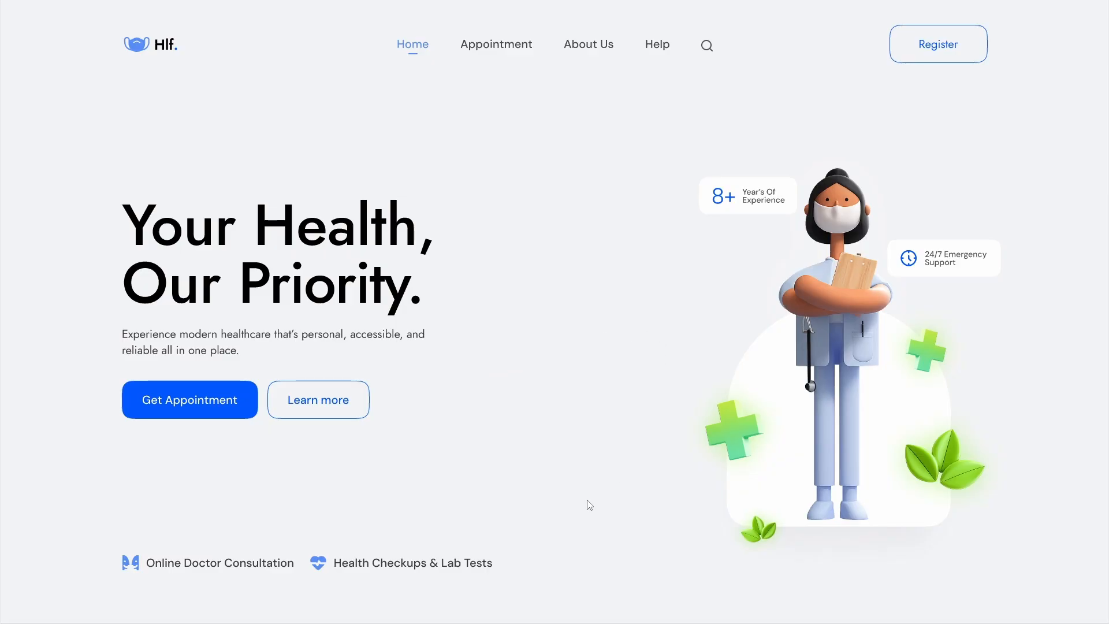
Look through the finished healthcare landing page prototype, from the hero through services, trust statistics and testimonials to the FAQ section.
scroll(587, 505, "down", 10)
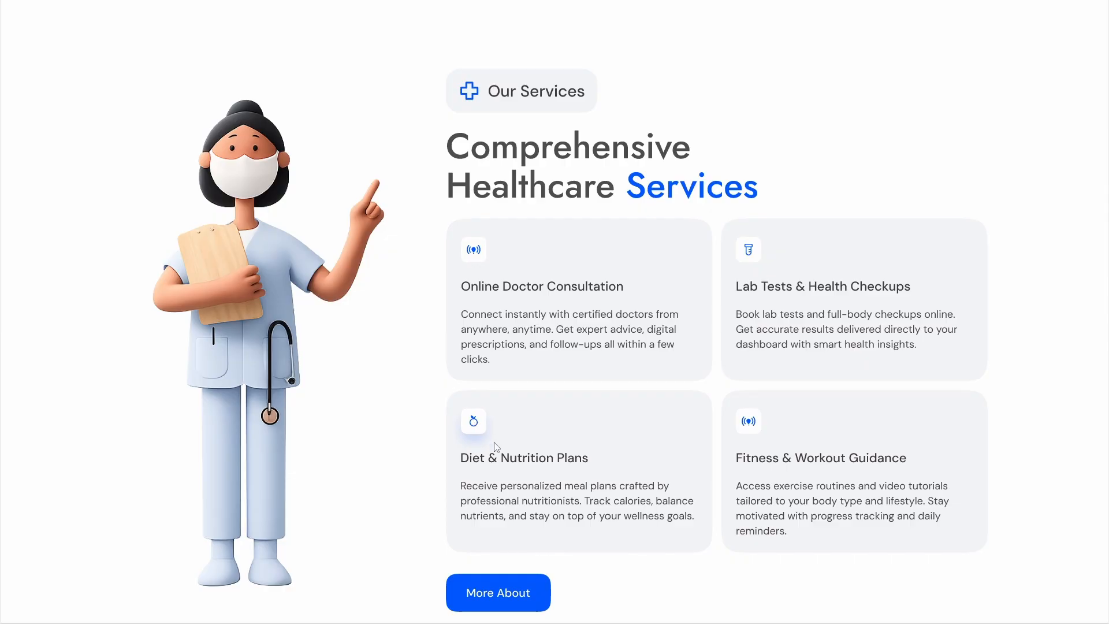
scroll(678, 292, "down", 8)
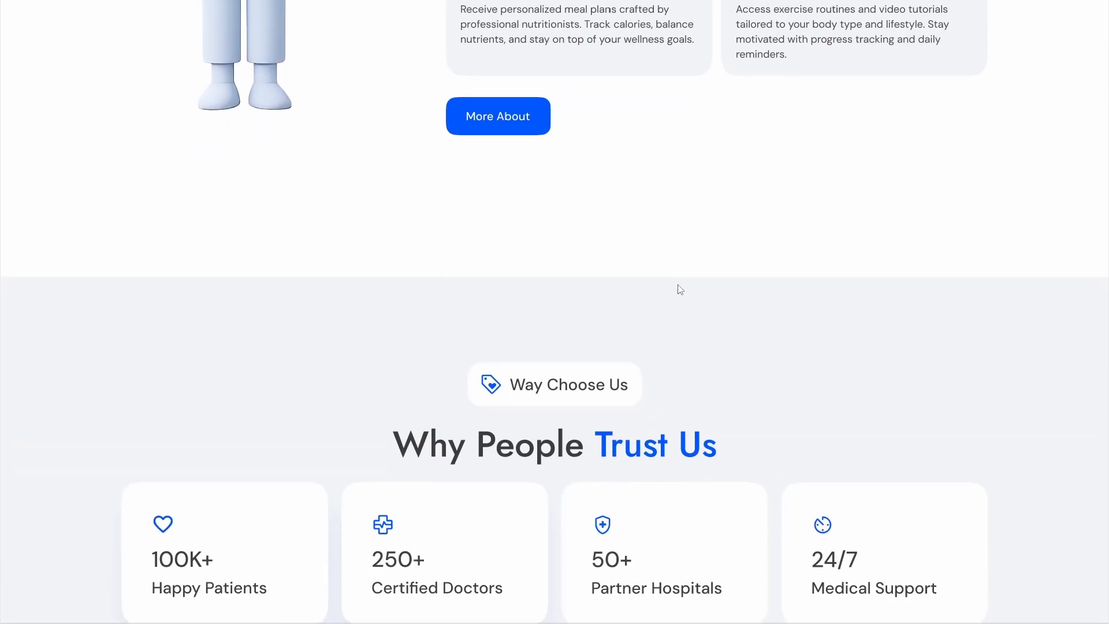
scroll(681, 289, "down", 4)
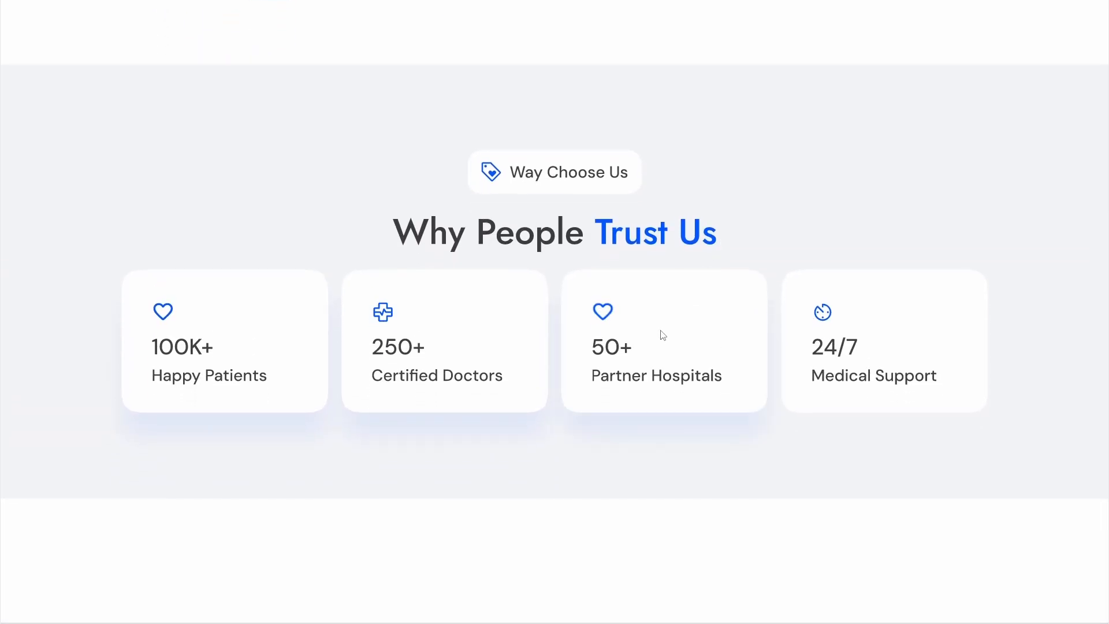
scroll(786, 483, "down", 12)
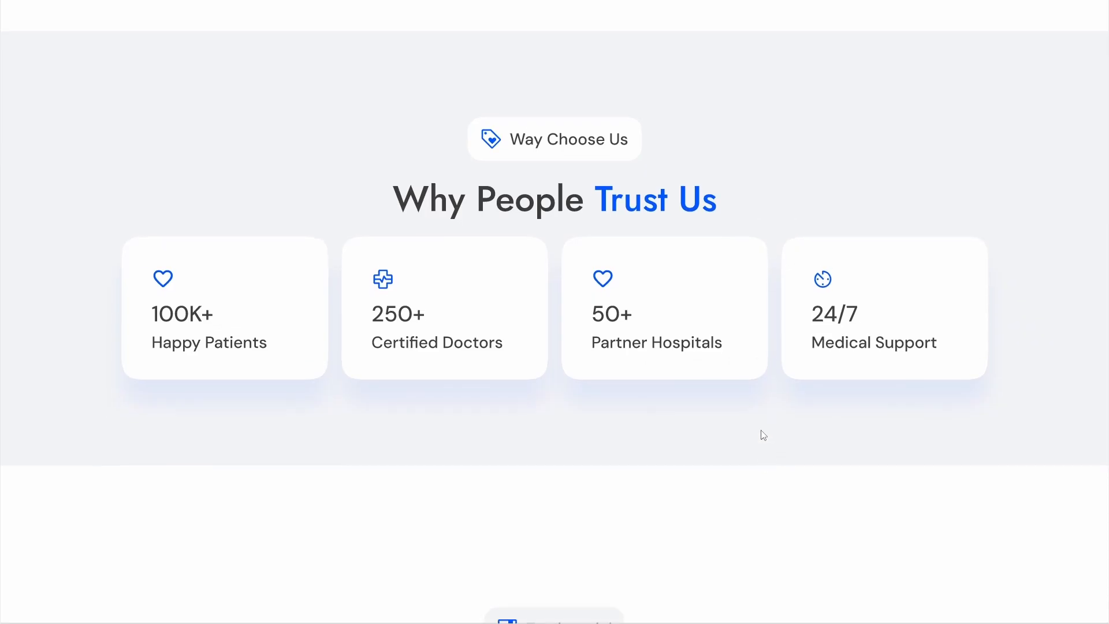
scroll(710, 389, "up", 3)
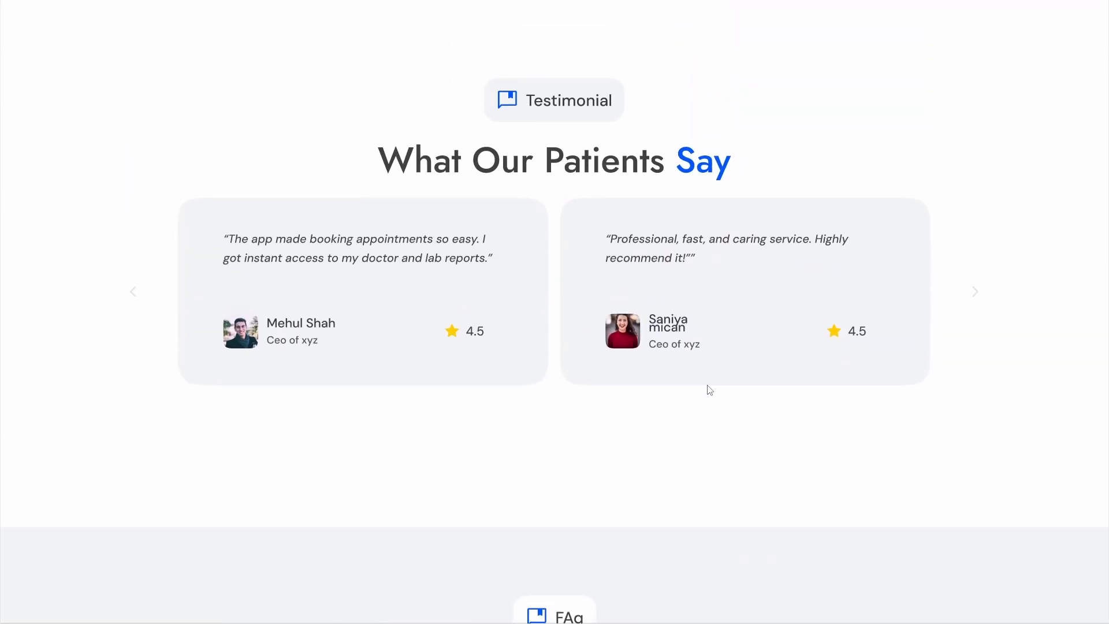
scroll(672, 481, "down", 1)
scroll(666, 483, "up", 1)
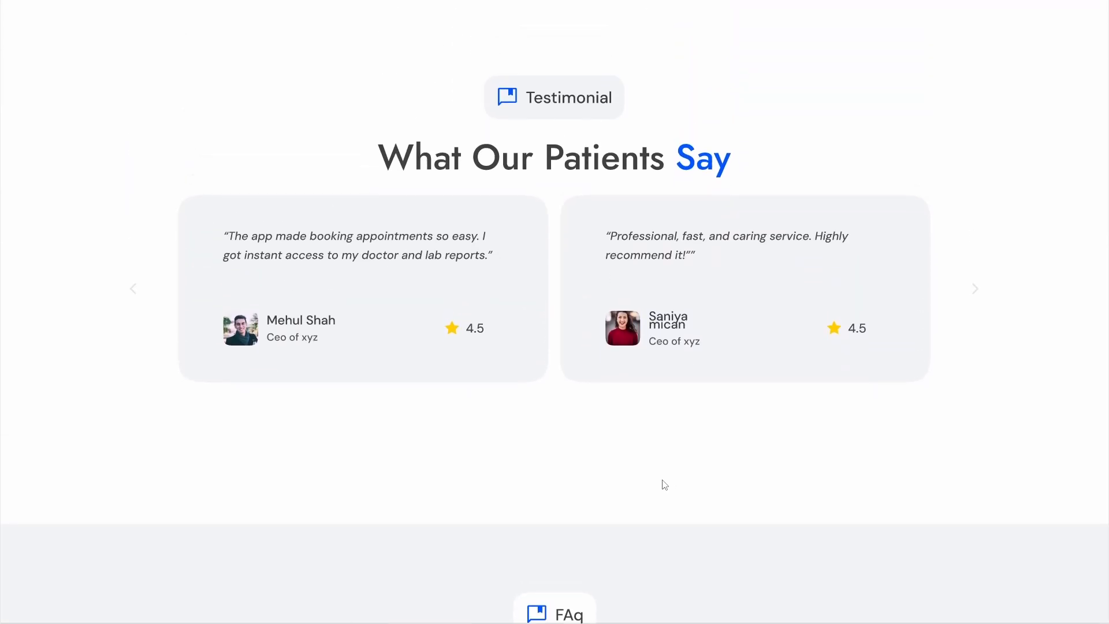
scroll(664, 486, "down", 8)
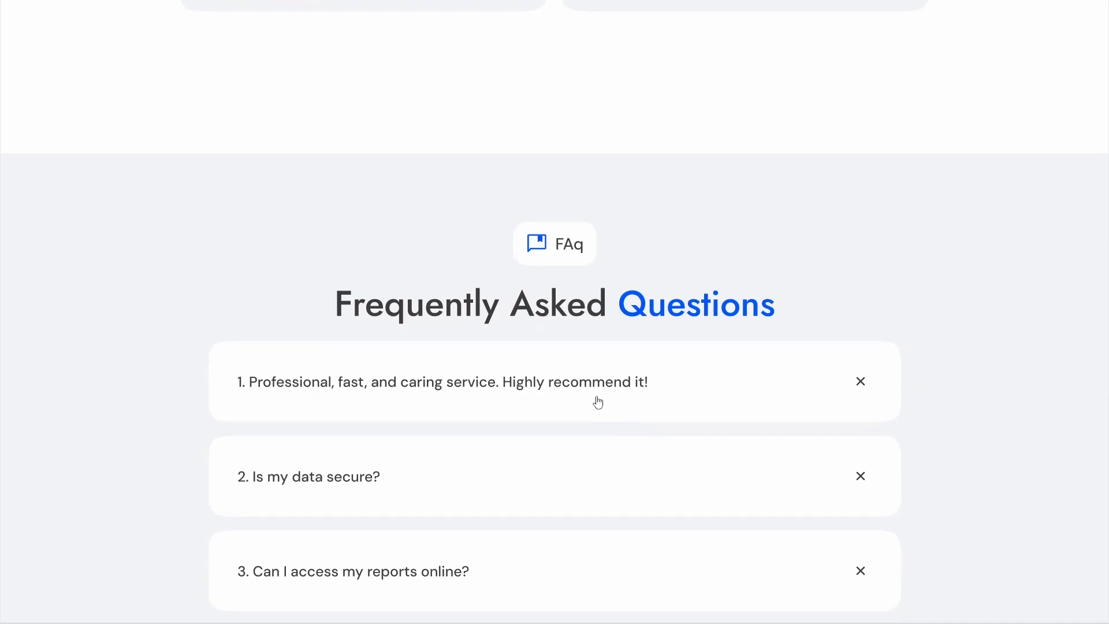
scroll(607, 313, "down", 1)
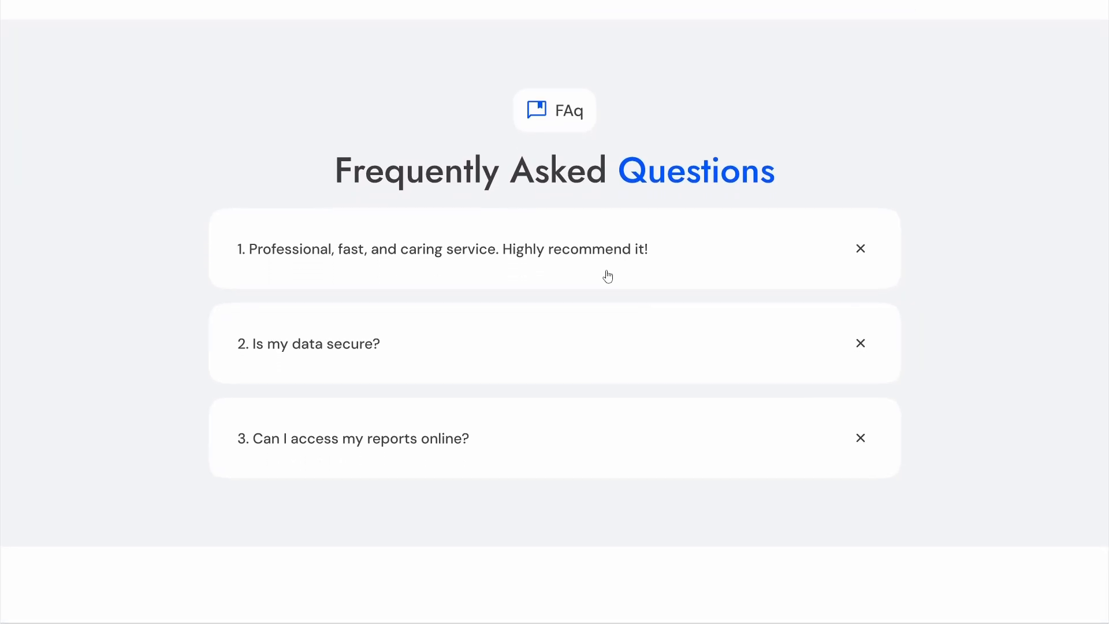
Open and close the first FAQ answer, and look over the newsletter subscription section down to the footer.
left_click(861, 250)
left_click(861, 250)
left_click(861, 249)
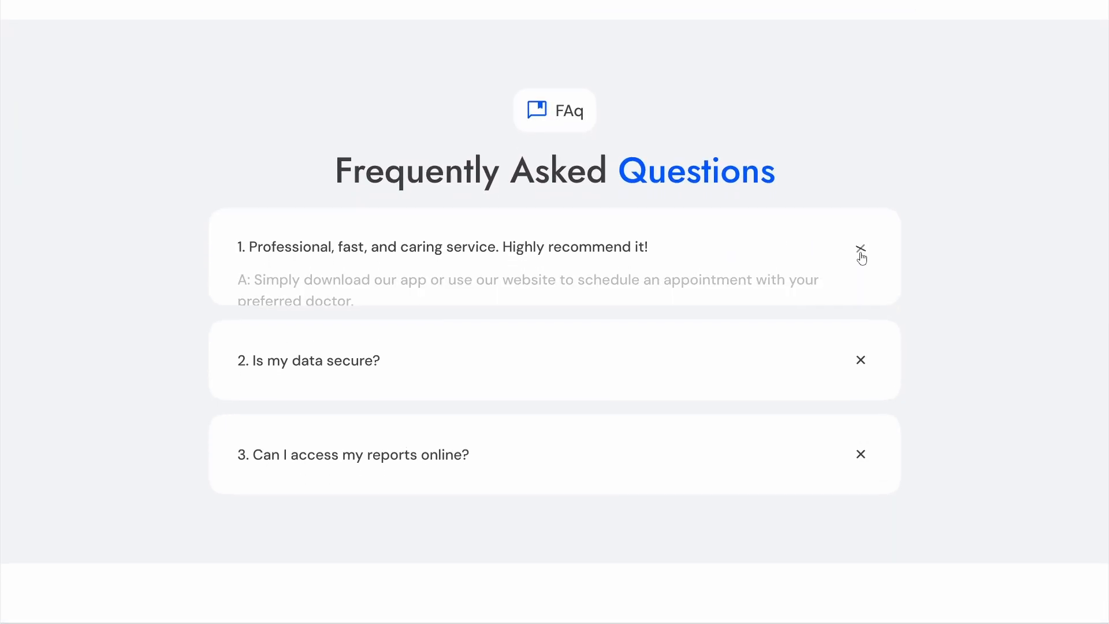
left_click(859, 256)
scroll(824, 226, "down", 6)
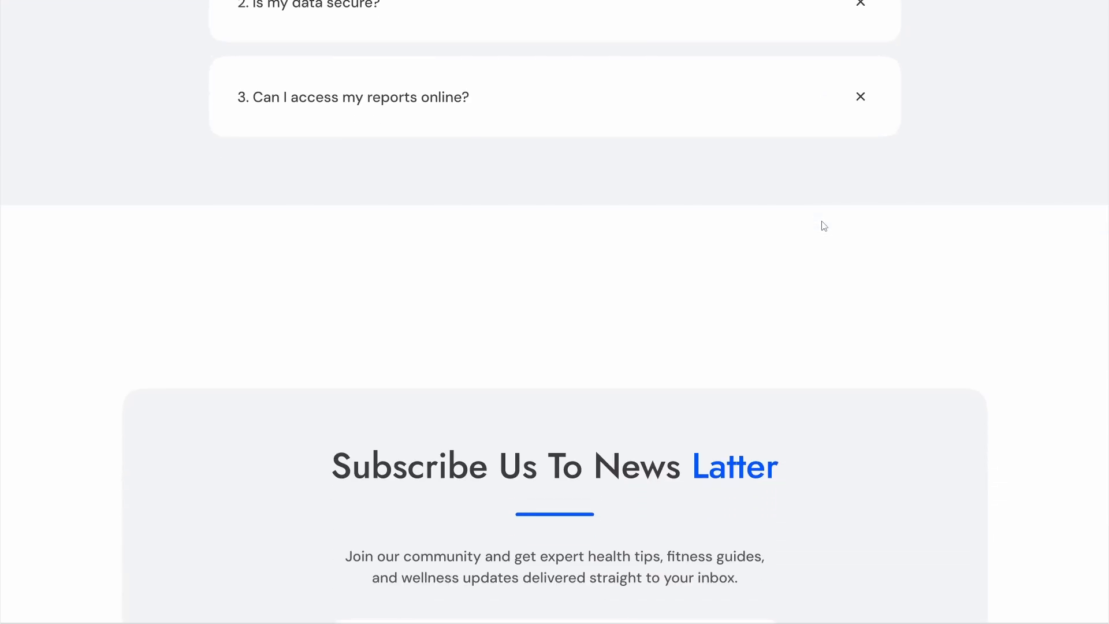
scroll(825, 226, "down", 5)
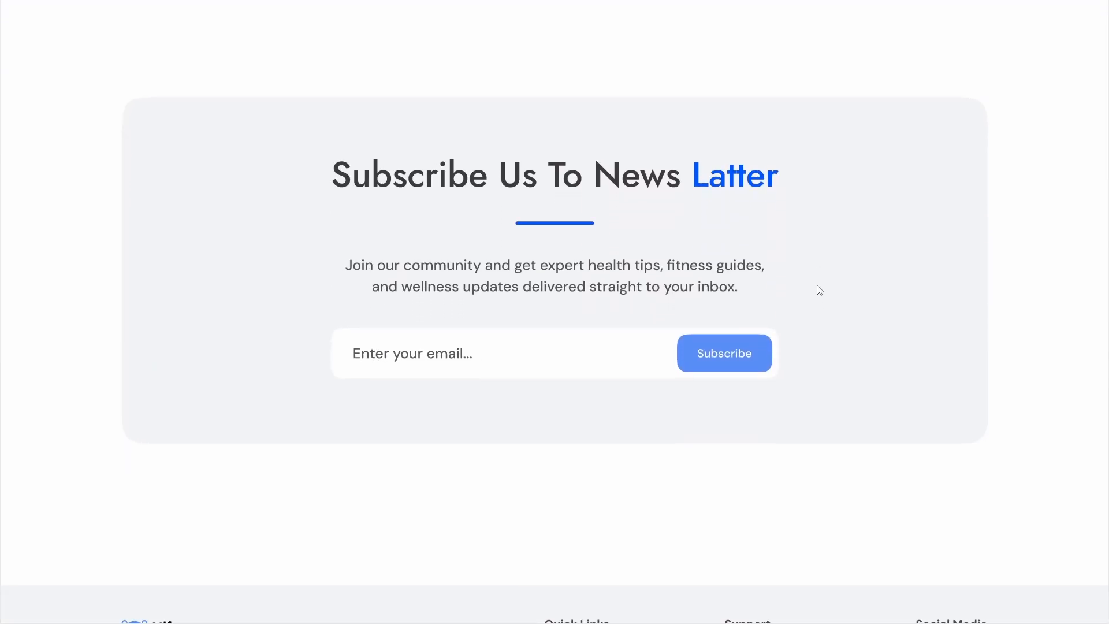
scroll(698, 421, "down", 4)
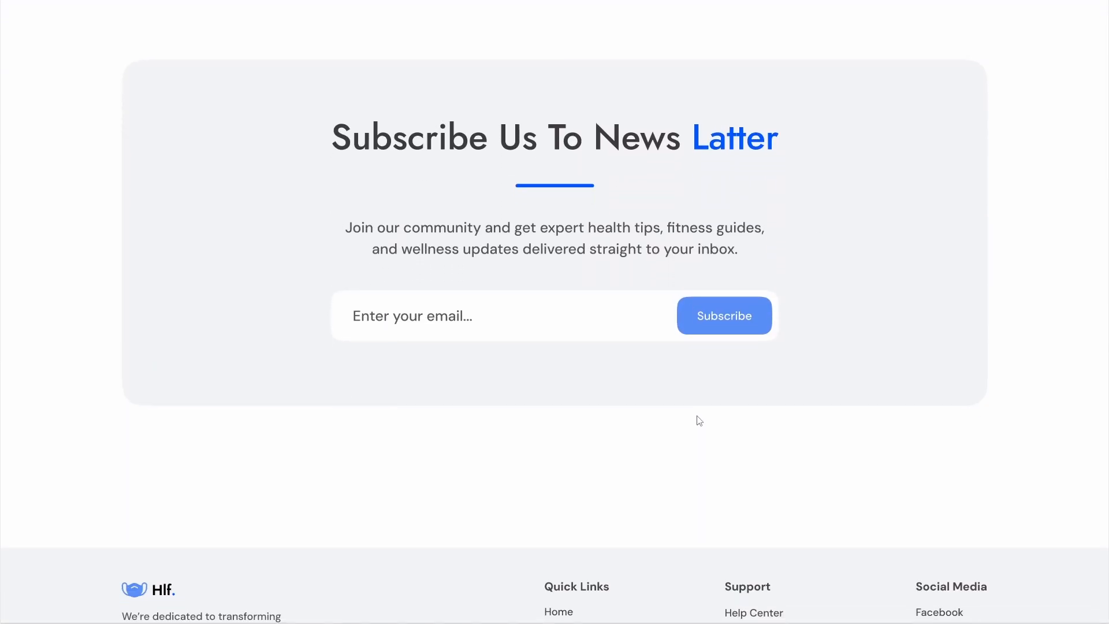
scroll(662, 429, "down", 1)
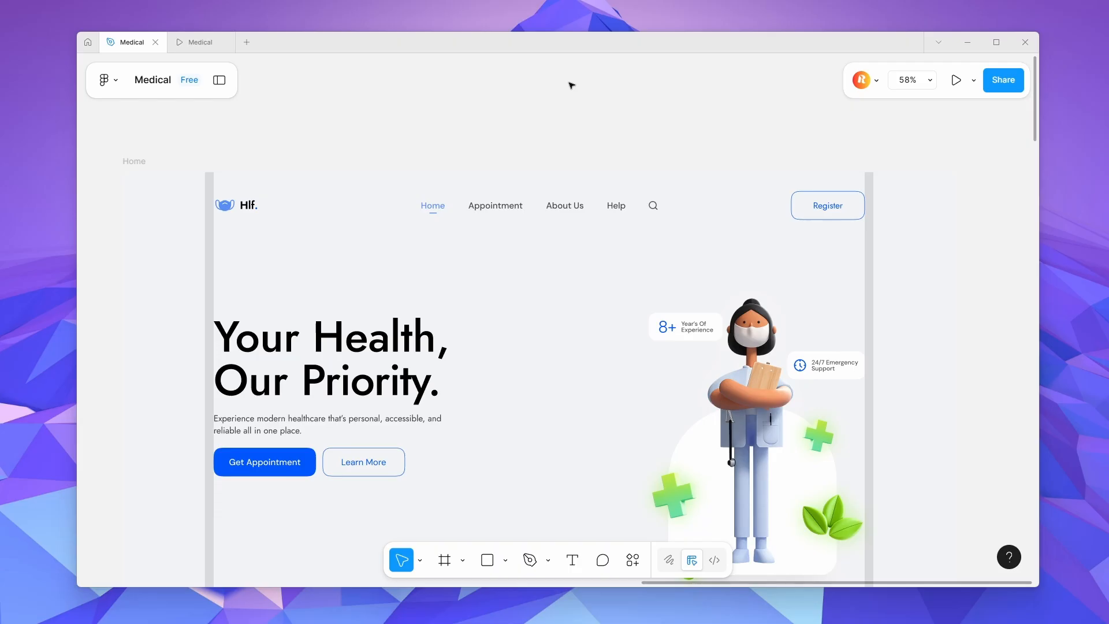
Switch to the Medical file in Figma and examine the reference layouts beside the finished Home frame.
left_click(136, 161)
key("shift+1")
scroll(264, 163, "up", 3)
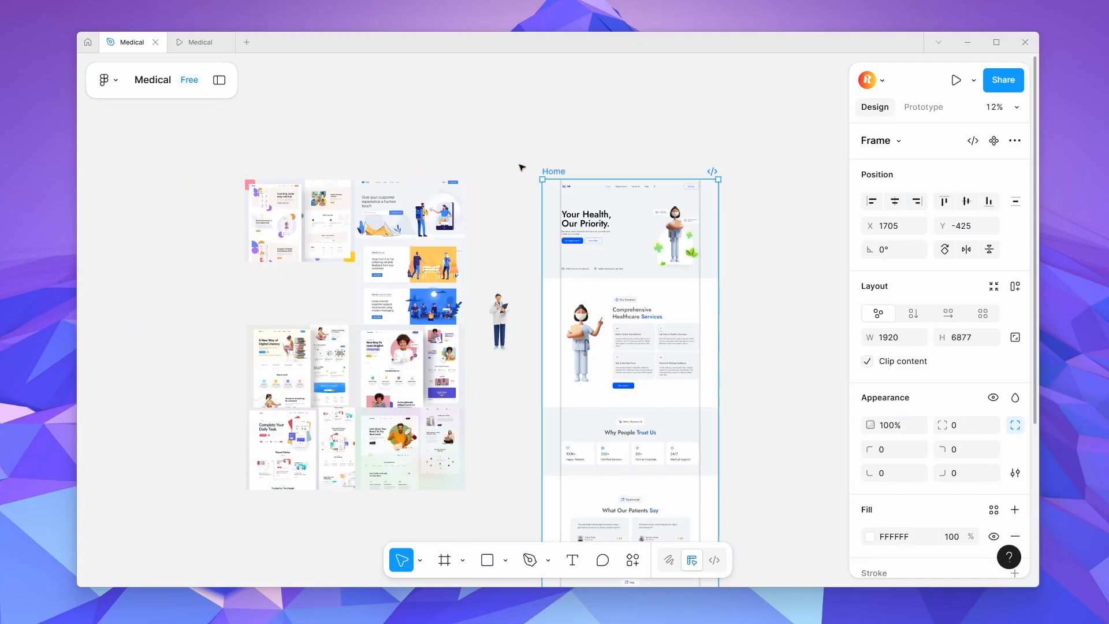
left_click_drag(198, 149, 446, 501)
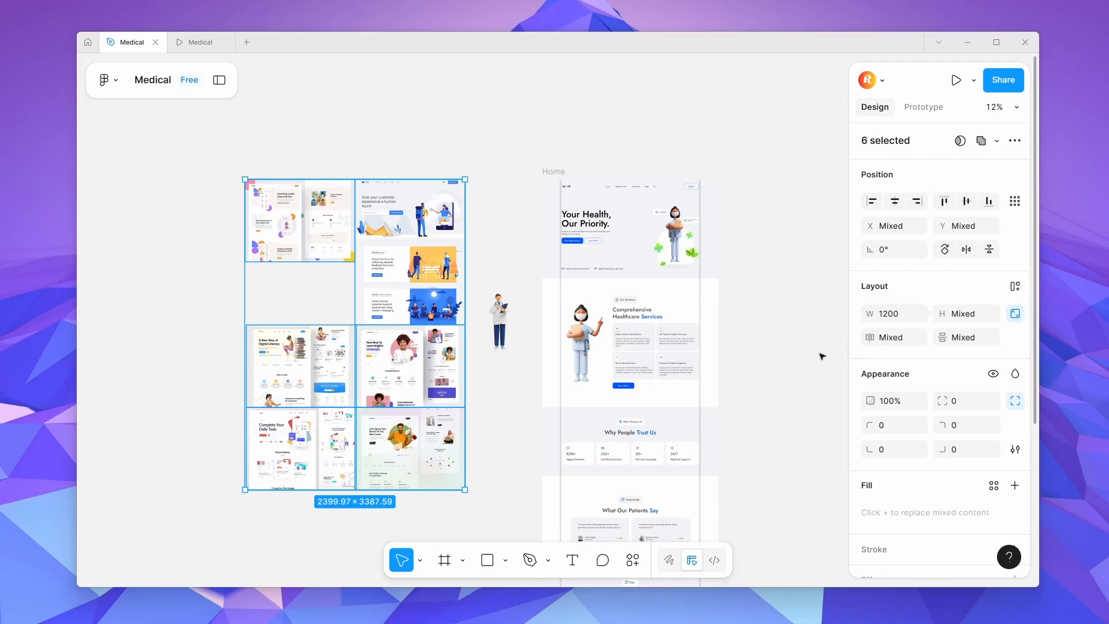
left_click(476, 110)
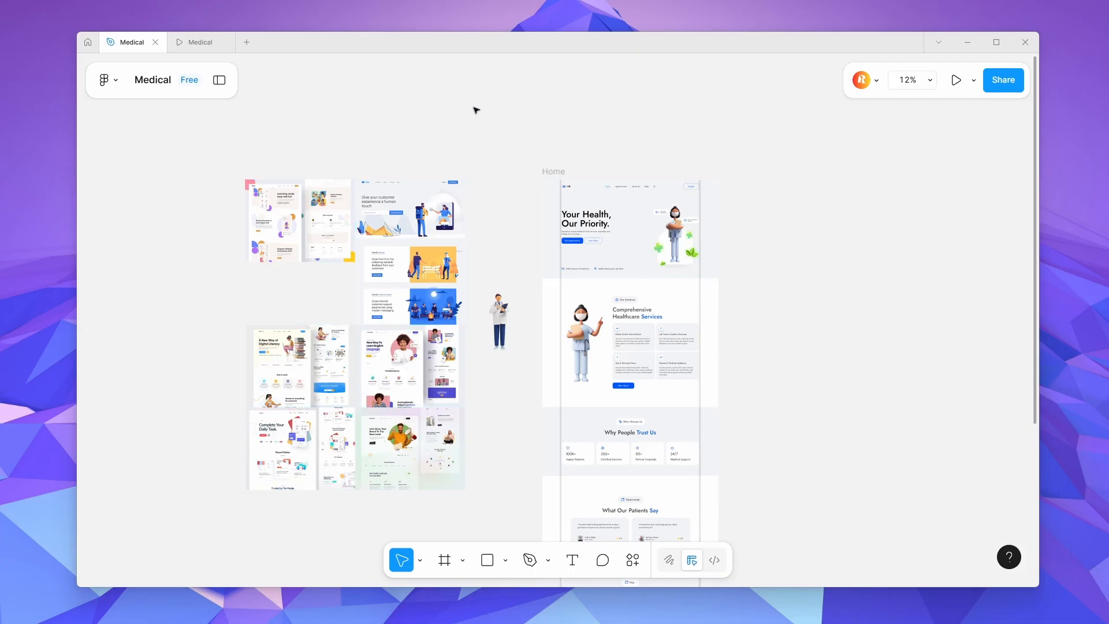
left_click_drag(240, 176, 466, 327)
left_click(579, 164)
key("f")
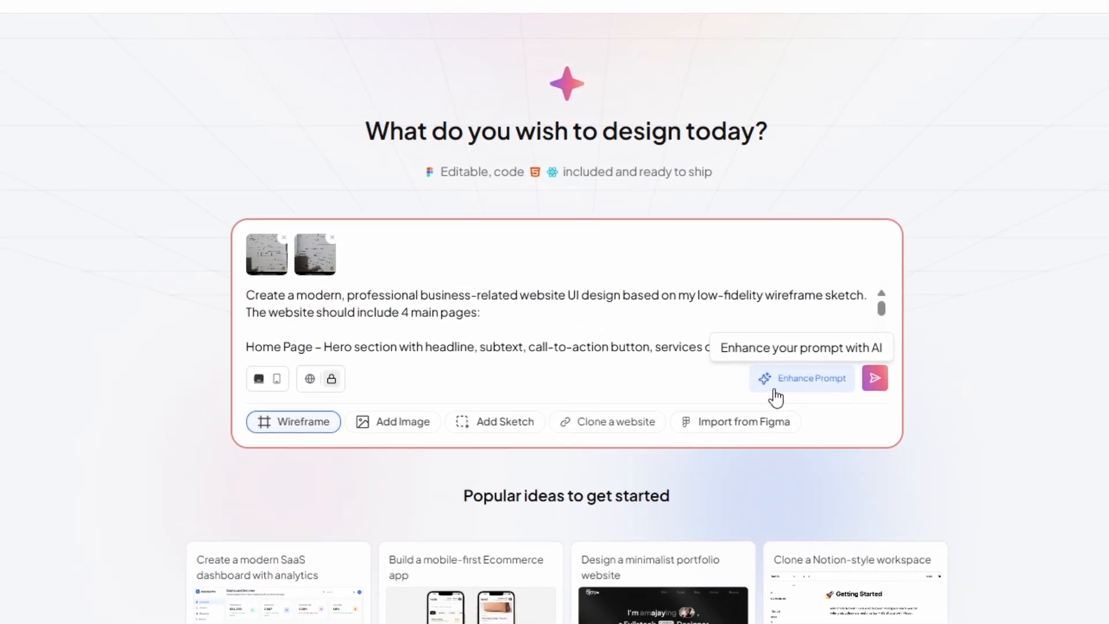
Switch to UXMagic, enhance the business website prompt with AI, and submit it with the two attached wireframe sketches.
left_click(690, 304)
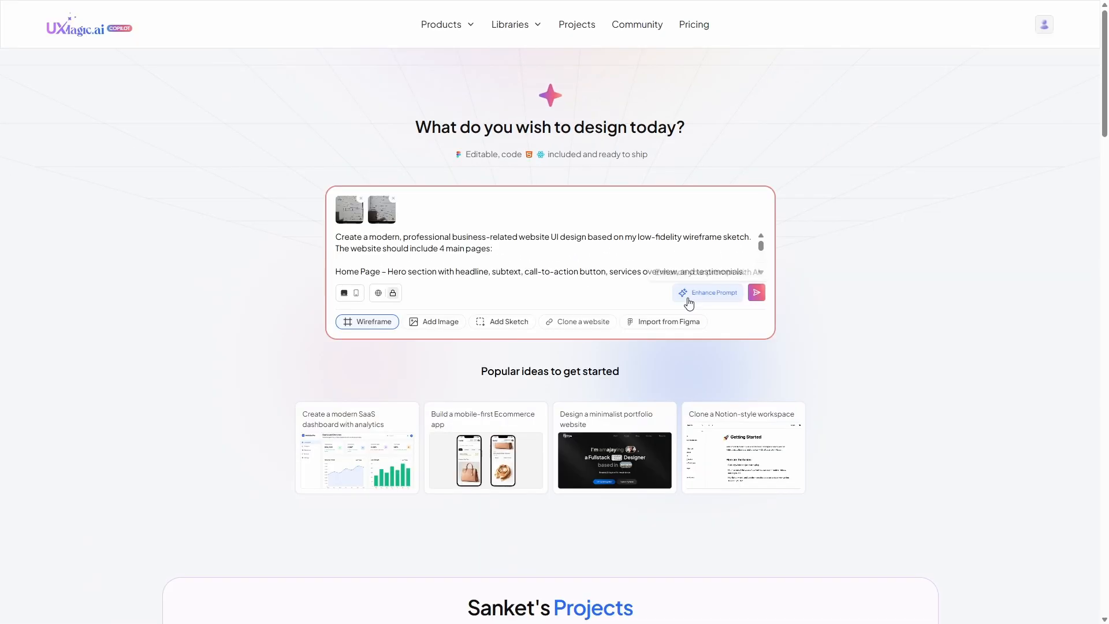
left_click(757, 296)
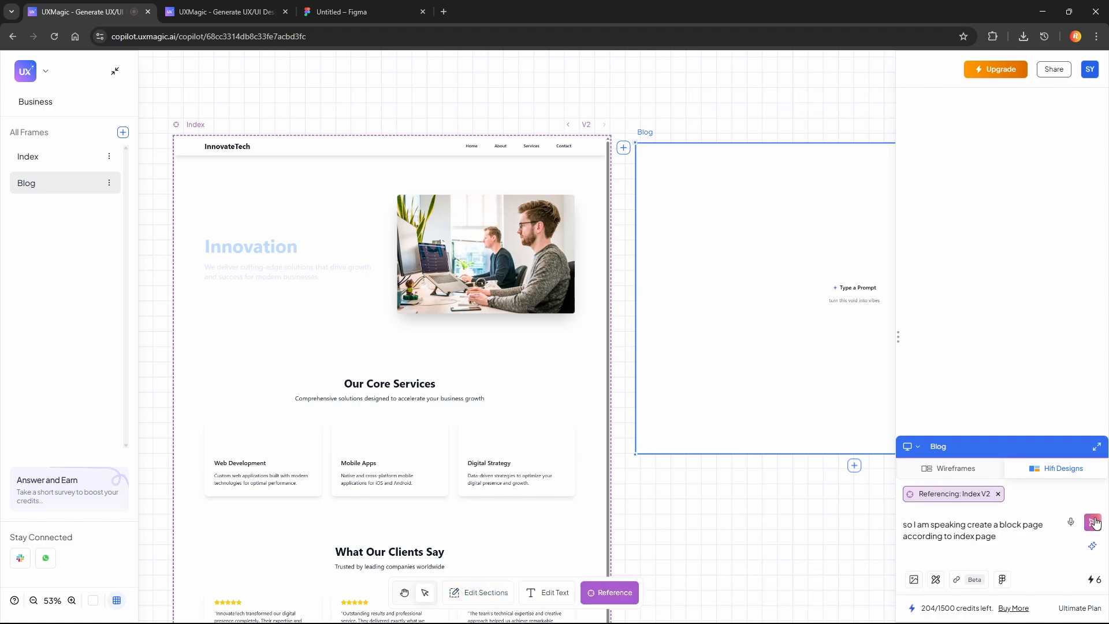
Correct the prompt to "so I am speaking create a 'blog' page according to 'index' page" and generate the Blog frame.
left_click(975, 536)
type("'")
left_click(954, 537)
type("'")
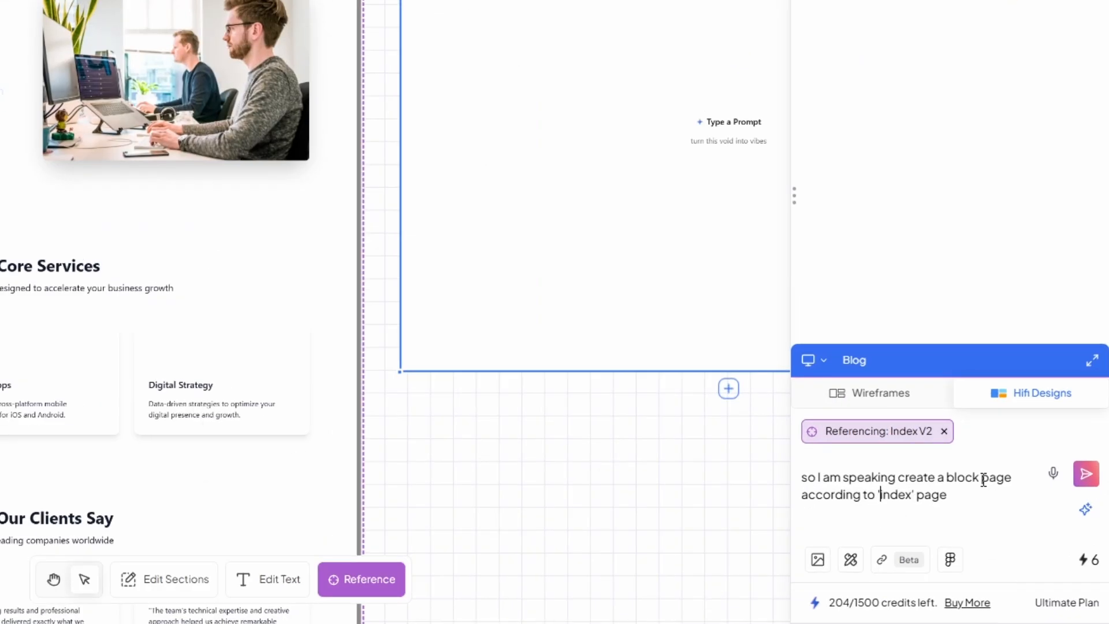
left_click(1022, 526)
key("BackSpace")
key("BackSpace")
type("g'")
left_click(1000, 526)
type("'")
key("Return")
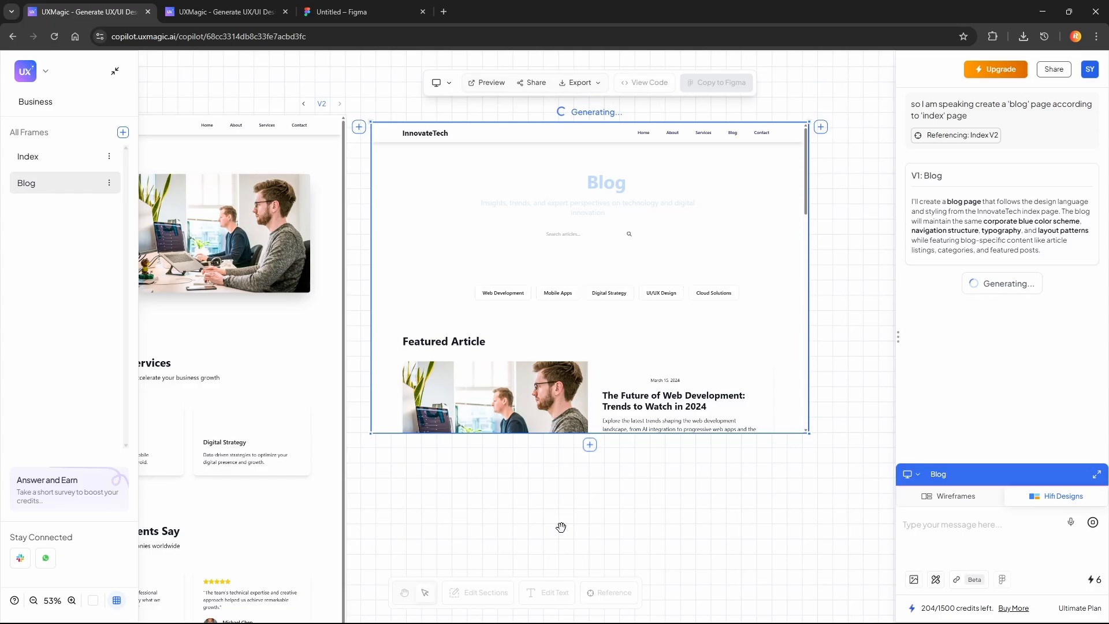
Preview the generated Blog page and look through its header, featured article and recent articles.
left_click(488, 82)
left_click_drag(987, 213, 986, 169)
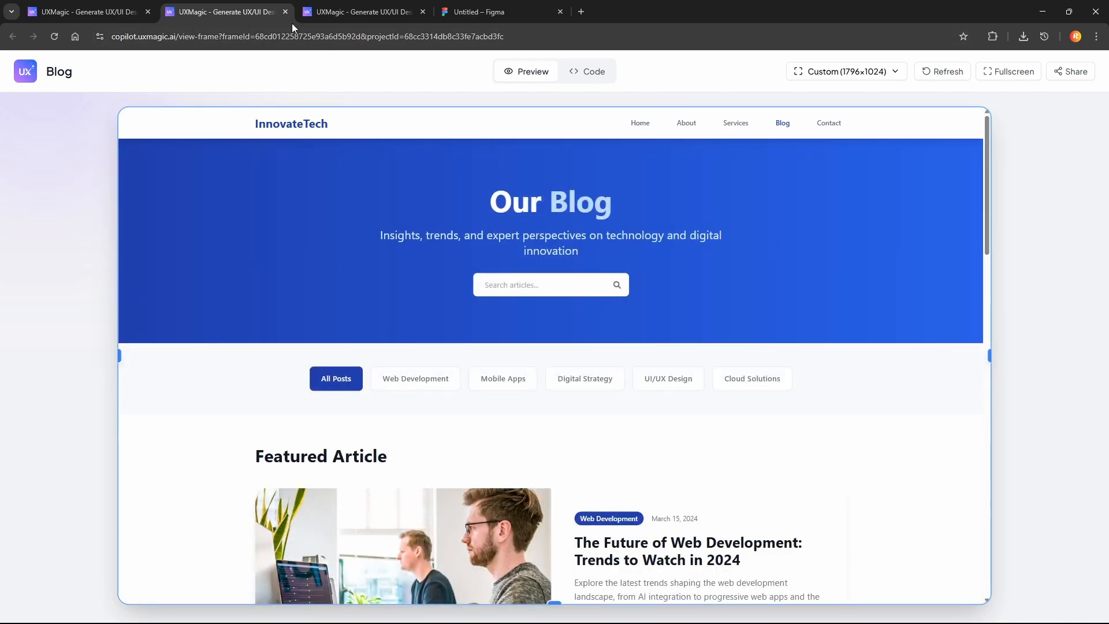
left_click(104, 13)
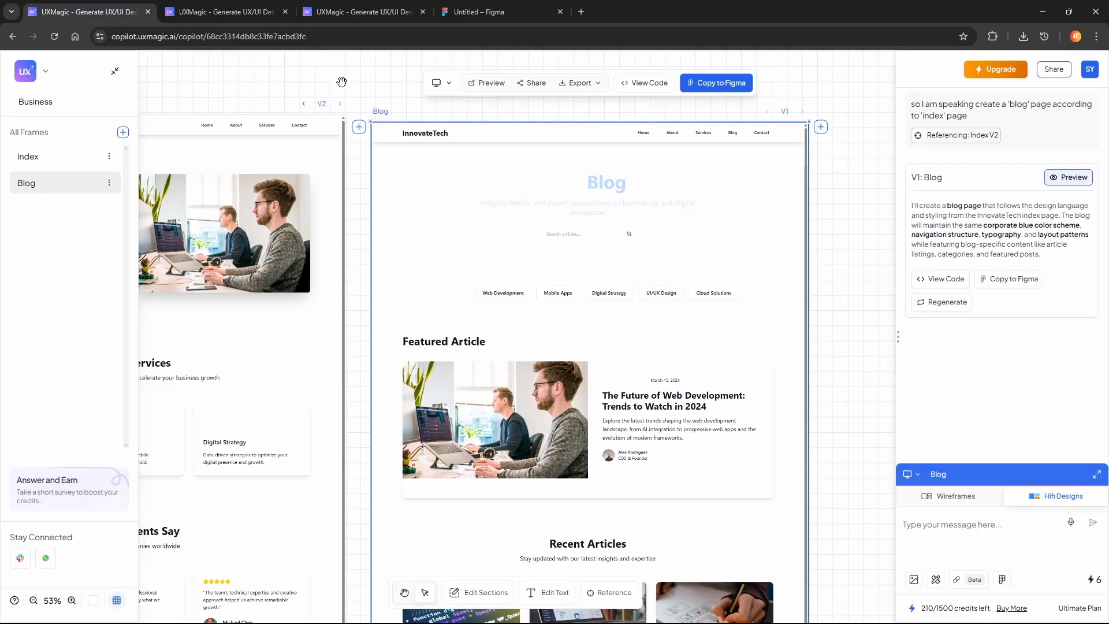
left_click(486, 83)
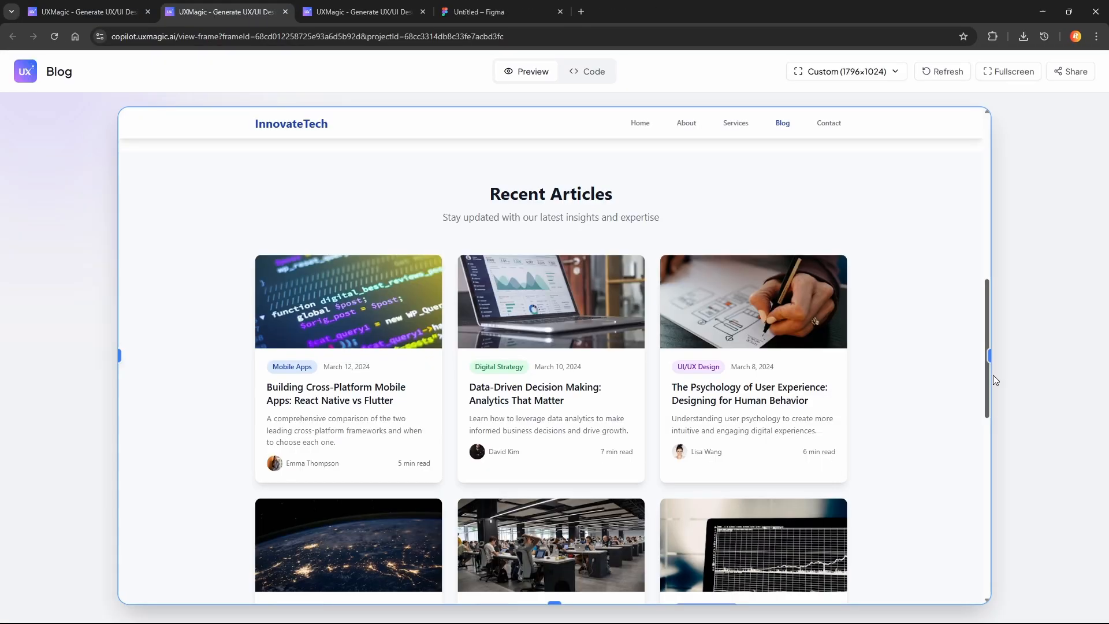
left_click_drag(993, 376, 986, 574)
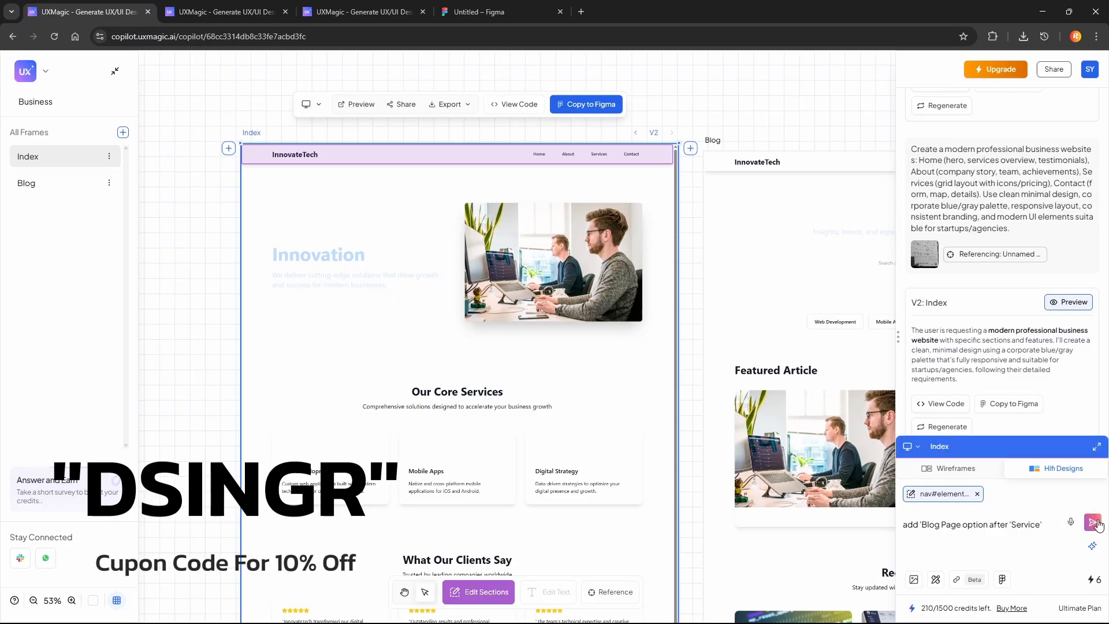
Submit the request "add 'Blog Page option after 'Service'" for the Index frame's navigation bar.
left_click(1093, 524)
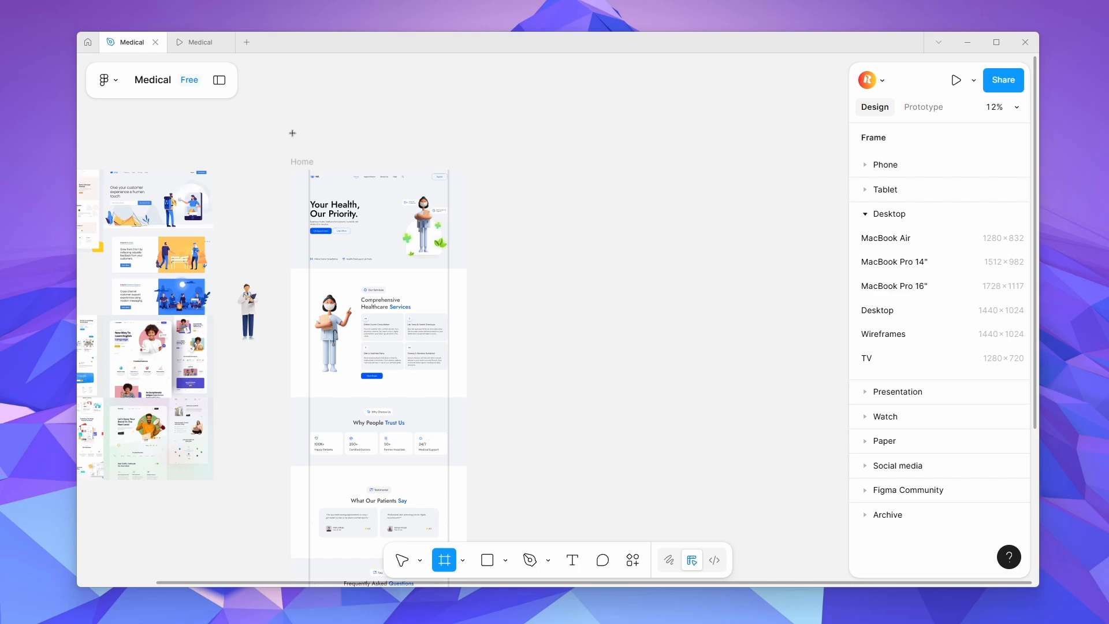
Switch back to the Medical file in Figma and create a 1920 × 1080 frame beside the Home frame, with their upper edges aligned.
left_click_drag(292, 133, 464, 158)
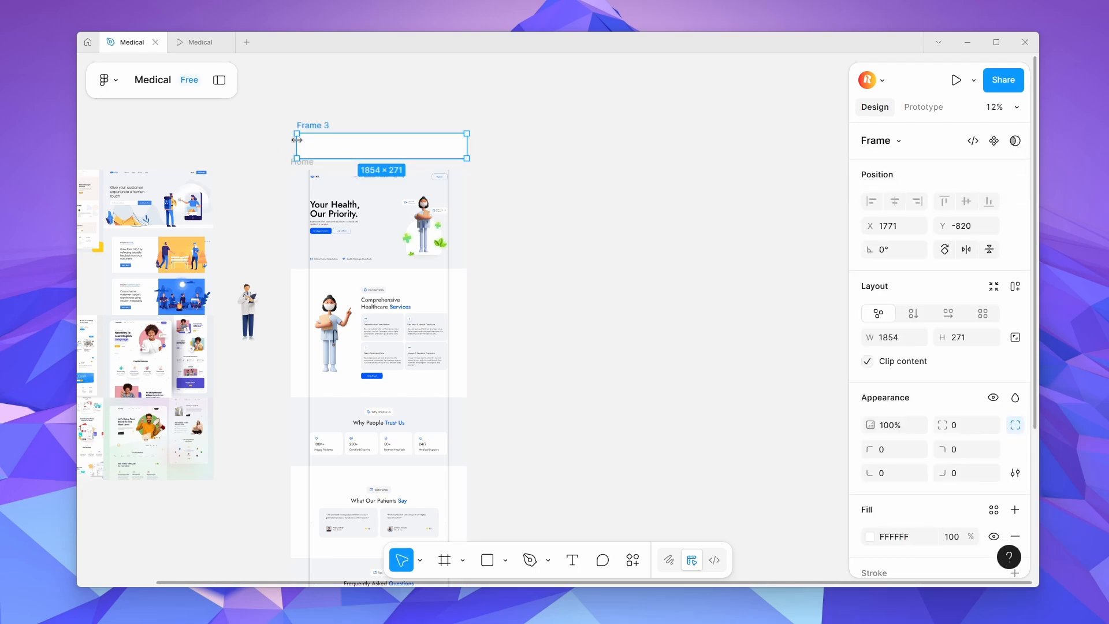
left_click_drag(348, 148, 540, 194)
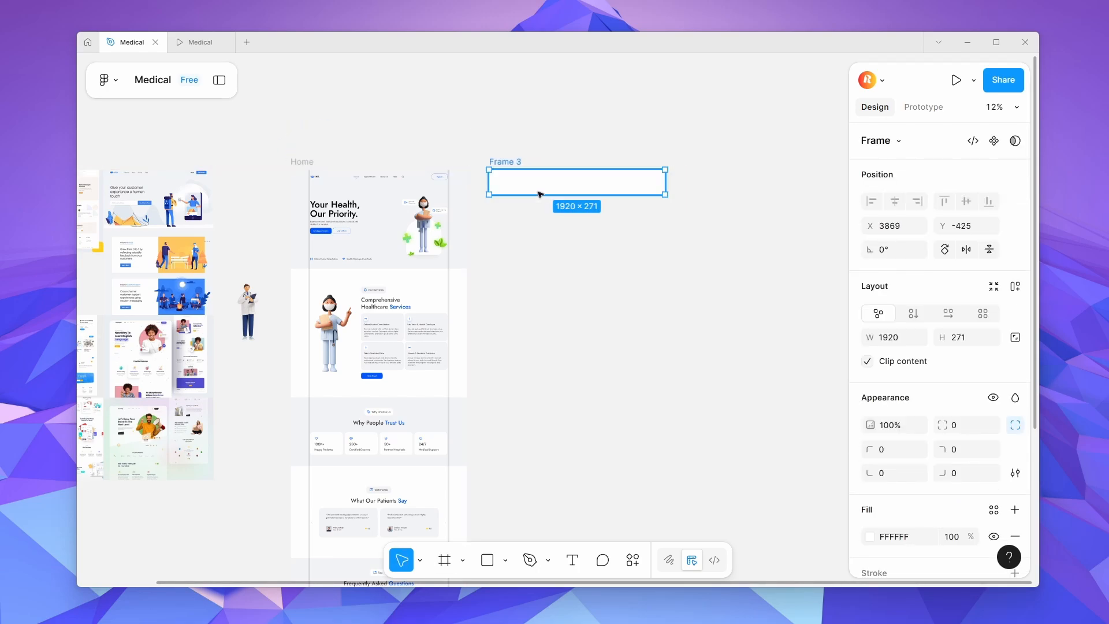
left_click(442, 227)
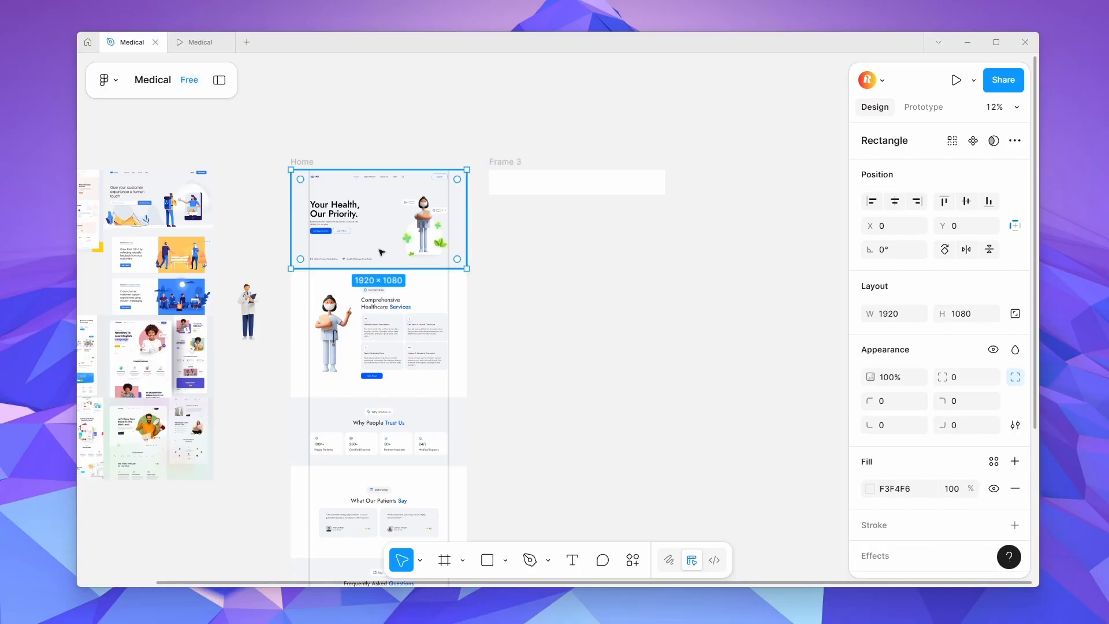
left_click(589, 185)
left_click(975, 341)
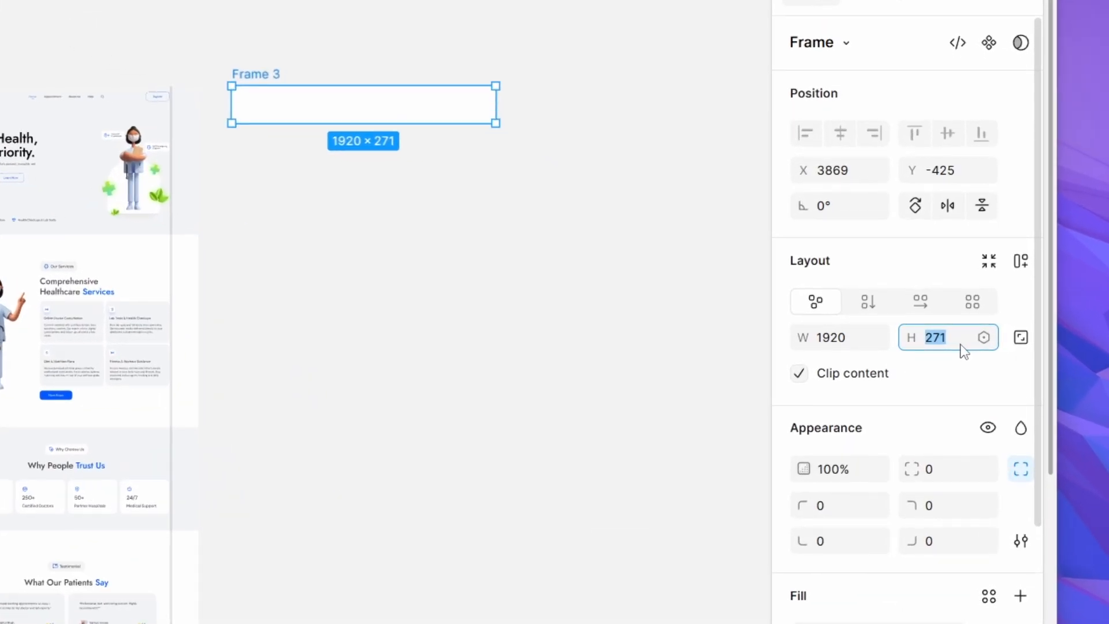
type("1080")
key("Return")
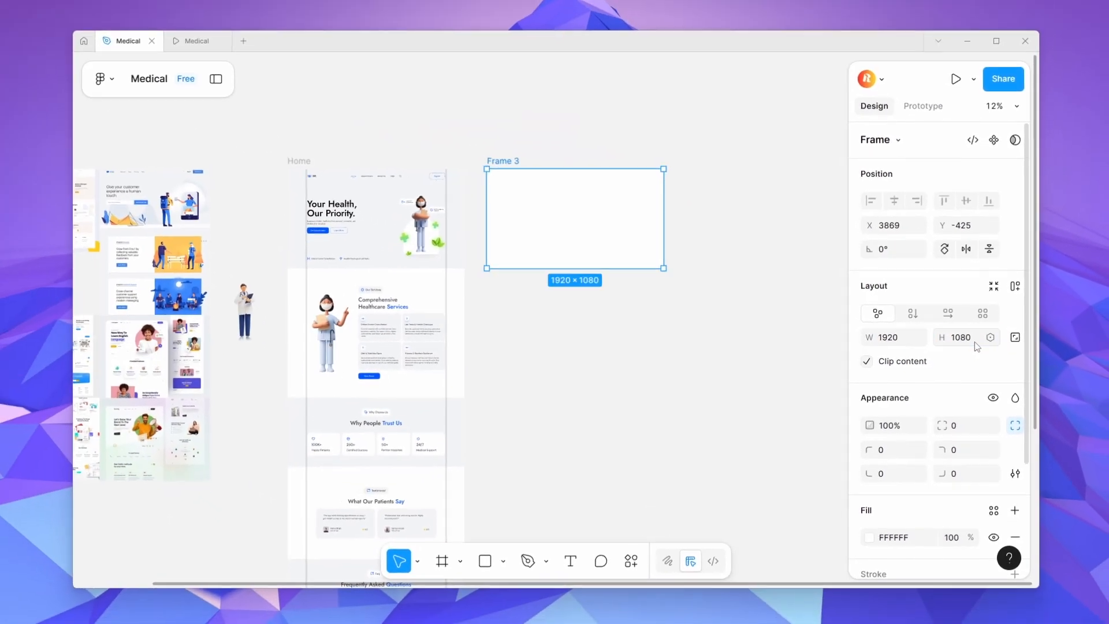
left_click(499, 259)
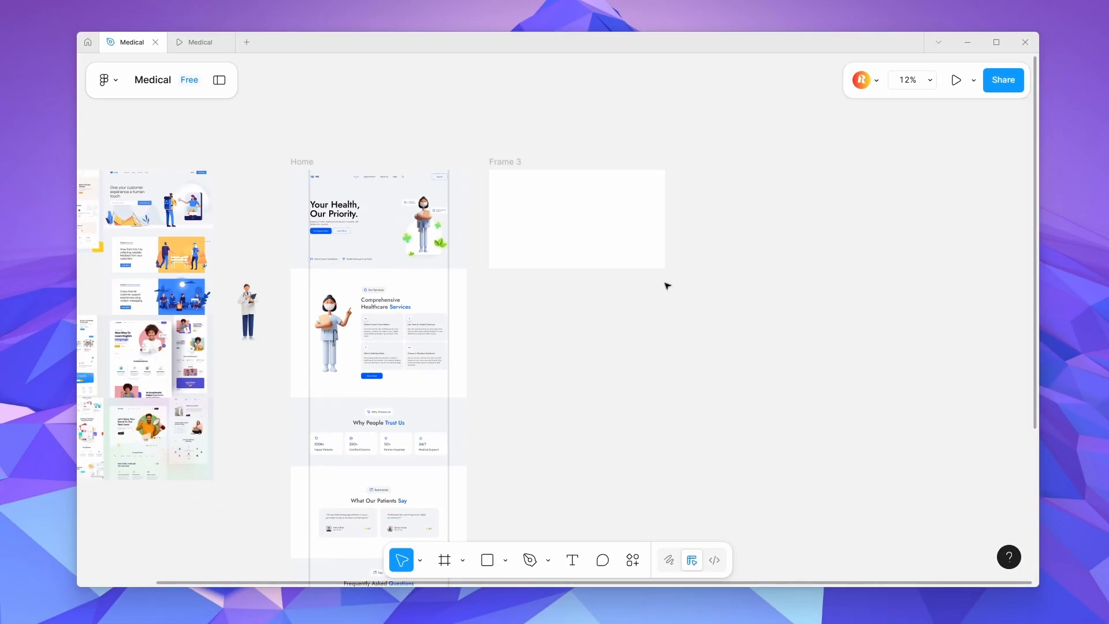
Rename the new empty frame as Home.
double_click(520, 161)
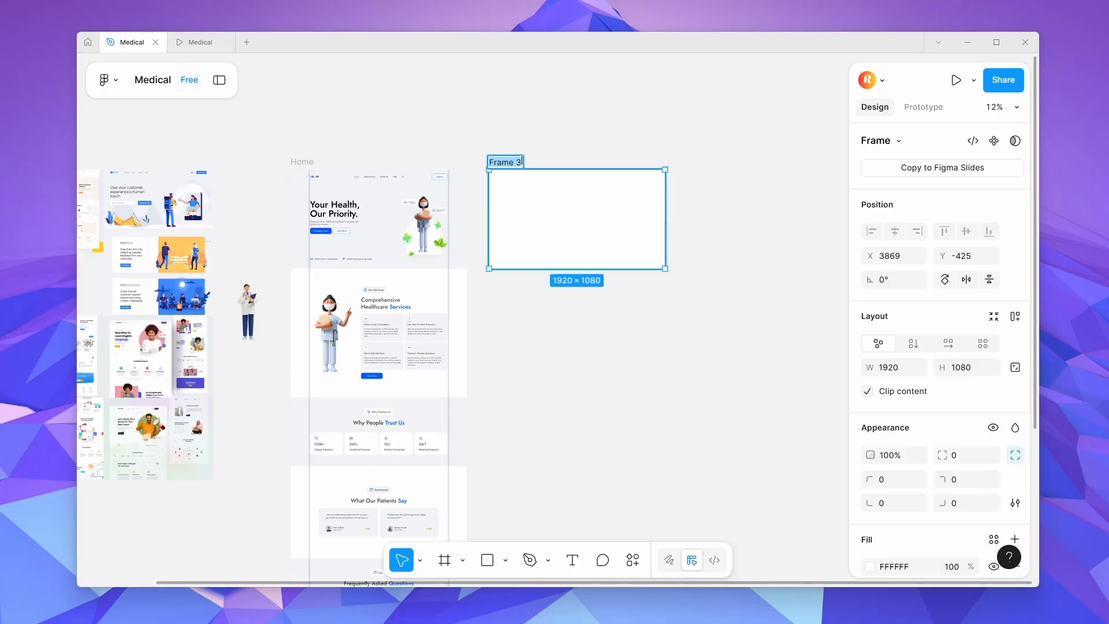
left_click(368, 193)
Draw a 1920 × 1080 rectangle covering the new Home frame and fill it with F3F4F6 sampled from the finished hero background.
scroll(367, 191, "up", 3)
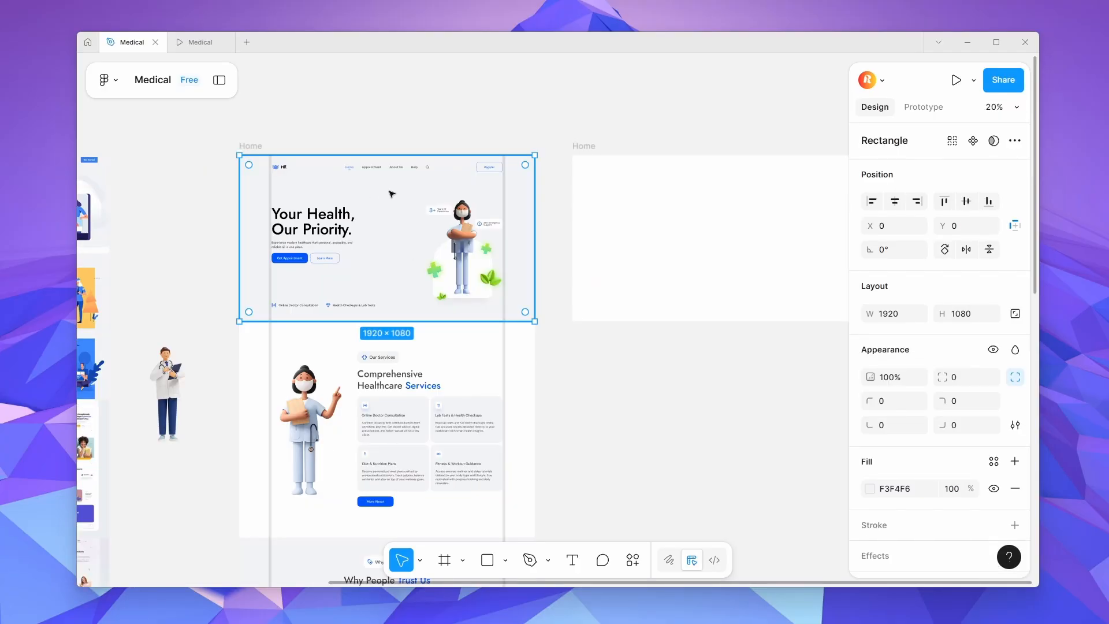
key("r")
scroll(435, 177, "down", 2)
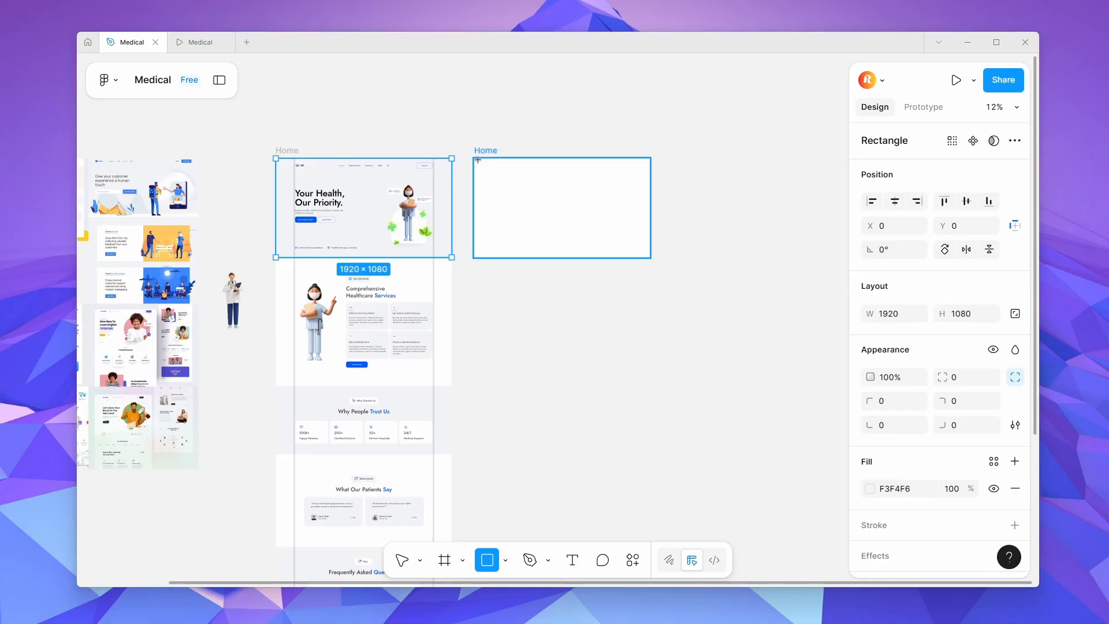
mouse_move(475, 159)
left_mouse_down()
mouse_move(662, 277)
mouse_move(650, 257)
left_mouse_up()
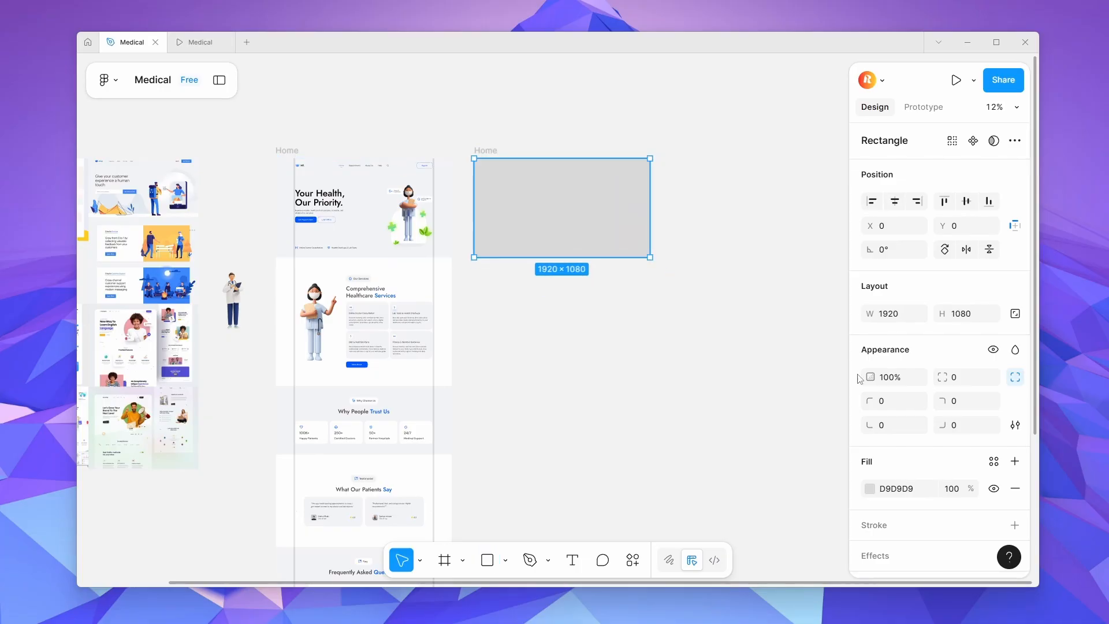
left_click(869, 489)
left_click(698, 423)
left_click(355, 184)
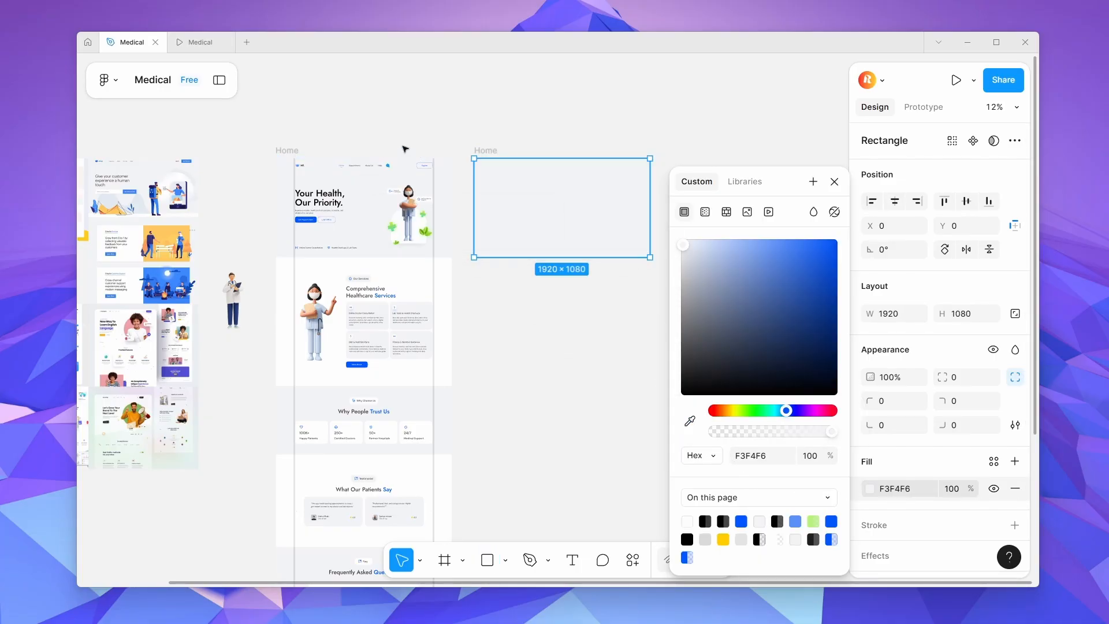
left_click(427, 110)
Lock the background rectangle's layer inside the new Home frame.
scroll(510, 148, "up", 2)
left_click(547, 194)
key("shift+backslash")
left_click(206, 284)
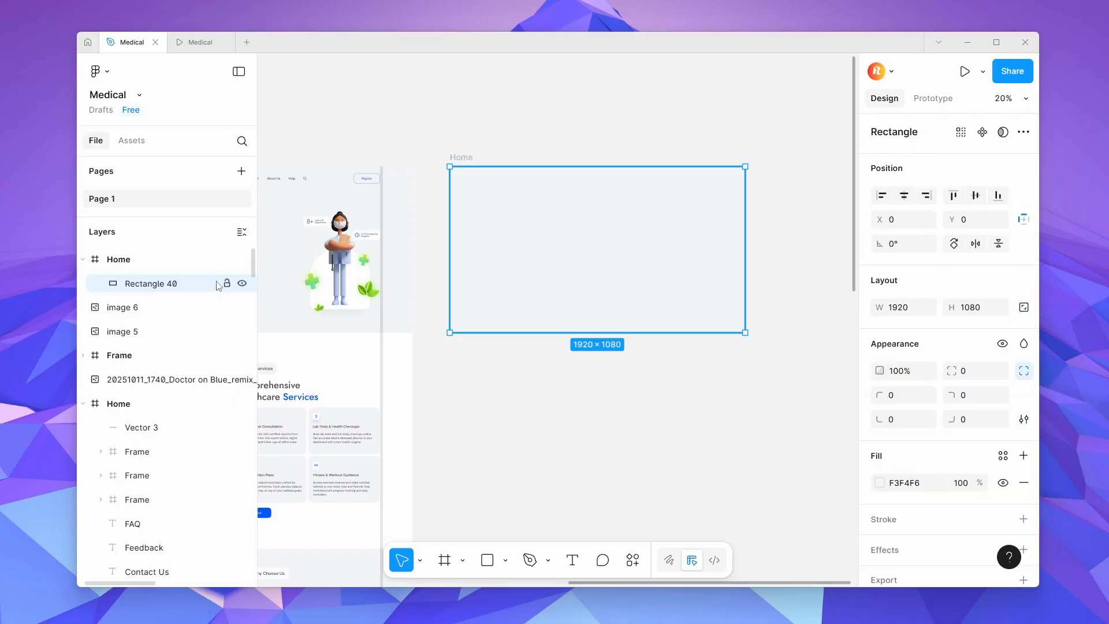
left_click(227, 284)
key("shift+backslash")
Add a layout guide to the new Home frame and make it a two-column guide.
scroll(154, 175, "up", 6)
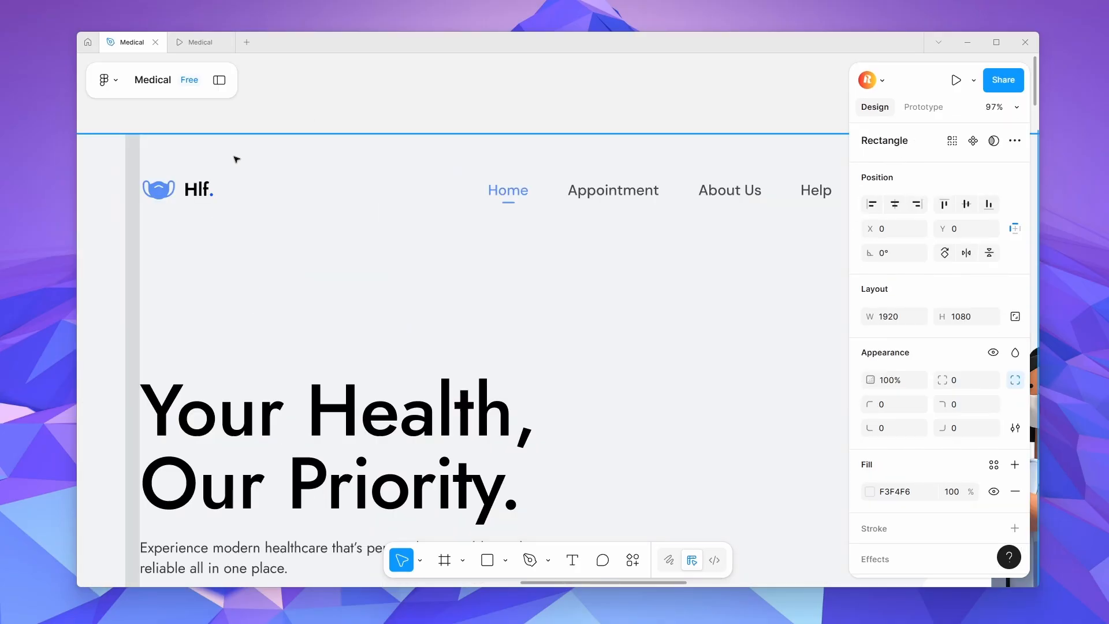
scroll(255, 158, "down", 6)
scroll(911, 523, "down", 2)
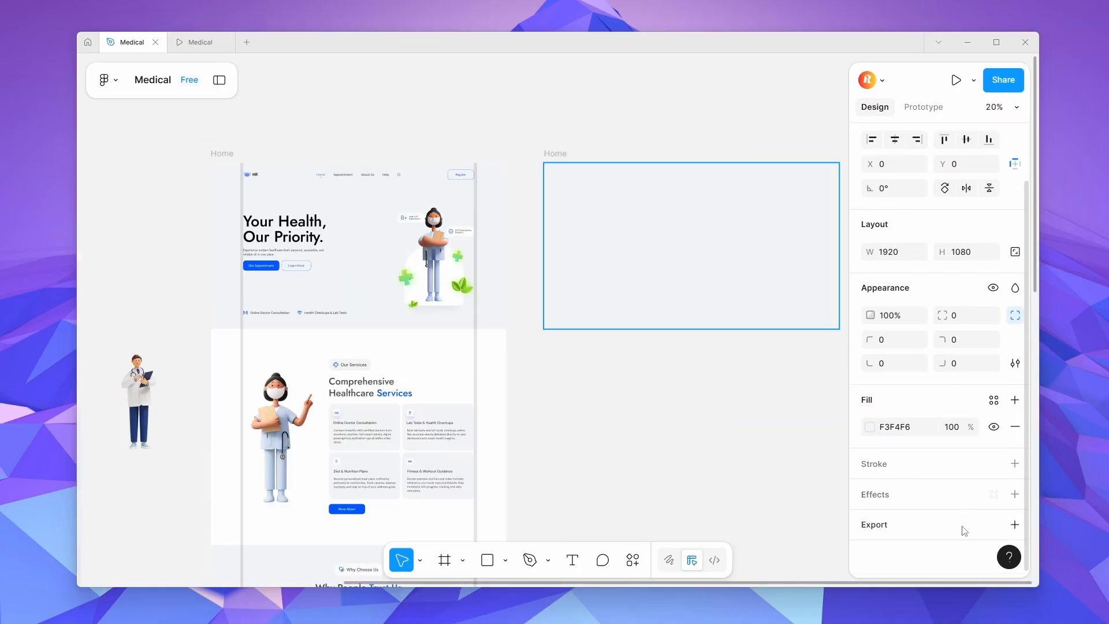
left_click(721, 416)
left_click(564, 160)
scroll(946, 487, "down", 3)
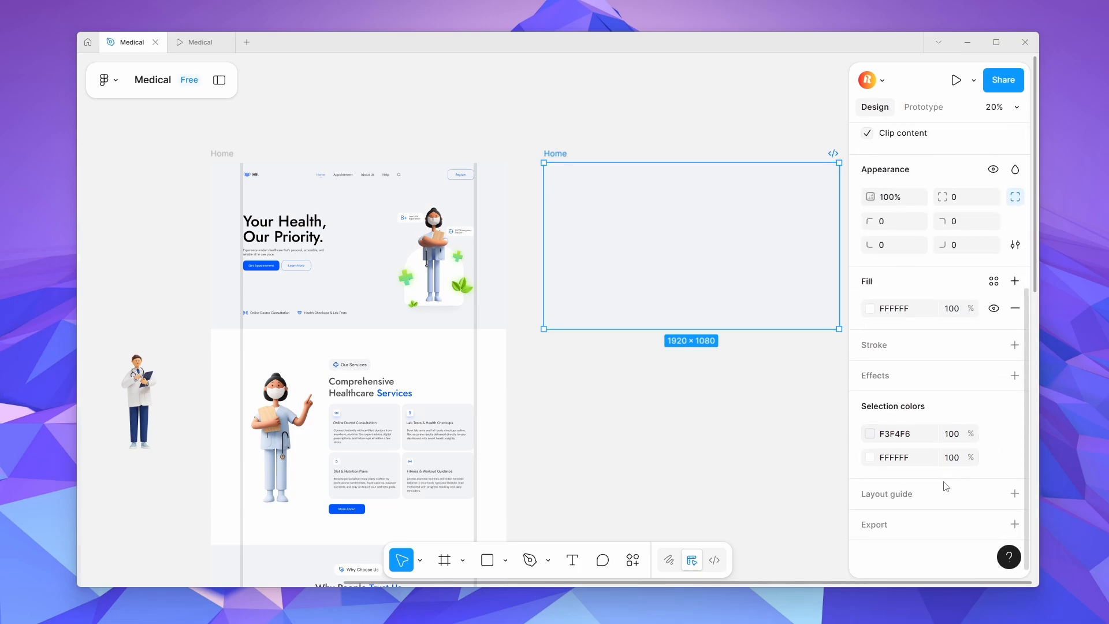
left_click(1015, 494)
left_click(701, 496)
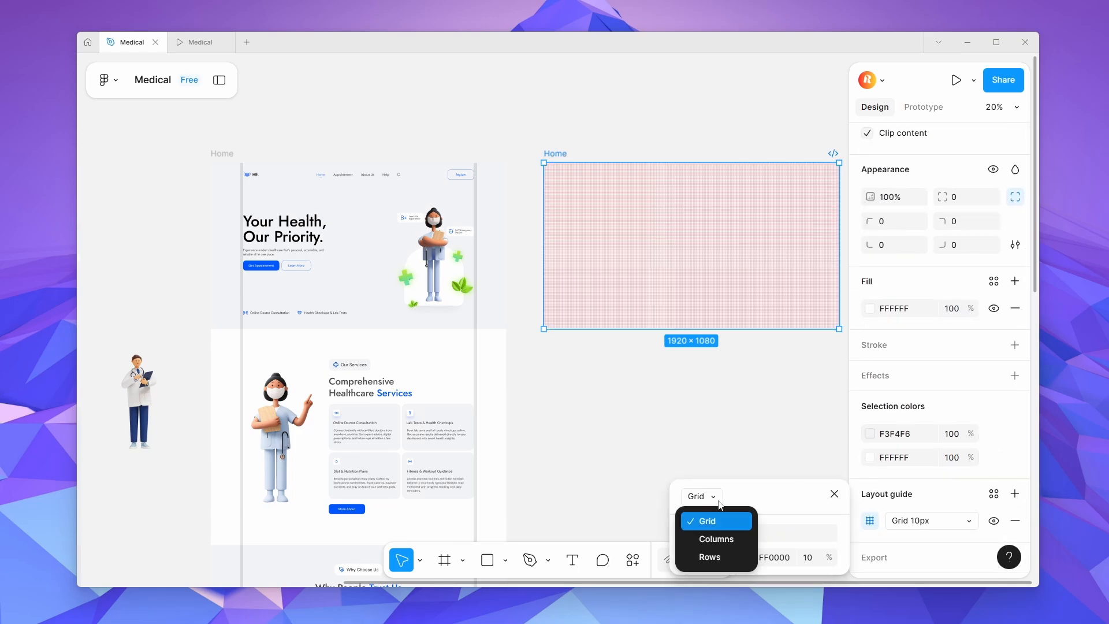
left_click(716, 537)
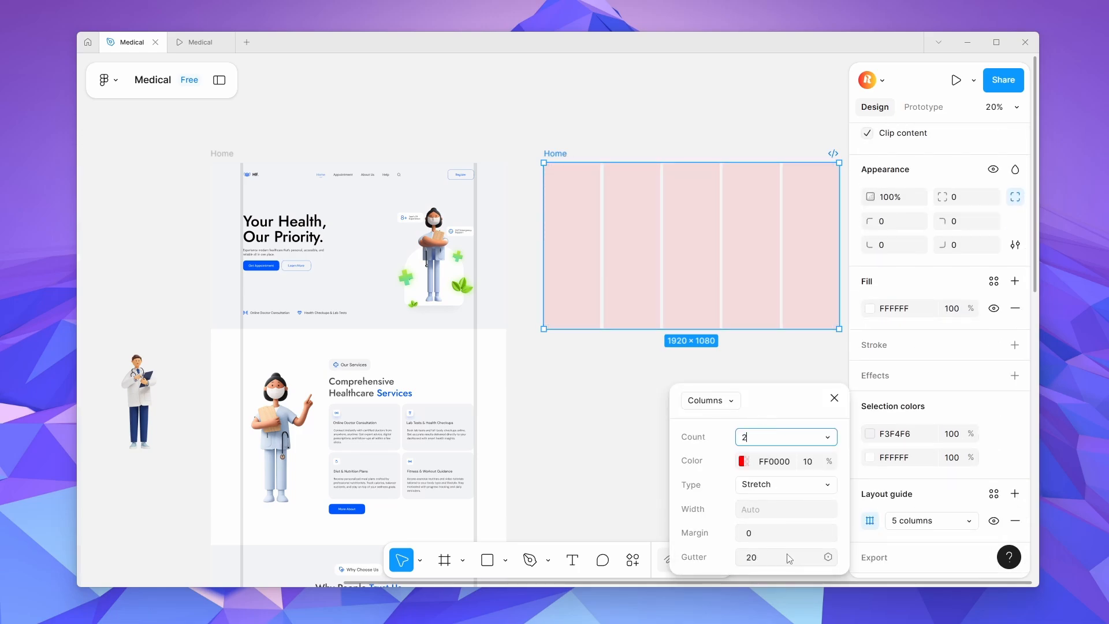
Set the column guide's gutter to 1500 and margin to 180, and recolour it to 000000.
left_click(772, 558)
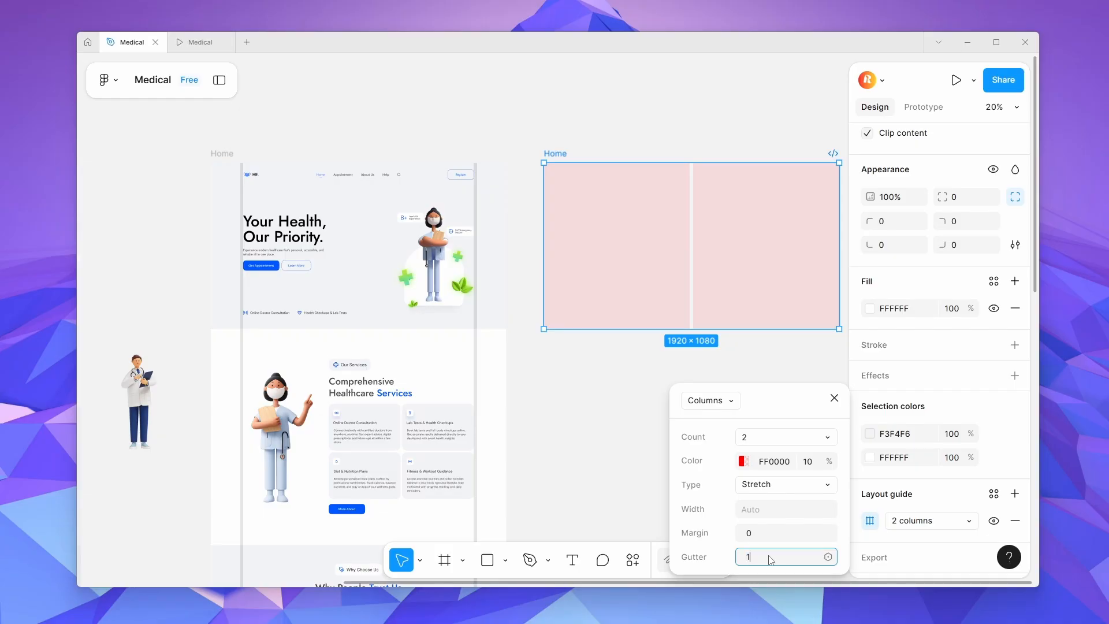
key("Return")
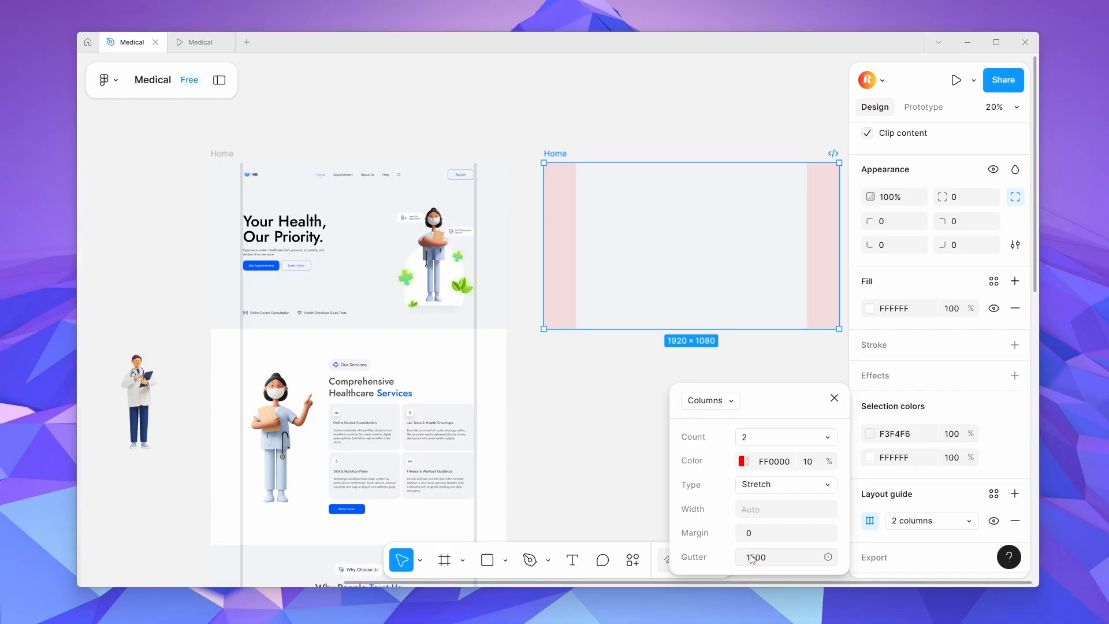
left_click(757, 537)
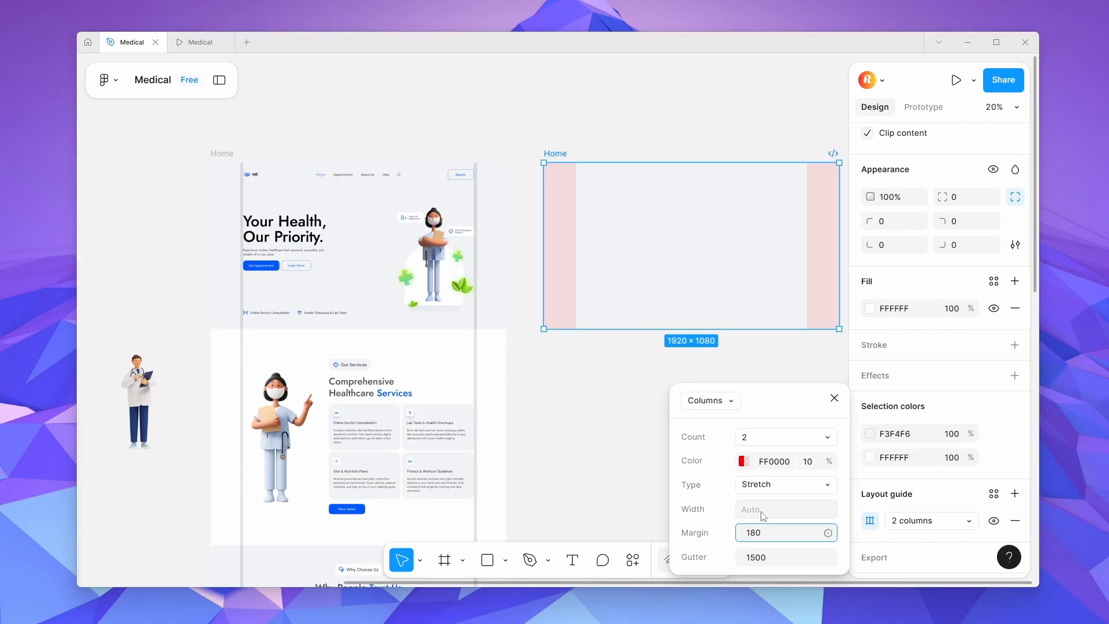
left_click(742, 464)
left_click_drag(596, 314, 457, 437)
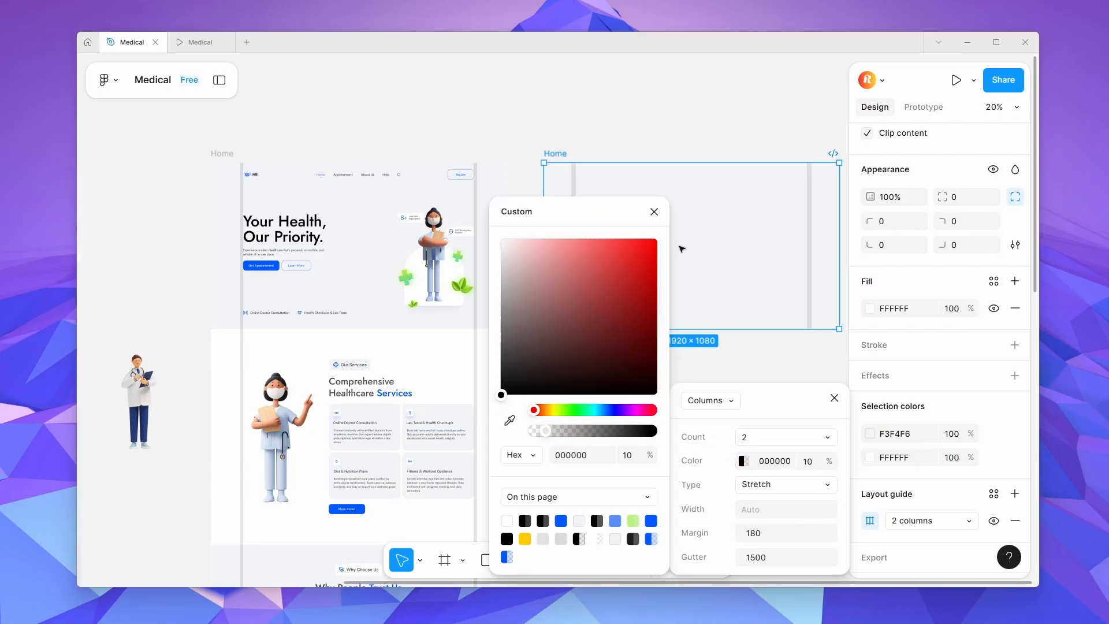
left_click(654, 212)
left_click(669, 152)
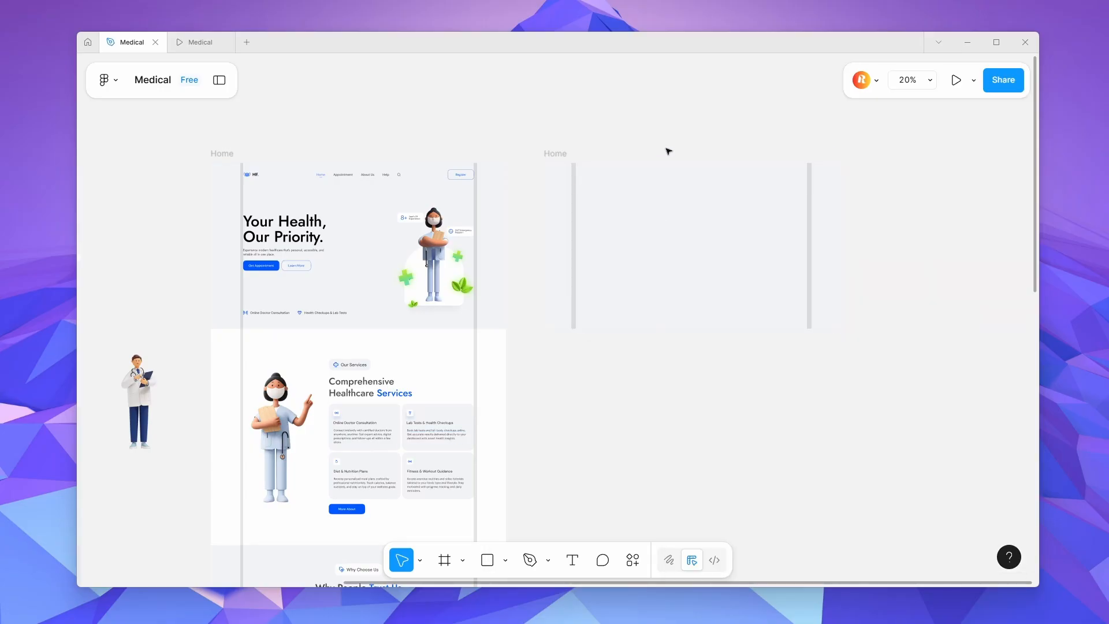
Copy the mask icon and Hlf. wordmark from the finished header into the new Home frame.
scroll(240, 173, "up", 5)
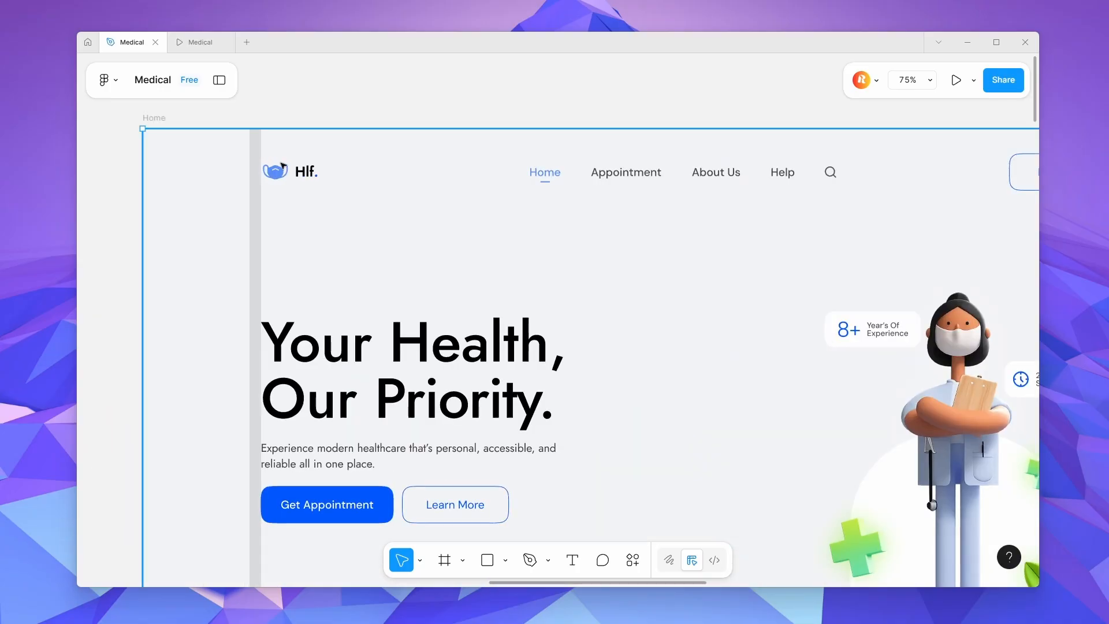
left_click(280, 171)
left_click(280, 172, "shift")
left_click(304, 171)
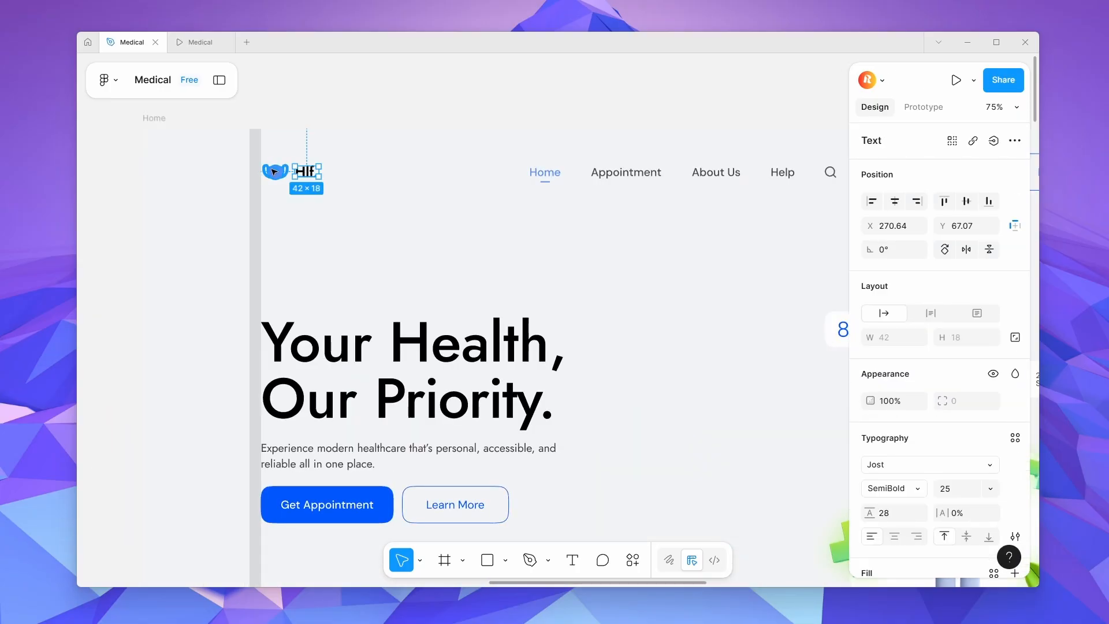
left_click(274, 172, "shift")
scroll(275, 172, "down", 5)
left_click(663, 207)
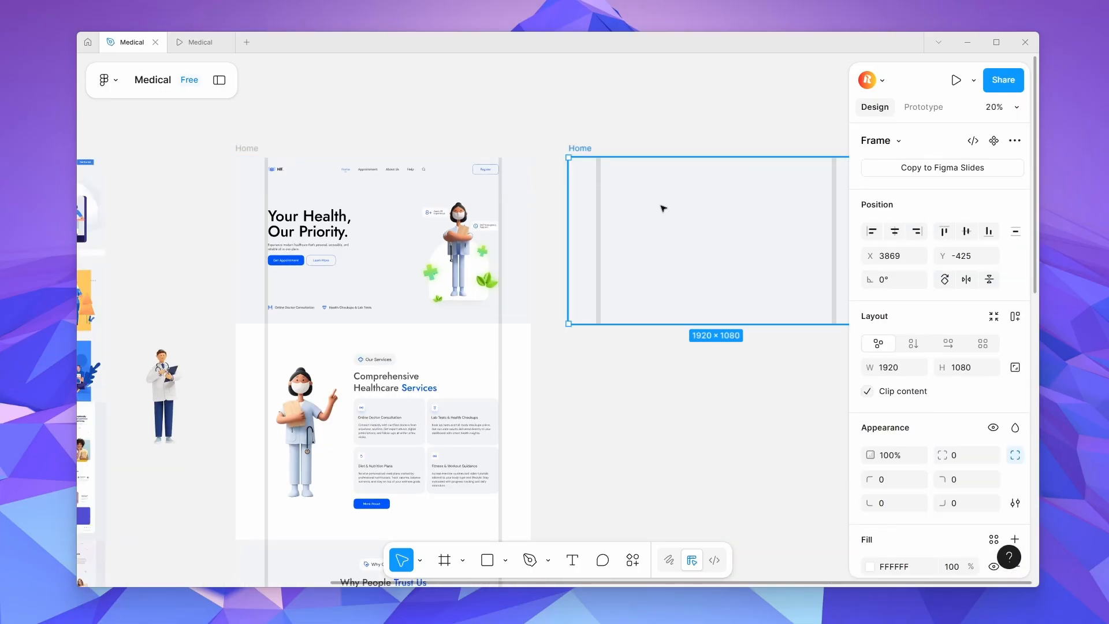
key("ctrl+v")
Examine the typography of the finished design's Home navigation label and its spacing from the underline.
scroll(359, 168, "up", 6)
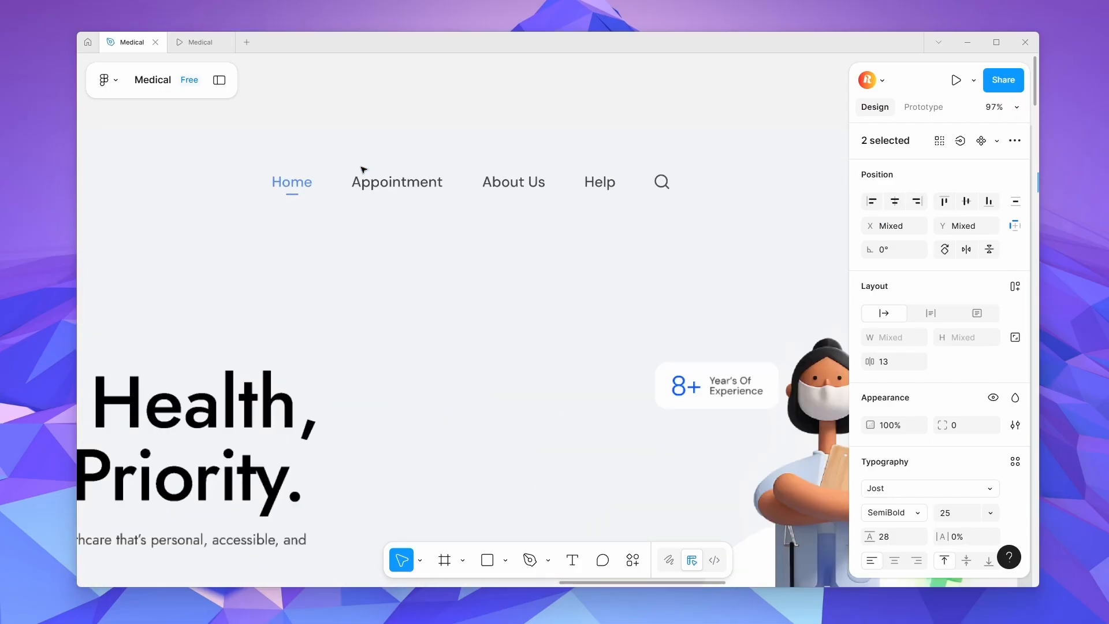
left_click(294, 185)
scroll(294, 185, "down", 5)
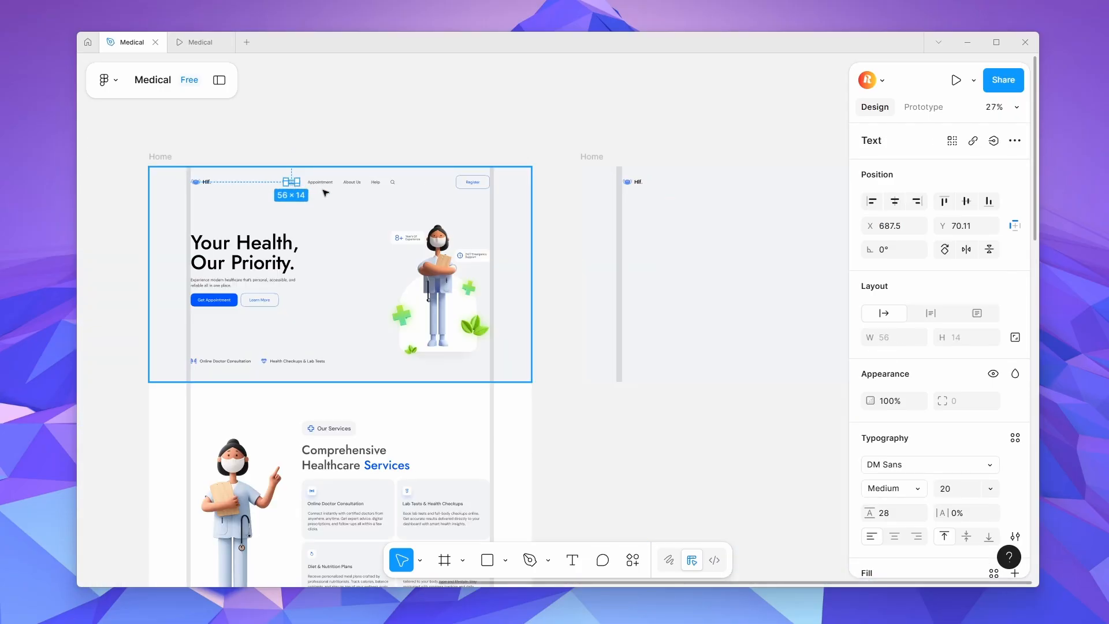
scroll(325, 193, "up", 5)
scroll(246, 197, "up", 4)
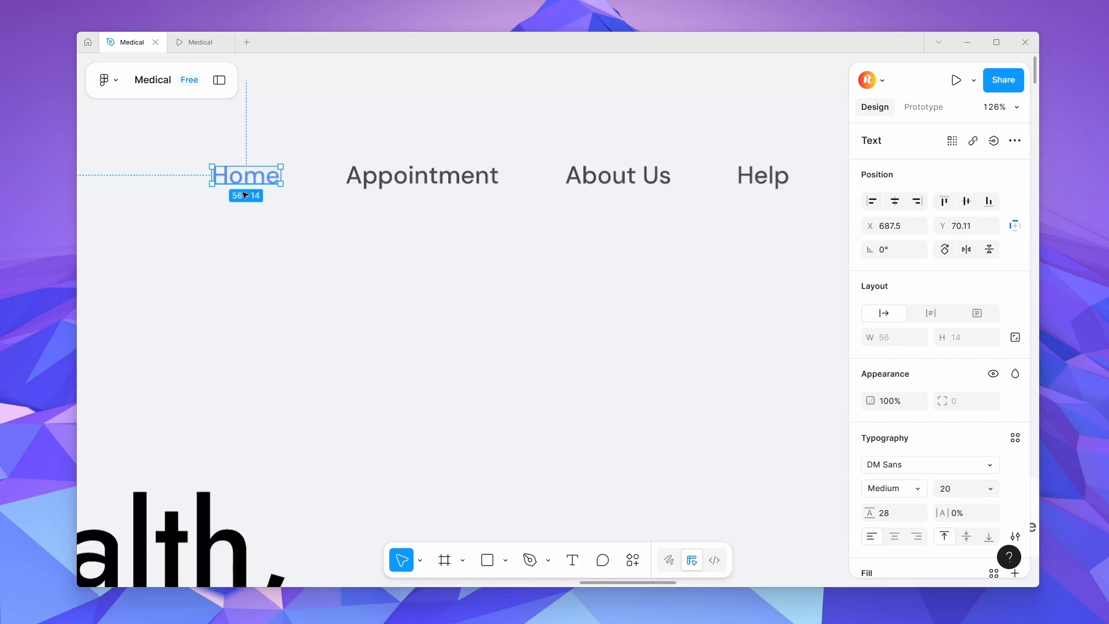
left_click(248, 200, "shift")
scroll(251, 199, "down", 5)
scroll(317, 150, "down", 4)
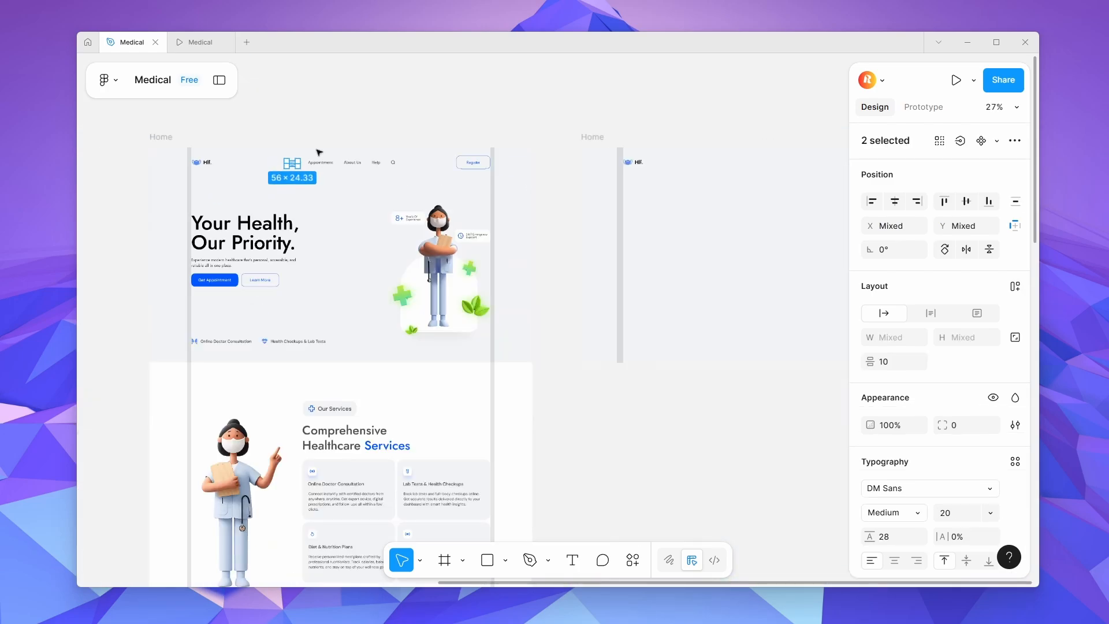
left_click(331, 139)
Add the text "Home" above the new frame, using the finished navigation label's DM Sans Medium style at size 20.
left_click(293, 162, "ctrl")
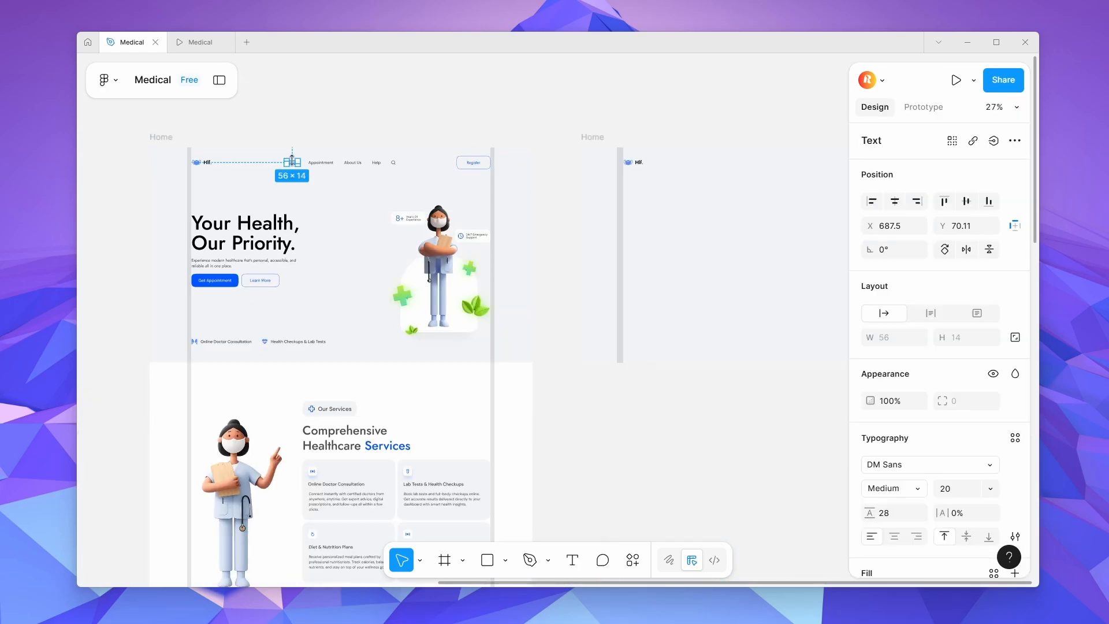
key("t")
left_click(712, 110)
scroll(771, 127, "up", 8)
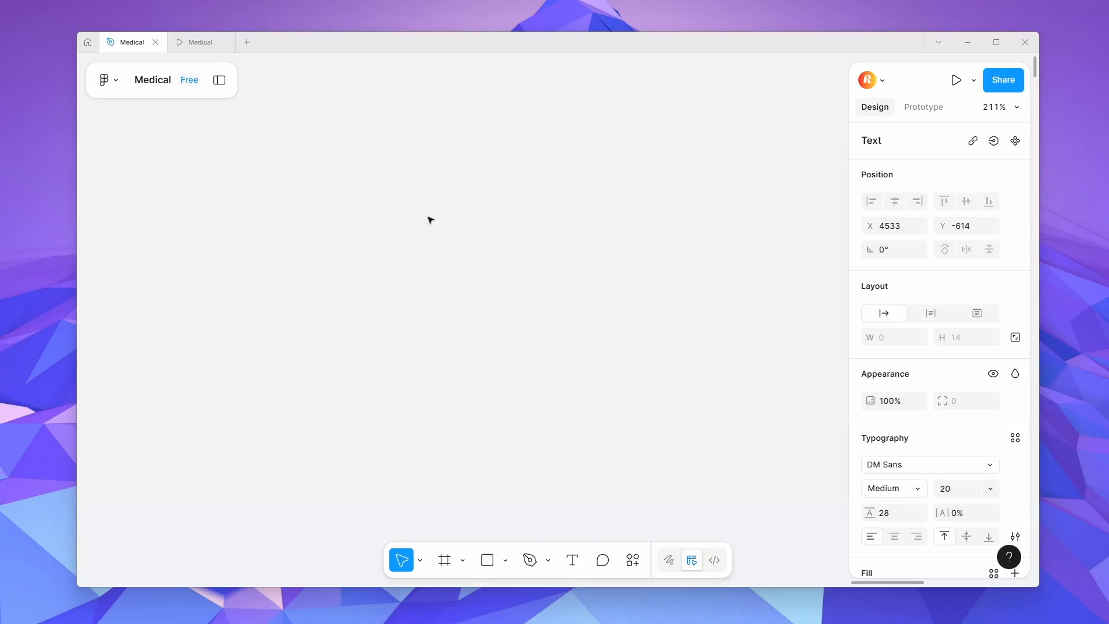
type("Home")
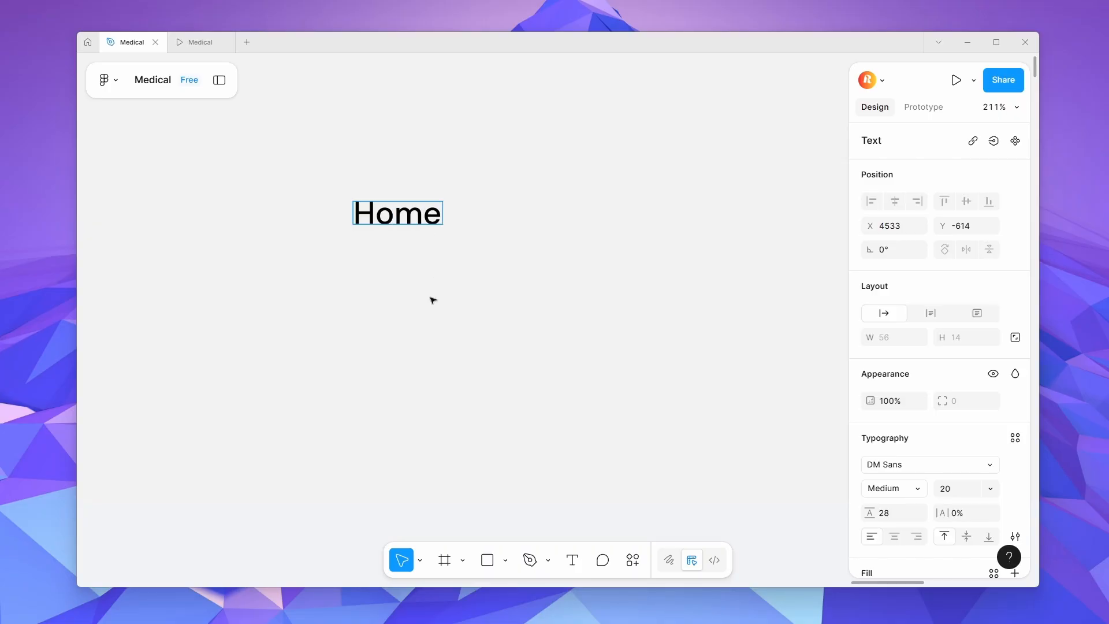
key("Escape")
Draw a short horizontal line with the Pen tool beneath the new Home text and set its width to 14.
key("p")
left_click(384, 244)
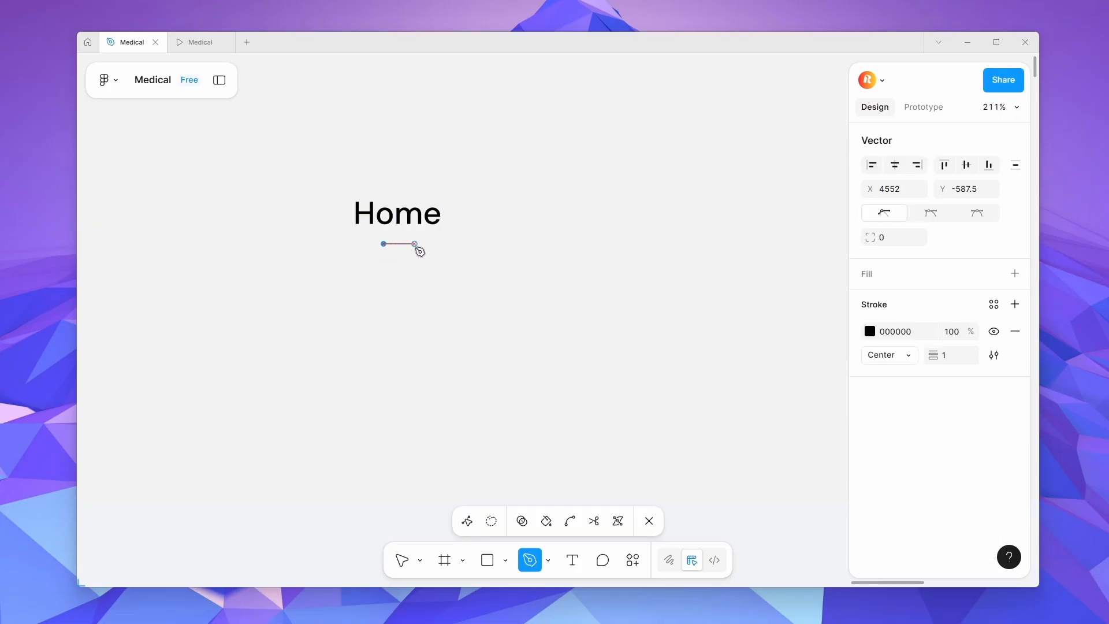
left_click(415, 244)
key("Escape")
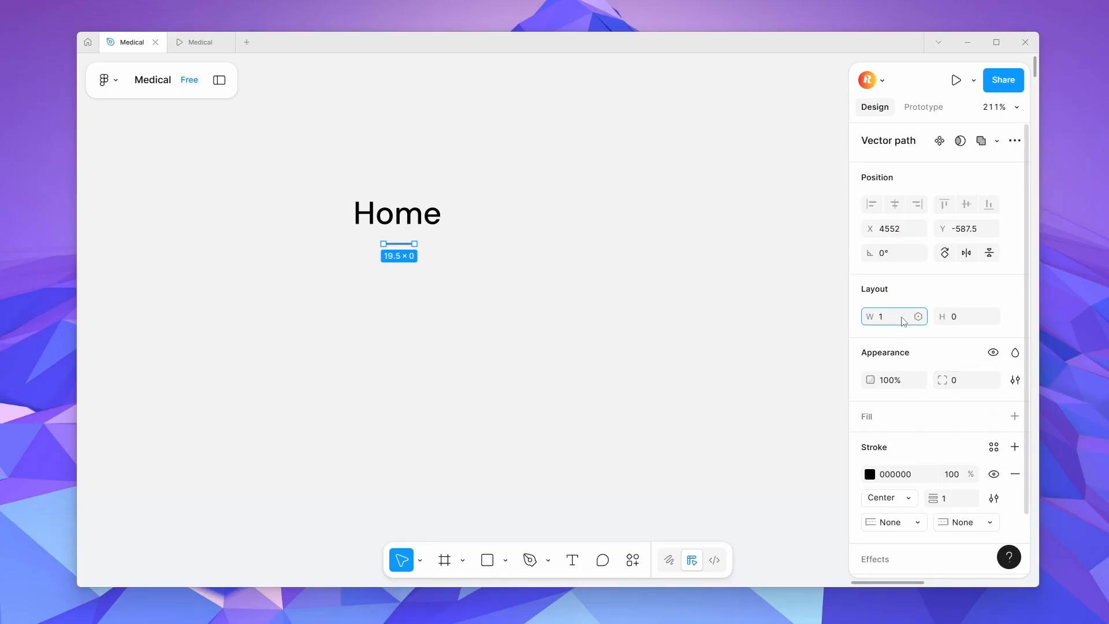
left_click(904, 322)
type("14")
key("Return")
left_click(392, 256)
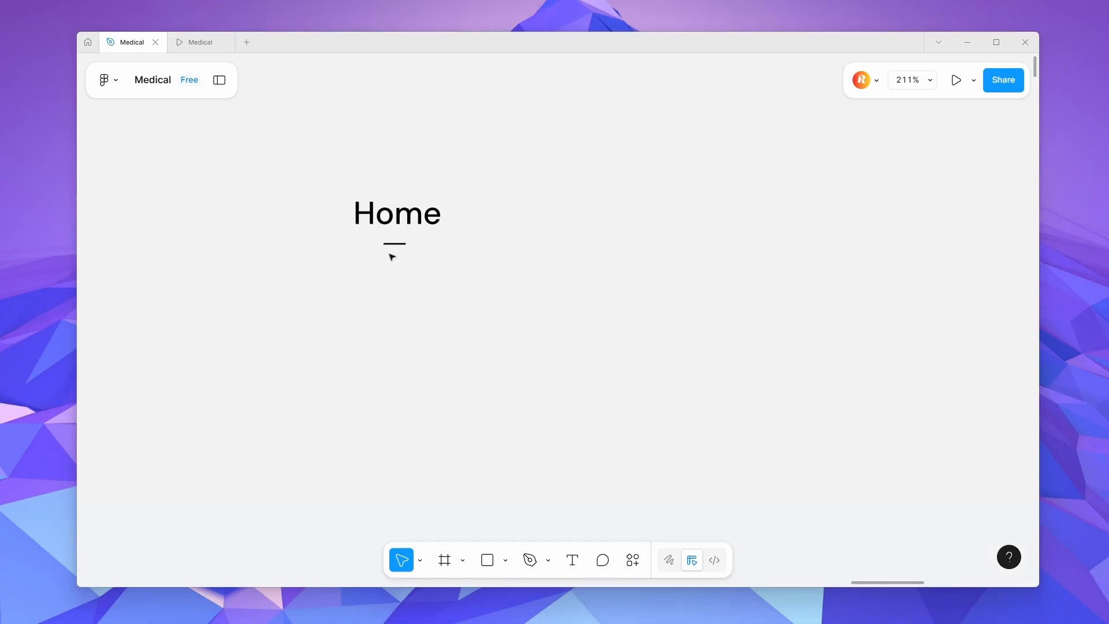
Give the underline a stroke weight of 2 and round caps at both ends.
left_click(396, 243)
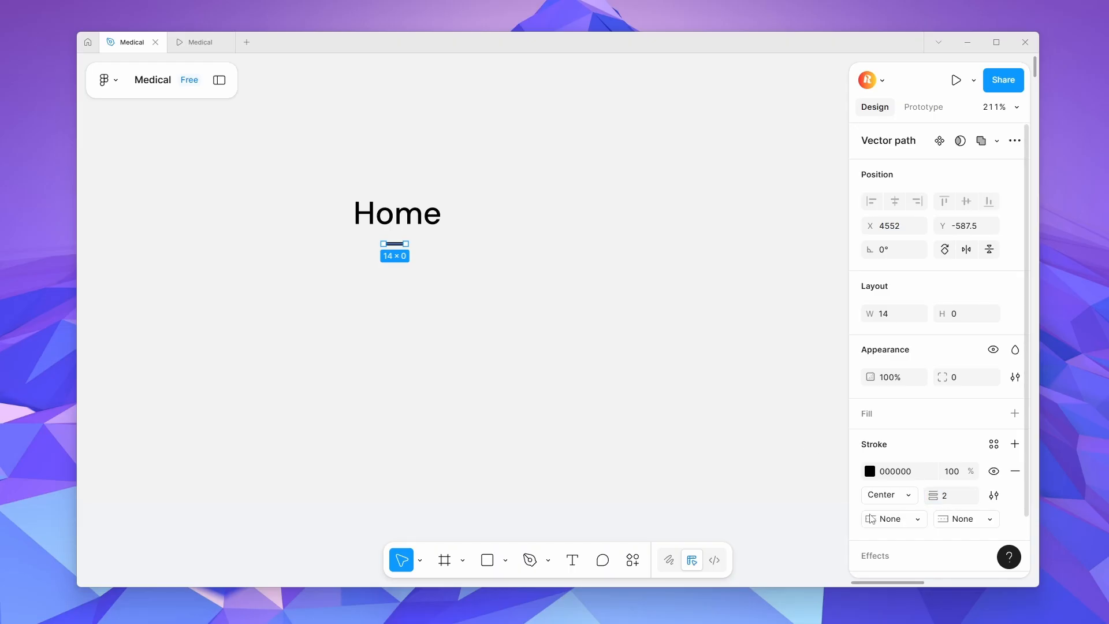
left_click(901, 518)
left_click(930, 440)
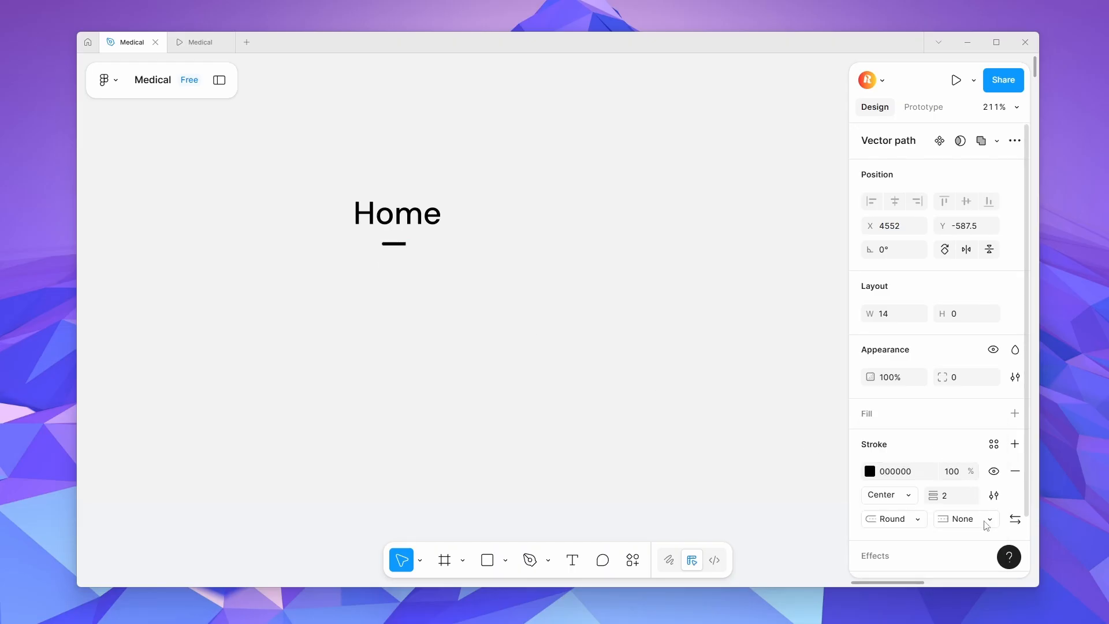
left_click(982, 522)
left_click(923, 469)
Centre the underline beneath the Home text and set the vertical spacing between them to 10.
left_click(358, 263)
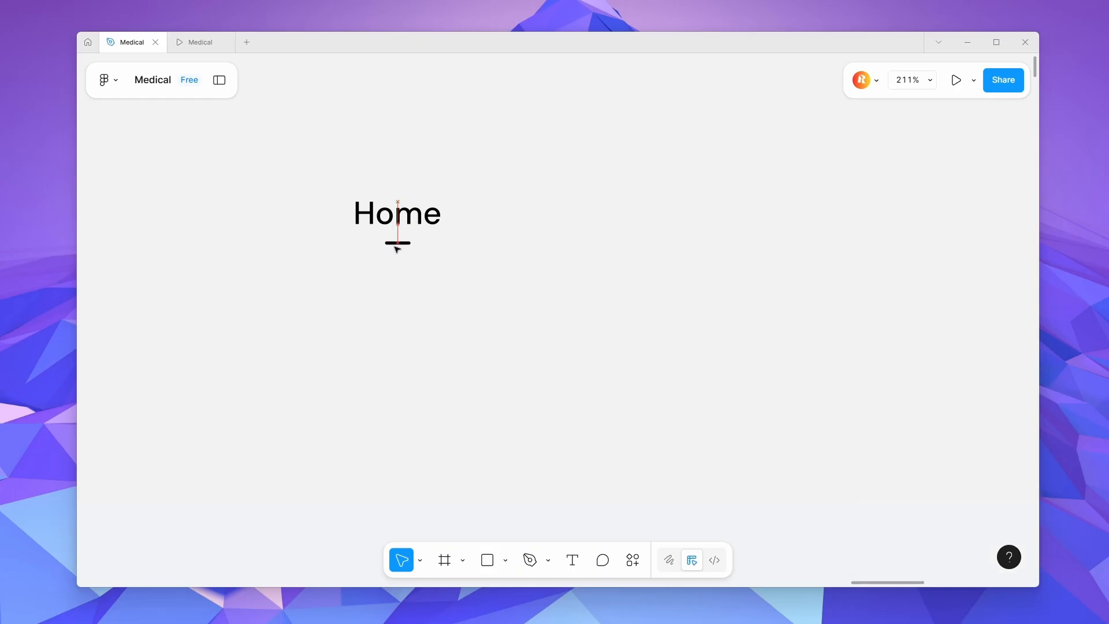
left_click_drag(493, 279, 363, 189)
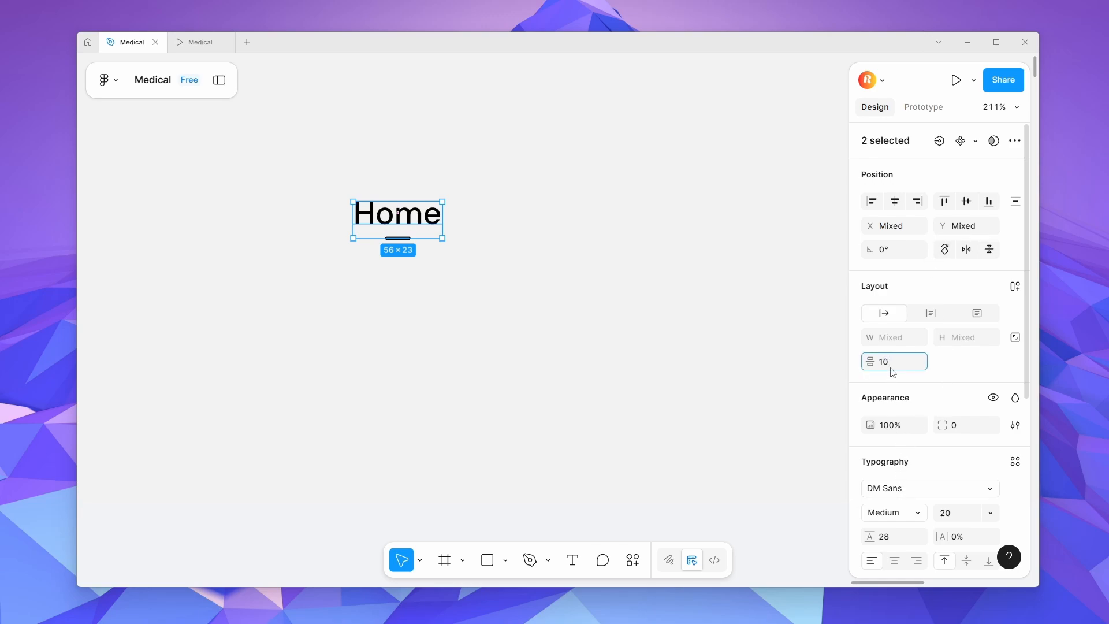
key("Return")
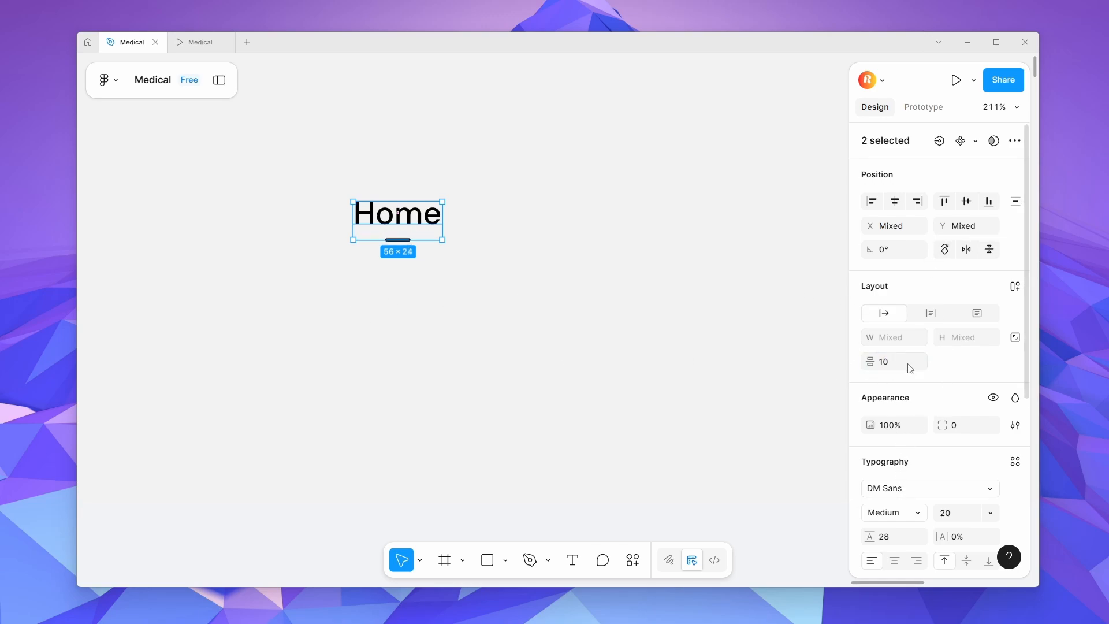
Wrap the Home text and its underline in an auto layout frame named "Page 1".
key("shift+a")
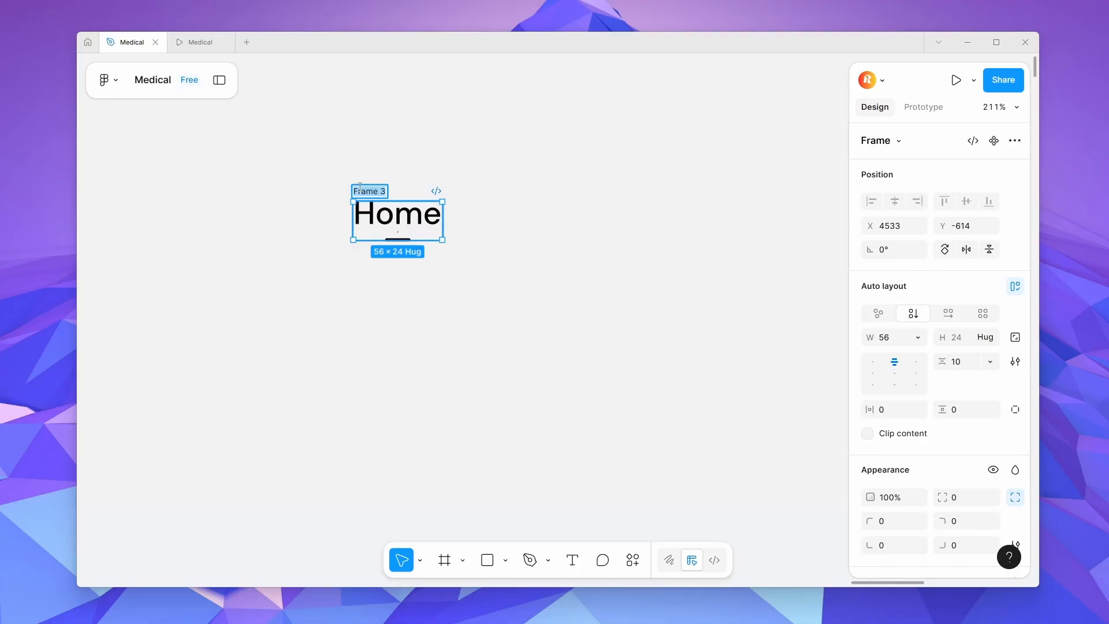
type("Page 1")
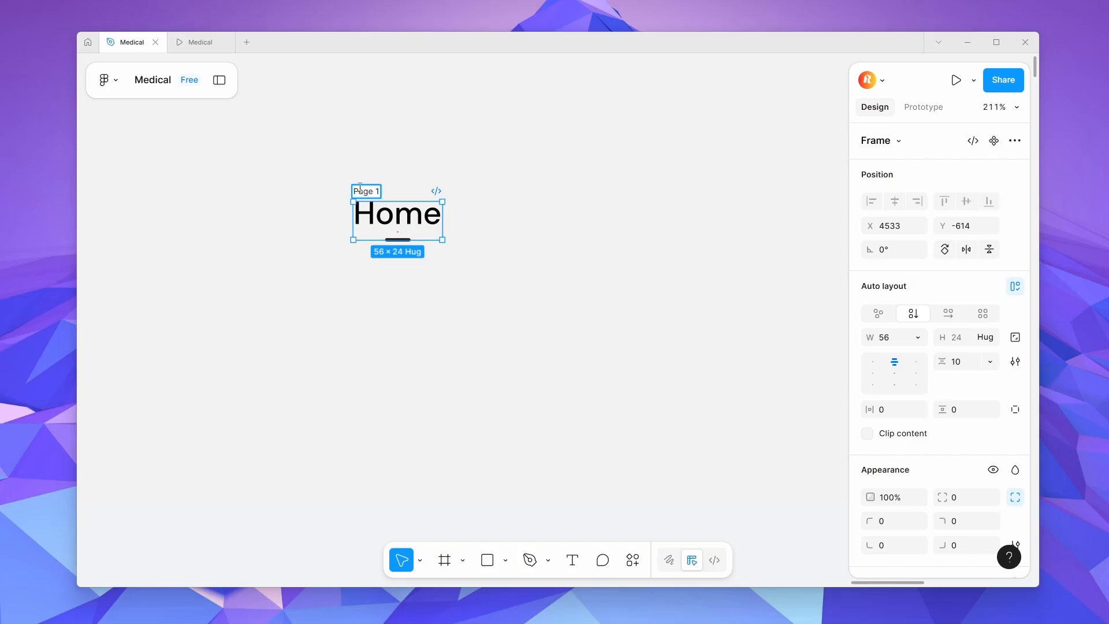
Turn the Page 1 frame into a component and add a second variant to it.
left_click(394, 311)
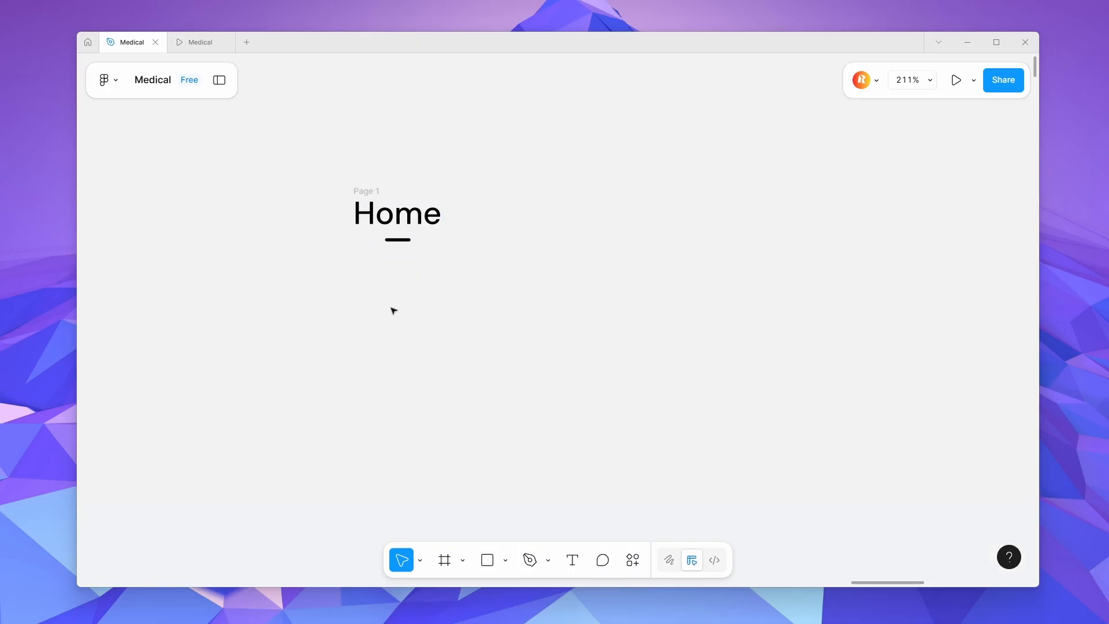
left_click(425, 198)
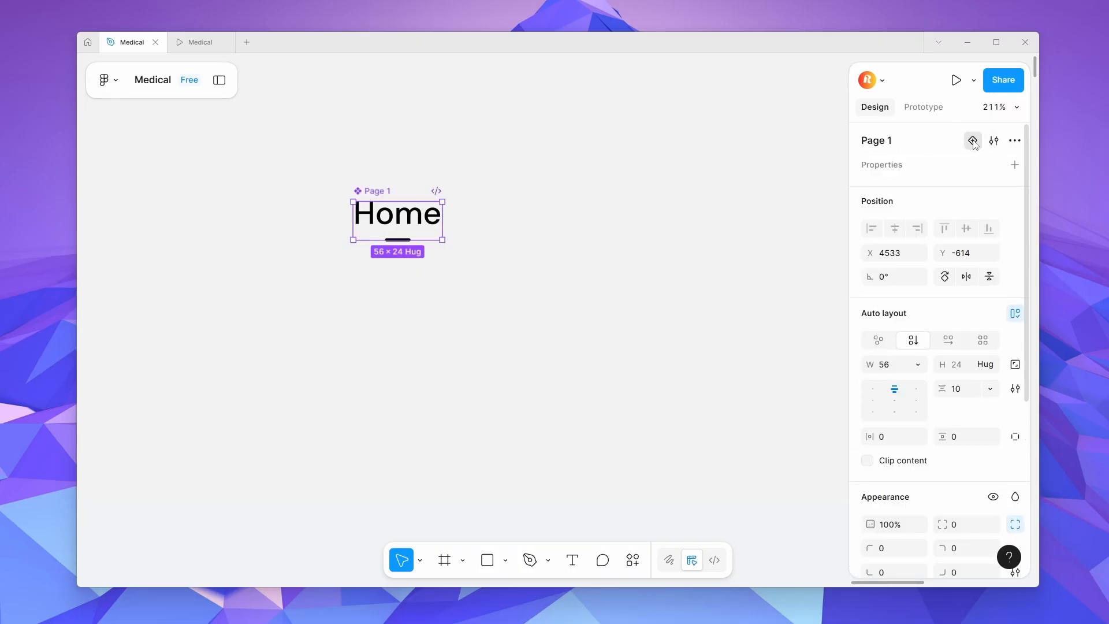
left_click(974, 143)
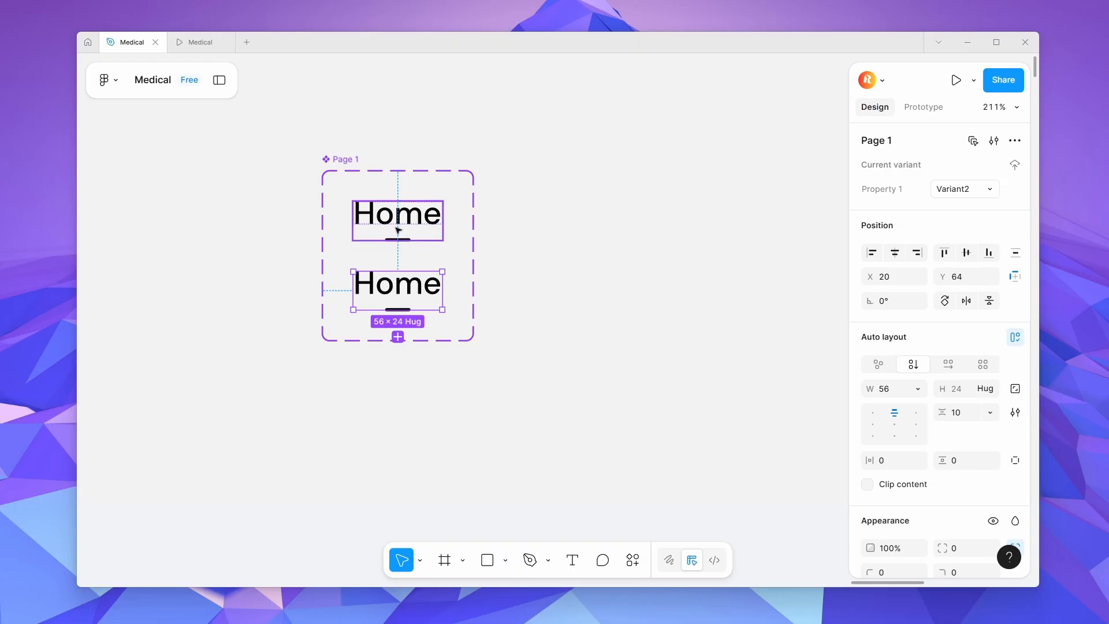
Set the opacity of the first variant's black text and underline colour to 70%.
left_click(398, 230)
scroll(904, 471, "down", 5)
left_click(935, 460)
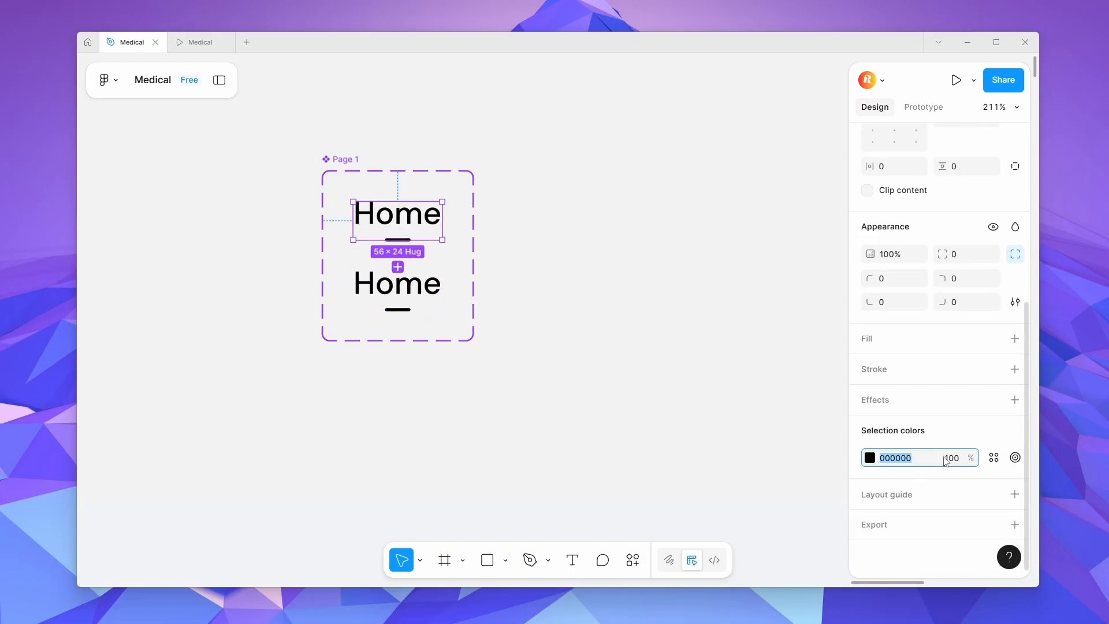
type("70")
key("Return")
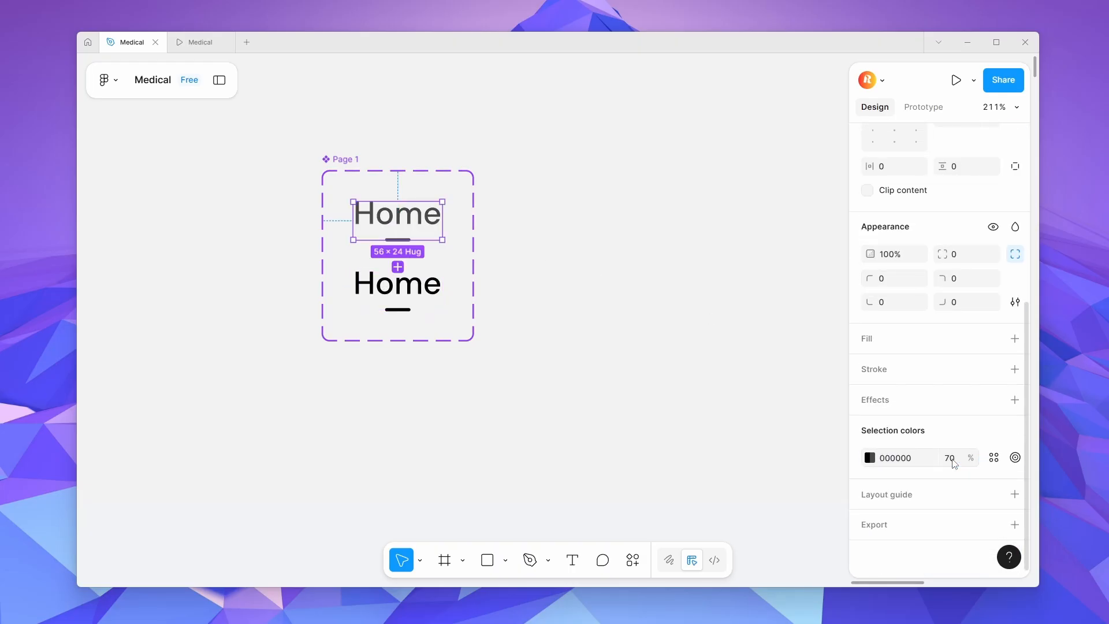
Set the first variant's underline to a width of 0 and its stroke opacity to 0%.
left_click(399, 286)
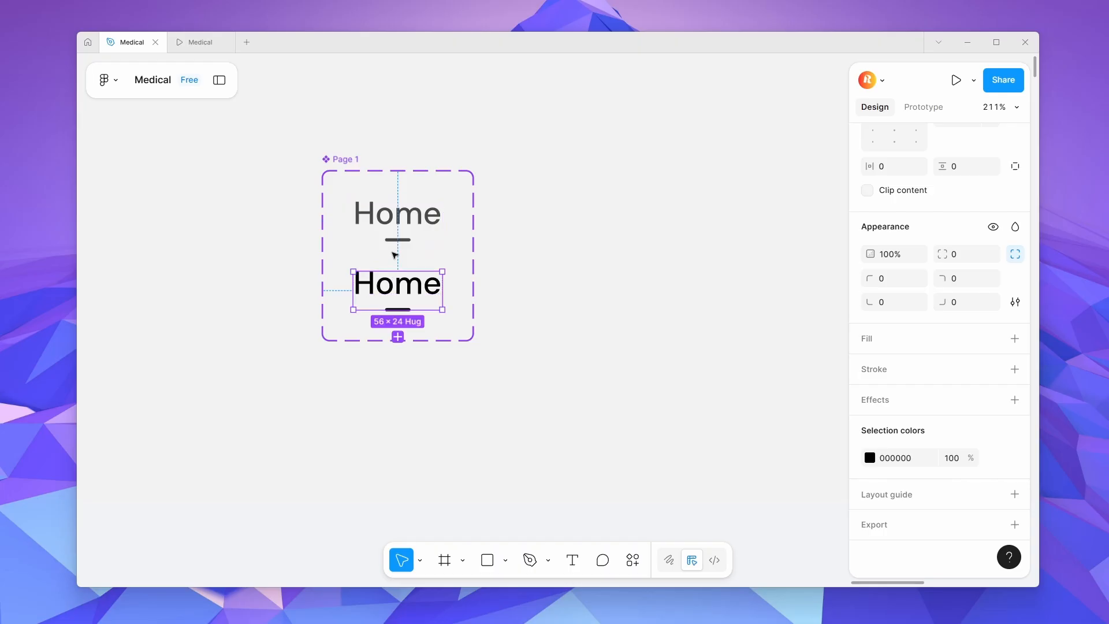
double_click(401, 240)
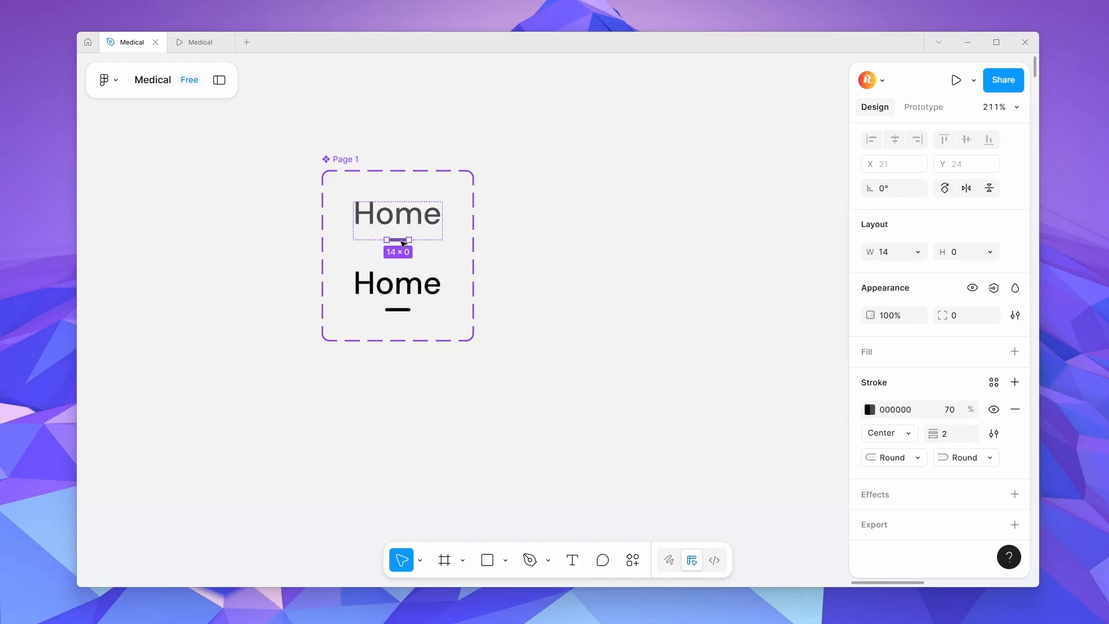
left_click(951, 410)
left_click(896, 259)
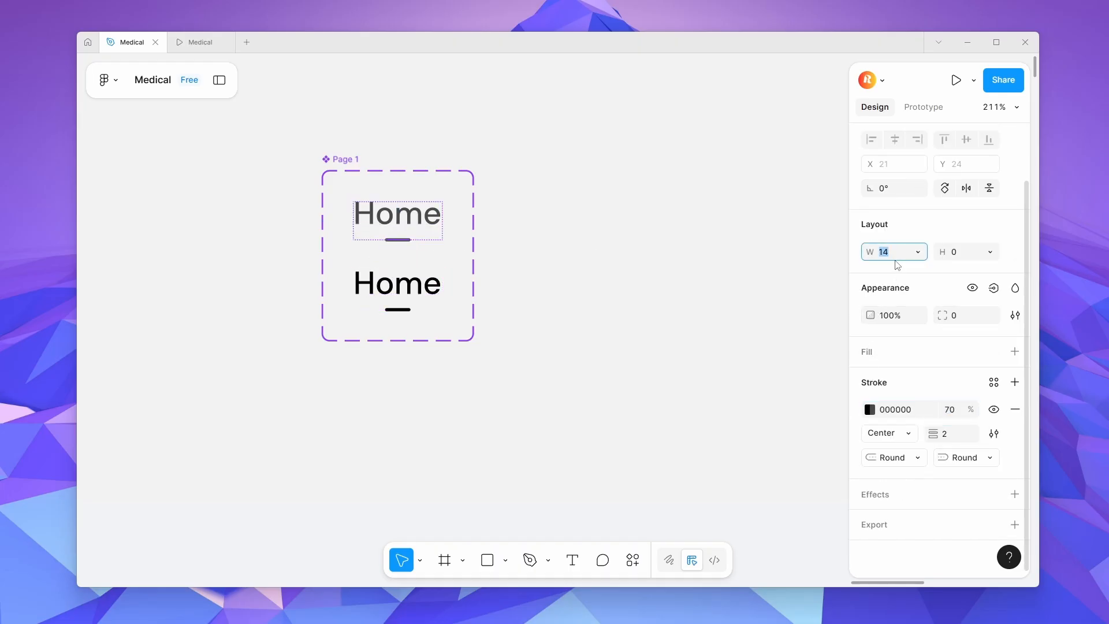
type("0")
key("Return")
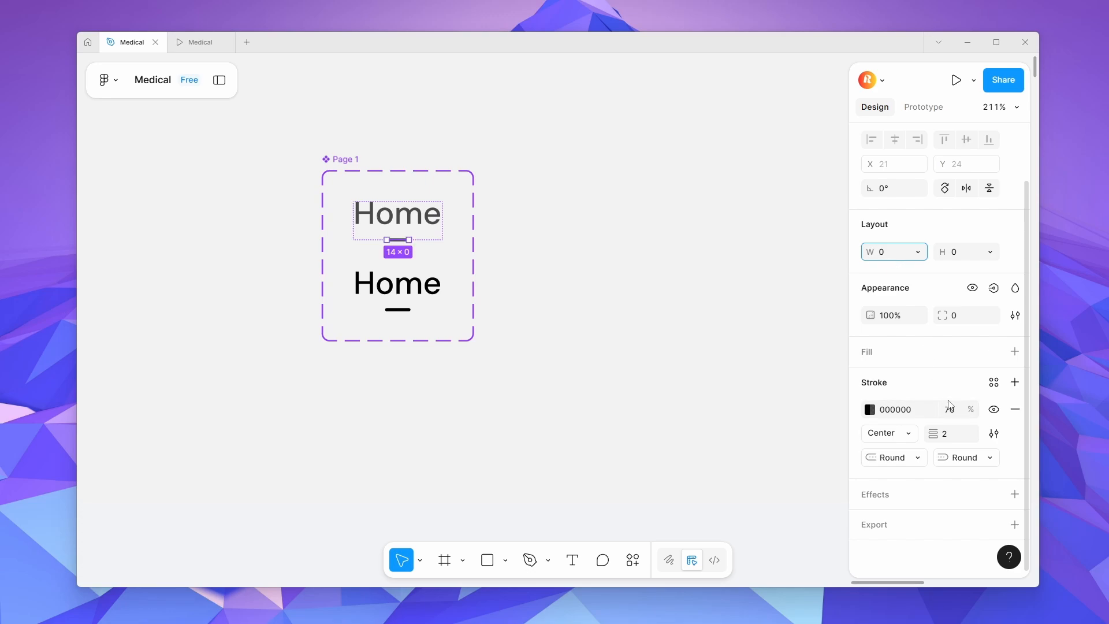
left_click(950, 410)
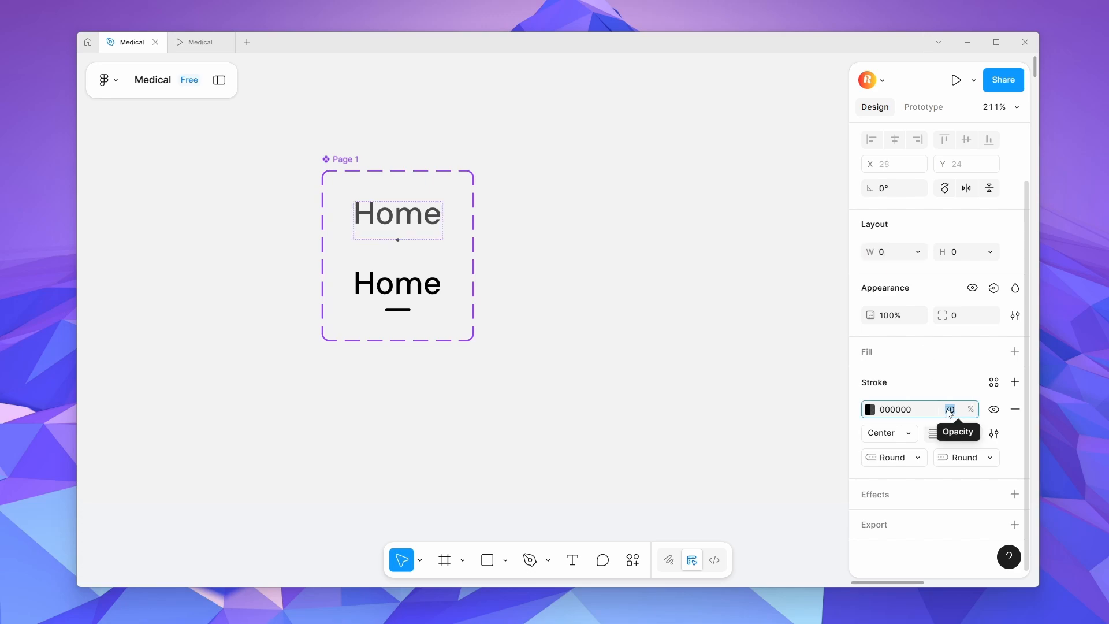
type("0")
key("Return")
Rename the second variant's Property 1 value to Hover.
left_click(417, 223)
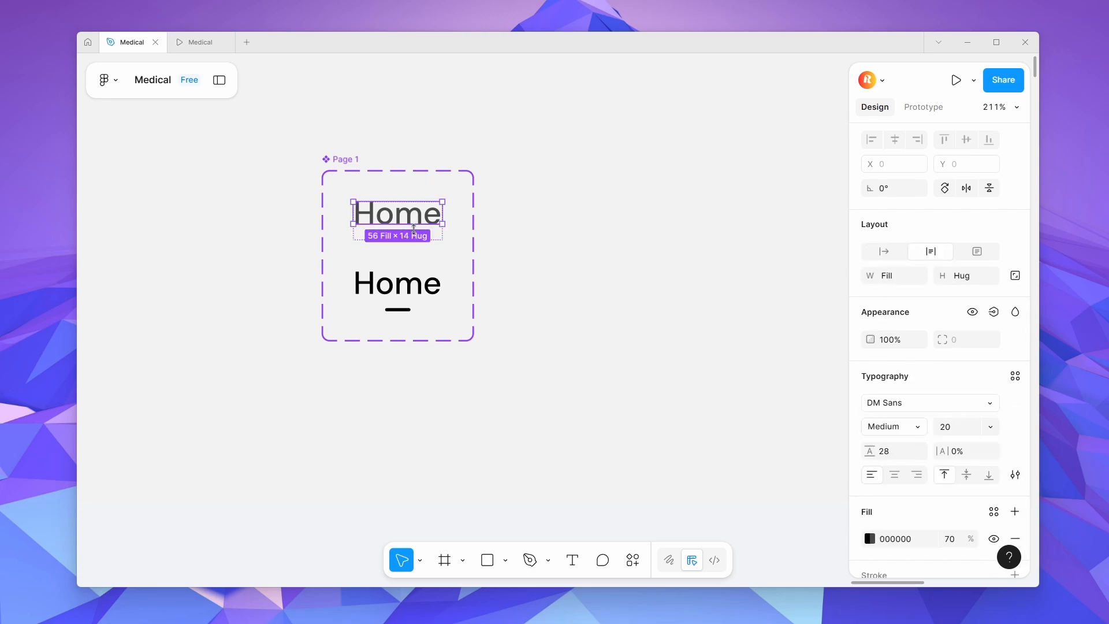
left_click(415, 233)
scroll(972, 200, "up", 2)
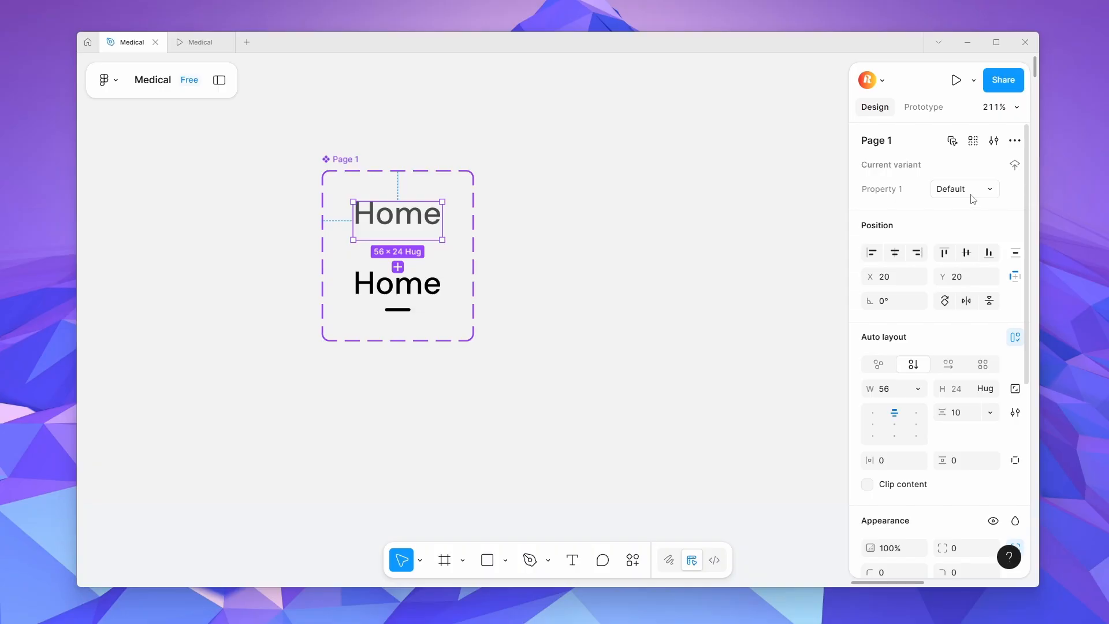
left_click(403, 296)
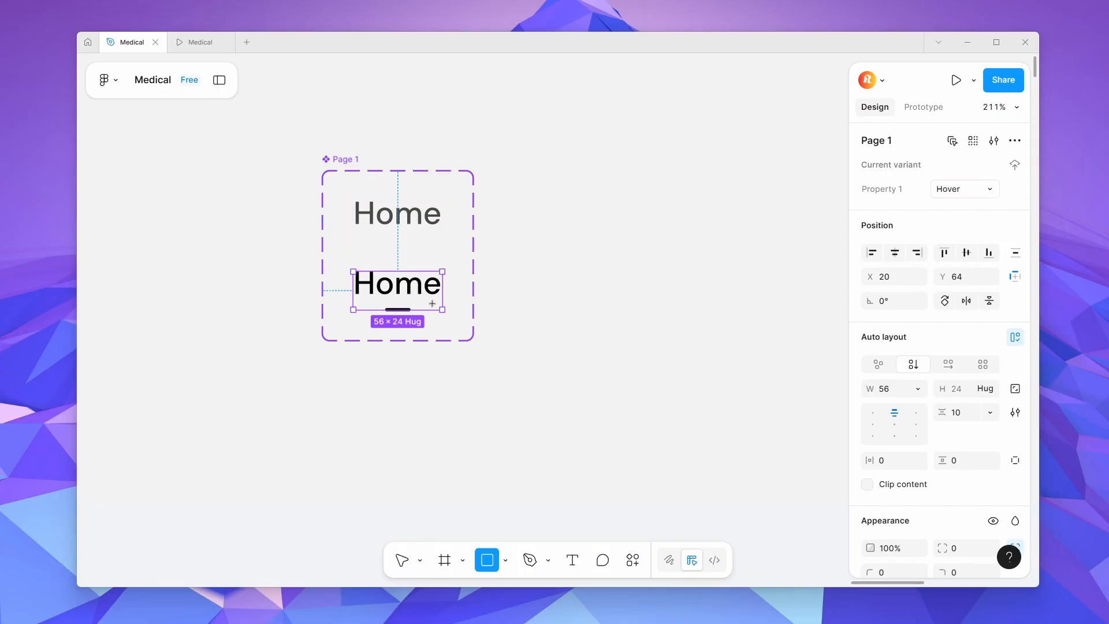
scroll(936, 346, "down", 5)
left_click(870, 457)
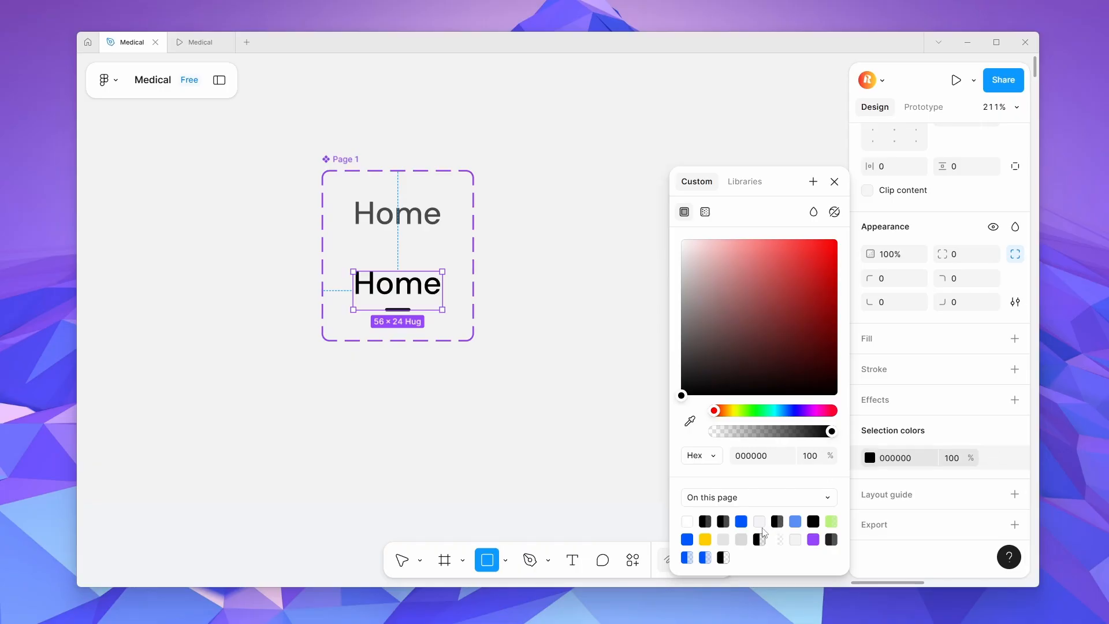
left_click(796, 522)
left_click(406, 325)
key("ctrl+z")
key("ctrl+z")
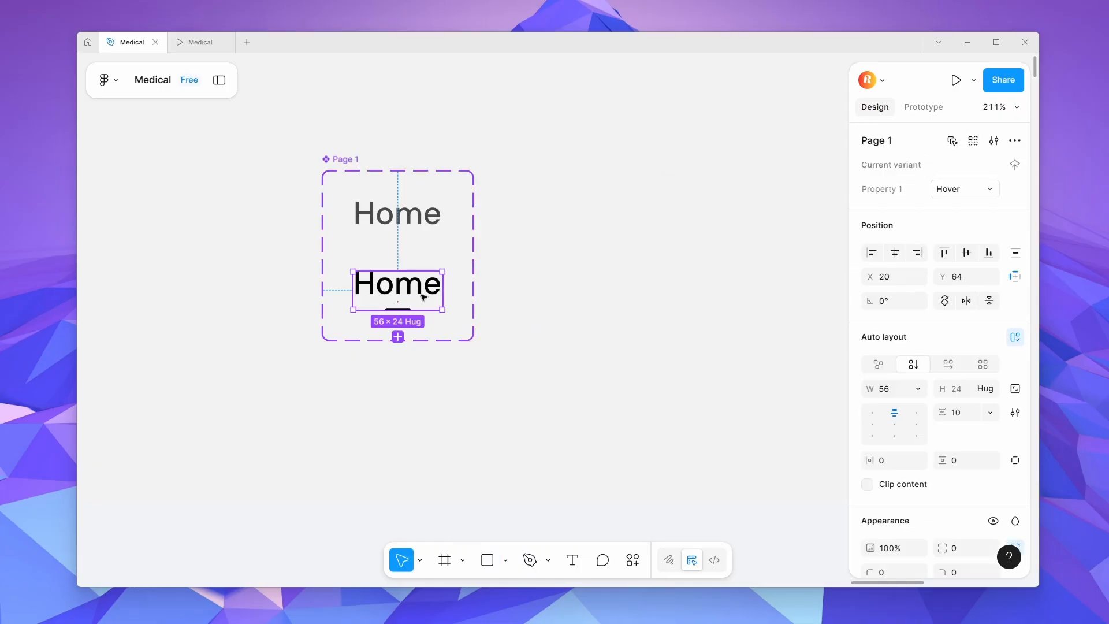
Recolour the Hover variant's text and underline with the light blue used on the page.
scroll(910, 474, "down", 5)
left_click(870, 470)
left_click(796, 523)
Add a While hovering interaction from the Default variant that changes to Hover, with Smart animate and a Custom spring curve.
left_click(399, 217)
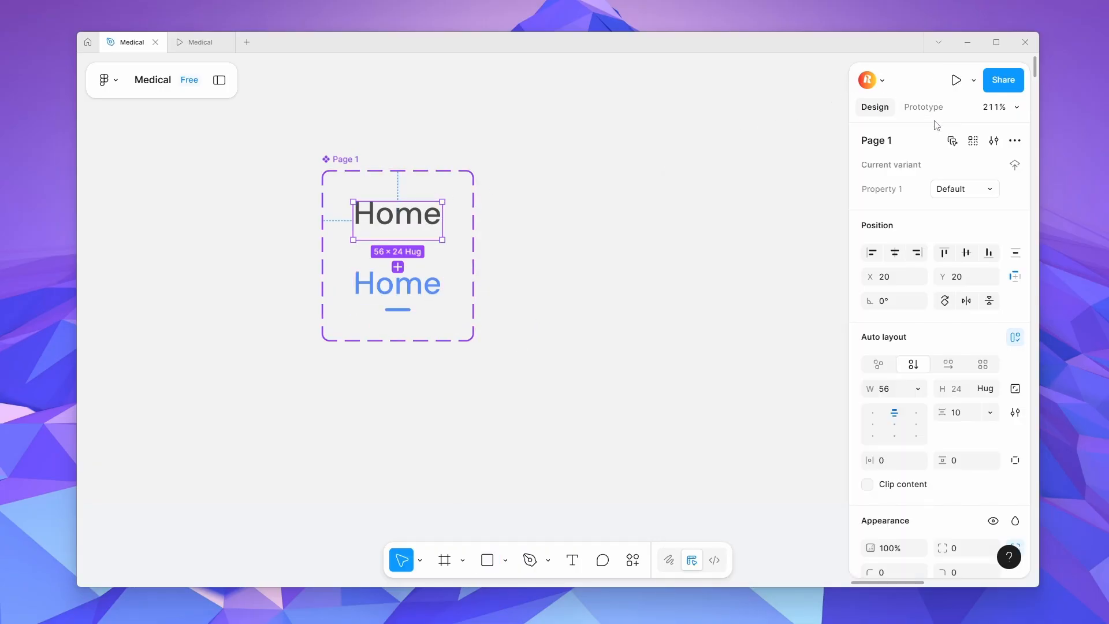
left_click(927, 107)
left_click_drag(398, 266, 397, 285)
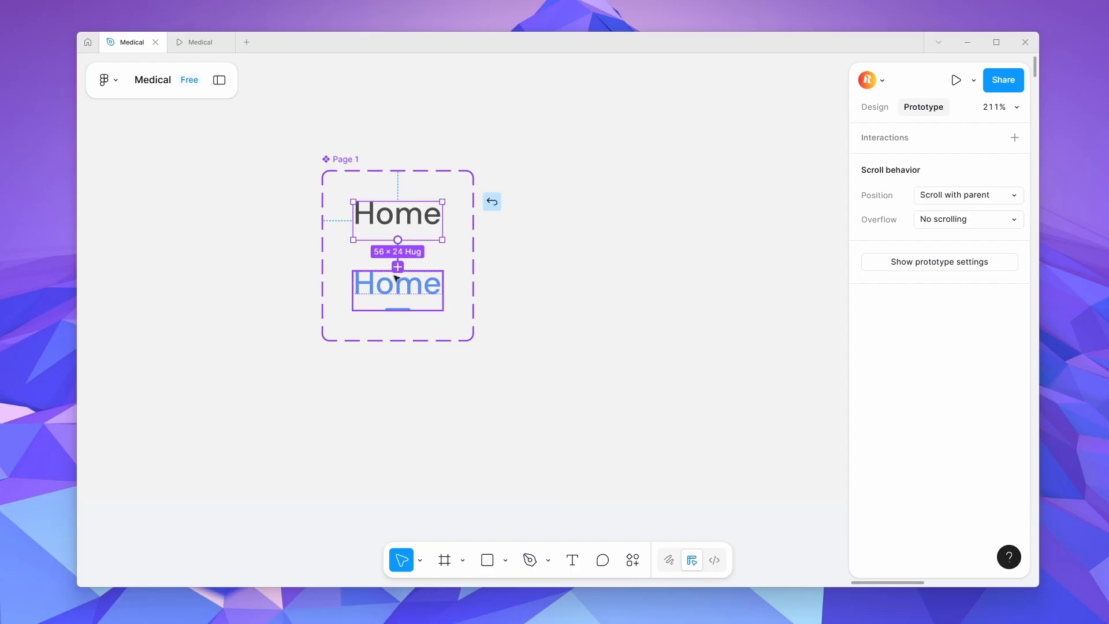
left_click(421, 344)
left_click(430, 378)
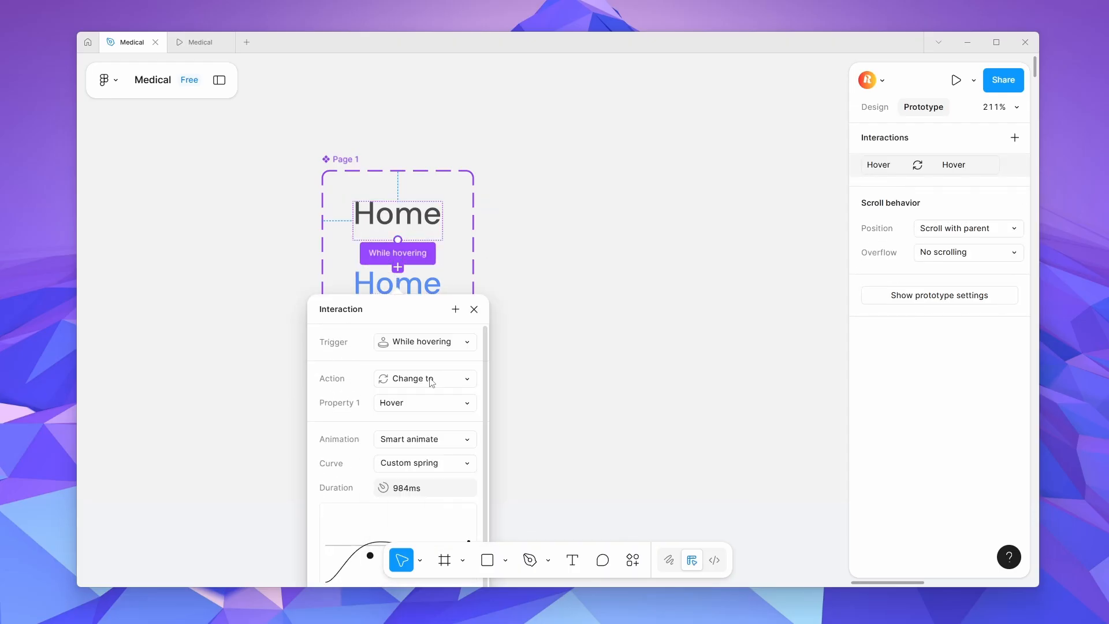
scroll(417, 382, "down", 3)
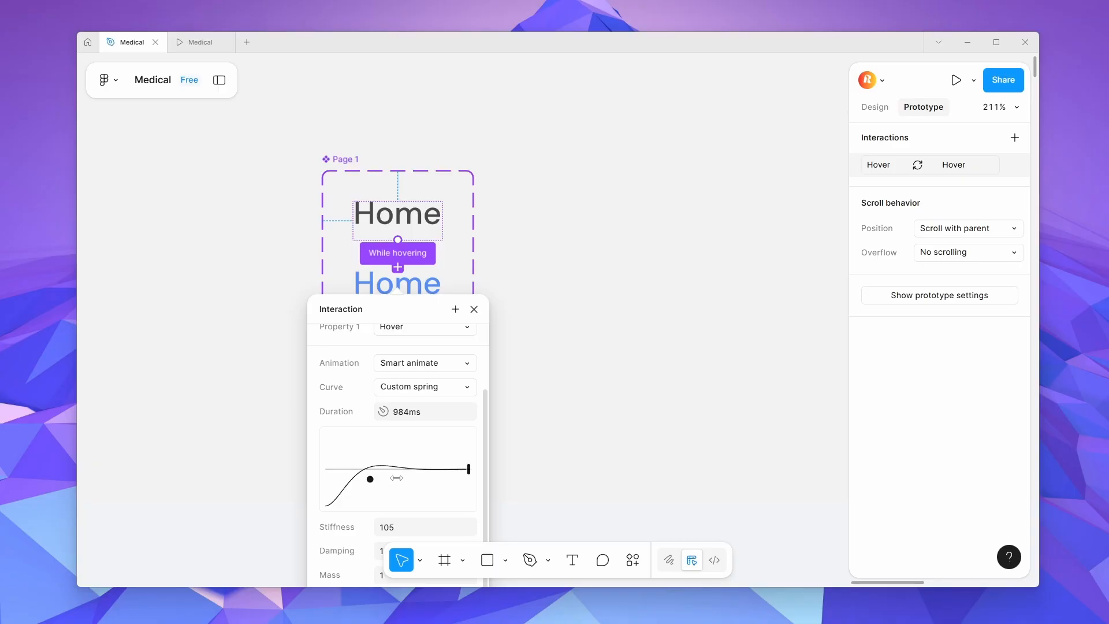
scroll(396, 477, "up", 3)
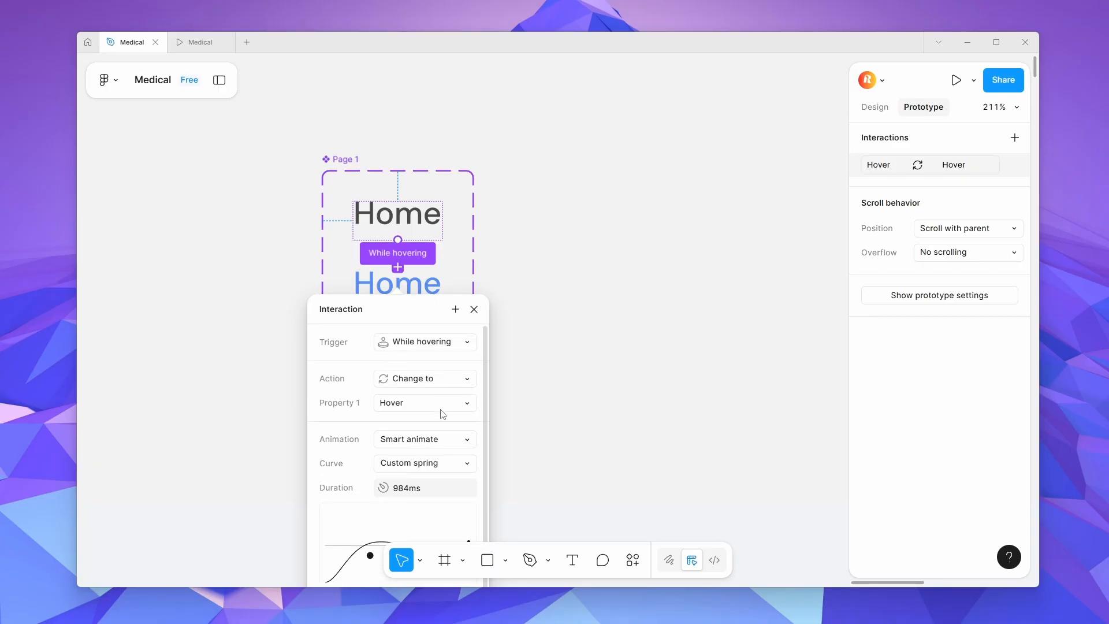
scroll(444, 410, "down", 2)
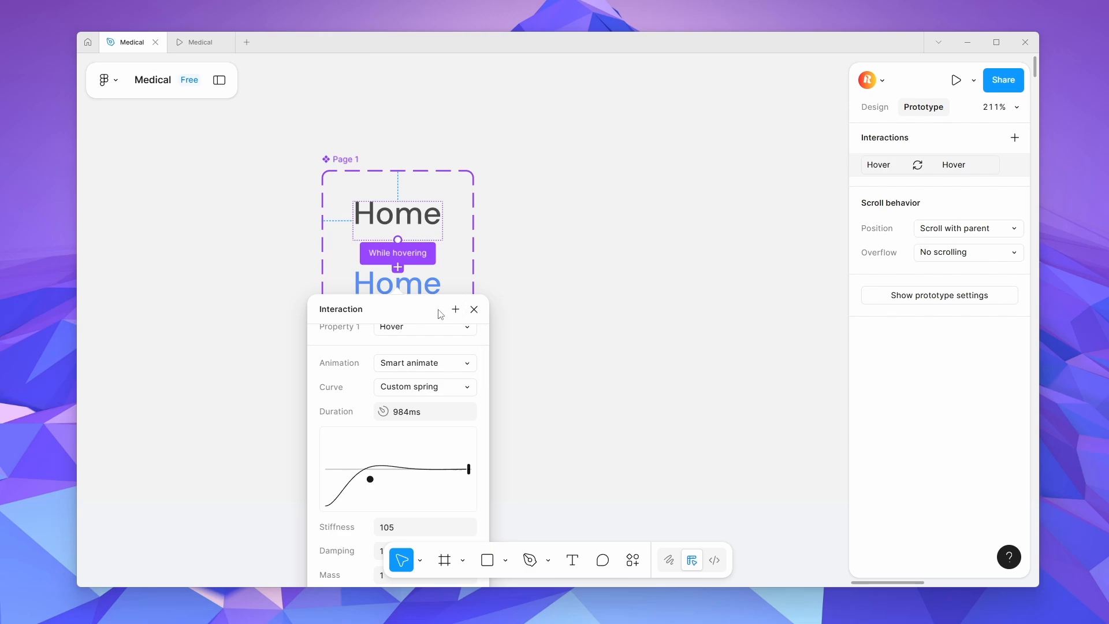
left_click_drag(440, 313, 634, 94)
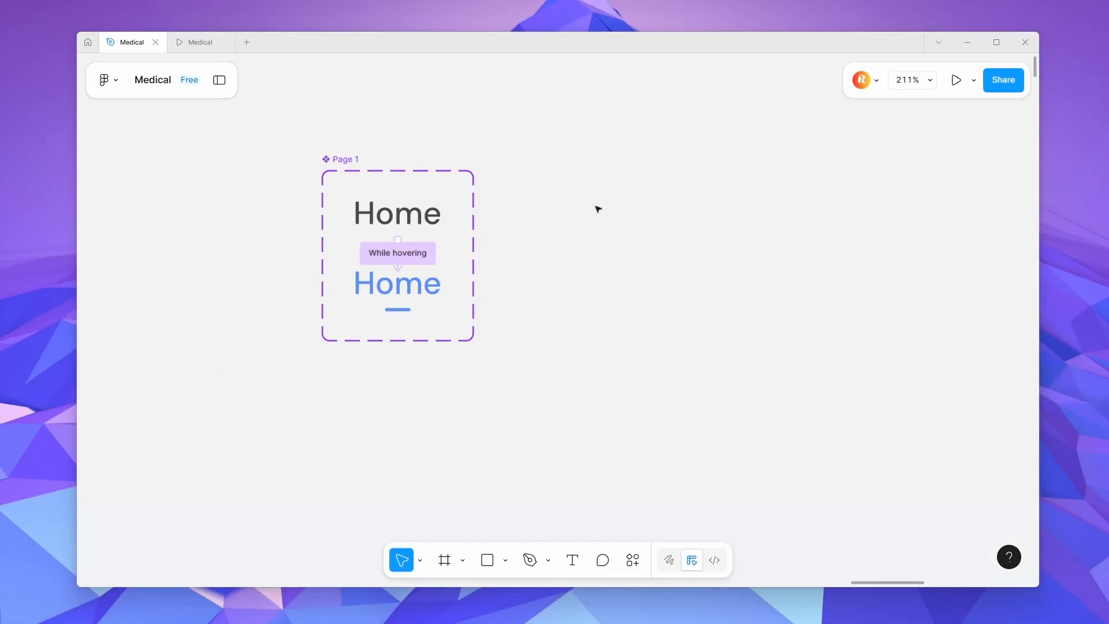
Place a copy of the Default variant beside the Hlf. logo in the Home frame and switch that instance to Hover.
scroll(598, 209, "down", 10)
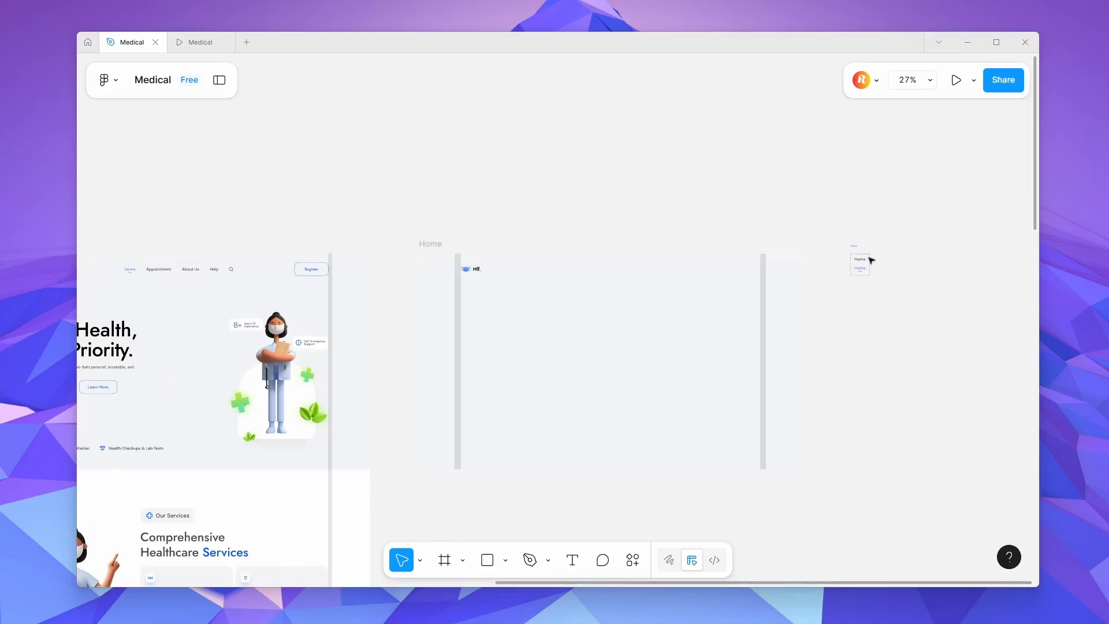
left_click_drag(861, 260, 458, 282)
scroll(634, 259, "up", 4)
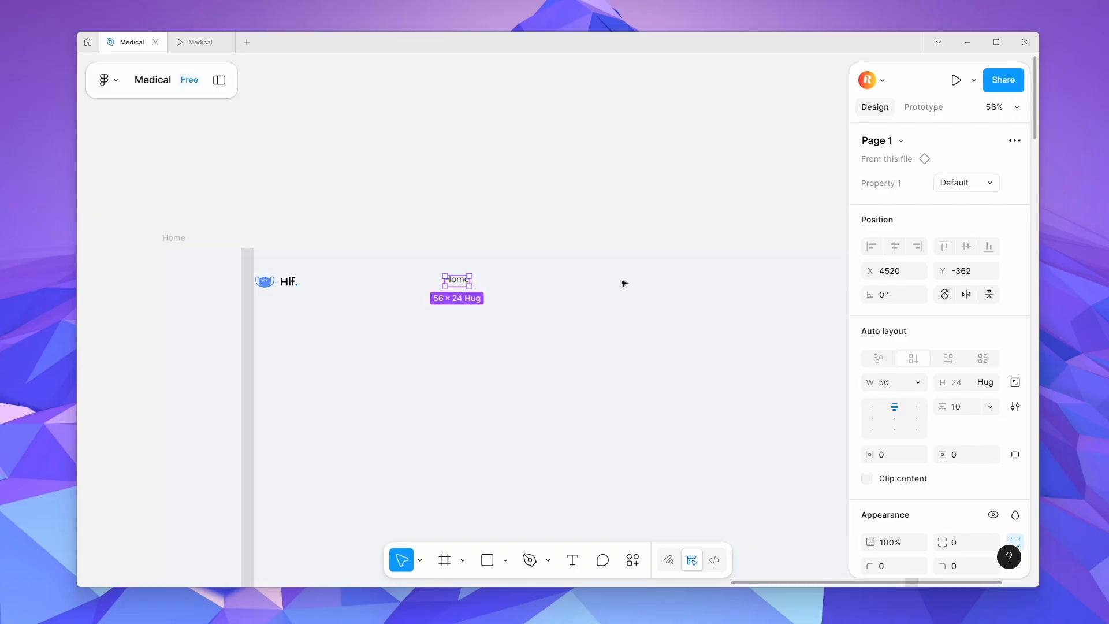
left_click(990, 183)
left_click(978, 201)
left_click(646, 327)
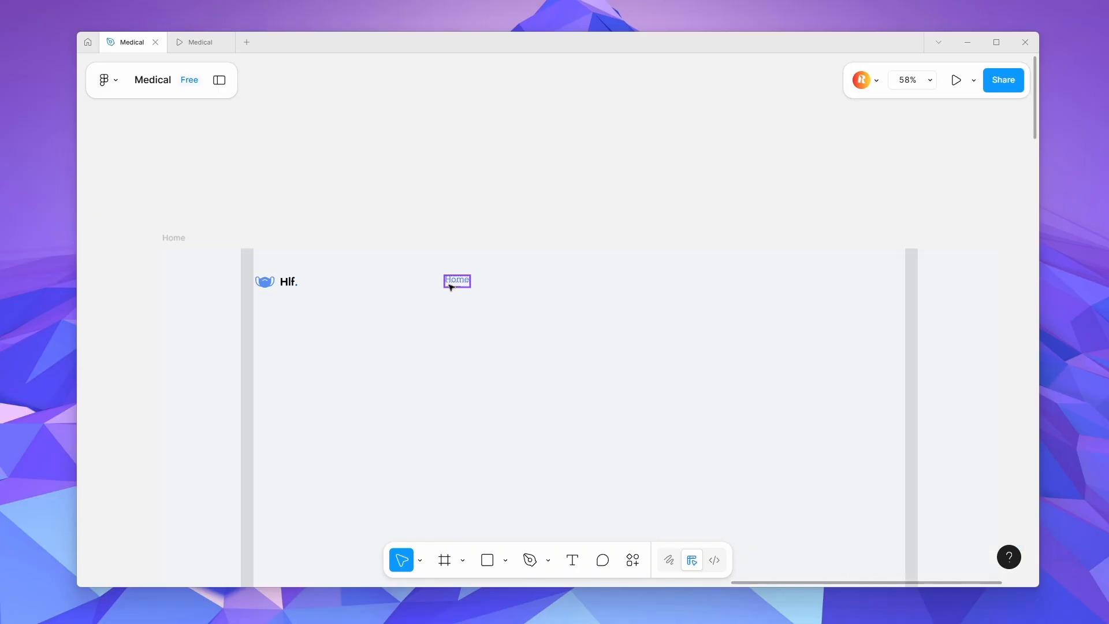
Show the rulers, add a horizontal guide through the logo's centre and align the Home link to it.
left_click(373, 303)
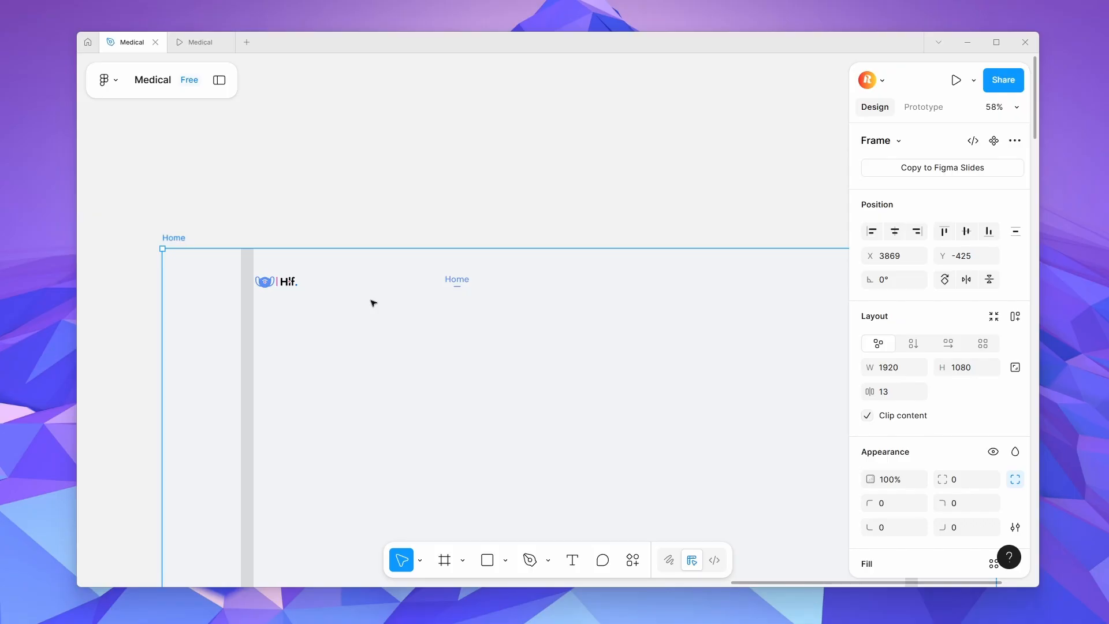
key("shift+r")
left_click_drag(181, 66, 224, 283)
Duplicate the Home link three times along the guide to form a row of four links spaced 32 apart.
left_click_drag(461, 252, 515, 269)
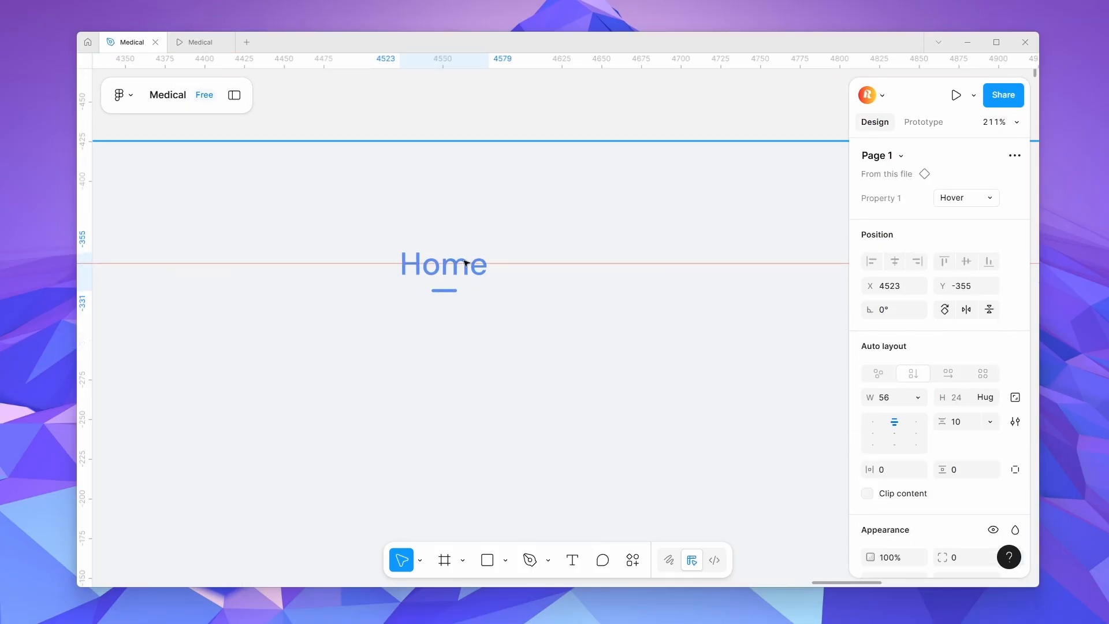
scroll(466, 264, "down", 5)
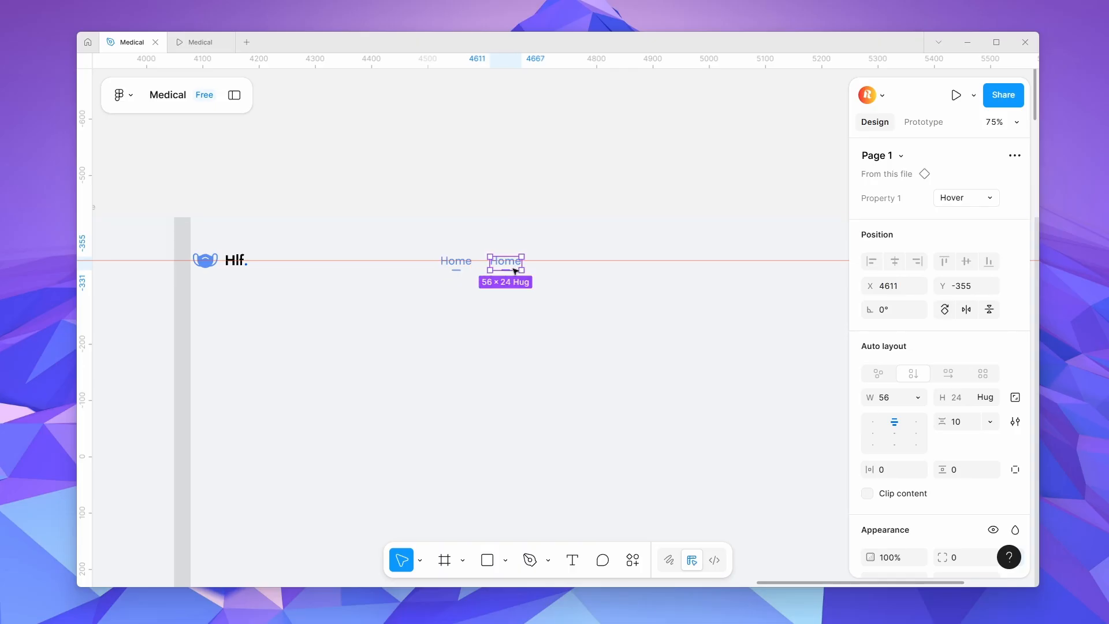
key("ctrl+d")
key("ctrl+d")
Set the width of the Home text in the main component's Default variant to Hug contents.
scroll(590, 266, "down", 6)
scroll(332, 266, "up", 1)
scroll(332, 265, "up", 5)
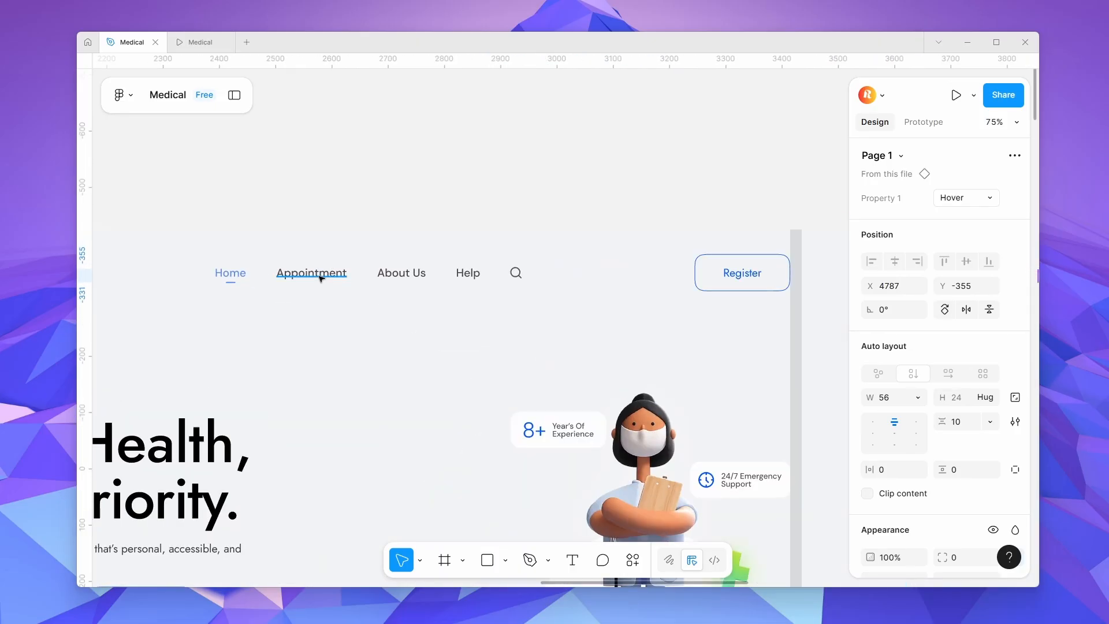
scroll(322, 280, "down", 6)
scroll(571, 280, "up", 2)
scroll(525, 292, "up", 10)
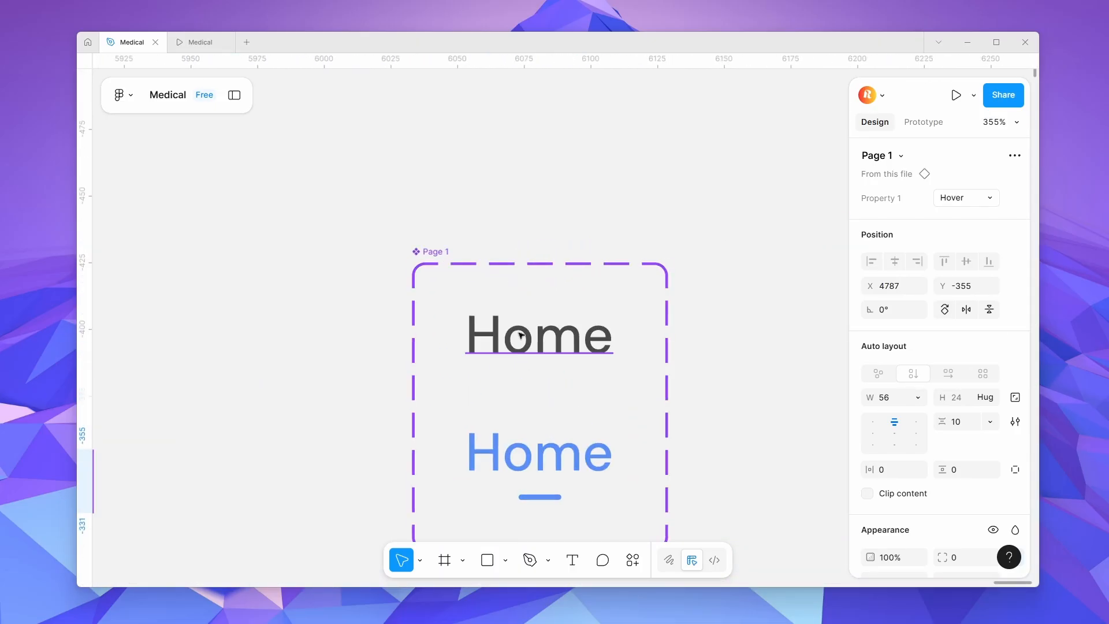
left_click(522, 335)
left_click(522, 335)
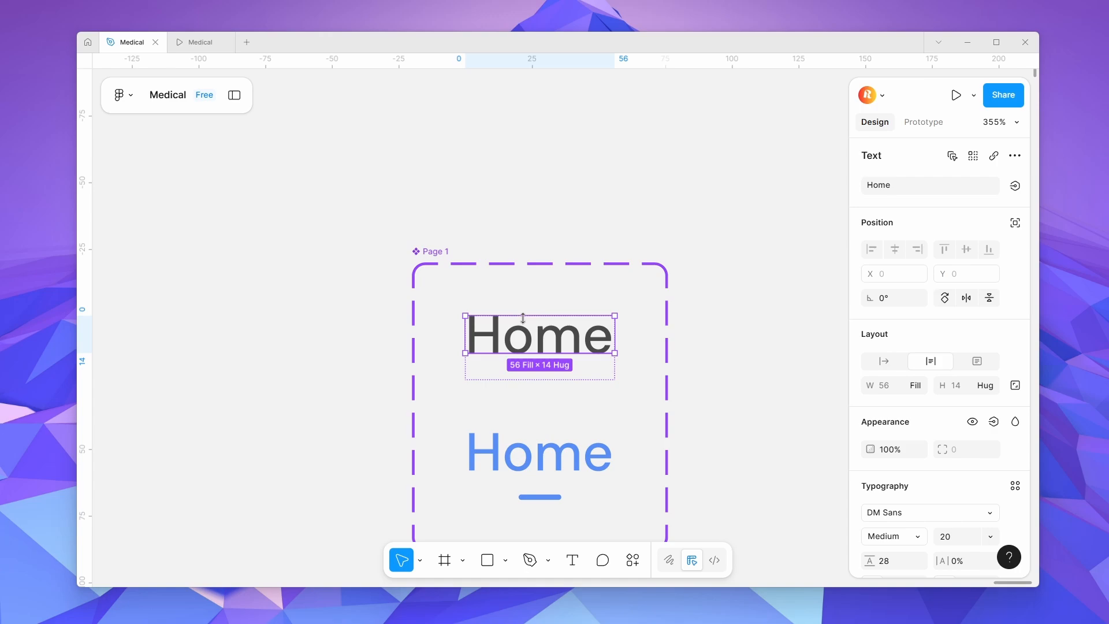
double_click(576, 344)
key("Escape")
left_click(917, 386)
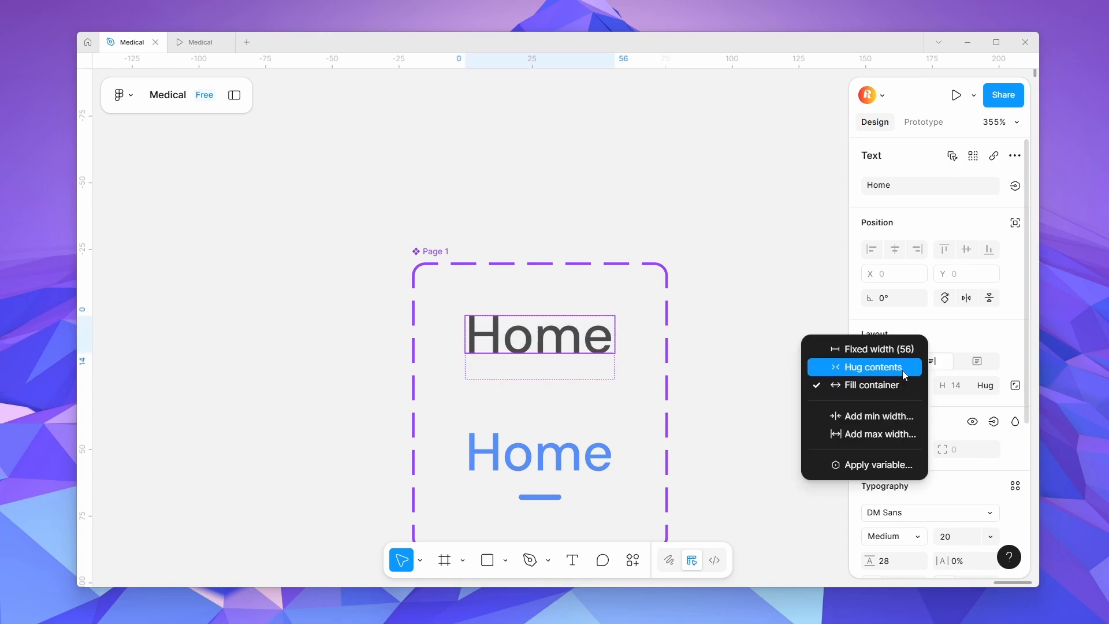
left_click(904, 369)
Set the Default variant's own auto layout width to Hug contents.
key("Escape")
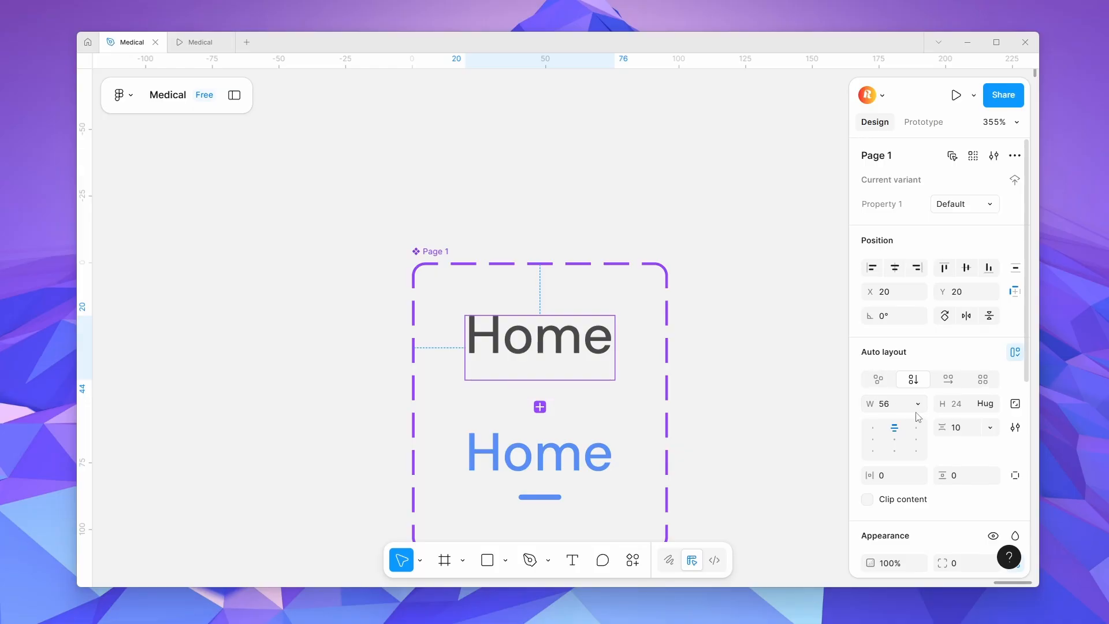
left_click(918, 404)
left_click(904, 421)
Set the width of the Home text in the Hover variant to Hug contents.
double_click(602, 458)
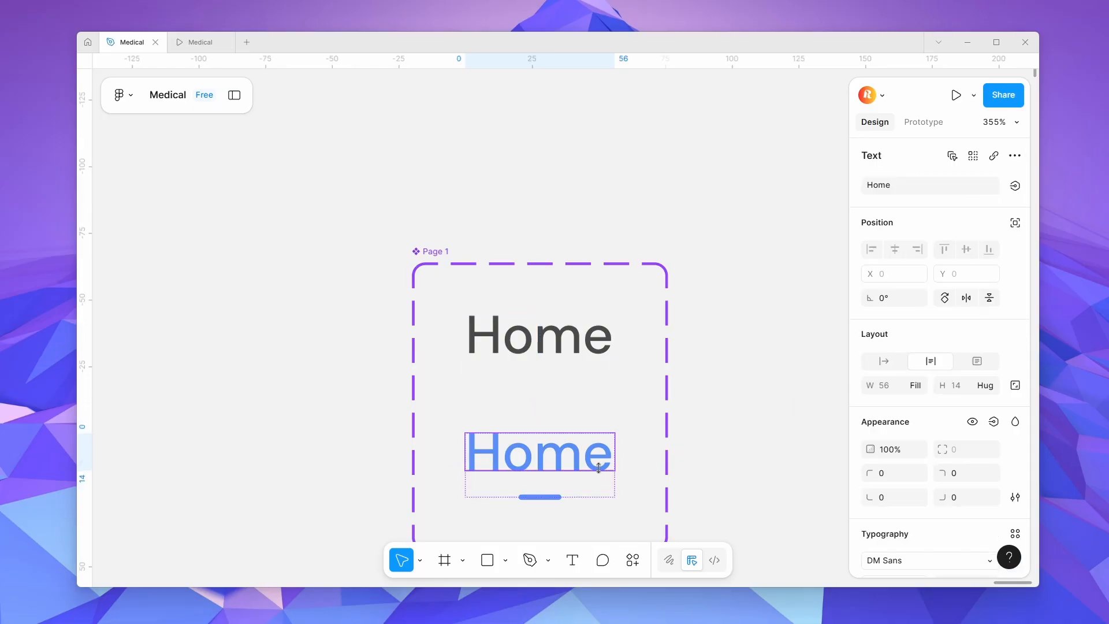
left_click(920, 386)
left_click(904, 368)
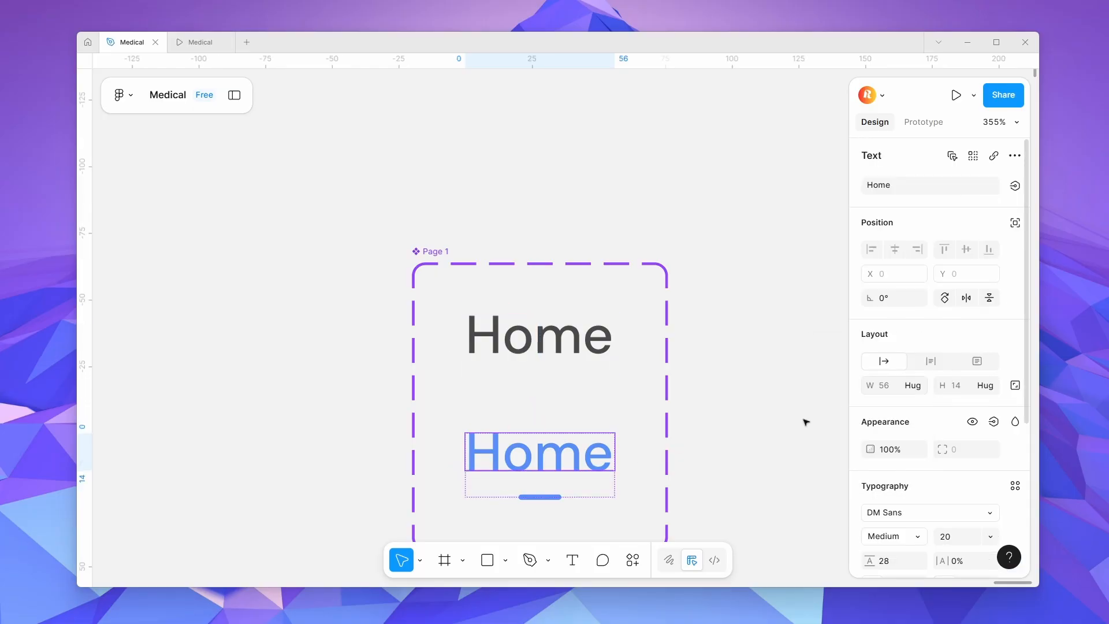
Set the Hover variant's own auto layout width to Hug contents.
key("Escape")
left_click(915, 404)
left_click(916, 405)
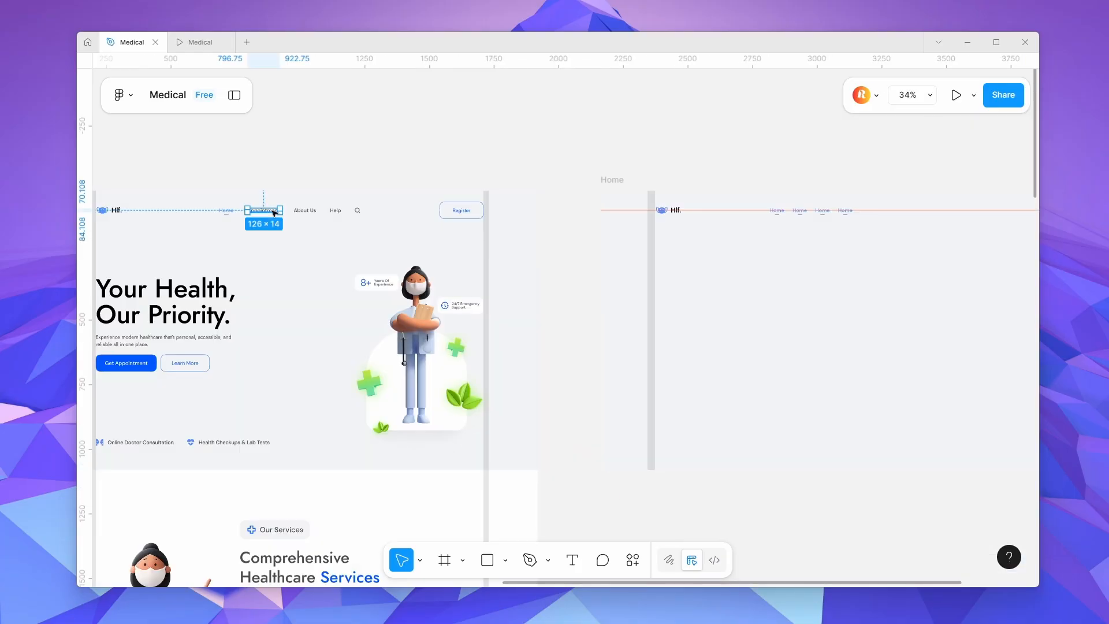
Try to change the second link's text to Appointment, matching the reference page, and undo it.
left_click(273, 211)
scroll(273, 211, "down", 3)
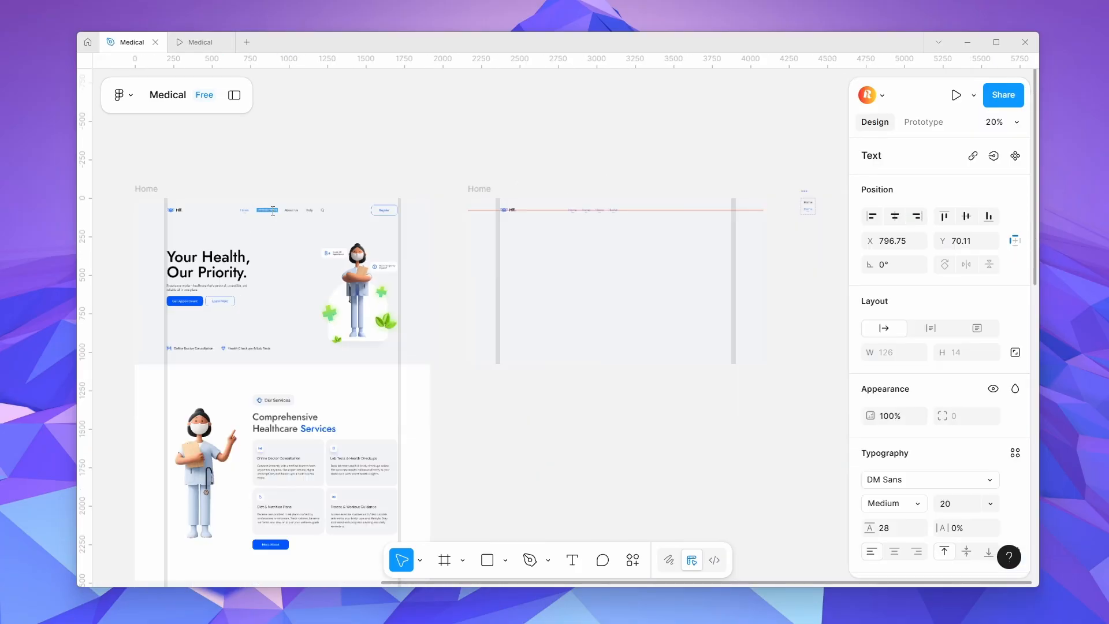
scroll(647, 230, "up", 6)
scroll(425, 163, "up", 5)
double_click(423, 162)
type("Appointment")
key("ctrl+z")
left_click(489, 202)
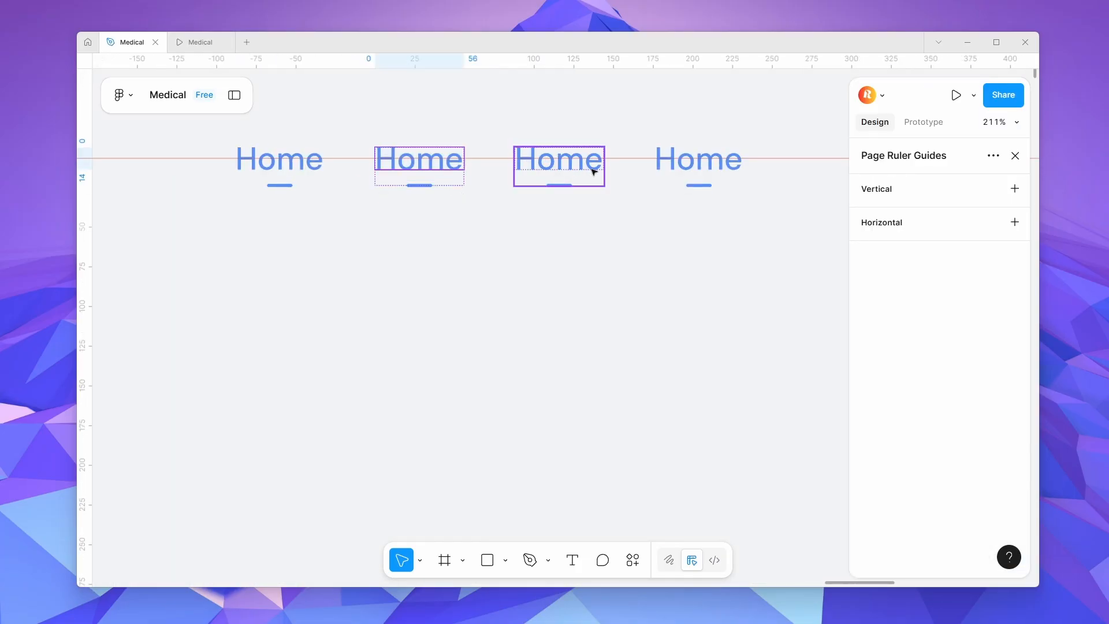
Switch the second, third and fourth navigation links from the Hover to the Default variant.
left_click(597, 194)
left_click(589, 174)
left_click(427, 181, "shift")
left_click(677, 182, "shift")
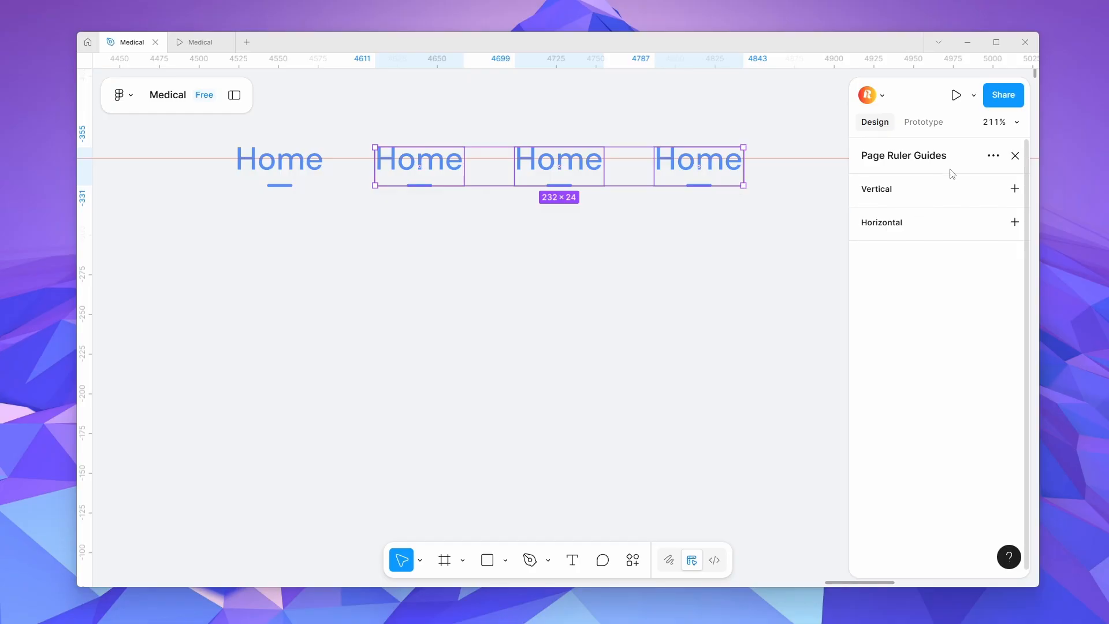
left_click(1015, 156)
left_click(708, 174)
left_click(569, 175, "shift")
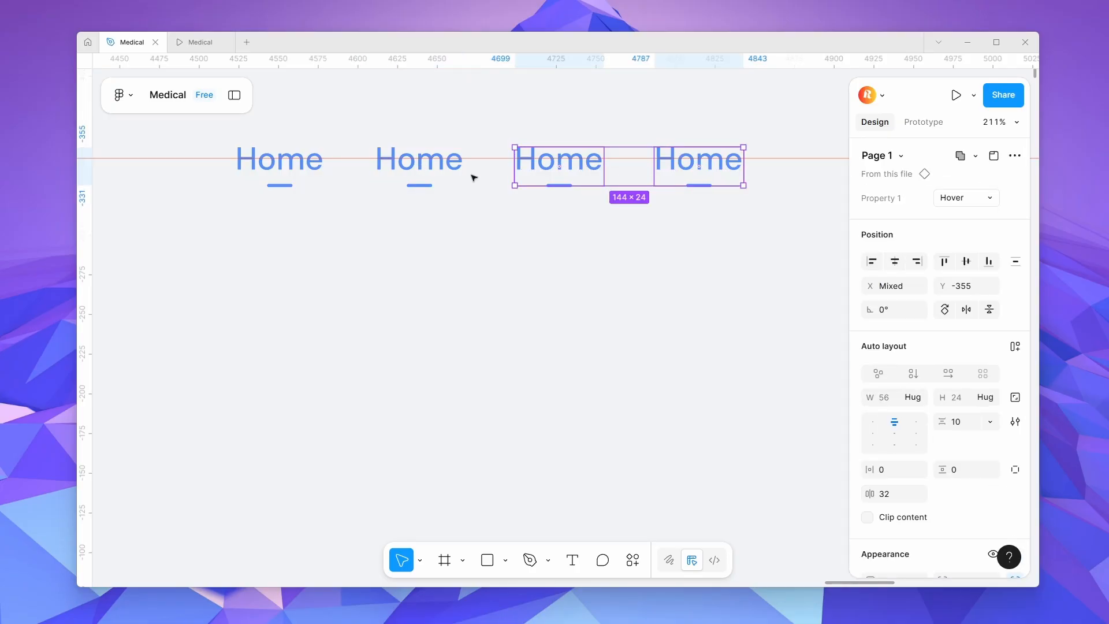
left_click(438, 176, "shift")
left_click(984, 198)
left_click(974, 180)
Move the horizontal guide down to 83 and change the second link's text to Appointment.
left_click_drag(424, 158, 418, 167)
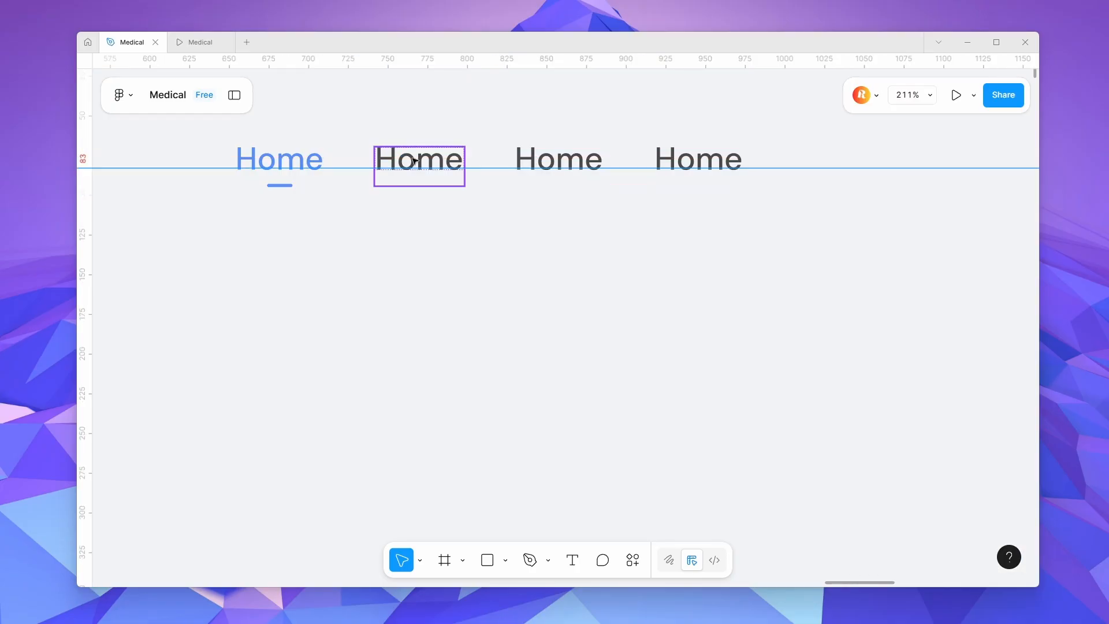
double_click(418, 158)
double_click(417, 157)
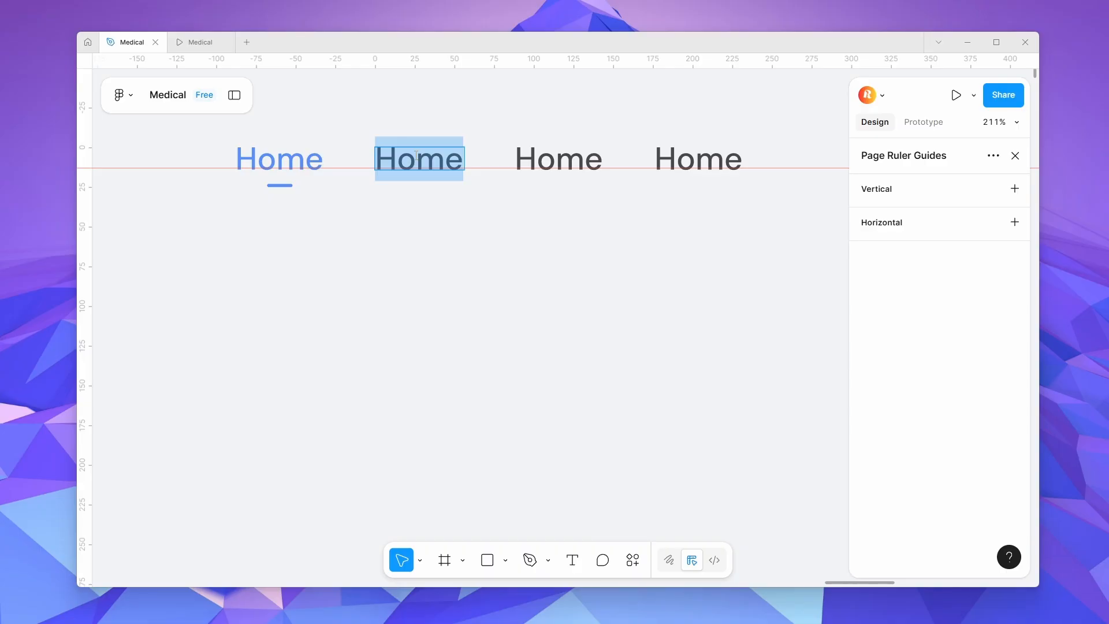
type("Appointment")
left_click(445, 224)
Move the last two Home links together further right, clear of the Appointment link.
left_click(588, 161)
left_click(684, 163, "shift")
left_click_drag(684, 164, 774, 166)
scroll(674, 228, "down", 6)
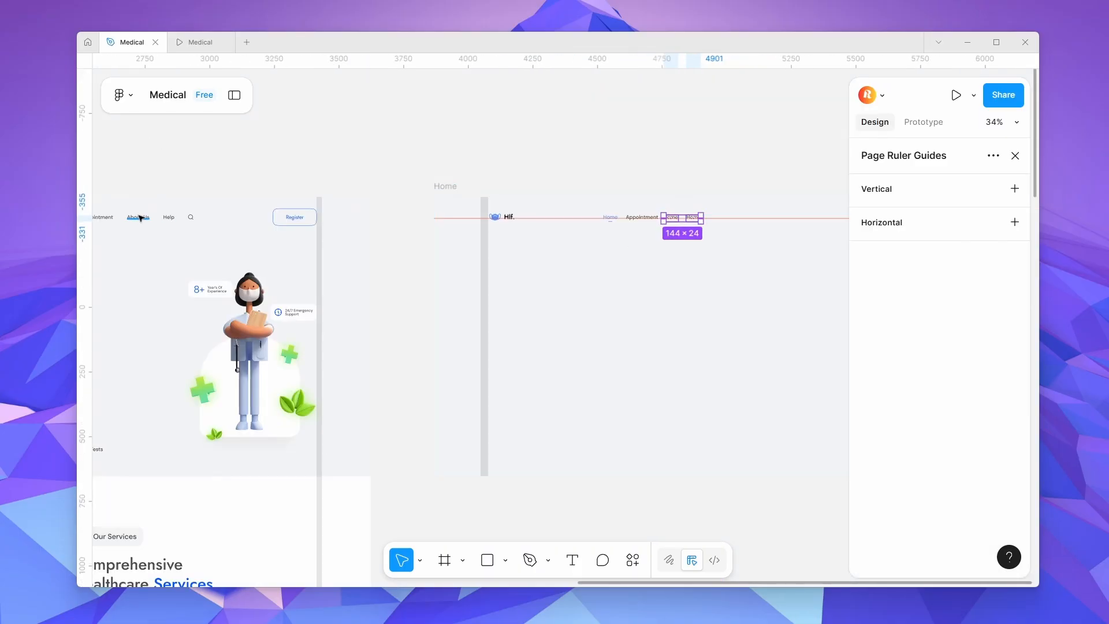
Change the third link's text to About Us and the fourth link's text to Help, following the reference page.
scroll(698, 242, "up", 6)
double_click(612, 162)
type("About Us")
double_click(681, 161)
scroll(685, 159, "down", 6)
scroll(689, 160, "up", 6)
double_click(673, 157)
type("Help")
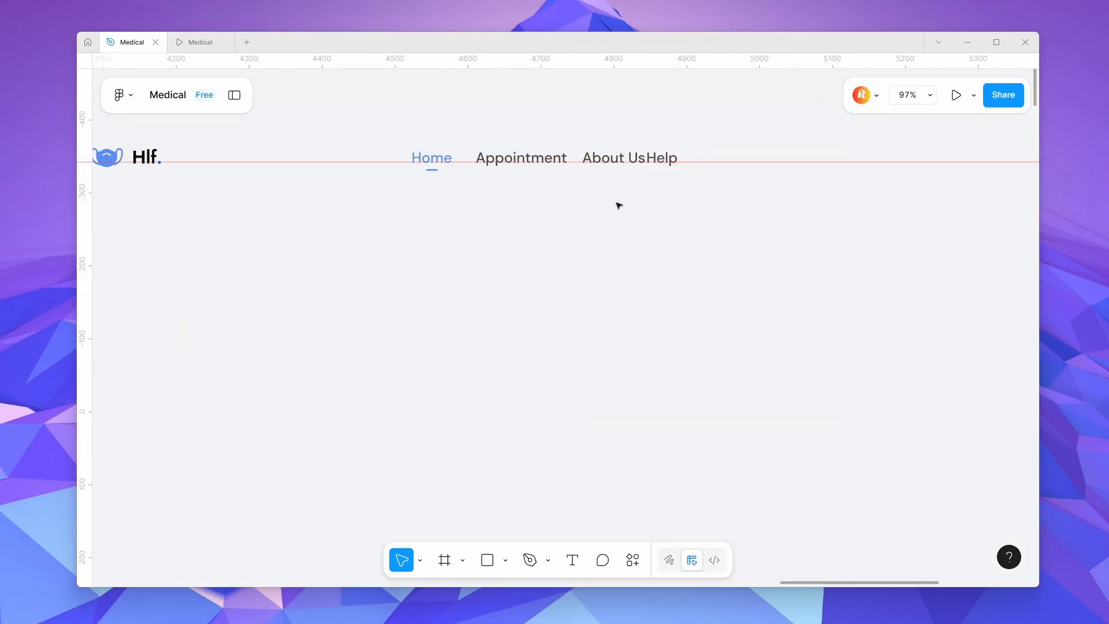
Space the four navigation links evenly in a row with 48 between them and shift the row left.
left_click_drag(711, 231, 404, 144)
left_click(1015, 215)
left_click(936, 280)
left_click_drag(736, 255, 407, 145)
left_click(1015, 261)
left_click(941, 324)
left_click_drag(870, 494, 980, 513)
left_click_drag(775, 277, 698, 282)
left_click_drag(870, 494, 805, 473)
Move the row of navigation links down to Y -349 so it sits on the horizontal guide.
scroll(576, 165, "up", 6)
key("Down")
key("Down")
key("Down")
key("Down")
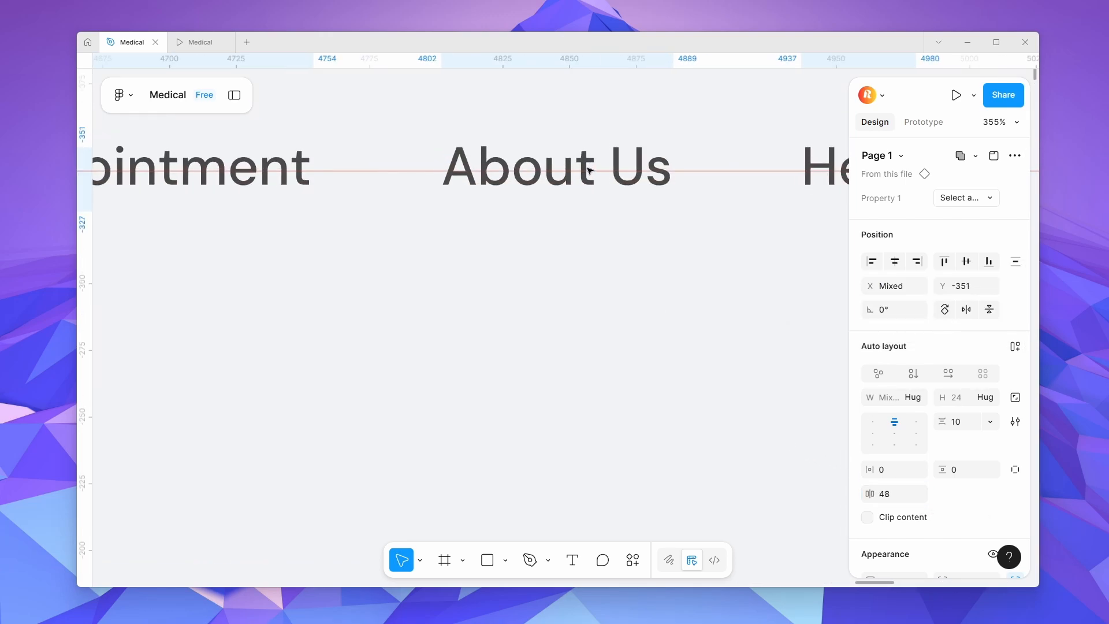
left_click_drag(589, 171, 584, 175)
scroll(585, 175, "down", 5)
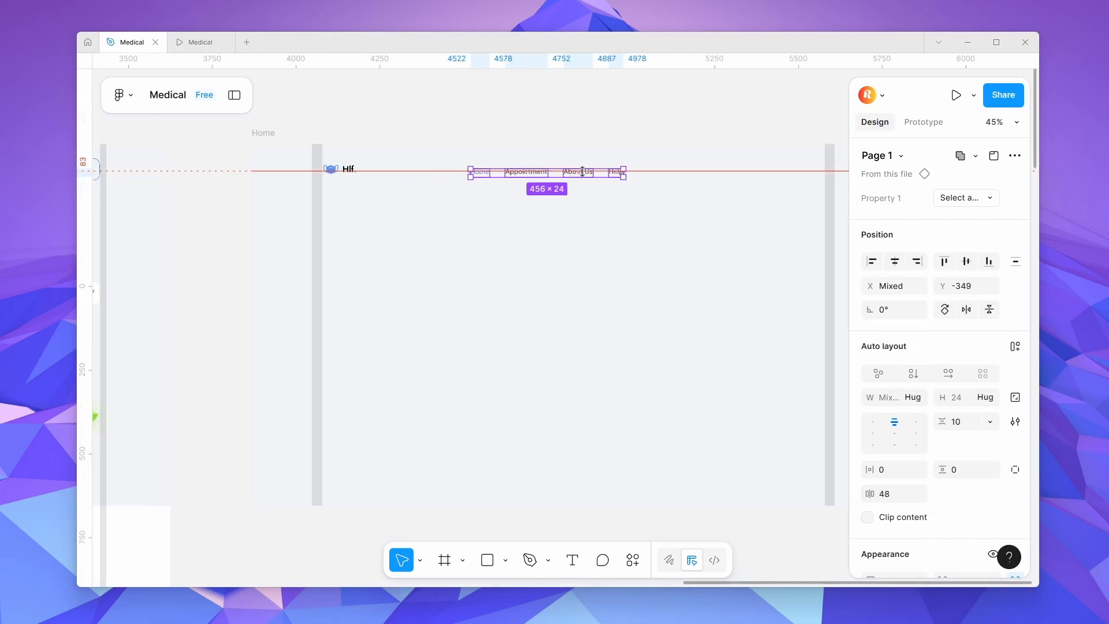
left_click(599, 240)
Copy the search icon from the reference page's navigation and paste it into the new Home frame.
scroll(600, 242, "down", 3)
scroll(370, 212, "up", 5)
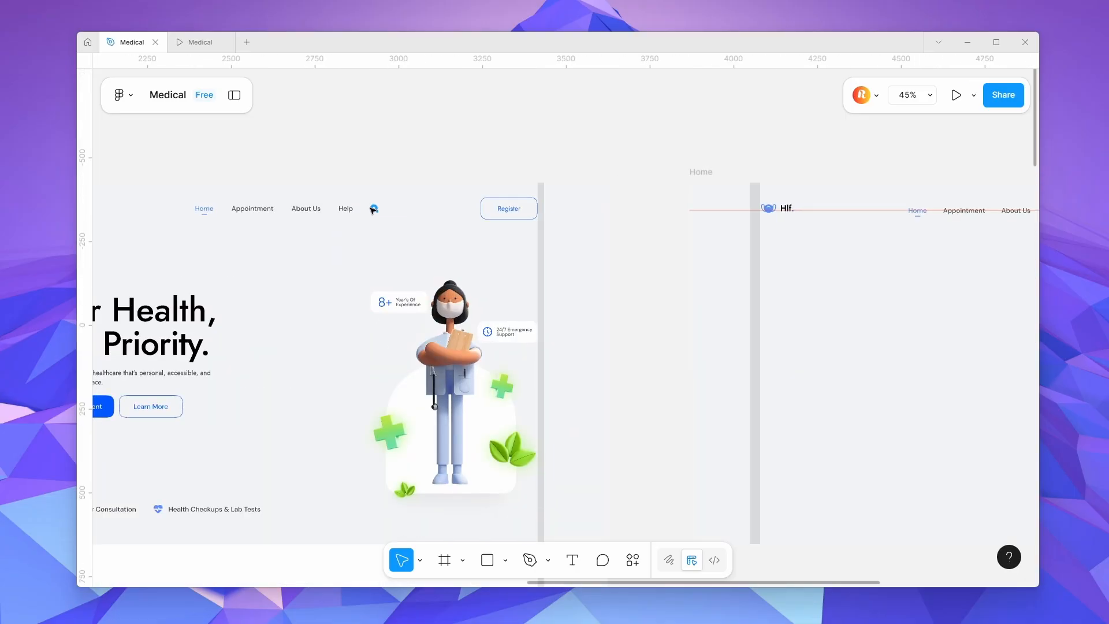
left_click(374, 210)
scroll(373, 210, "down", 9)
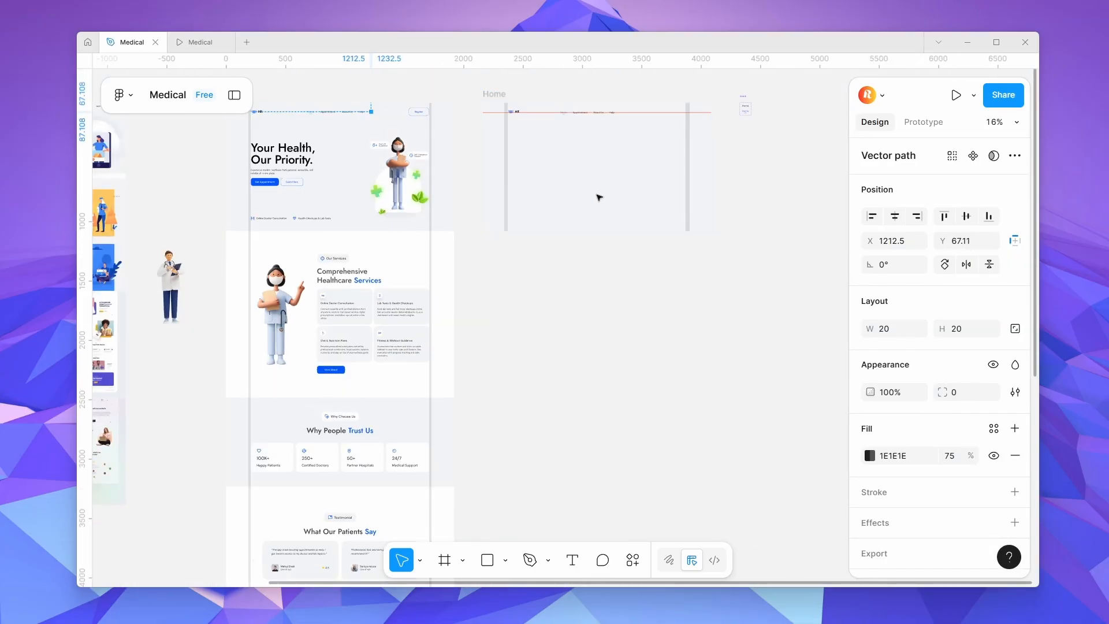
scroll(621, 198, "up", 3)
scroll(612, 259, "up", 3)
left_click(632, 388)
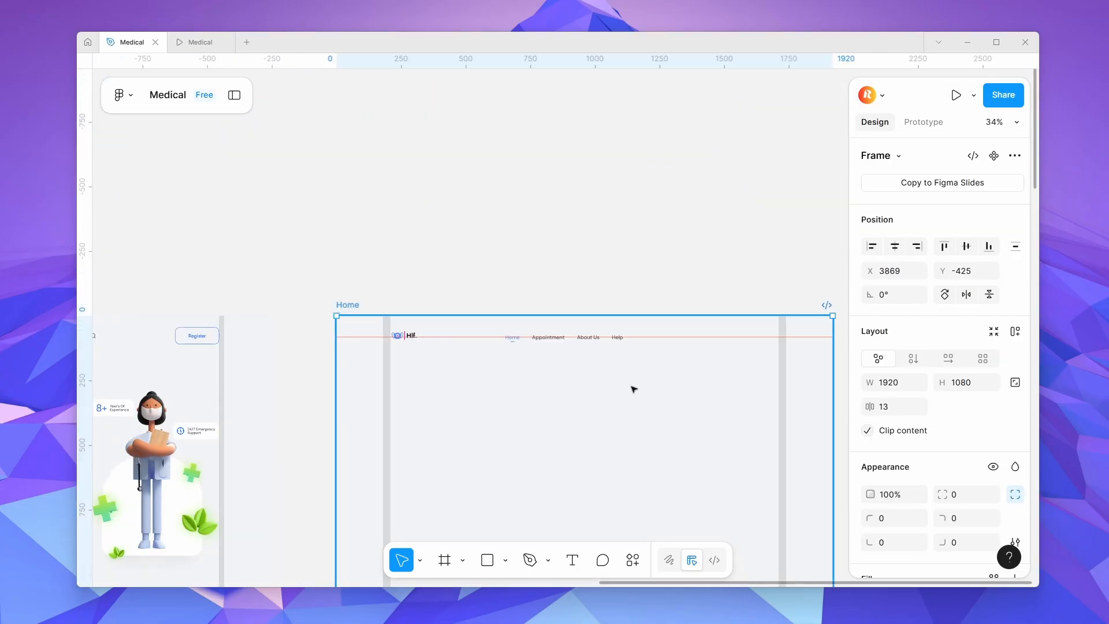
key("ctrl+v")
Position the pasted search icon on the guide just after the Help link.
scroll(653, 353, "up", 6)
left_click_drag(662, 290, 610, 300)
scroll(611, 299, "down", 5)
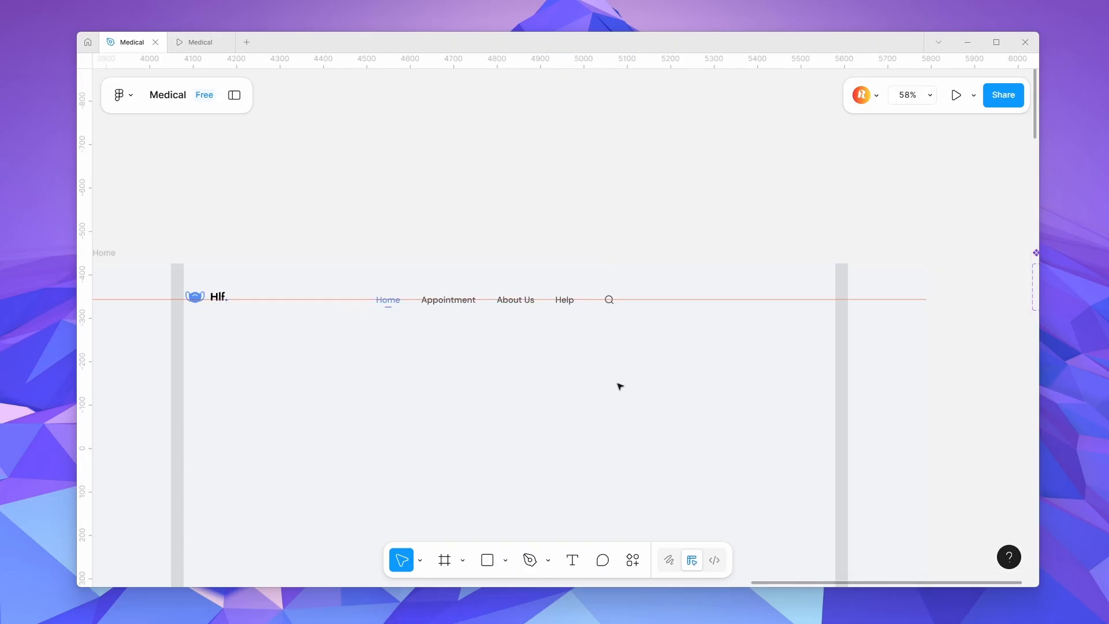
Wrap the four navigation links and the search icon in a horizontal auto layout frame.
left_click_drag(619, 386, 523, 284)
key("shift+backslash")
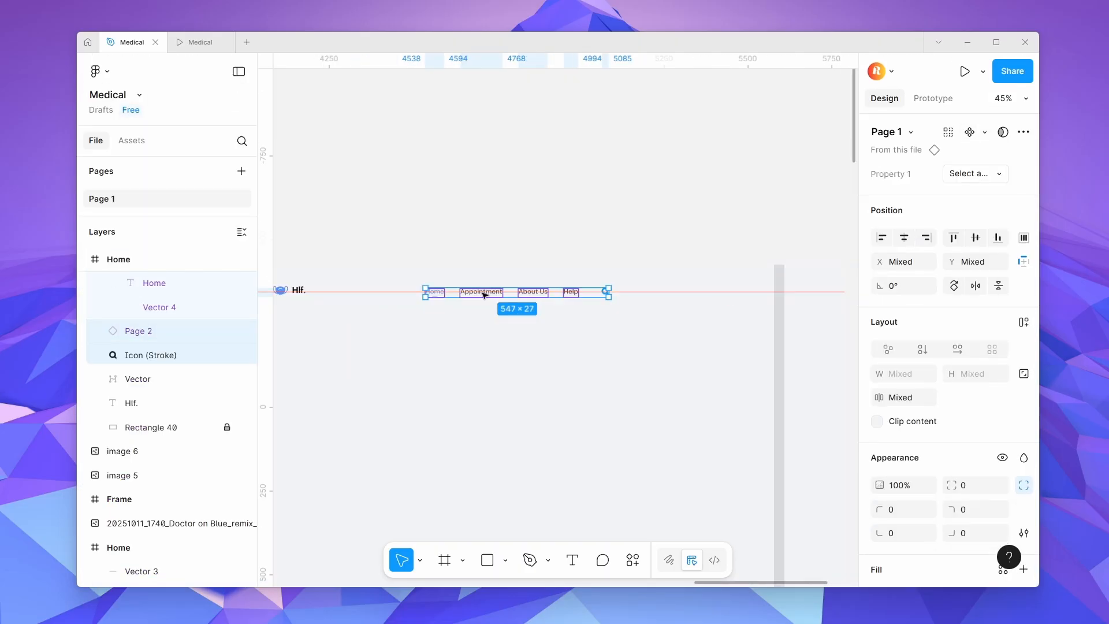
key("shift+a")
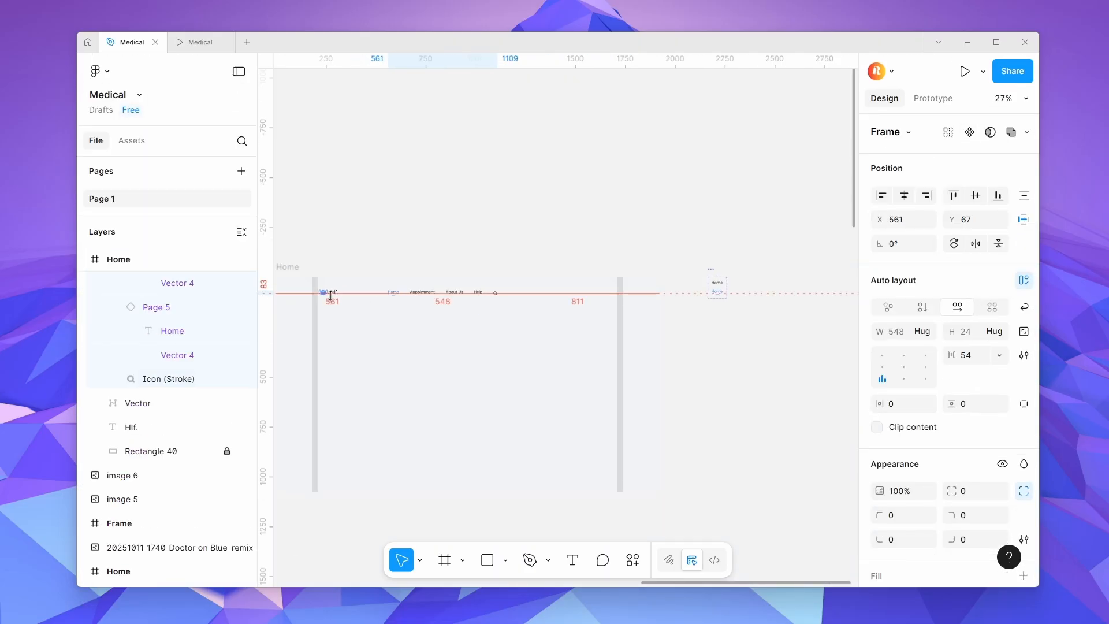
Move the horizontal guide up to the middle of the Hlf. logo.
scroll(328, 294, "up", 5)
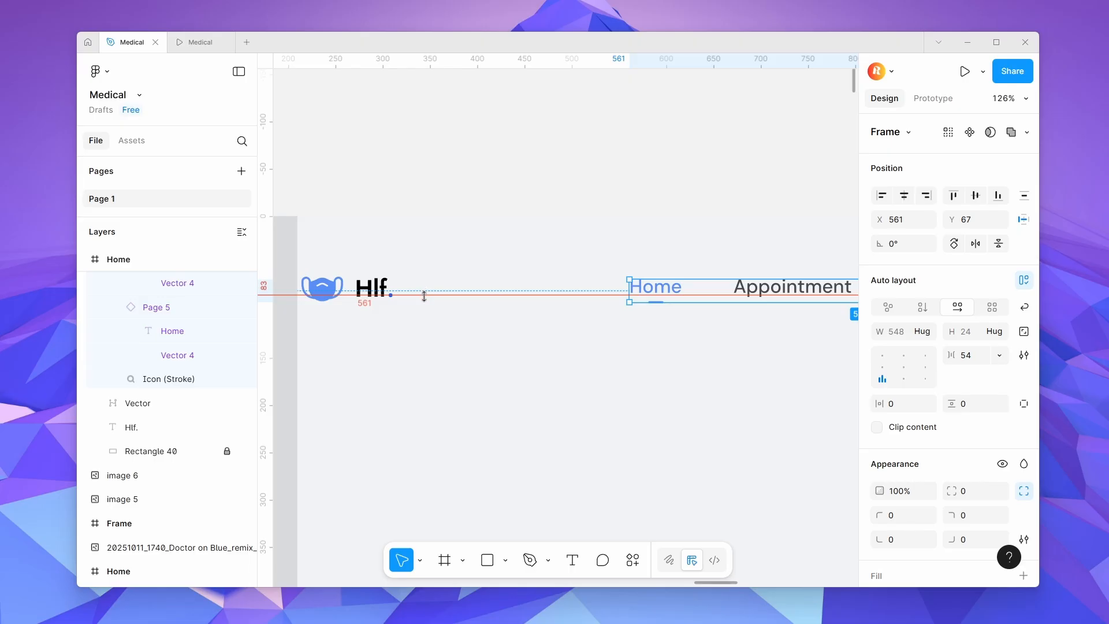
left_click_drag(424, 296, 426, 287)
Set the navigation auto layout to top alignment with an Auto gap and place the frame at X 564, Y 64.
left_click(567, 281)
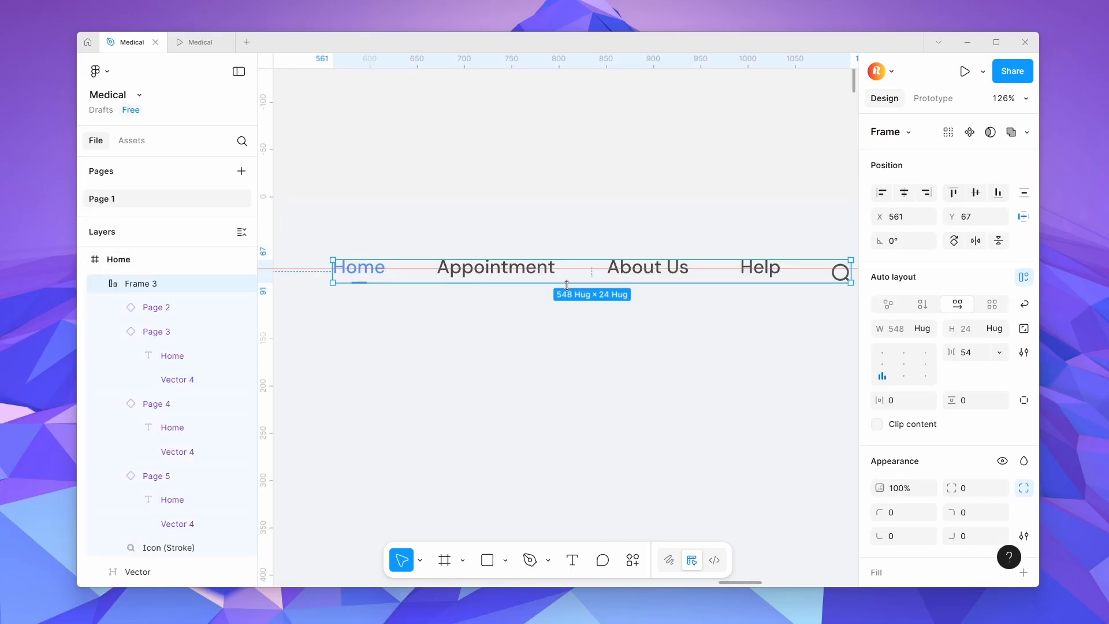
left_click(954, 193)
key("ctrl+z")
double_click(905, 353)
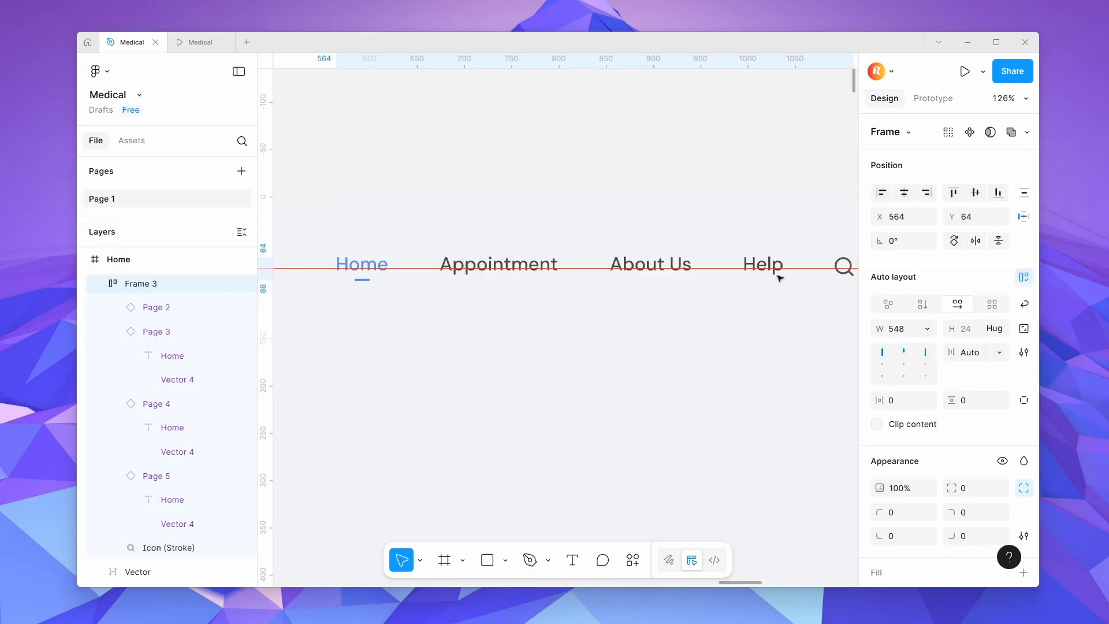
scroll(777, 278, "down", 5)
left_click(653, 183)
Place the reference page's Register label and button outline on the empty canvas below the Page 1 component set.
scroll(638, 208, "down", 3)
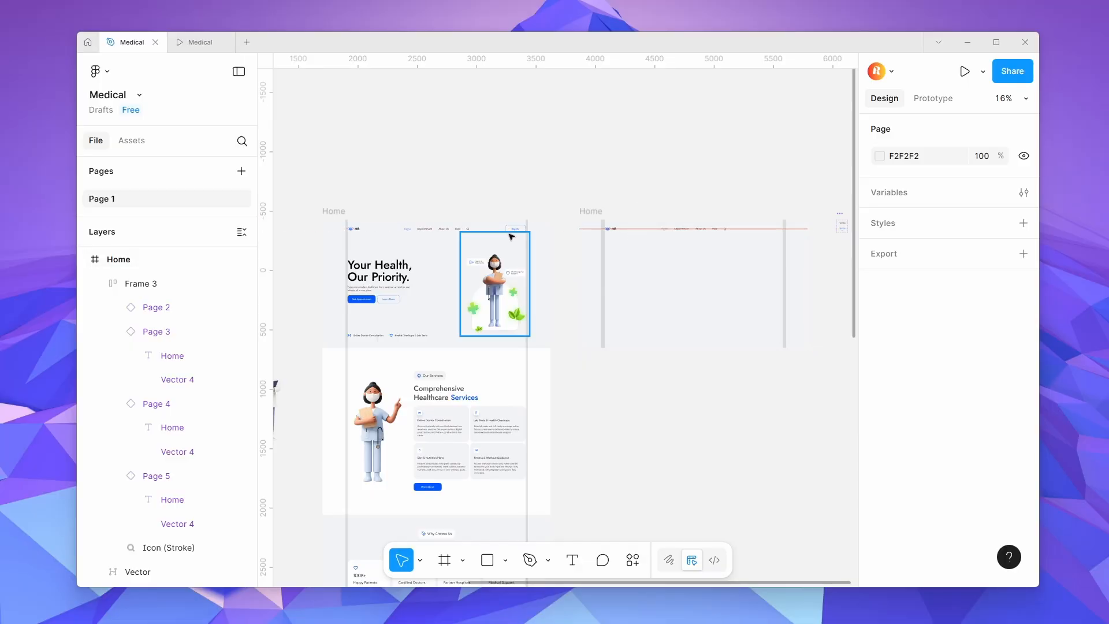
scroll(515, 230, "up", 3)
scroll(497, 261, "up", 2)
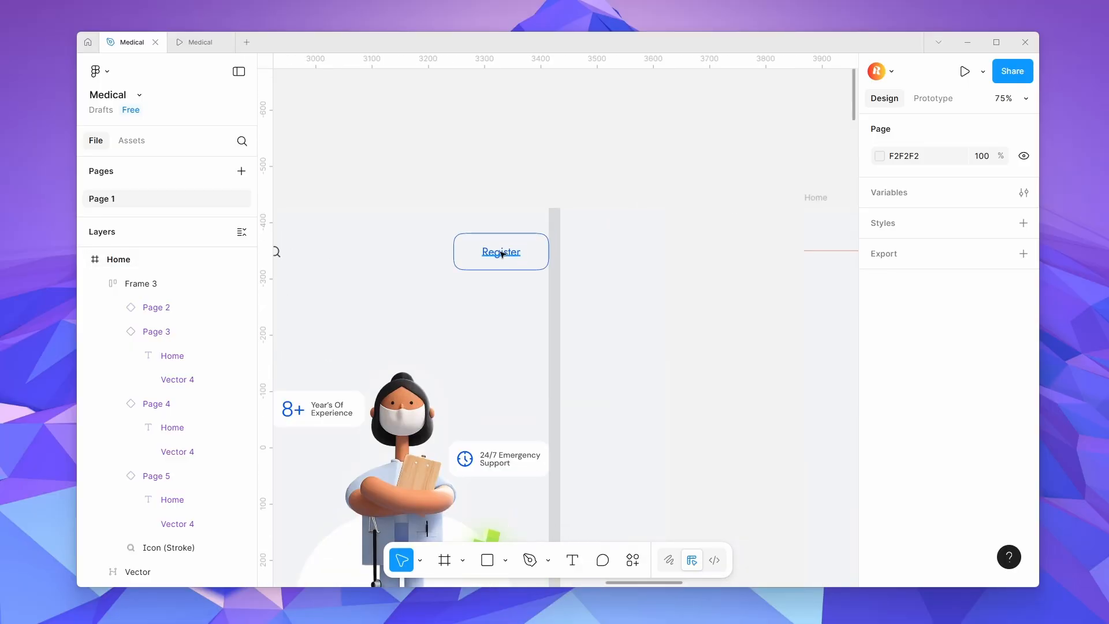
left_click(501, 253)
left_click(523, 238, "shift")
scroll(500, 248, "down", 3)
left_click_drag(497, 249, 528, 148)
scroll(514, 153, "down", 3)
left_click_drag(640, 154, 963, 158)
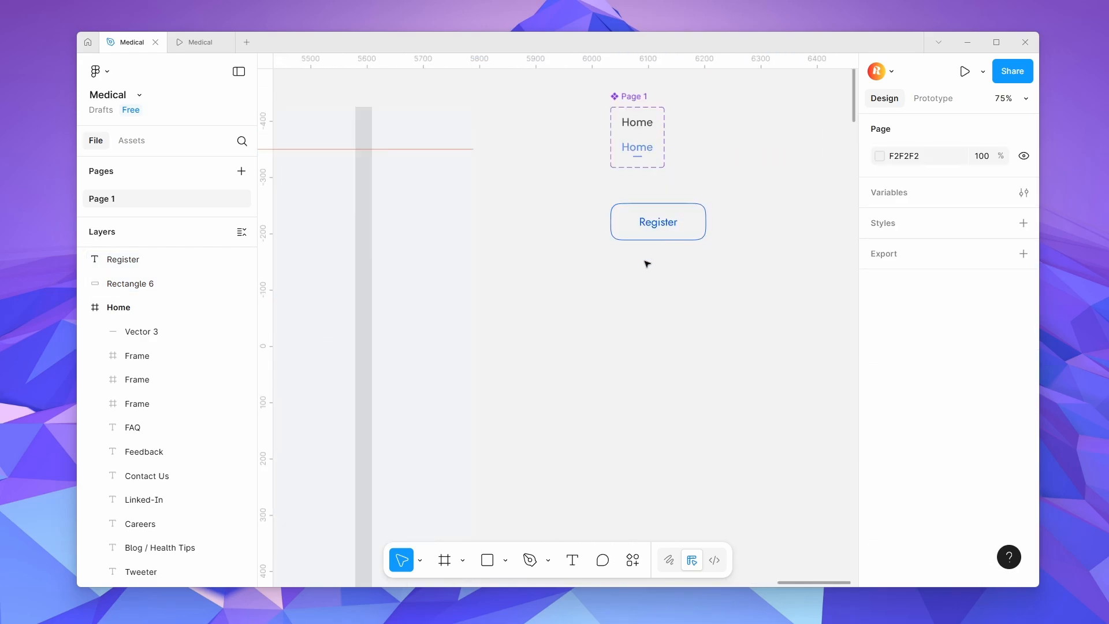
Draw a 170 × 66 rectangle directly below the Register button, matching its width.
key("r")
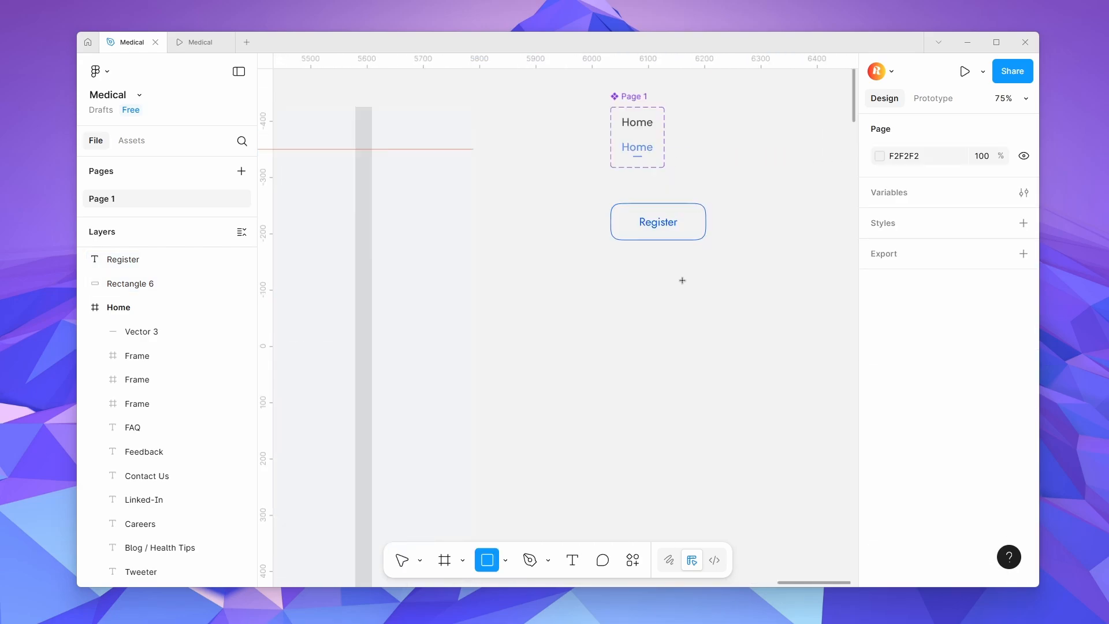
mouse_move(610, 255)
left_mouse_down()
mouse_move(718, 287)
mouse_move(706, 283)
mouse_move(779, 234)
mouse_move(765, 217)
mouse_move(767, 242)
mouse_move(742, 258)
mouse_move(664, 266)
left_mouse_up()
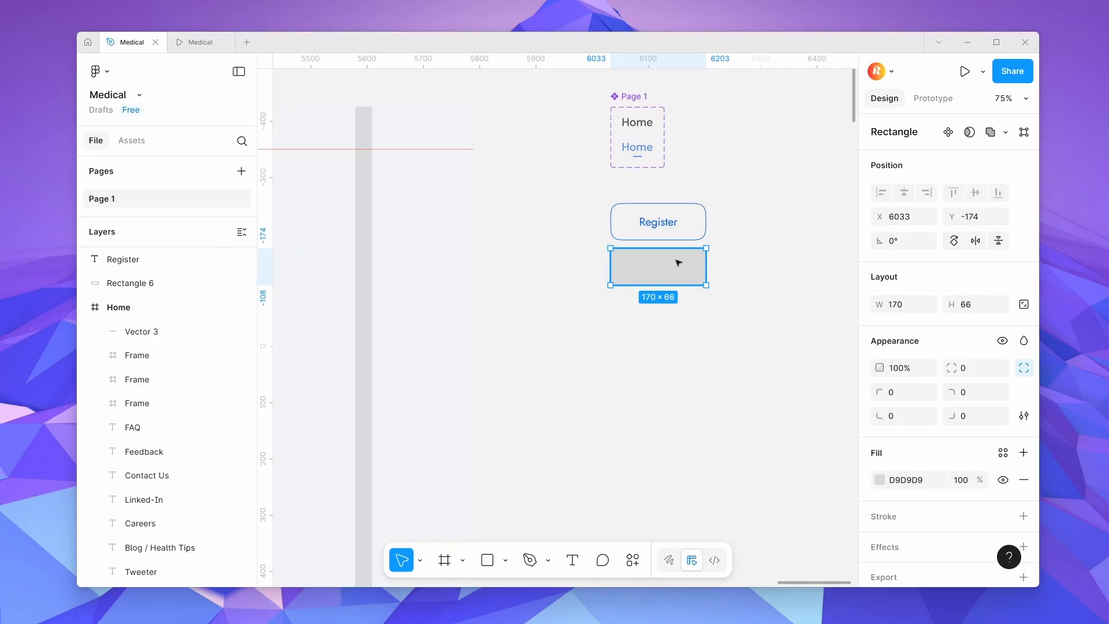
left_click(715, 219)
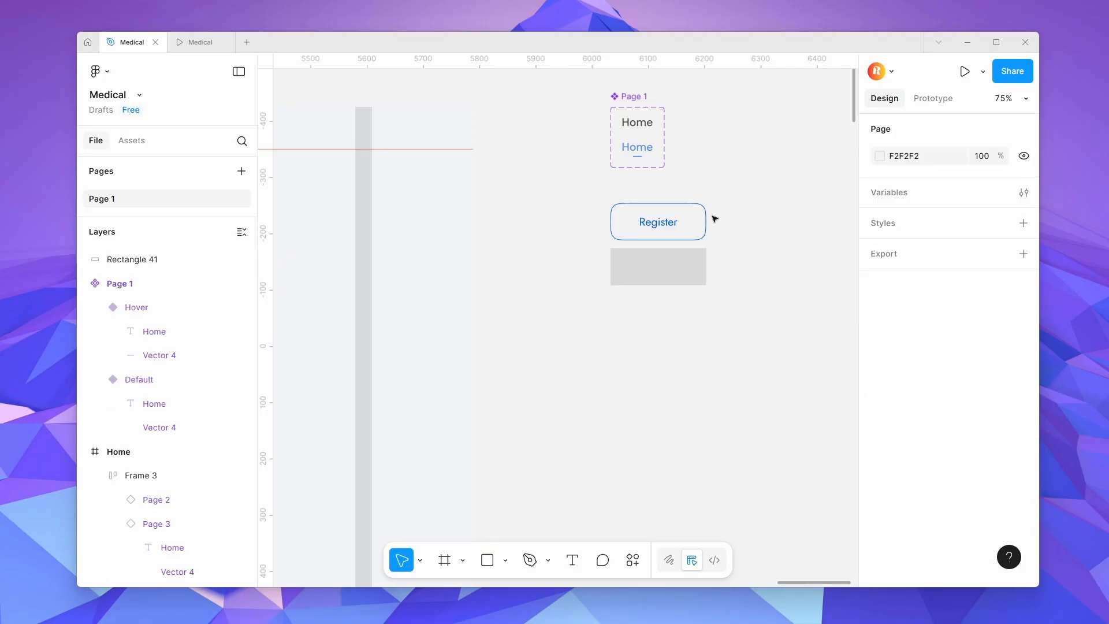
Give the new rectangle a corner radius of 18 with 100% corner smoothing.
left_click(706, 218)
left_click(693, 281)
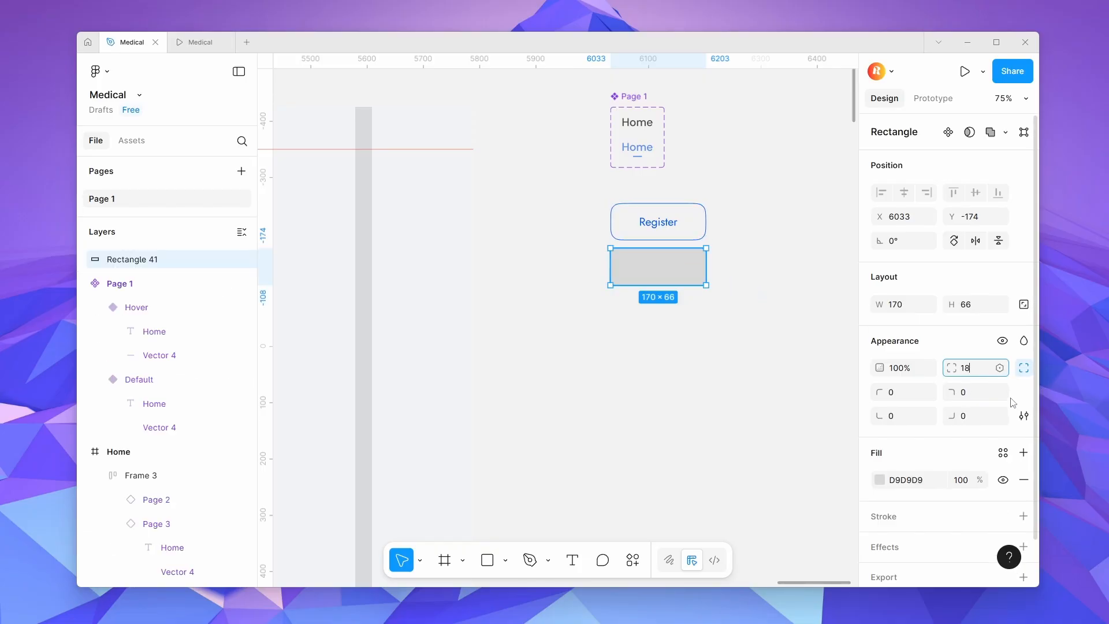
left_click(1020, 416)
left_click_drag(694, 450, 808, 450)
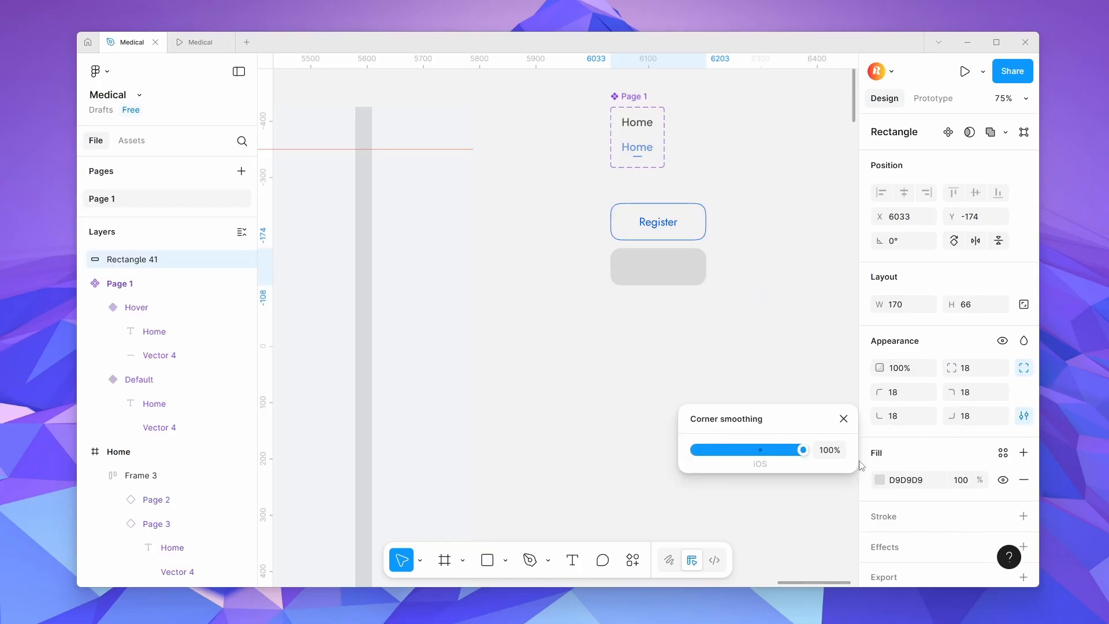
left_click(768, 290)
Remove the rectangle's fill and add an inside stroke of weight 1 in the blue already used on the page.
left_click(695, 277)
scroll(945, 429, "down", 2)
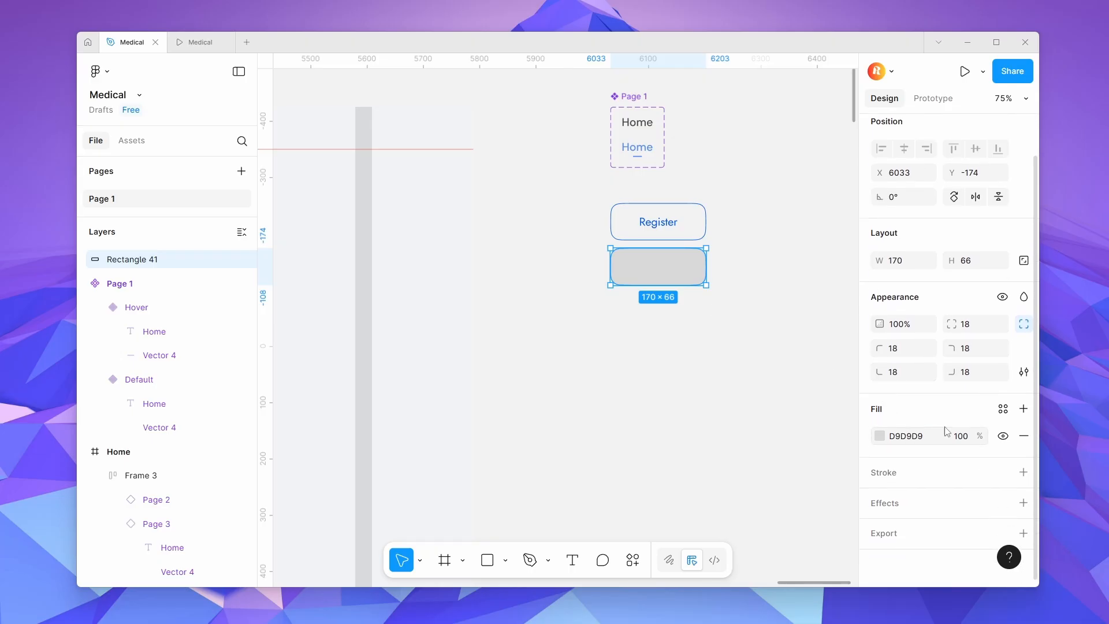
left_click(1024, 436)
left_click(1024, 441)
left_click(879, 467)
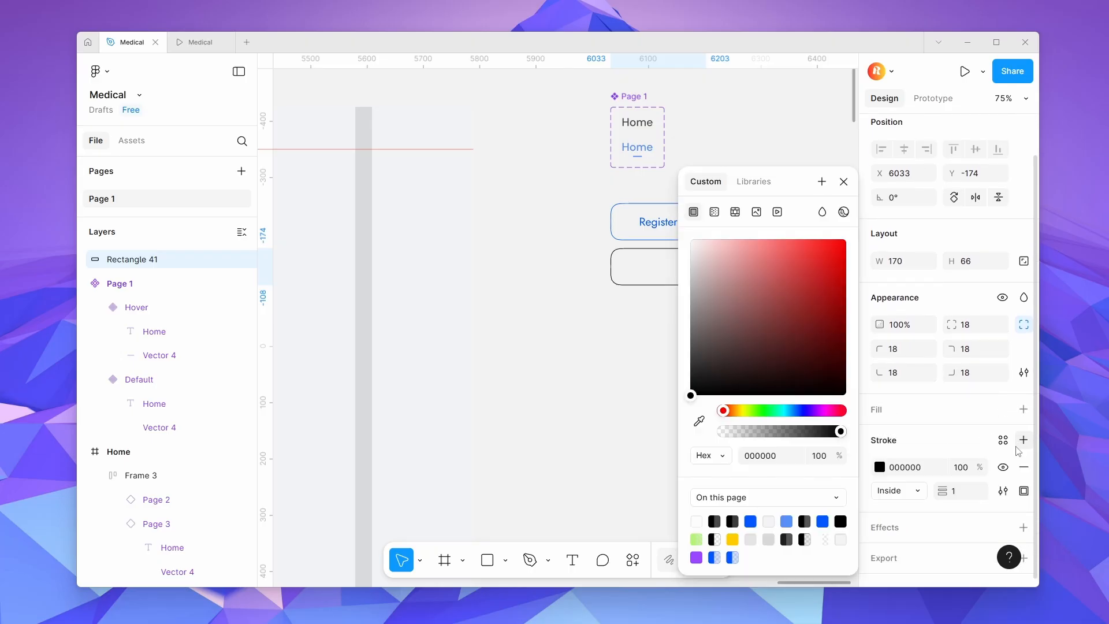
left_click(751, 521)
left_click(607, 413)
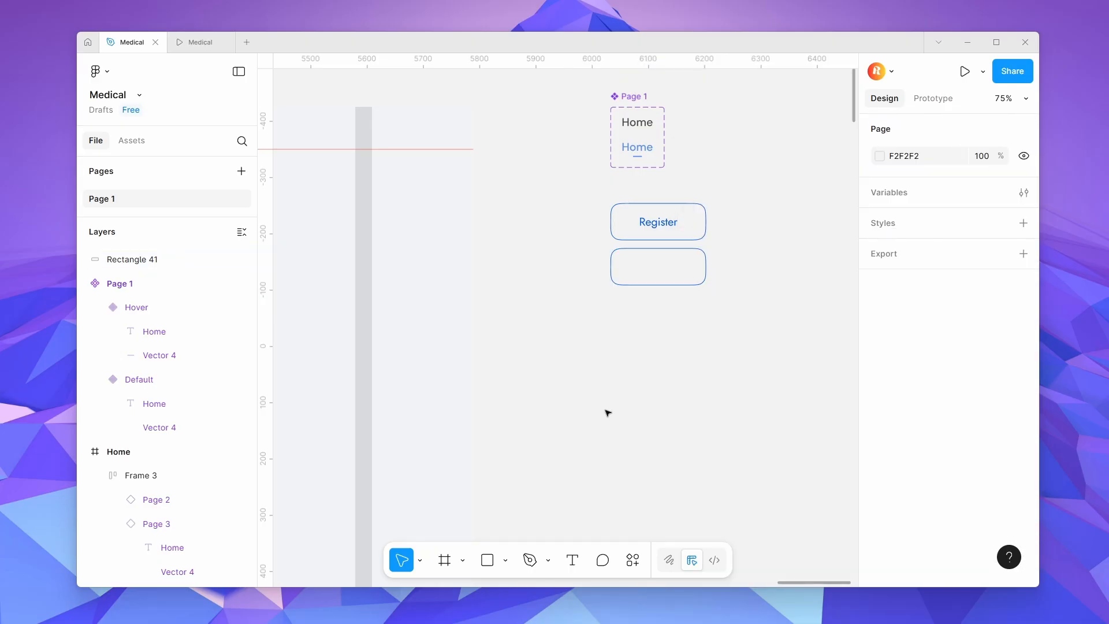
key("t")
left_click(640, 260)
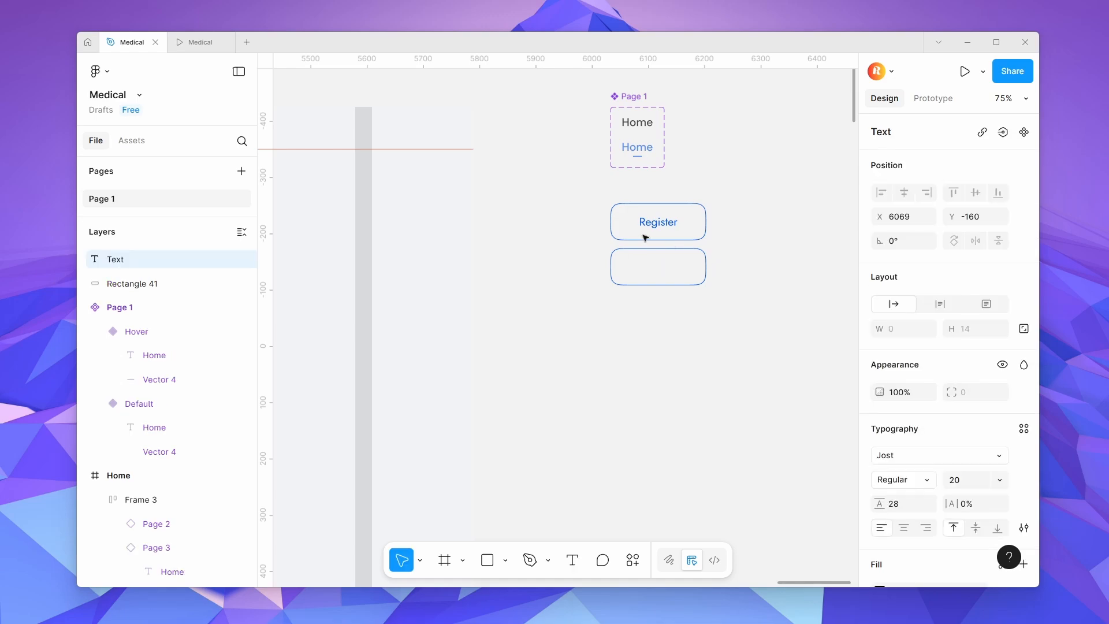
key("Escape")
left_click(655, 231)
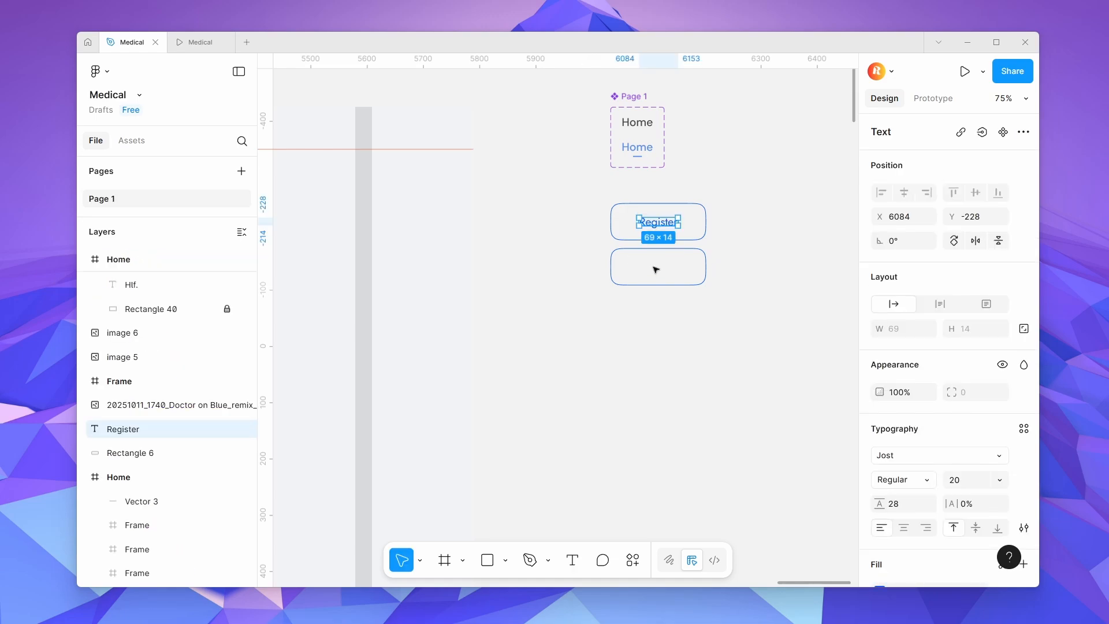
key("r")
left_click(637, 260)
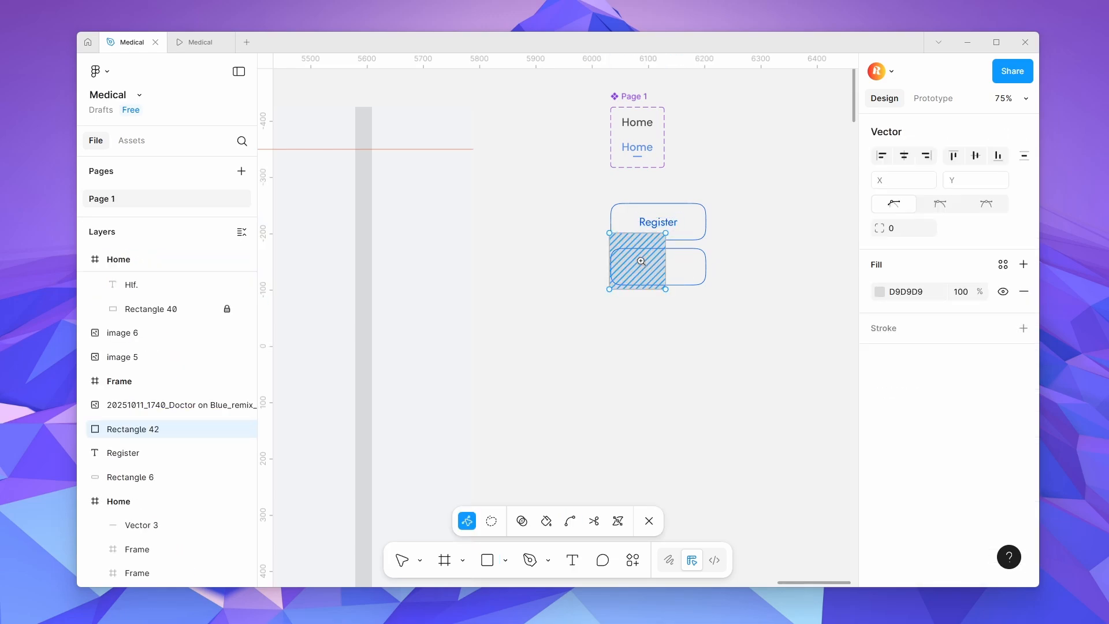
key("ctrl+z")
Add the text Register inside the new blue outline and colour it the page's blue 0057FF.
key("t")
left_click(642, 263)
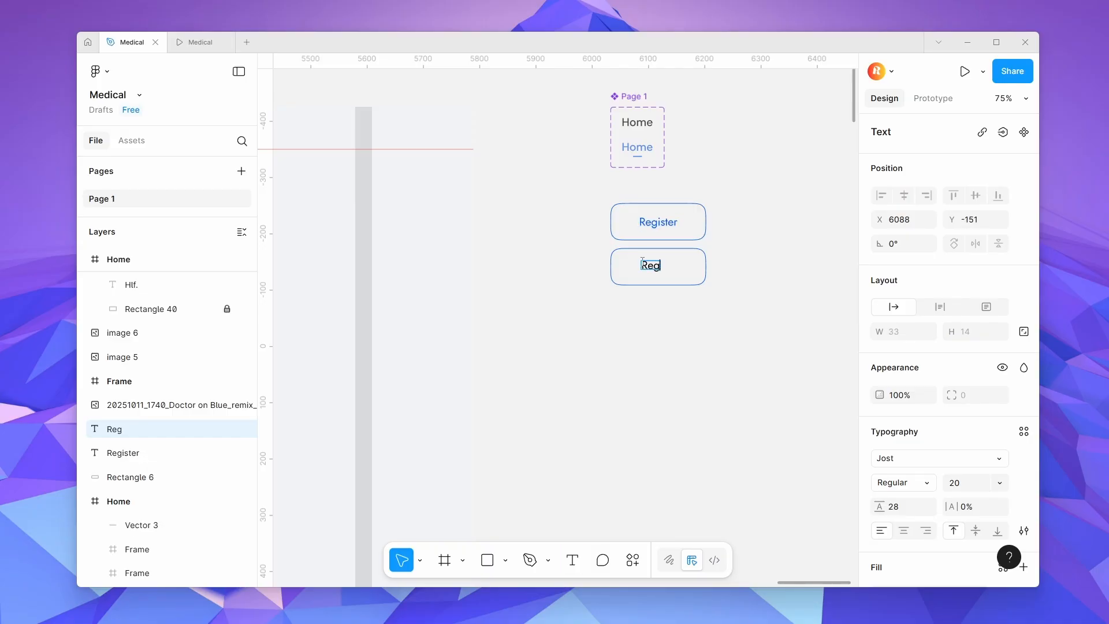
key("Escape")
scroll(948, 404, "down", 3)
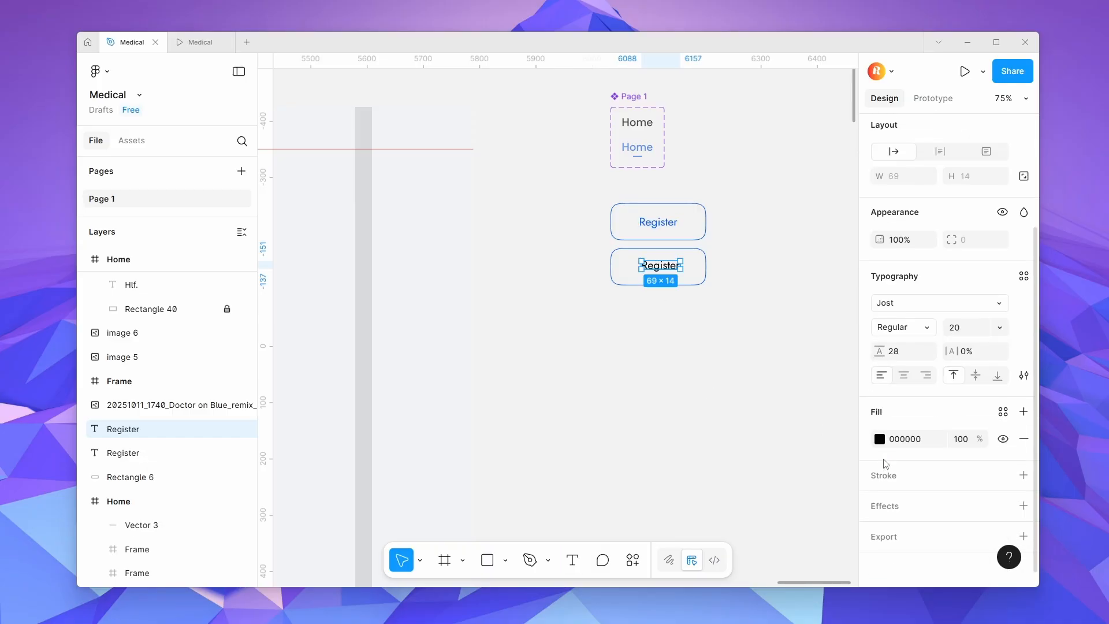
left_click(879, 436)
left_click(751, 522)
left_click(634, 441)
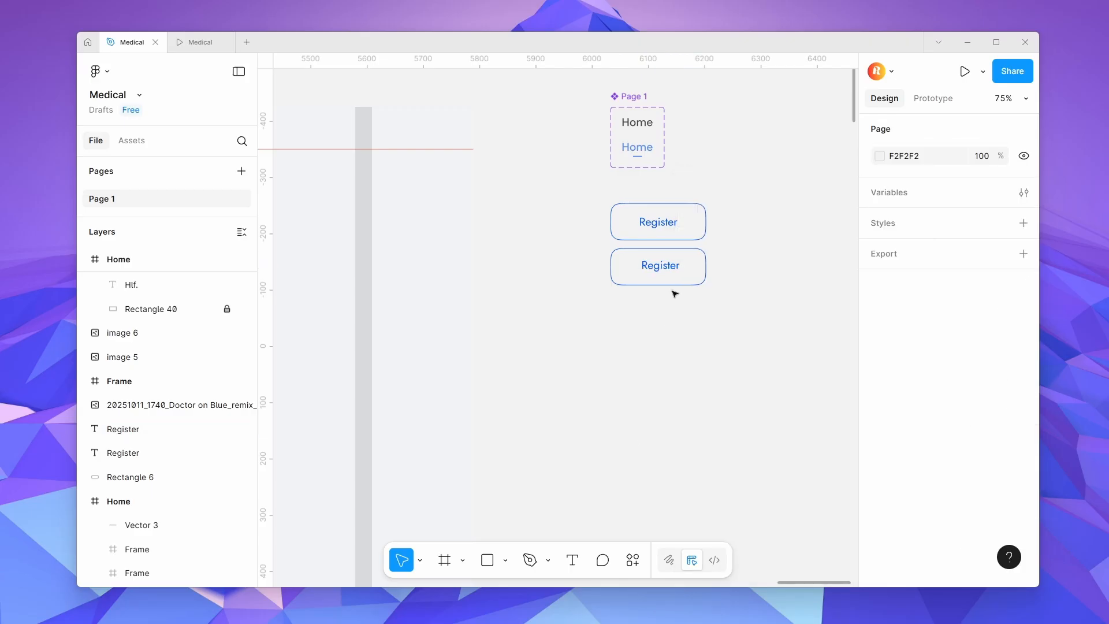
Centre the new Register label in its outline and delete the reference Register button above it.
left_click_drag(663, 263, 665, 267)
left_click(747, 227)
left_click_drag(748, 227, 670, 222)
key("Delete")
Combine the Register label and its outline into an auto layout frame named Button.
left_click(681, 280)
left_click_drag(677, 327, 649, 230)
key("shift+a")
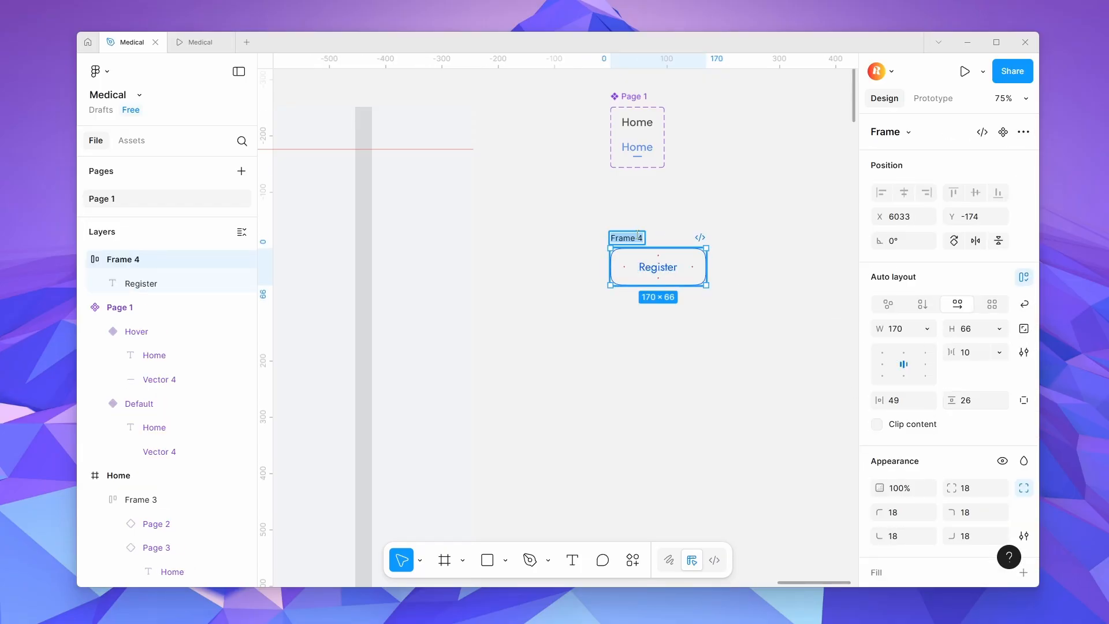
type("Button")
left_click(694, 387)
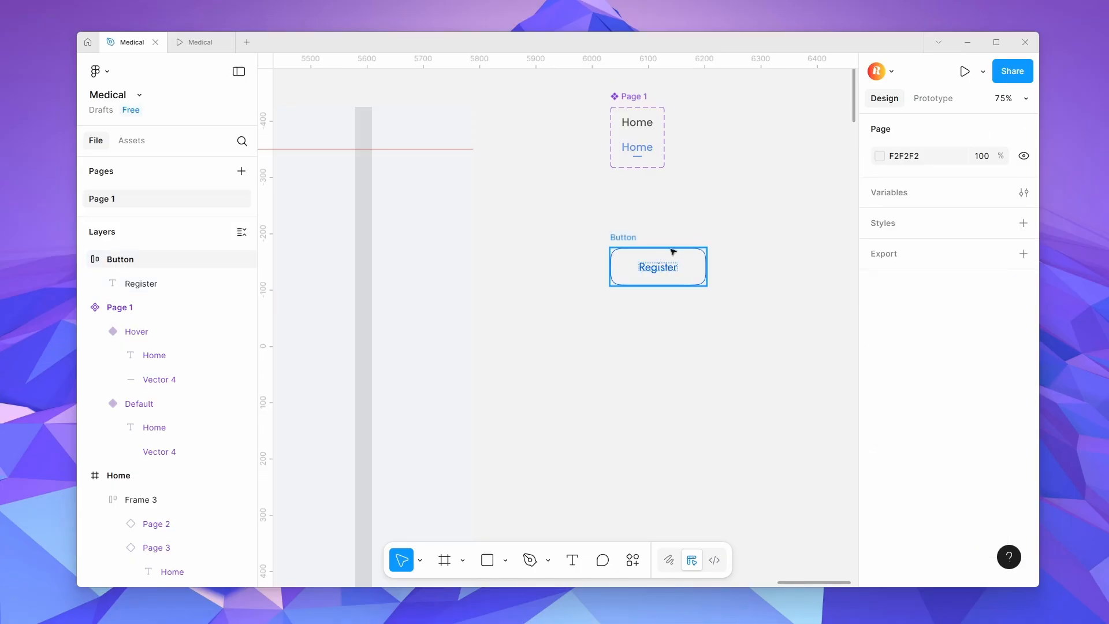
Turn the Button frame into a component and add a second variant named Hover.
left_click(670, 250)
left_click(1003, 132)
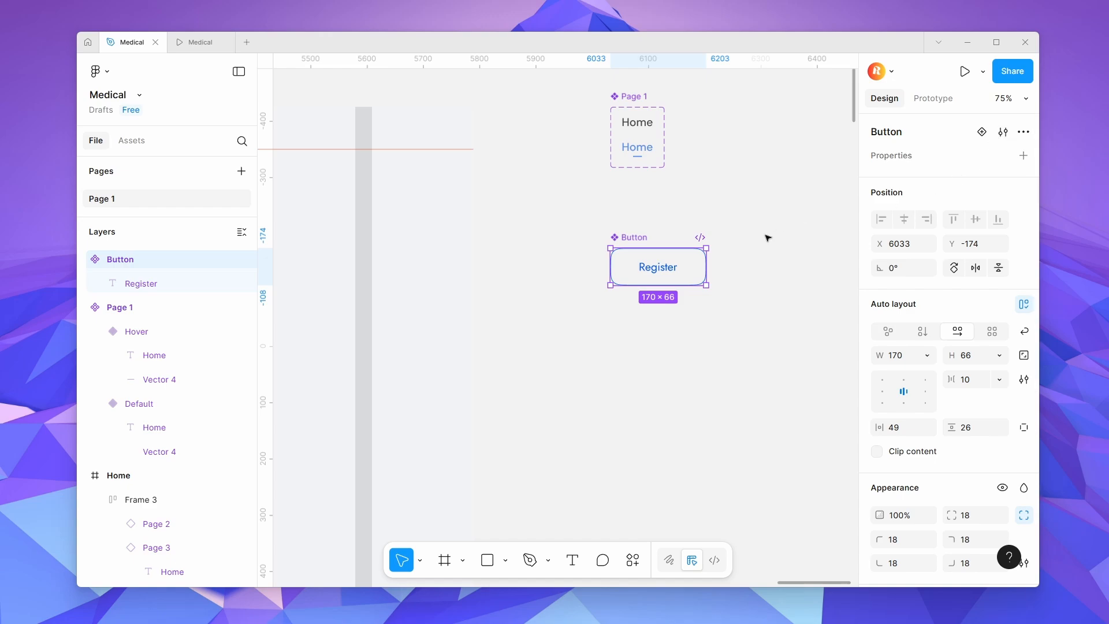
left_click(982, 132)
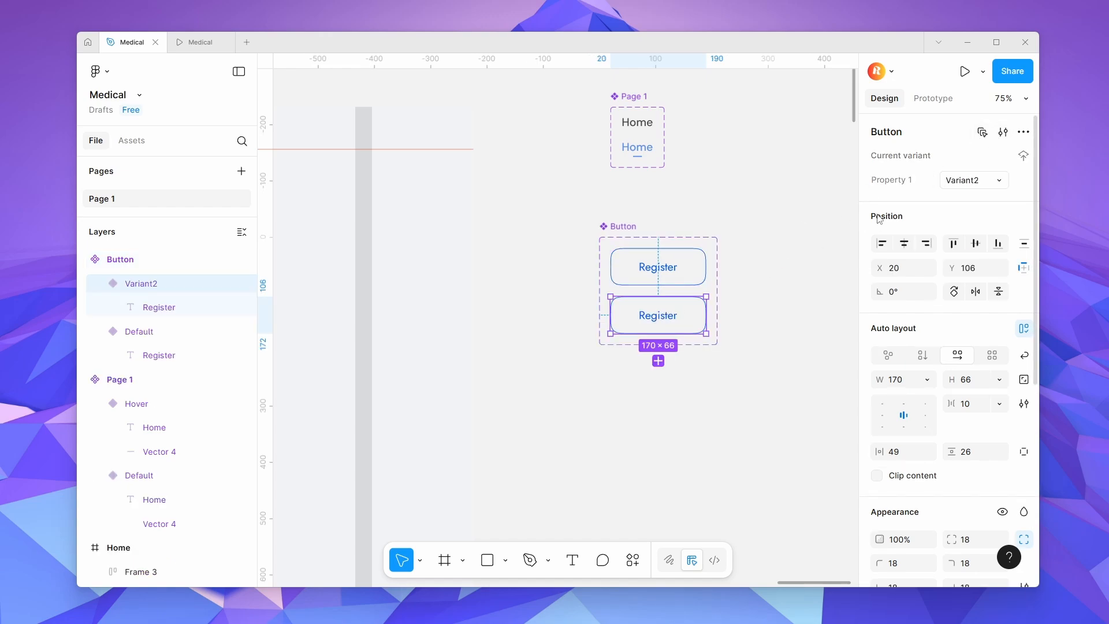
left_click(973, 182)
type("Hover")
Remove the Hover variant's stroke and give it a solid 0057FF fill.
left_click(700, 269)
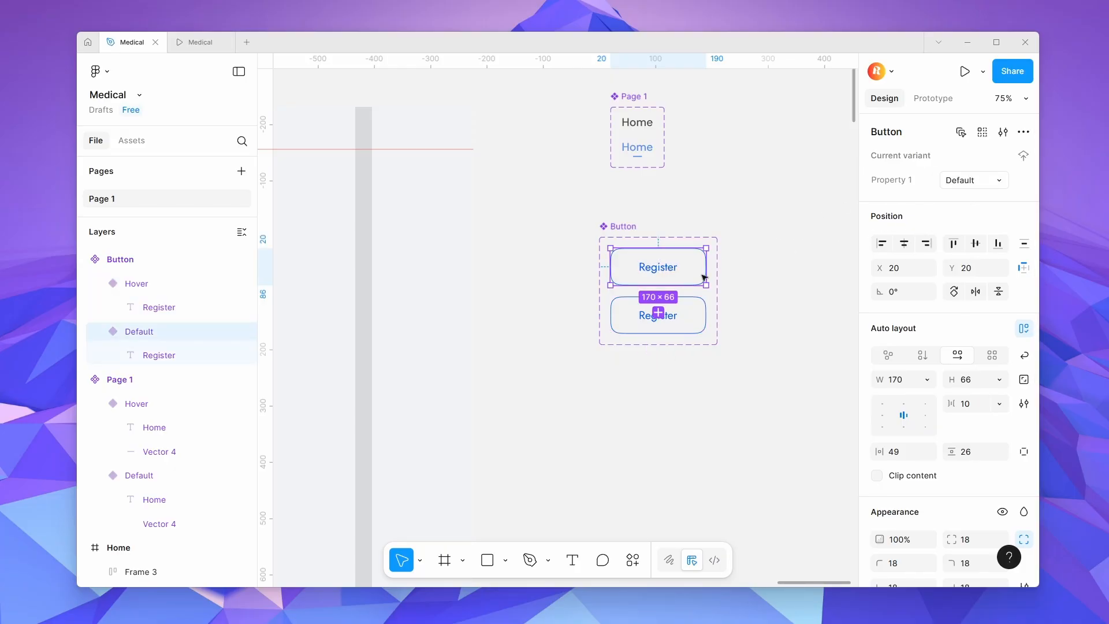
left_click(693, 318)
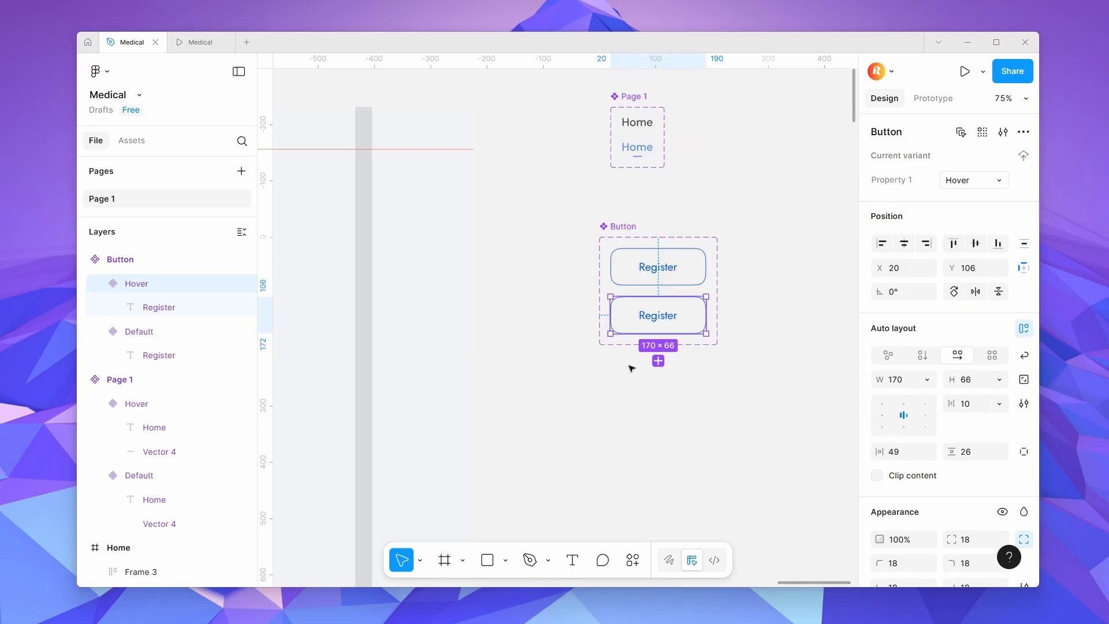
scroll(983, 442, "down", 5)
mouse_move(1006, 472)
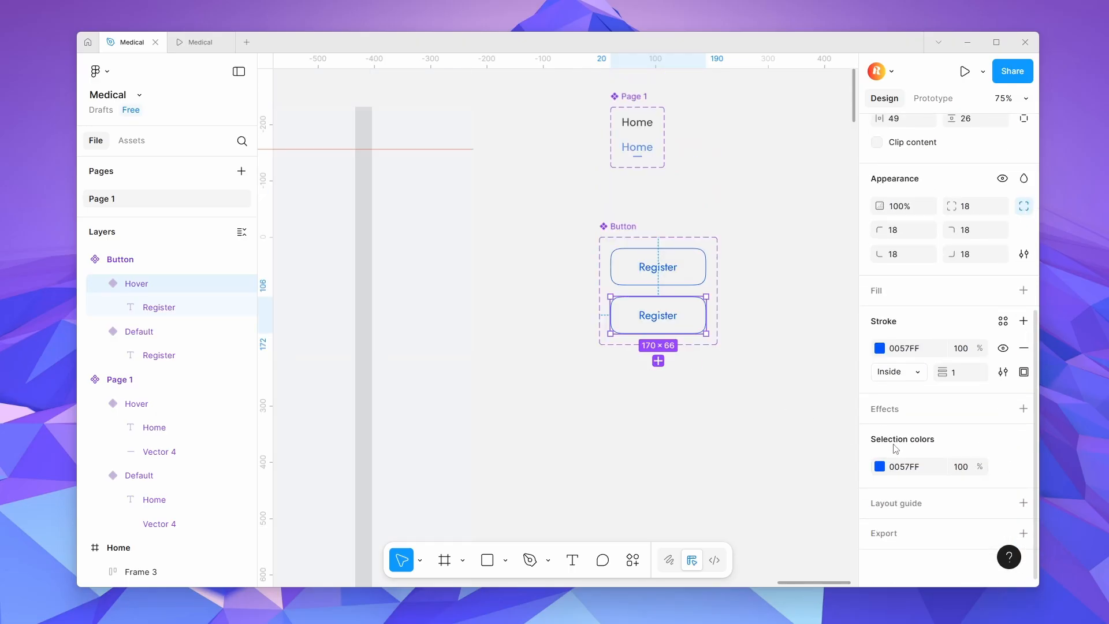
left_click(1023, 348)
left_click(1023, 291)
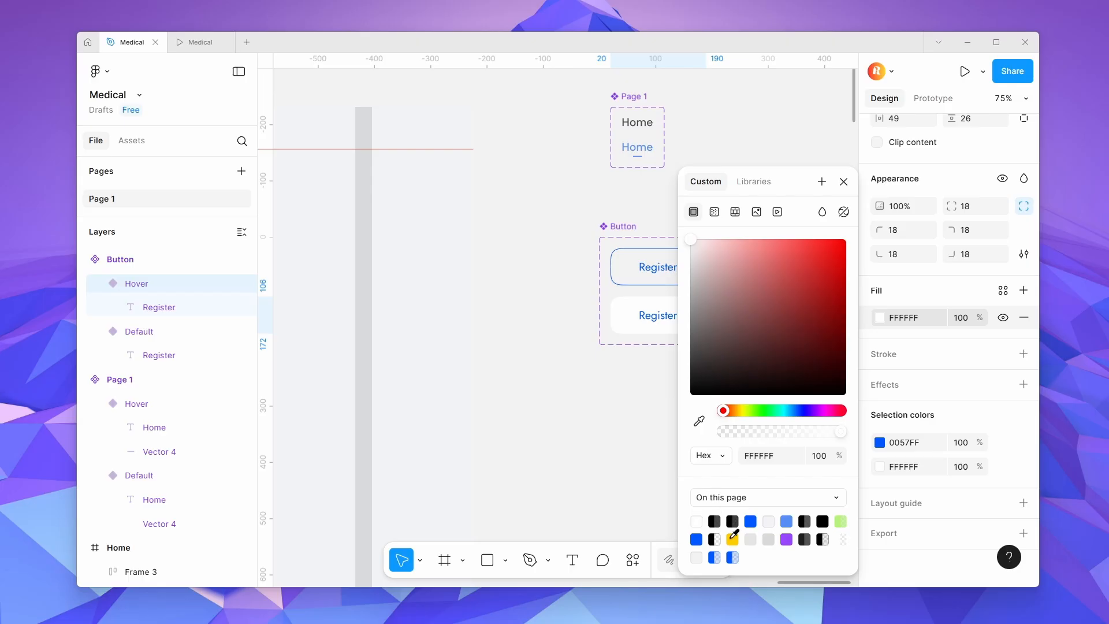
left_click(751, 521)
Change the Hover variant's Register text to white, FFFFFF.
left_click(659, 319)
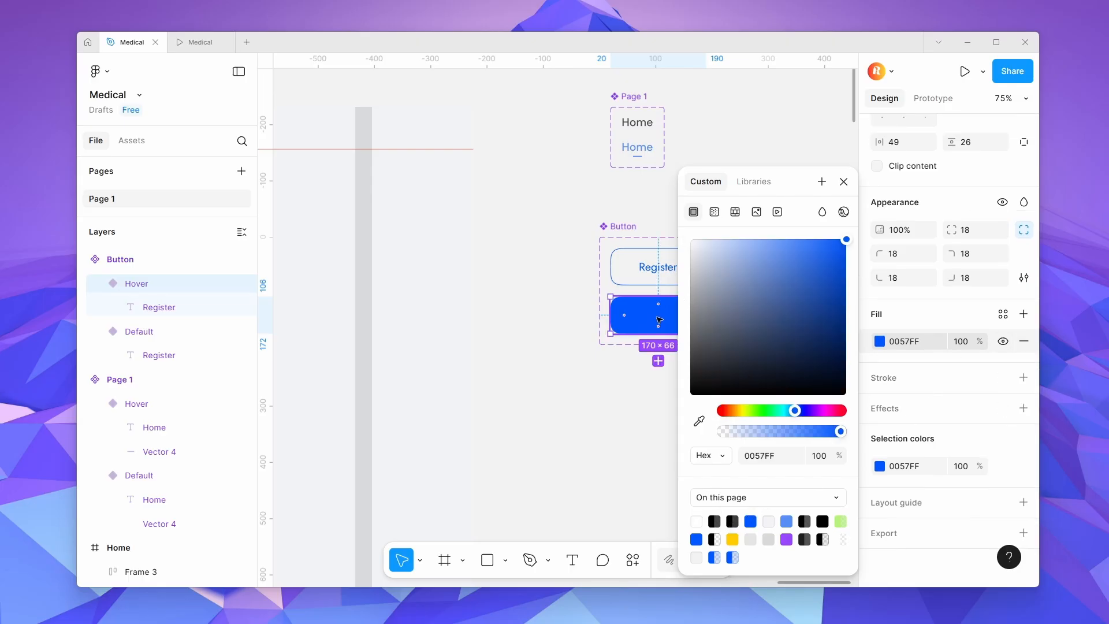
left_click(879, 437)
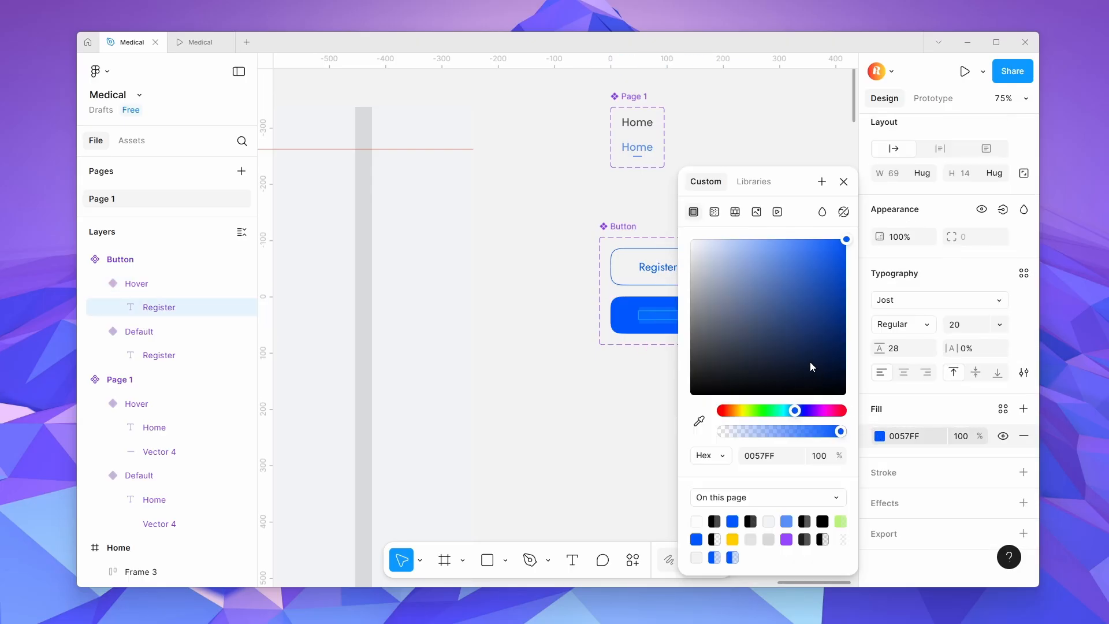
left_click_drag(810, 365, 657, 212)
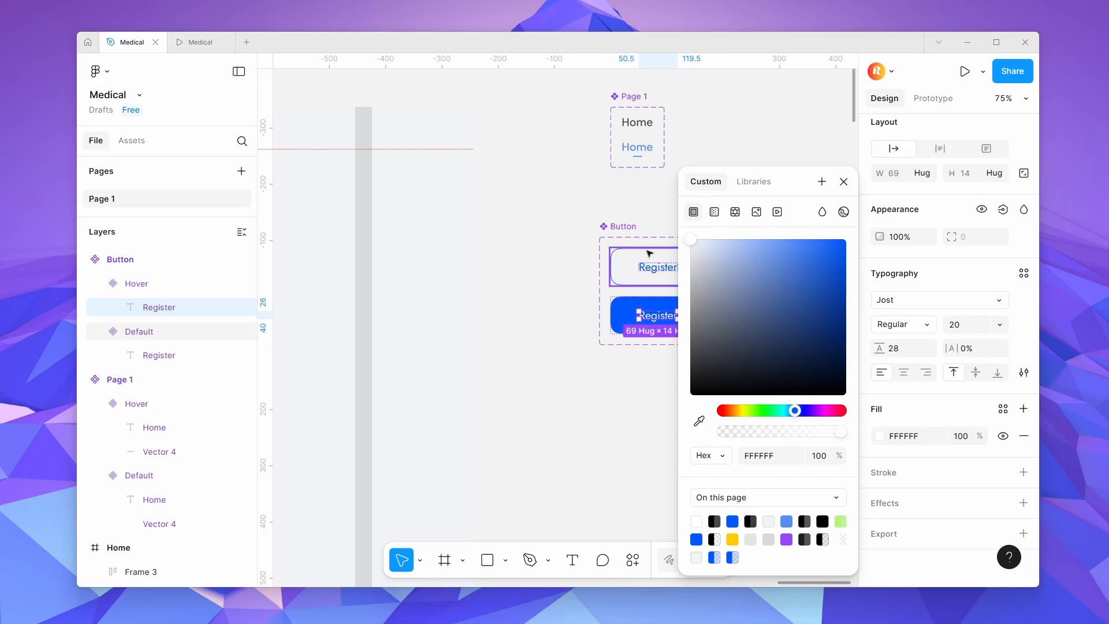
Connect the Button's Default variant to its Hover variant with a While hovering interaction.
left_click(623, 226)
left_click(933, 99)
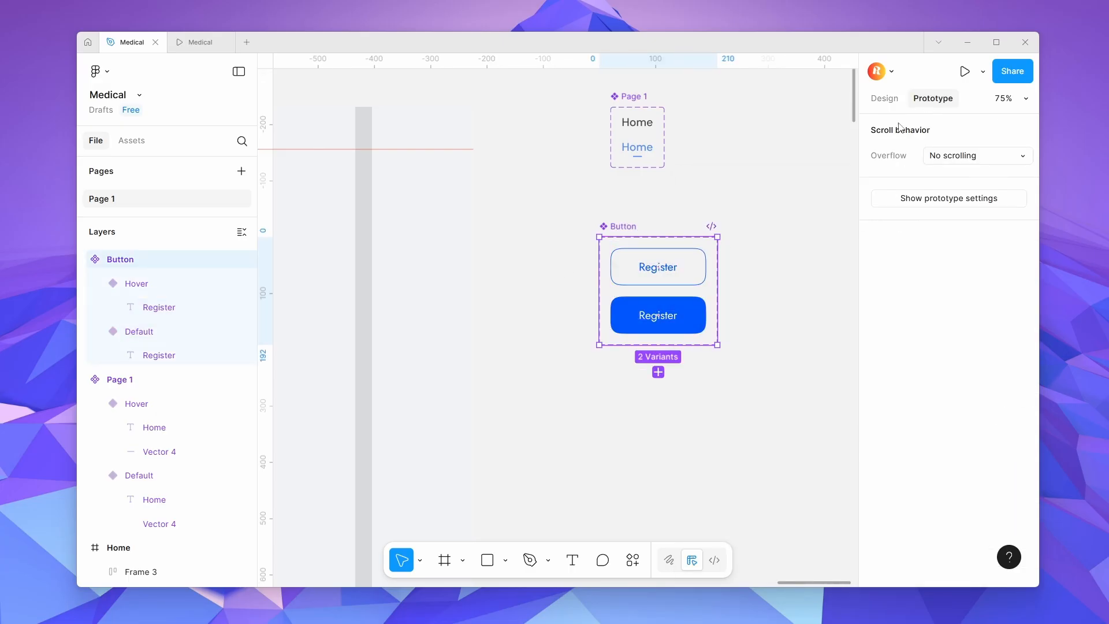
left_click(694, 258)
left_click_drag(658, 285, 662, 314)
scroll(686, 409, "down", 1)
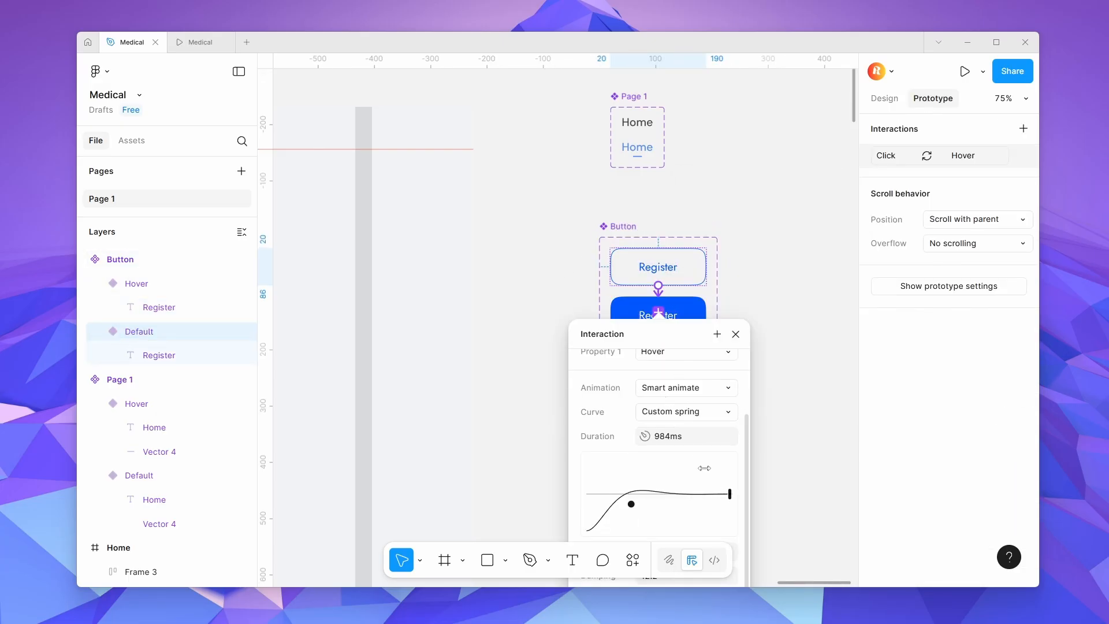
scroll(684, 474, "up", 2)
left_click(687, 367)
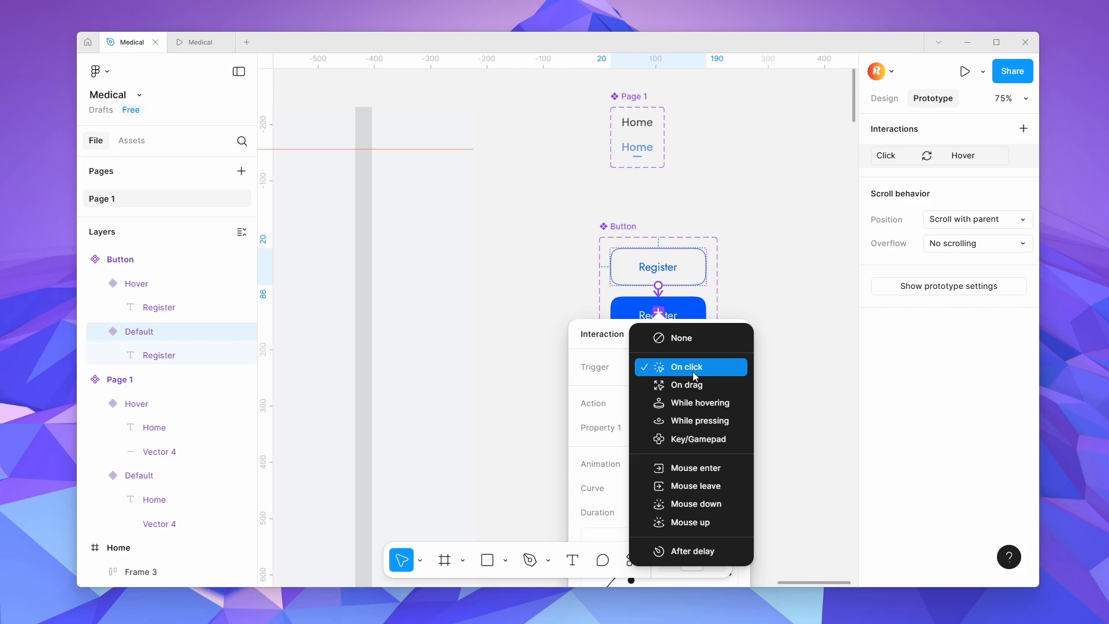
left_click(696, 403)
scroll(714, 448, "down", 2)
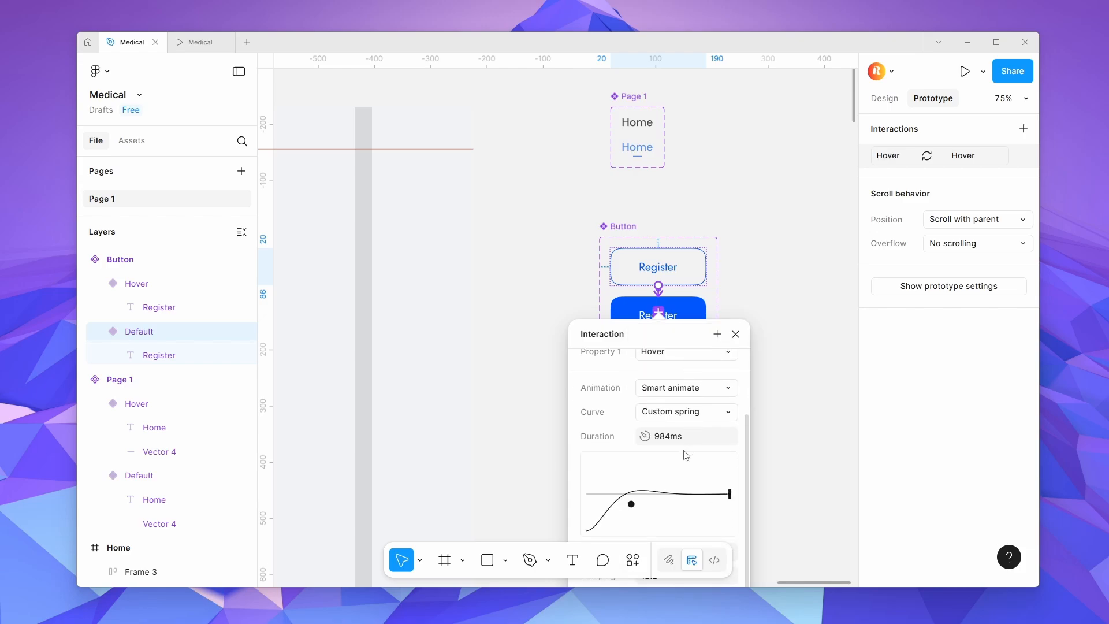
left_click(736, 336)
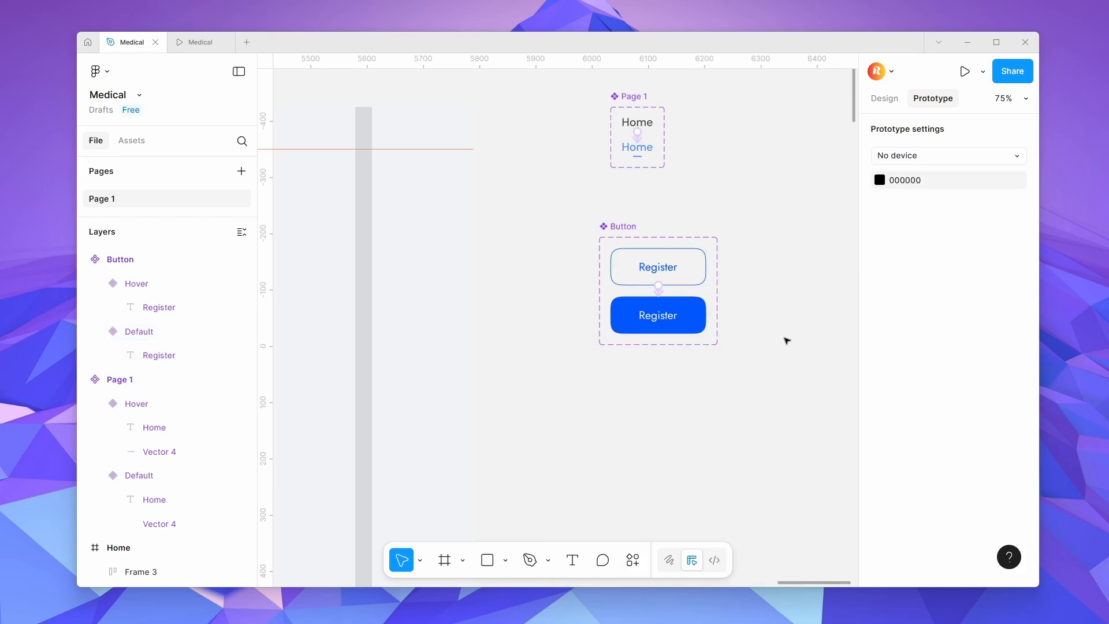
Place an instance of the Default Button in the new Home frame's navigation row at X 1540, Y 43.
key("alt+8")
key("shift+1")
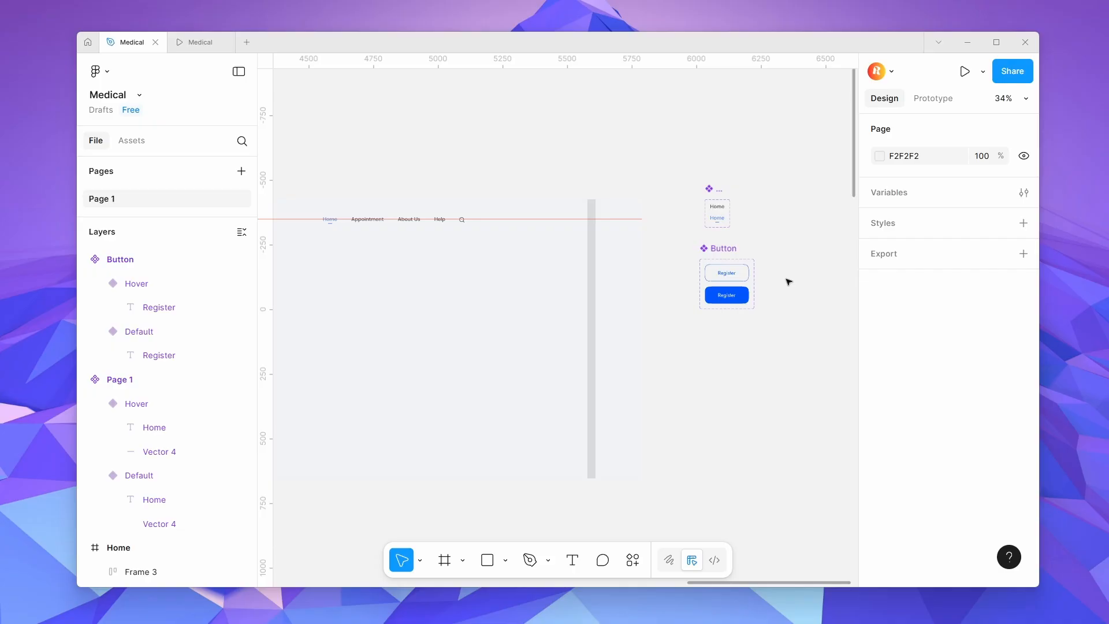
left_click(741, 272)
left_click_drag(740, 272, 593, 190)
scroll(560, 273, "up", 4)
scroll(768, 351, "down", 5)
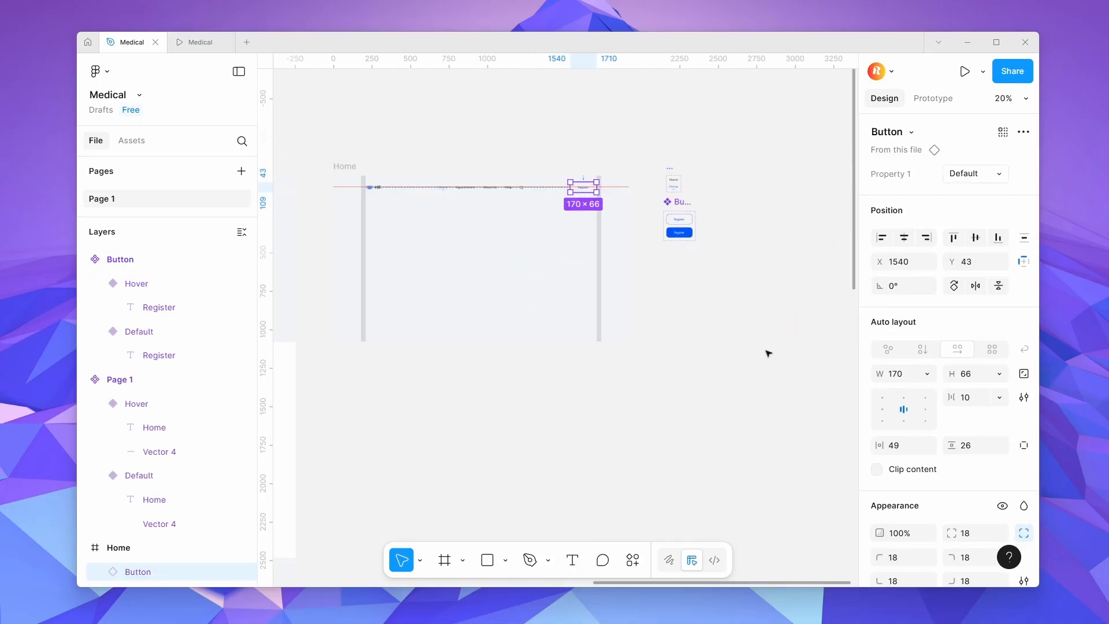
left_click(798, 341)
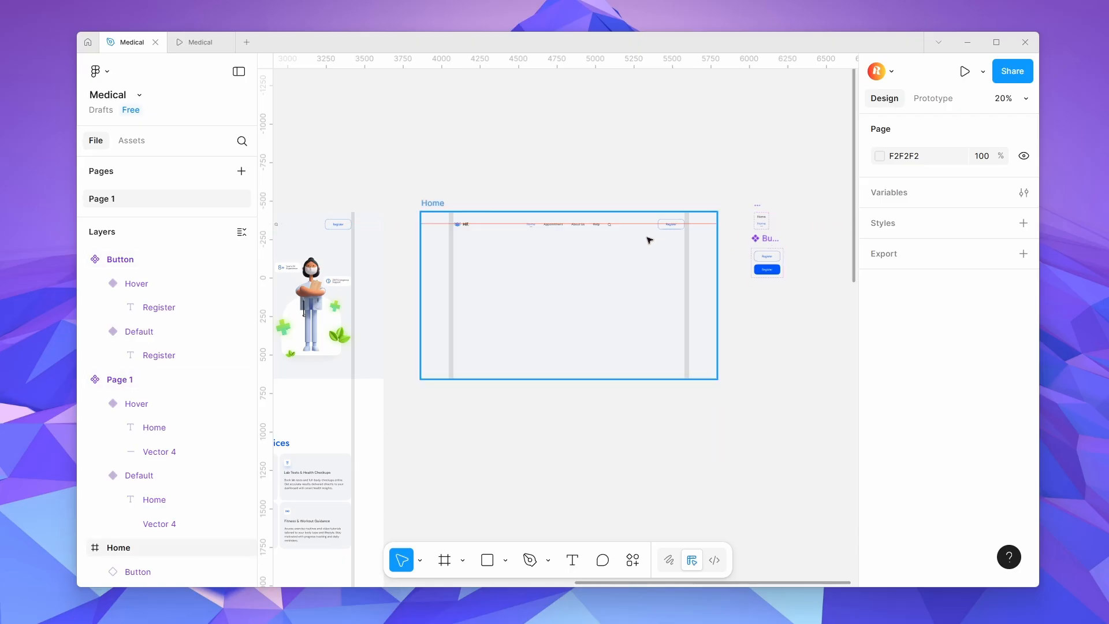
Copy the "Your Health, Our Priority." headline from the reference page into the new Home frame.
scroll(465, 224, "up", 5)
scroll(466, 224, "down", 4)
left_click(456, 353)
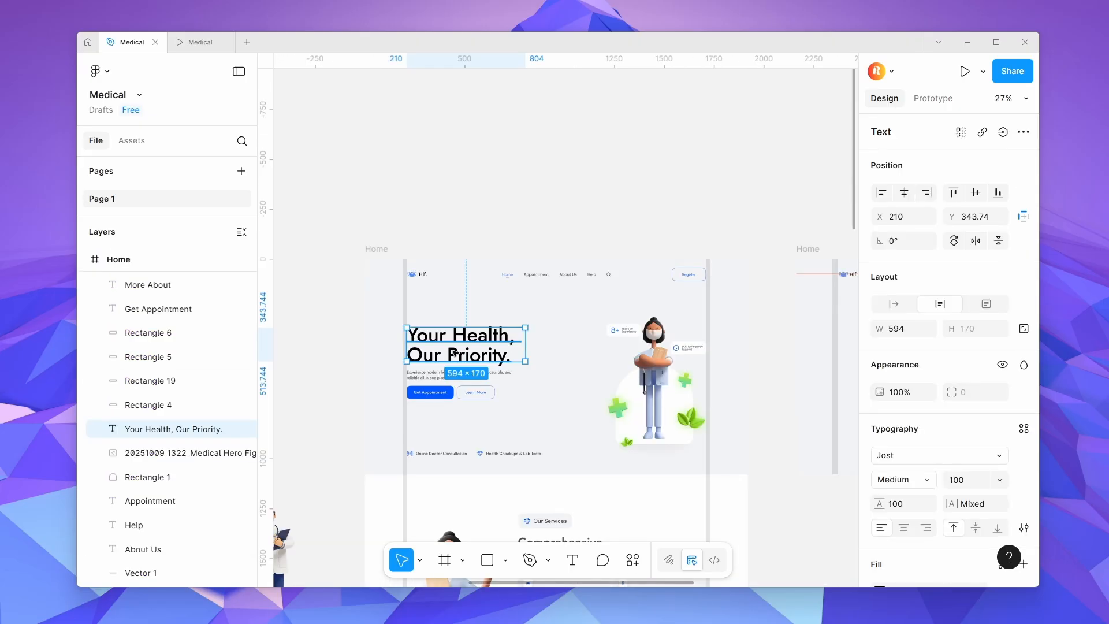
scroll(456, 353, "down", 4)
left_click(597, 377)
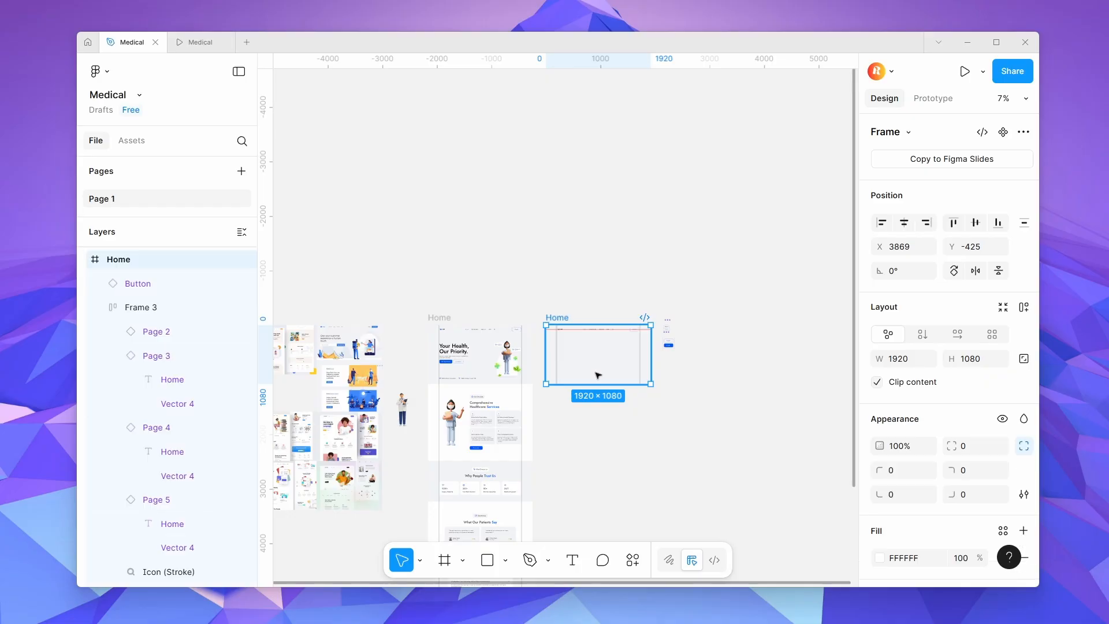
key("ctrl+v")
key("shift+2")
scroll(913, 330, "down", 3)
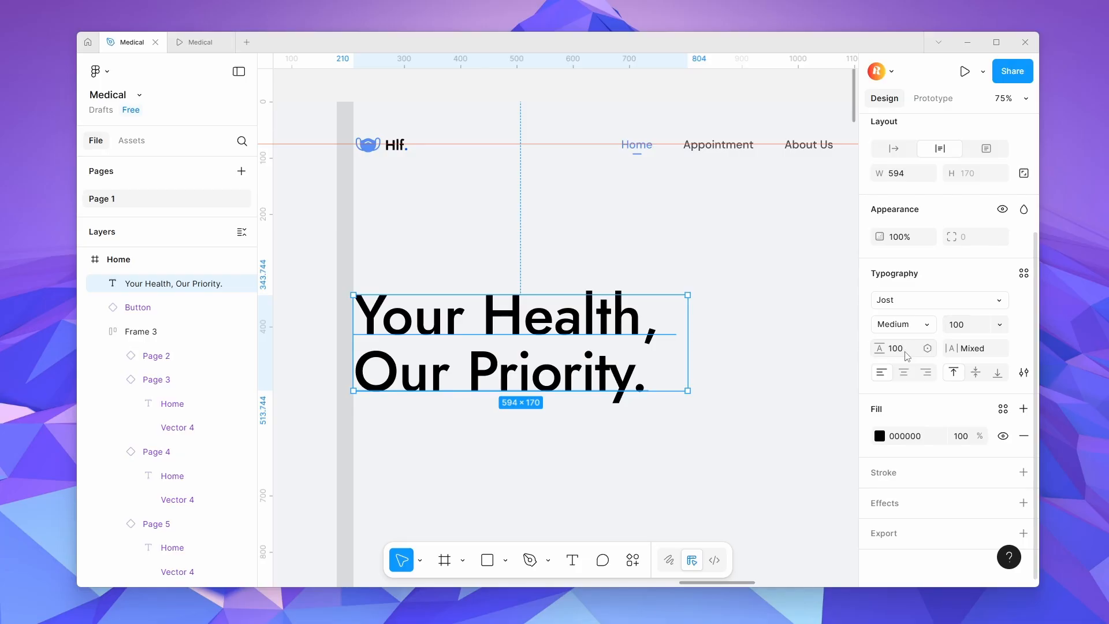
Copy the "Experience modern healthcare" paragraph from the reference page into the new Home frame, under the headline.
scroll(749, 347, "down", 5)
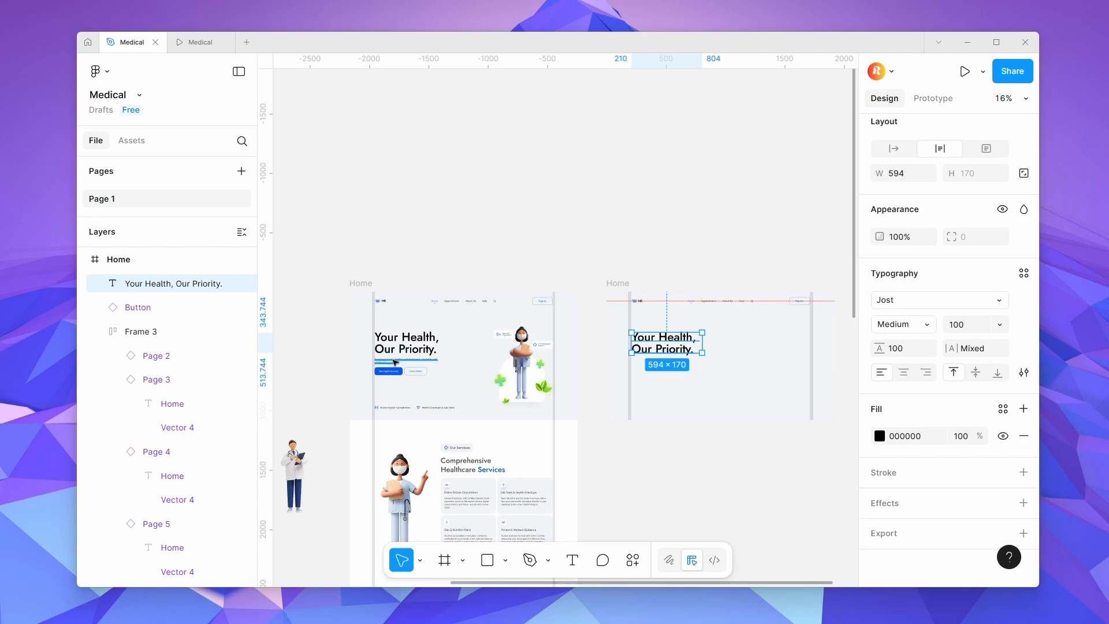
left_click(396, 362)
key("ctrl+c")
left_click(703, 407)
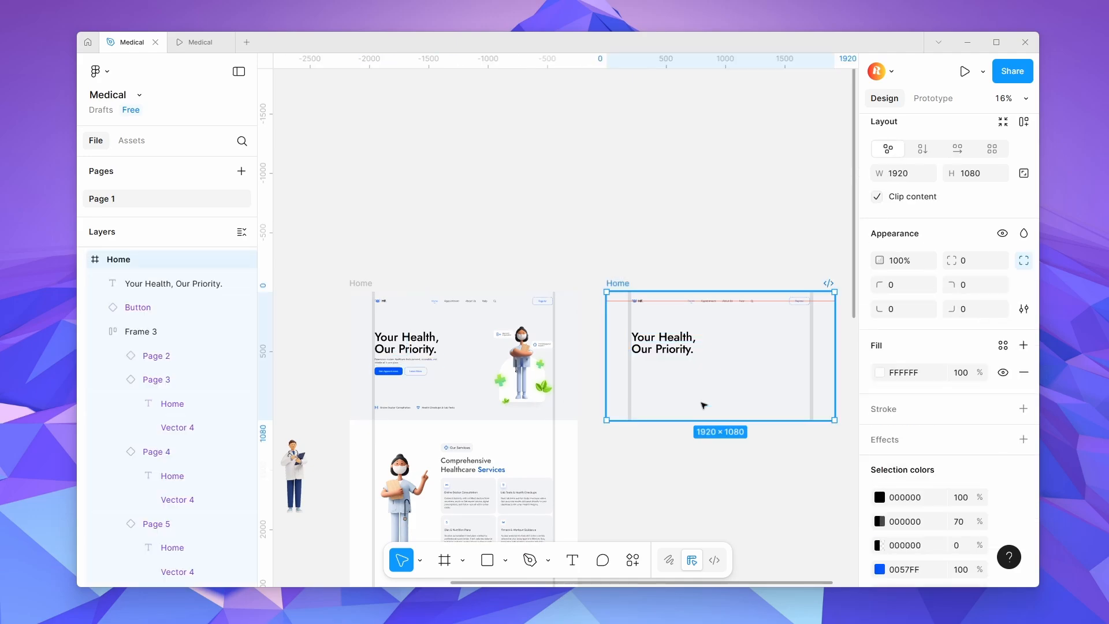
key("ctrl+v")
scroll(687, 382, "up", 5)
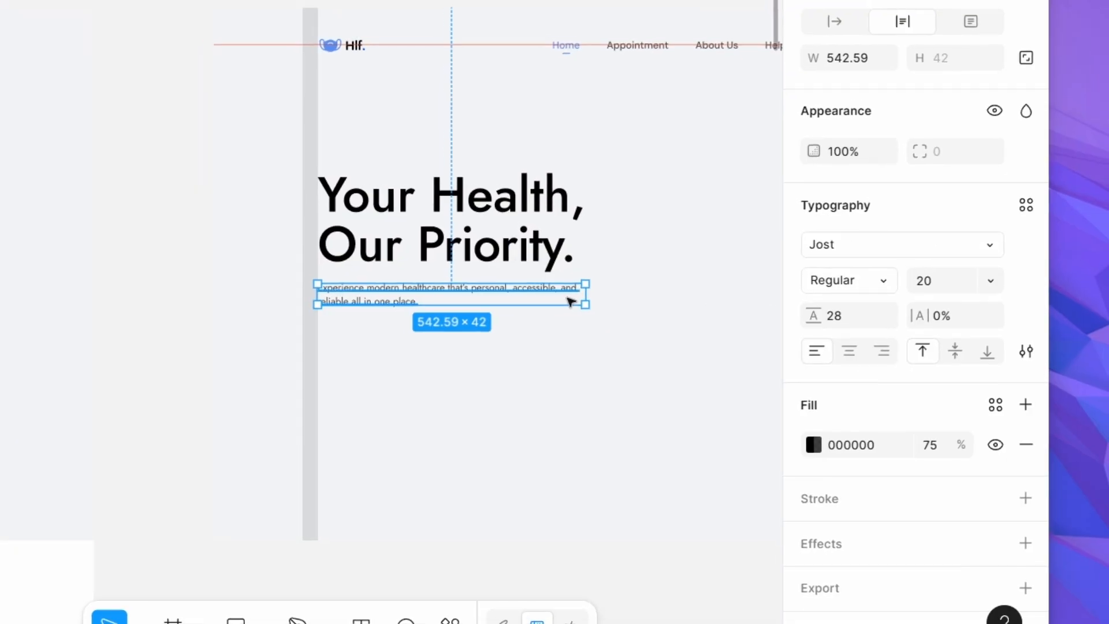
Place the reference page's Get Appointment label and blue button shape on the empty canvas below the Button component set.
scroll(572, 302, "down", 4)
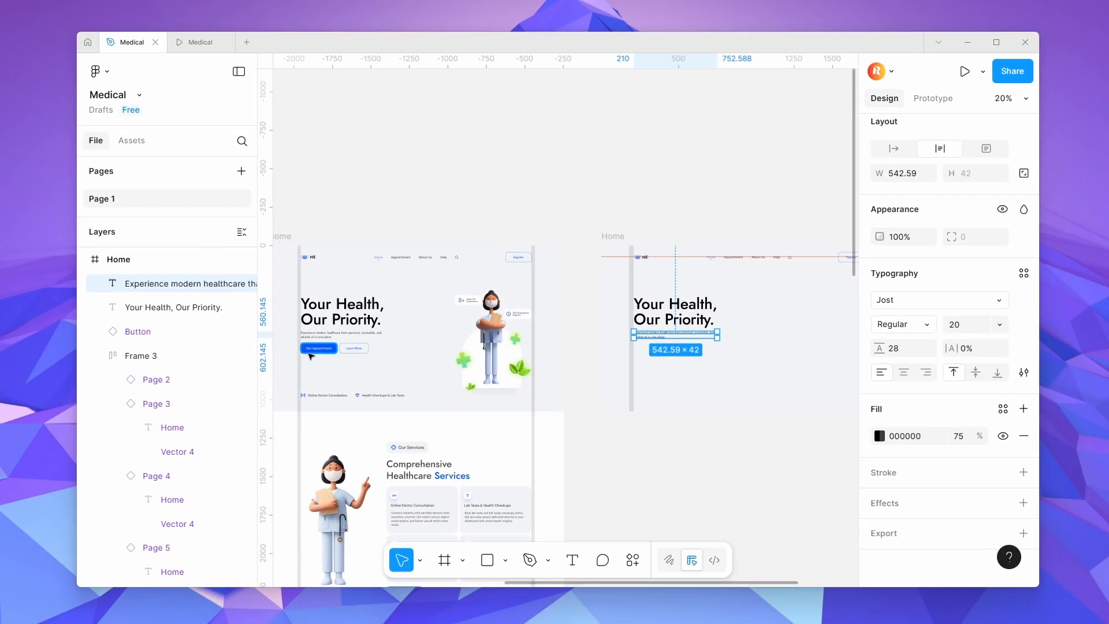
left_click(313, 350)
scroll(312, 351, "up", 5)
left_click(328, 354, "shift")
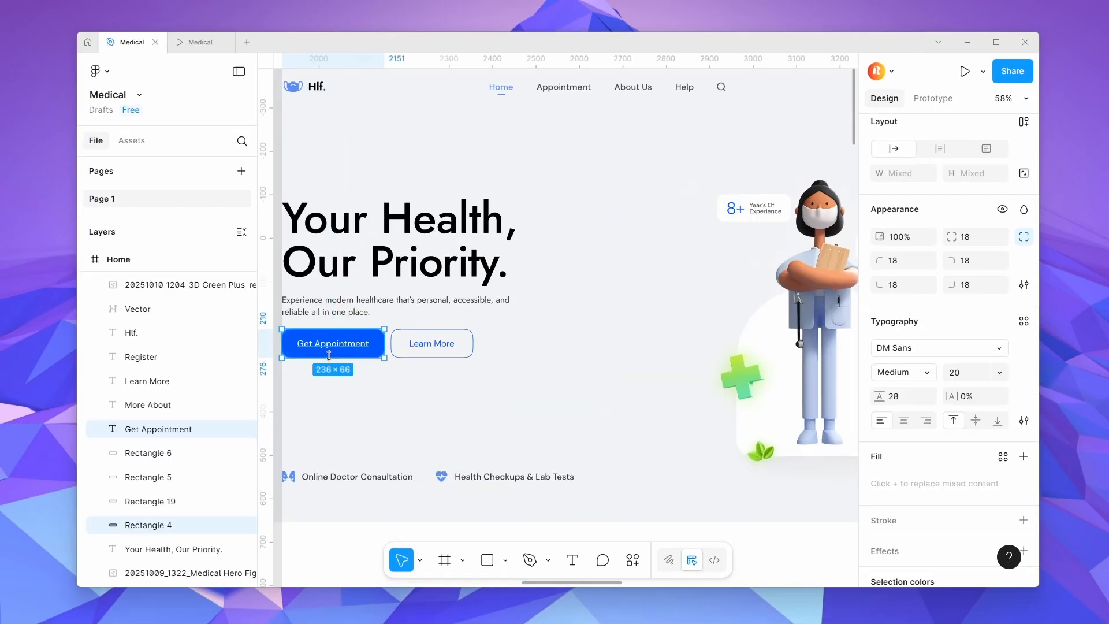
scroll(330, 355, "down", 5)
left_click_drag(346, 356, 623, 334)
scroll(385, 239, "right", 6)
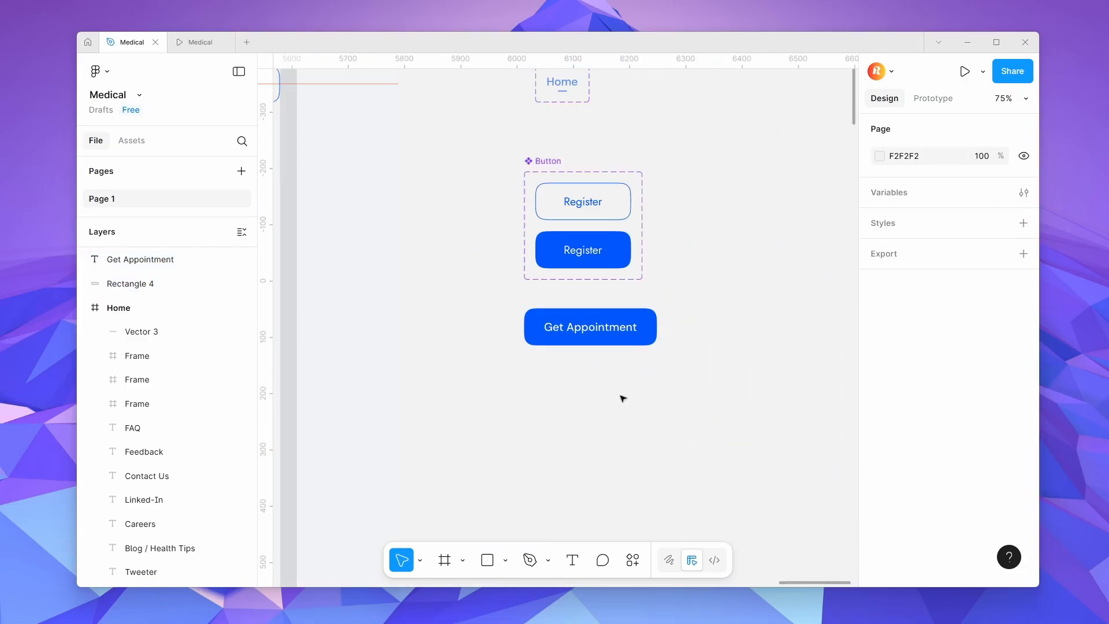
Draw a 236 × 66 rectangle matching the Get Appointment button's size and place it beside that button.
key("r")
left_click_drag(524, 364, 657, 375)
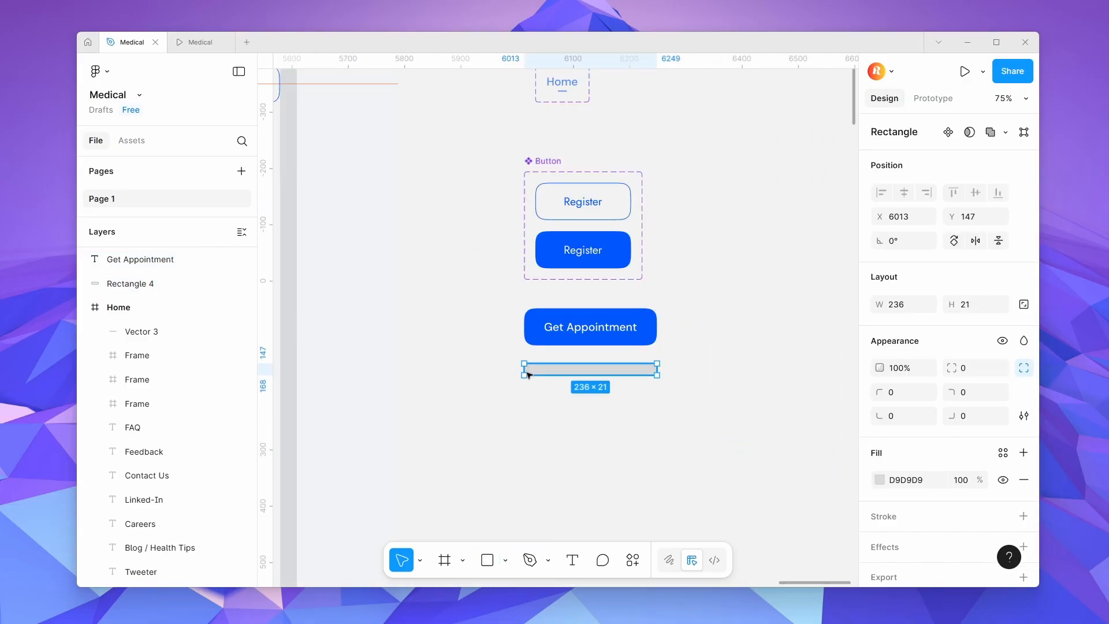
left_click_drag(540, 370, 706, 346)
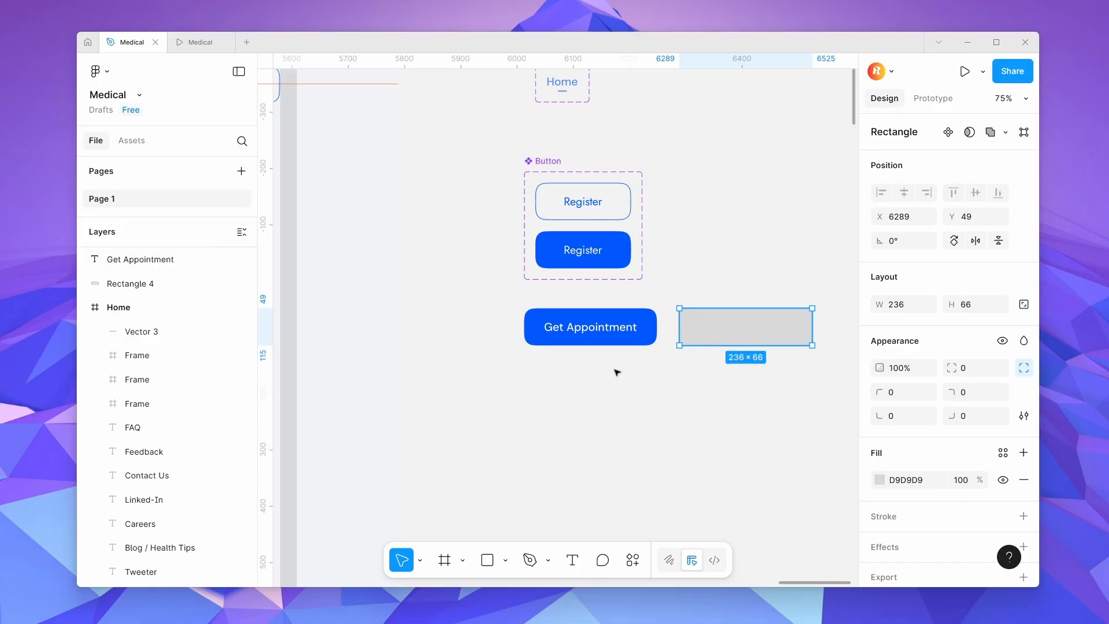
Delete the reference Get Appointment button and move the grey rectangle into its place below the Button component set.
left_click_drag(607, 378, 609, 298)
left_click(603, 327)
left_click(598, 340)
left_click(593, 327, "shift")
double_click(590, 325)
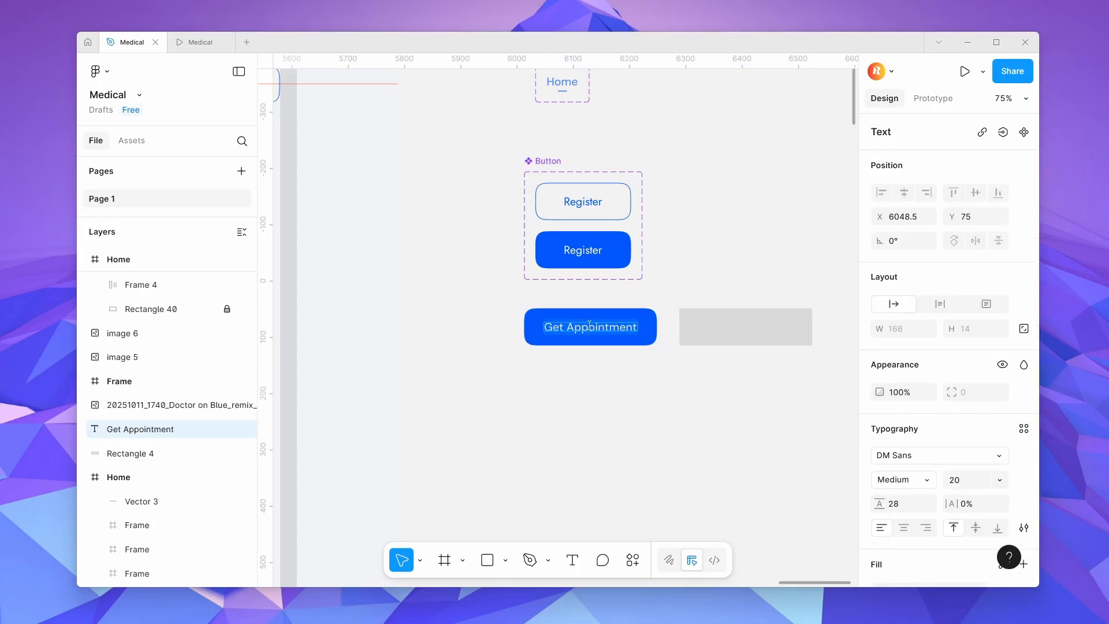
left_click(616, 340)
key("Delete")
left_click_drag(620, 382, 617, 328)
key("Delete")
left_click_drag(757, 326, 601, 332)
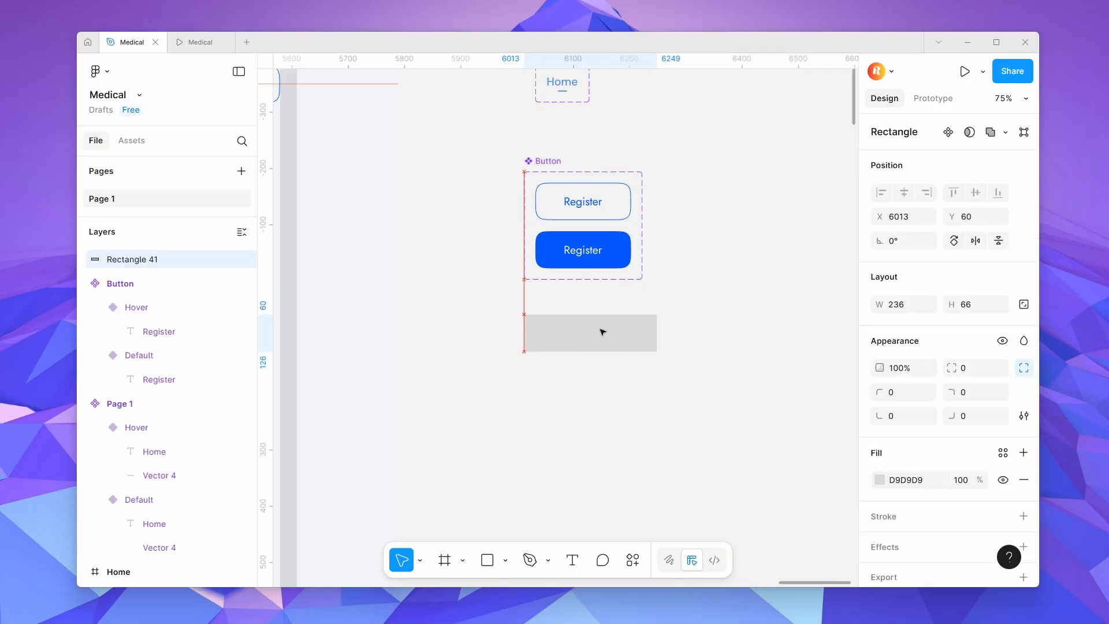
Round the grey rectangle's corners to 18, raise its corner smoothing, and fill it with the page's blue, 0057FF.
left_click(975, 370)
type("18")
left_click(1023, 416)
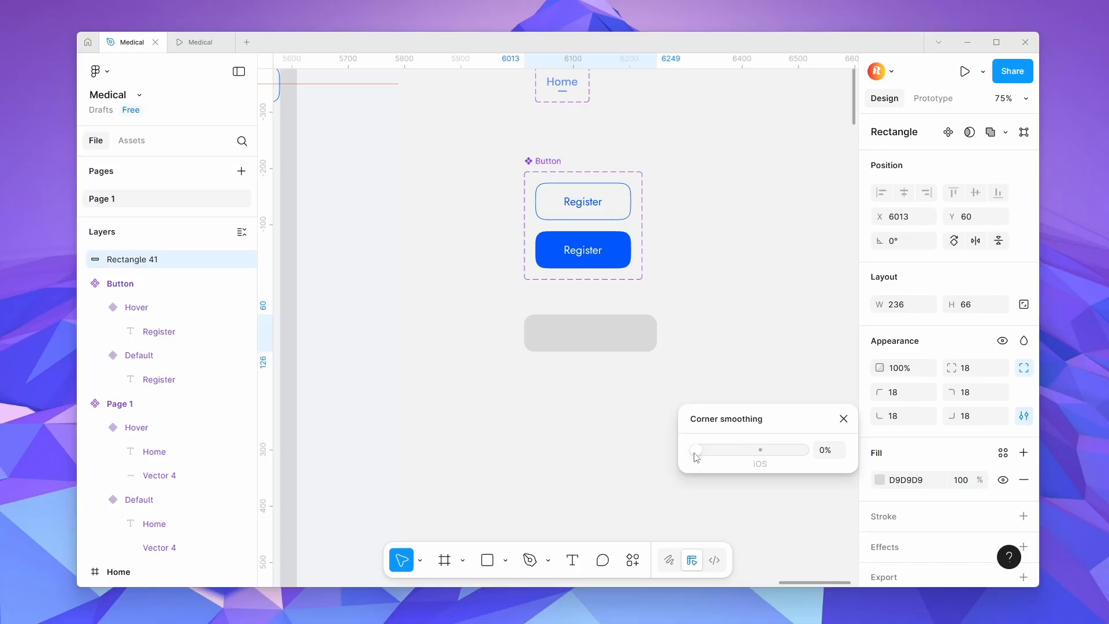
left_click_drag(695, 454, 804, 450)
left_click(880, 480)
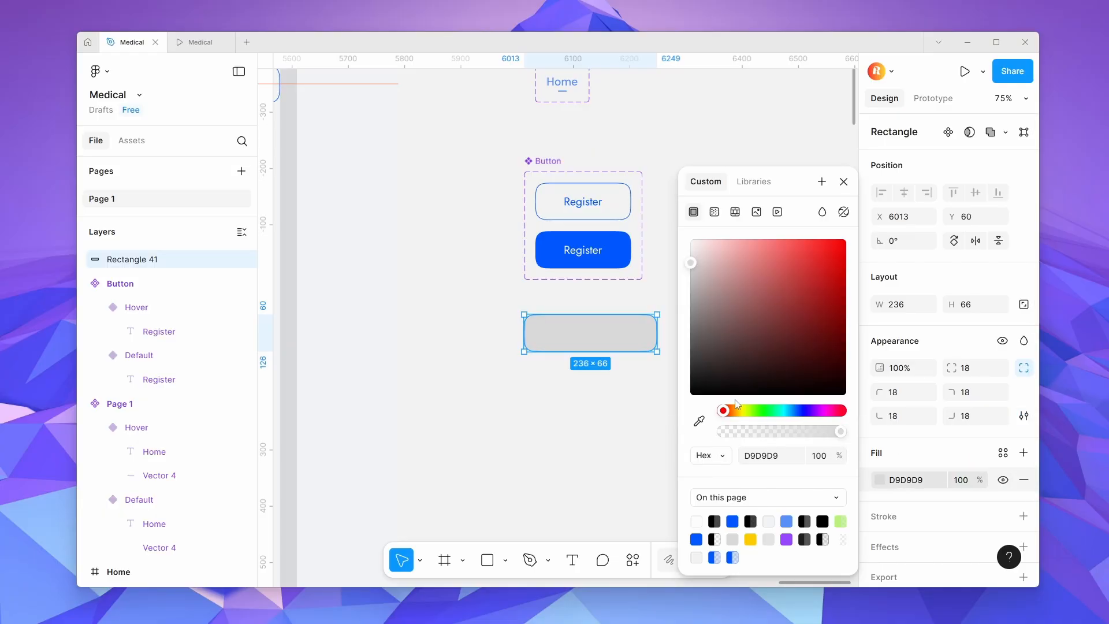
left_click(732, 521)
left_click(618, 434)
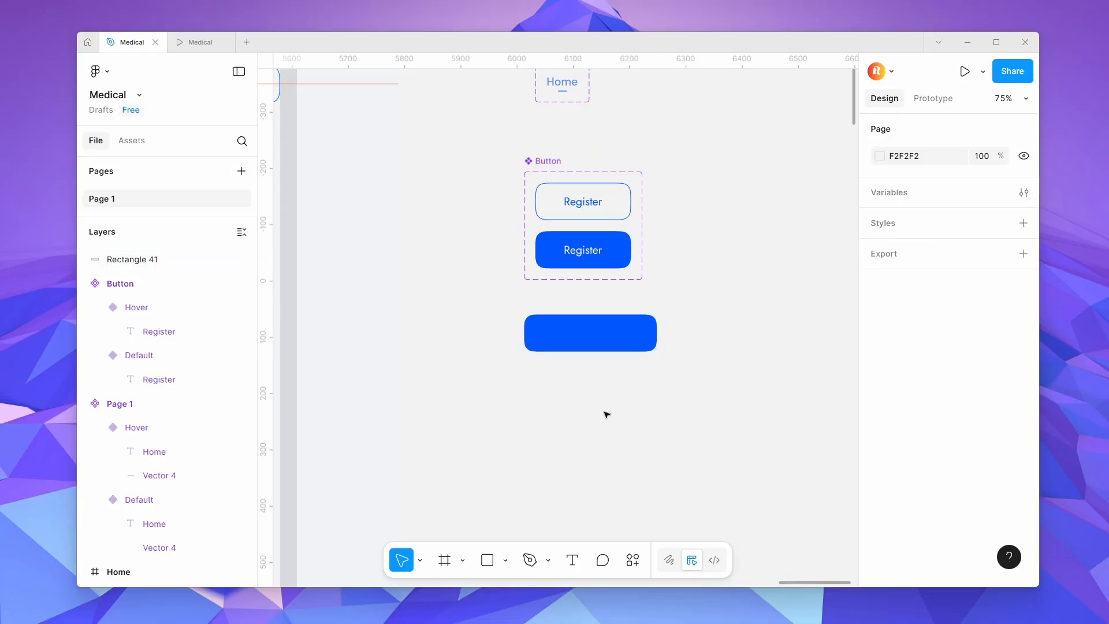
Add the text "Get Appointment" and centre it on the blue rectangle.
key("t")
left_click(554, 332)
key("ctrl+v")
key("Escape")
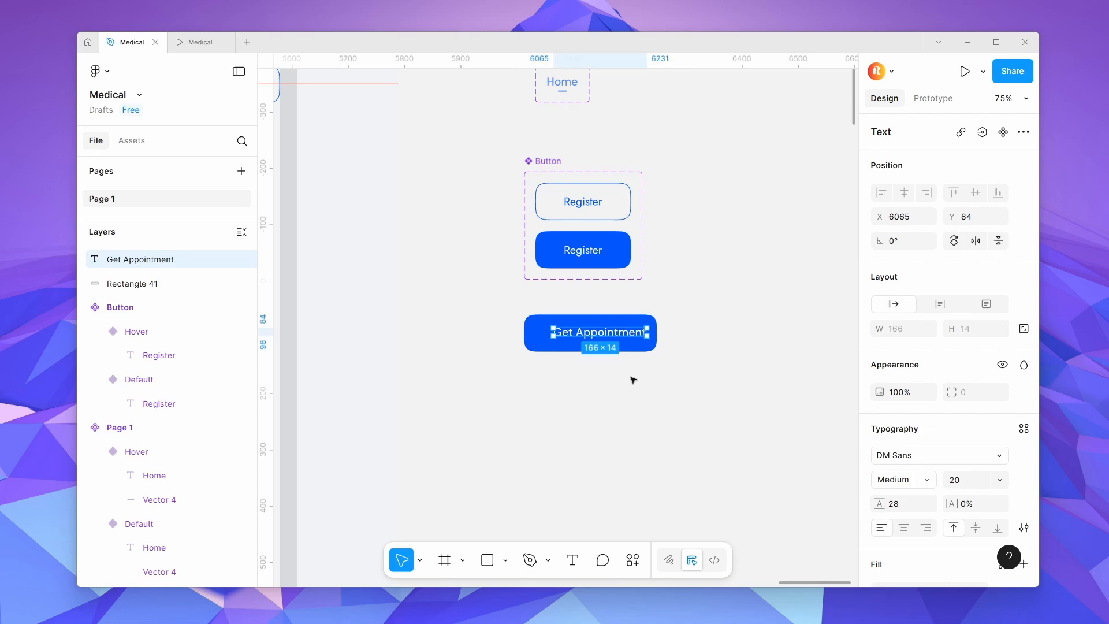
left_click_drag(618, 334, 609, 334)
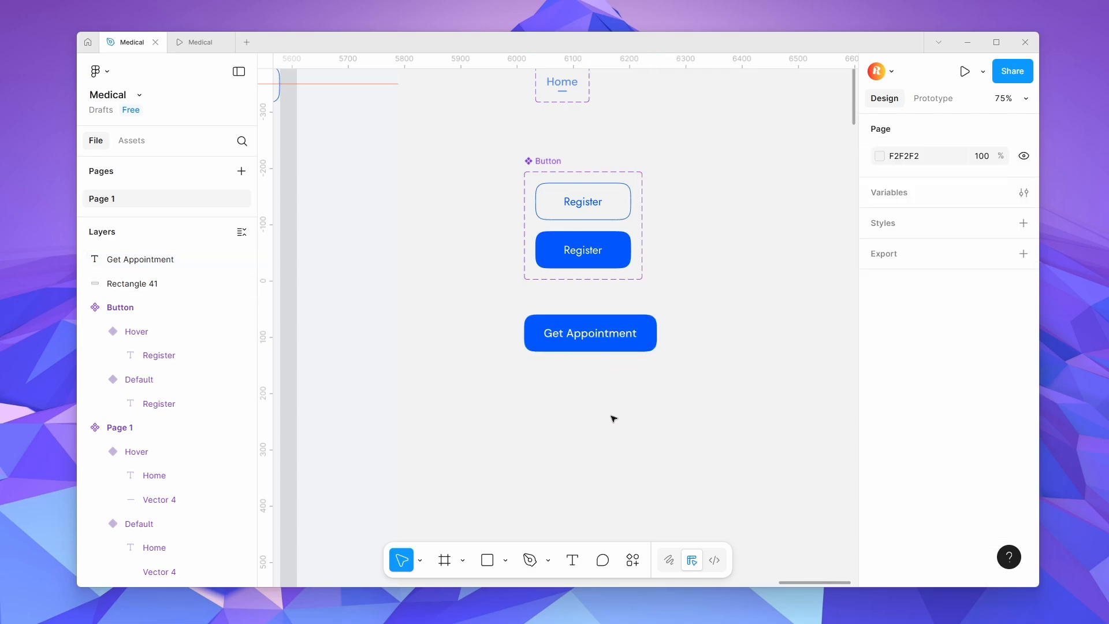
Wrap the Get Appointment text and blue rectangle in an auto layout frame and name the frame Btn2.
left_click_drag(607, 417, 606, 300)
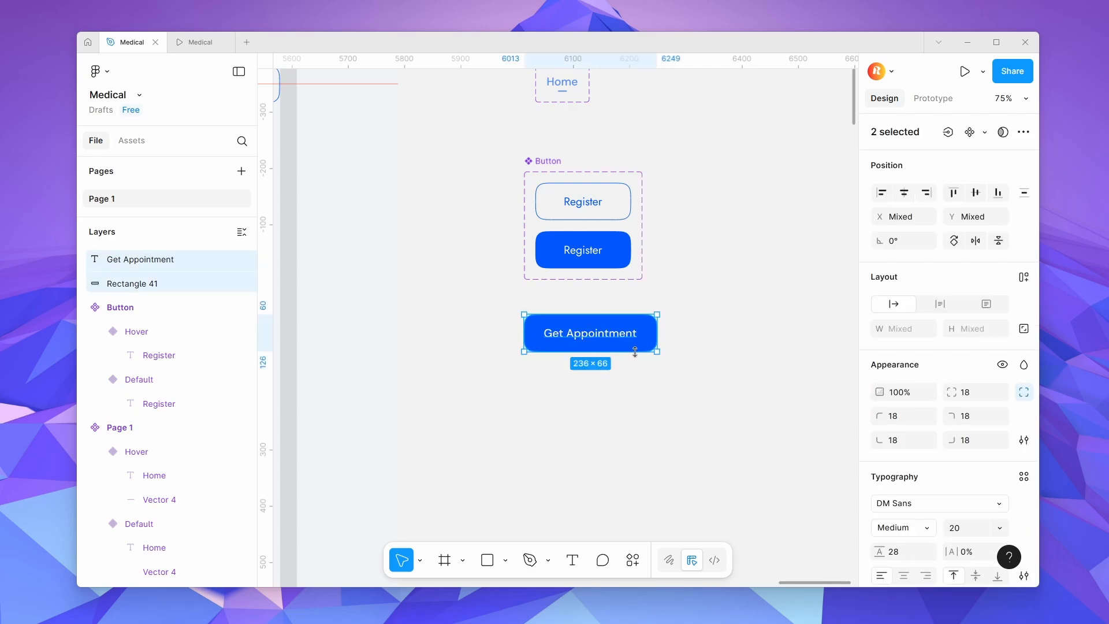
key("shift+a")
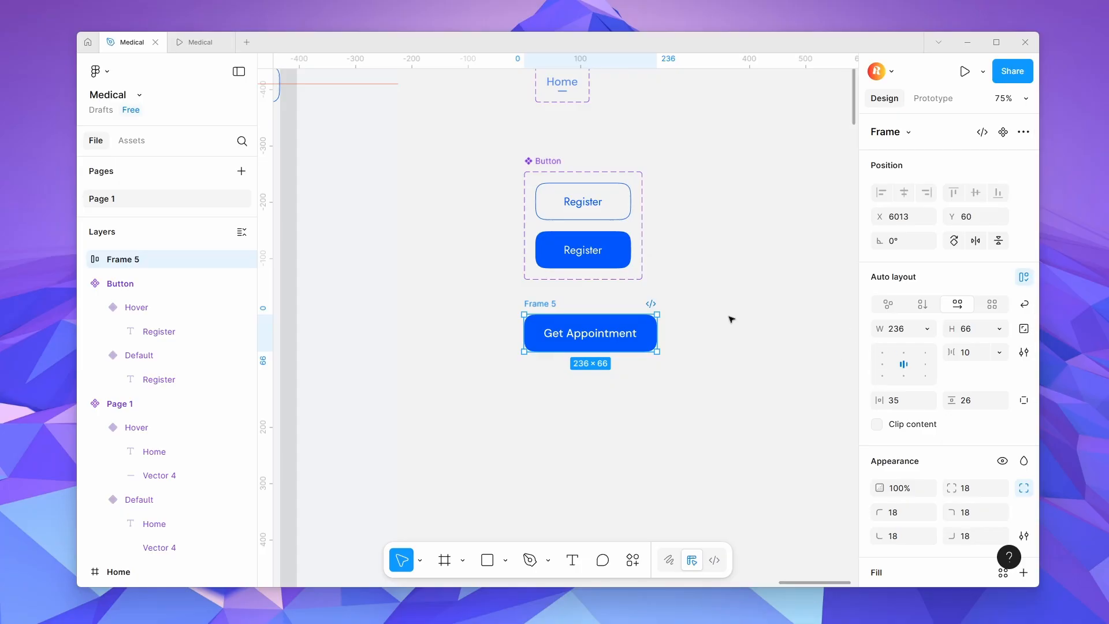
double_click(543, 304)
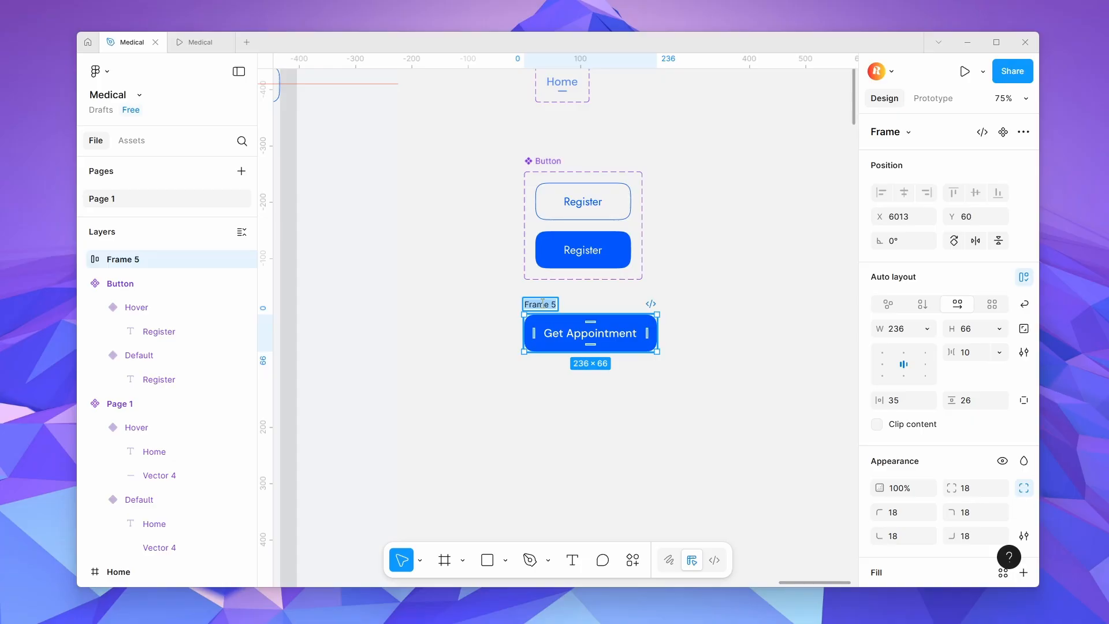
type("Btn2")
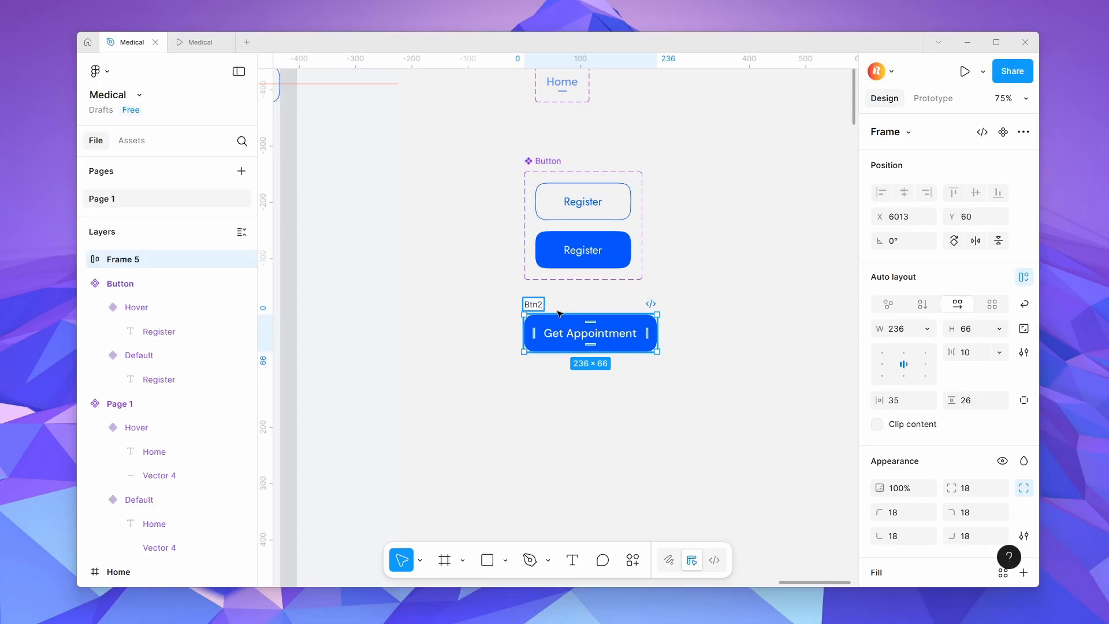
left_click(645, 423)
Turn the Btn2 frame into a component and add a second variant to it.
left_click(556, 318)
left_click(1003, 132)
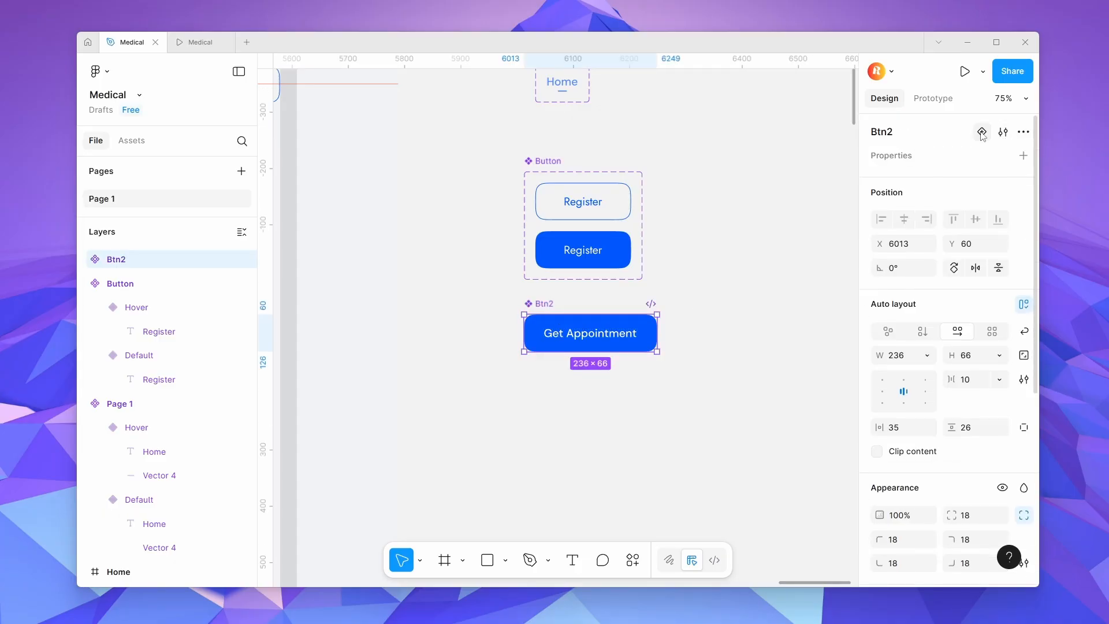
left_click(982, 132)
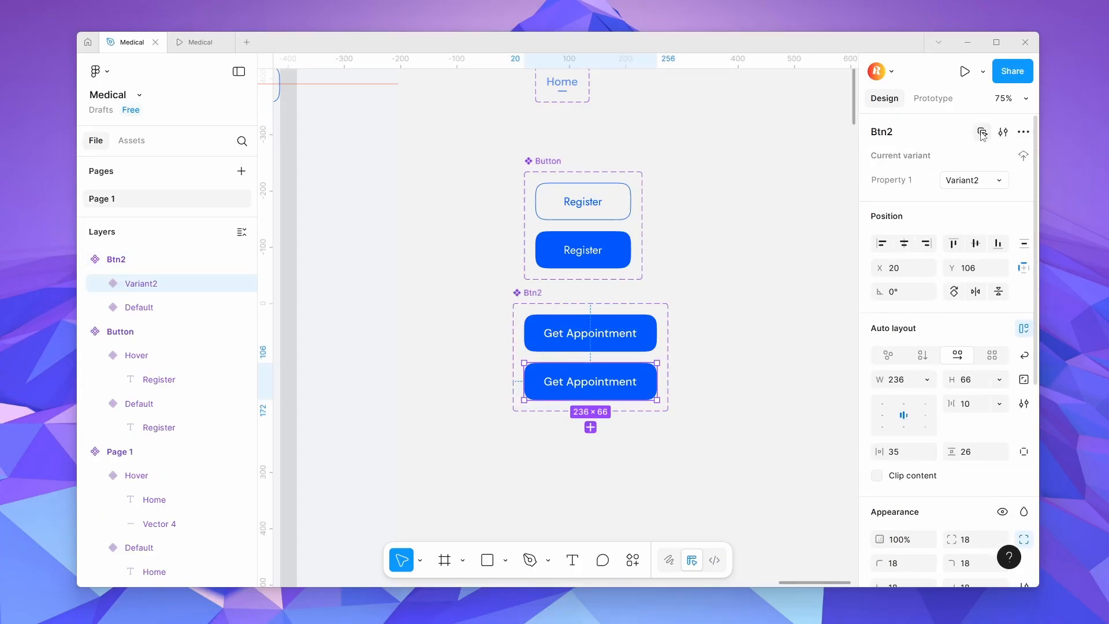
Change the second Btn2 variant's background to the lighter blue 598FF6.
scroll(888, 454, "down", 5)
left_click(880, 443)
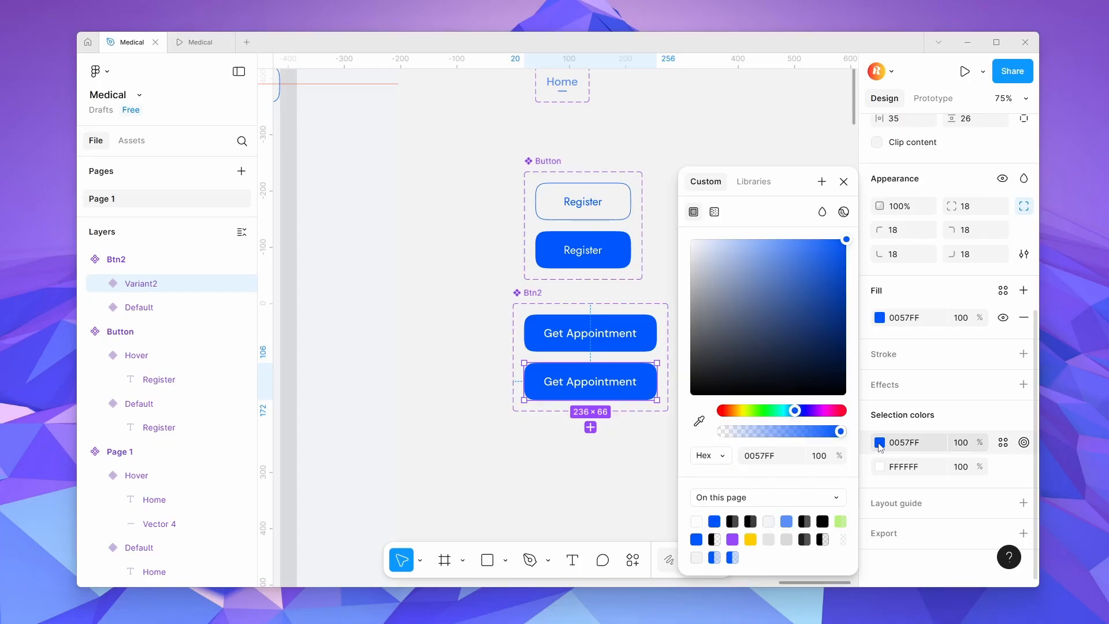
left_click(789, 519)
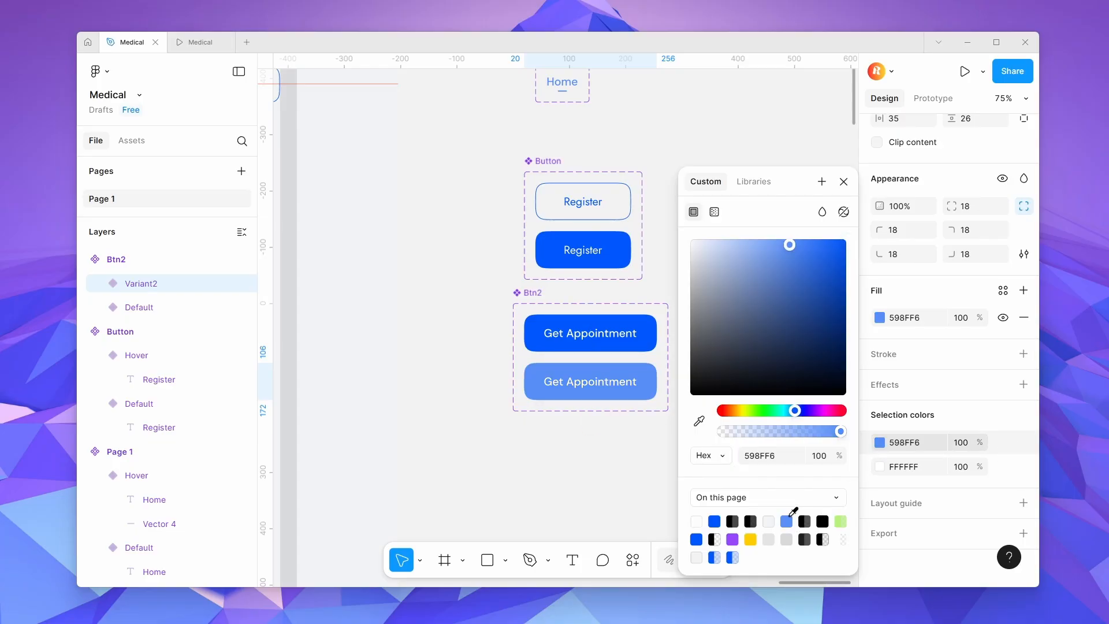
left_click(566, 465)
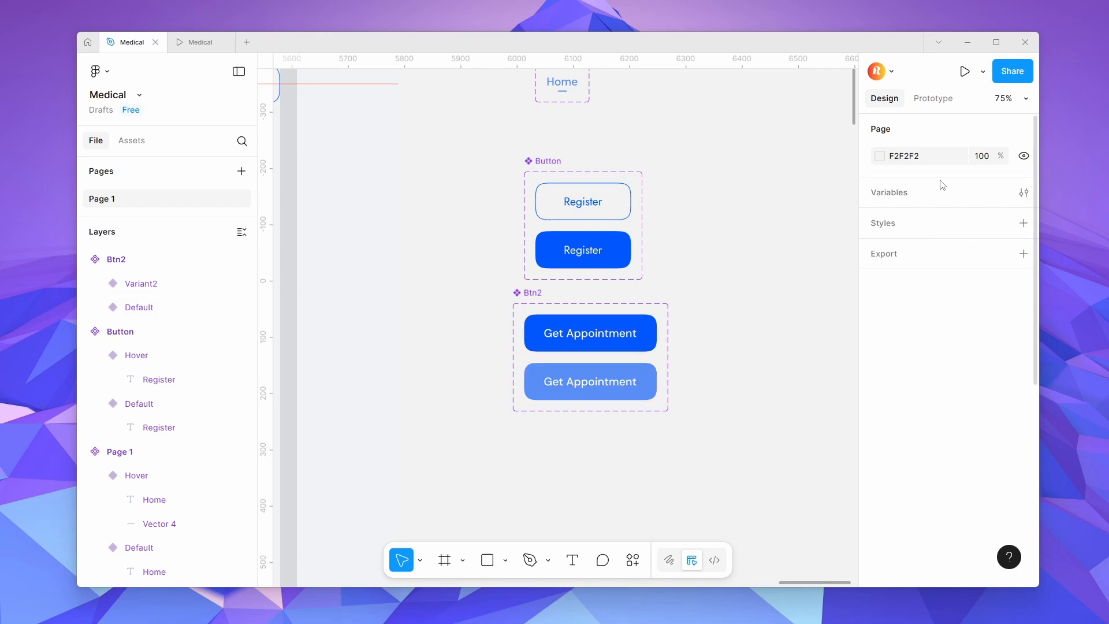
Add a While hovering prototype interaction to Btn2's Default variant that changes it to Variant2 with Smart animate.
left_click(933, 98)
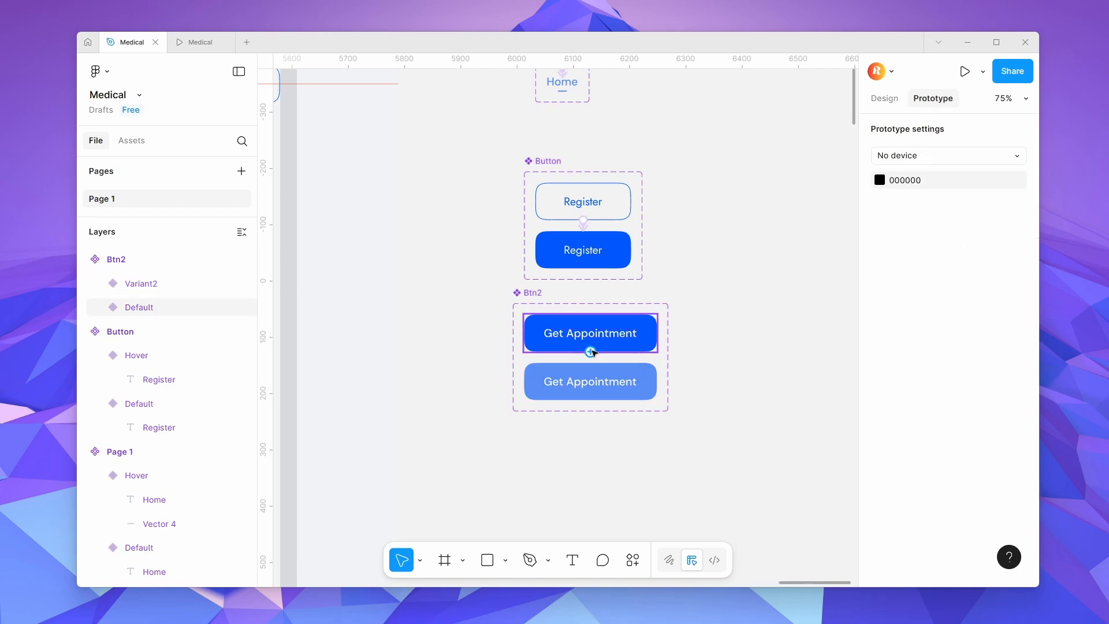
left_click_drag(592, 351, 590, 378)
scroll(626, 439, "up", 3)
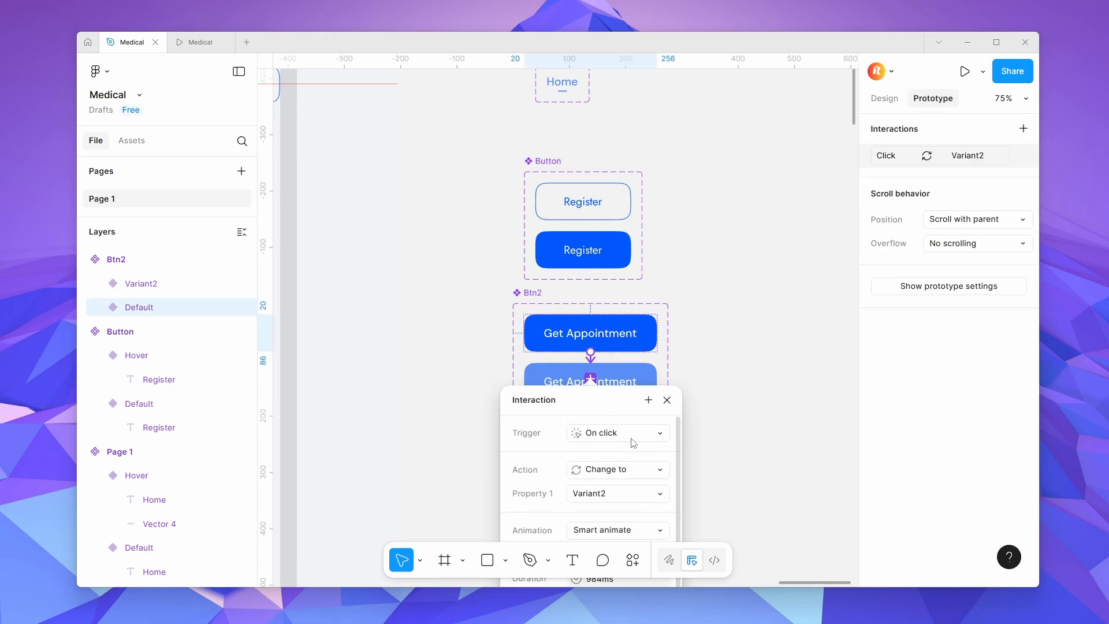
left_click(634, 443)
left_click(624, 466)
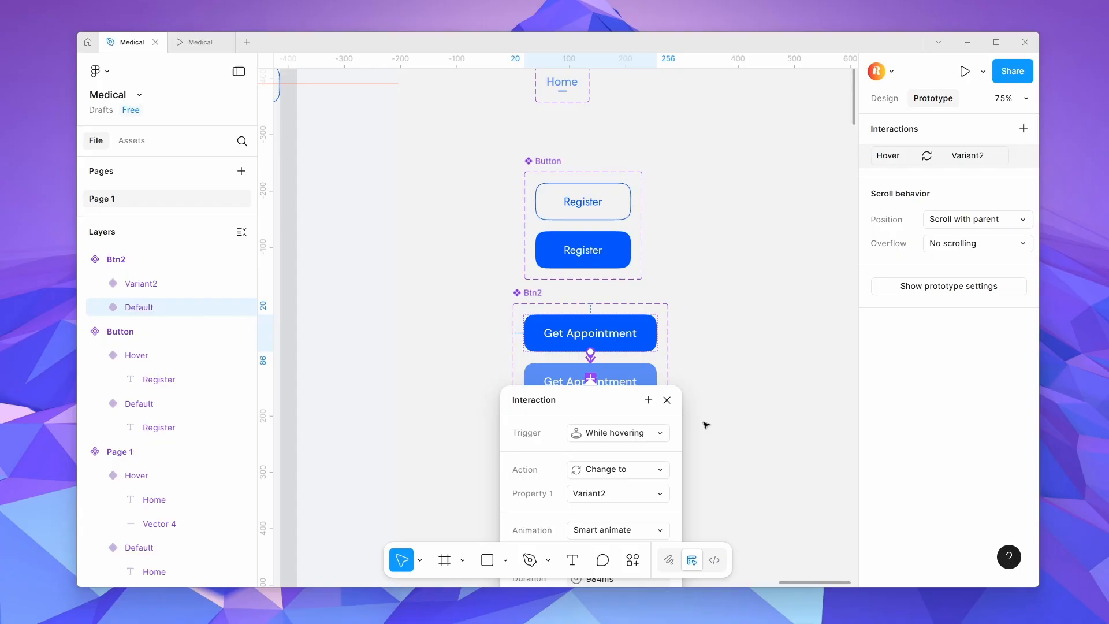
left_click(668, 400)
left_click(729, 398)
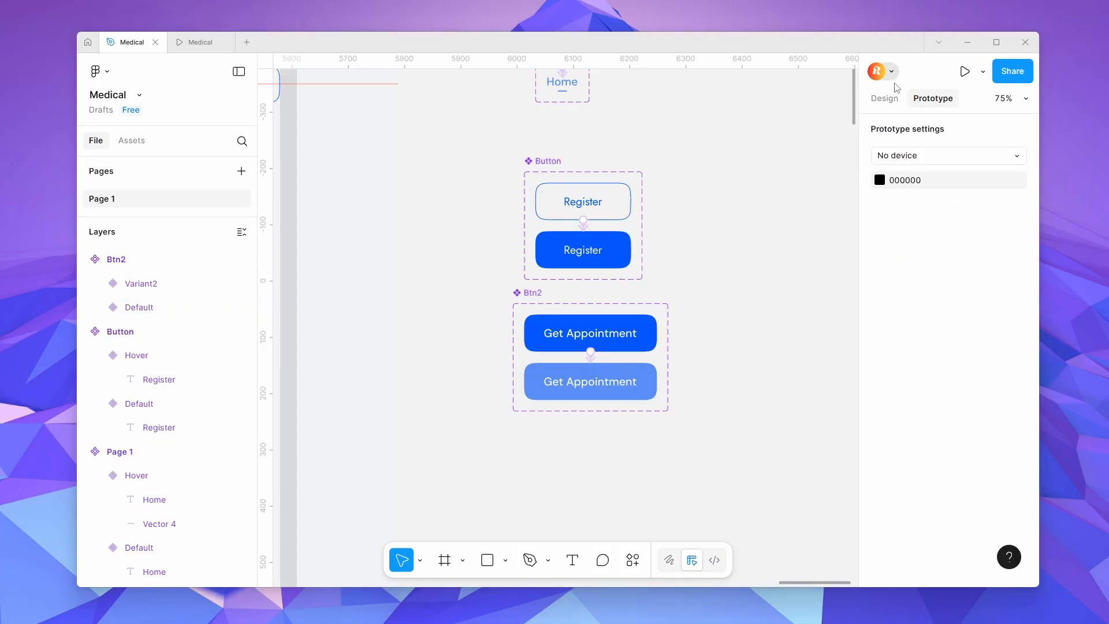
left_click(884, 98)
Place a copy of the default Get Appointment button in the new Home frame, under the paragraph at X 210, Y 649.
scroll(703, 303, "down", 3)
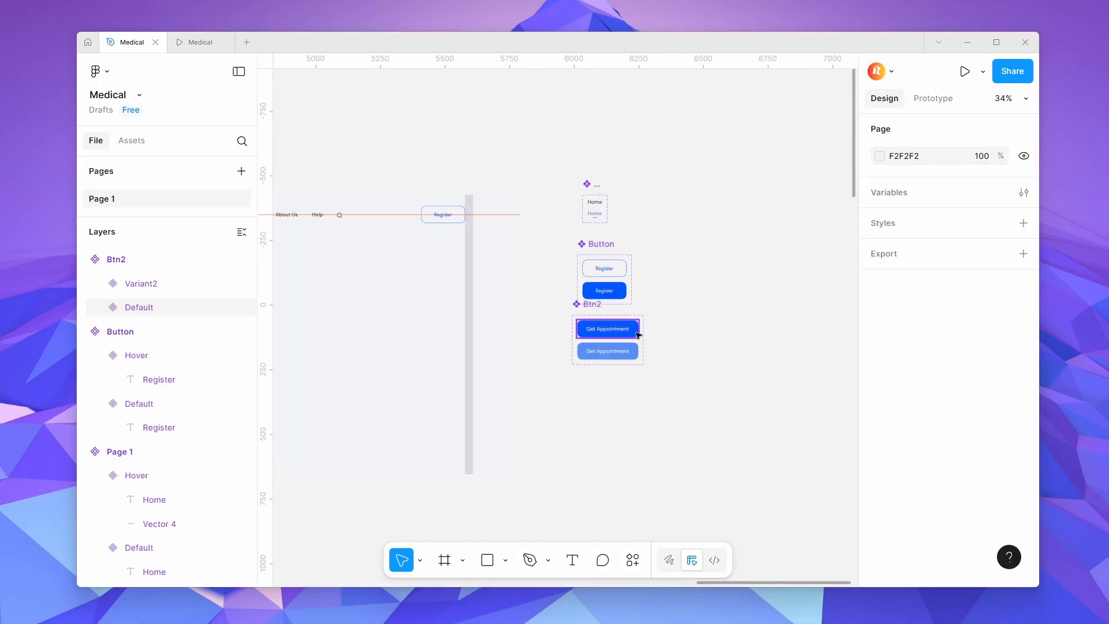
left_click_drag(639, 334, 480, 410)
scroll(562, 347, "down", 3)
scroll(408, 366, "up", 6)
Check the reference Learn More button, then copy Btn2's Default variant beside its set and detach the copy from the component.
scroll(504, 404, "down", 6)
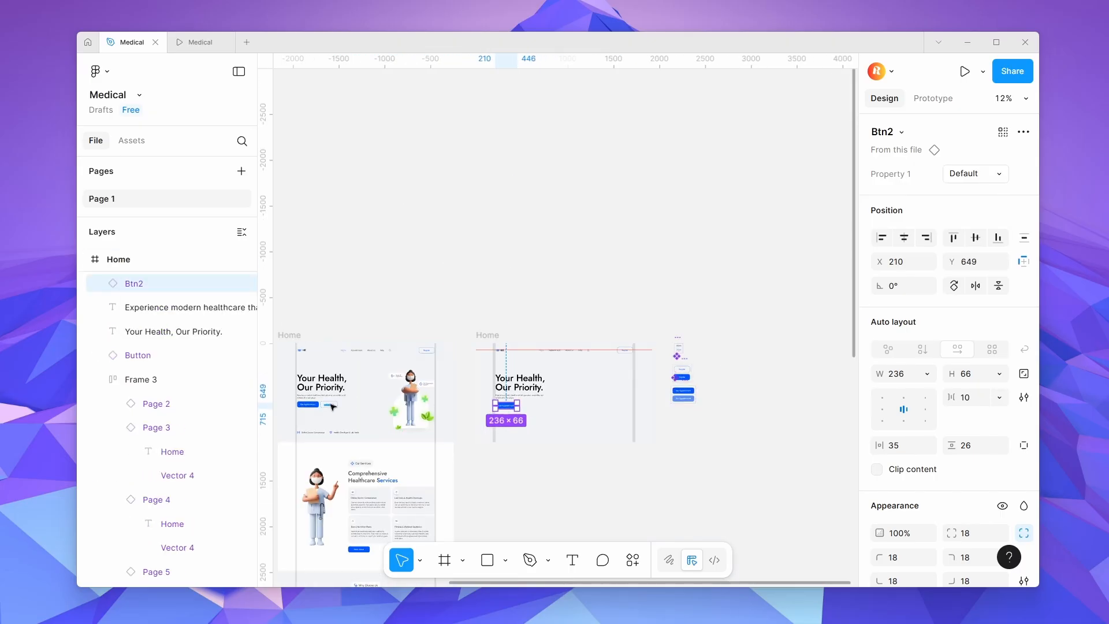
scroll(331, 408, "up", 5)
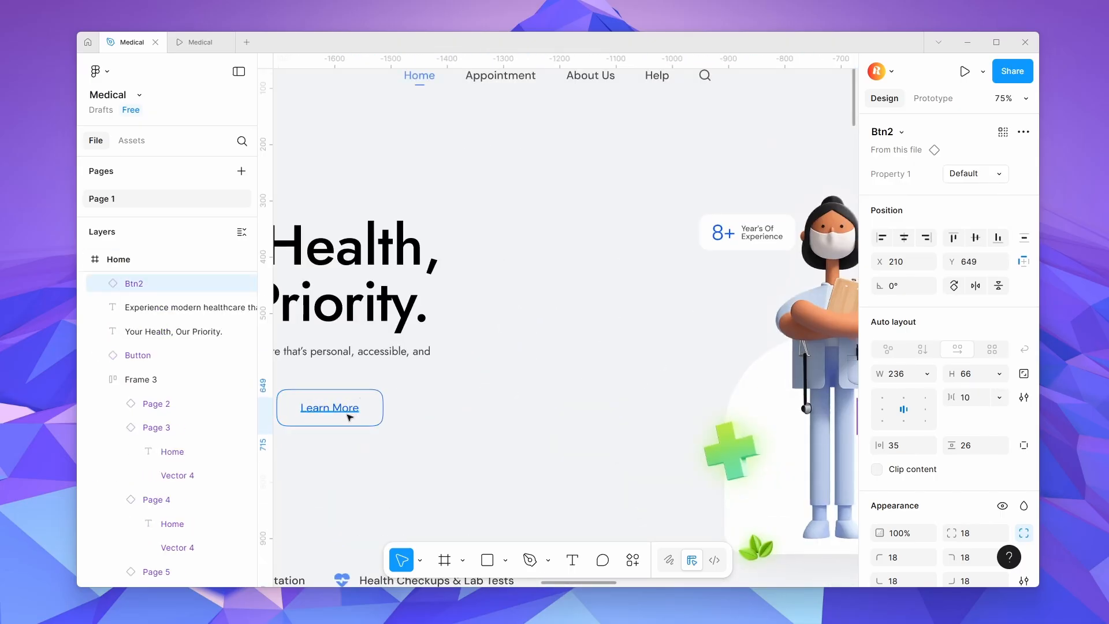
scroll(350, 417, "down", 6)
scroll(606, 398, "up", 4)
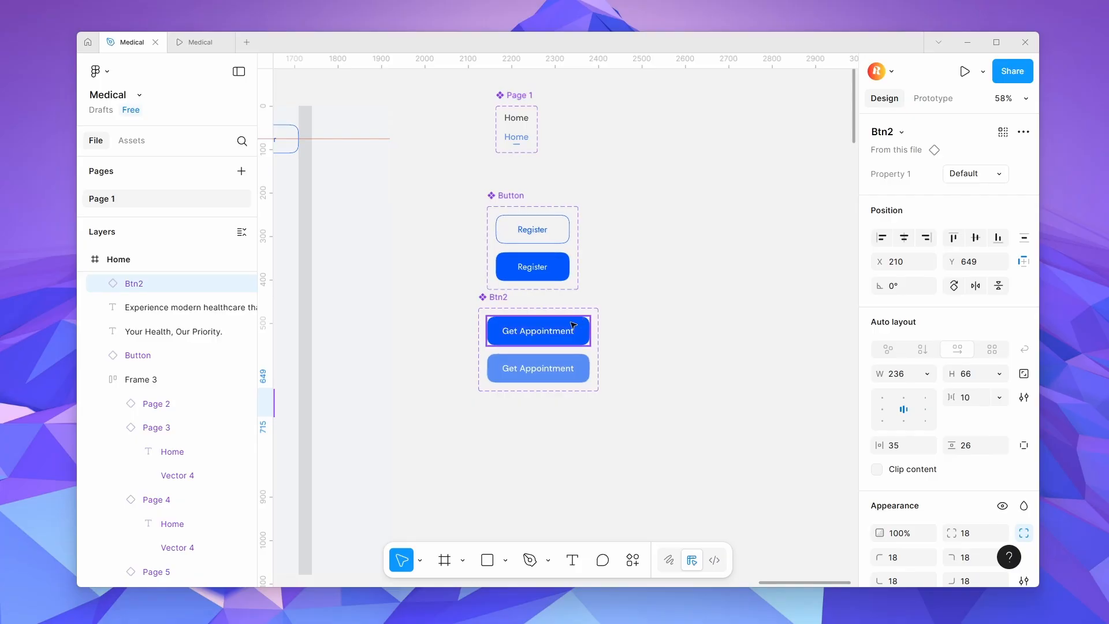
left_click_drag(574, 325, 742, 325)
right_click(683, 331)
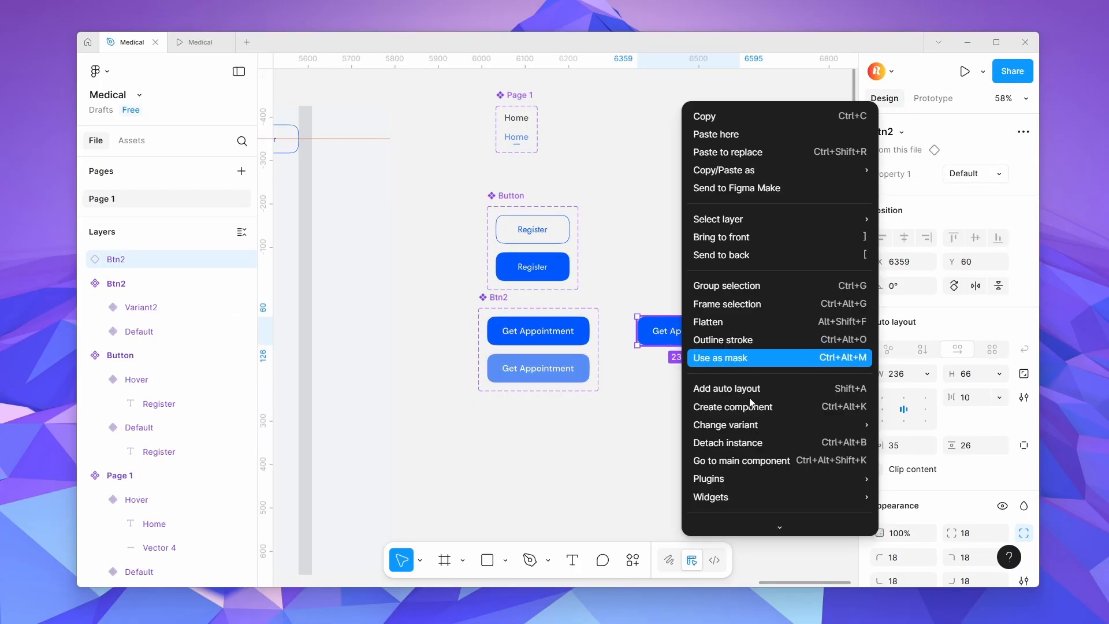
left_click(751, 442)
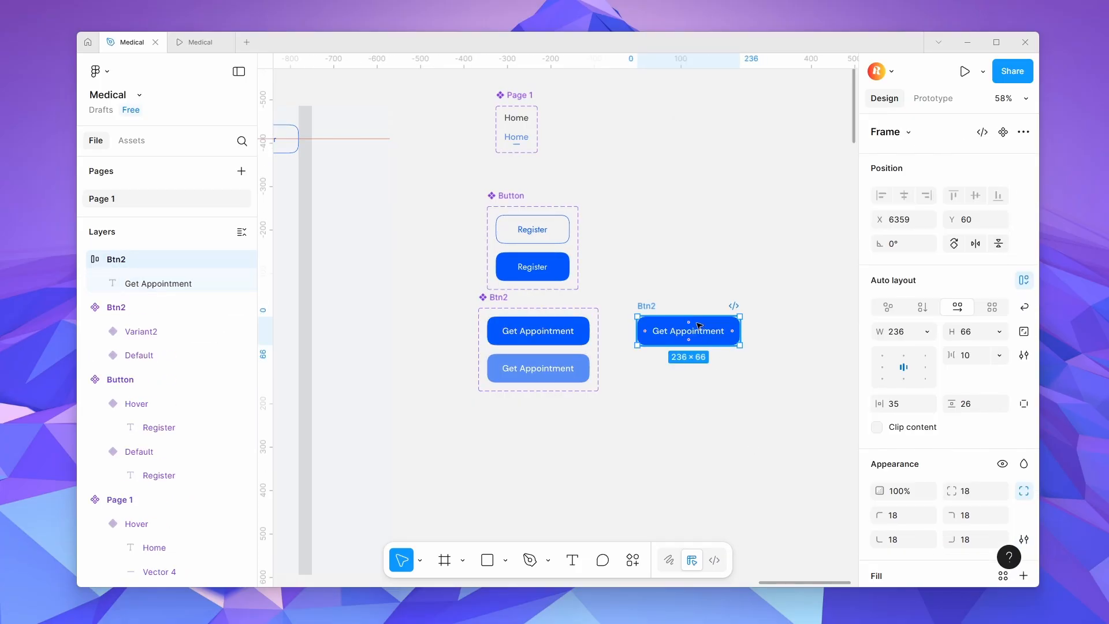
Move the detached button directly below the Btn2 component set and rename it Btn3.
left_click_drag(699, 326, 552, 425)
double_click(496, 405)
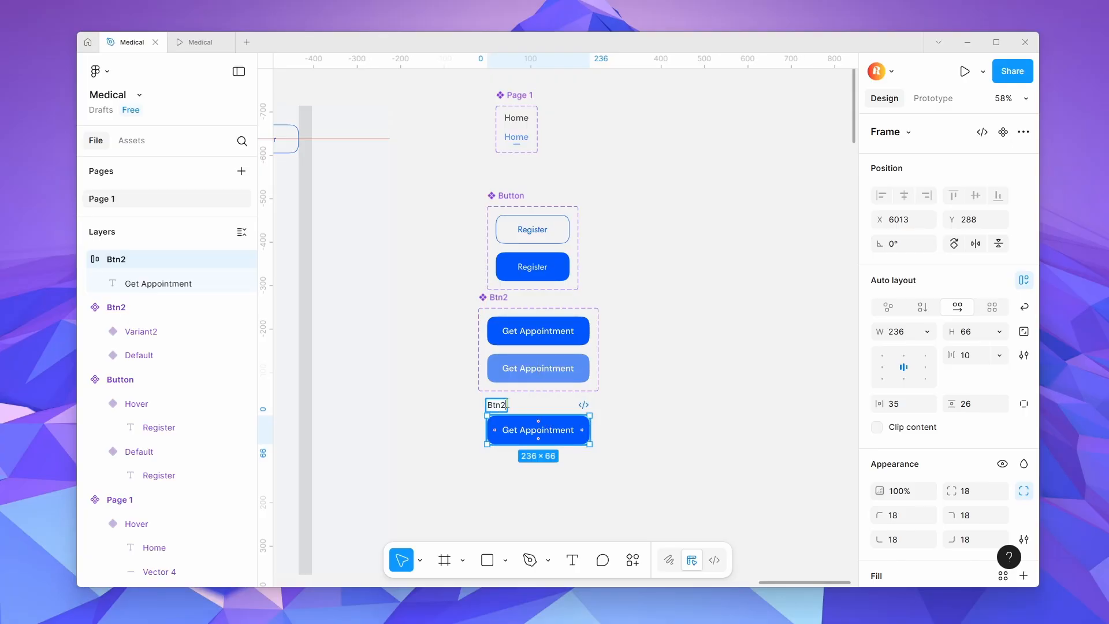
type("Btn3")
key("Return")
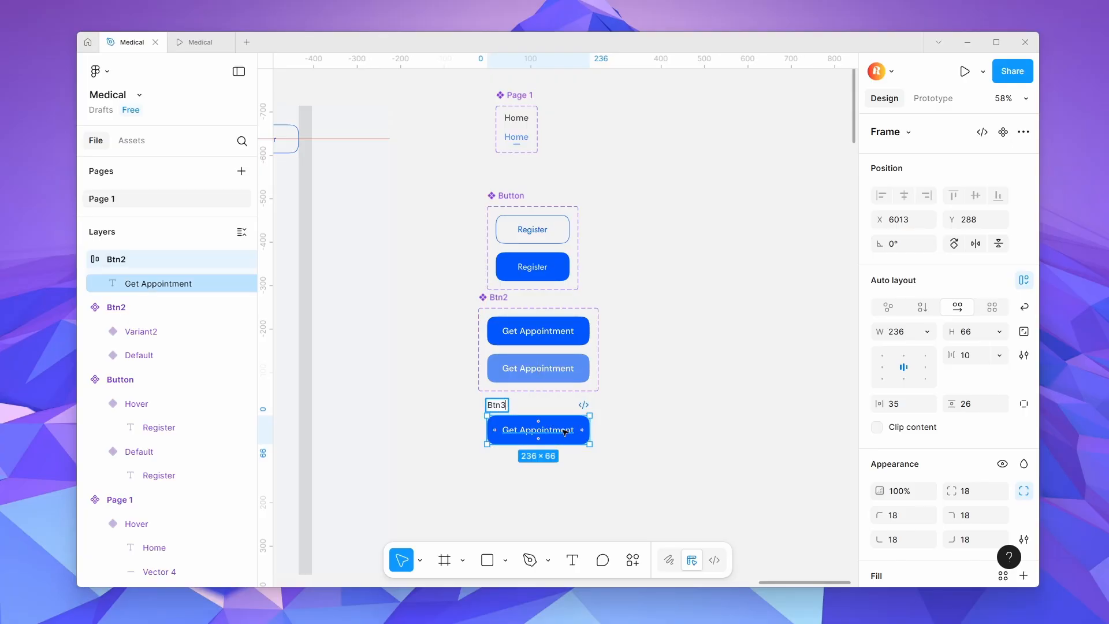
Change the Btn3 button's label to "Learn more".
scroll(560, 432, "up", 5)
double_click(561, 432)
type("L")
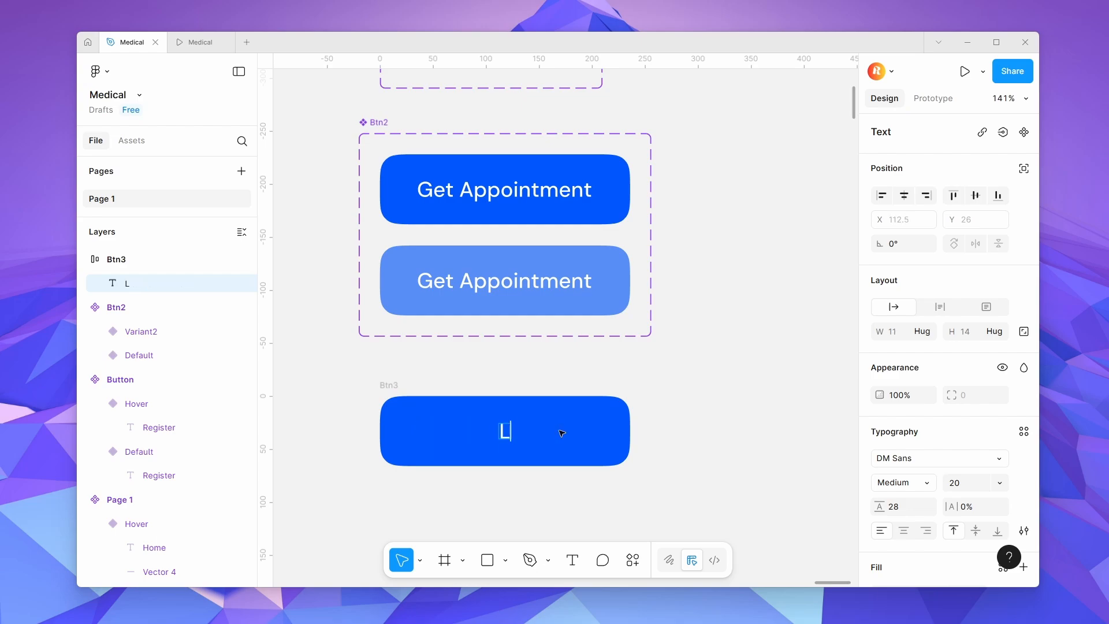
type("earn more")
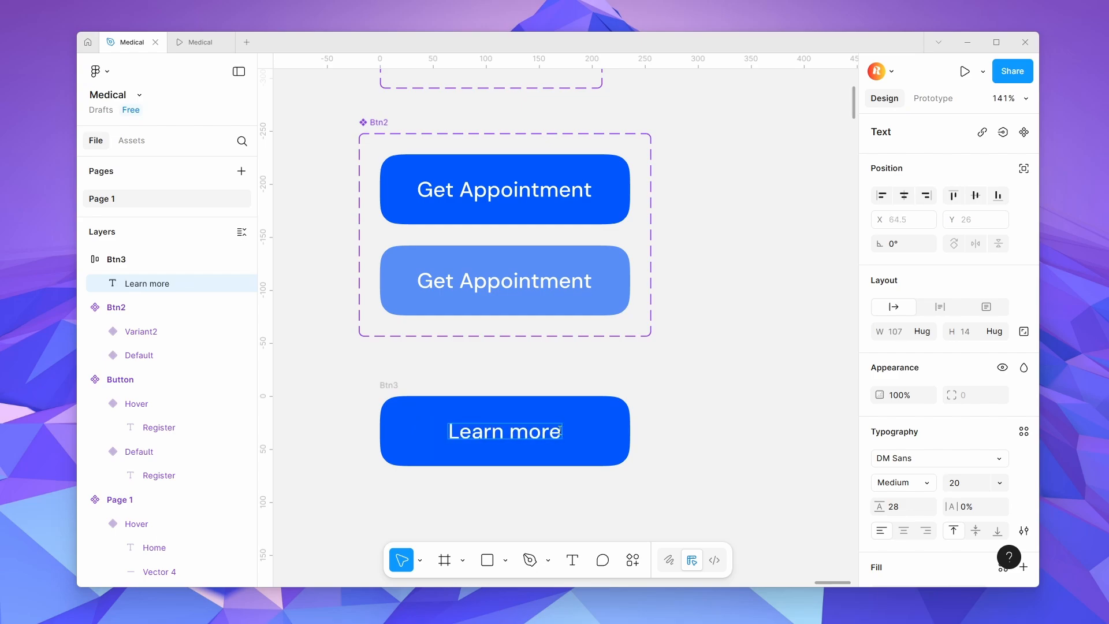
key("Escape")
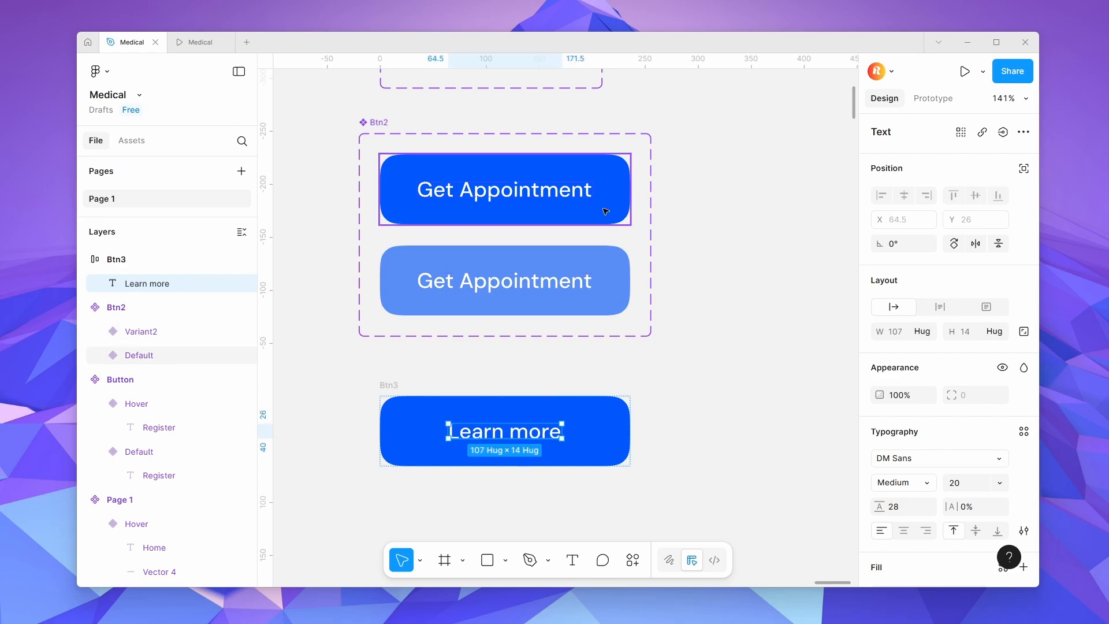
Set the Btn3 frame's width and height to hug its contents.
left_click(600, 423)
left_click(925, 334)
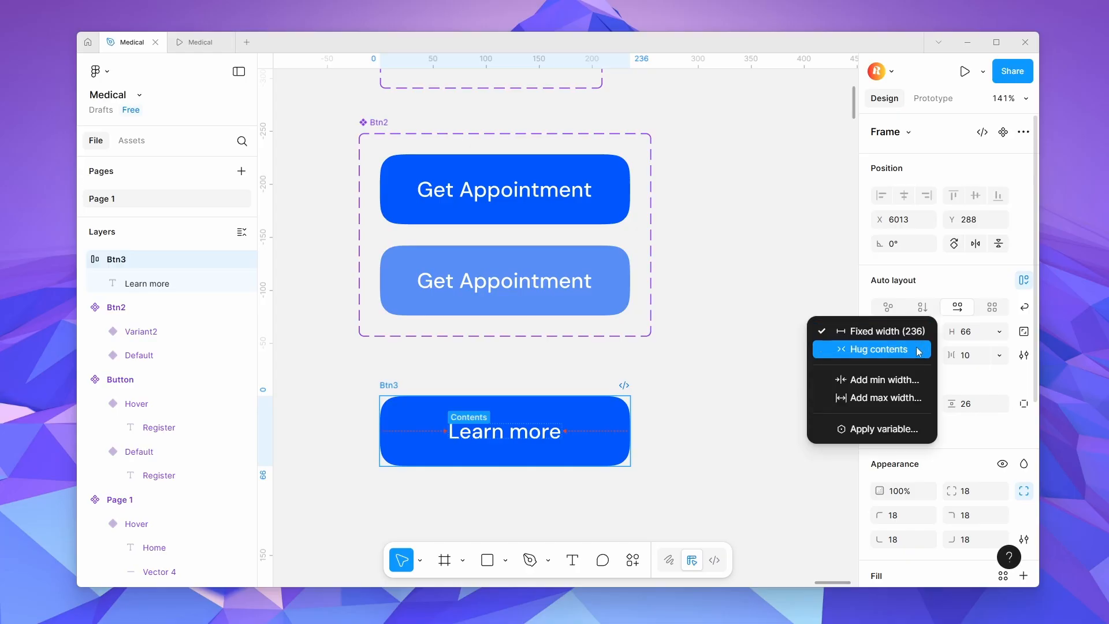
left_click(919, 349)
left_click(999, 331)
left_click(970, 348)
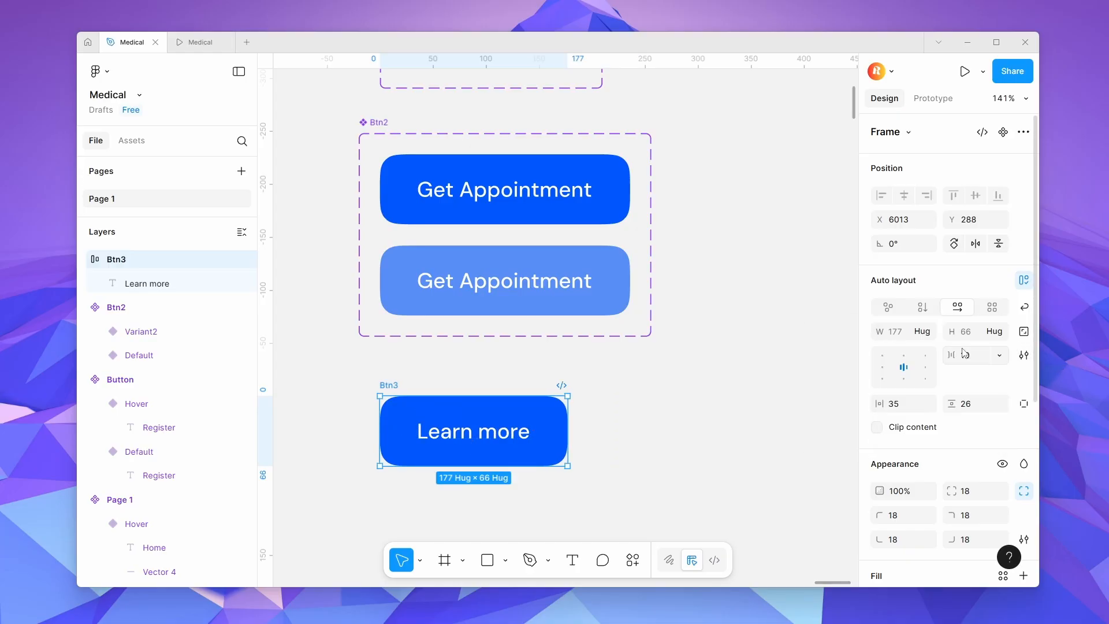
Set the width and height of Btn2's Default variant to hug contents.
left_click(598, 218)
left_click(929, 379)
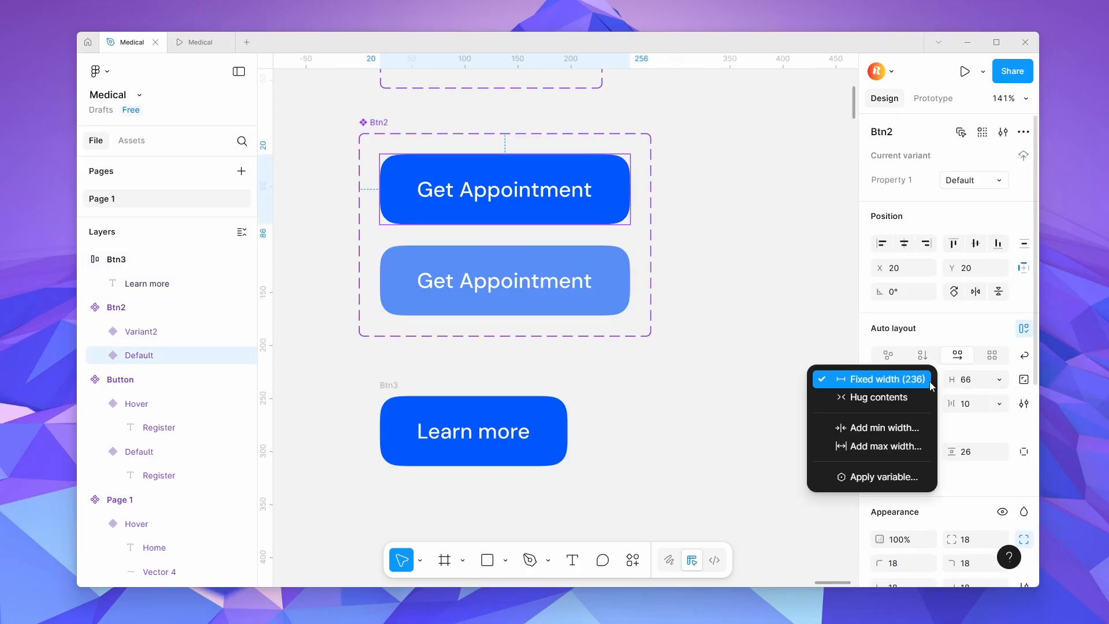
left_click(923, 397)
left_click(999, 379)
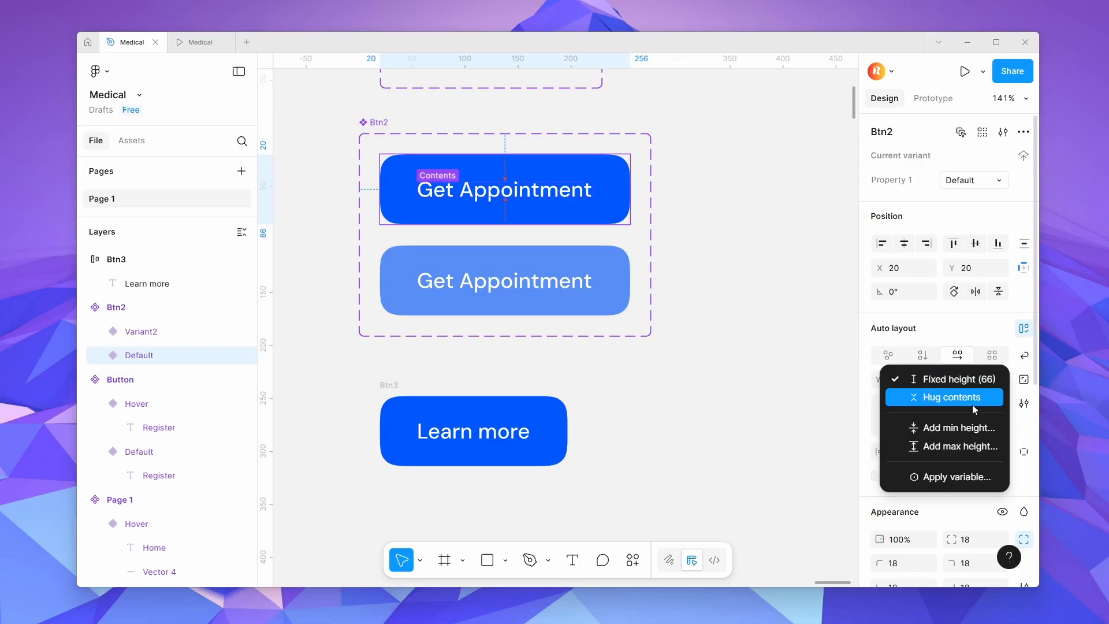
left_click(972, 399)
Set the width and height of Btn2's lighter blue Variant2 to hug contents.
left_click(611, 302)
left_click(925, 382)
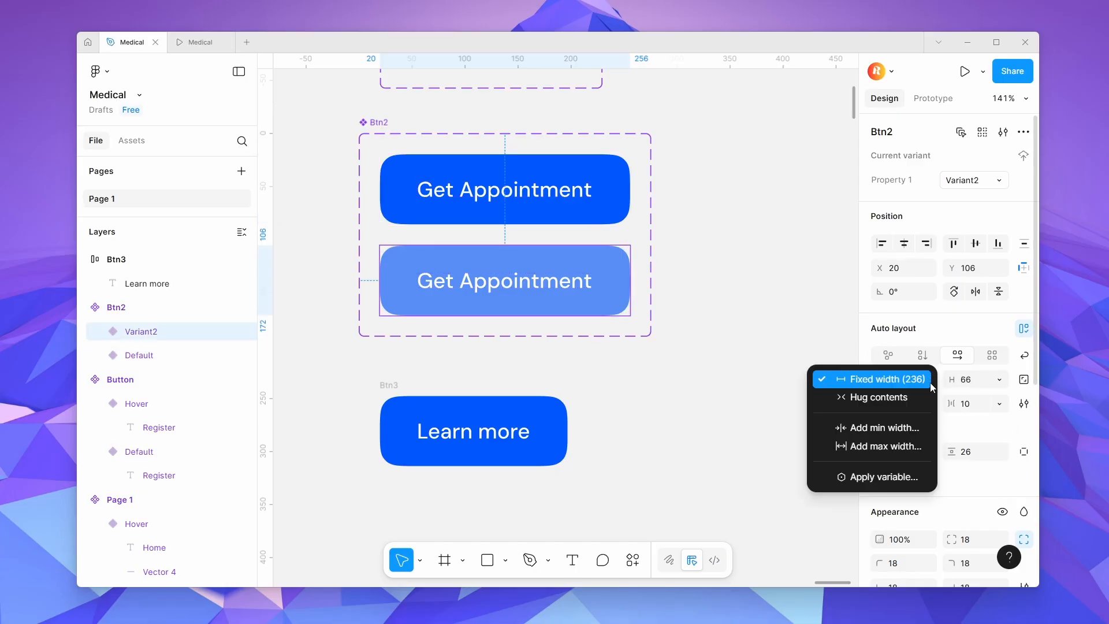
left_click(923, 398)
left_click(999, 380)
left_click(970, 407)
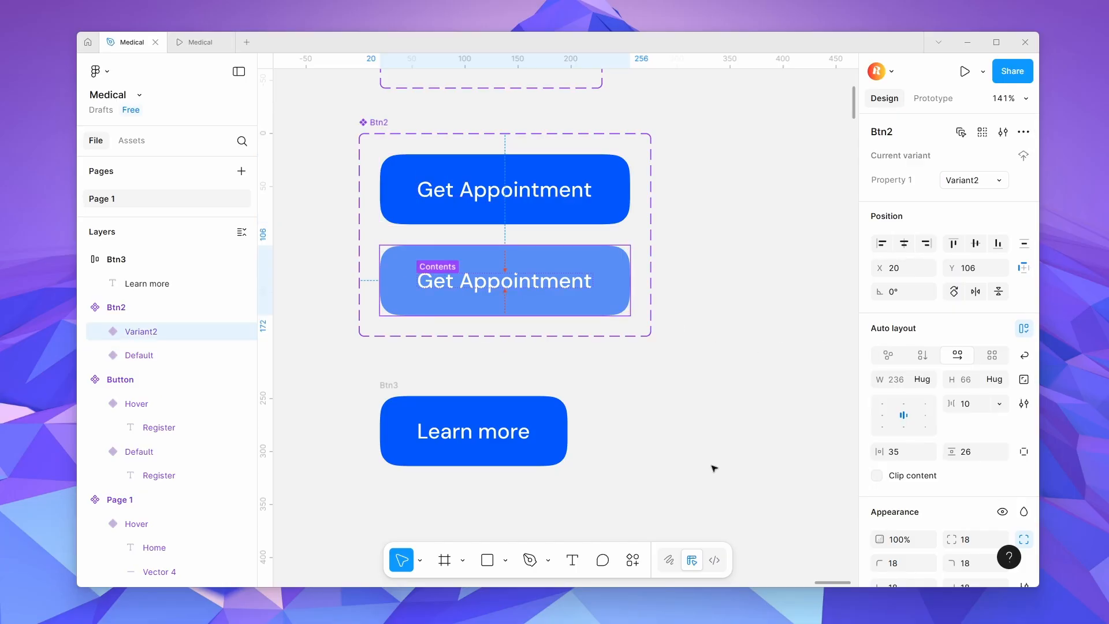
Remove the Btn3 frame's blue fill and add a 1 px inside stroke in 0057FF.
left_click(473, 478)
left_click(470, 451)
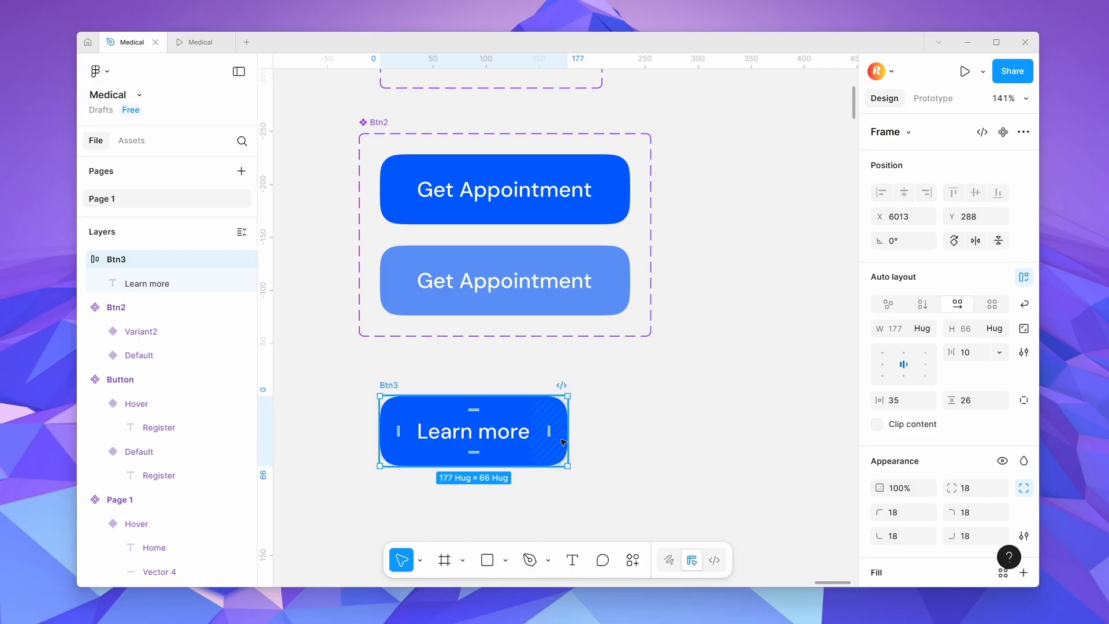
scroll(554, 445, "down", 3)
scroll(497, 442, "up", 3)
scroll(849, 454, "down", 3)
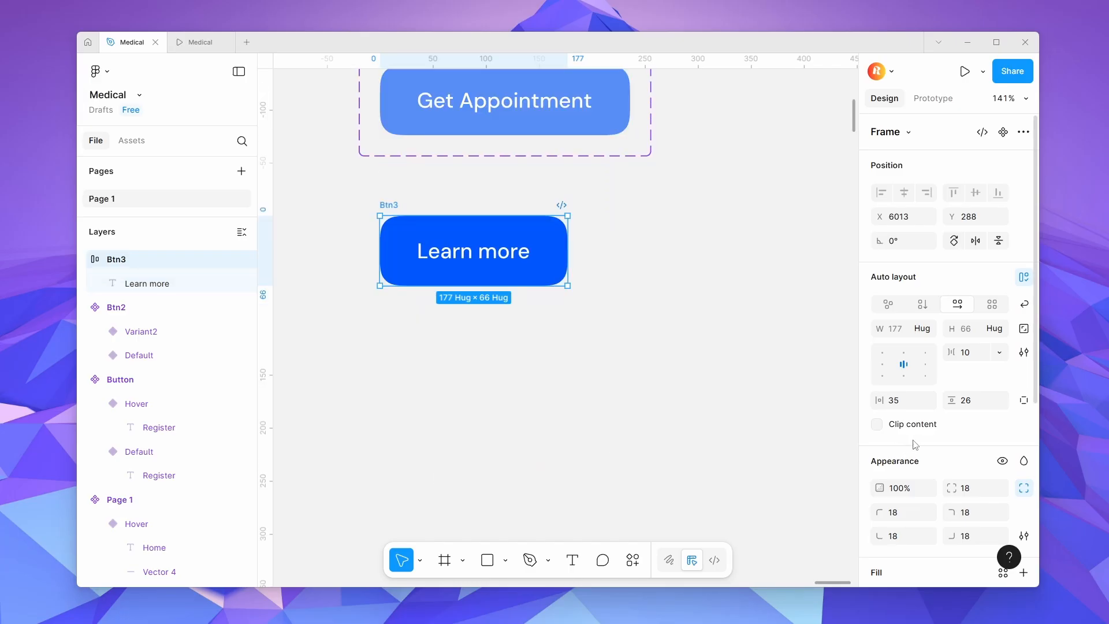
scroll(607, 388, "up", 2)
scroll(903, 416, "down", 4)
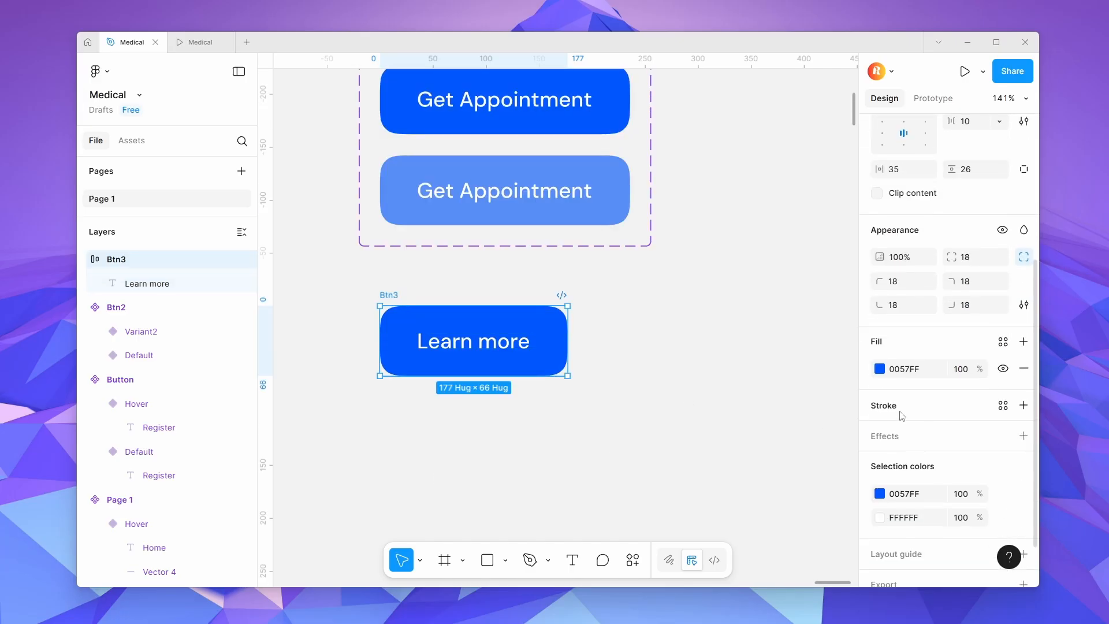
left_click(1024, 369)
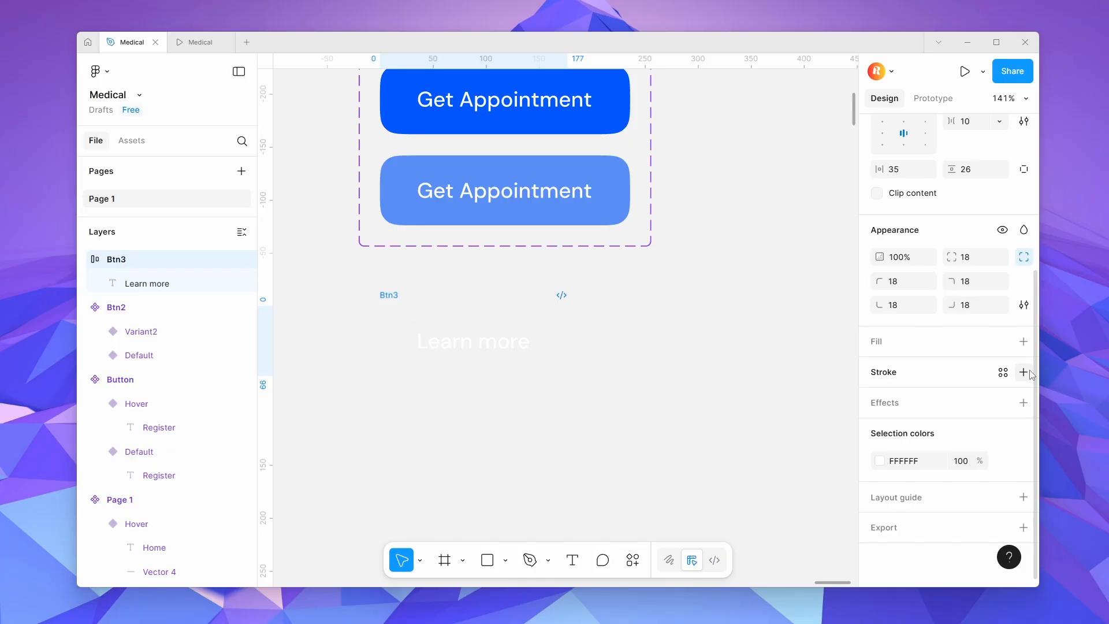
left_click(1024, 372)
left_click(716, 521)
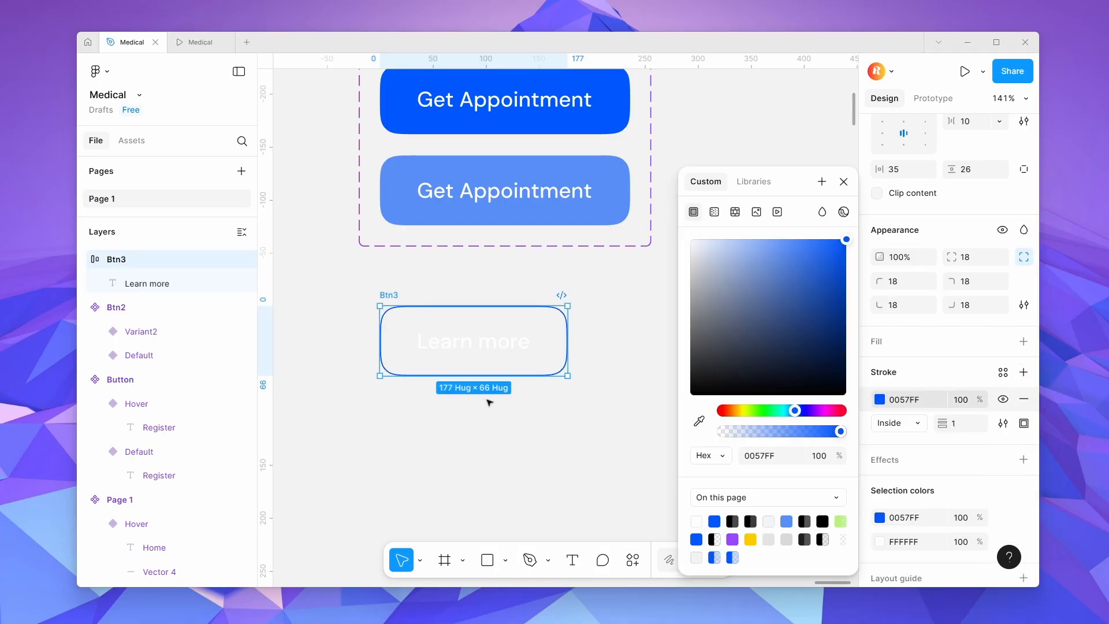
Set the "Learn more" label's fill in Btn3 to 0057FF.
left_click(522, 346)
left_click(879, 434)
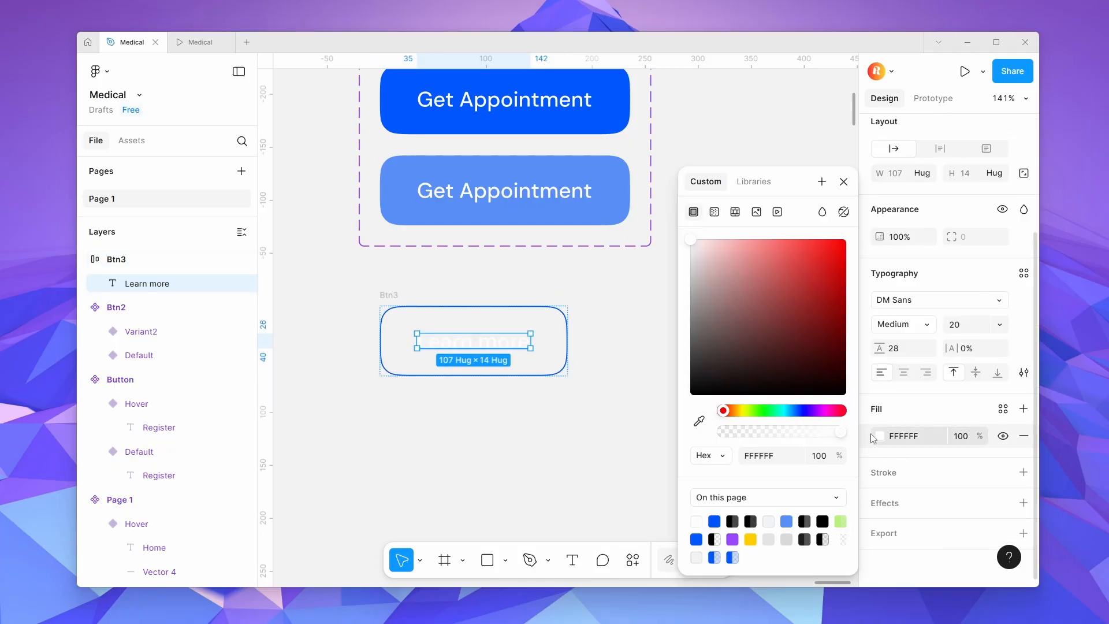
left_click(714, 521)
left_click(546, 456)
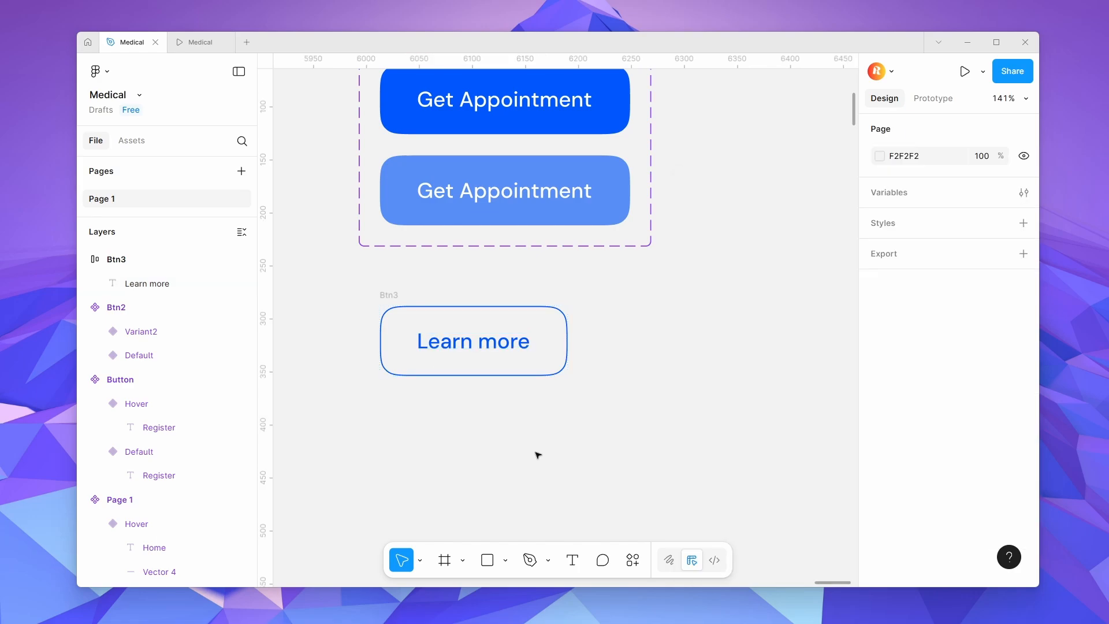
Turn the Btn3 frame into a component and add a second variant with Property 1 set to Hover.
left_click(399, 295)
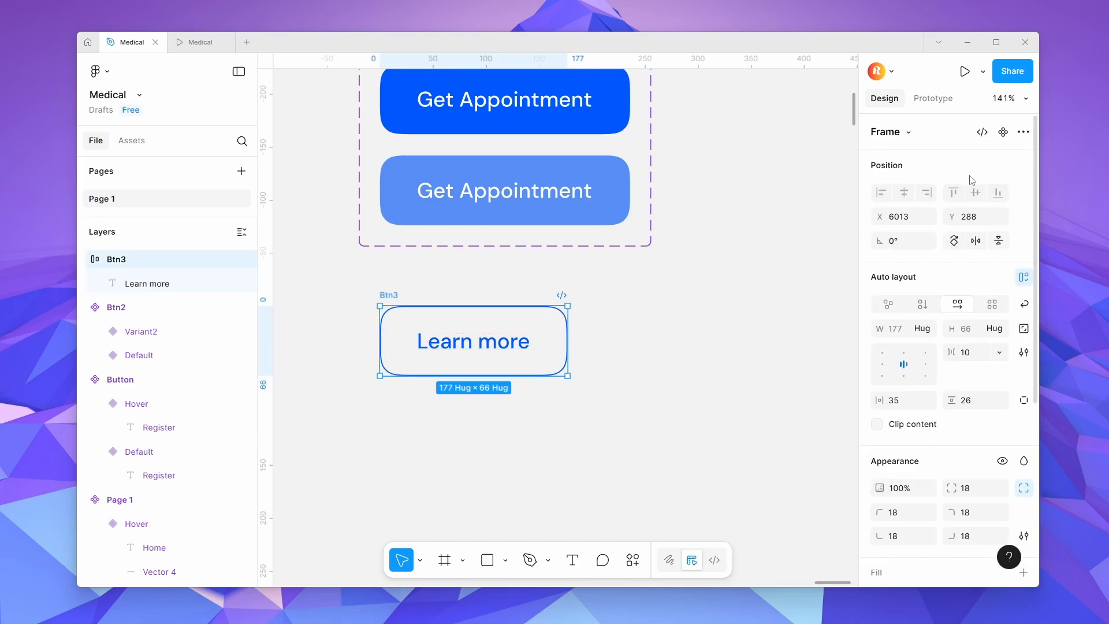
left_click(1004, 133)
left_click(982, 132)
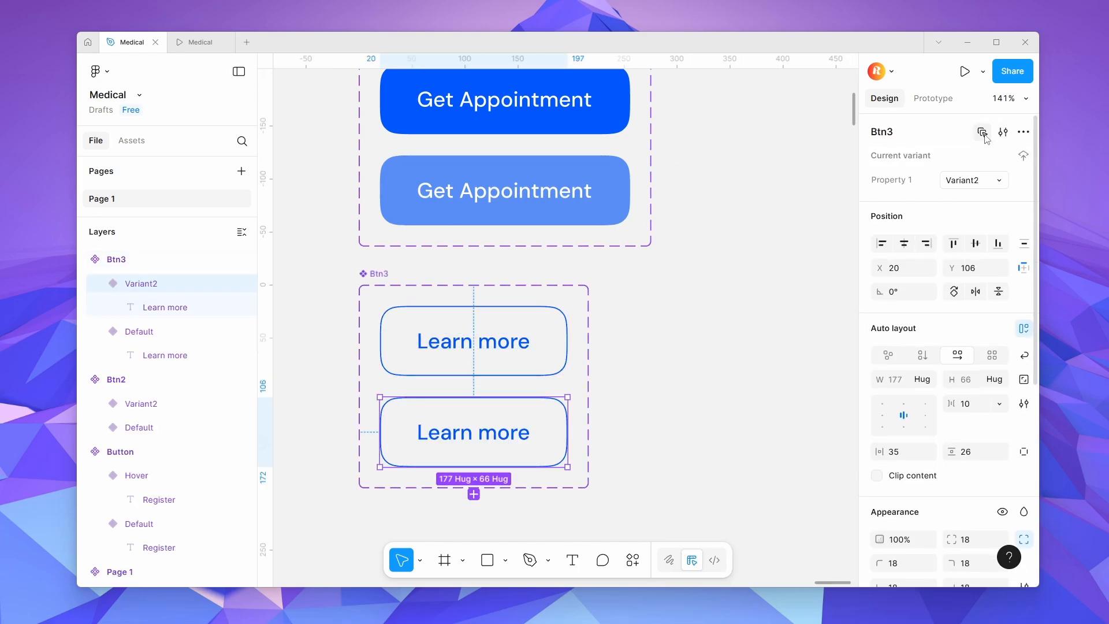
left_click(981, 181)
type("Hover")
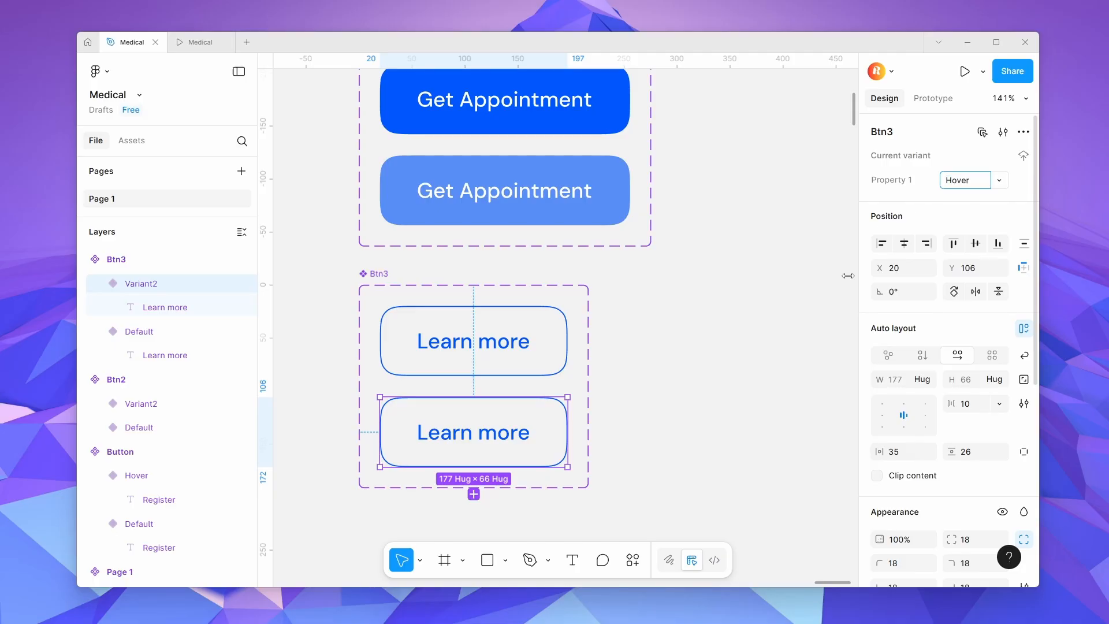
left_click(848, 276)
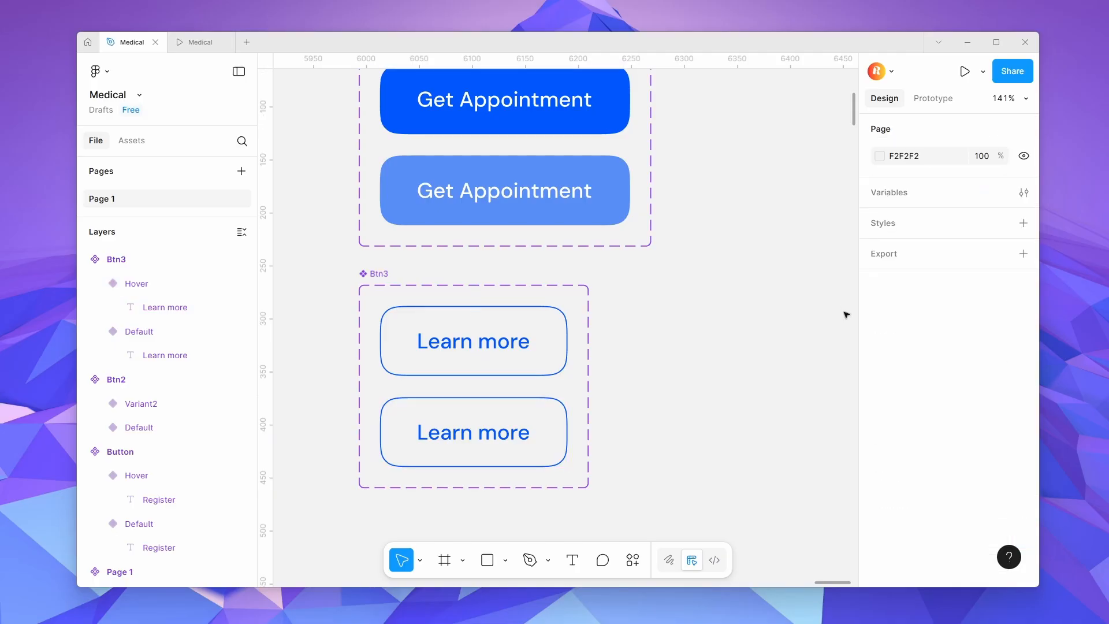
Replace the stroke of Btn3's Hover variant with a solid 0057FF fill.
left_click(459, 421)
scroll(931, 449, "down", 5)
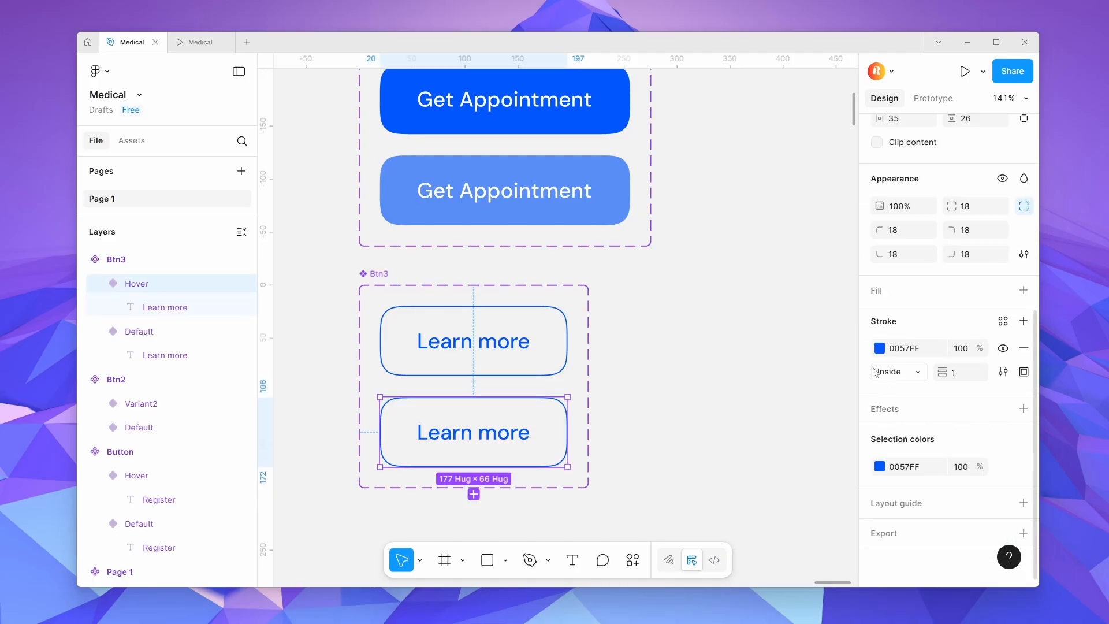
left_click(1023, 348)
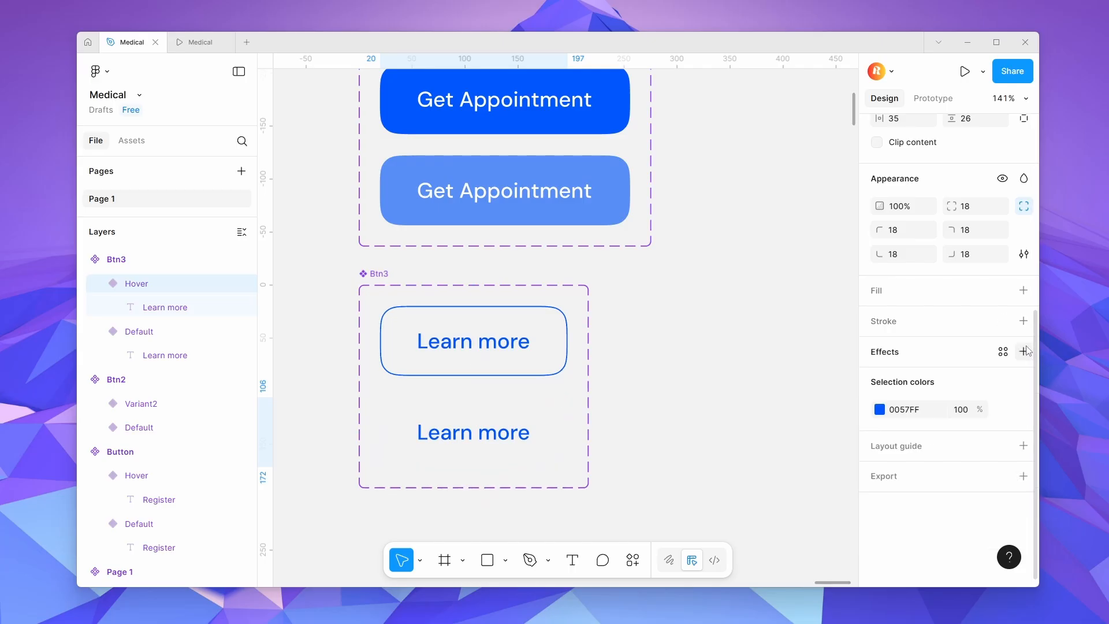
left_click(1024, 290)
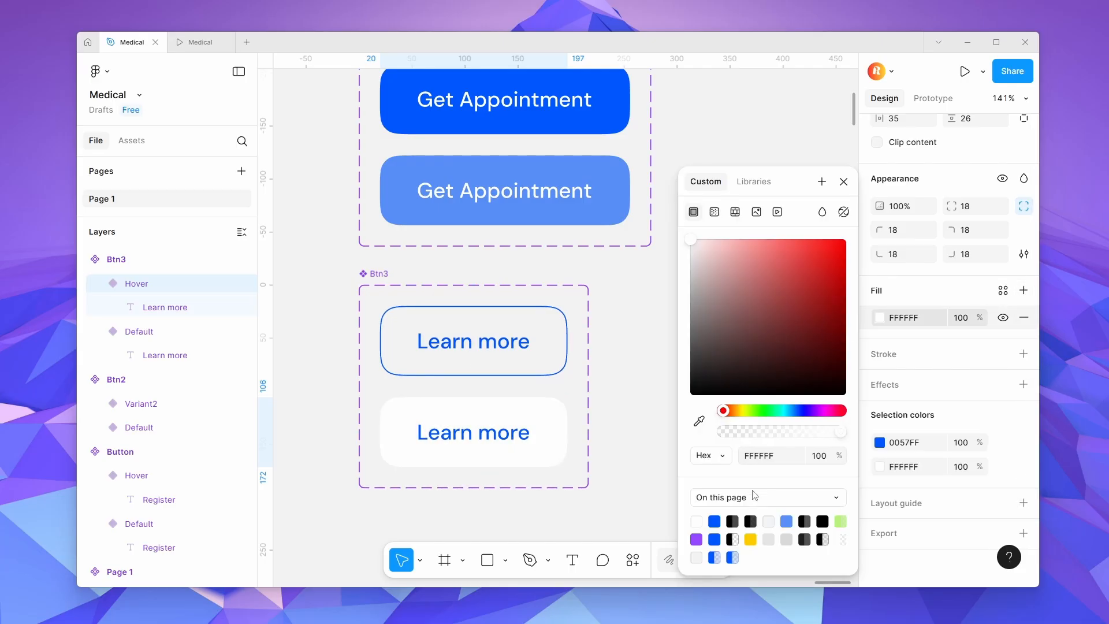
left_click(714, 521)
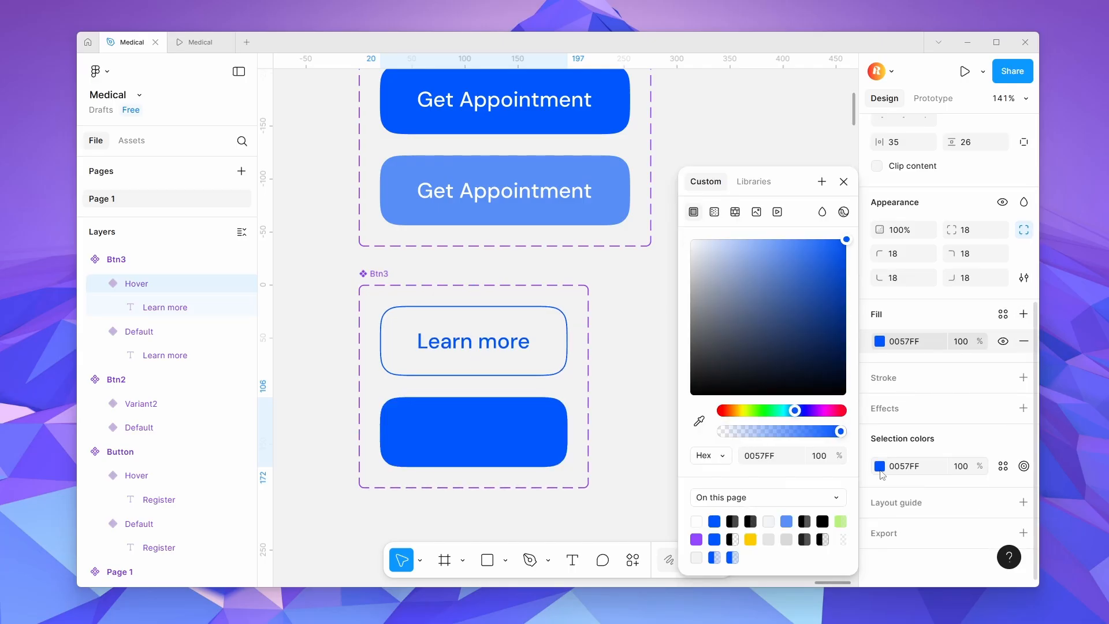
Set the "Learn more" text in Btn3's Hover variant to white.
double_click(483, 433)
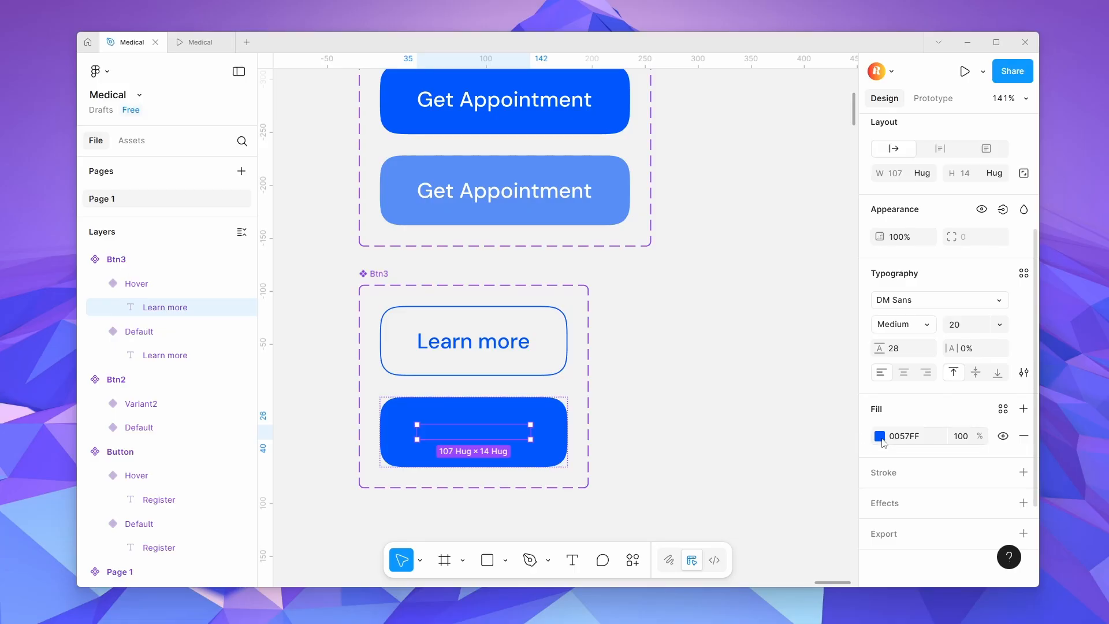
left_click(880, 435)
left_click_drag(787, 338, 616, 188)
left_click(629, 266)
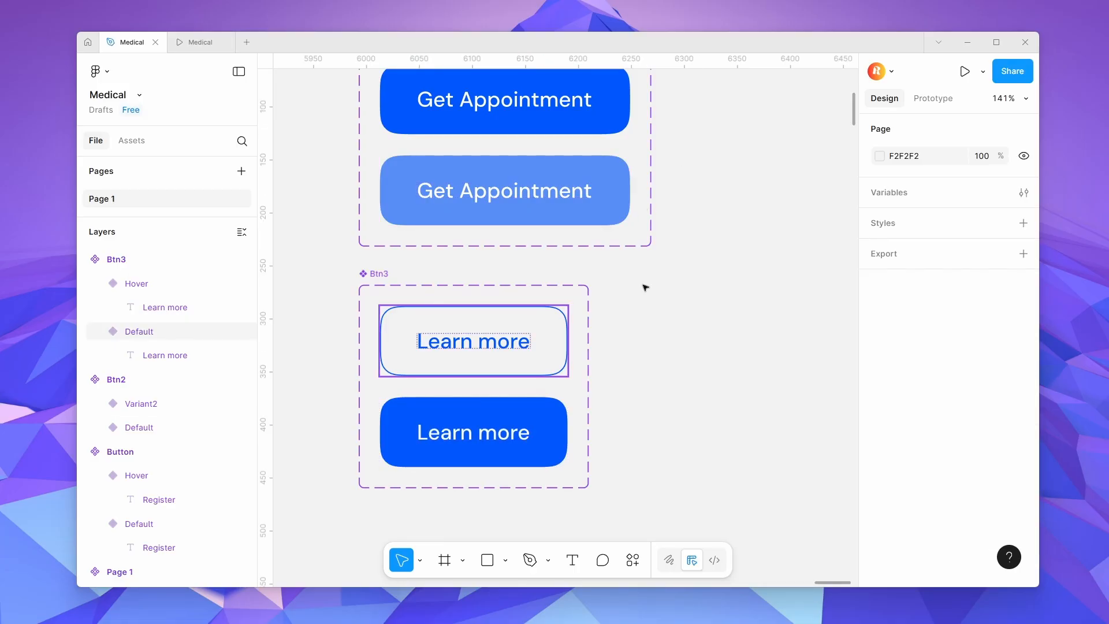
Add a While hovering prototype interaction to Btn3's Default variant that changes it to the Hover variant.
left_click(933, 100)
left_click(465, 360)
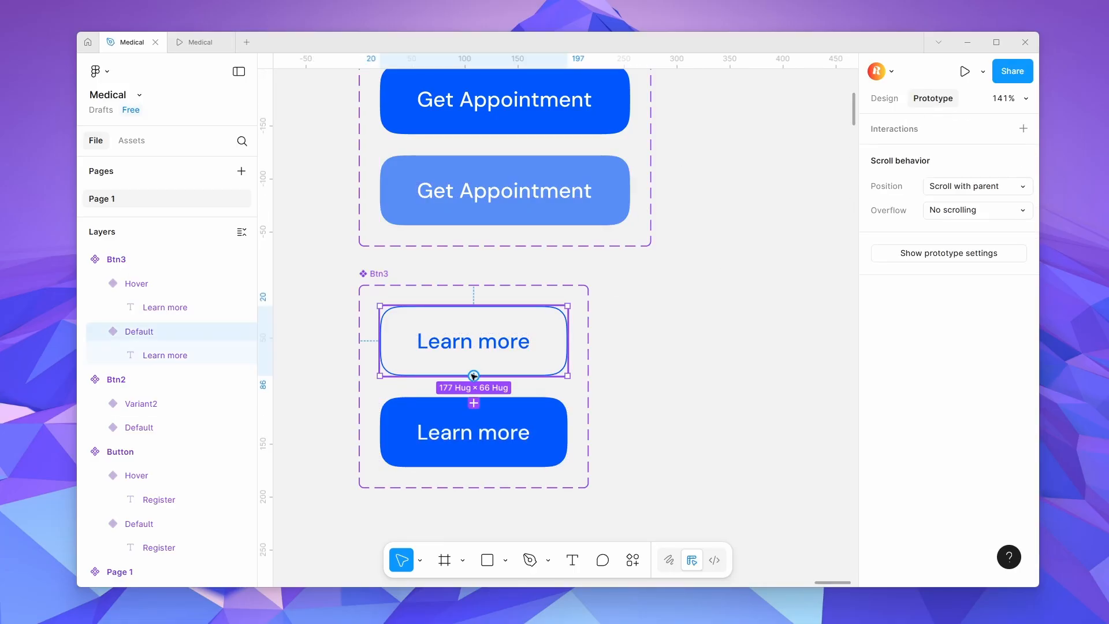
left_click_drag(474, 376, 474, 427)
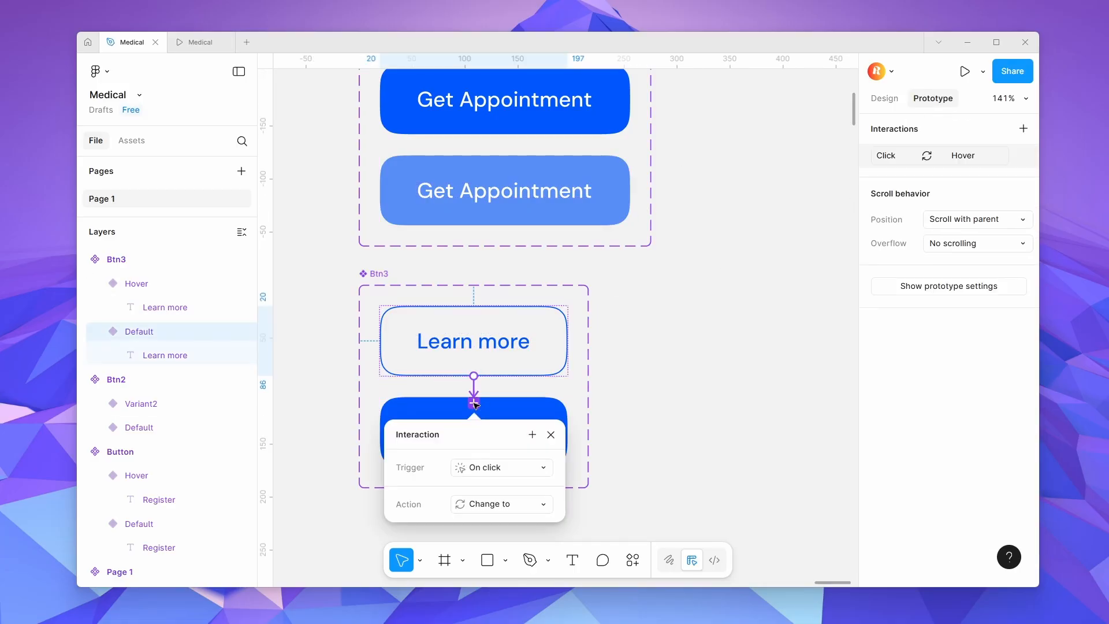
left_click(508, 476)
left_click(505, 502)
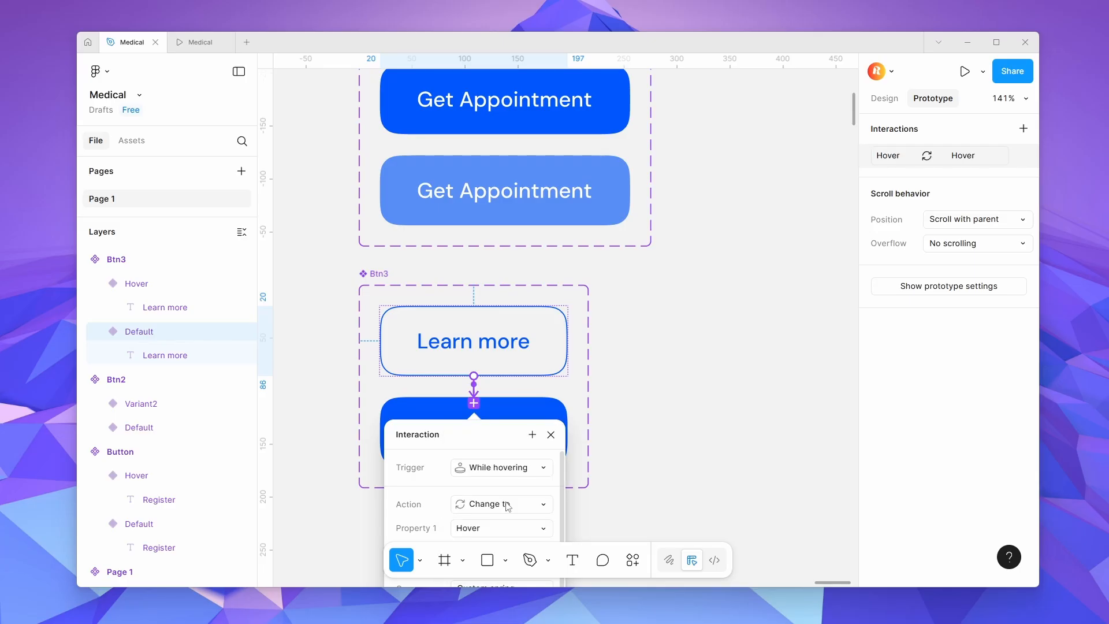
left_click(558, 415)
left_click(645, 404)
left_click(884, 99)
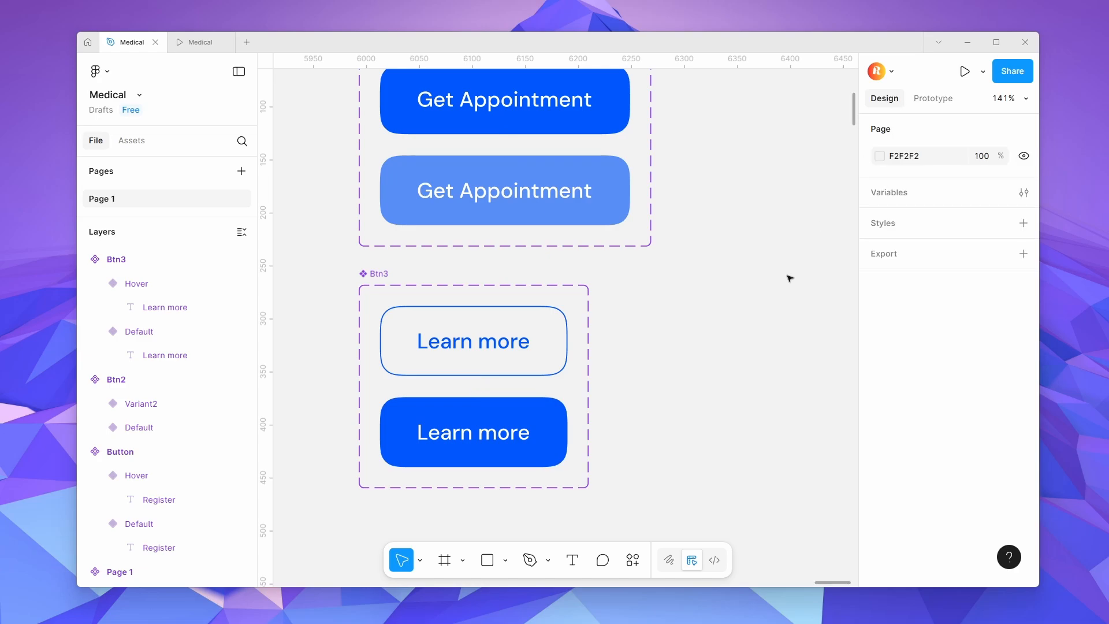
Place Btn2 and Btn3 instances side by side, 16 px apart, below the hero paragraph in the new Home frame.
scroll(790, 279, "down", 3)
left_click(658, 315)
left_click_drag(658, 315, 460, 300)
scroll(554, 311, "down", 4)
left_click(427, 297, "shift")
scroll(434, 289, "up", 4)
Wrap the Get Appointment and Learn more button instances in one horizontal auto layout frame.
key("shift+a")
key("ctrl+z")
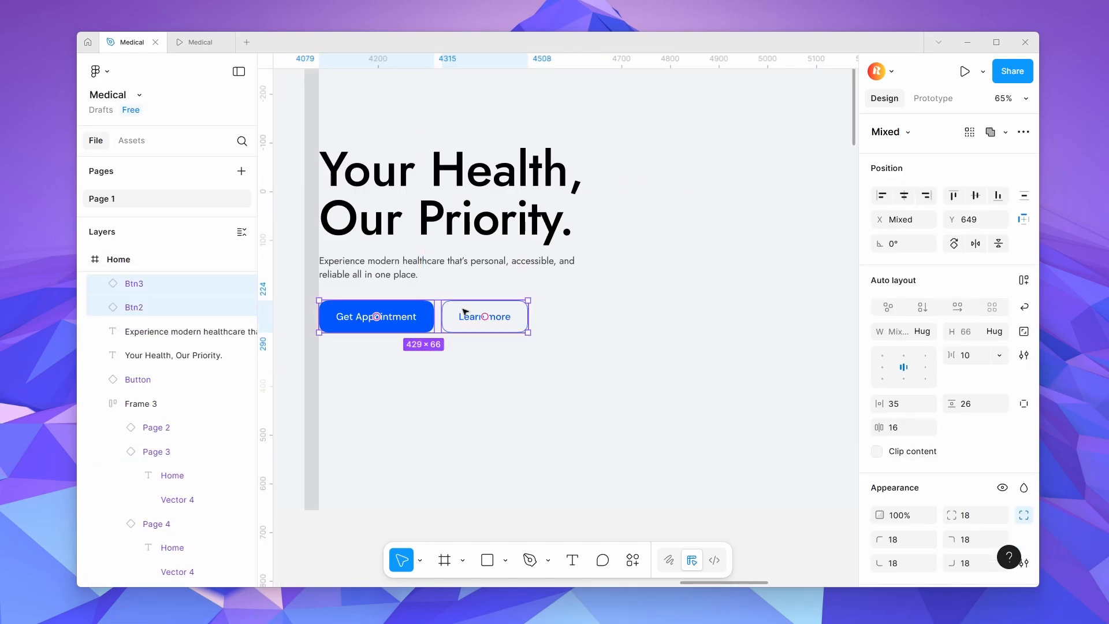
key("ctrl+shift+z")
key("ctrl+shift+z")
Try to vertically centre the separately selected heading, paragraph and button row in the Home frame.
scroll(565, 328, "down", 4)
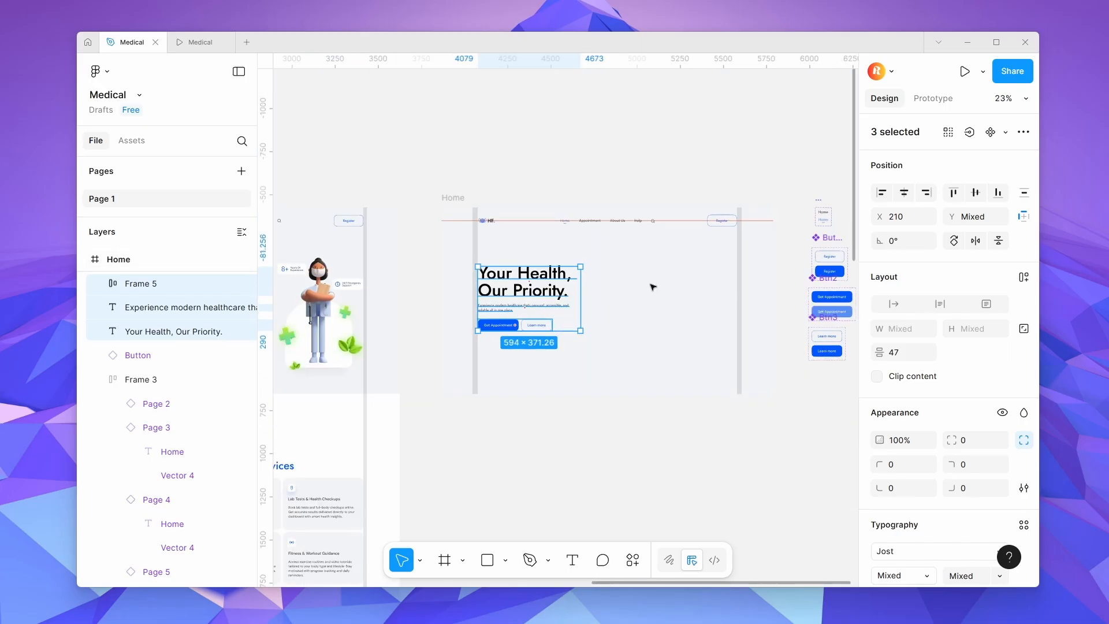
left_click(975, 193)
key("ctrl+z")
Group the hero heading, paragraph and button row in a vertical auto layout and centre it vertically in the Home frame.
left_click(538, 308)
scroll(536, 326, "up", 3)
left_click(538, 324)
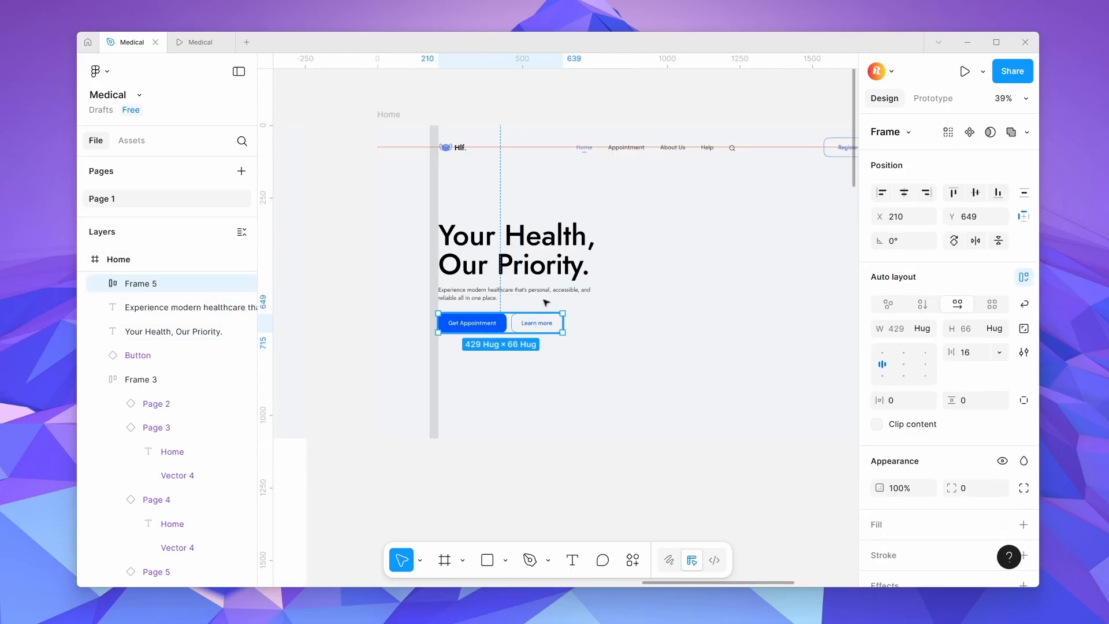
left_click(543, 293, "shift")
left_click(540, 269, "shift")
key("shift+a")
left_click(975, 192)
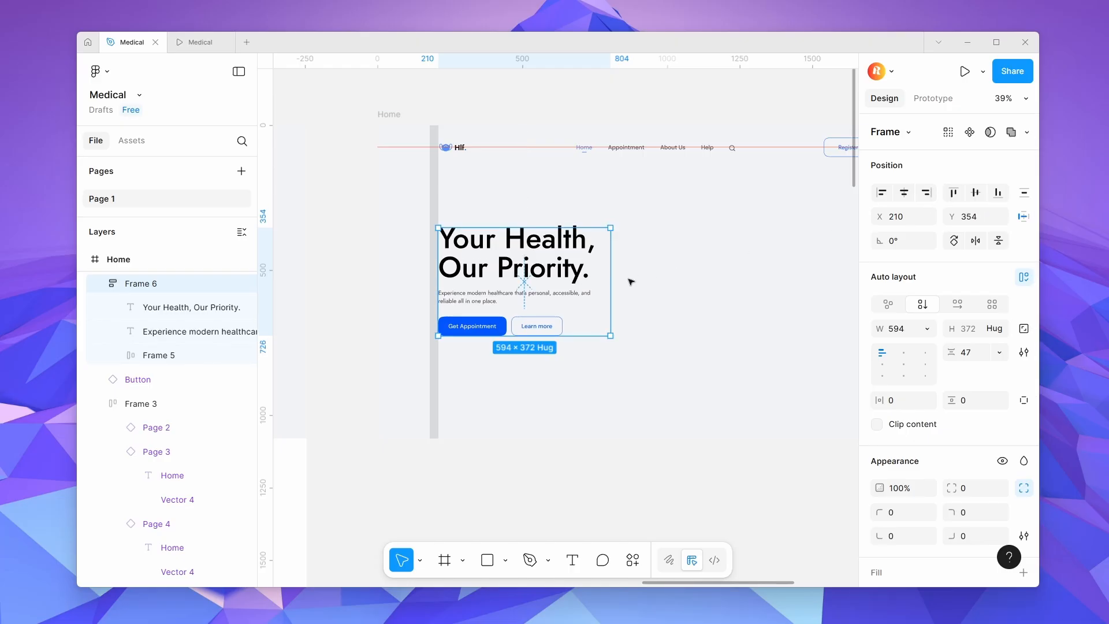
Copy the standing doctor image from the original Home frame's hero section into the new Home frame.
scroll(631, 283, "down", 2)
left_click(606, 435)
scroll(365, 306, "up", 2)
scroll(364, 307, "down", 1)
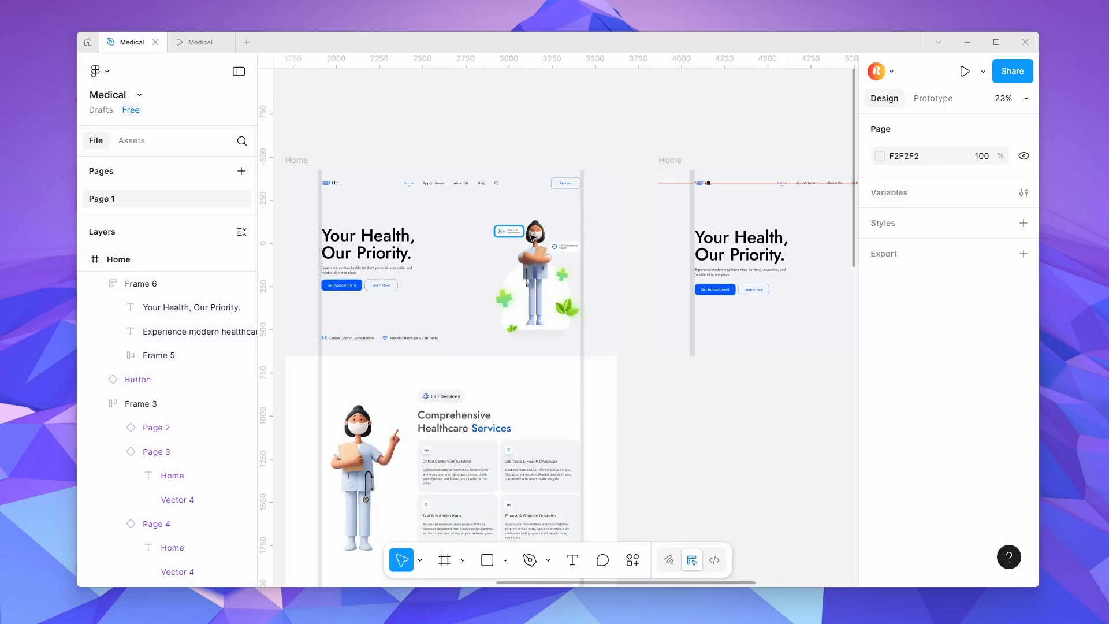
scroll(534, 263, "down", 1)
scroll(535, 263, "up", 2)
left_click(541, 262)
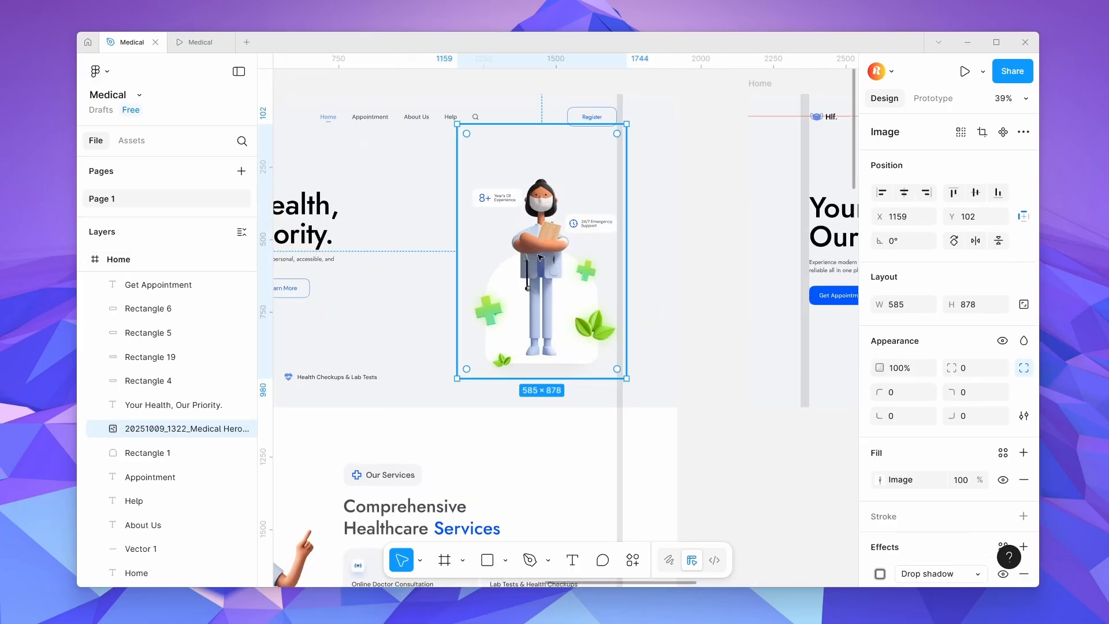
scroll(540, 258, "down", 3)
scroll(607, 277, "up", 3)
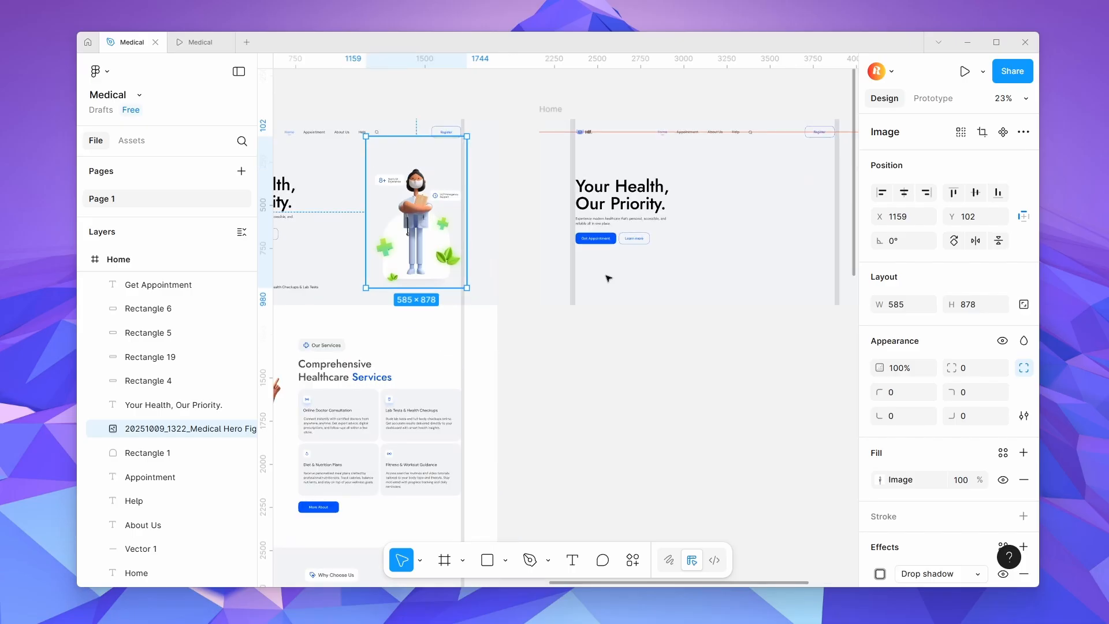
scroll(380, 252, "down", 2)
scroll(579, 250, "up", 3)
left_click(595, 250)
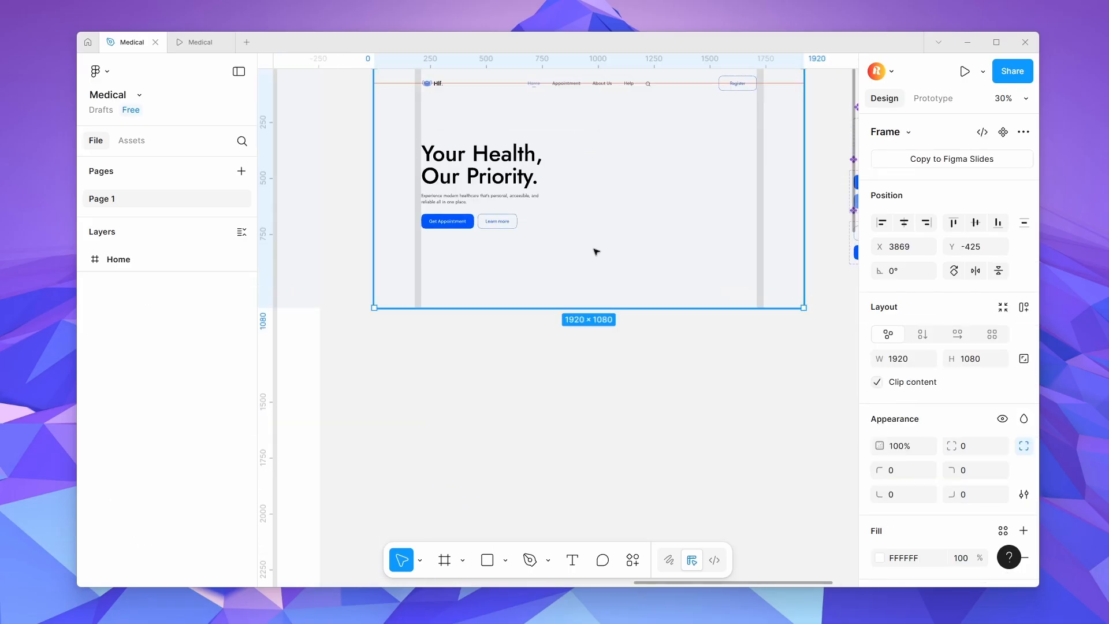
key("ctrl+v")
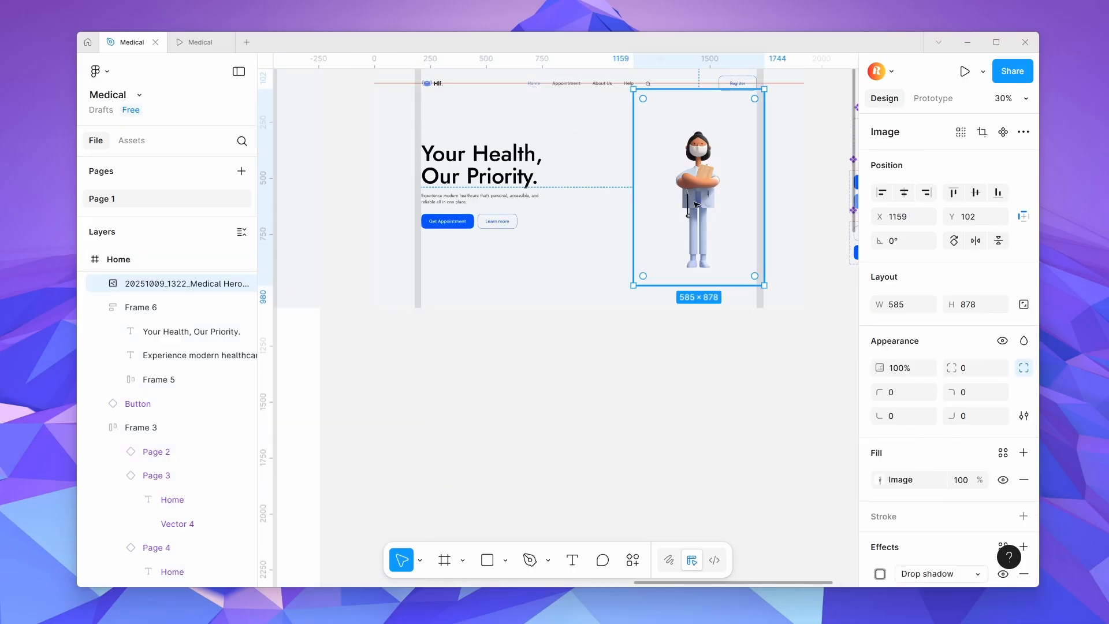
Lock the doctor image in the original Home frame and check the dimensions of the white rectangle behind it.
scroll(695, 205, "down", 2)
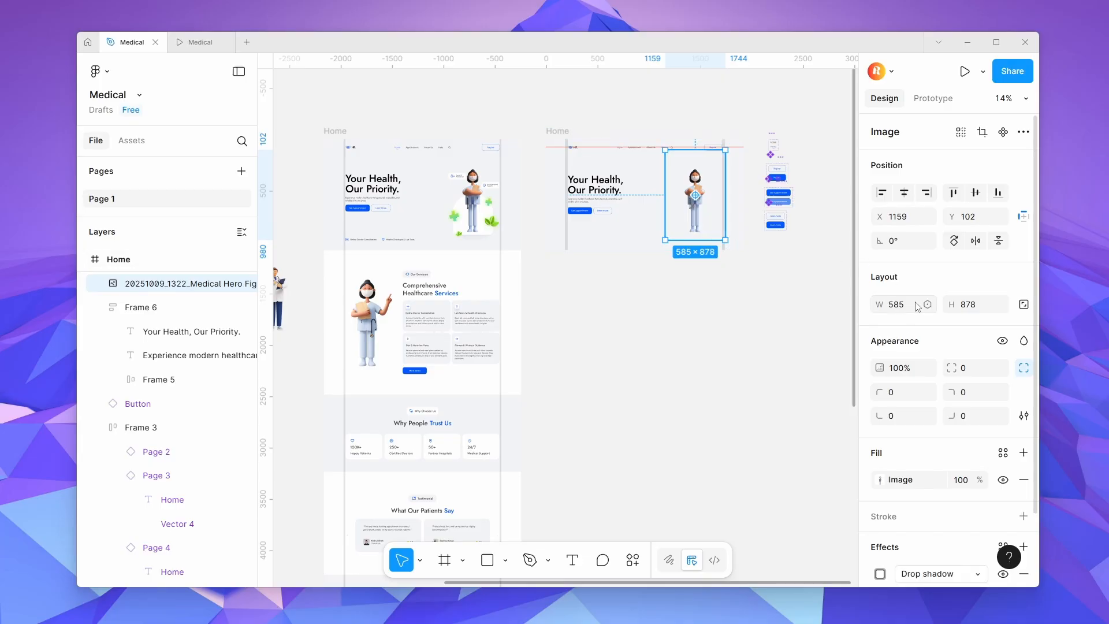
key("shift+2")
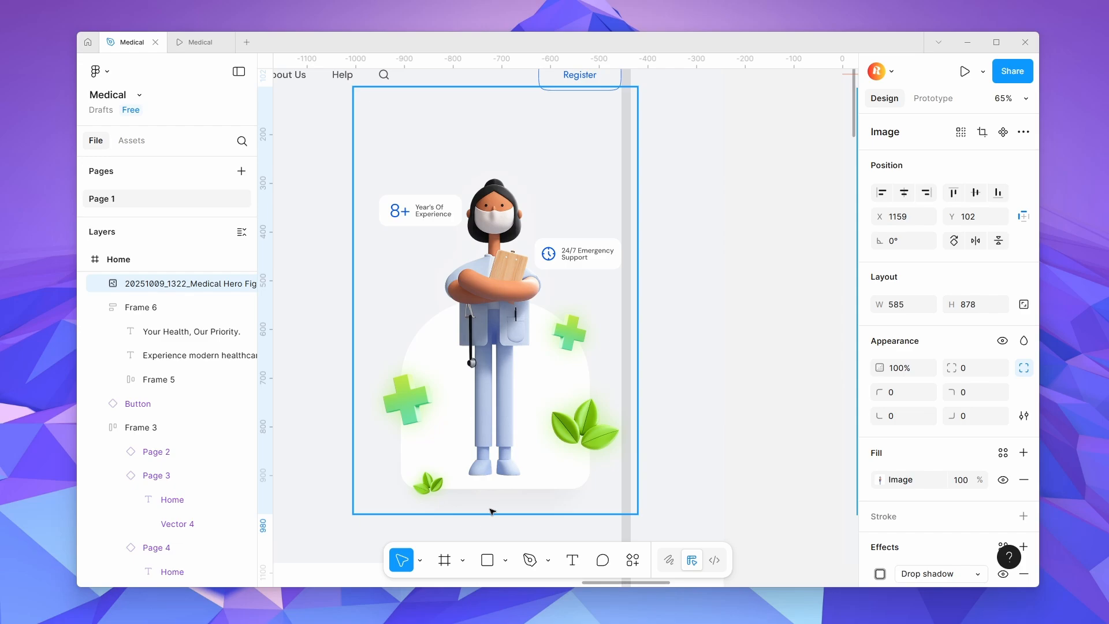
left_click(490, 409)
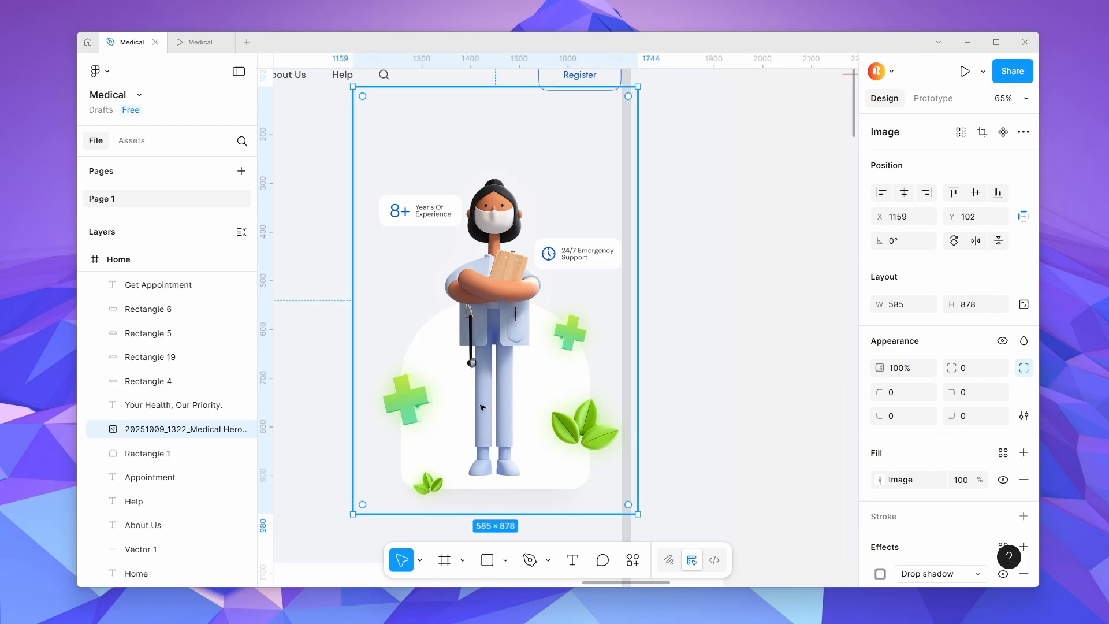
left_click(227, 428)
left_click(180, 454)
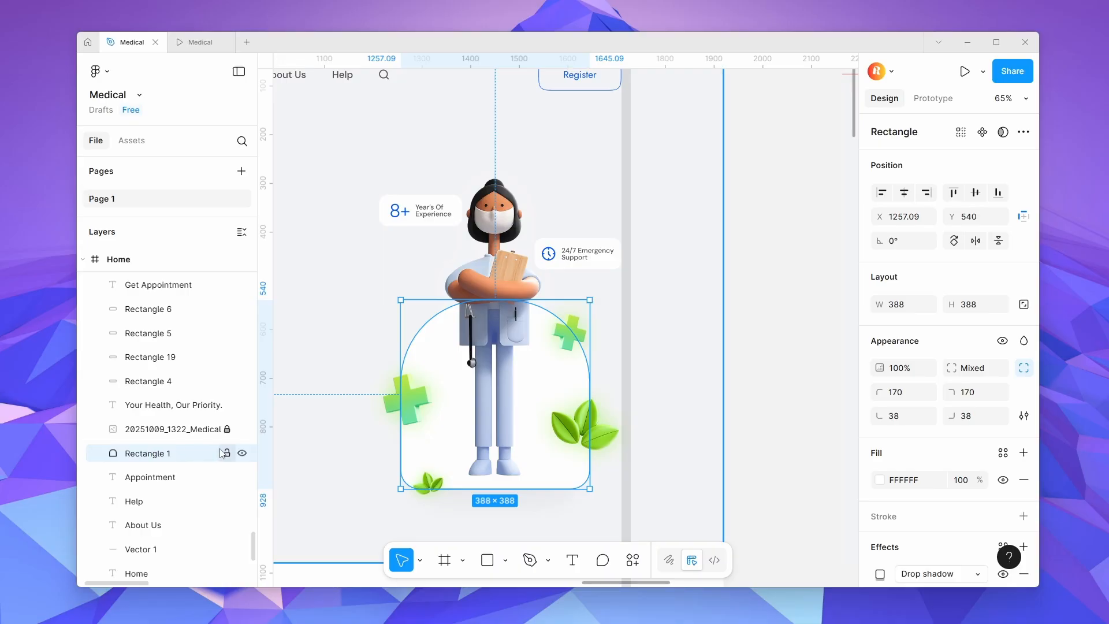
Draw a rectangle over the doctor in the new Home frame and set its width and height to 388.
key("shift+1")
scroll(508, 408, "up", 3)
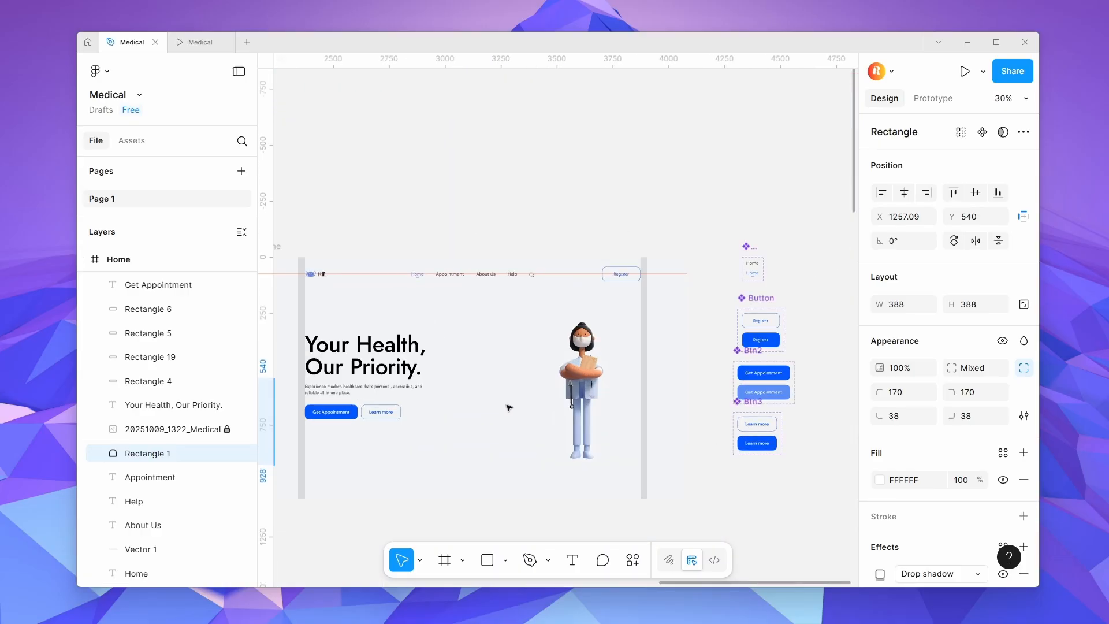
key("r")
left_click_drag(510, 349, 624, 454)
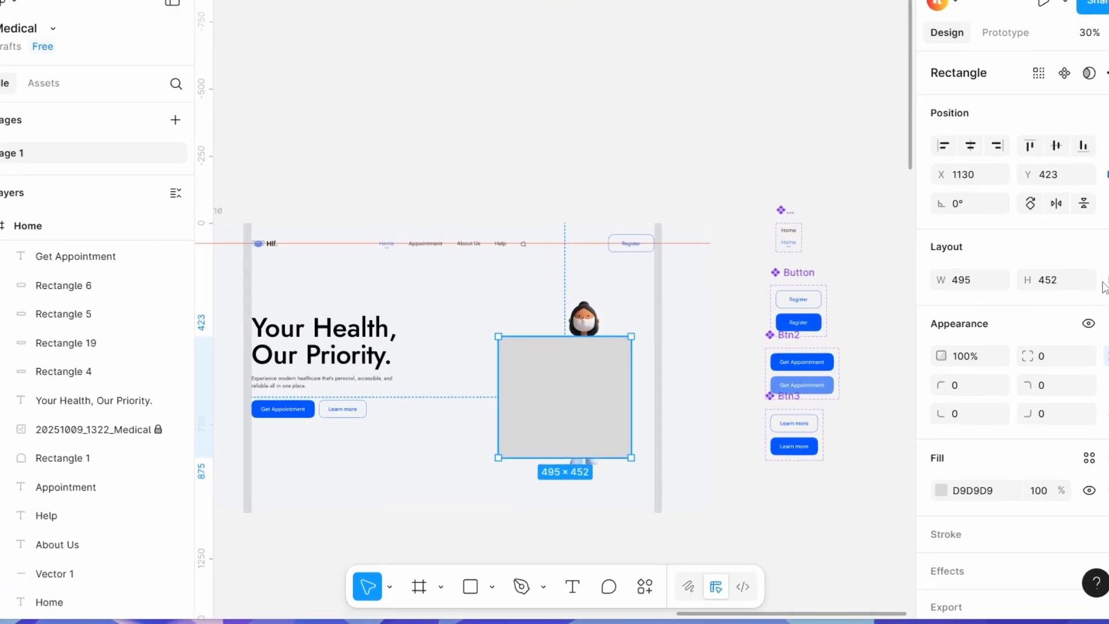
left_click(1048, 281)
type("388")
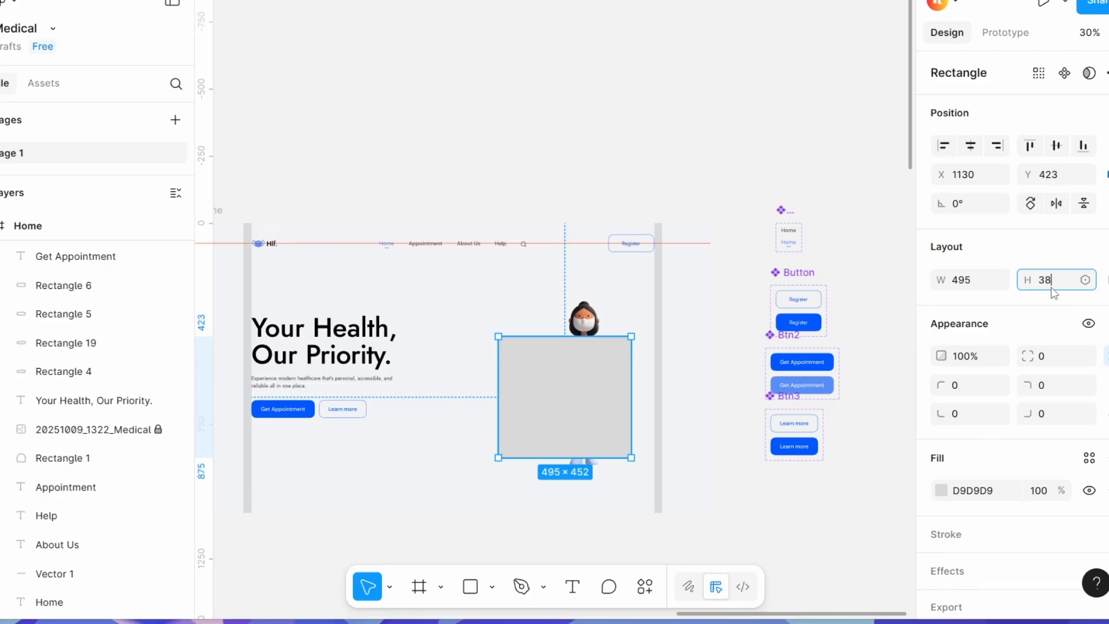
left_click(959, 279)
type("388")
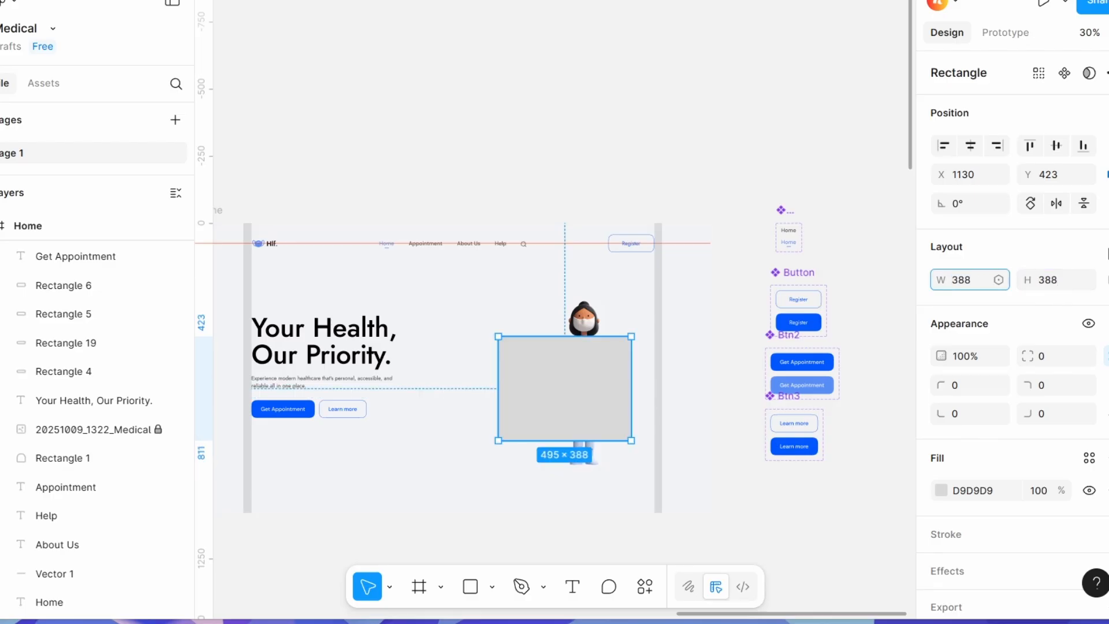
key("Return")
Centre the rectangle behind the doctor's lower body at X 1258, Y 524 and fill it with FFFFFF.
left_click_drag(560, 389, 593, 412)
key("ctrl+[")
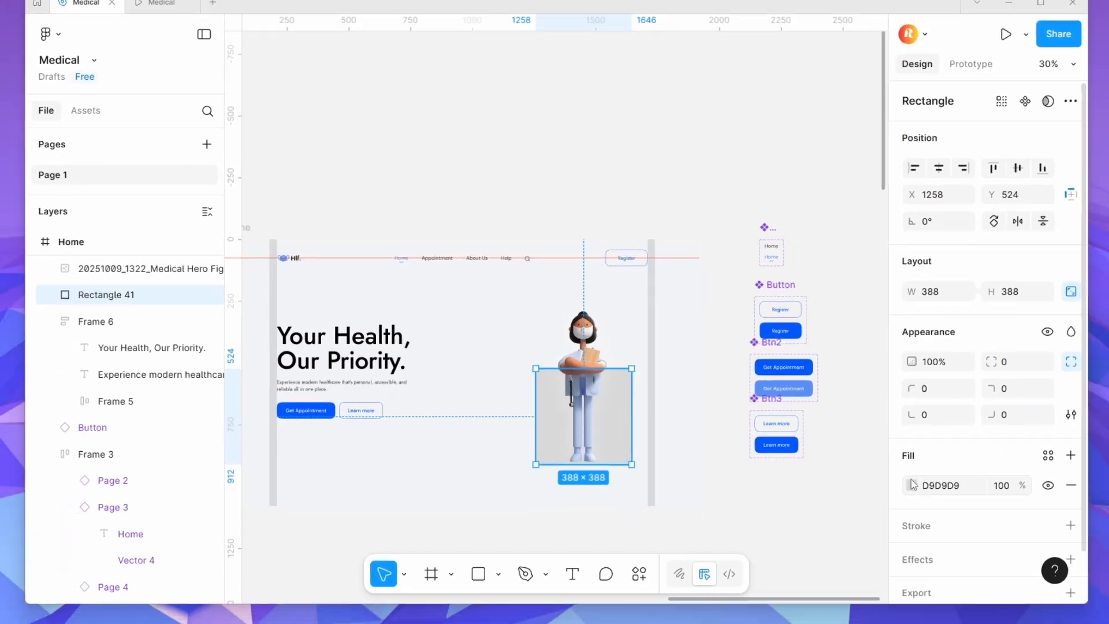
left_click(911, 485)
left_click_drag(782, 330, 651, 243)
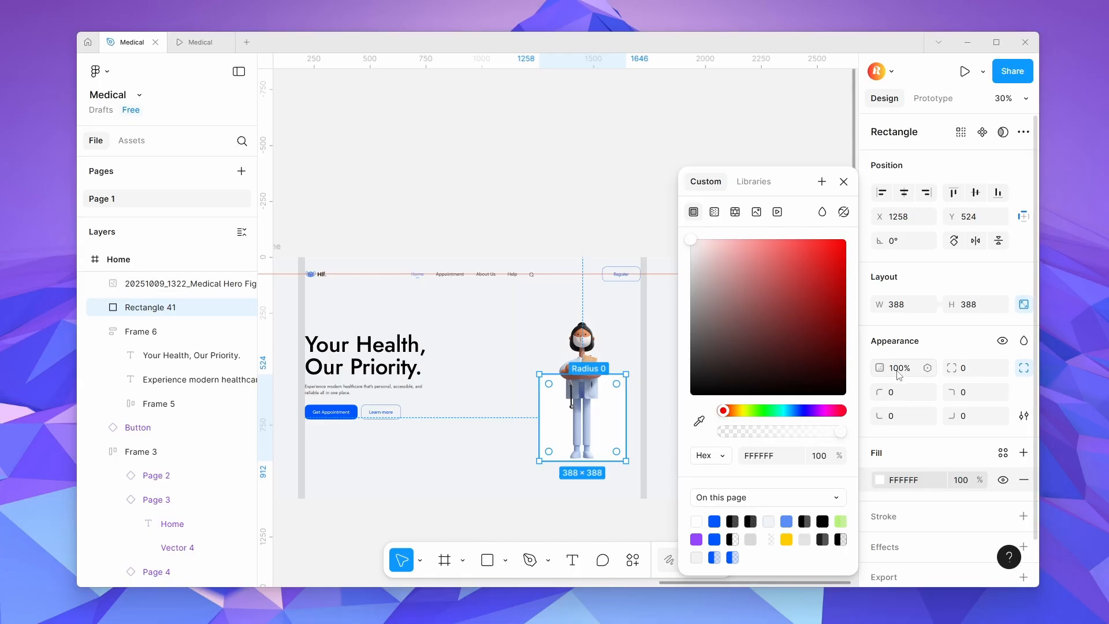
Try radii of 300 and 100 on the white rectangle's top-left corner.
left_click(896, 394)
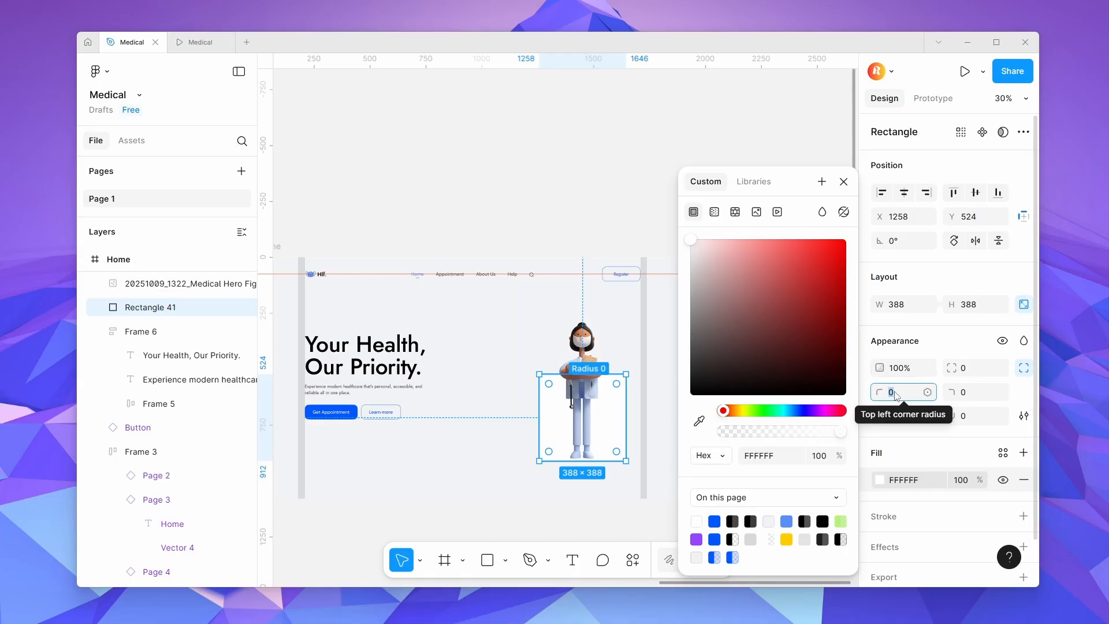
type("300")
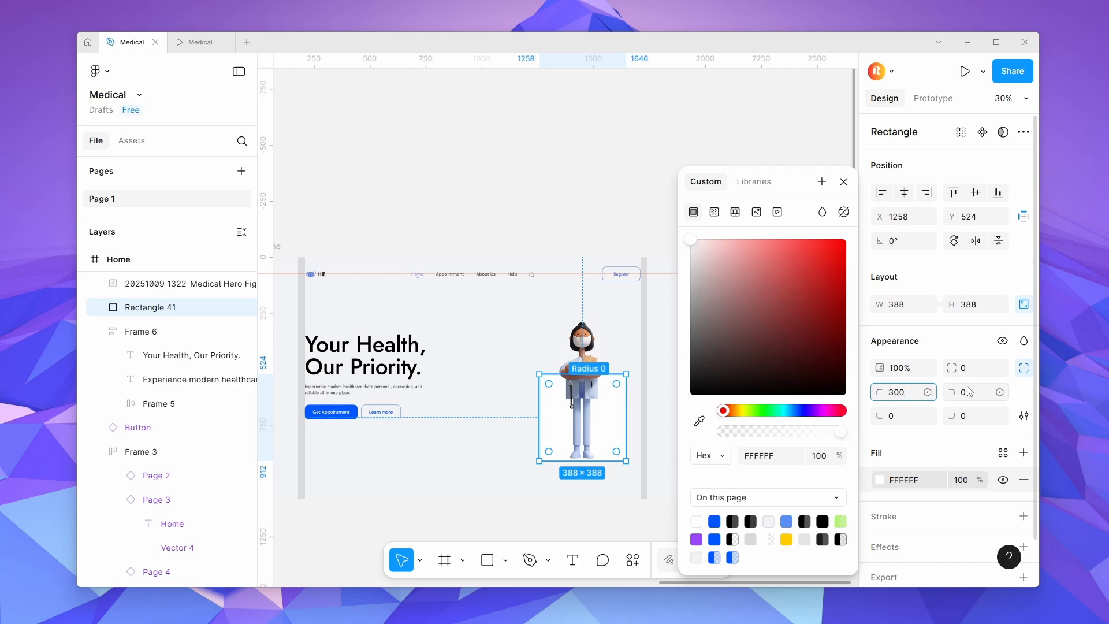
left_click(976, 391)
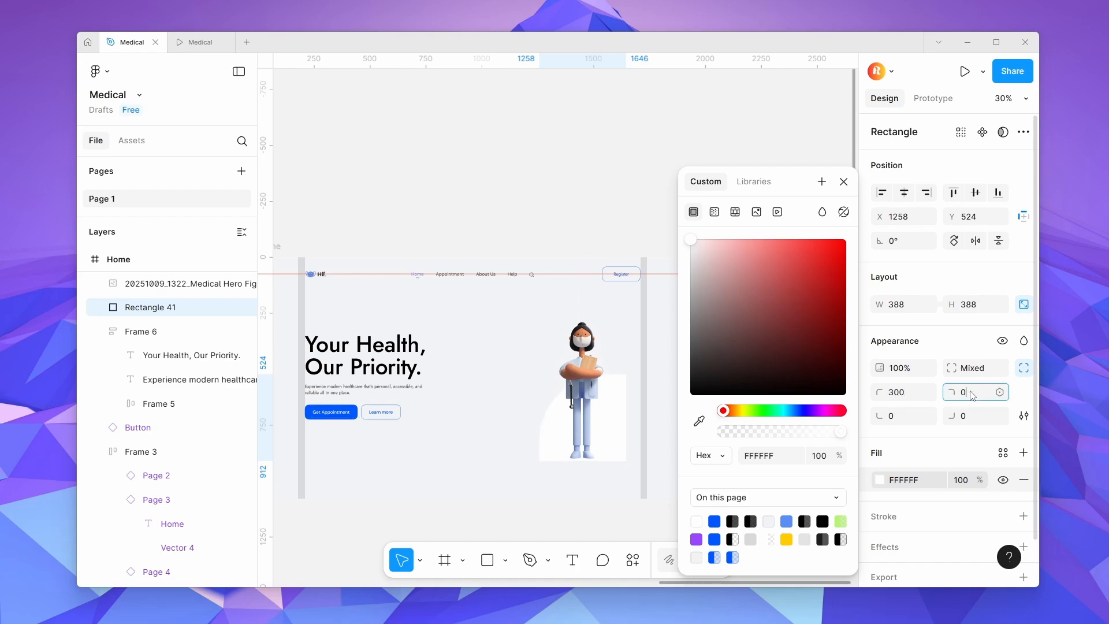
left_click(921, 397)
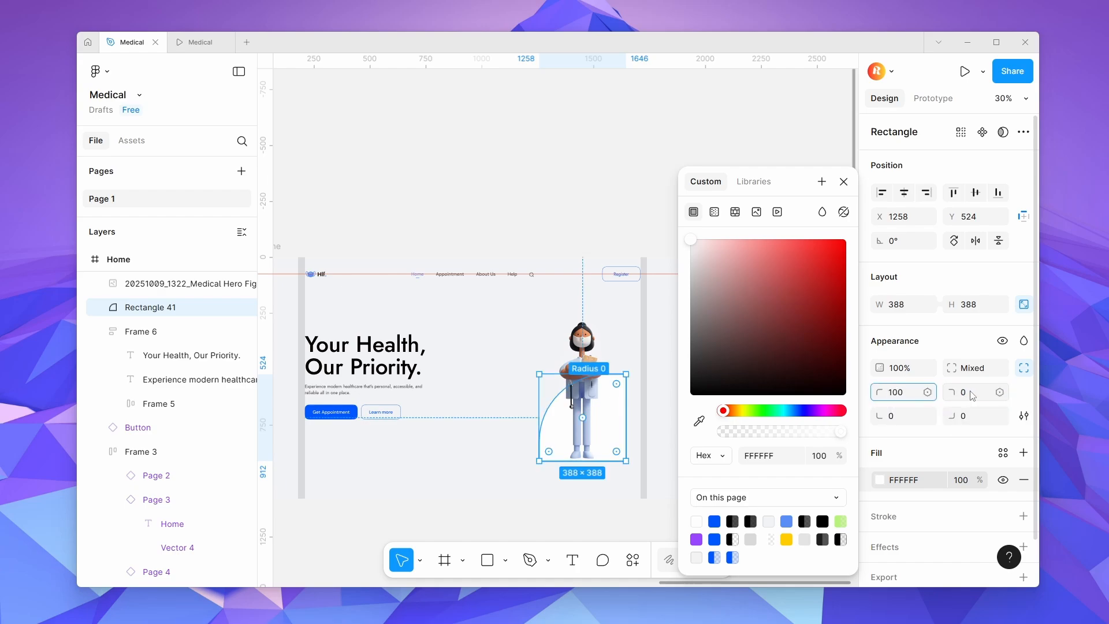
Set both top corner radii of the white rectangle behind the doctor to 200.
left_click(902, 395)
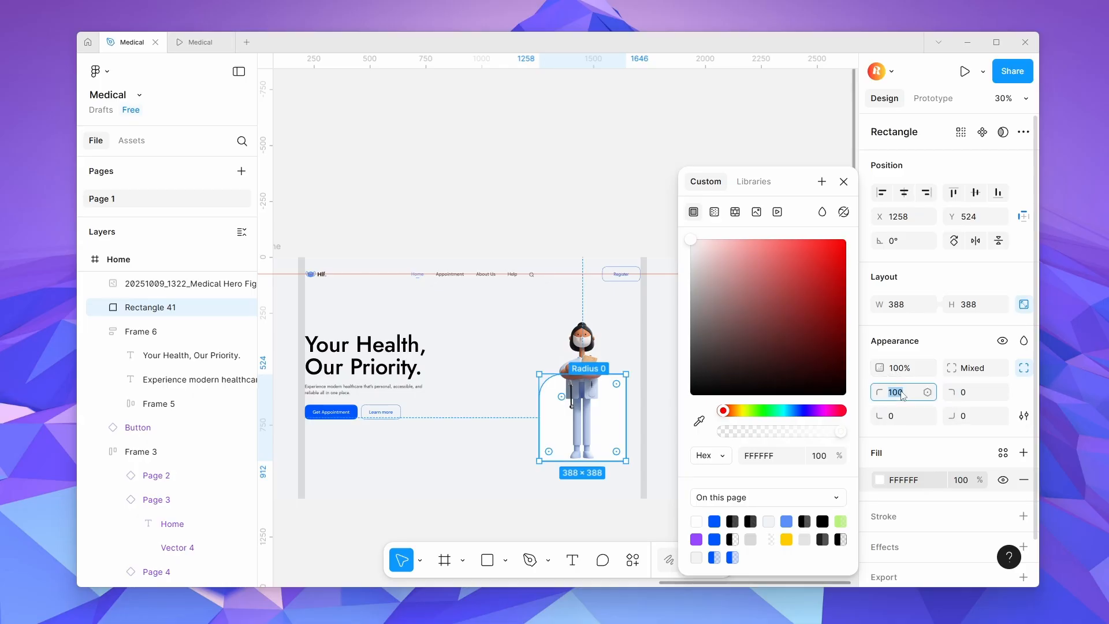
left_click(996, 391)
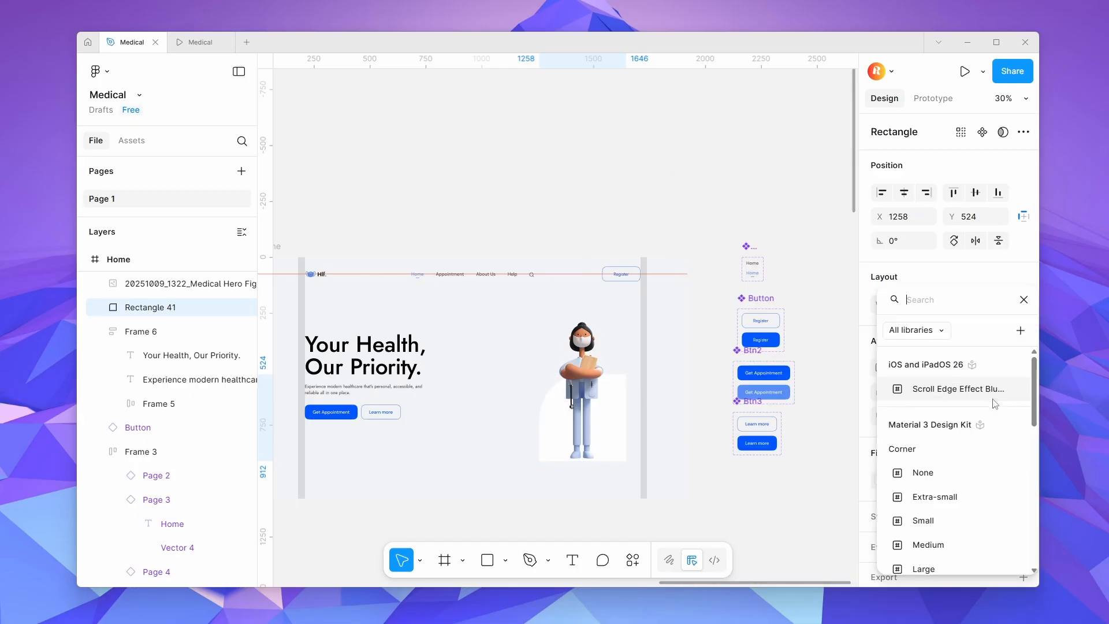
left_click(870, 407)
left_click(994, 392)
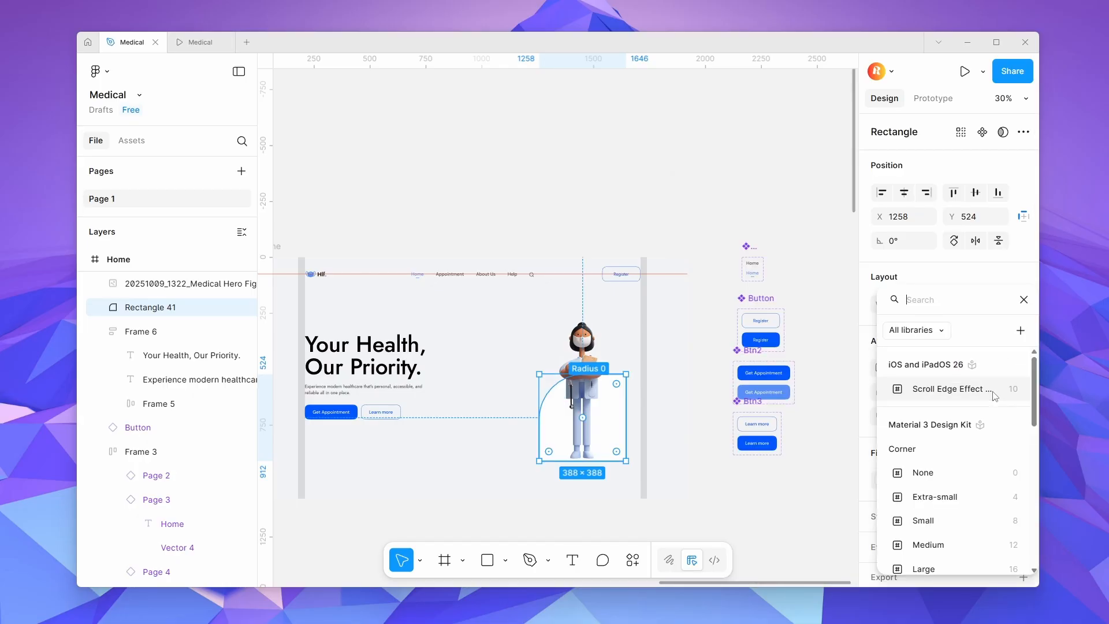
left_click(865, 410)
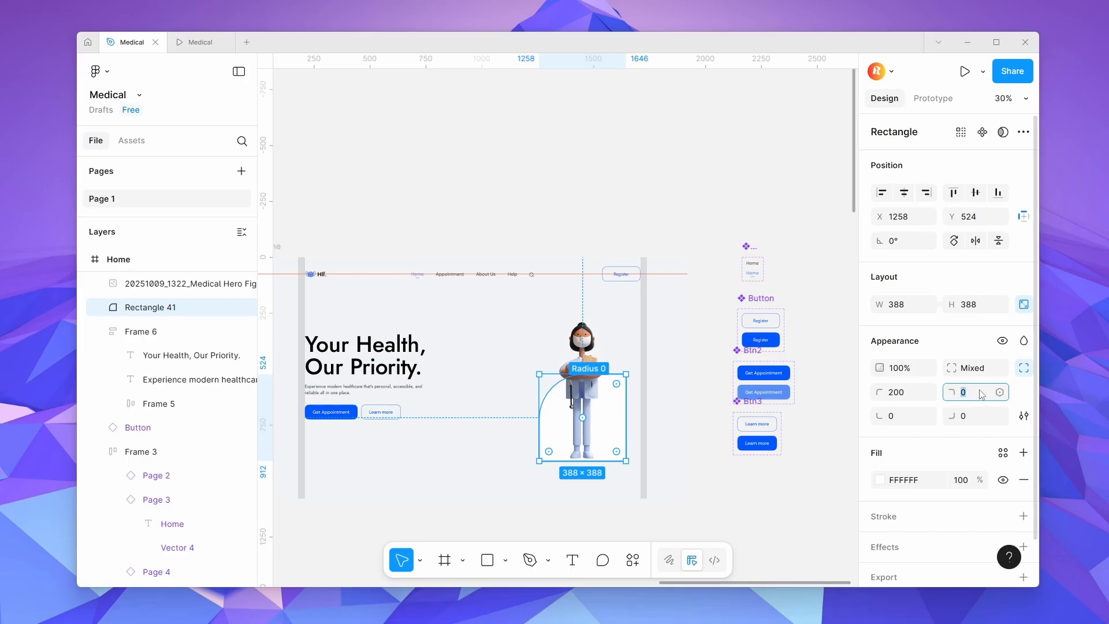
type("200")
key("Return")
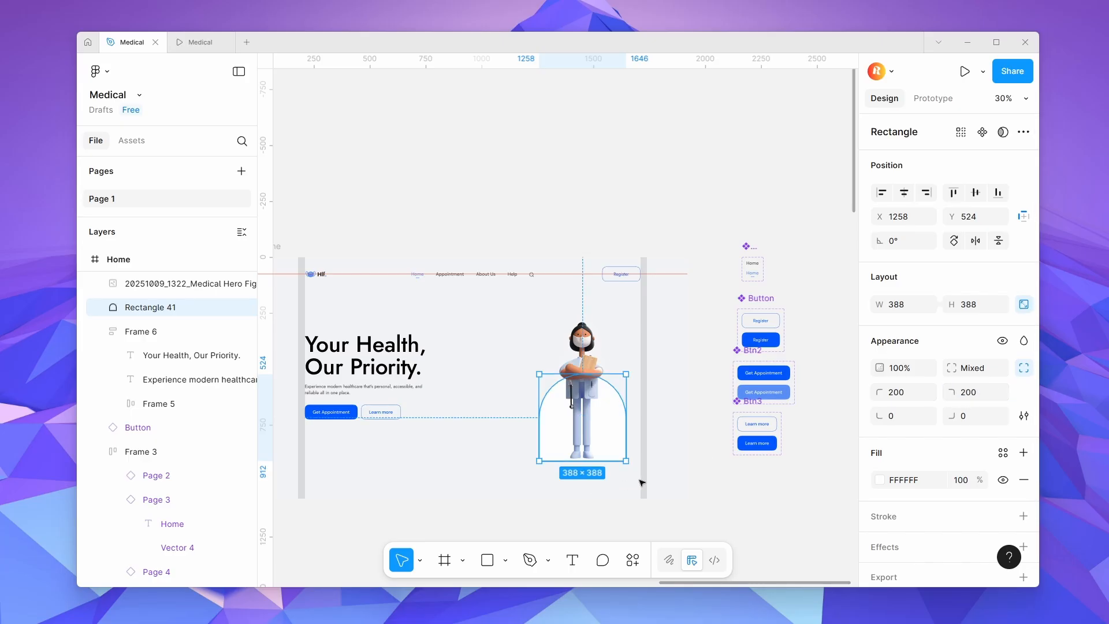
Examine the drop shadow settings of the white rectangle behind the doctor in the original Home frame.
scroll(641, 483, "down", 5)
scroll(476, 496, "up", 6)
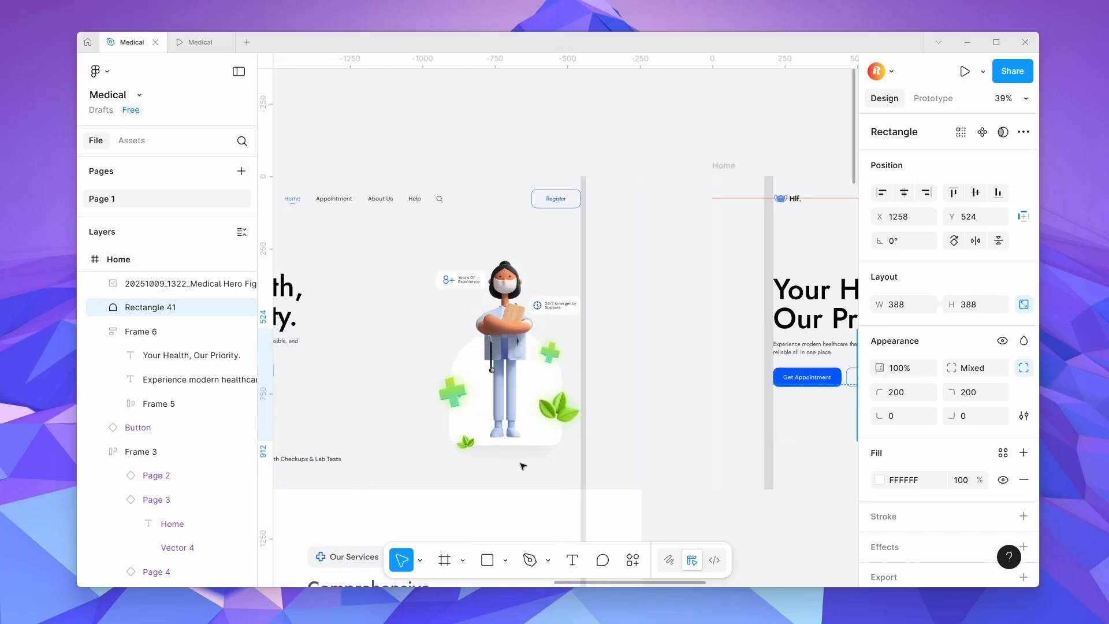
left_click(480, 430)
scroll(481, 430, "down", 5)
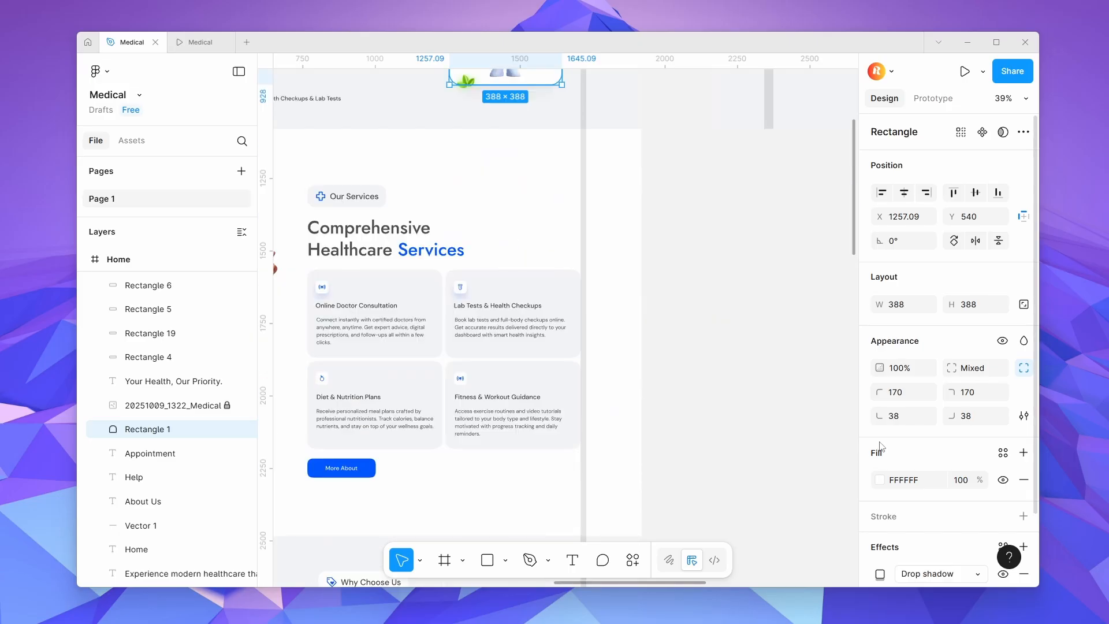
scroll(881, 446, "down", 2)
scroll(700, 405, "up", 5)
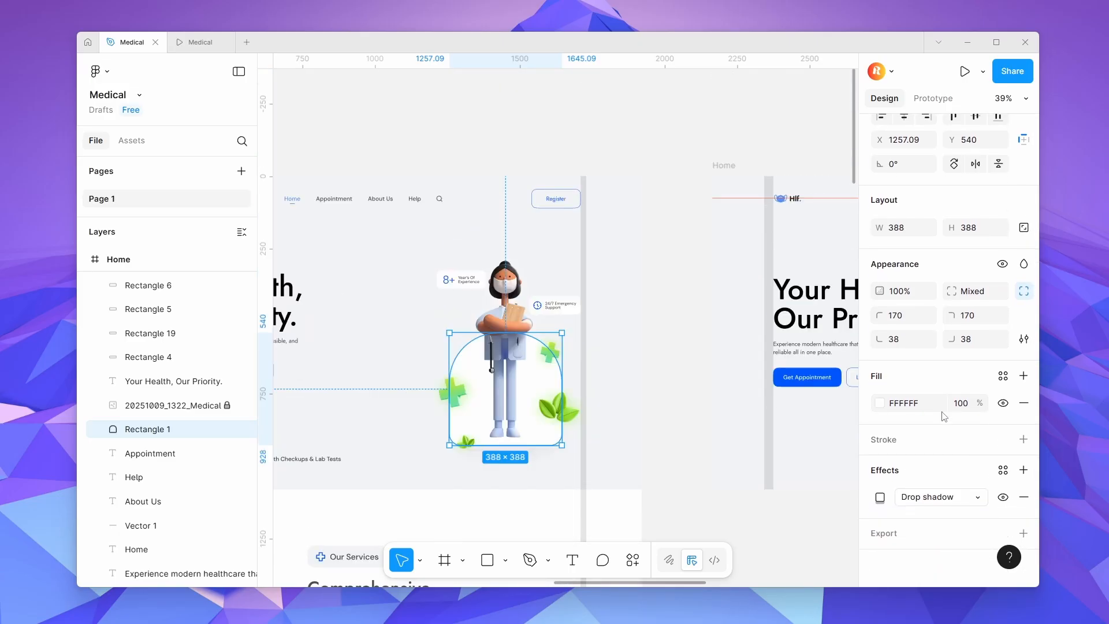
left_click(880, 497)
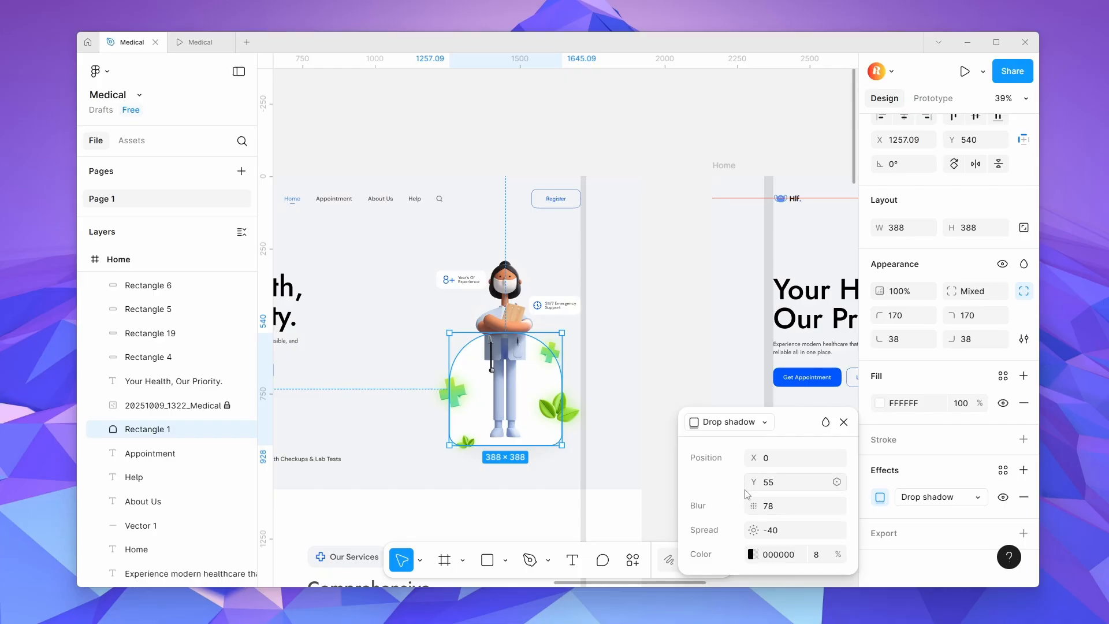
scroll(518, 422, "down", 5)
scroll(506, 411, "up", 5)
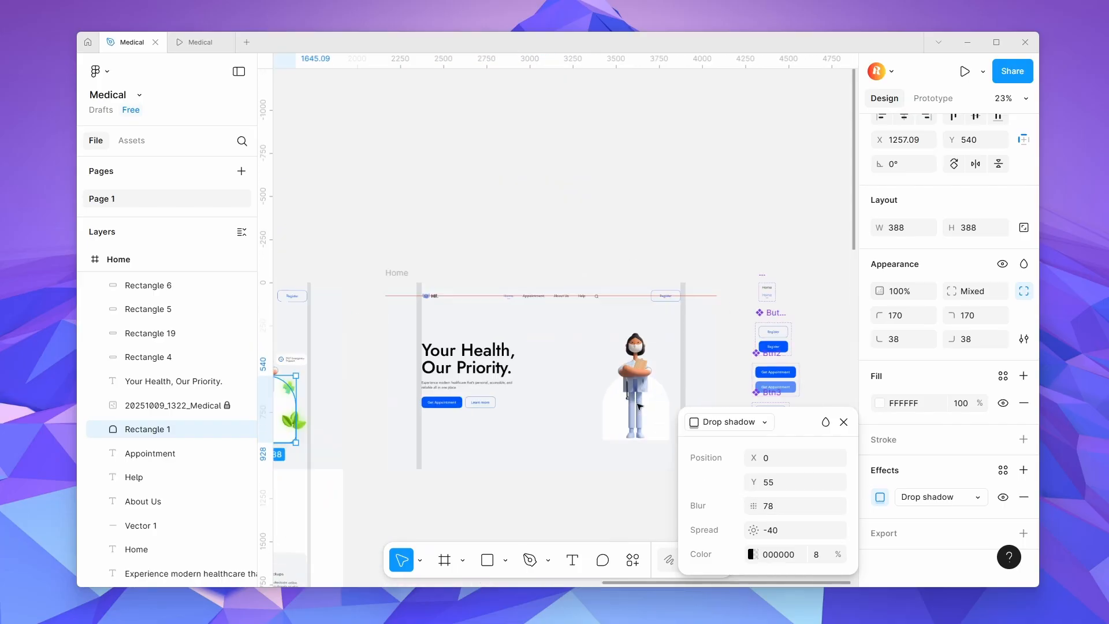
left_click(150, 435)
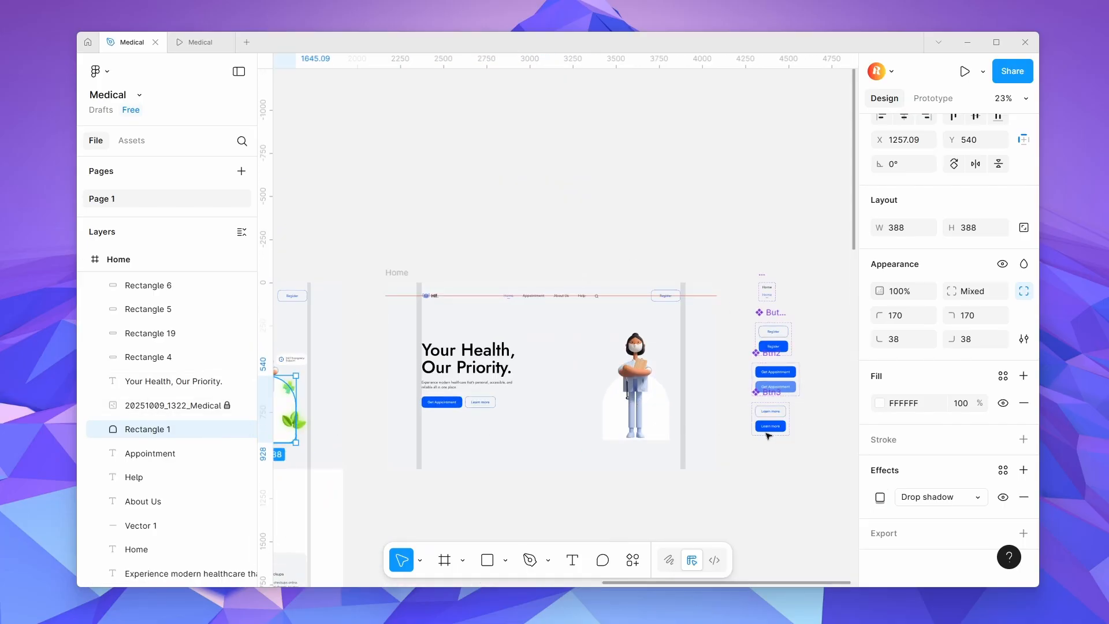
Add a drop shadow to the new white rectangle with Y 55, blur 78, spread -40 and colour 000000 at 7%.
left_click(607, 415)
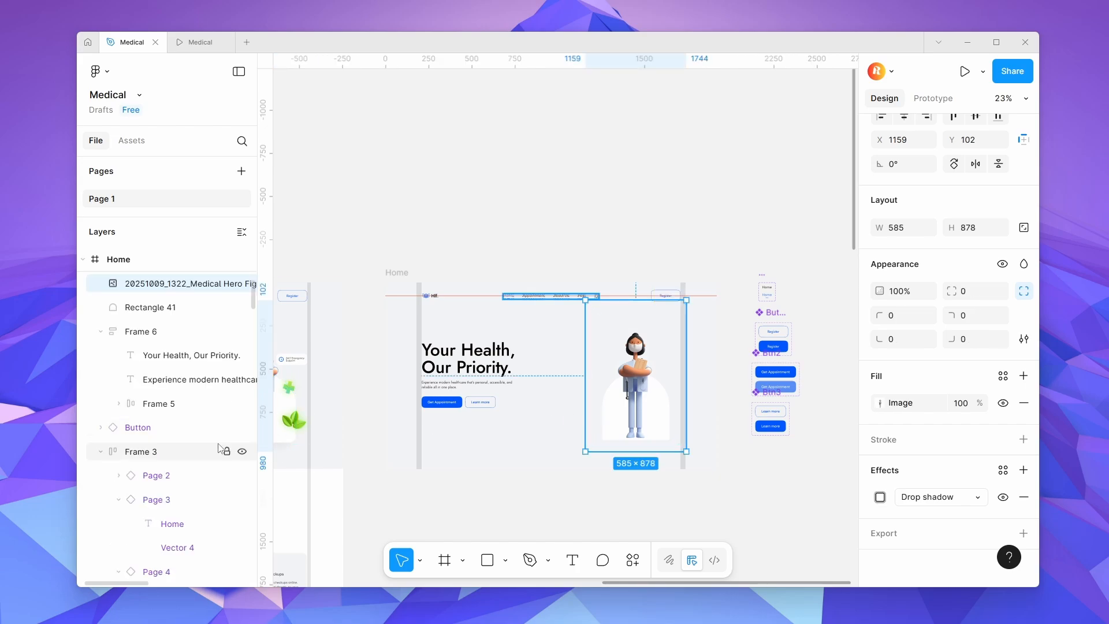
left_click(226, 307)
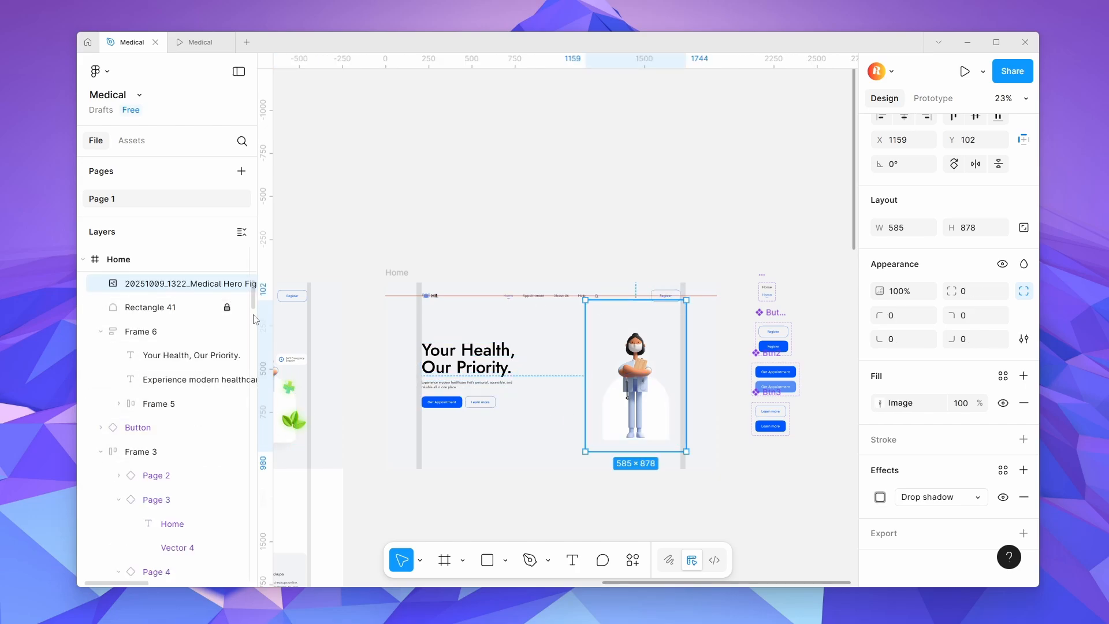
left_click(208, 308)
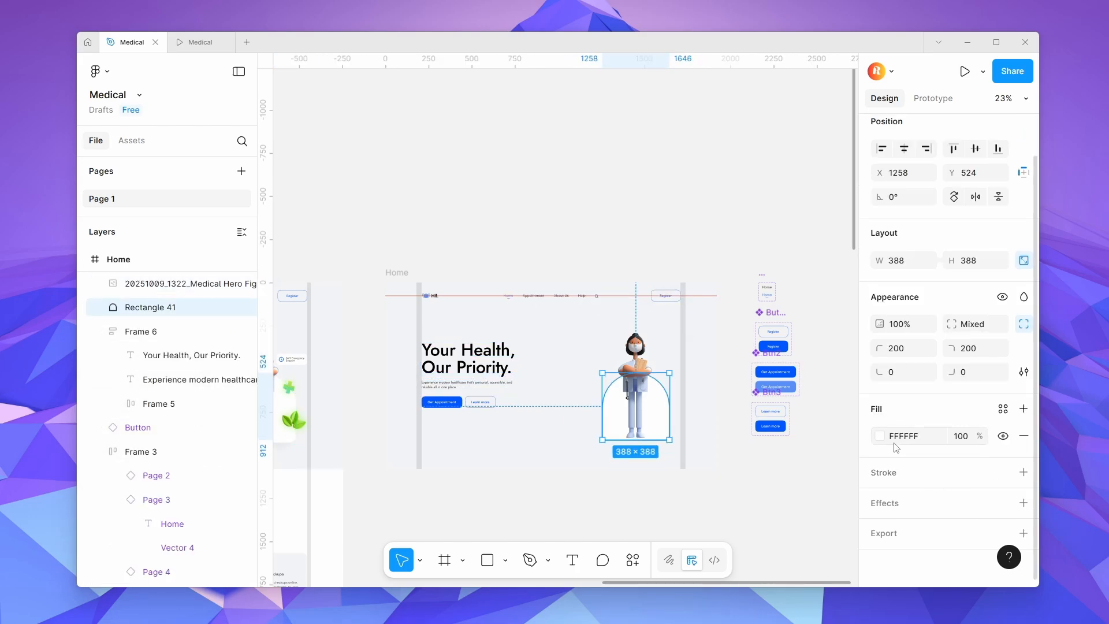
left_click(1023, 503)
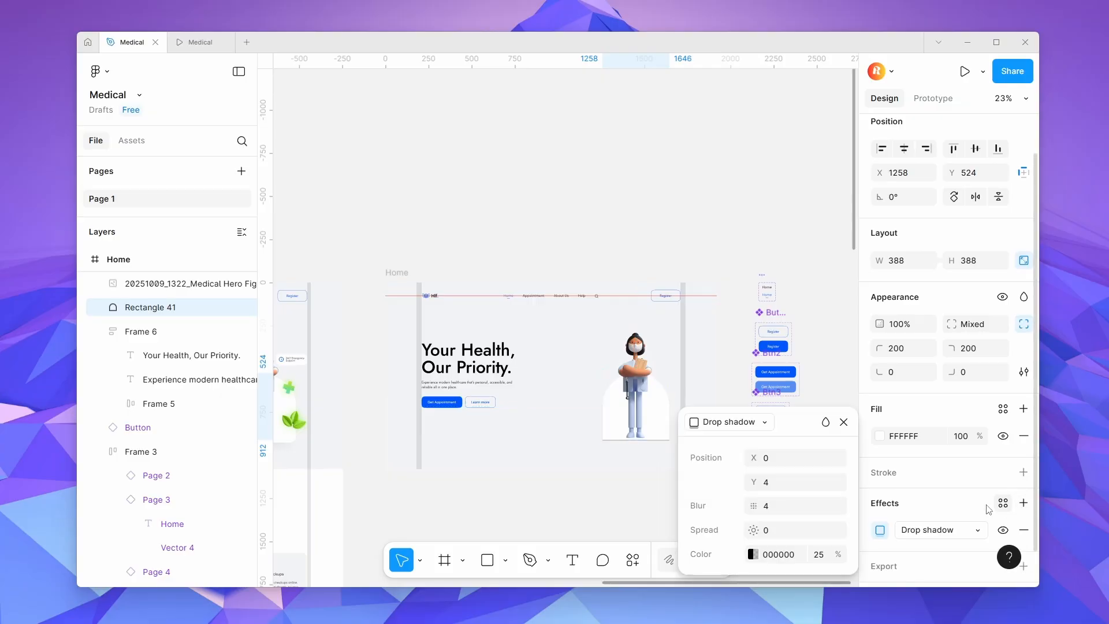
left_click(802, 489)
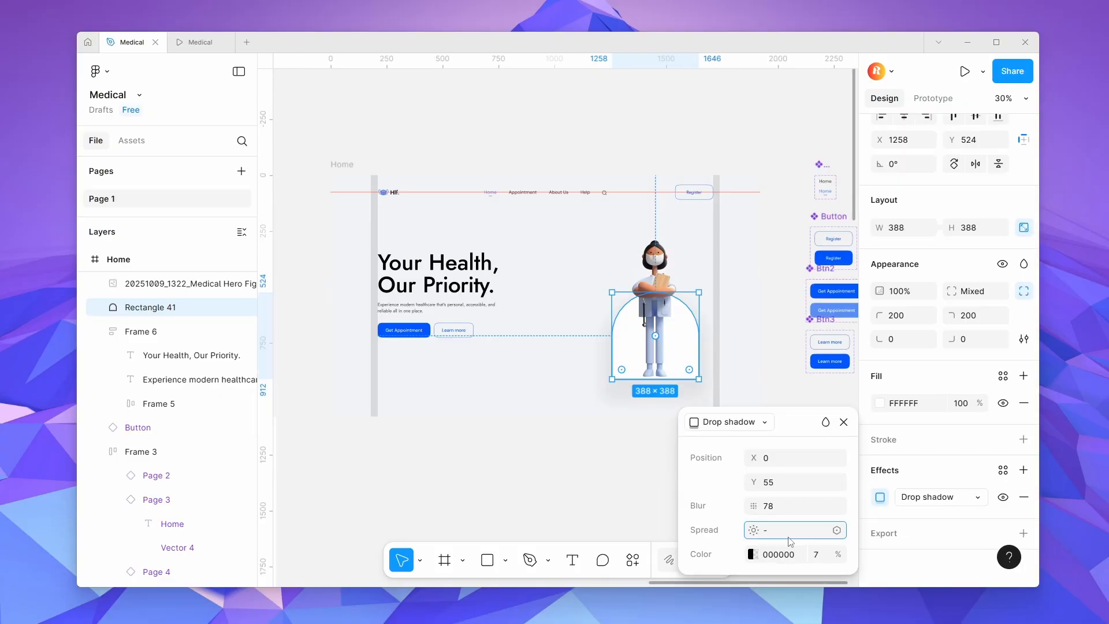
key("Return")
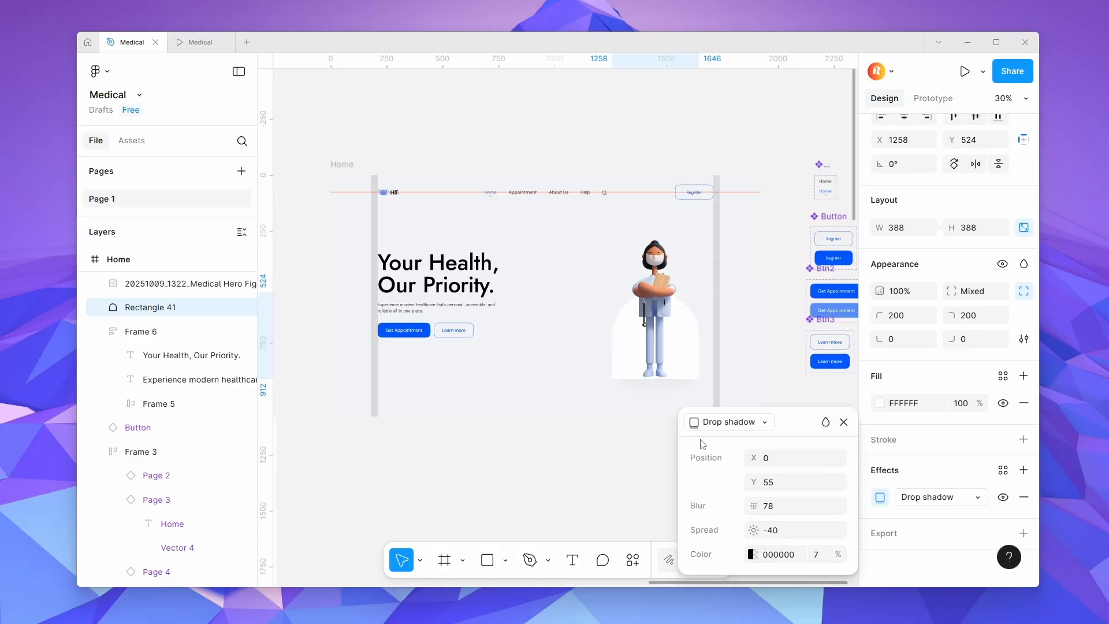
Set both bottom corner radii of the new white rectangle to 20 and deselect it.
left_click(982, 345)
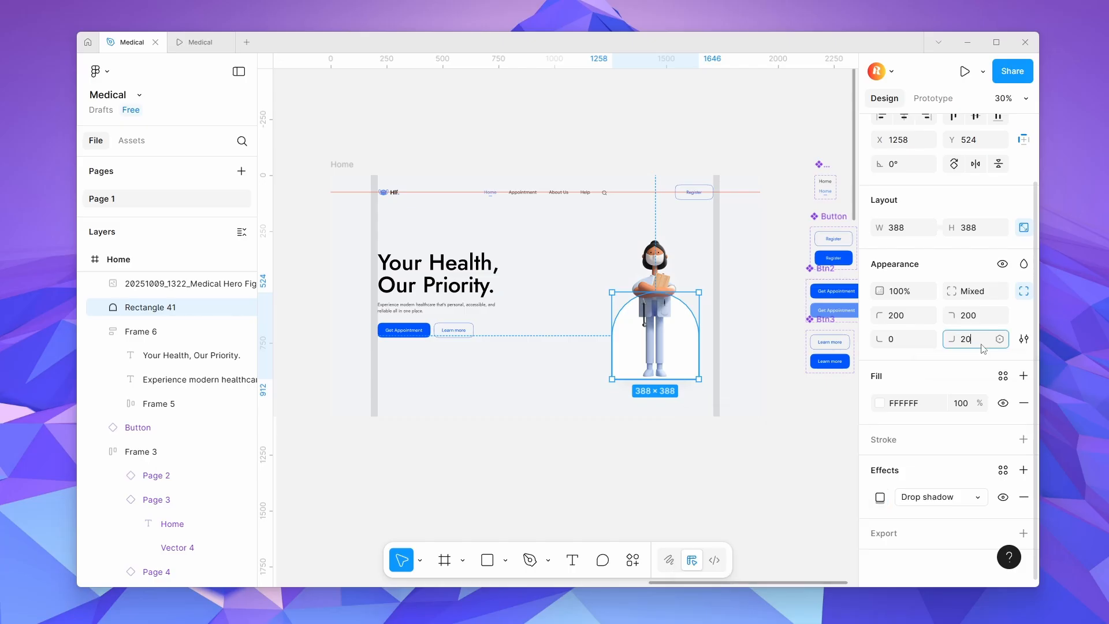
left_click(909, 346)
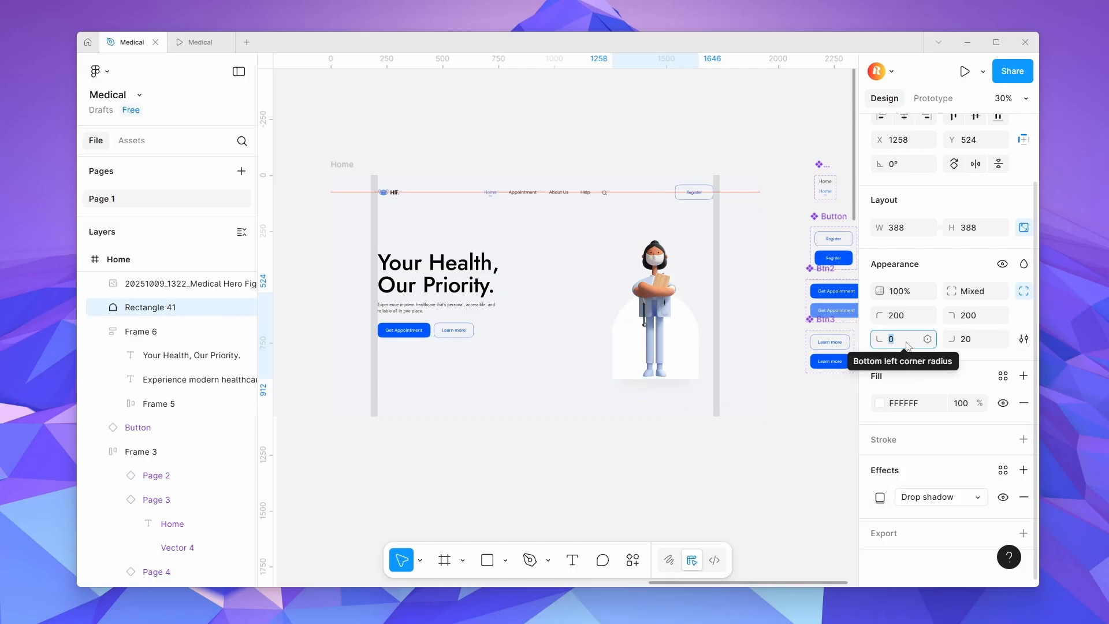
type("20")
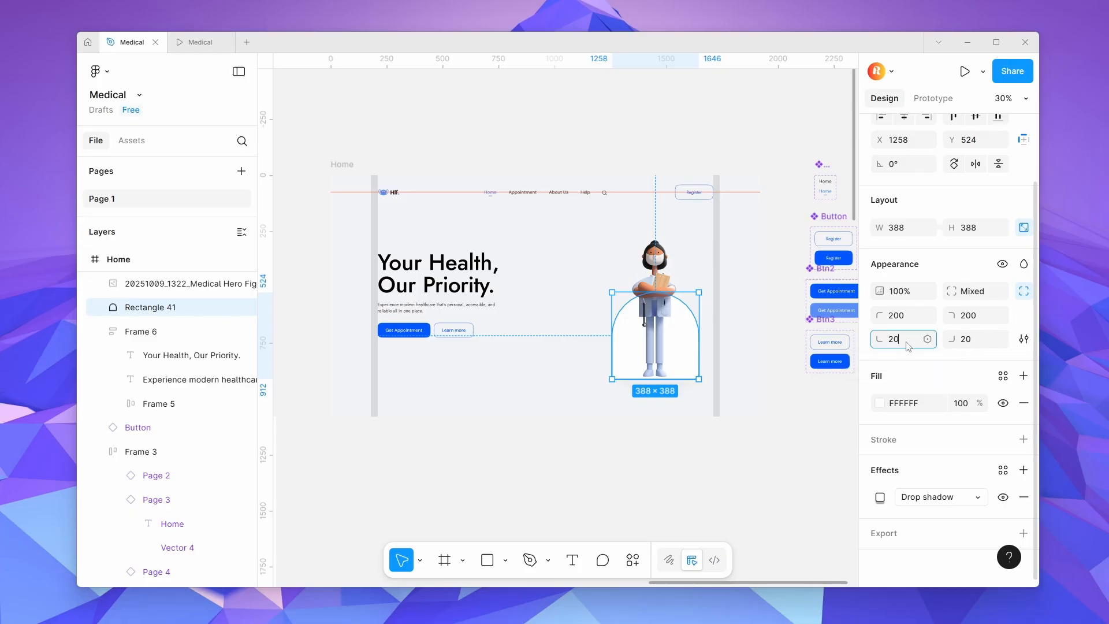
left_click(802, 443)
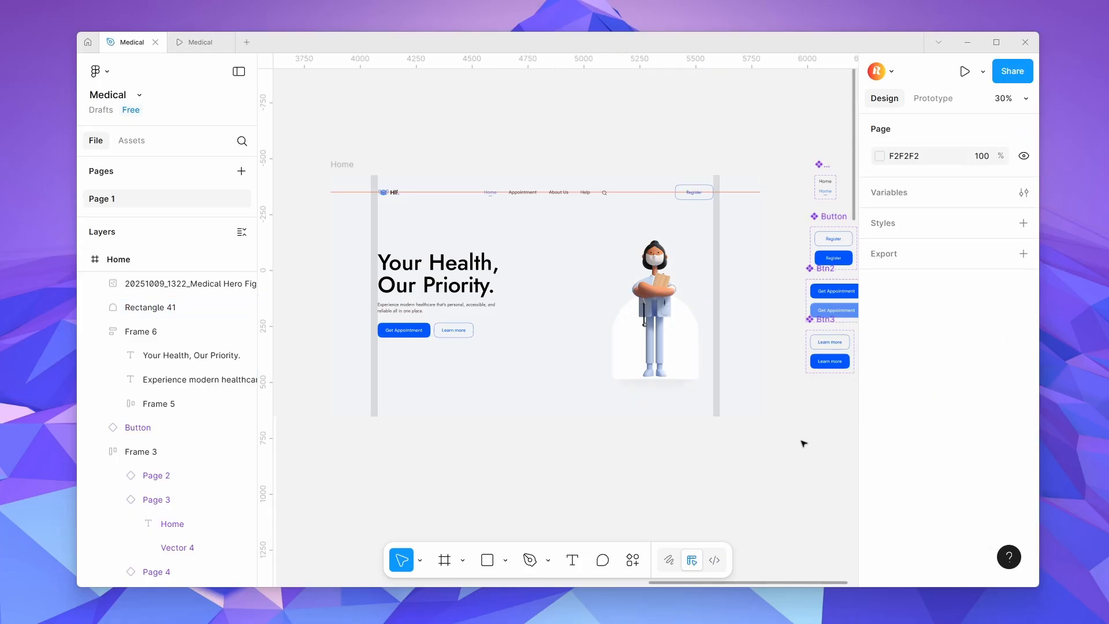
Set both bottom corner radii of the new white rectangle behind the doctor to 40.
scroll(808, 410, "down", 3)
scroll(566, 384, "up", 5)
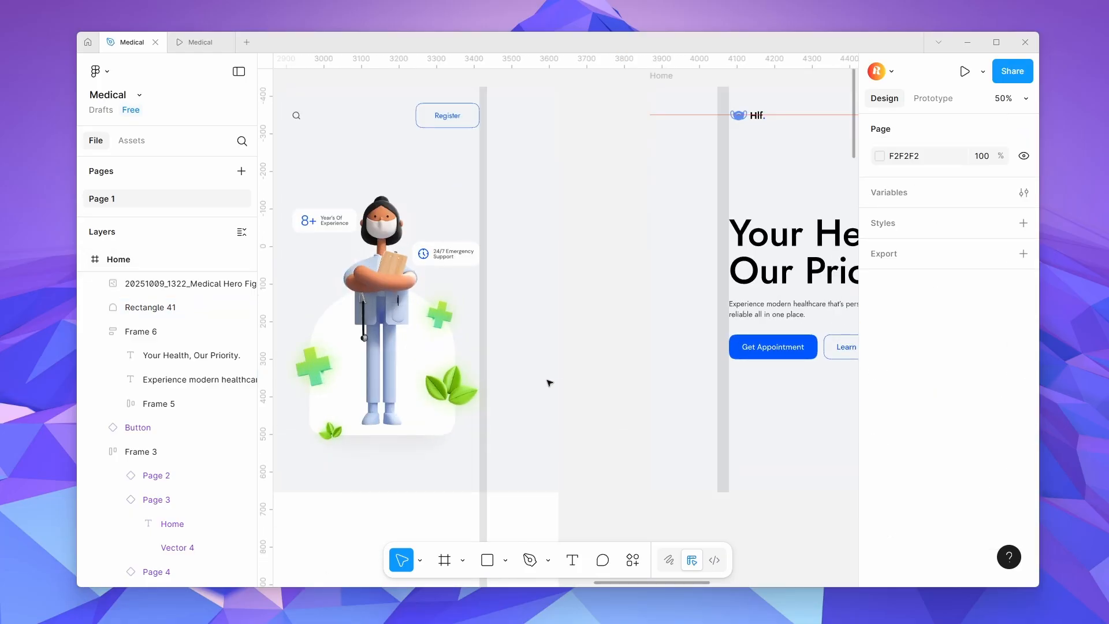
scroll(431, 381, "down", 4)
left_click(173, 283)
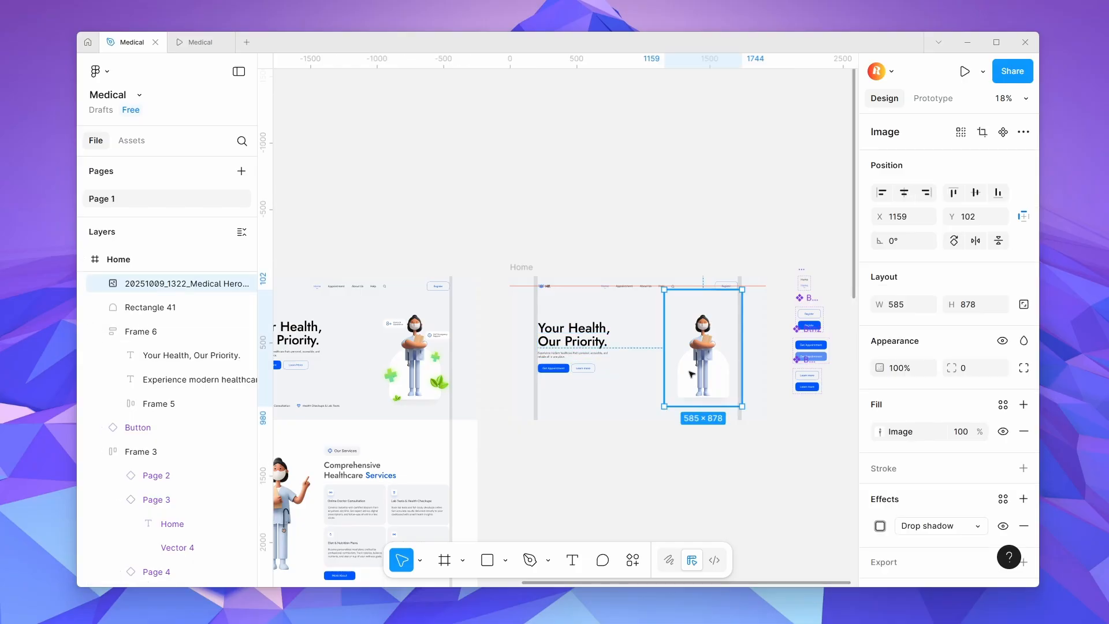
left_click(167, 308)
left_click(896, 416)
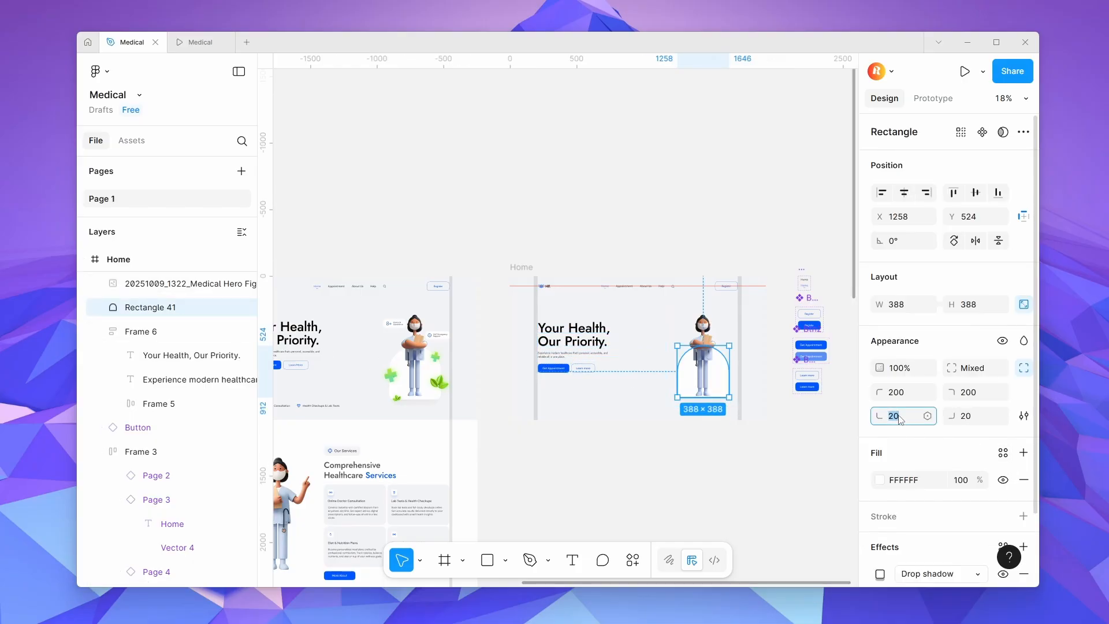
type("40")
left_click(980, 417)
type("40")
key("Return")
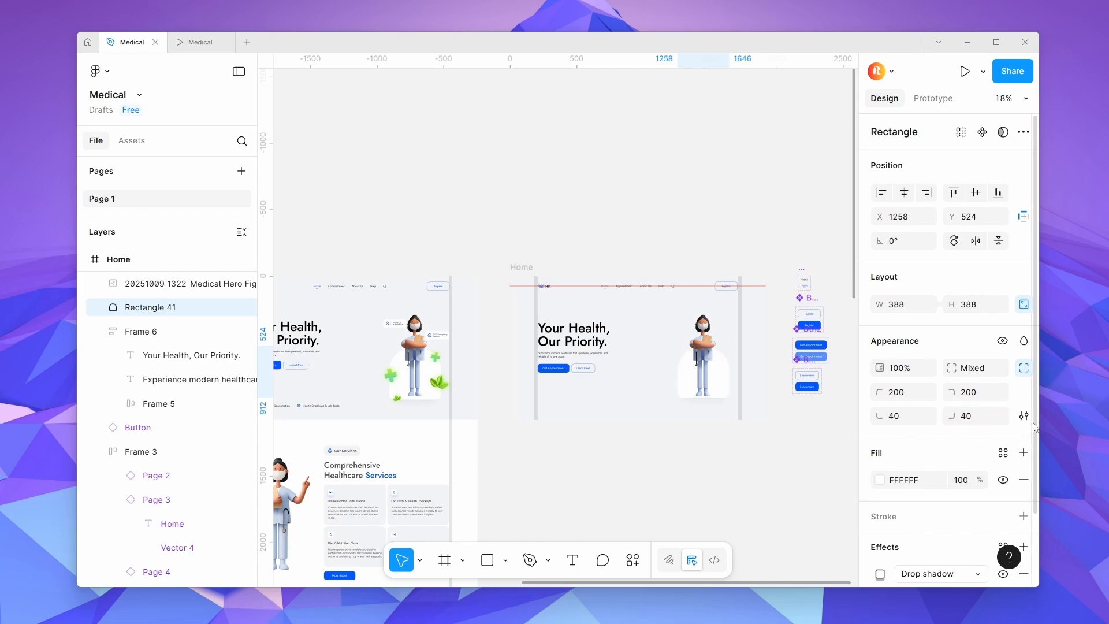
Set the white backdrop rectangle's corner smoothing to 100% and deselect it.
left_click(1025, 416)
left_click_drag(699, 450, 806, 450)
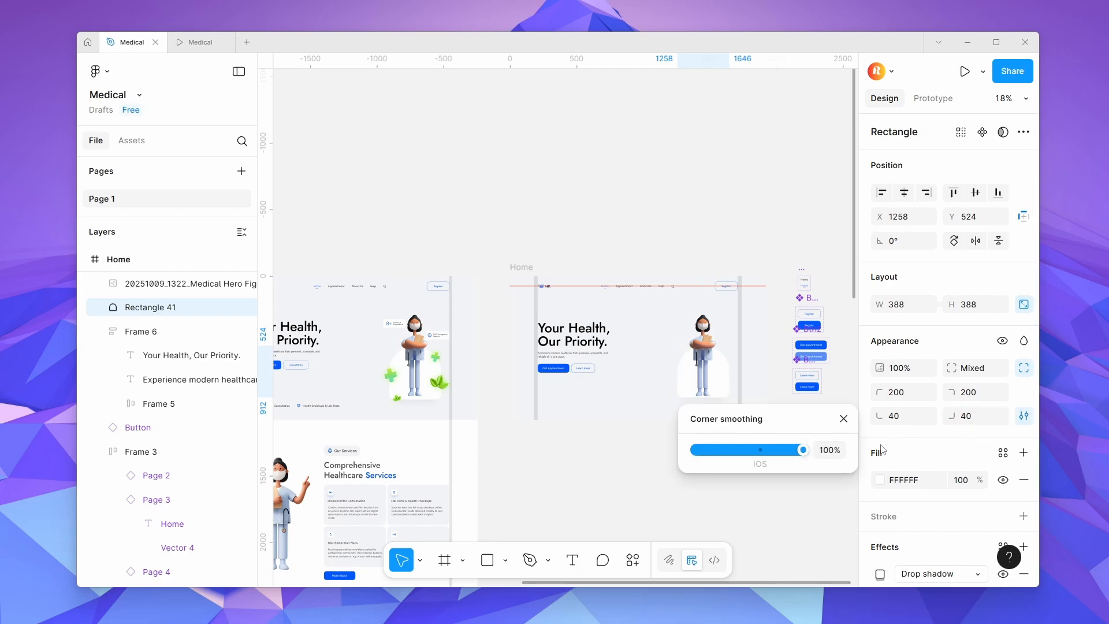
left_click(612, 463)
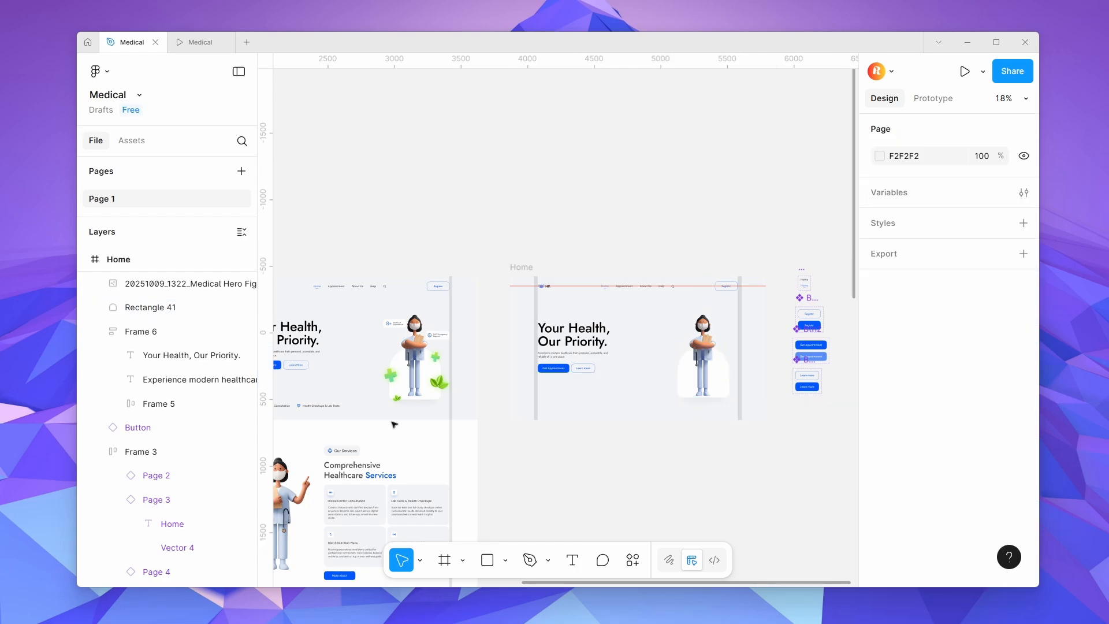
Copy the two green plus images and two leaf images from the original hero into the new Home frame around the doctor.
scroll(391, 377, "up", 5)
left_click(379, 378)
left_click(510, 337, "shift")
left_click(512, 398, "shift")
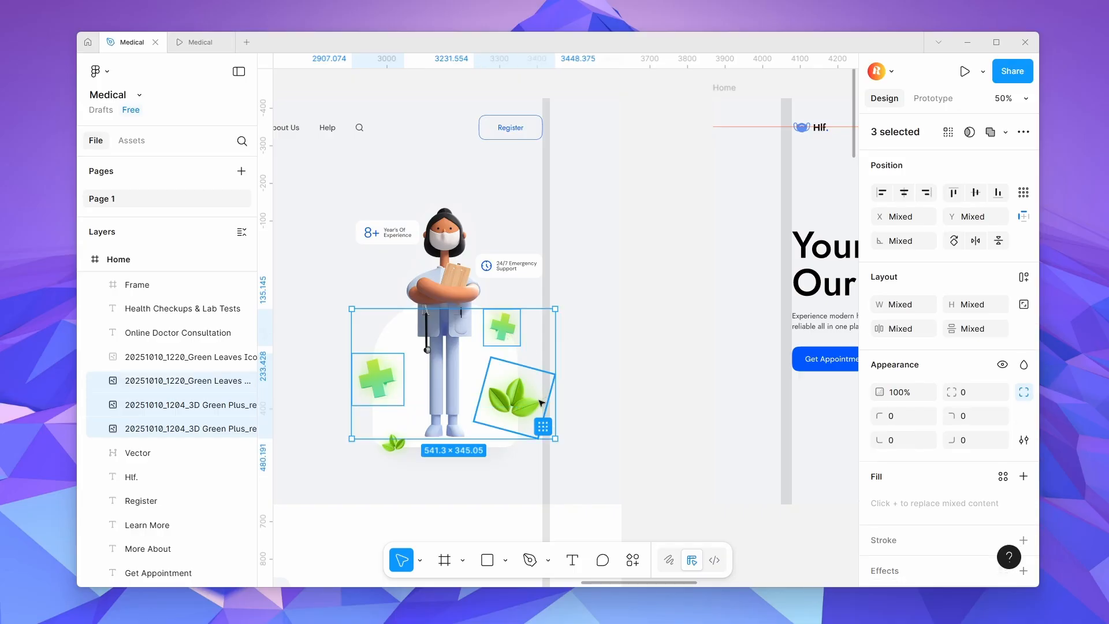
left_click(392, 445, "shift")
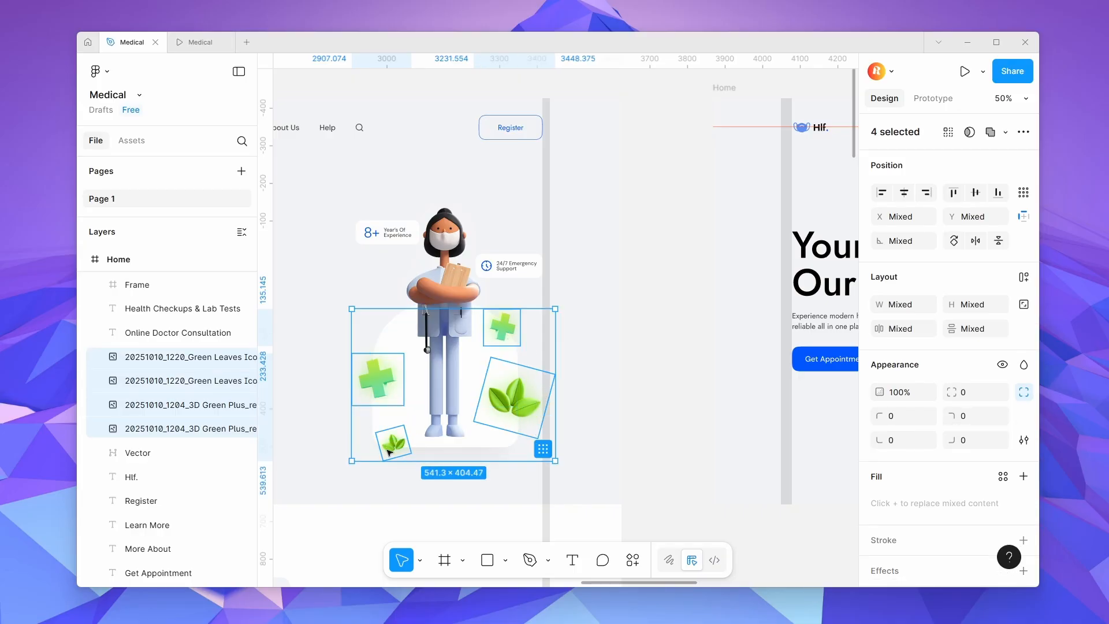
scroll(388, 452, "down", 5)
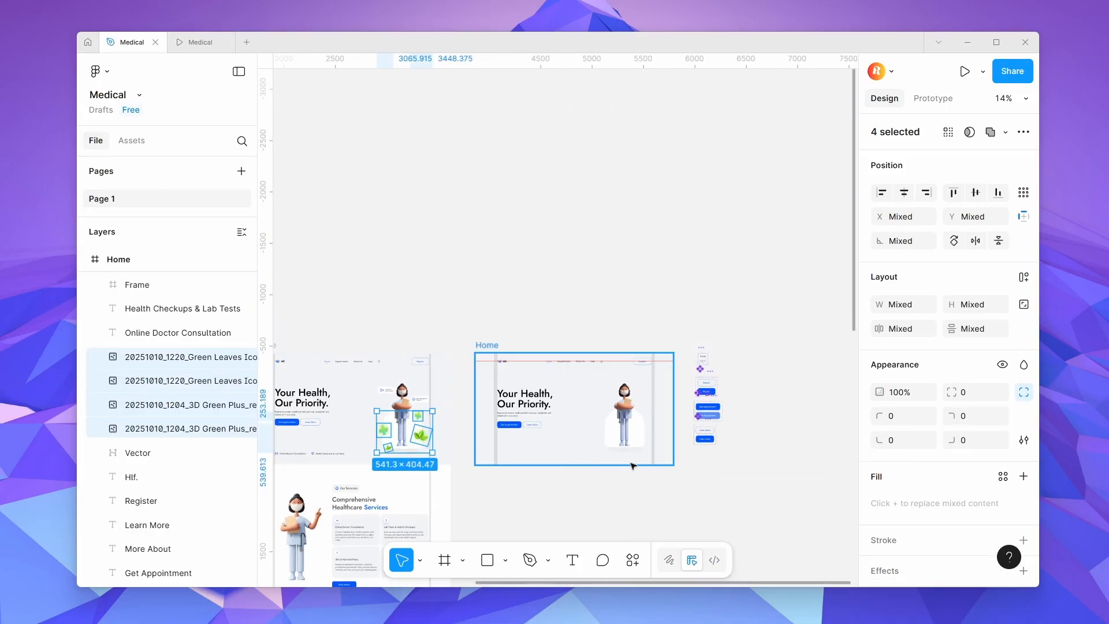
left_click(602, 463)
key("ctrl+v")
scroll(618, 449, "up", 5)
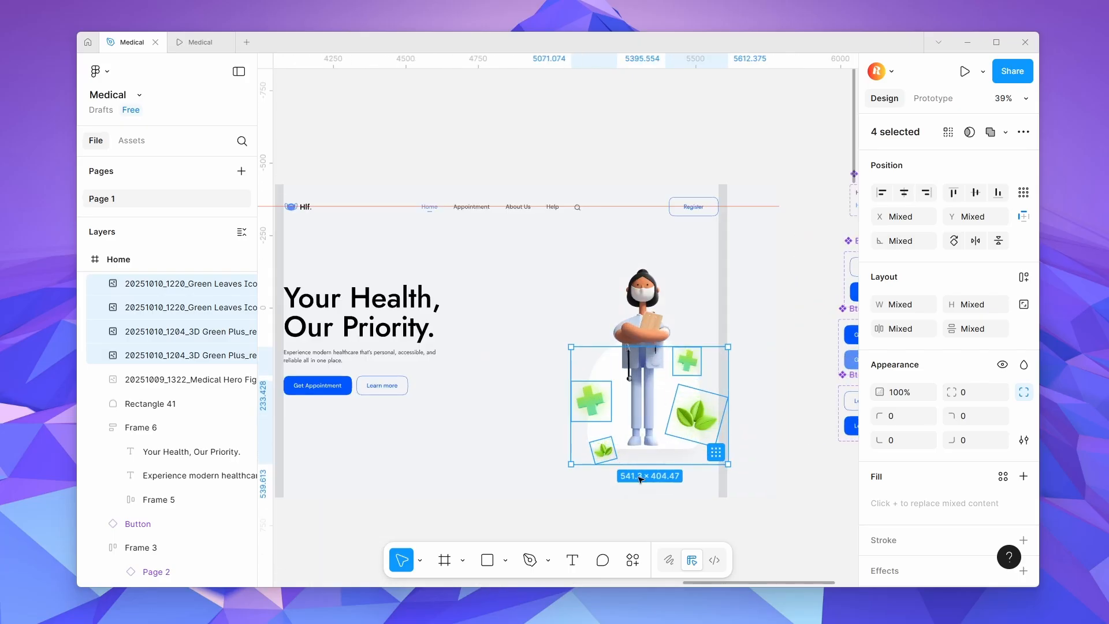
left_click(643, 481)
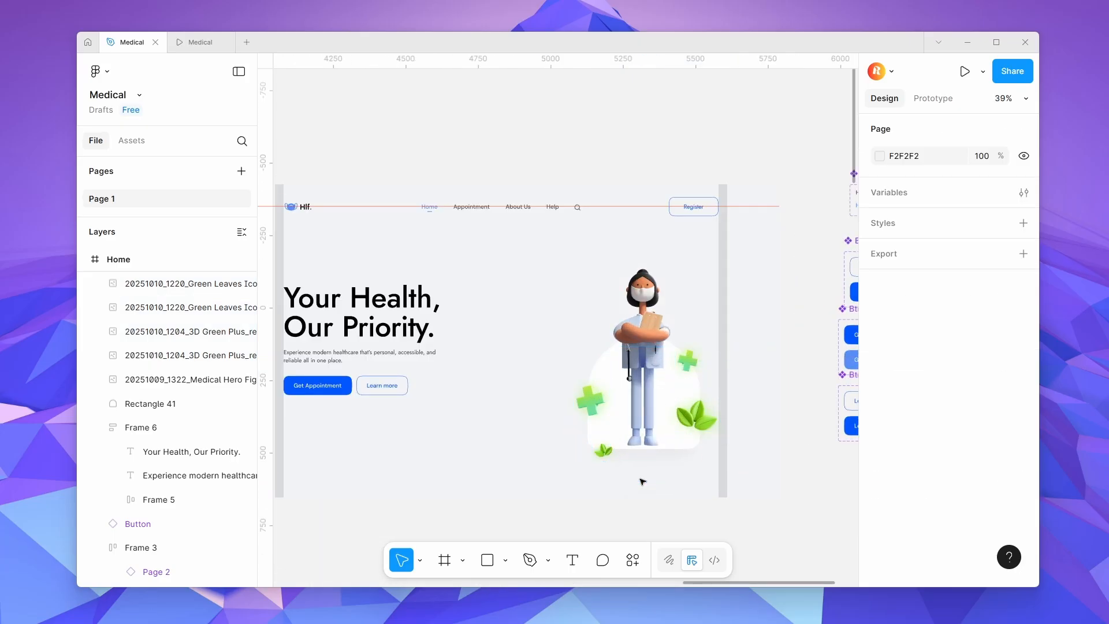
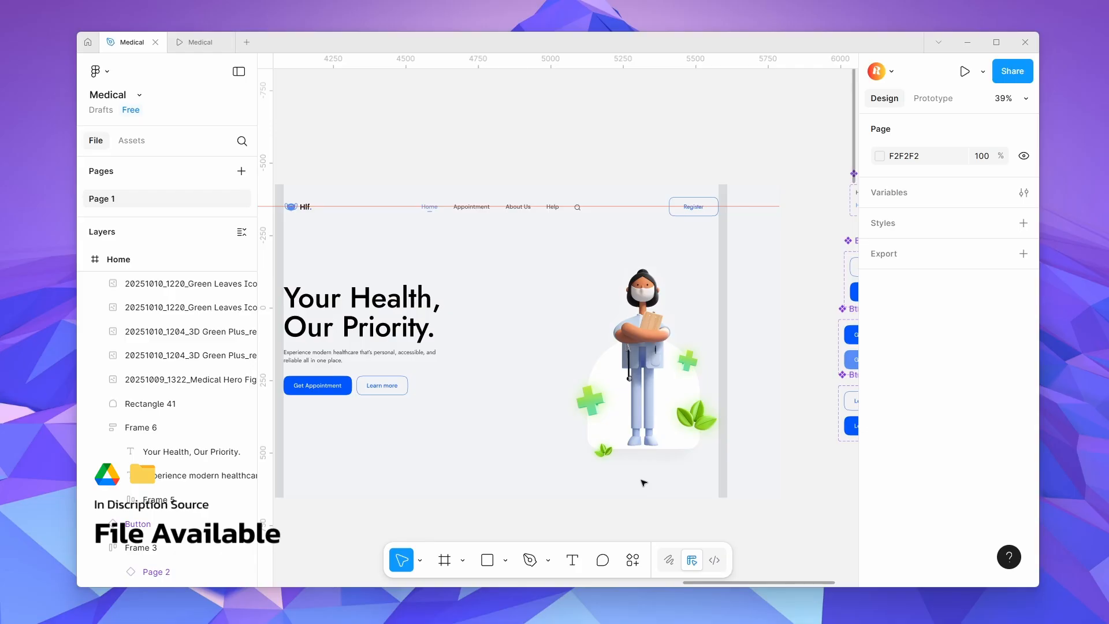
Check the original "8+ Year's Of Experience" badge's size, draw a rectangle about 260 × 97 between the two Home frames, and set its width to 170.
scroll(644, 483, "down", 4)
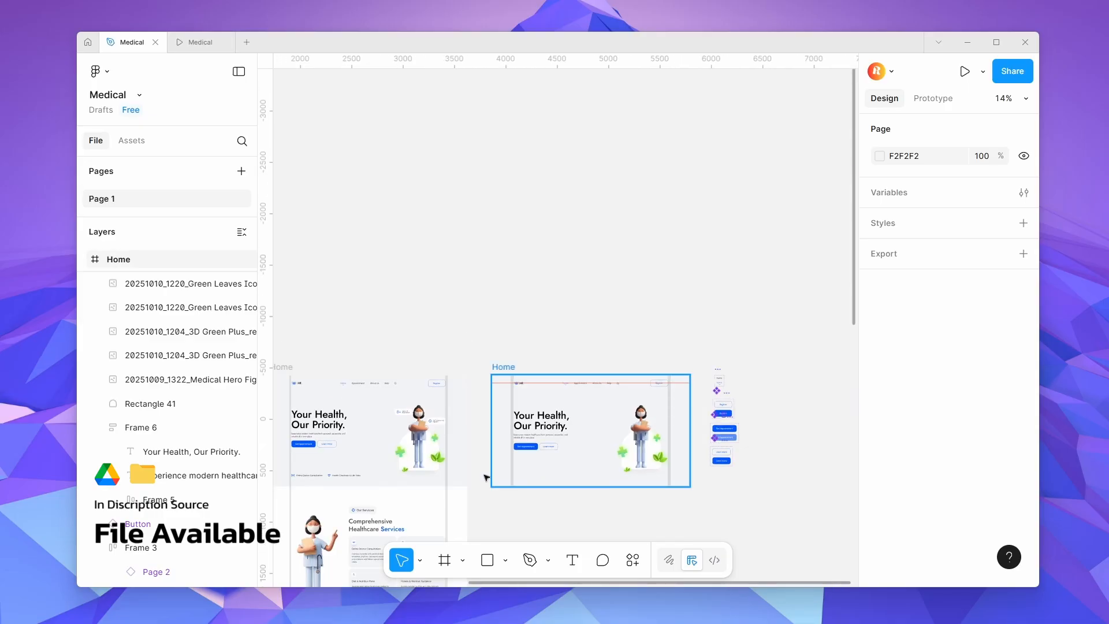
scroll(394, 406, "up", 5)
scroll(394, 406, "up", 3)
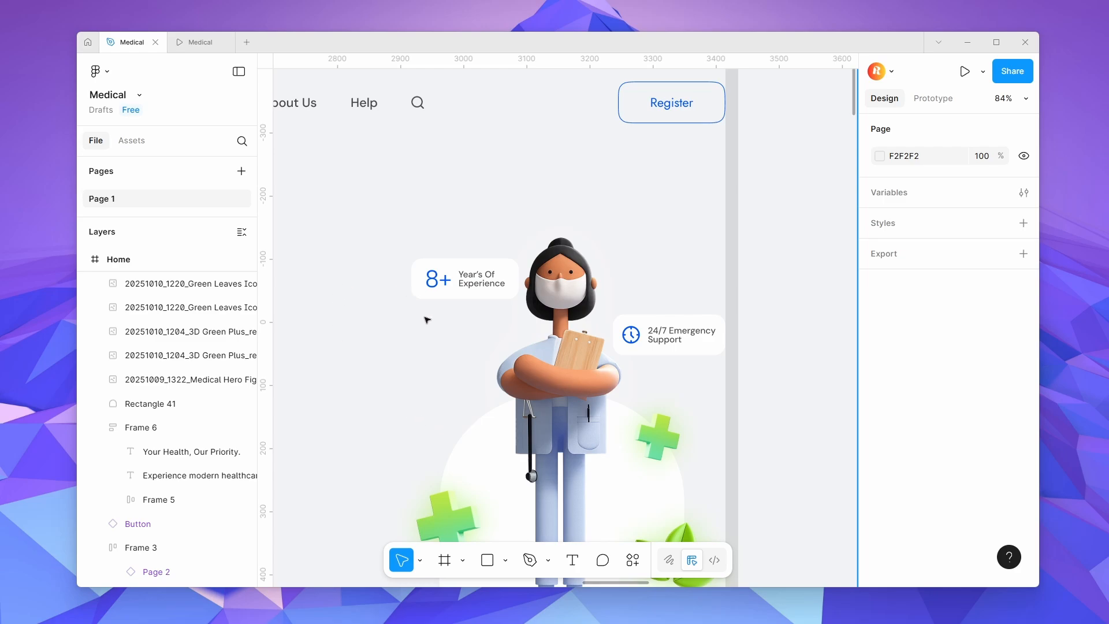
left_click(438, 294)
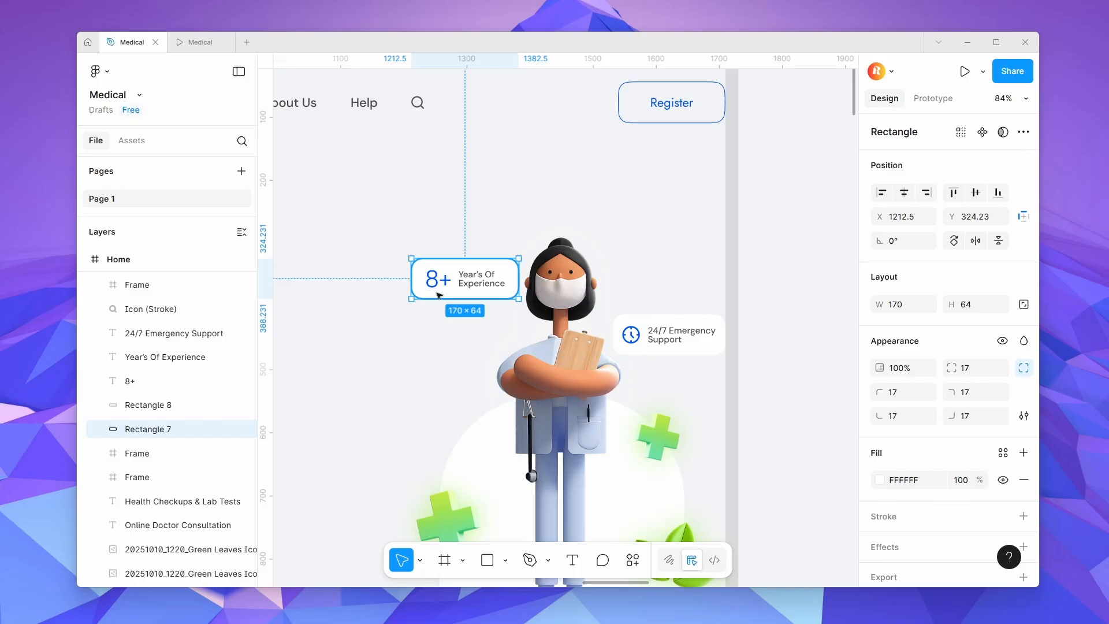
key("r")
scroll(468, 289, "down", 5)
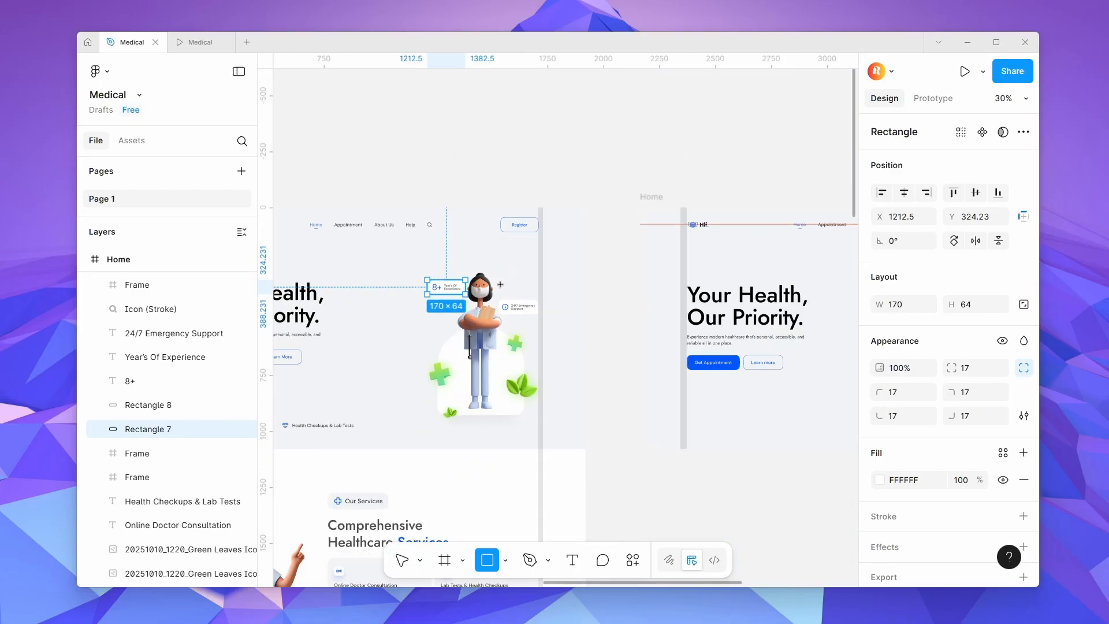
left_click_drag(585, 258, 644, 279)
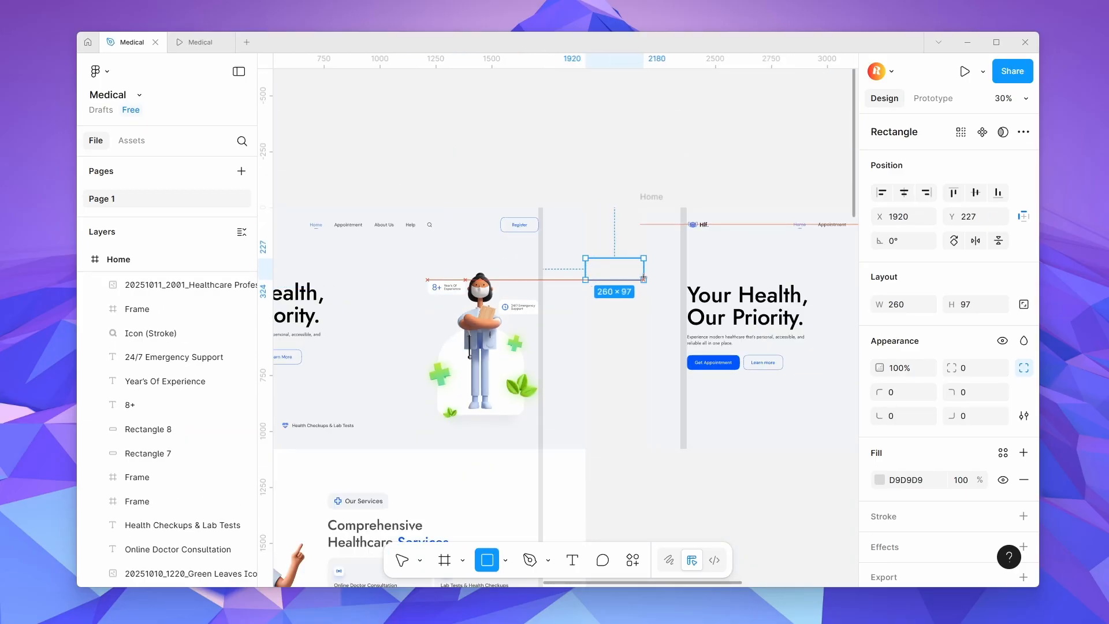
left_click(901, 304)
type("170")
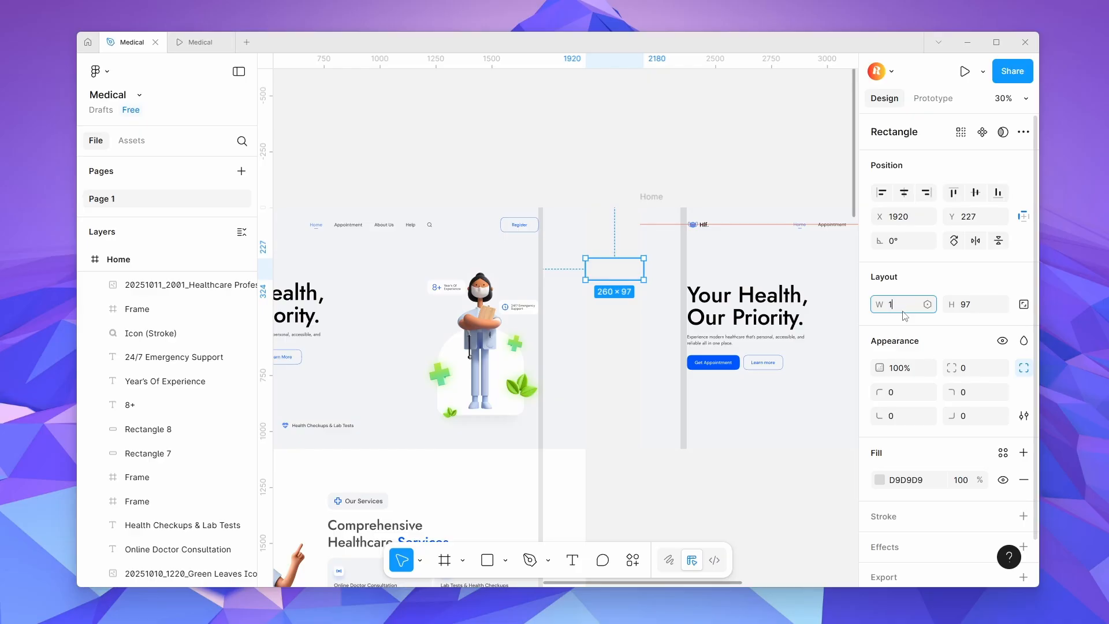
left_click(455, 291)
left_click(632, 271)
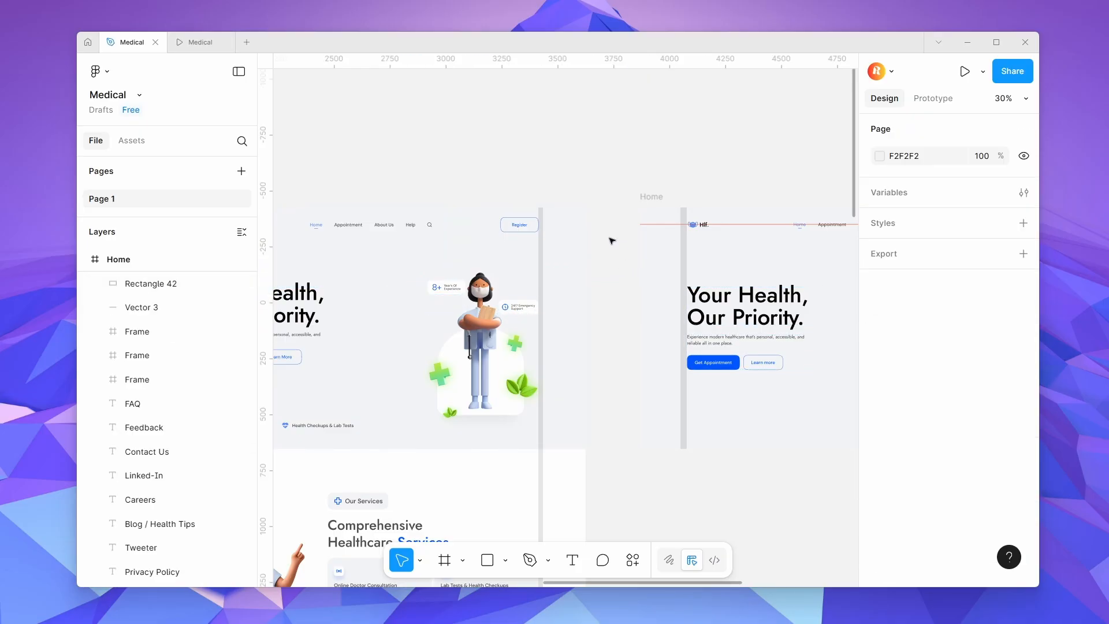
left_click(583, 276)
left_click(607, 264)
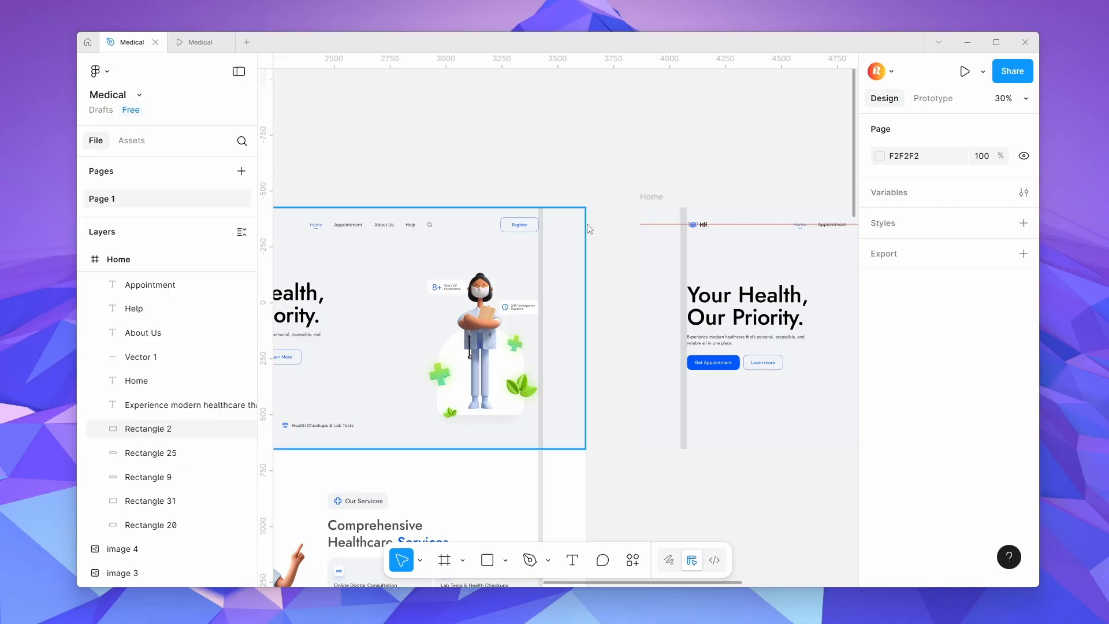
left_click_drag(587, 225, 612, 299)
key("ctrl+z")
key("ctrl+z")
key("ctrl+z")
key("ctrl+z")
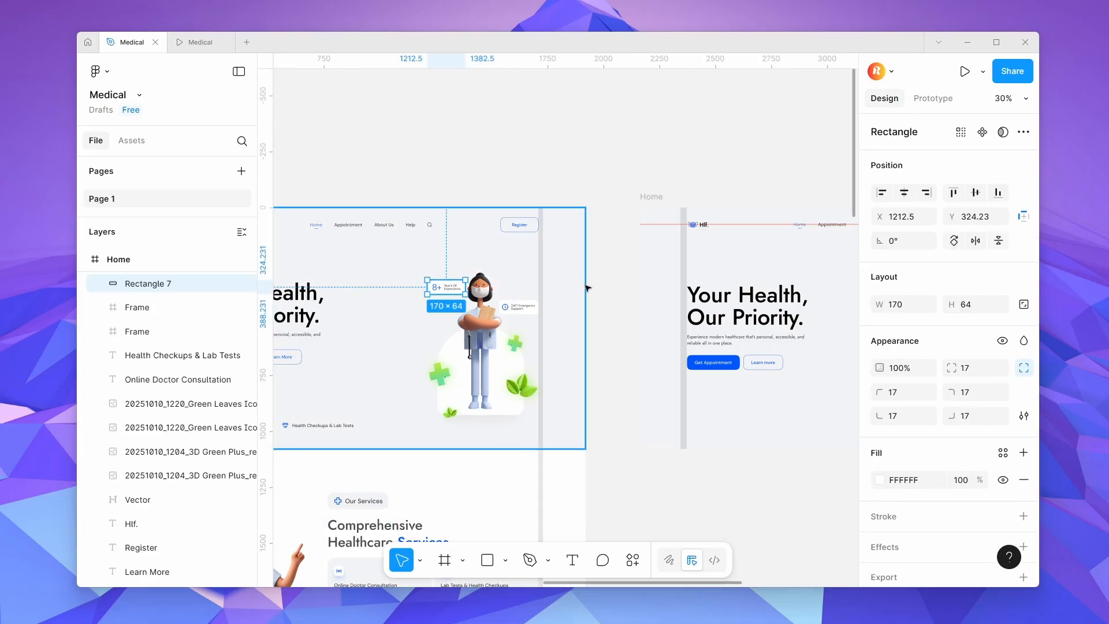
key("ctrl+z")
key("ctrl+z")
key("ctrl+shift+z")
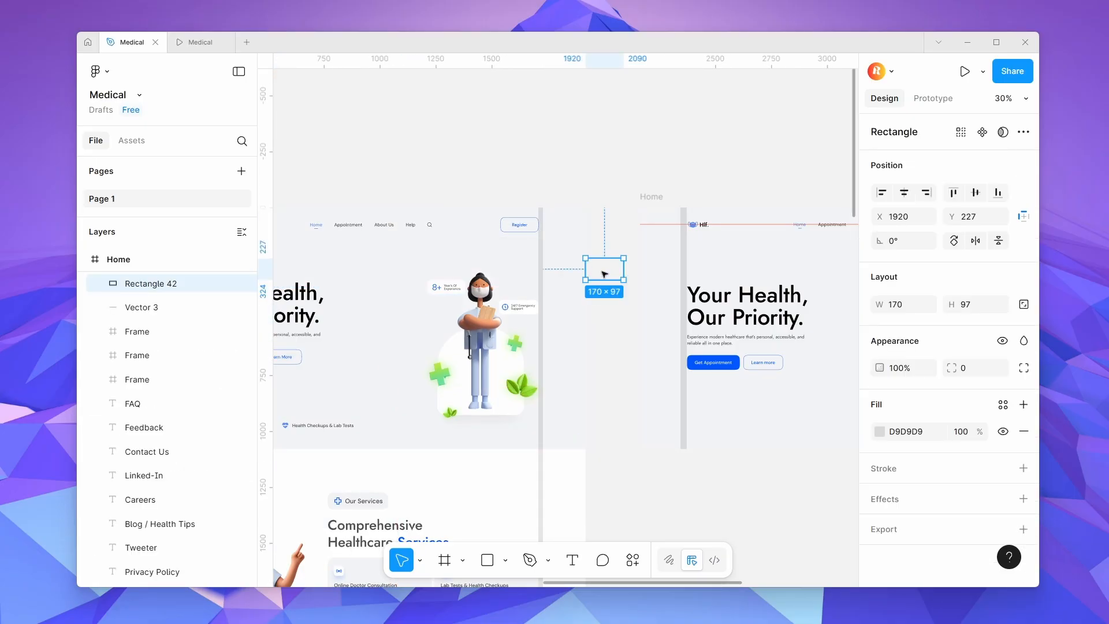
key("ctrl+shift+z")
key("ctrl+z")
Move the new 170-wide rectangle above the new Home frame and set its height to 64.
left_click_drag(605, 274, 660, 149)
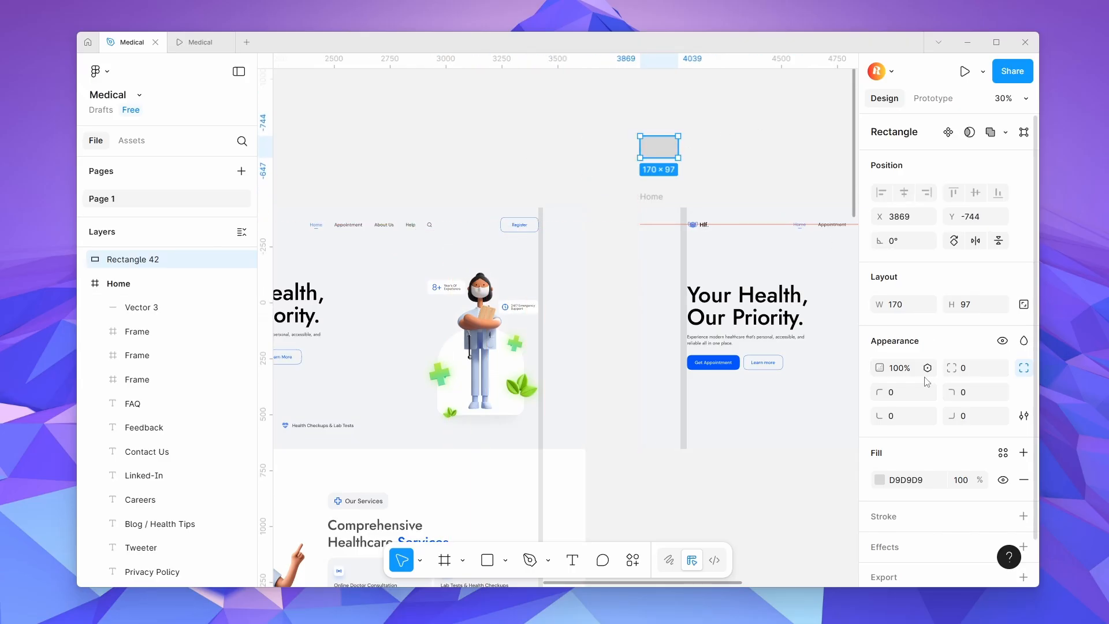
left_click(985, 306)
type("64")
key("Return")
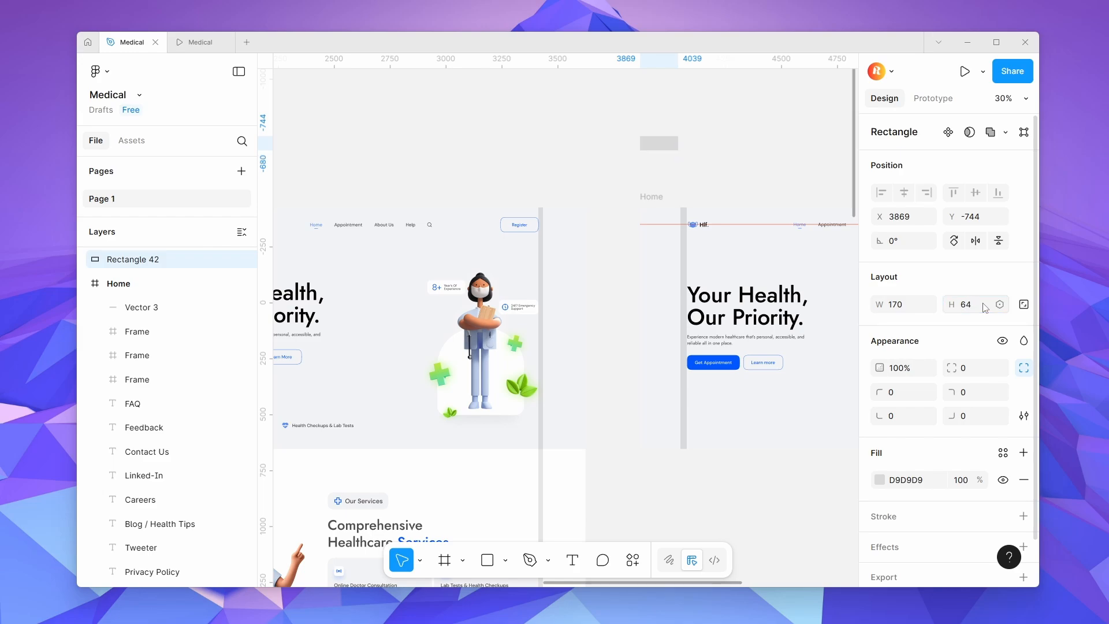
Set the badge rectangle's corner radius to 14 and its corner smoothing to 100%.
left_click_drag(956, 370, 1005, 380)
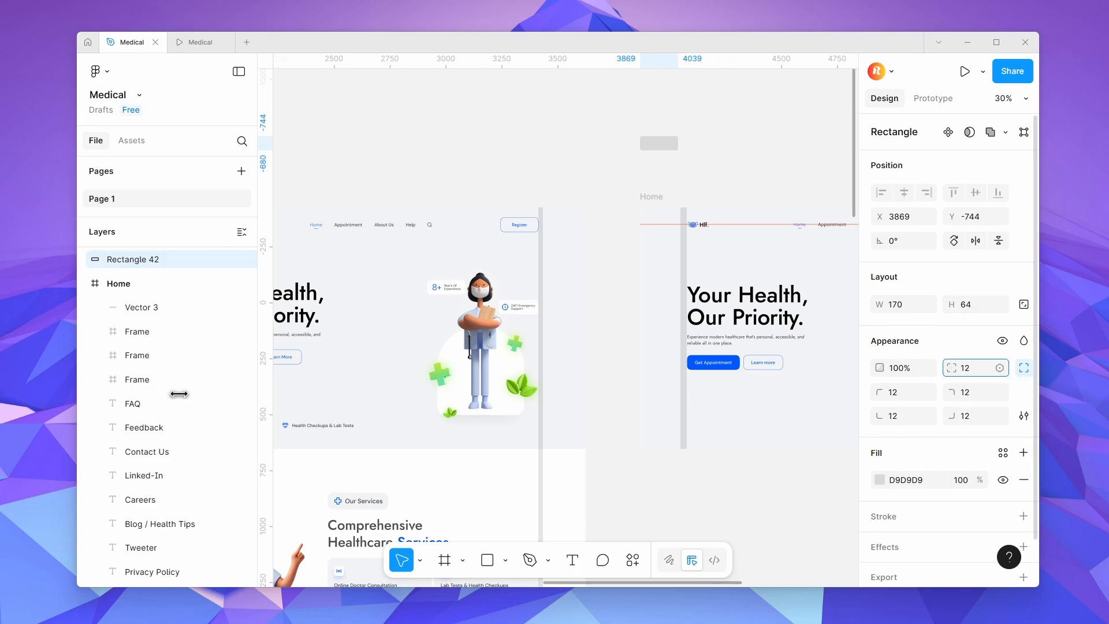
left_click(1024, 416)
left_click_drag(695, 449, 814, 448)
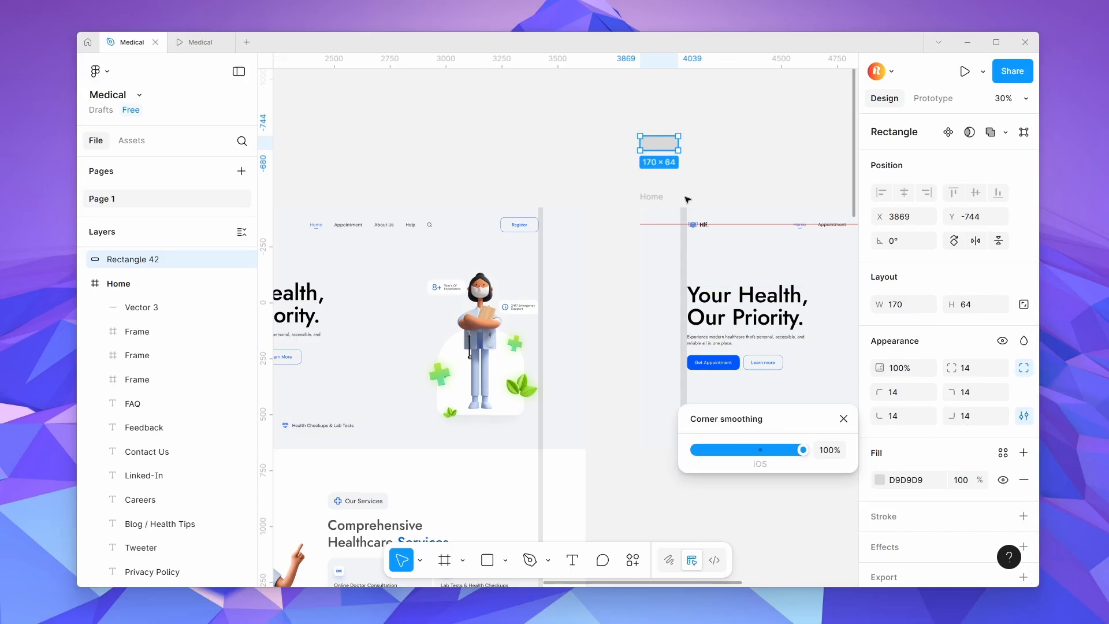
Change the badge rectangle's fill to white and deselect it.
left_click(879, 479)
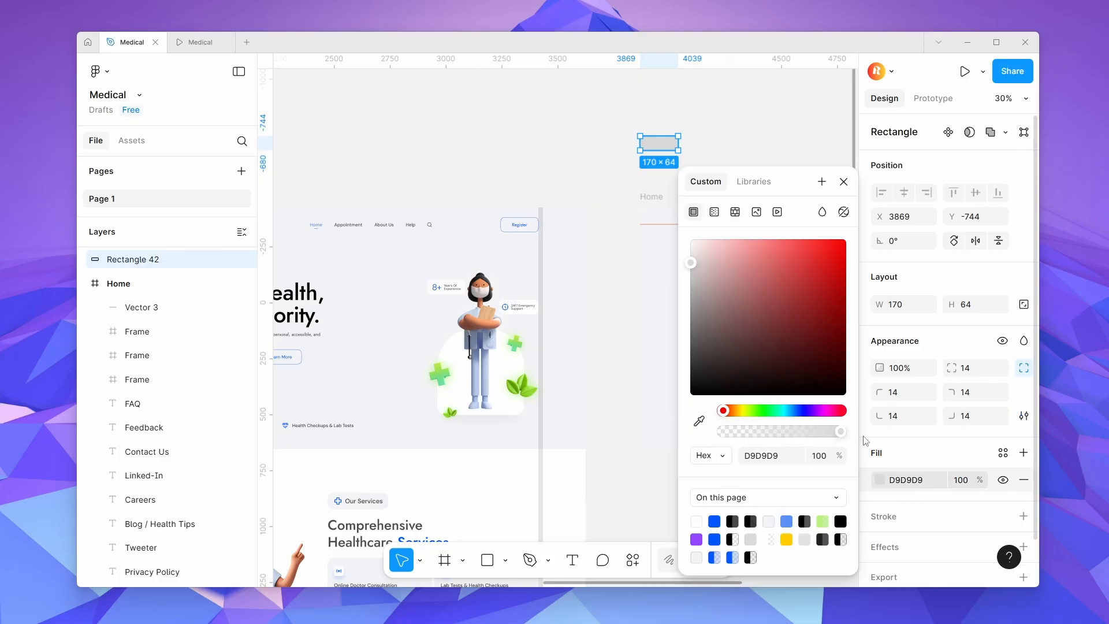
left_click_drag(722, 278, 575, 151)
left_click(572, 149)
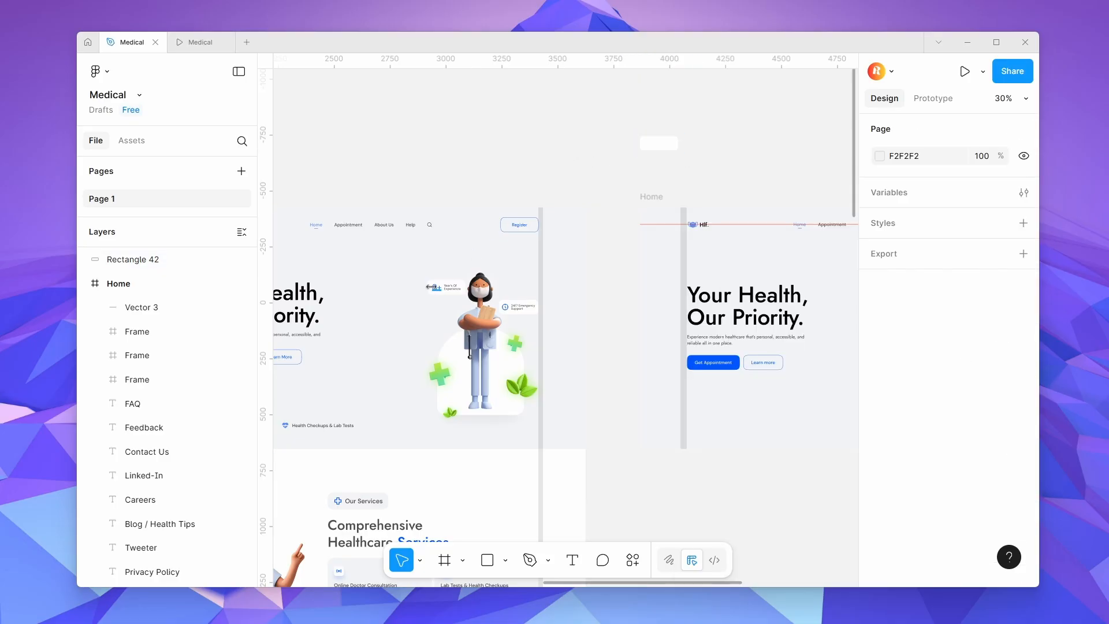
Add the text "8+" inside the white badge's left end in DM Sans Light, size 38, line height 28, colour 0057FF.
left_click(436, 287)
left_click(660, 112)
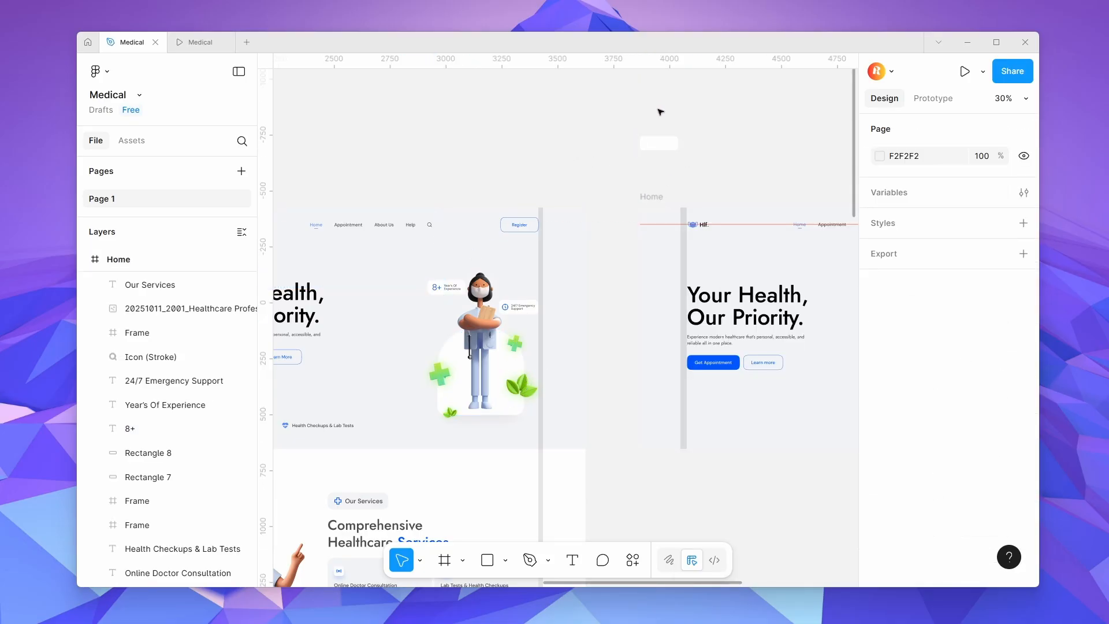
key("t")
scroll(650, 140, "up", 10)
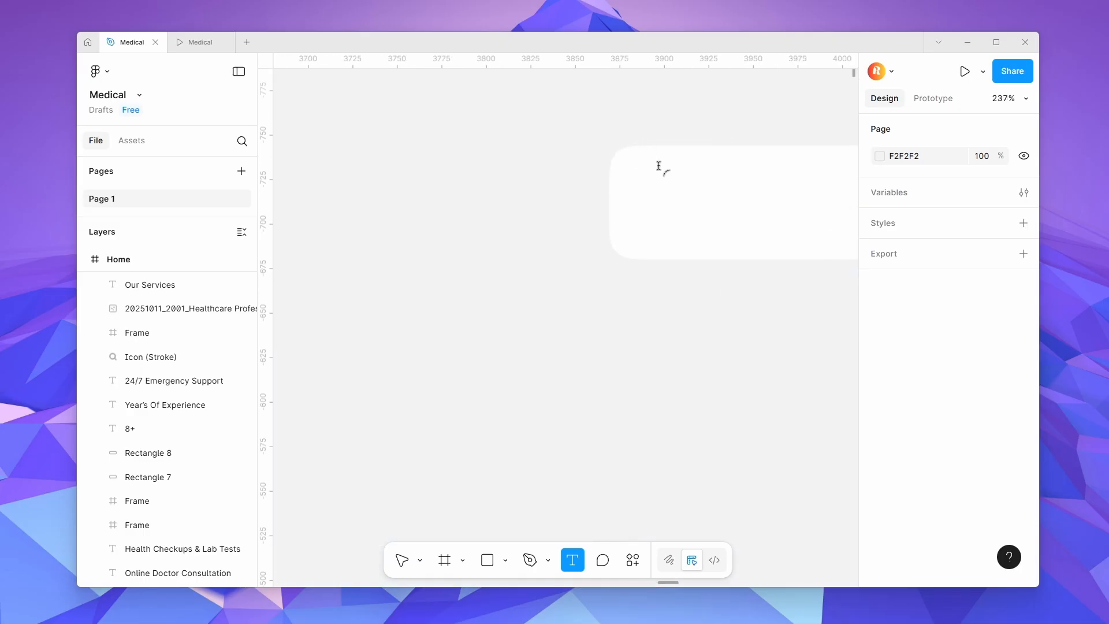
left_click(666, 205)
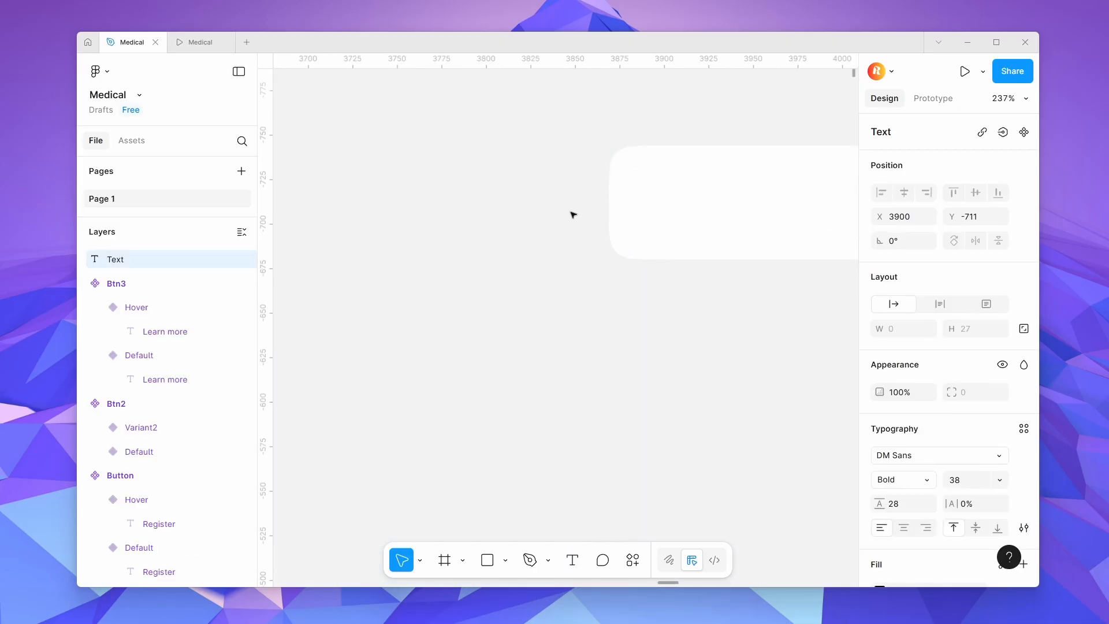
type("8+")
key("Escape")
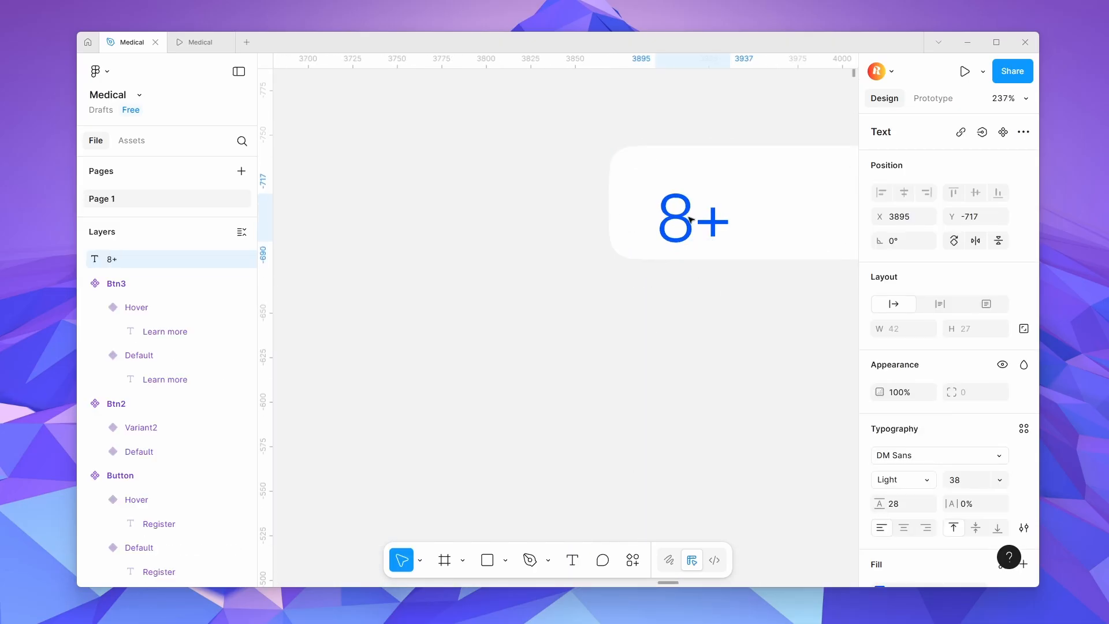
left_click_drag(697, 226, 673, 213)
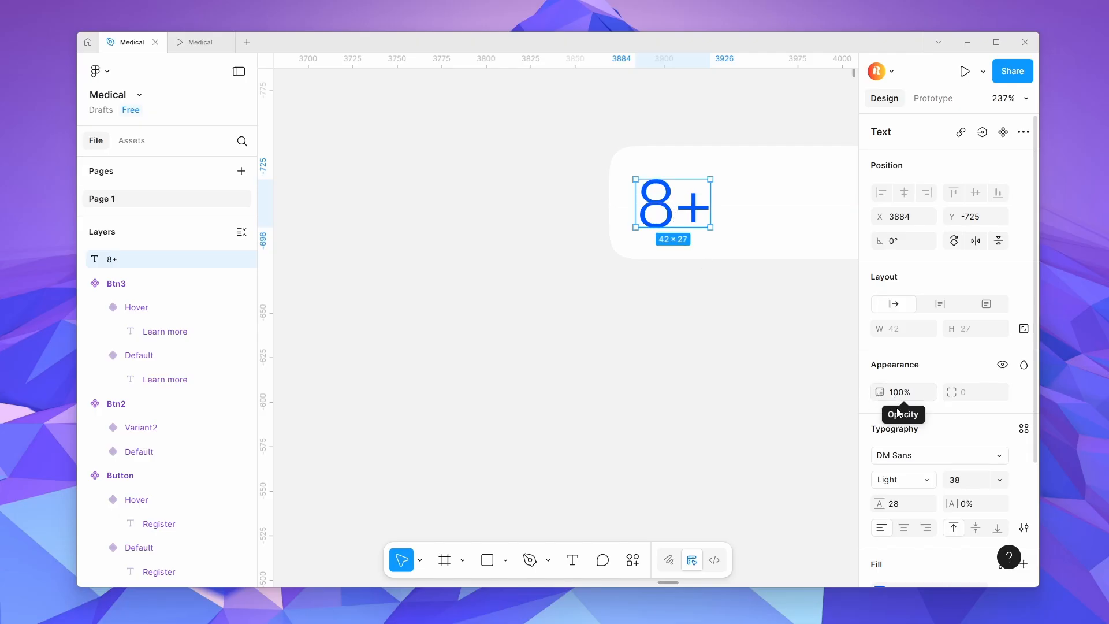
scroll(899, 414, "down", 3)
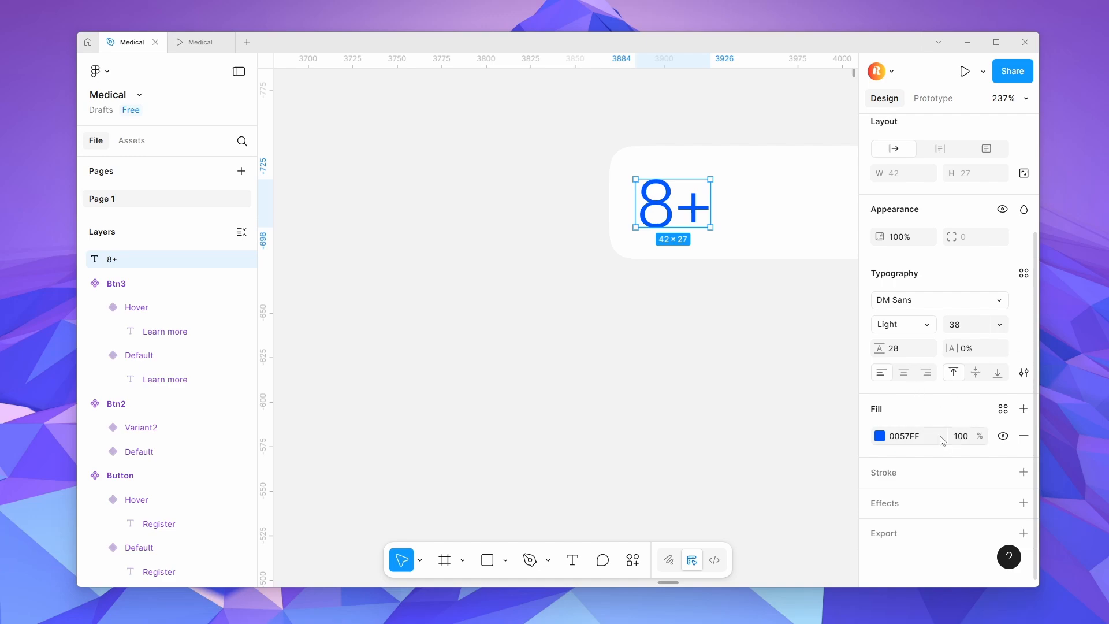
scroll(636, 277, "down", 10)
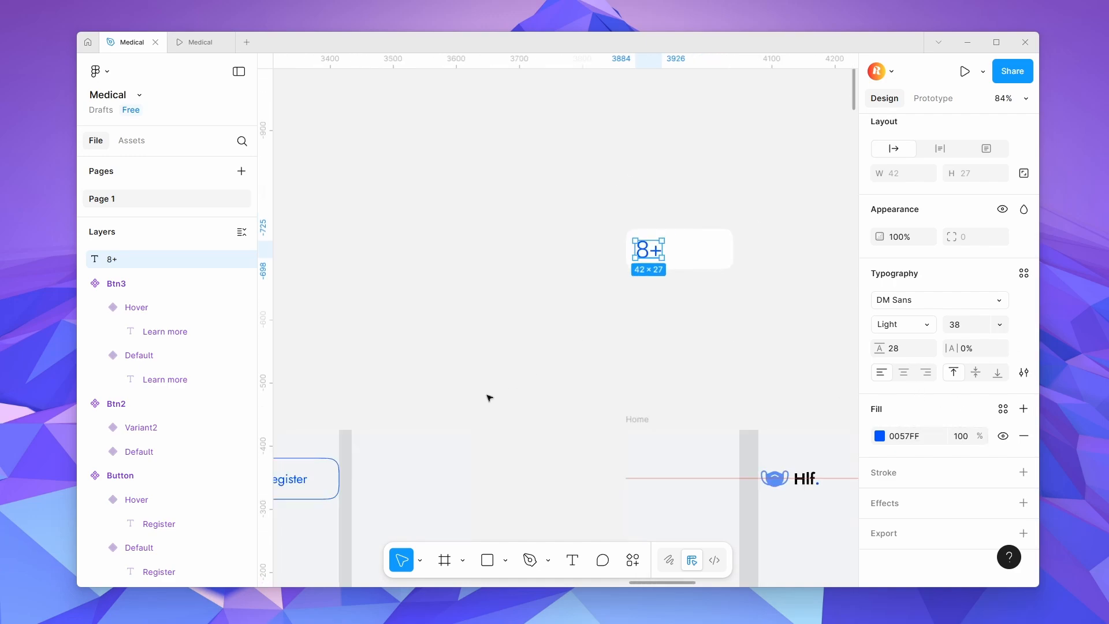
Copy the "Year's Of Experience" text from the reference hero's badge.
scroll(508, 428, "down", 5)
left_click(301, 154)
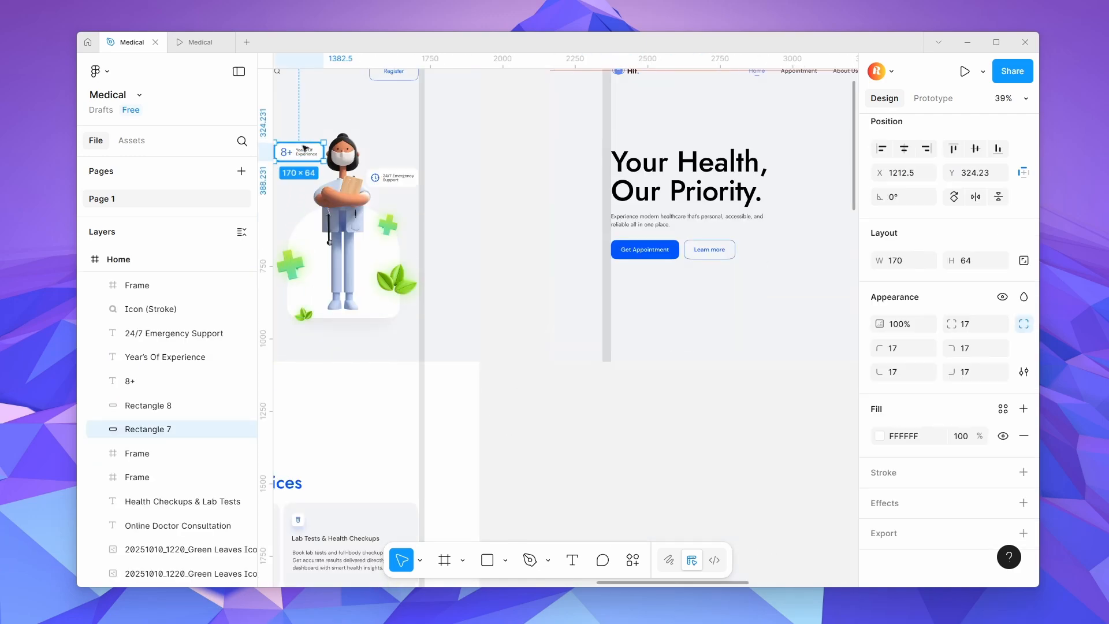
double_click(301, 153)
key("Escape")
left_click(315, 155)
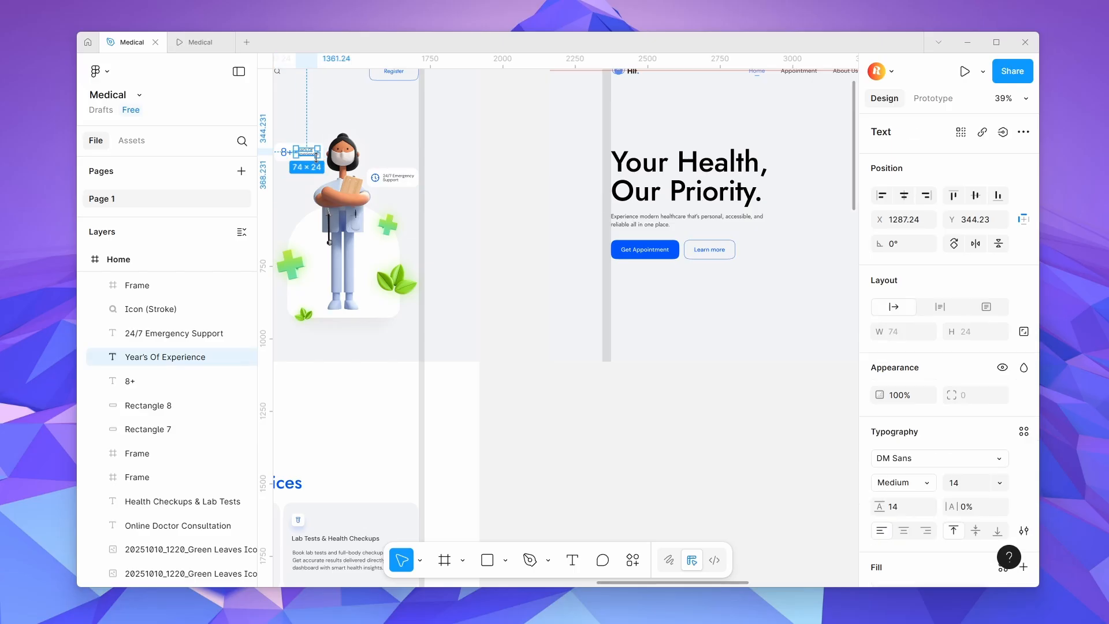
scroll(690, 157, "up", 7)
scroll(576, 437, "up", 8)
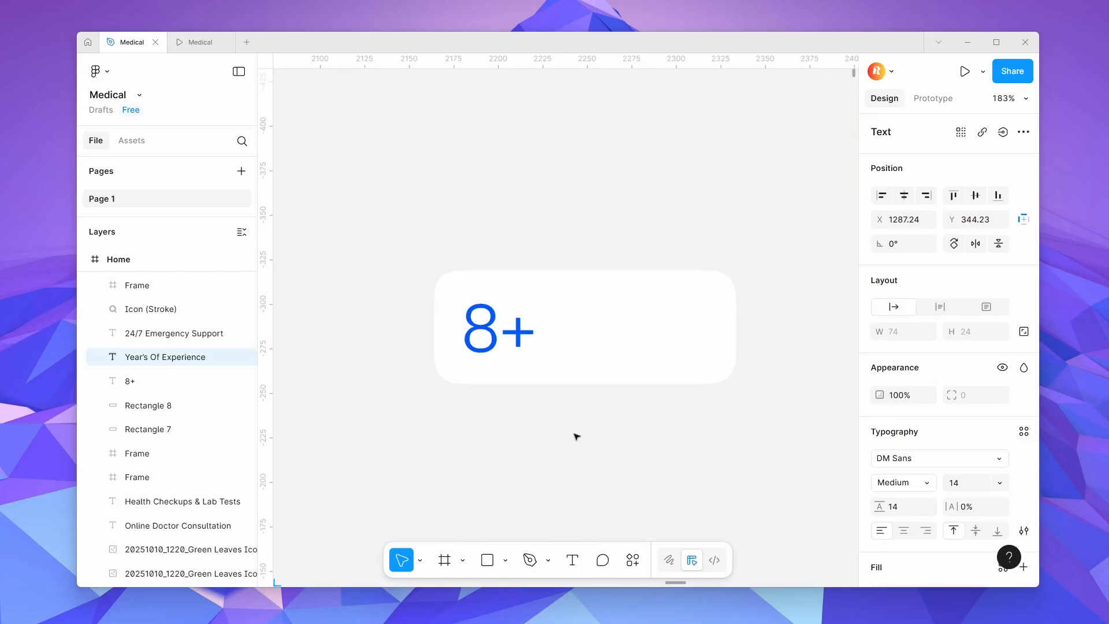
key("t")
left_click(578, 329)
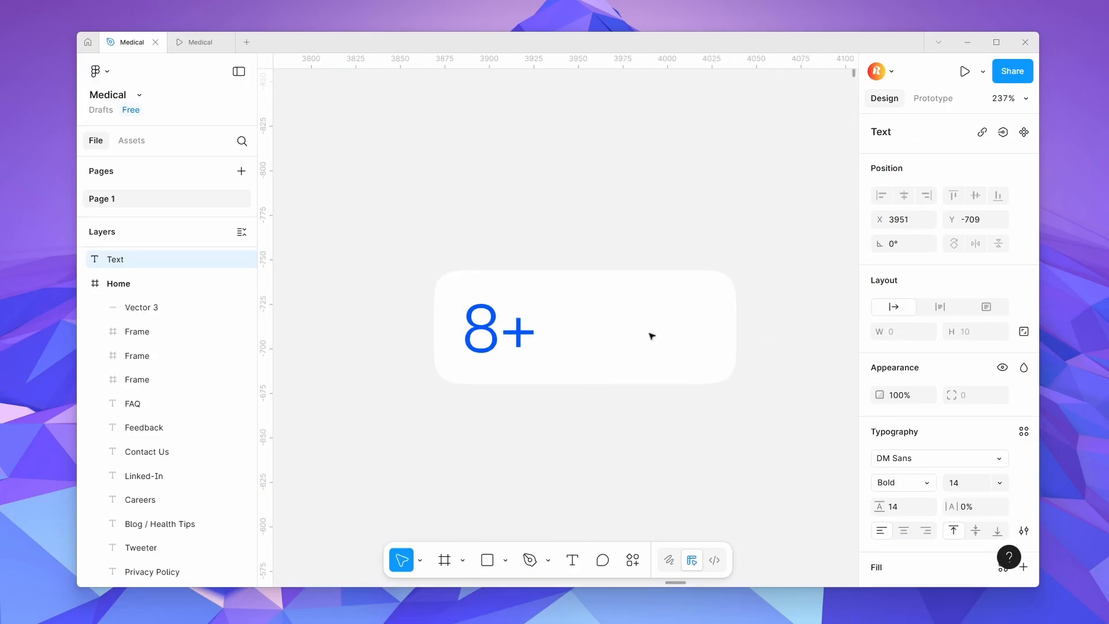
type("Year's Of Experience")
key("ctrl+z")
key("ctrl+z")
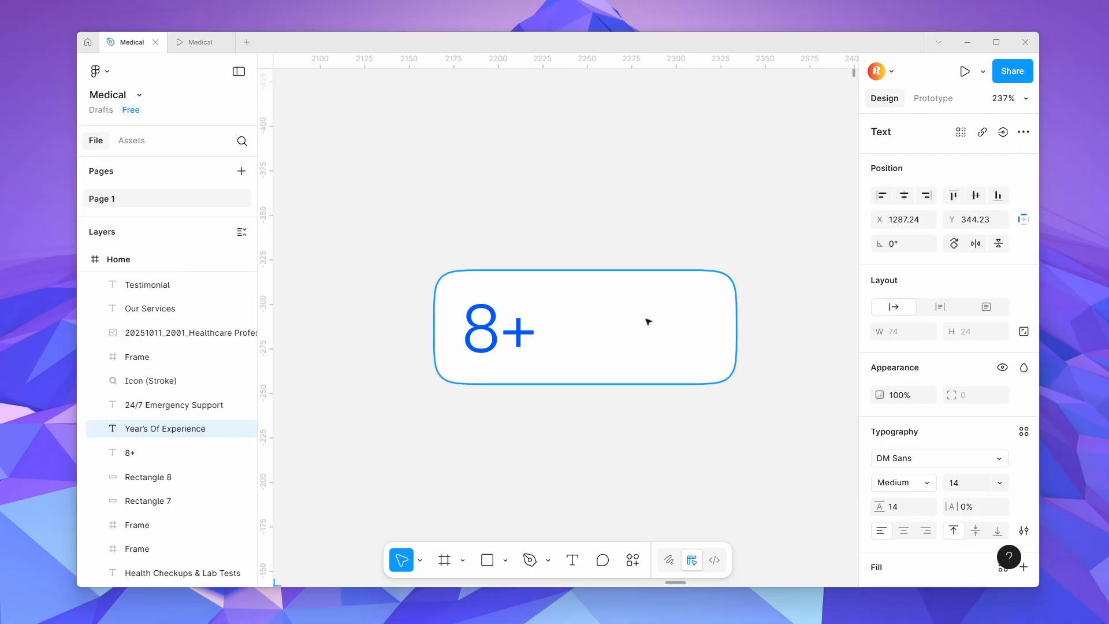
Place the text "Year's Of Experience" in DM Sans Medium, size 14, line height 14, beside "8+" and bring it to the front.
key("t")
left_click(591, 318)
type("Year's Of Experience")
key("ctrl+z")
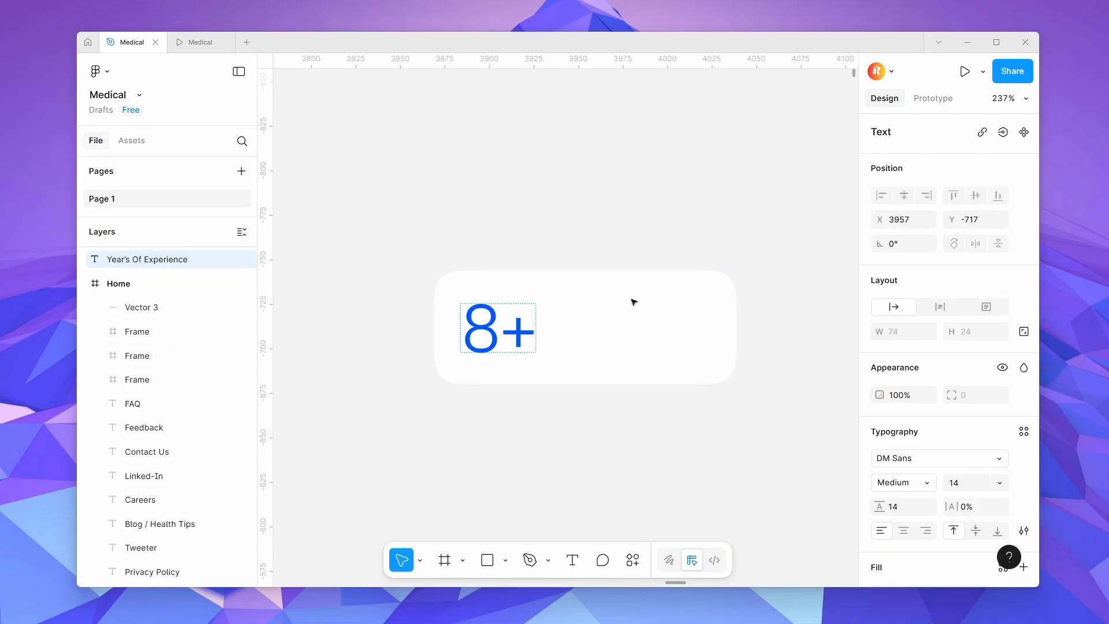
left_click(633, 302)
mouse_move(669, 336)
left_mouse_down()
mouse_move(578, 329)
mouse_move(650, 329)
left_mouse_up()
key("bracketright")
Combine "8+" and "Year's Of Experience" in a horizontal auto layout with a gap of 12.
left_click(475, 338, "shift")
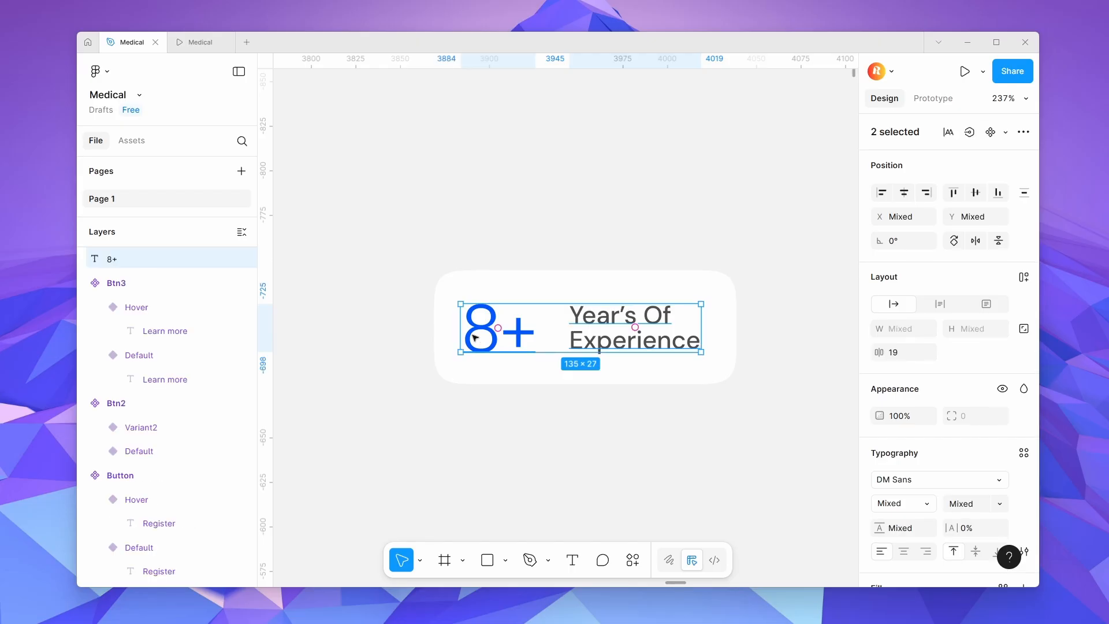
key("shift+a")
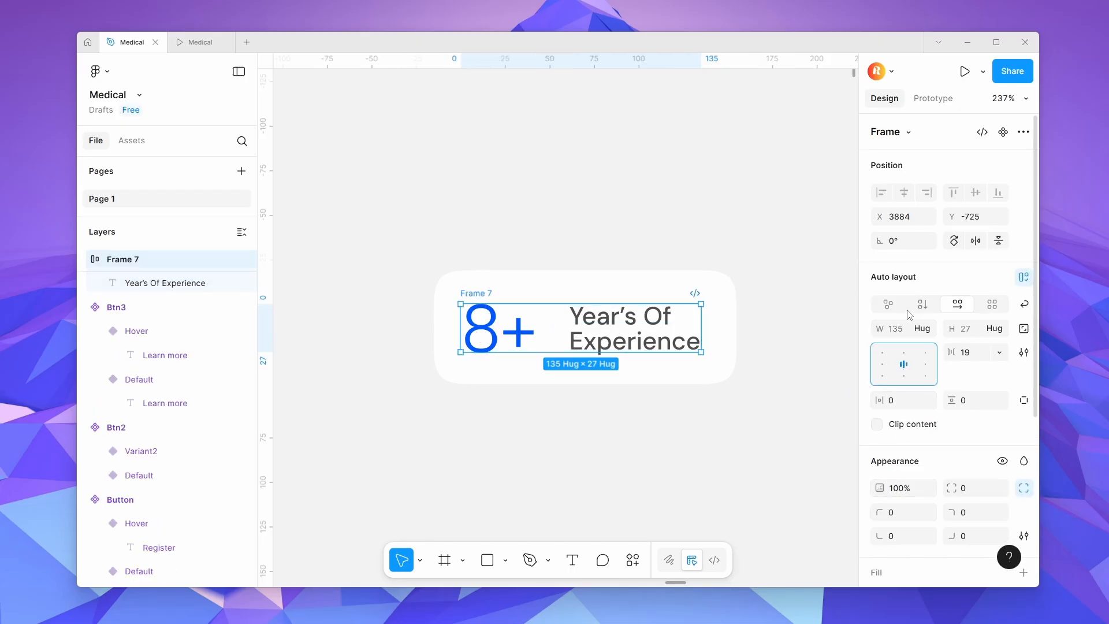
scroll(909, 315, "down", 2)
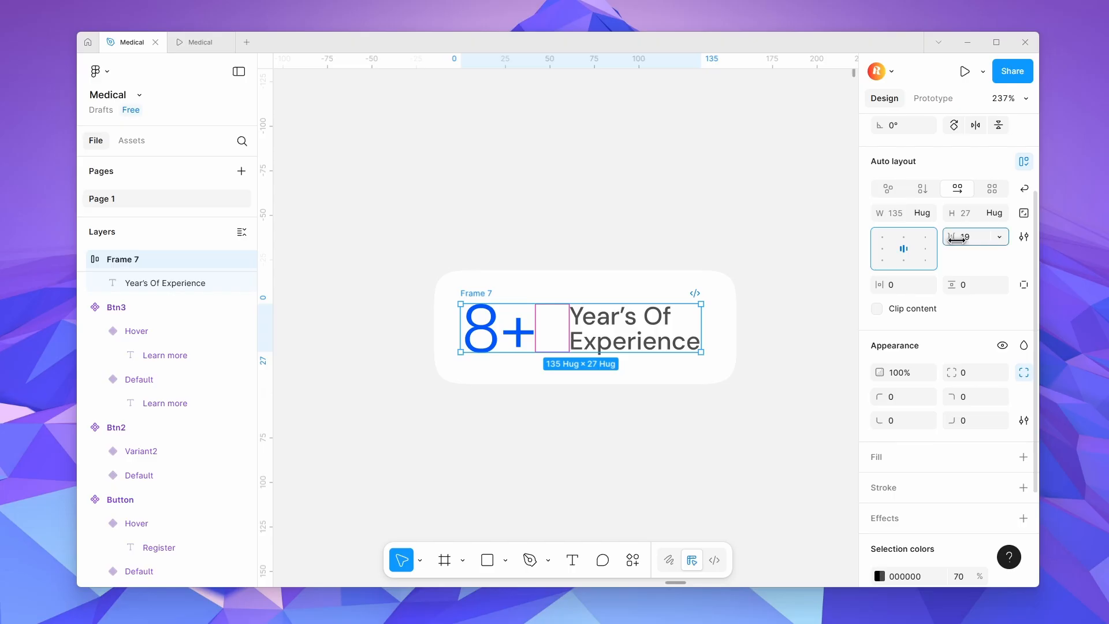
left_click_drag(958, 240, 949, 239)
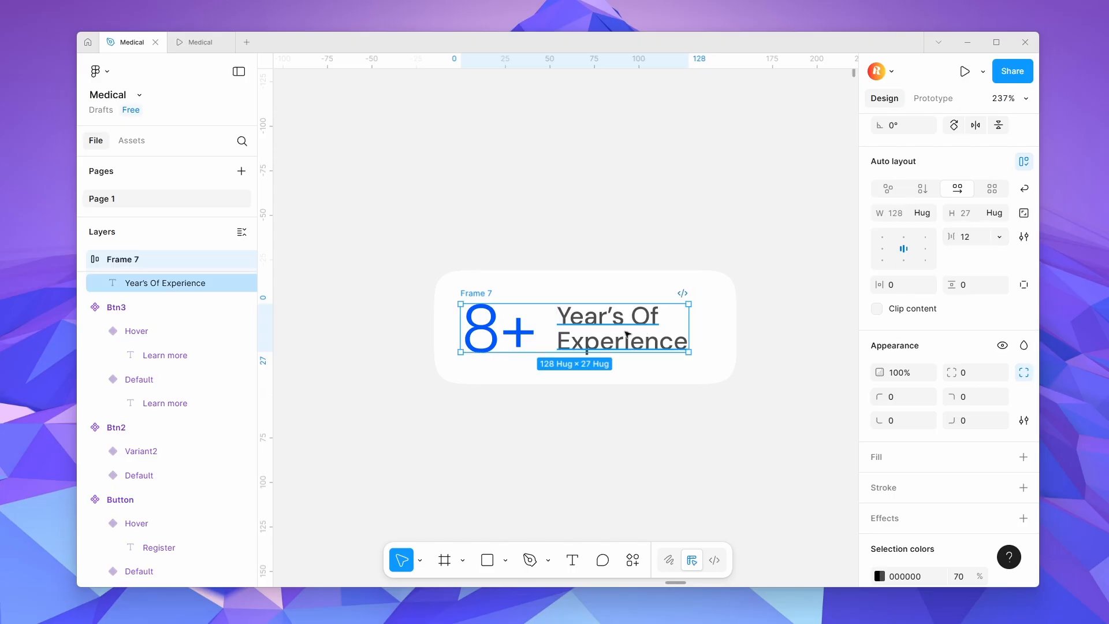
Rename the text auto layout frame to exp and centre it on the white badge rectangle.
left_click_drag(628, 334, 635, 334)
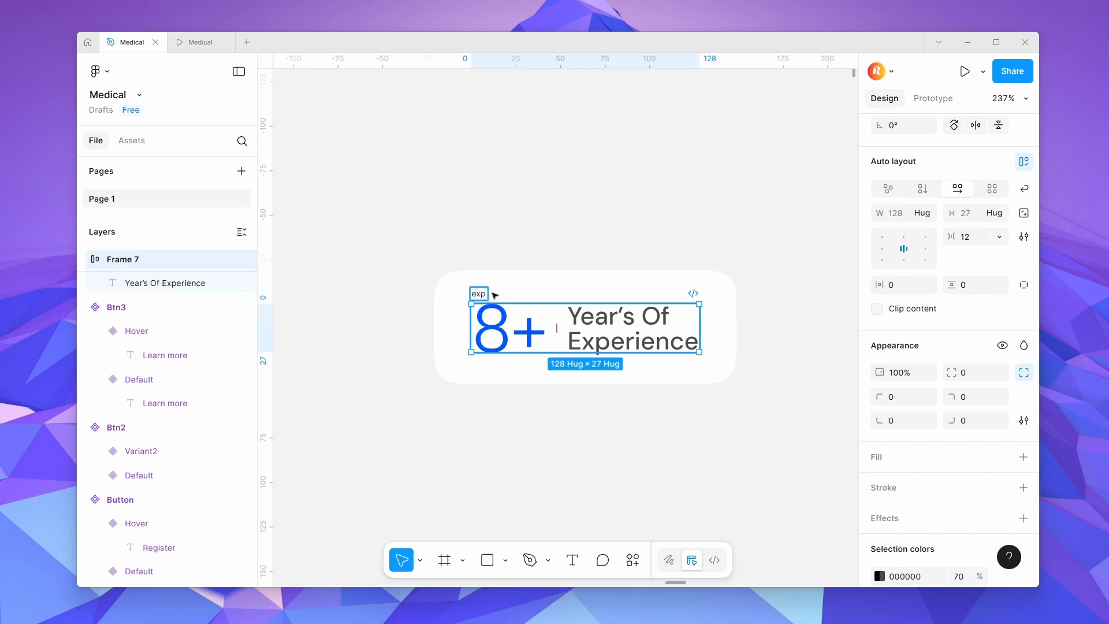
left_click(577, 247)
left_click(566, 327)
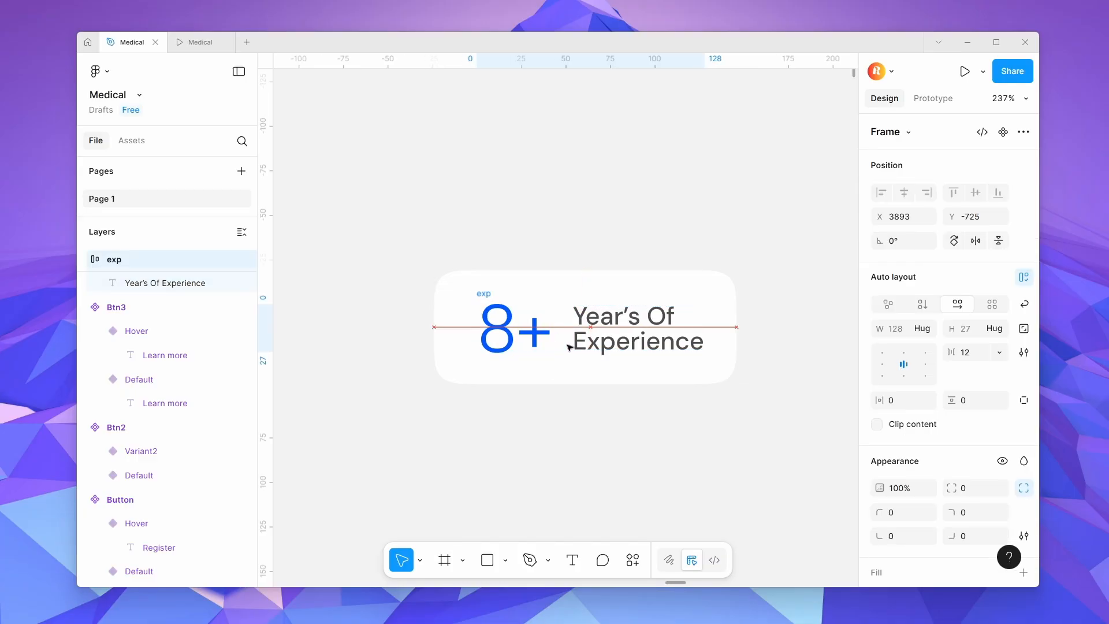
left_click(597, 294)
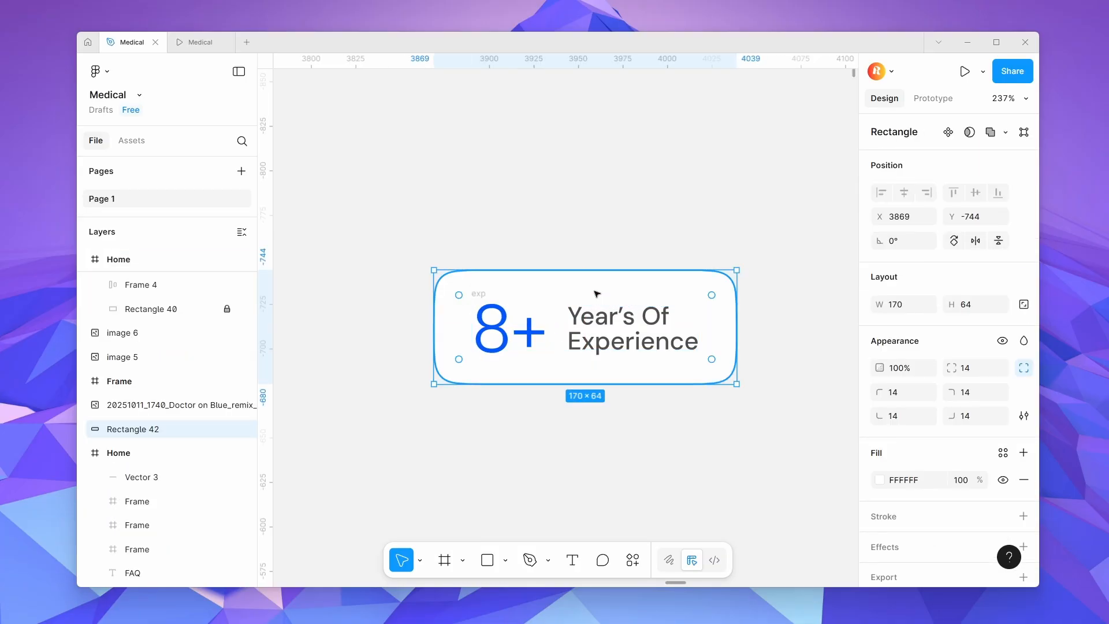
key("shift+a")
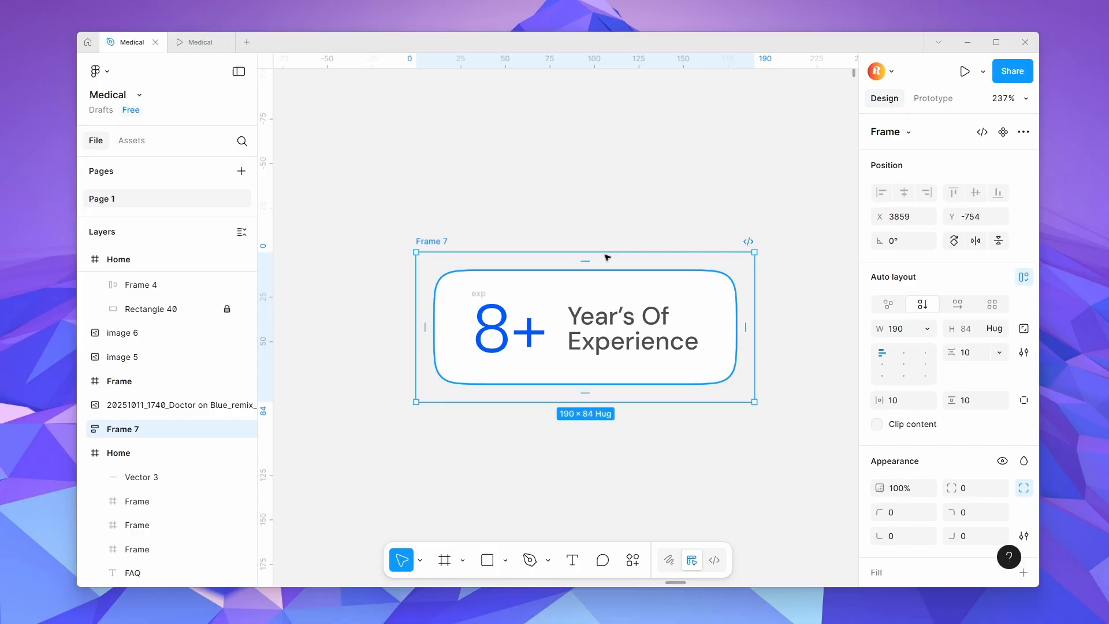
key("ctrl+z")
left_click(616, 223)
left_click_drag(610, 202, 631, 395)
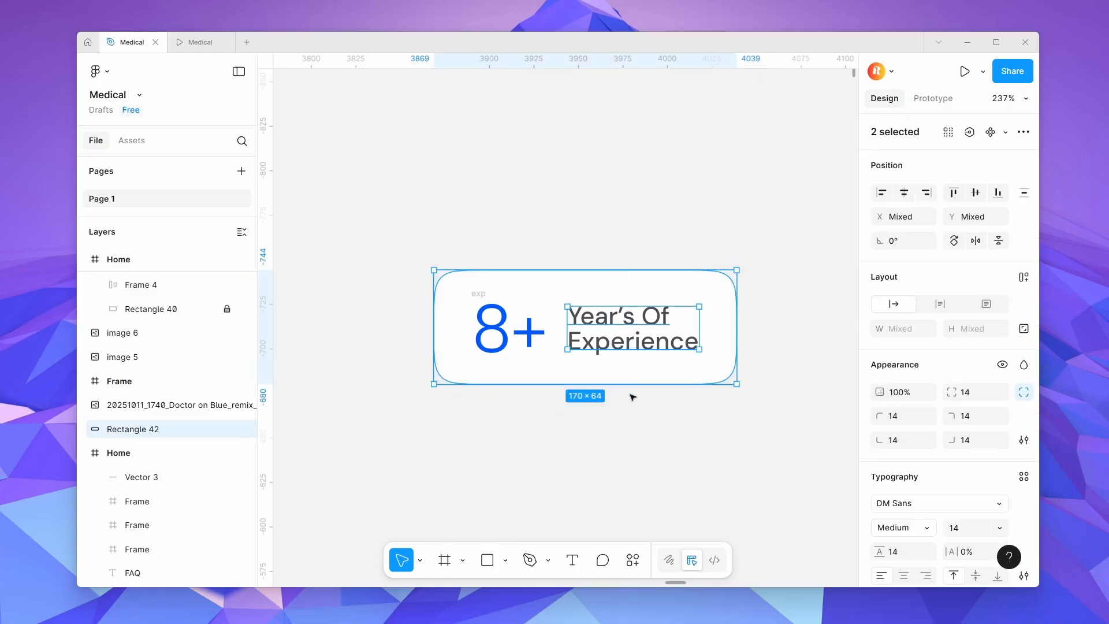
left_click(600, 242)
Wrap the exp frame and the white badge rectangle in an auto layout frame with its content aligned to the centre.
left_click(508, 323)
left_click(475, 290)
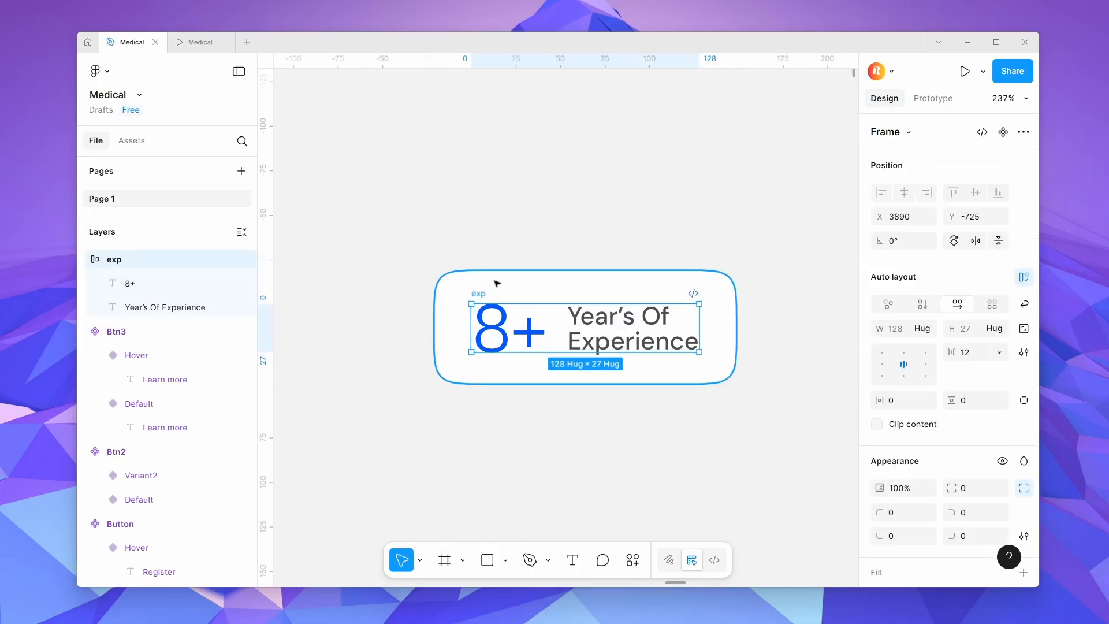
left_click(498, 283, "shift")
key("shift+a")
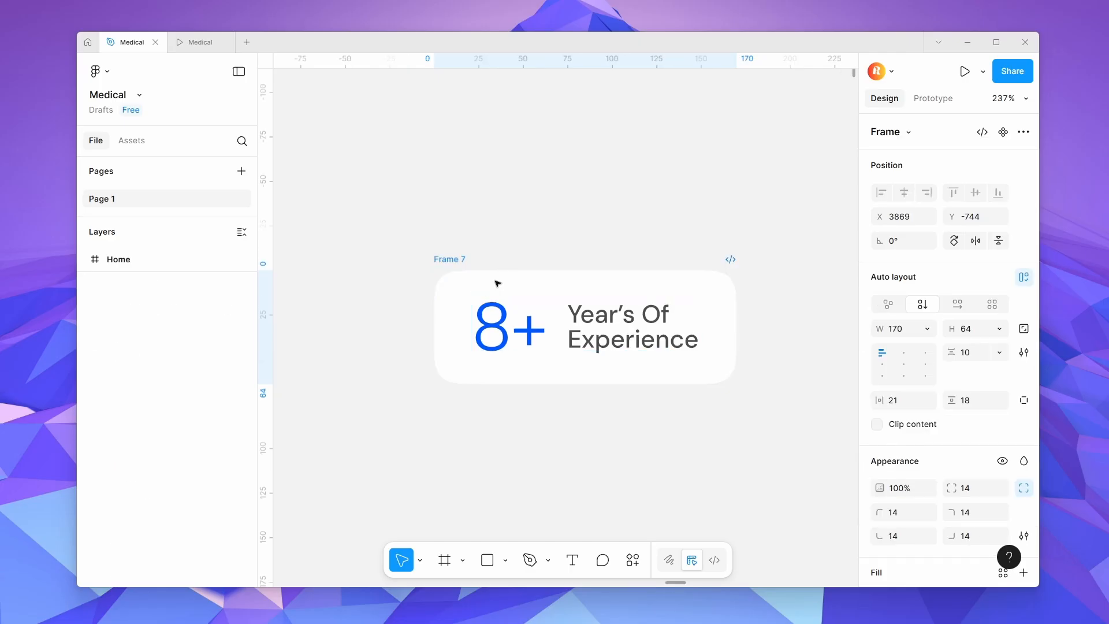
left_click(905, 364)
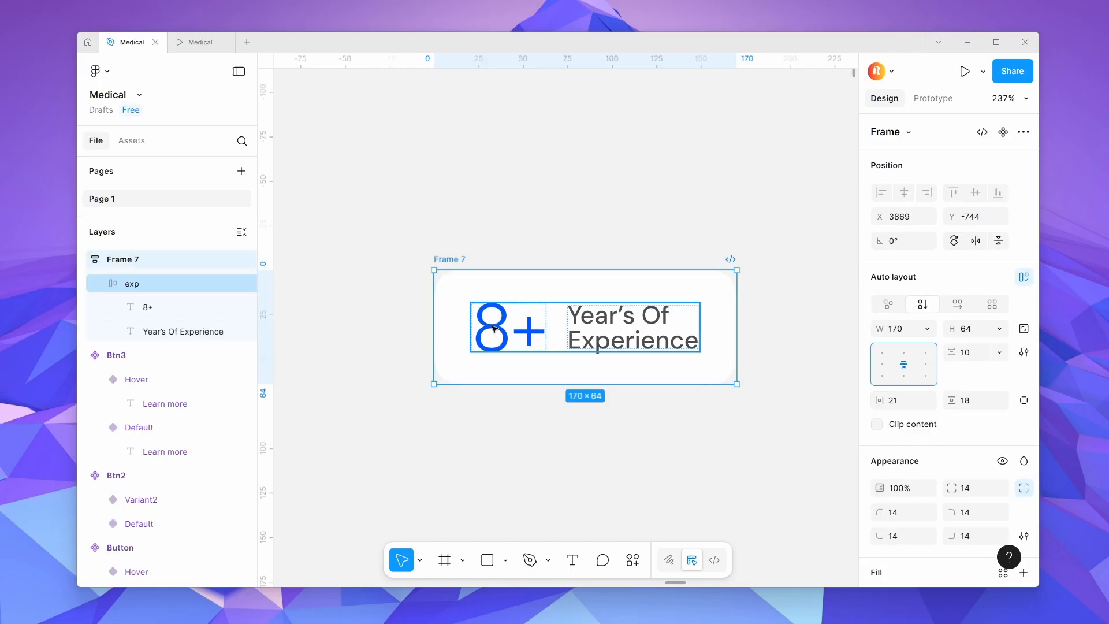
Move the experience badge into the new Home hero beside the doctor's head, at about X 1193, Y 383, and compare it with the reference badge.
scroll(555, 327, "down", 5)
scroll(554, 325, "down", 3)
left_click(609, 340)
left_click_drag(545, 308, 775, 446)
scroll(763, 445, "up", 5)
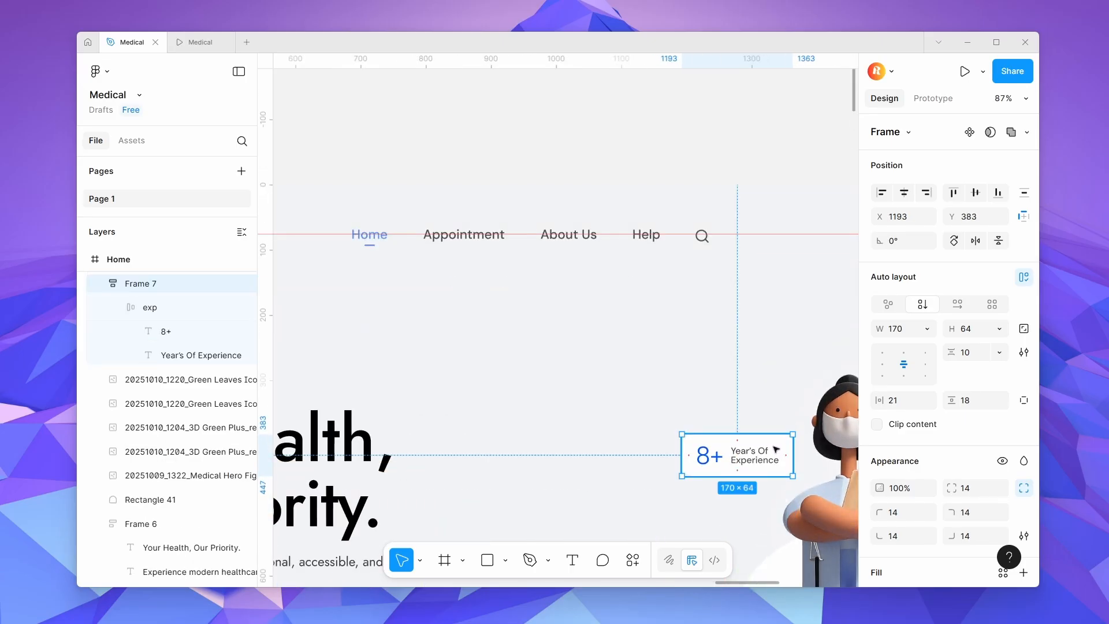
scroll(773, 446, "down", 5)
scroll(429, 478, "up", 6)
left_click(412, 395)
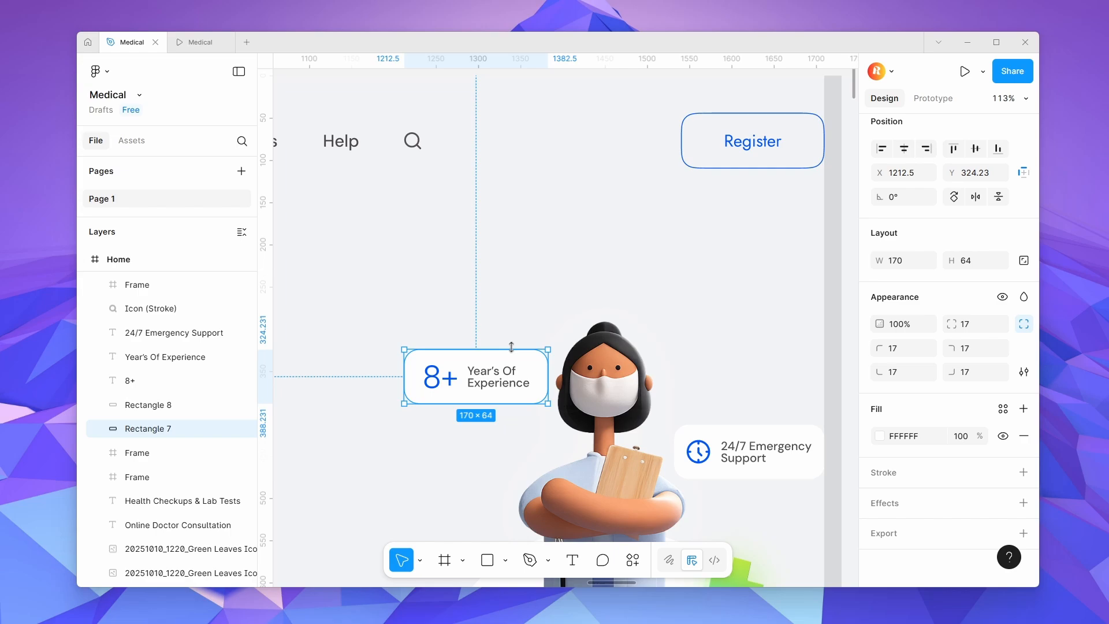
Duplicate the experience badge and place the copy above the new Home frame at X 3869, Y -860.
scroll(512, 347, "down", 8)
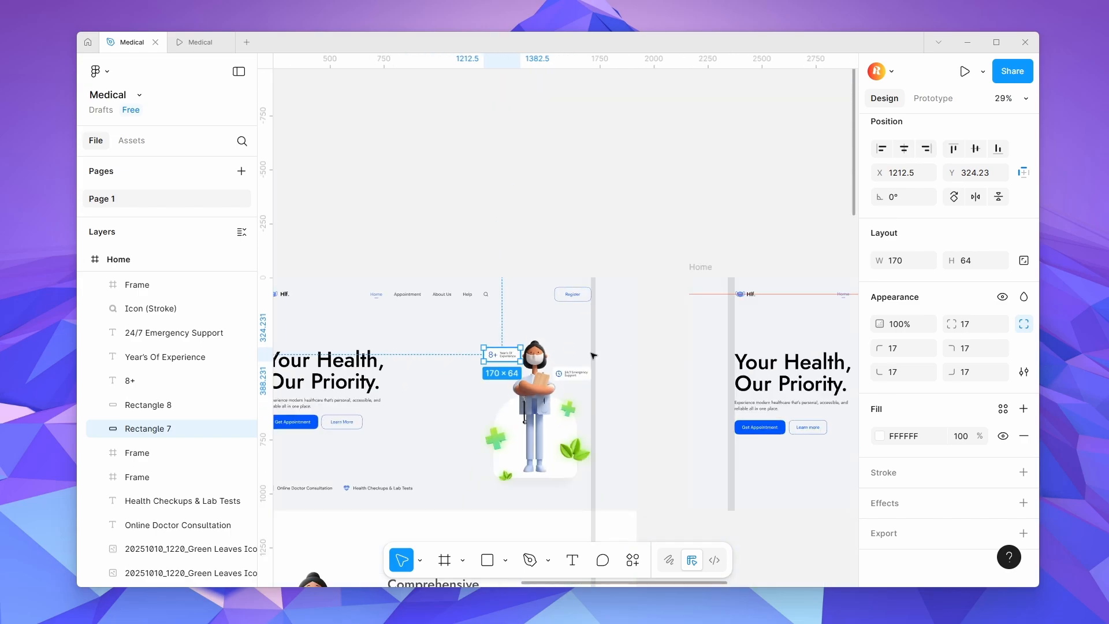
left_click(703, 368)
left_click_drag(703, 368, 585, 290, "alt+shift")
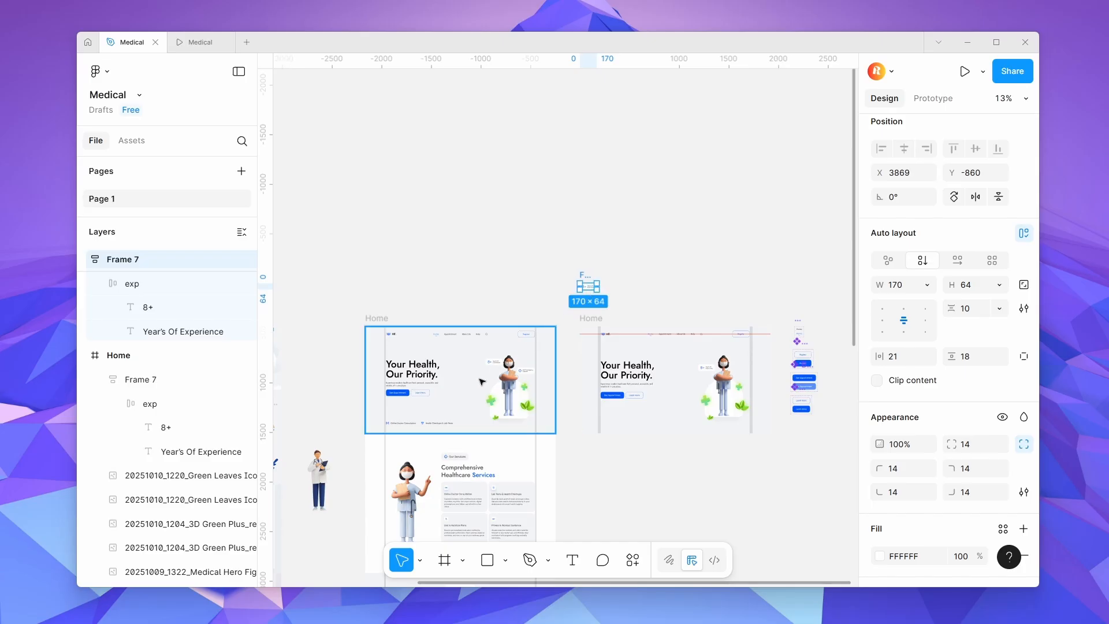
Copy the clock icon from the reference emergency badge and paste it into the exp frame of the duplicated badge.
scroll(525, 388, "up", 6)
left_click(506, 304)
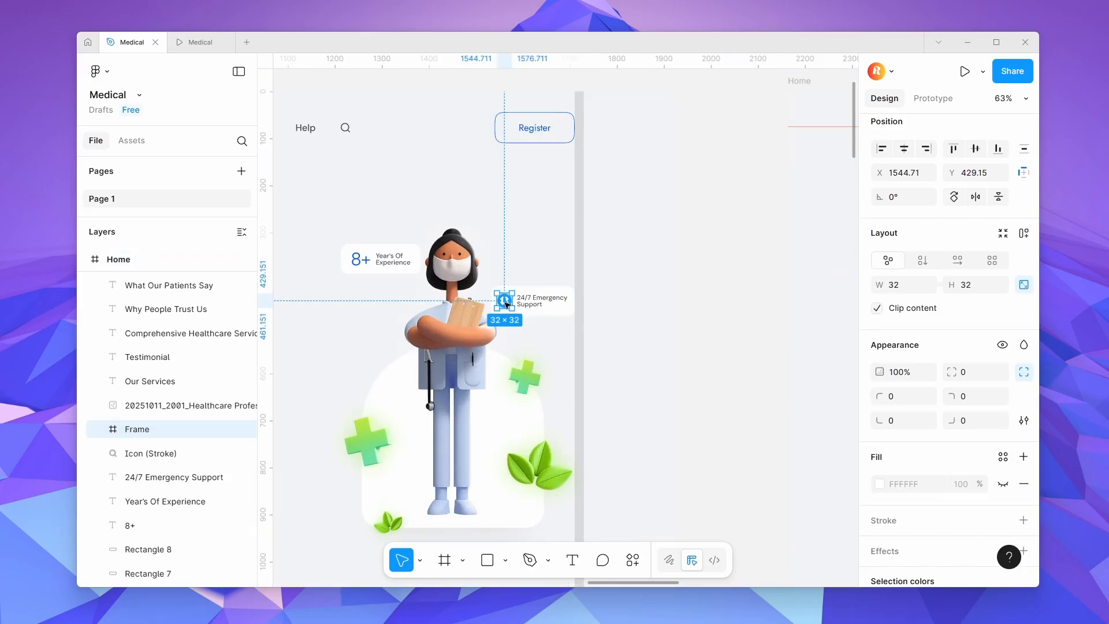
scroll(491, 301, "down", 4)
scroll(605, 155, "up", 10)
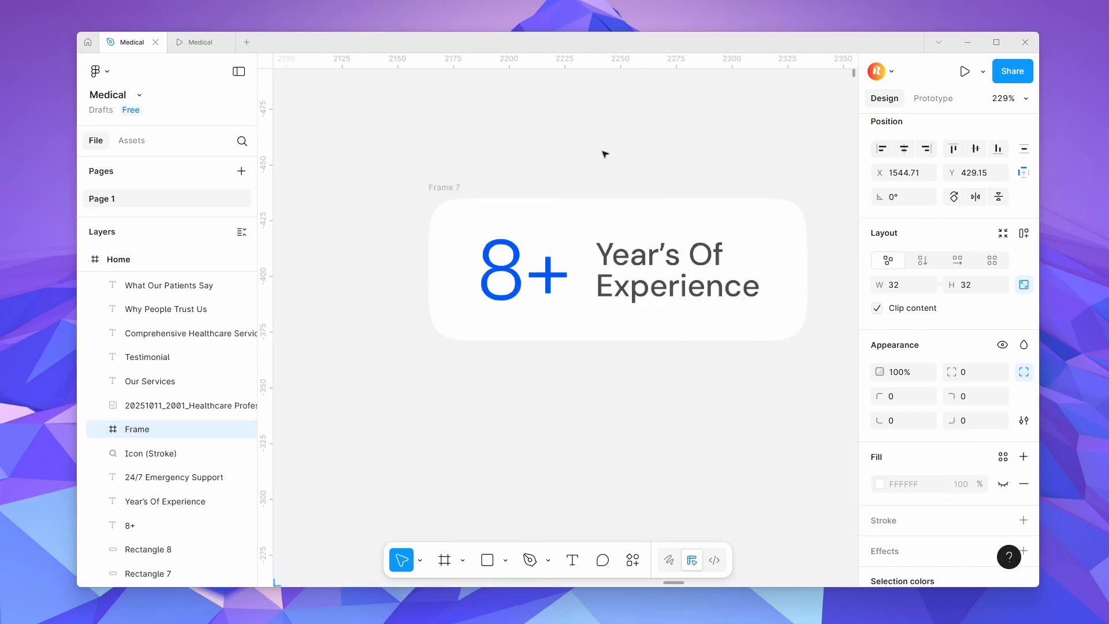
left_click(558, 288)
key("ctrl+v")
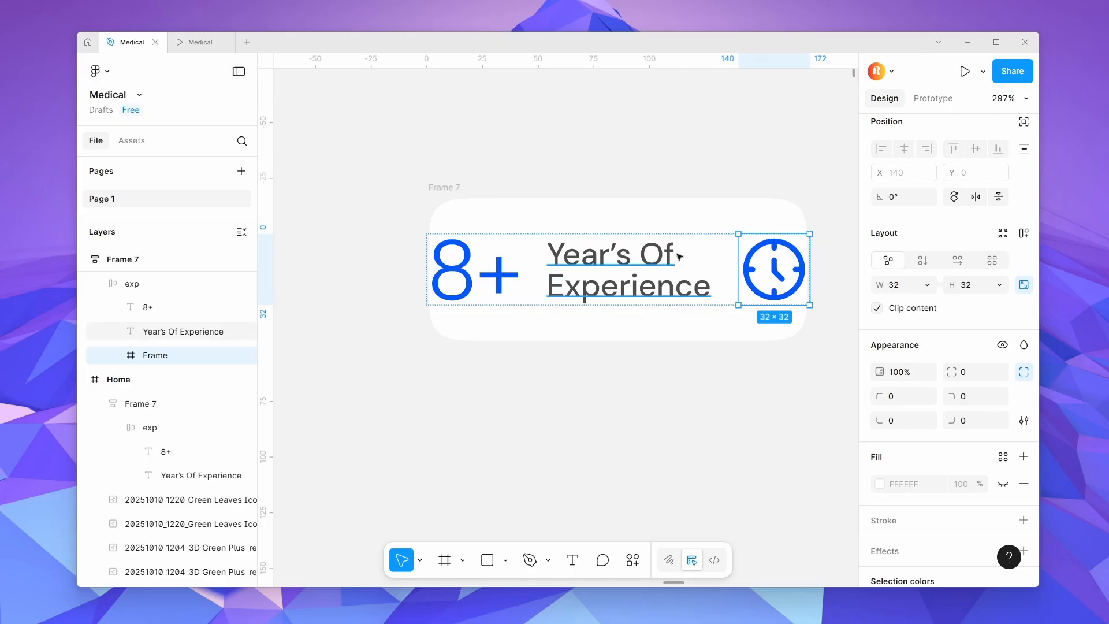
Move the clock icon ahead of the "Year's Of Experience" text and delete the "8+" text from the duplicated badge.
left_click_drag(766, 267, 520, 270)
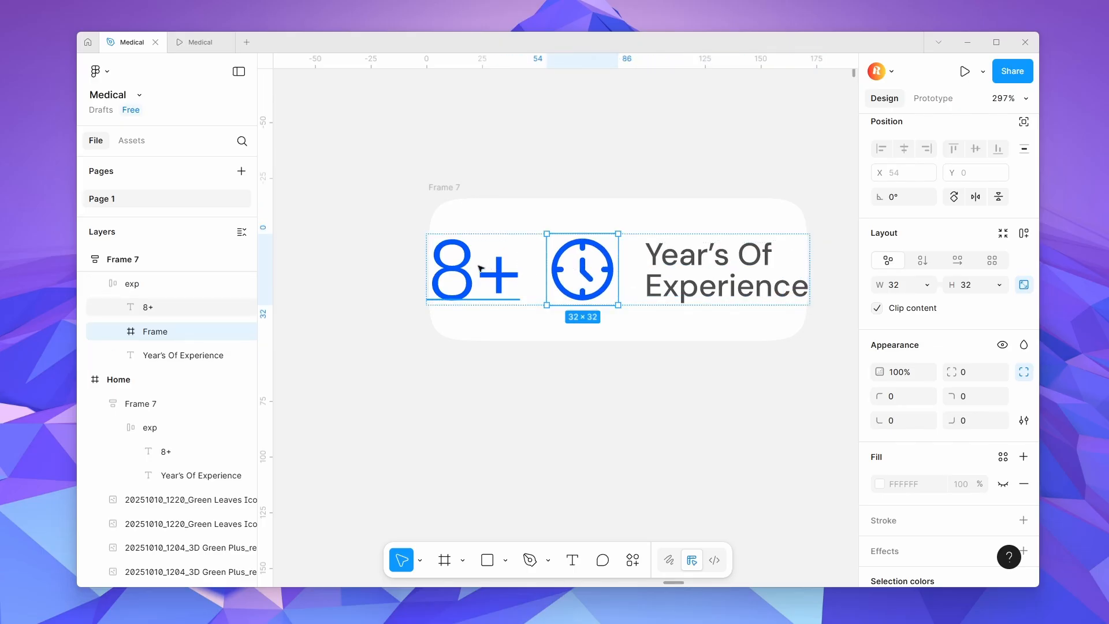
double_click(481, 268)
key("Escape")
key("Delete")
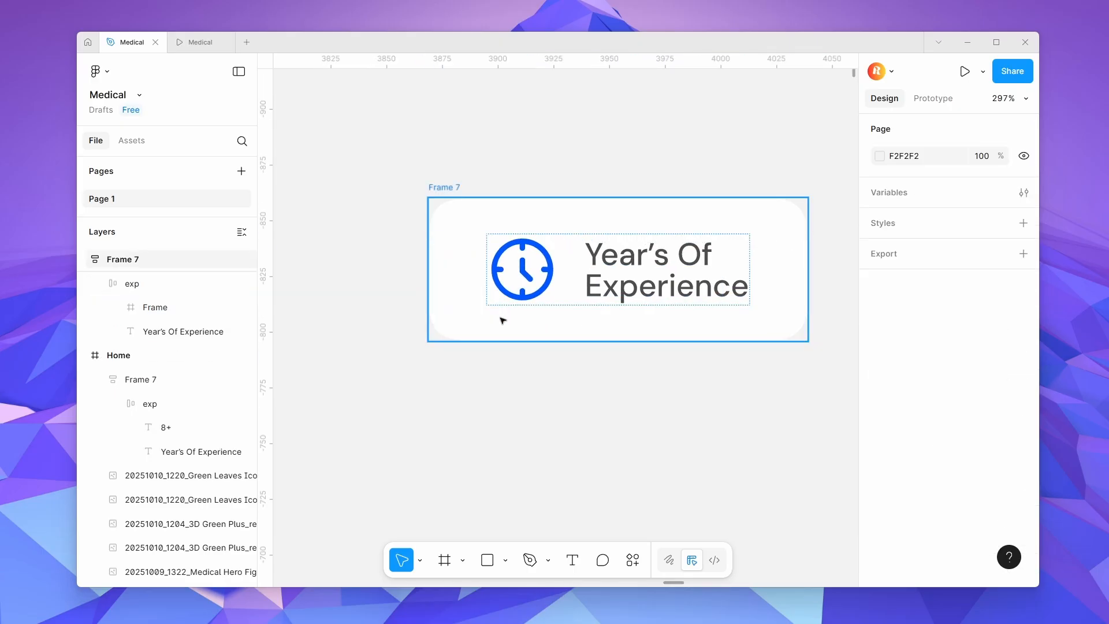
Copy the wording "24/7 Emergency Support" from the reference hero's badge.
scroll(623, 280, "down", 5)
scroll(576, 370, "down", 3)
scroll(554, 392, "down", 2)
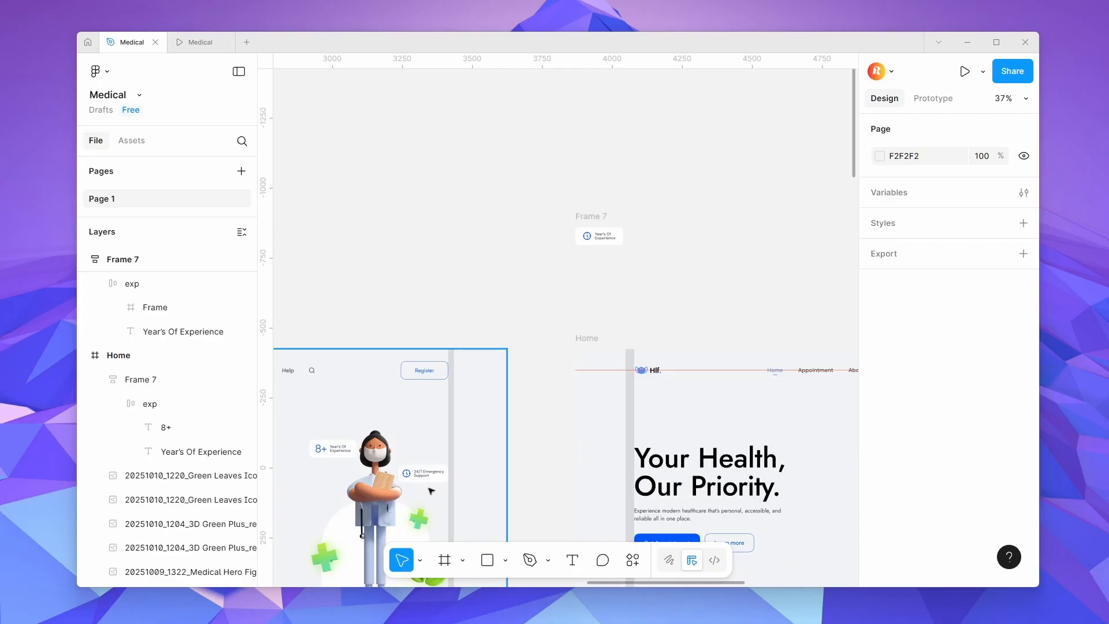
scroll(432, 482, "up", 4)
double_click(432, 458)
key("ctrl+c")
Replace the duplicated badge's text with "24/7 Emergency Support" and narrow its text box to about 111 wide so it wraps onto two lines.
scroll(545, 285, "down", 5)
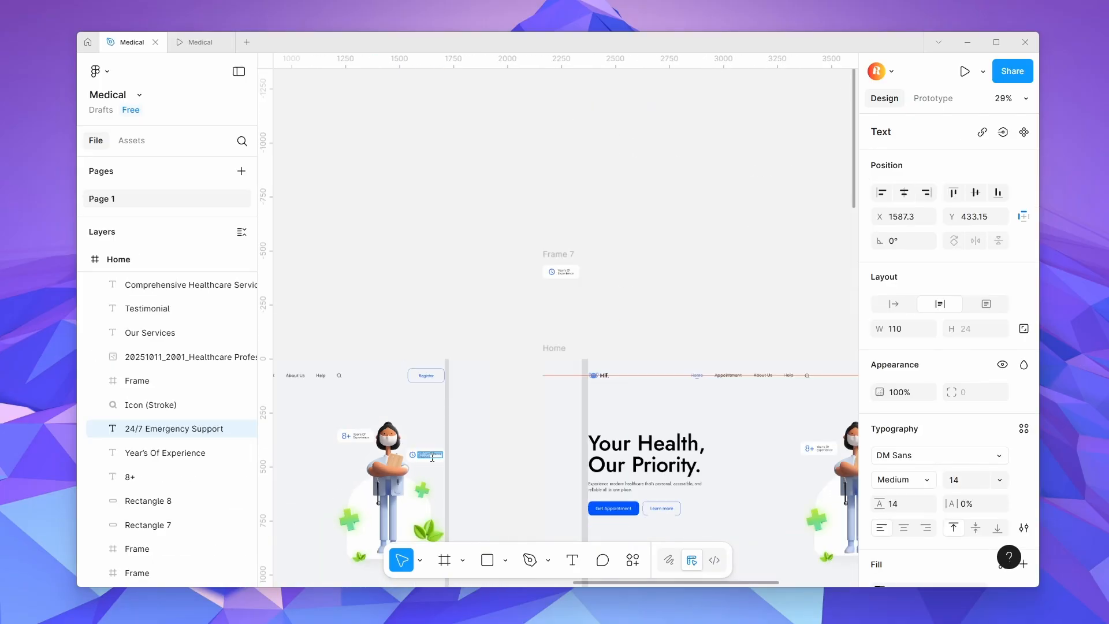
scroll(555, 282, "up", 6)
double_click(574, 295)
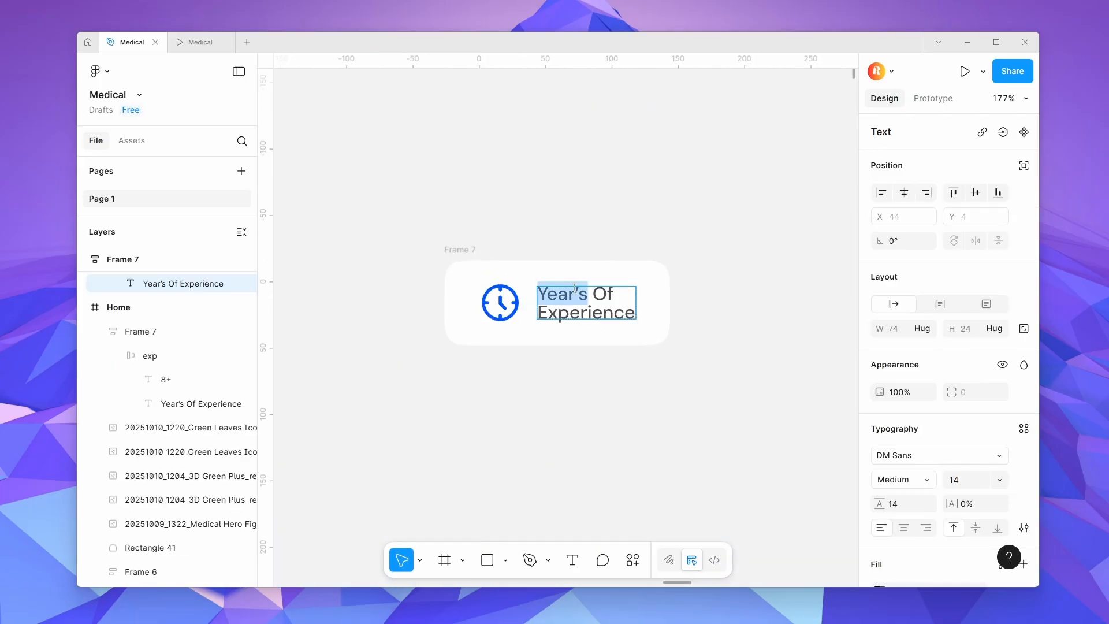
key("ctrl+v")
key("Escape")
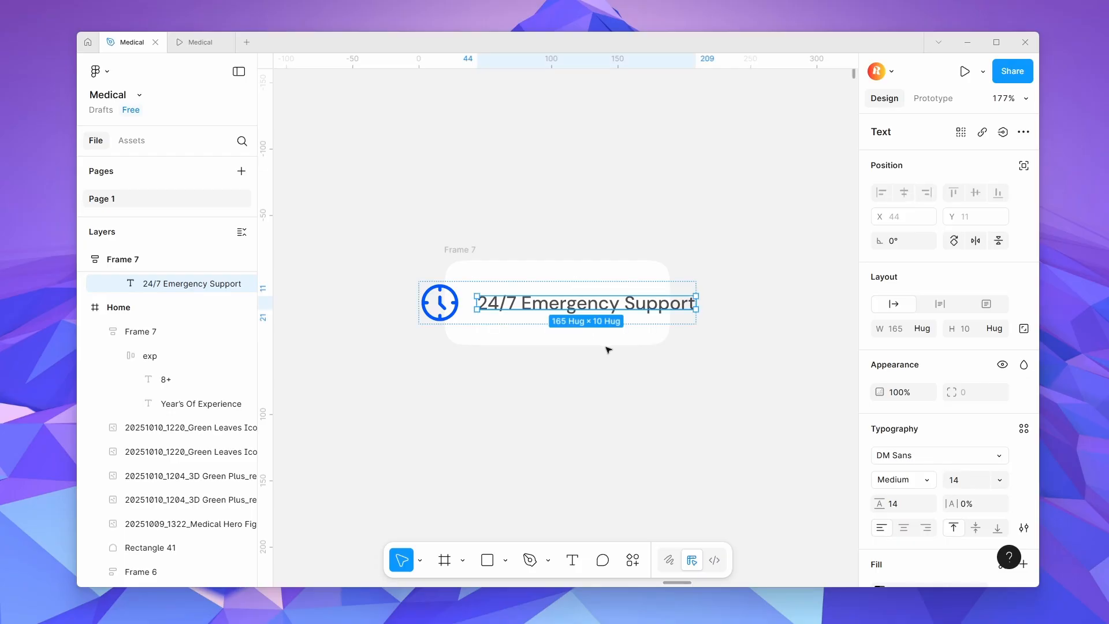
left_click_drag(696, 304, 625, 300)
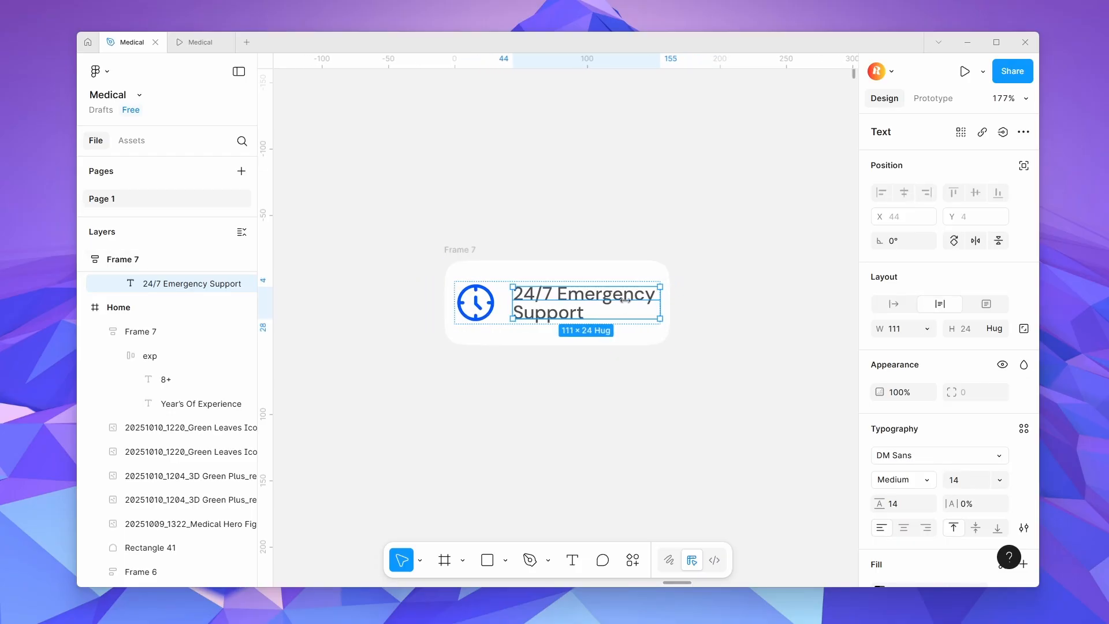
Set the width of the 24/7 Emergency Support badge frame to hug its contents.
key("Escape")
left_click(927, 329)
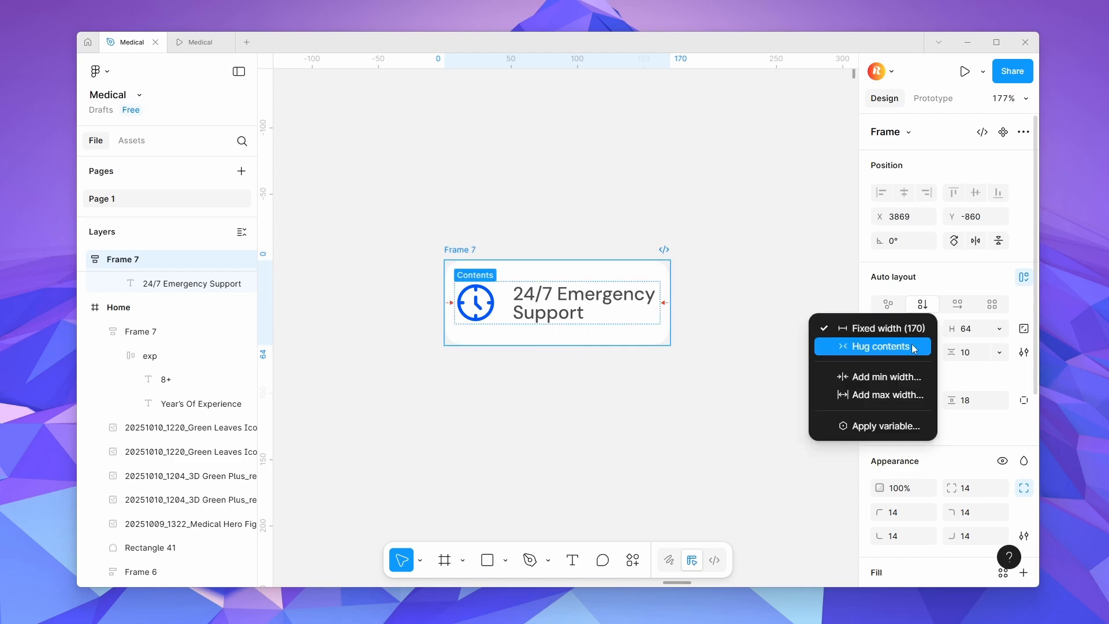
left_click(925, 345)
left_click(649, 384)
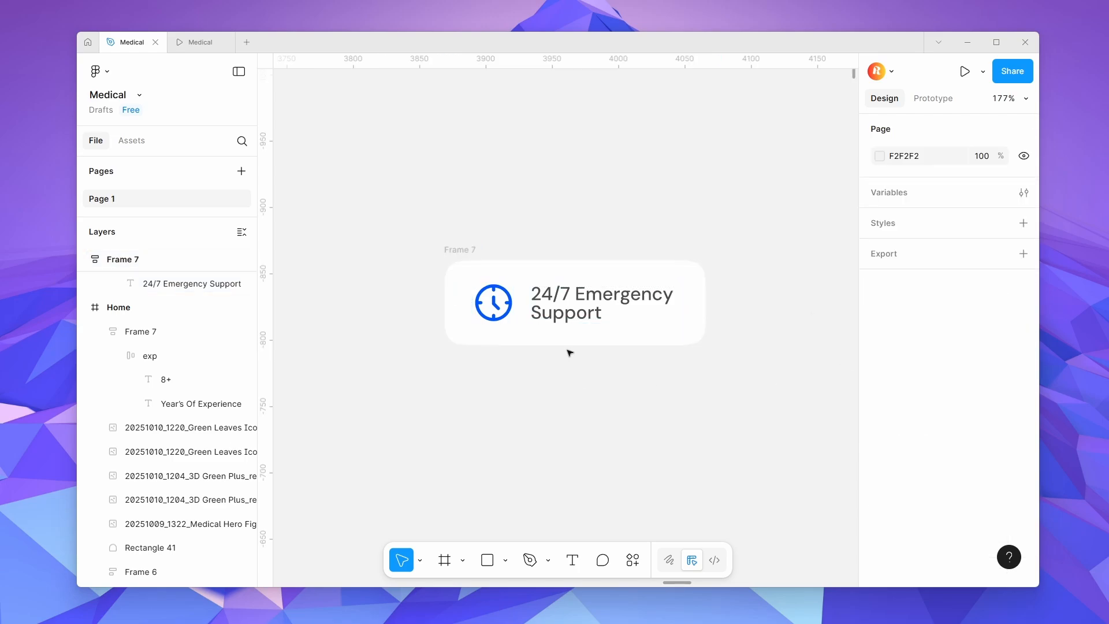
left_click(577, 321)
left_click(1000, 332)
left_click(1002, 329)
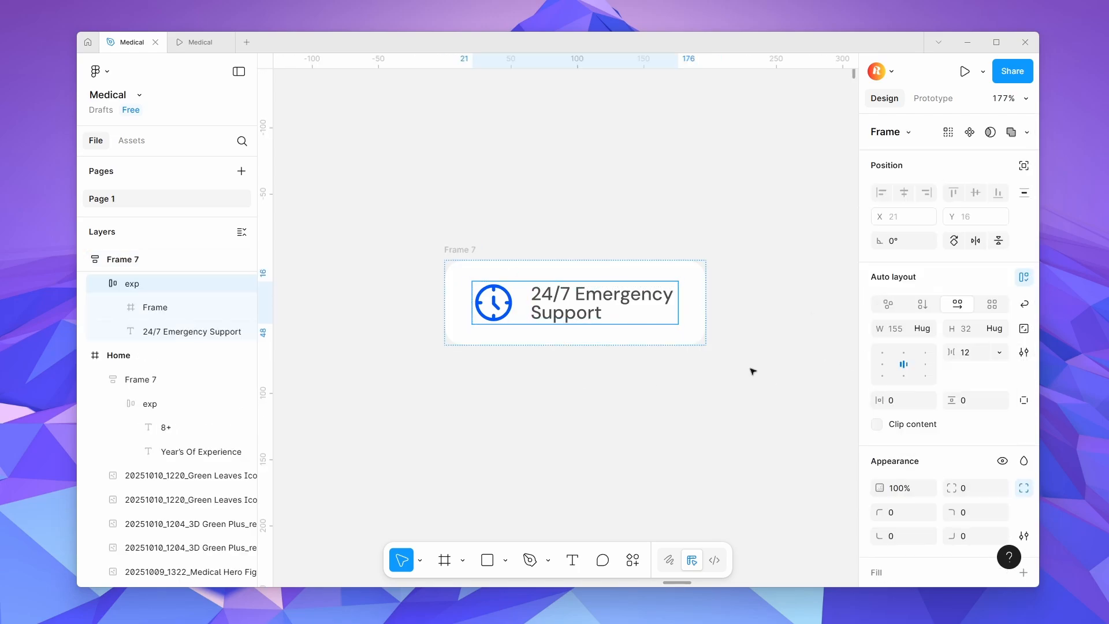
Rename the 24/7 Emergency Support badge frame as Support.
scroll(752, 369, "down", 5)
left_click(671, 330)
double_click(671, 329)
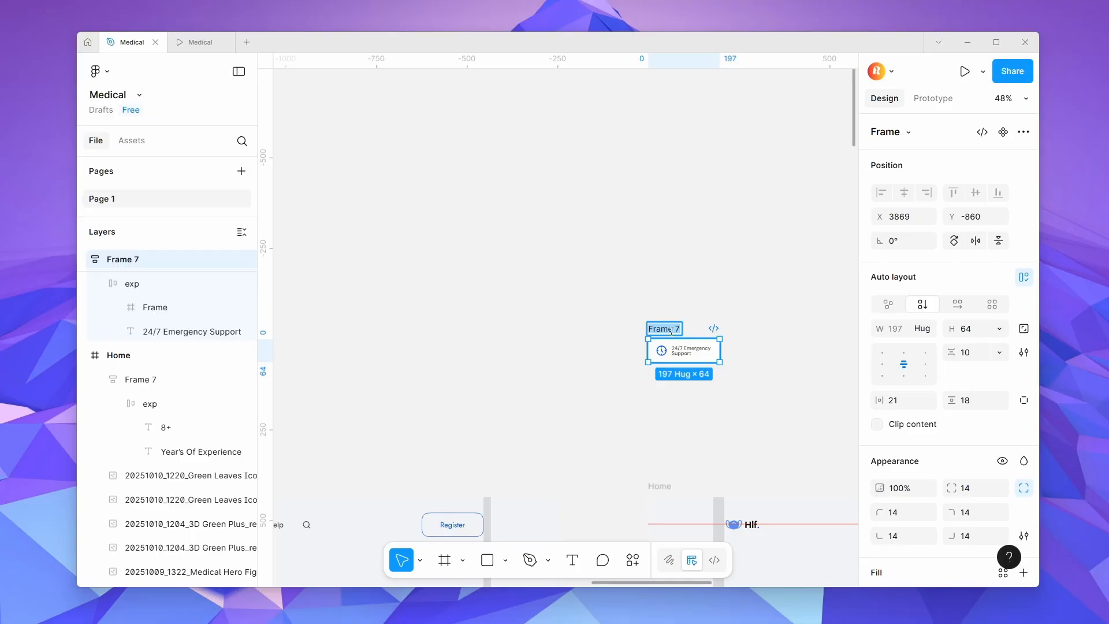
type("Support")
key("Return")
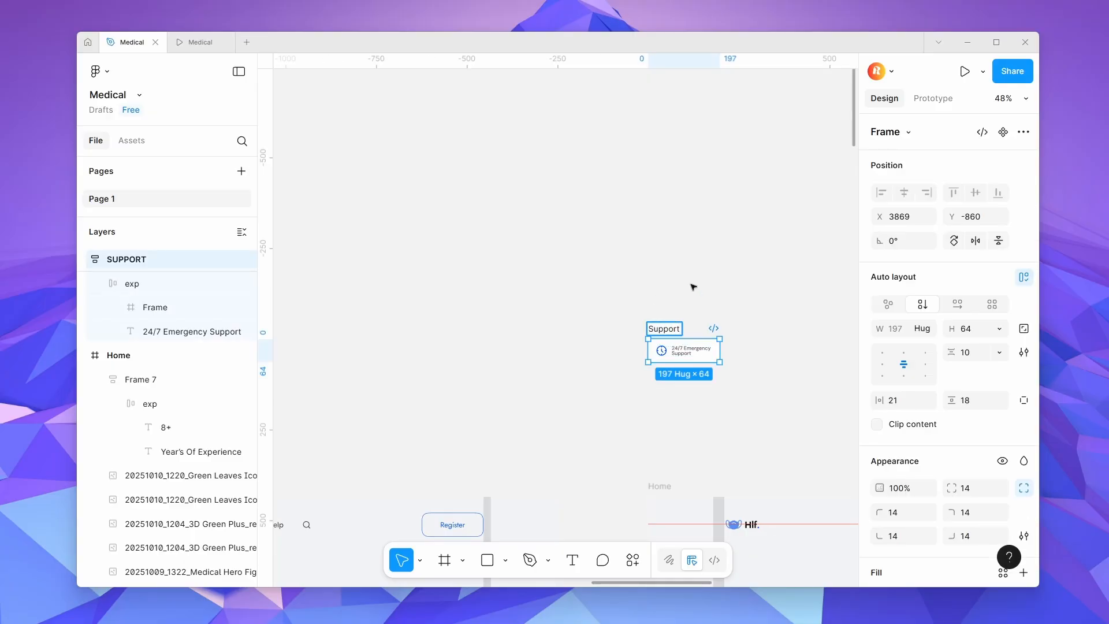
Place the Support badge beside the doctor in the new Home frame at X 1536, Y 415, and move the experience badge to X 1210, Y 307.
scroll(696, 427, "down", 5)
scroll(670, 416, "up", 2)
mouse_move(696, 427)
left_mouse_down()
mouse_move(671, 420)
mouse_move(686, 443)
mouse_move(682, 429)
left_mouse_up()
scroll(678, 426, "up", 2)
scroll(686, 444, "down", 2)
scroll(686, 444, "up", 2)
scroll(682, 430, "down", 2)
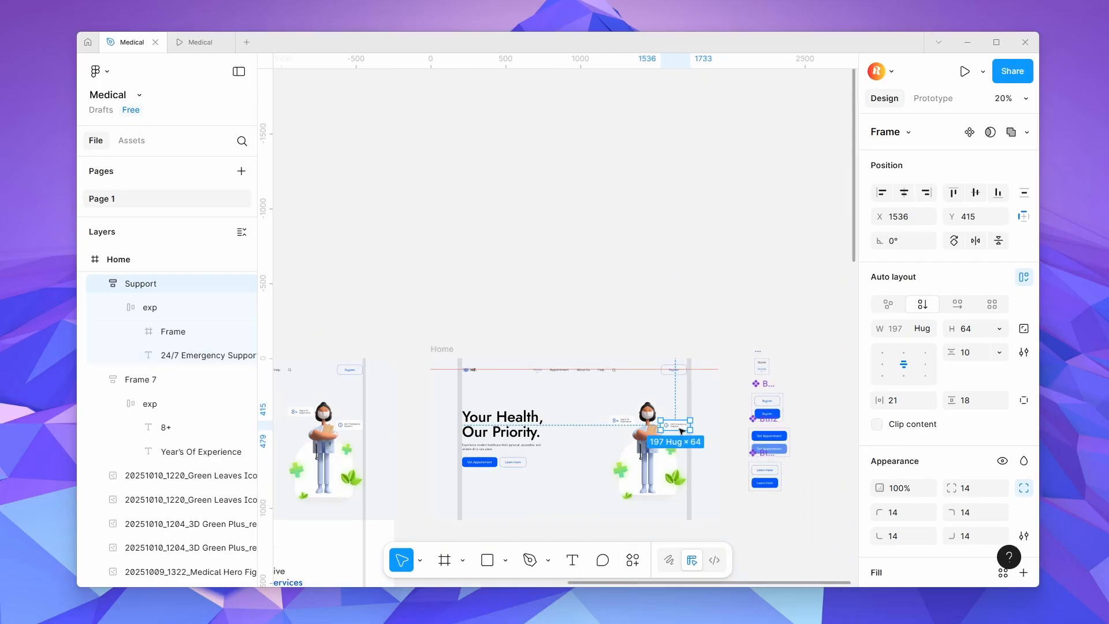
scroll(680, 429, "up", 2)
left_click_drag(569, 420, 574, 395)
Copy the Online Doctor Consultation icon from the reference page into the new Home frame at X 210, Y 959.67.
scroll(571, 396, "down", 5)
scroll(572, 395, "up", 4)
scroll(574, 394, "down", 5)
scroll(345, 447, "up", 2)
scroll(346, 447, "up", 5)
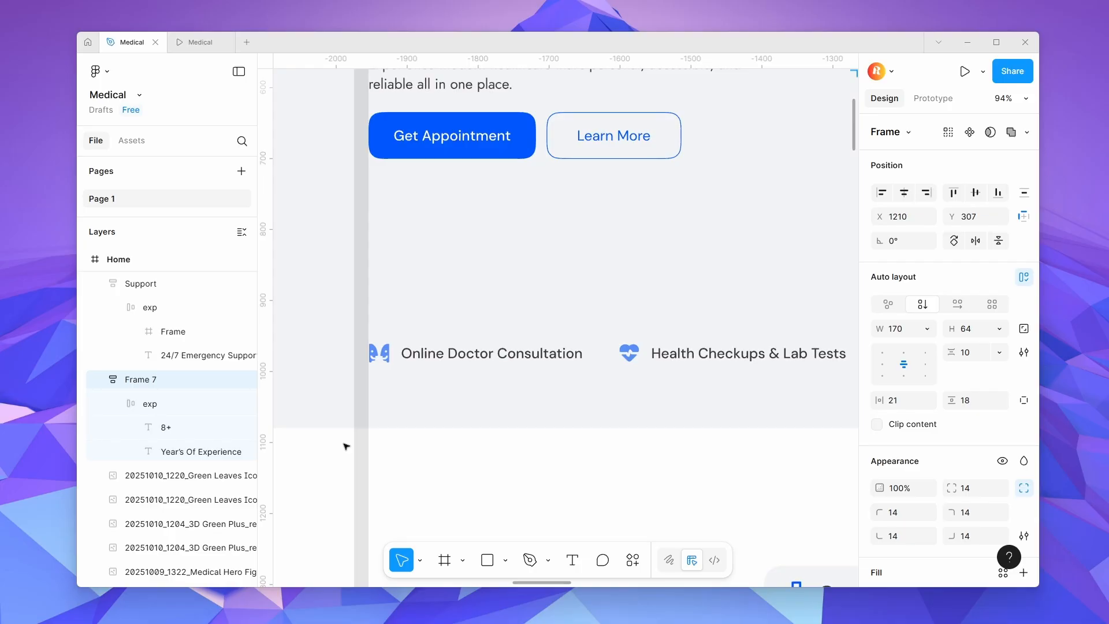
left_click(389, 352)
scroll(389, 352, "down", 4)
scroll(591, 339, "up", 3)
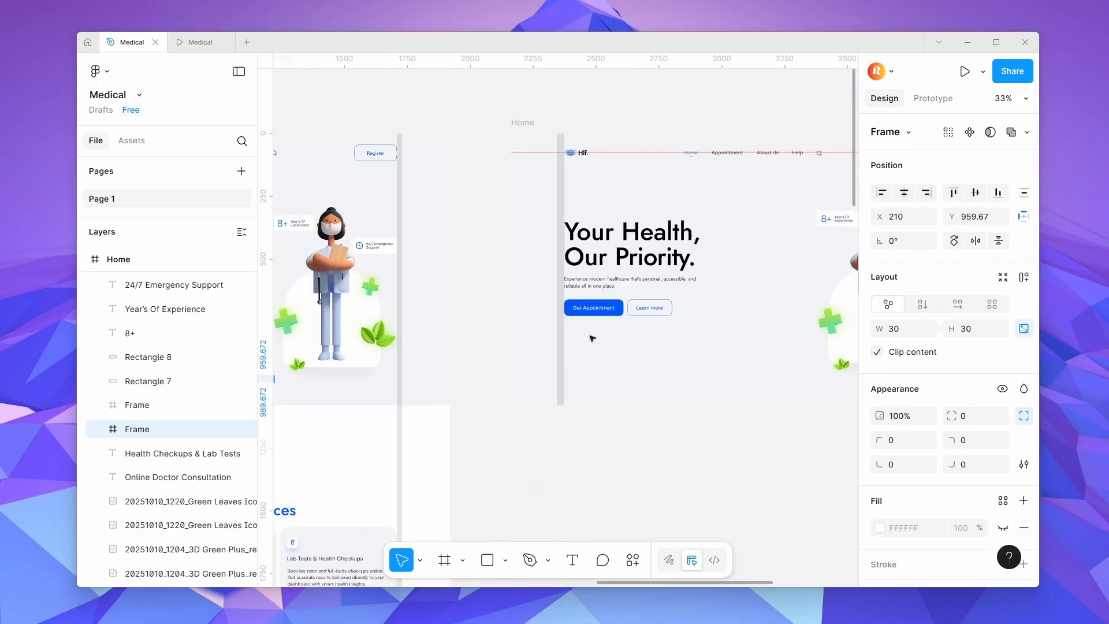
scroll(592, 339, "down", 2)
scroll(328, 417, "up", 3)
Add the text "Online Doctor Consultation" from the reference page beside the copied icon and set its fill opacity to 80%.
left_click(328, 421)
double_click(328, 424)
scroll(539, 389, "up", 3)
type("Online Doctor Consultation")
left_click_drag(532, 389, 515, 387)
scroll(953, 434, "down", 3)
left_click(961, 437)
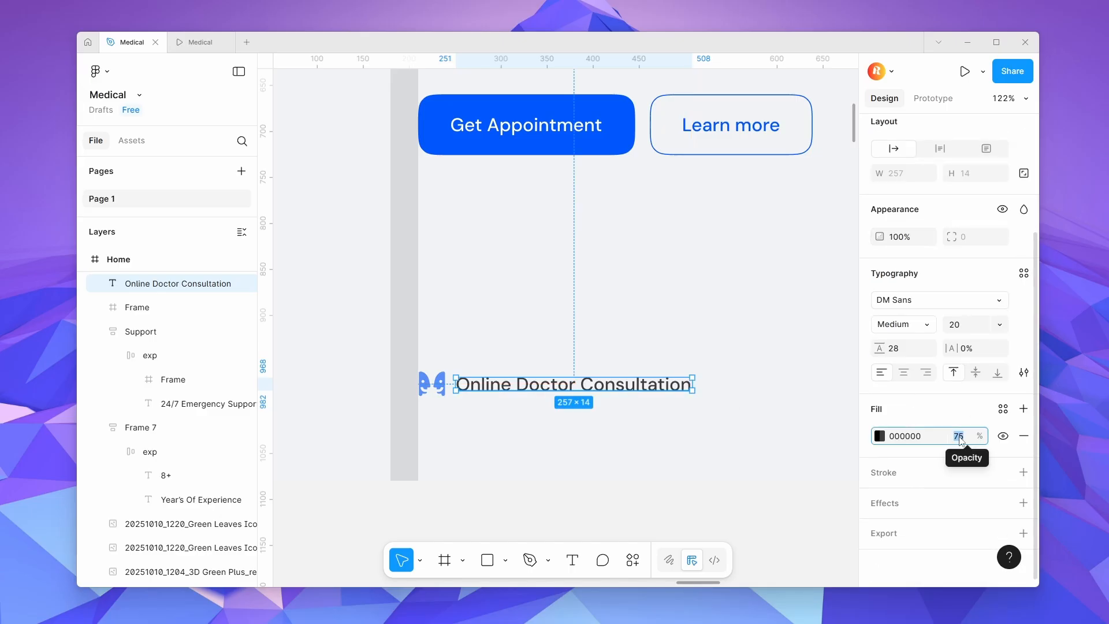
type("80")
Combine the icon and label in a horizontal auto layout with a gap of 12, and duplicate this row to its right.
left_click(432, 383)
left_click(502, 390, "shift")
key("shift+a")
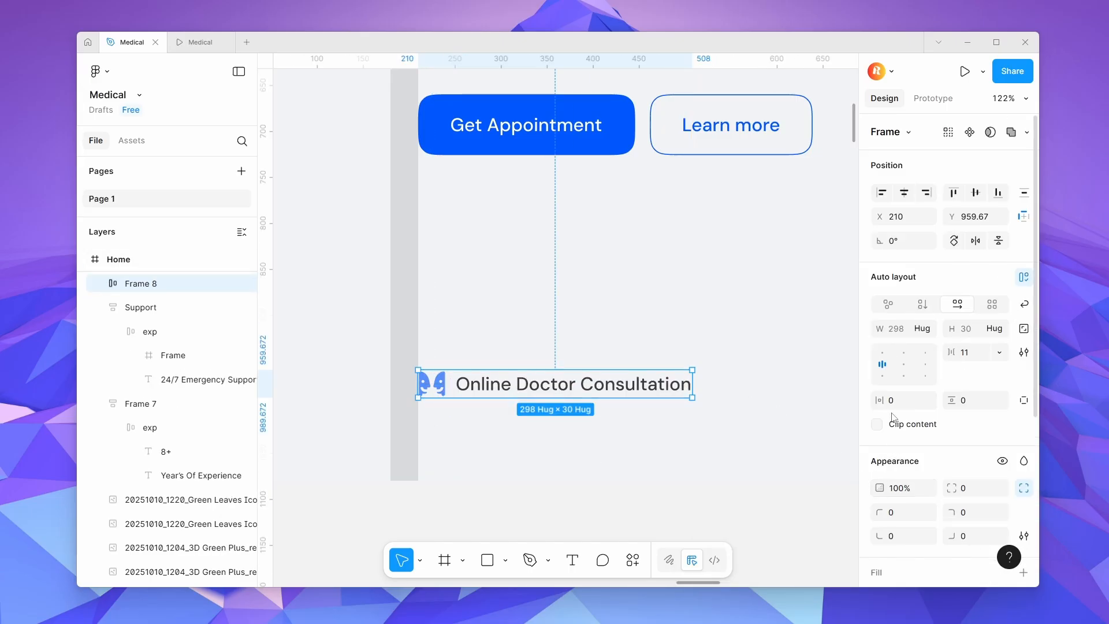
key("Up")
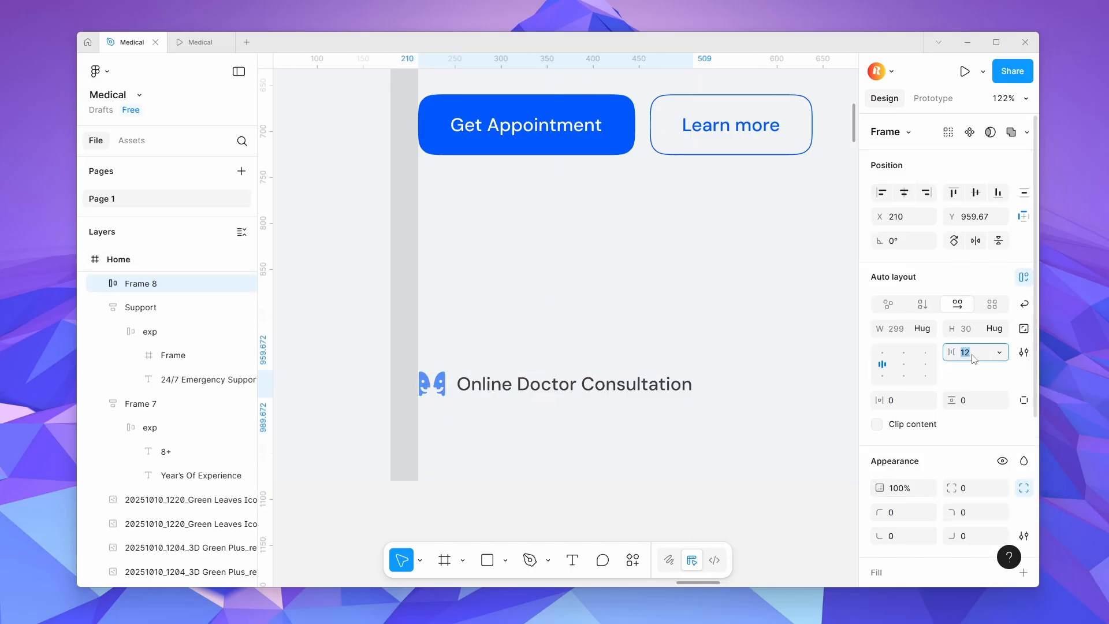
scroll(503, 388, "down", 6, "ctrl")
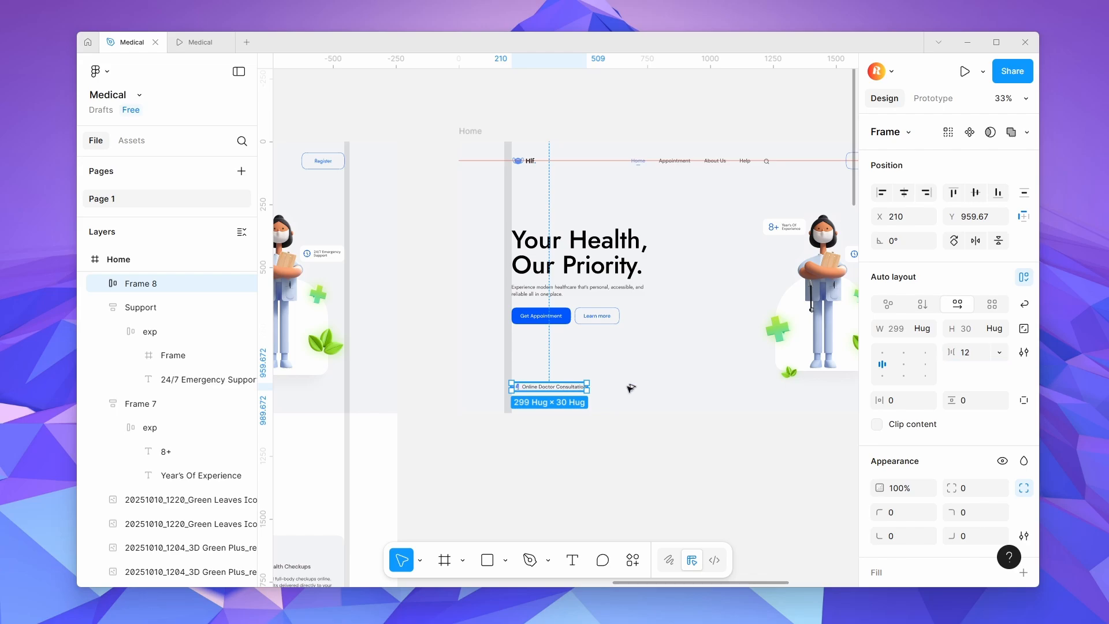
left_click_drag(567, 387, 655, 387, "alt")
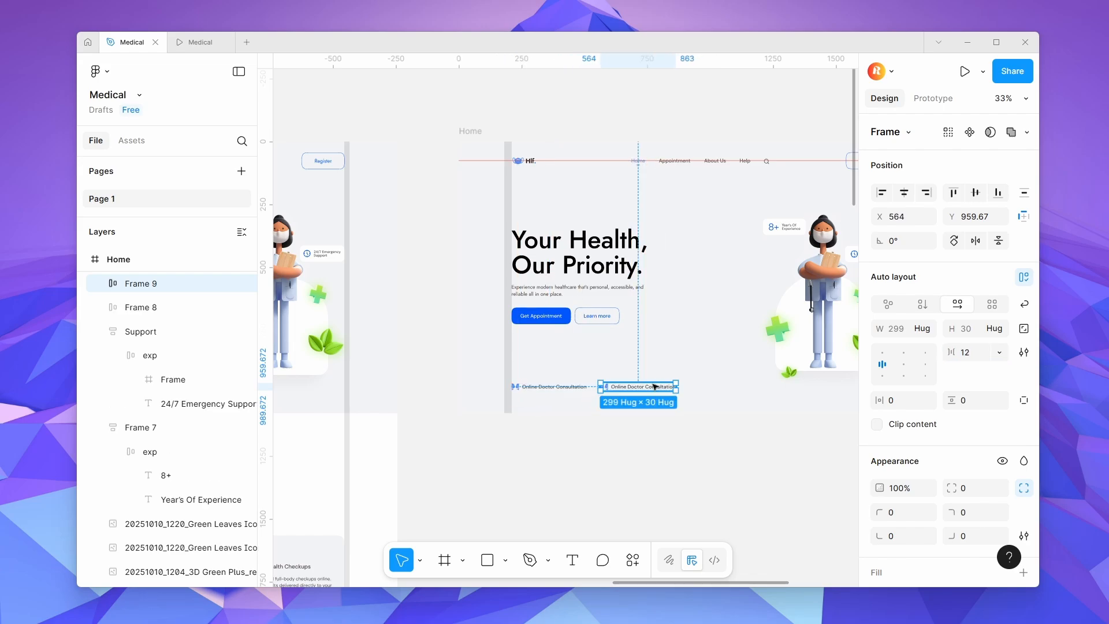
Replace the icon in the duplicated row with the heart icon copied from the reference page.
scroll(654, 387, "down", 4, "ctrl")
scroll(543, 386, "up", 8, "ctrl")
double_click(562, 383)
left_click(564, 385)
scroll(565, 387, "down", 8, "ctrl")
scroll(768, 392, "up", 7, "ctrl")
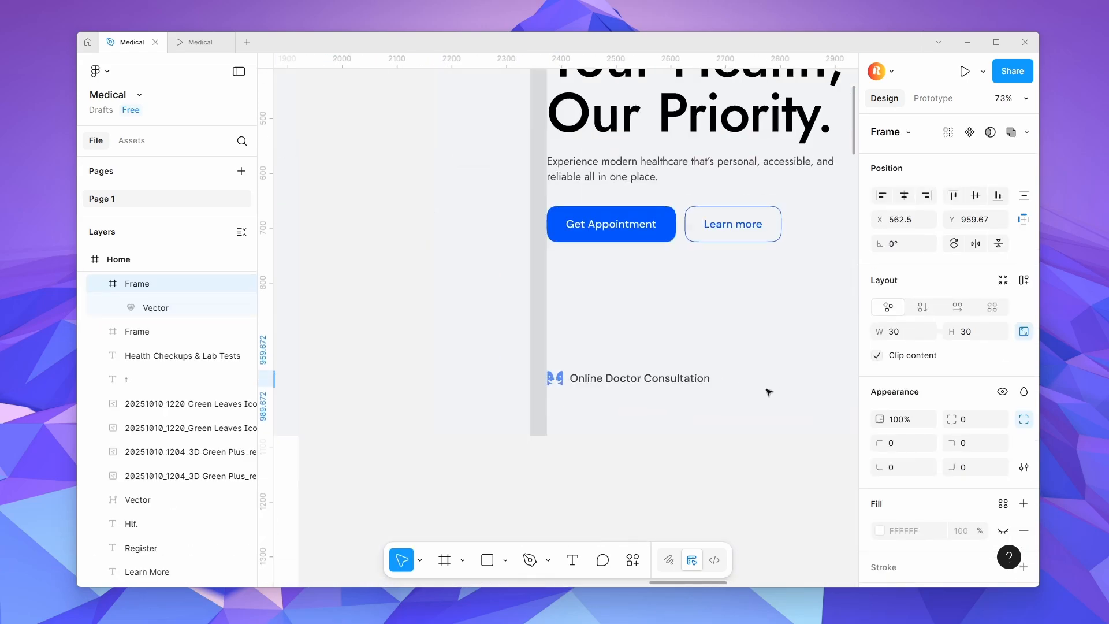
scroll(769, 392, "down", 6, "ctrl")
scroll(409, 391, "up", 5, "ctrl")
left_click(485, 387)
double_click(481, 386)
scroll(478, 392, "up", 3, "ctrl")
left_click(473, 376, "ctrl")
double_click(477, 367)
right_click(478, 367)
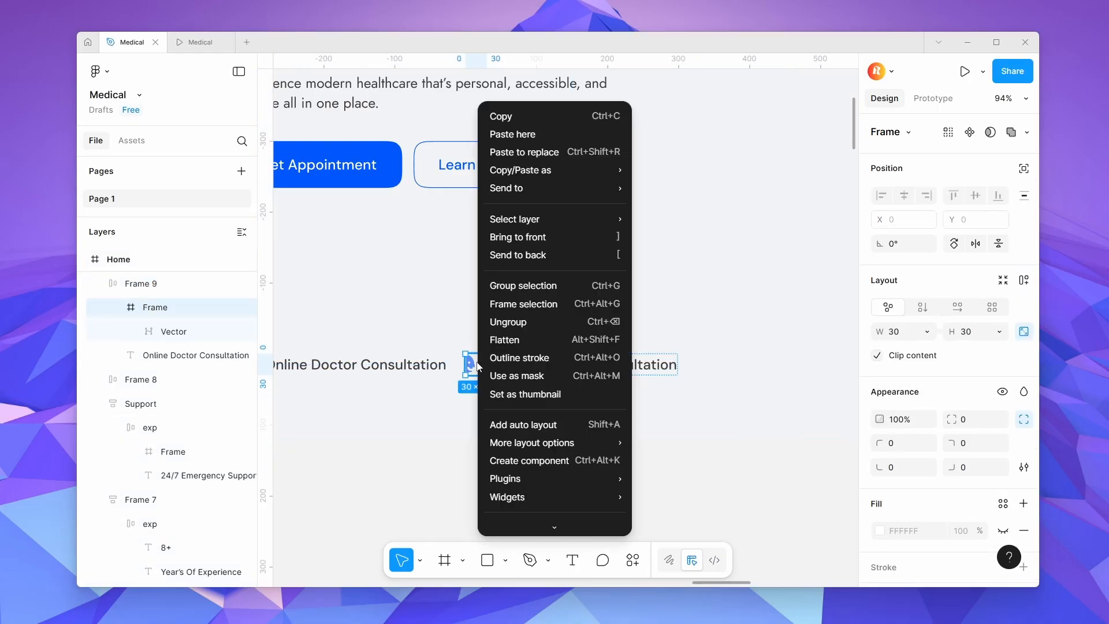
left_click(524, 152)
Replace the duplicated row's label with "Health Checkups & Lab Tests" from the reference page.
scroll(553, 379, "down", 8, "ctrl")
scroll(320, 382, "up", 5, "ctrl")
double_click(429, 358)
scroll(429, 357, "down", 5, "ctrl")
scroll(647, 354, "up", 5, "ctrl")
double_click(528, 398)
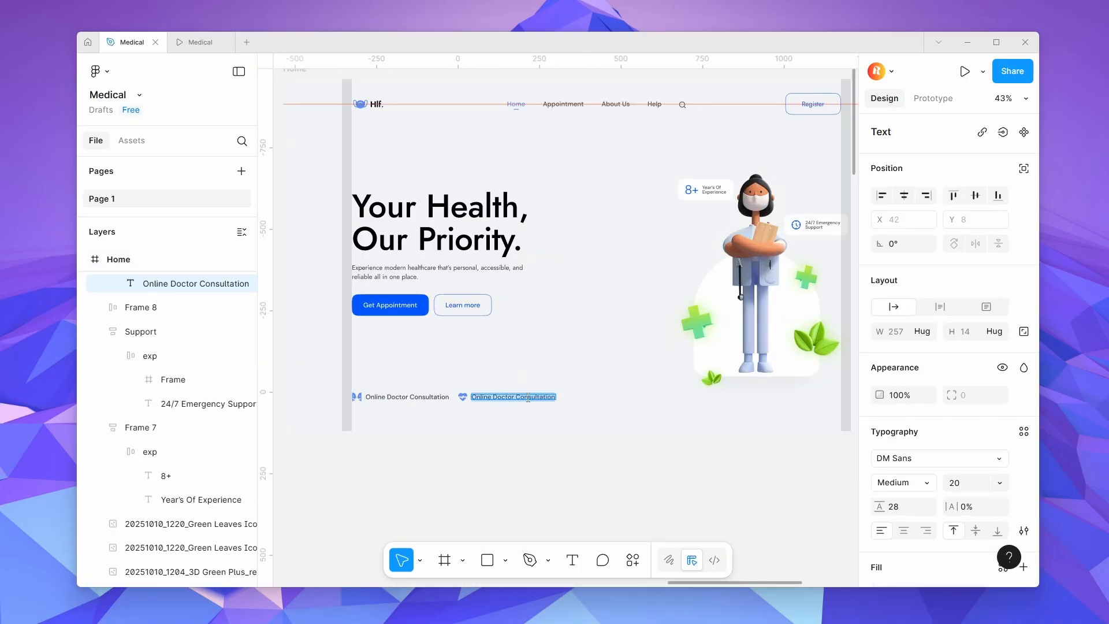
key("ctrl+v")
left_click(531, 462)
left_click(532, 462)
Combine the Online Doctor Consultation and Health Checkups & Lab Tests rows into one horizontal auto layout.
scroll(532, 463, "down", 2, "ctrl")
scroll(482, 421, "up", 6, "ctrl")
left_click(491, 407)
left_click(401, 403, "shift")
key("shift+a")
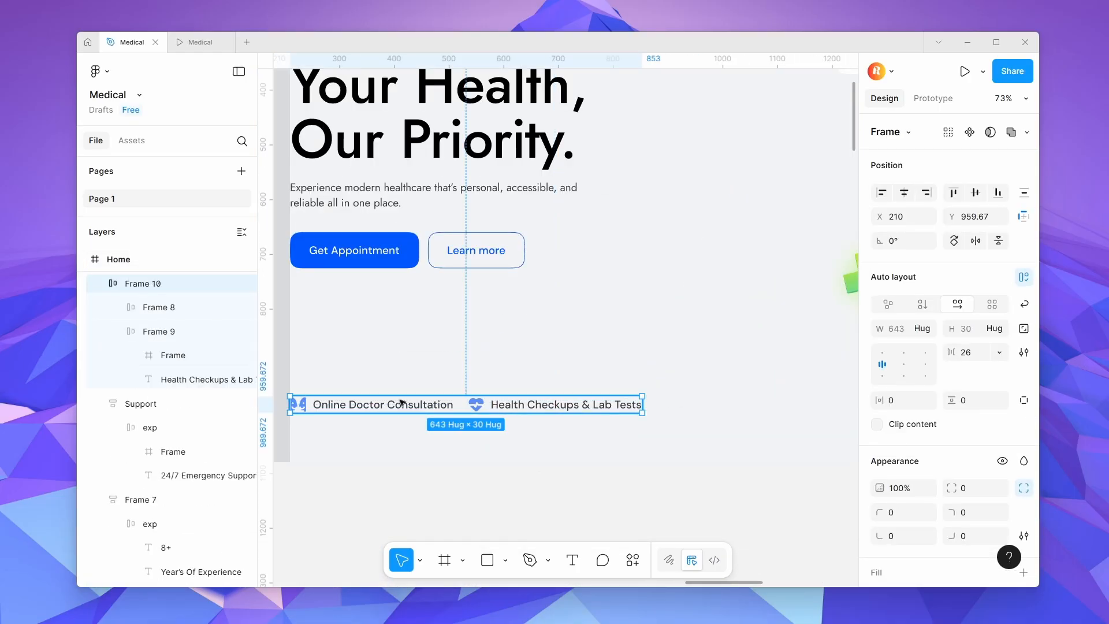
Preview the new Home frame as a fullscreen prototype scaled to fit width.
scroll(580, 412, "down", 5, "ctrl")
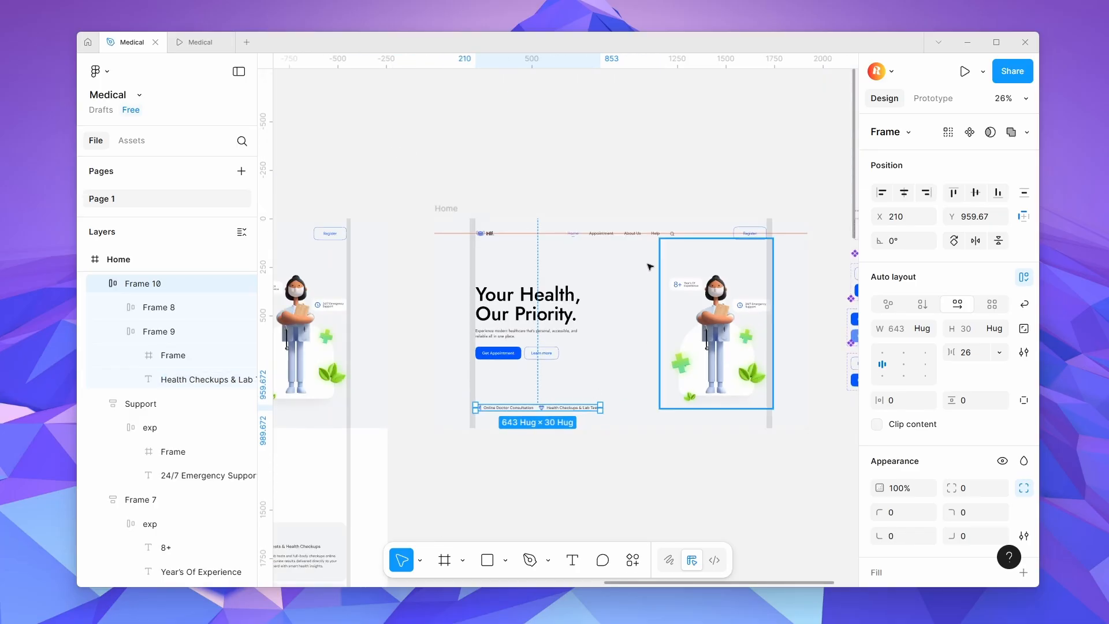
left_click(456, 209)
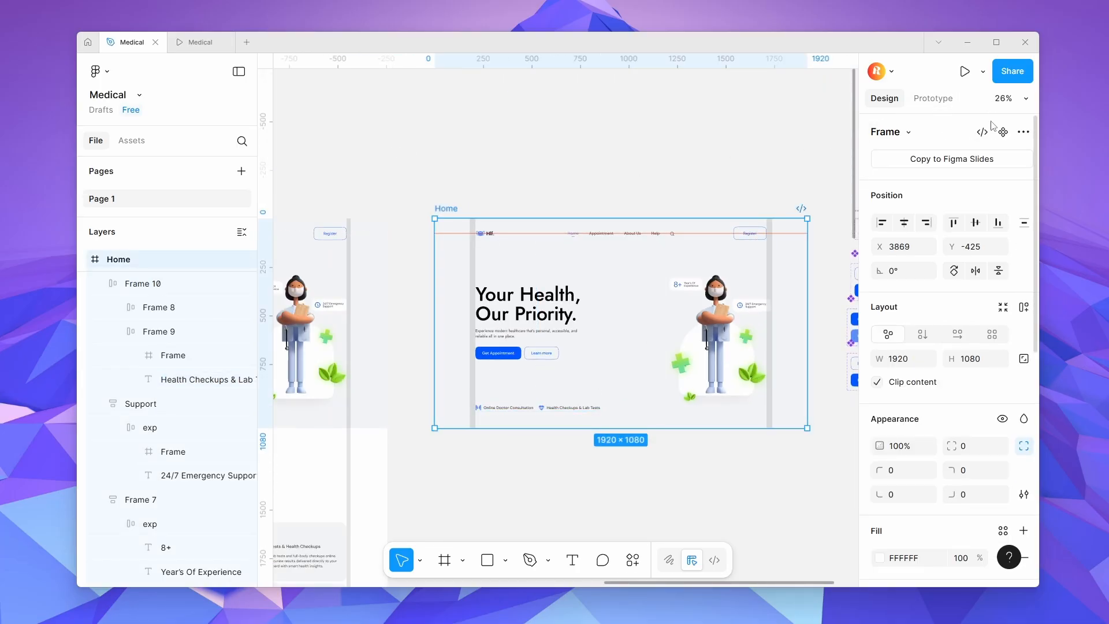
left_click(965, 72)
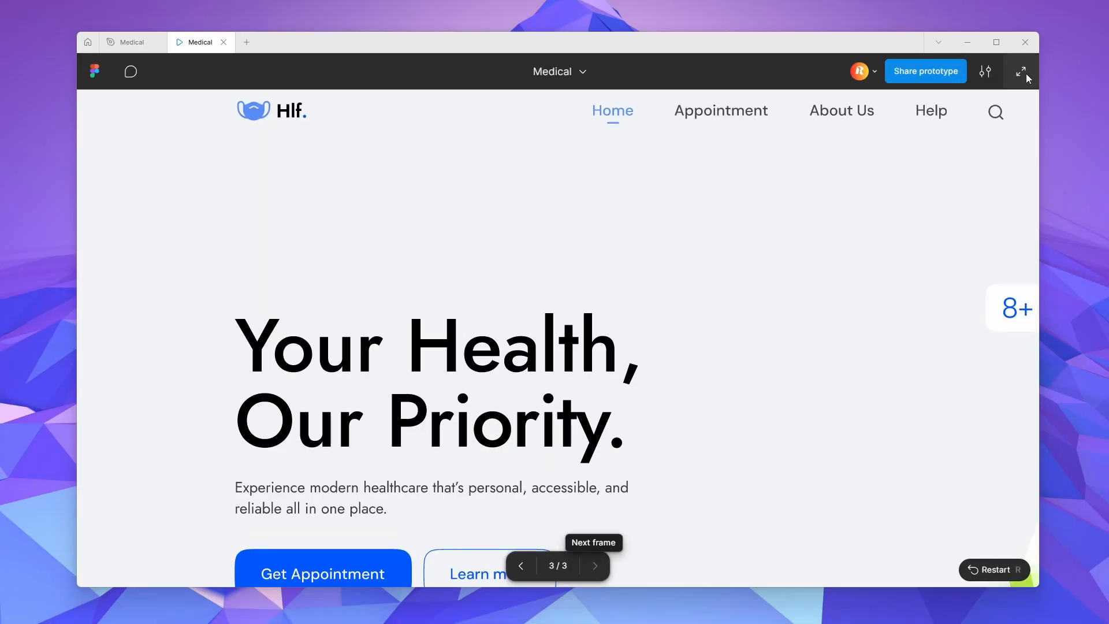
left_click(1026, 72)
left_click(1055, 18)
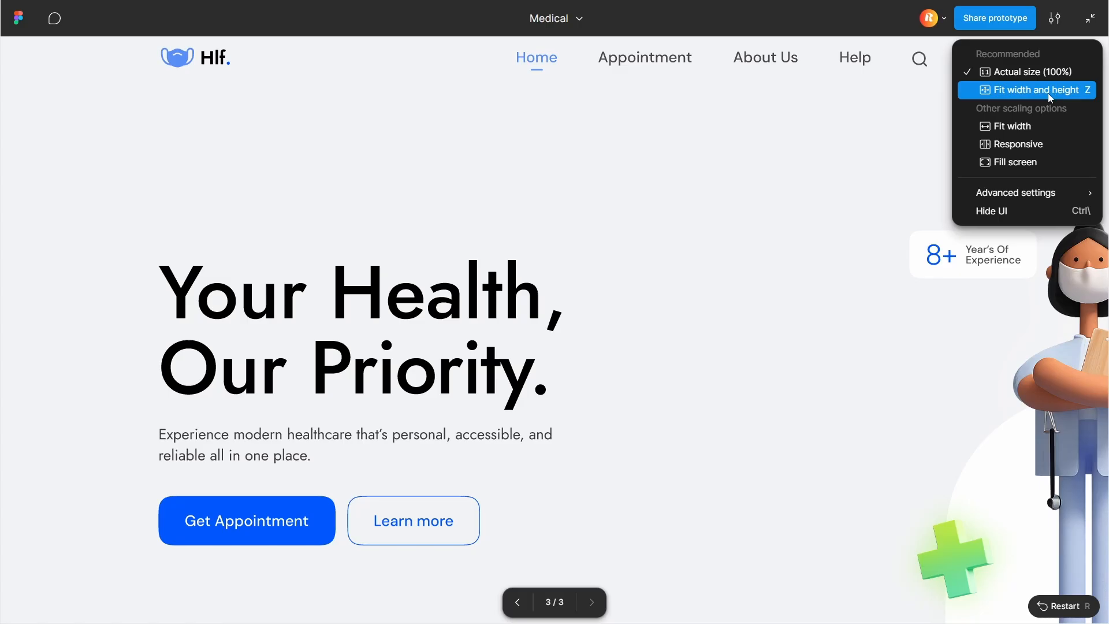
left_click(1040, 125)
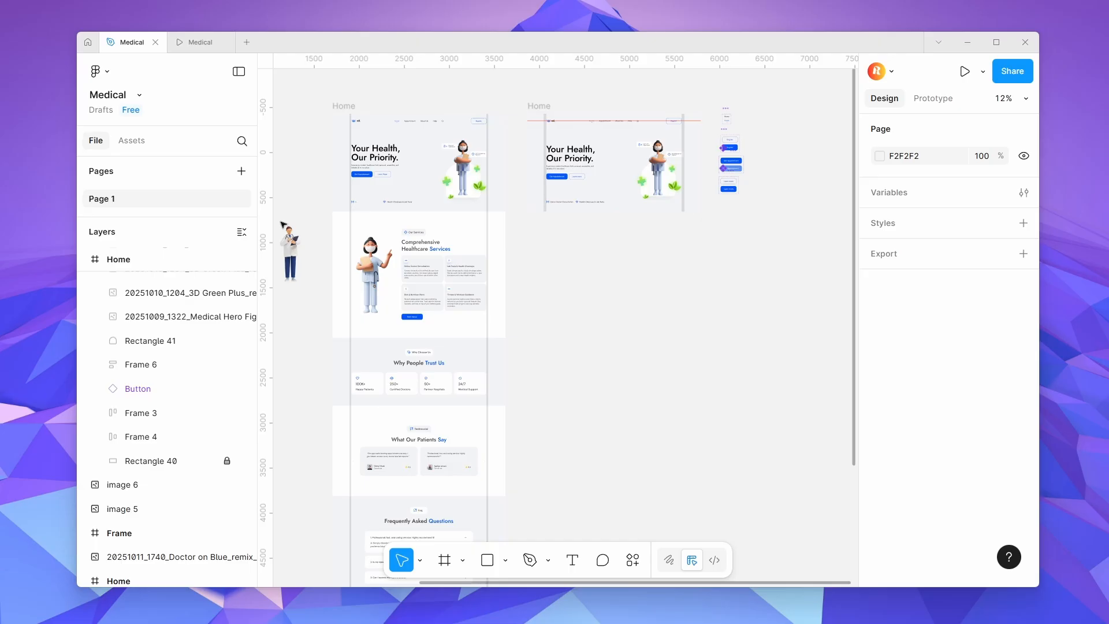
Extend the new Home frame downward to a height of 6877.
scroll(379, 218, "up", 5)
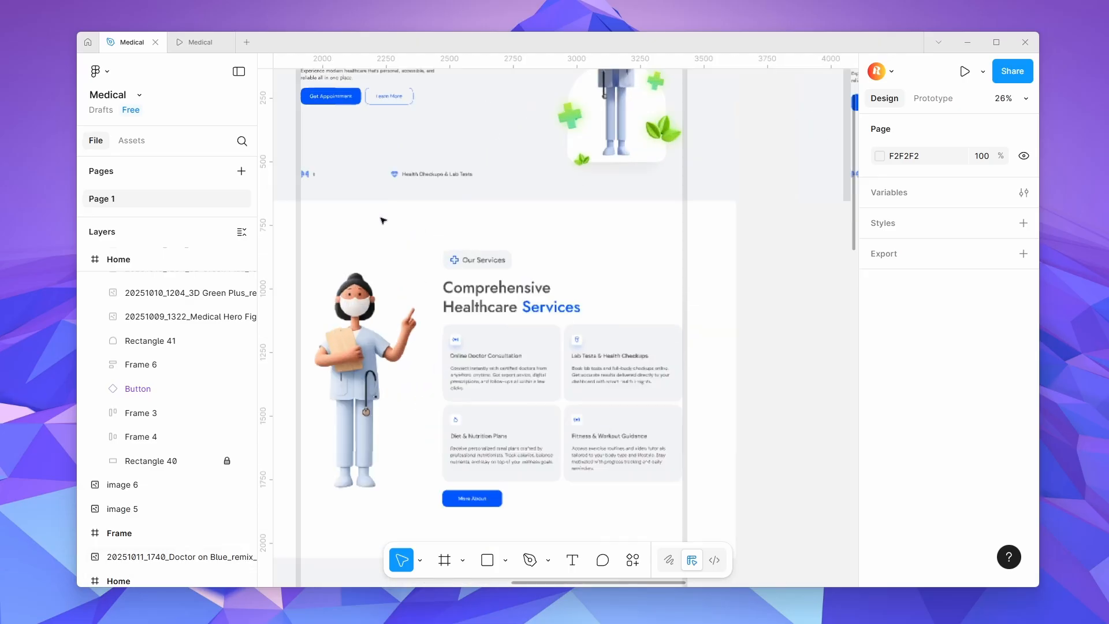
scroll(483, 290, "down", 4)
scroll(612, 275, "down", 2)
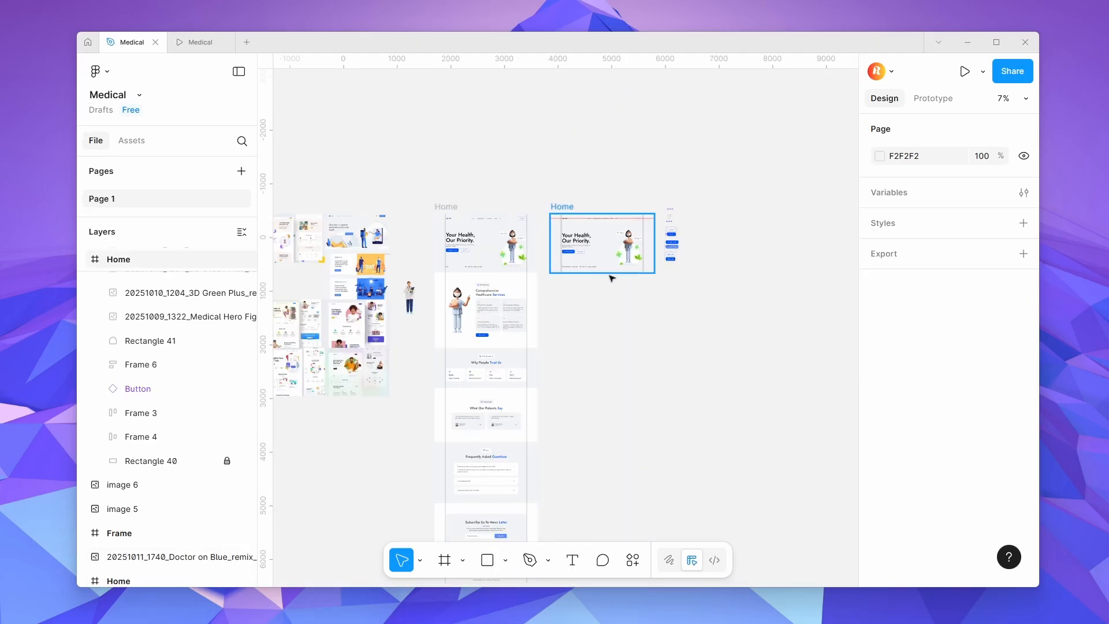
scroll(614, 279, "up", 2)
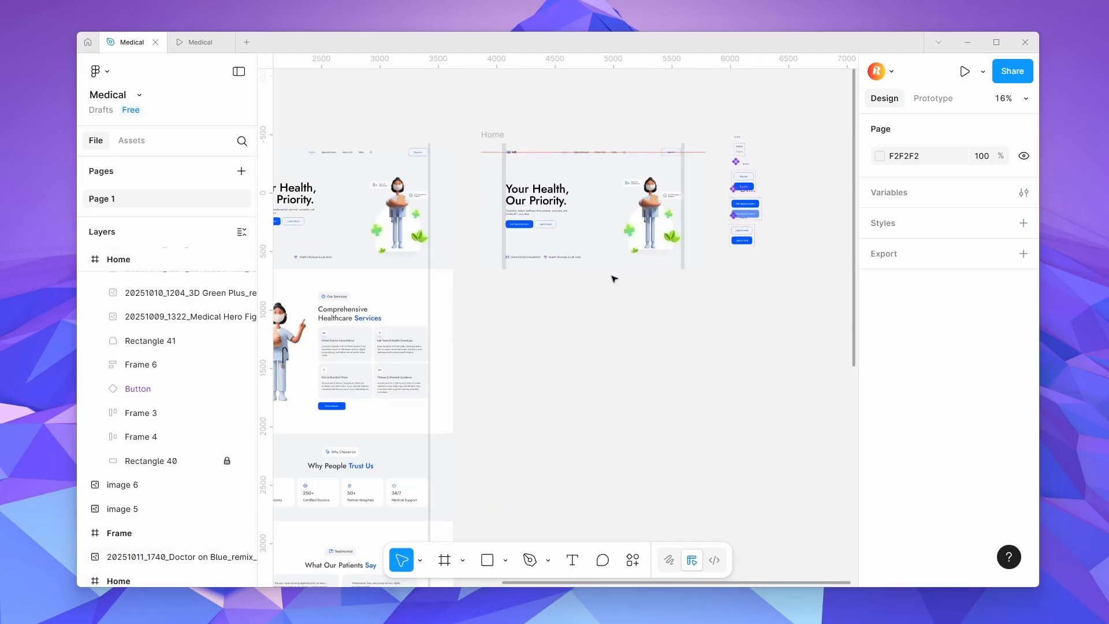
left_click(500, 133)
scroll(546, 175, "down", 3)
left_click_drag(561, 221, 588, 378)
Draw a rectangle about 276 × 89 in the blank area below the new hero section and set its width to 272.
scroll(589, 378, "up", 5)
scroll(452, 454, "up", 5)
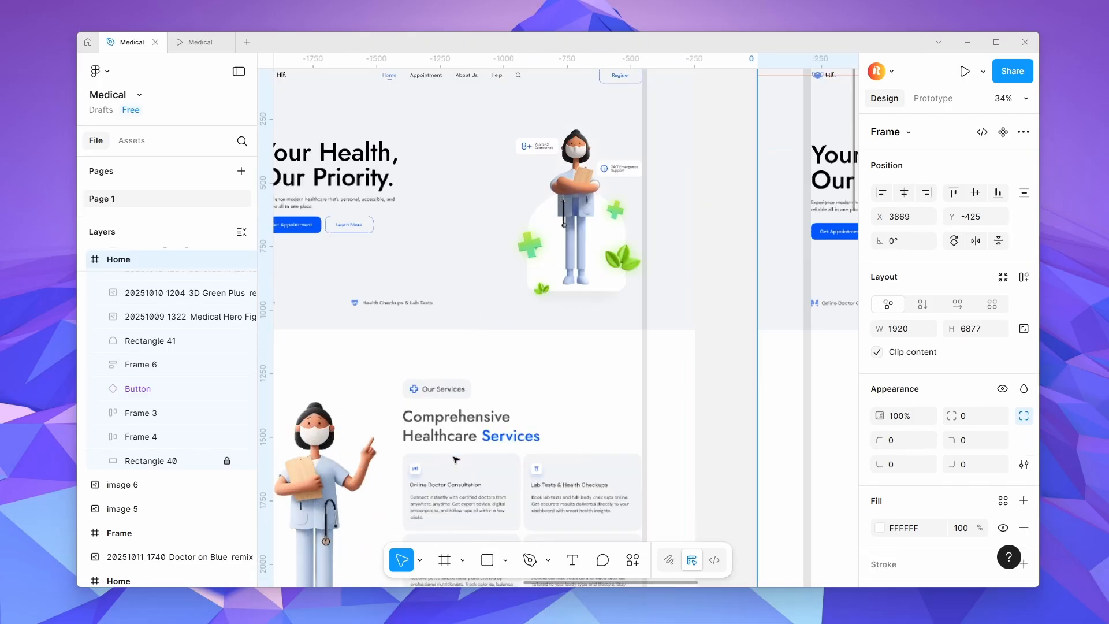
left_click(448, 398)
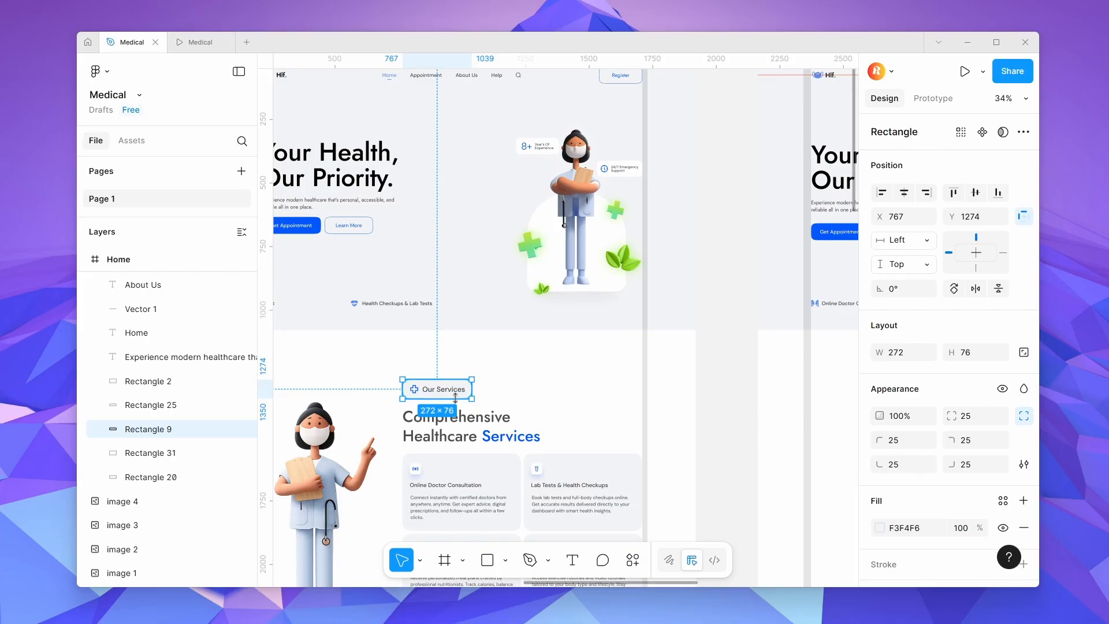
key("r")
scroll(433, 393, "down", 4)
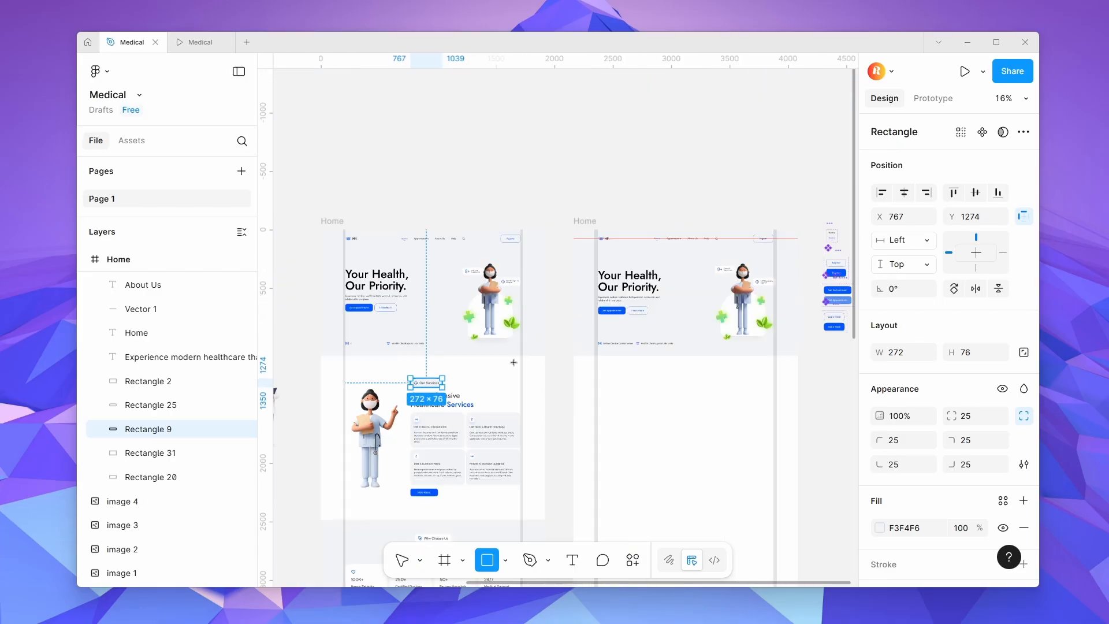
scroll(647, 376, "up", 5)
left_click_drag(665, 356, 755, 386)
left_click(906, 354)
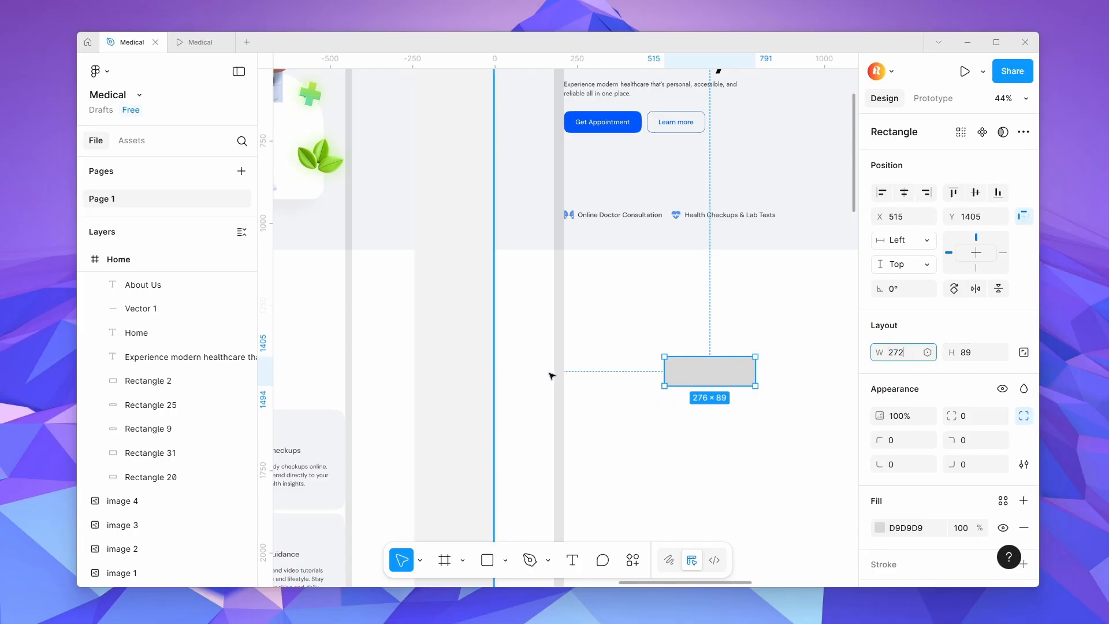
Set the new rectangle's height to 76 to match the reference Our Services badge.
scroll(551, 376, "down", 5)
left_click(390, 357)
left_click(605, 372)
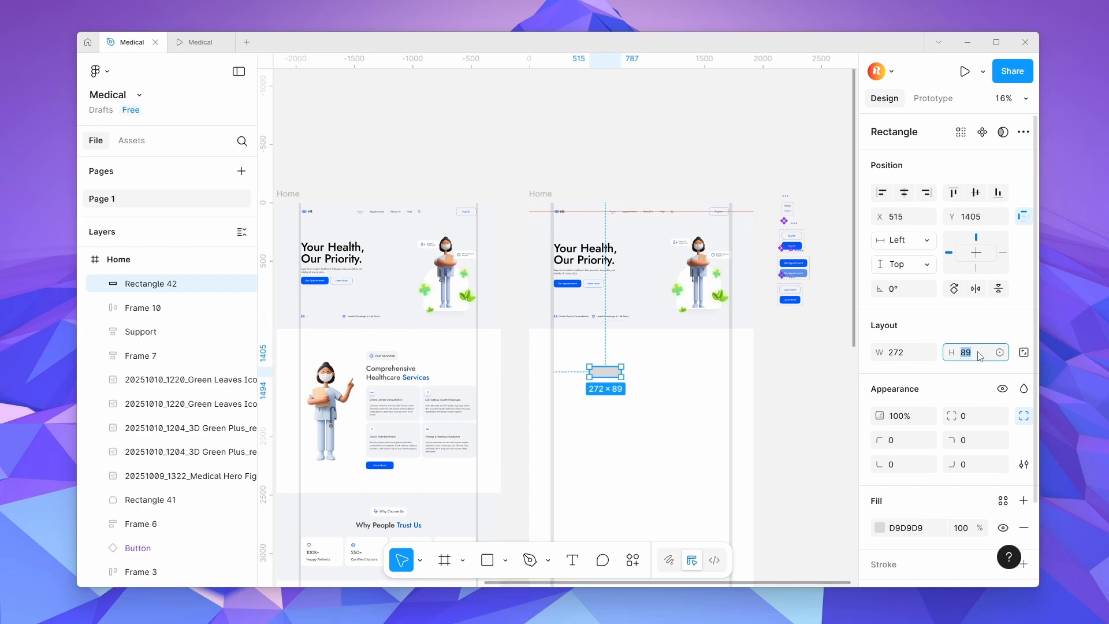
left_click(657, 374)
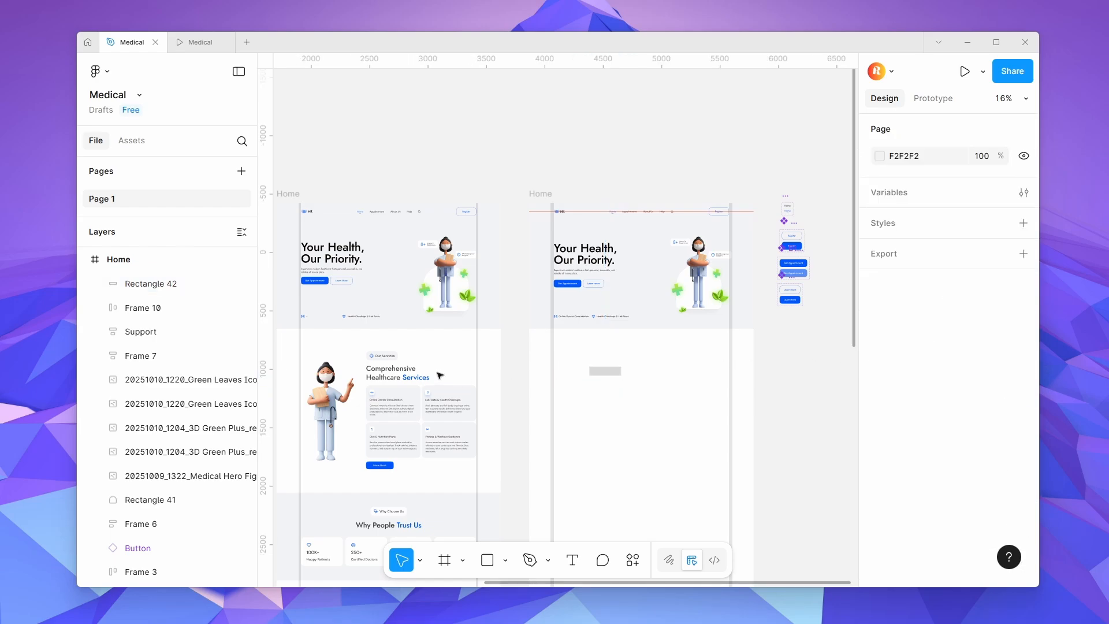
Give the new rectangle a corner radius of 25 with 100% corner smoothing.
left_click(399, 360)
left_click(605, 371)
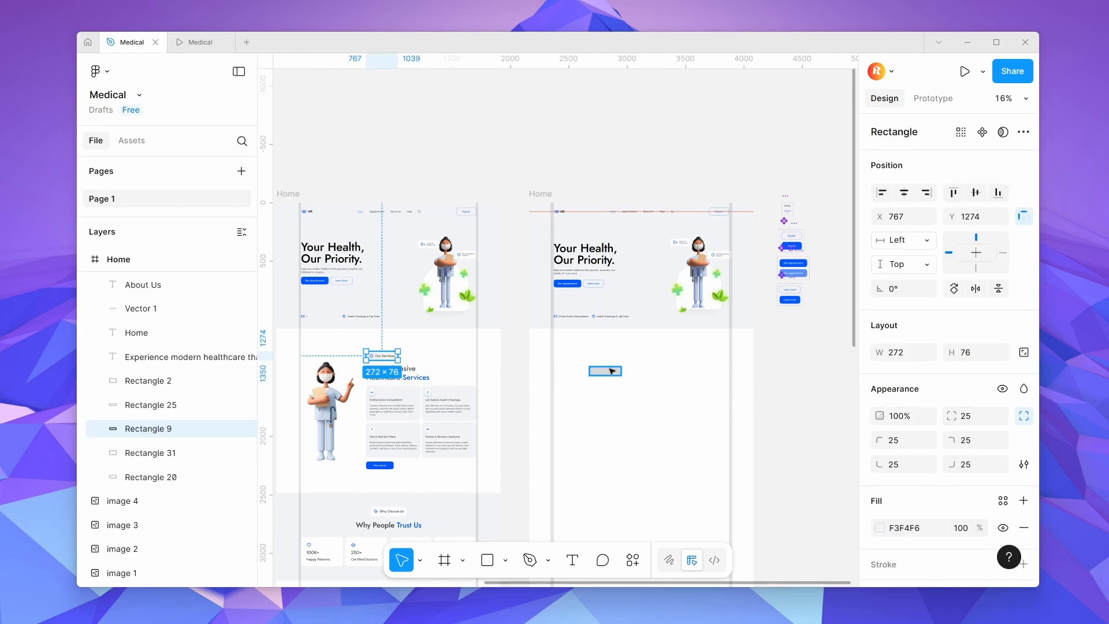
left_click(976, 420)
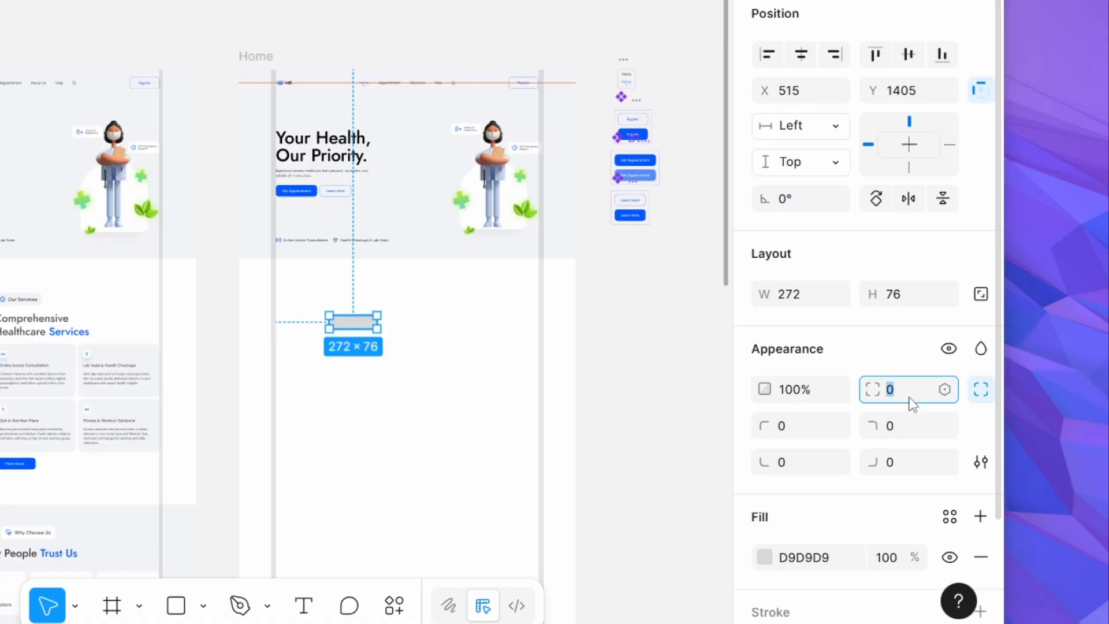
type("25")
left_click(981, 462)
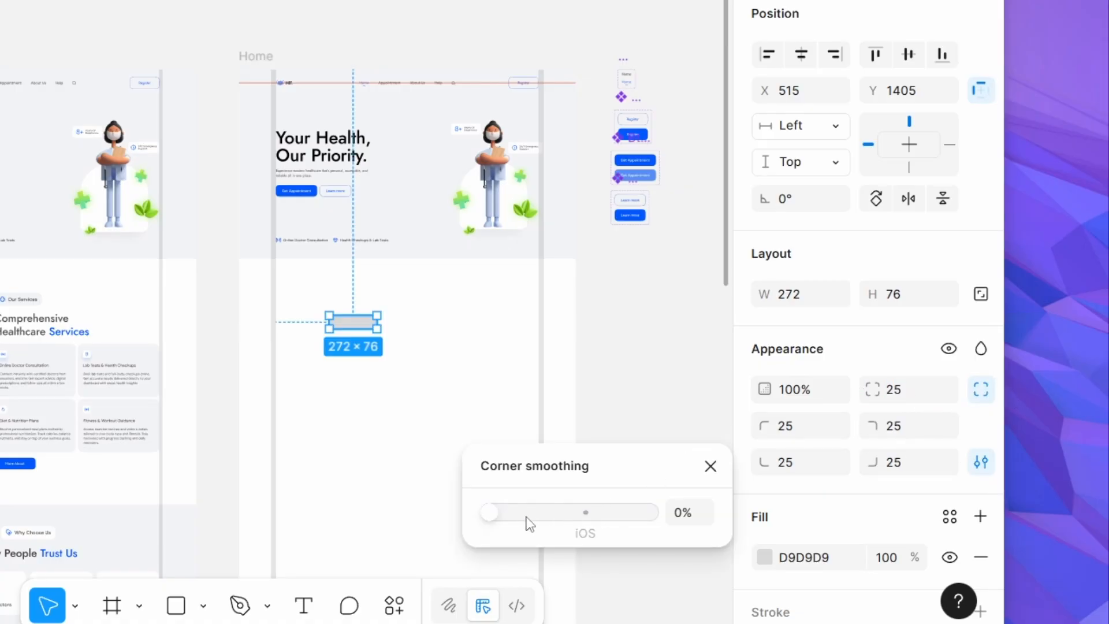
left_click_drag(490, 512, 721, 518)
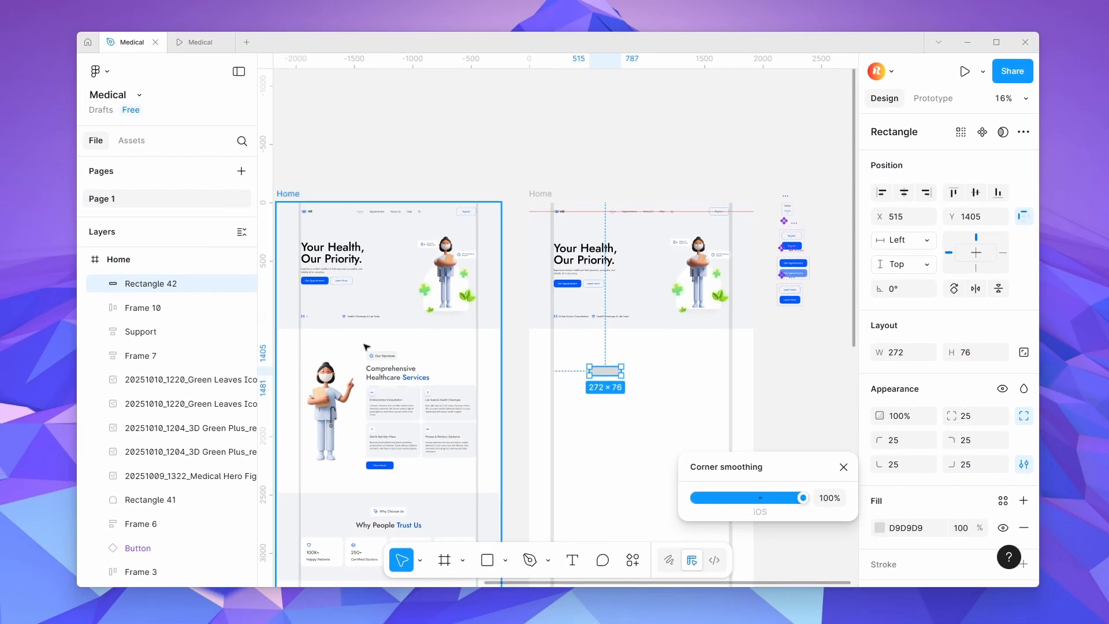
Fill the new badge rectangle with F3F4F6, the colour of the reference Our Services badge.
scroll(366, 351, "up", 5)
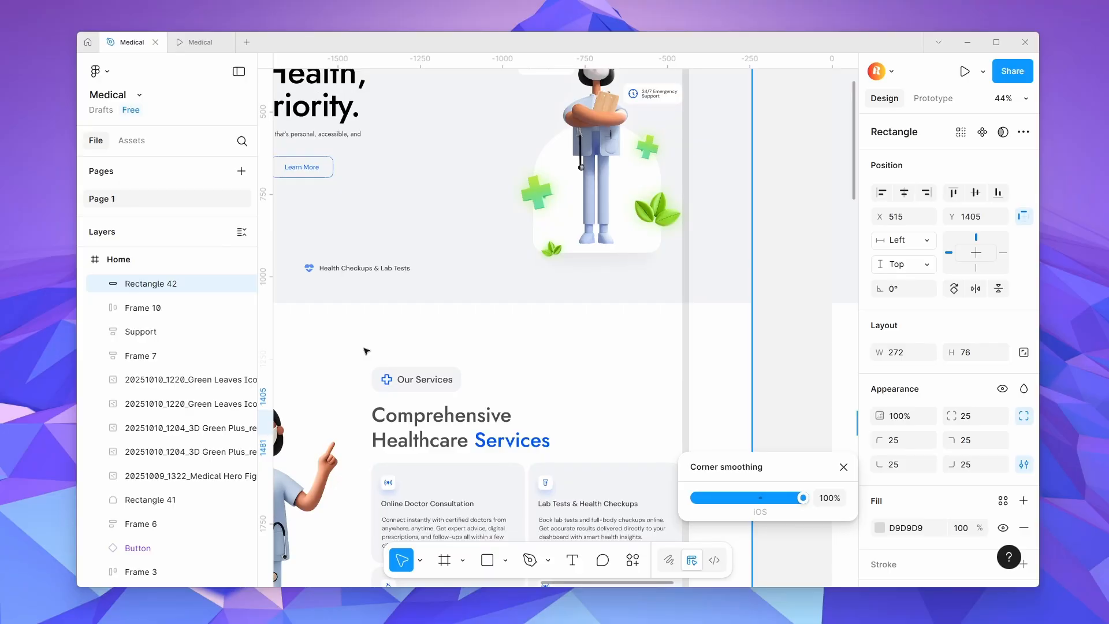
left_click(396, 369)
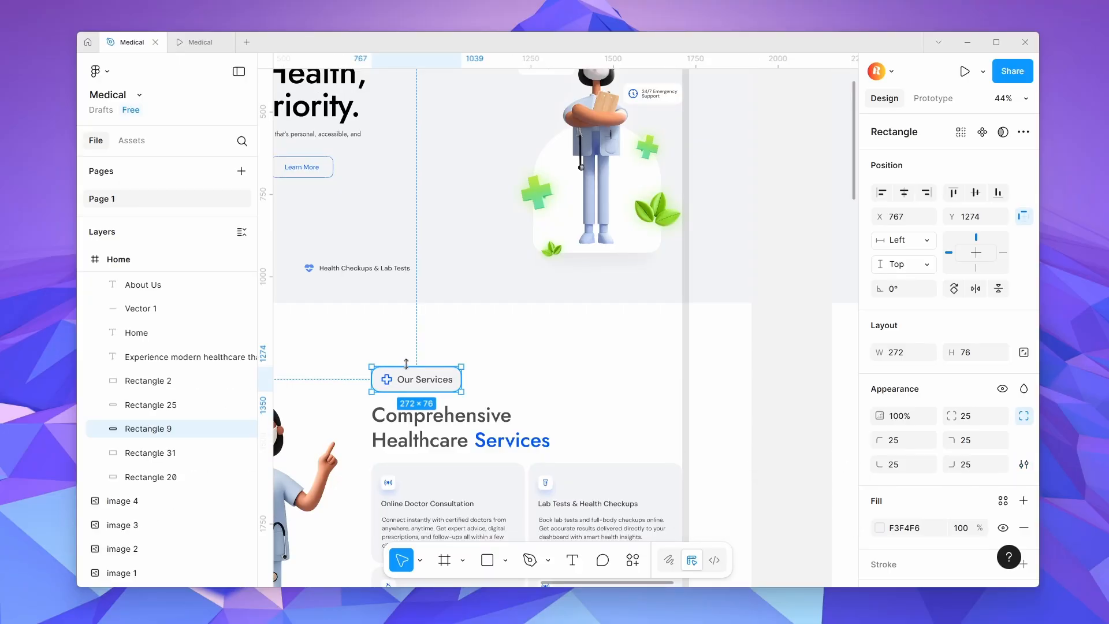
scroll(407, 363, "down", 5)
left_click(909, 527)
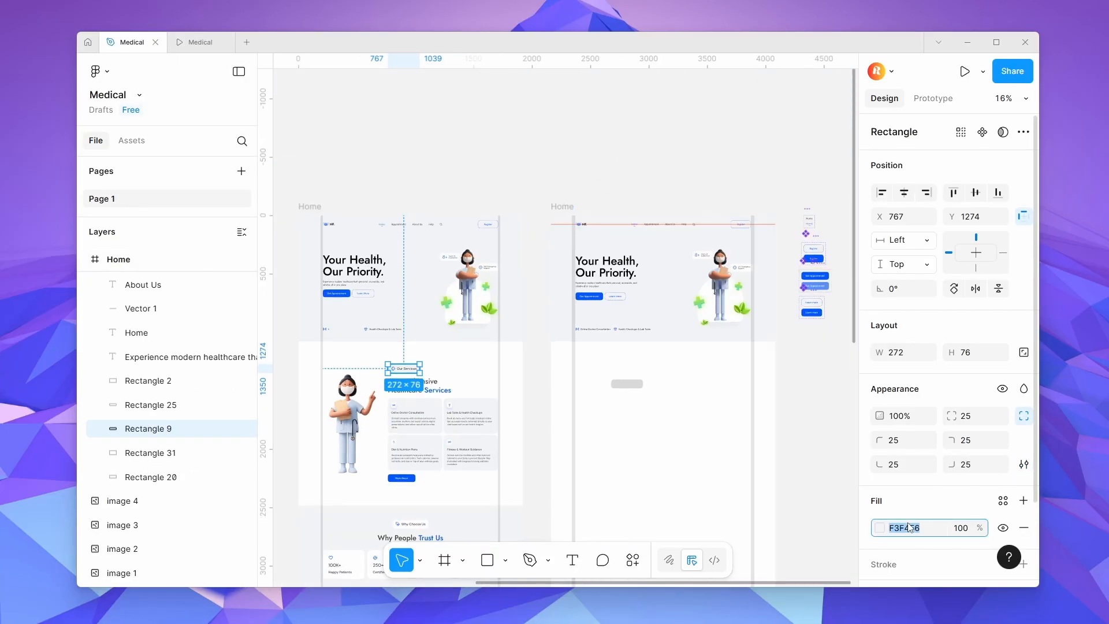
left_click(627, 384)
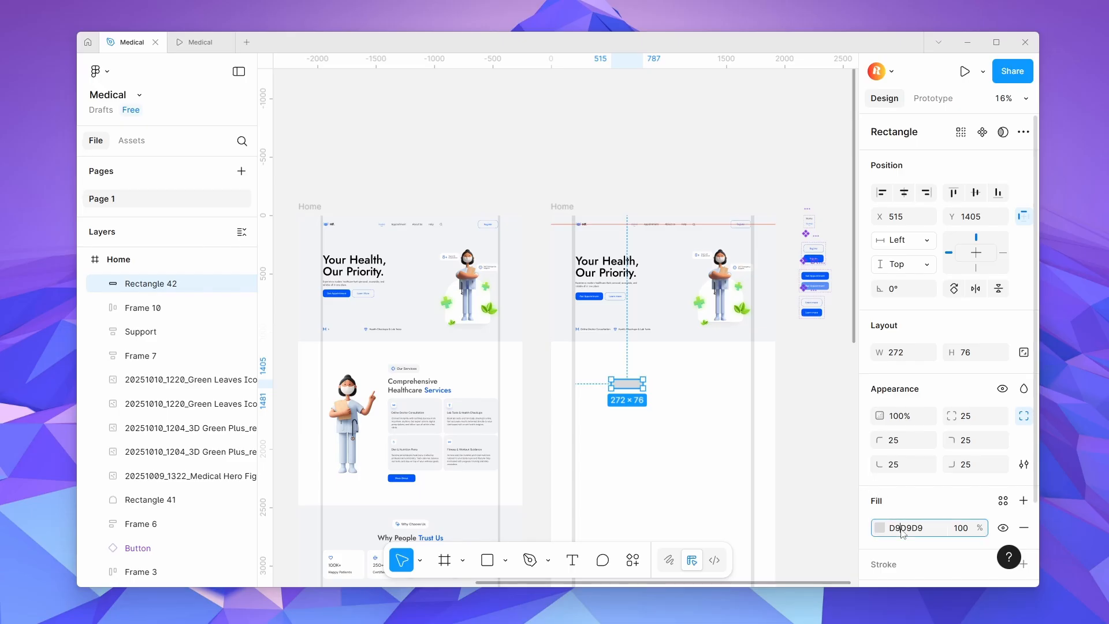
left_click(655, 441)
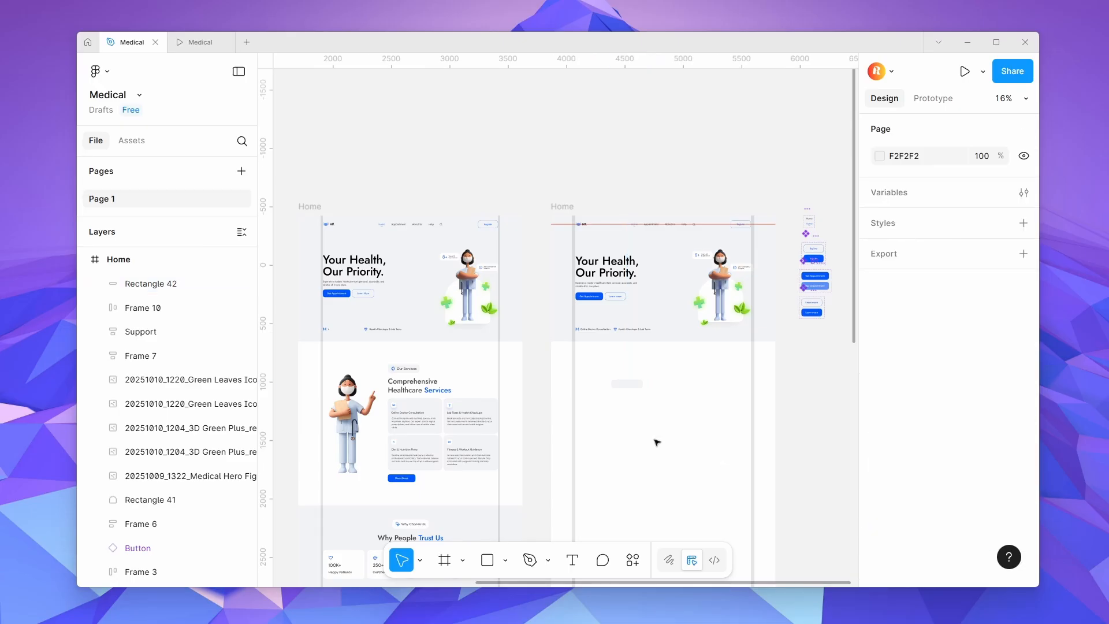
Move the badge rectangle closer to the hero section, centre it horizontally in the new Home frame, and nudge it sideways.
left_click(628, 385)
left_click_drag(629, 387, 666, 373)
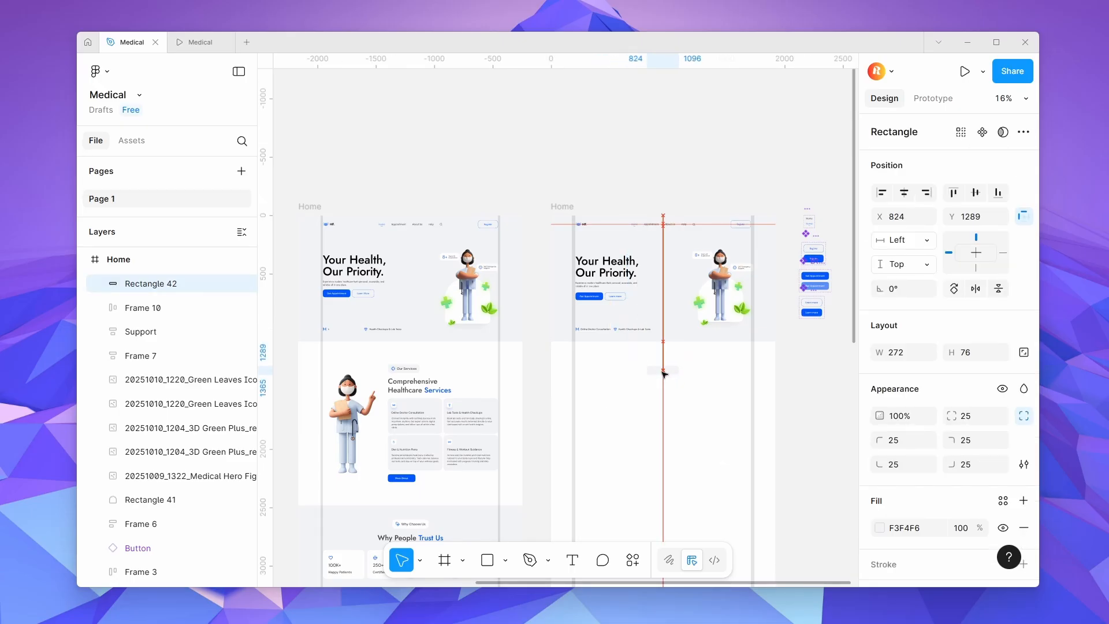
left_click(905, 193)
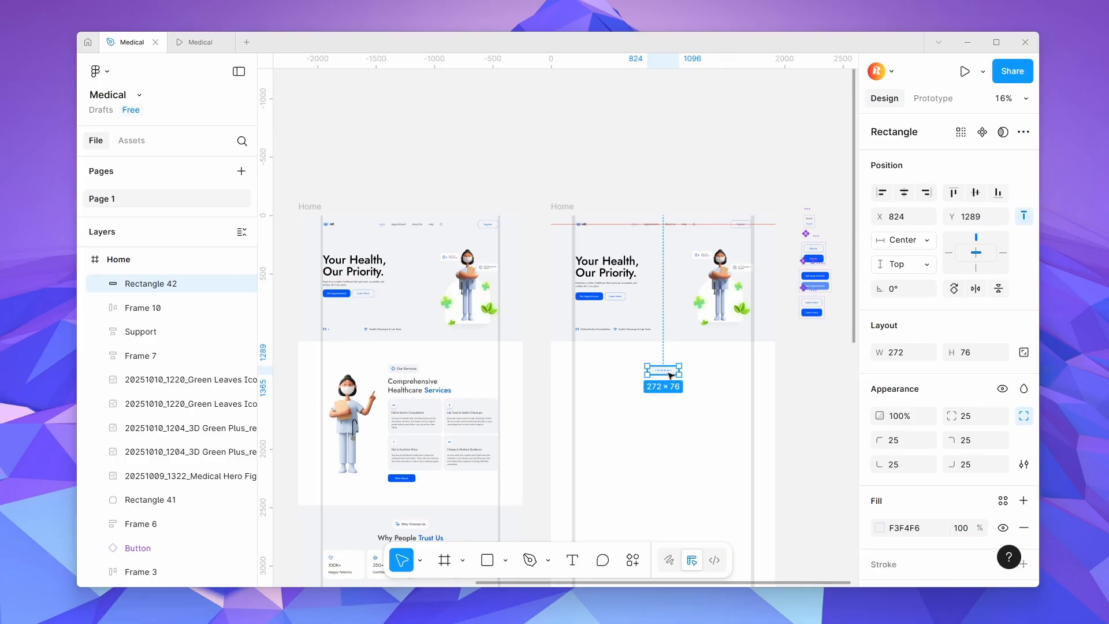
left_click_drag(672, 373, 679, 376)
Copy the blue cross icon from the reference badge into the new frame and move the badge rectangle behind it.
scroll(394, 367, "up", 5)
left_click(389, 378)
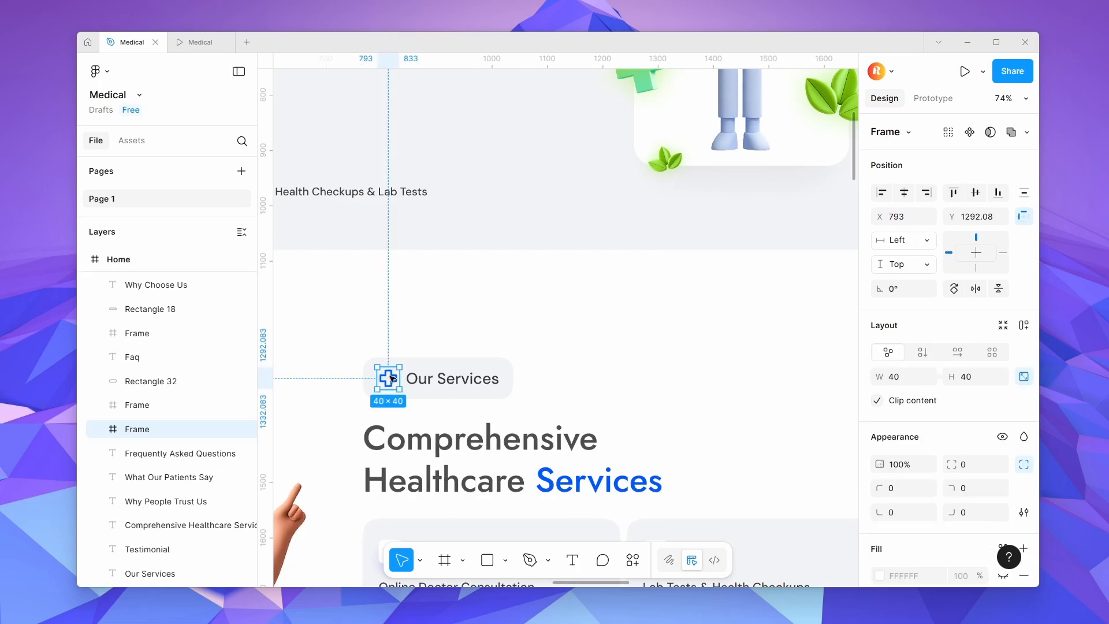
scroll(392, 379, "down", 5)
scroll(595, 380, "up", 4)
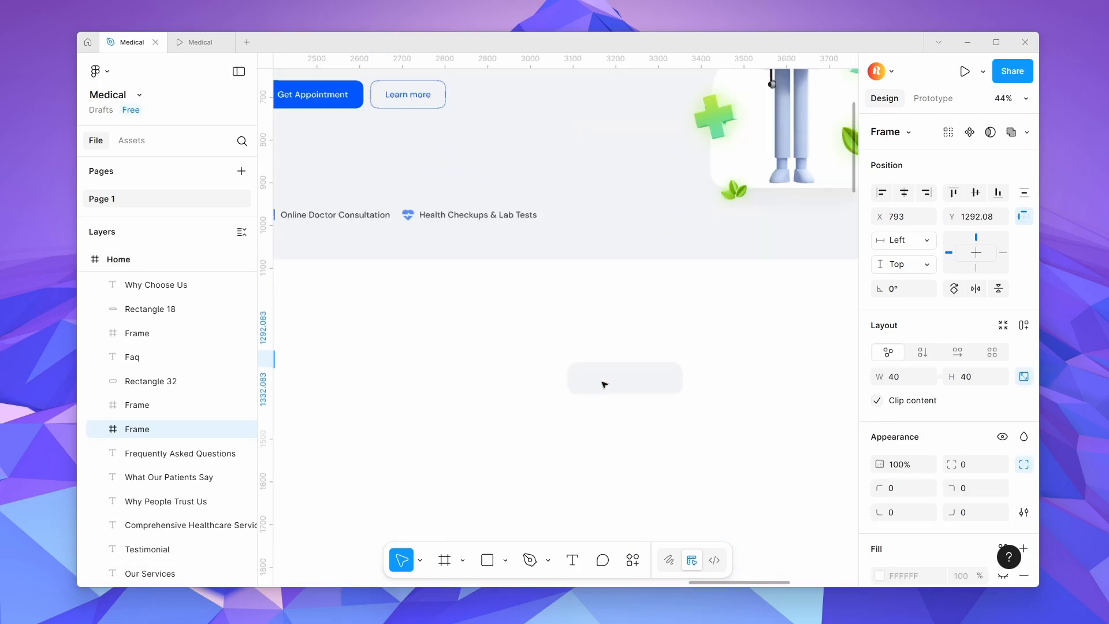
left_click(603, 384)
key("ctrl+v")
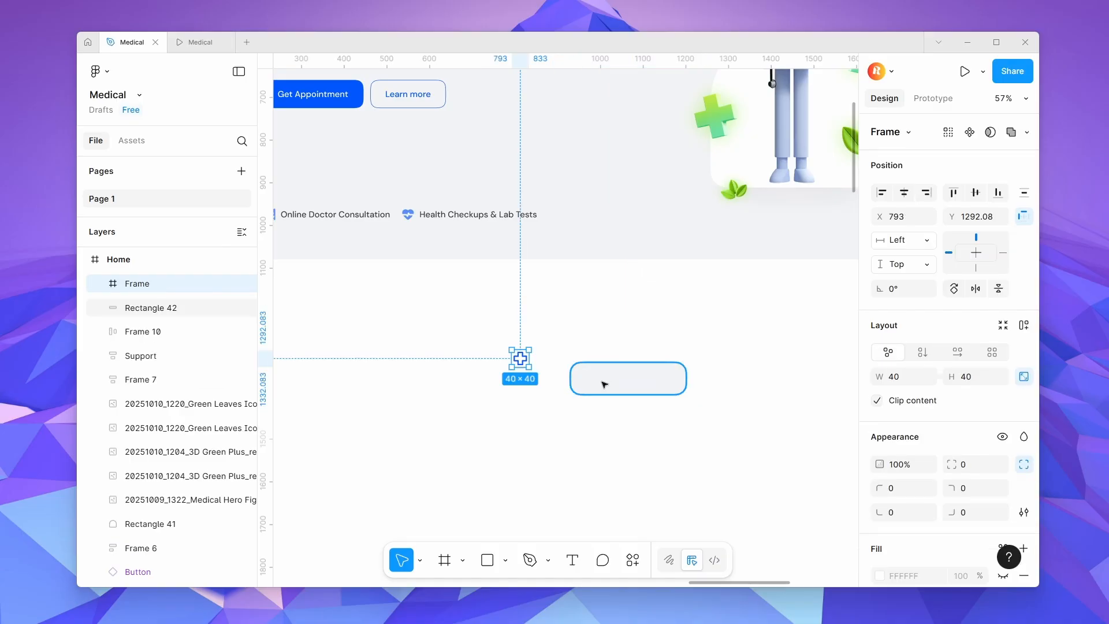
left_click_drag(600, 376, 562, 355)
Copy the Our Services label from the reference badge and paste it beside the cross icon on the new badge.
scroll(562, 355, "down", 3)
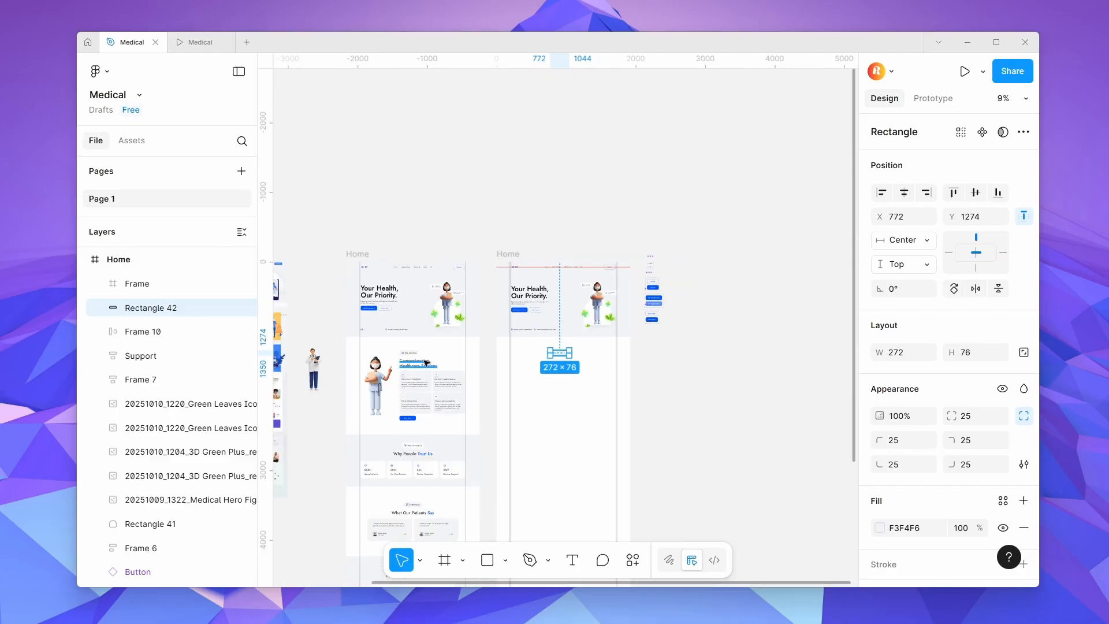
scroll(398, 355, "up", 4)
left_click(346, 324)
scroll(346, 327, "down", 8)
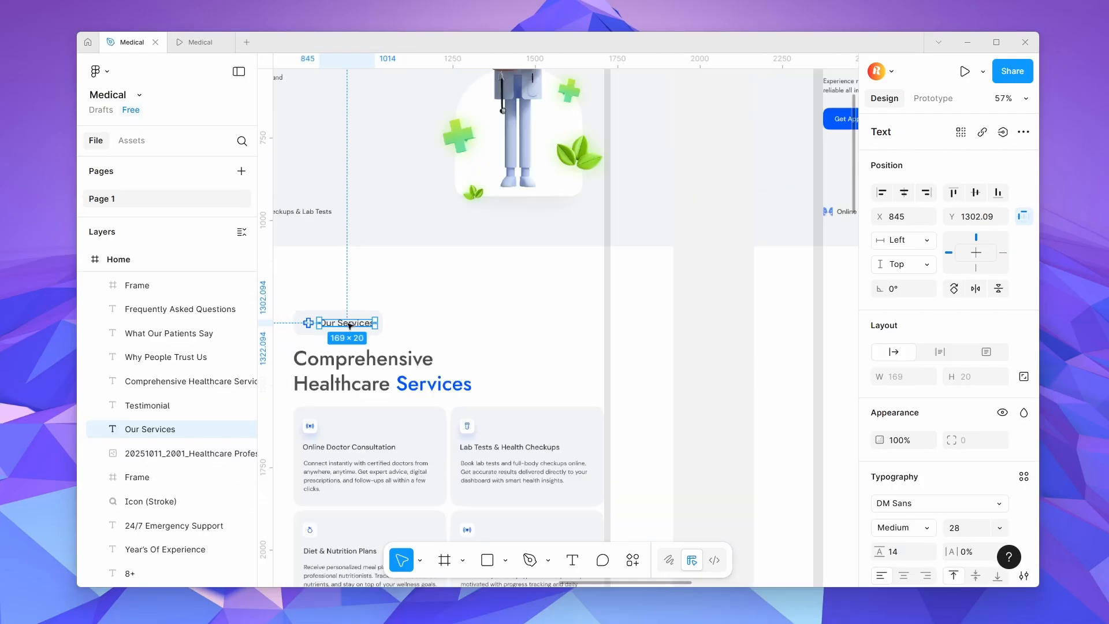
left_click(546, 344)
key("ctrl+v")
scroll(549, 326, "up", 10)
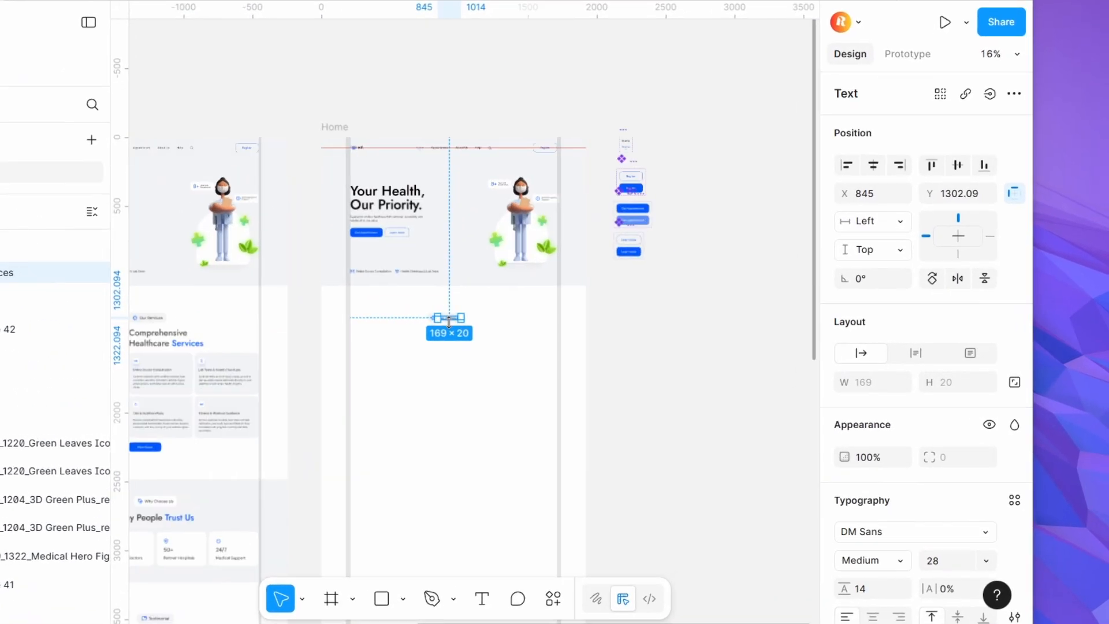
Wrap the cross icon and label in an auto layout frame, then wrap that with the background rectangle in another.
scroll(980, 282, "down", 4)
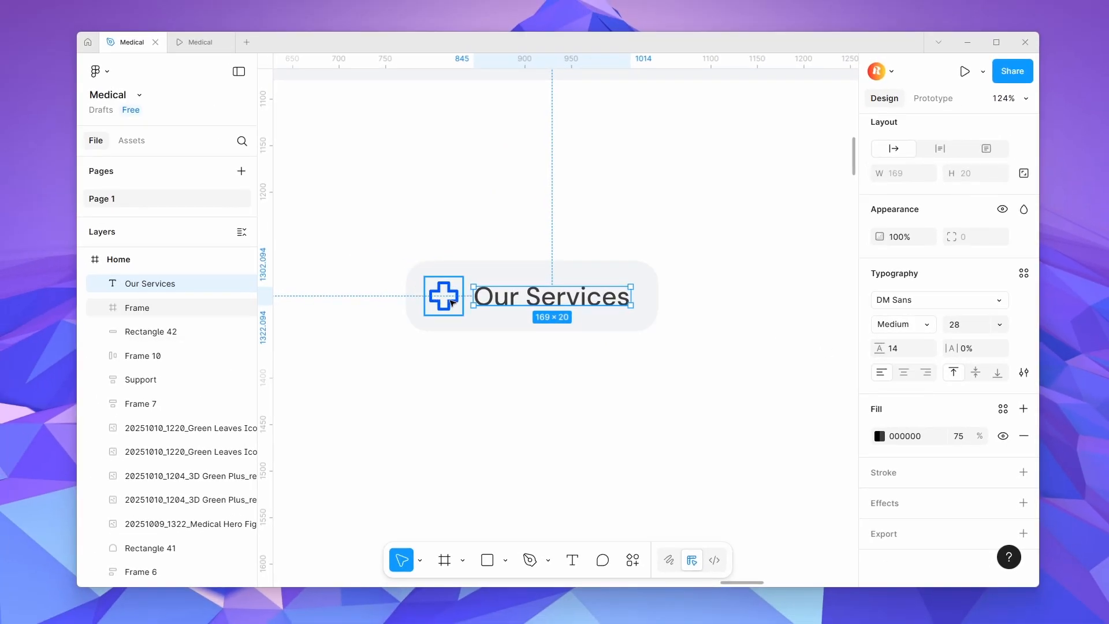
left_click(328, 292, "shift")
key("shift+a")
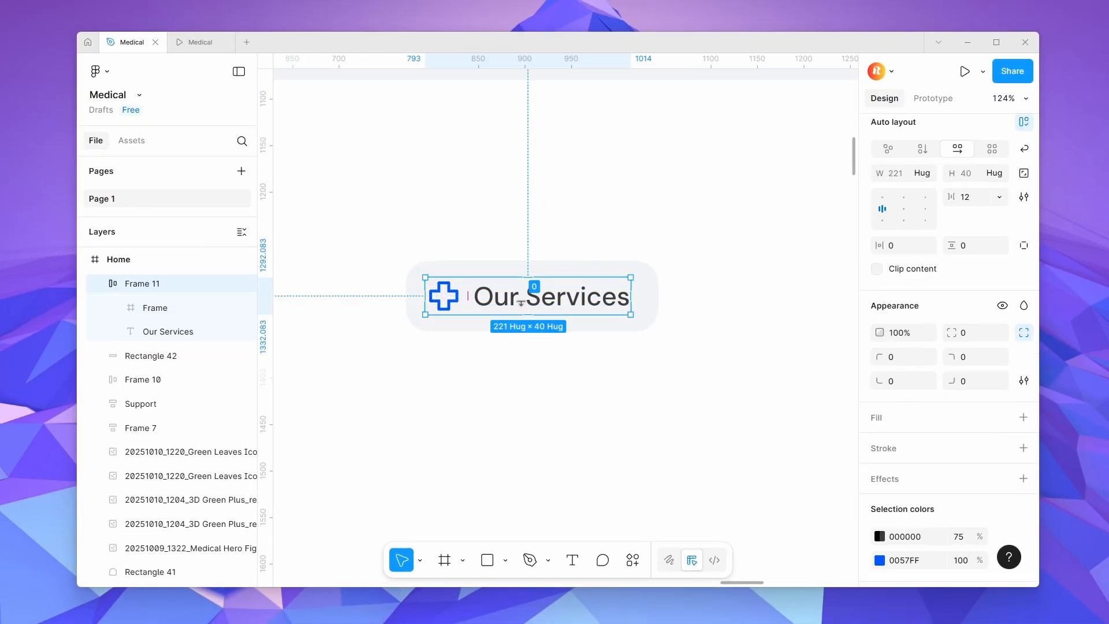
left_click(590, 271, "shift")
key("shift+a")
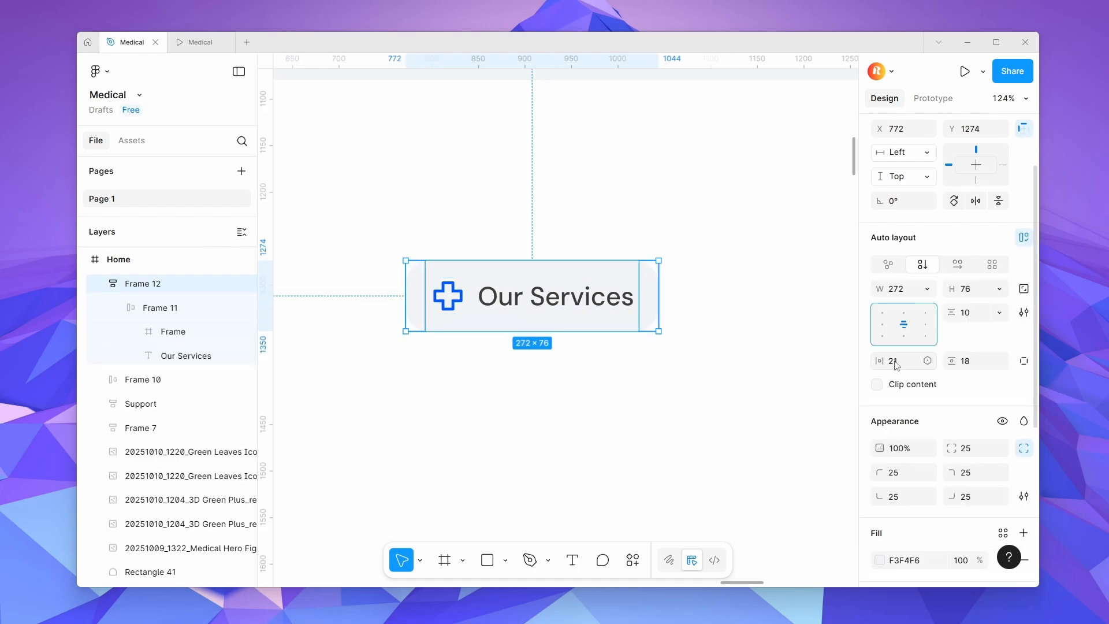
Set both the width and height of the new badge's auto layout frame to hug contents.
left_click(928, 289)
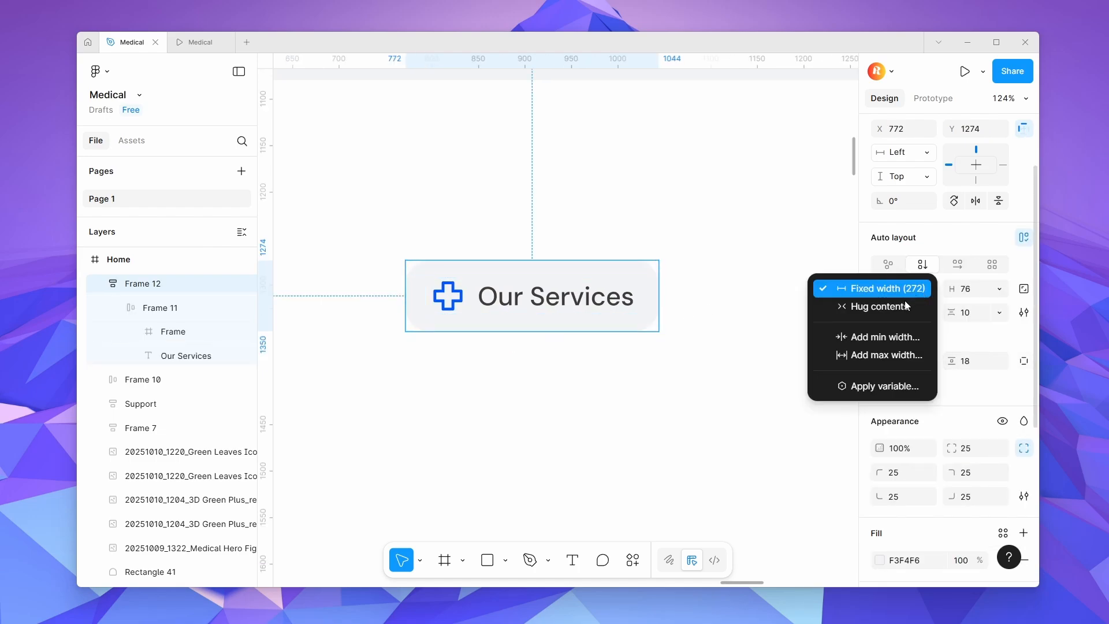
left_click(893, 305)
left_click(999, 289)
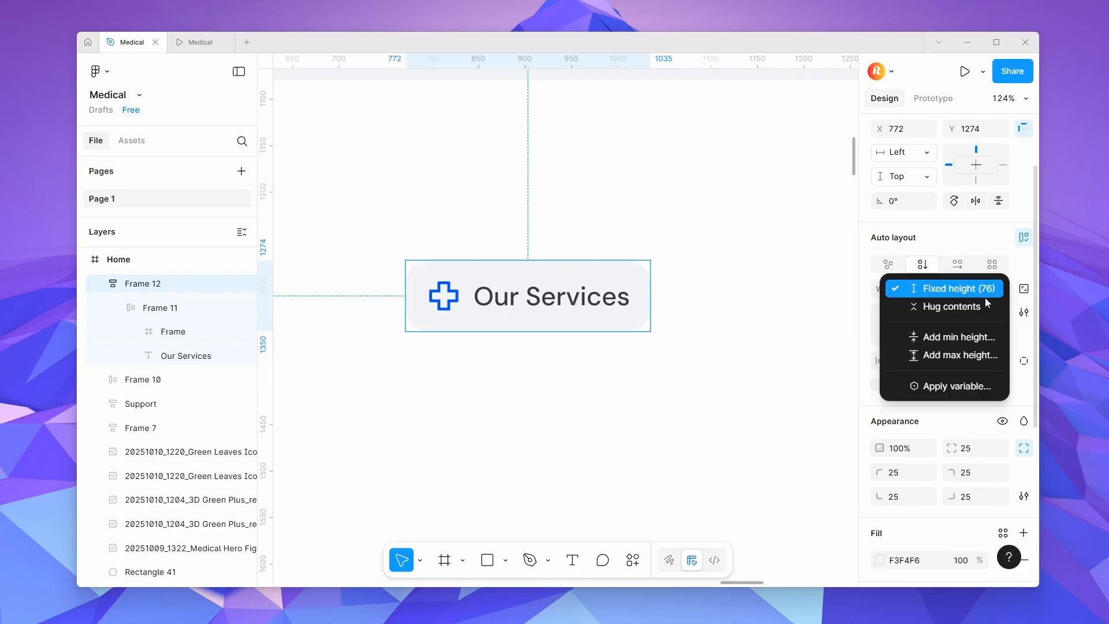
left_click(901, 305)
left_click(718, 364)
left_click(589, 318)
Add the reference heading "Comprehensive Healthcare Services" below the new badge in its original text style.
scroll(589, 319, "down", 10)
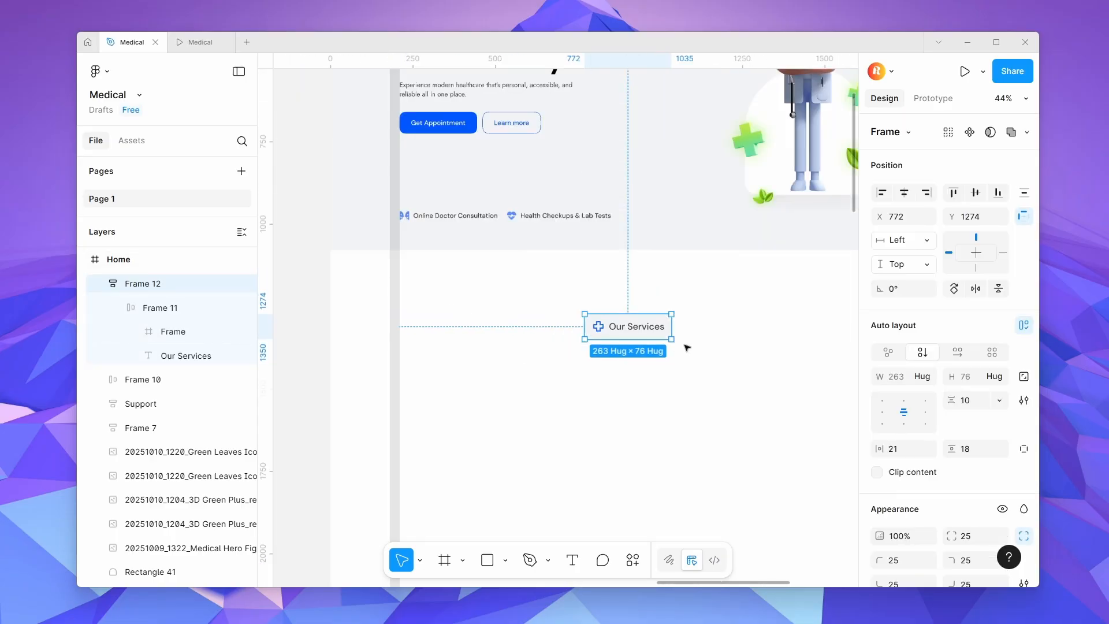
scroll(418, 349, "up", 5)
scroll(417, 353, "down", 4)
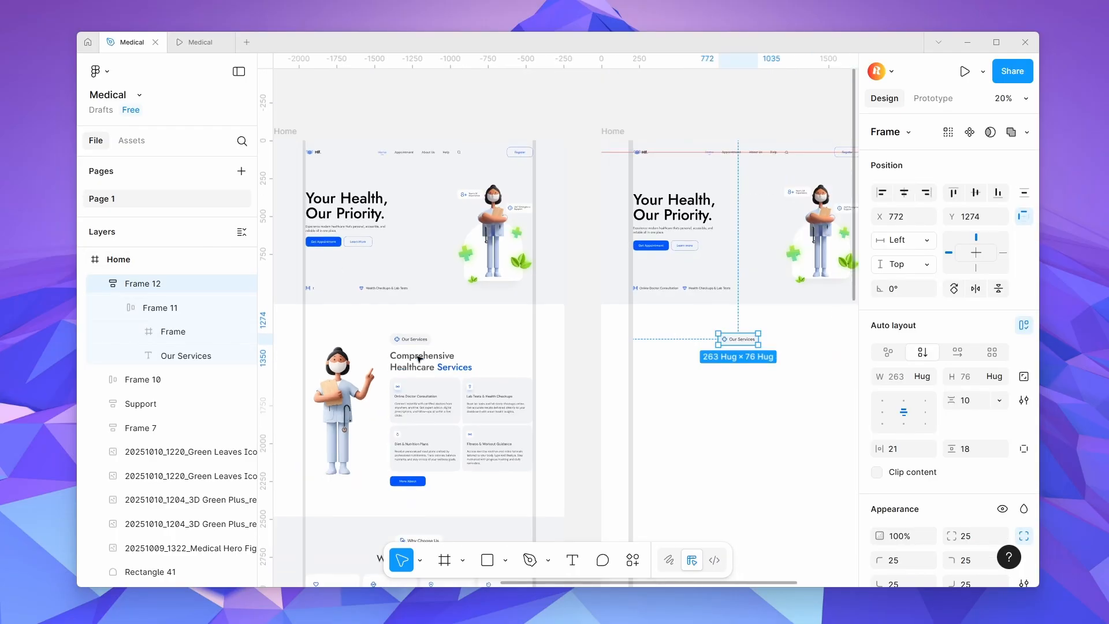
left_click(420, 365)
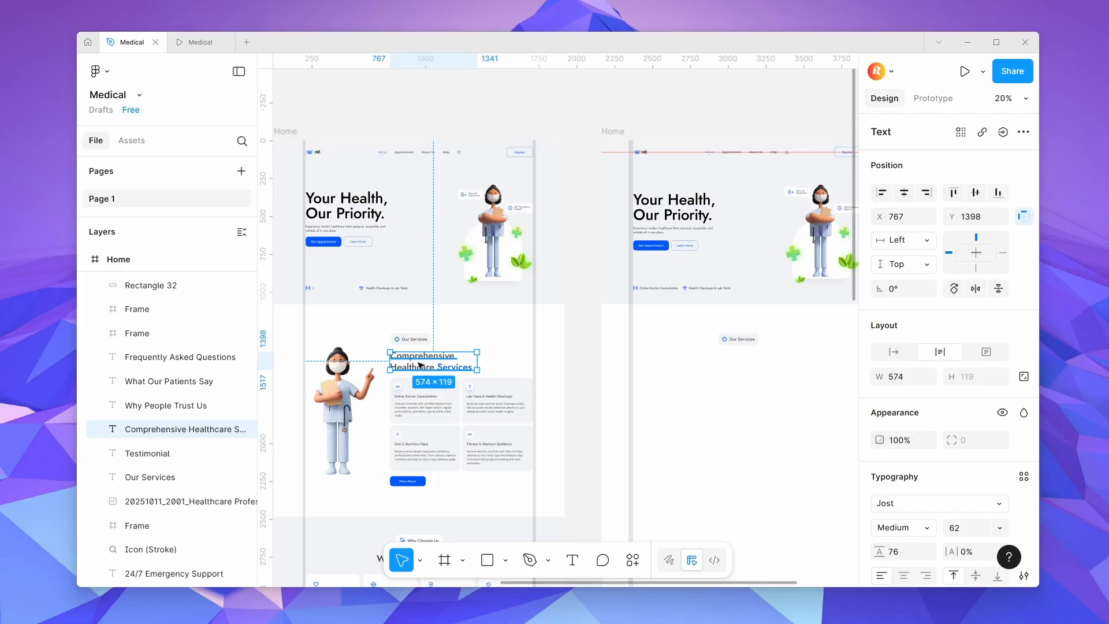
scroll(421, 369, "down", 5)
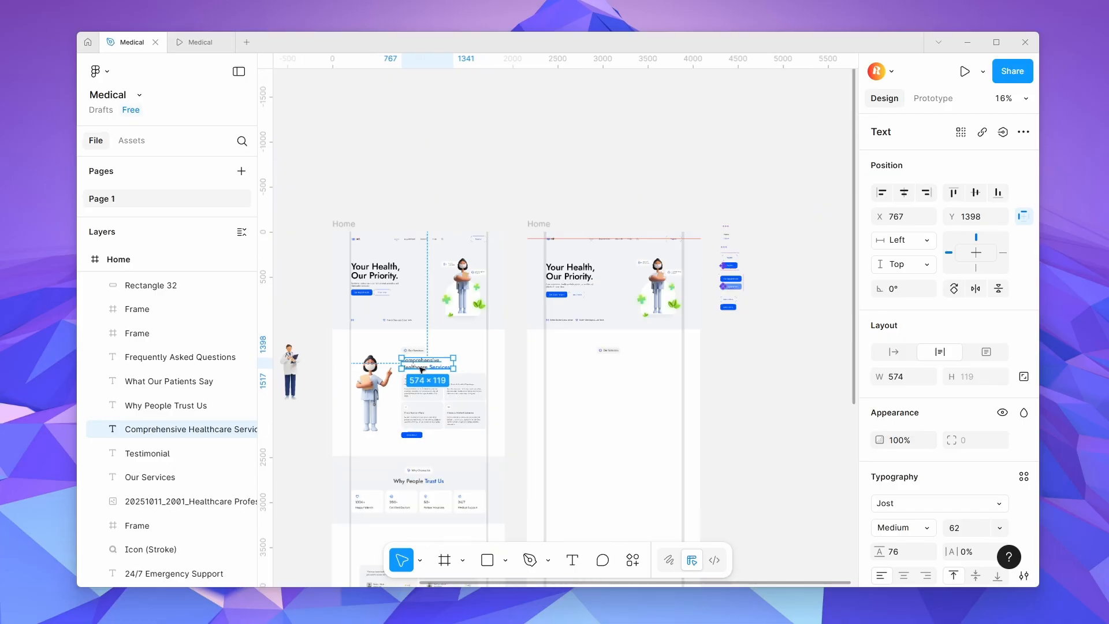
scroll(523, 384, "up", 5)
key("t")
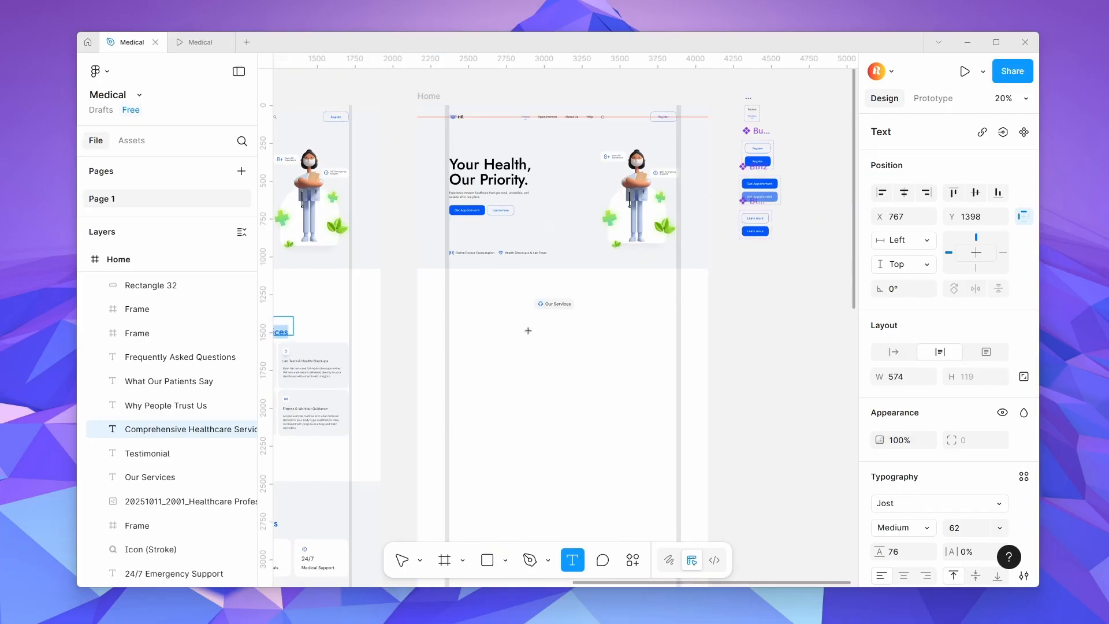
left_click(543, 325)
type("Comprehensive Healthcare Services")
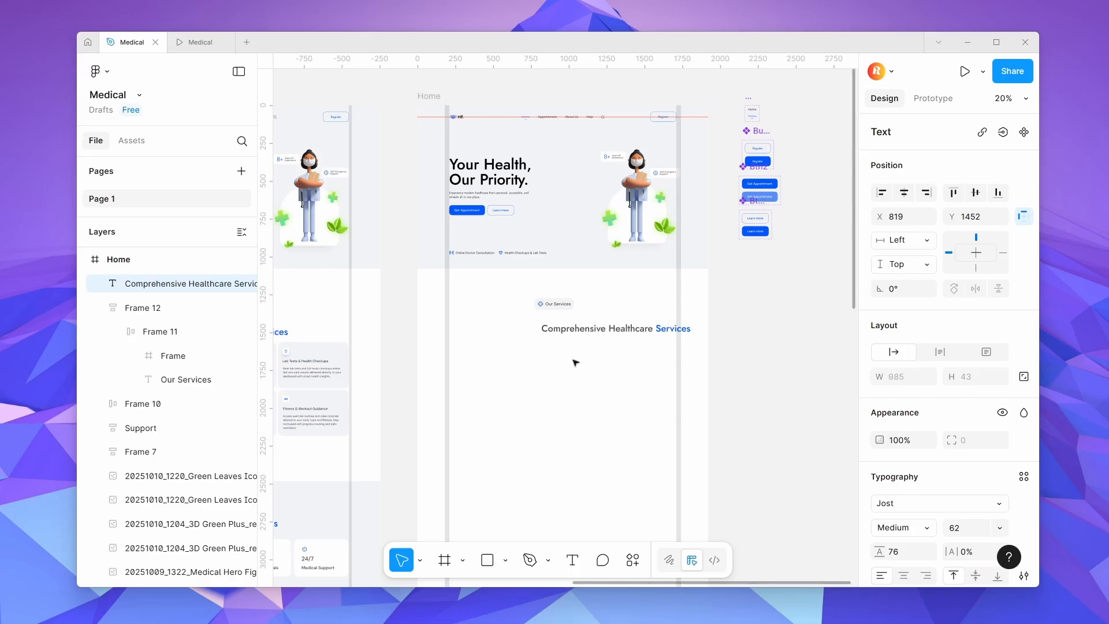
Narrow the new heading to 542 so it wraps onto two lines and place it at X 772, Y 1402 under the badge.
scroll(612, 347, "up", 3)
key("Escape")
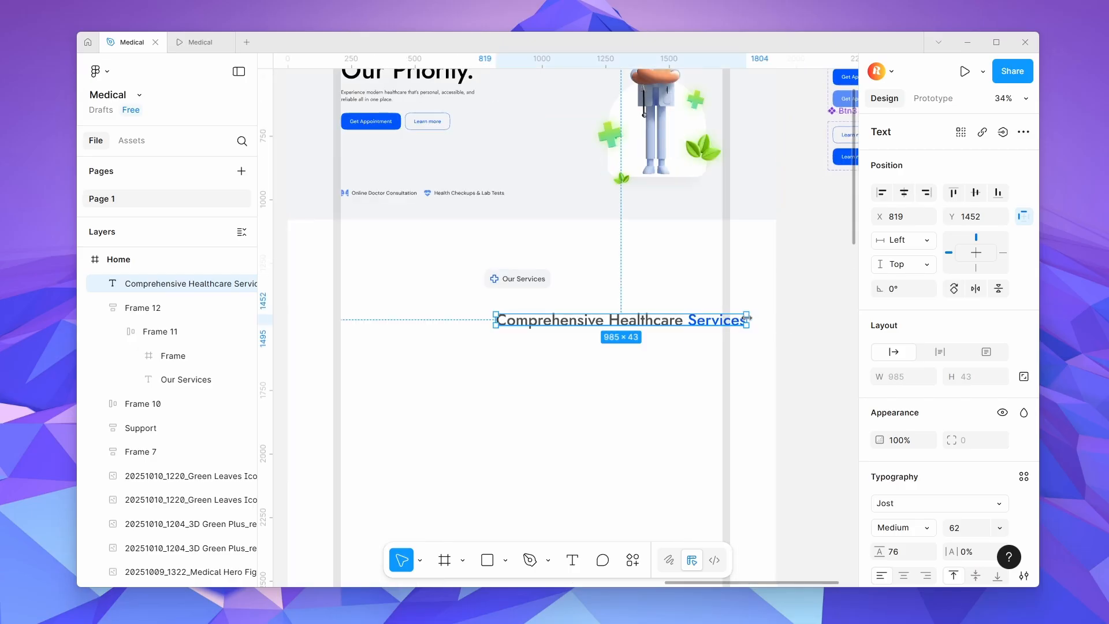
left_click_drag(747, 318, 634, 322)
left_click(601, 398)
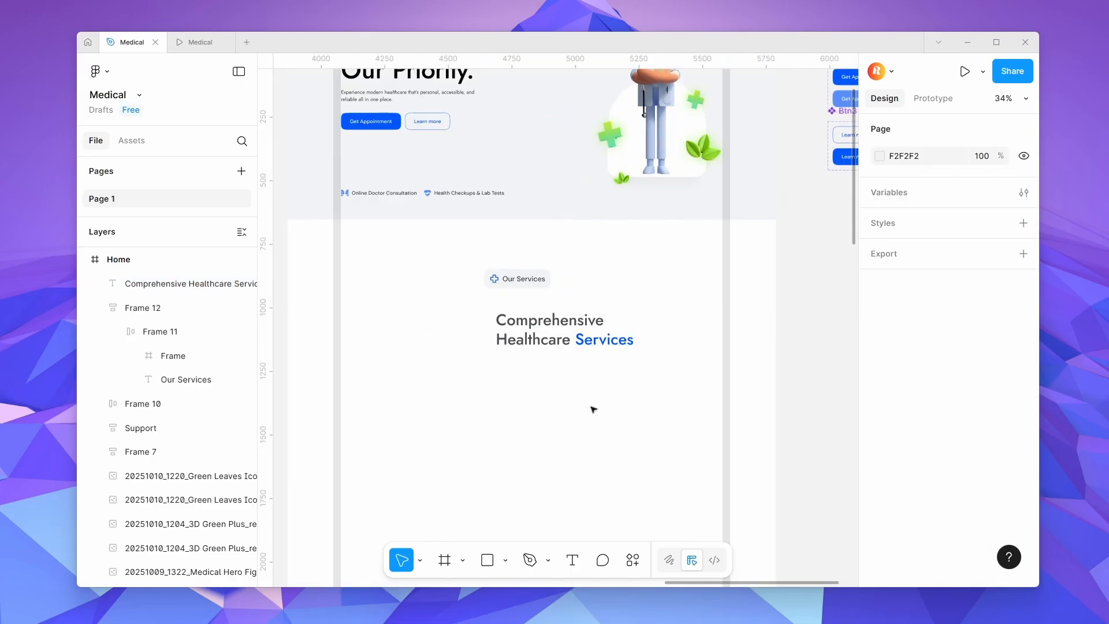
left_click(568, 339)
mouse_move(567, 335)
left_mouse_down()
mouse_move(555, 324)
mouse_move(714, 349)
left_mouse_up()
Try a darker blue fill on the word "Services" in the new heading.
scroll(585, 330, "up", 5)
double_click(584, 329)
left_click(532, 326)
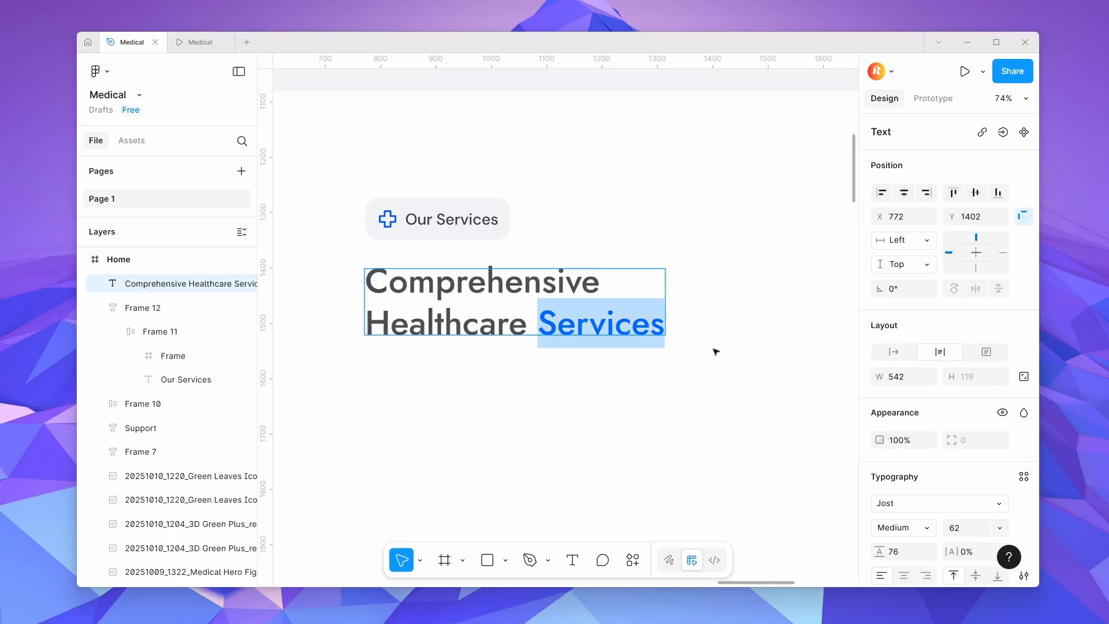
scroll(925, 434, "down", 4)
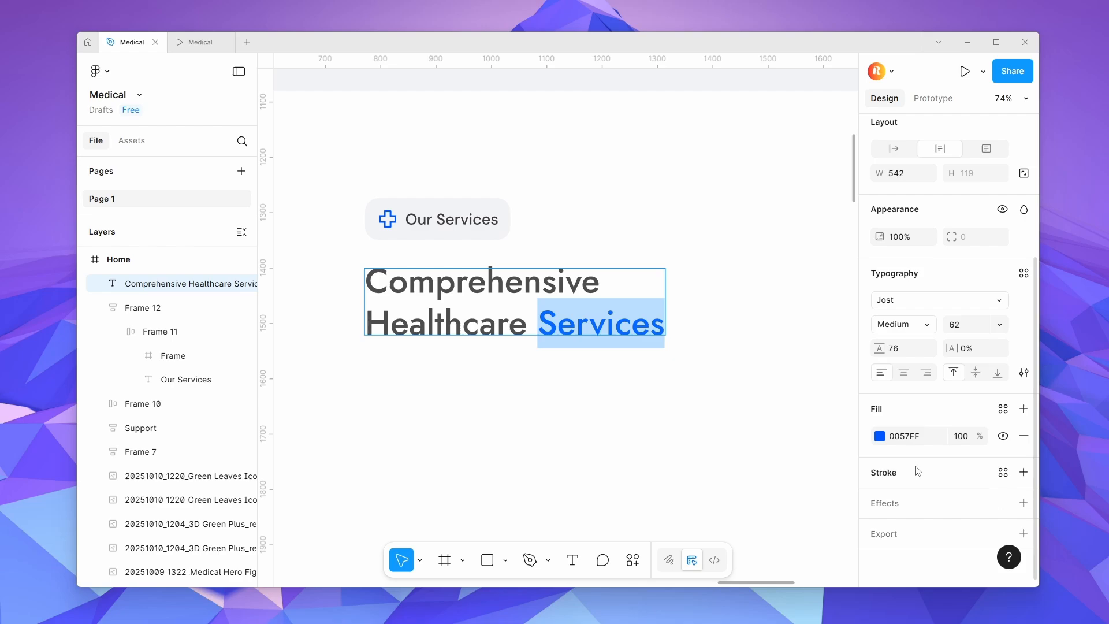
left_click(880, 436)
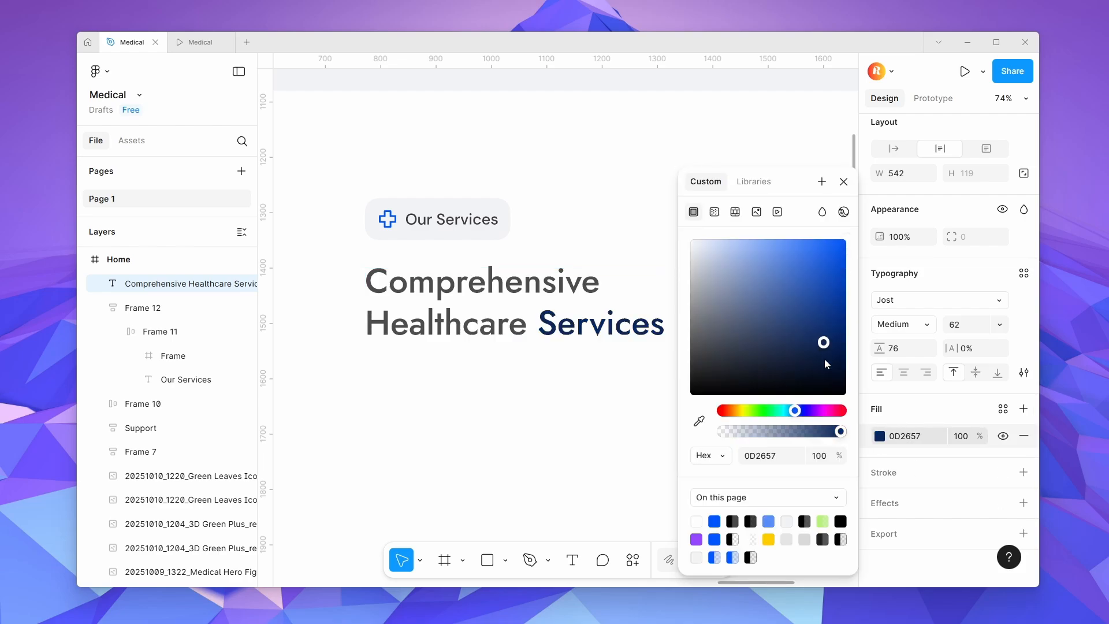
key("Escape")
left_click(661, 451)
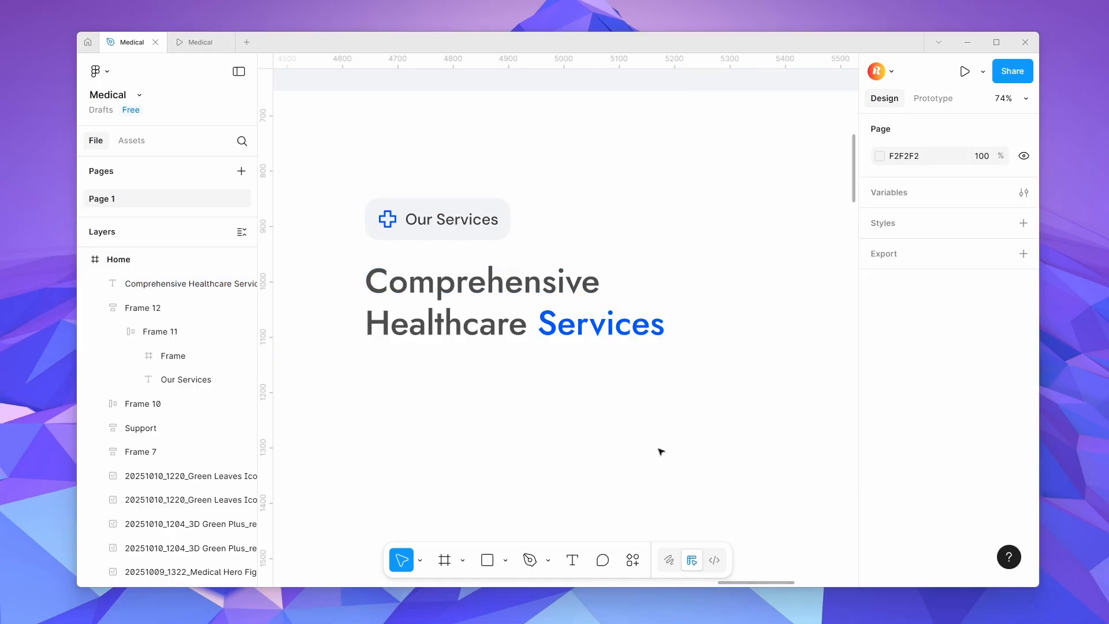
Copy the background rectangle of the reference Online Doctor Consultation card into the blank area below the new heading.
scroll(698, 434, "down", 5)
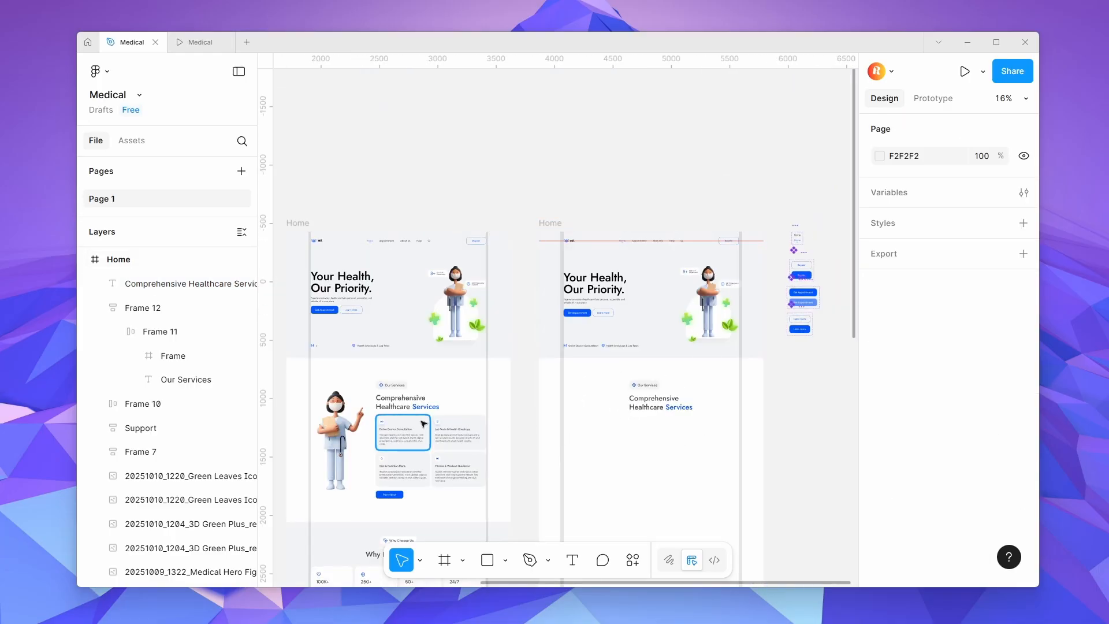
scroll(439, 424, "up", 3)
left_click(424, 424)
scroll(564, 395, "down", 3)
scroll(564, 395, "up", 2)
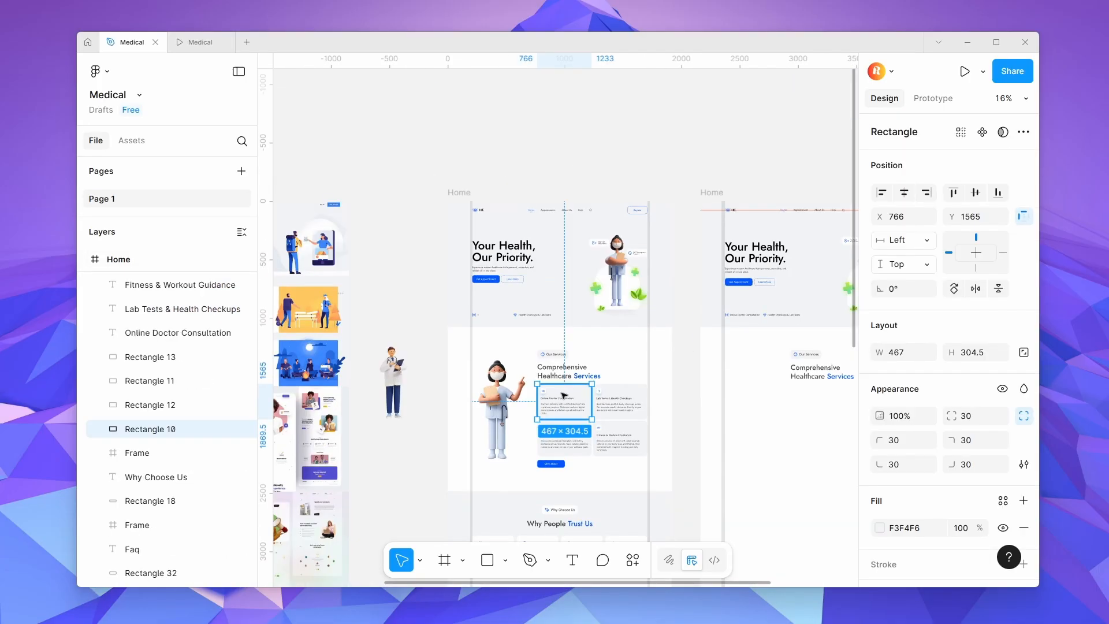
left_click_drag(652, 388, 733, 416, "alt")
scroll(675, 386, "down", 2)
scroll(754, 410, "up", 4)
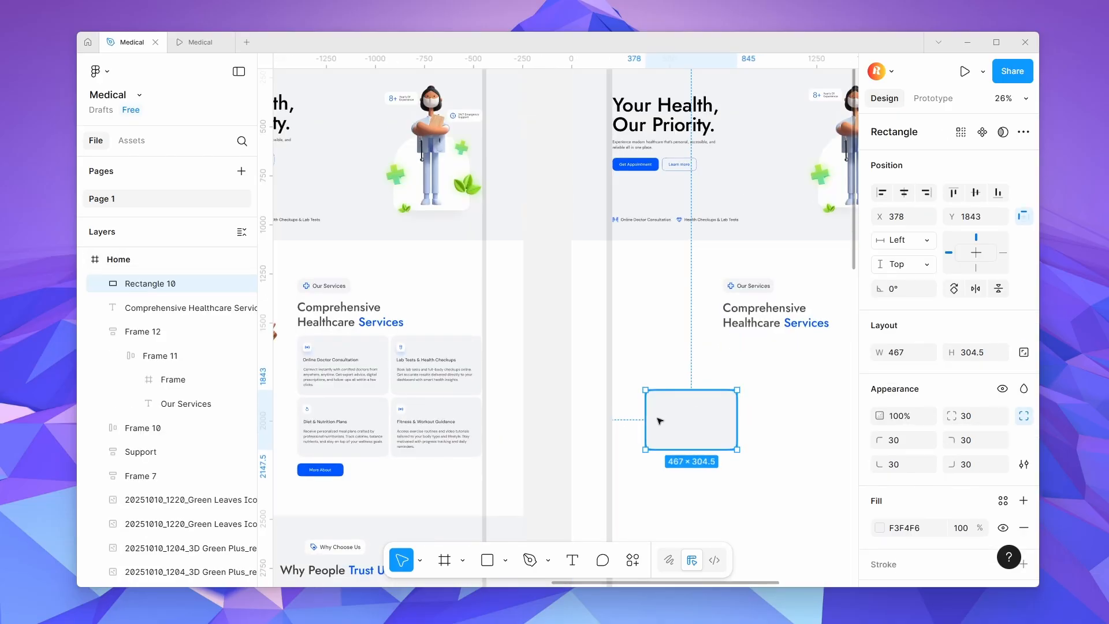
Draw a rectangle of the same size as the copied card background and place it level beside that card.
scroll(661, 421, "down", 2)
scroll(661, 423, "up", 3)
scroll(659, 421, "down", 3)
scroll(664, 425, "up", 3)
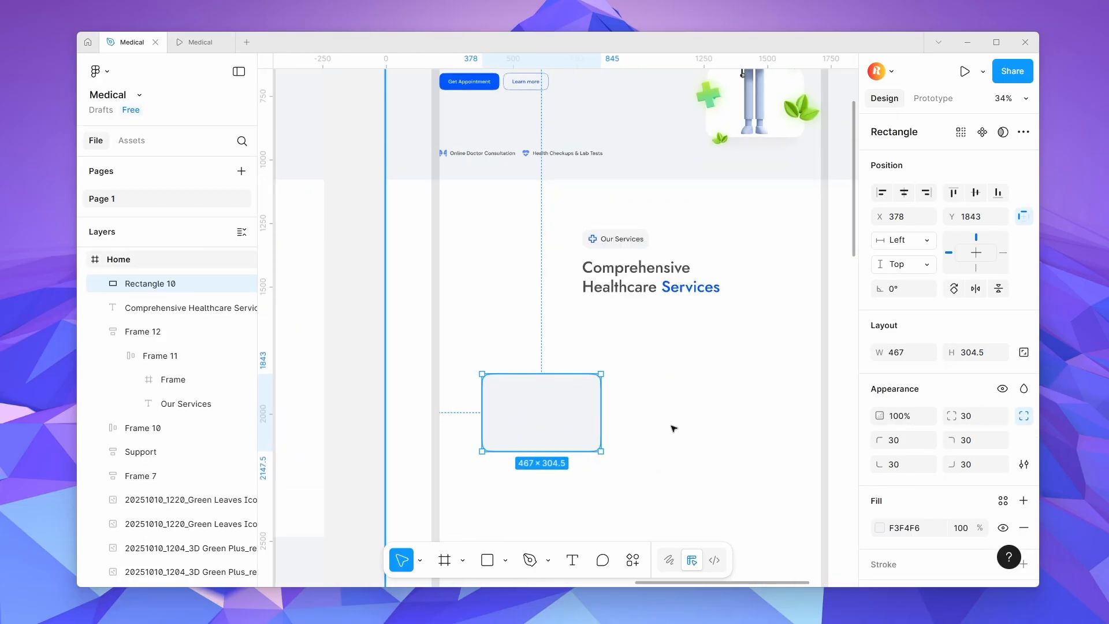
key("r")
left_click_drag(596, 356, 643, 458)
left_click_drag(621, 447, 451, 550)
left_click_drag(473, 498, 580, 498)
left_click_drag(542, 491, 723, 390)
left_click(566, 389)
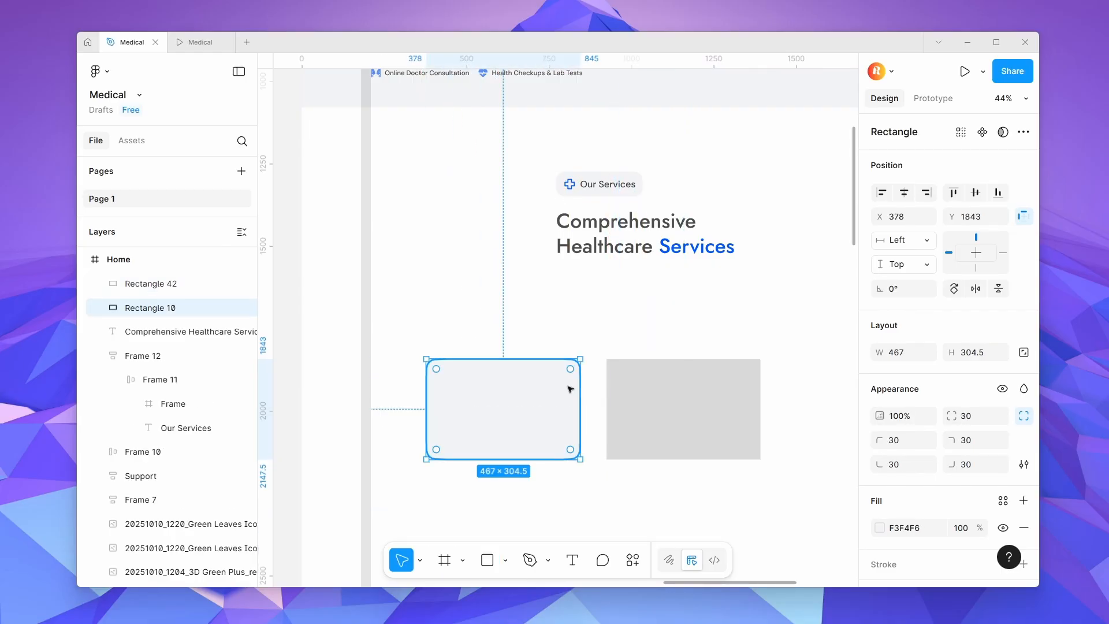
Round the new grey rectangle's corners to a radius of 30 with 100% corner smoothing.
left_click(666, 414)
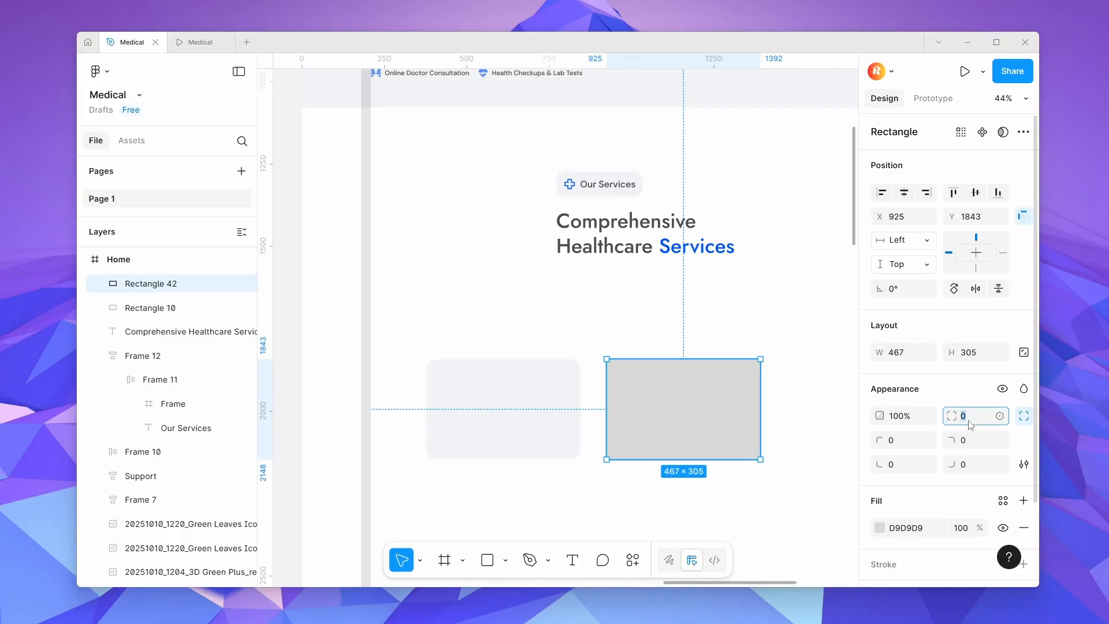
type("30")
left_click(1024, 464)
left_click_drag(718, 504, 809, 498)
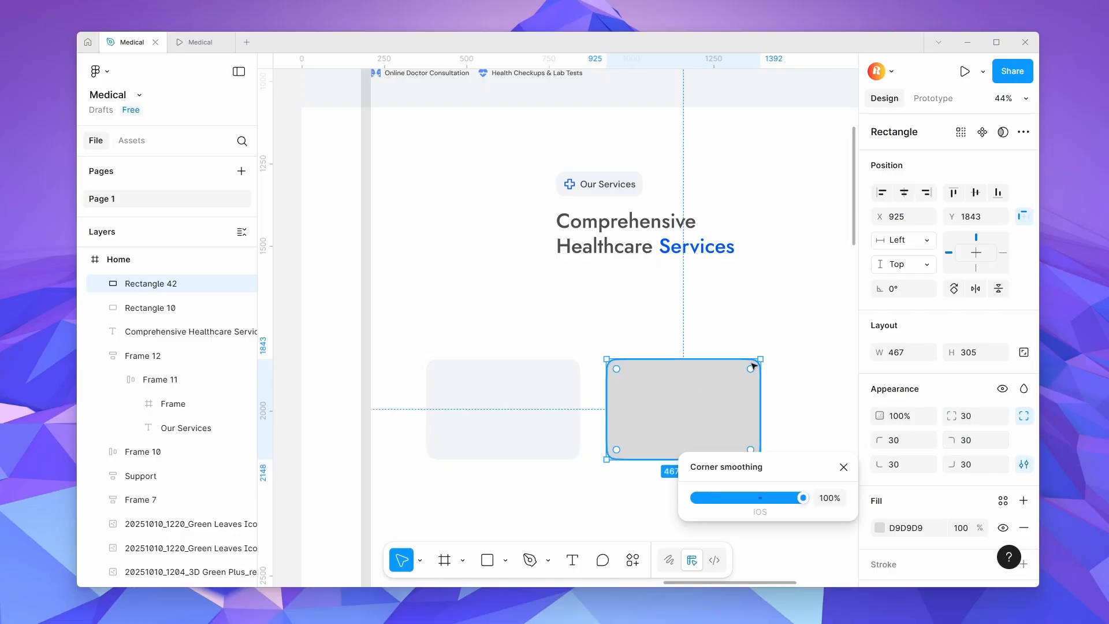
Give the new rectangle the F3F4F6 fill of the copied reference background and delete that copied background.
left_click(880, 528)
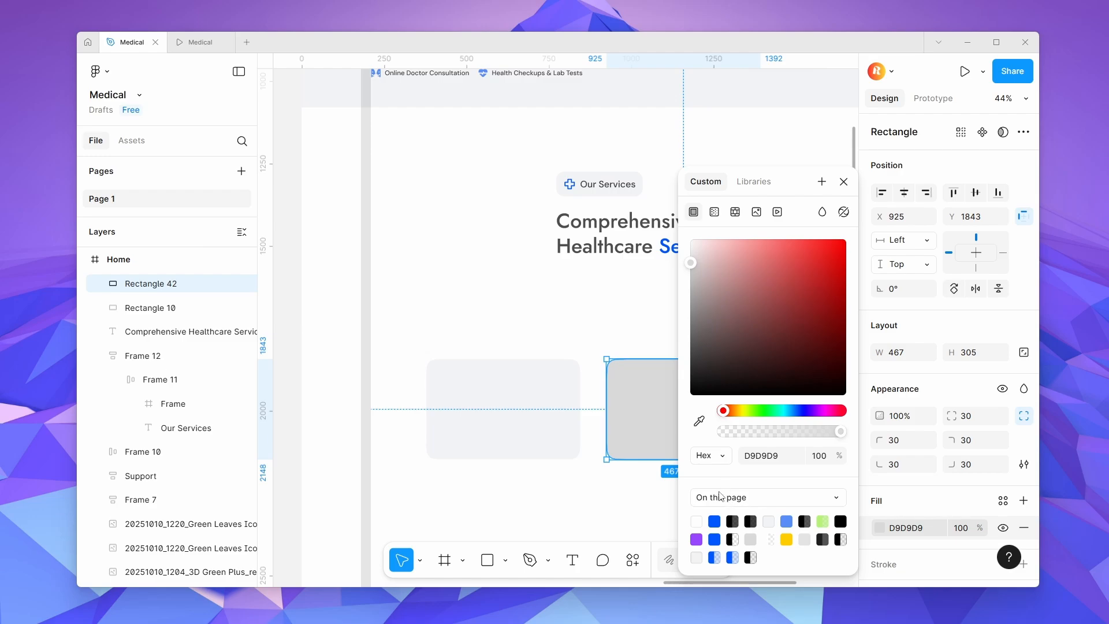
left_click(771, 455)
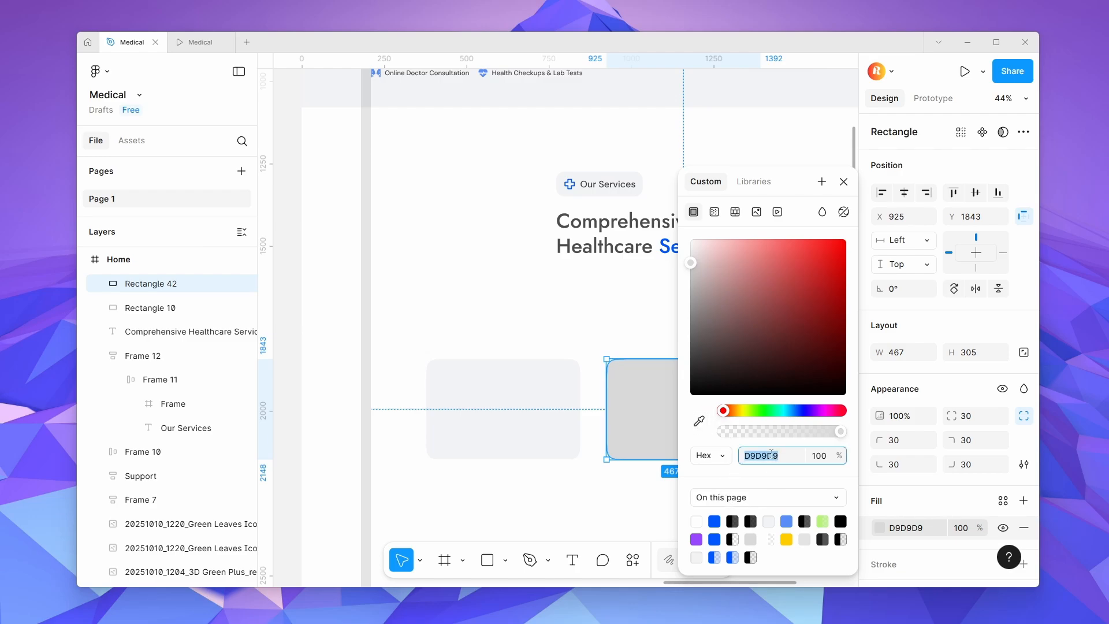
left_click(532, 436)
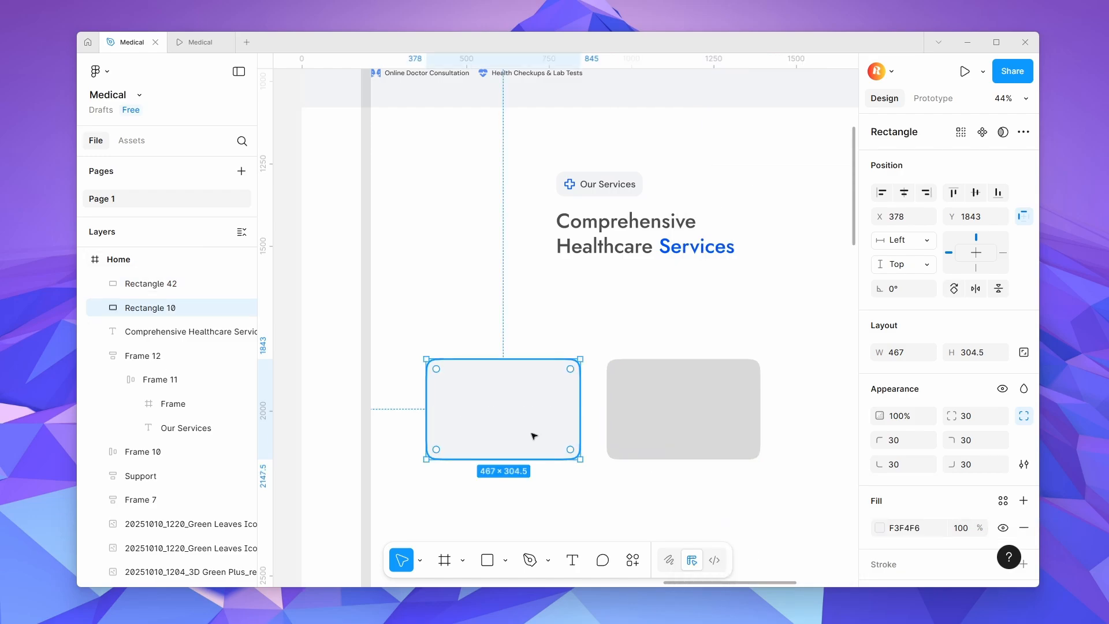
left_click(923, 527)
key("ctrl+c")
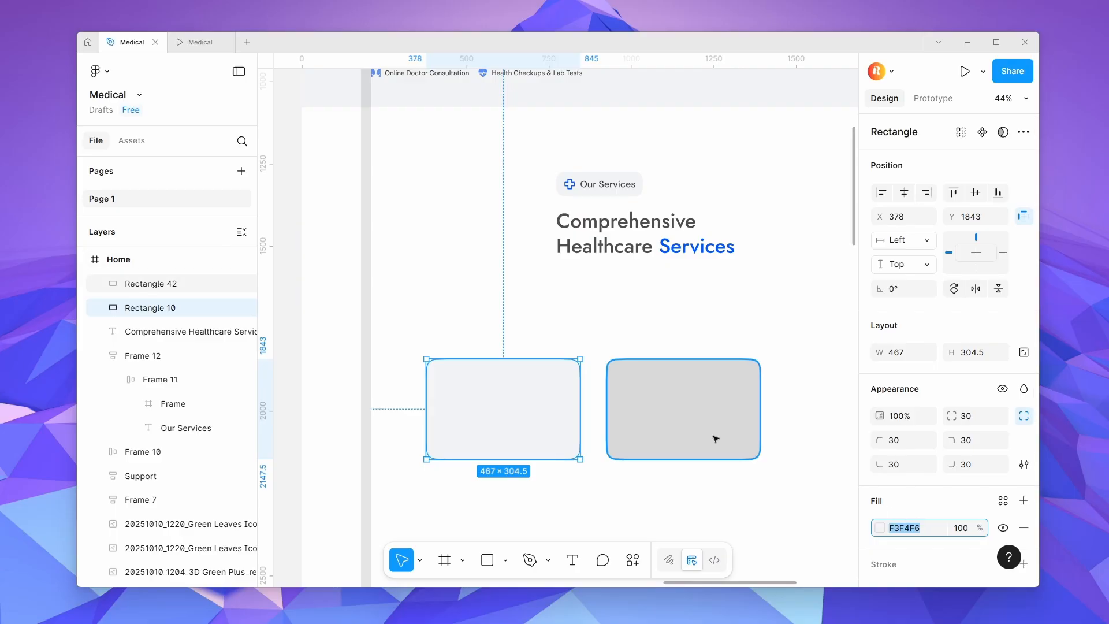
left_click(715, 438)
left_click(933, 528)
key("ctrl+v")
left_click(691, 508)
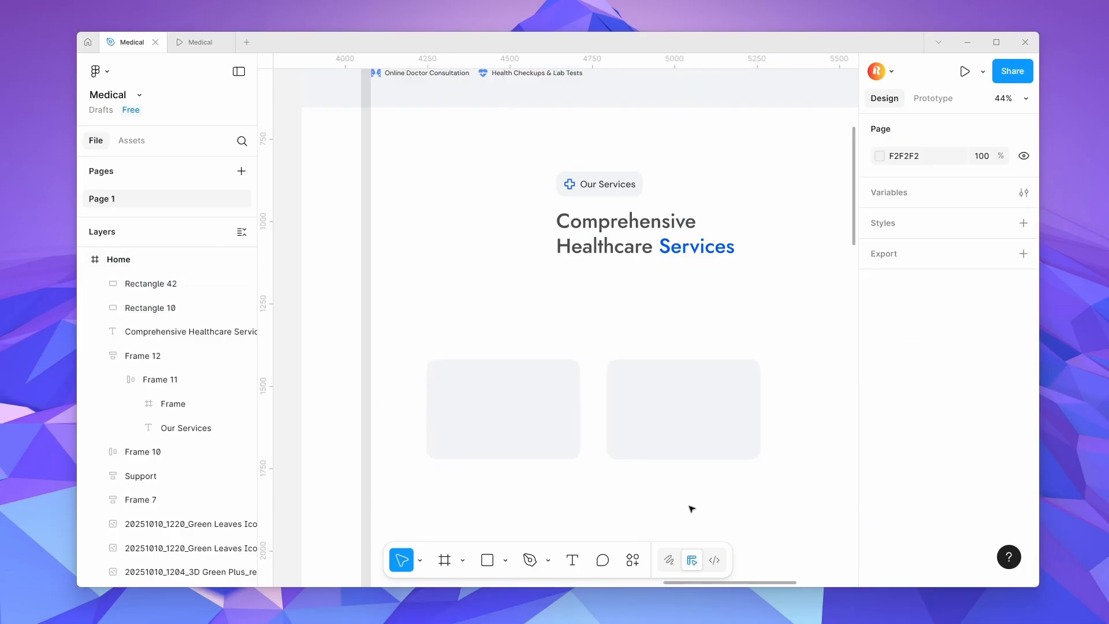
left_click(532, 428)
key("Delete")
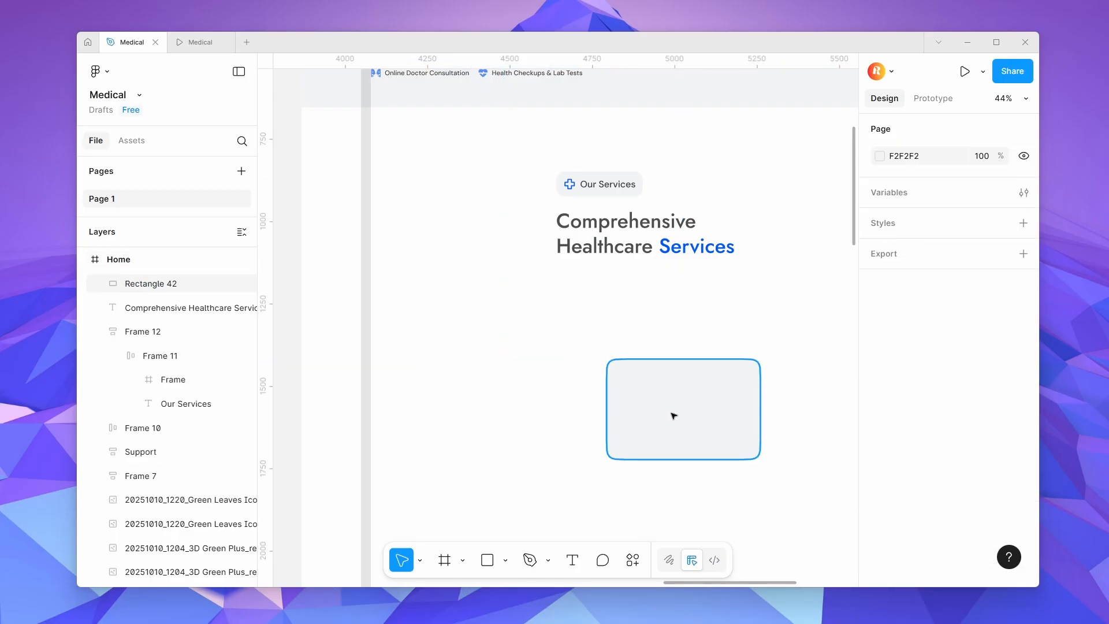
Place the card background at X 772, Y 1573 under the heading and duplicate it beside itself at X 1243.
left_click_drag(674, 413, 696, 322)
scroll(620, 325, "down", 5)
scroll(620, 325, "up", 1)
scroll(694, 372, "up", 5)
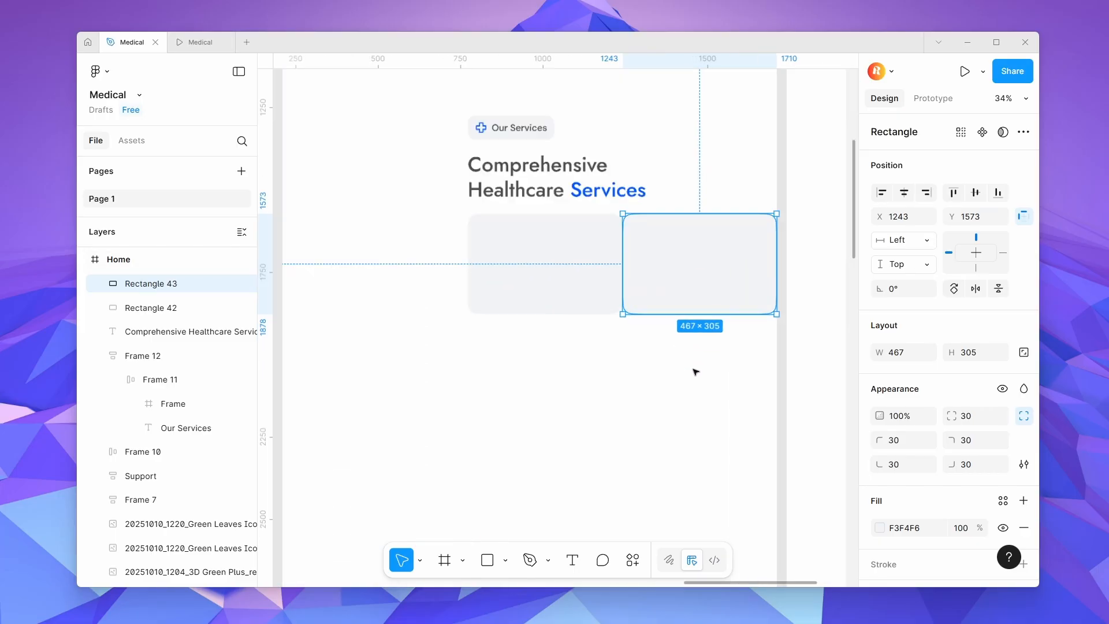
left_click(696, 372)
scroll(696, 372, "down", 2)
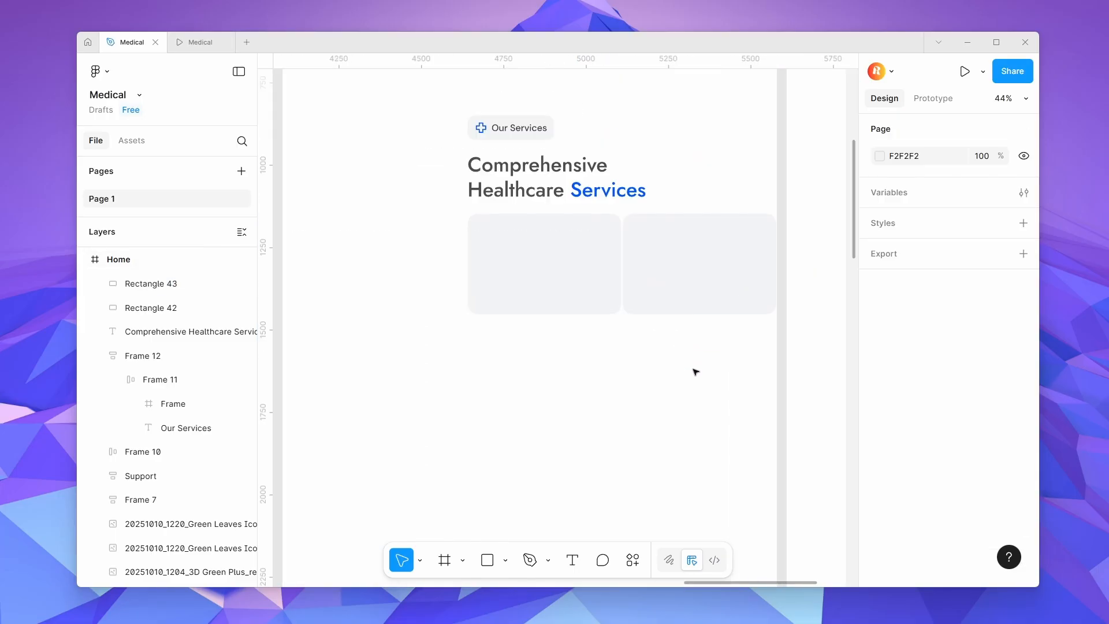
Shift the badge, heading and both card backgrounds together 10 px to the left.
left_click(572, 255)
scroll(542, 317, "down", 5)
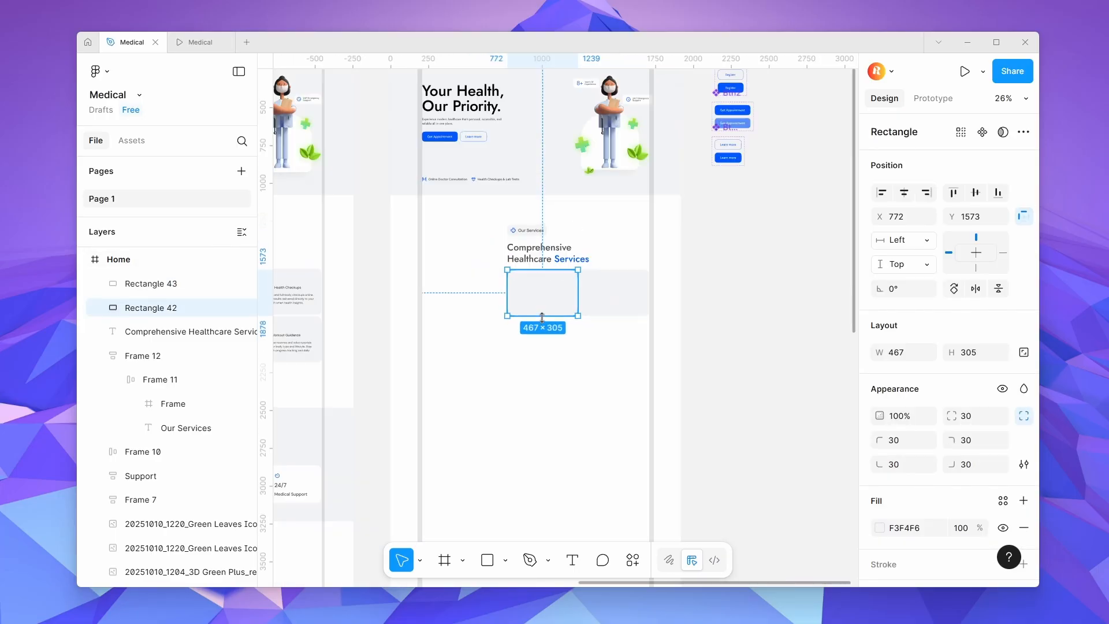
mouse_move(503, 240)
left_mouse_down()
mouse_move(693, 336)
mouse_move(562, 286)
mouse_move(508, 242)
left_mouse_up()
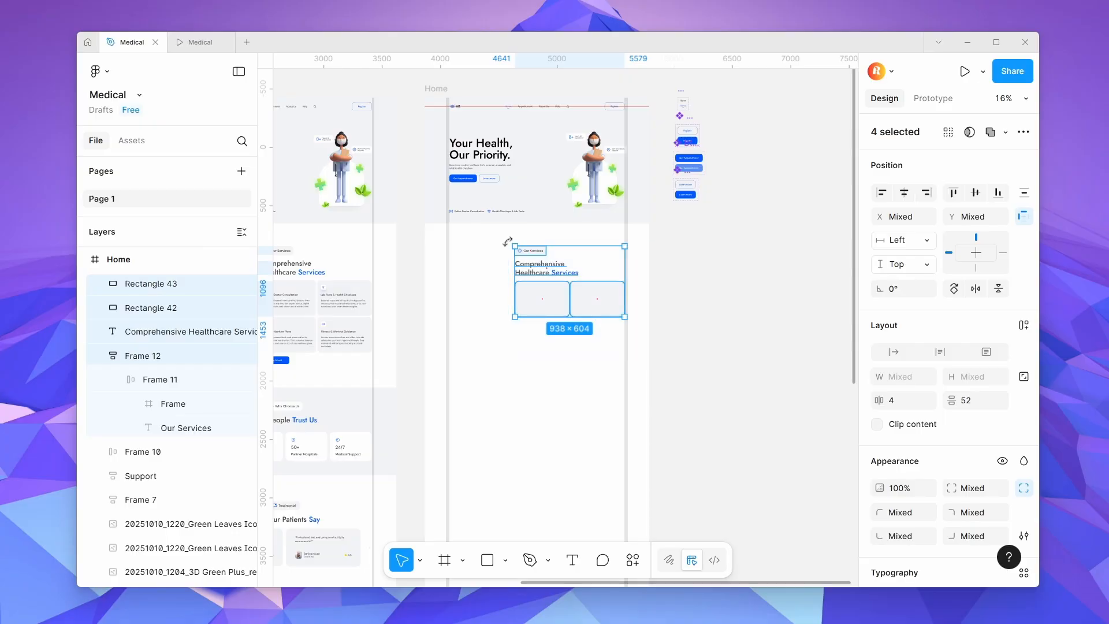
key("shift+Left")
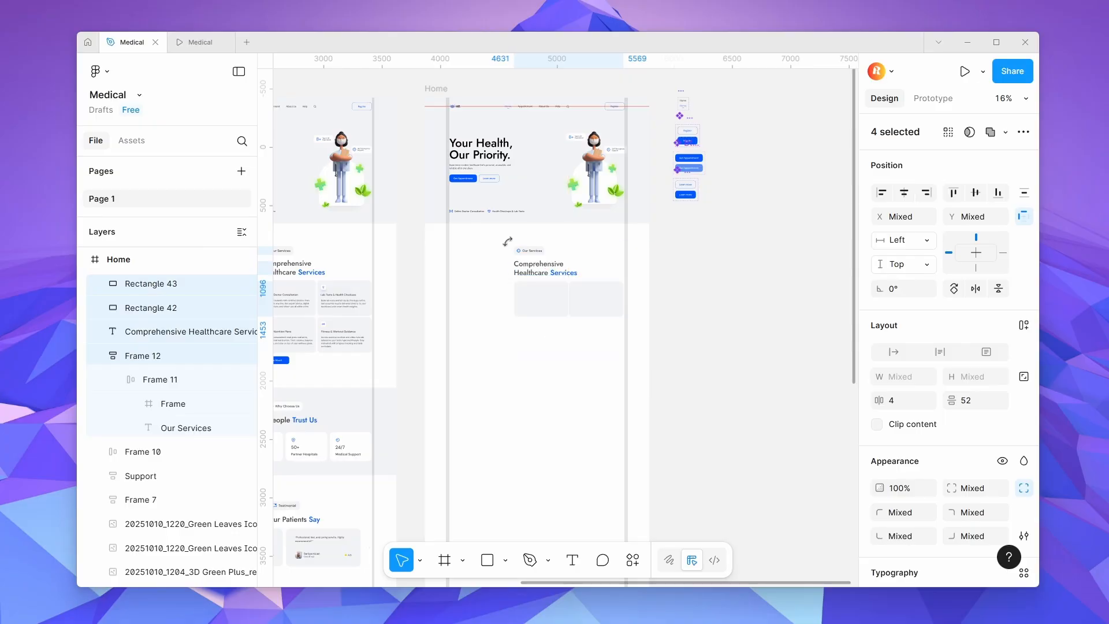
key("shift+2")
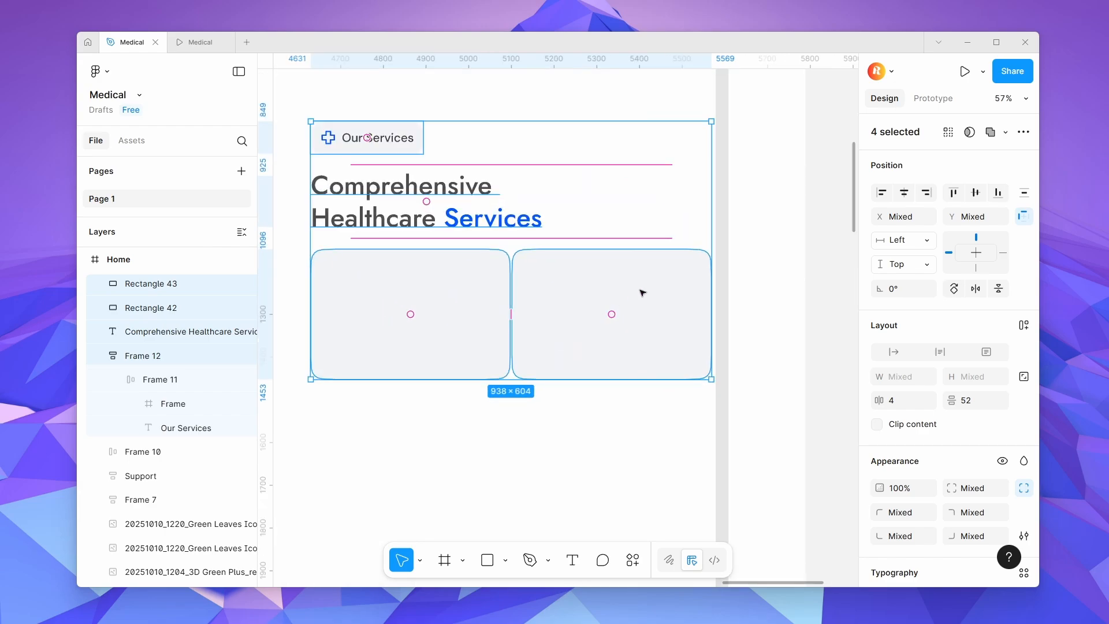
Nudge the second card background 10 px to the right to widen the gap between the two cards.
left_click(655, 289)
key("shift+Right")
left_click(414, 312, "shift")
scroll(577, 348, "down", 4)
left_click(703, 353)
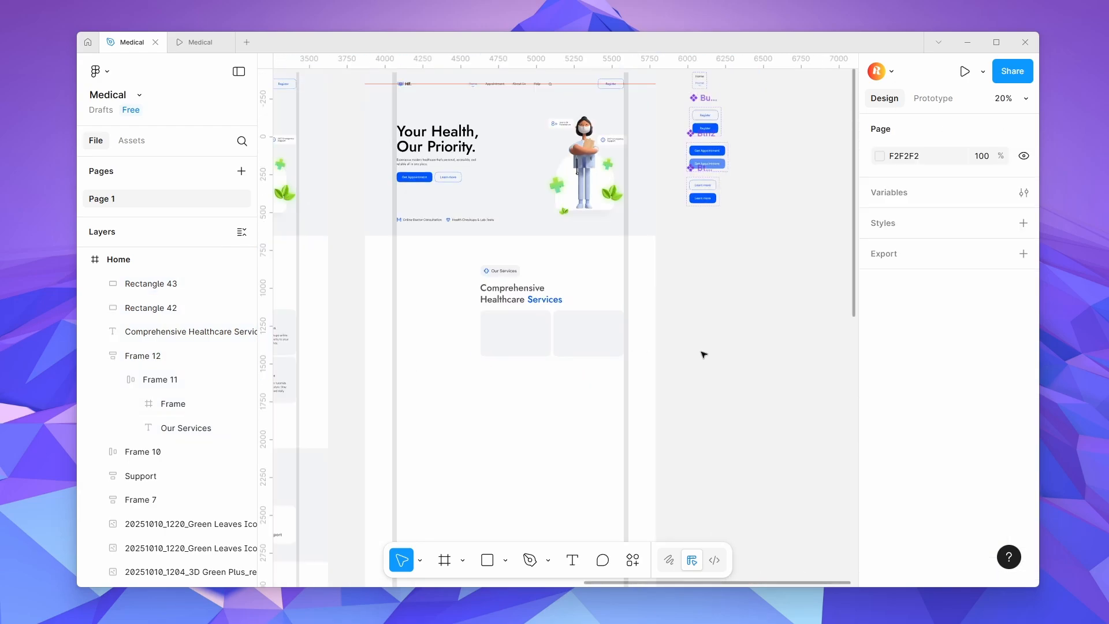
Inspect the size of the white icon tile in the reference Online Doctor Consultation card.
scroll(703, 353, "up", 2)
left_click(531, 336)
left_click(366, 324)
scroll(428, 310, "left", 20)
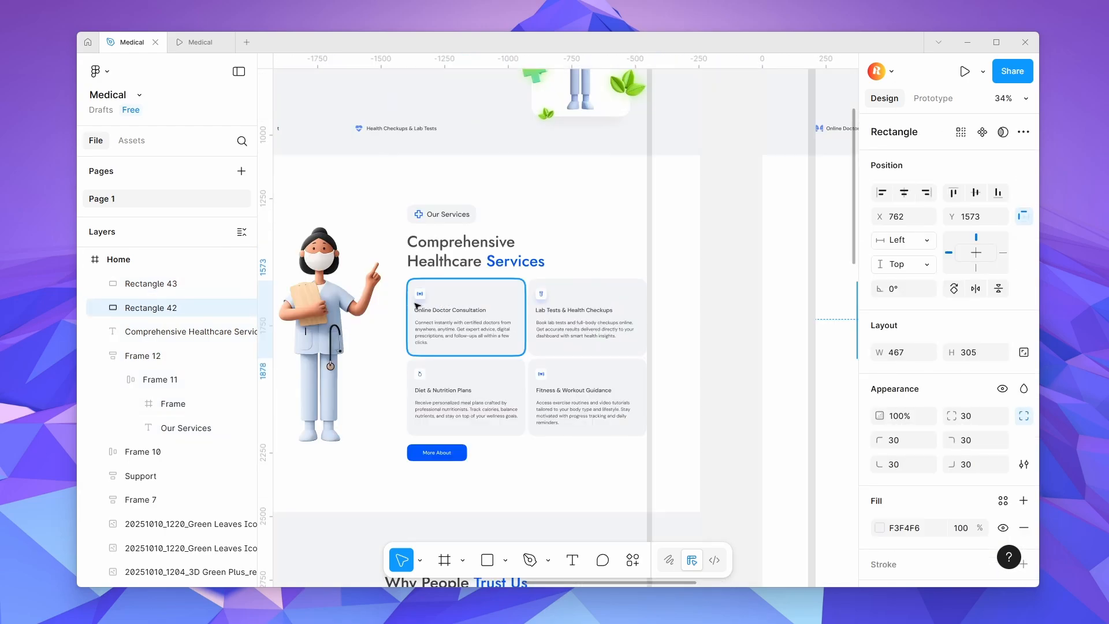
scroll(420, 299, "up", 5)
double_click(422, 301)
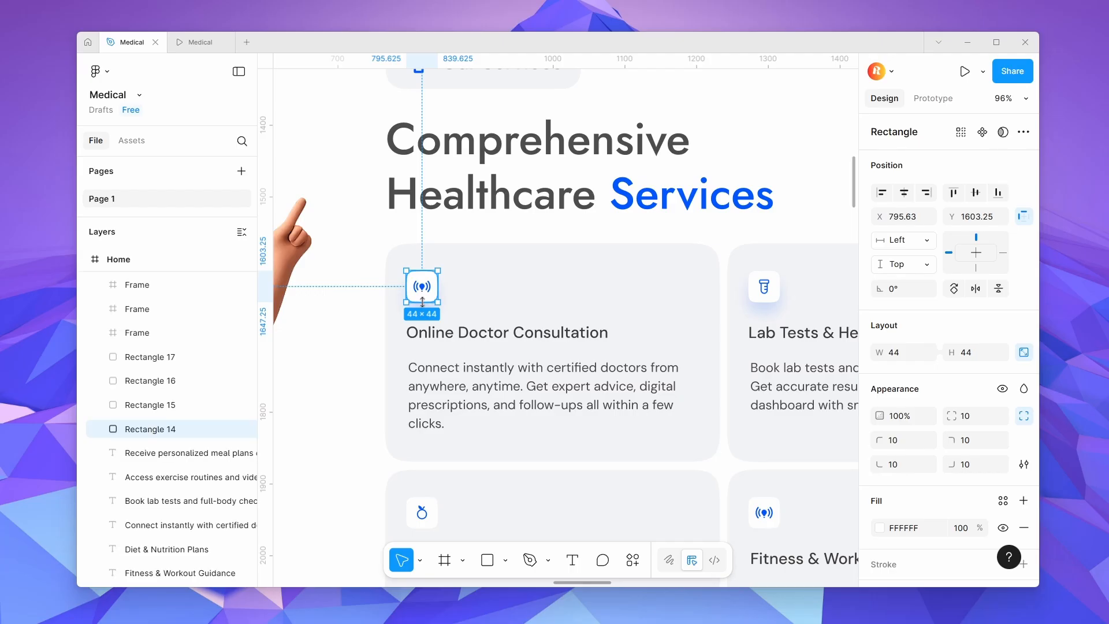
scroll(418, 288, "down", 2)
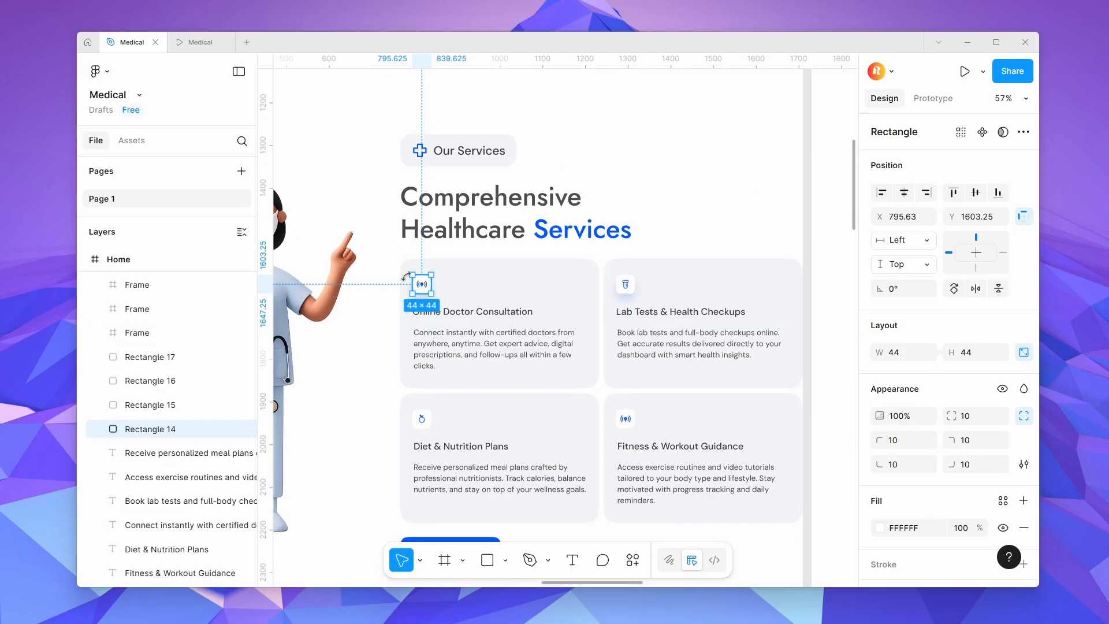
scroll(411, 282, "up", 5)
scroll(409, 280, "down", 8)
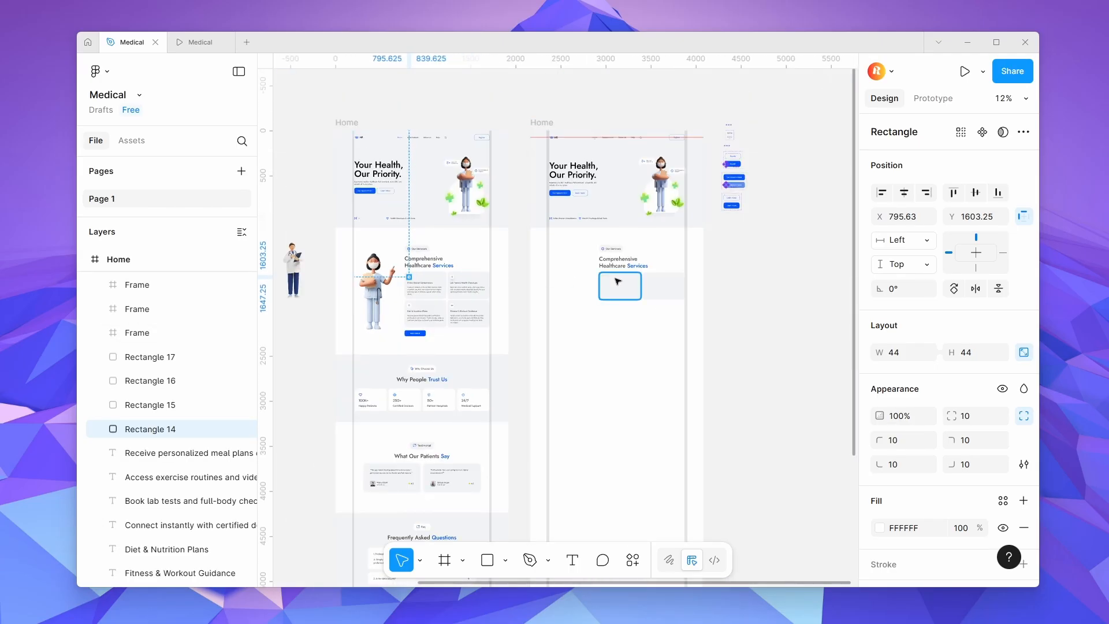
Draw a 44 × 44 square inside the first card's upper-left corner and place it at X 794, Y 1605.
scroll(619, 280, "up", 5)
key("r")
scroll(581, 269, "up", 5)
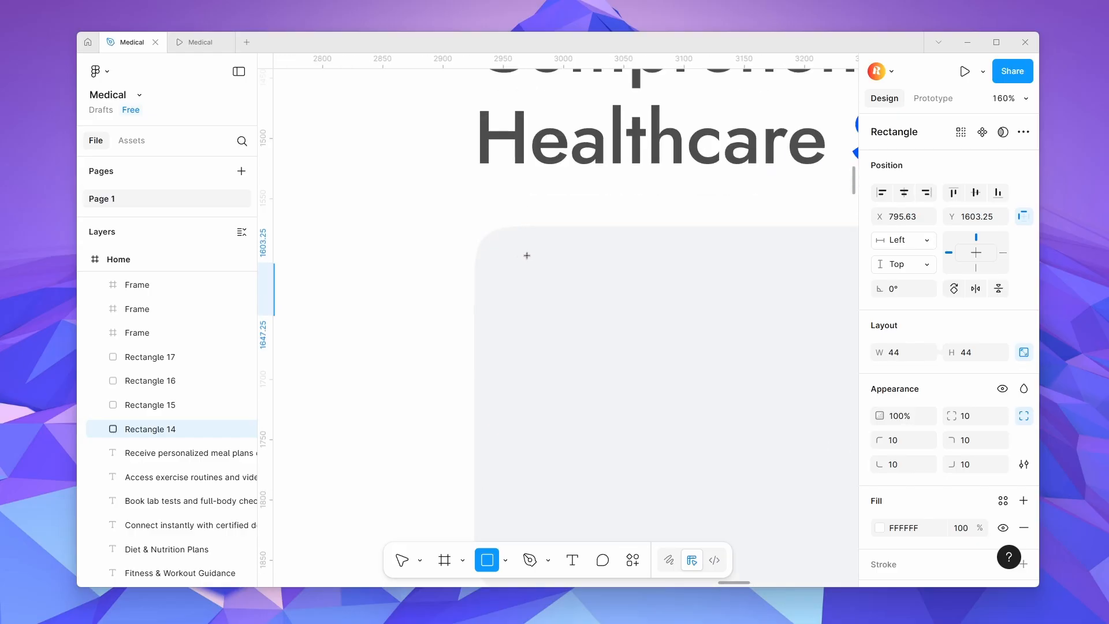
left_click_drag(557, 264, 568, 276)
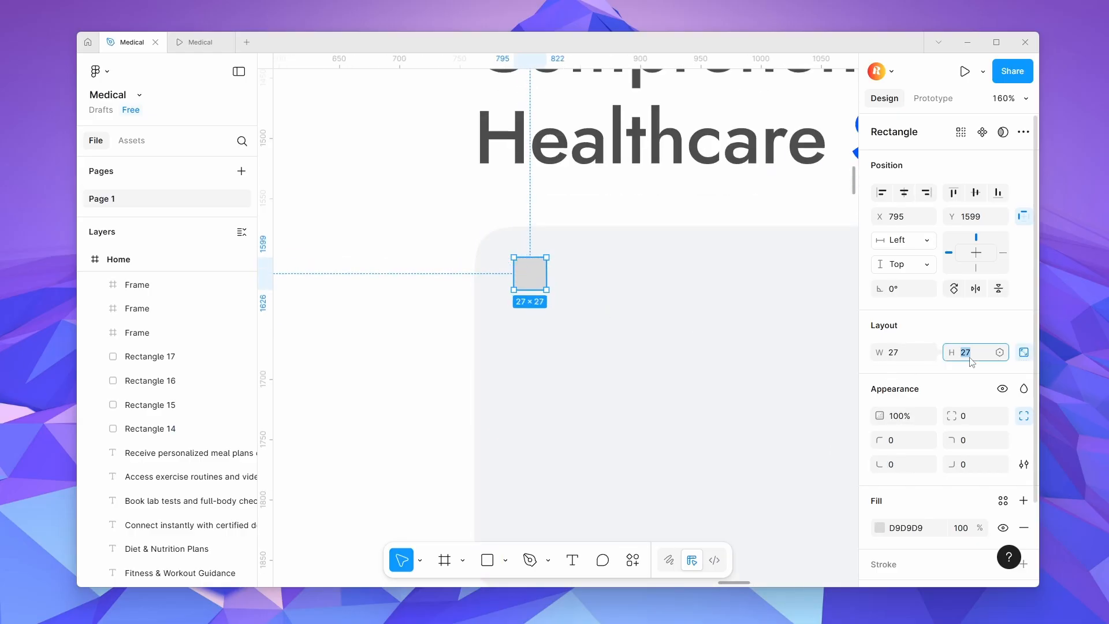
left_click(593, 368)
left_click_drag(541, 285, 540, 290)
Check the corner radius of the white icon tile in the reference Online Doctor Consultation card.
scroll(540, 290, "down", 10)
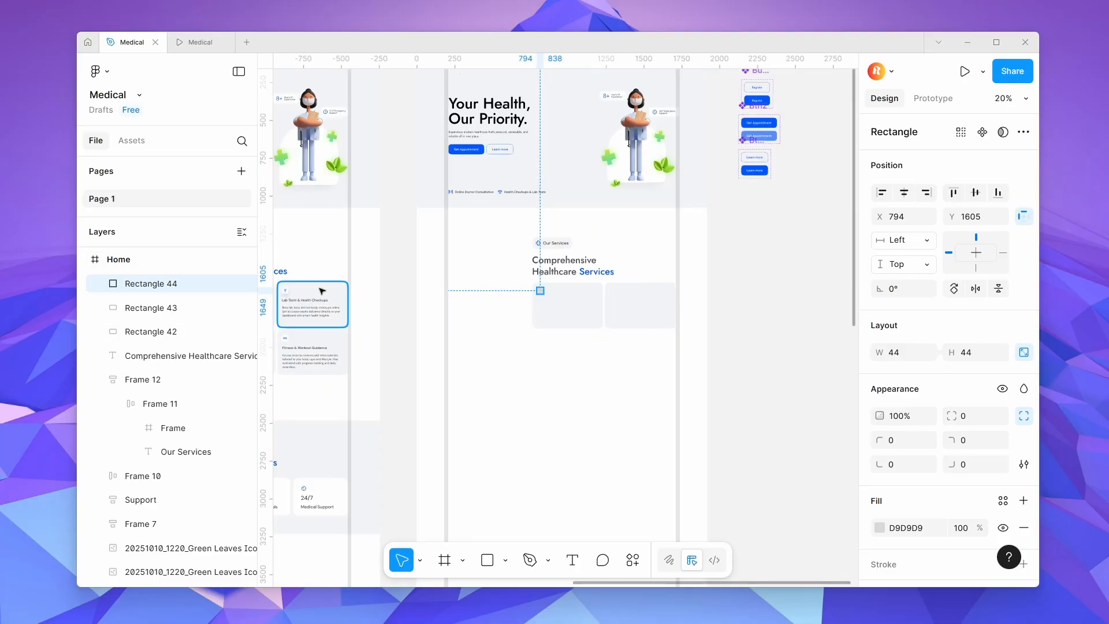
left_click(289, 291)
scroll(292, 291, "up", 3)
scroll(294, 293, "down", 8)
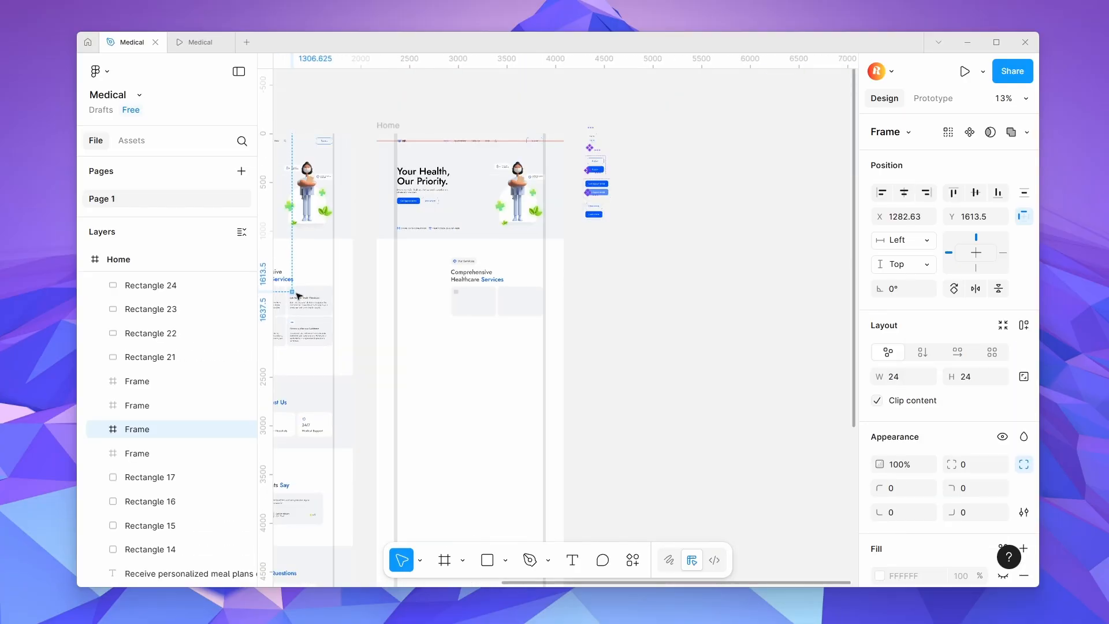
left_click_drag(295, 294, 690, 300)
scroll(689, 300, "up", 8)
left_click(364, 375)
scroll(369, 351, "down", 10)
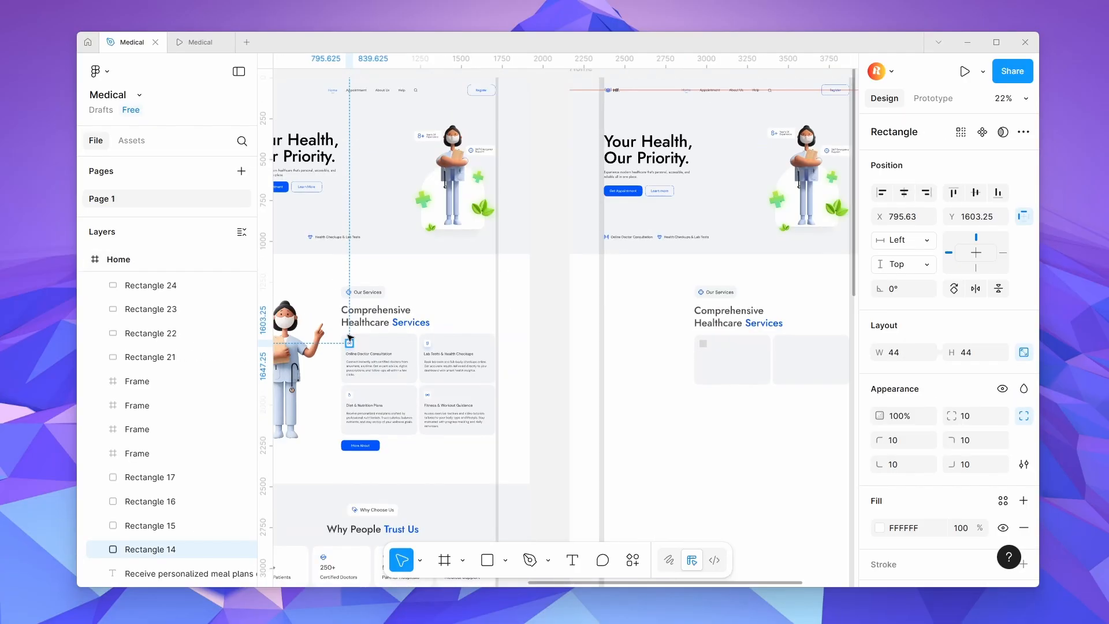
scroll(595, 346, "up", 5)
scroll(595, 346, "up", 4)
Round the new 44 × 44 tile to a radius of 10 with full corner smoothing and fill it with white FFFFFF.
left_click(588, 308)
left_click(1024, 464)
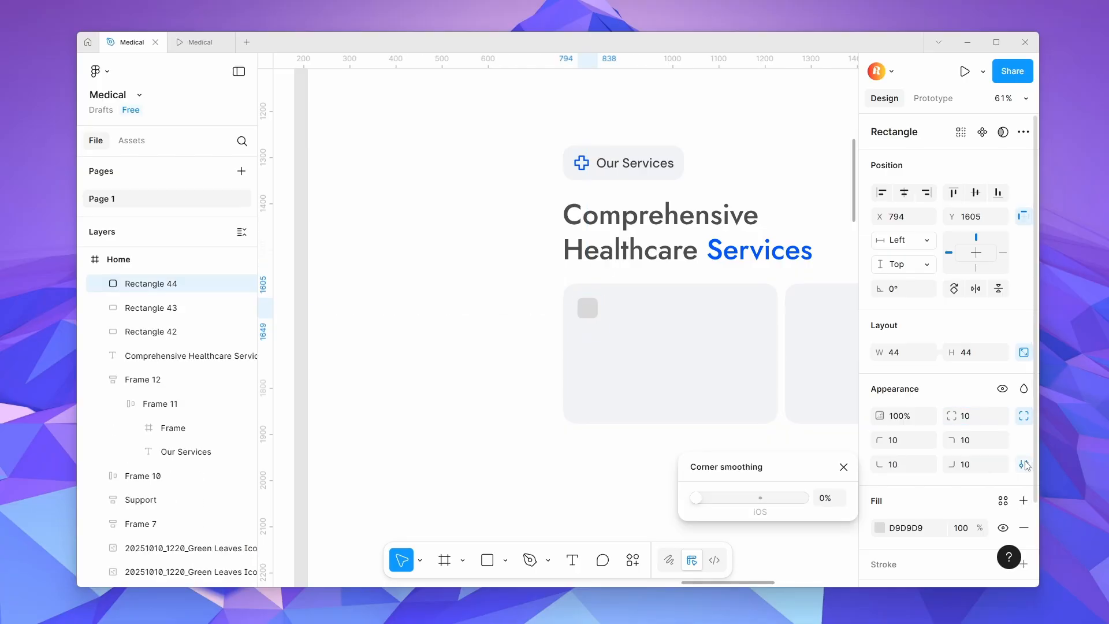
left_click_drag(698, 498, 874, 510)
left_click(880, 528)
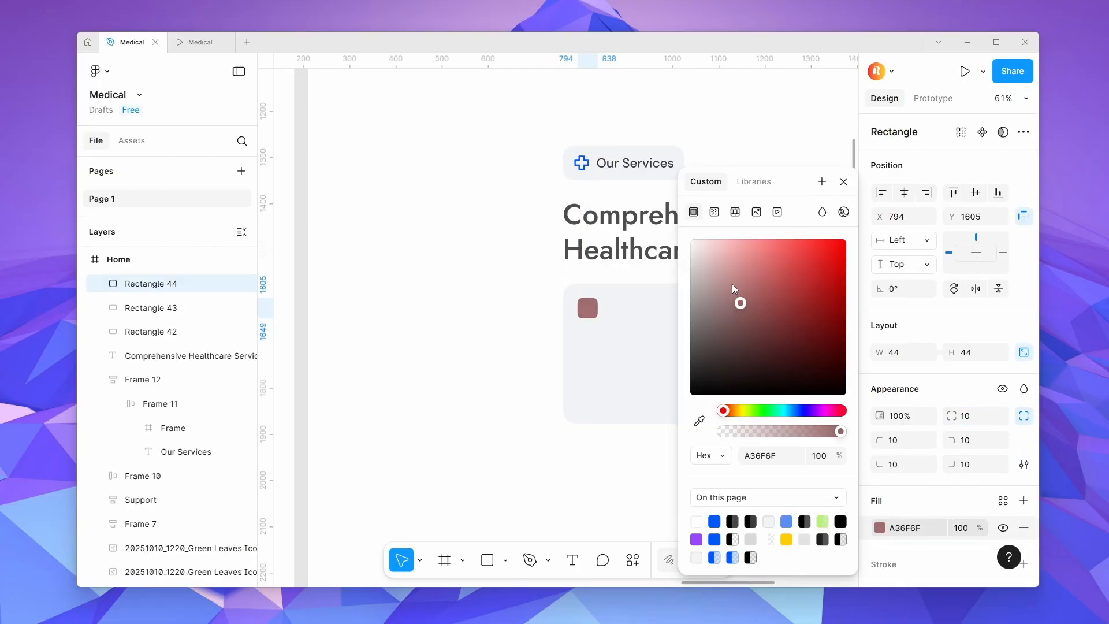
left_click(471, 327)
Examine the drop shadow settings of the reference card's white icon tile.
scroll(663, 336, "down", 5)
scroll(358, 327, "up", 10)
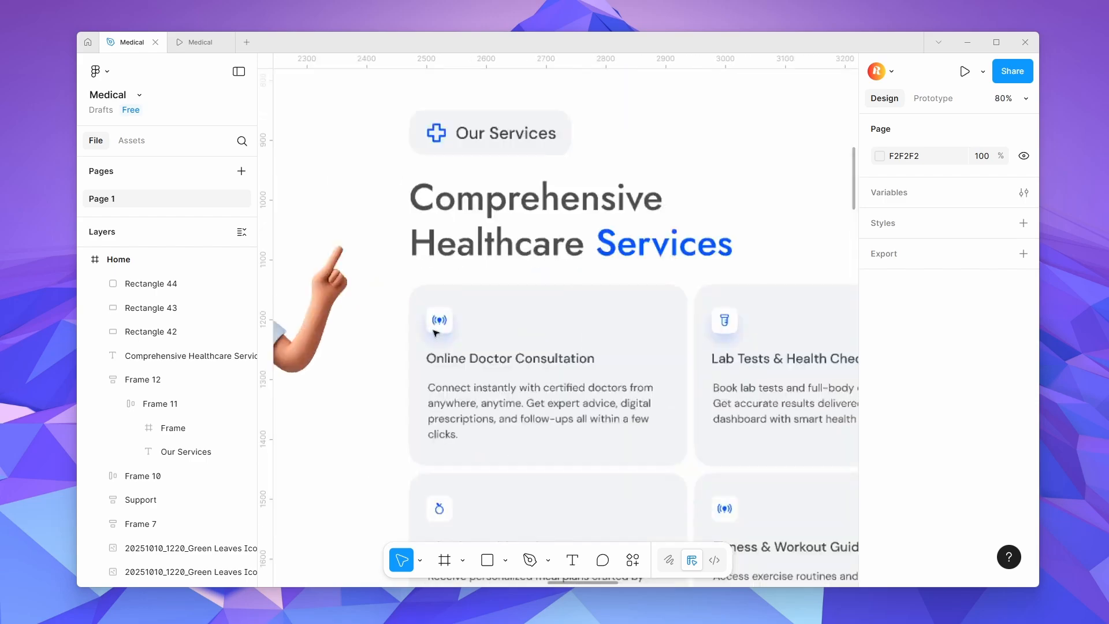
left_click(442, 329)
scroll(901, 532, "down", 3)
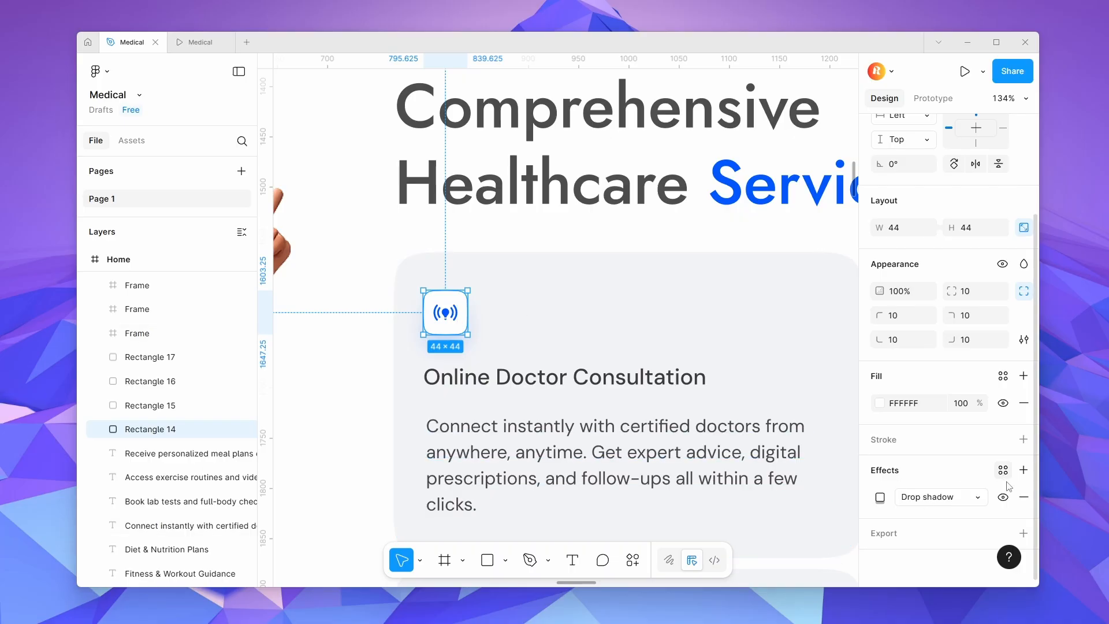
left_click(880, 497)
left_click(795, 485)
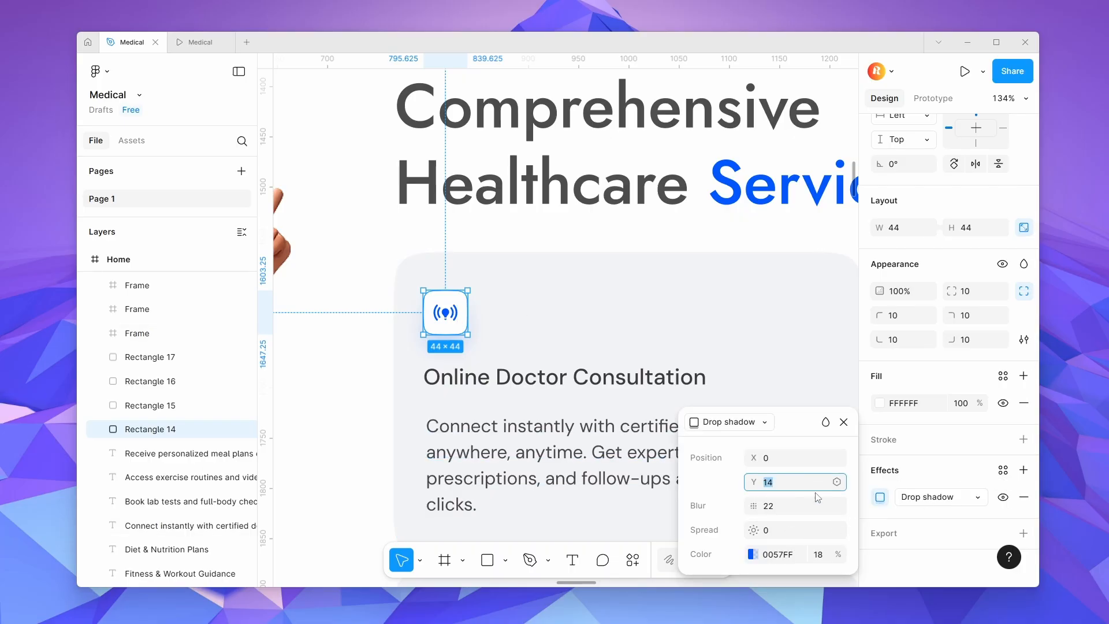
scroll(512, 442, "right", 5)
scroll(512, 443, "down", 8)
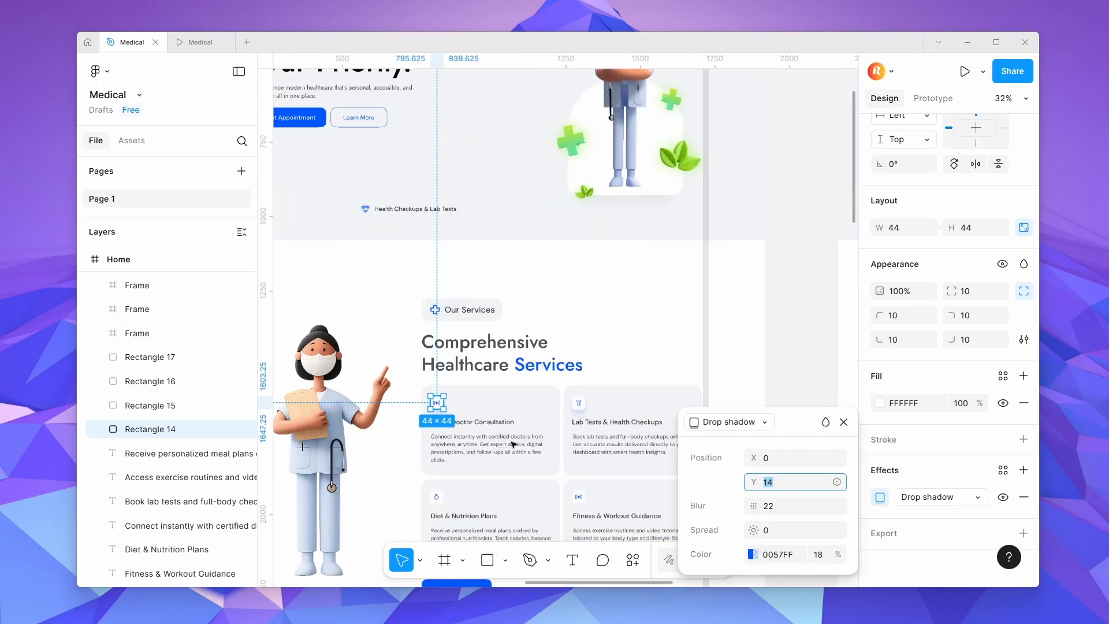
Copy the blue icon from the reference Online Doctor Consultation card onto the new white tile.
scroll(512, 444, "down", 5)
scroll(489, 429, "up", 5)
scroll(482, 427, "up", 2)
left_click(483, 427)
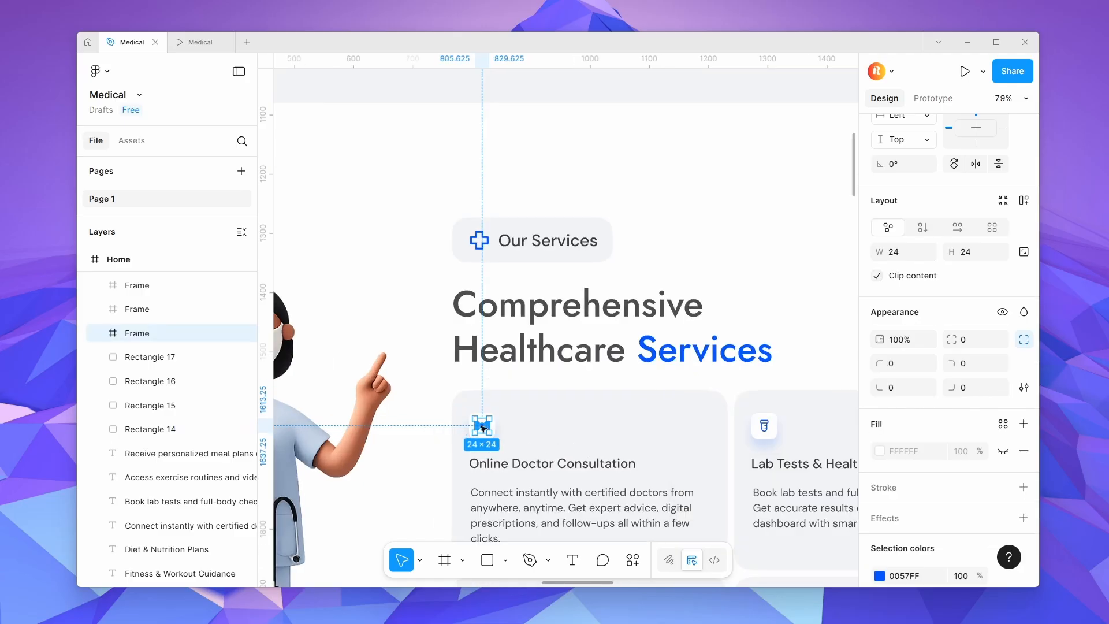
scroll(482, 428, "down", 5)
scroll(441, 405, "up", 4)
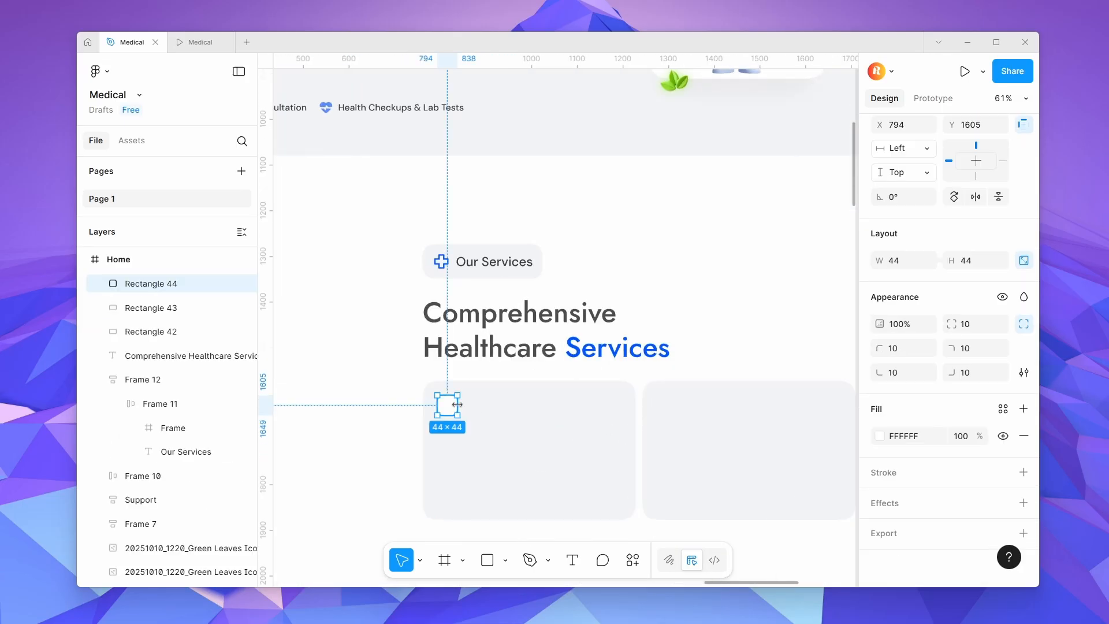
scroll(440, 406, "up", 10)
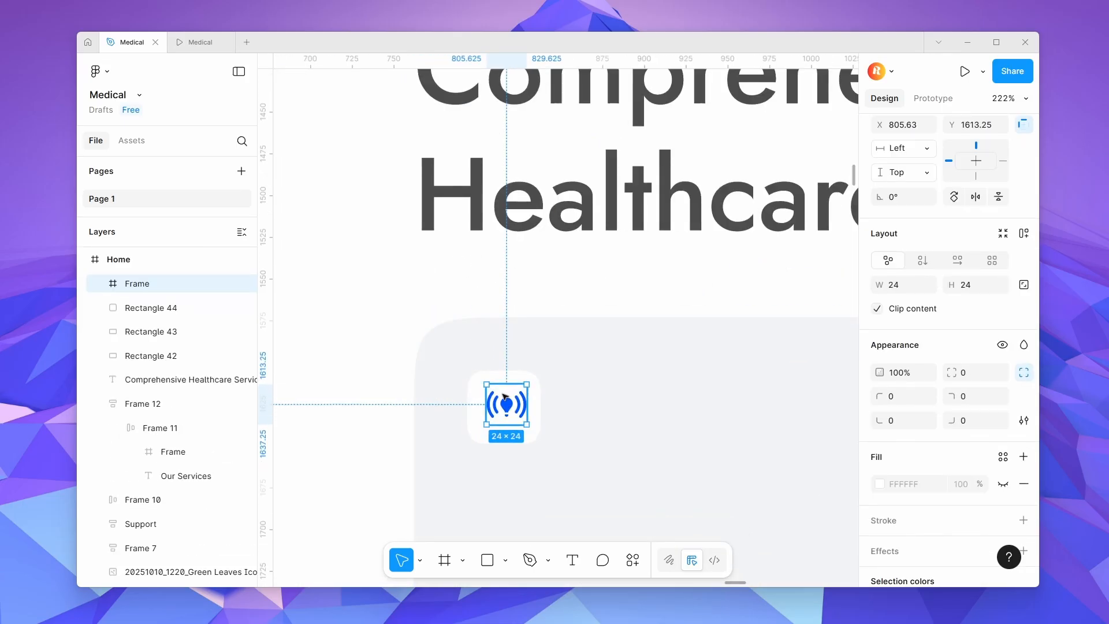
Wrap the icon and its white tile in one auto layout frame.
left_click(533, 413, "shift")
key("shift+a")
scroll(549, 417, "down", 15)
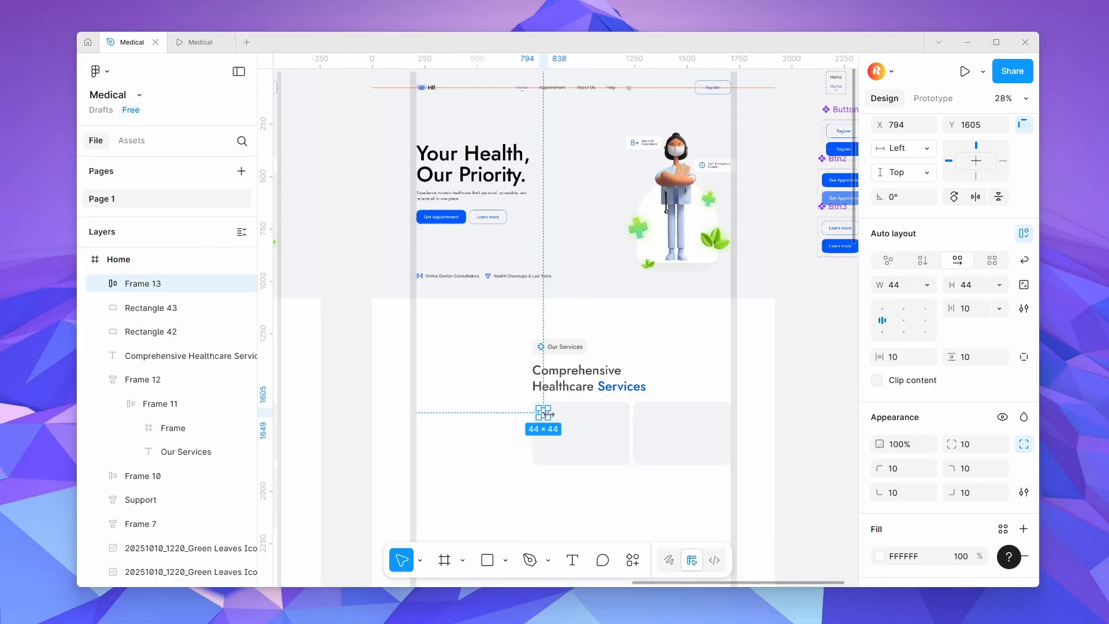
Copy the "Online Doctor Consultation" title from the reference card into the new Home frame.
scroll(549, 415, "down", 7)
scroll(386, 418, "up", 7)
left_click(386, 412)
key("ctrl+c")
scroll(387, 413, "down", 8)
left_click(520, 435)
key("ctrl+v")
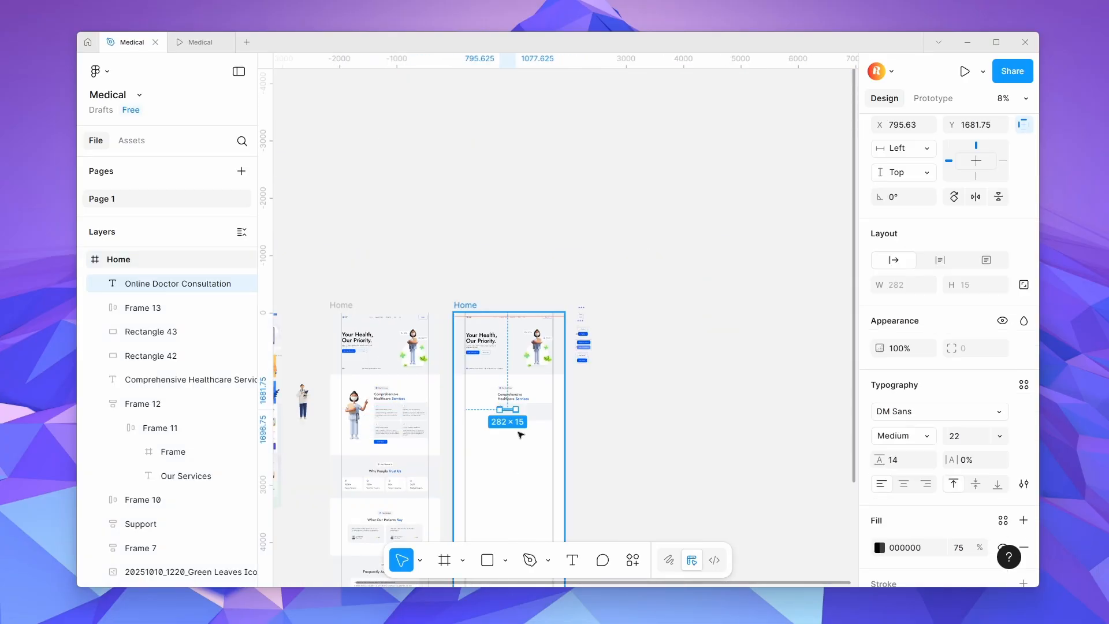
Copy the description paragraph from the reference Online Doctor Consultation card into the new Home frame.
scroll(520, 435, "up", 10)
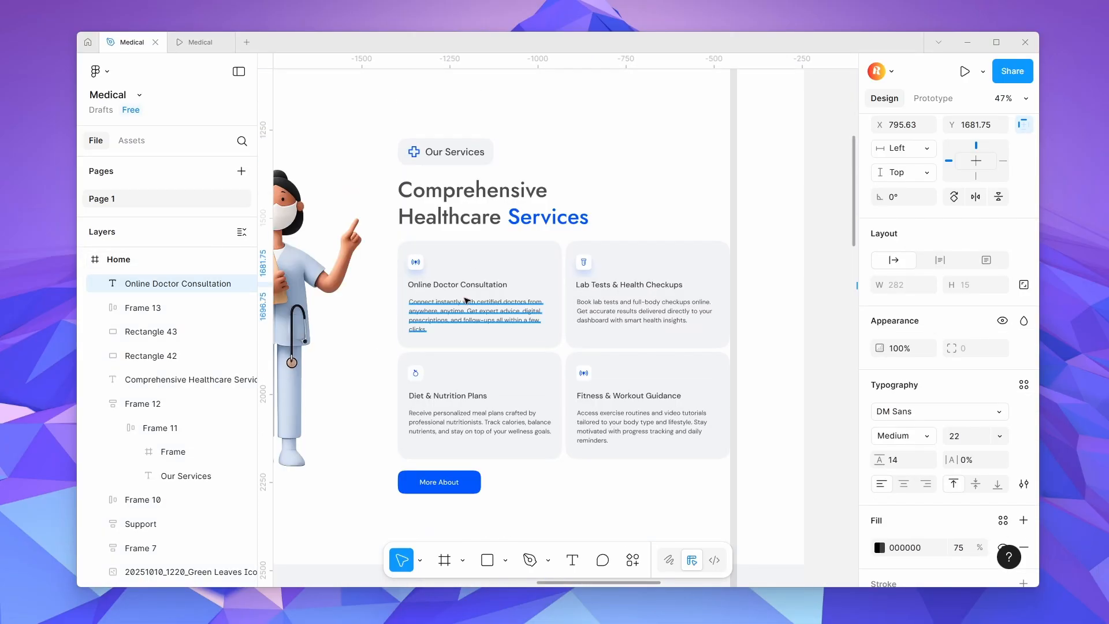
left_click(467, 300)
key("ctrl+c")
scroll(539, 324, "down", 8)
left_click(566, 330)
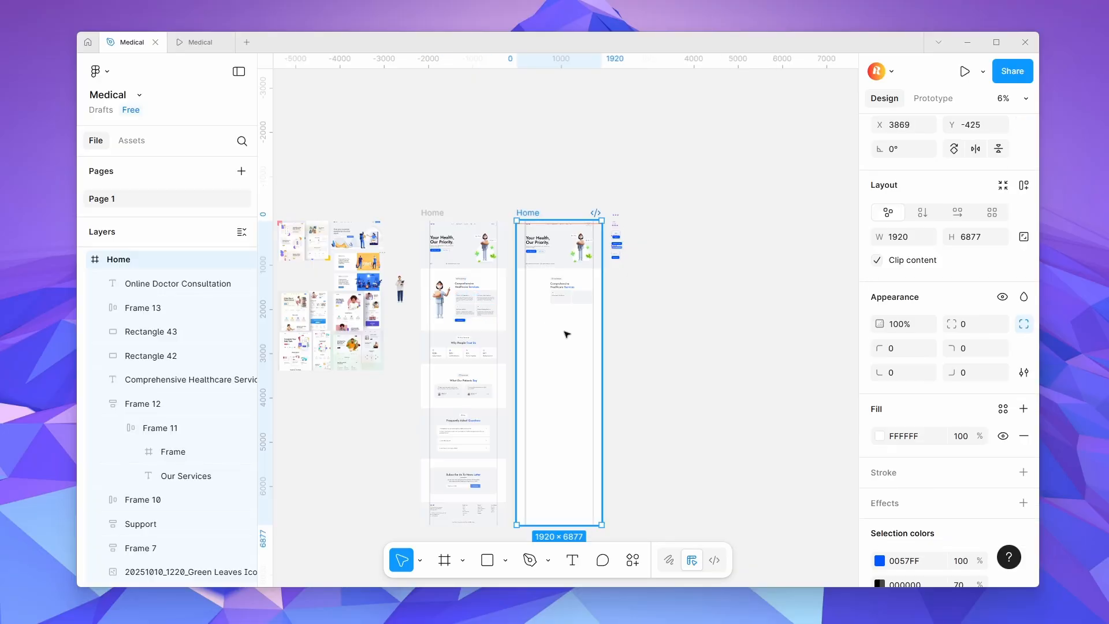
key("ctrl+v")
Wrap the first card's icon tile, title and description in one vertical auto layout frame.
scroll(420, 301, "up", 10)
left_click(420, 301, "shift")
left_click(399, 264, "shift")
key("shift+a")
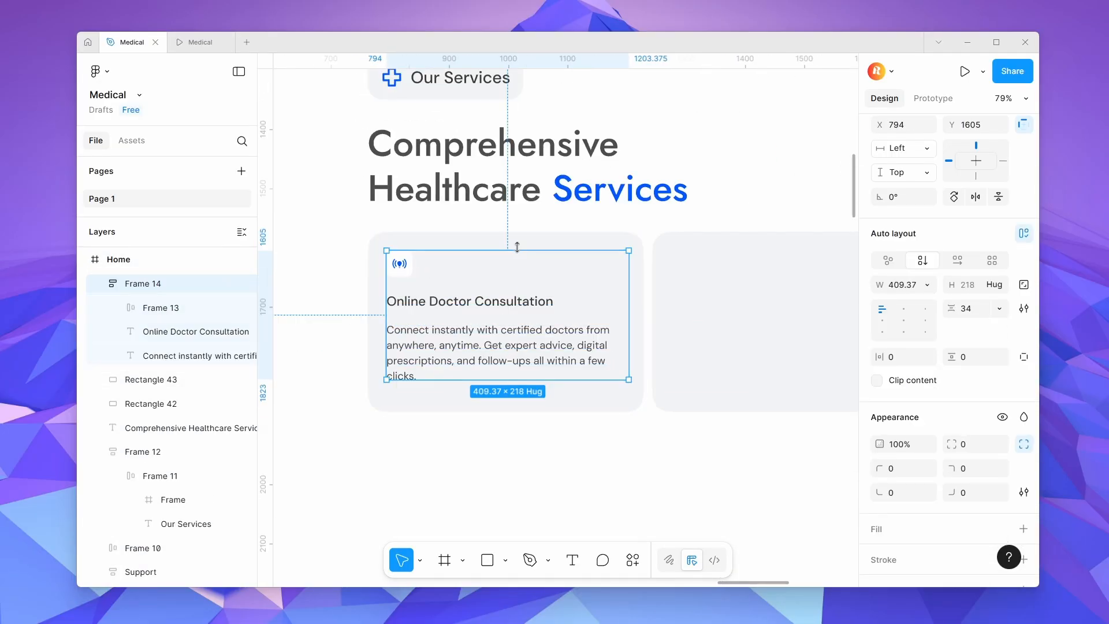
left_click_drag(540, 304, 540, 296)
Set the first card background's height to 283 and wrap it with the content frame in one auto layout frame.
left_click(500, 394)
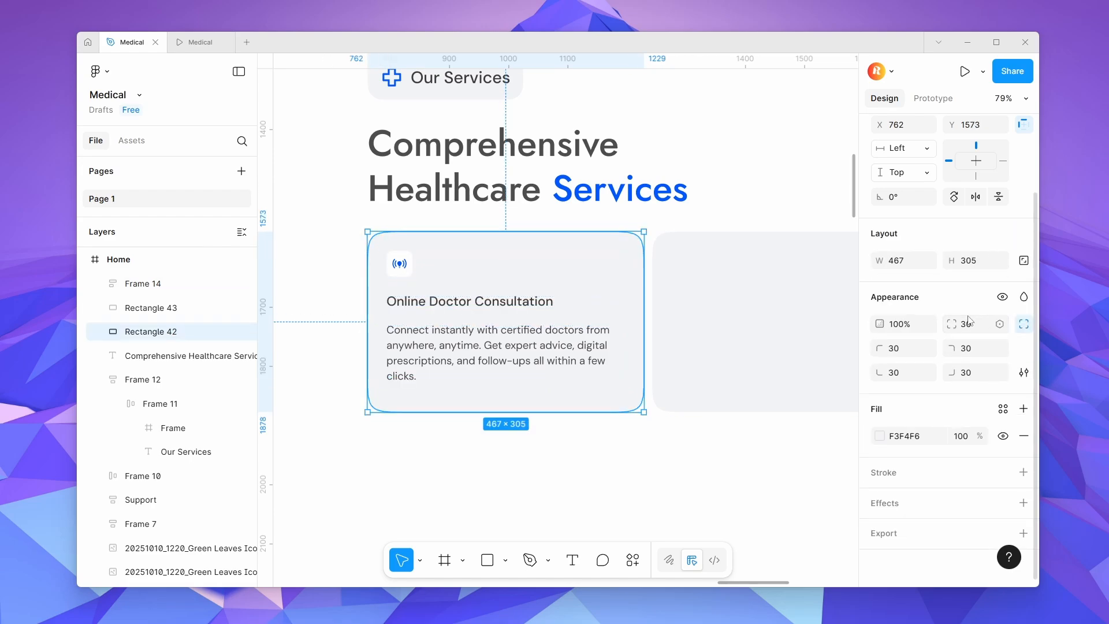
left_click_drag(952, 261, 985, 260)
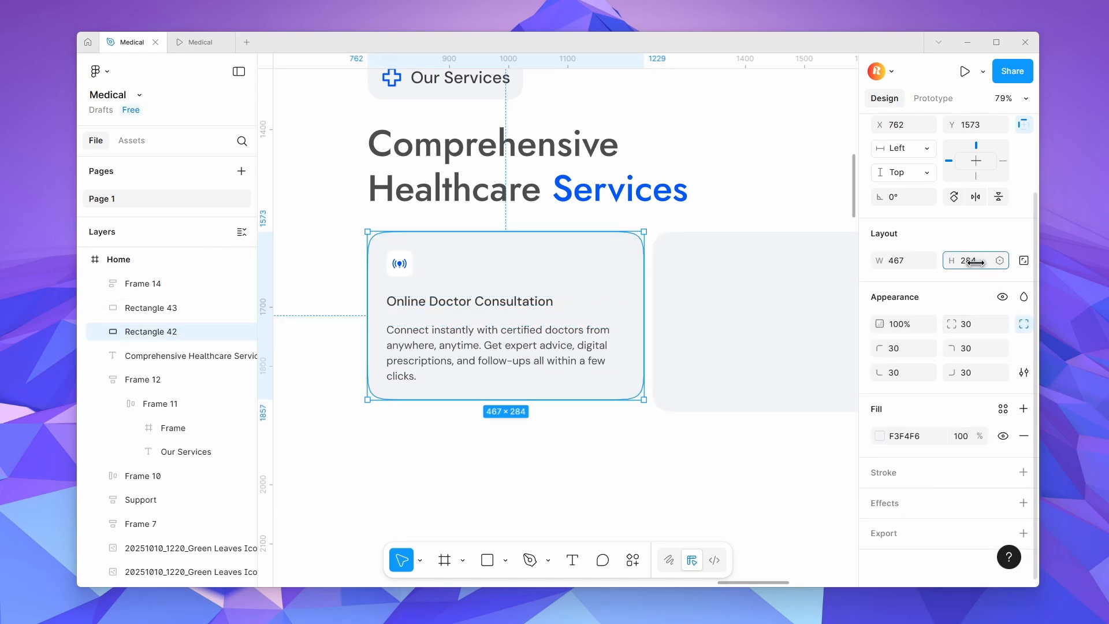
left_click(571, 305)
scroll(554, 446, "down", 2)
left_click(975, 309)
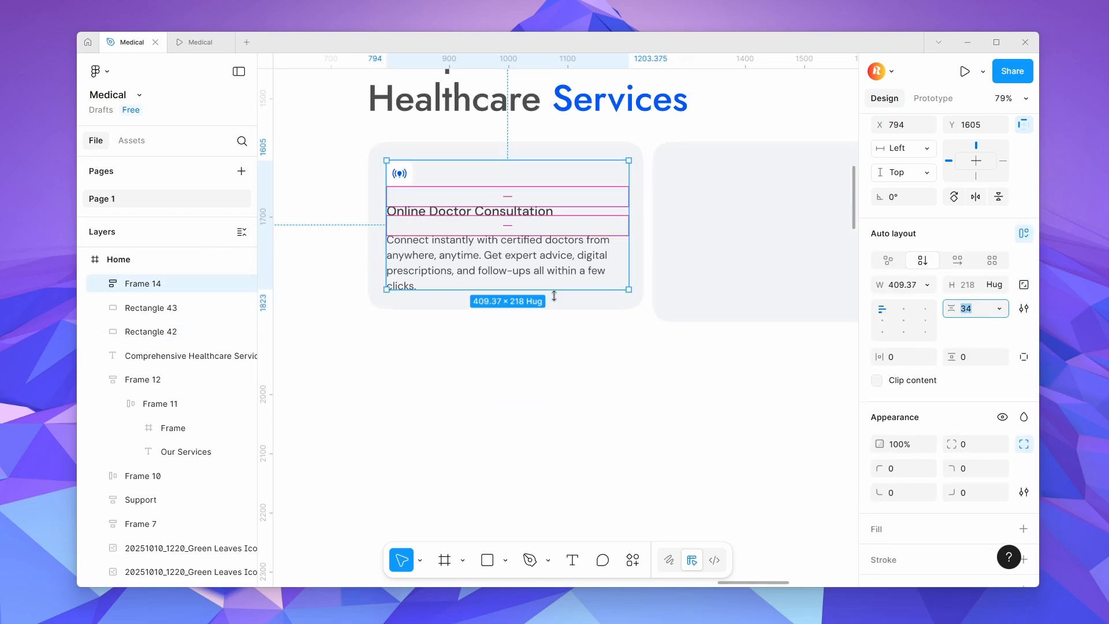
left_click(549, 300, "shift")
key("shift+a")
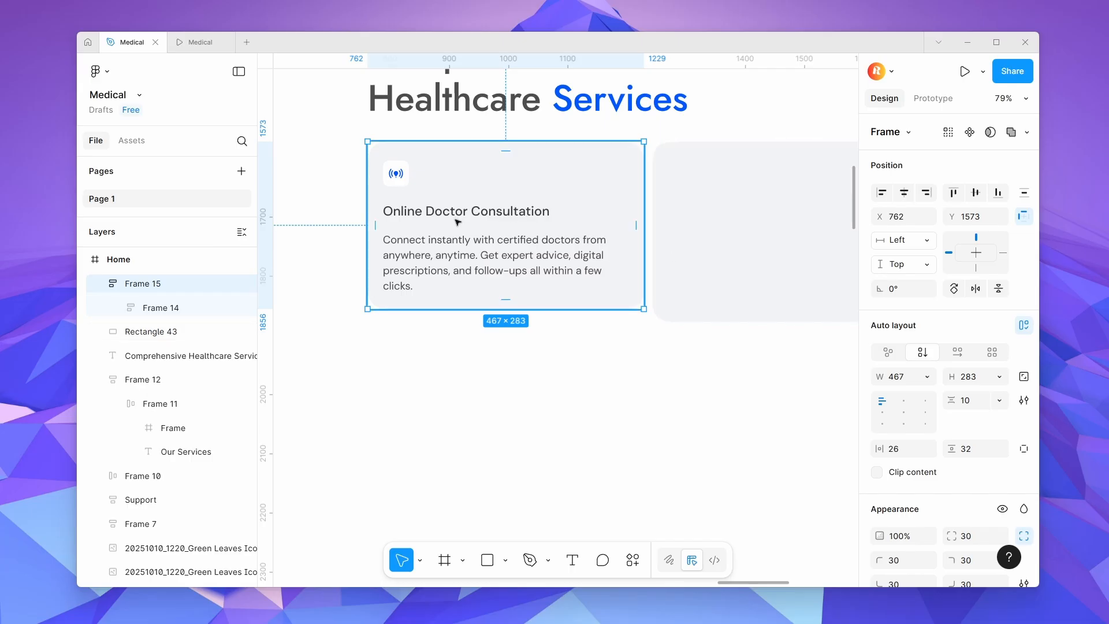
Make the card frame hug its contents in width and height, and delete the empty second card background.
left_click(927, 377)
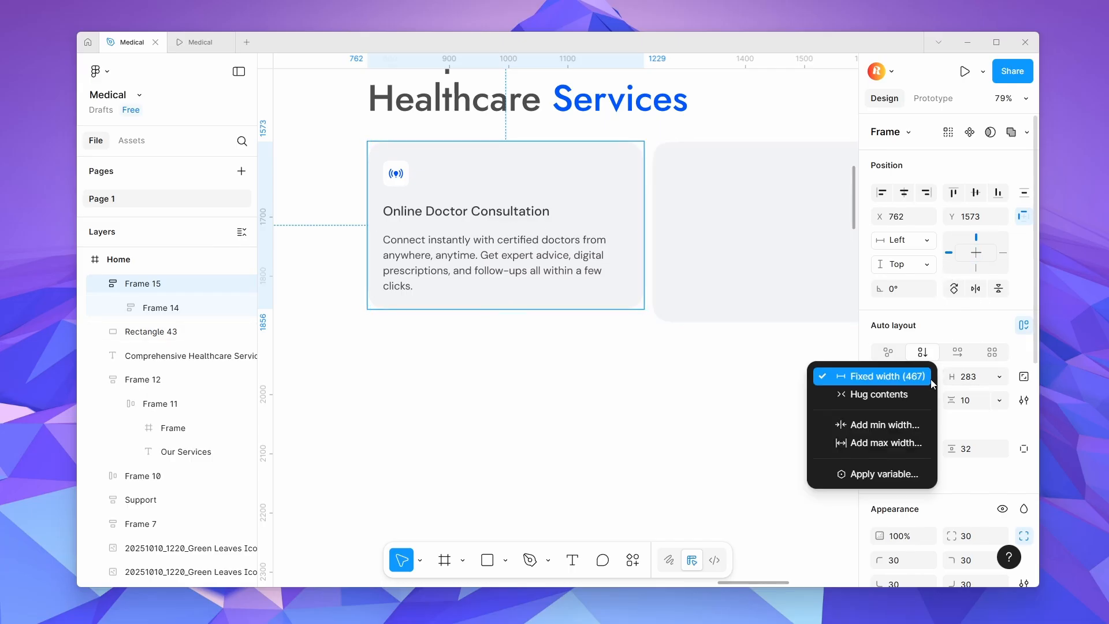
left_click(947, 391)
left_click(999, 377)
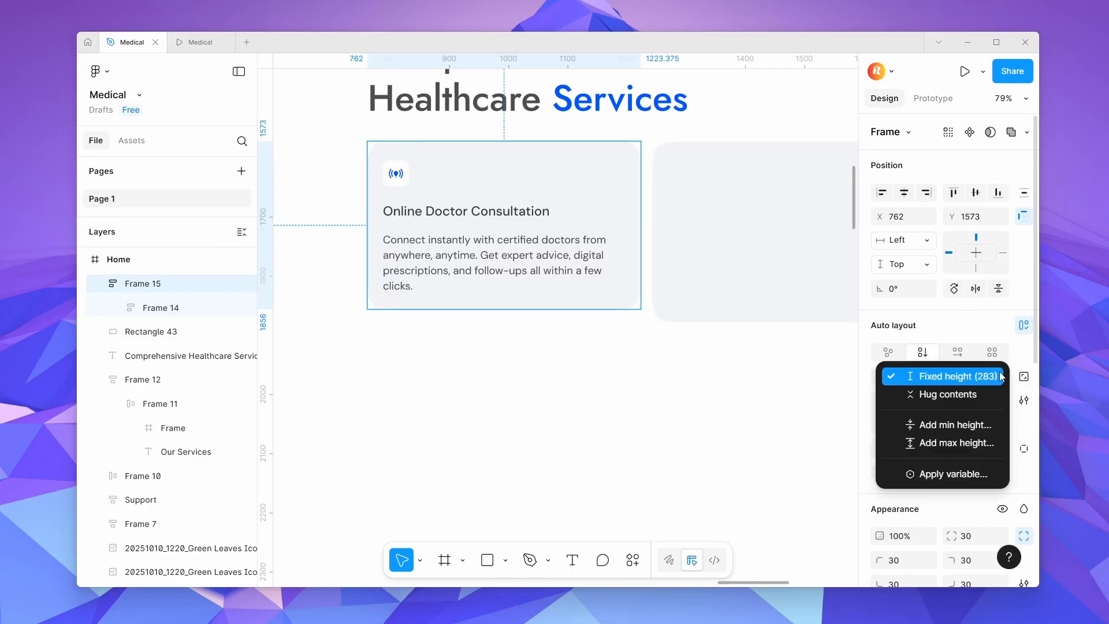
left_click(942, 394)
left_click(791, 236)
key("Delete")
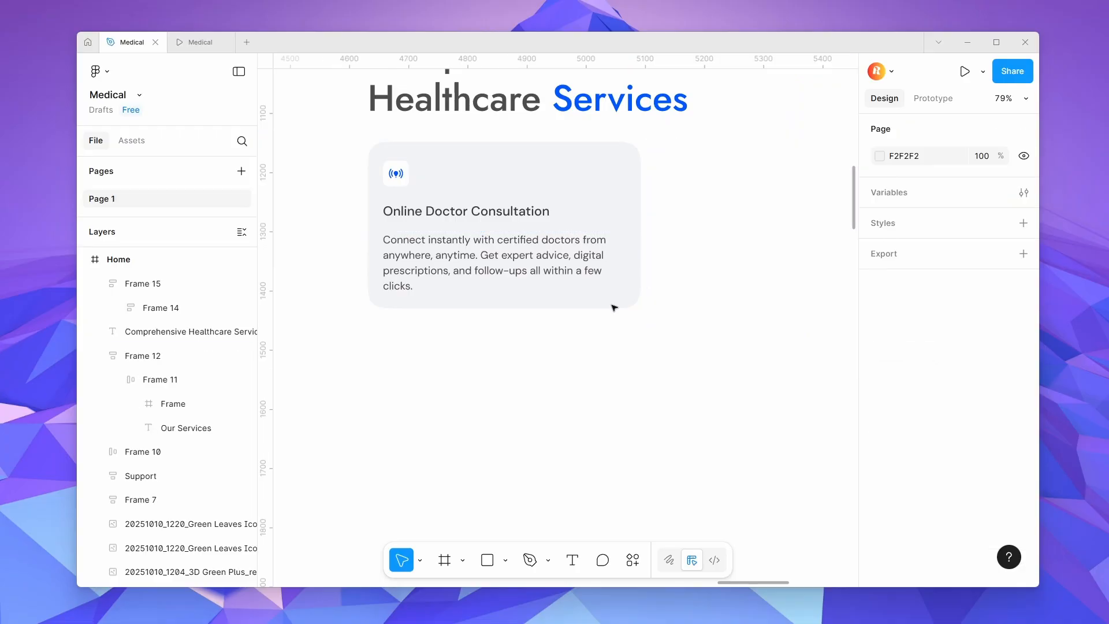
Place a copy of the finished service card outside the Home frame, below the Btn3 component.
left_click(541, 296)
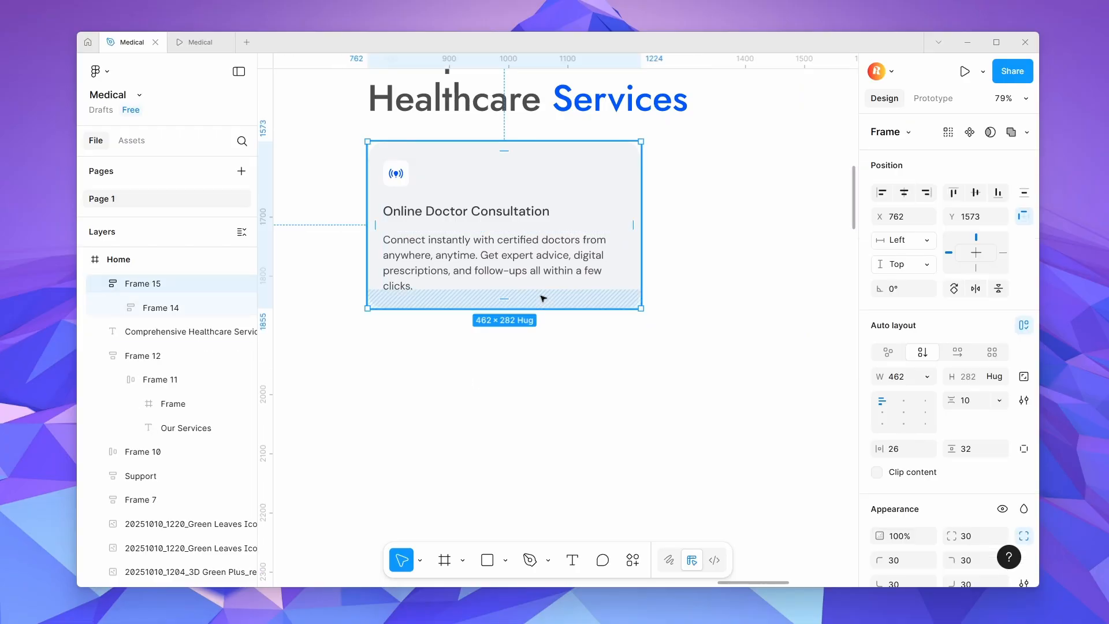
scroll(501, 289, "down", 5)
scroll(487, 289, "up", 2)
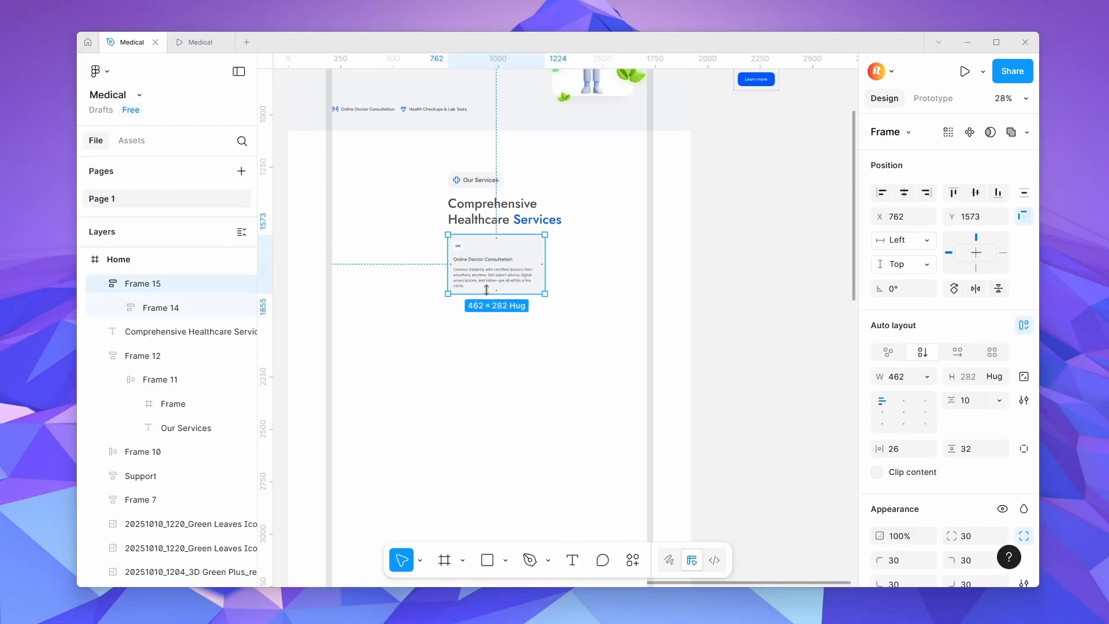
scroll(486, 289, "down", 2)
left_click_drag(491, 280, 597, 373)
Rename the copied card as Card 1 and turn it into a component with a second variant.
scroll(630, 269, "up", 2)
scroll(602, 242, "up", 2)
scroll(598, 269, "down", 3)
scroll(587, 201, "up", 2)
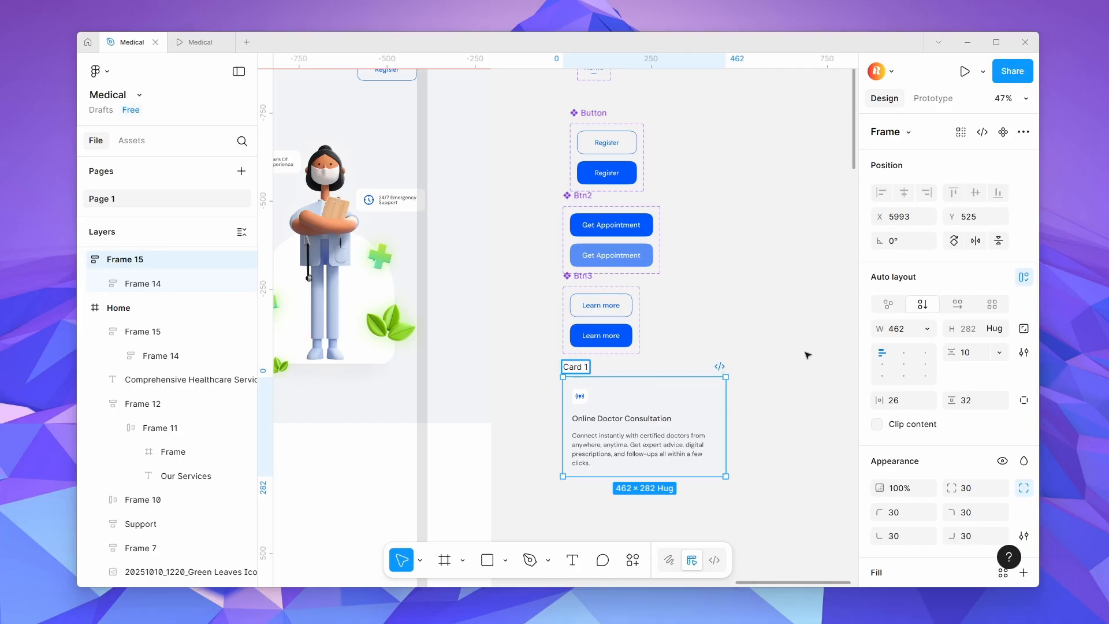
key("Return")
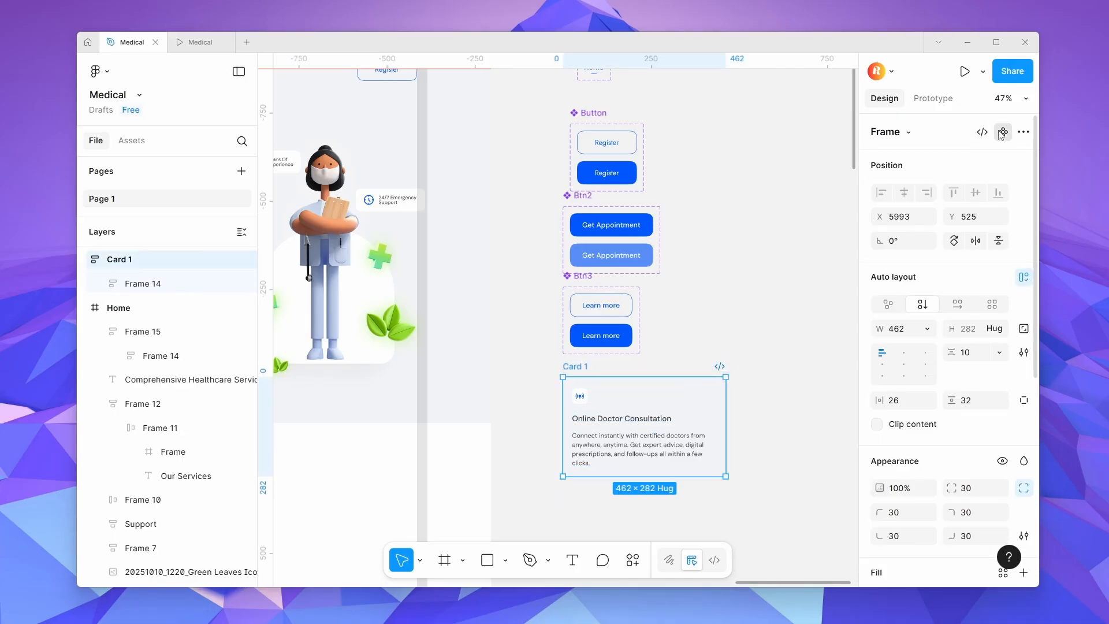
left_click(1002, 133)
left_click(982, 132)
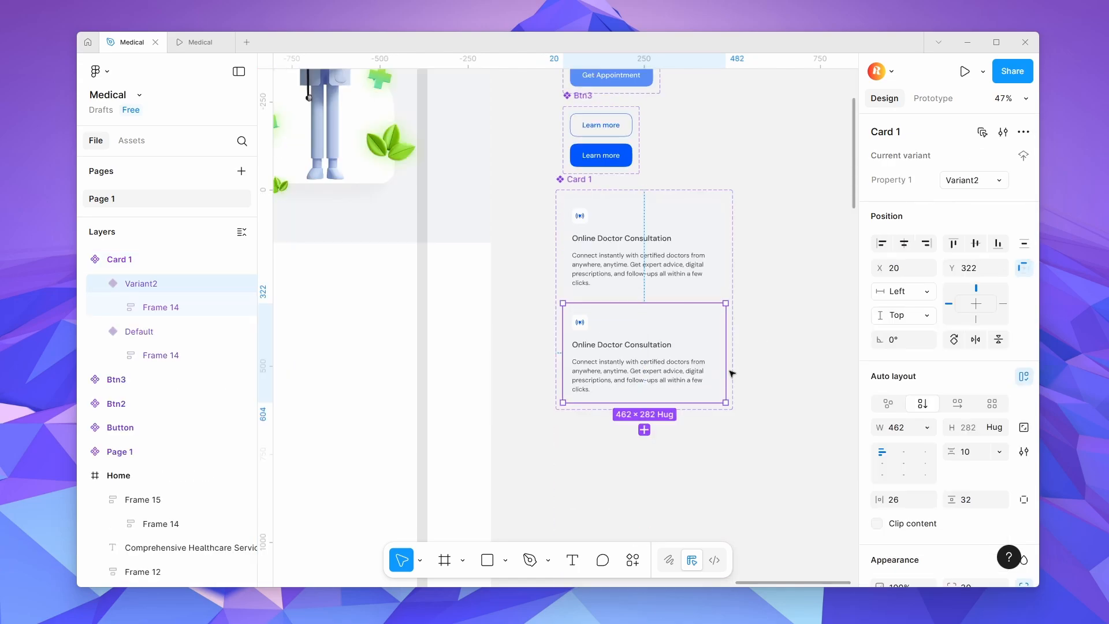
Add a drop shadow with a Y offset of 14 and a blur of 44 to Variant2's icon tile.
scroll(588, 328, "up", 5)
double_click(576, 333)
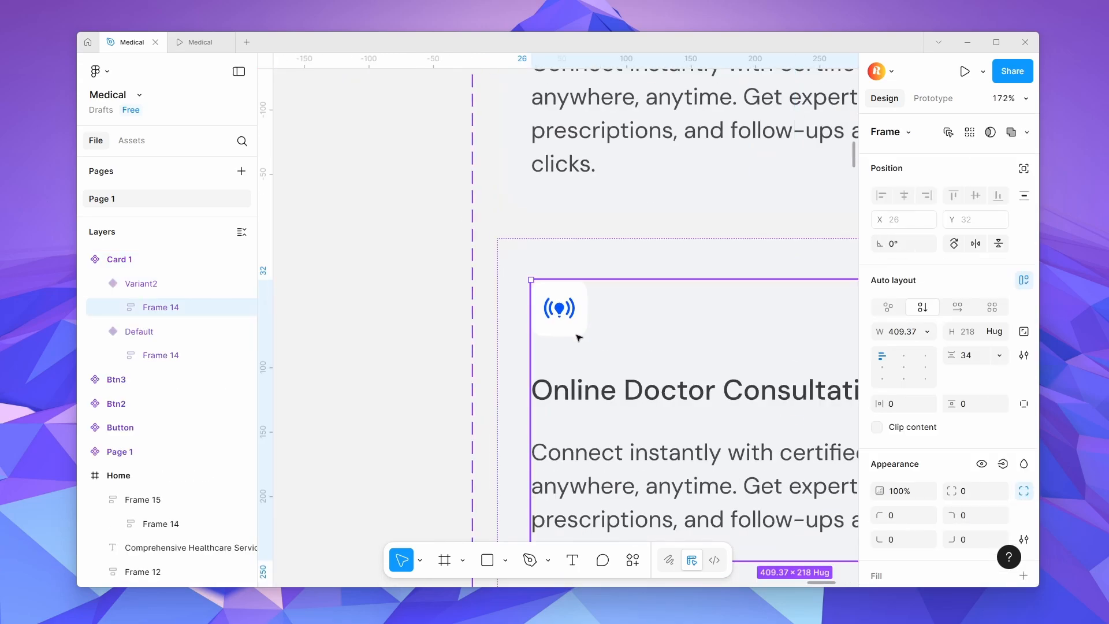
double_click(577, 332)
scroll(560, 322, "down", 3)
scroll(562, 324, "up", 2)
scroll(906, 506, "down", 5)
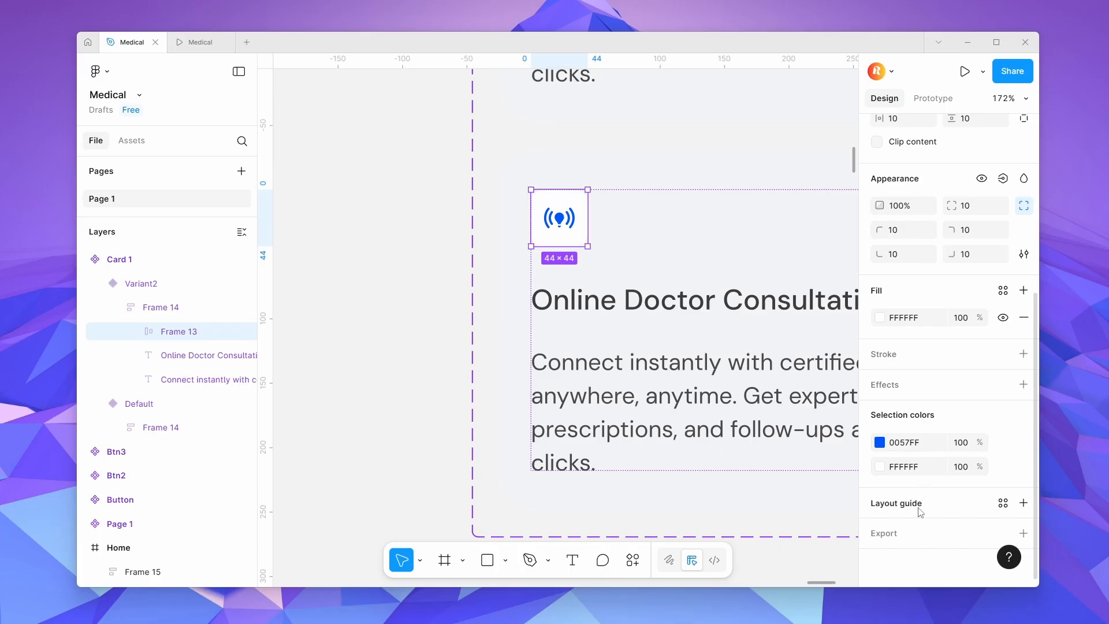
left_click(923, 395)
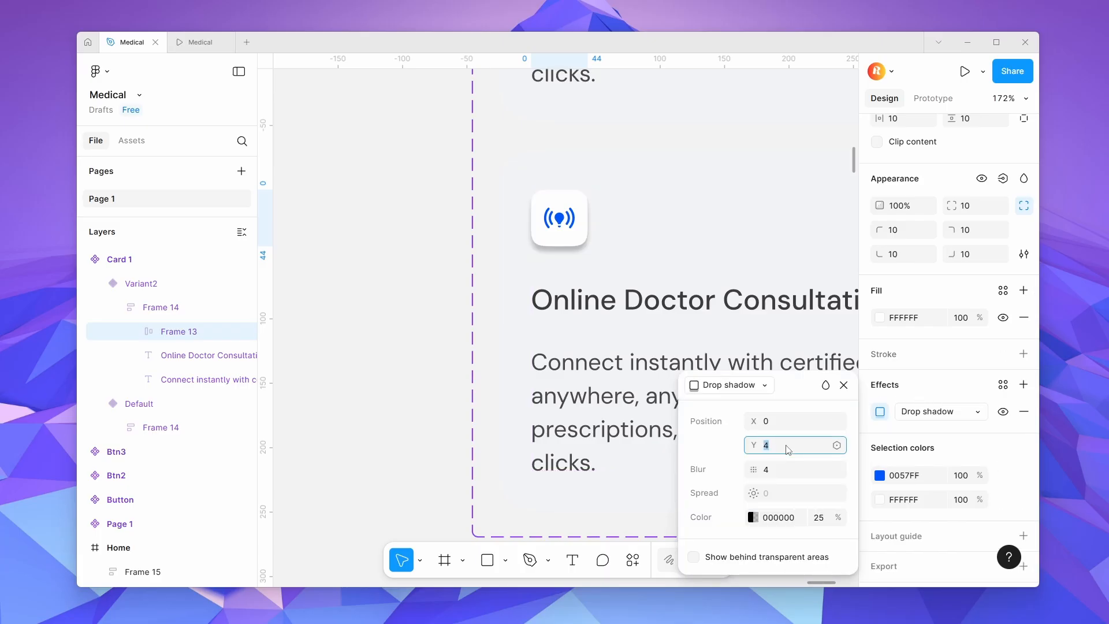
type("14")
left_click(790, 473)
type("44")
Change the icon tile's drop shadow to colour 0057FF at 18% opacity with a blur of 22.
left_click(822, 517)
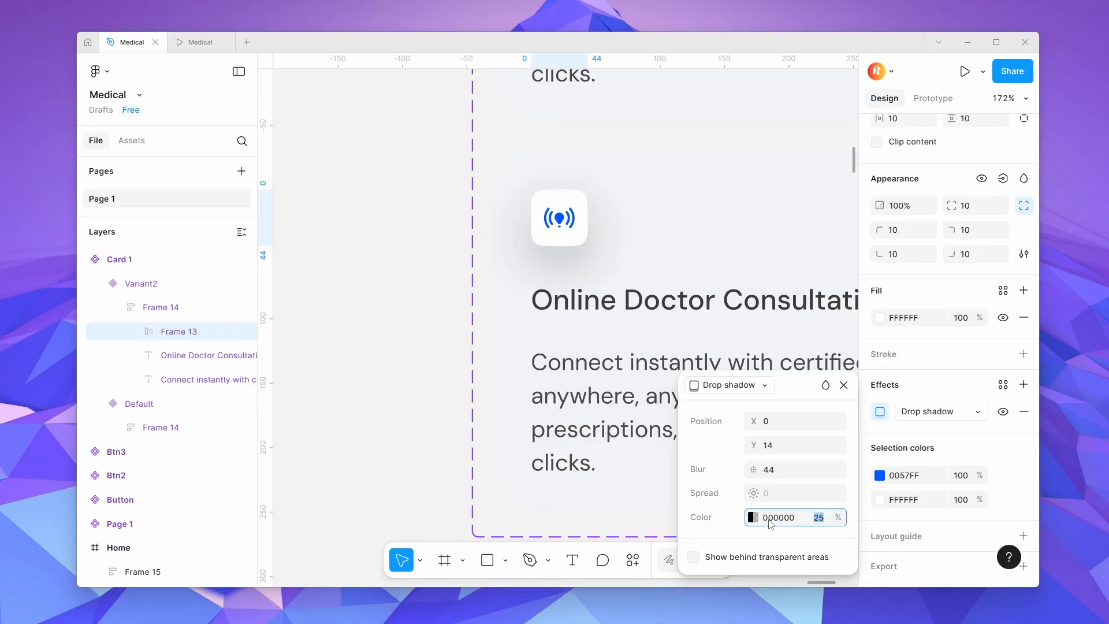
left_click(753, 518)
left_click(535, 521)
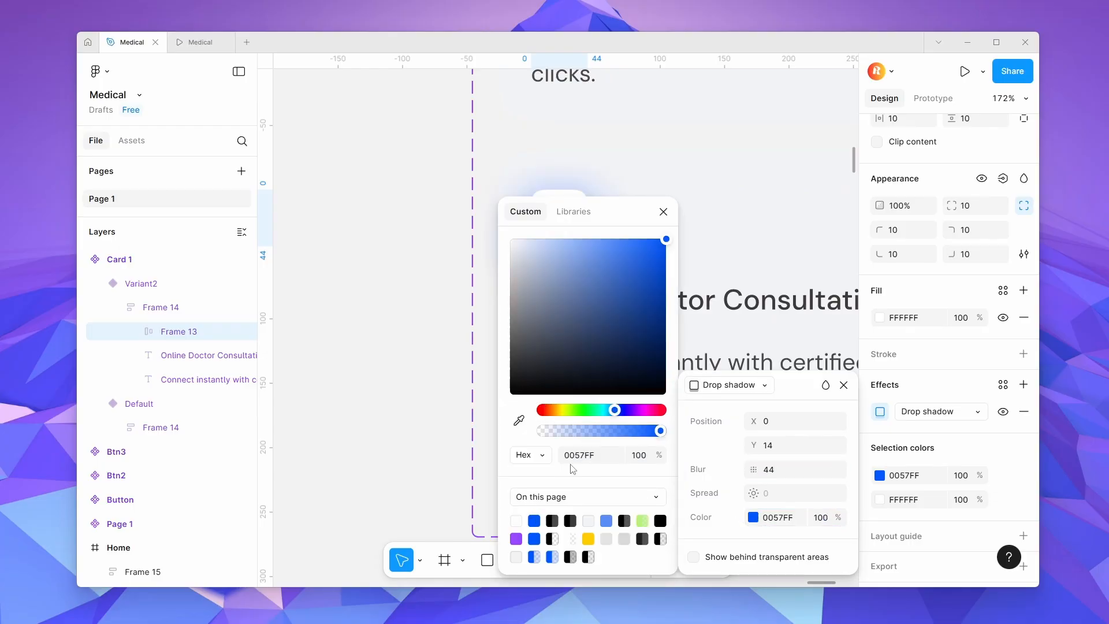
left_click(827, 517)
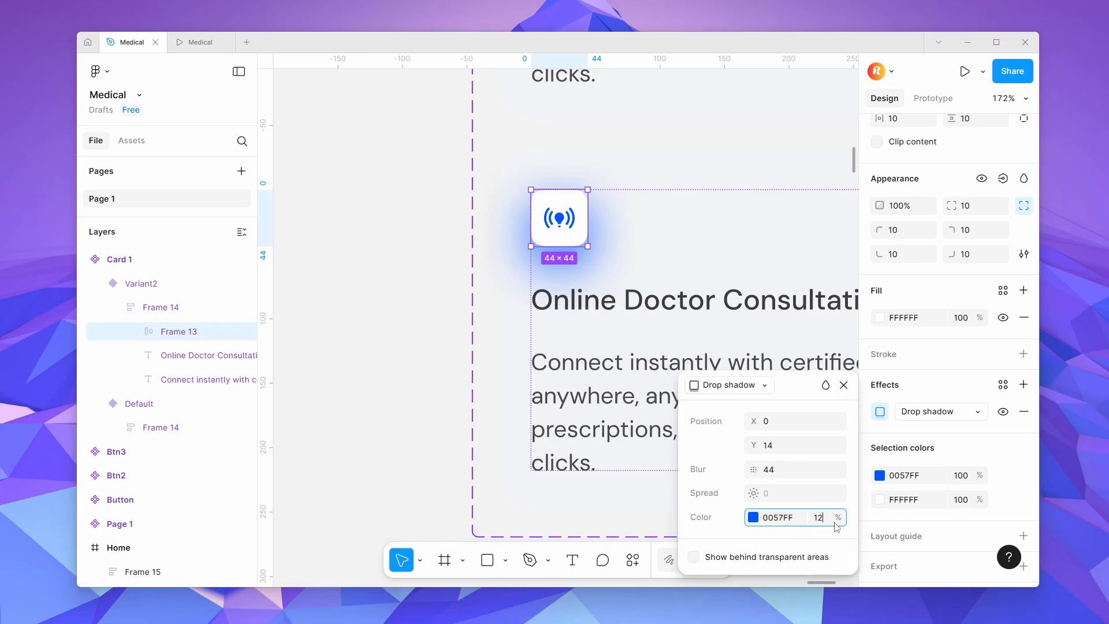
left_click(641, 509)
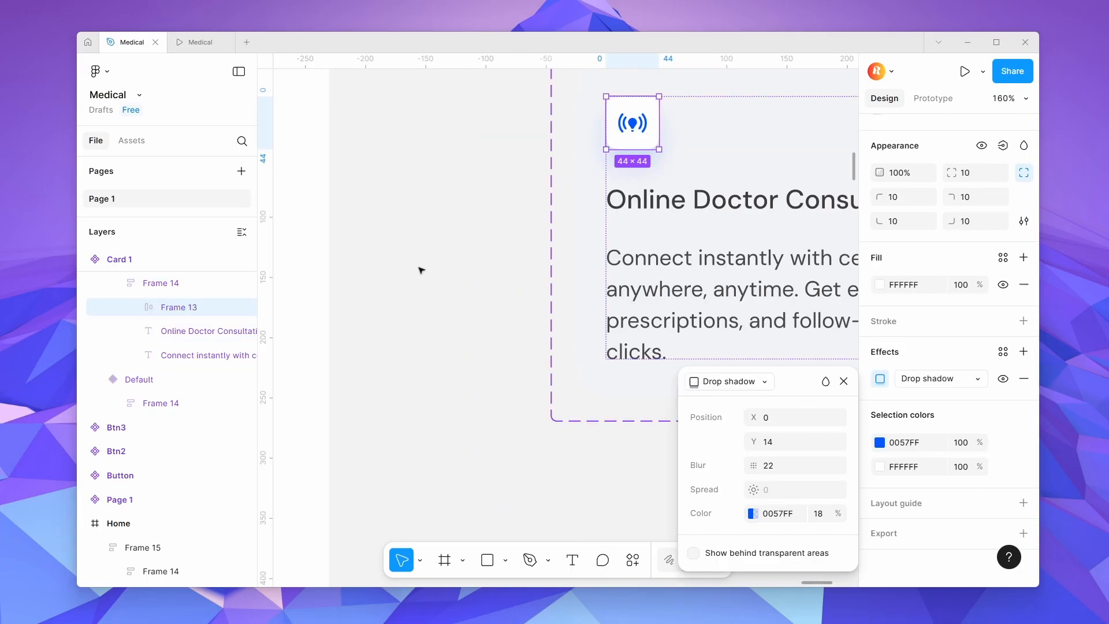
left_click(420, 270)
Add a While hovering interaction that changes Card 1's Default variant to Variant2.
scroll(420, 270, "down", 8)
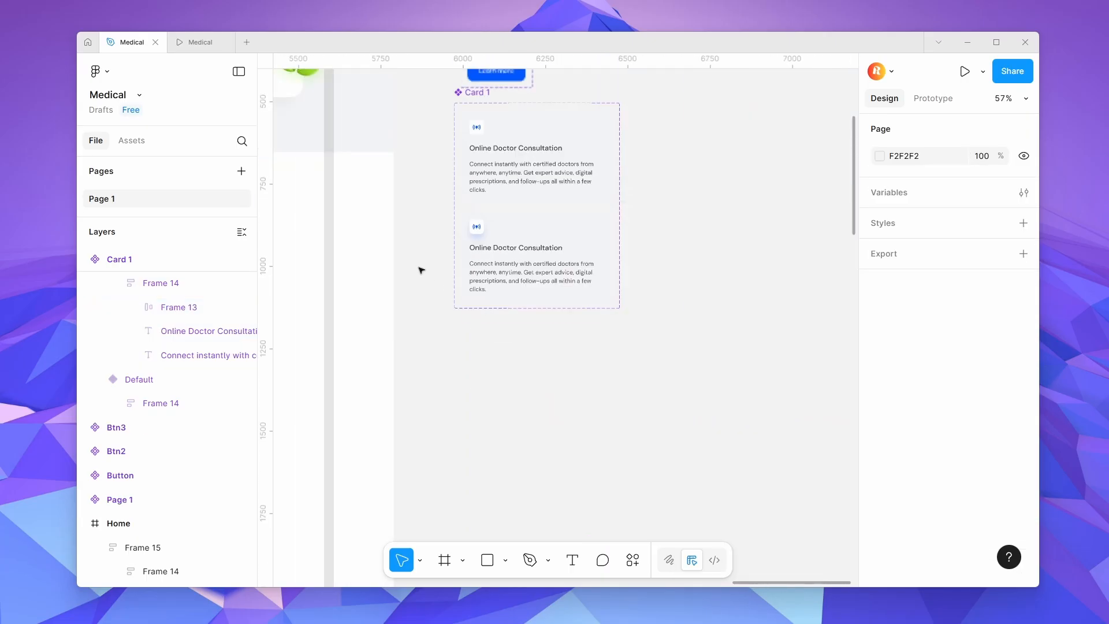
left_click(932, 98)
scroll(477, 185, "up", 5)
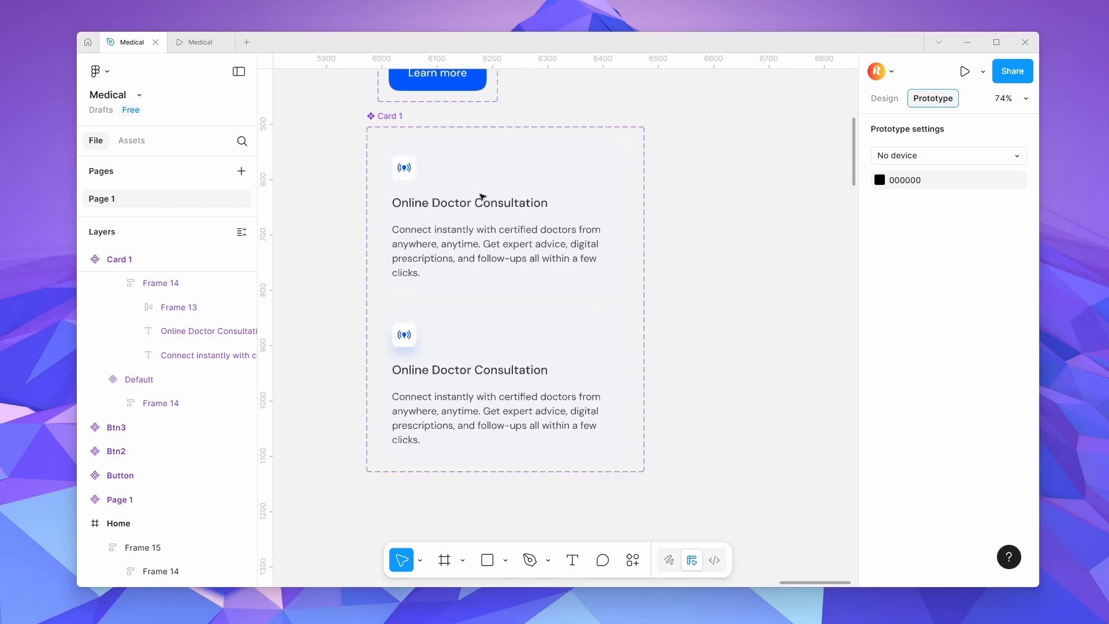
left_click(495, 287)
left_click_drag(512, 297, 506, 370)
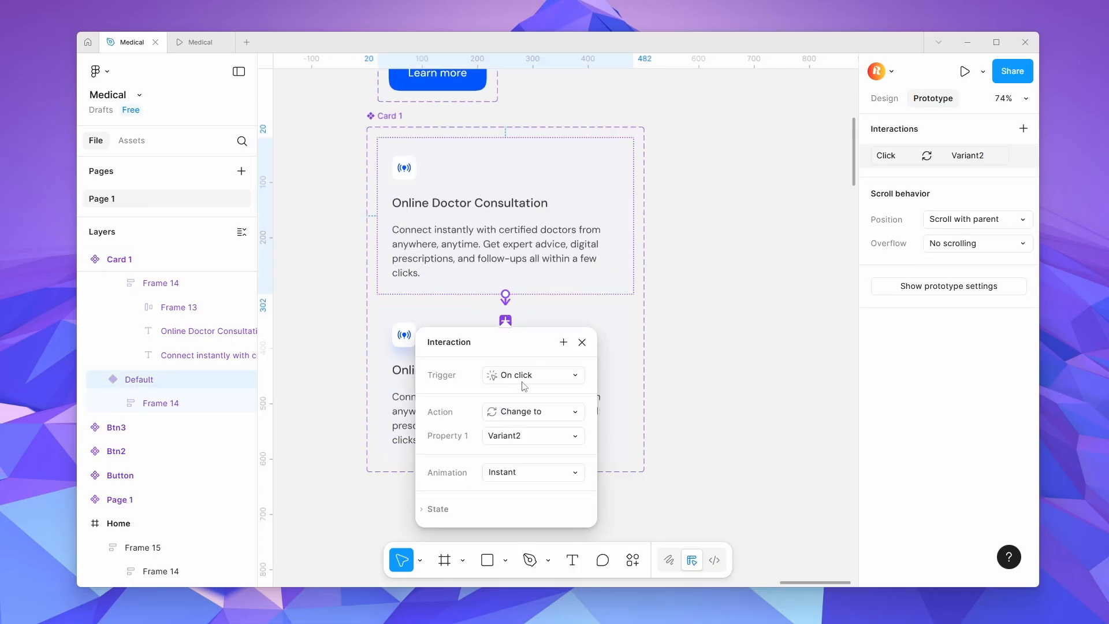
left_click(529, 374)
left_click(542, 410)
scroll(537, 408, "down", 3)
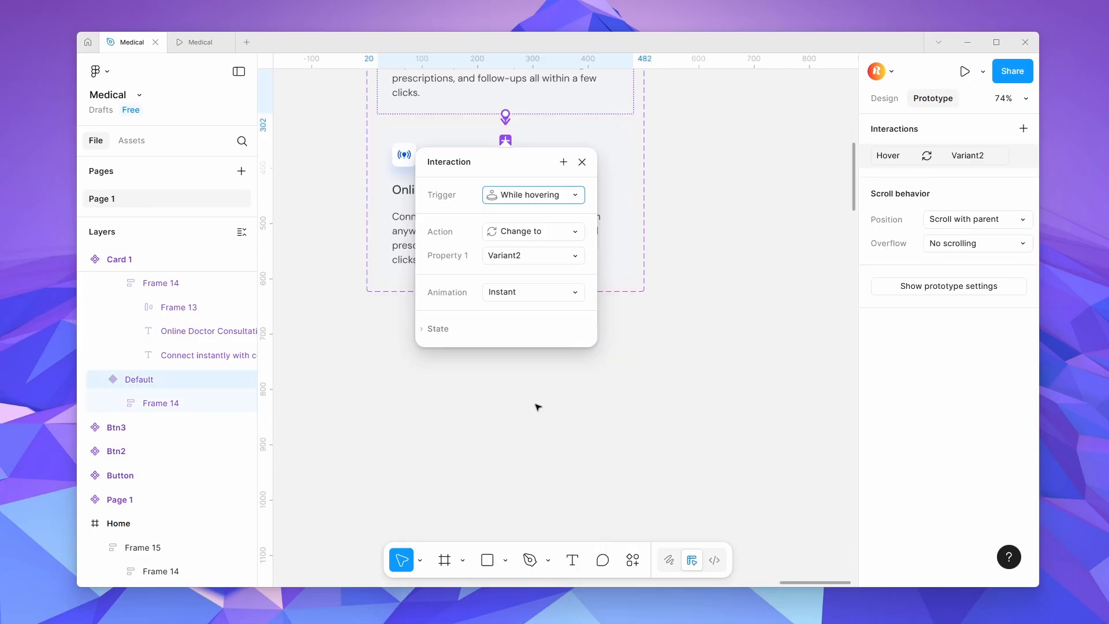
Set the hover interaction to Smart animate with a Custom spring curve of stiffness 150 and damping 13.4.
left_click(528, 293)
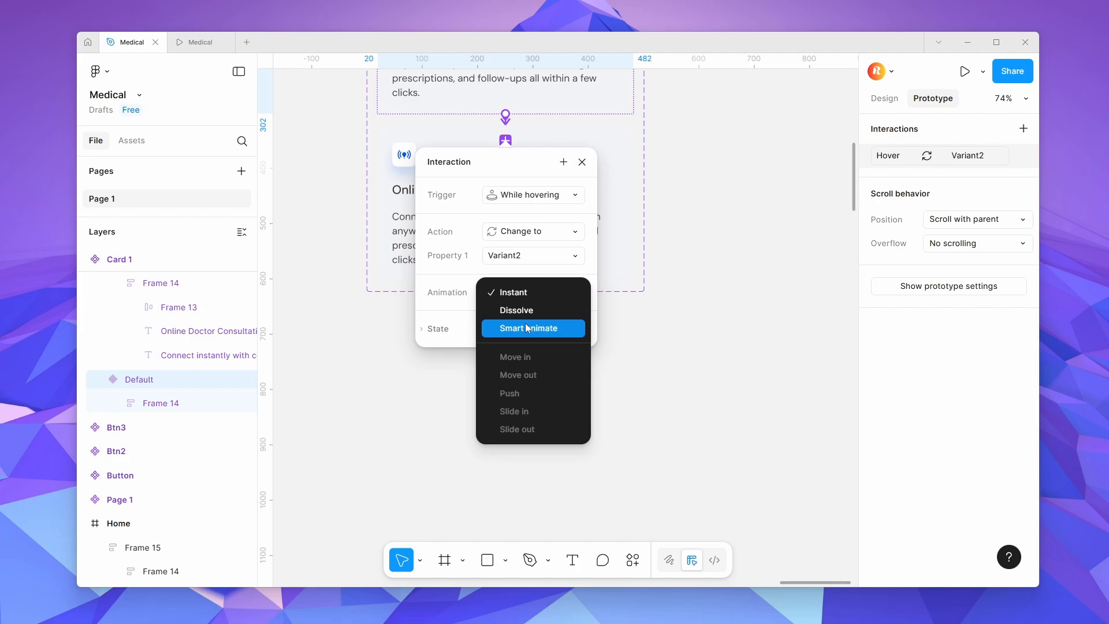
left_click(527, 328)
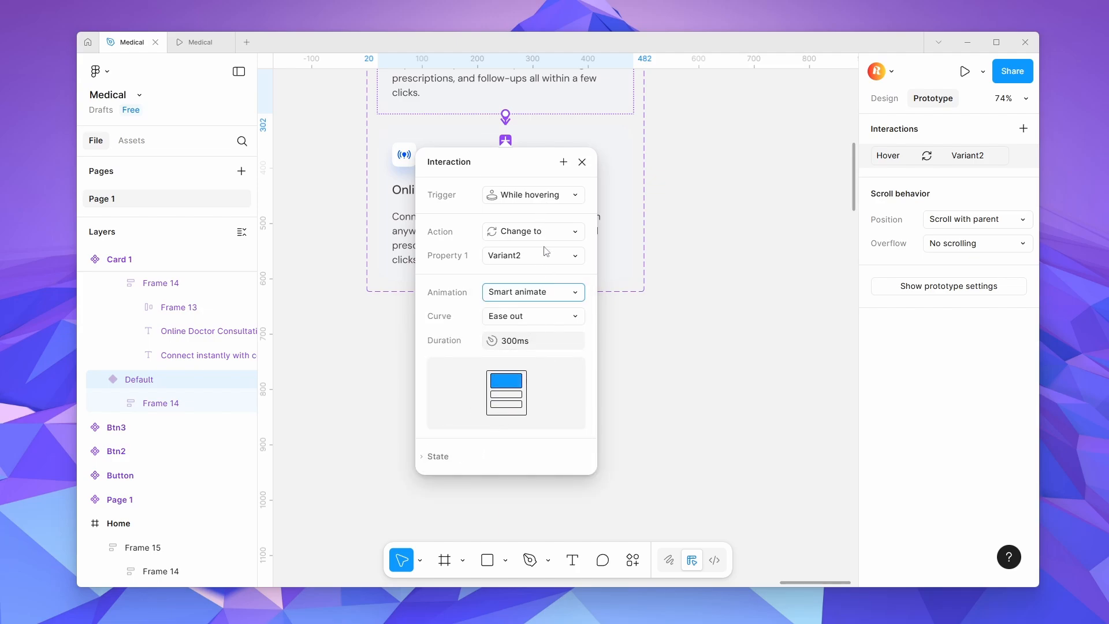
left_click(569, 195)
left_click(641, 313)
left_click(565, 297)
left_click(593, 322)
left_click(571, 317)
scroll(528, 513, "down", 1)
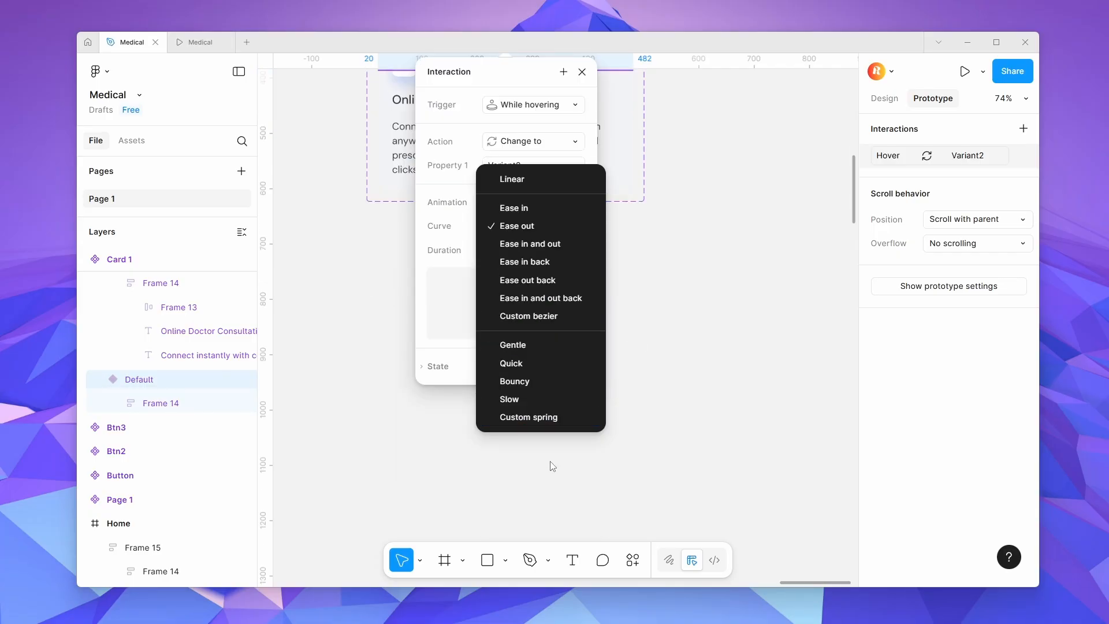
left_click(555, 417)
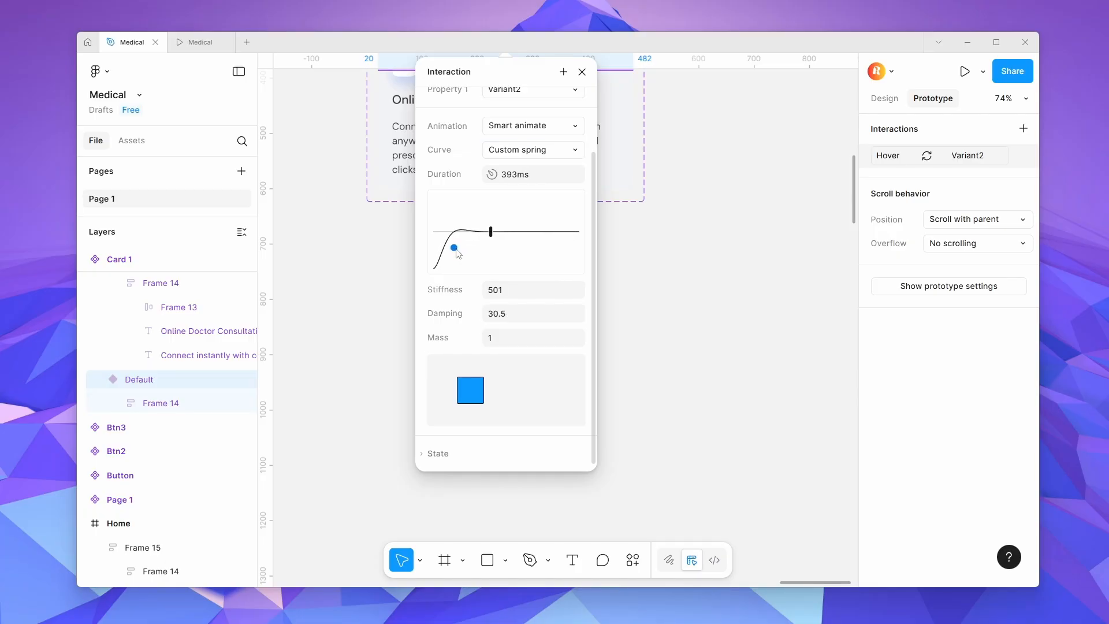
mouse_move(491, 232)
left_mouse_down()
mouse_move(505, 231)
mouse_move(474, 244)
left_mouse_up()
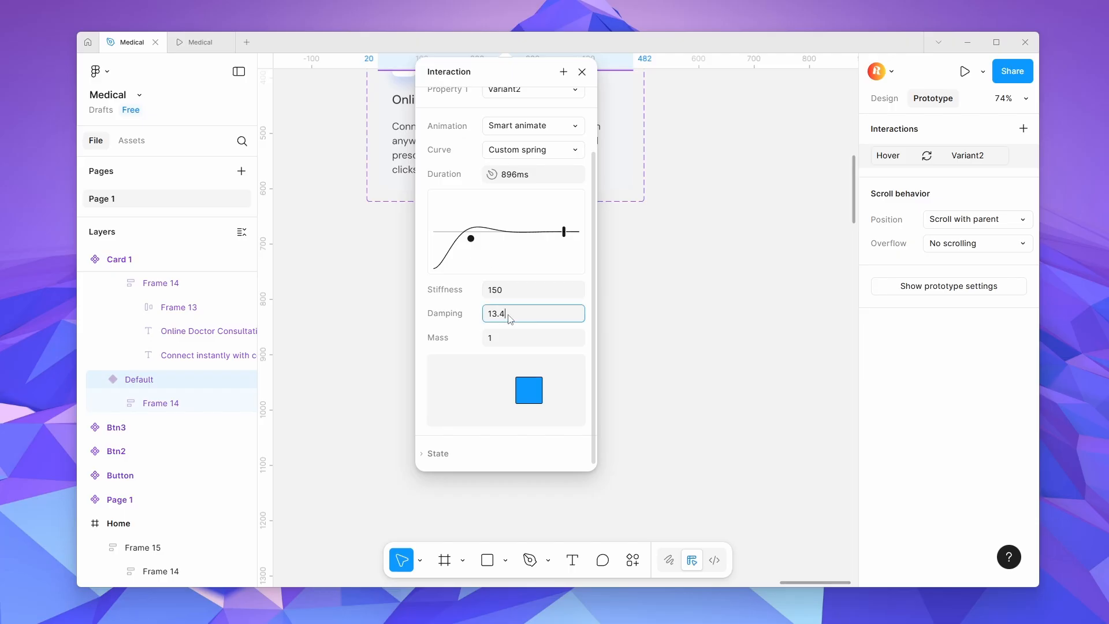
left_click(643, 317)
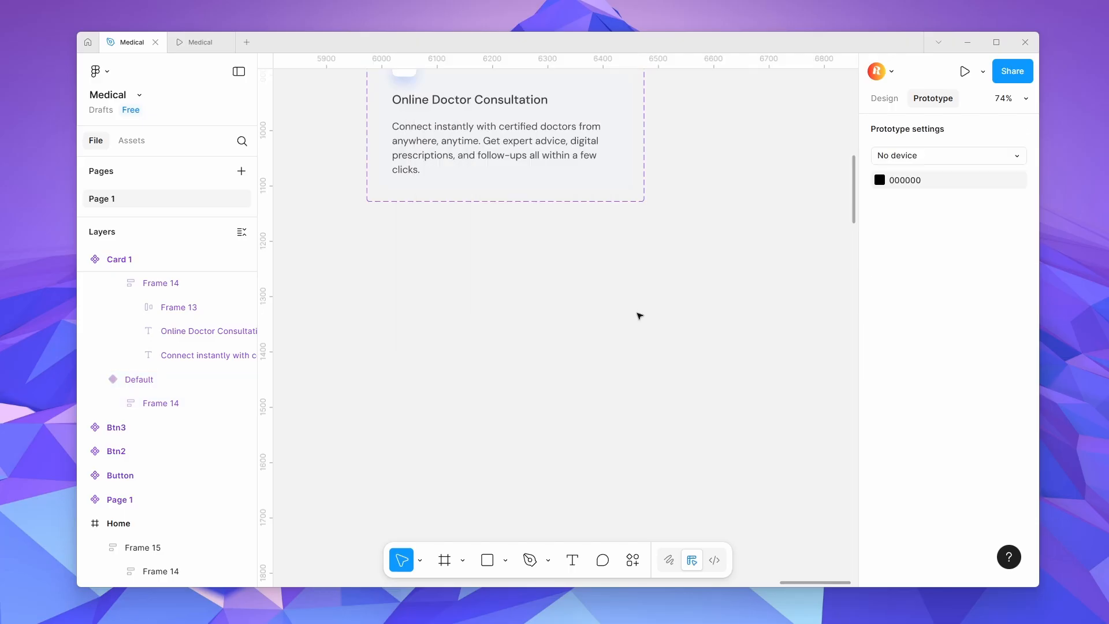
Replace the plain service card in the Home frame with an instance of Card 1's Default variant.
scroll(687, 260, "down", 5)
left_click(884, 98)
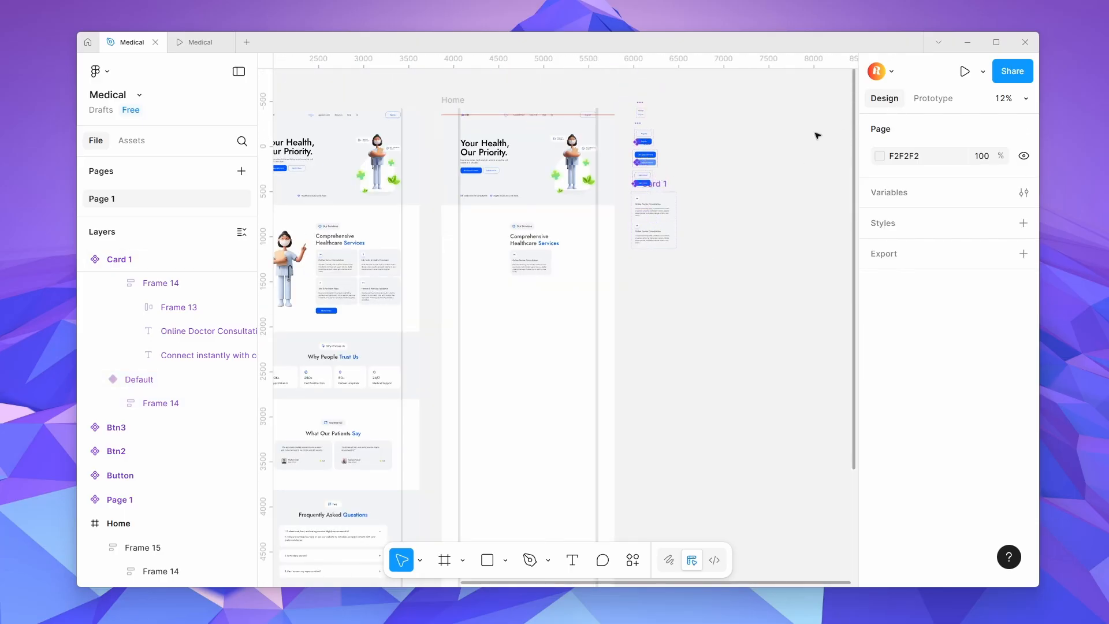
left_click(649, 205)
left_click_drag(686, 303, 471, 350)
scroll(473, 347, "up", 4)
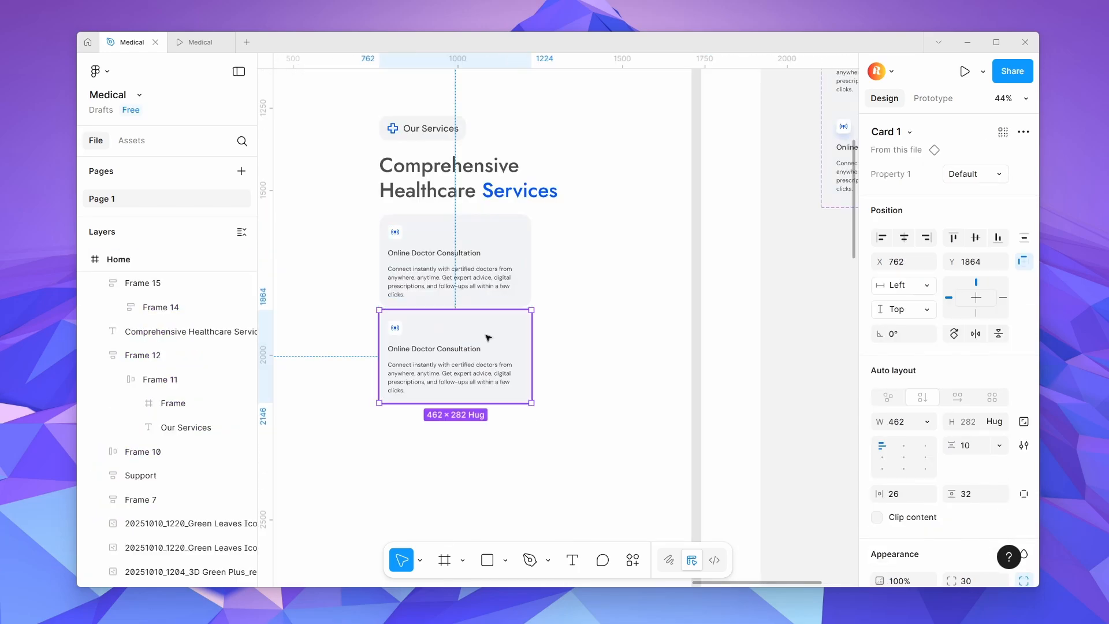
left_click(466, 347, "shift")
left_click(476, 352)
key("Delete")
Duplicate the card instance into a two-by-two grid under the heading, with 15 px between the columns.
left_click_drag(491, 480, 639, 477)
scroll(499, 367, "down", 1)
left_click(513, 348, "shift")
left_click(604, 364)
scroll(554, 385, "down", 2)
scroll(508, 384, "down", 3)
left_click_drag(466, 483, 386, 254)
Set the vertical spacing between the two rows of service cards to 15 px.
scroll(386, 253, "up", 3)
left_click(560, 379)
left_click(485, 367, "shift")
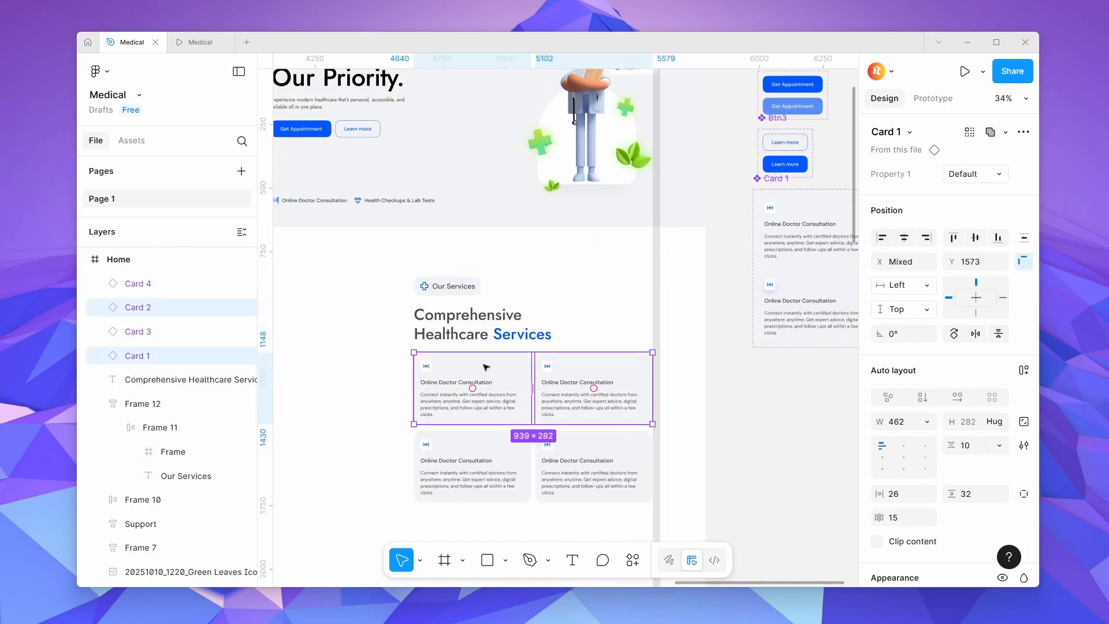
scroll(938, 426, "down", 2)
scroll(569, 401, "up", 4)
scroll(493, 378, "down", 4)
left_click(541, 456)
left_click(447, 454, "shift")
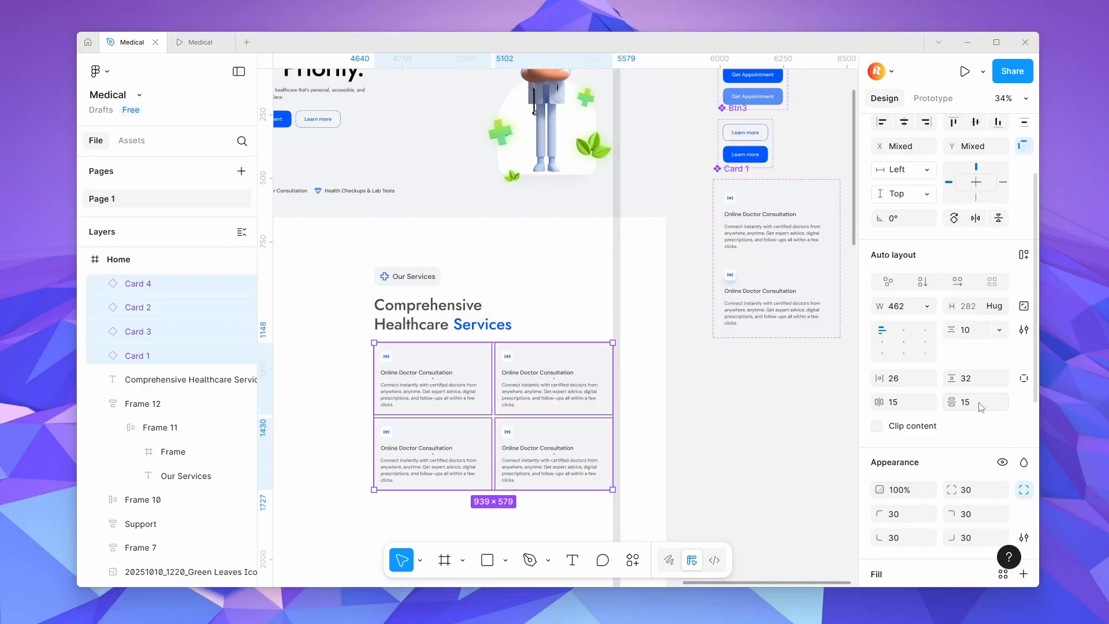
left_click(732, 419)
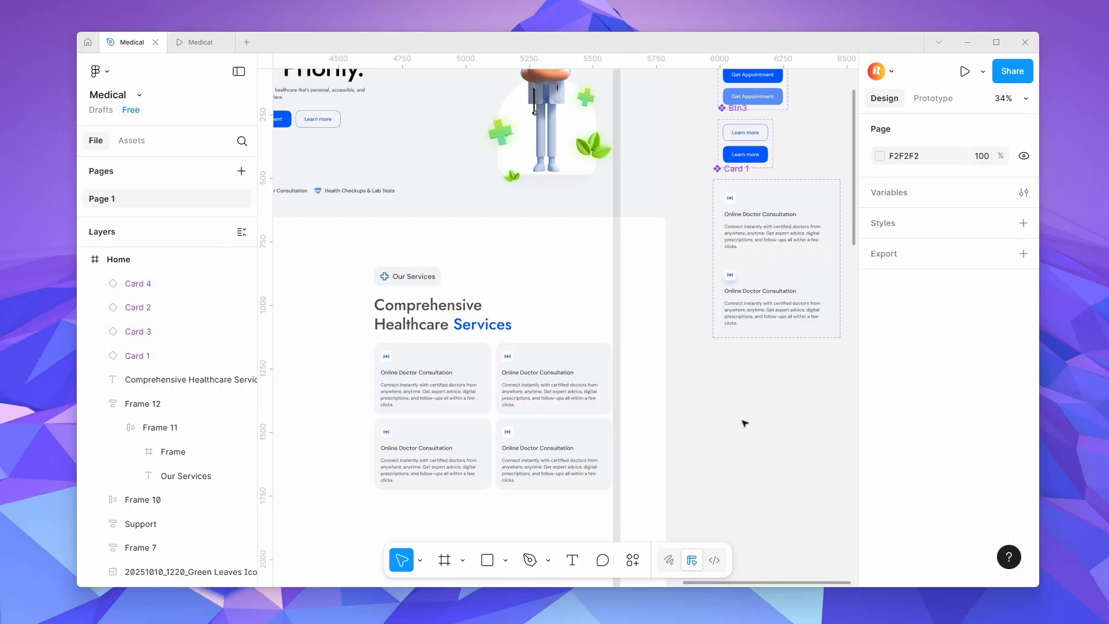
Copy the test-tube icon from the Lab Tests & Health Checkups card in the reference design.
scroll(546, 456, "down", 3)
left_click(492, 386)
key("ctrl+c")
Try to swap the icon inside the second card instance for the copied test-tube icon.
scroll(811, 416, "up", 5)
left_click(708, 351, "ctrl")
key("ctrl+v")
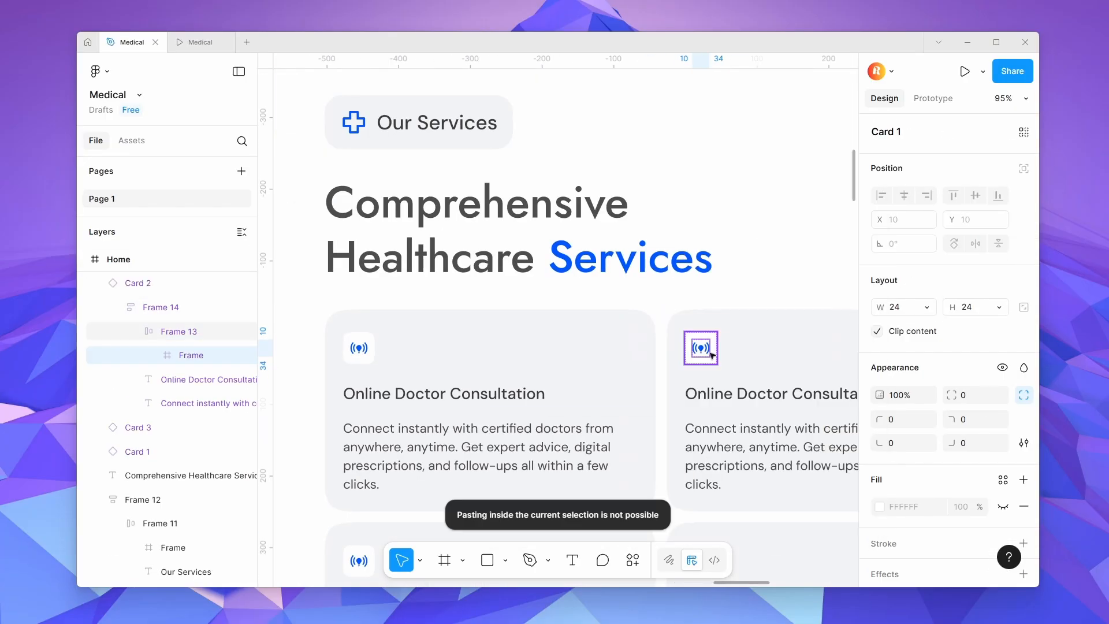
left_click(710, 354)
scroll(711, 354, "down", 4)
scroll(513, 335, "up", 4)
double_click(514, 340)
scroll(523, 335, "up", 4)
key("Delete")
key("ctrl+v")
scroll(477, 367, "down", 8)
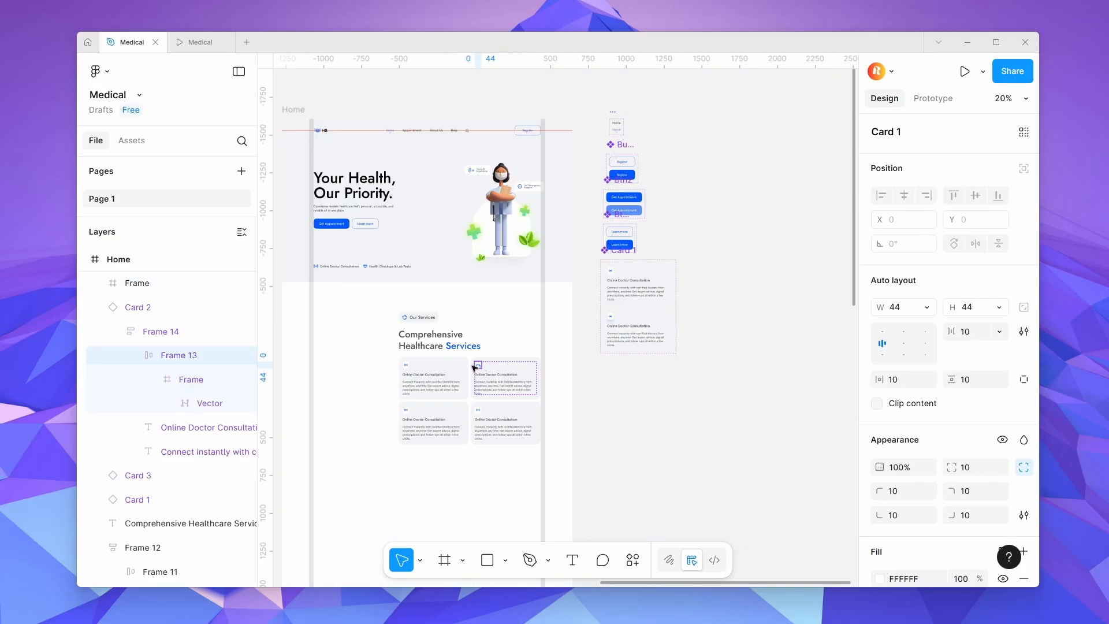
key("ctrl+z")
key("ctrl+z")
Duplicate the Card 1 component set three times in a row beside the original.
left_click_drag(586, 227, 698, 236)
key("ctrl+d")
key("ctrl+d")
Replace the icon in both variants of the Card 2 component set with the test-tube icon.
scroll(504, 201, "up", 5)
right_click(553, 212)
mouse_move(583, 213)
key("Delete")
key("ctrl+v")
scroll(552, 202, "up", 5)
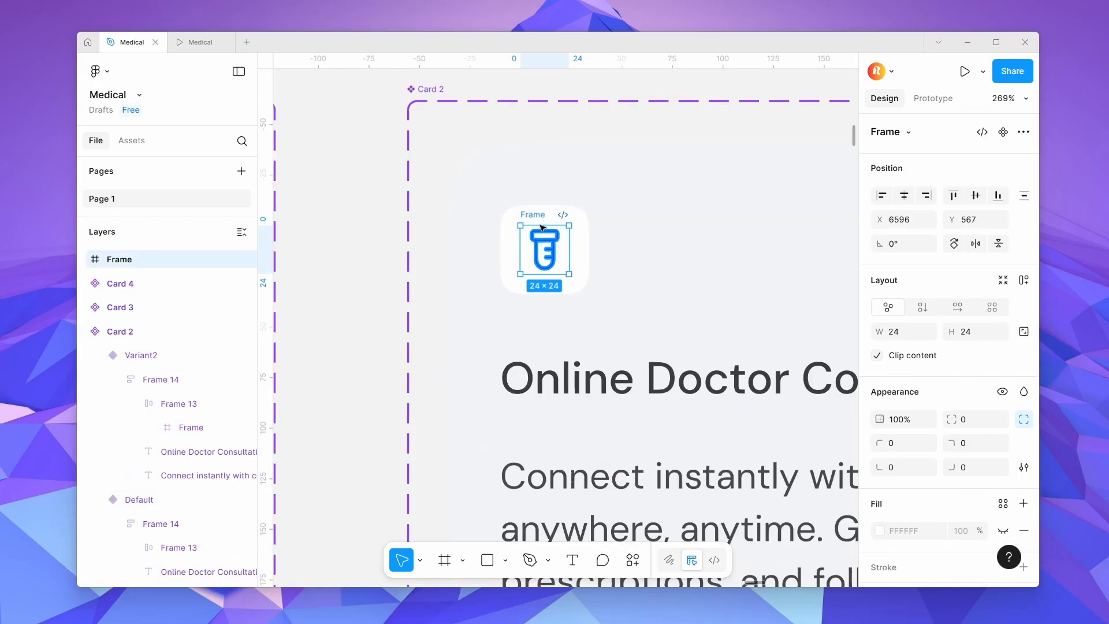
left_click(546, 291)
left_click(546, 291)
scroll(565, 293, "down", 10)
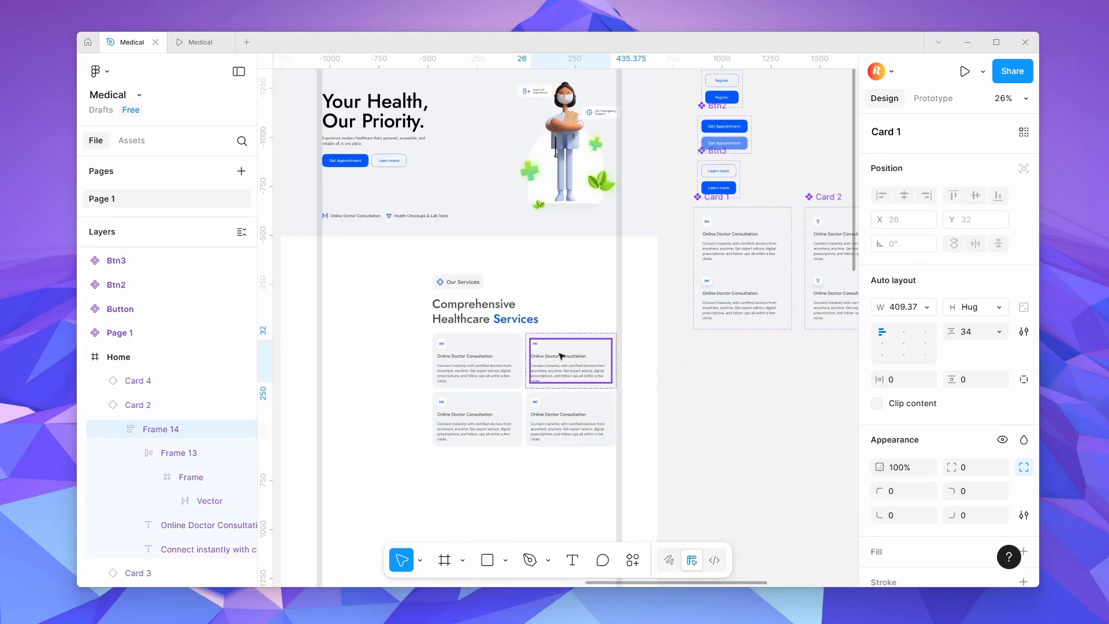
Fill both Card 2 variants with the reference title "Lab Tests & Health Checkups" and its lab-test description.
scroll(650, 322, "down", 5)
left_click(466, 431)
scroll(466, 431, "up", 5)
double_click(627, 314)
key("ctrl+v")
double_click(441, 330)
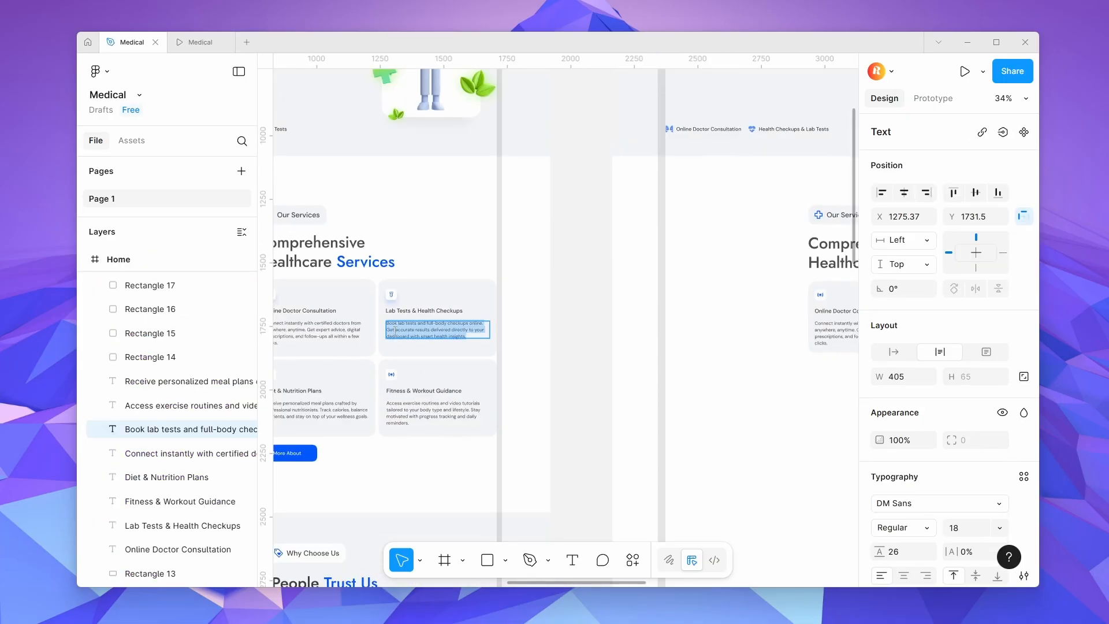
key("ctrl+v")
double_click(624, 218)
double_click(651, 316)
key("ctrl+v")
Fill the Card 3 variants with the reference fruit icon, the title "Diet & Nutrition Plans" and its meal-plan description.
scroll(651, 317, "down", 5)
right_click(341, 413)
left_click(669, 307)
double_click(379, 475)
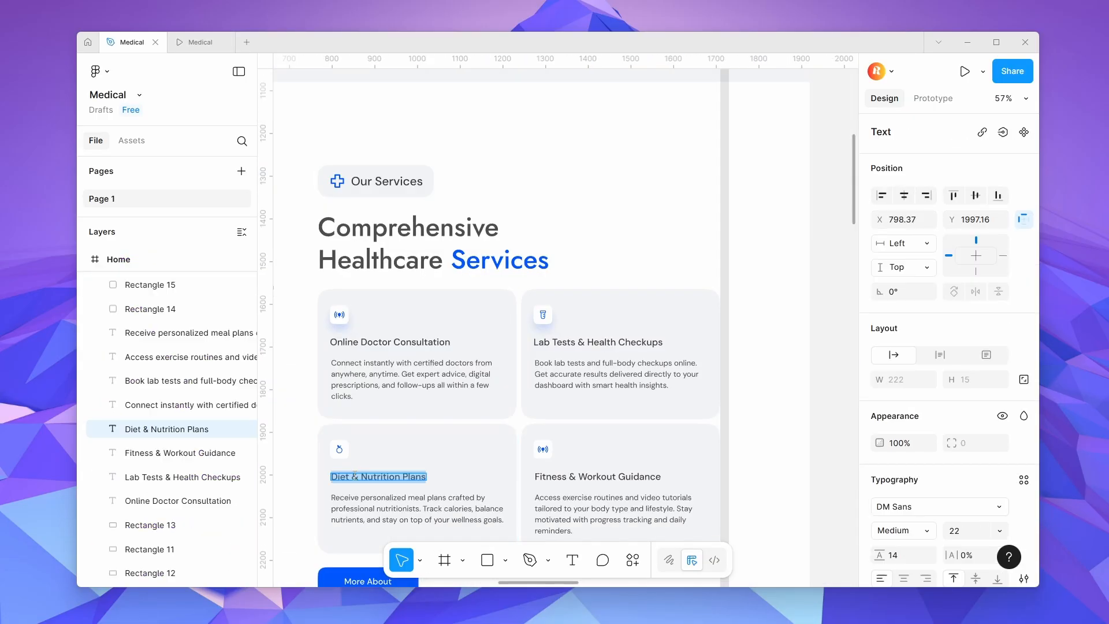
key("ctrl+v")
scroll(651, 316, "down", 5)
double_click(291, 341)
key("ctrl+v")
Fill the Card 4 variants with the reference title "Fitness & Workout Guidance" and its exercise-routine description.
double_click(438, 352)
scroll(624, 330, "up", 5)
double_click(701, 262)
key("ctrl+v")
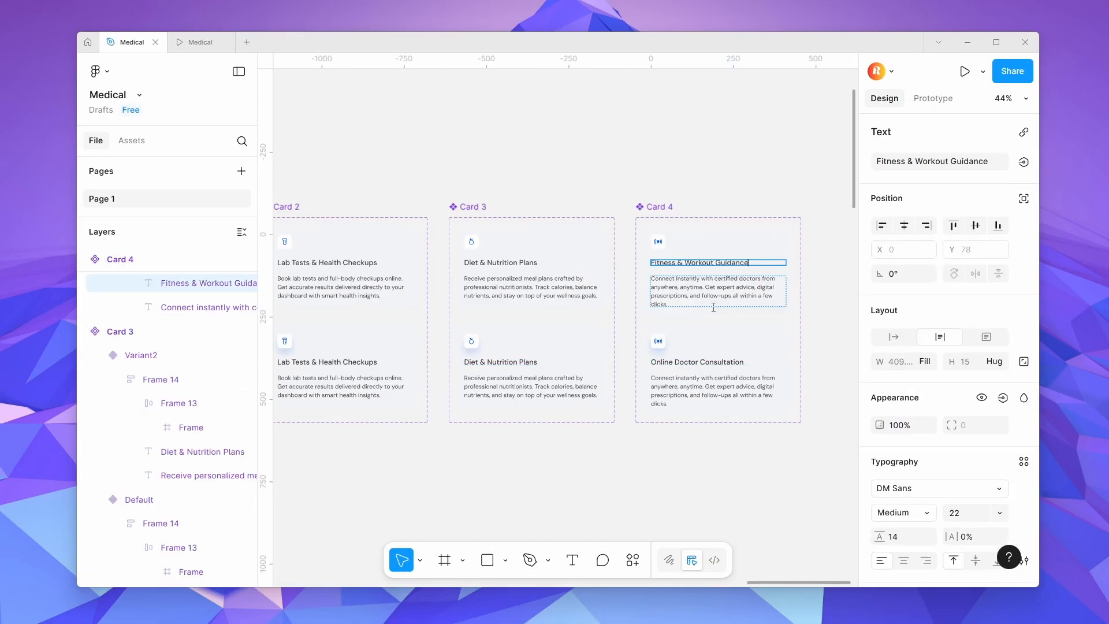
key("ctrl+v")
double_click(640, 359)
key("ctrl+v")
scroll(520, 450, "down", 5)
left_click(404, 302)
scroll(404, 302, "up", 3)
left_click_drag(664, 201, 530, 287)
scroll(486, 315, "up", 5)
scroll(486, 314, "down", 5)
left_click(601, 248)
left_click(601, 370, "shift")
scroll(578, 370, "down", 5)
left_click(577, 393)
scroll(602, 403, "up", 5)
Set the height of the Card 2 and Card 3 variants to 282 px.
left_click(786, 370)
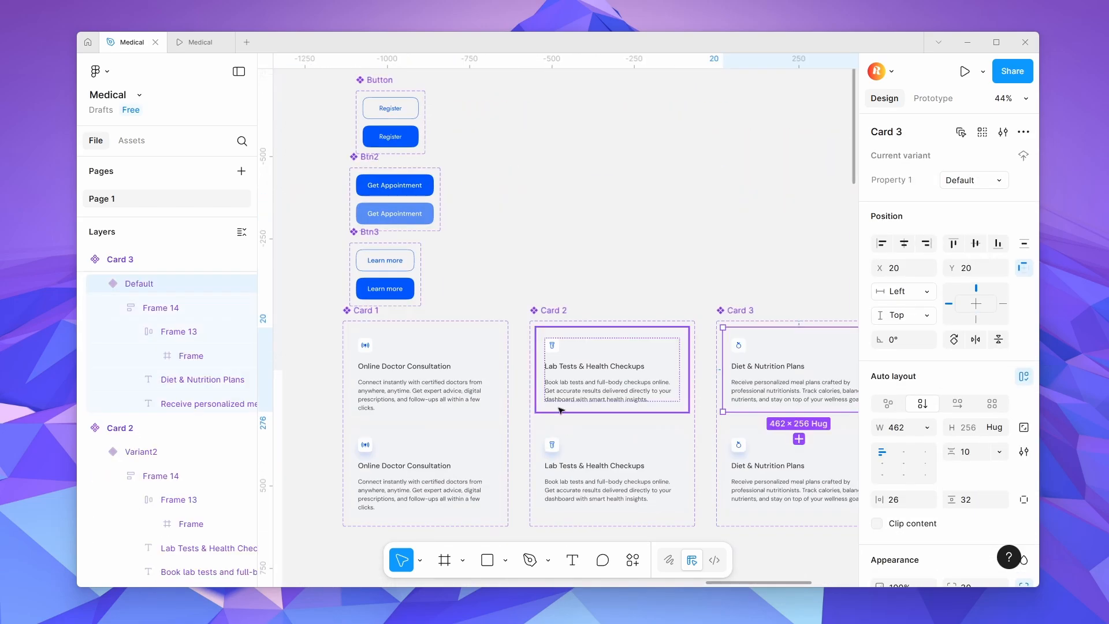
left_click(559, 409)
left_click(968, 428)
type("282")
double_click(633, 456)
left_click(968, 427)
type("282")
scroll(502, 369, "down", 5)
left_click(628, 370)
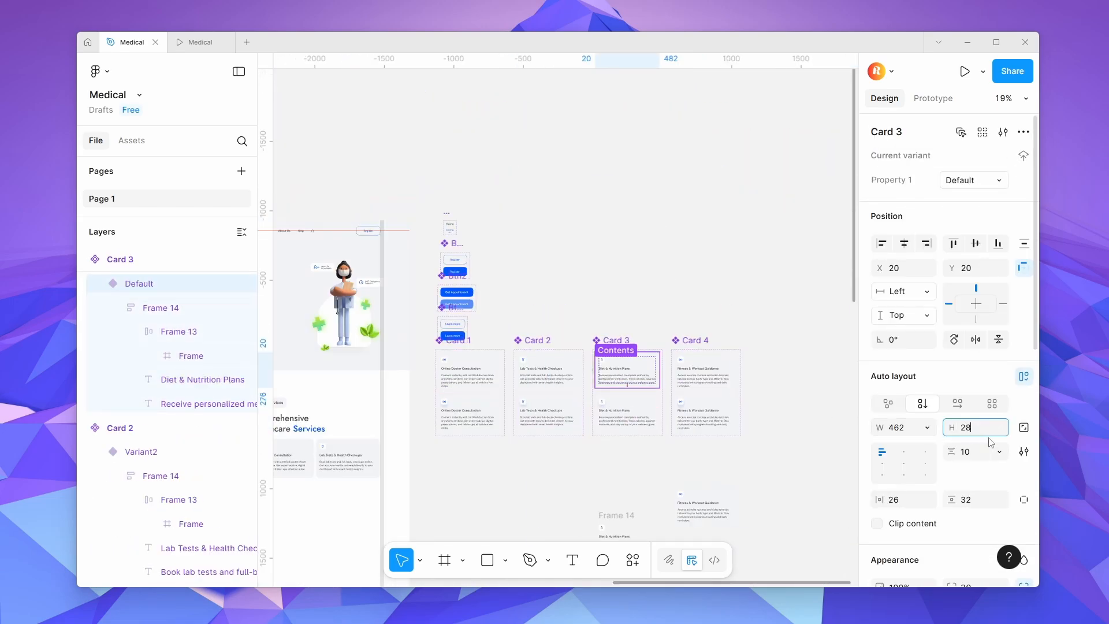
Replace the repeated cards in the Home frame's grid with instances of Card 2, Card 3 and Card 4.
left_click(706, 373)
left_click(791, 424)
key("ctrl+v")
left_click_drag(812, 491, 550, 428)
Select all four distinct service cards in the Home frame and set their vertical spacing to 15 px.
scroll(520, 416, "up", 5)
left_click_drag(624, 491, 346, 341)
left_click(975, 476)
type("15")
key("Return")
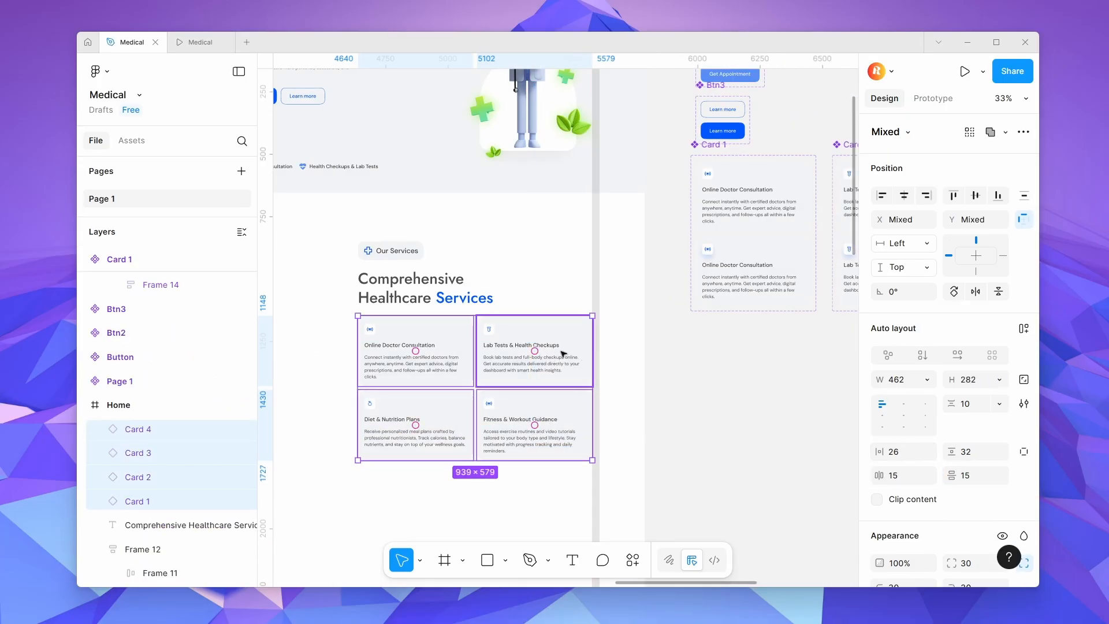
Wrap the four service cards in a wrapping auto layout frame.
left_click_drag(563, 354, 565, 354)
scroll(565, 354, "down", 5)
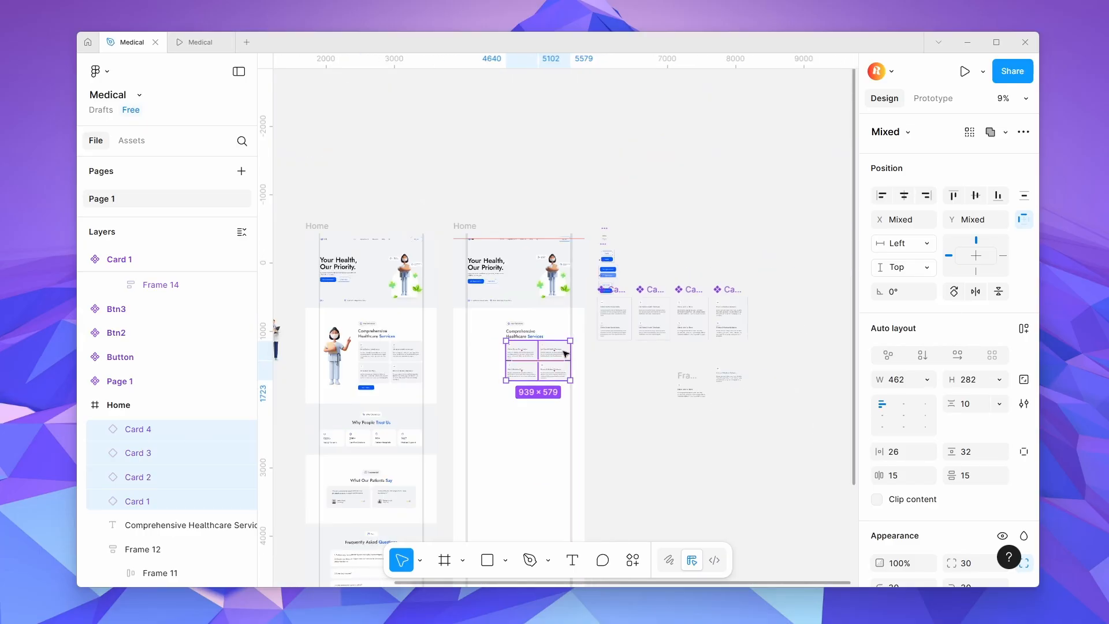
key("shift+a")
scroll(529, 339, "up", 4)
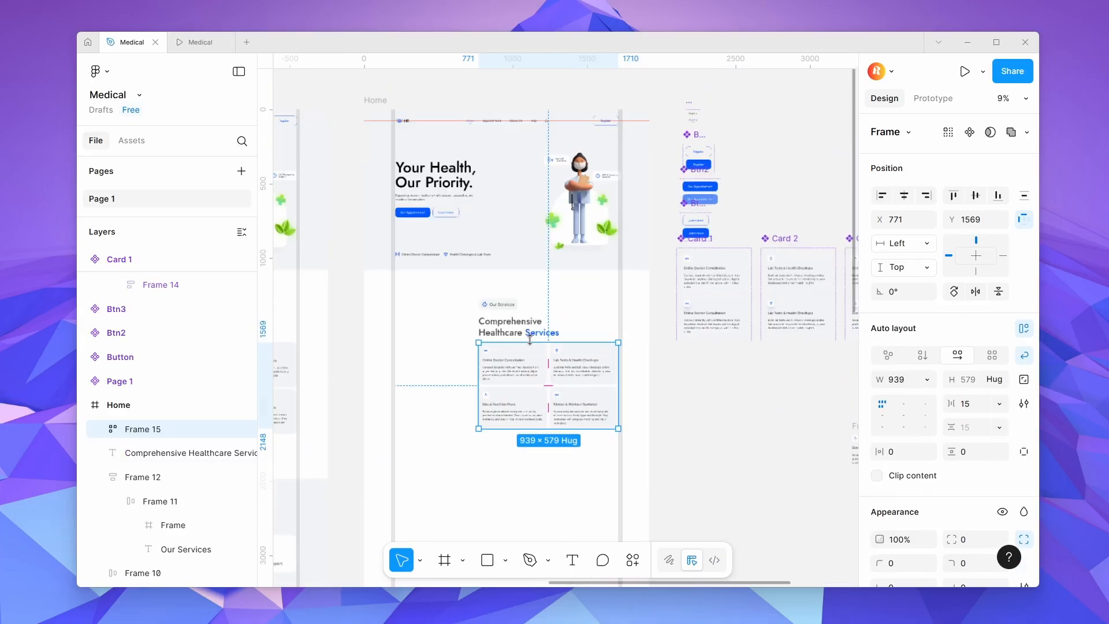
Tidy up the spacing of the Our Services badge, the heading and the card grid.
left_click(515, 319, "shift")
left_click(502, 299, "shift")
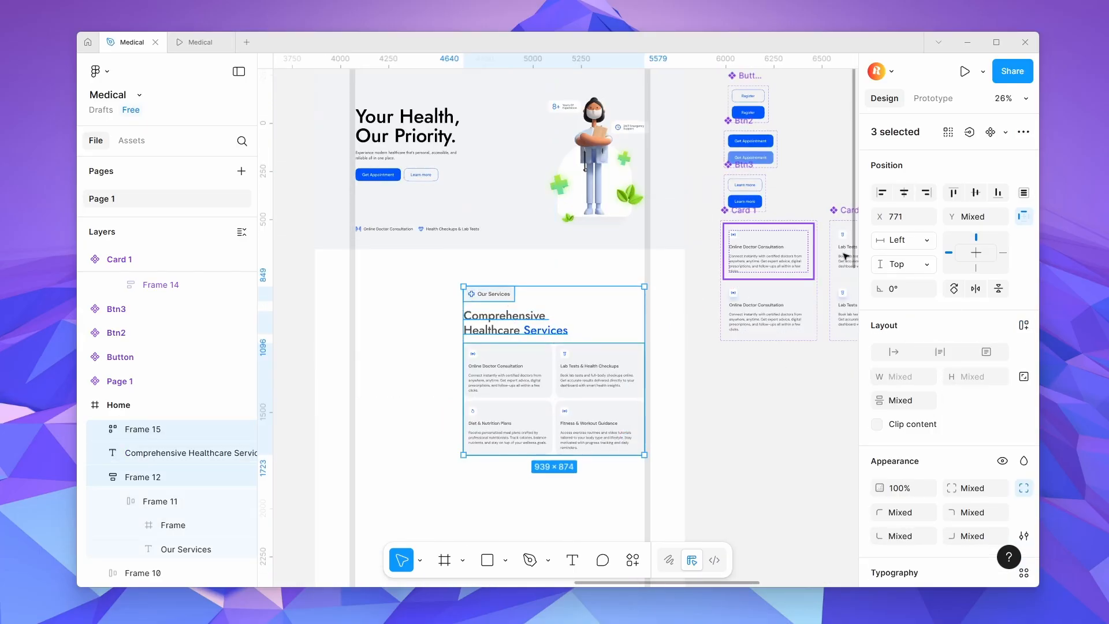
left_click(1022, 192)
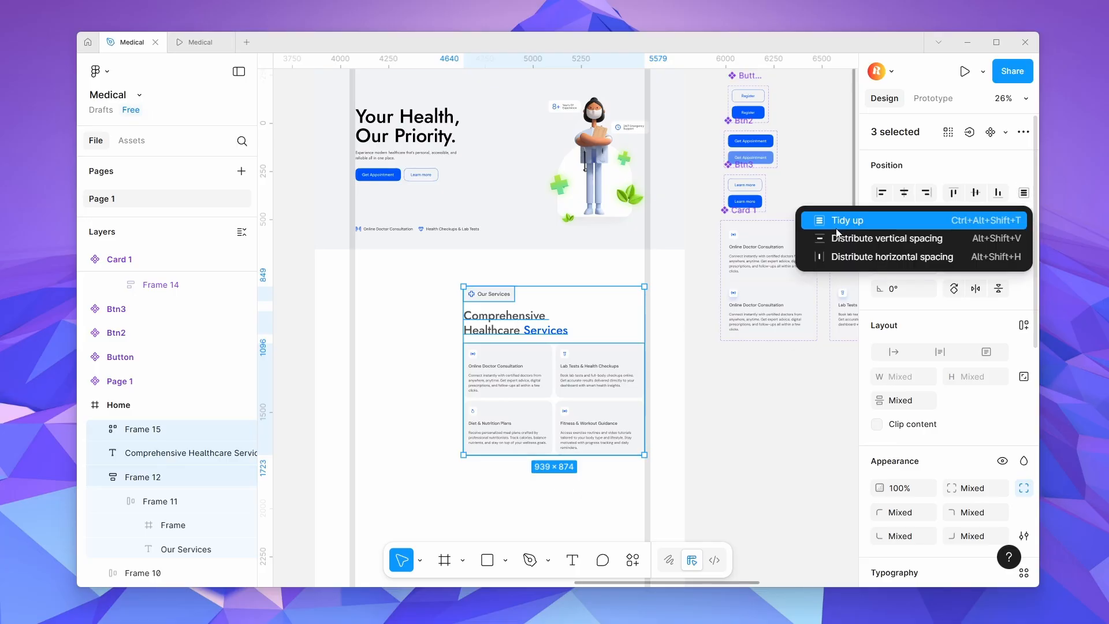
left_click(809, 218)
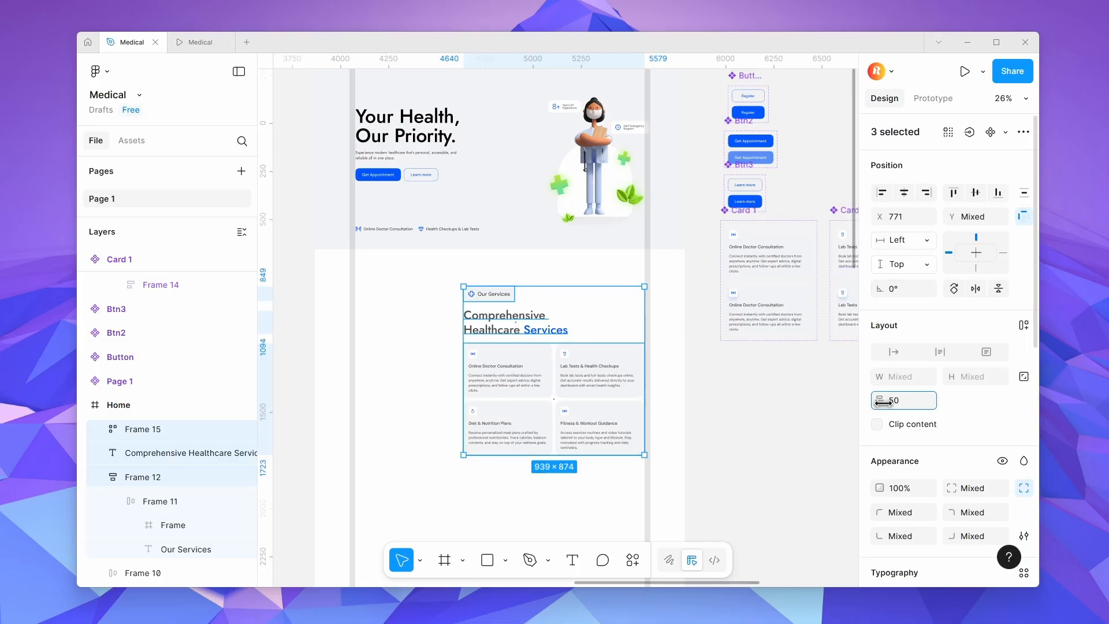
left_click(825, 421)
Place a Default Btn2 instance below the card grid, aligned with its left edge at X 771, Y 2198.
scroll(784, 425, "down", 4)
scroll(547, 455, "up", 4)
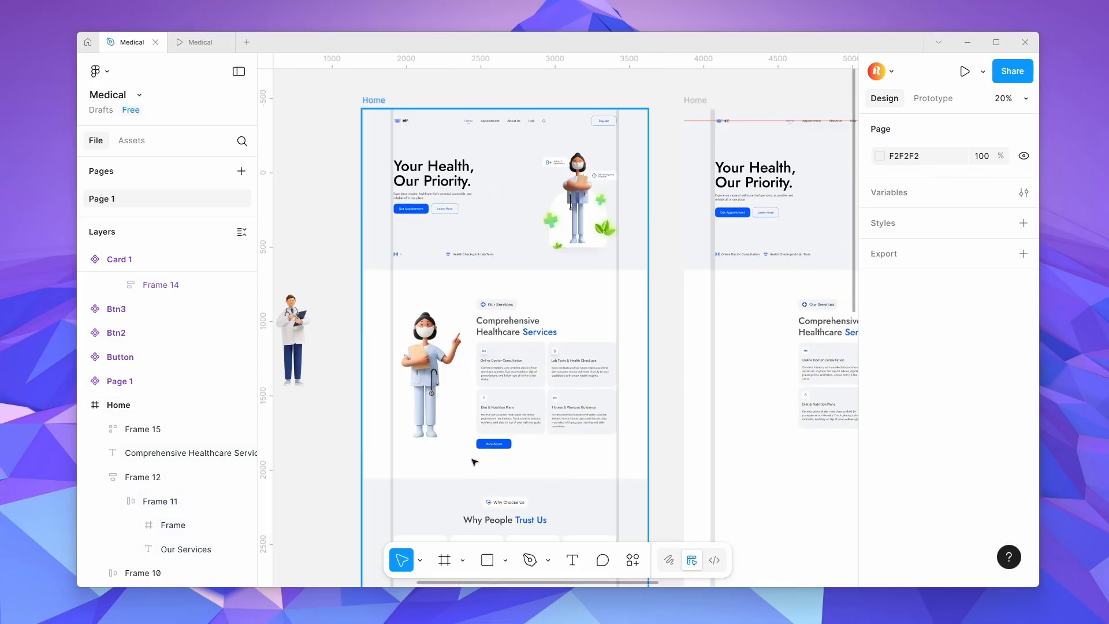
scroll(471, 462, "down", 4)
scroll(664, 352, "up", 5)
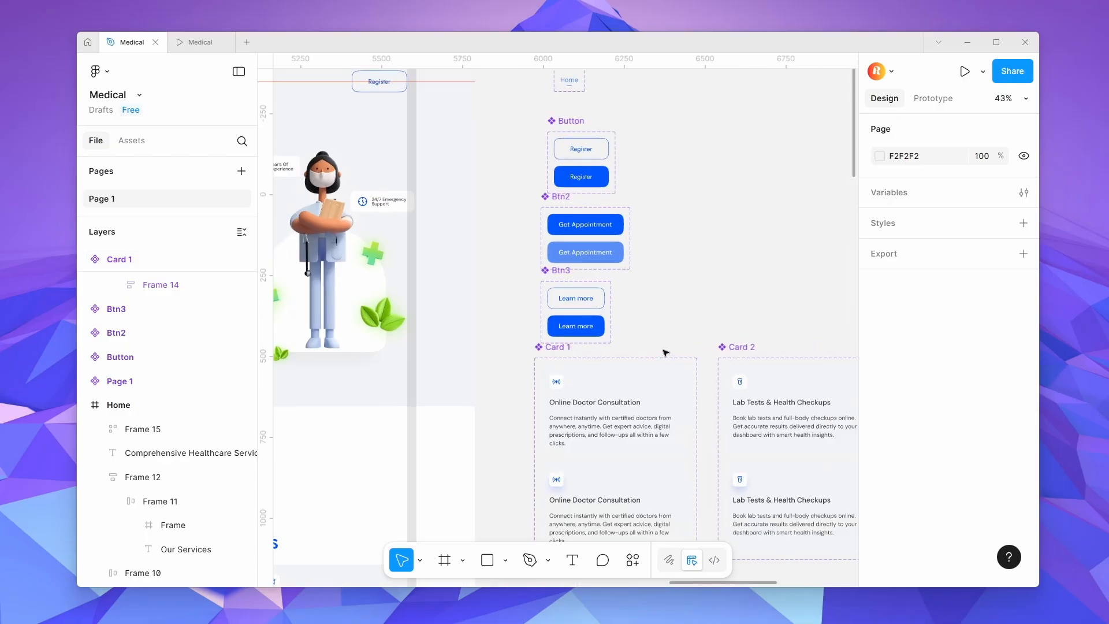
left_click(588, 223)
left_click_drag(588, 223, 466, 440)
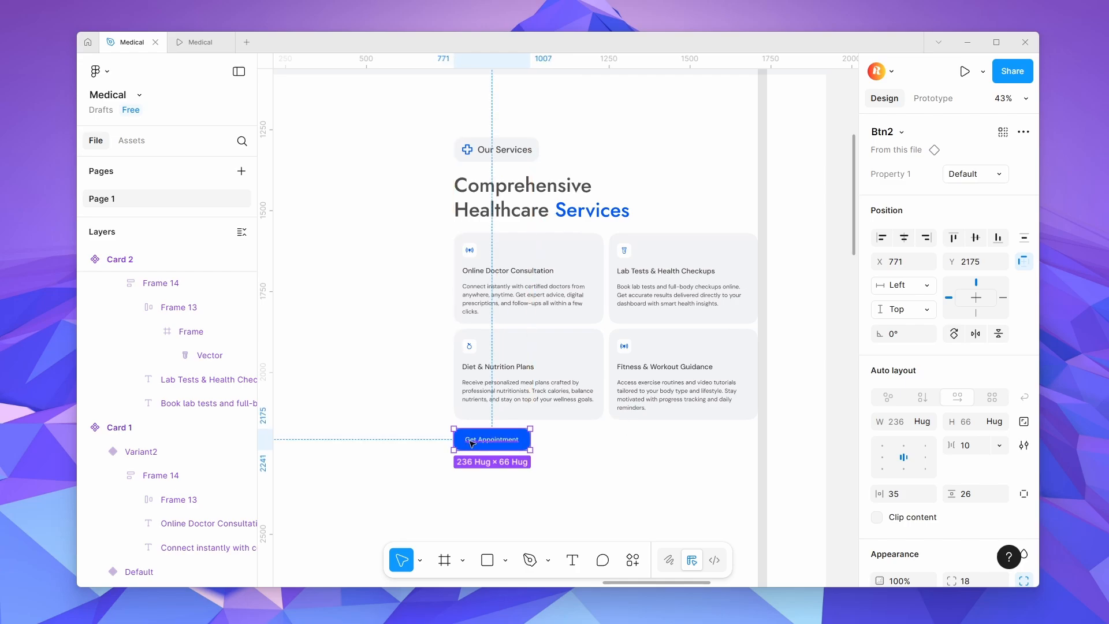
scroll(472, 443, "down", 5)
scroll(472, 443, "down", 3)
scroll(484, 431, "up", 6)
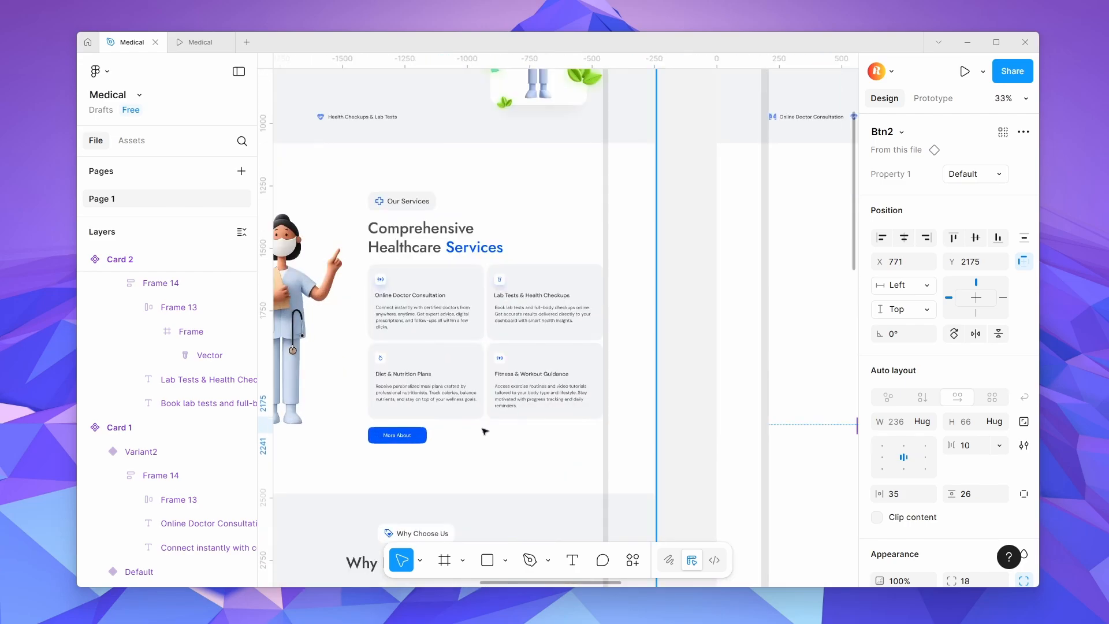
scroll(439, 429, "down", 5)
scroll(606, 425, "up", 6)
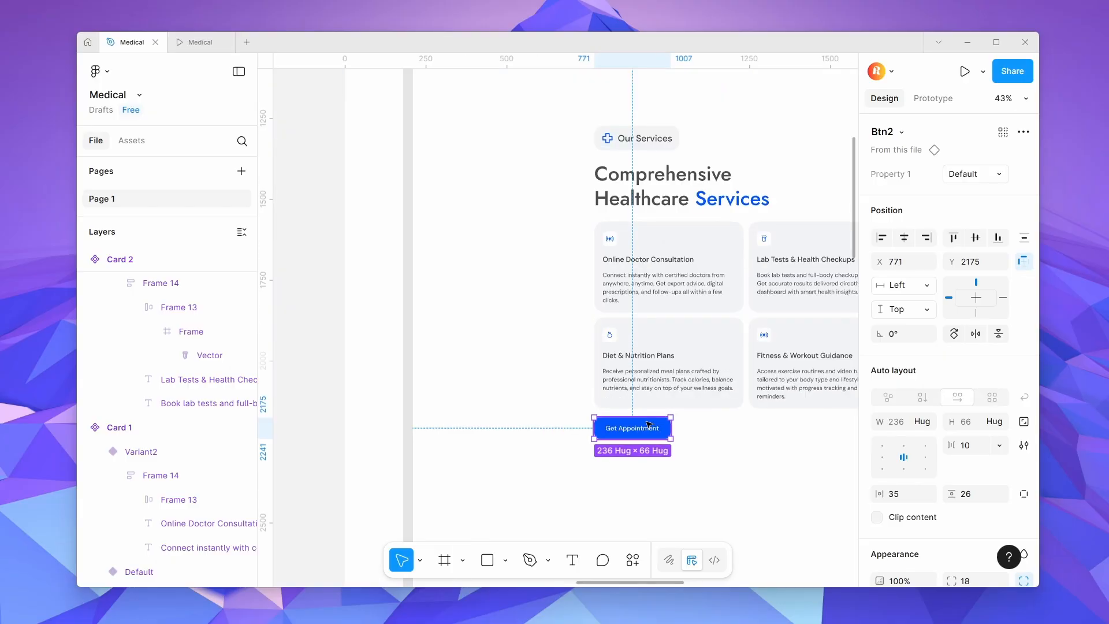
left_click_drag(646, 422, 642, 435)
Change the label of the button below the service cards to "More About".
scroll(640, 435, "down", 5)
scroll(383, 438, "up", 6)
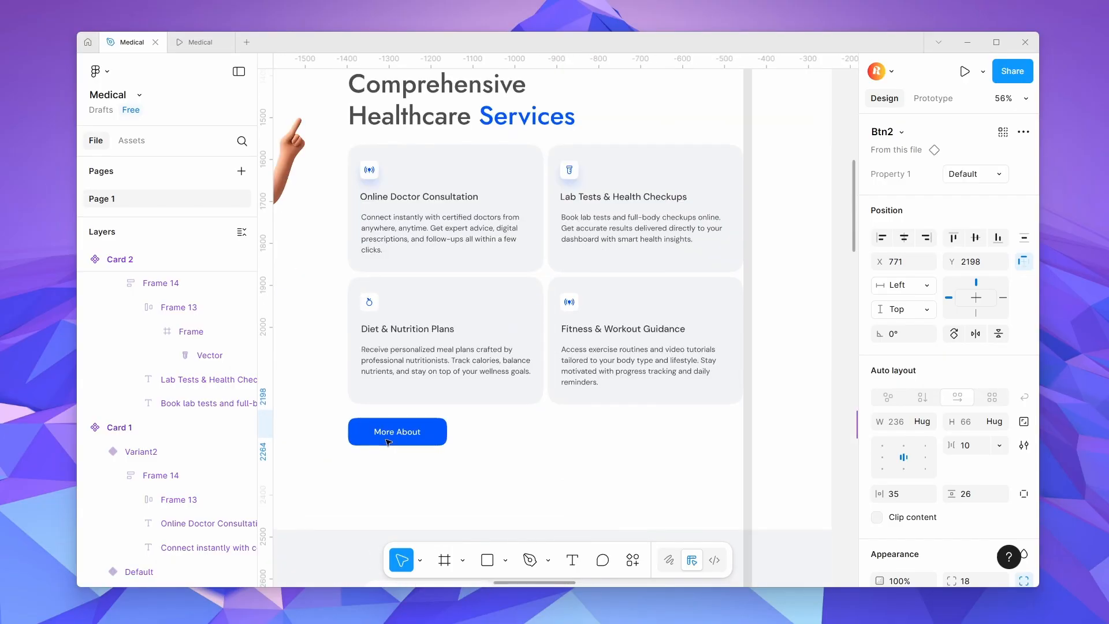
scroll(387, 438, "down", 5)
scroll(632, 454, "up", 4)
scroll(635, 439, "up", 4)
double_click(670, 391)
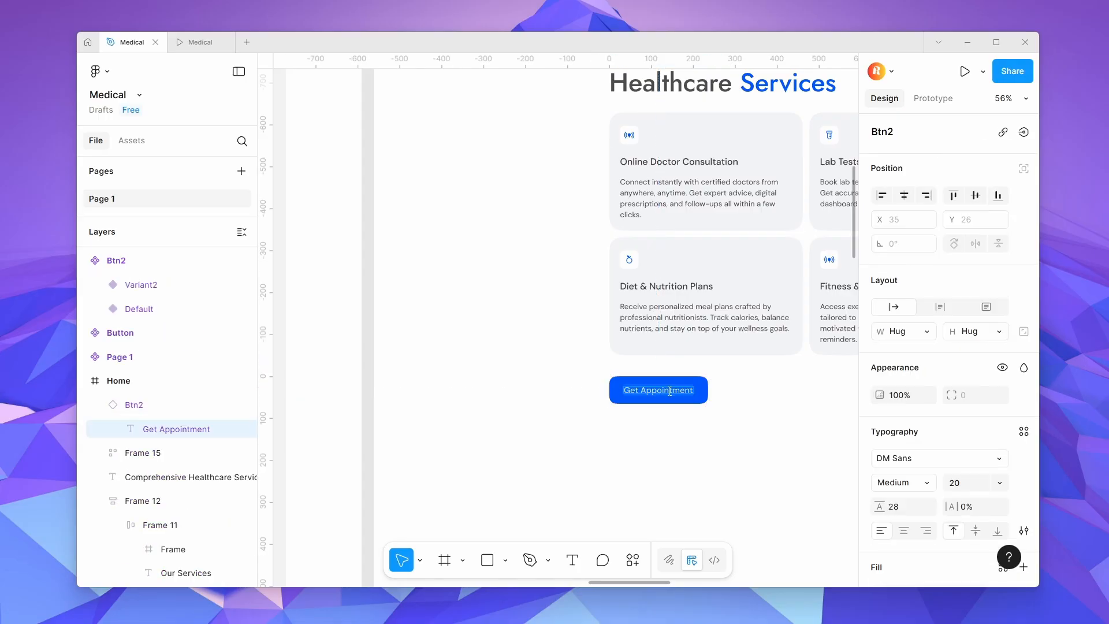
type("More About")
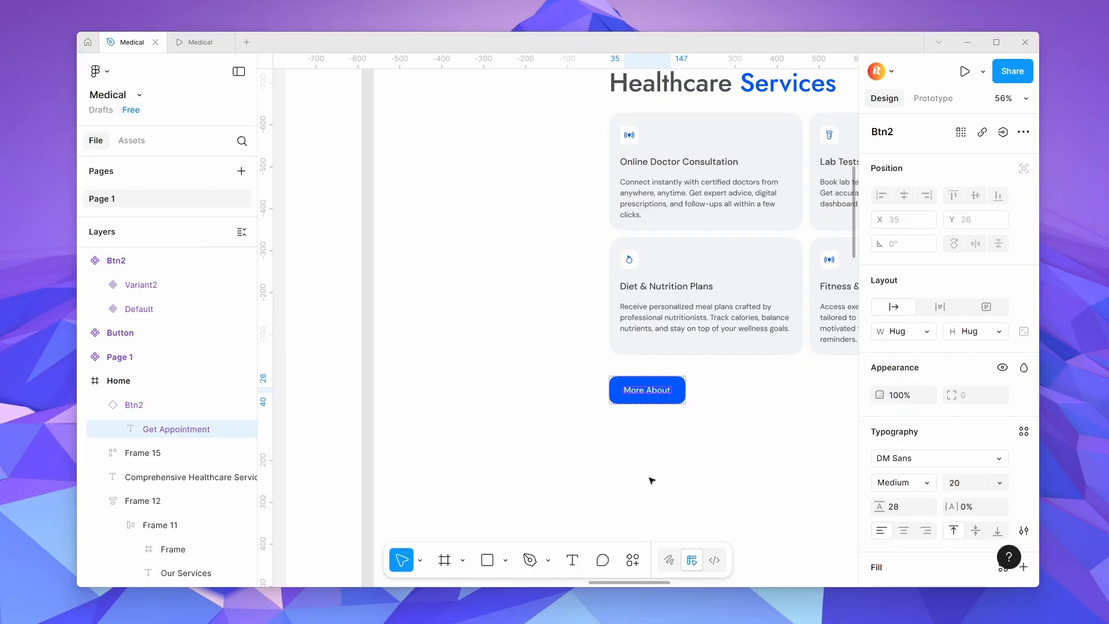
left_click(652, 481)
Wrap the badge, heading, card grid and button in a vertical auto layout frame and reduce the gap between its items.
scroll(491, 450, "down", 6)
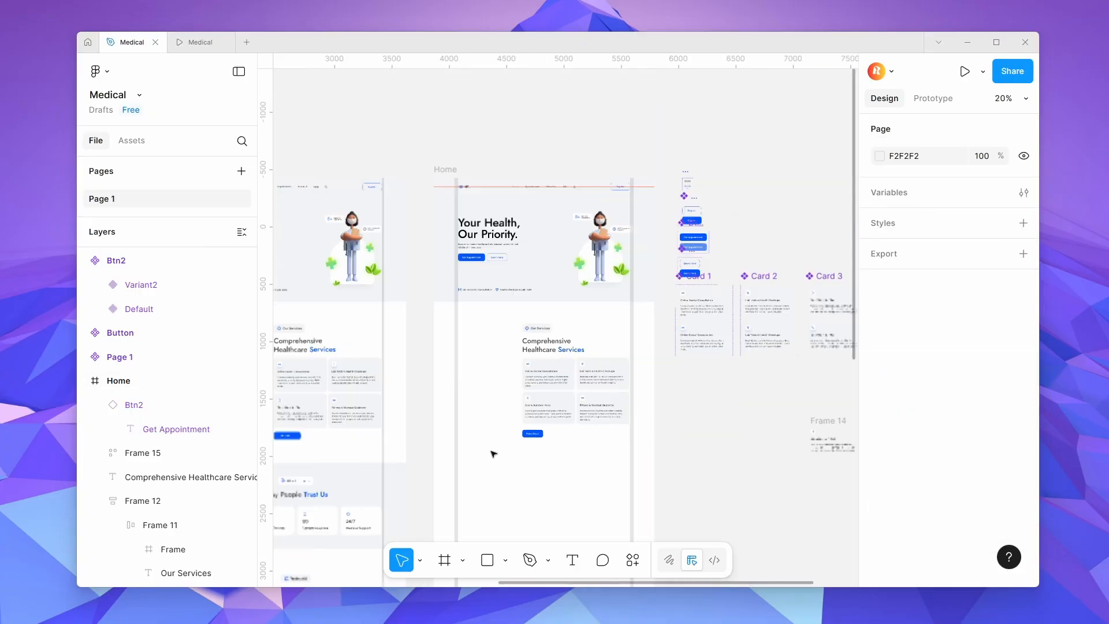
left_click(532, 434)
left_click(561, 406, "shift")
left_click(547, 345, "shift")
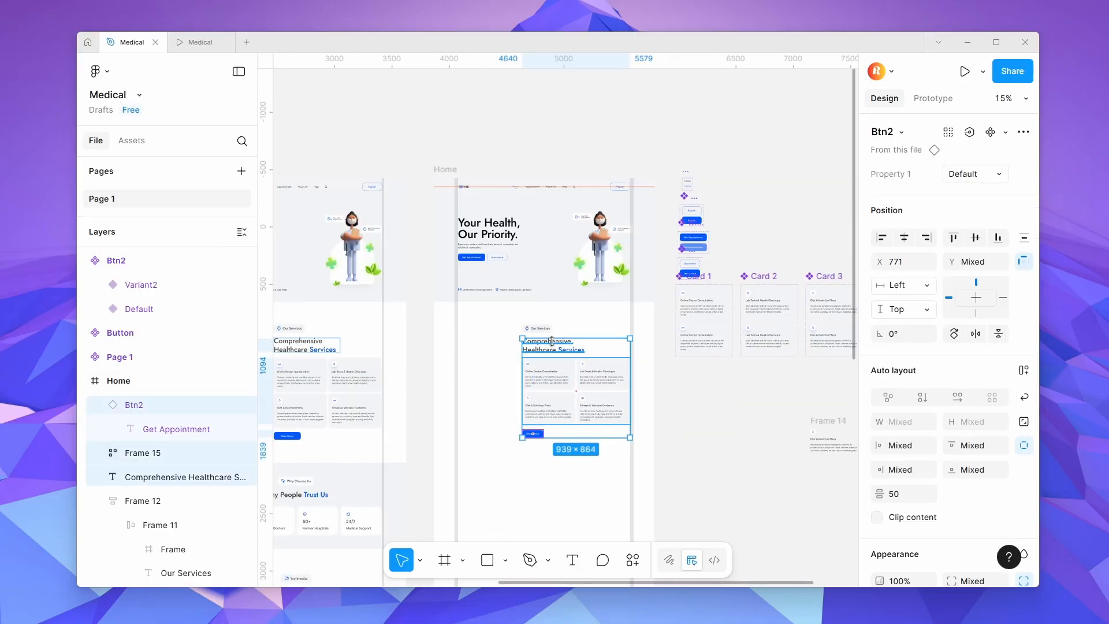
left_click(549, 328, "shift")
key("shift+a")
scroll(558, 335, "up", 4, "ctrl")
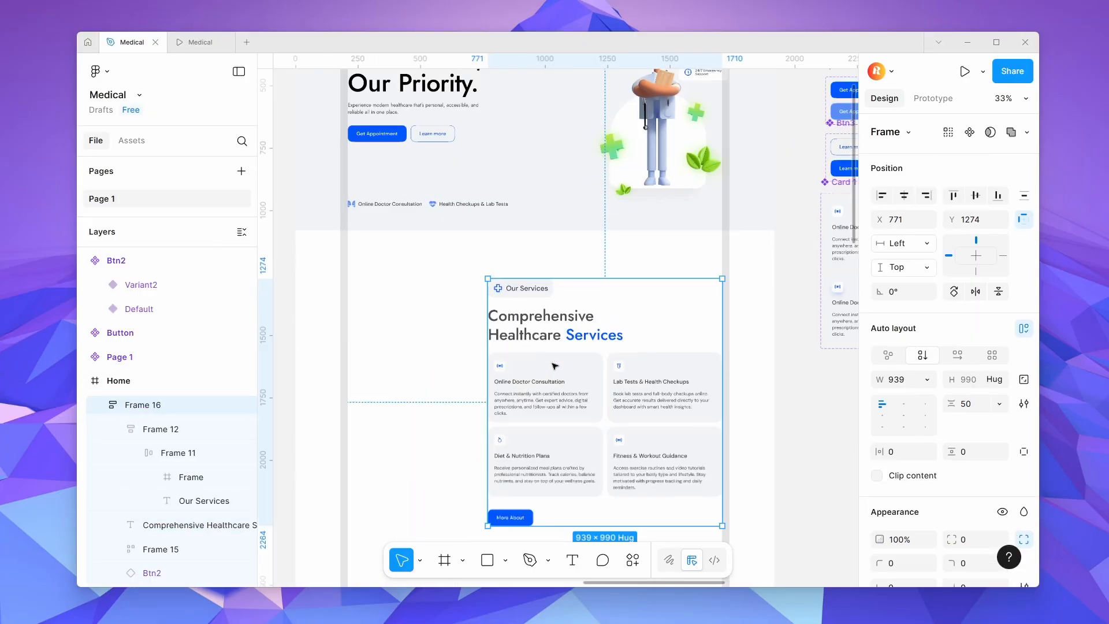
mouse_move(950, 403)
left_mouse_down()
mouse_move(935, 399)
mouse_move(940, 409)
left_mouse_up()
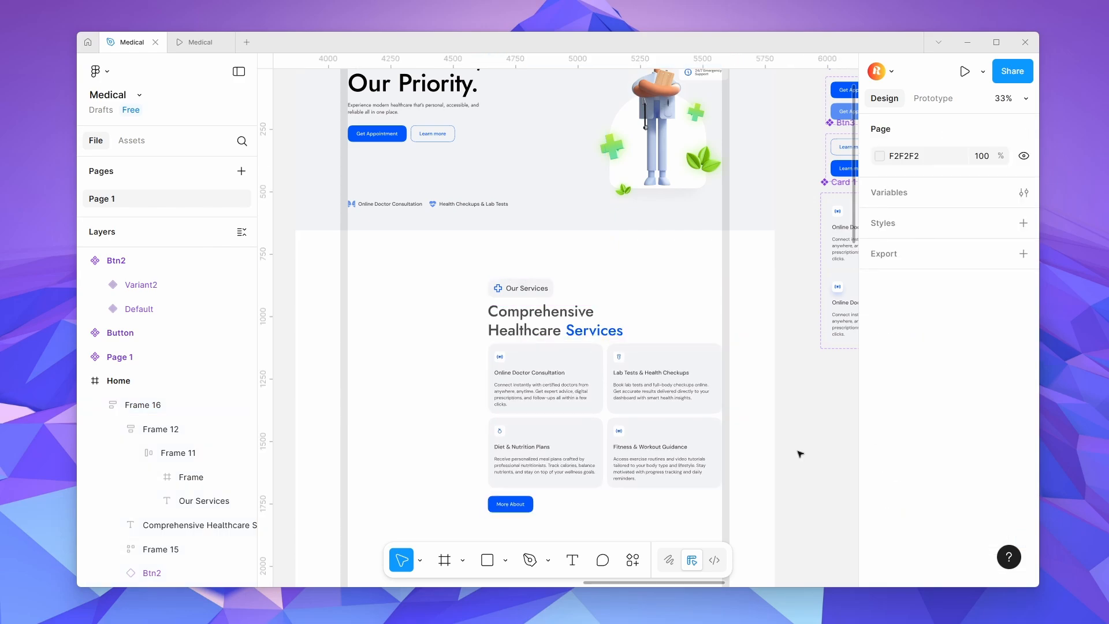
Copy the nurse illustration from the reference services section into the new Home frame, beside the service cards.
scroll(630, 421, "down", 5)
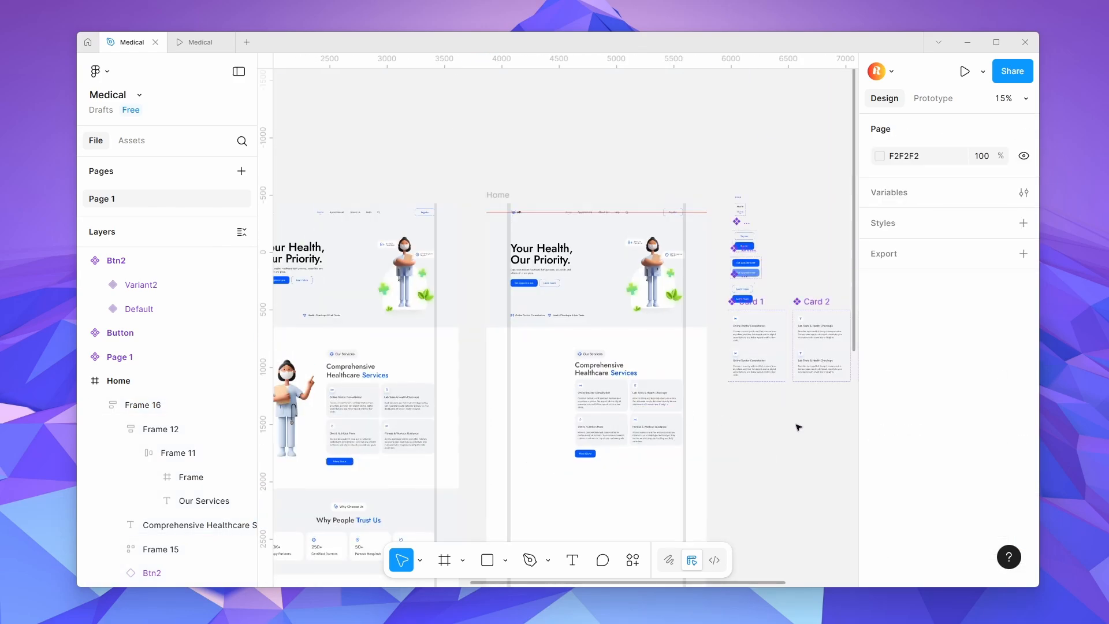
scroll(778, 451, "down", 5)
scroll(612, 436, "up", 6)
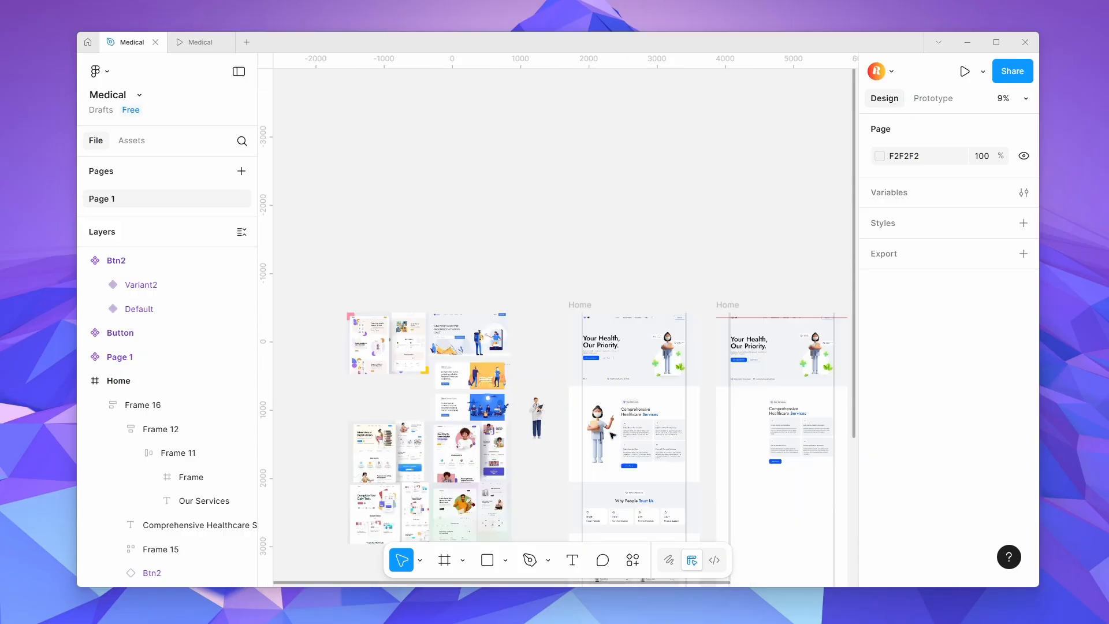
left_click(613, 436)
key("Delete")
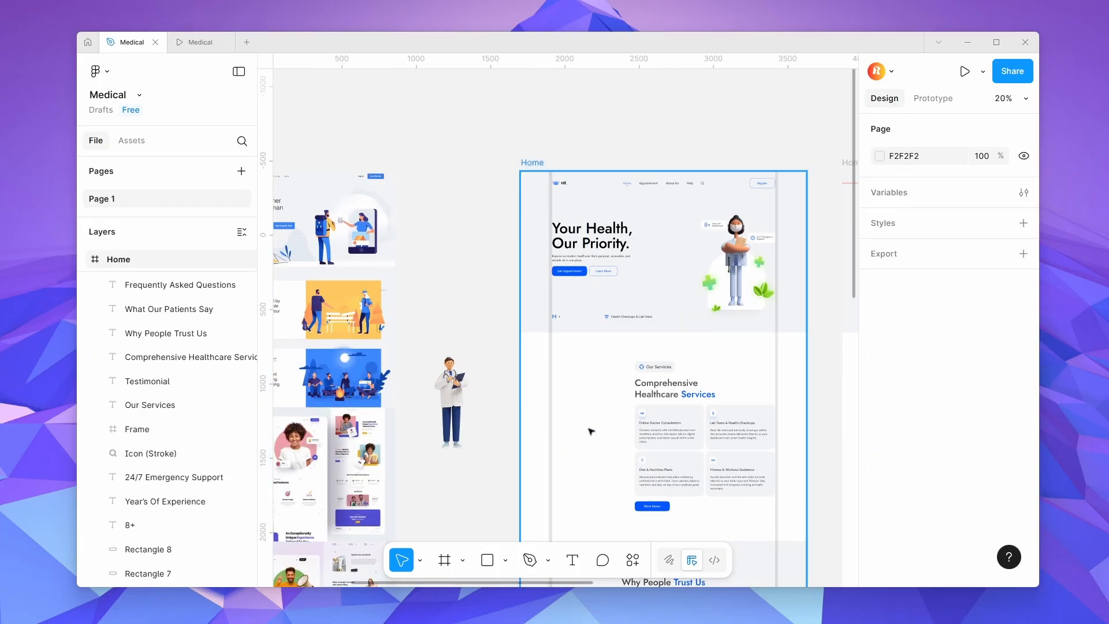
key("ctrl+z")
scroll(613, 436, "down", 5)
left_click(706, 474)
key("ctrl+v")
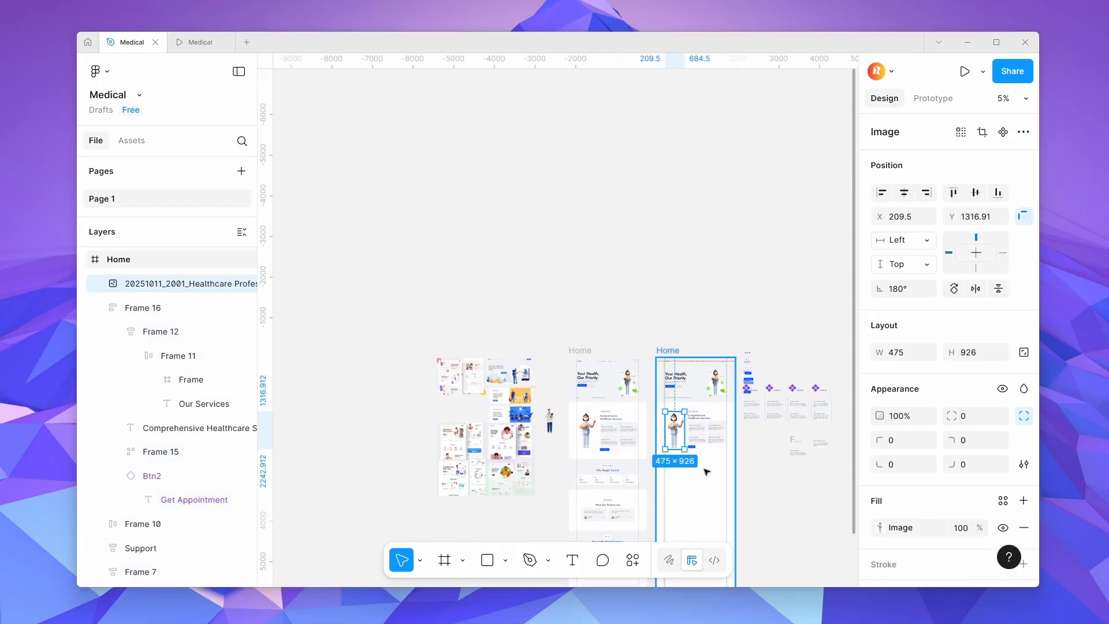
scroll(706, 429, "up", 7)
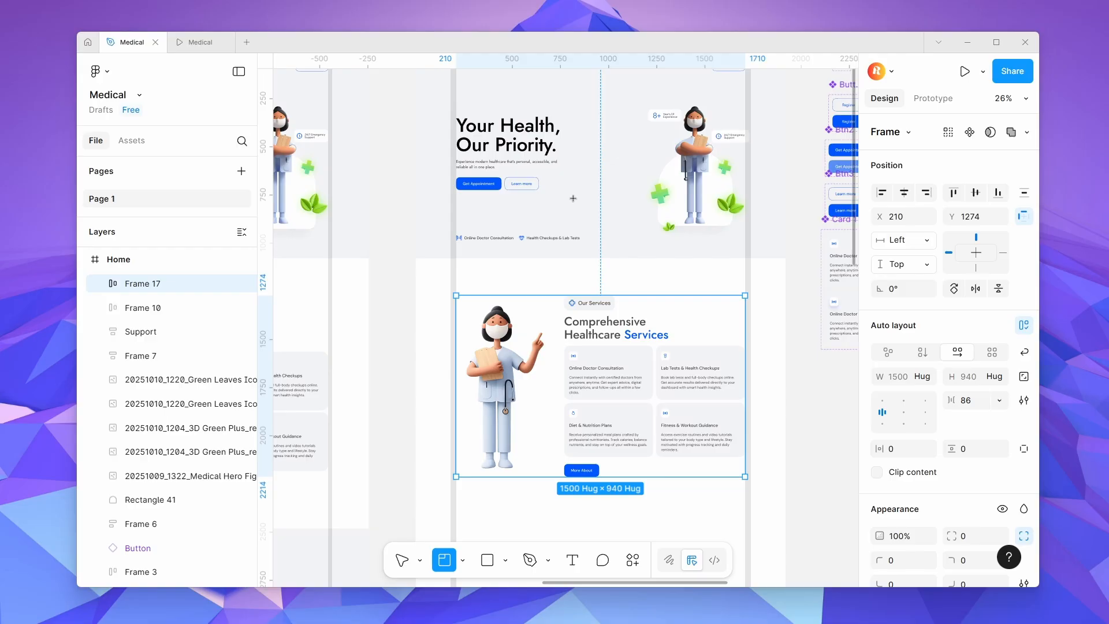
Wrap all hero section elements, including the unlocked Rectangle 40 background, in a single 1920 × 1080 frame.
scroll(569, 231, "up", 3)
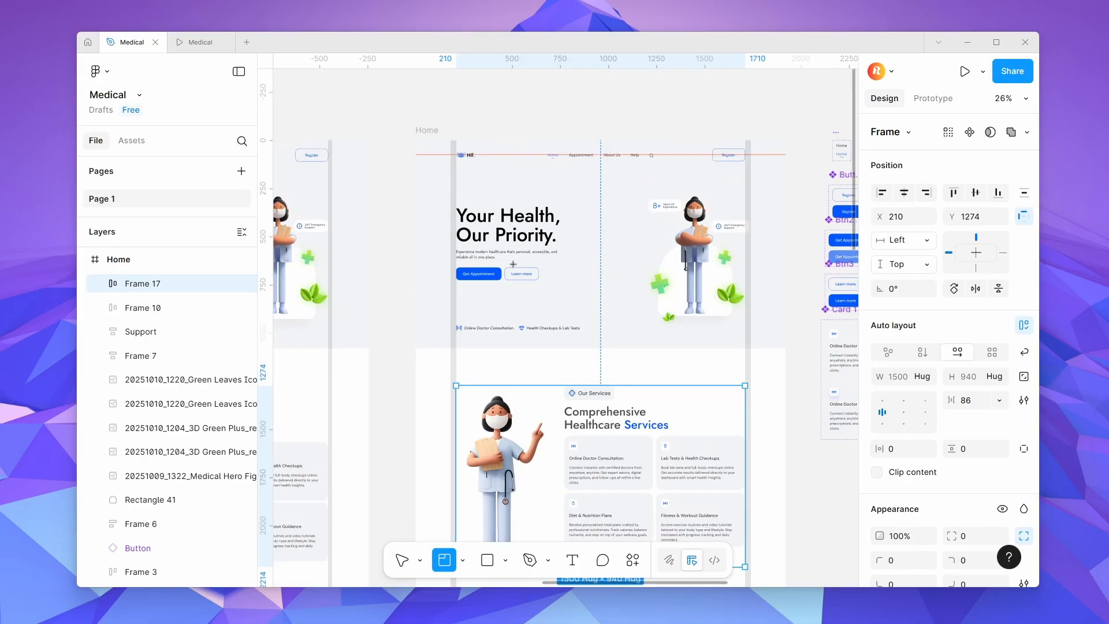
key("v")
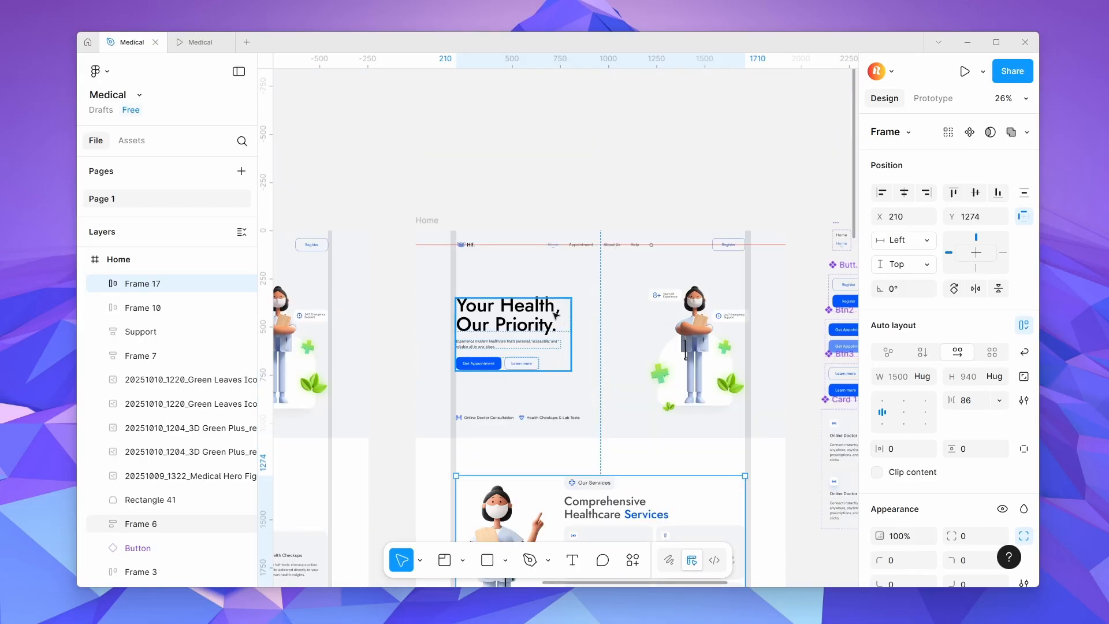
left_click(399, 236)
left_click_drag(380, 226, 786, 432)
scroll(228, 336, "down", 5)
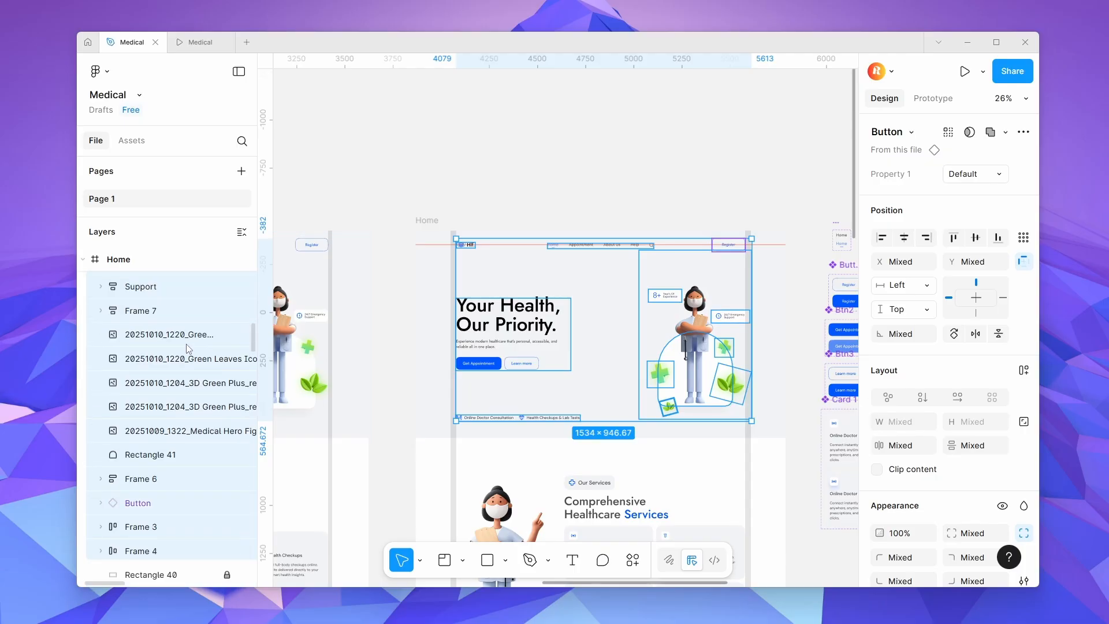
left_click(227, 332)
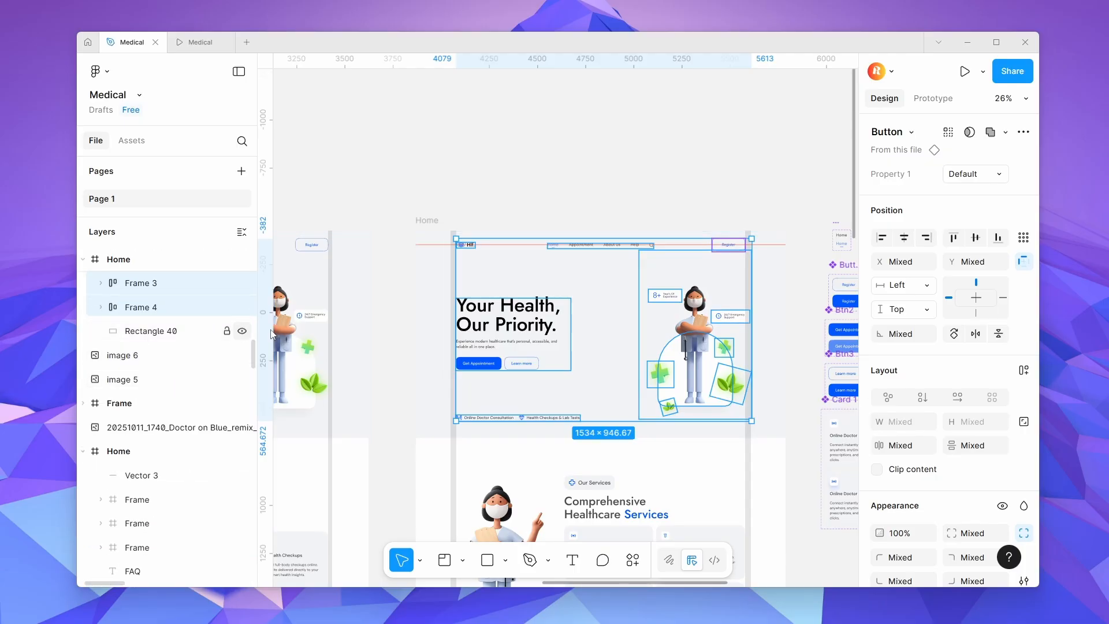
left_click(451, 285, "shift")
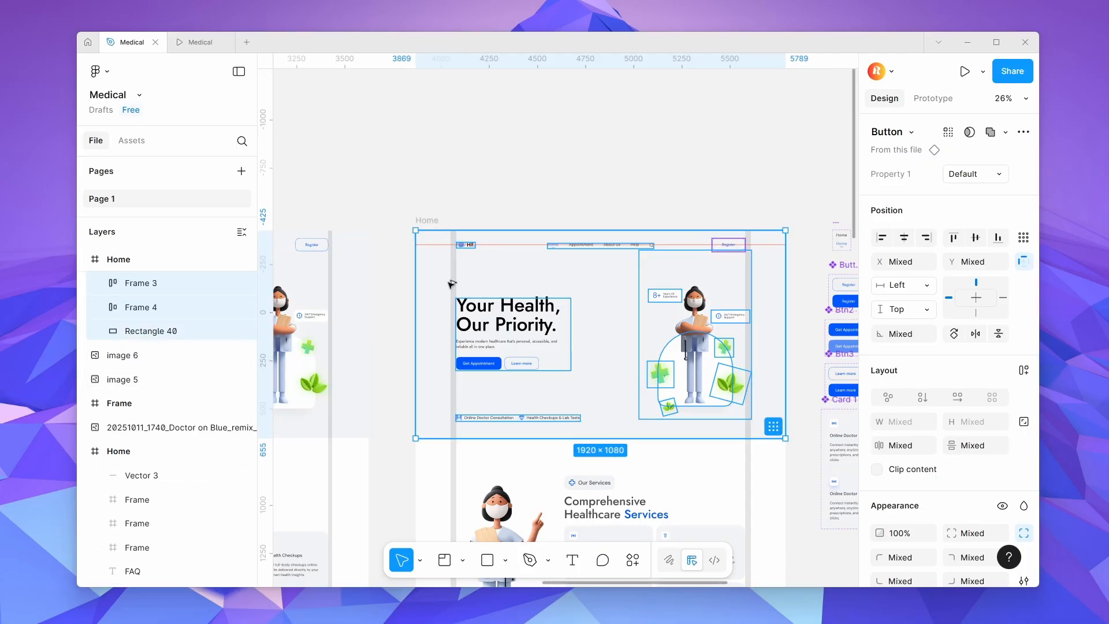
key("ctrl+alt+g")
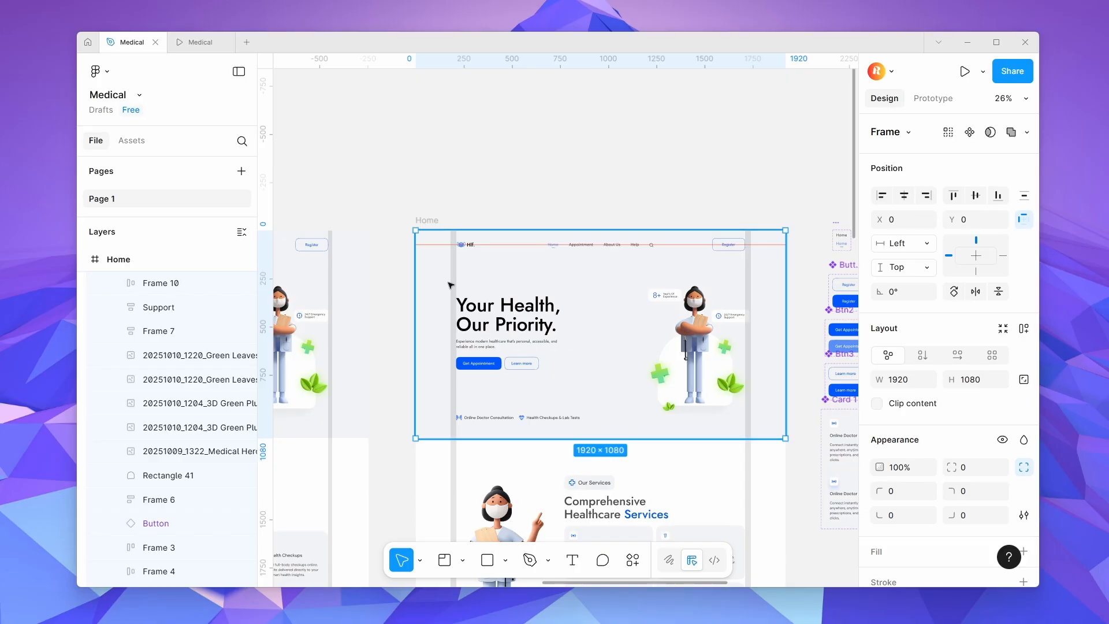
Check the vertical gap between the hero frame and the services frame.
scroll(520, 318, "down", 3)
left_click(626, 356)
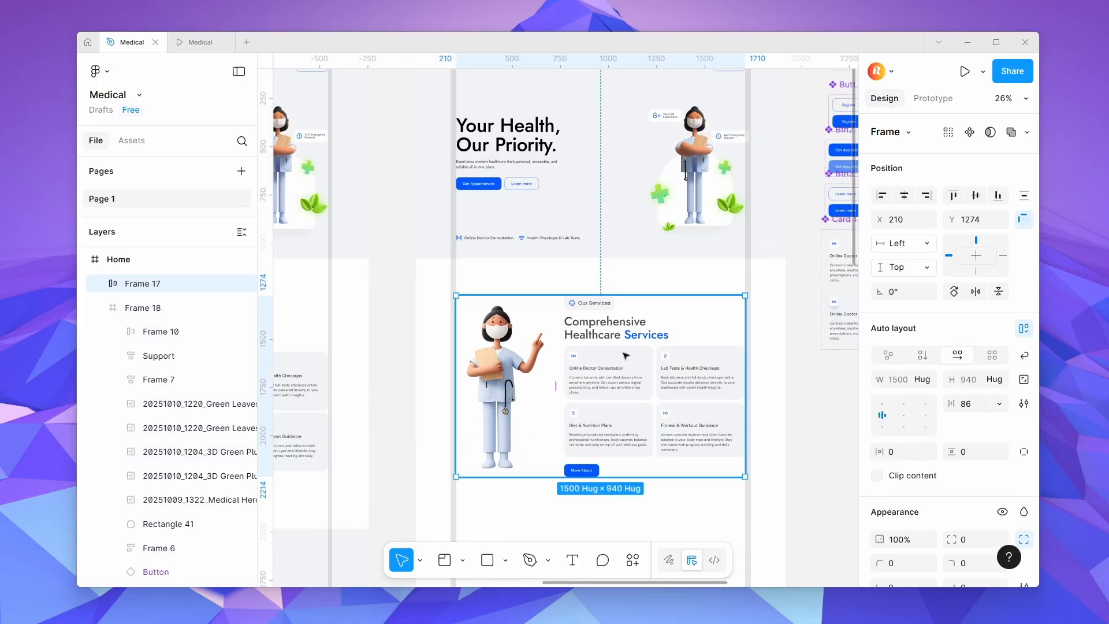
left_click(612, 255, "shift")
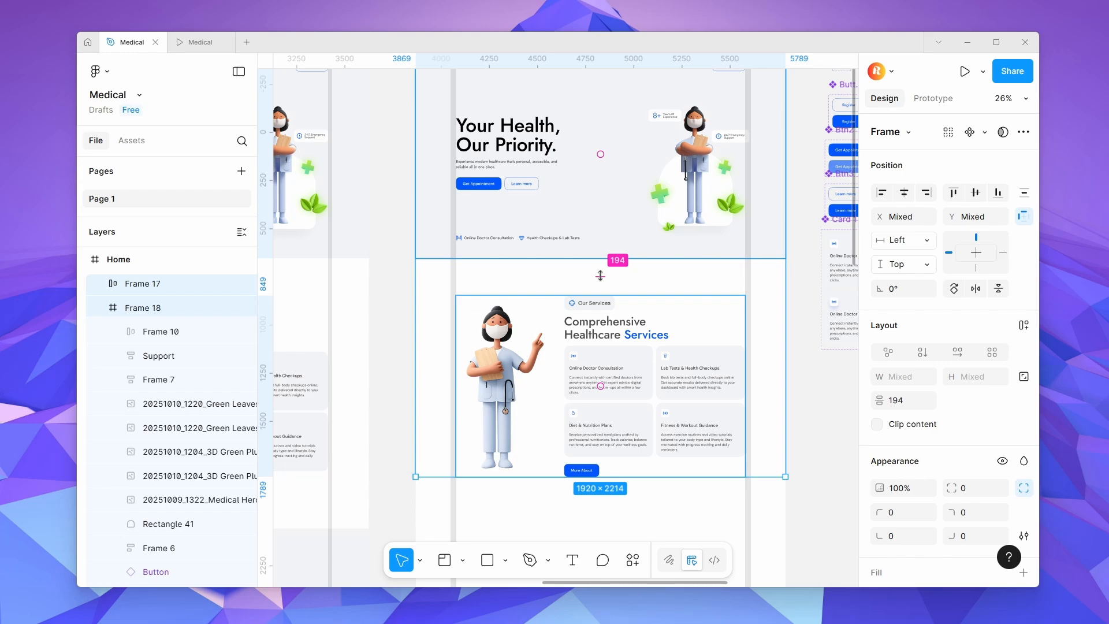
Following the reference's Why Choose Us background, draw a 1920 × 752 rectangle at X 0, Y 2488 below the services section.
scroll(600, 276, "down", 5)
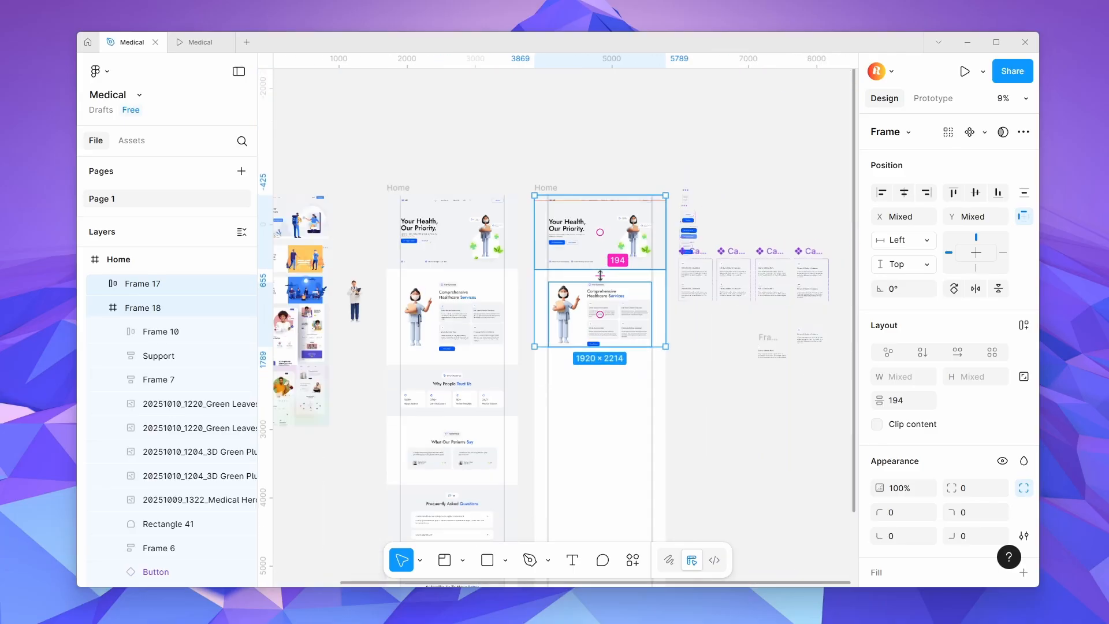
scroll(461, 374, "up", 5)
left_click(460, 367)
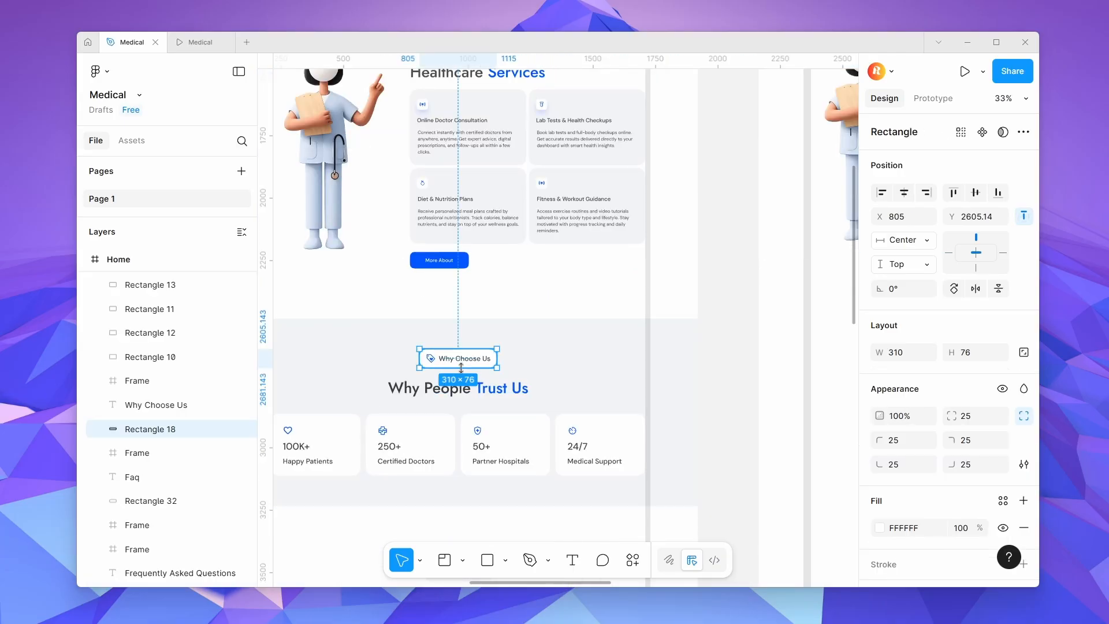
scroll(537, 352, "down", 5)
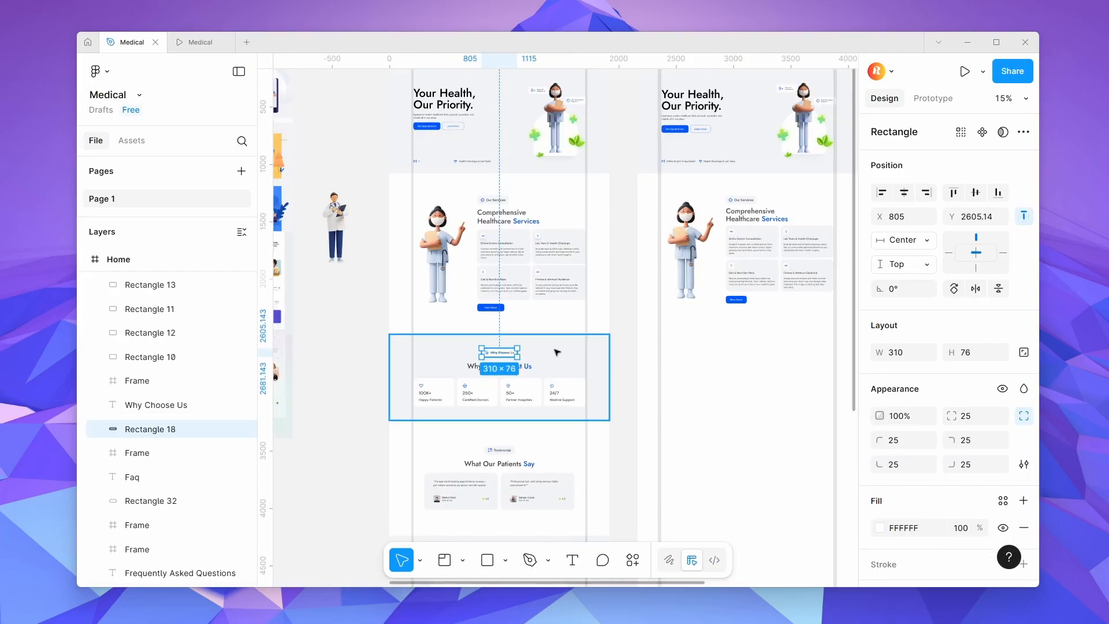
left_click(557, 351)
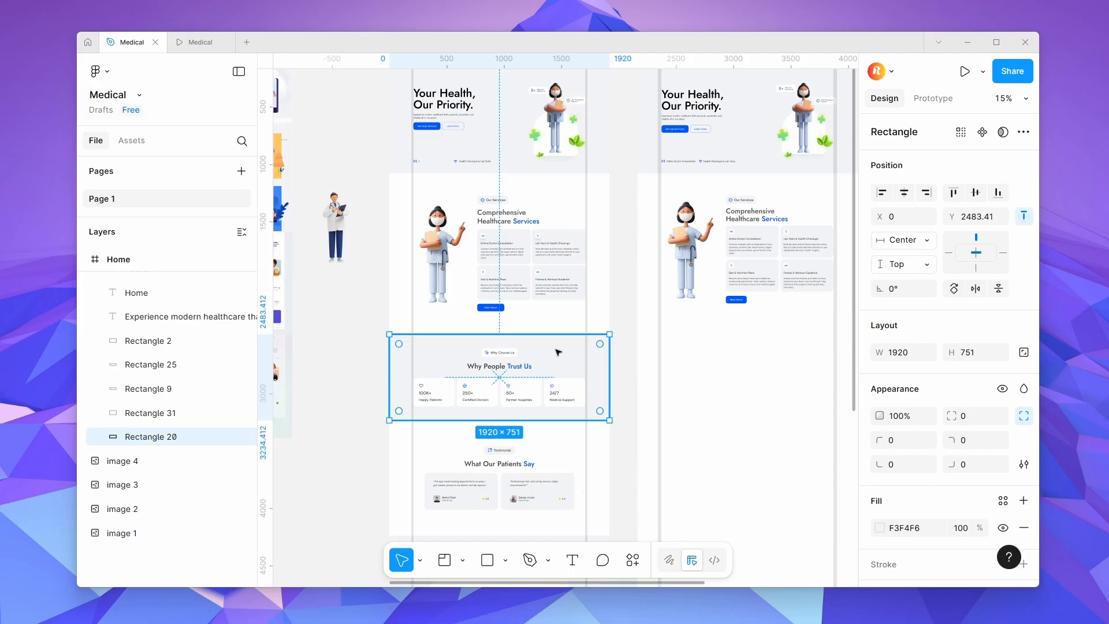
key("r")
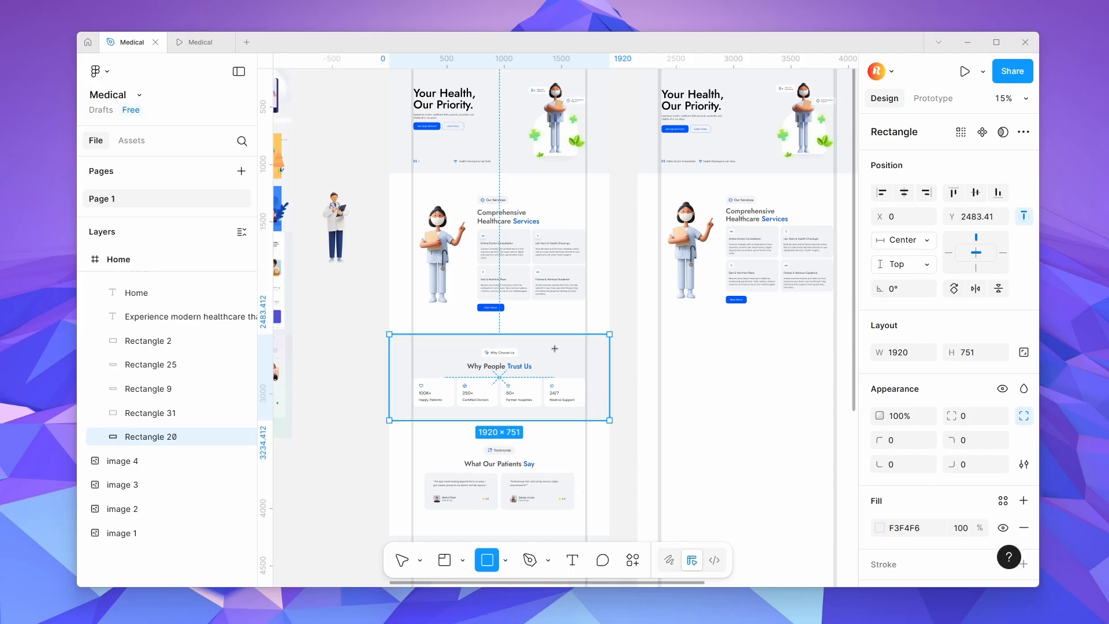
mouse_move(640, 335)
left_mouse_down()
mouse_move(857, 361)
mouse_move(857, 391)
left_mouse_up()
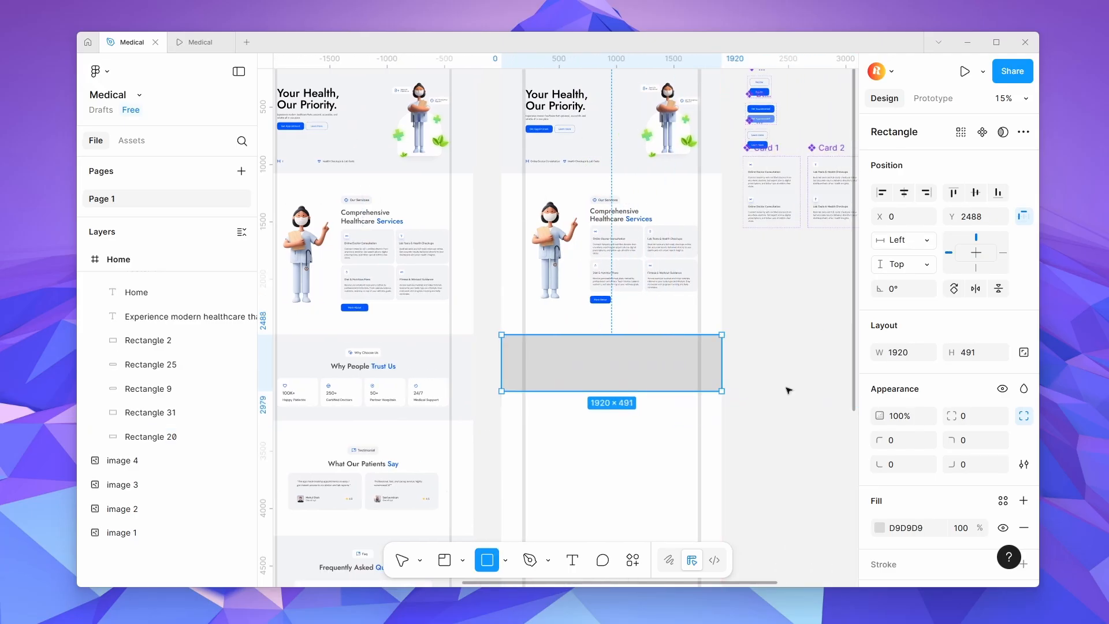
left_click(968, 353)
left_click(805, 394)
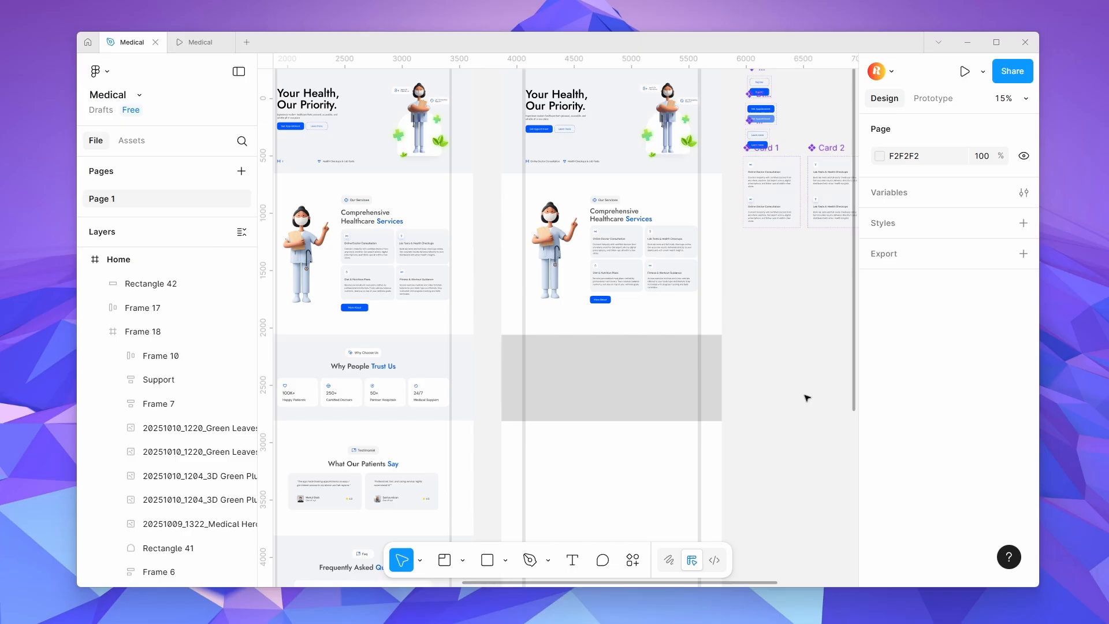
Copy the Our Services badge onto the upper part of the new gray rectangle at X 829, Y 2525.
double_click(607, 207)
double_click(611, 207)
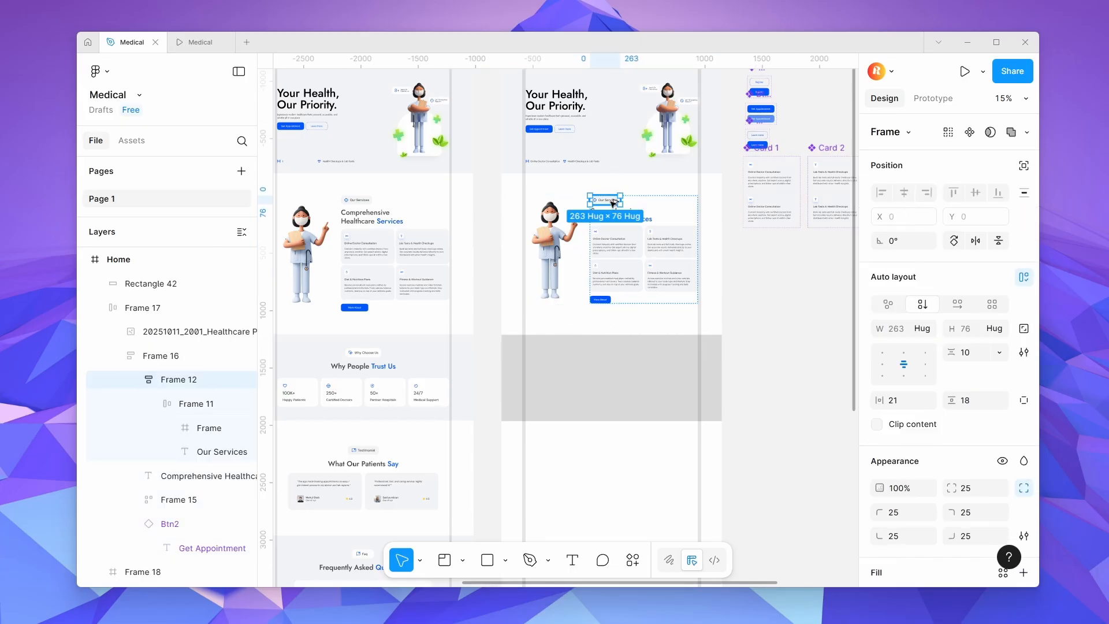
left_click_drag(613, 204, 617, 327)
scroll(606, 370, "up", 3)
key("ctrl+]")
Change the copied badge's F3F4F6 background to white (FFFFFF).
scroll(906, 467, "down", 5)
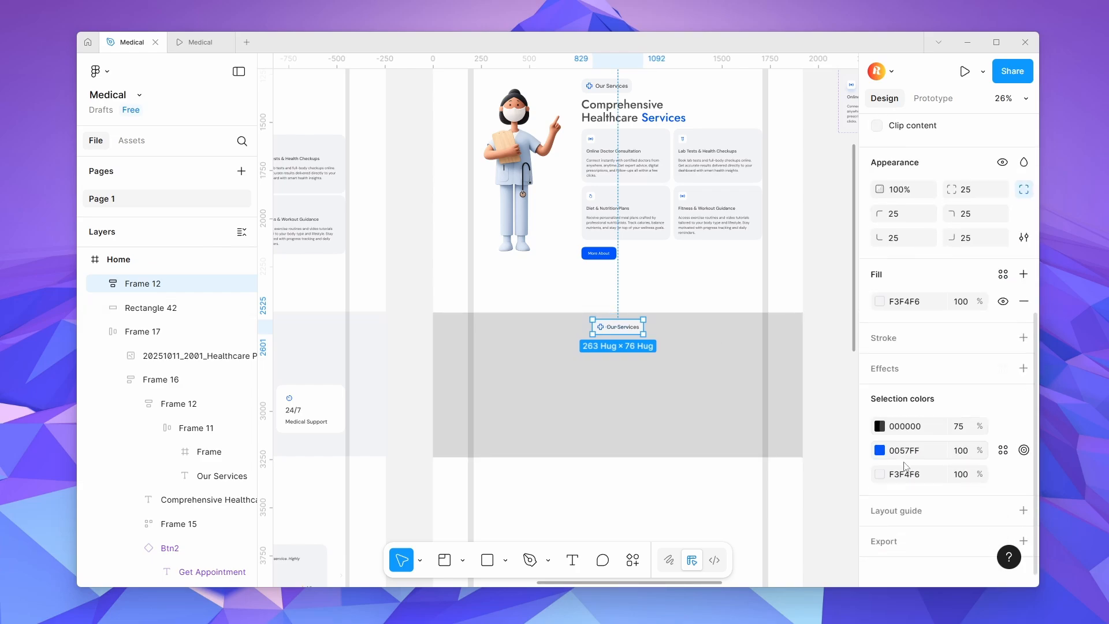
left_click(880, 474)
left_click_drag(790, 365, 619, 201)
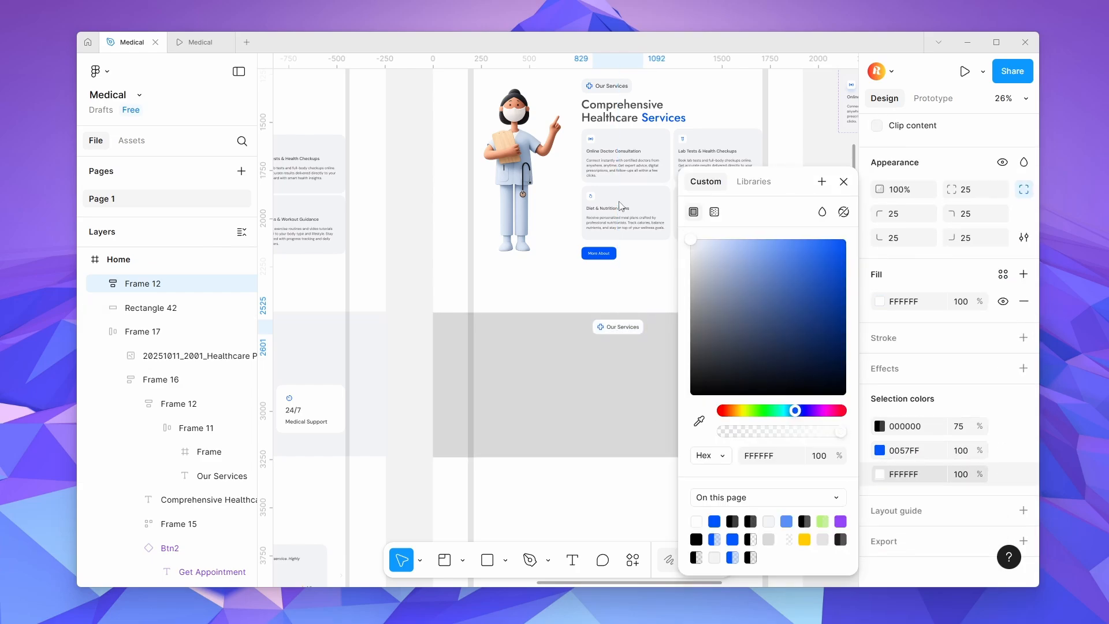
Copy the tag icon from the Why Choose Us badge in the reference design.
scroll(613, 331, "down", 6)
scroll(443, 337, "up", 8)
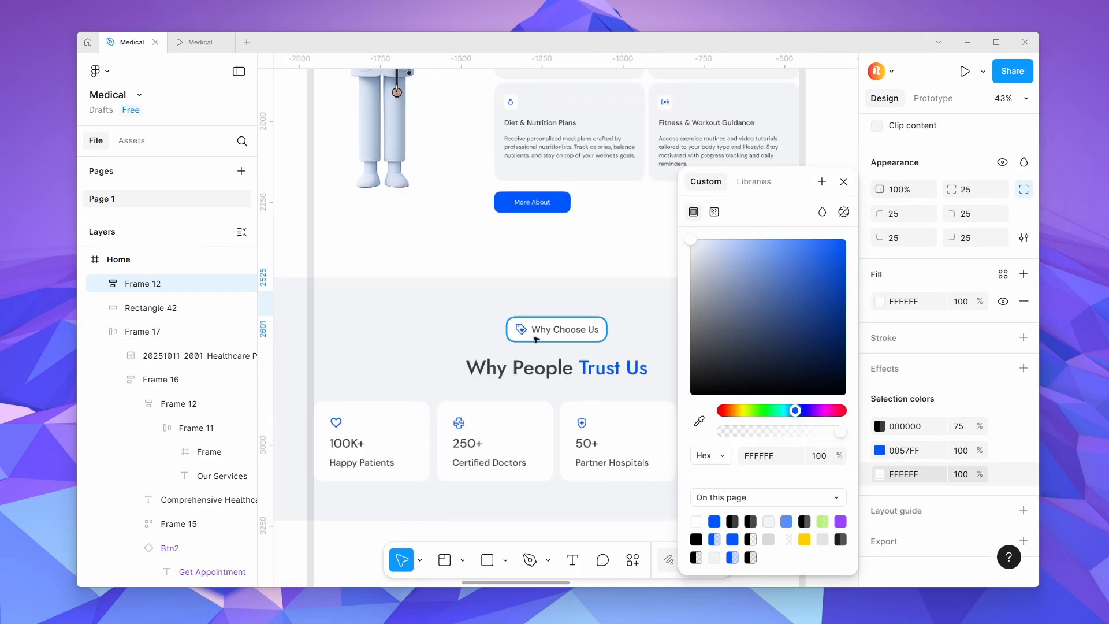
double_click(524, 331)
left_click(510, 309)
right_click(528, 331)
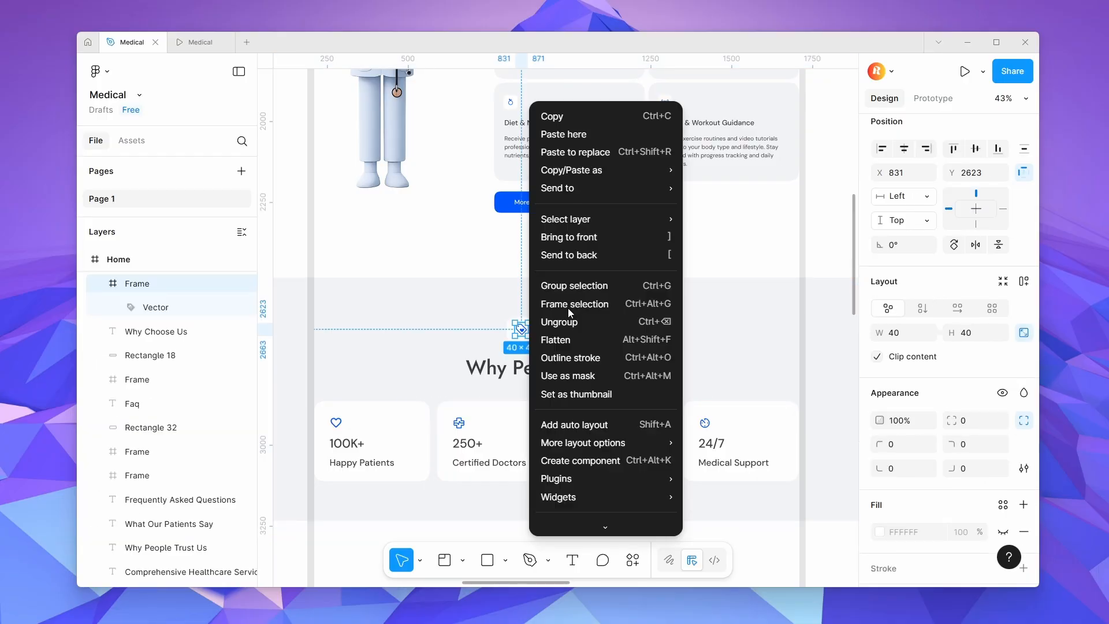
left_click(605, 122)
Replace the cross icon in the new white badge with the copied tag icon.
scroll(531, 269, "down", 6)
scroll(721, 280, "up", 10)
double_click(755, 238)
double_click(755, 238)
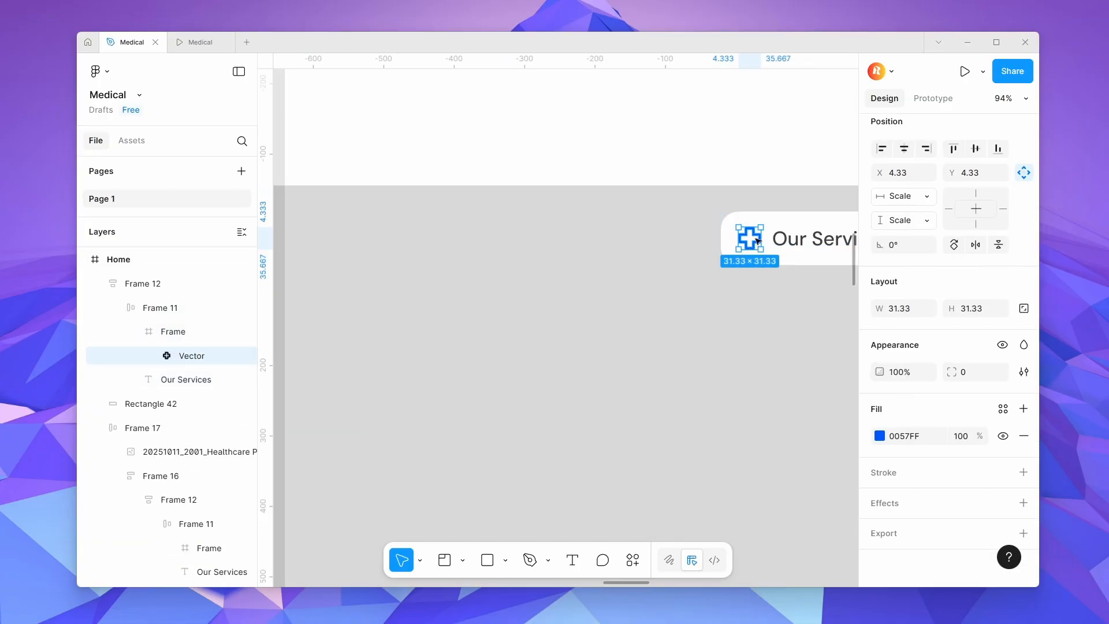
double_click(765, 240)
right_click(753, 239)
left_click(807, 154)
scroll(598, 247, "down", 4)
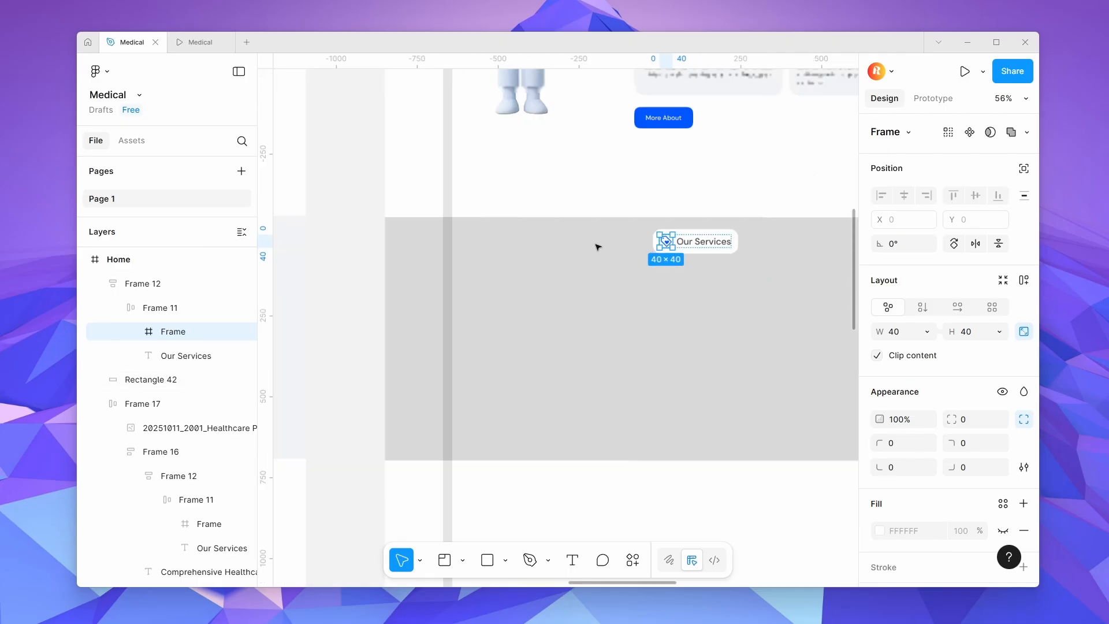
Change the new badge's label to "Way Choose US".
scroll(688, 237, "down", 5)
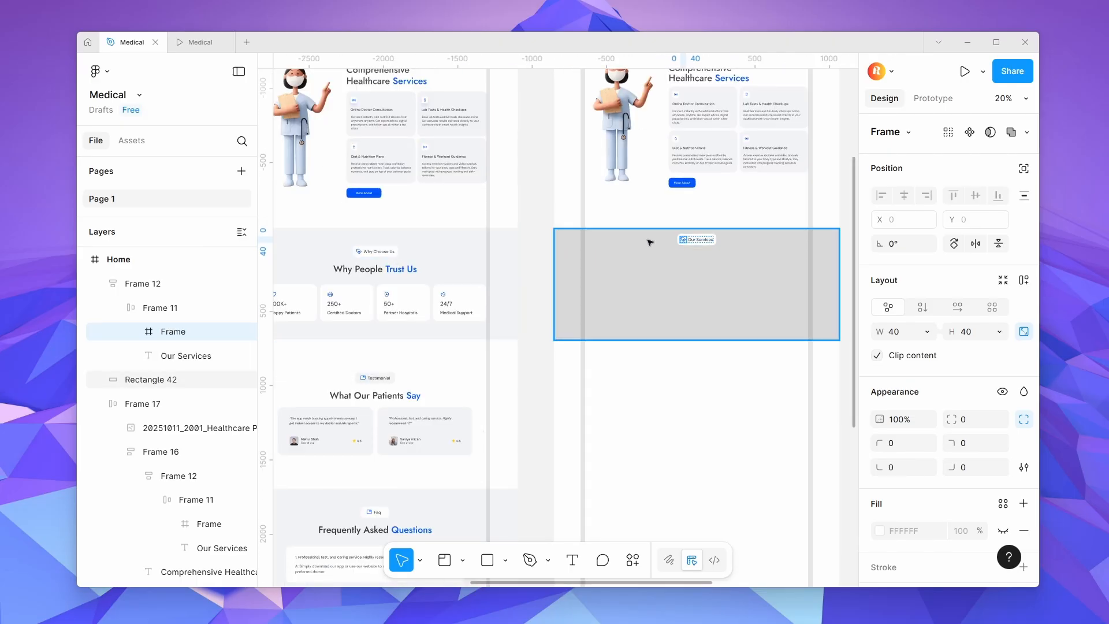
scroll(701, 240, "up", 5)
double_click(710, 237)
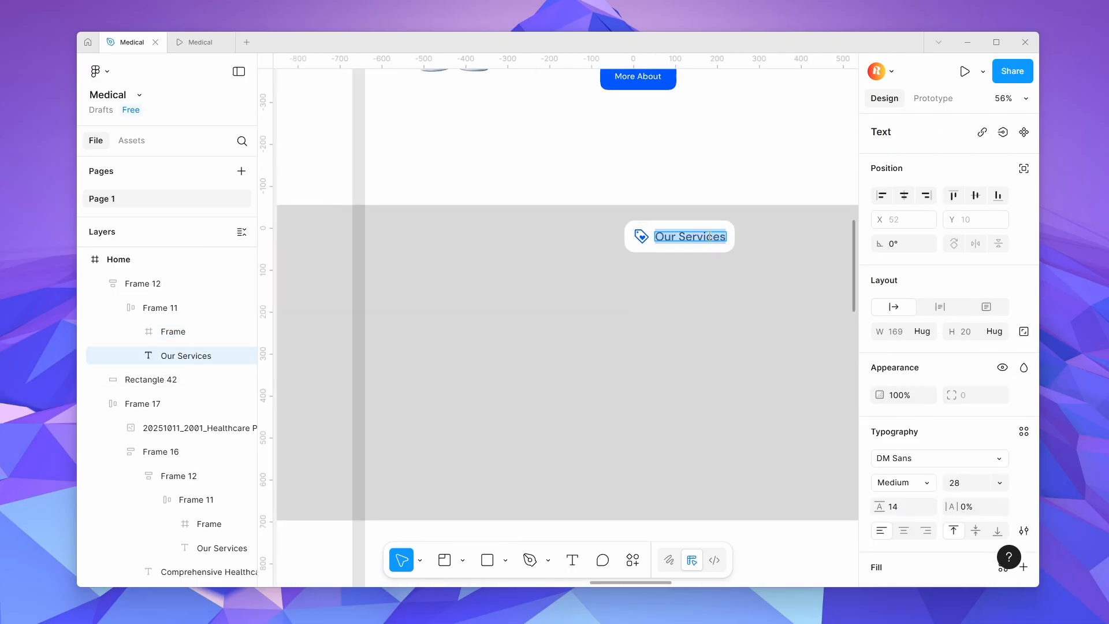
type("Way Choose US")
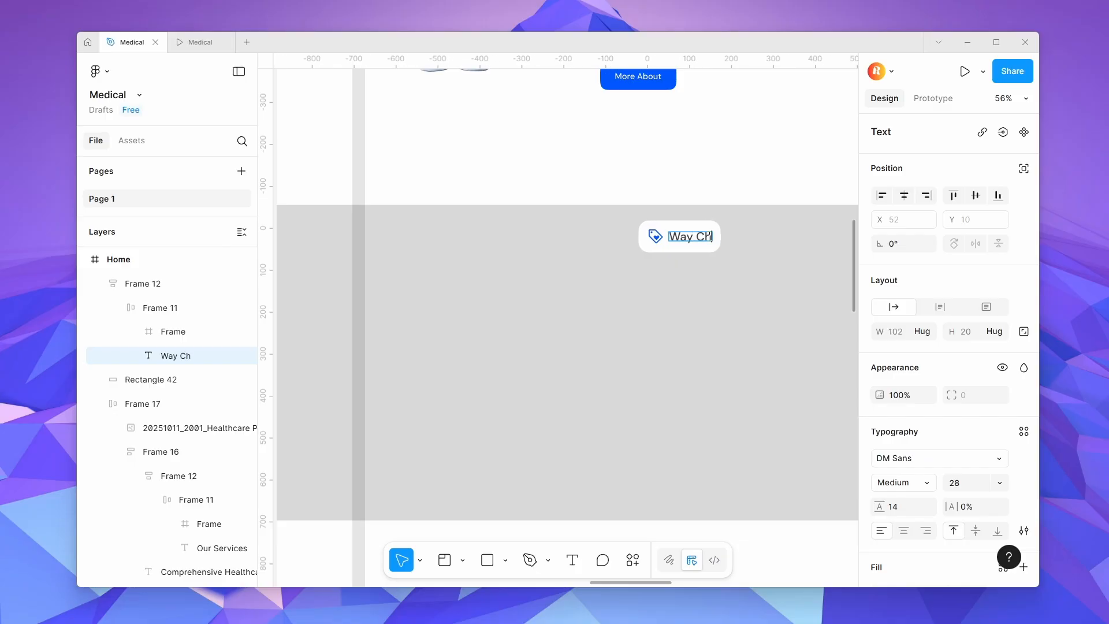
left_click(718, 260)
Make the last letter of the badge label lowercase so it reads "Way Choose Us".
scroll(716, 263, "down", 7)
scroll(716, 260, "up", 6)
double_click(718, 248)
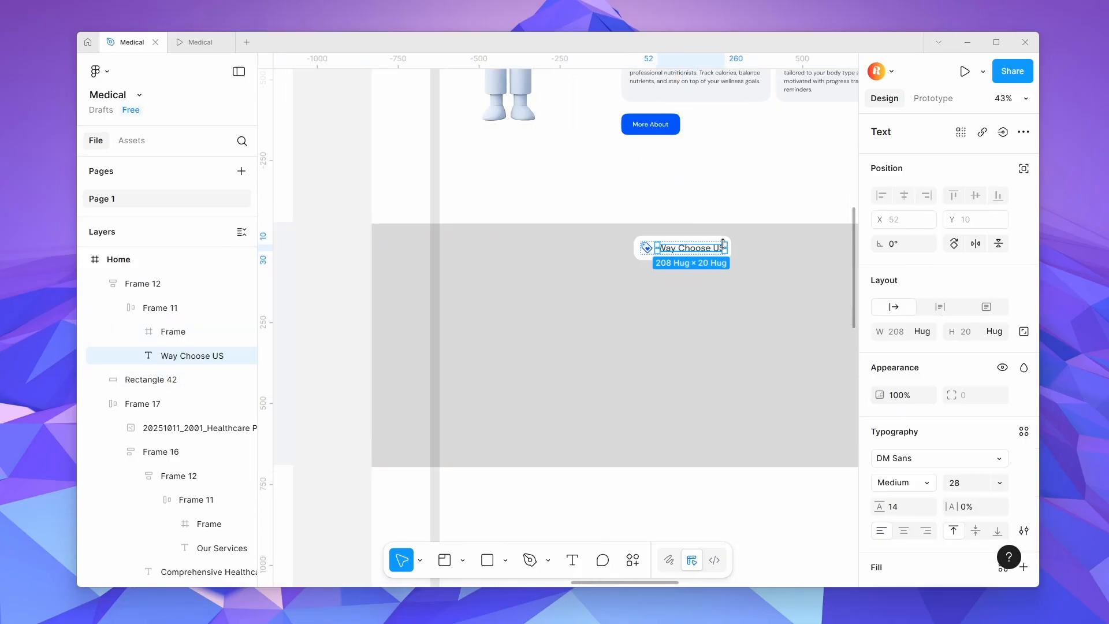
scroll(717, 248, "up", 5)
double_click(718, 250)
left_click_drag(722, 252, 734, 250)
type("s")
scroll(735, 257, "down", 8)
scroll(465, 270, "up", 5)
double_click(464, 319)
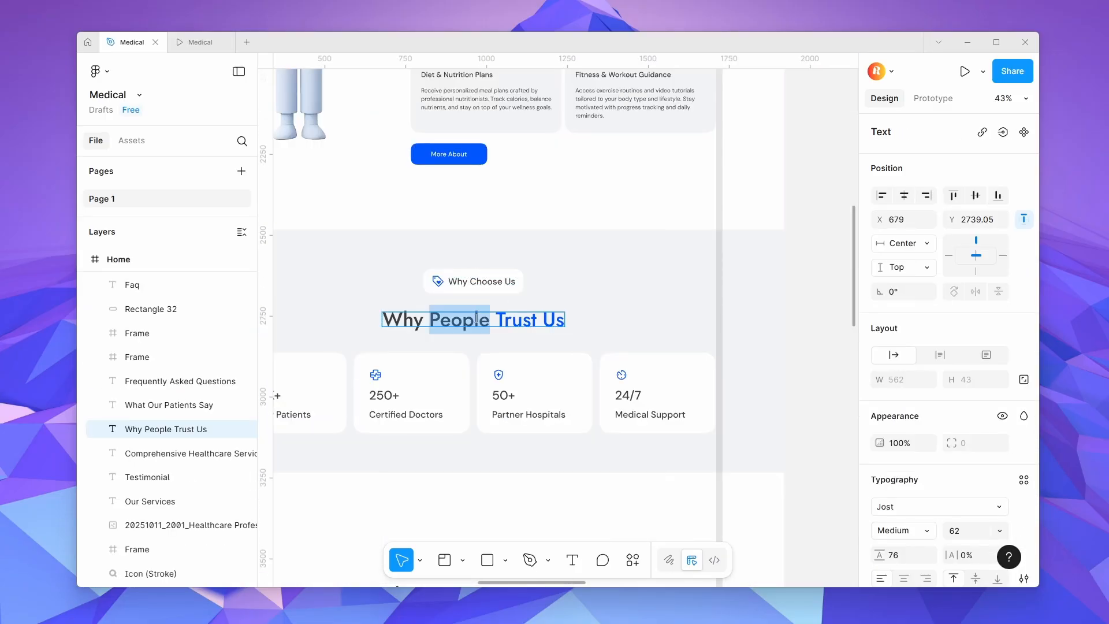
scroll(503, 332, "down", 8)
left_click(743, 381)
scroll(668, 280, "up", 5)
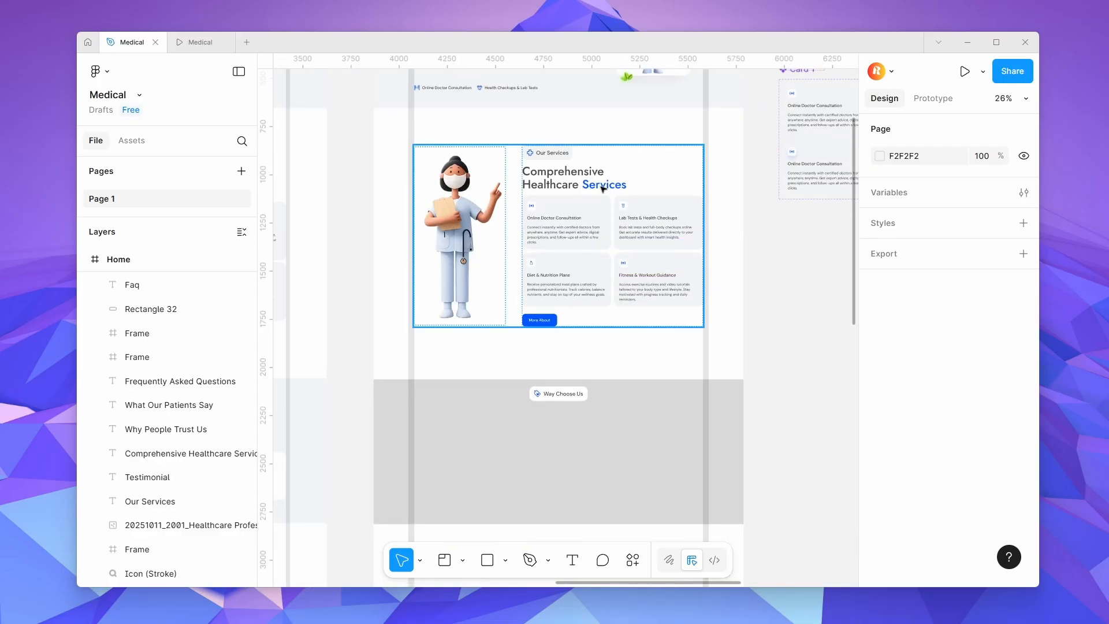
scroll(502, 240, "down", 9)
scroll(500, 238, "up", 5)
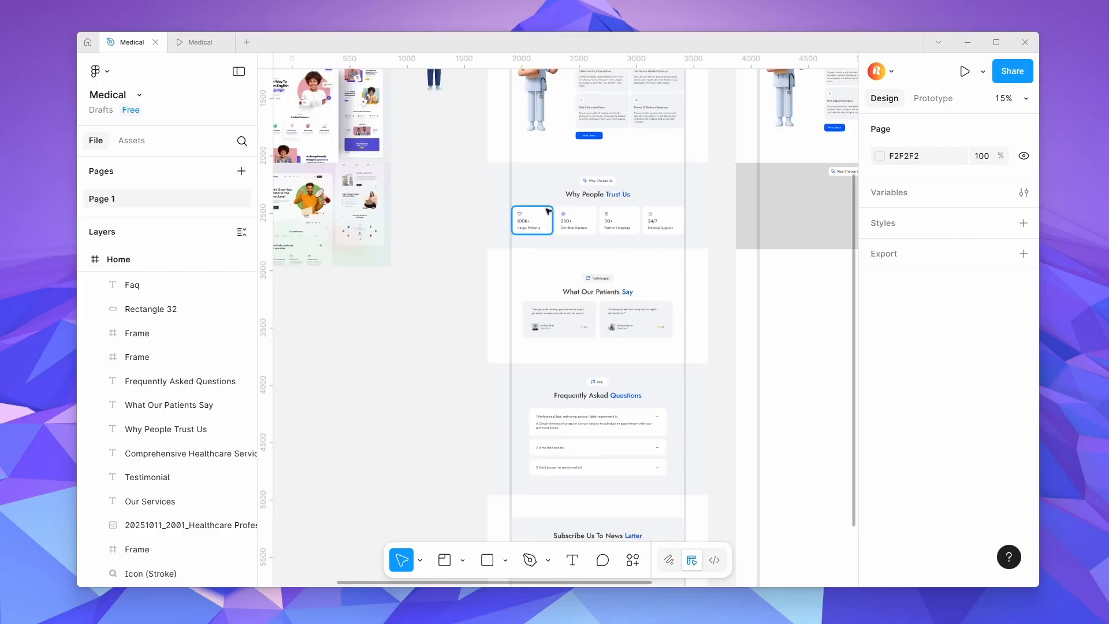
Copy the "Why People Trust Us" heading from the reference into the new Home frame, below the badge at X 679, Y 2644.
left_click(580, 196)
key("Escape")
left_click_drag(580, 197, 439, 178)
left_click(704, 272)
key("ctrl+v")
scroll(706, 173, "up", 5)
left_click_drag(720, 430, 721, 389)
Change the gray section rectangle's fill to the light gray of the reference section's background.
scroll(720, 389, "down", 5)
scroll(410, 376, "up", 2)
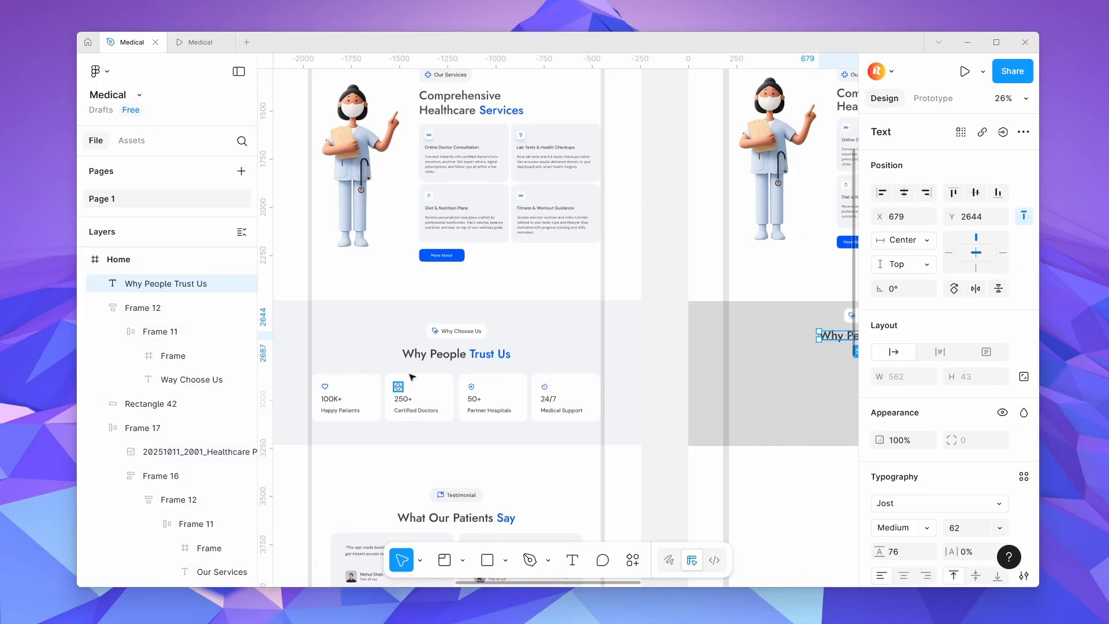
left_click(753, 339)
scroll(996, 398, "down", 2)
left_click(879, 435)
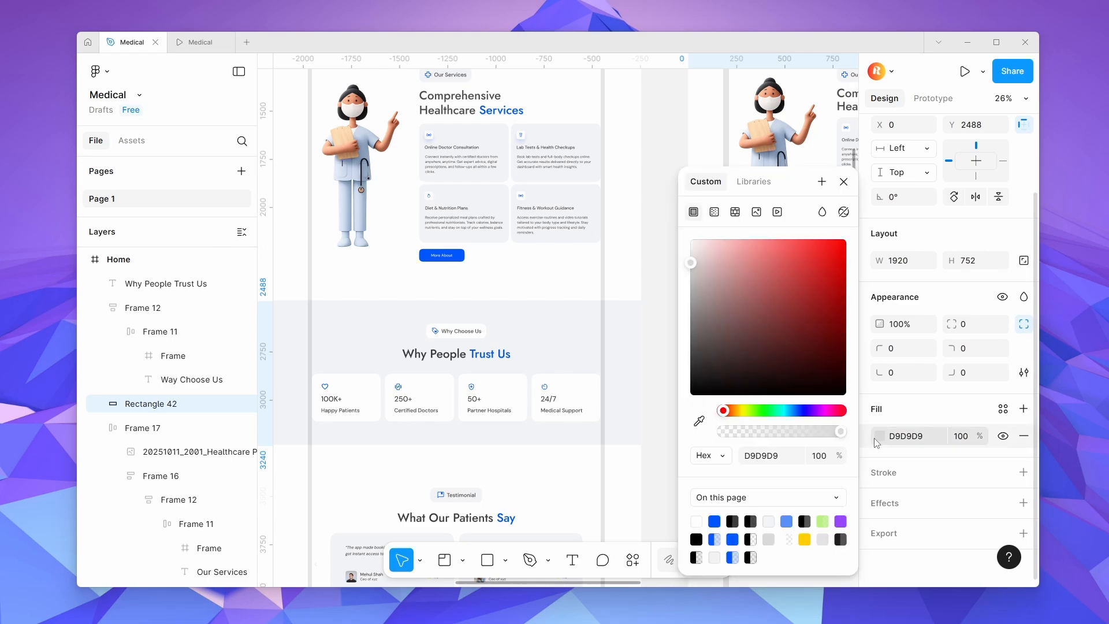
left_click(643, 265)
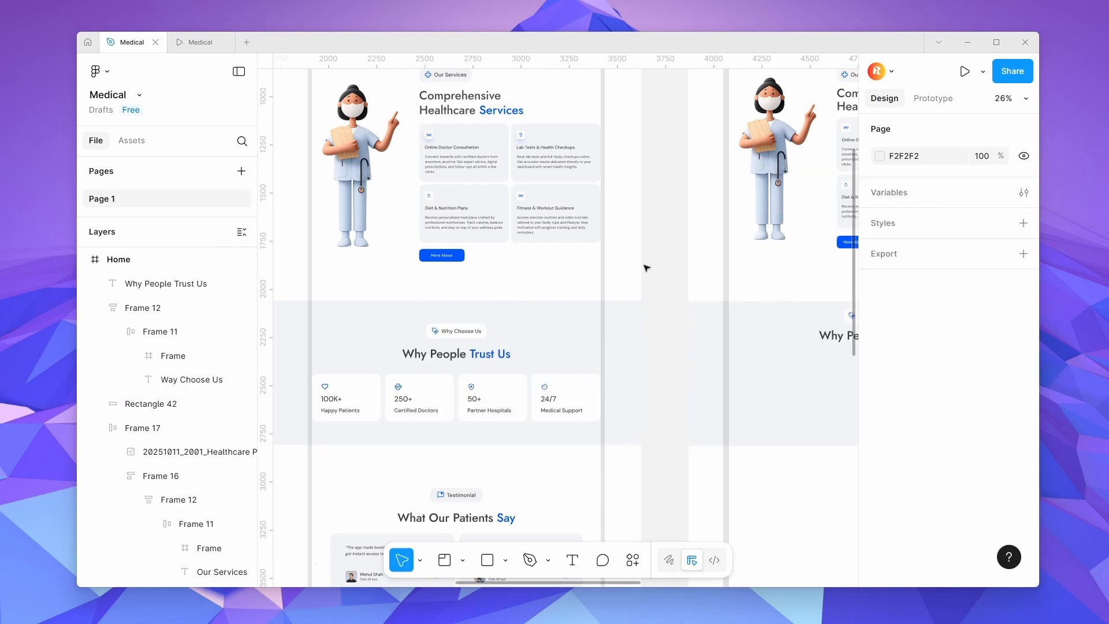
Inspect the size, position and corner radius of the Happy Patients card in the reference design.
scroll(666, 322, "down", 2)
scroll(457, 378, "up", 4)
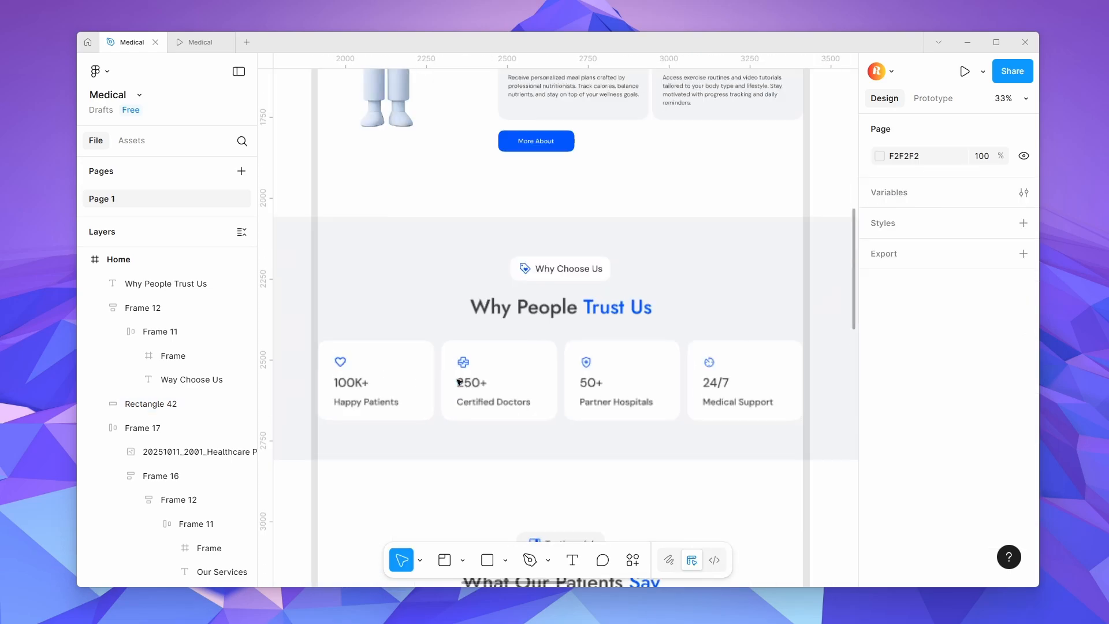
left_click(421, 365)
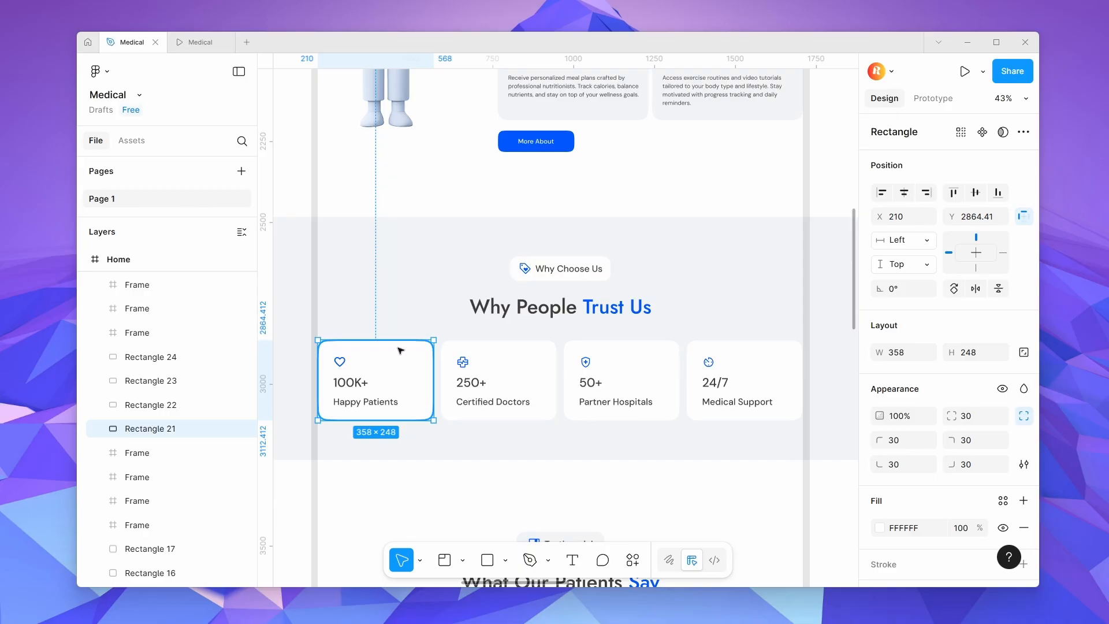
scroll(400, 350, "down", 3)
scroll(384, 345, "up", 2)
scroll(384, 285, "down", 3)
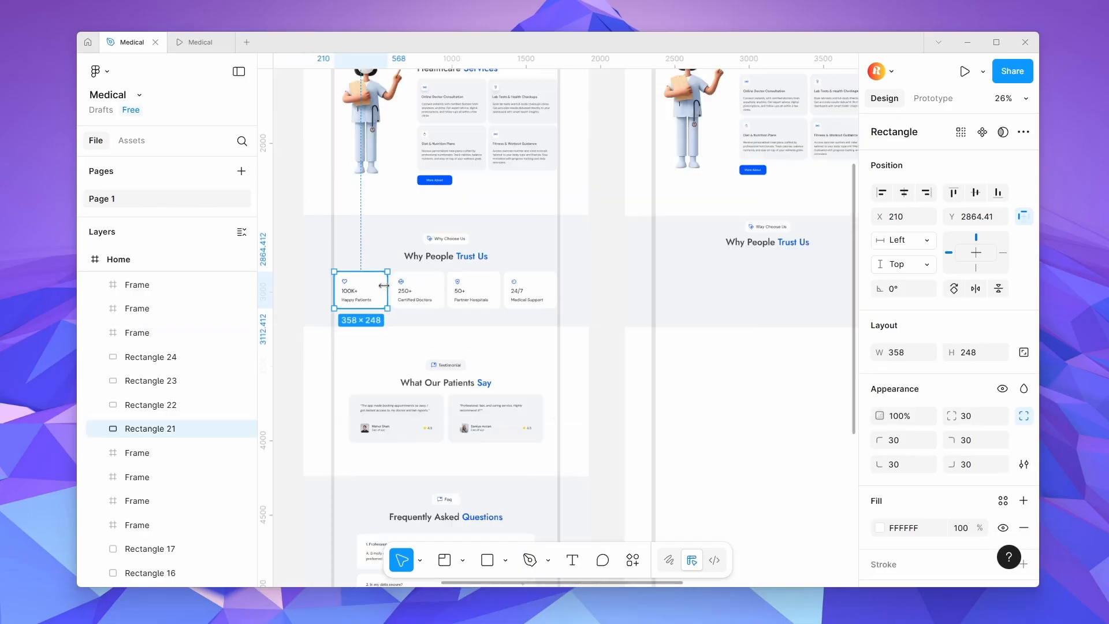
Draw a card rectangle below the new Why People Trust Us heading, sized 358 × 248, with a white FFFFFF fill.
scroll(384, 285, "down", 2)
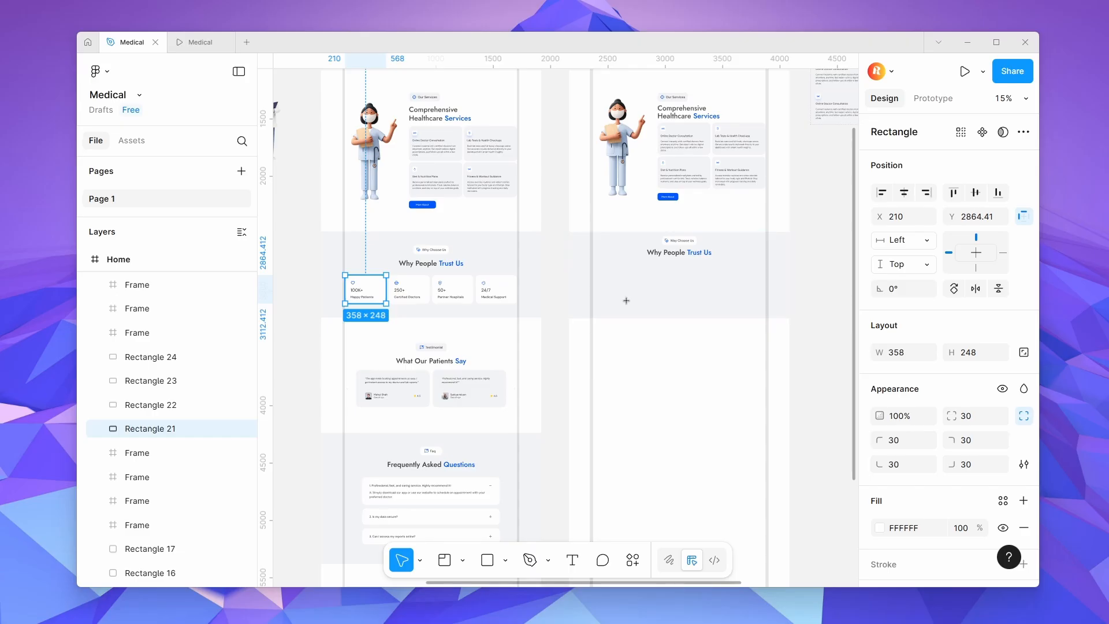
key("r")
left_click_drag(597, 267, 640, 295)
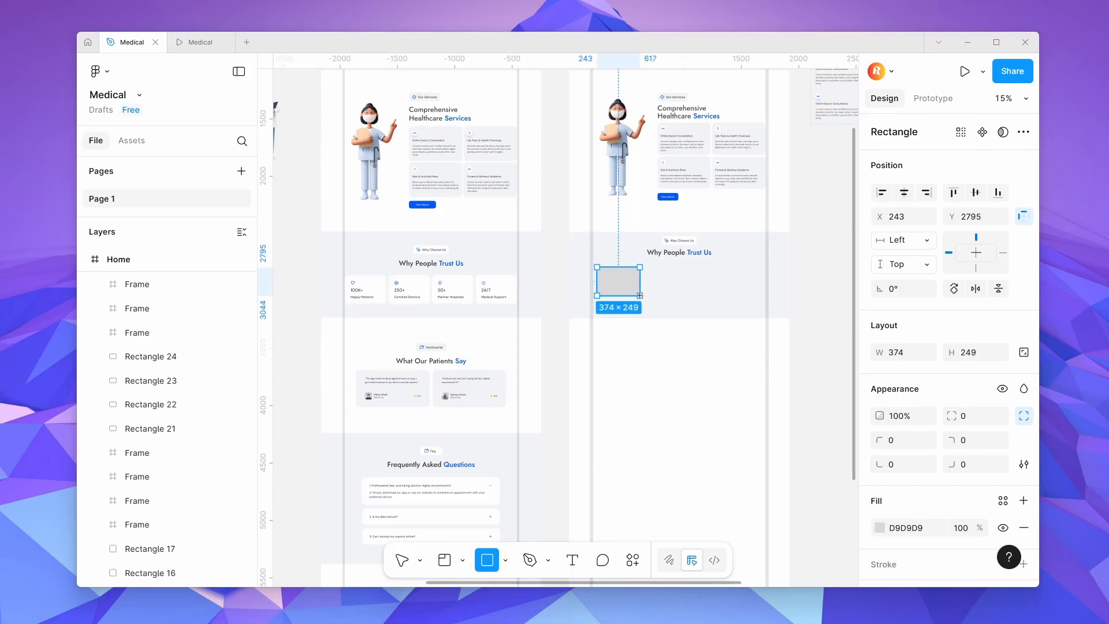
left_click(915, 354)
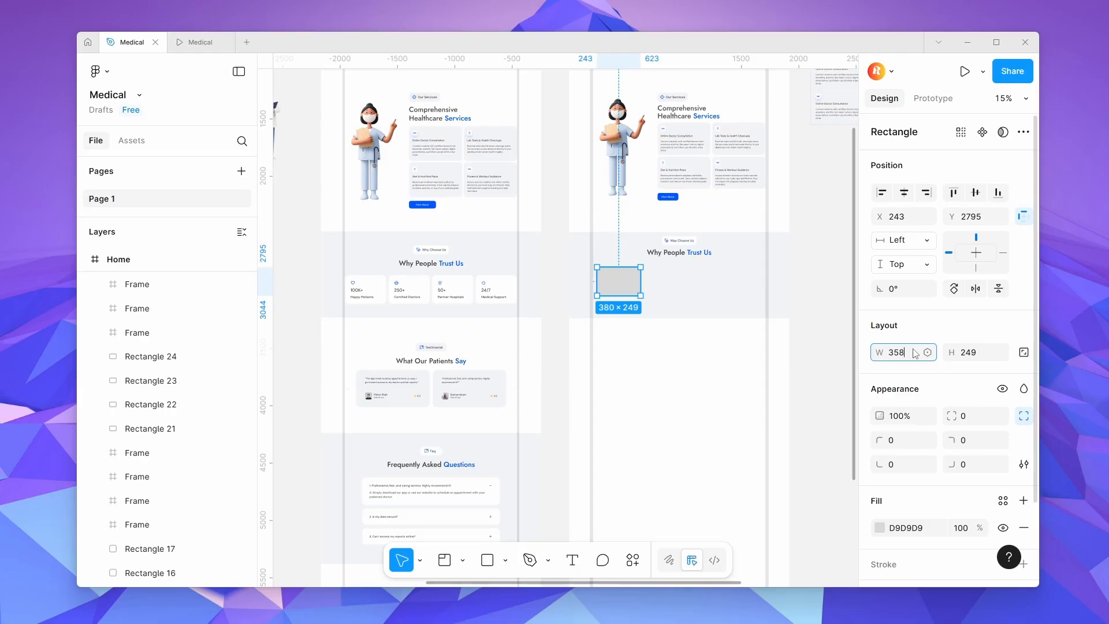
left_click(981, 356)
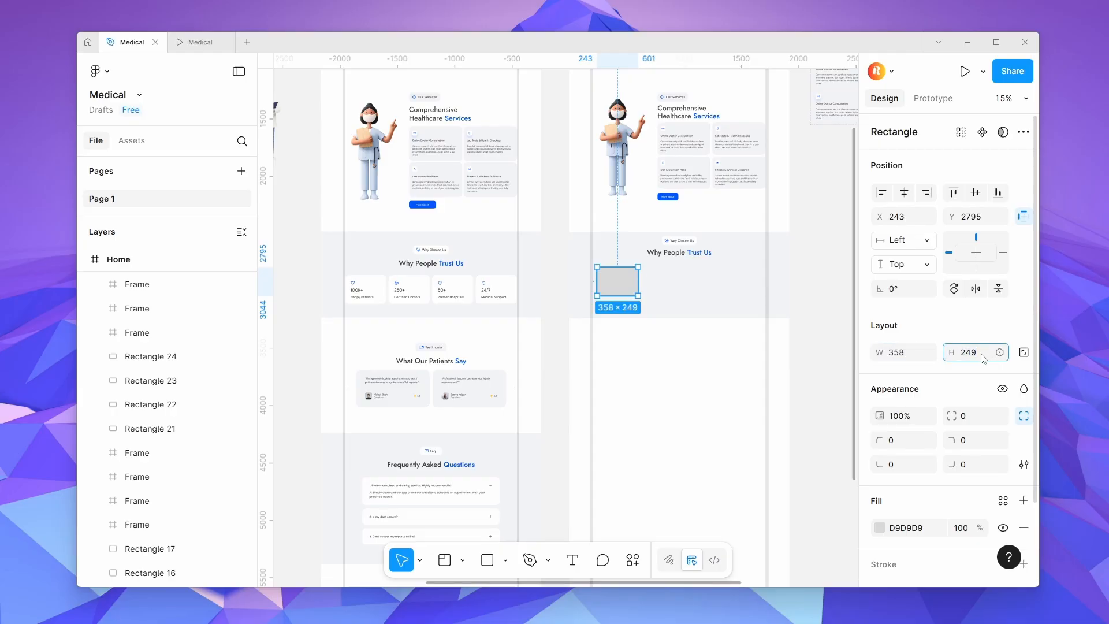
left_click(878, 531)
left_click_drag(753, 279, 675, 215)
Check the reference stat card's corners, then give the new card a corner radius of 30 and maximum corner smoothing.
left_click(403, 298)
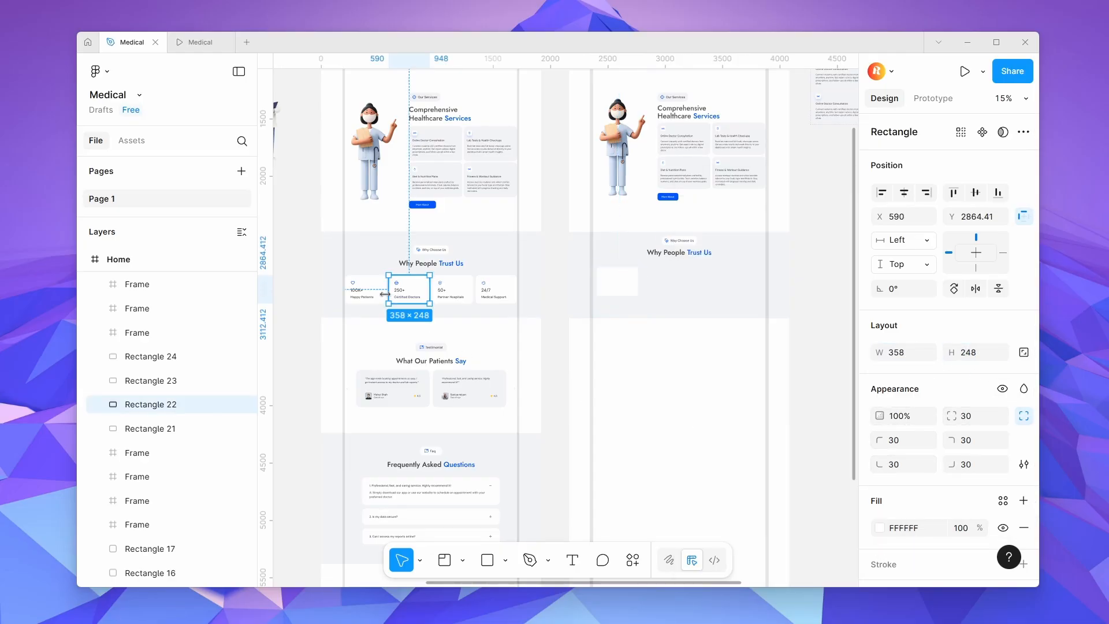
left_click(381, 295)
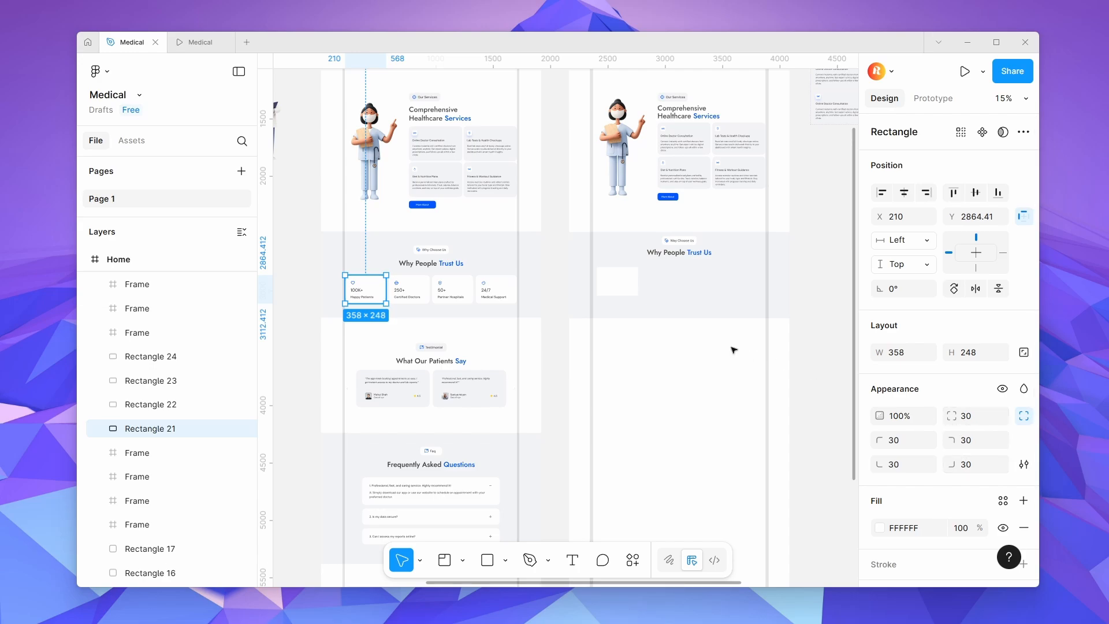
left_click(619, 287)
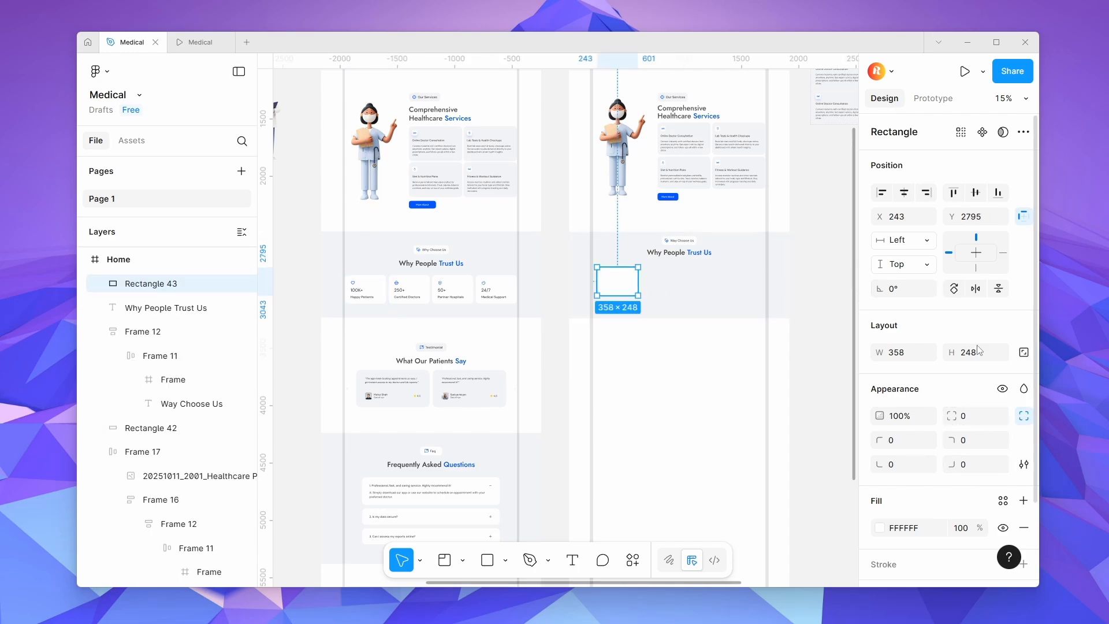
left_click(976, 417)
left_click(1000, 440)
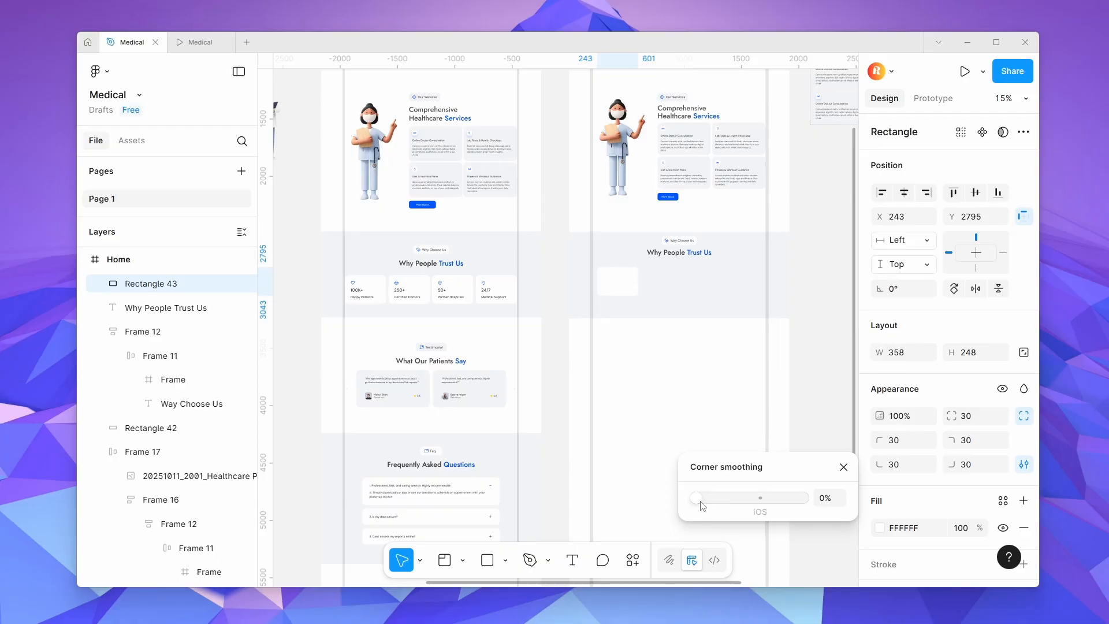
left_click_drag(697, 498, 808, 498)
Copy the heart icon from the reference Happy Patients card into the new white card.
left_click(356, 286)
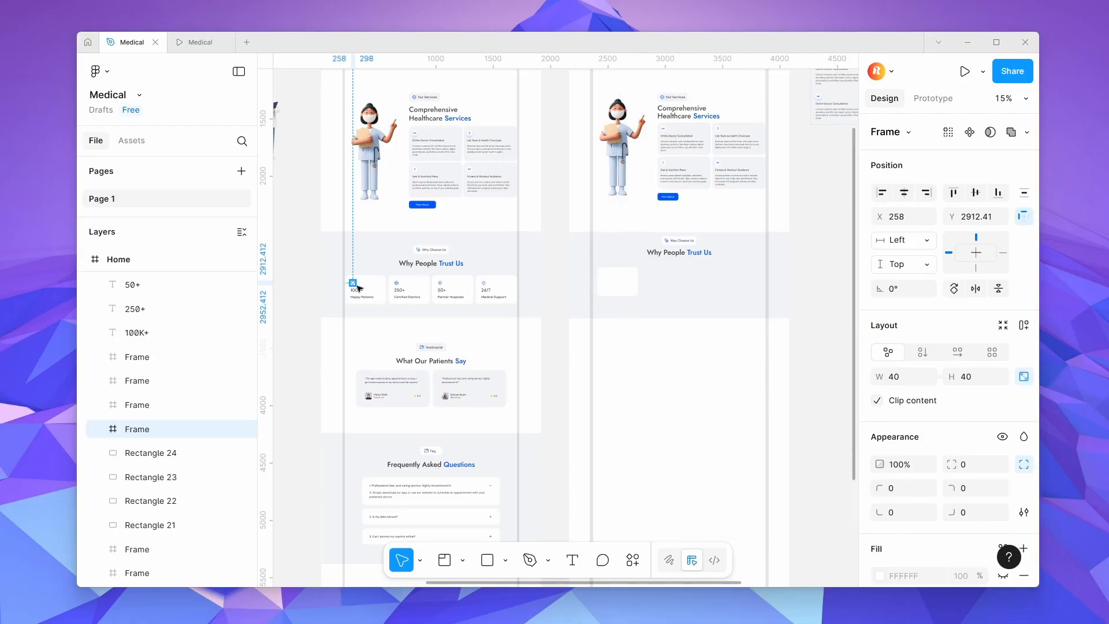
key("ctrl+c")
left_click(610, 277)
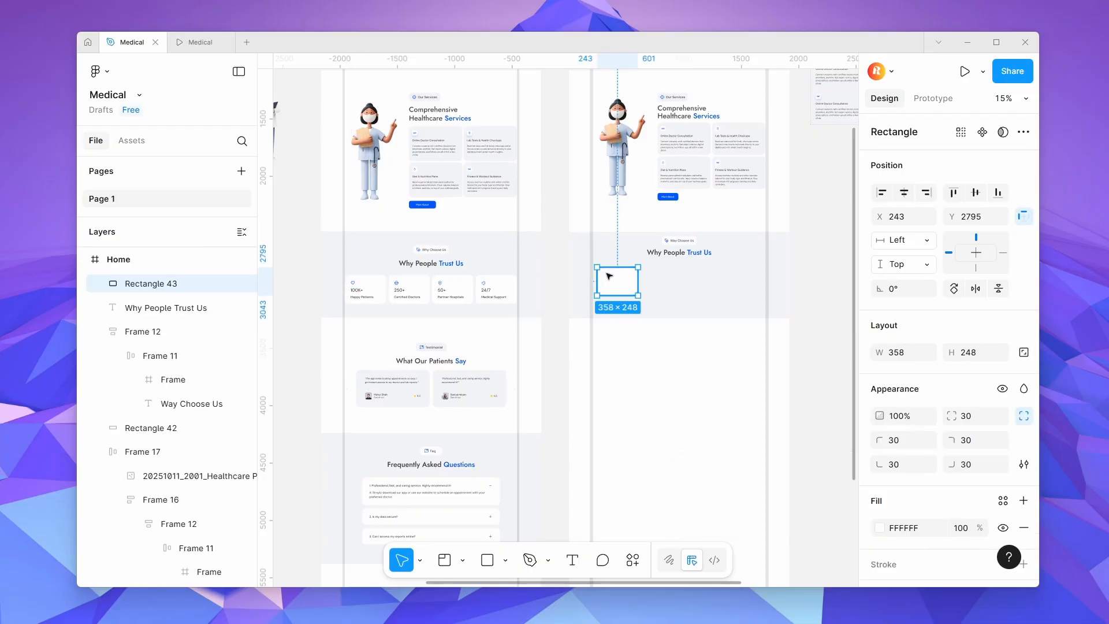
key("ctrl+v")
Copy the "100K+" and "Happy Patients" texts from the reference card into the new card area.
left_click(359, 290)
scroll(360, 290, "up", 5)
key("super+space")
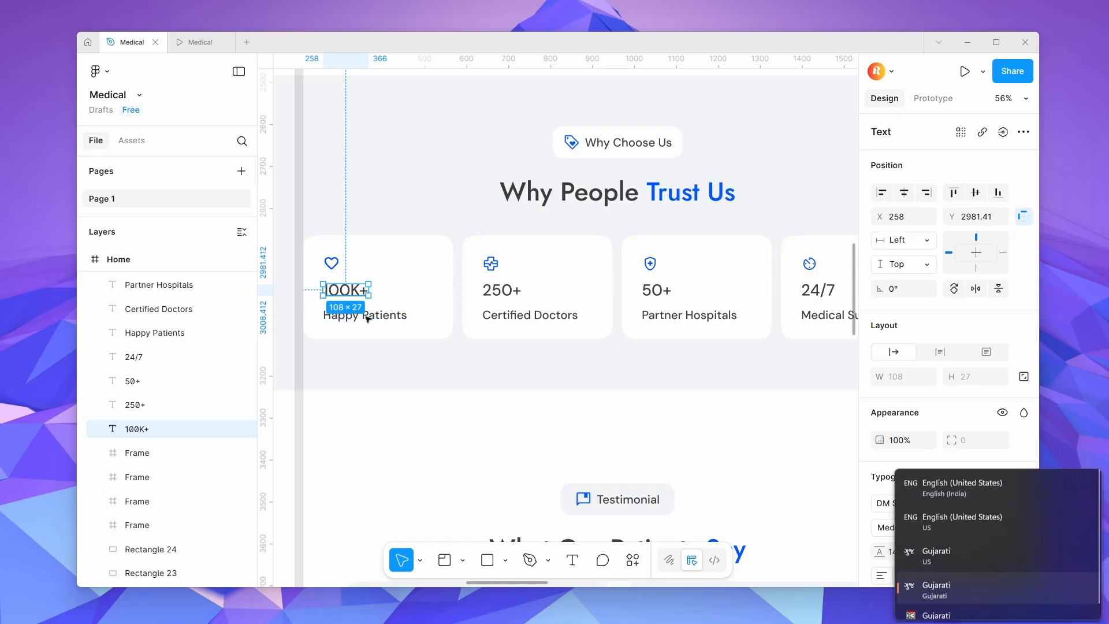
scroll(370, 317, "down", 5)
left_click(619, 347)
key("ctrl+v")
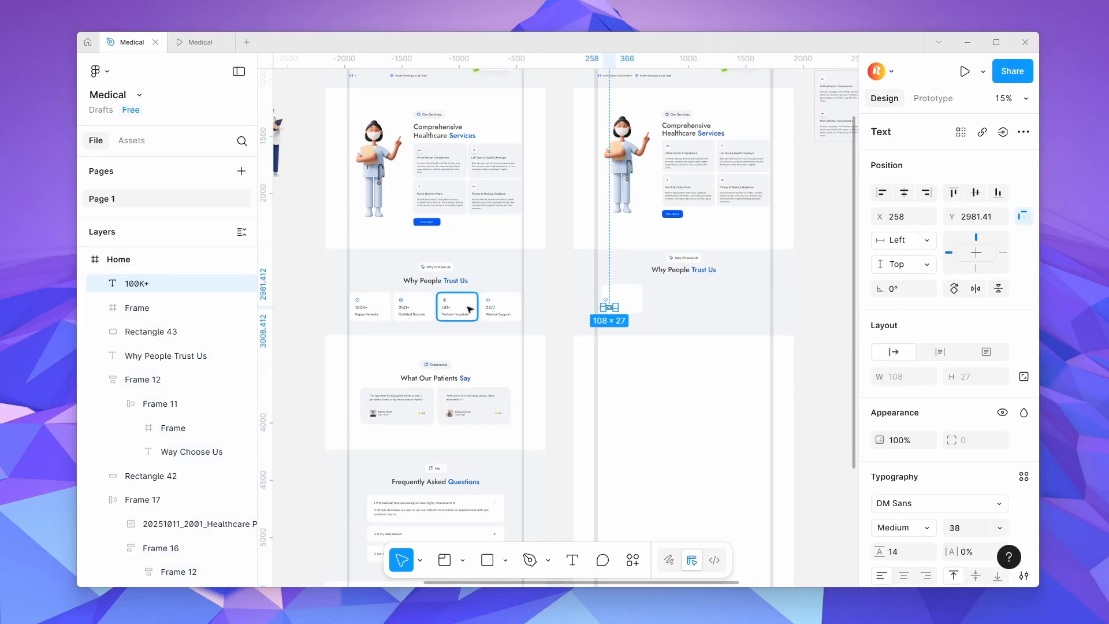
left_click(370, 315)
left_click(608, 356)
key("ctrl+v")
scroll(626, 313, "up", 8)
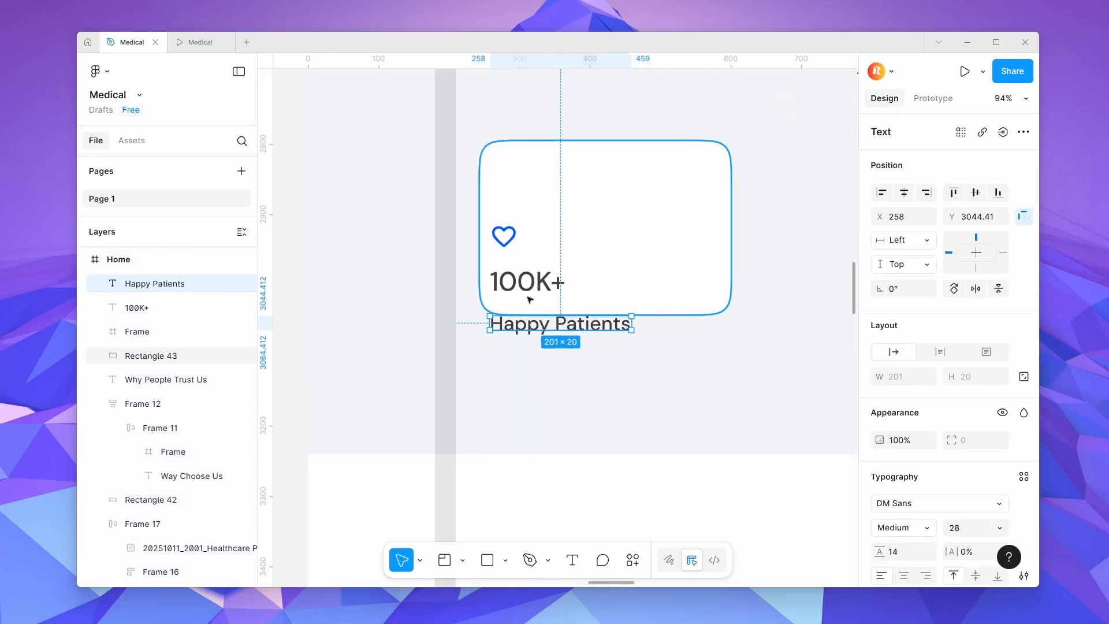
Move the heart icon and both texts together so they sit inside the white card.
left_click(528, 284, "shift")
left_click(504, 238, "shift")
left_click_drag(605, 306, 648, 230)
Inspect the typography settings of the "100K+" and "Happy Patients" texts.
left_click(569, 233)
key("Return")
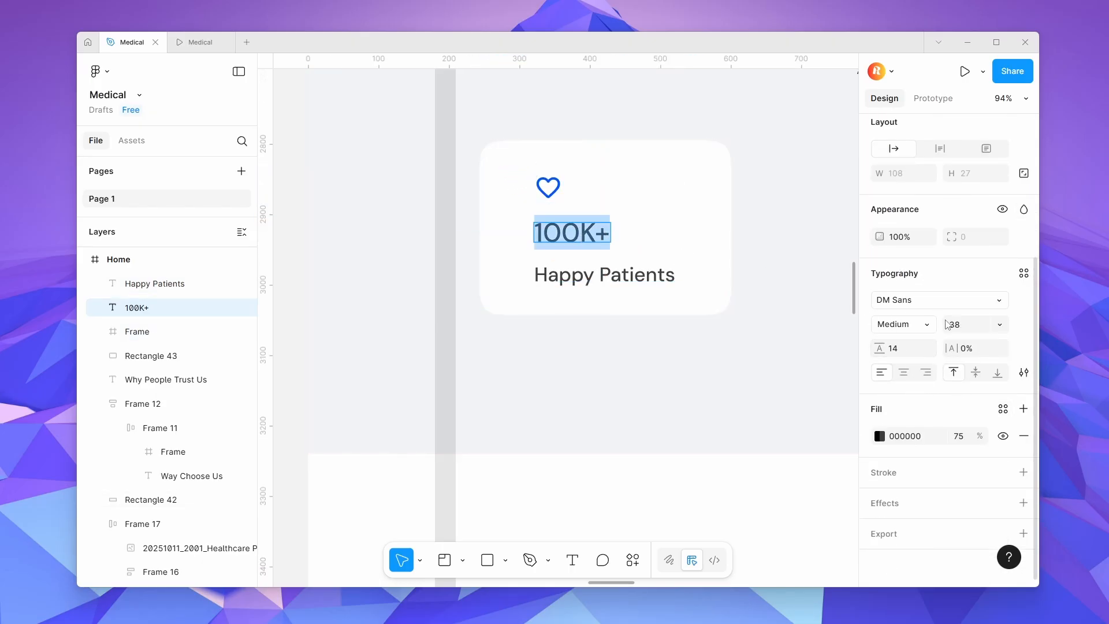
double_click(631, 277)
key("ctrl+a")
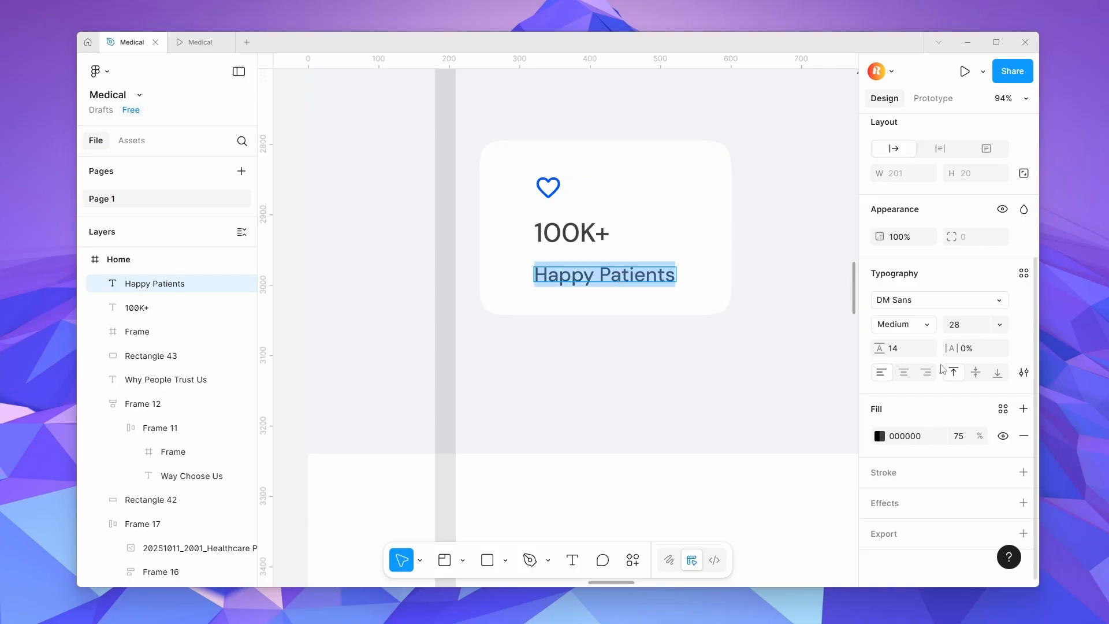
key("Escape")
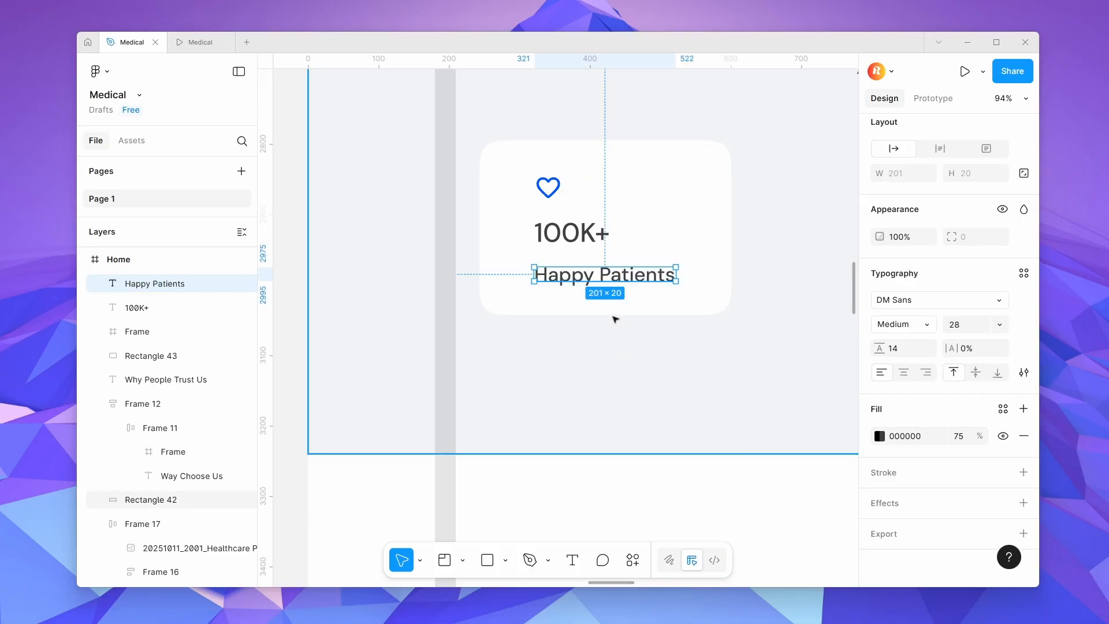
Group the heart icon, "100K+" and "Happy Patients" into a vertical auto layout and position it inside the card.
left_click(572, 233, "shift")
left_click(548, 189, "shift")
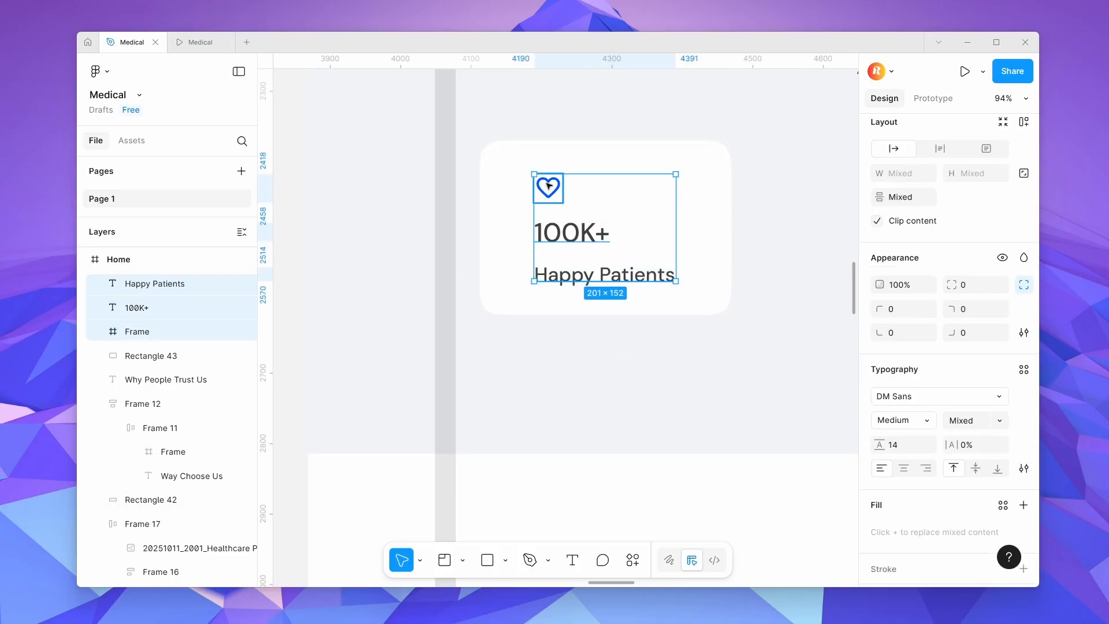
key("shift+a")
left_click_drag(641, 225, 625, 220)
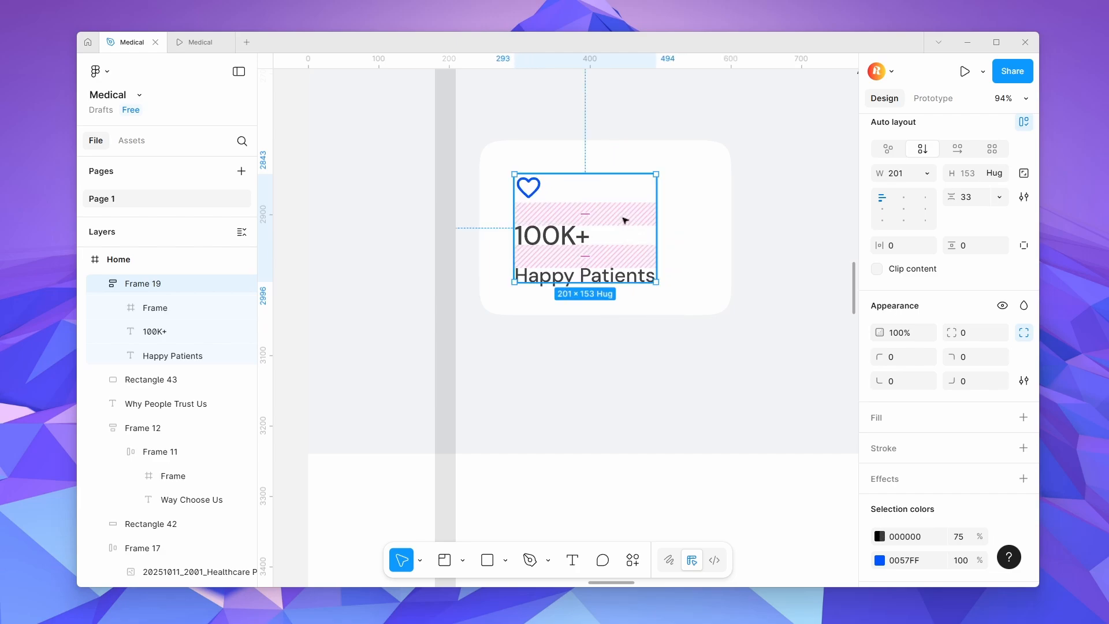
scroll(631, 224, "down", 5)
scroll(631, 224, "up", 5)
mouse_move(621, 401)
left_mouse_down()
mouse_move(622, 413)
mouse_move(623, 400)
left_mouse_up()
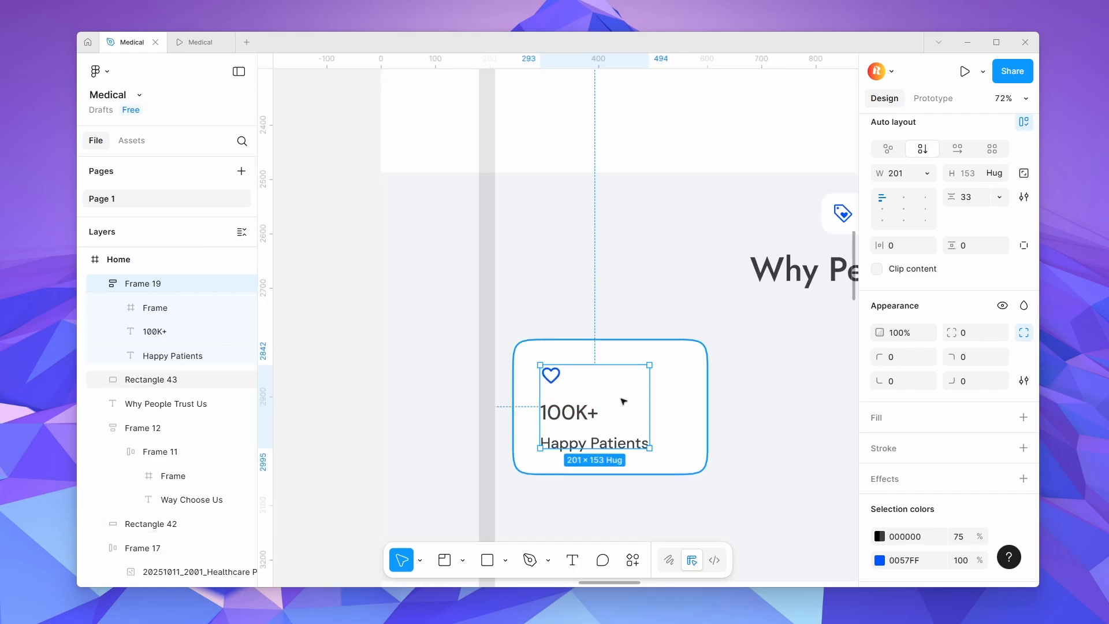
Tighten the gap between the icon and texts, and combine the stack with the white card into one auto layout frame.
scroll(624, 398, "down", 5)
left_click_drag(953, 198, 950, 198)
scroll(612, 404, "up", 5)
left_click_drag(587, 393, 588, 396)
left_click_drag(952, 198, 951, 198)
left_click_drag(589, 384, 590, 386)
key("shift+a")
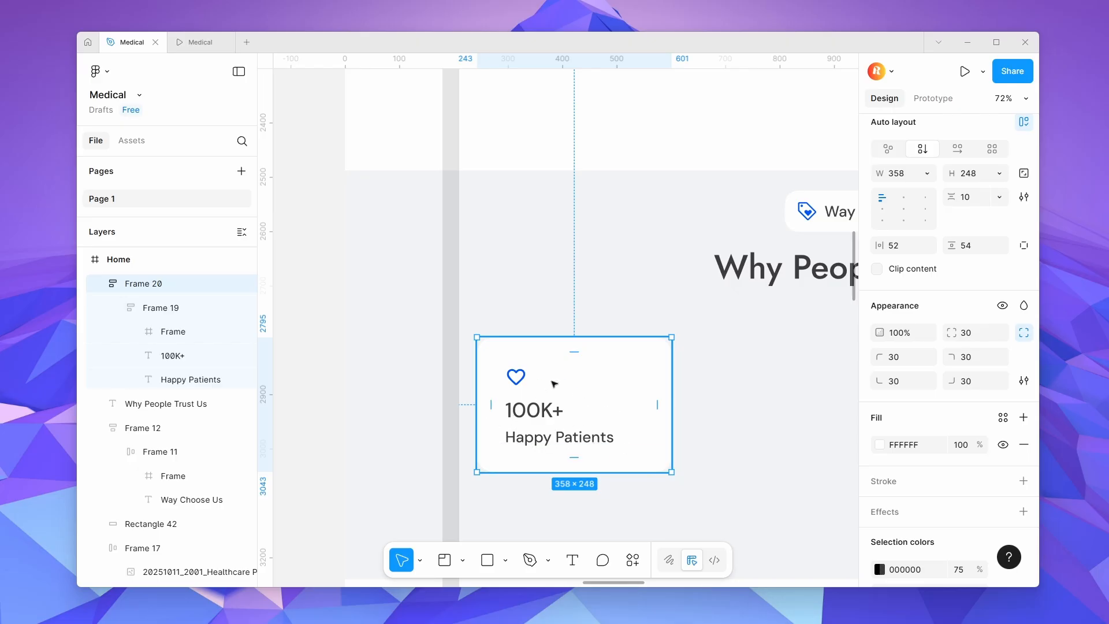
Place a copy of the Happy Patients card outside the Home frame, directly below the Card 1 component.
scroll(570, 353, "down", 5)
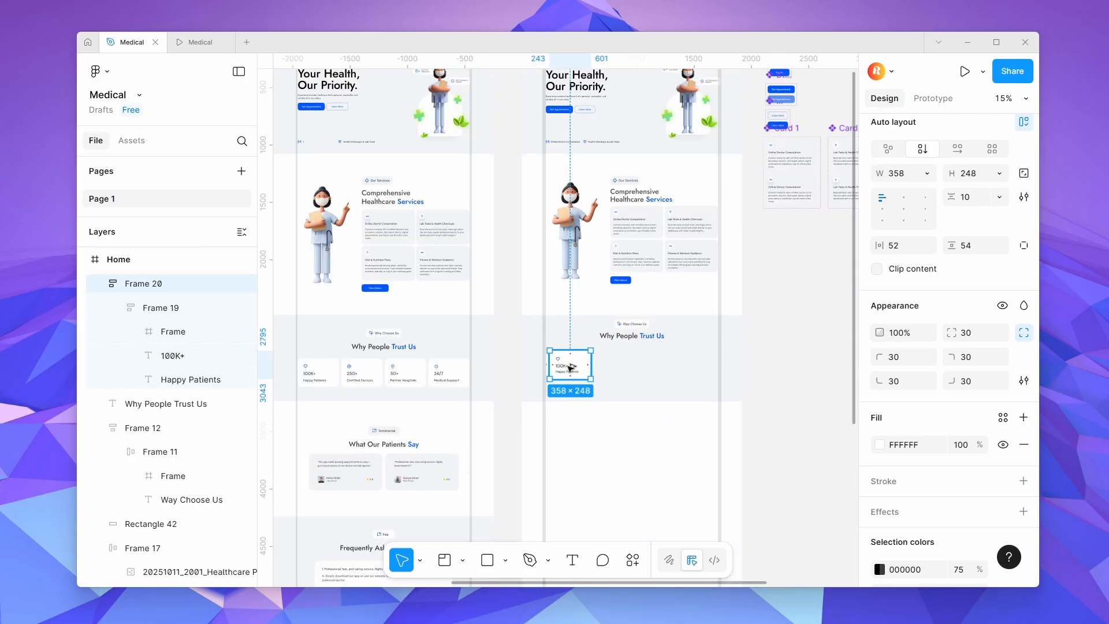
left_click_drag(570, 365, 830, 351)
scroll(692, 371, "down", 3)
scroll(764, 361, "up", 4)
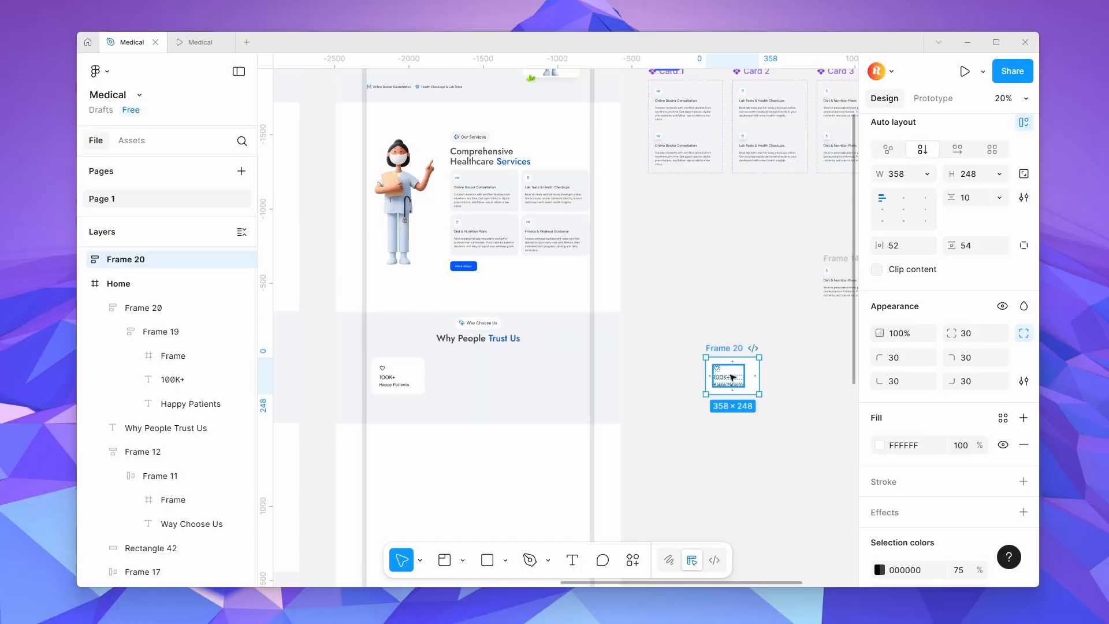
left_click_drag(753, 368, 692, 207)
scroll(692, 208, "down", 4)
scroll(779, 218, "up", 4)
Delete the leftover Card 5 instance and the stray Frame 14 below the card components.
left_click(808, 223)
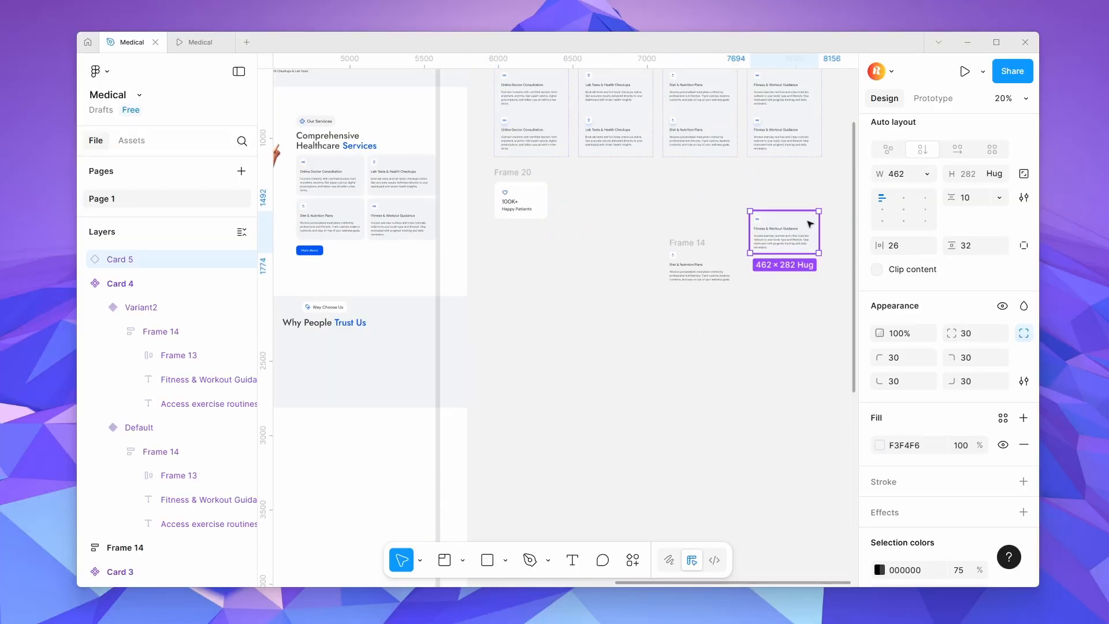
scroll(739, 277, "down", 1)
scroll(739, 276, "down", 1)
left_click_drag(824, 316, 694, 232)
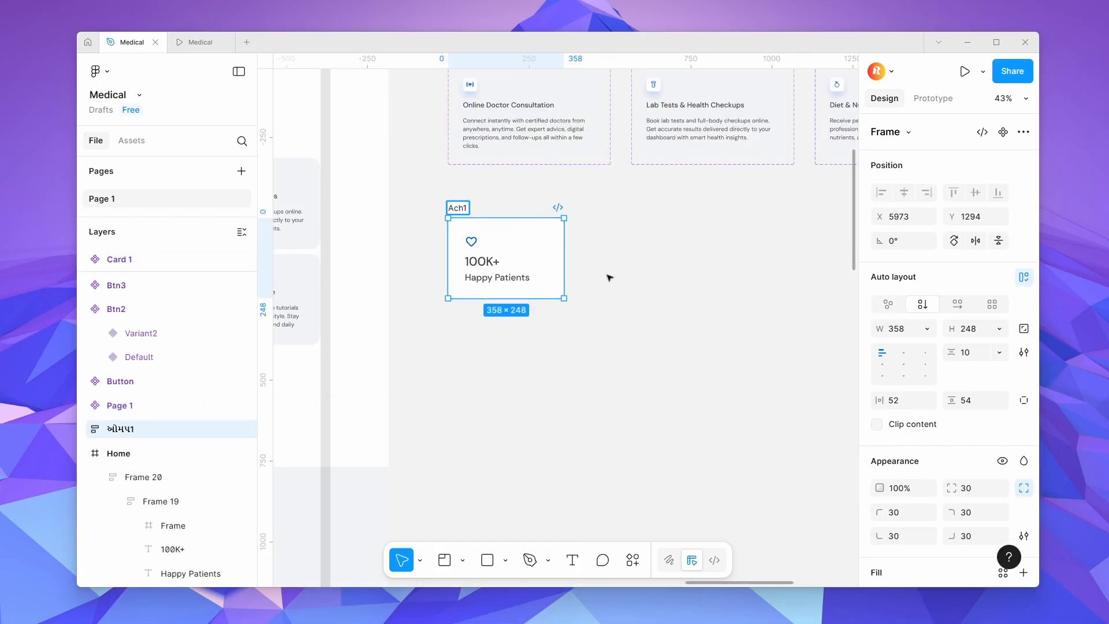
Name the copied card Ach1 and turn it into a component with a second variant.
left_click(681, 305)
left_click(470, 239)
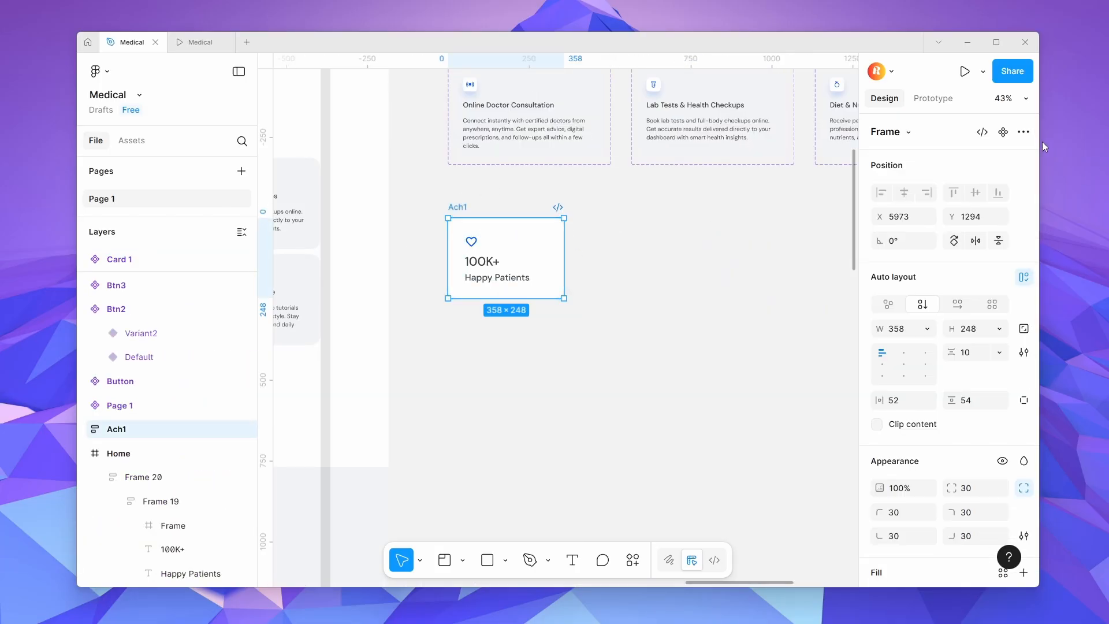
left_click(1003, 132)
left_click(985, 134)
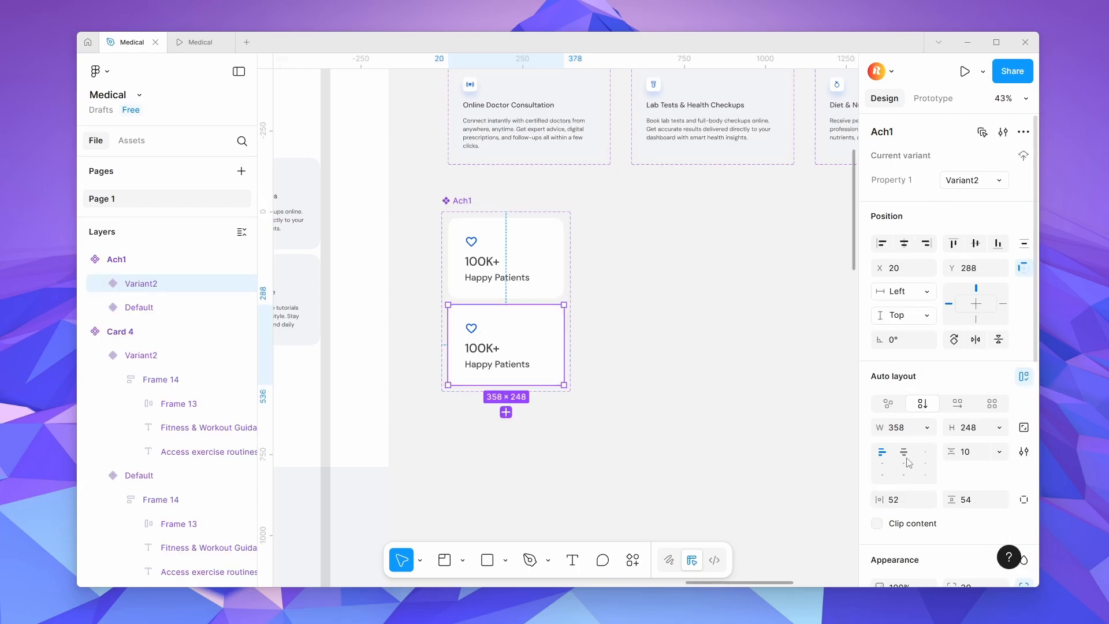
Add a drop shadow to Ach1's second variant with a Y offset of 42 and a blur of 44.
scroll(904, 451, "down", 4)
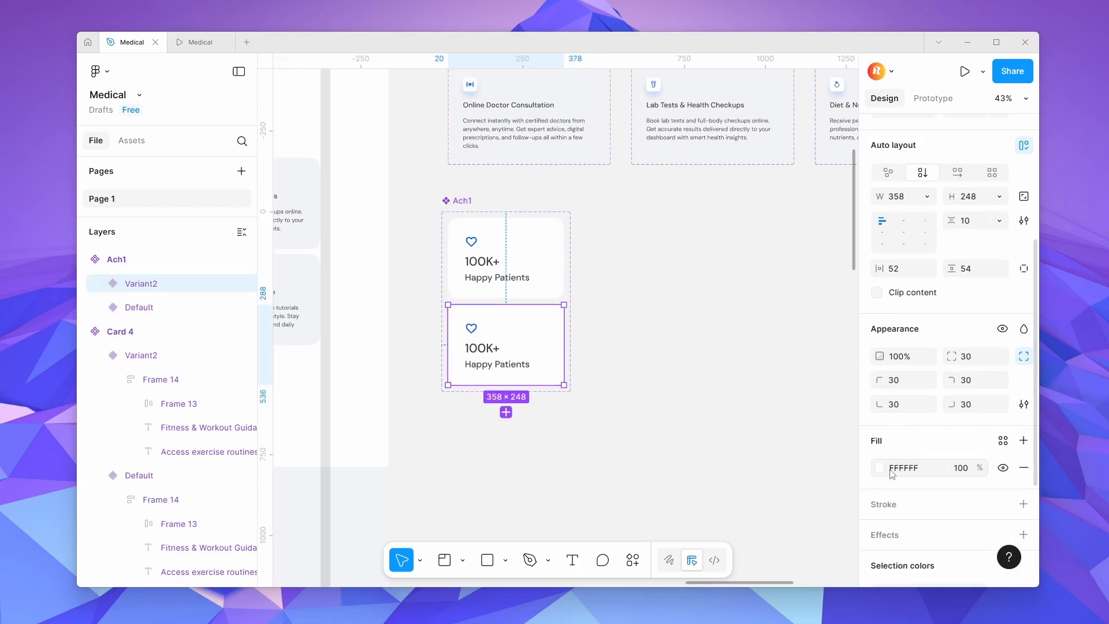
left_click(904, 534)
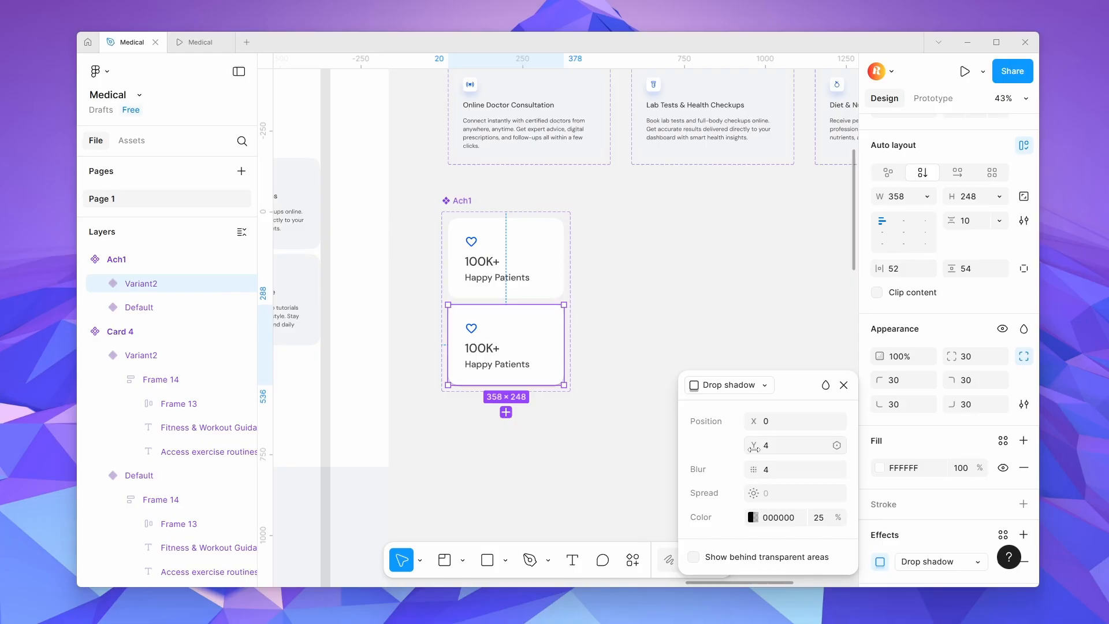
left_click_drag(756, 469, 799, 476)
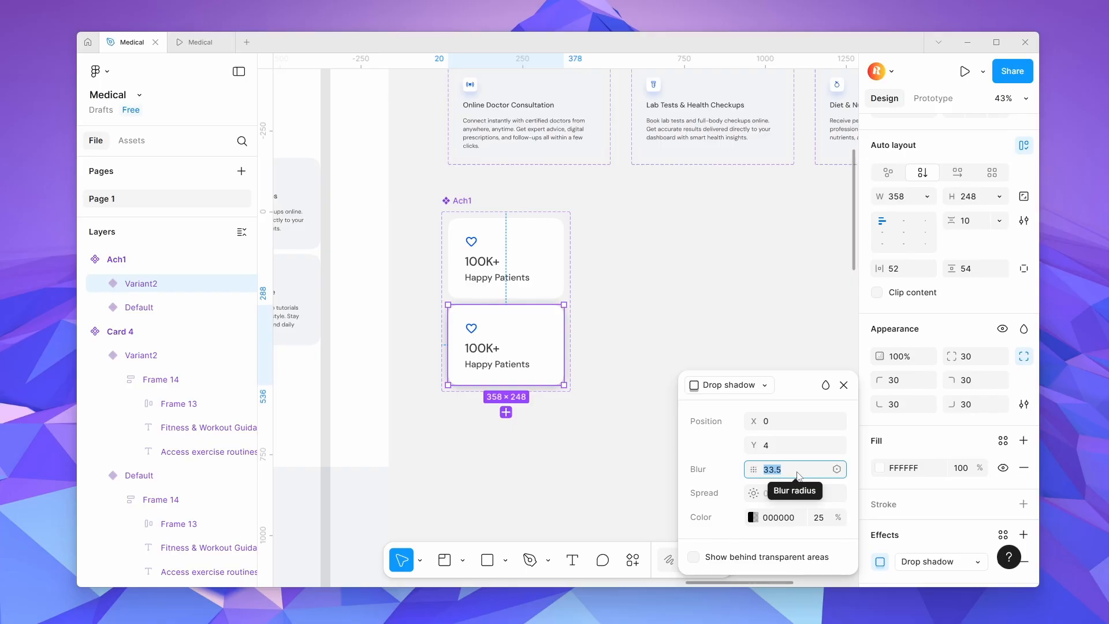
type("44")
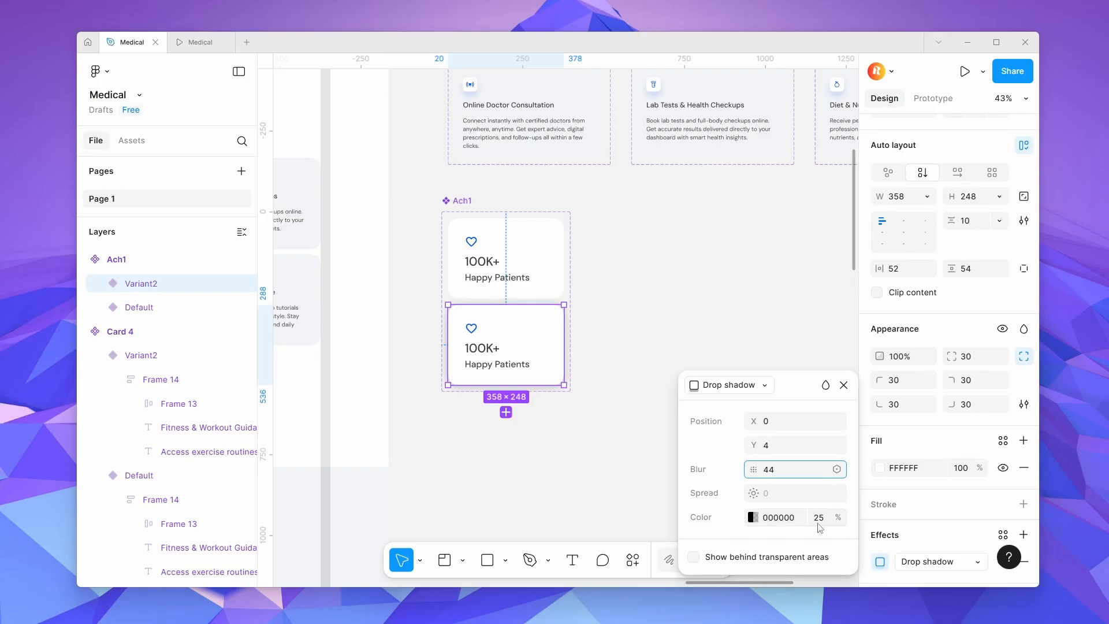
left_click(818, 522)
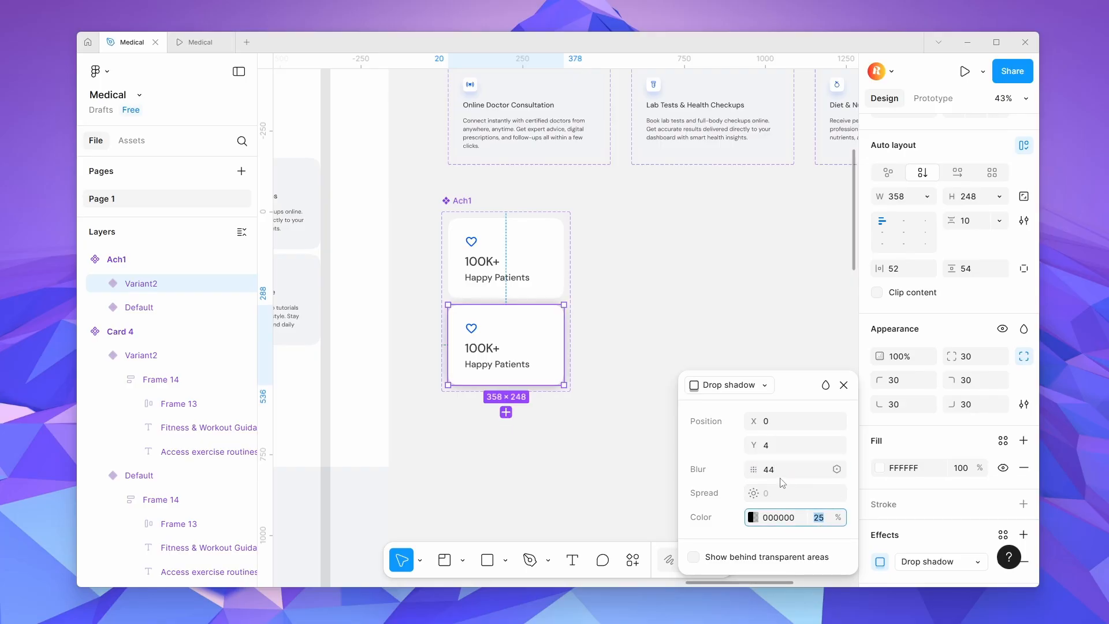
left_click(803, 445)
type("42")
left_click_drag(807, 462, 807, 463)
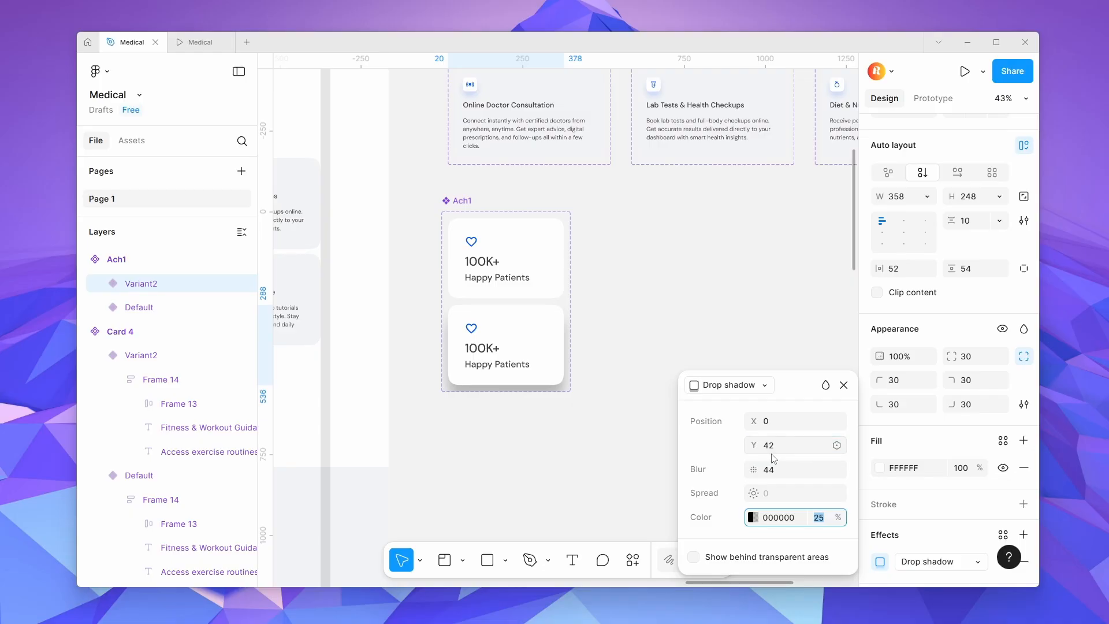
Lower the second variant's drop shadow color opacity to 12%.
left_click(601, 468)
left_click(543, 362)
scroll(907, 502, "down", 7)
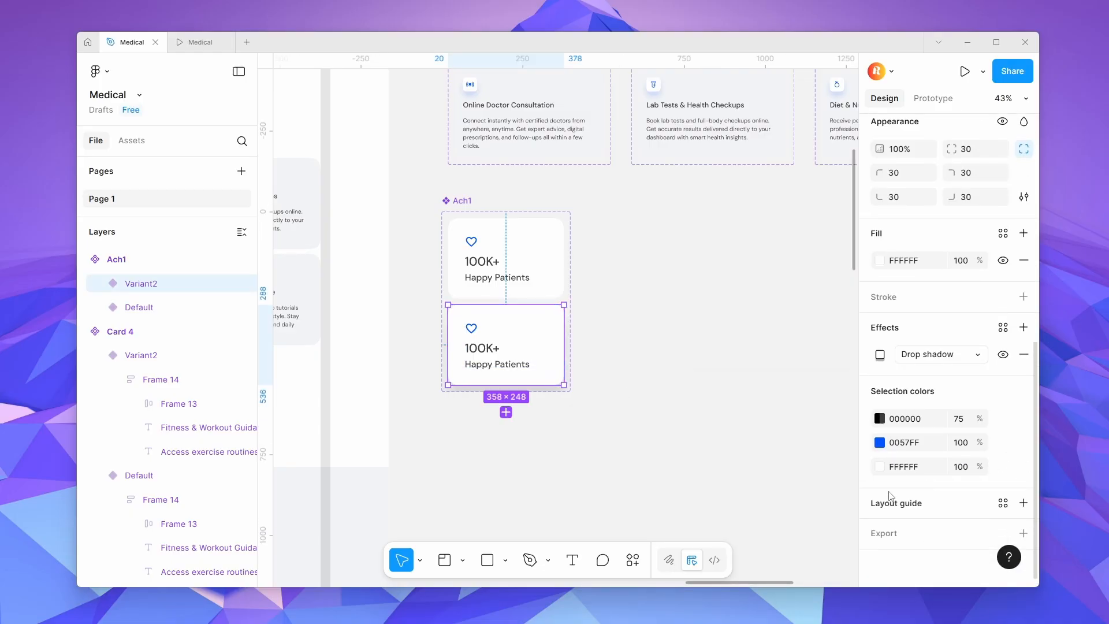
left_click(880, 355)
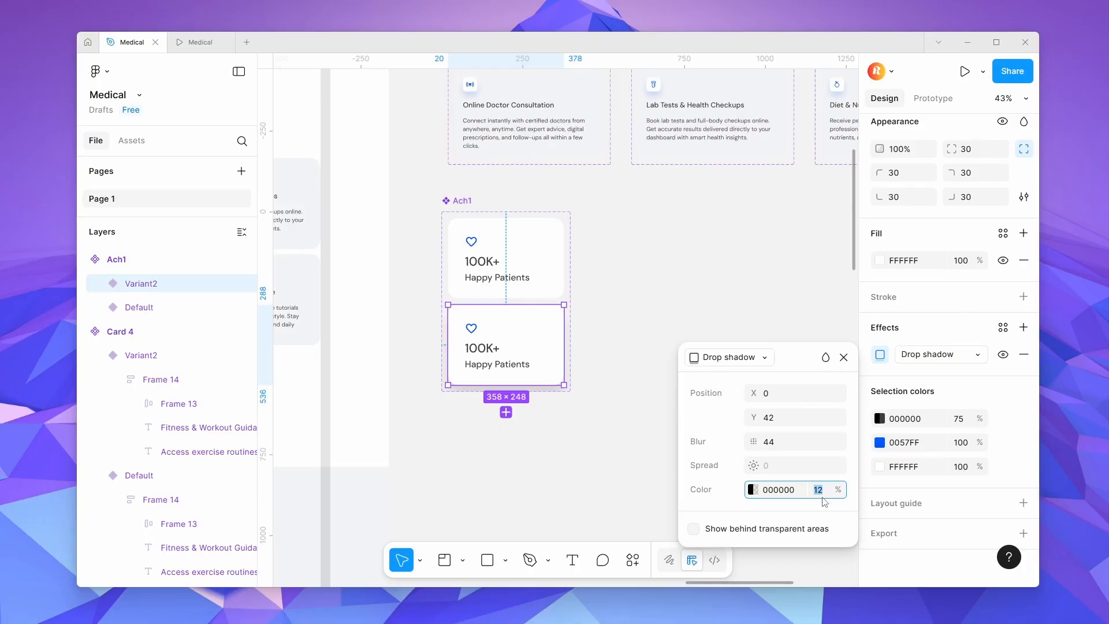
left_click(602, 449)
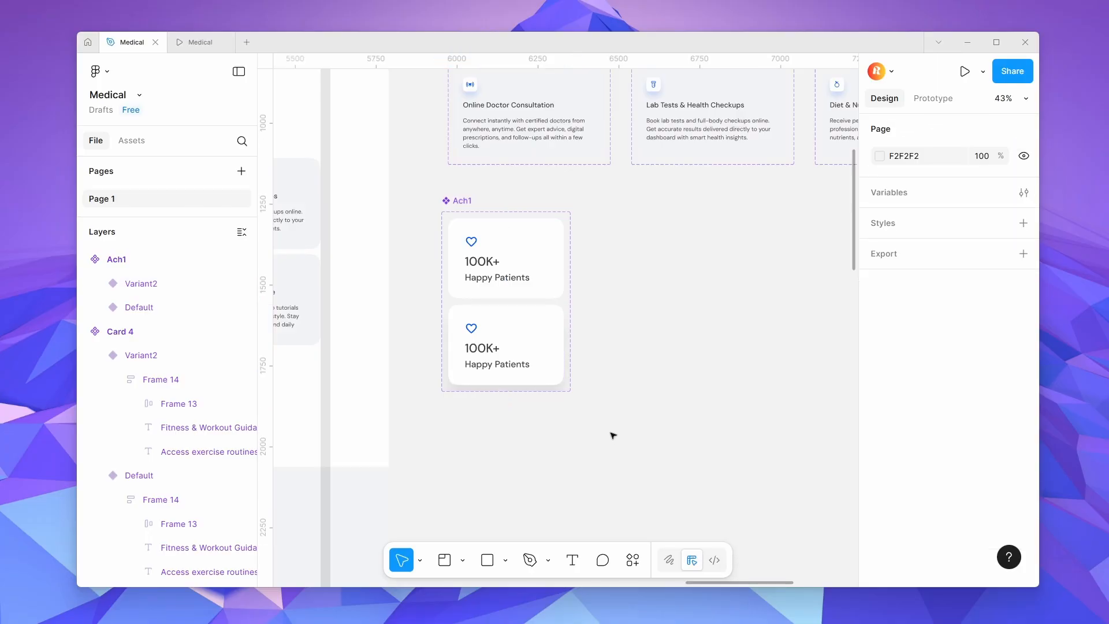
Recolor the drop shadow of Ach1's second variant to 0057FF at 8% opacity.
left_click(564, 378)
scroll(879, 458, "down", 6)
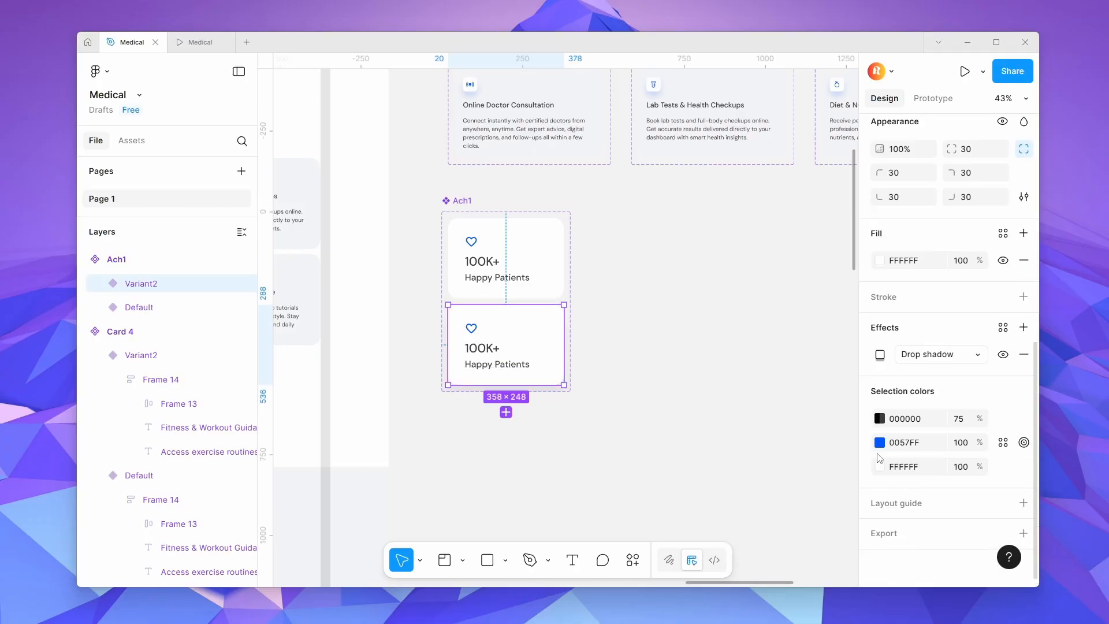
left_click(880, 355)
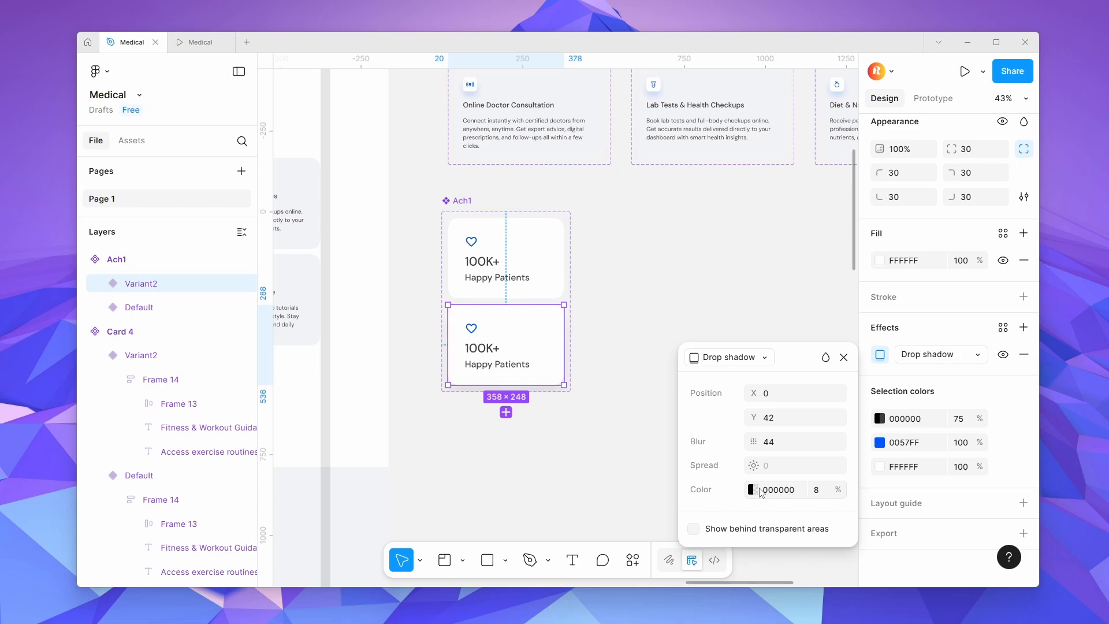
left_click(751, 490)
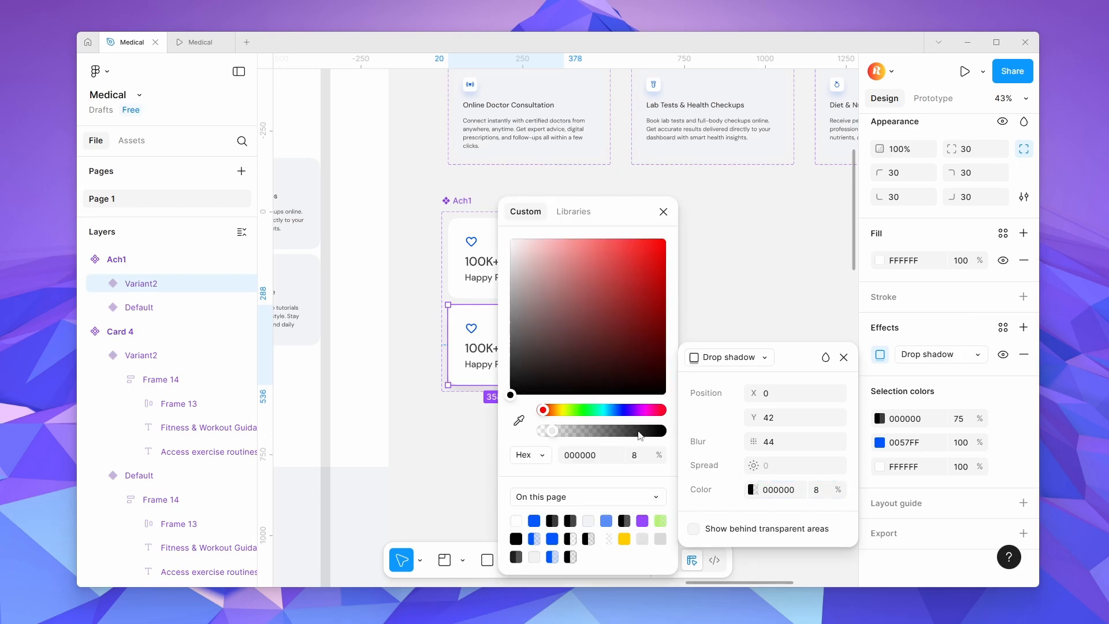
left_click(536, 522)
left_click(829, 496)
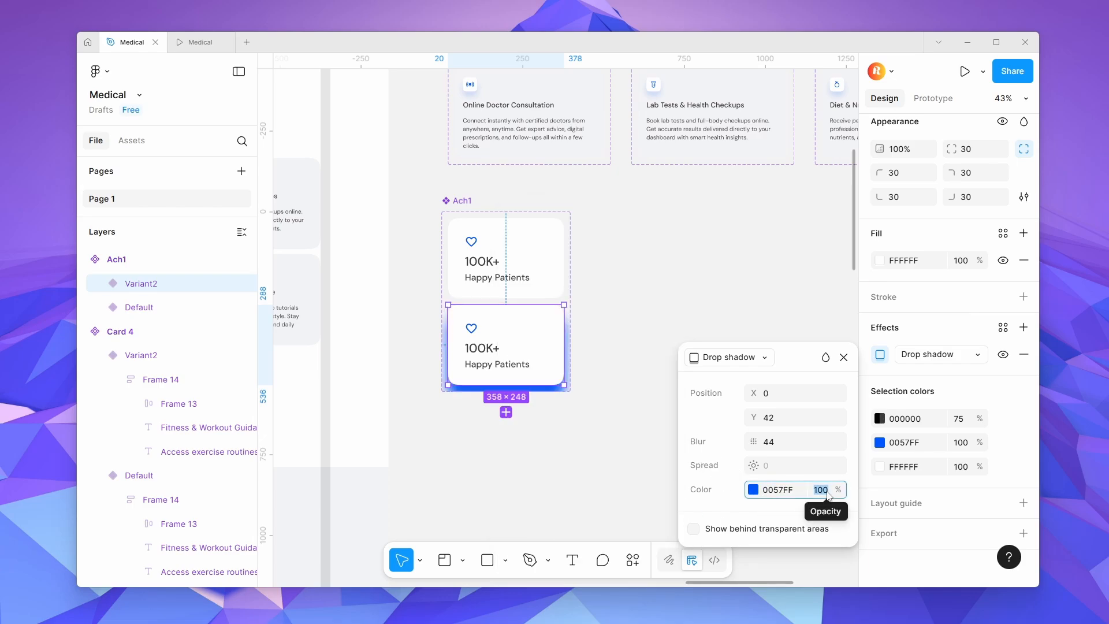
type("8")
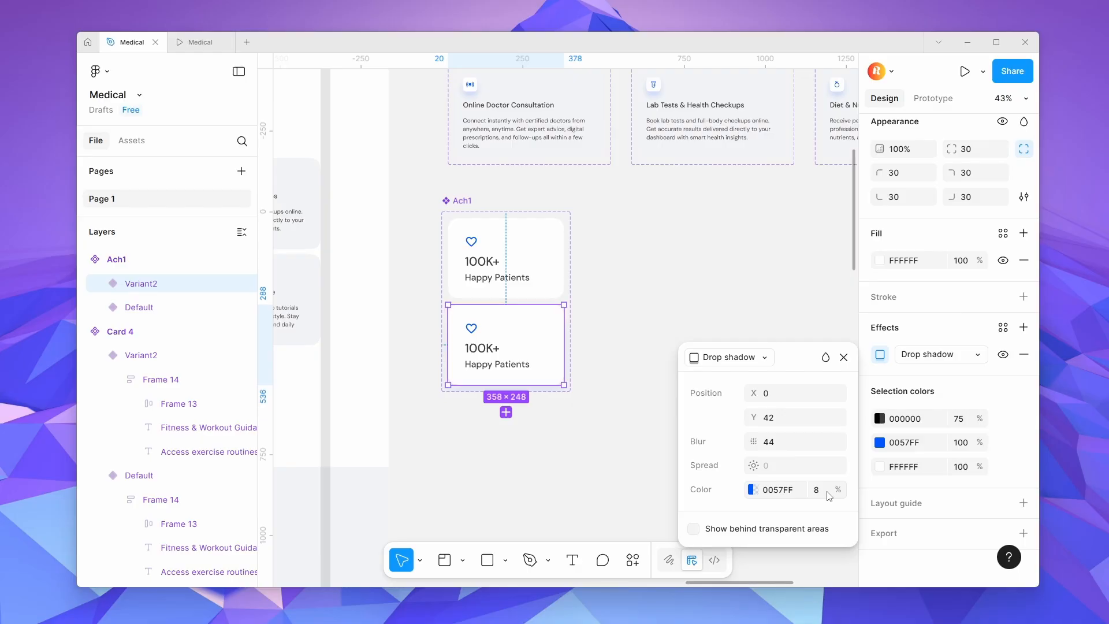
left_click(623, 488)
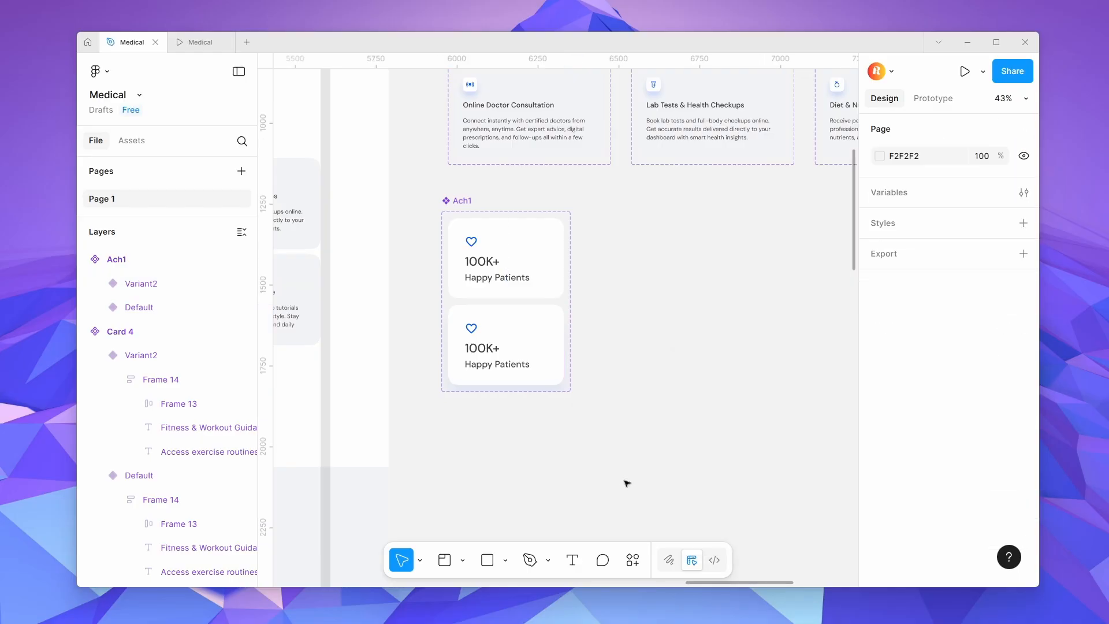
Link Ach1's default variant to Variant2 with an on-click Change to interaction using Smart animate.
left_click(945, 104)
left_click(532, 279)
left_click_drag(506, 299, 509, 346)
scroll(537, 382, "up", 3)
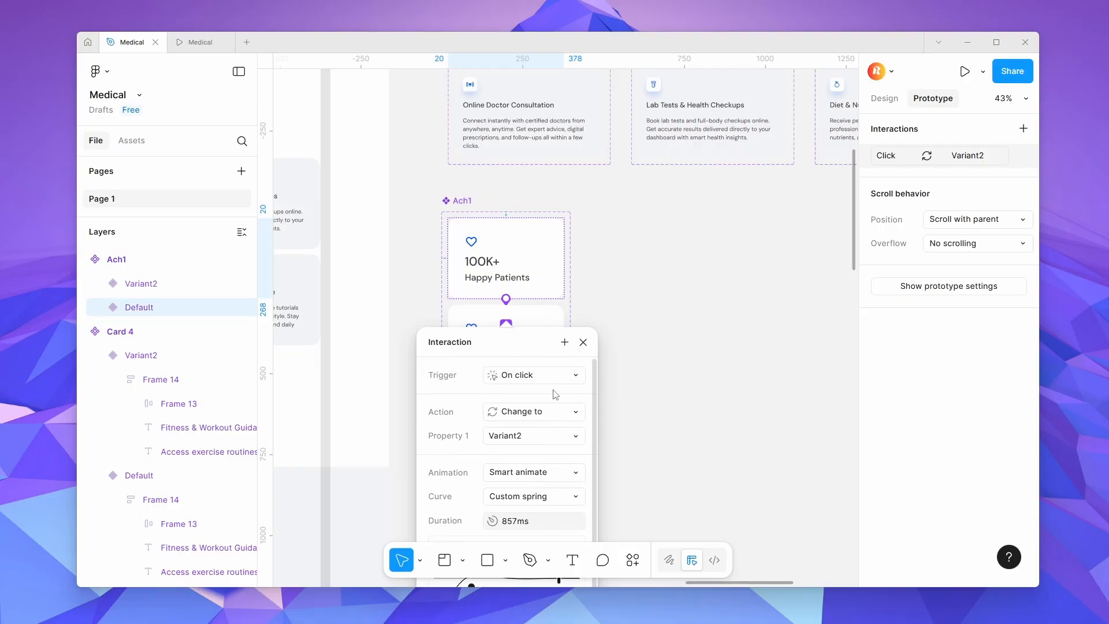
scroll(539, 403, "down", 3)
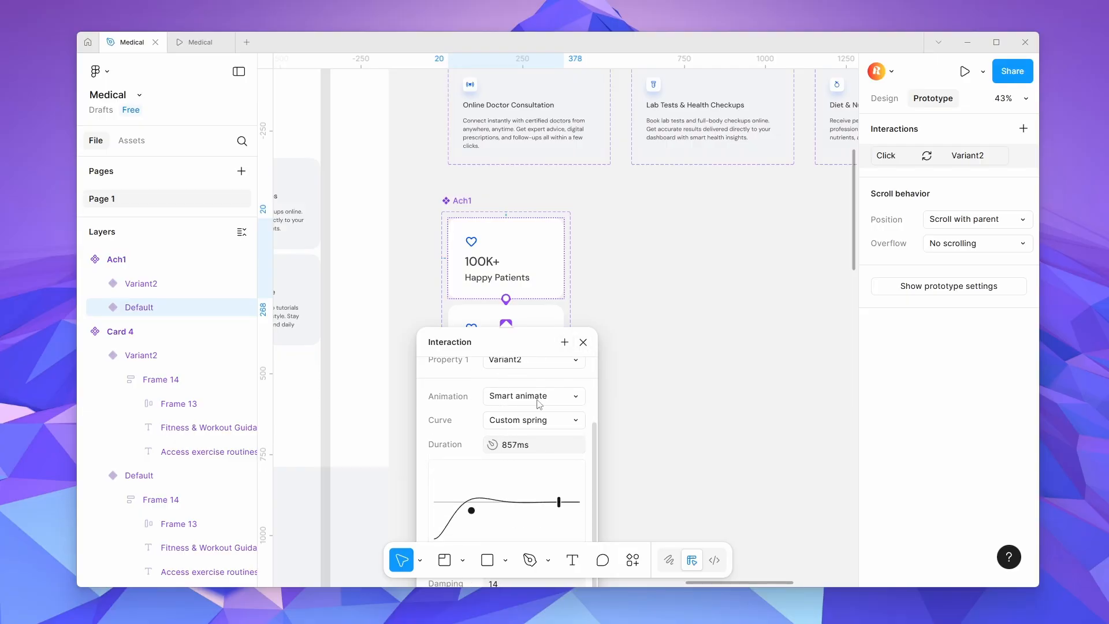
left_click(583, 343)
left_click(824, 366)
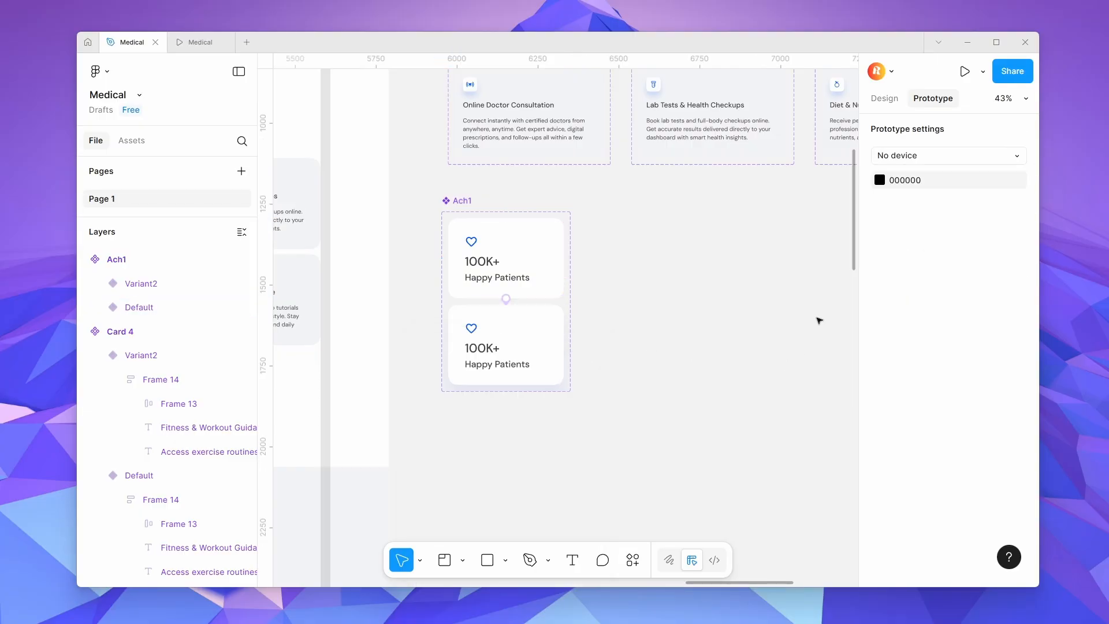
Replace the loose 100K+ card in the Why Choose Us section with an instance of Ach1's default variant.
left_click(886, 99)
scroll(755, 171, "down", 5)
left_click(672, 199)
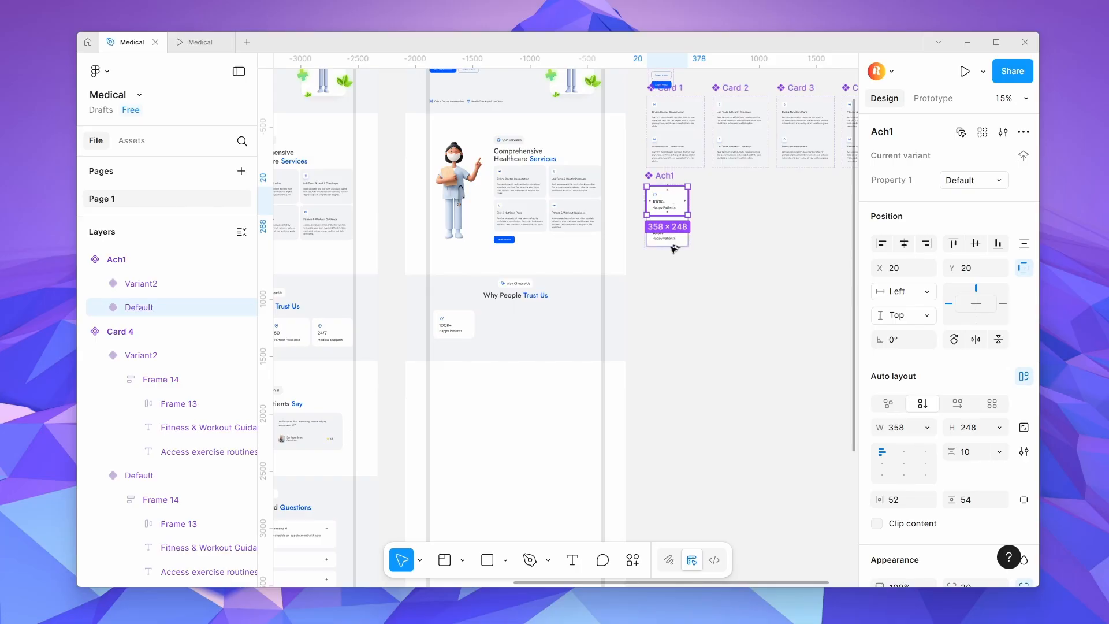
left_click_drag(673, 248, 464, 327)
key("Delete")
left_click(506, 327)
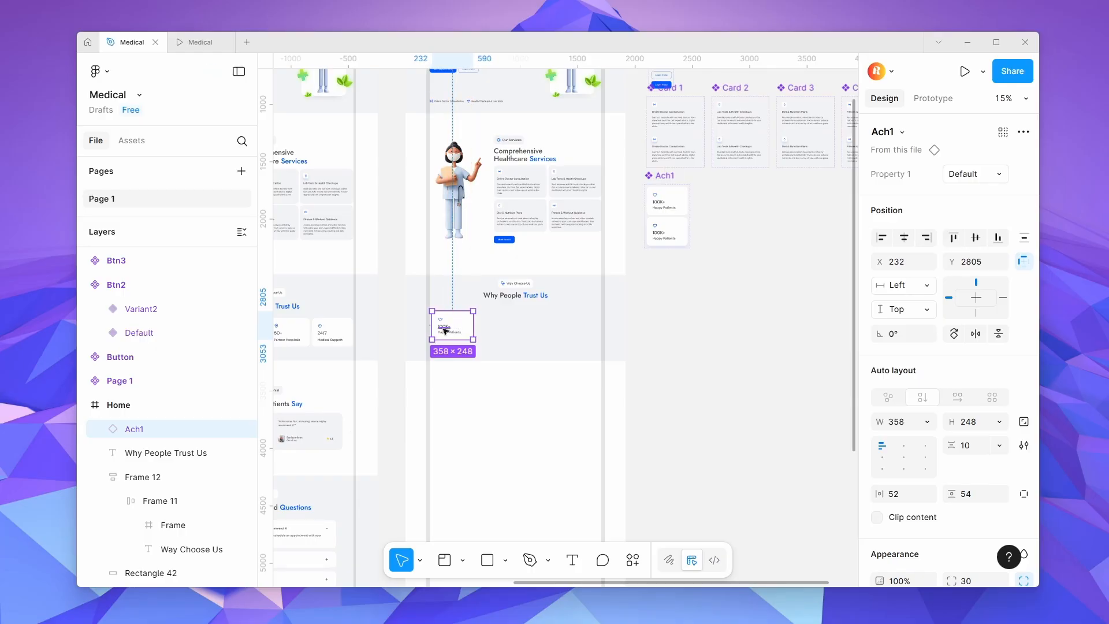
Duplicate the Ach1 component set into a row of aligned copies beneath the service card components.
scroll(444, 329, "up", 6)
left_click_drag(513, 280, 538, 266)
scroll(486, 274, "down", 8)
scroll(486, 273, "down", 4)
scroll(545, 233, "up", 8)
key("ctrl+d")
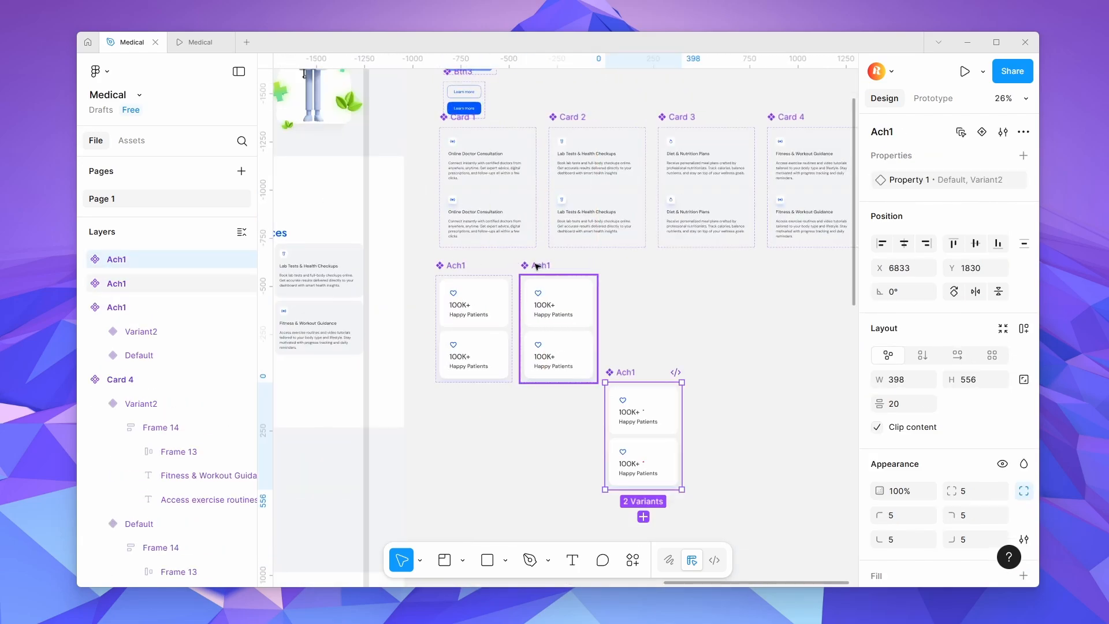
key("ctrl+d")
key("ctrl+d")
left_click(590, 223, "shift")
left_click(676, 330, "shift")
left_click(953, 191)
left_click_drag(696, 277, 696, 171)
left_click(617, 305)
Replace the heart icon in both variants of the second Ach1 with the medical cross icon from the reference's Certified Doctors card.
scroll(617, 305, "down", 5)
scroll(283, 315, "up", 3)
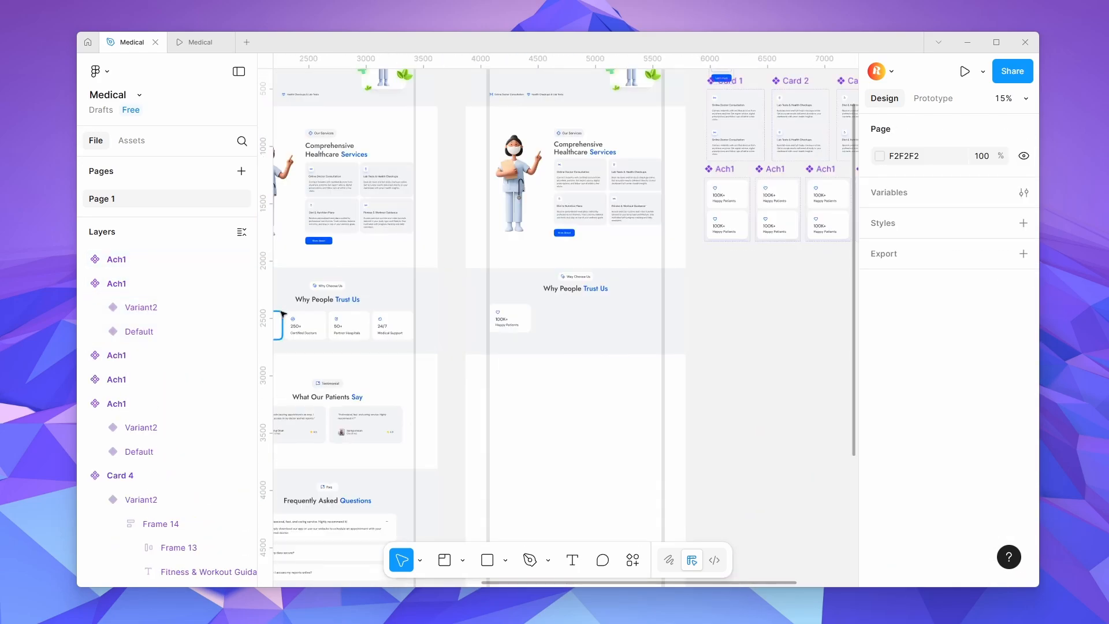
left_click(293, 319)
key("ctrl+c")
scroll(801, 172, "up", 5)
double_click(672, 229)
right_click(674, 230)
left_click(737, 152)
right_click(671, 341)
left_click(739, 139)
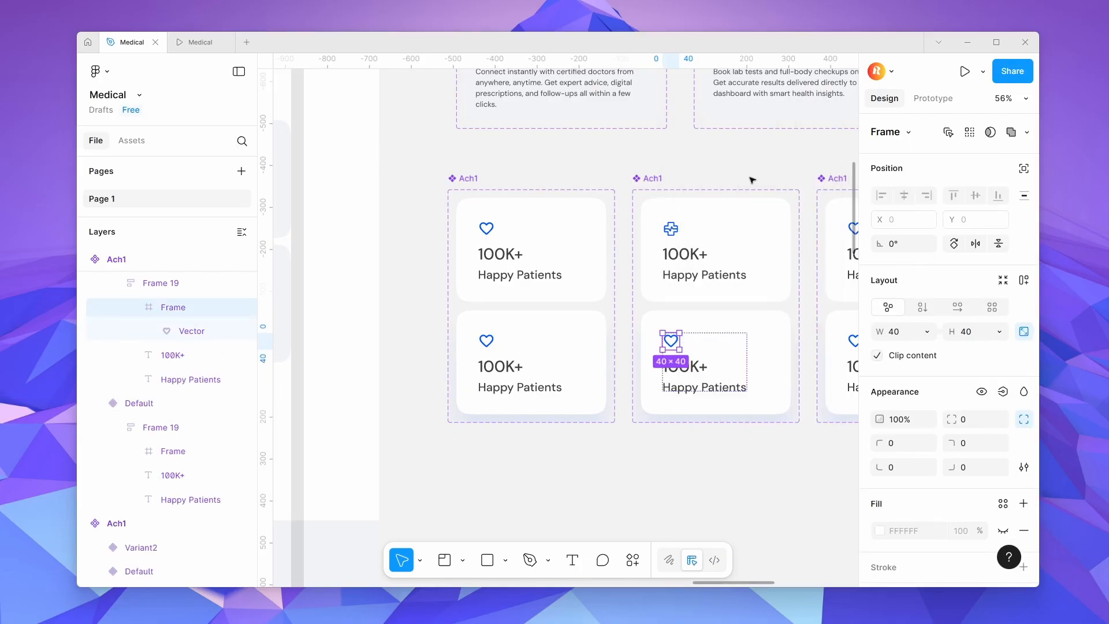
Copy the reference's 250+ figure over 100K+ in both variants of the second Ach1.
scroll(752, 191, "down", 5)
scroll(393, 398, "up", 3)
double_click(393, 401)
key("ctrl+c")
scroll(416, 410, "down", 4)
scroll(661, 316, "up", 4)
double_click(640, 298)
key("ctrl+v")
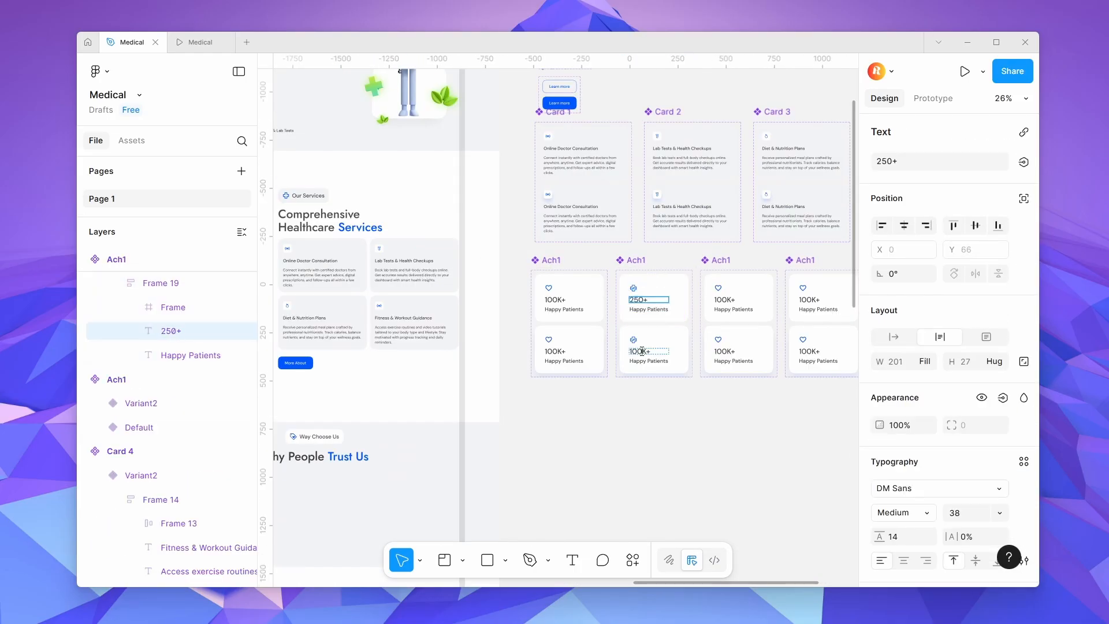
double_click(641, 351)
key("ctrl+v")
Replace the Happy Patients label with Certified Doctors in both variants of the second Ach1.
double_click(542, 359)
key("ctrl+c")
scroll(541, 358, "down", 5)
double_click(558, 278)
key("ctrl+v")
left_click(555, 330)
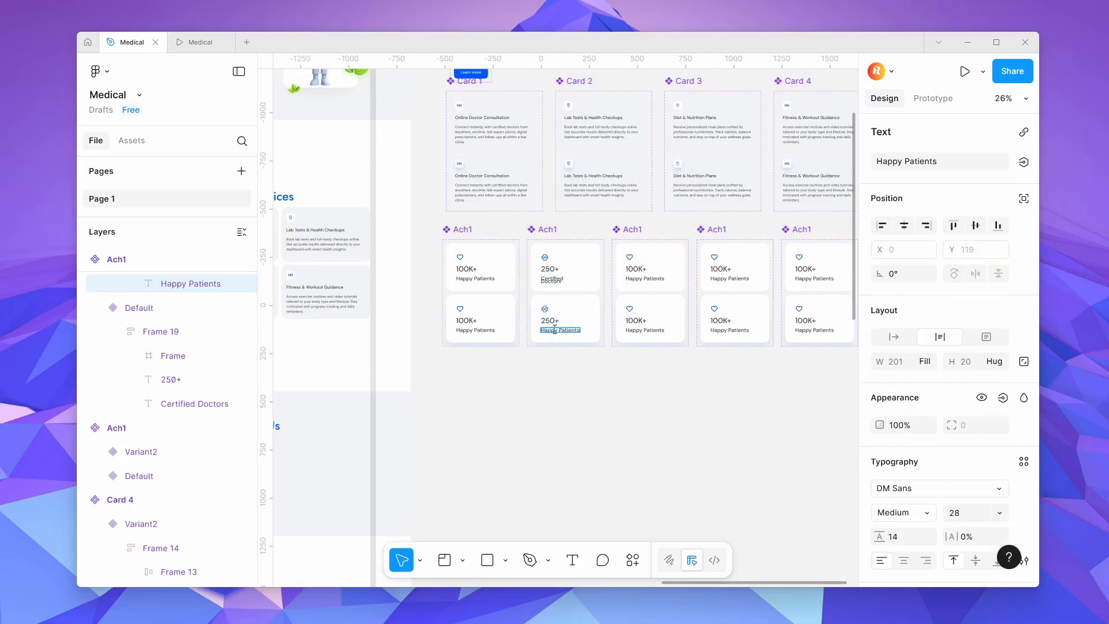
key("ctrl+v")
key("Escape")
Set the Certified Doctors labels in both variants to auto width and resize the second variant's content frame to fit.
scroll(575, 292, "up", 5)
left_click(540, 261, "ctrl")
left_click(569, 237)
double_click(515, 260)
left_click(927, 364)
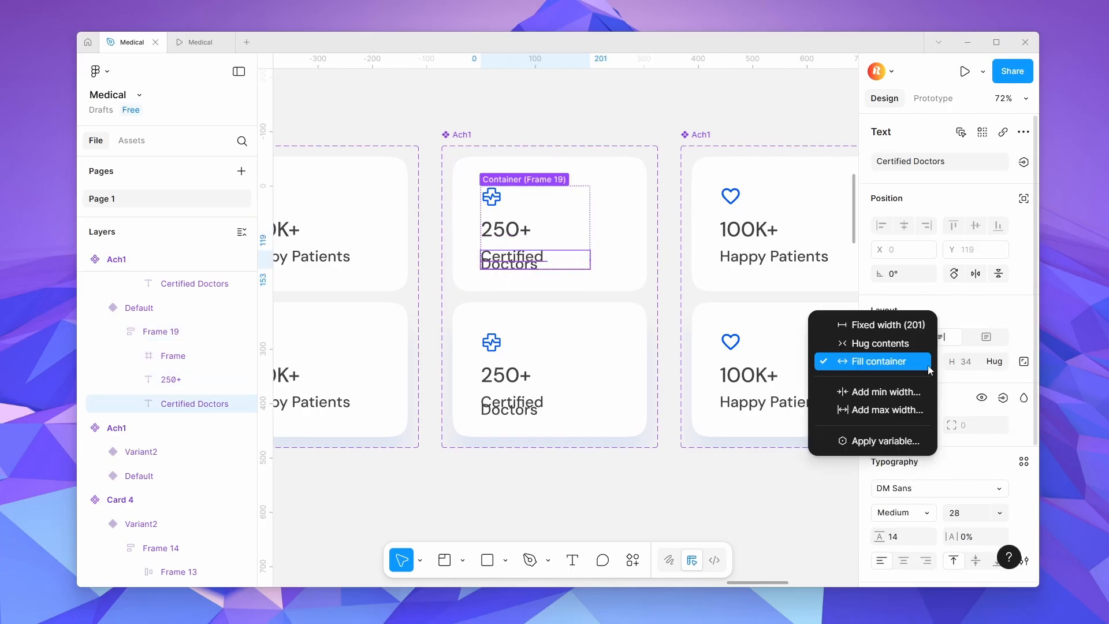
left_click(545, 425)
left_click(520, 259)
double_click(520, 259)
left_click(894, 337)
left_click(530, 403)
double_click(530, 403)
left_click(894, 337)
left_click(569, 369)
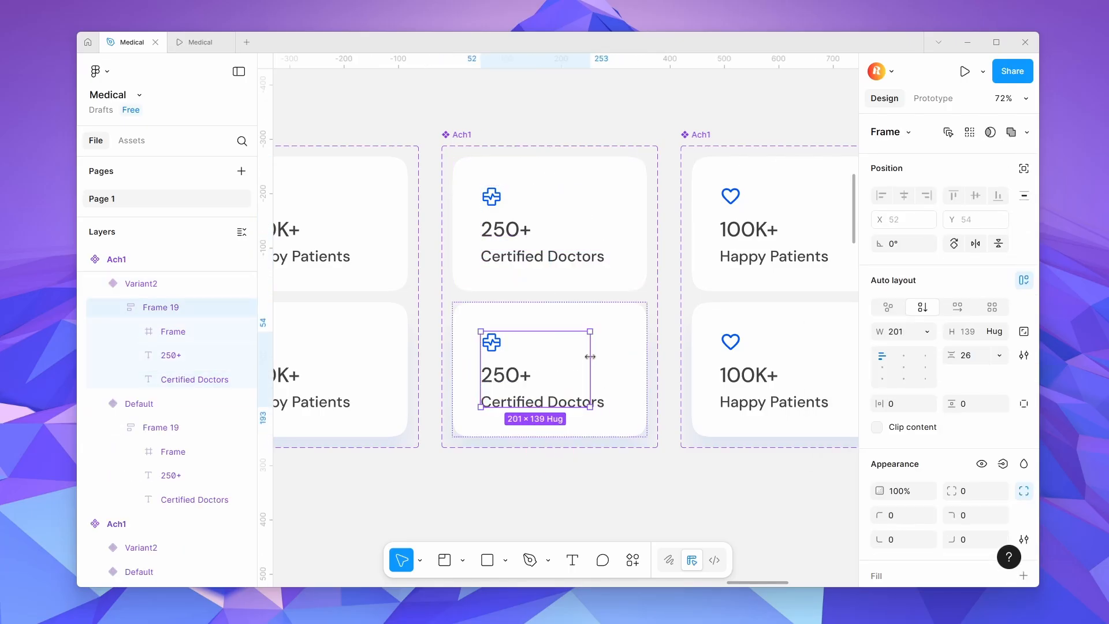
double_click(590, 356)
Replace the heart icon in the third Ach1's default variant with the shield icon from the reference's Partner Hospitals card.
scroll(634, 341, "down", 10)
left_click(543, 428)
scroll(394, 443, "up", 6)
left_click(306, 355)
scroll(410, 474, "down", 6)
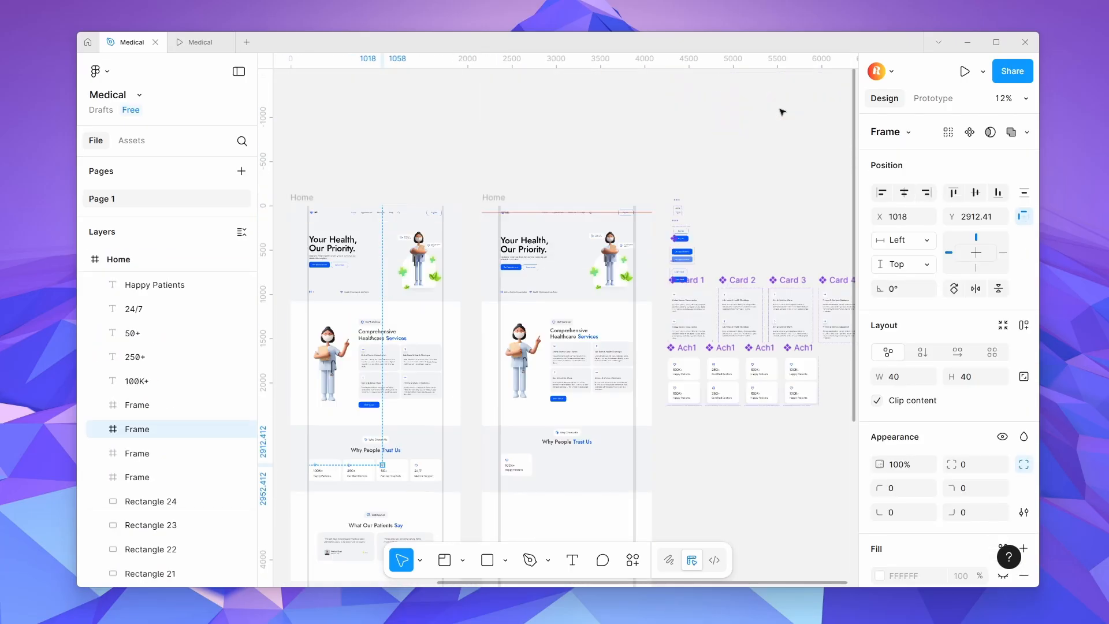
scroll(798, 283, "up", 8)
left_click(595, 281, "ctrl")
key("ctrl+shift+r")
left_click(617, 308)
Copy the reference's 50+ figure over 100K+ in both variants of the third Ach1.
scroll(616, 308, "down", 9)
scroll(370, 451, "up", 6)
double_click(431, 341)
scroll(651, 292, "up", 8)
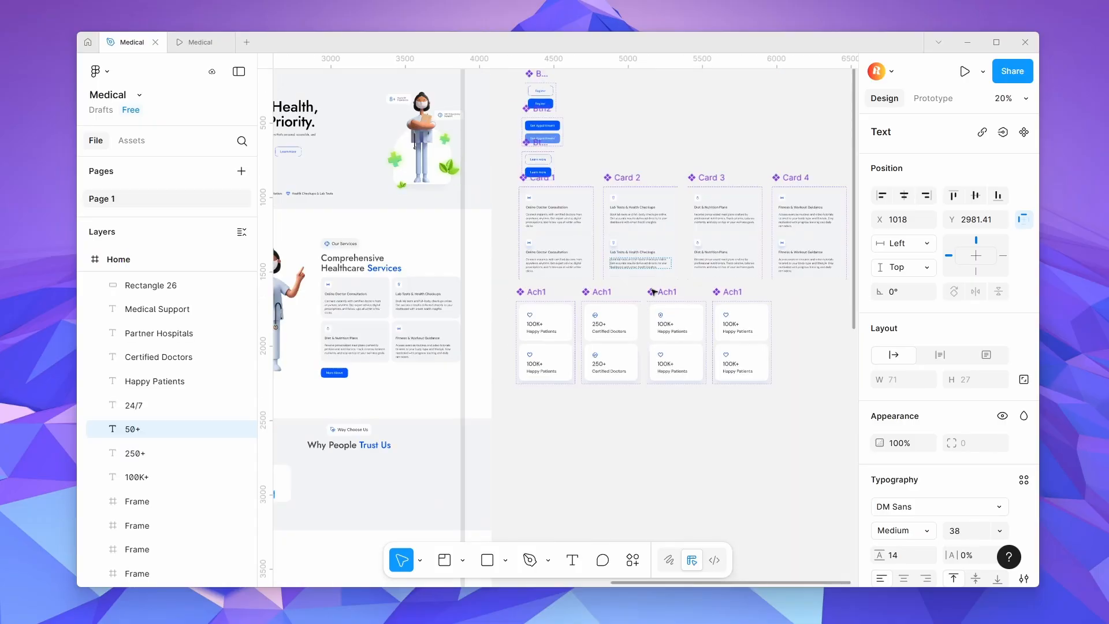
double_click(681, 354)
key("ctrl+v")
double_click(681, 437)
key("ctrl+v")
Replace the Happy Patients label with Partner Hospitals in both variants of the third Ach1.
scroll(681, 437, "down", 9)
scroll(379, 498, "up", 6)
double_click(435, 502)
scroll(434, 502, "down", 6)
double_click(756, 443)
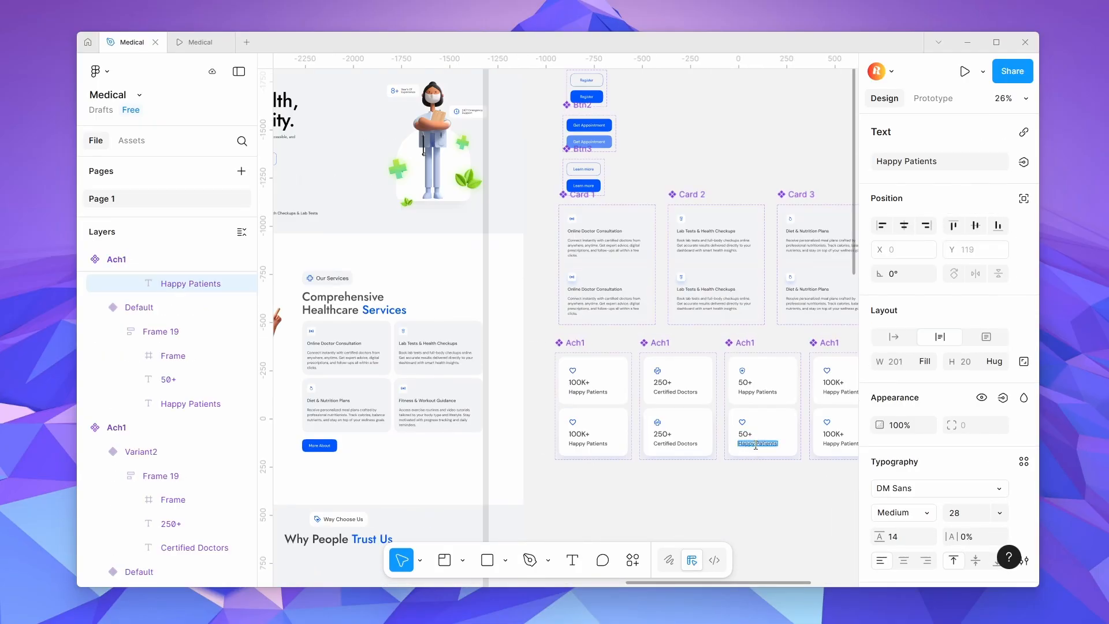
key("ctrl+v")
double_click(757, 391)
key("ctrl+v")
Make the content frame in the third Ach1's second variant hug its contents in width.
scroll(796, 471, "up", 6)
left_click(760, 247)
left_click(734, 398)
double_click(776, 379)
Replace the heart icon in both variants of the fourth Ach1 with the clock icon from the reference's Medical Support card.
scroll(696, 395, "down", 7)
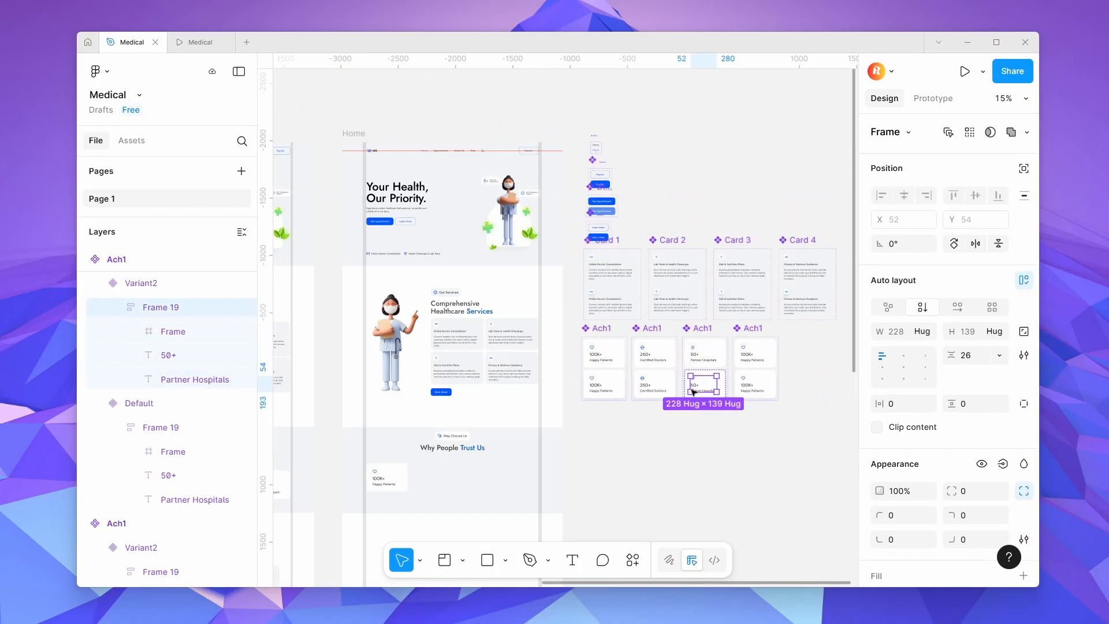
scroll(302, 469, "up", 3)
left_click(302, 469, "ctrl")
scroll(302, 469, "down", 5)
scroll(671, 270, "up", 6)
left_click(663, 278, "ctrl")
key("ctrl+shift+r")
left_click(663, 337, "ctrl")
right_click(663, 336)
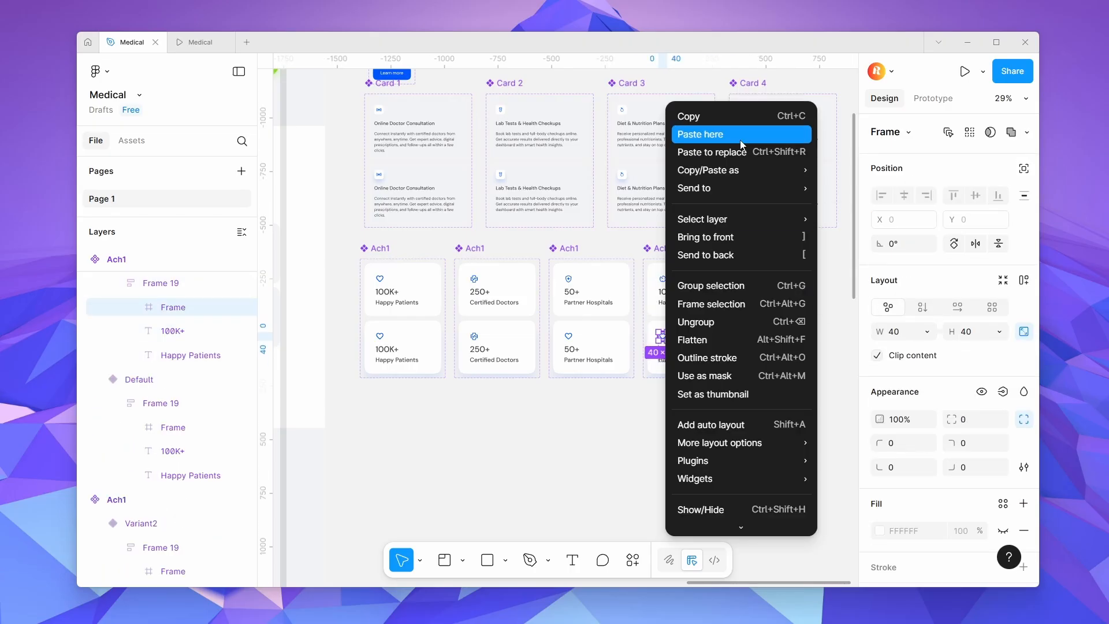
left_click(743, 152)
scroll(743, 151, "down", 5)
scroll(512, 379, "up", 5)
left_click(512, 379)
scroll(513, 379, "down", 5)
left_click(721, 269)
double_click(721, 269)
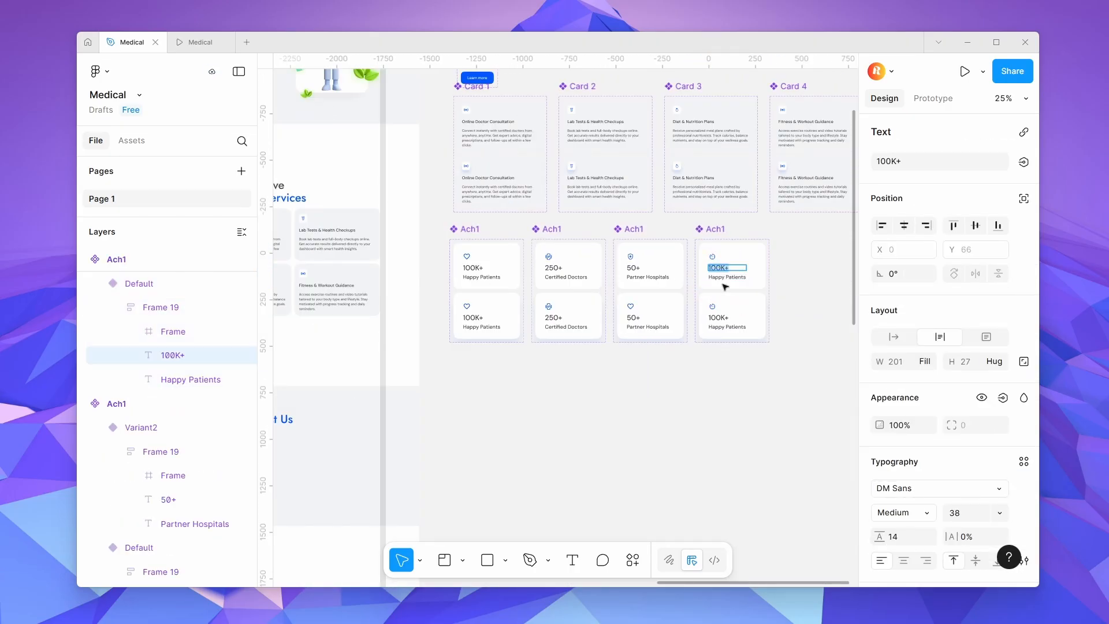
Copy the reference's 24/7 figure over 100K+ in both variants of the fourth Ach1.
scroll(713, 301, "down", 5)
scroll(505, 379, "up", 5)
double_click(455, 375)
scroll(455, 379, "down", 5)
scroll(734, 300, "up", 7)
left_click(753, 297, "ctrl")
double_click(753, 297)
key("ctrl+v")
double_click(754, 401)
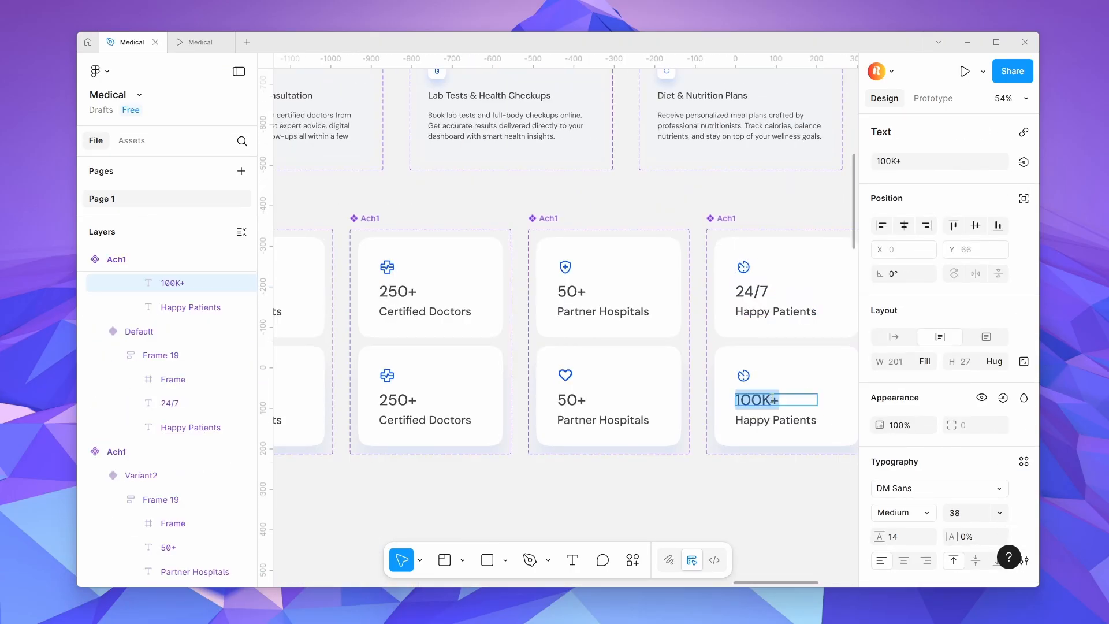
key("ctrl+v")
Replace the Happy Patients label with Medical Support in both variants of the fourth Ach1.
scroll(754, 401, "down", 5)
scroll(369, 508, "up", 6)
double_click(372, 487)
scroll(372, 486, "down", 5)
scroll(590, 442, "up", 5)
double_click(428, 469)
key("ctrl+v")
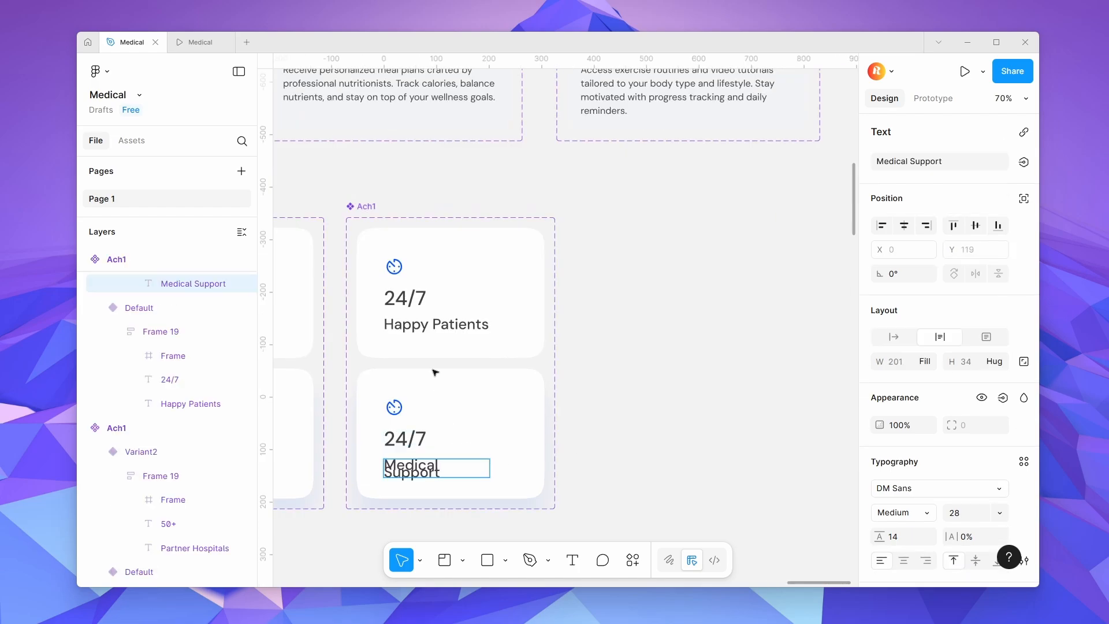
double_click(439, 324)
key("ctrl+v")
Widen the content frame in the fourth Ach1's second variant so Medical Support fits on one line.
left_click(471, 465)
left_click(485, 448)
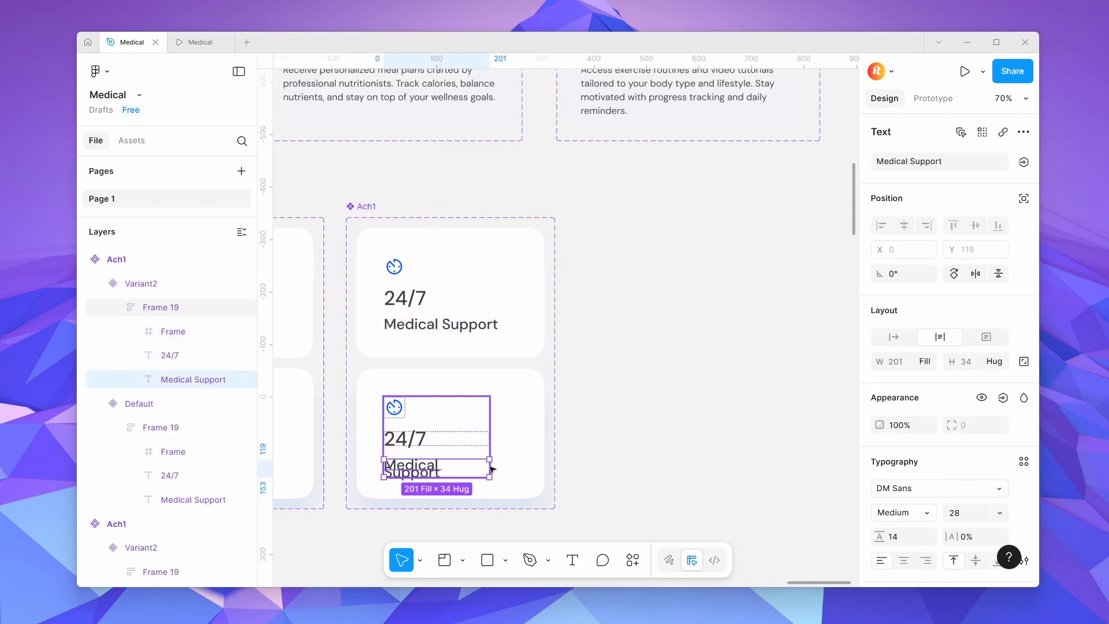
left_click(485, 427)
left_click_drag(489, 426, 525, 497)
Place instances of the 250+, 50+ and 24/7 stat cards beside the 100K+ card in the Why Choose Us section.
scroll(681, 456, "down", 5)
left_click_drag(580, 420, 580, 493)
scroll(570, 495, "down", 2)
left_click_drag(605, 449, 610, 500)
left_click_drag(665, 514, 418, 515)
scroll(419, 514, "up", 3)
Align the three new stat card instances vertically and set the horizontal spacing between them to 15.
left_click(975, 195)
left_click(1024, 195)
left_click(889, 259)
scroll(636, 358, "down", 5)
left_click_drag(880, 475, 634, 451)
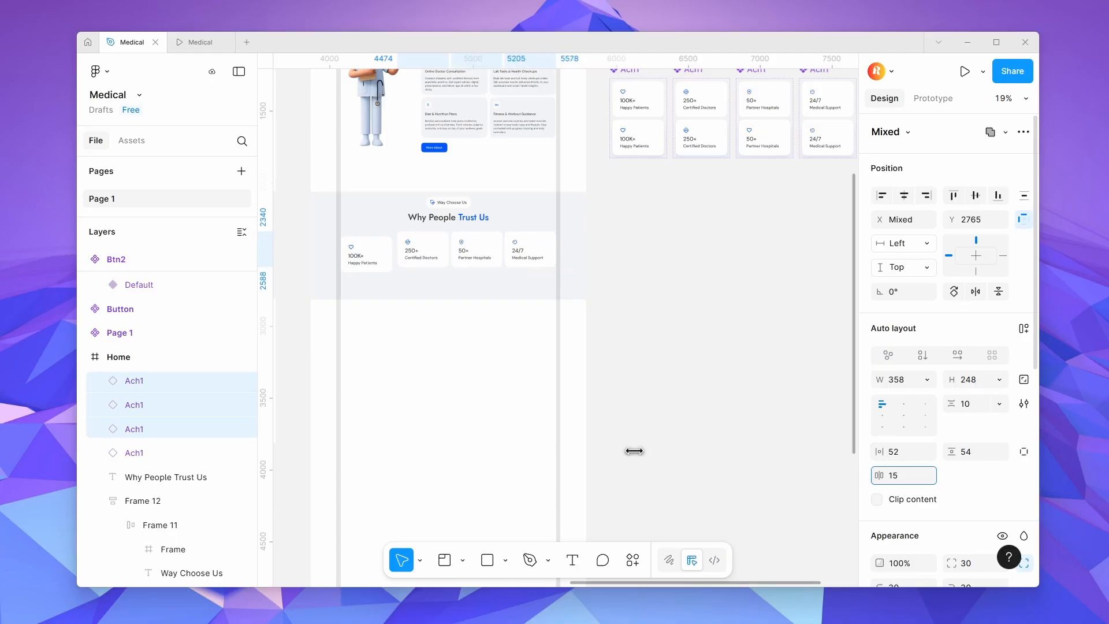
Fit the four stat cards between the page's side guides and tidy them into one evenly spaced row.
scroll(542, 333, "up", 4)
left_click_drag(595, 254, 589, 254)
left_click_drag(672, 249, 679, 258)
left_click(396, 263)
left_click(482, 254, "shift")
left_click(569, 254, "shift")
left_click(682, 250, "shift")
left_click(1024, 195)
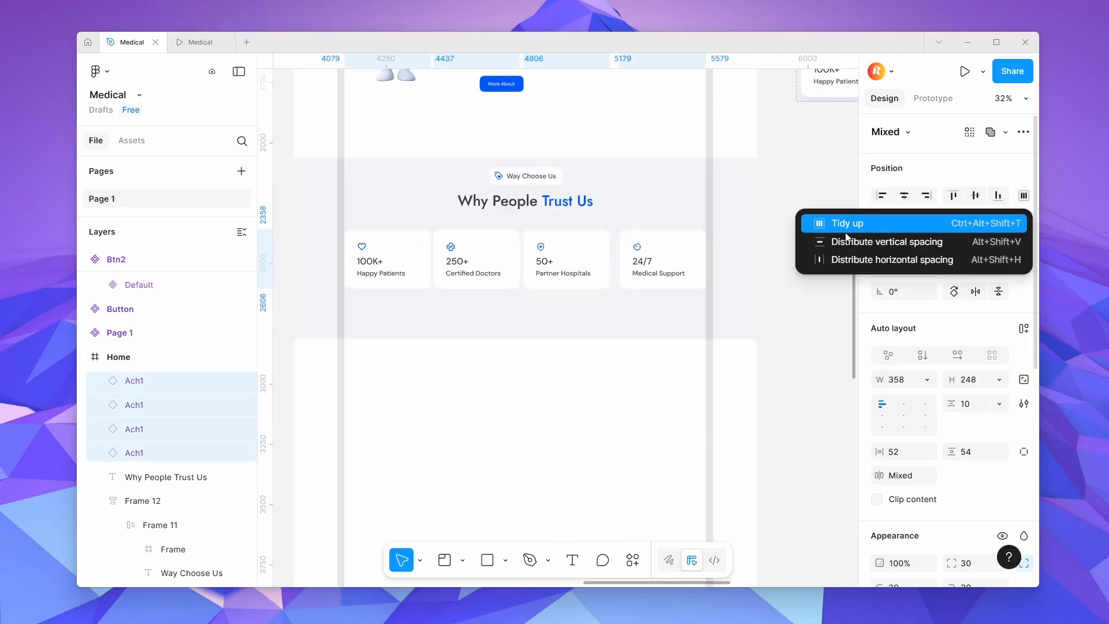
left_click(838, 220)
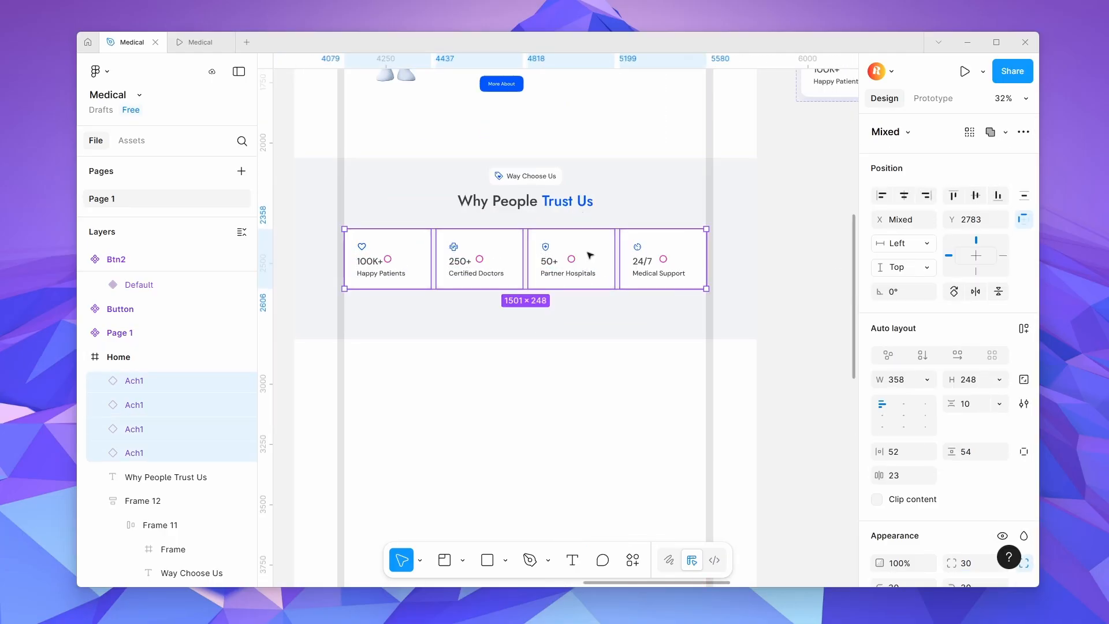
Wrap the stat cards, Why People Trust Us heading, badge and section background in nested auto layouts, centering the content in the outermost one.
key("shift+a")
left_click(569, 203, "shift")
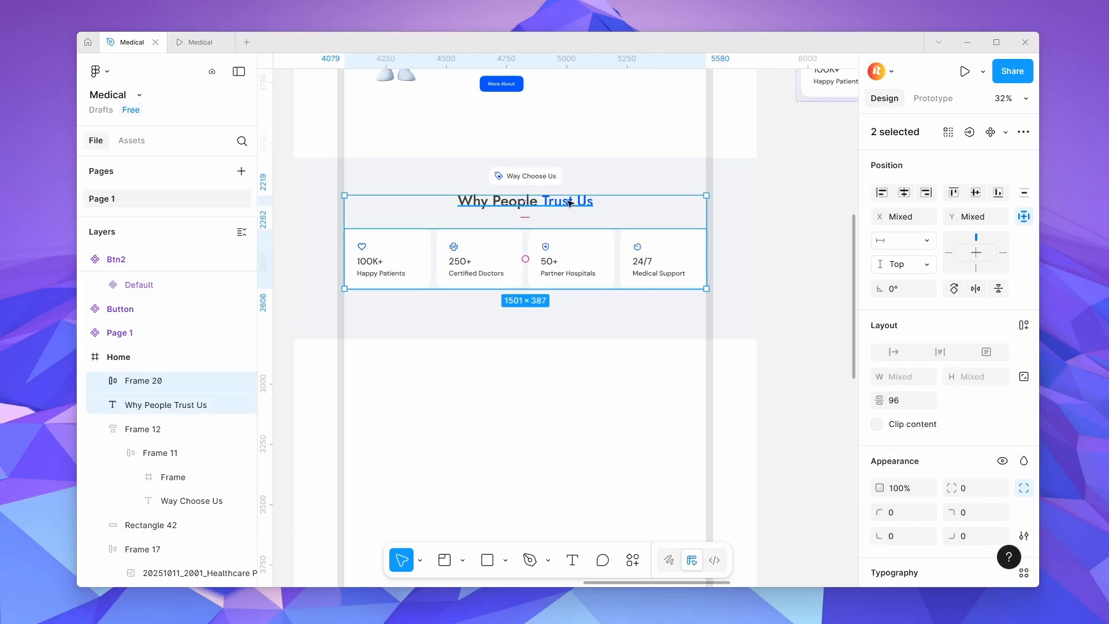
key("shift+a")
left_click(555, 179, "shift")
key("shift+a")
left_click(673, 330, "shift")
key("shift+a")
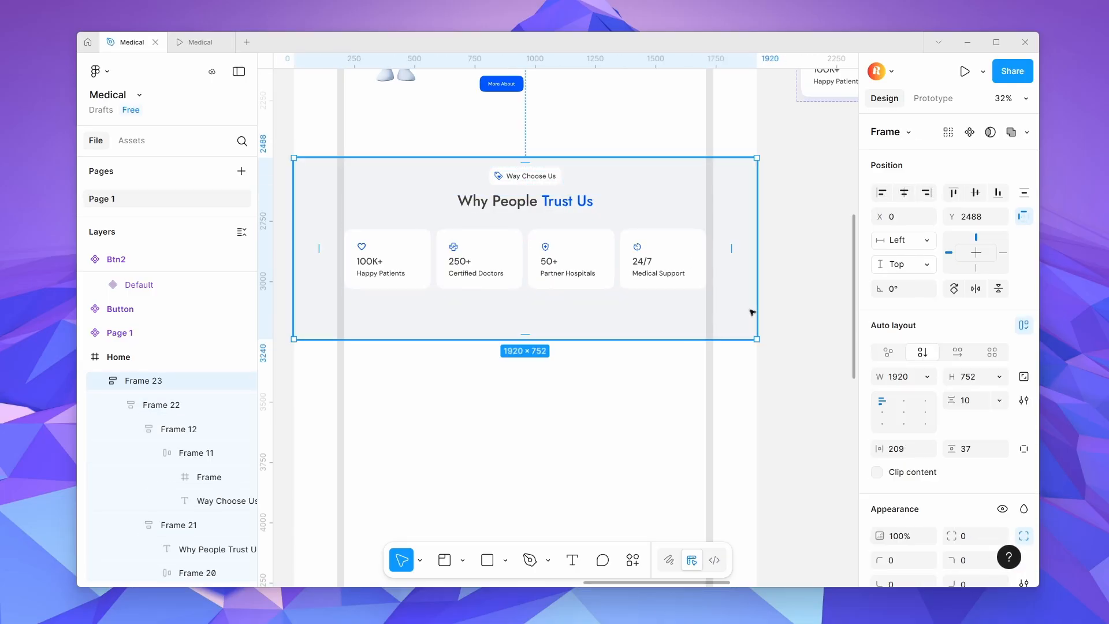
left_click(904, 412)
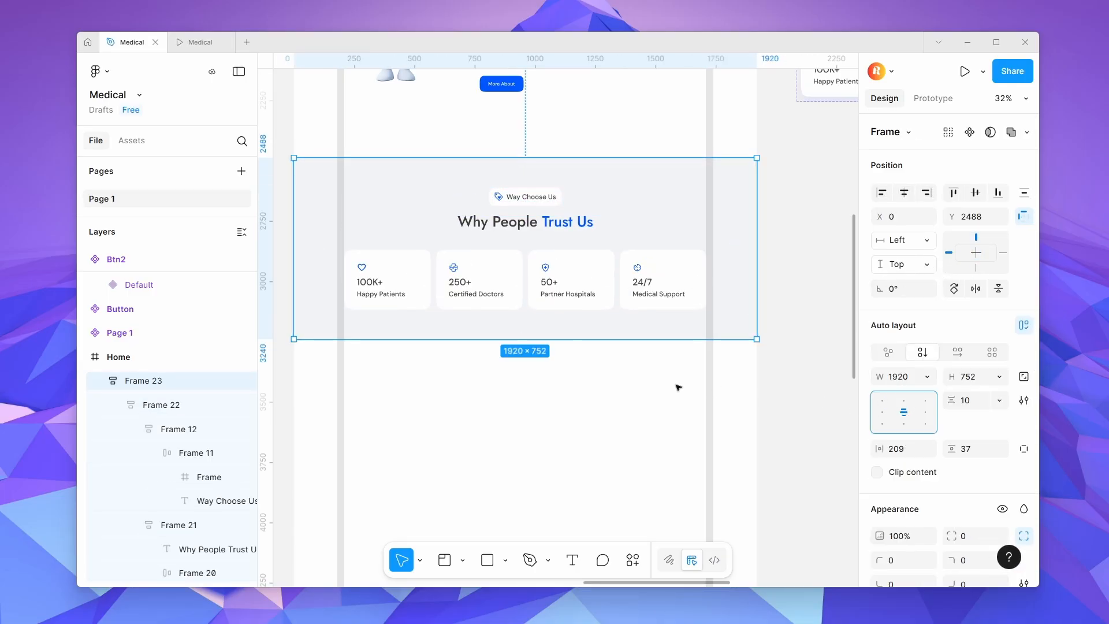
left_click(689, 398)
Distribute the hero, services and Why People Trust Us sections vertically and set the spacing between them to 190.
scroll(689, 399, "down", 5)
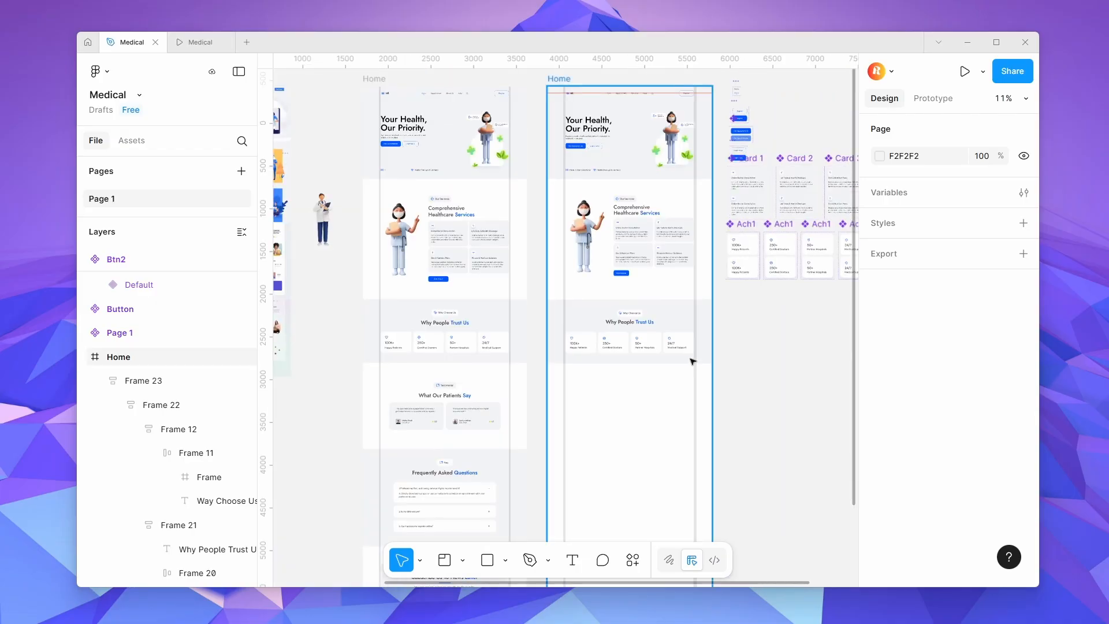
left_click(700, 326)
left_click(671, 238, "shift")
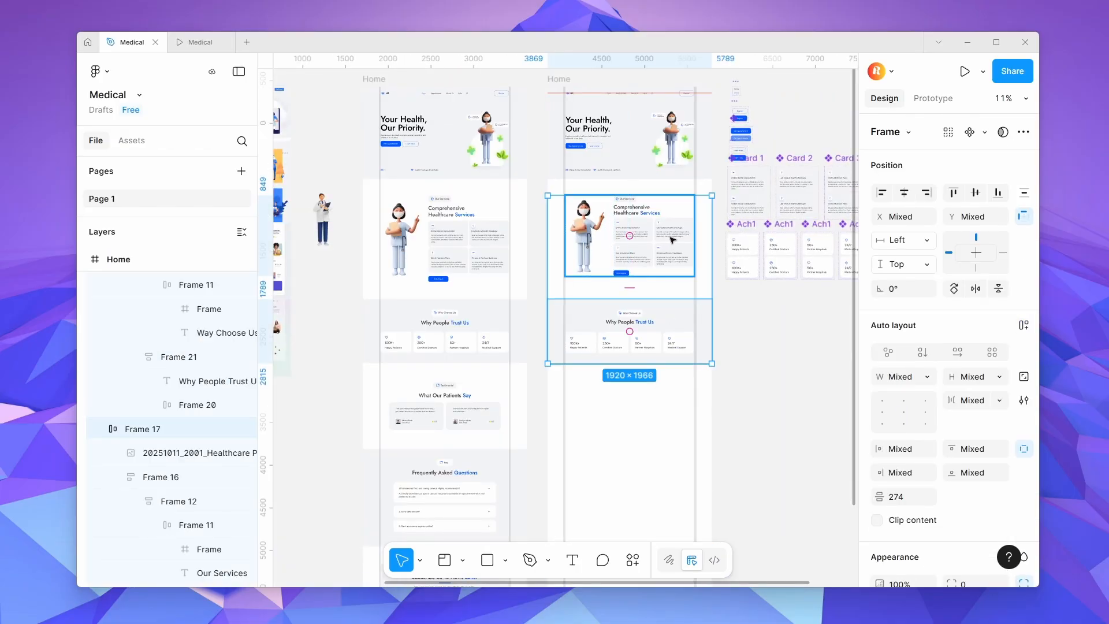
left_click(674, 177, "shift")
left_click(1024, 192)
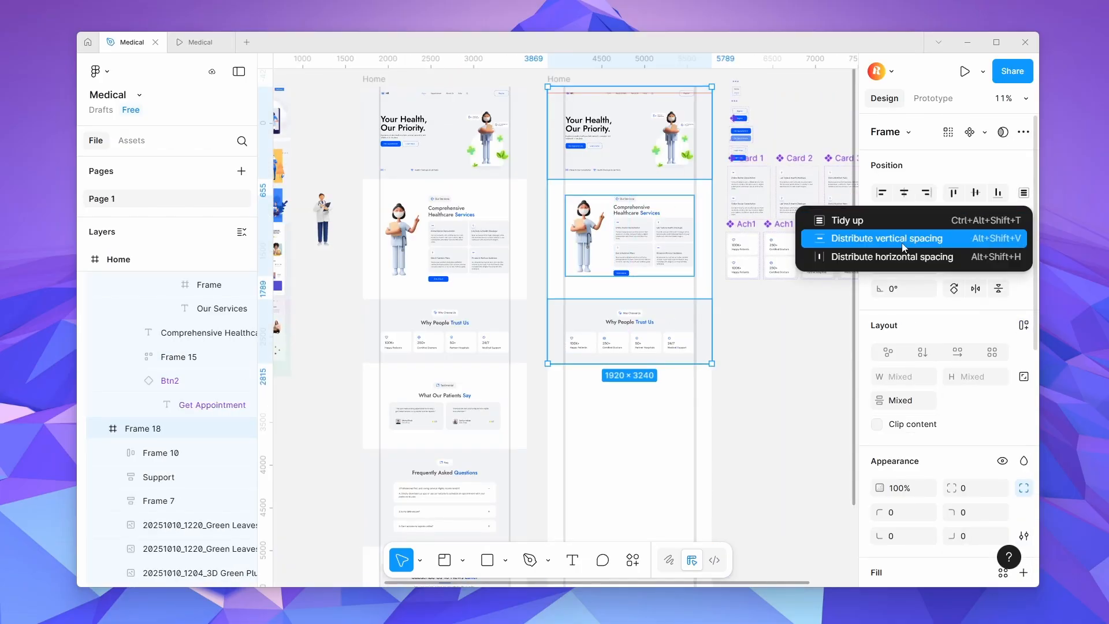
left_click(924, 237)
left_click_drag(879, 403, 813, 388)
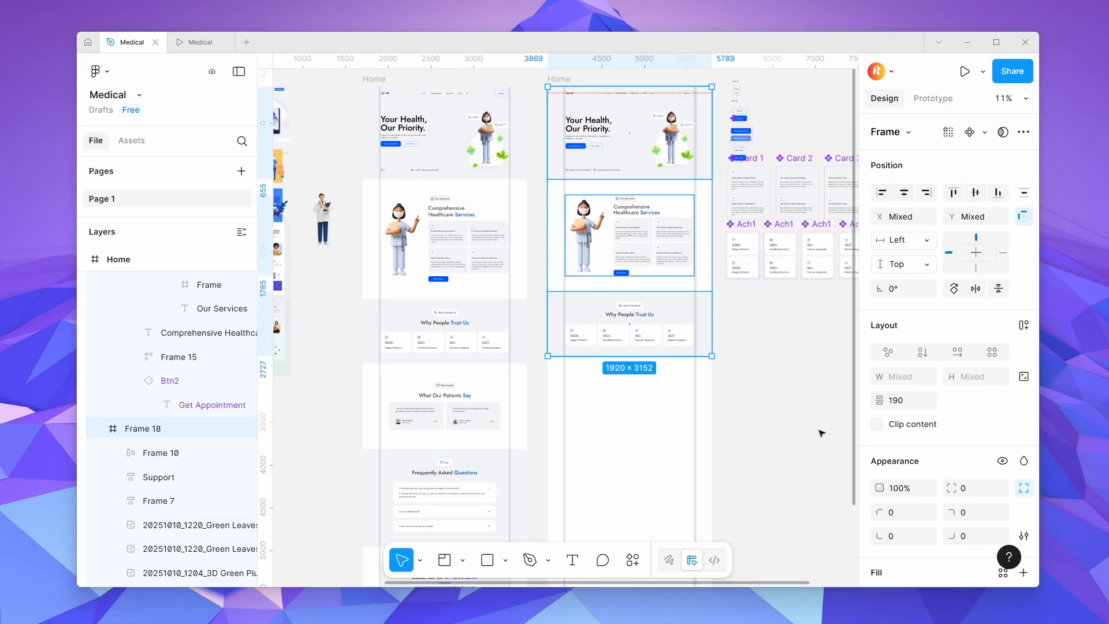
left_click(764, 434)
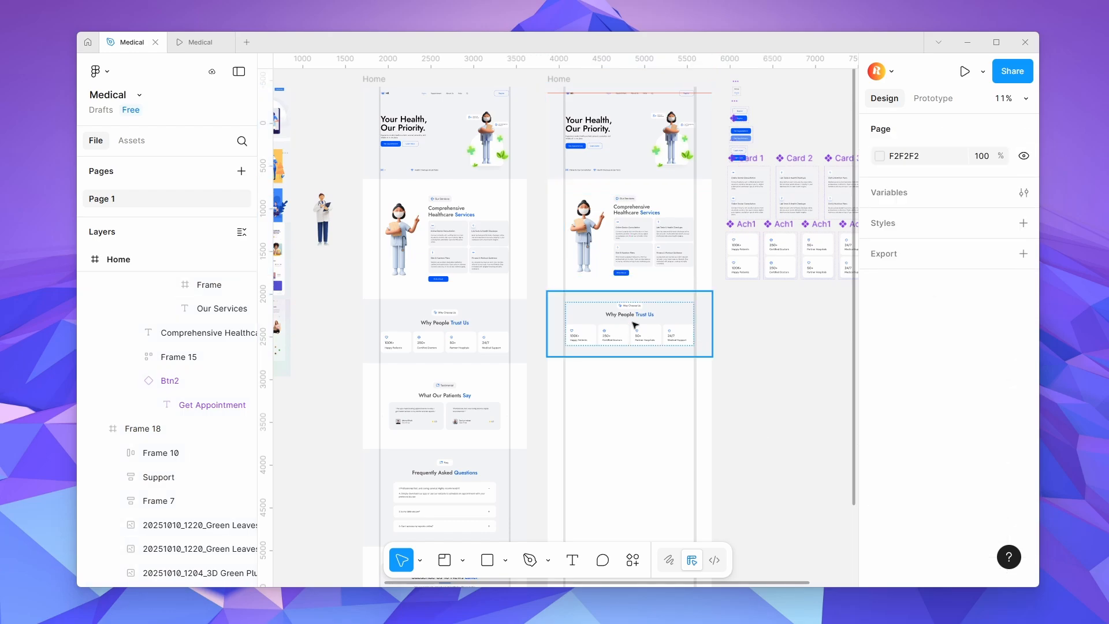
Duplicate the Our Services badge and Comprehensive Healthcare Services heading into the blank area below the Why People Trust Us section.
left_click(640, 204)
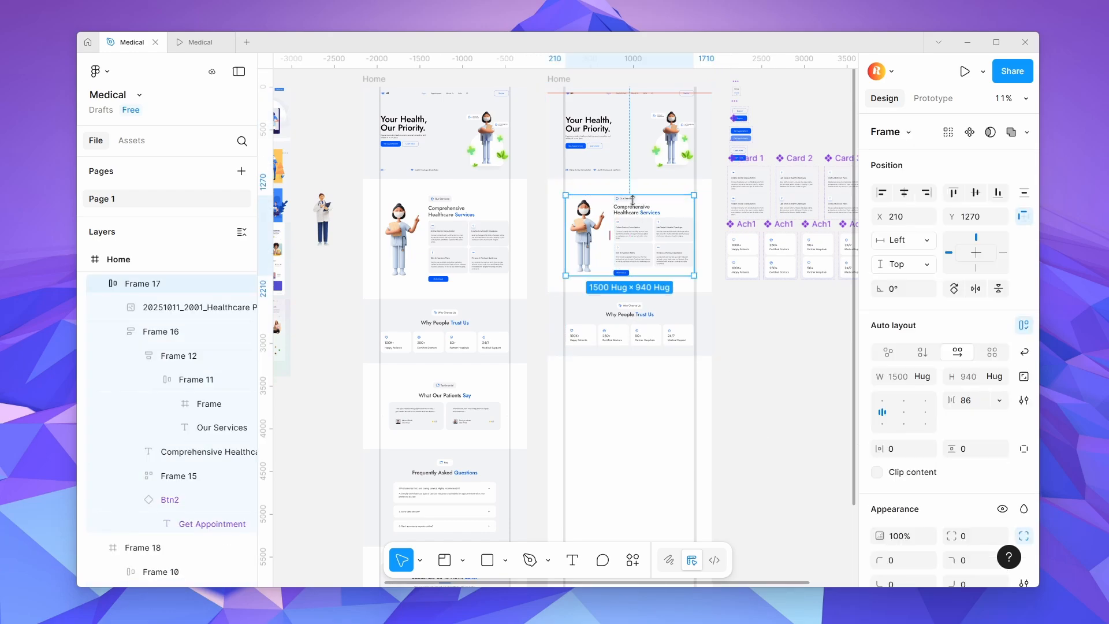
scroll(625, 198, "up", 3)
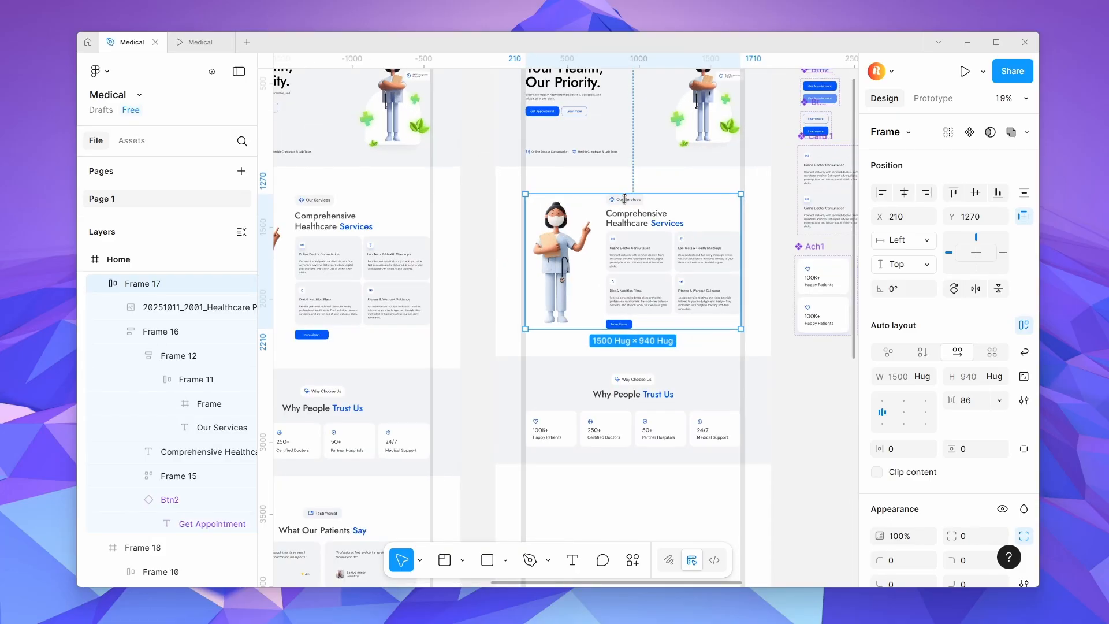
scroll(636, 203, "up", 5)
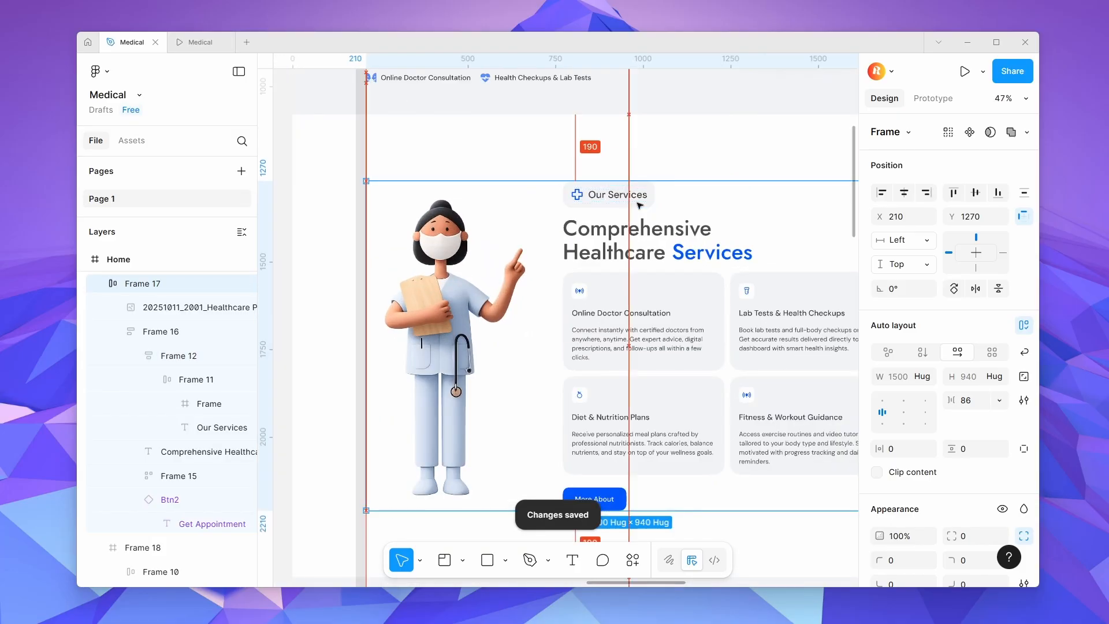
double_click(640, 206)
double_click(633, 207)
left_click(646, 255, "shift")
scroll(646, 254, "down", 5)
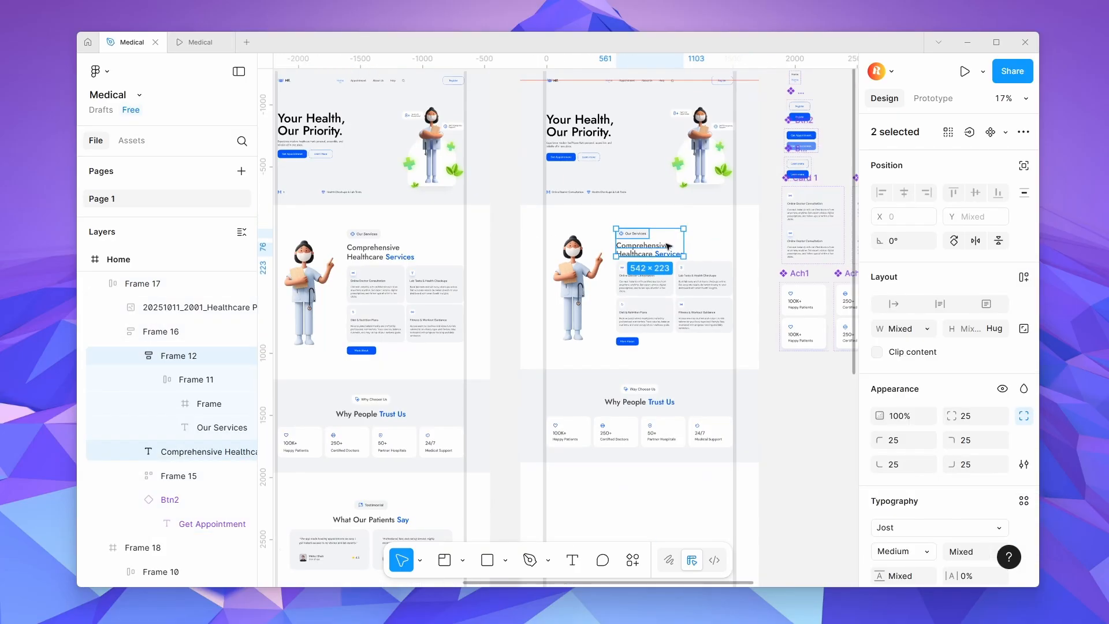
left_click_drag(646, 255, 645, 518)
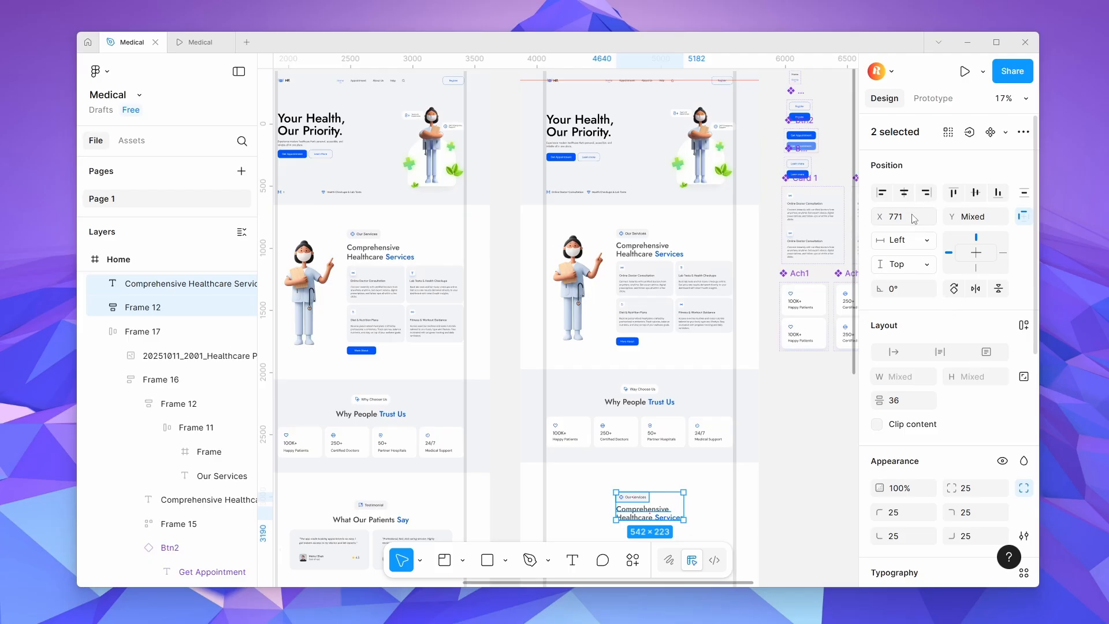
Center the duplicated badge over the duplicated heading and center-align the heading text.
scroll(899, 413, "down", 8)
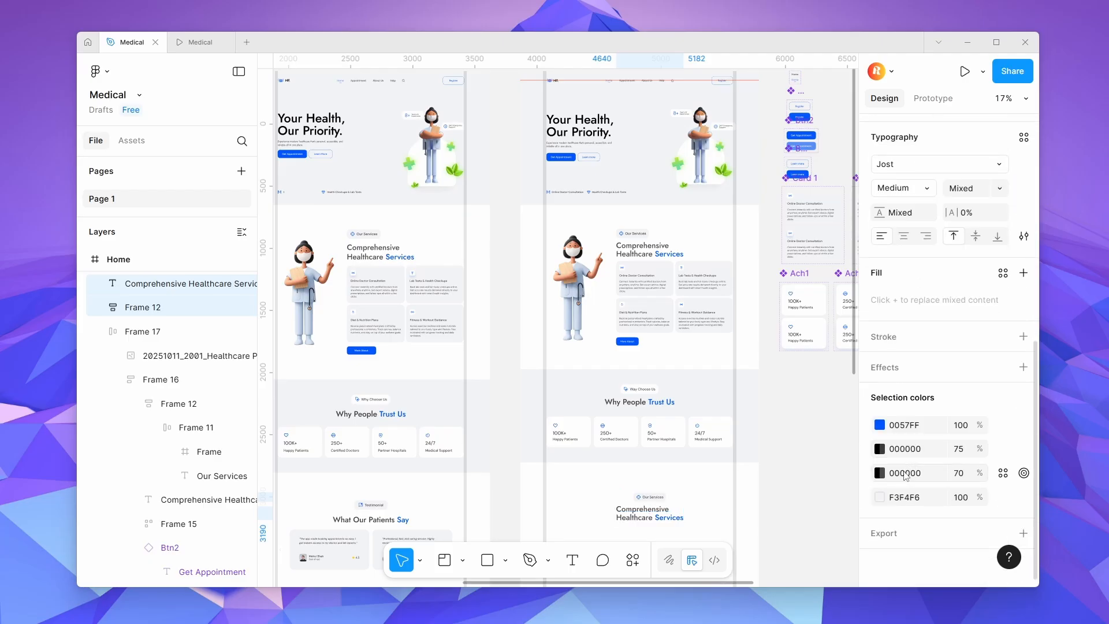
left_click(668, 514)
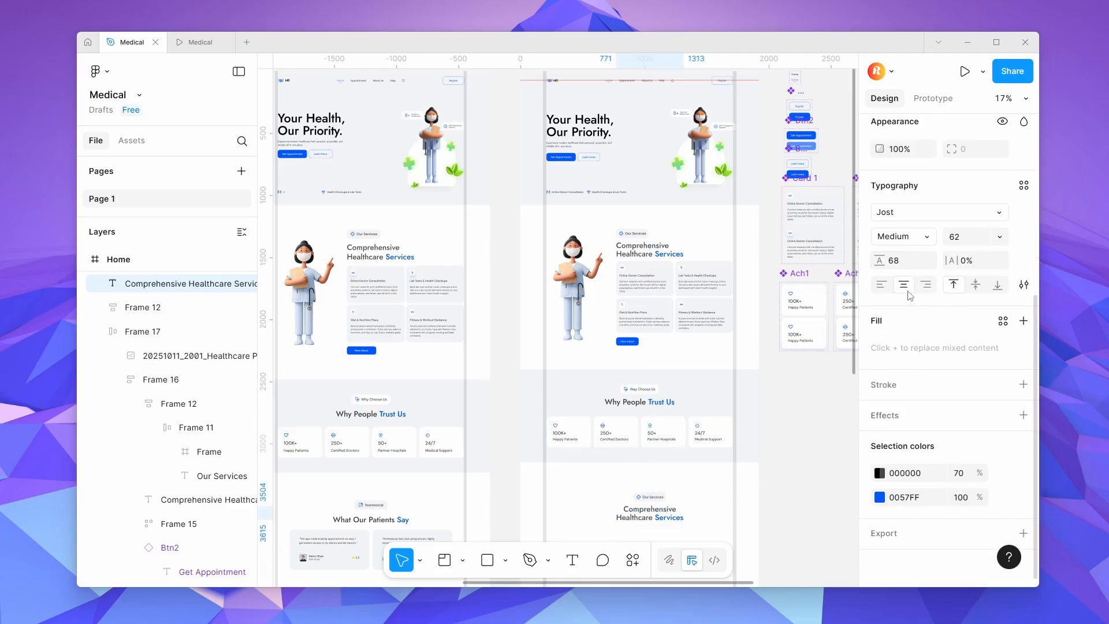
scroll(653, 511, "down", 3)
left_click(658, 503, "shift")
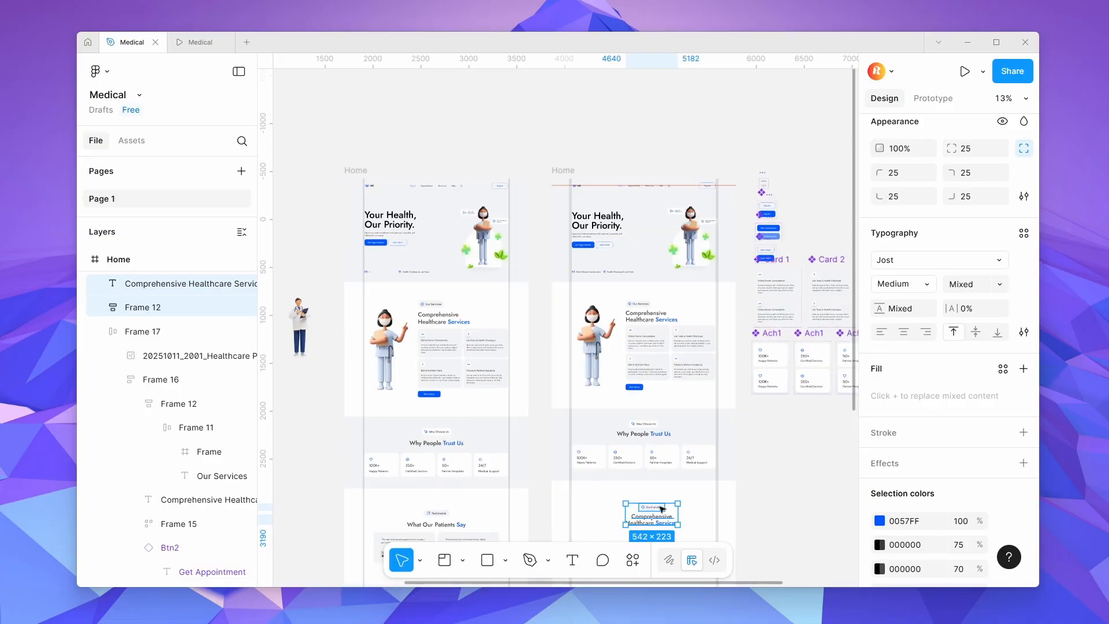
Copy the icon from the reference design's Testimonial badge and paste it to replace the duplicated badge's icon.
scroll(498, 339, "down", 3)
scroll(497, 339, "up", 5)
scroll(498, 339, "up", 2)
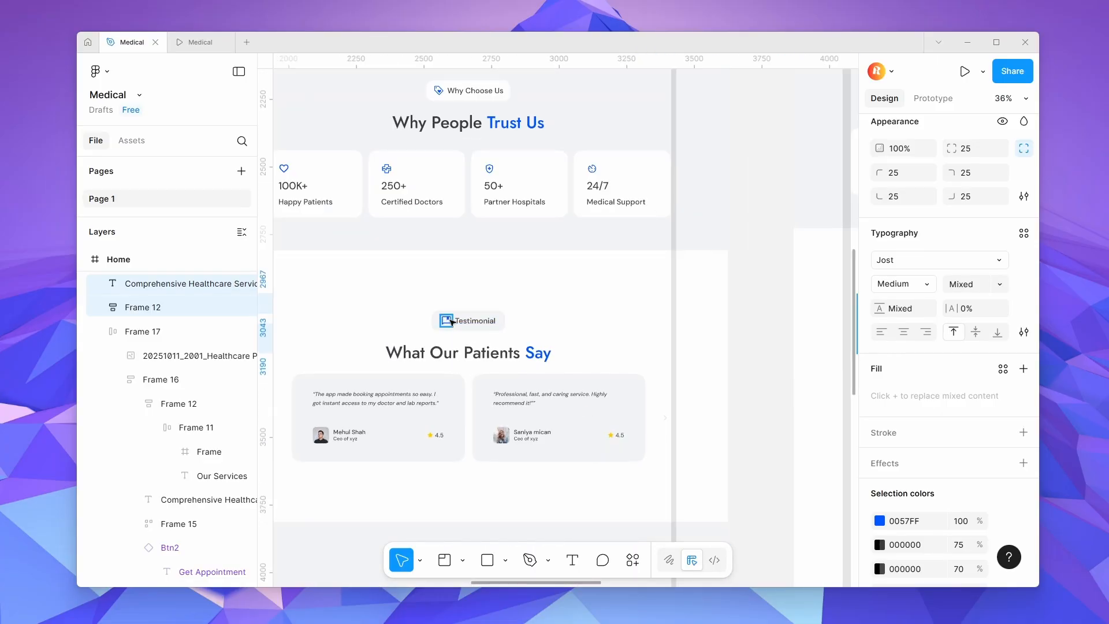
right_click(445, 321)
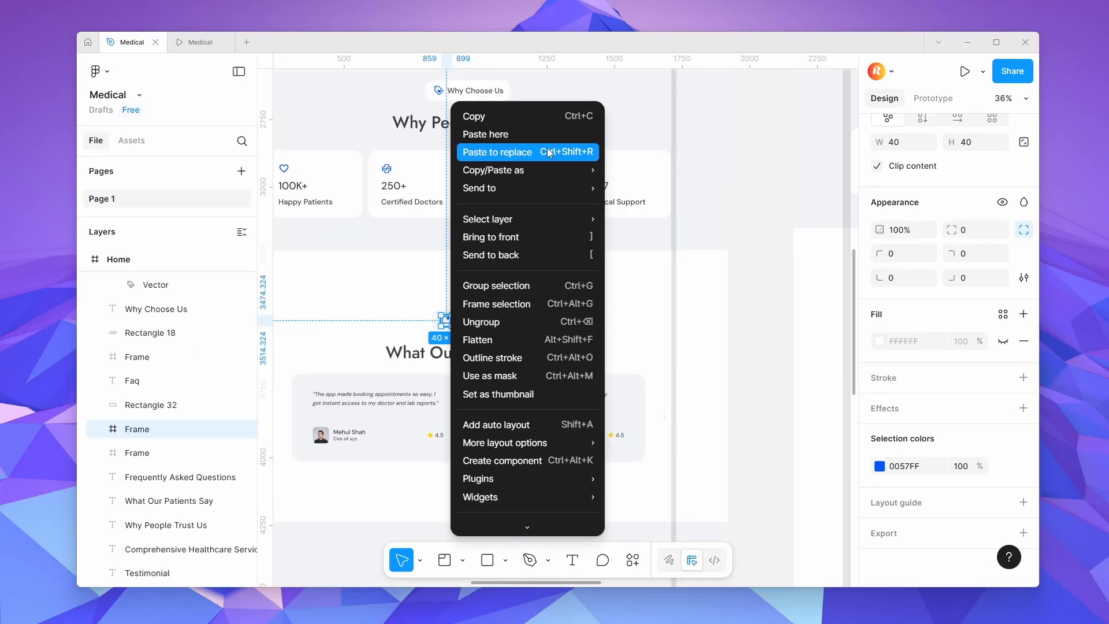
left_click(514, 118)
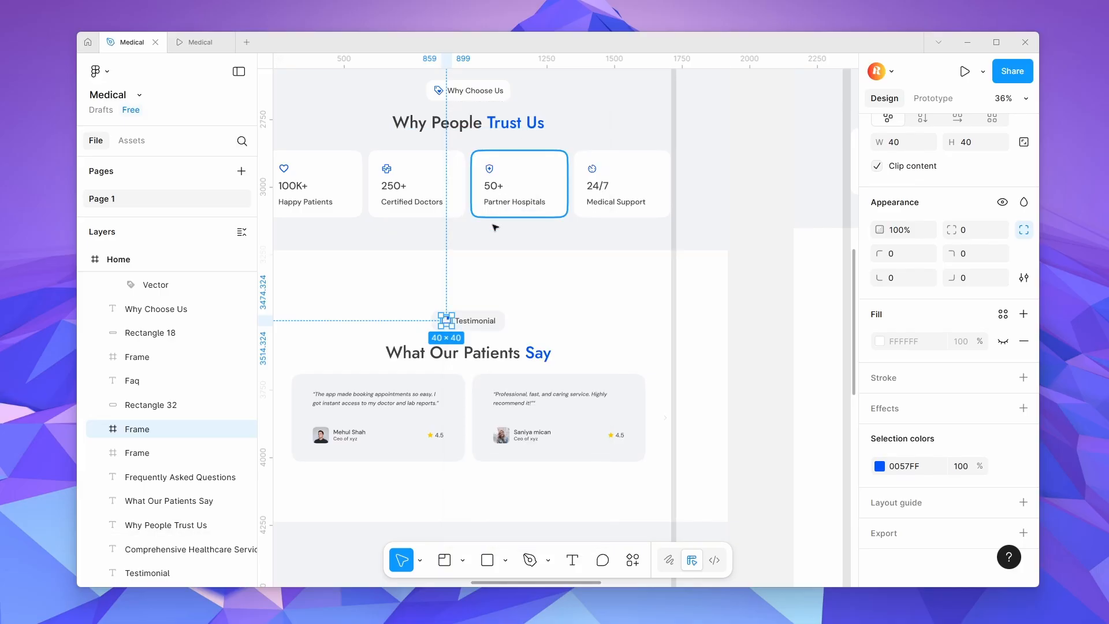
scroll(395, 300, "down", 5)
scroll(618, 301, "up", 6)
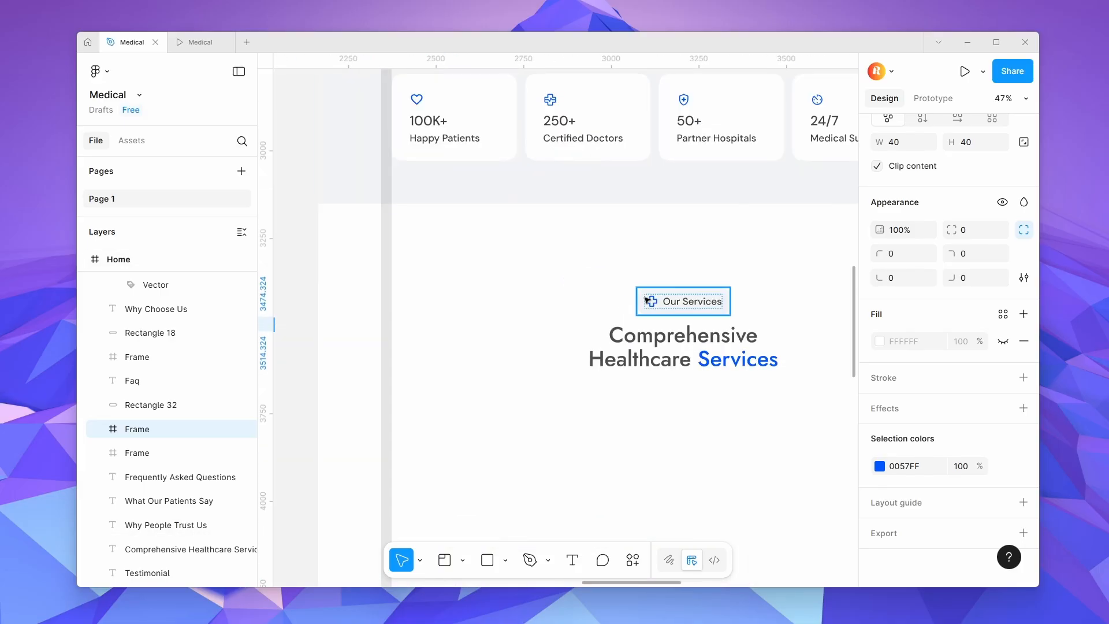
left_click(649, 301)
right_click(650, 301)
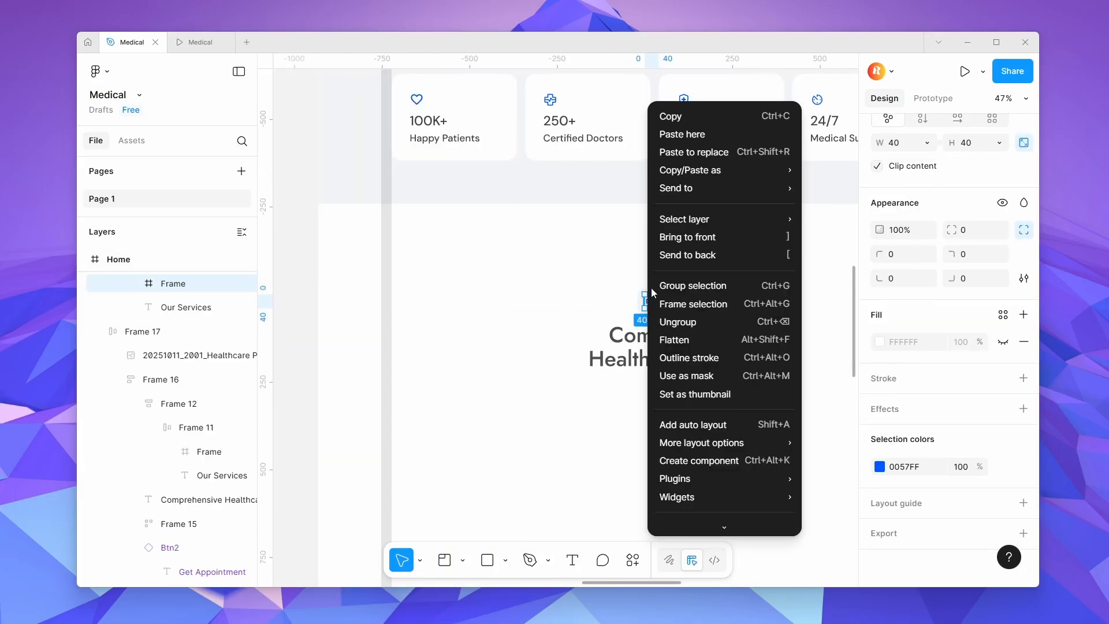
left_click(705, 149)
Change the duplicated badge's label to Testimonial and center the badge horizontally on the page.
left_click(706, 298)
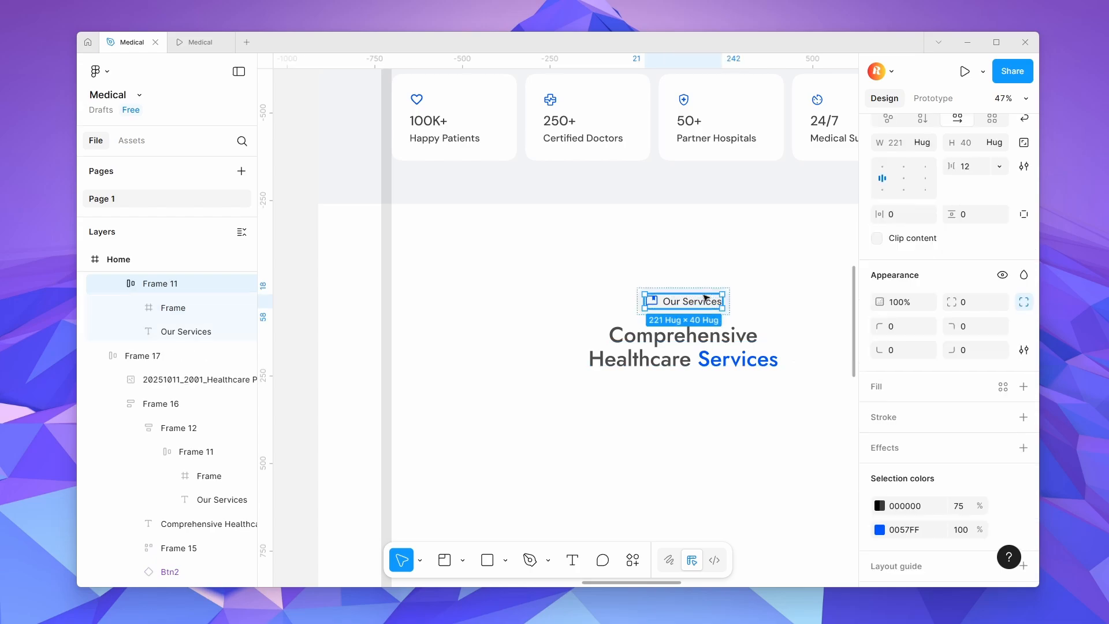
double_click(706, 299)
type("Tes")
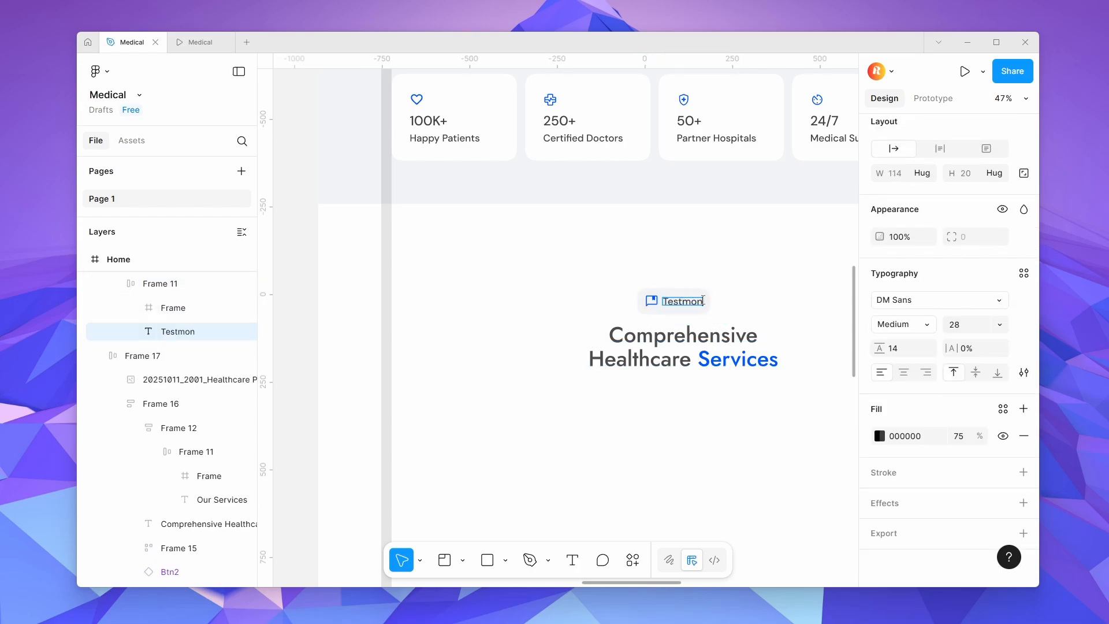
type("timonial")
key("Left")
key("Left")
key("Left")
type("i")
left_click(682, 293)
left_click(682, 294)
key("alt+h")
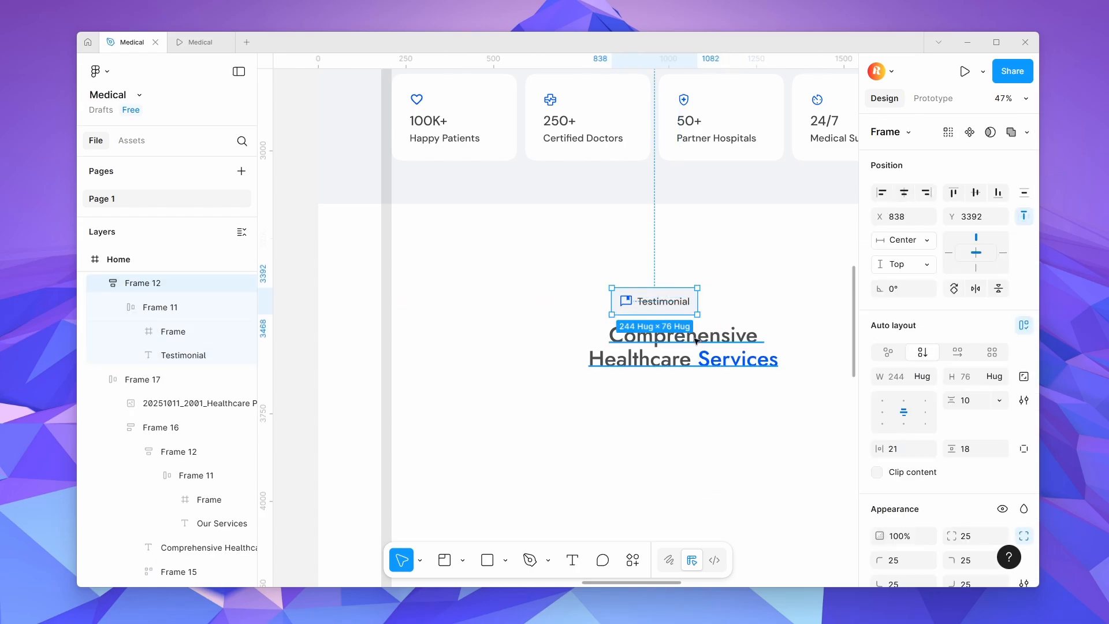
Replace the duplicated heading's text with What Our Patients Say copied from the reference design.
double_click(695, 338)
scroll(695, 338, "down", 4)
scroll(500, 341, "up", 5)
double_click(461, 353)
key("ctrl+c")
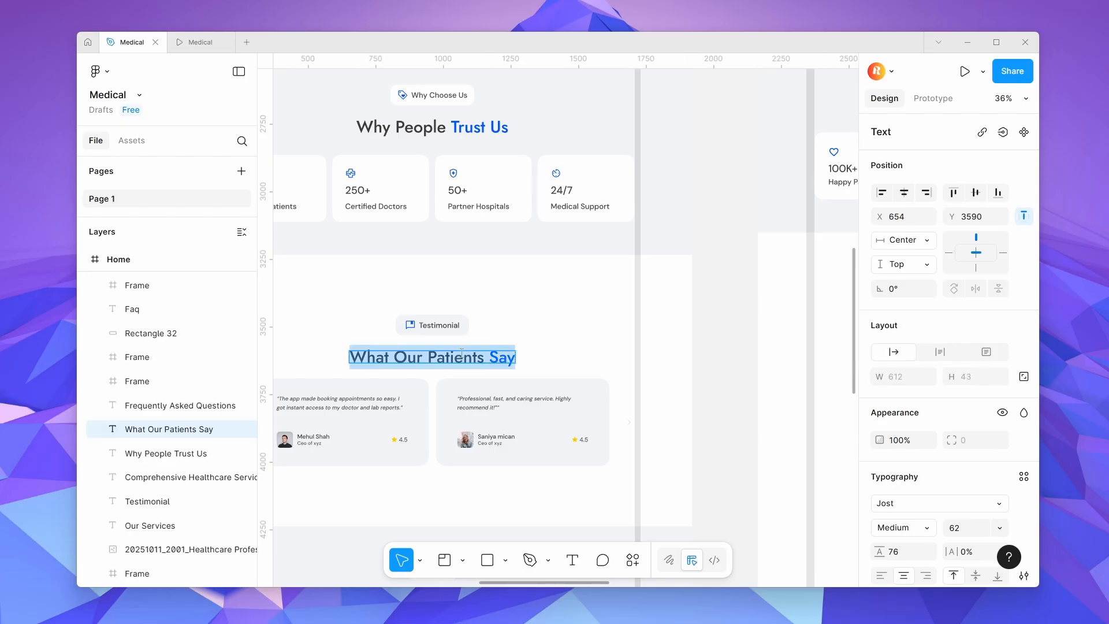
scroll(462, 354, "down", 6)
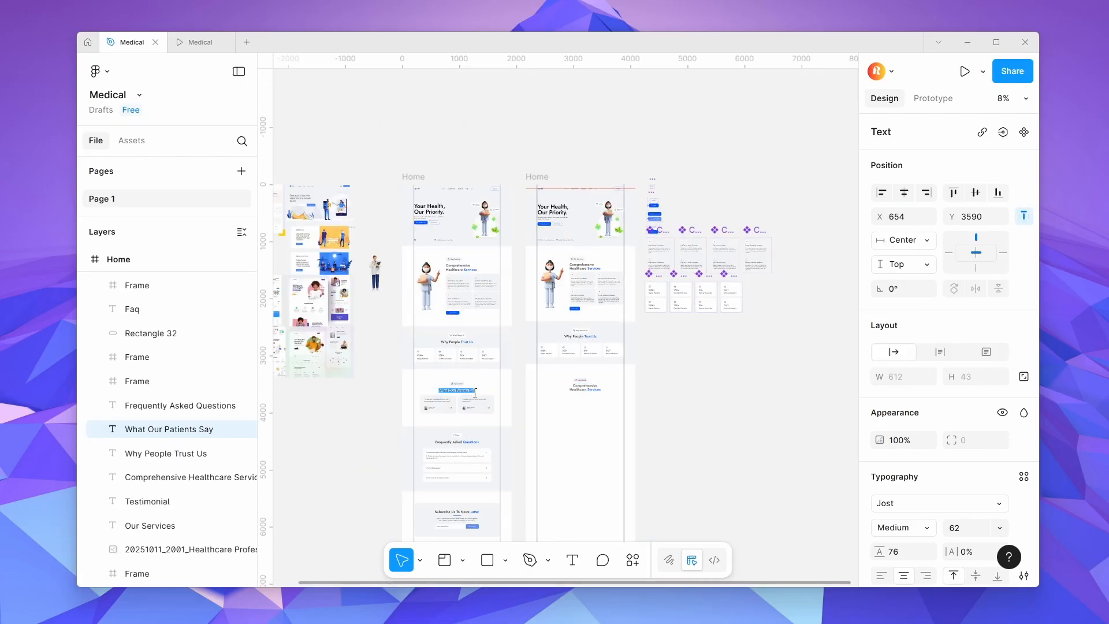
double_click(585, 387)
key("ctrl+v")
scroll(585, 394, "up", 6)
key("Escape")
Wrap the Testimonial badge and What Our Patients Say heading together in an auto layout frame.
double_click(635, 369)
left_click(560, 345, "shift")
key("shift+a")
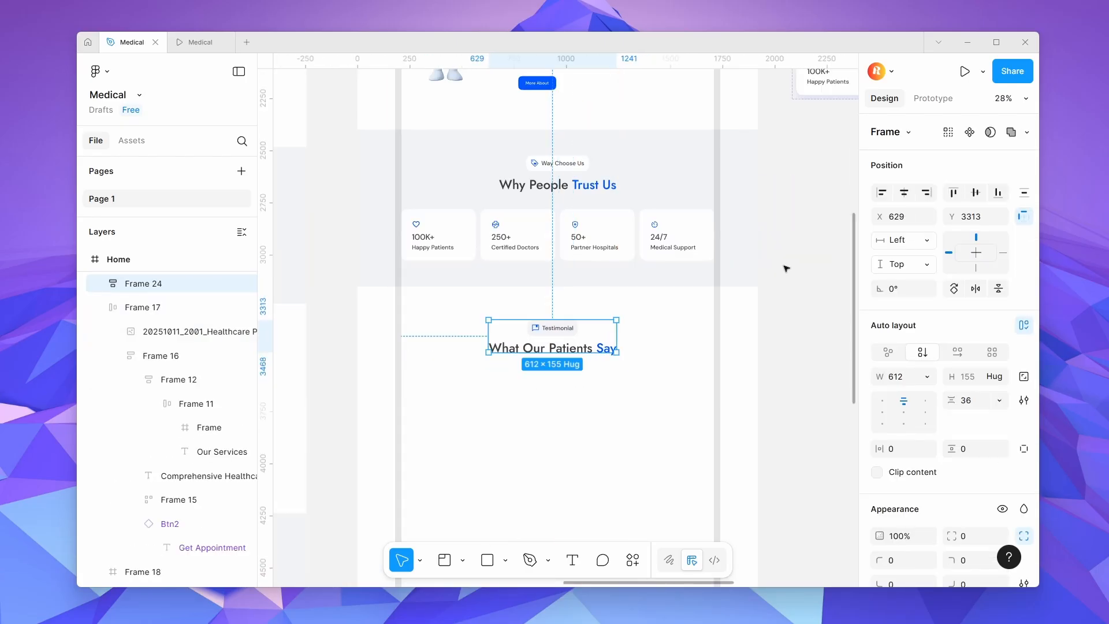
Draw a rectangle for the testimonial card on the empty canvas beside the reference page, after inspecting the reference card.
left_click(408, 372)
scroll(405, 367, "down", 3)
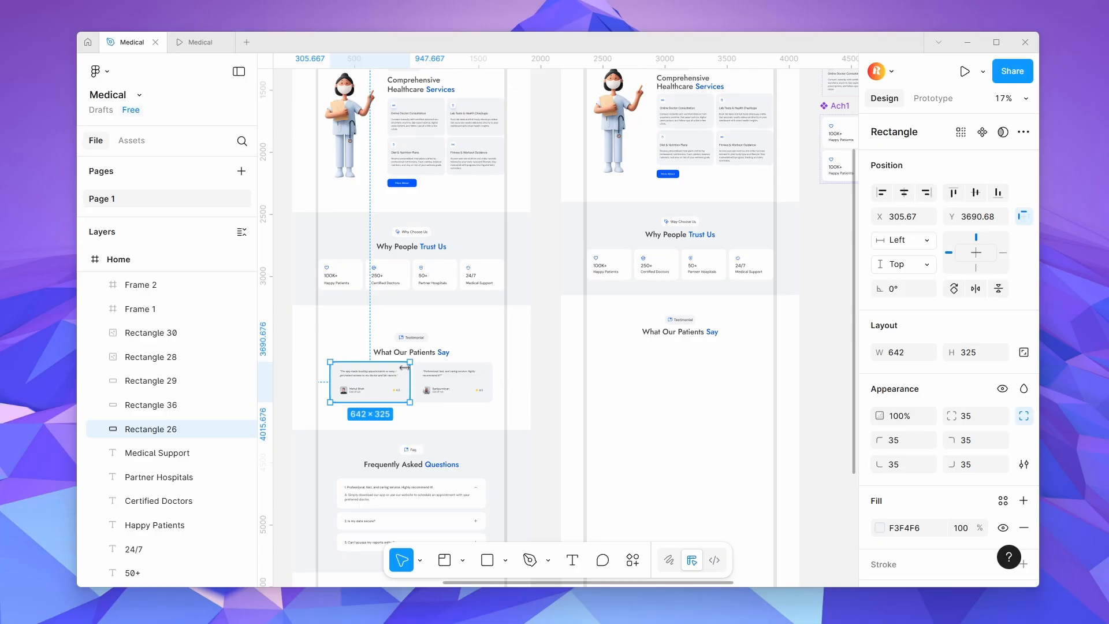
scroll(394, 364, "up", 2)
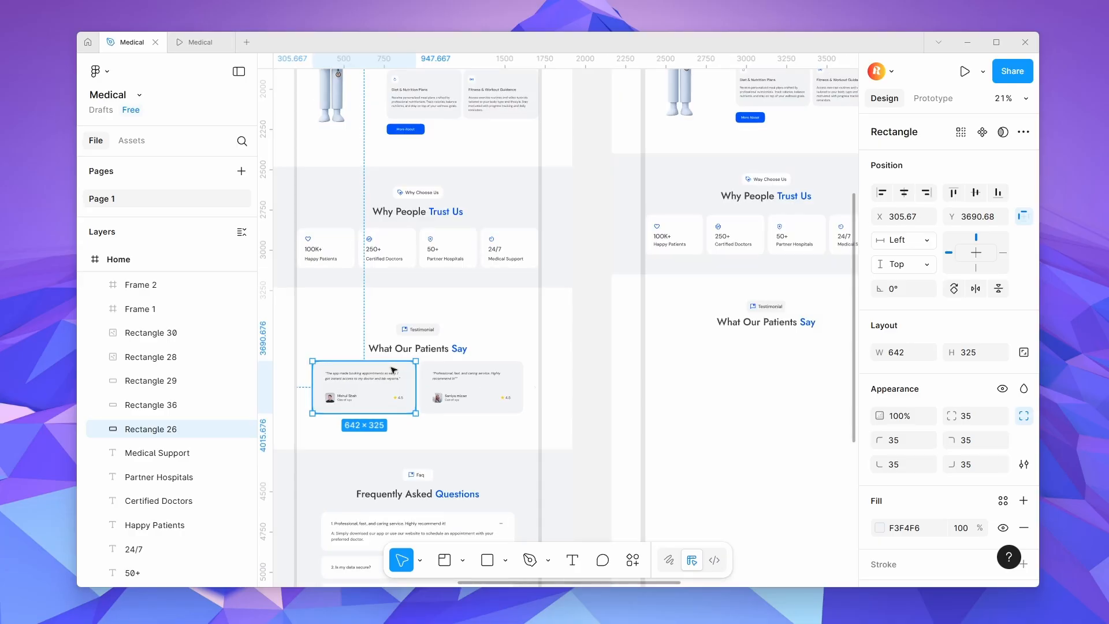
scroll(393, 370, "down", 5)
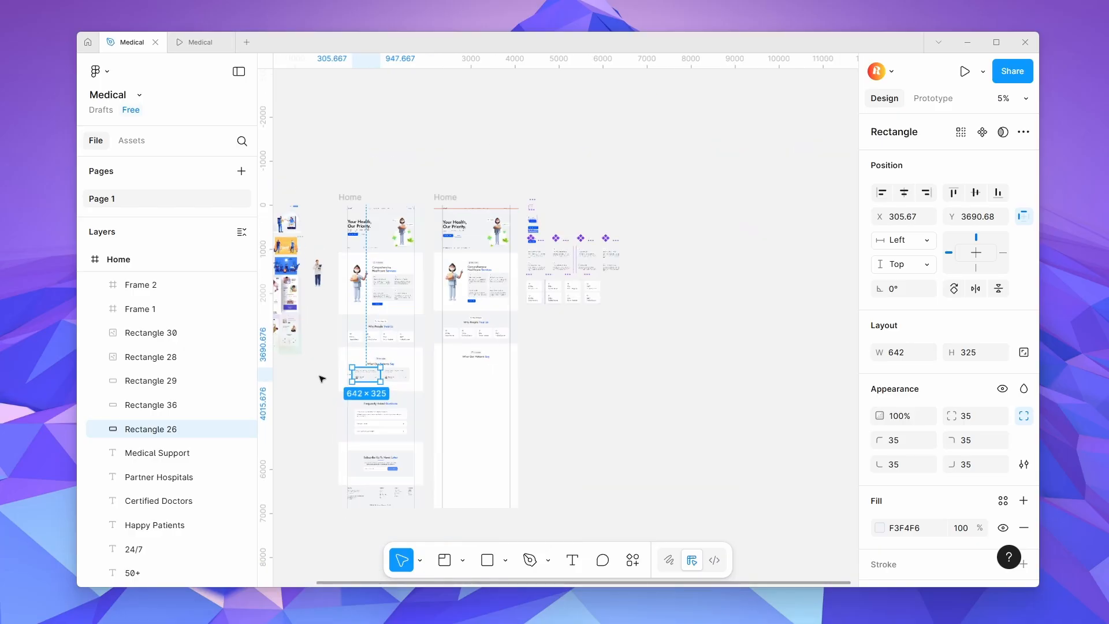
scroll(320, 376, "up", 7)
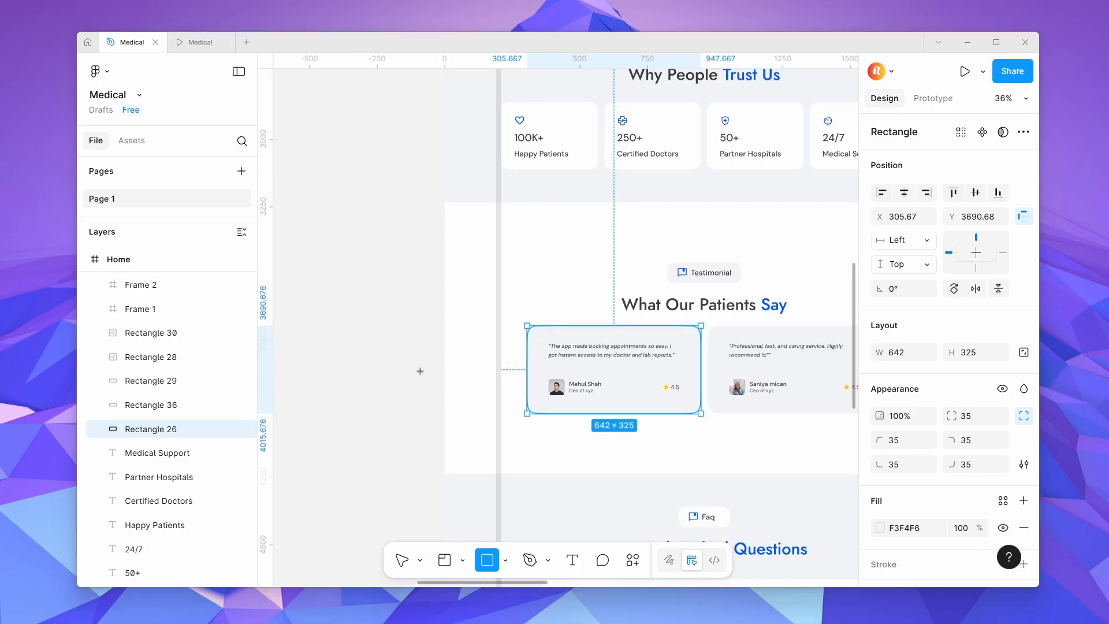
scroll(420, 371, "down", 4)
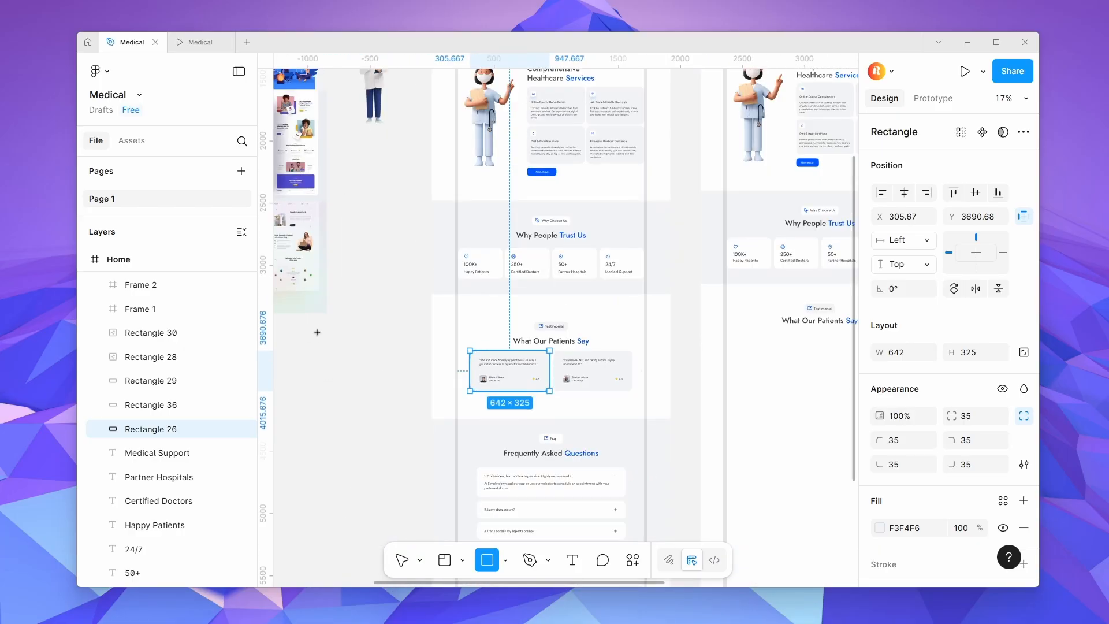
left_click_drag(307, 332, 411, 396)
Set the new rectangle's size to 642 × 325 and move it closer to the reference design.
left_click(902, 304)
left_click(532, 383)
left_click(358, 365)
left_click(908, 305)
type("642")
left_click(549, 386)
left_click(358, 365)
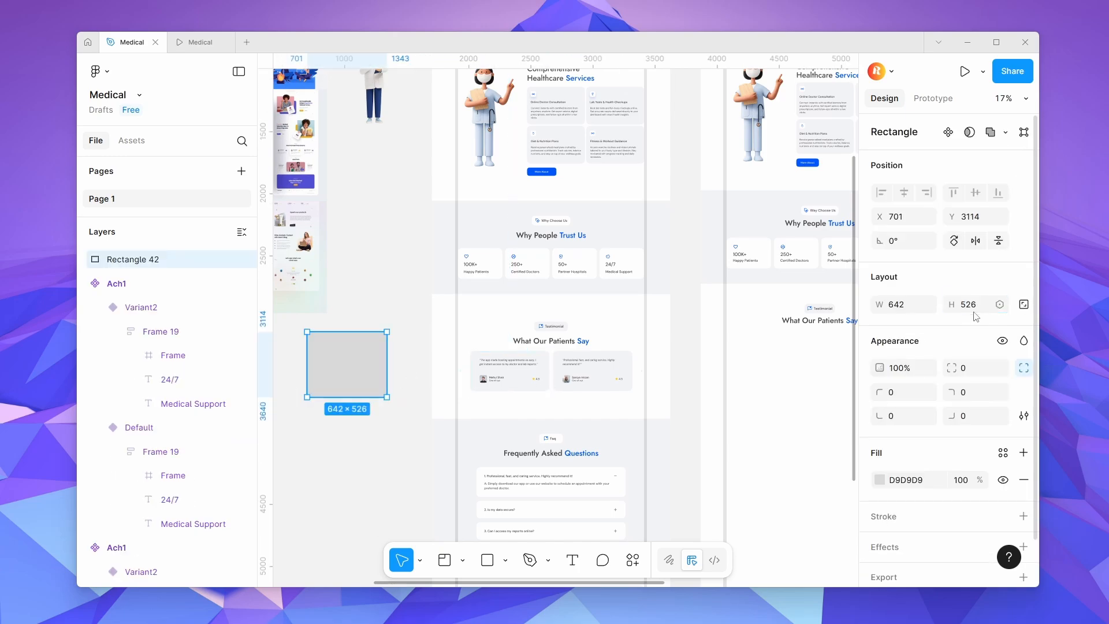
key("Return")
scroll(339, 362, "up", 3)
left_click_drag(353, 349, 413, 391)
Check the reference card's corner radius and set the new rectangle's corner radius to 35.
left_click(626, 378)
scroll(976, 425, "down", 2)
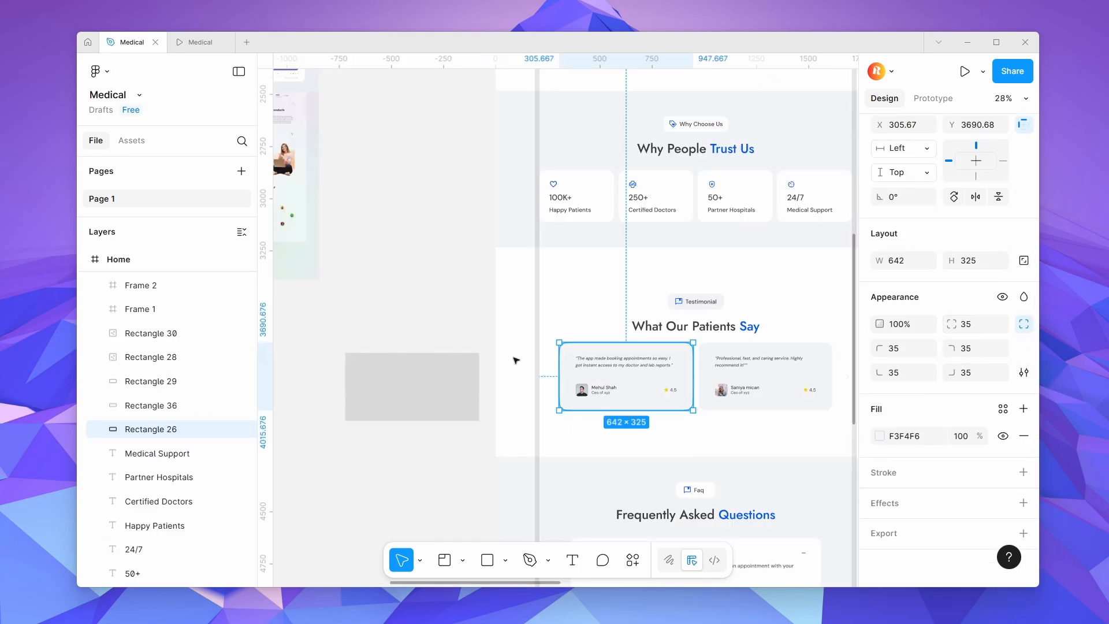
left_click(470, 366)
left_click(1022, 375)
left_click(521, 416)
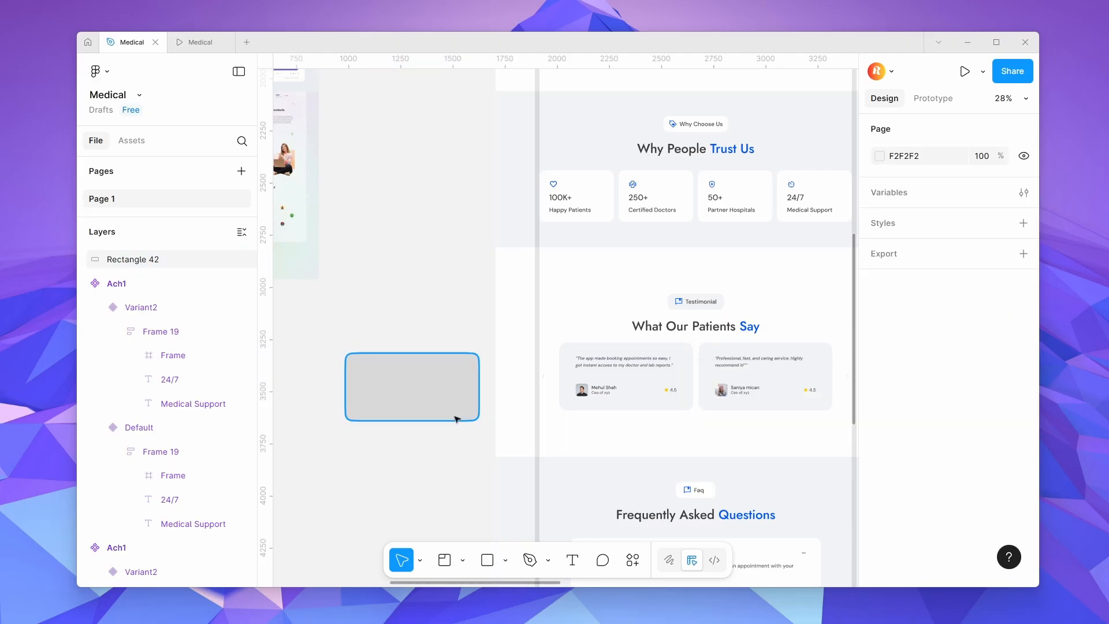
Fill the new card rectangle with the light gray F3F4F6 sampled from the reference testimonial card.
left_click(454, 416)
left_click(881, 481)
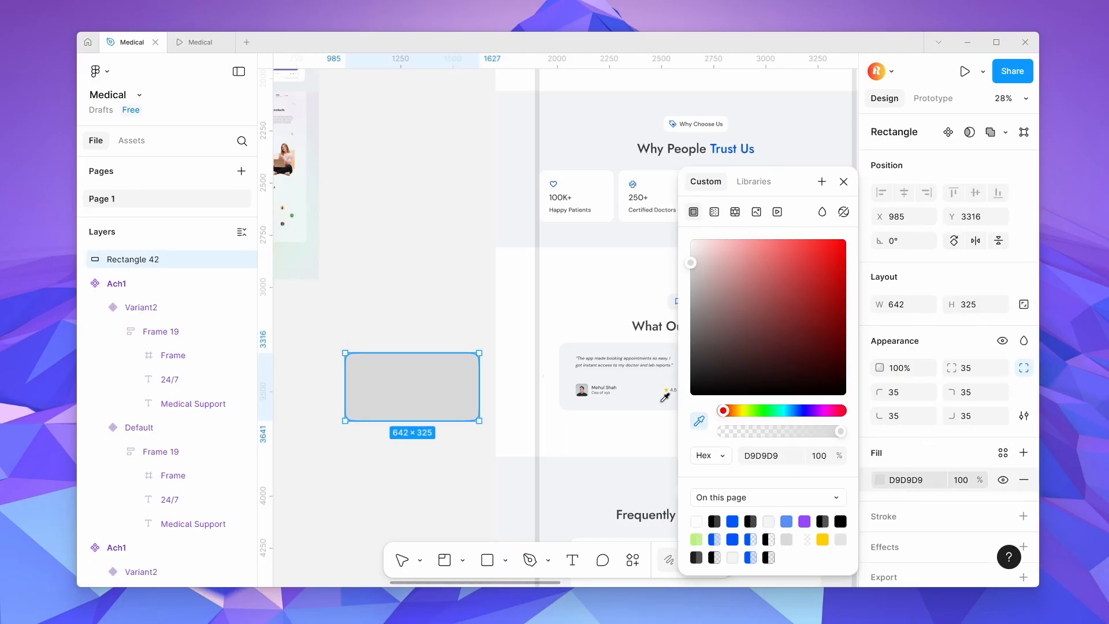
left_click(627, 393)
left_click(628, 459)
left_click(463, 417)
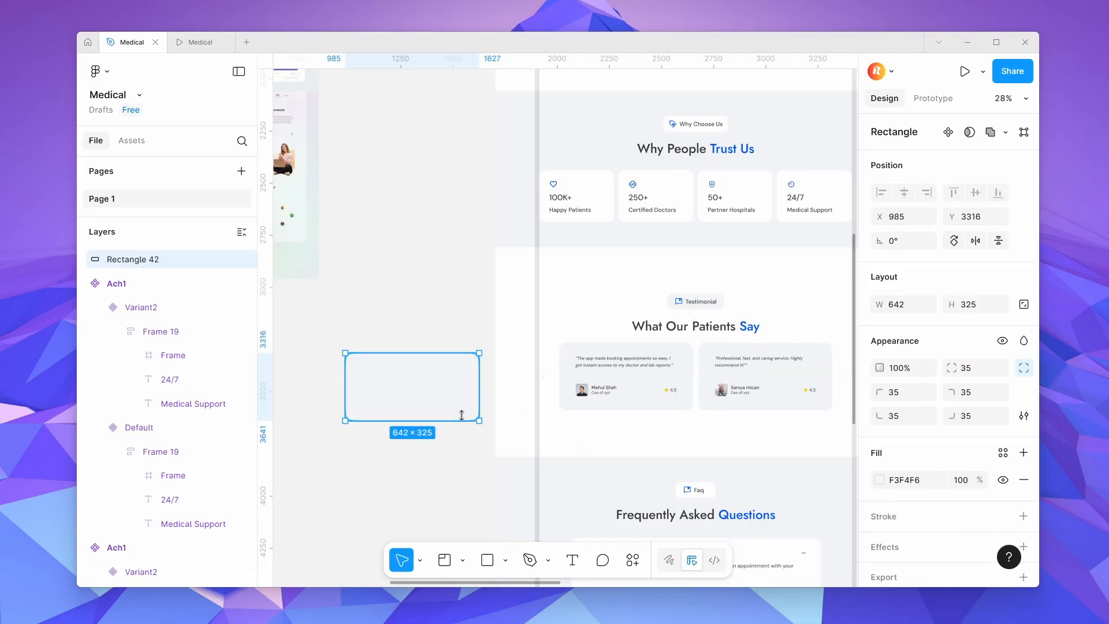
Duplicate the reference card's quote onto the new card and move both beneath the What Our Patients Say heading on the new page.
left_click(620, 362)
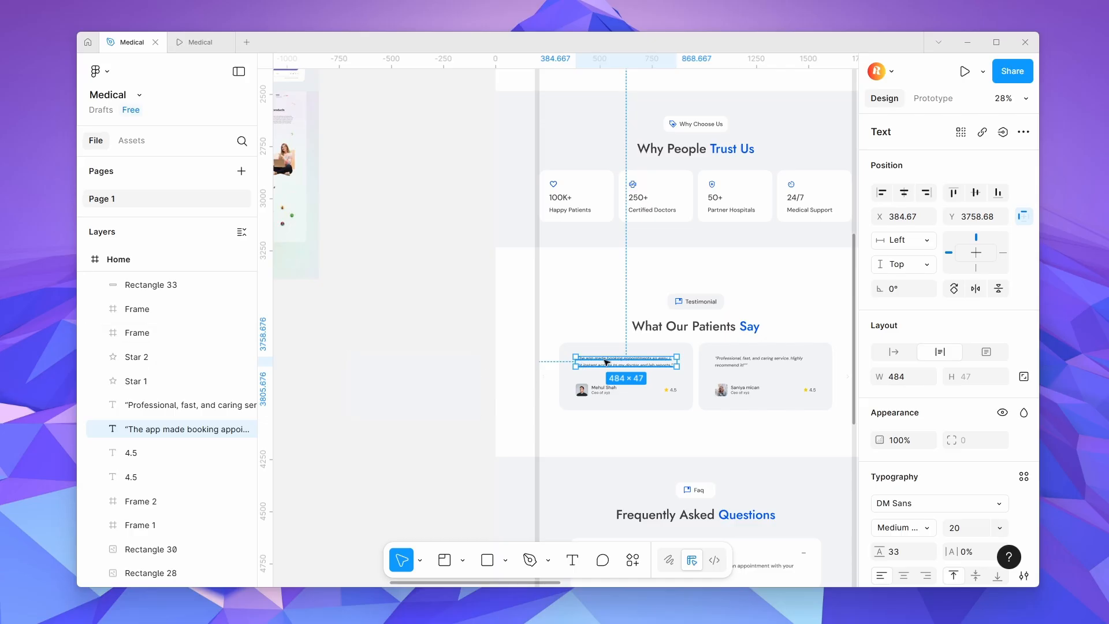
left_click_drag(620, 360, 433, 374)
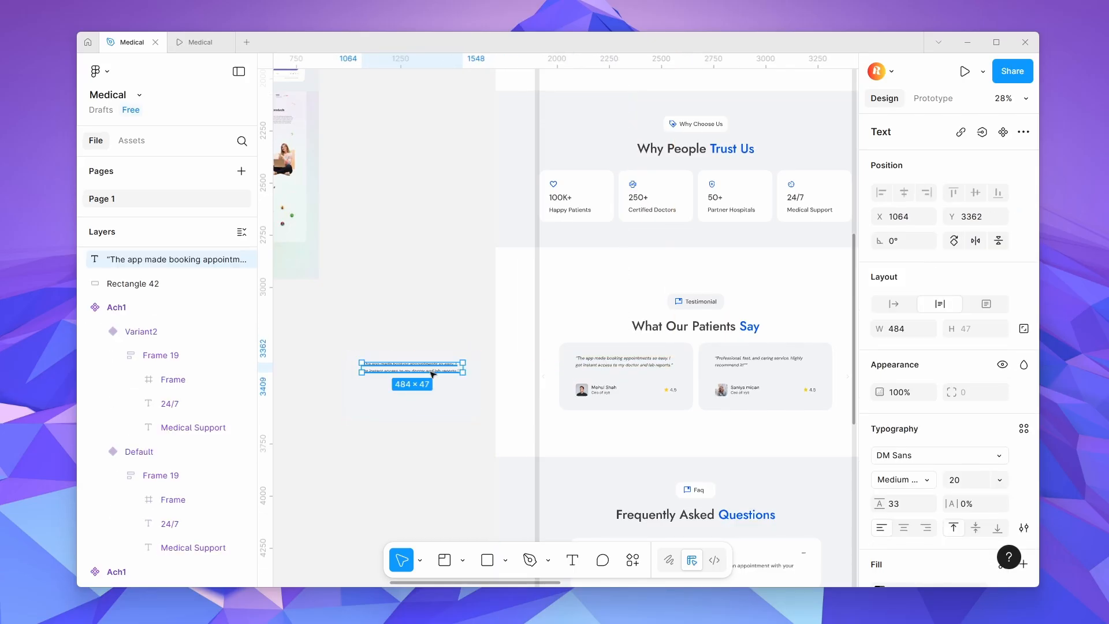
left_click_drag(413, 296, 699, 401)
scroll(410, 439, "down", 3)
scroll(721, 411, "up", 3)
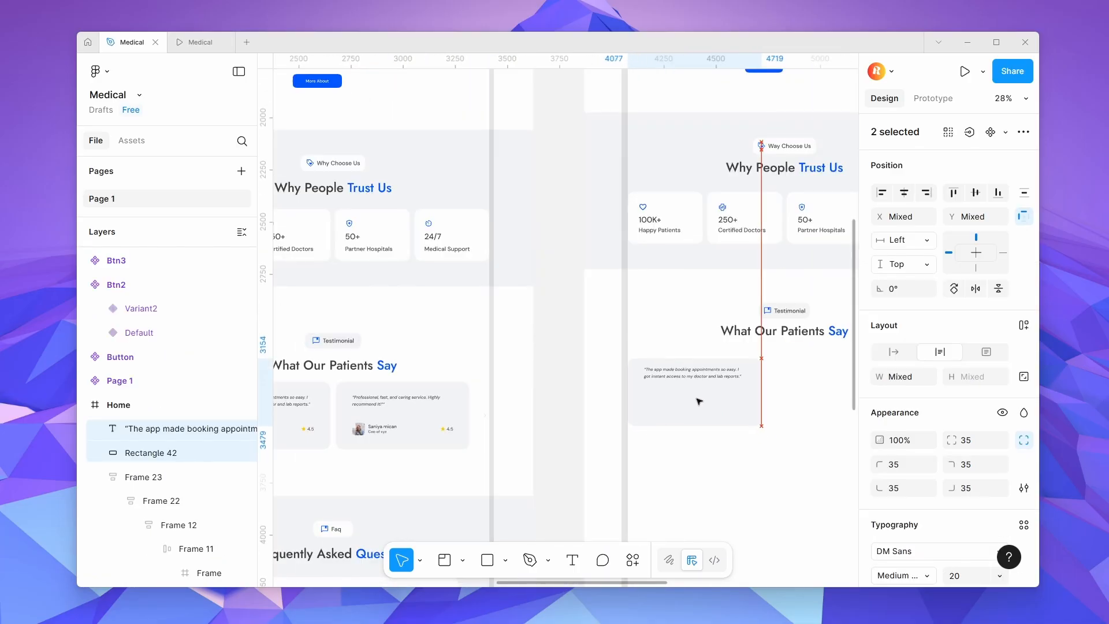
left_click(664, 448)
Draw a 60 × 60 avatar square with a corner radius of 12 and place it below the quote on the new testimonial card.
scroll(486, 452, "down", 4)
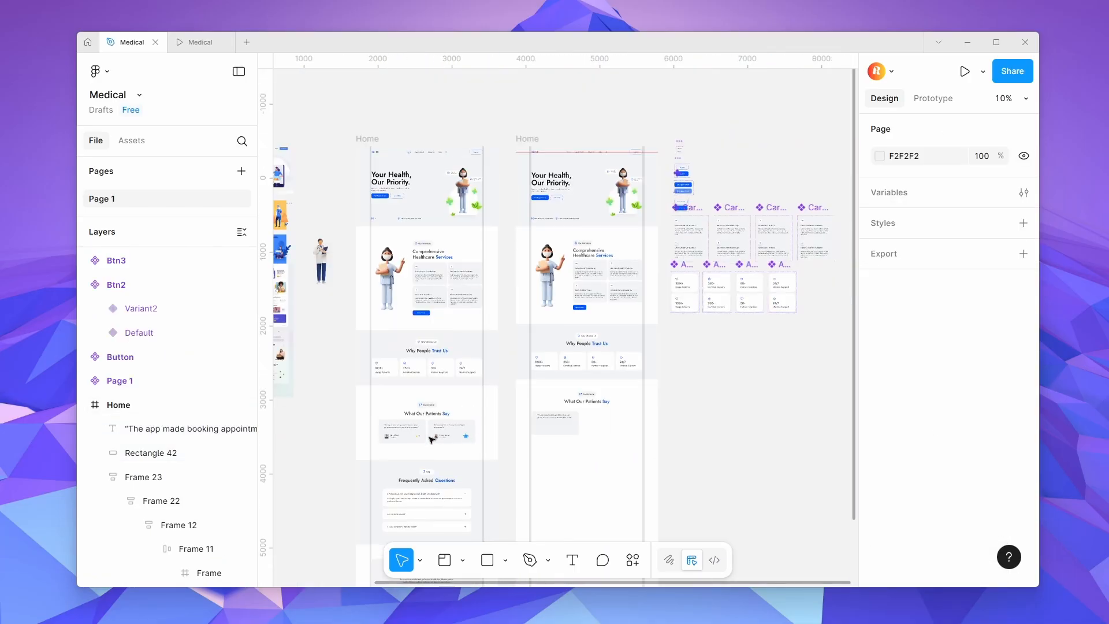
scroll(388, 444, "up", 4)
scroll(389, 445, "up", 3)
left_click(412, 397, "ctrl")
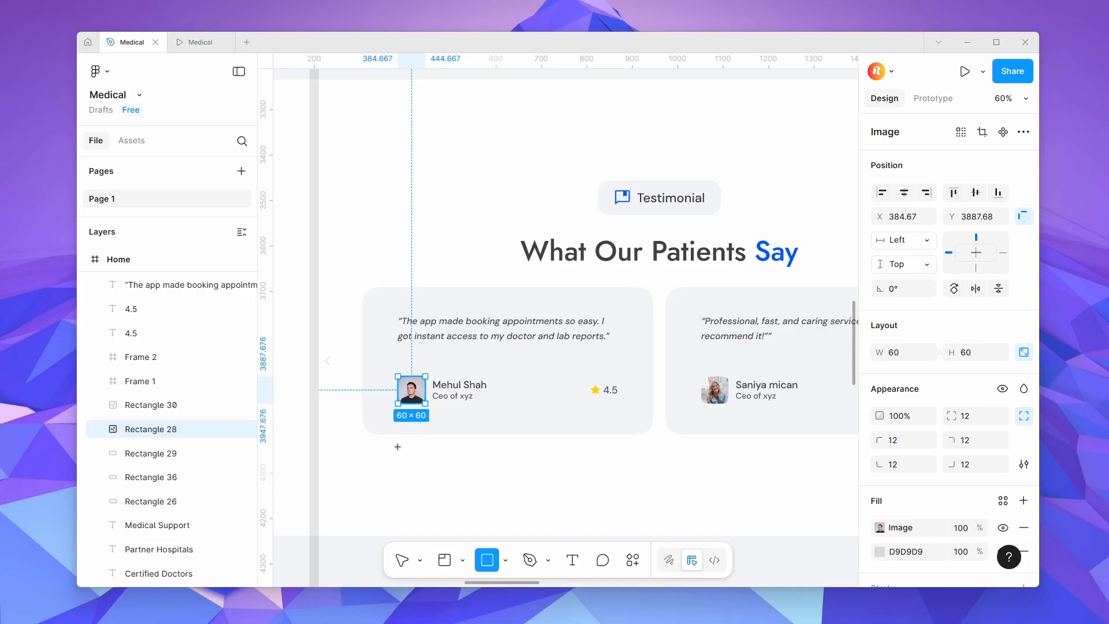
left_click_drag(398, 447, 433, 484)
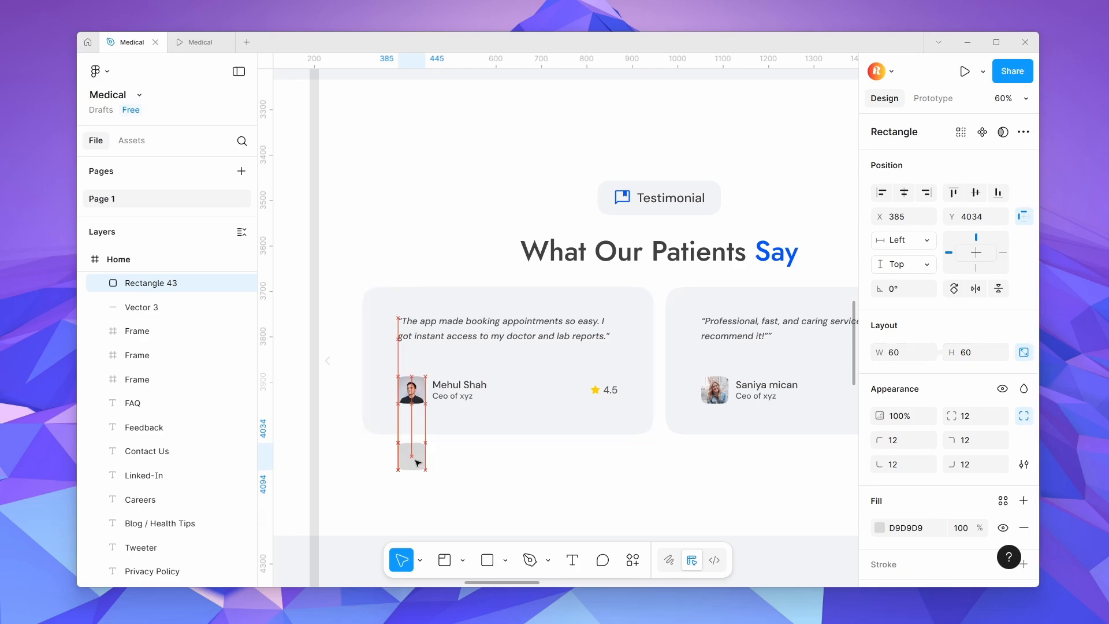
left_click(465, 392, "ctrl")
left_click(411, 456)
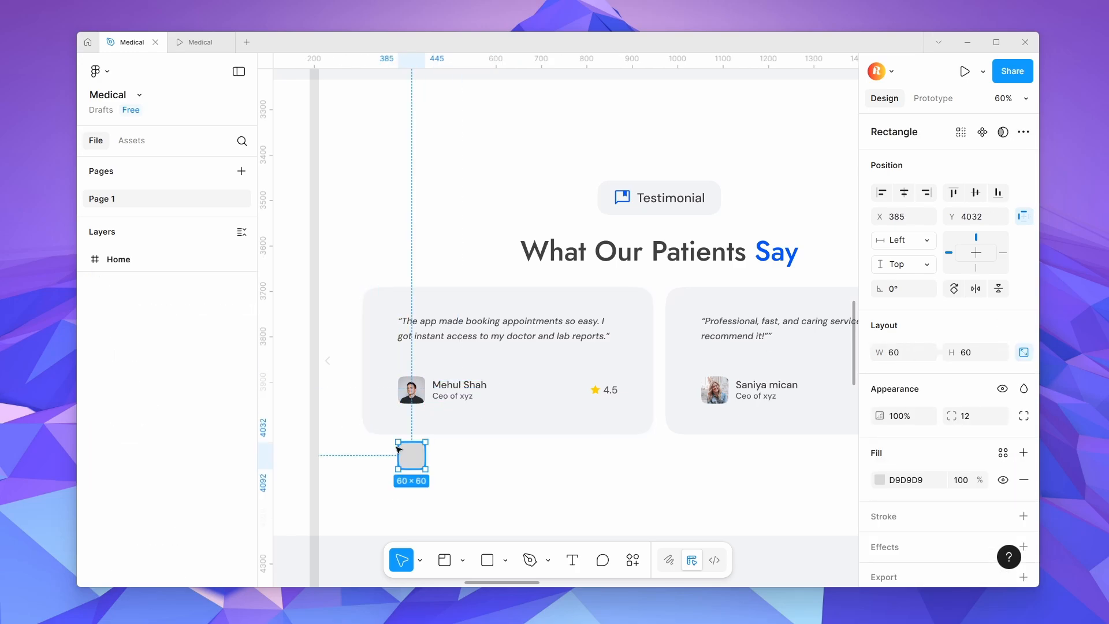
scroll(409, 455, "down", 5)
left_click_drag(400, 451, 733, 411)
scroll(447, 436, "up", 5)
double_click(371, 405)
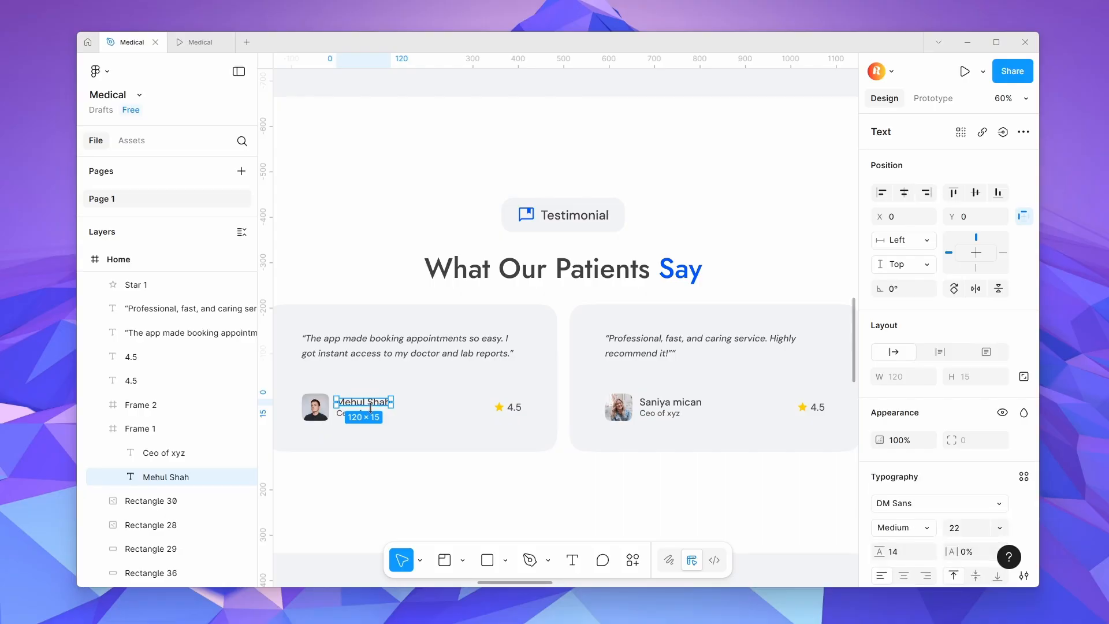
key("ctrl+c")
scroll(371, 407, "down", 6)
left_click(577, 412)
key("ctrl+v")
scroll(583, 416, "up", 3)
scroll(634, 431, "down", 6)
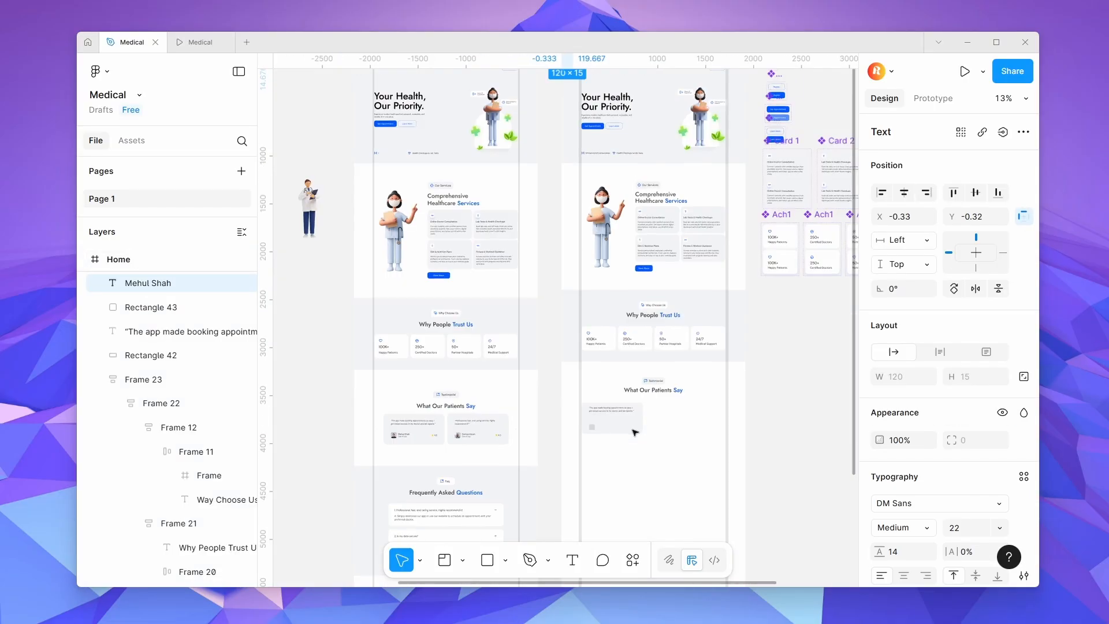
key("ctrl+z")
Copy the patient's name from the reference card and insert it as text beside the avatar square on the new card.
scroll(527, 356, "up", 6)
double_click(526, 311)
scroll(526, 311, "down", 5)
scroll(636, 312, "up", 7)
key("t")
left_click(639, 284)
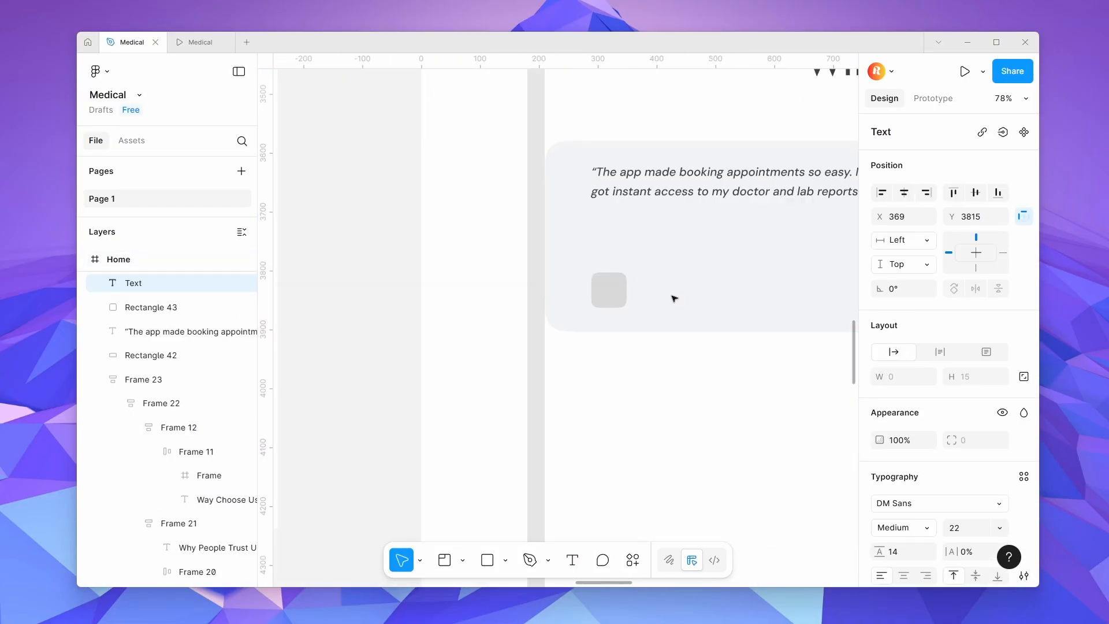
key("Escape")
scroll(883, 420, "down", 1)
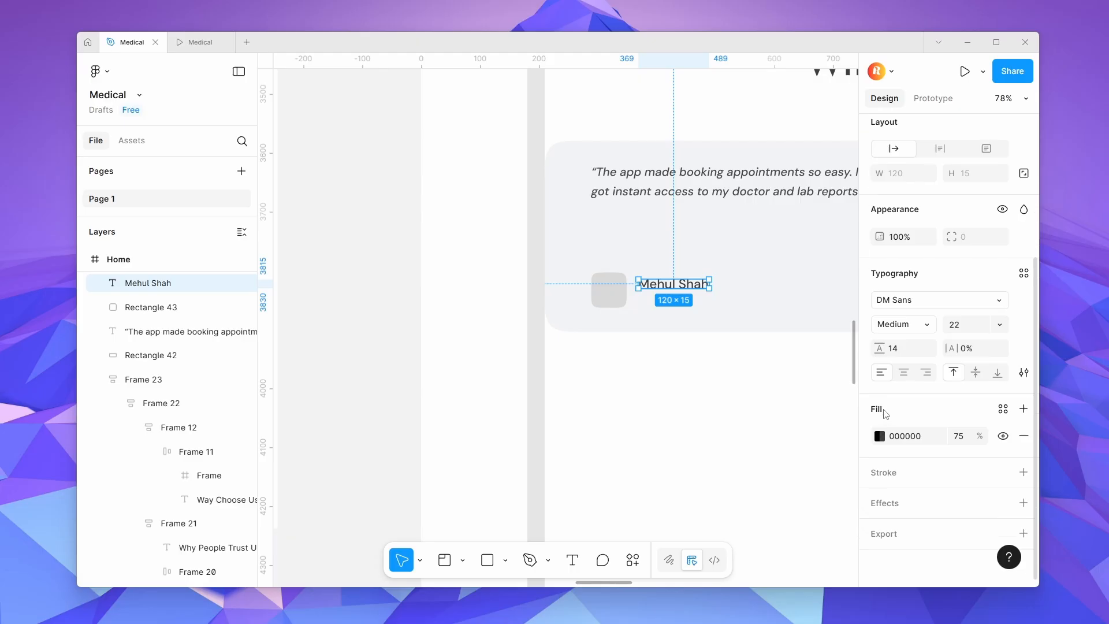
Copy the Ceo of xyz job title from the reference card and place it directly beneath the patient's name.
scroll(428, 346, "down", 5)
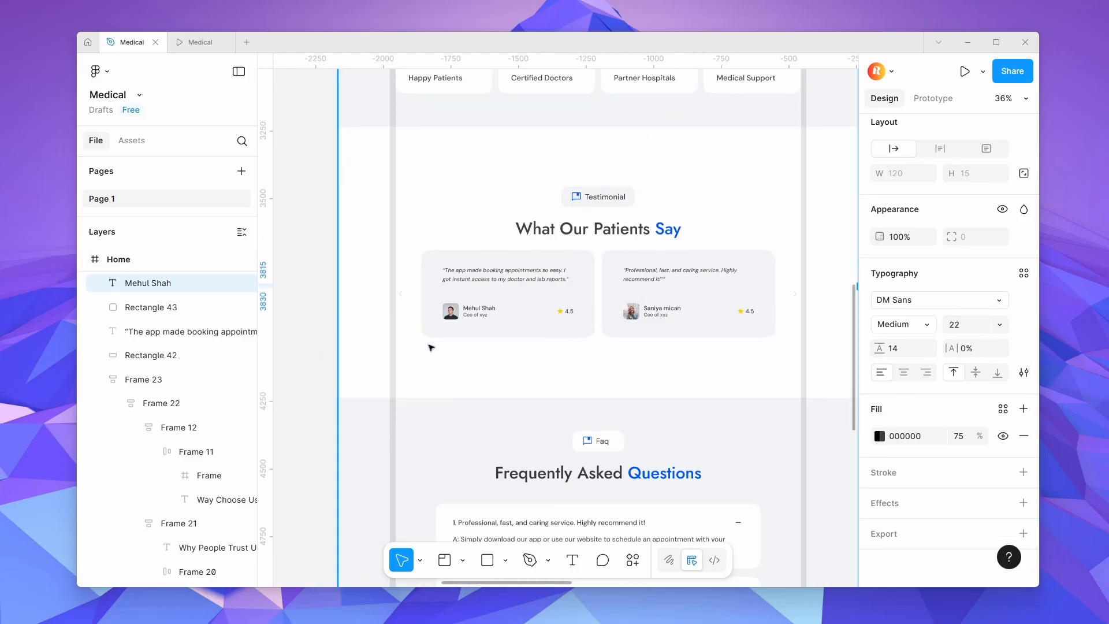
double_click(477, 317)
scroll(631, 309, "up", 4)
left_click(630, 311)
key("t")
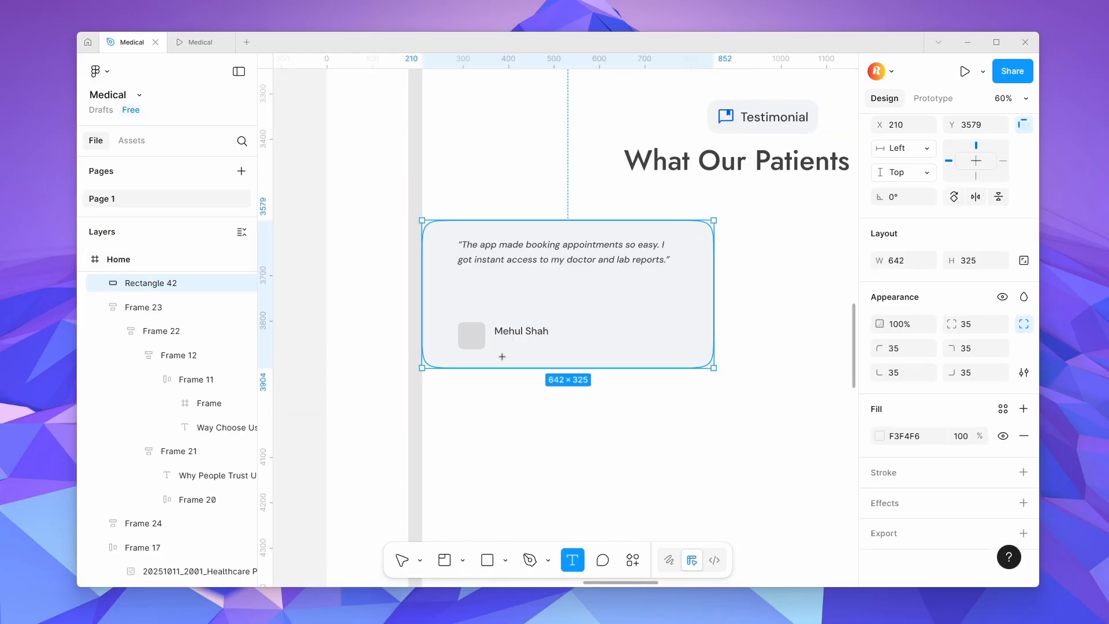
left_click(500, 354)
key("ctrl+v")
left_click(546, 375)
scroll(525, 354, "up", 3)
left_click_drag(526, 349, 516, 341)
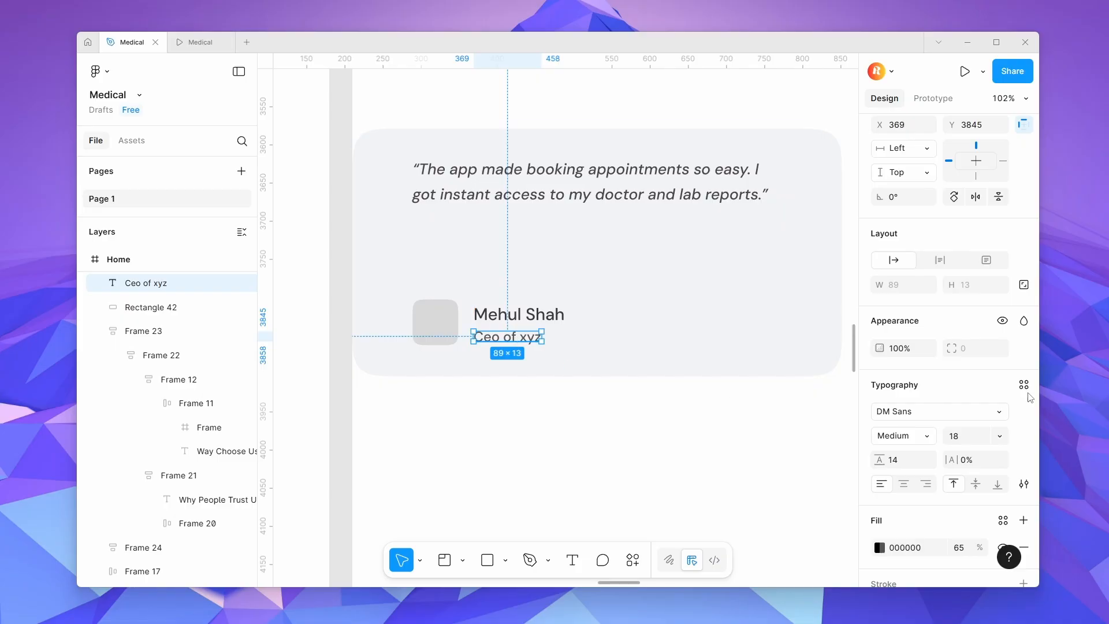
Wrap the patient's name and job title in a vertical auto layout frame positioned beside the avatar square.
scroll(915, 395, "down", 4)
left_click(502, 323, "shift")
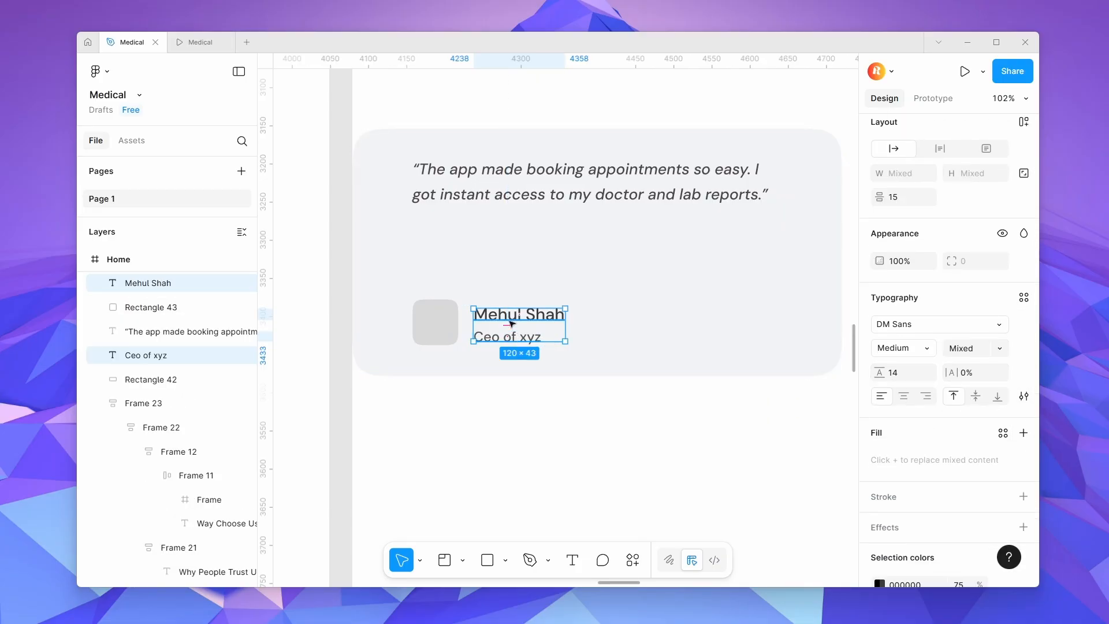
key("shift+a")
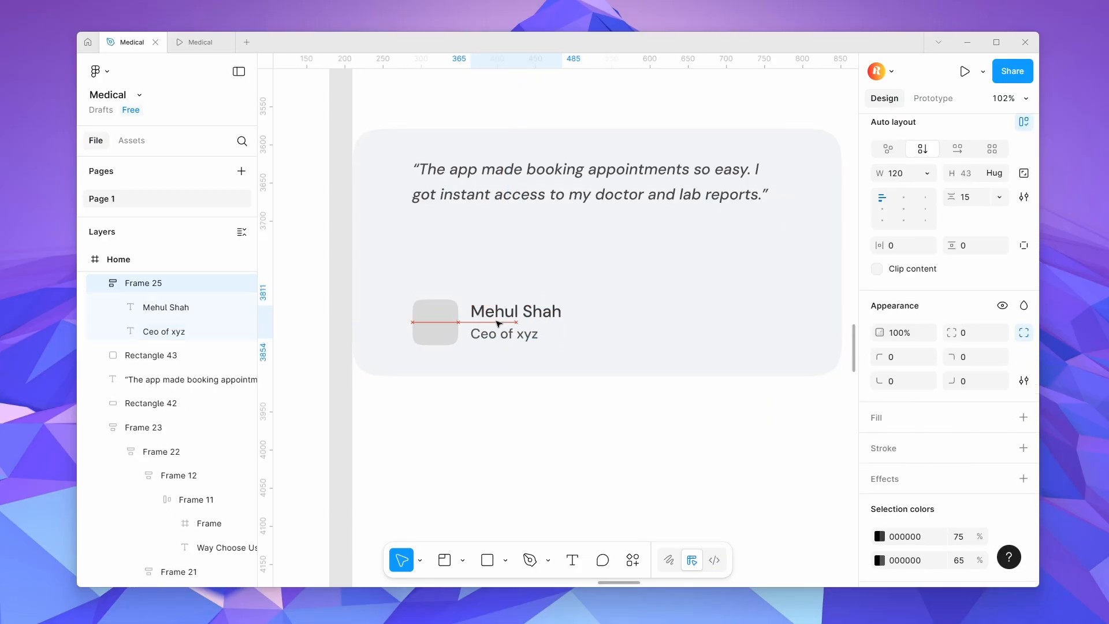
Inspect the reference card's rating star and draw a star about 26 × 26 near the new card's lower right corner.
scroll(500, 323, "down", 10)
scroll(352, 343, "down", 3)
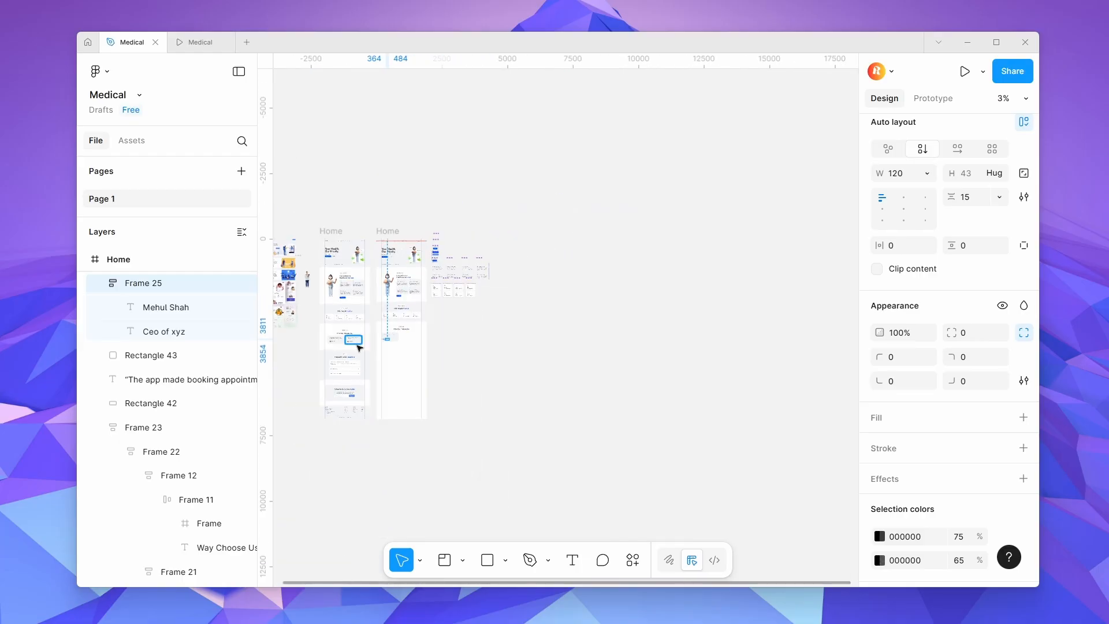
scroll(347, 345, "up", 8)
scroll(345, 345, "down", 4)
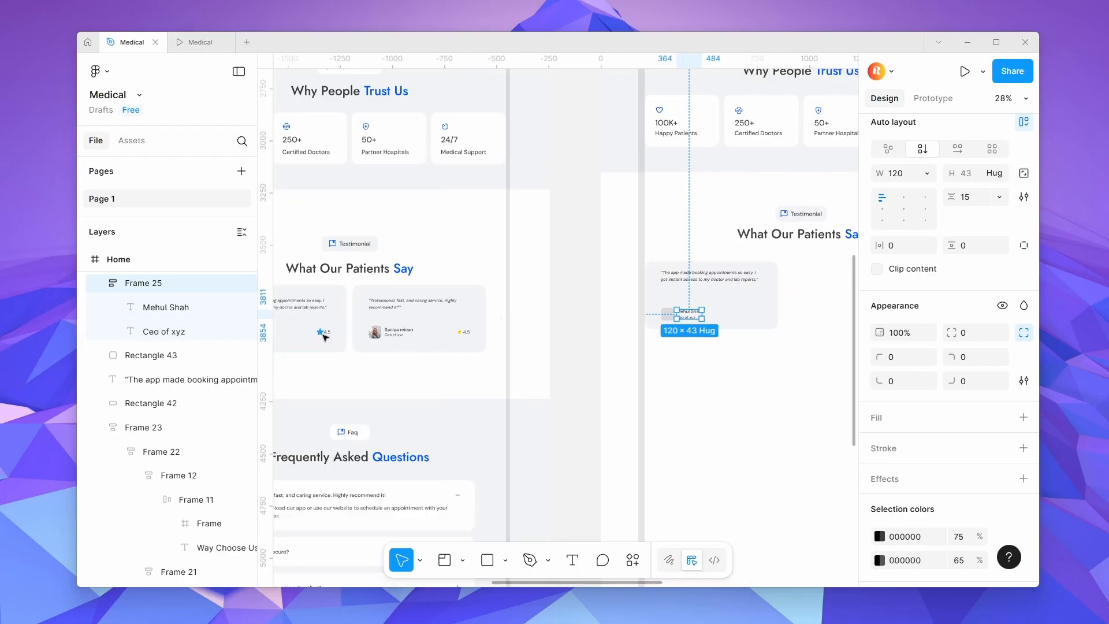
left_click(322, 334)
scroll(575, 356, "down", 5)
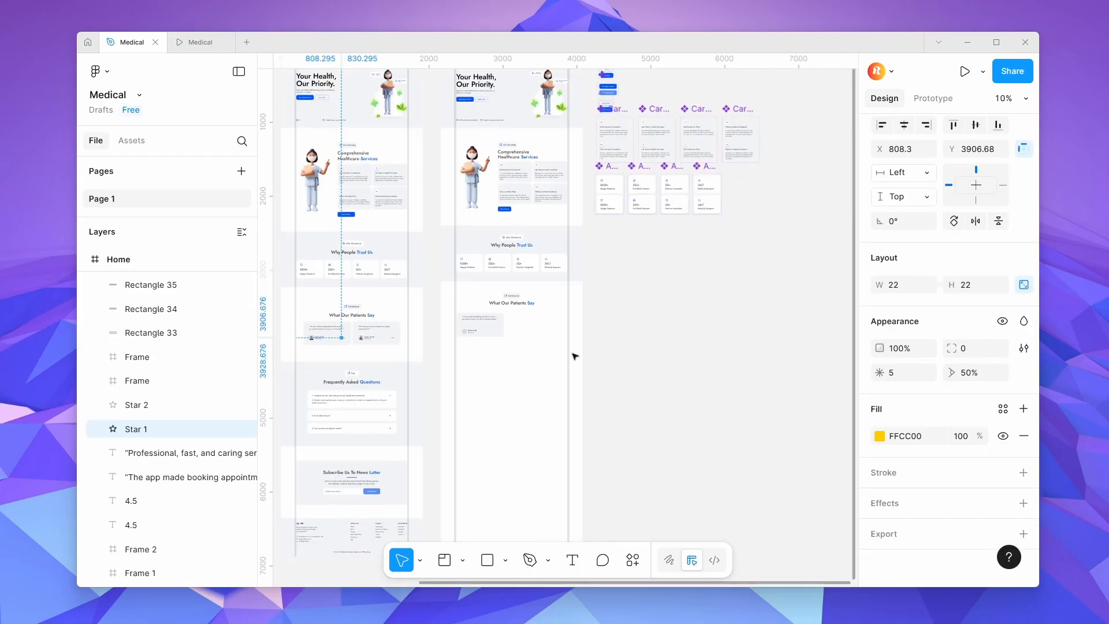
scroll(575, 356, "up", 5)
left_click(505, 560)
left_click(548, 510)
scroll(598, 372, "up", 4)
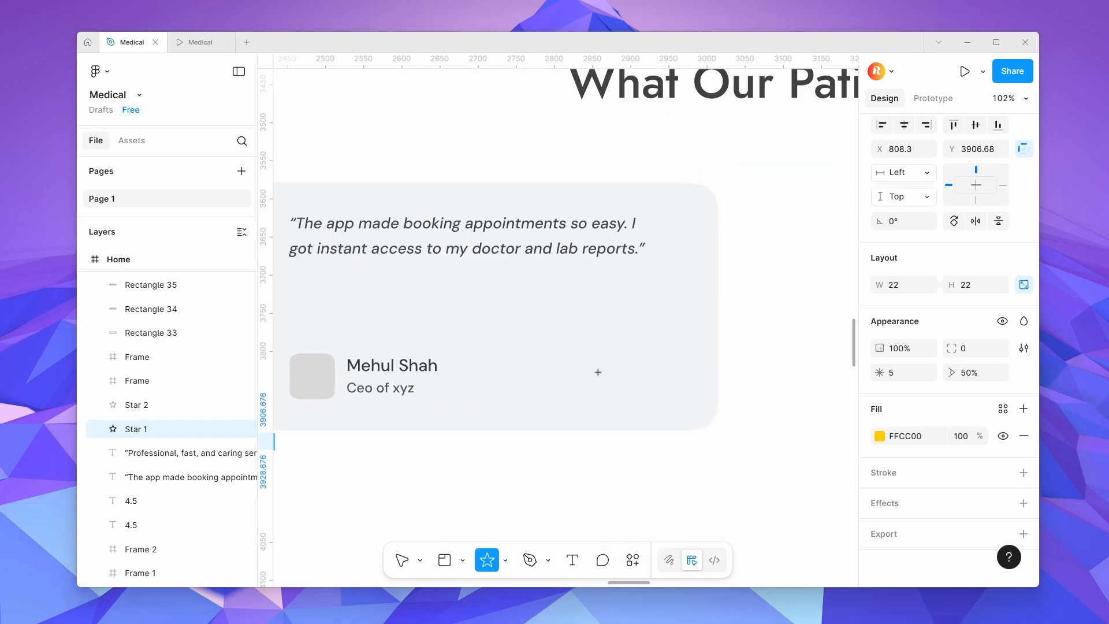
left_click_drag(590, 370, 614, 394)
Set the new star's inner ratio to 50% with 5 points.
left_click(963, 373)
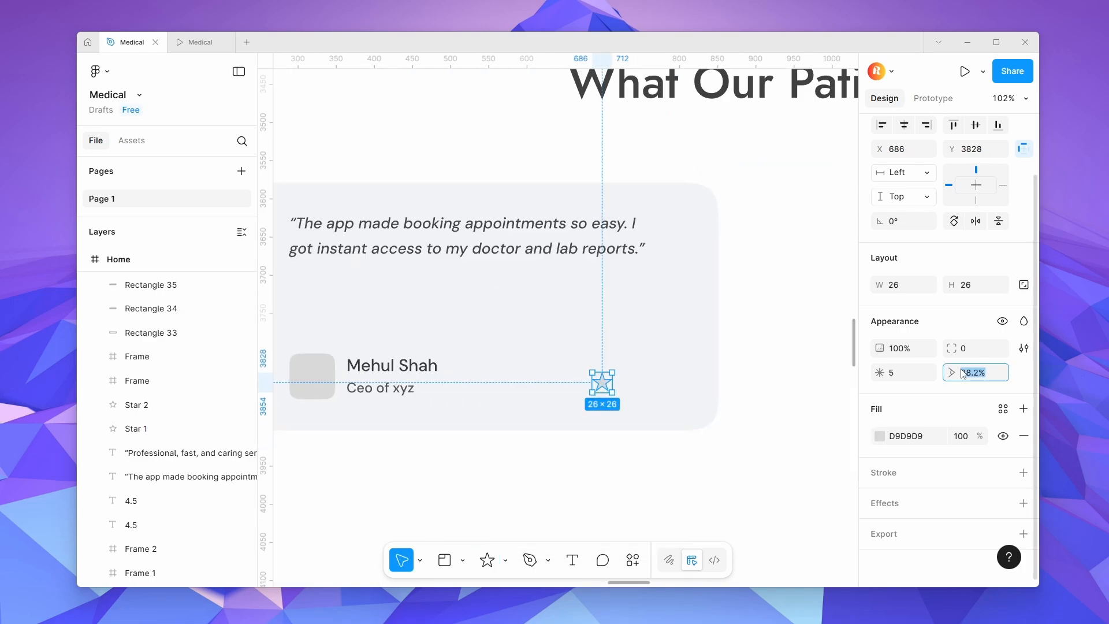
left_click(900, 373)
type("7")
key("Return")
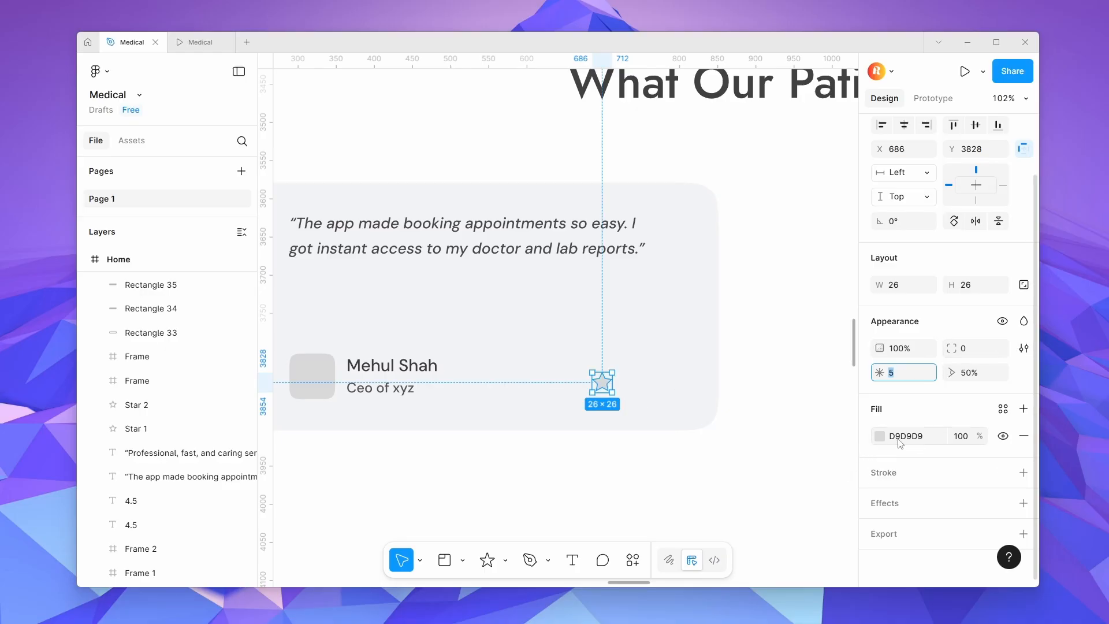
Fill the star with the yellow FFCC00 page color and shift it slightly up and to the left on the card.
left_click(880, 436)
left_click(822, 539)
left_click(605, 445)
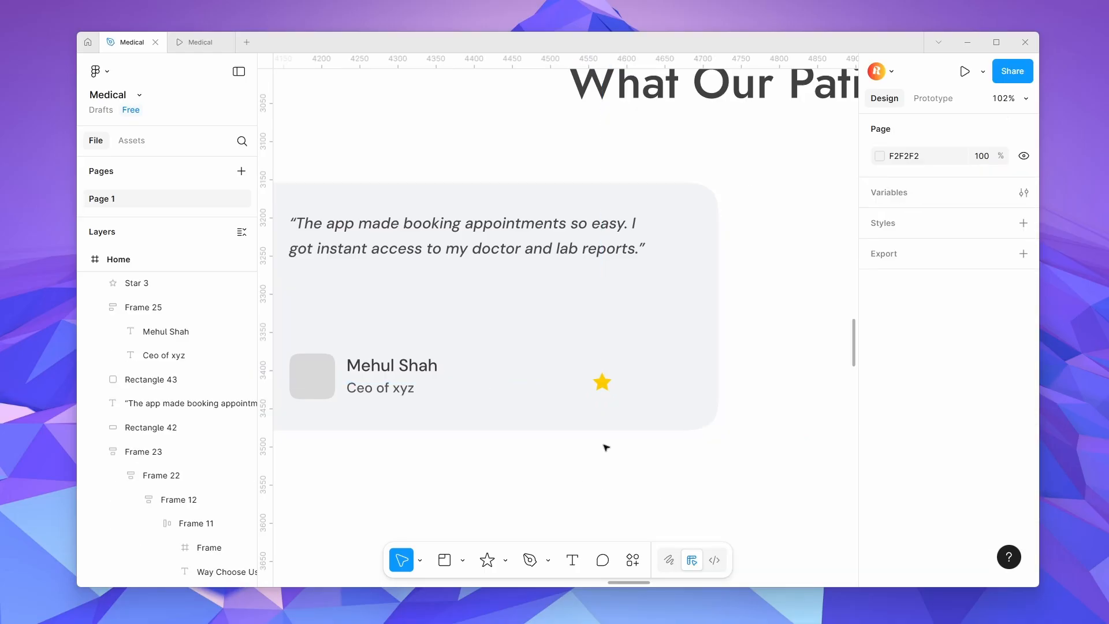
left_click(606, 384)
left_click_drag(608, 386, 600, 382)
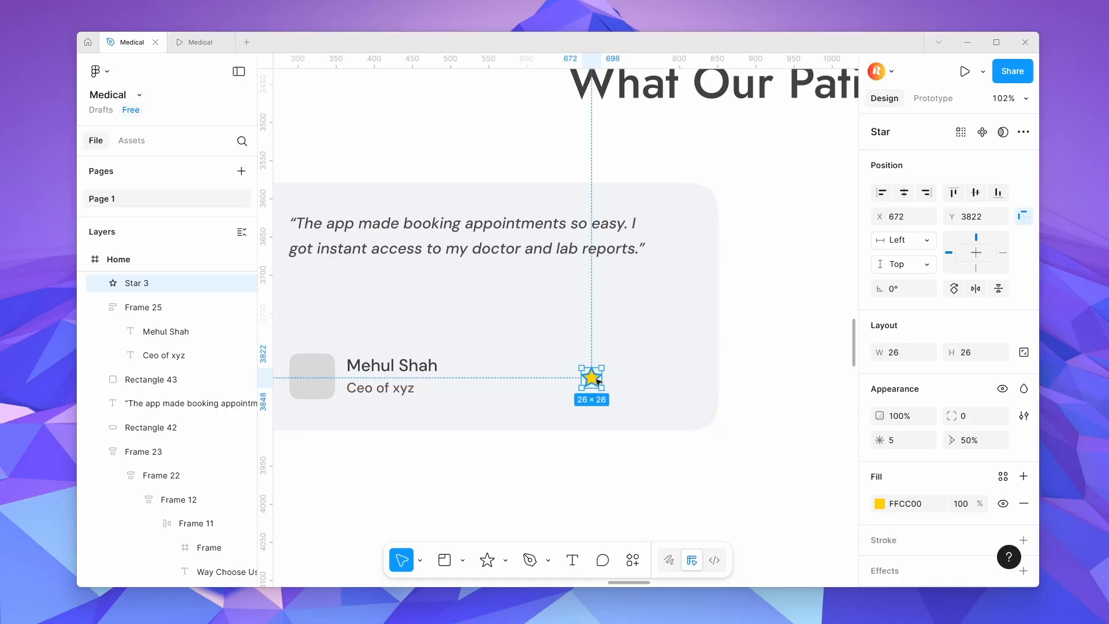
Copy the 4.5 rating text from the reference card and add it beside the star on the new card.
scroll(598, 381, "down", 8)
scroll(362, 395, "up", 10)
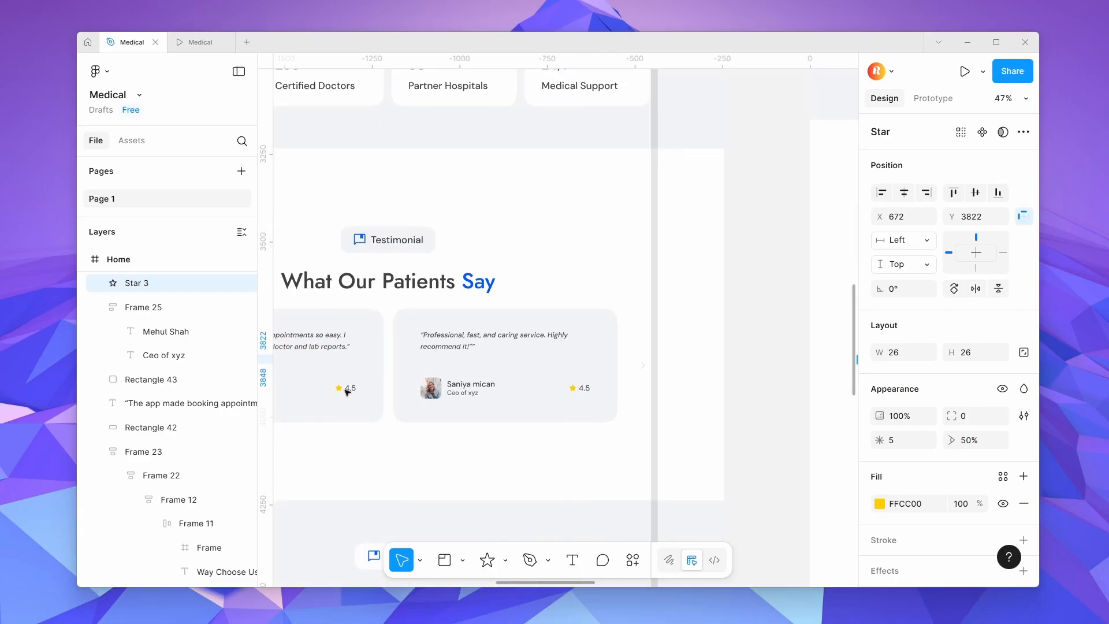
left_click(346, 388)
scroll(342, 385, "down", 6)
scroll(342, 386, "down", 4)
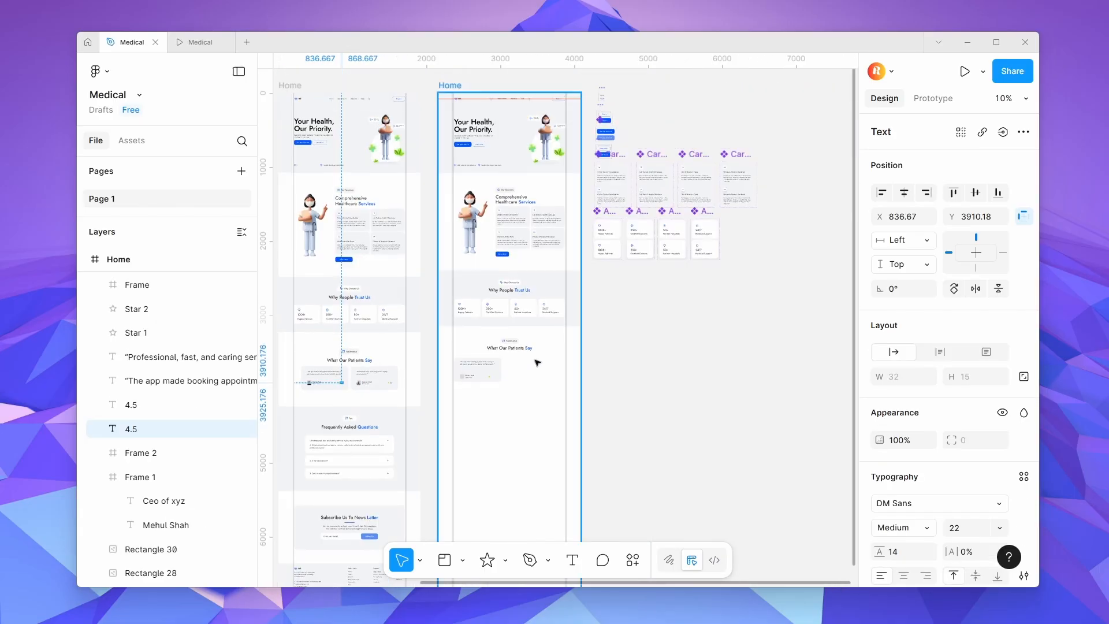
scroll(493, 382, "up", 12)
key("t")
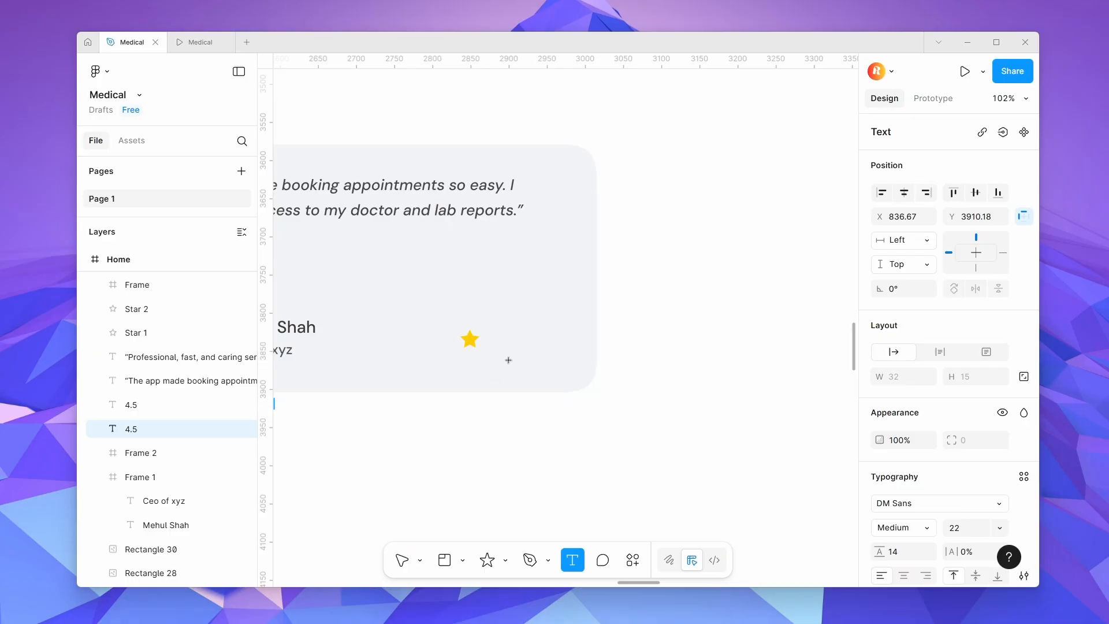
Add the rating text "4.5" beside the star in the testimonial card and set its fill opacity to 70%.
left_click(507, 337)
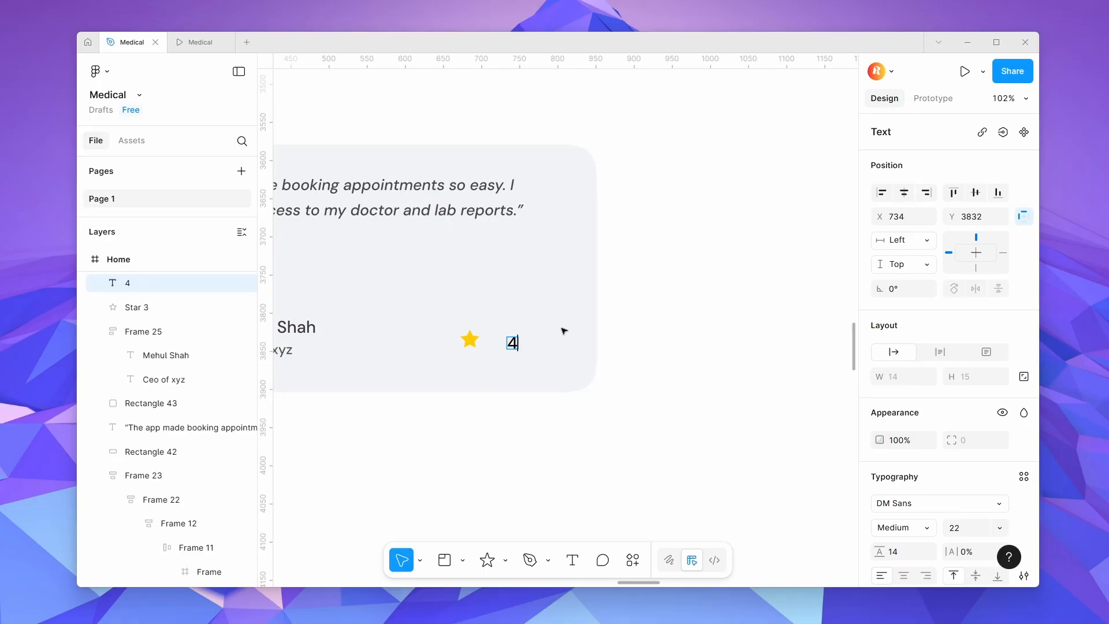
key("Escape")
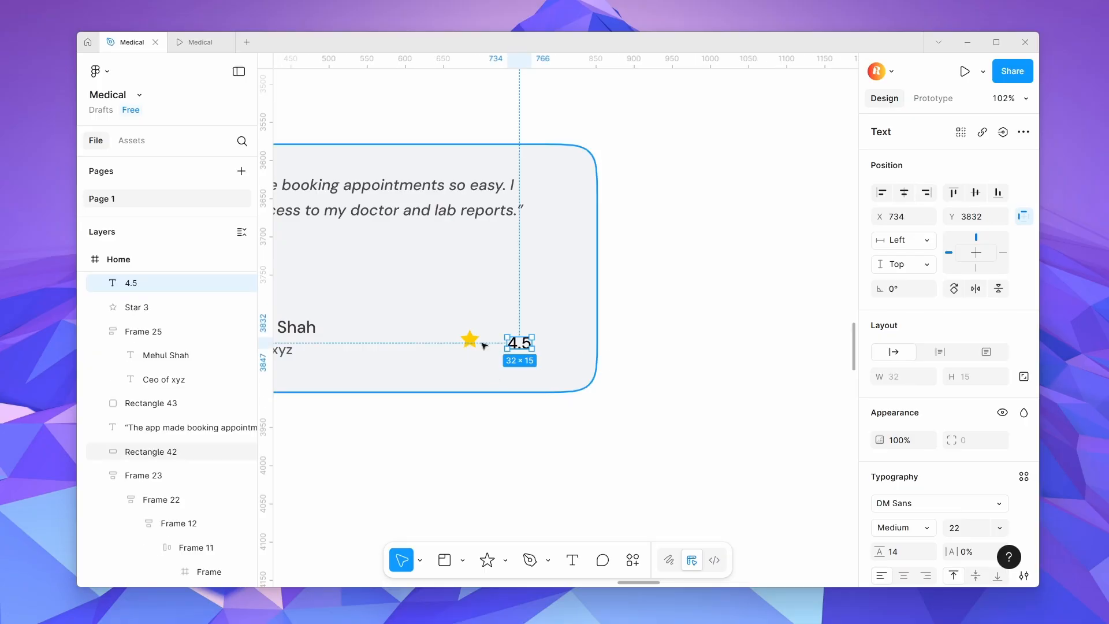
left_click_drag(518, 345, 508, 341)
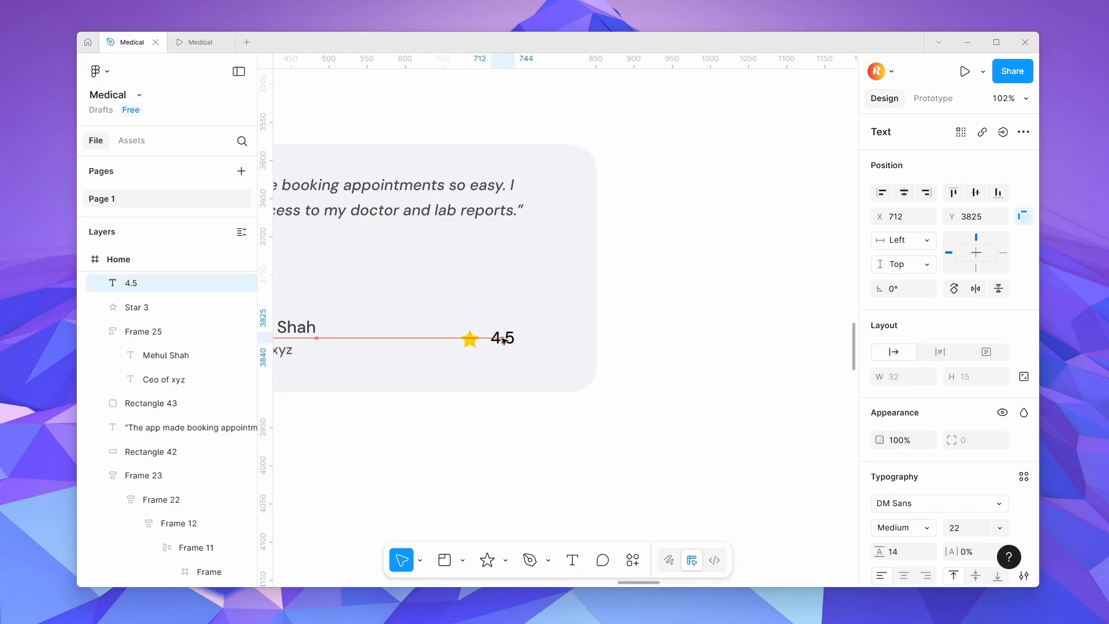
scroll(981, 487, "down", 4)
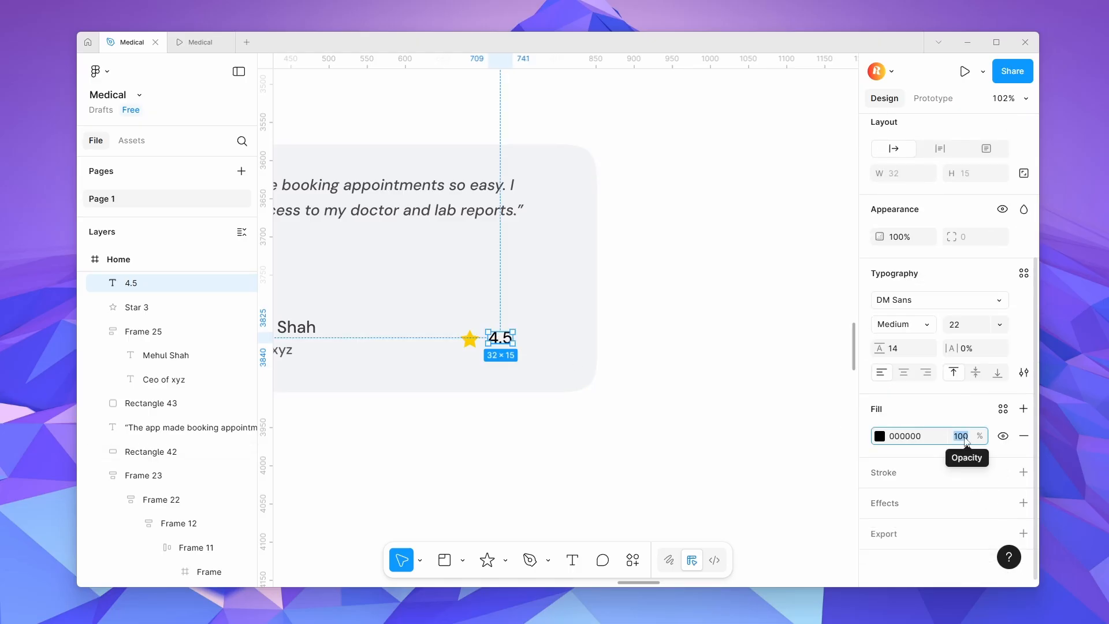
type("70")
left_click(878, 448)
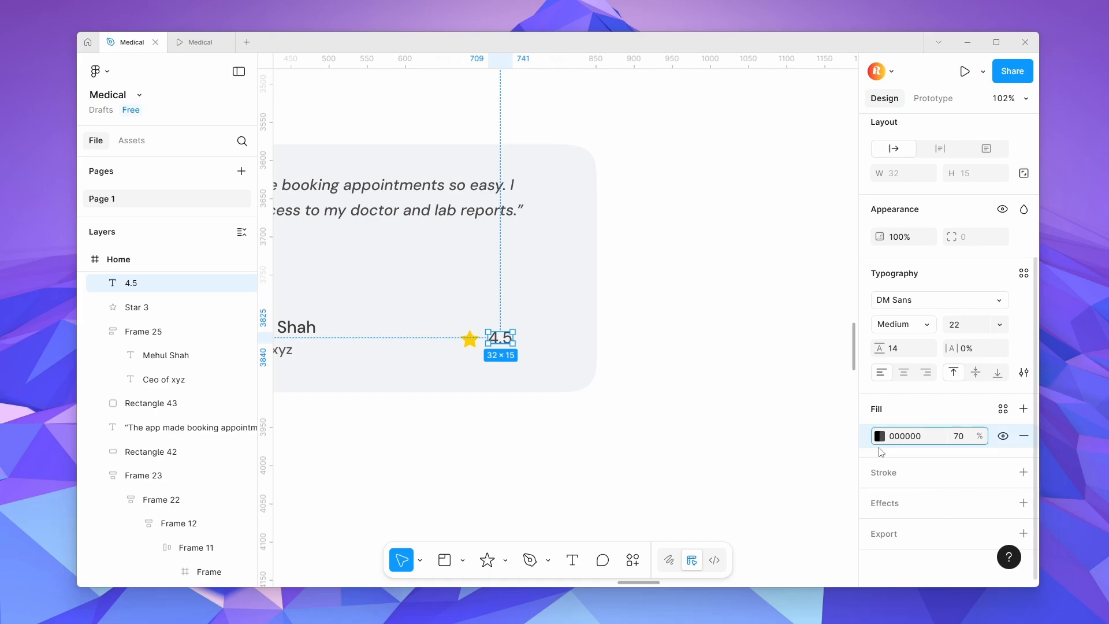
left_click(709, 428)
Combine the star and the rating text into a horizontal auto layout.
left_click(503, 349)
left_click(503, 347)
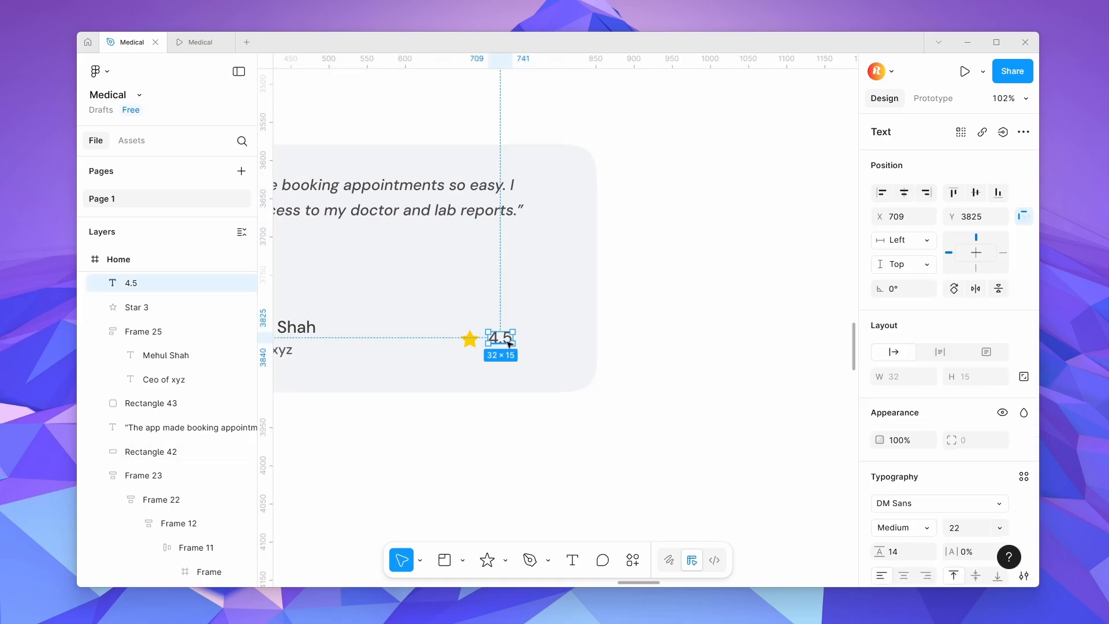
left_click(471, 342, "shift")
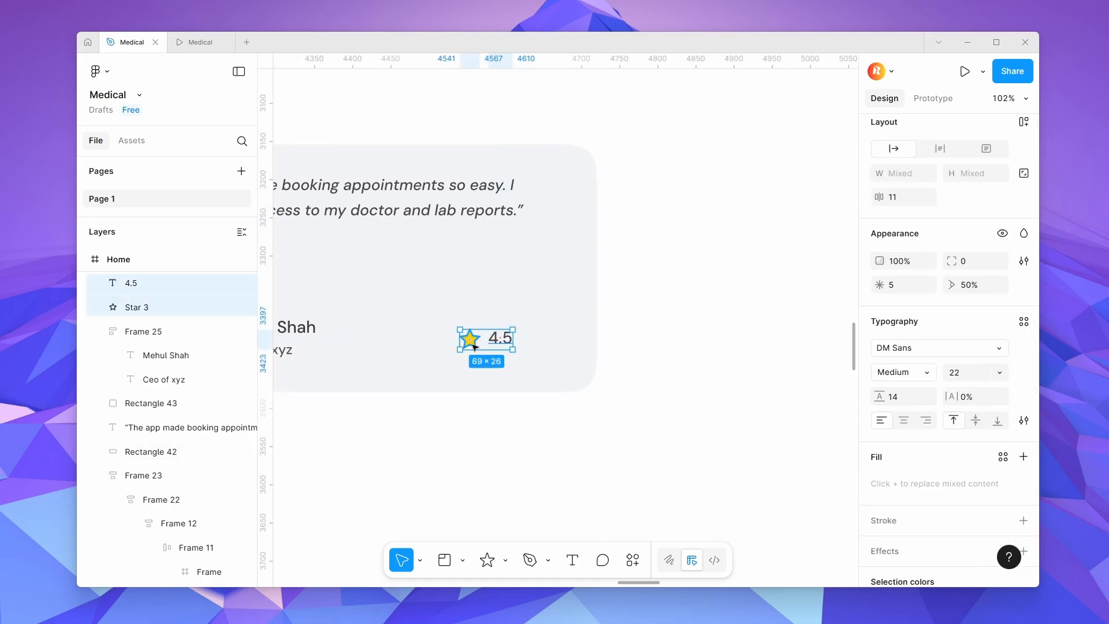
key("shift+a")
Select the grey avatar square in the testimonial card and search the Unsplash plugin for "user".
scroll(517, 348, "down", 3)
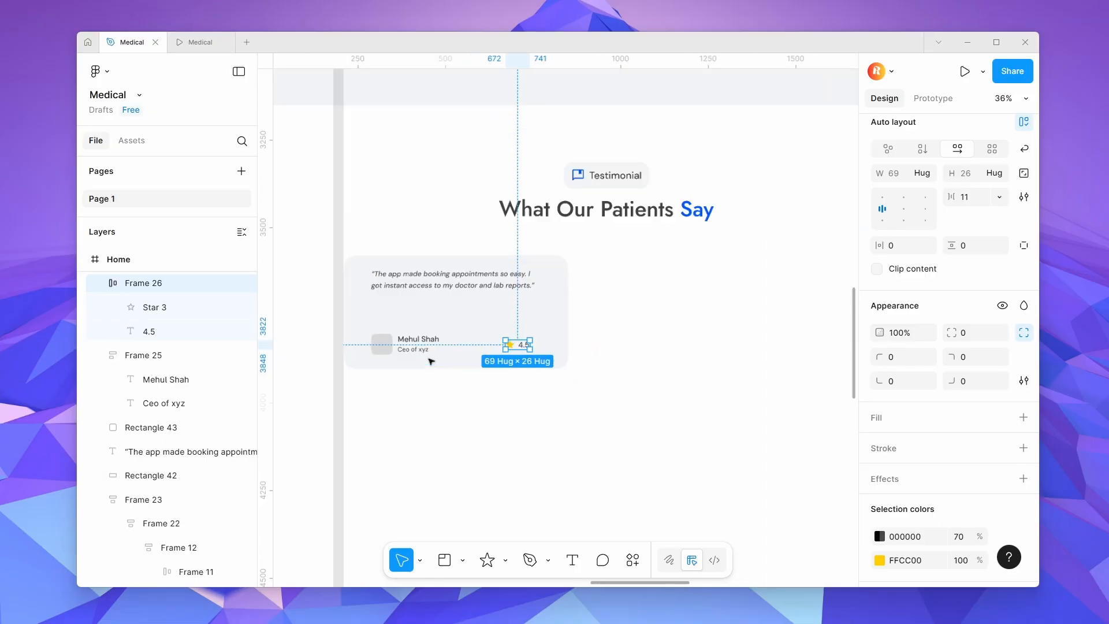
scroll(427, 361, "up", 3)
left_click(330, 327)
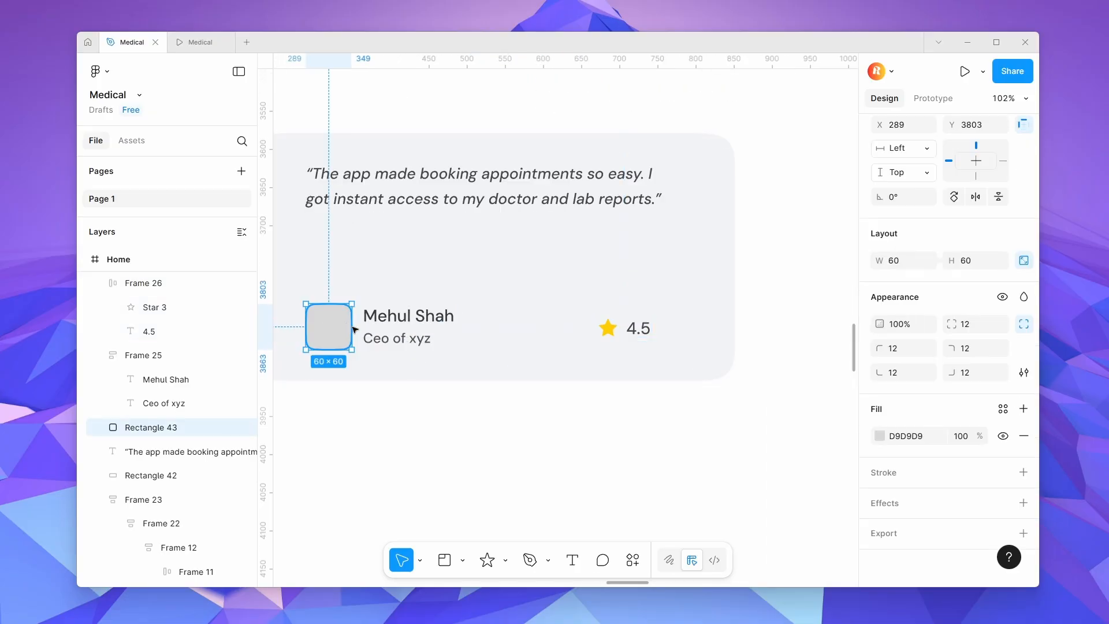
left_click(638, 572)
left_click(485, 365)
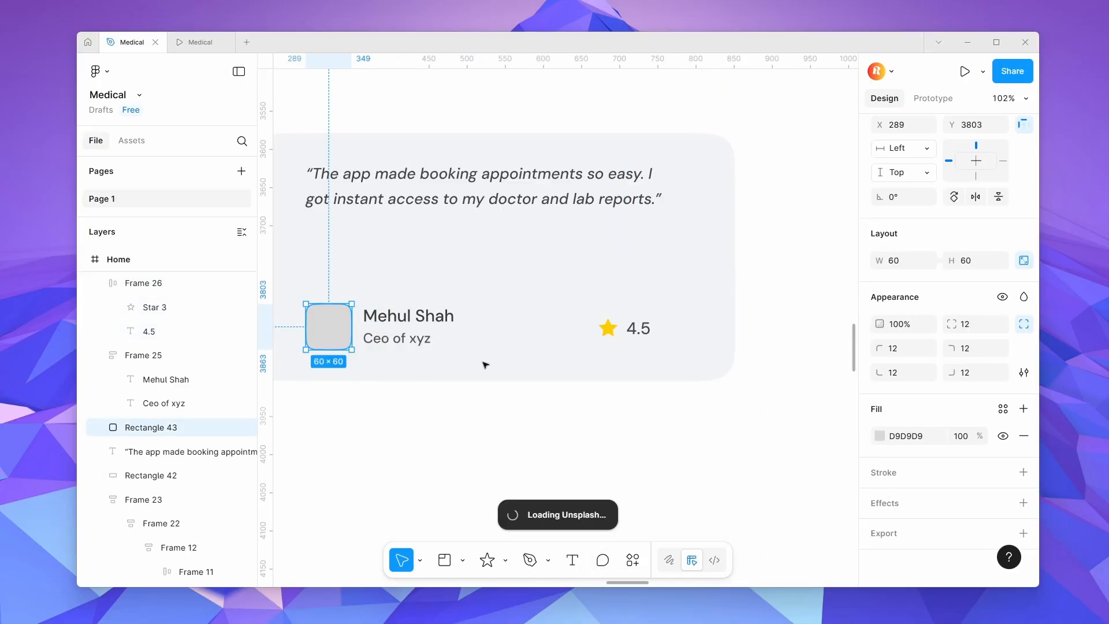
left_click(815, 158)
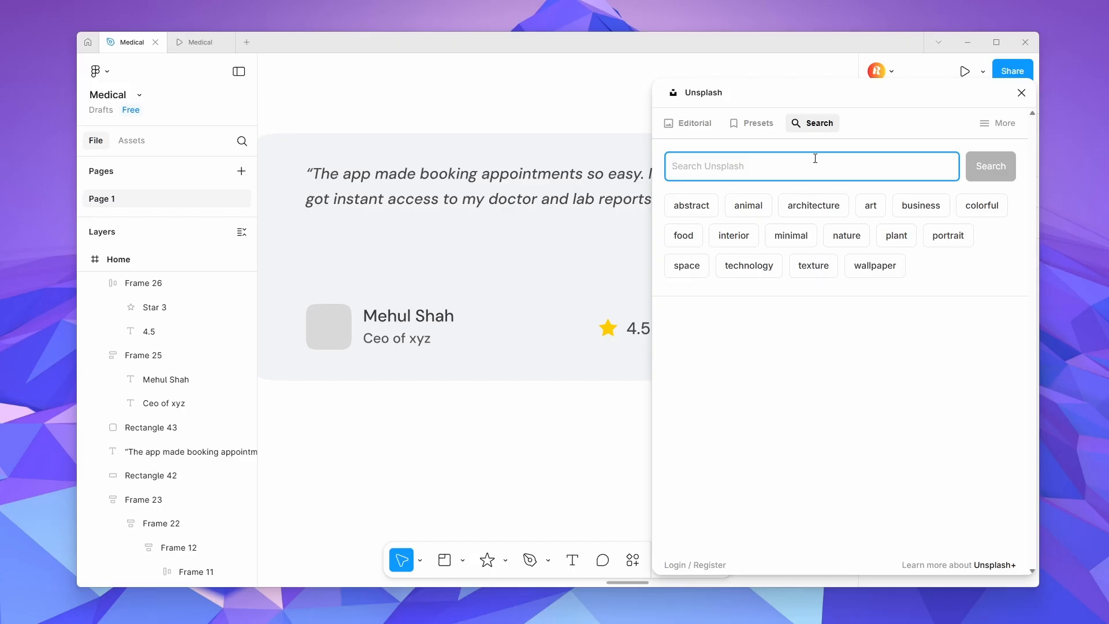
type("user")
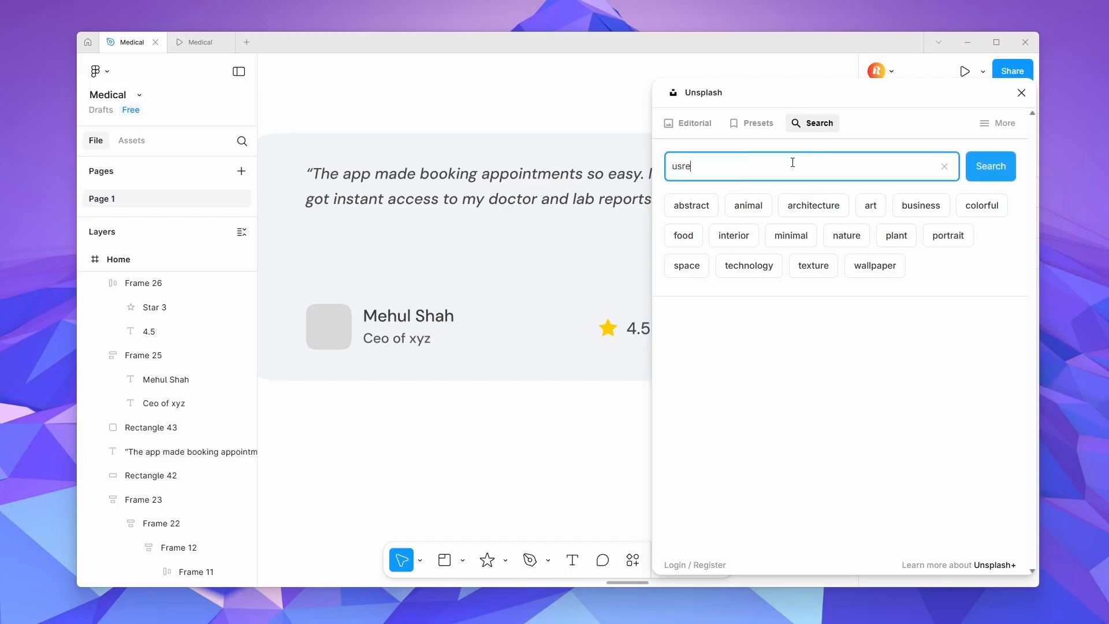
key("Return")
Fill the avatar square with a man's portrait photo from the Unsplash results.
left_click(332, 326)
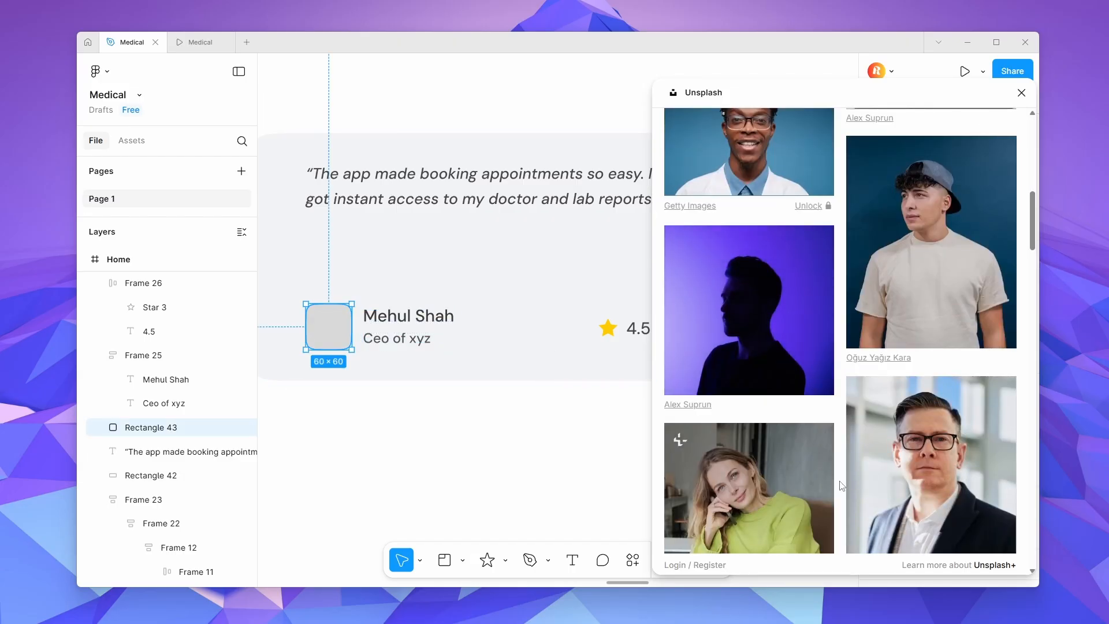
scroll(783, 390, "down", 5)
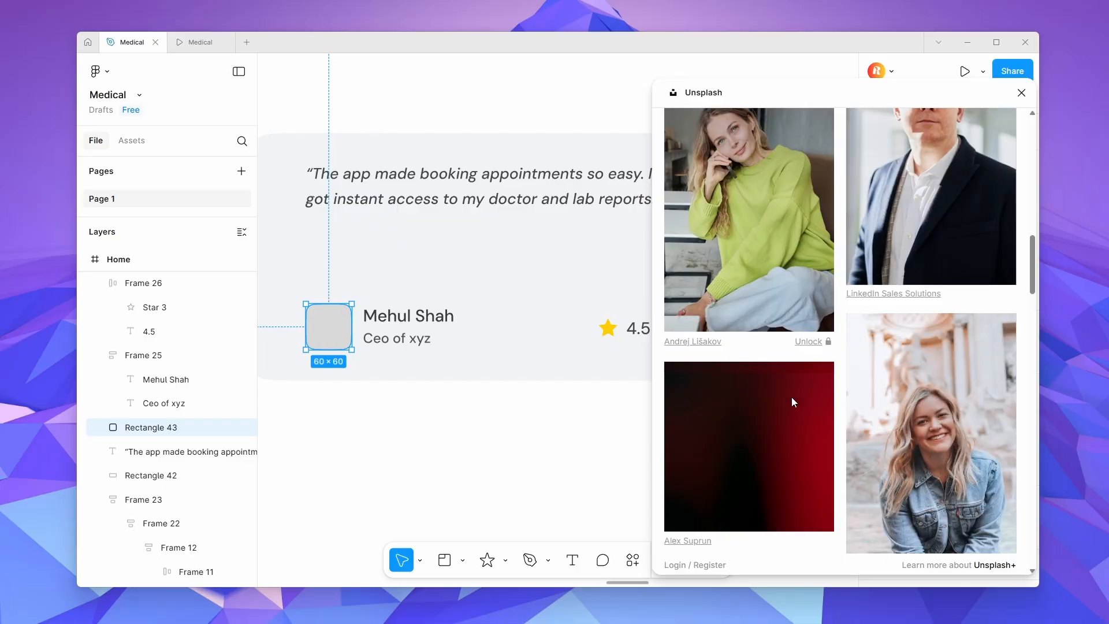
scroll(792, 396, "up", 7)
scroll(791, 397, "down", 10)
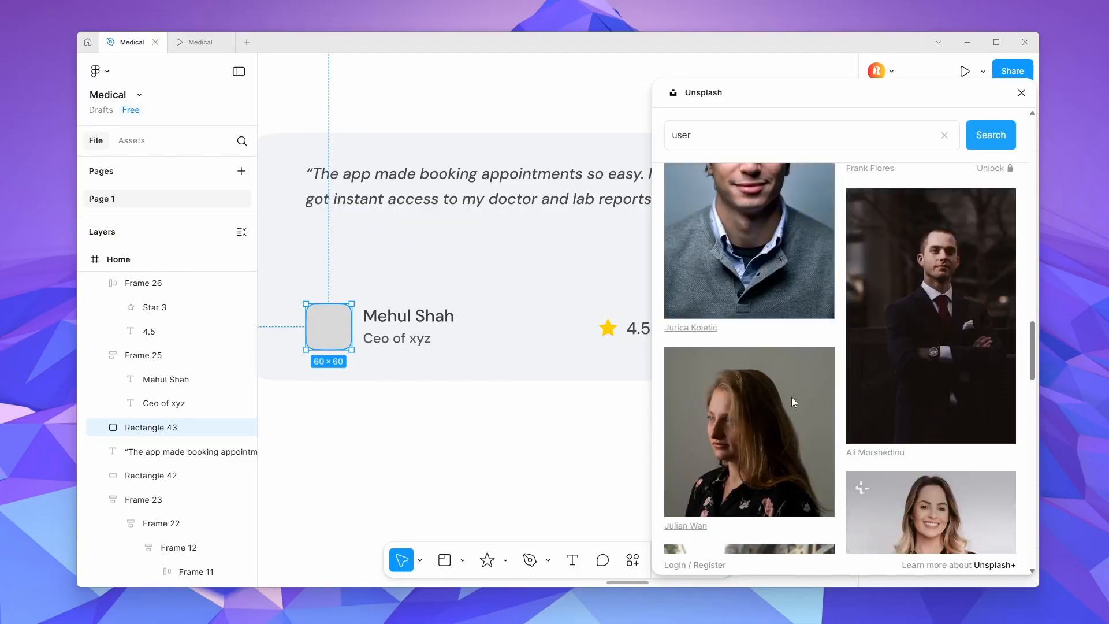
scroll(792, 397, "down", 3)
scroll(791, 397, "up", 4)
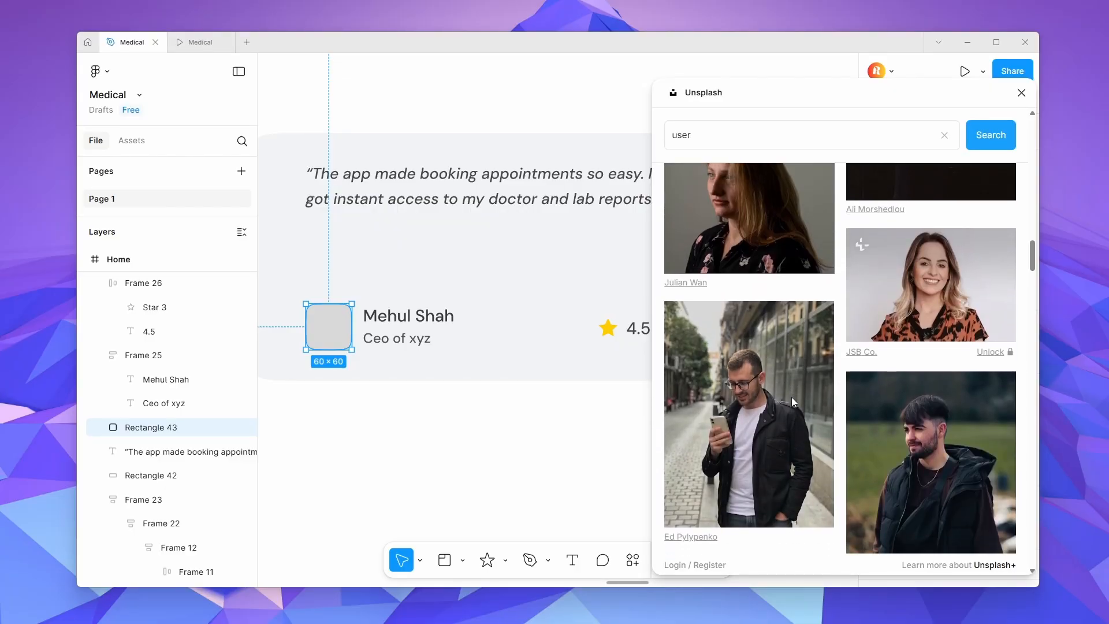
scroll(792, 397, "down", 3)
left_click(942, 331)
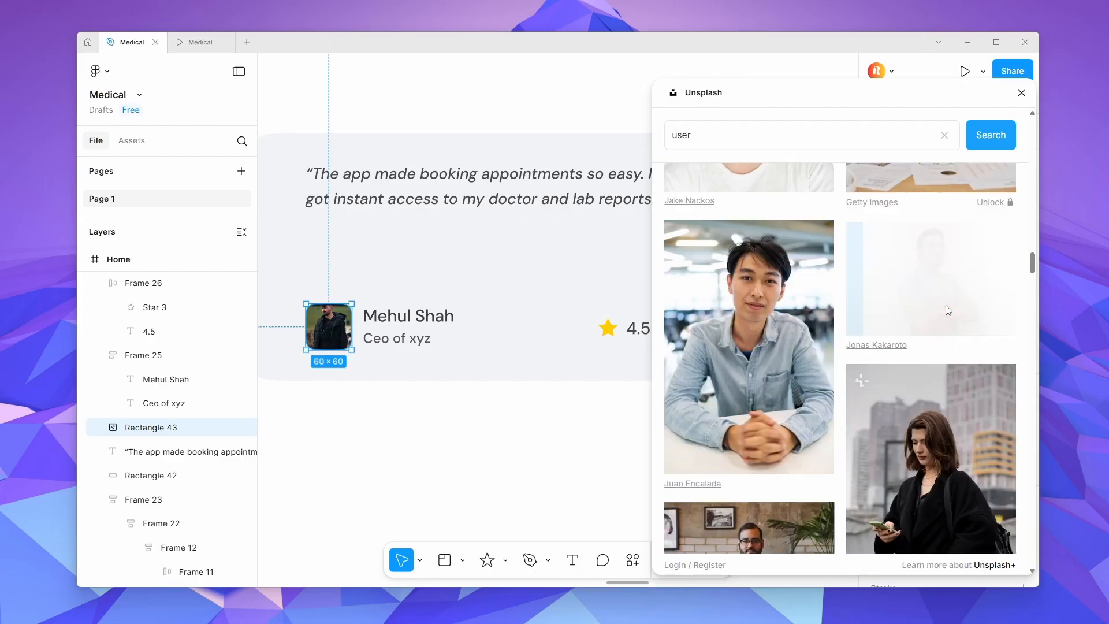
left_click(758, 424)
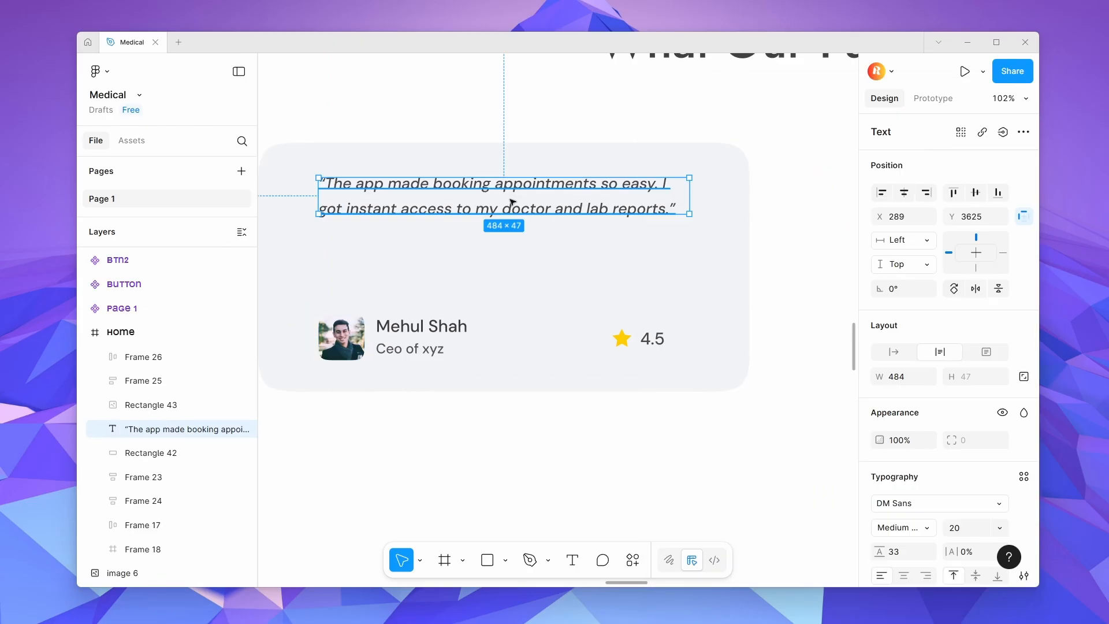
Move the testimonial quote slightly lower in the card, to about X 298, Y 3649.
left_click_drag(512, 201, 515, 219)
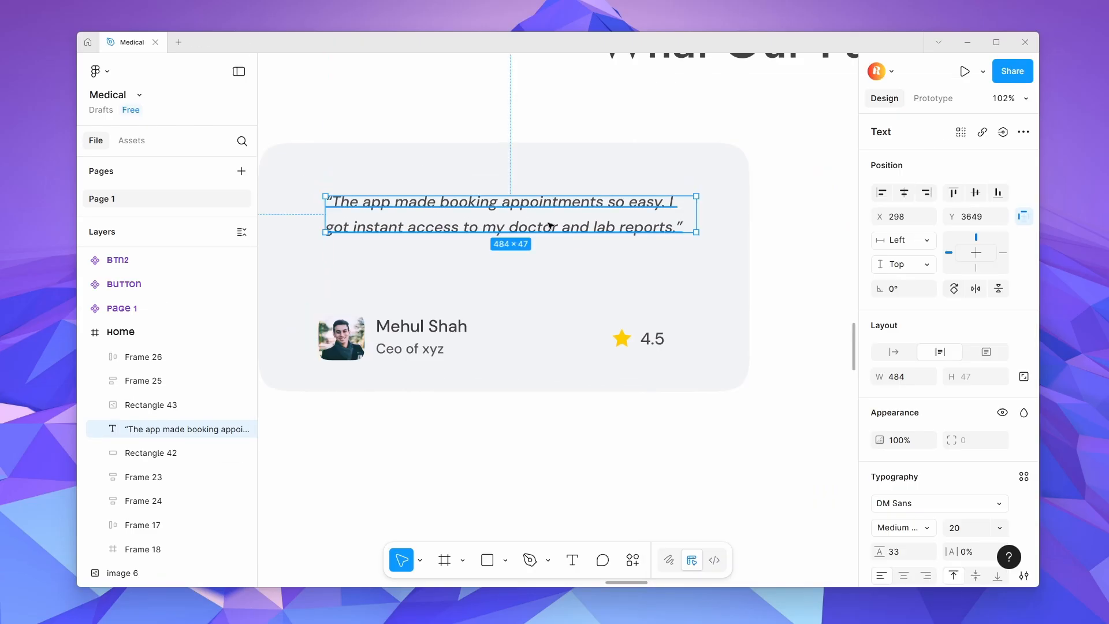
scroll(520, 225, "down", 5)
scroll(551, 225, "up", 5)
Group the avatar with the name and title in an auto layout, and nest that with the rating in another auto layout.
left_click(494, 267)
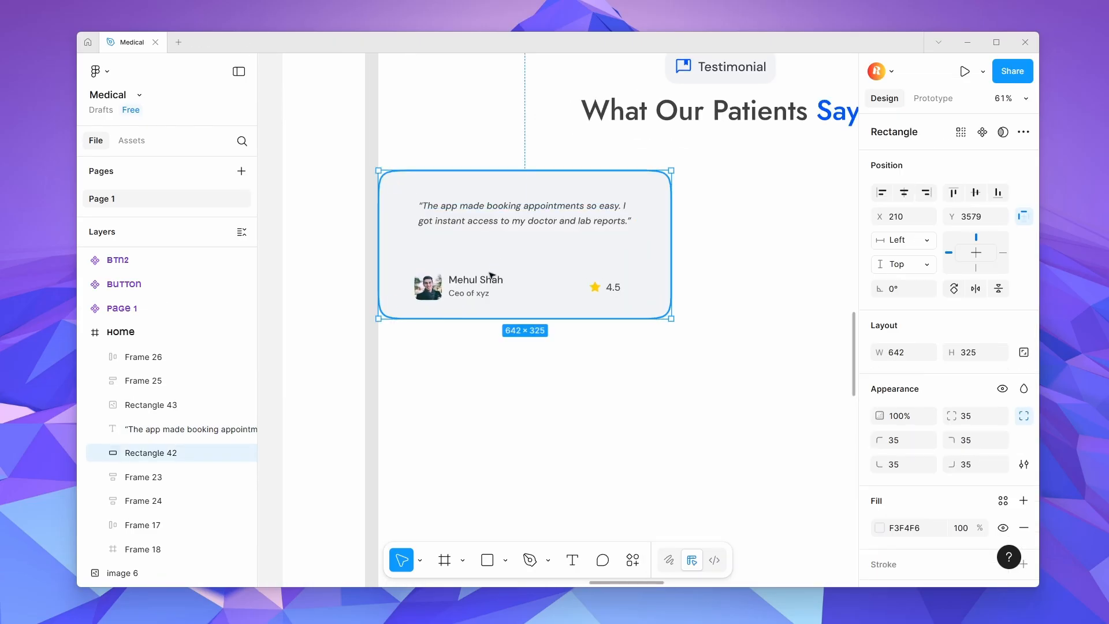
left_click(484, 280)
left_click(434, 292, "shift")
key("shift+a")
left_click(601, 287, "shift")
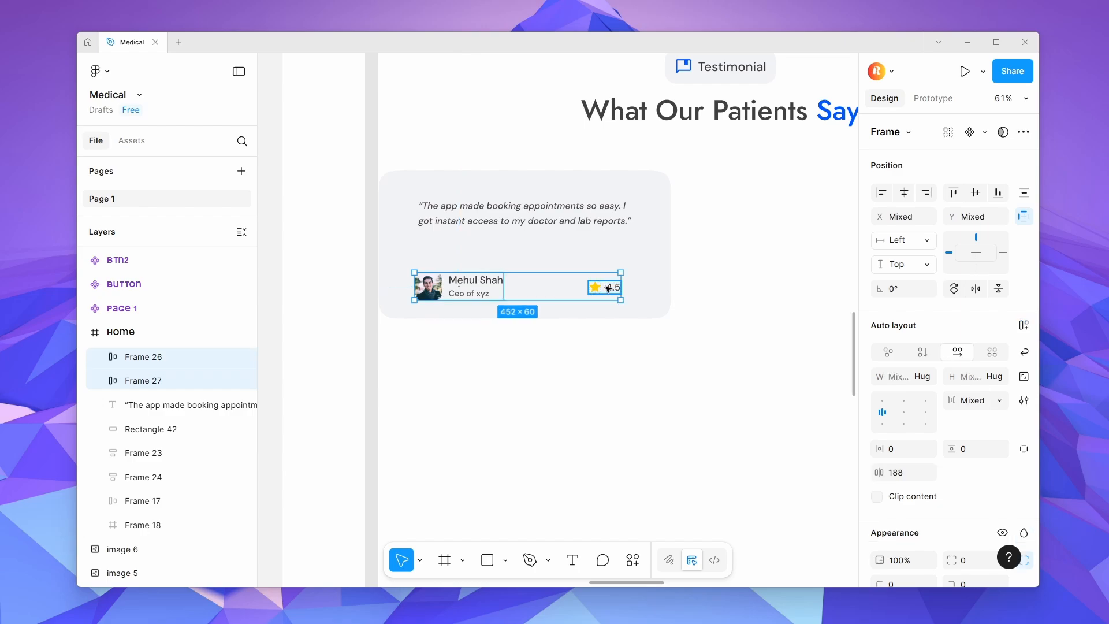
key("shift+a")
Wrap the quote and author row in a vertical auto layout, and combine it with the card background in an outer auto layout.
left_click(562, 236, "shift")
key("shift+a")
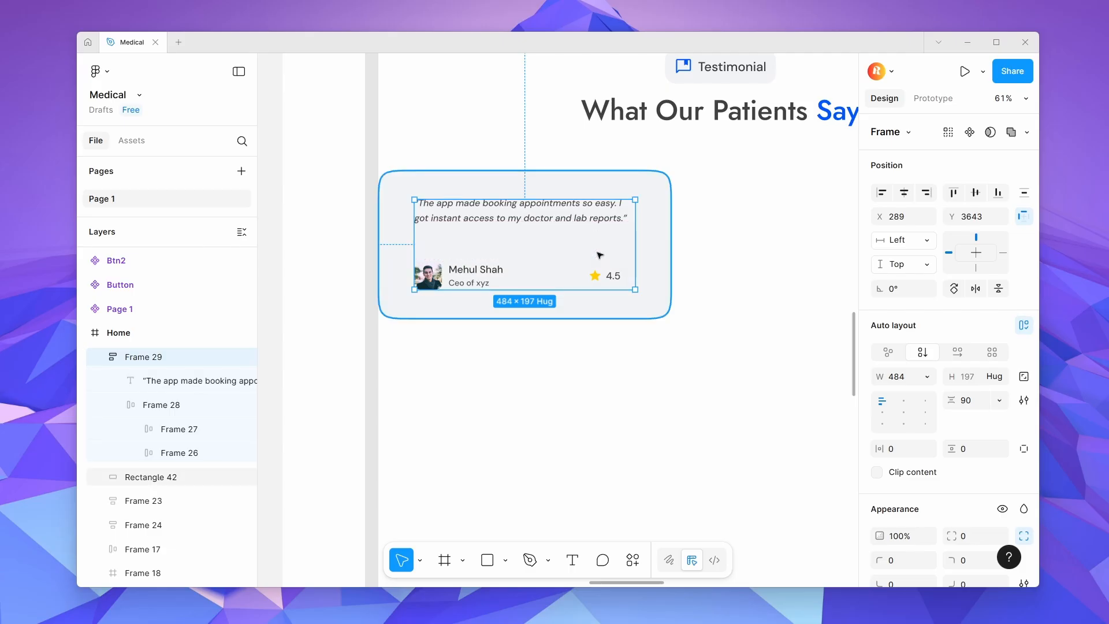
scroll(600, 255, "down", 5)
scroll(599, 255, "up", 4)
left_click(536, 242, "shift")
key("shift+a")
Set the testimonial card frame's width and height to hug its contents.
scroll(534, 242, "down", 3)
left_click(927, 376)
left_click(917, 393)
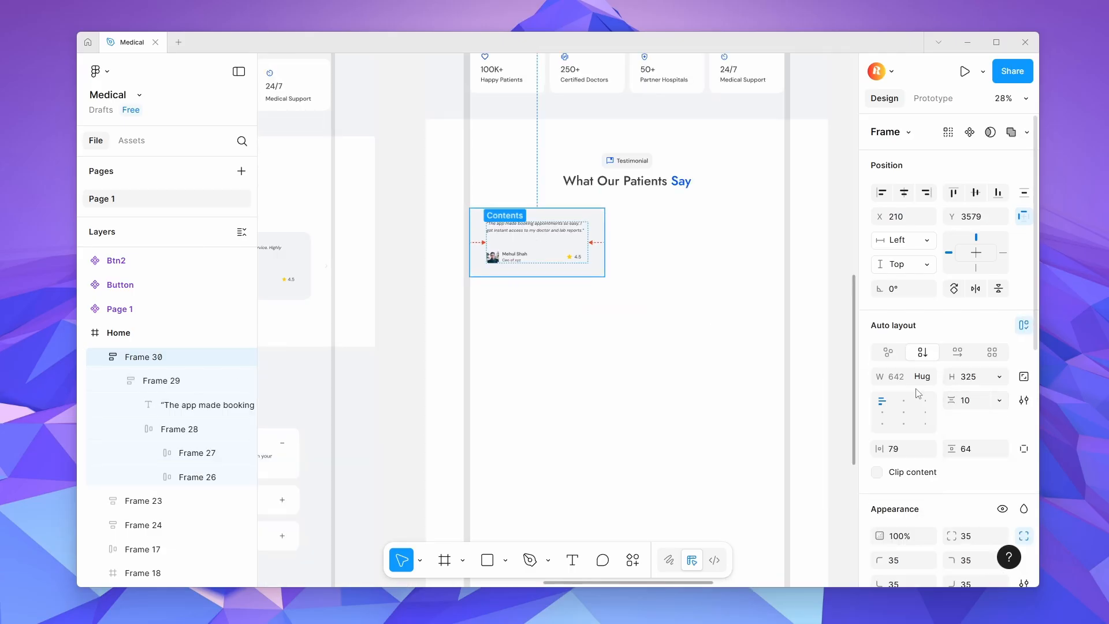
left_click(1000, 377)
left_click(977, 394)
Shift the testimonial card rightward and place a duplicate of it directly beside it.
left_click_drag(469, 310, 515, 312)
left_click_drag(520, 312, 656, 313)
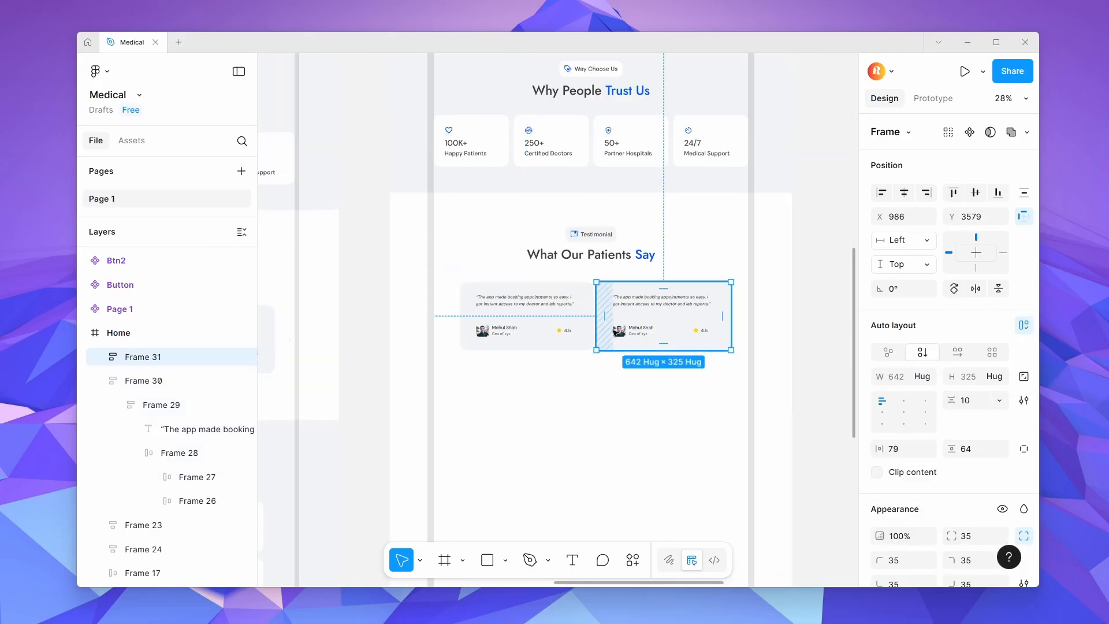
scroll(596, 325, "down", 4)
scroll(427, 325, "up", 3)
Replace the duplicate card's quote with the "Professional, fast, and caring service" quote copied from the reference design.
double_click(427, 325)
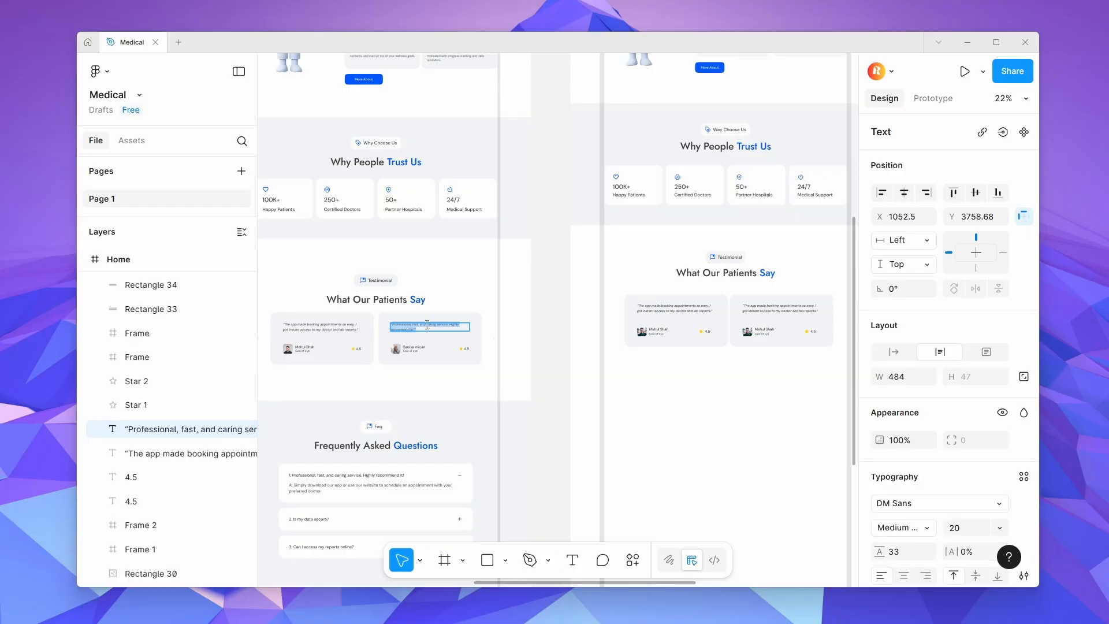
left_click(782, 303)
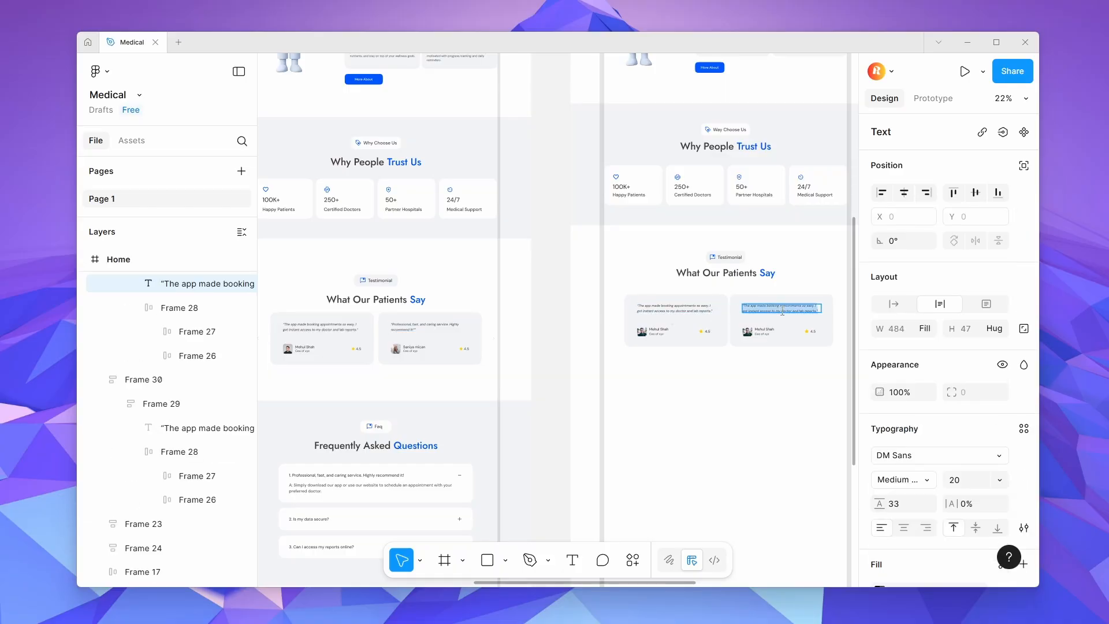
double_click(429, 327)
key("ctrl+c")
double_click(780, 308)
key("ctrl+v")
Replace the duplicate card's person name and job title with those copied from the second reference testimonial.
double_click(413, 347)
key("ctrl+c")
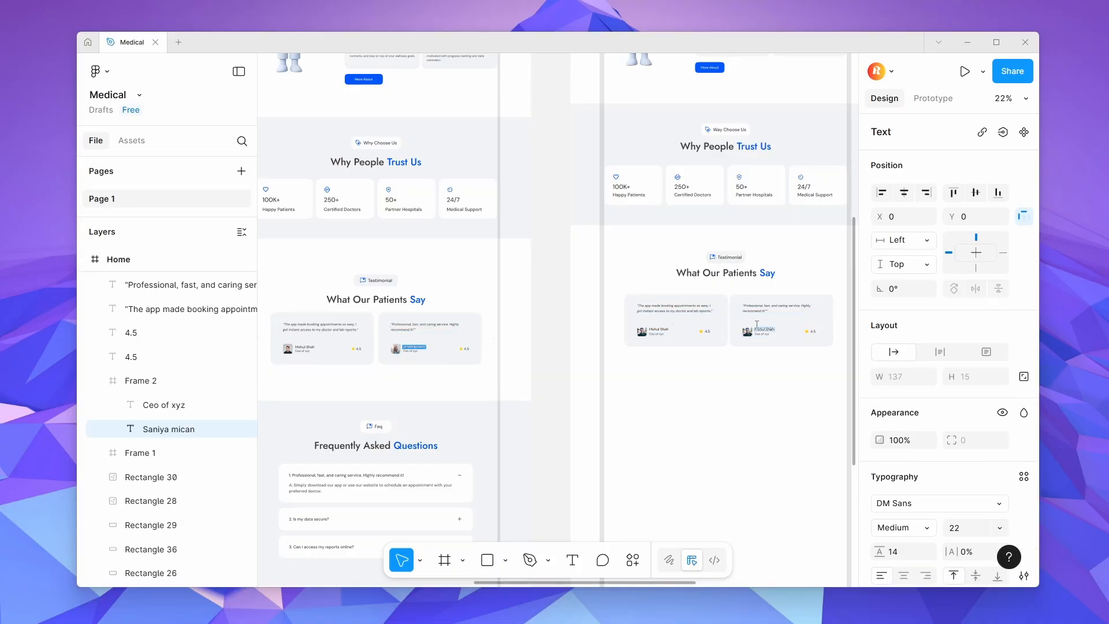
double_click(767, 329)
key("ctrl+v")
double_click(409, 352)
key("ctrl+c")
double_click(763, 335)
key("ctrl+v")
Select the duplicate card's avatar image and open the Unsplash plugin.
left_click(746, 331)
scroll(746, 331, "up", 3)
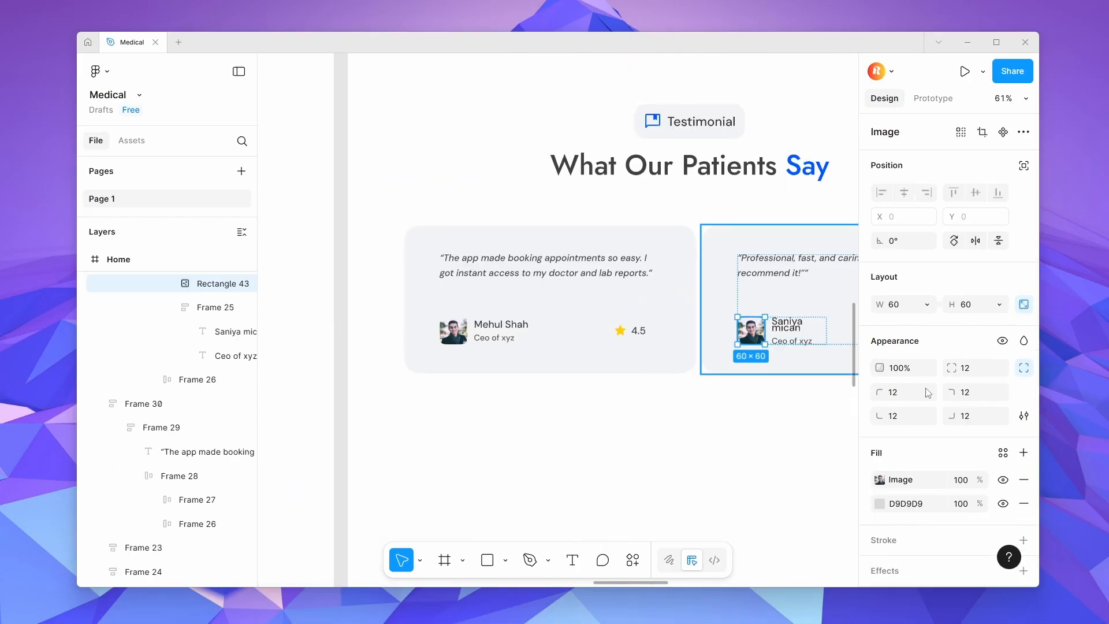
scroll(929, 392, "down", 3)
left_click(897, 516)
left_click(633, 560)
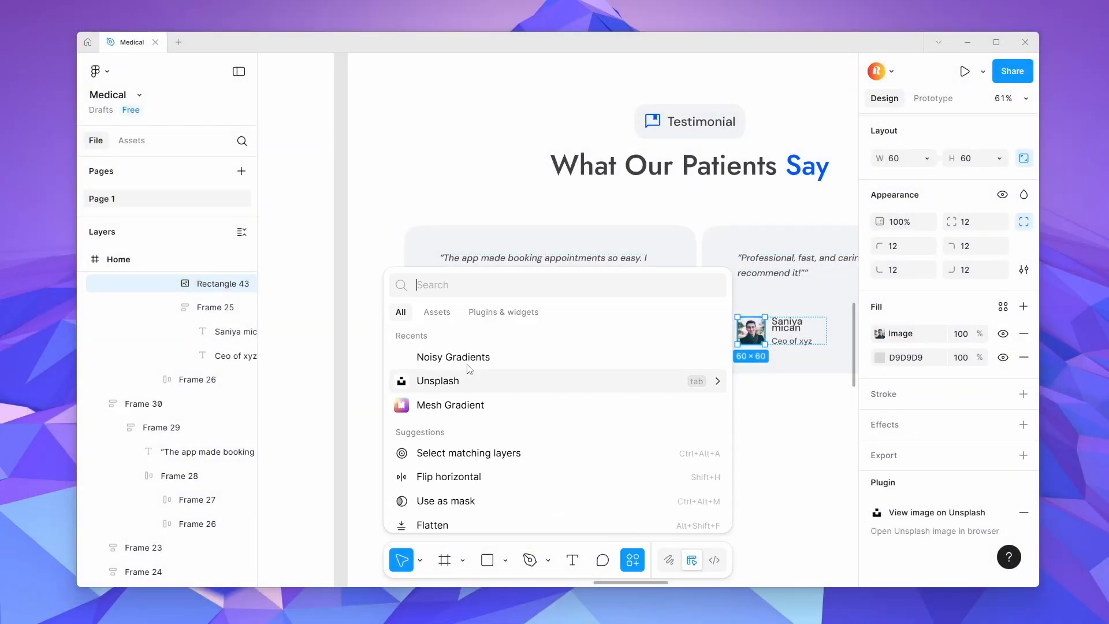
left_click(488, 380)
Search Unsplash for "User" and fill the avatar with the photo of the smiling woman in red.
left_click(798, 169)
type("U")
key("super")
double_click(803, 170)
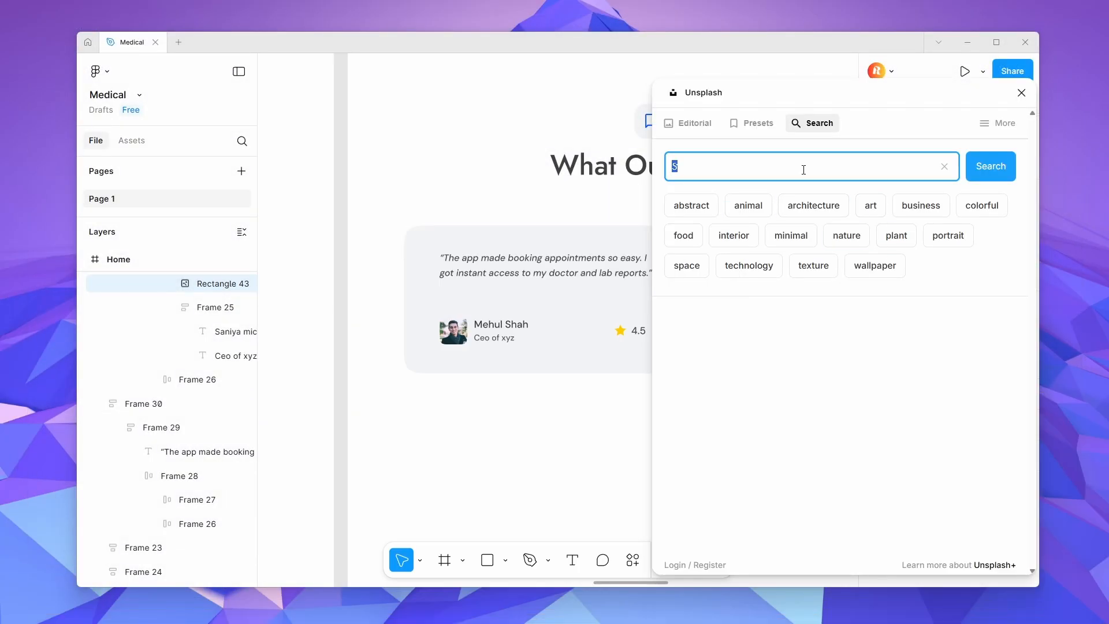
type("User")
key("Return")
left_click(985, 369)
left_click(1022, 93)
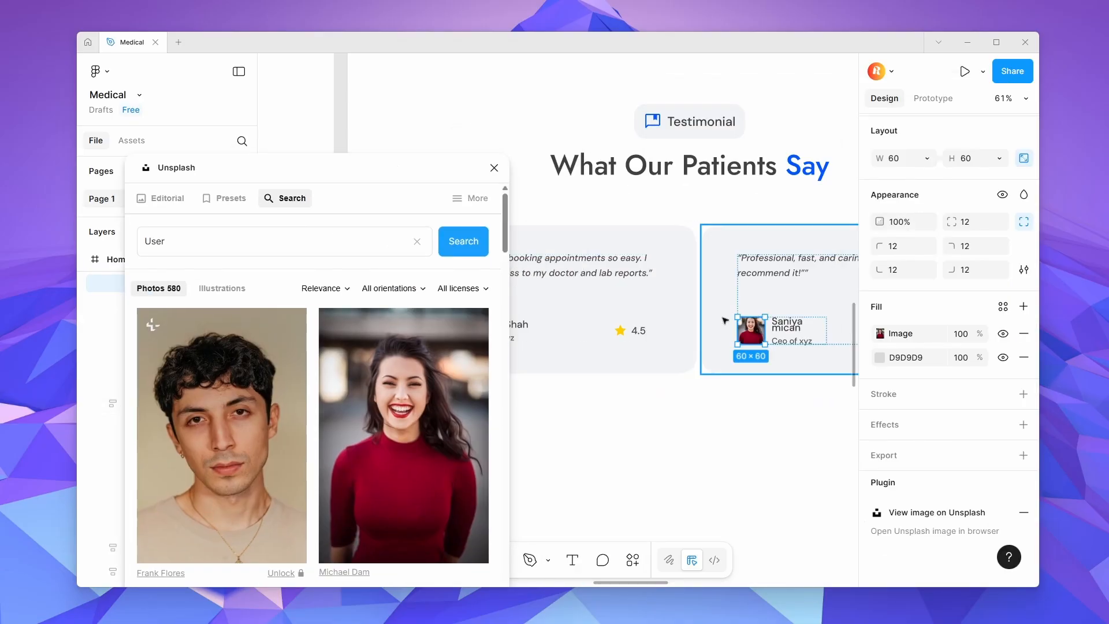
Copy the 40 × 40 arrow frame beside the reference testimonials and paste it into the new testimonial section.
scroll(554, 347, "down", 6)
scroll(442, 338, "up", 5)
left_click(395, 303)
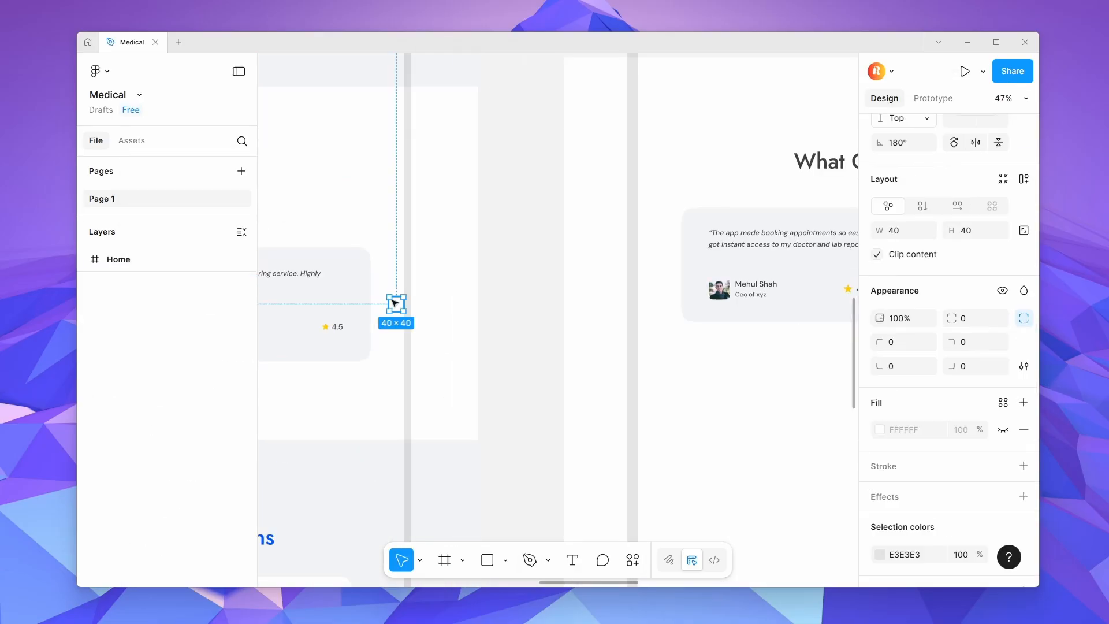
key("ctrl+c")
scroll(395, 303, "down", 2)
left_click(730, 408)
key("ctrl+v")
Place a copy of the arrow left of the first testimonial card at about X 210, Y 3833, and flip it horizontally.
scroll(738, 379, "up", 2)
left_click_drag(737, 380, 431, 347)
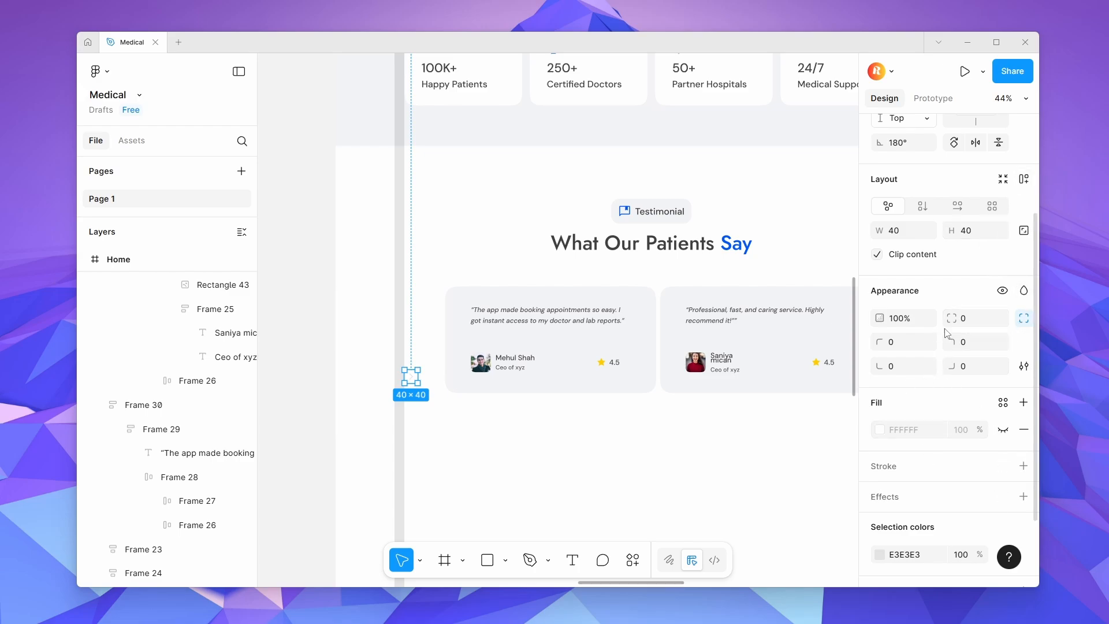
scroll(971, 312, "up", 3)
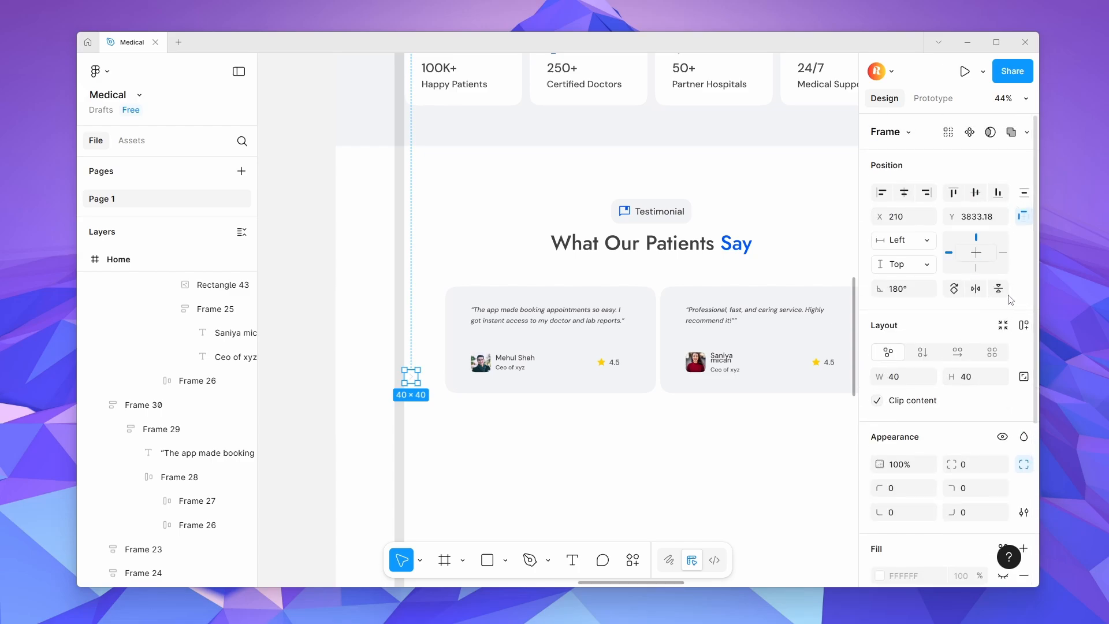
left_click(976, 288)
scroll(378, 358, "down", 3)
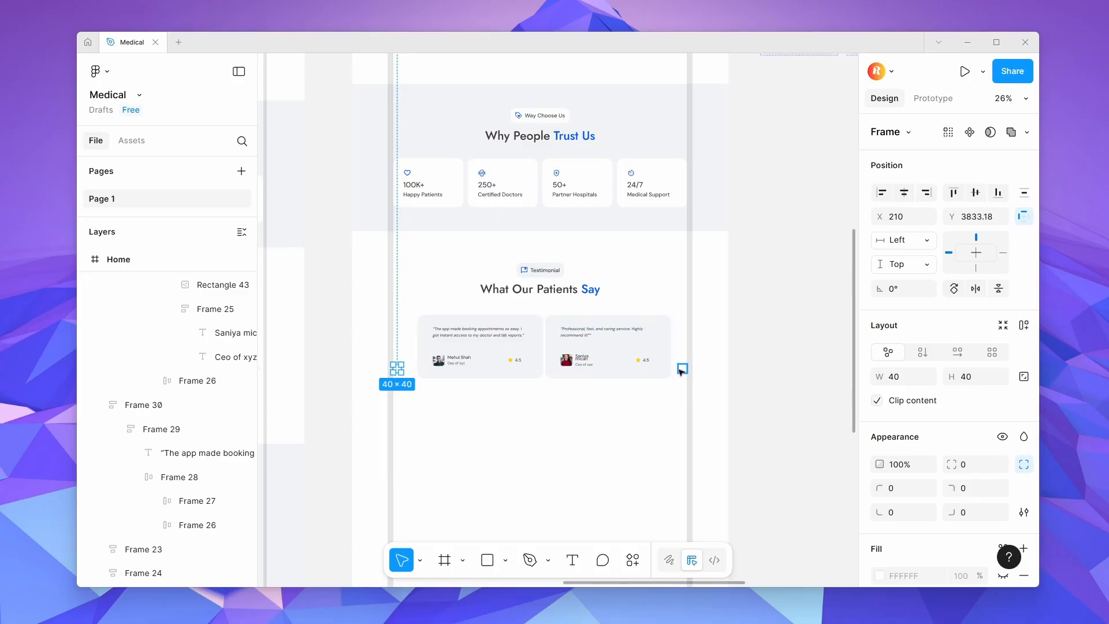
Move both arrows up together to line up with the vertical middle of the testimonial cards.
left_click(682, 369, "shift")
left_click_drag(682, 369, 682, 347)
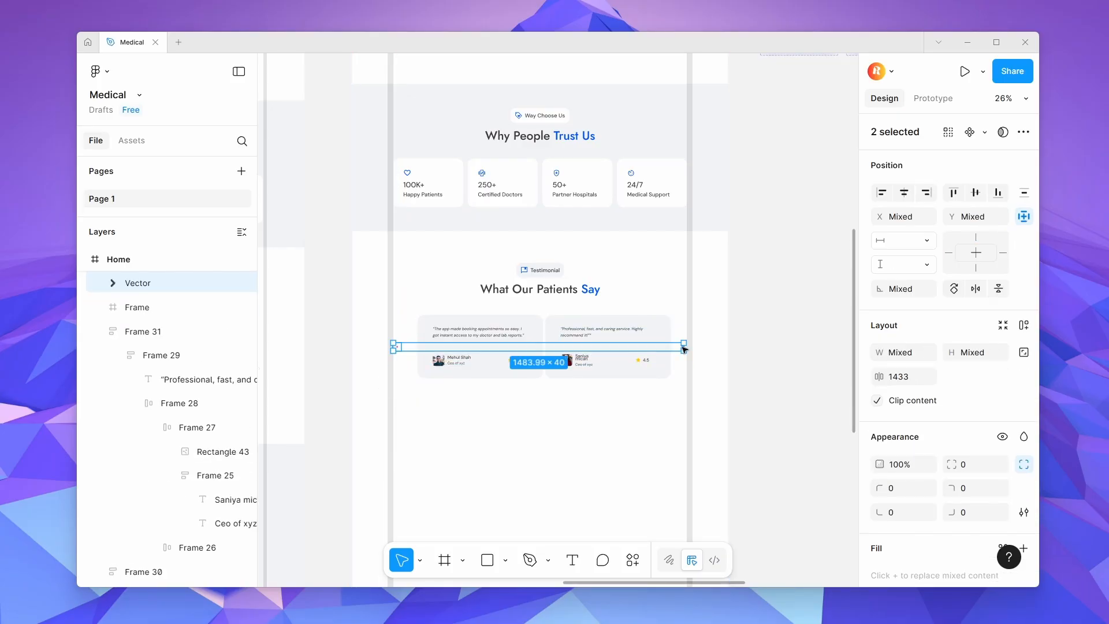
scroll(617, 348, "up", 3)
left_click(729, 384)
key("ctrl+z")
key("ctrl+z")
Combine the two testimonial cards in a horizontal auto layout with a gap of 20.
left_click_drag(280, 377, 625, 340)
left_click(532, 375, "shift")
key("shift+a")
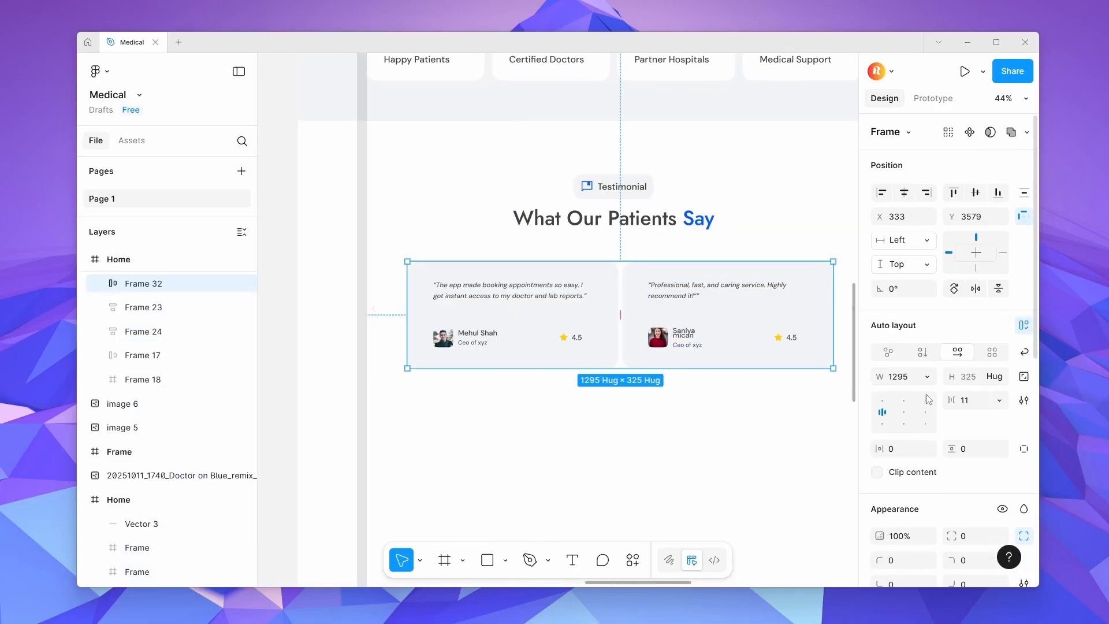
left_click_drag(950, 400, 962, 406)
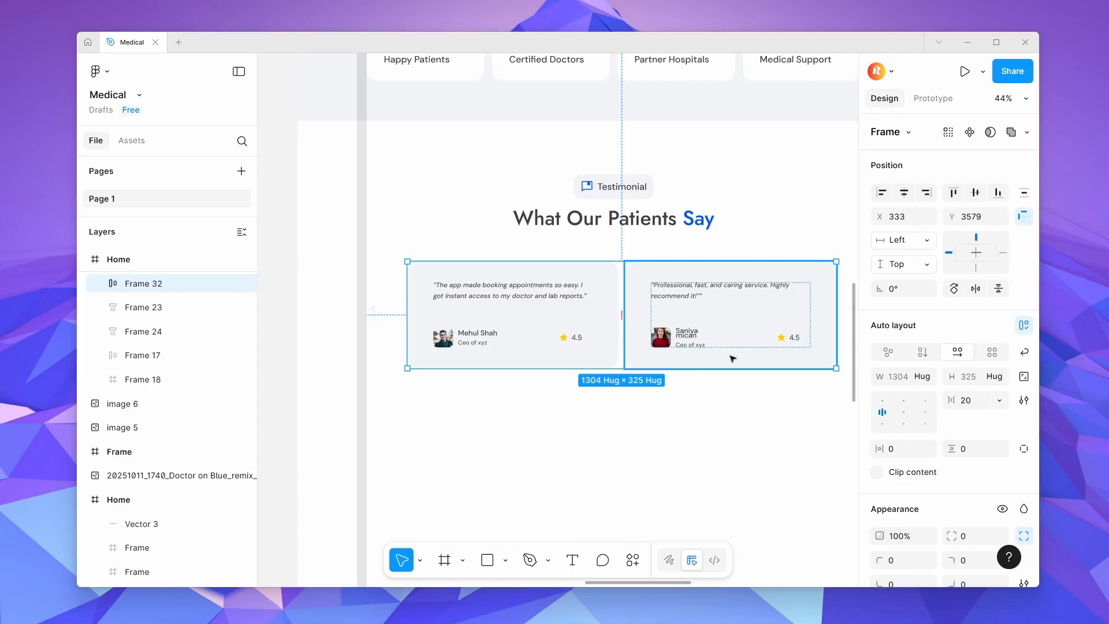
scroll(732, 359, "down", 2)
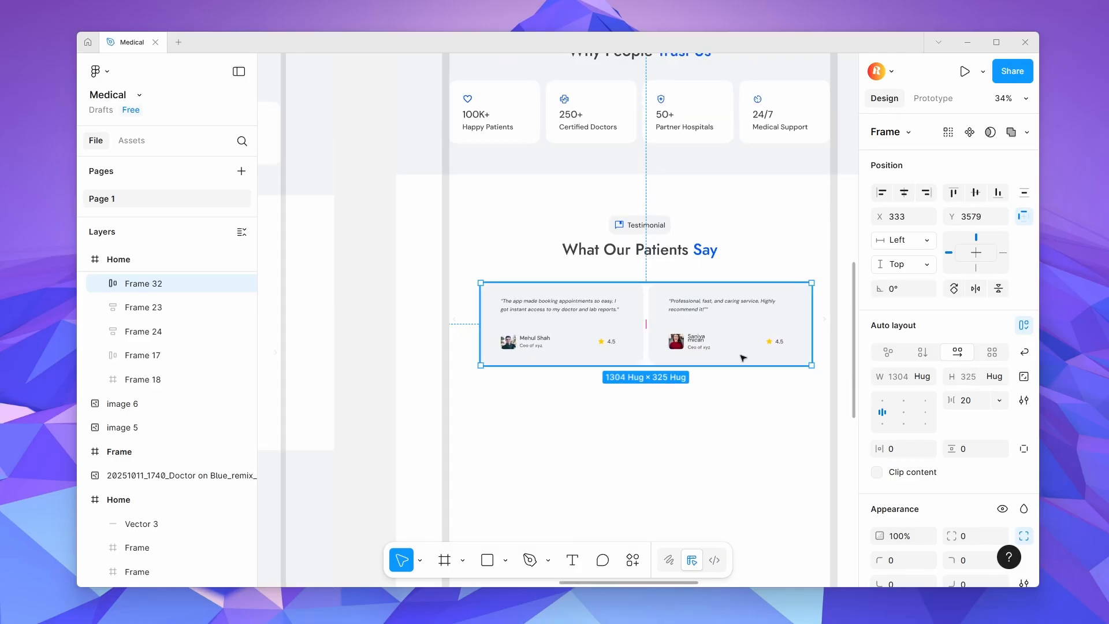
Move the card row to X 320, Y 3559 and combine it with both arrows in a horizontal auto layout.
left_click_drag(743, 352, 739, 346)
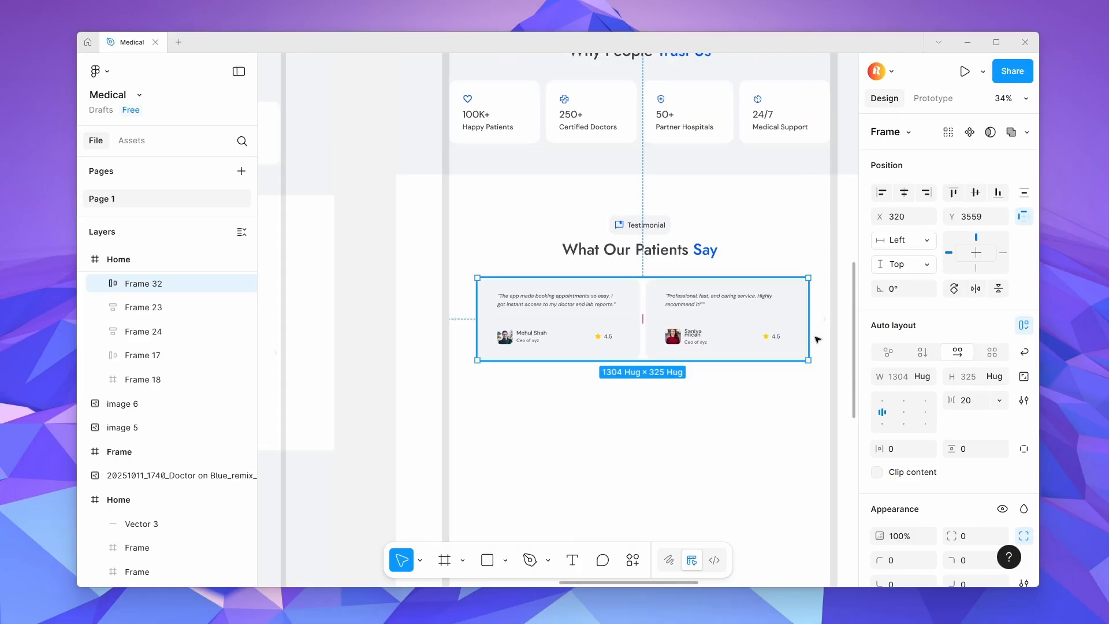
left_click(829, 322, "shift")
left_click(452, 318, "shift")
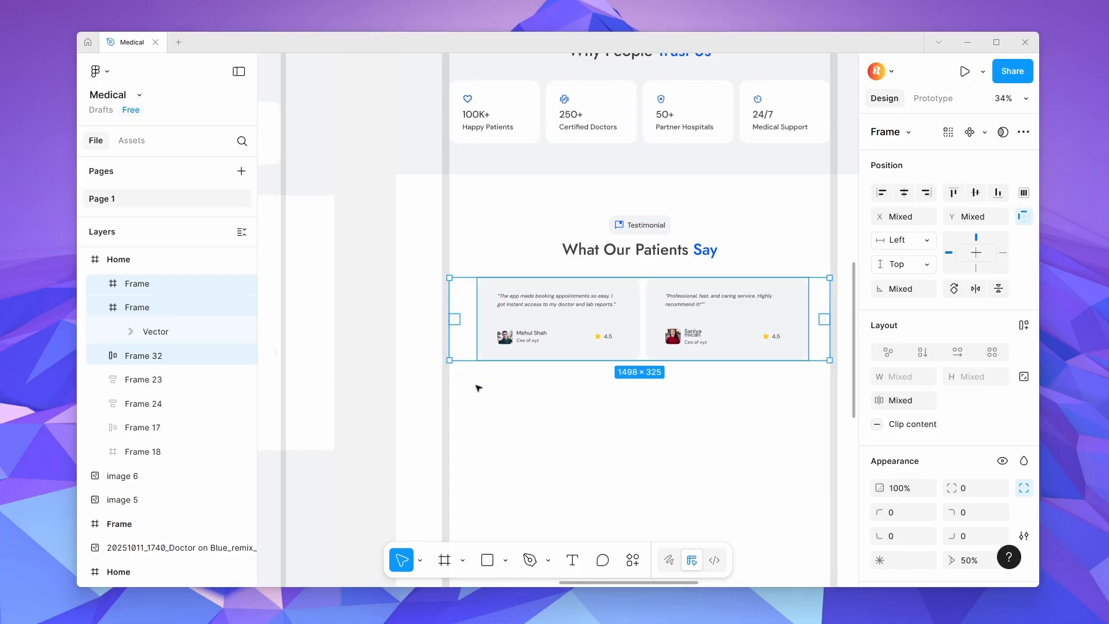
key("shift+a")
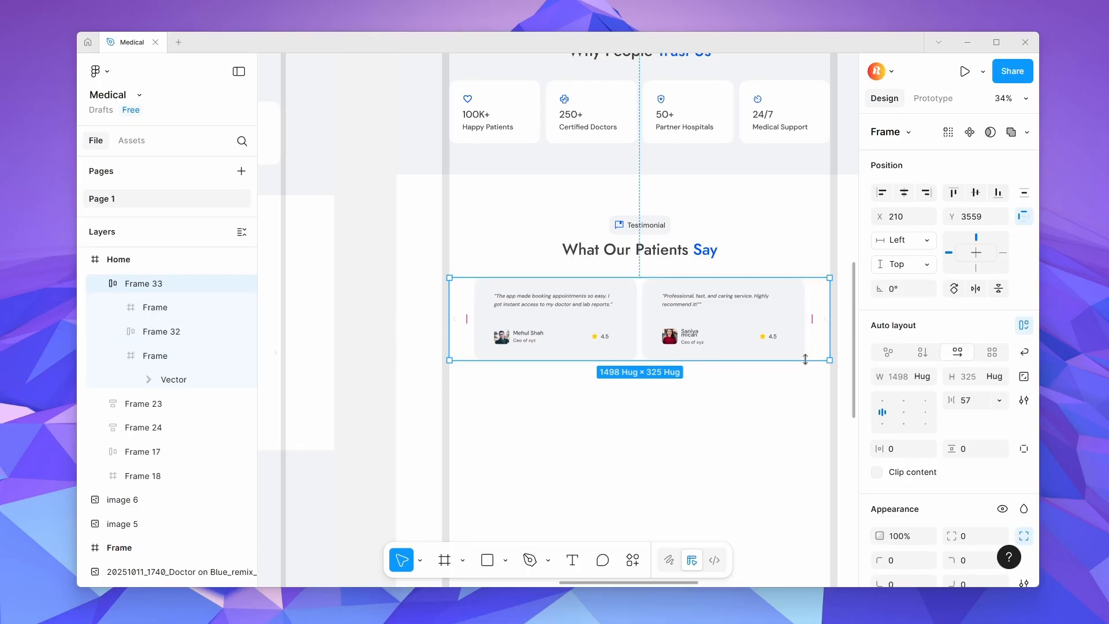
Combine the Testimonial heading and card row in a vertical auto layout with the inner heading frame ungrouped, and tighten the spacing.
left_click(672, 251, "shift")
key("shift+a")
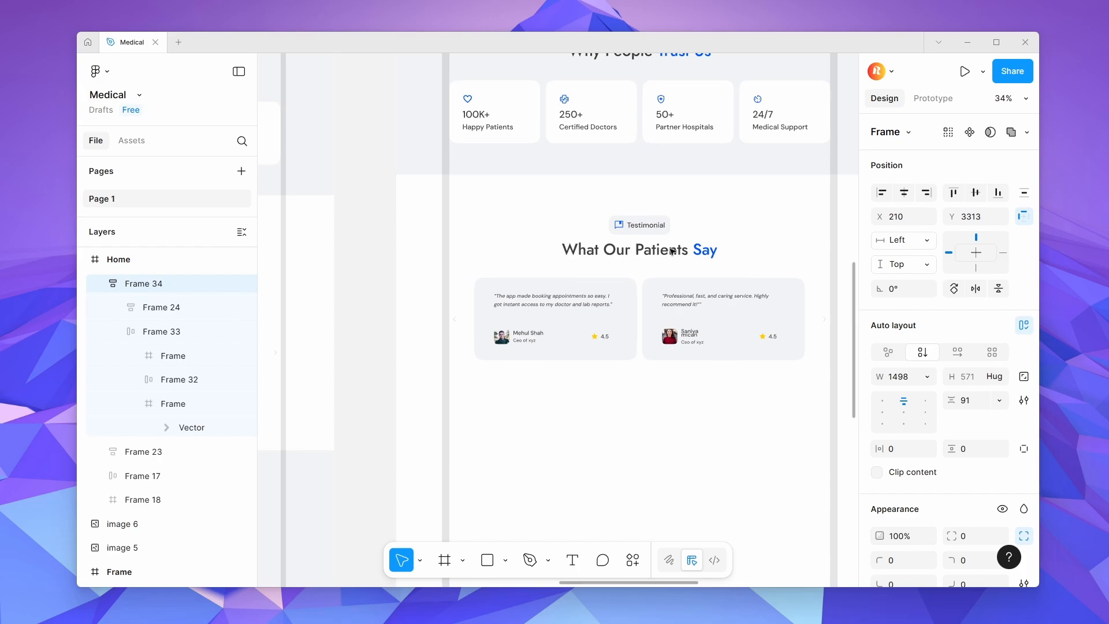
left_click(670, 251)
right_click(664, 252)
left_click(690, 319)
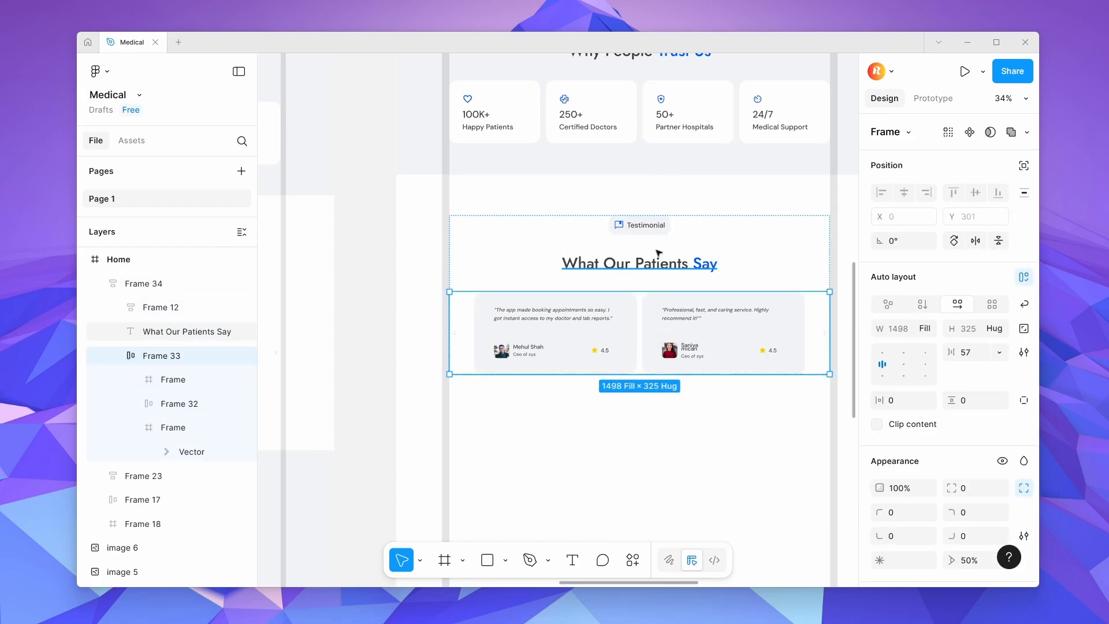
left_click(657, 249)
left_click_drag(948, 400, 878, 401)
Ungroup the inner heading frame of the Why People Trust Us section and check the spacing between its items.
scroll(682, 289, "up", 5)
double_click(662, 332)
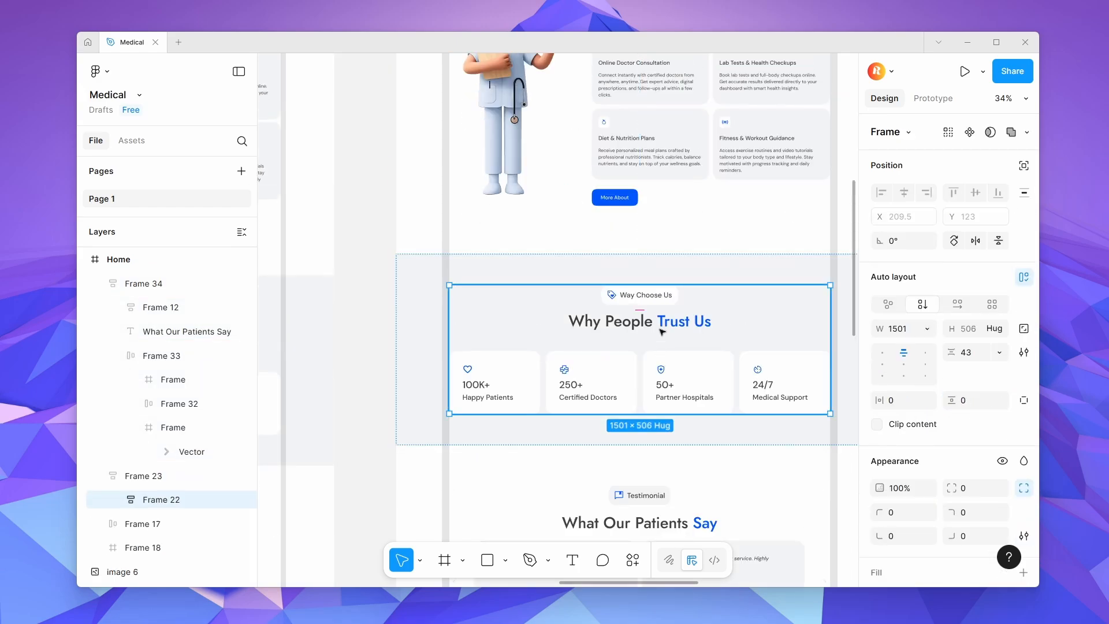
left_click(662, 332)
right_click(567, 323)
left_click(612, 321)
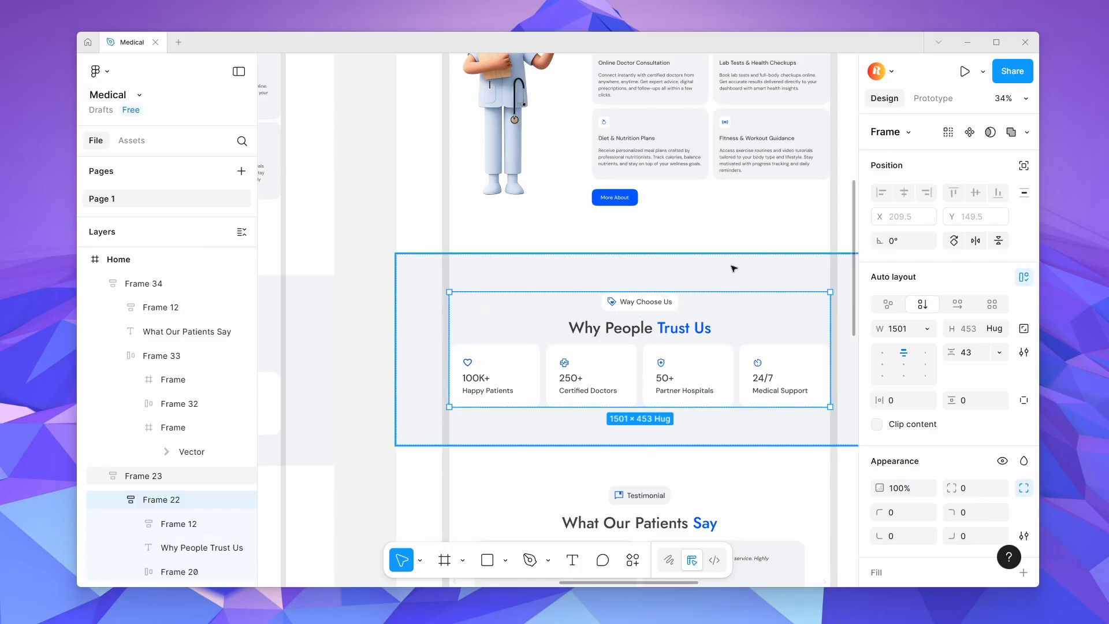
left_click(980, 359)
key("Down")
key("Down")
key("Up")
key("Up")
key("Up")
key("Up")
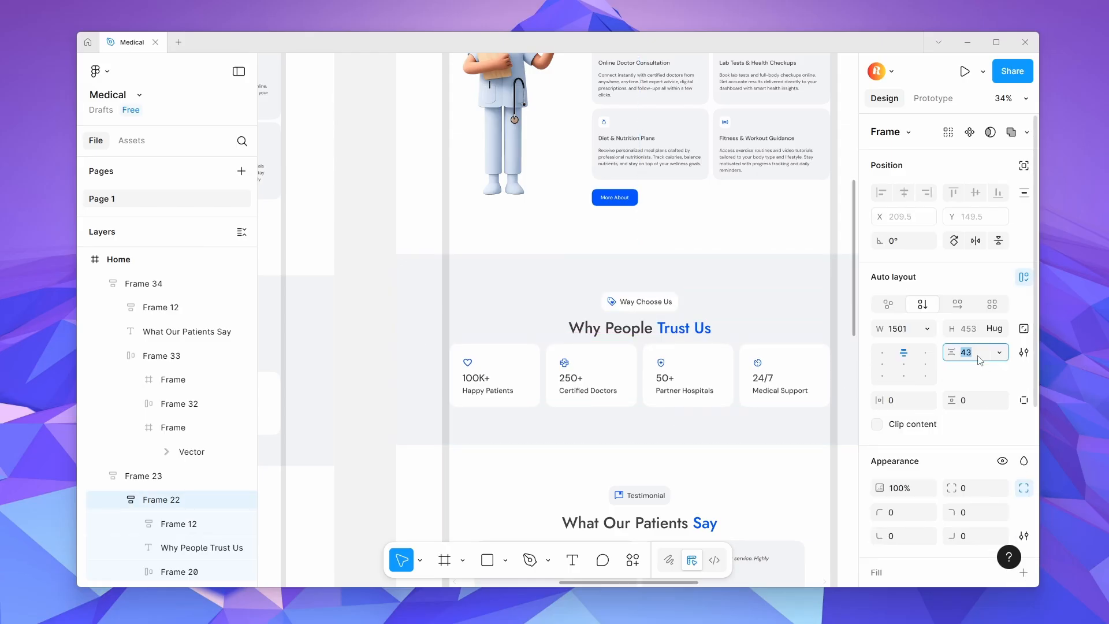
Set the vertical gap of the Testimonial section's auto layout frame to 44.
scroll(981, 360, "down", 2)
scroll(731, 426, "down", 3)
left_click(731, 426)
left_click(977, 403)
type("ee")
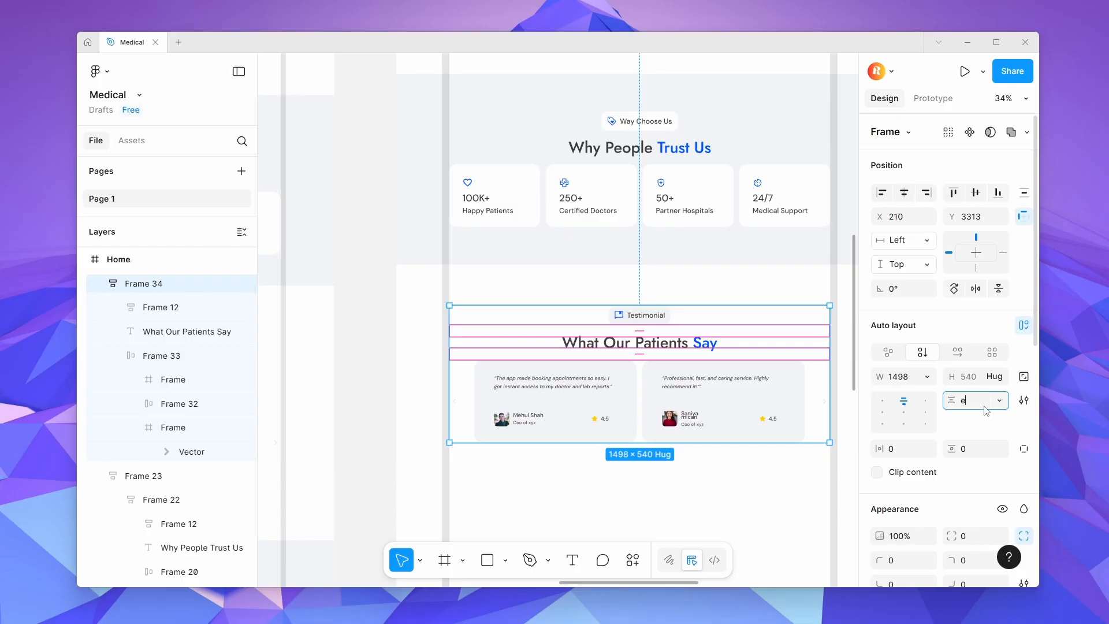
left_click(750, 458)
Select the background rectangle of the reference Frequently Asked Questions section to read its size.
scroll(654, 440, "down", 3)
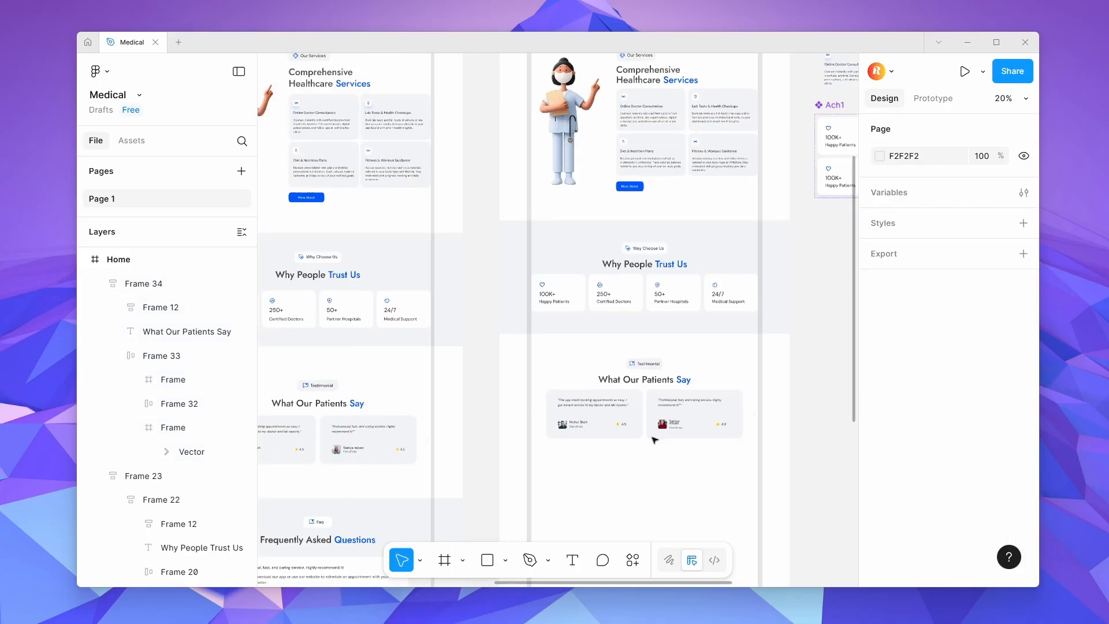
scroll(654, 441, "down", 3)
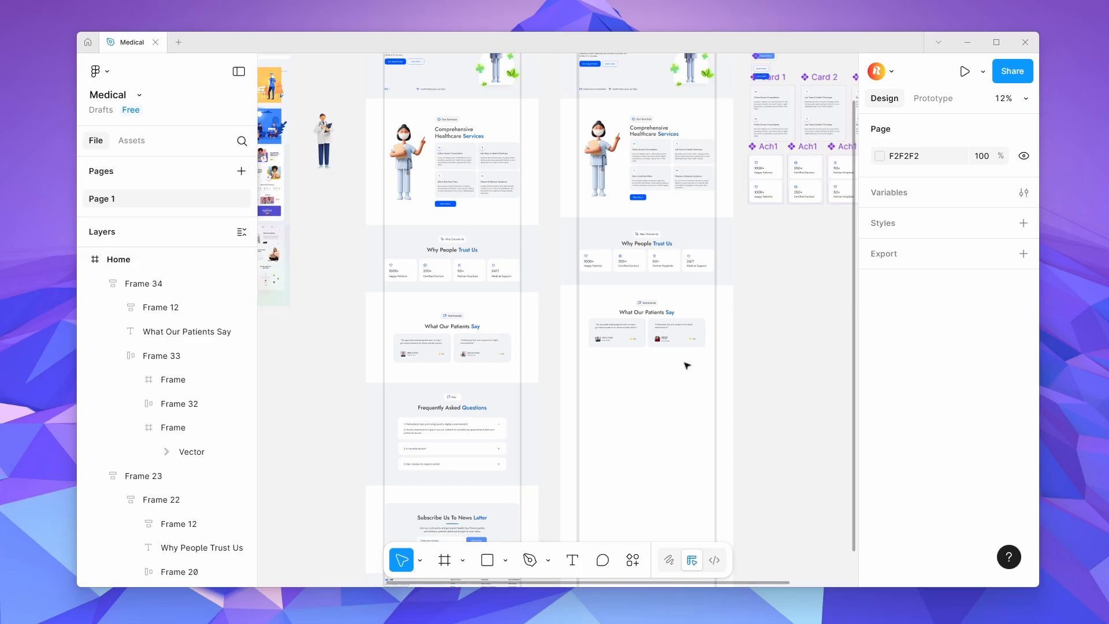
left_click(602, 281)
left_click(502, 402)
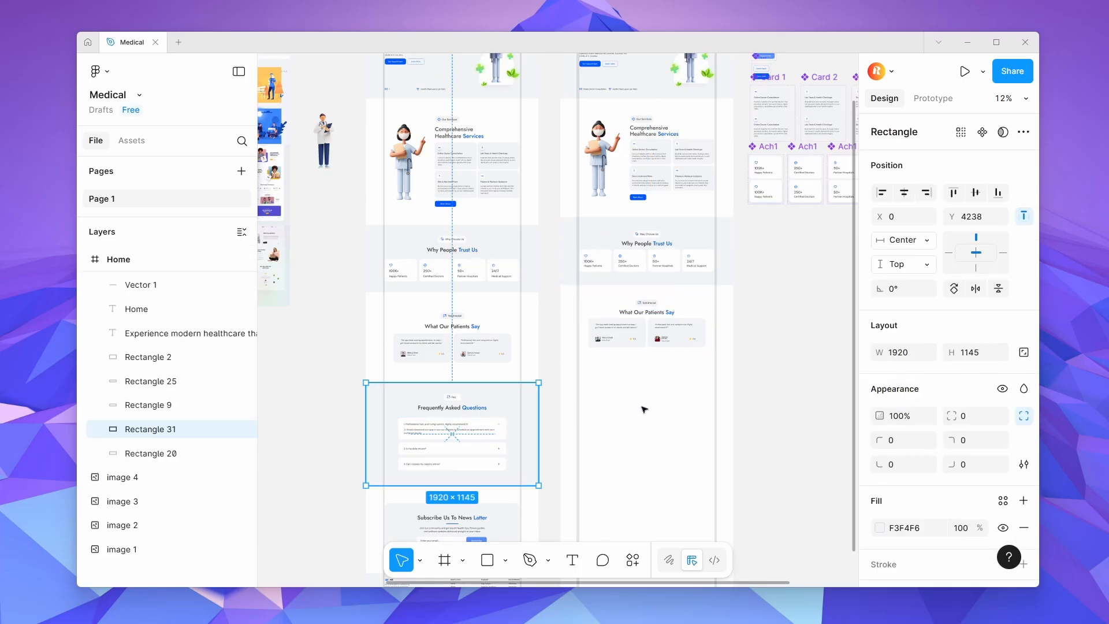
Review the new page's sections from the hero to the testimonials against the reference page.
scroll(660, 406, "down", 3)
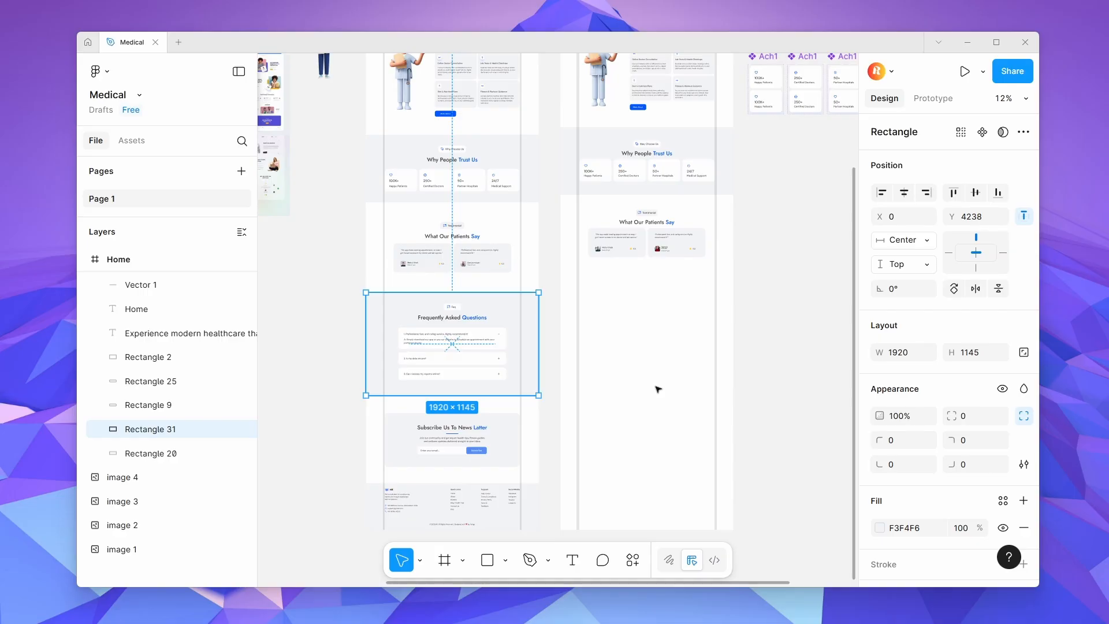
scroll(523, 335, "up", 3)
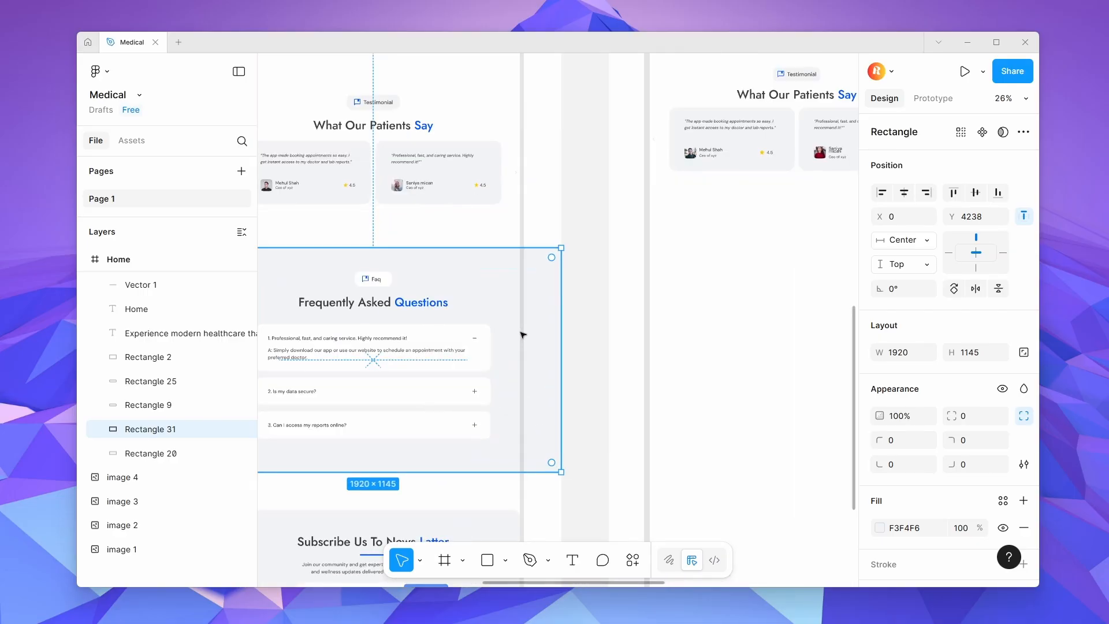
scroll(523, 335, "down", 5)
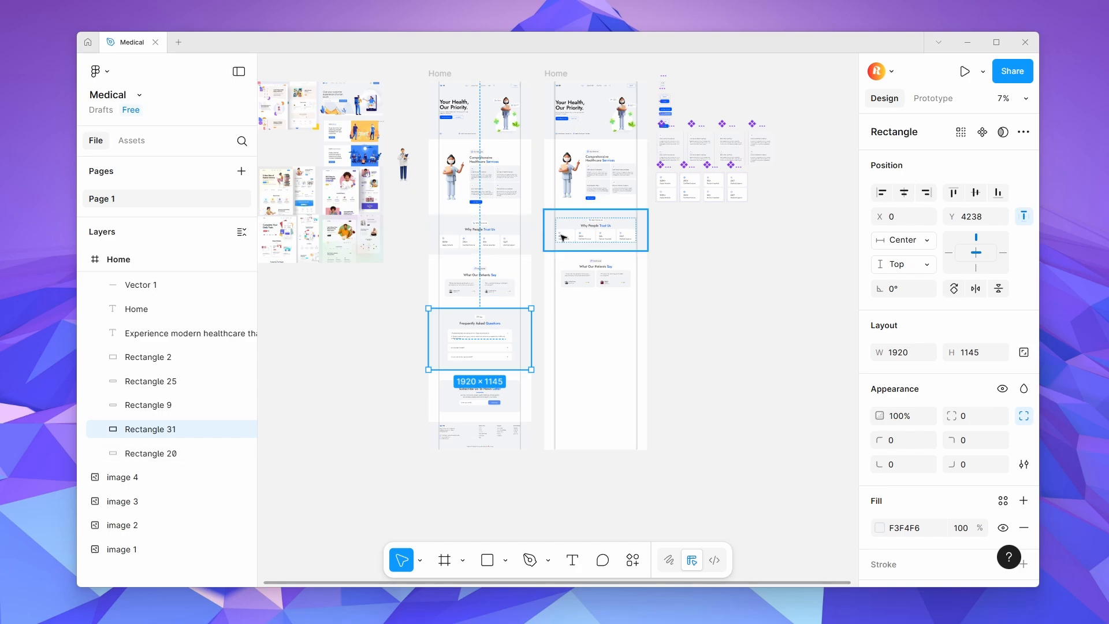
scroll(612, 144, "up", 3)
scroll(614, 144, "up", 3)
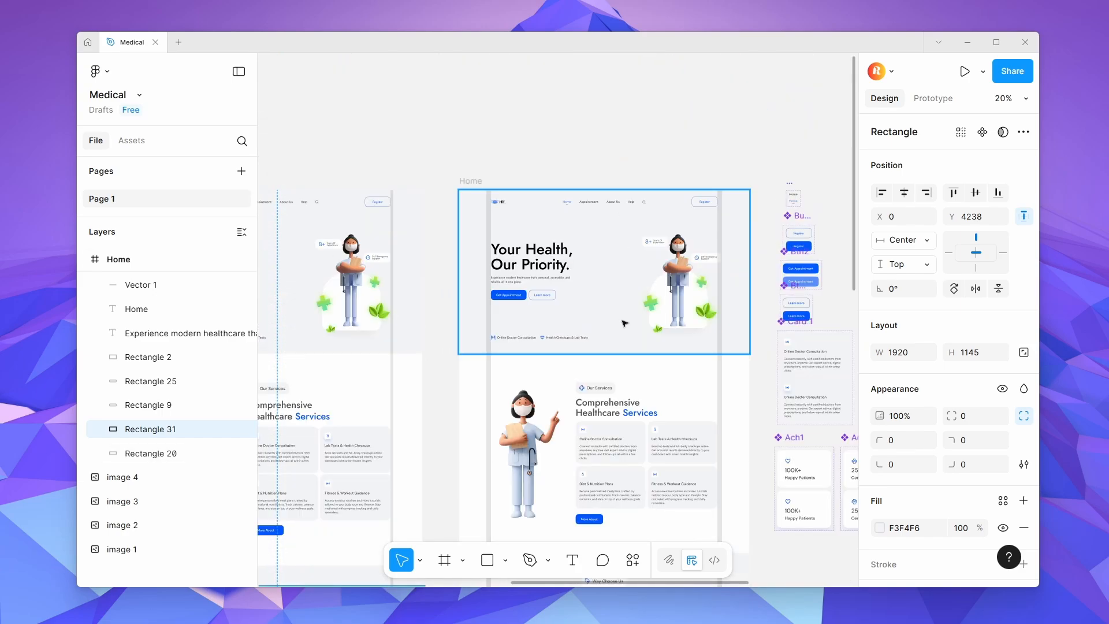
scroll(624, 324, "down", 3)
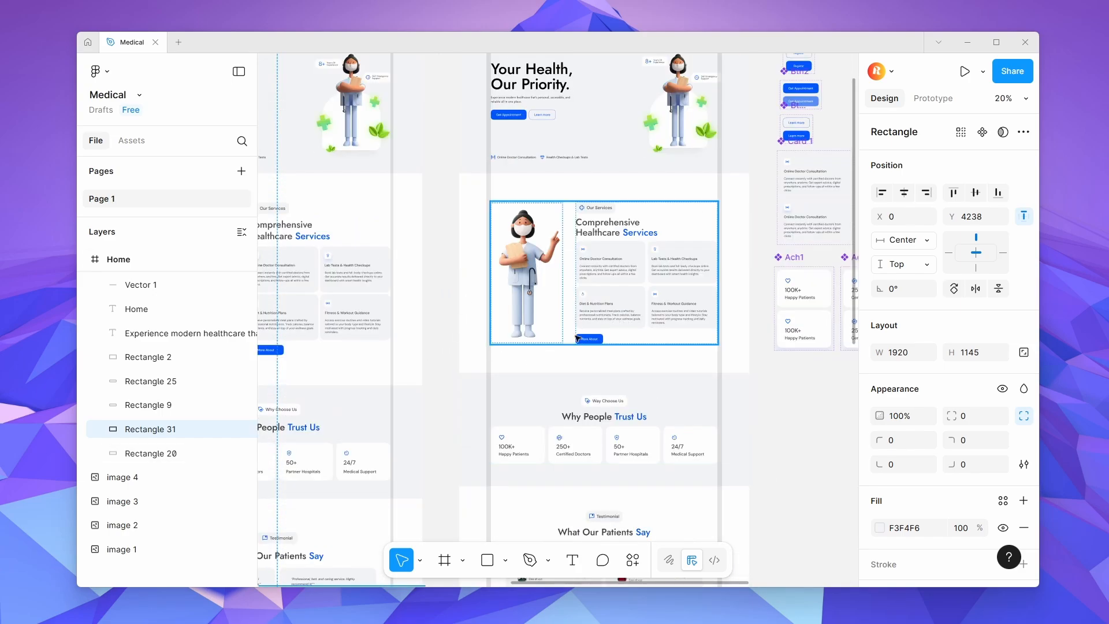
scroll(578, 276, "down", 2)
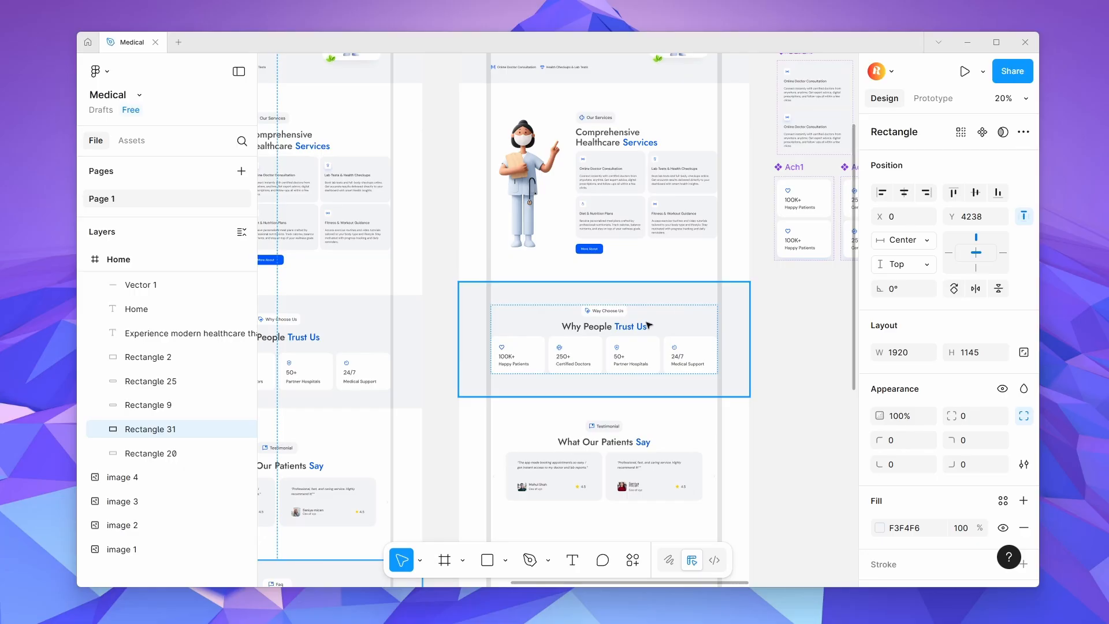
scroll(648, 325, "down", 2)
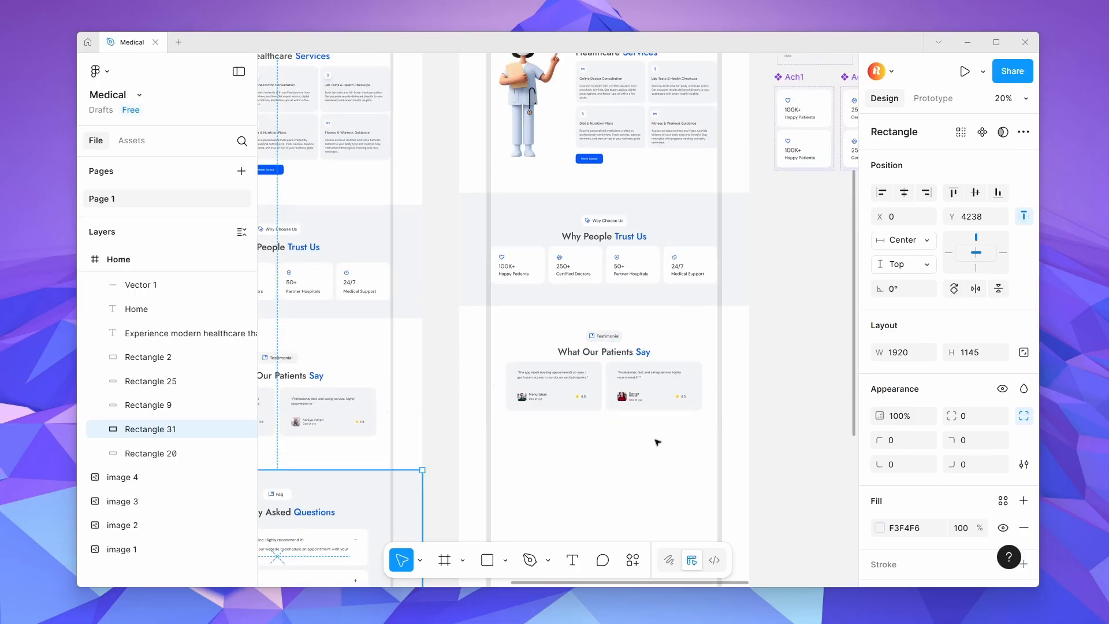
scroll(657, 442, "down", 2)
scroll(658, 443, "up", 4)
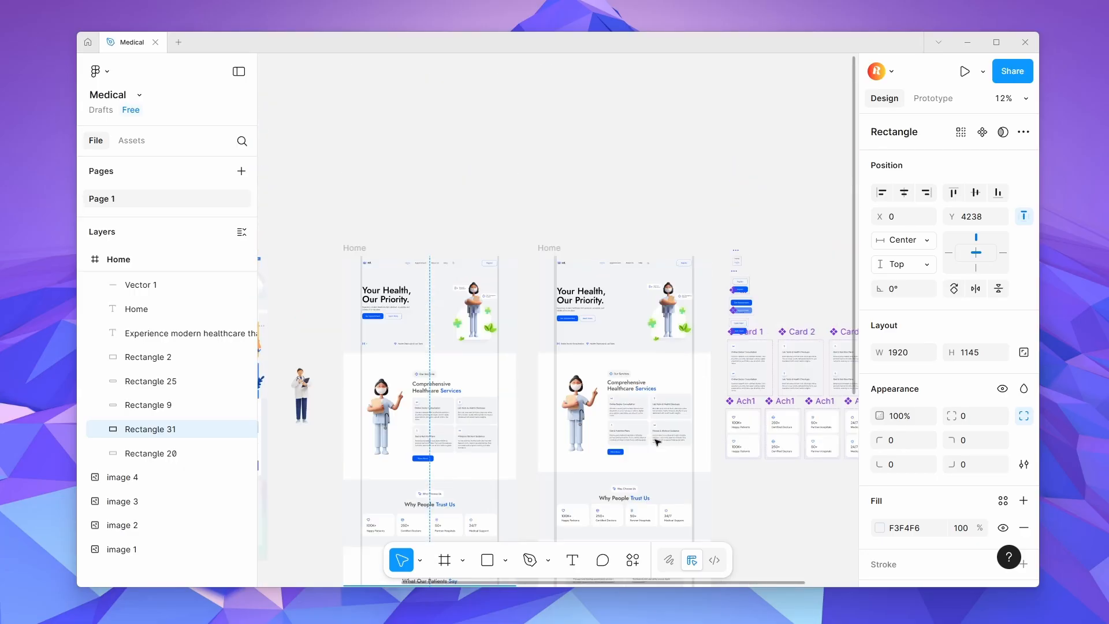
scroll(657, 442, "down", 2)
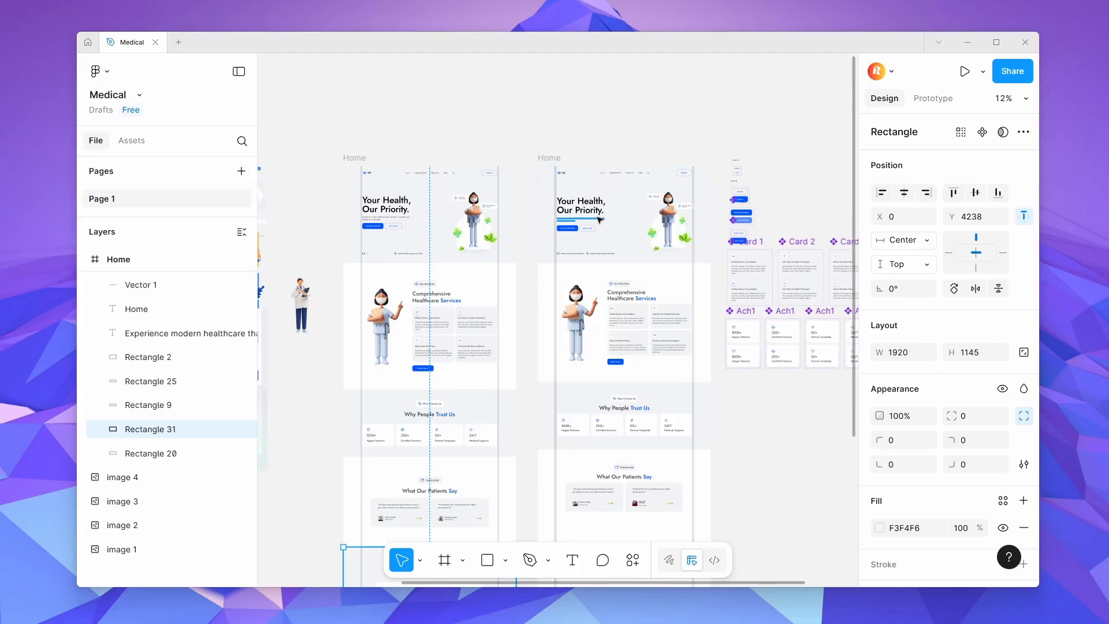
scroll(546, 227, "up", 3)
scroll(546, 227, "down", 2)
scroll(653, 265, "up", 3)
scroll(653, 265, "down", 2)
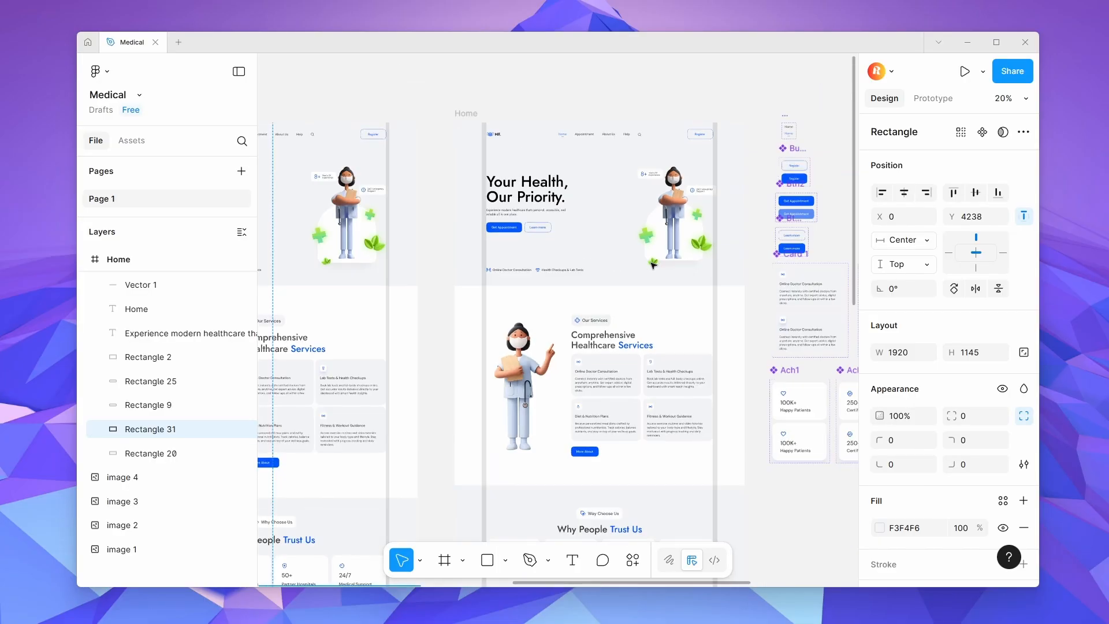
Draw a full-width rectangle of about 1920 × 866 at X 0, Y 4201, below the Testimonial section.
scroll(616, 256, "down", 3)
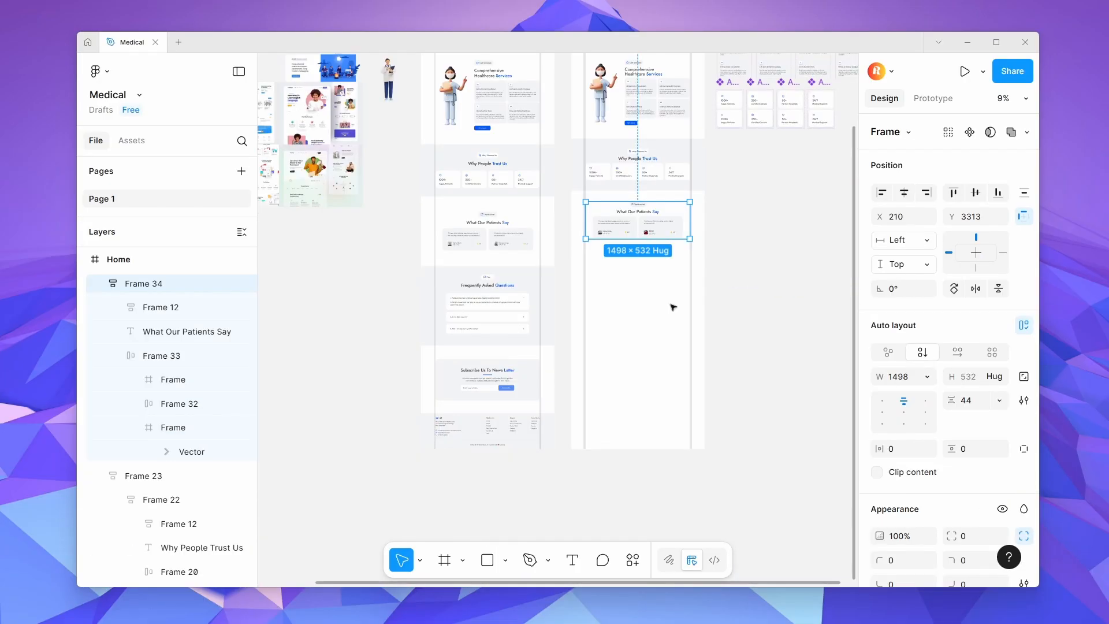
key("r")
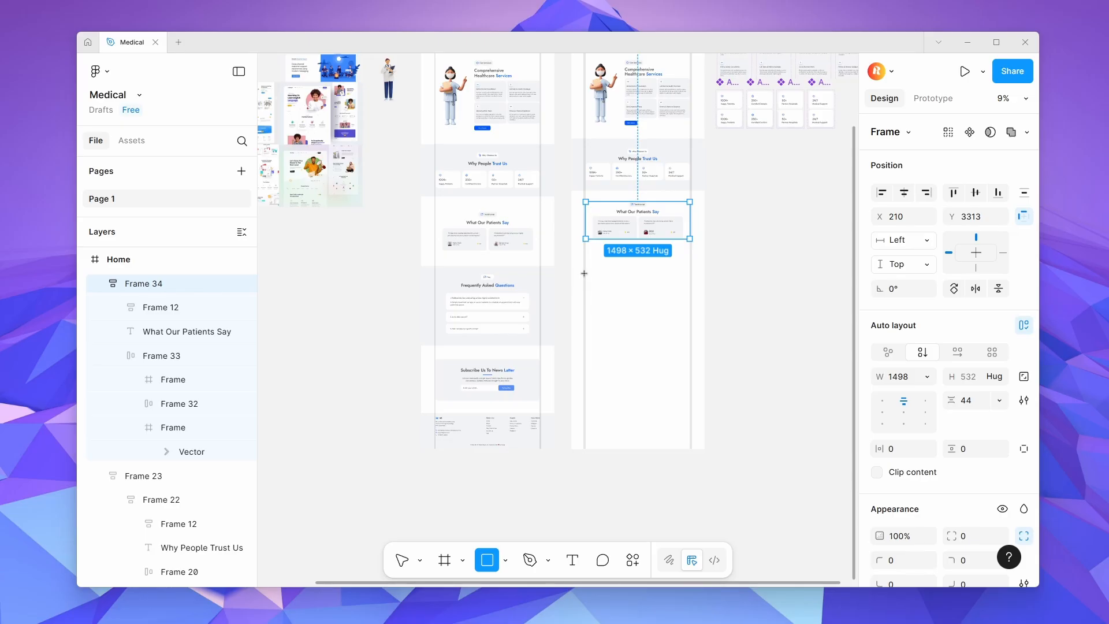
left_click_drag(573, 263, 705, 323)
left_click(550, 327)
left_click(649, 310)
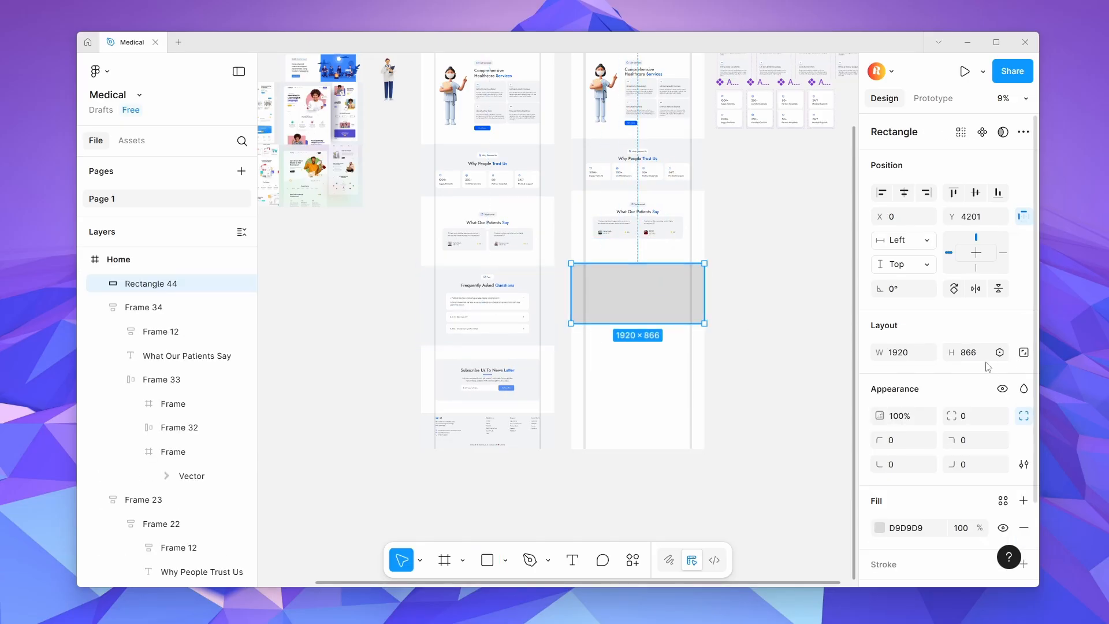
Set the new background rectangle's height to 1145.
left_click(975, 356)
type("1")
type("1")
type("45")
left_click(780, 372)
left_click(669, 329)
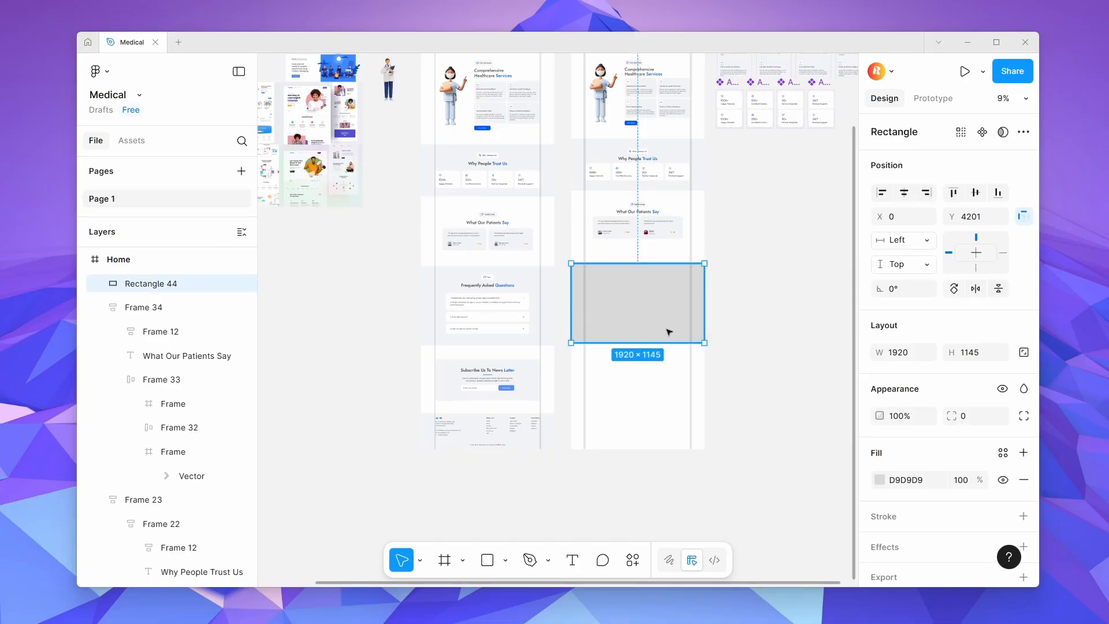
Fill the rectangle with F3F4F6, sampled from the background of the reference FAQ section.
left_click(879, 528)
left_click(698, 425)
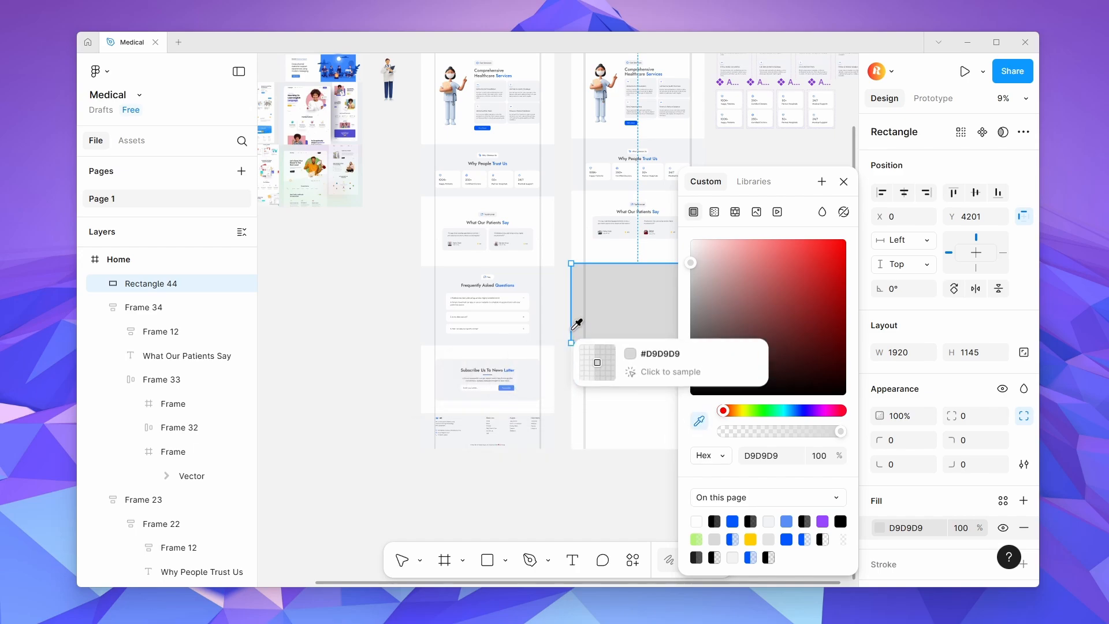
left_click(493, 266)
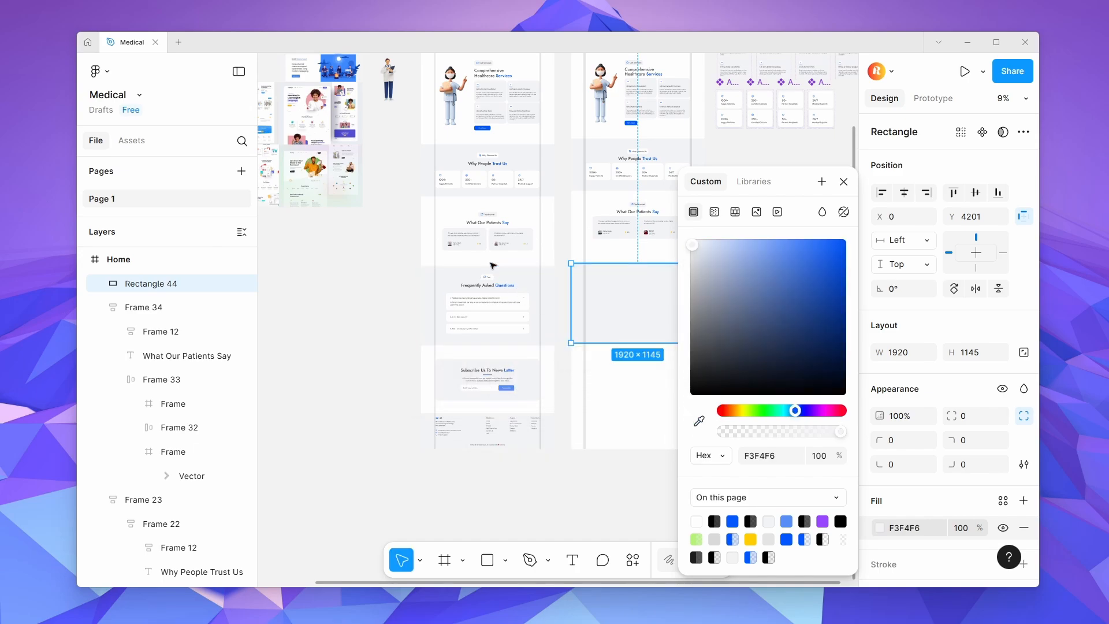
left_click(634, 204)
Place a copy of the Way Choose Us tag near the upper edge of the new rectangle at X 809, Y 4320.
double_click(648, 155)
double_click(648, 154)
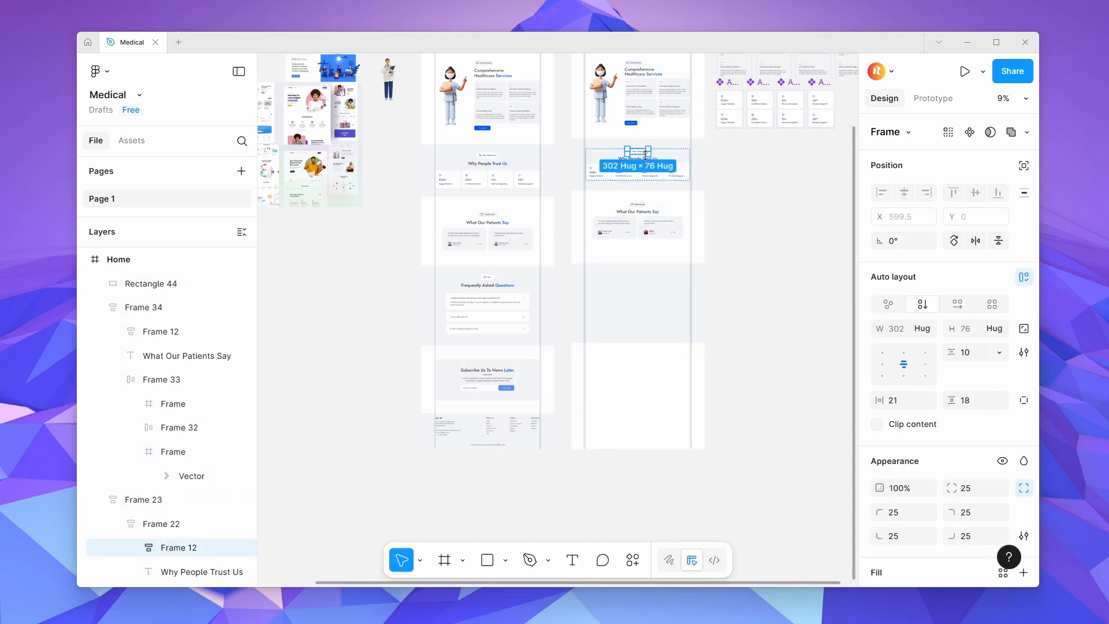
scroll(649, 157, "up", 3)
left_click(656, 163)
scroll(655, 163, "down", 3)
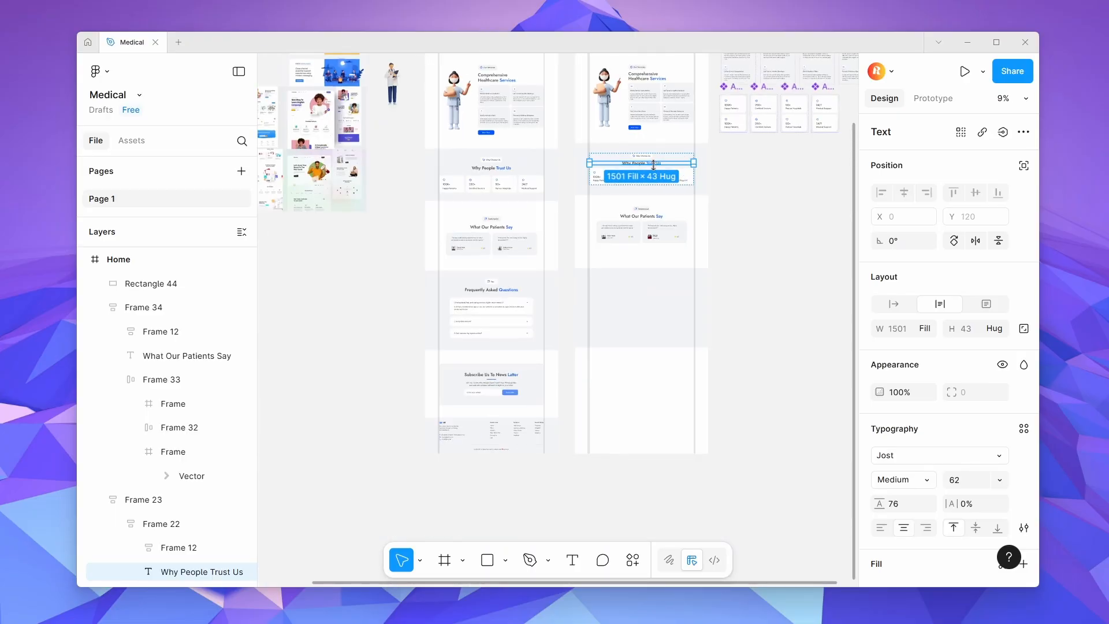
scroll(656, 159, "up", 3)
left_click(651, 143, "shift")
left_click(650, 142)
left_click_drag(650, 143, 670, 303)
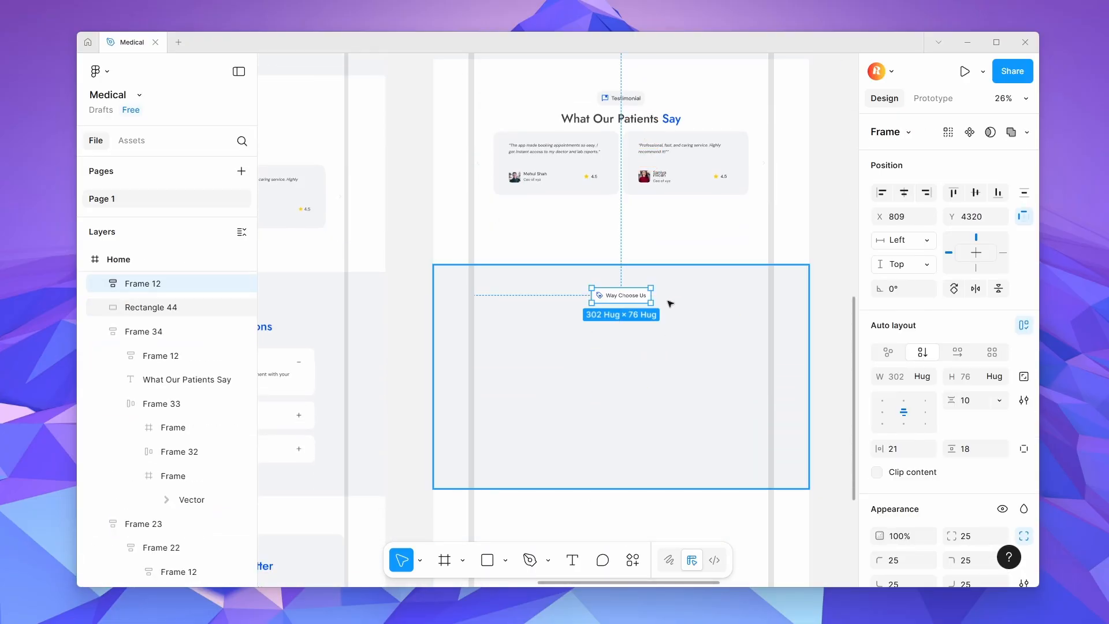
Replace the icon in the copied tag with the bookmark icon from the reference Faq tag.
scroll(706, 291, "down", 3)
scroll(559, 293, "up", 5)
left_click(681, 282)
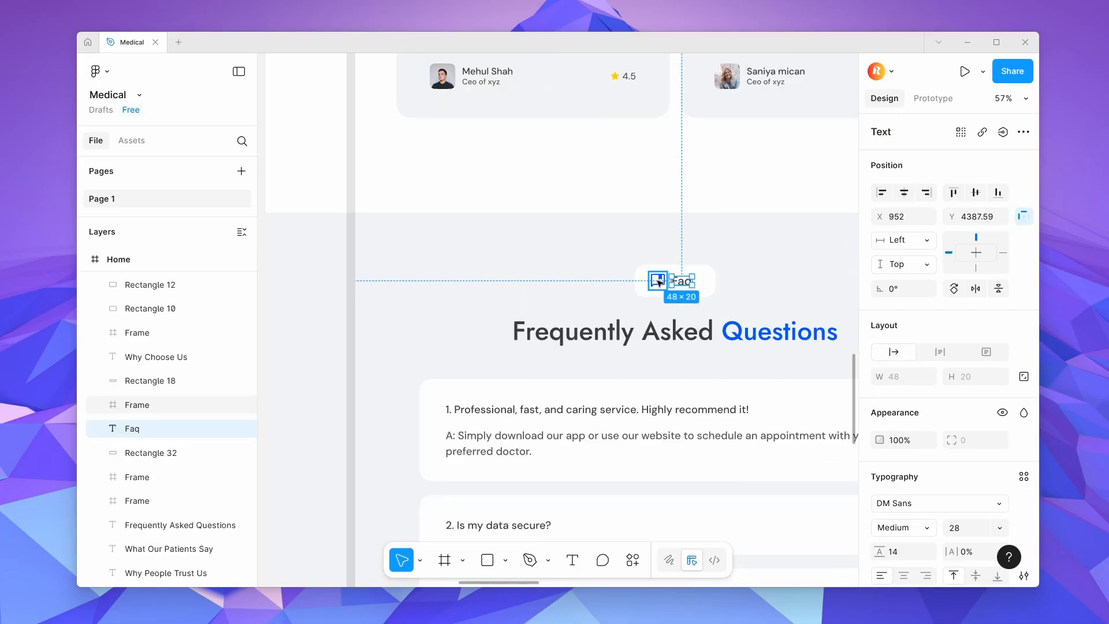
left_click(659, 281)
scroll(562, 233, "down", 3)
scroll(576, 243, "down", 2)
scroll(741, 232, "up", 6)
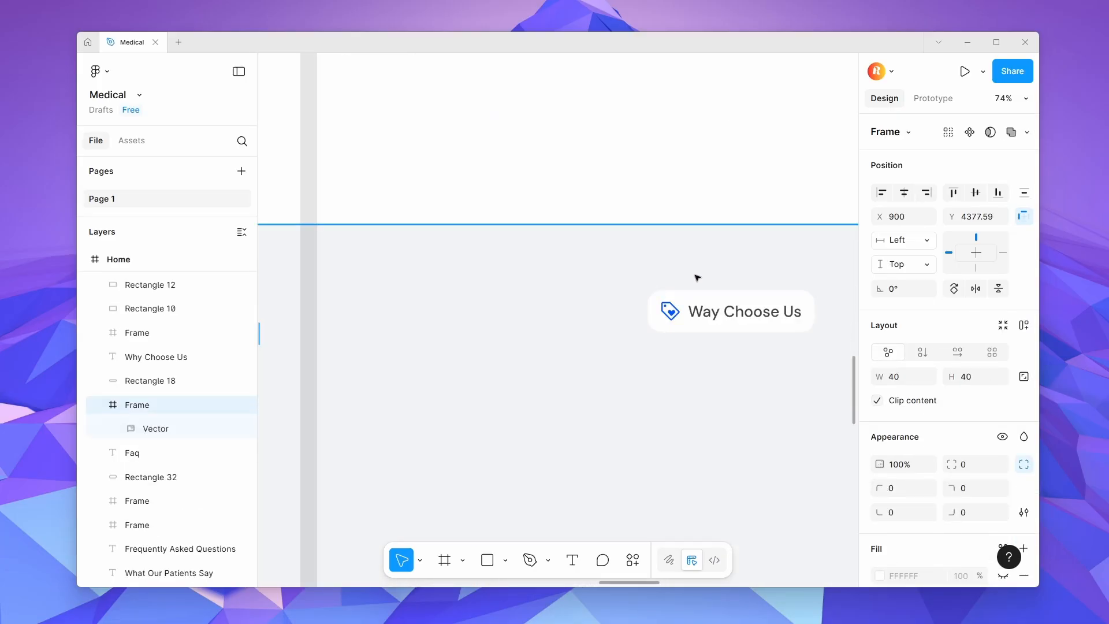
double_click(671, 312)
double_click(672, 312)
right_click(672, 312)
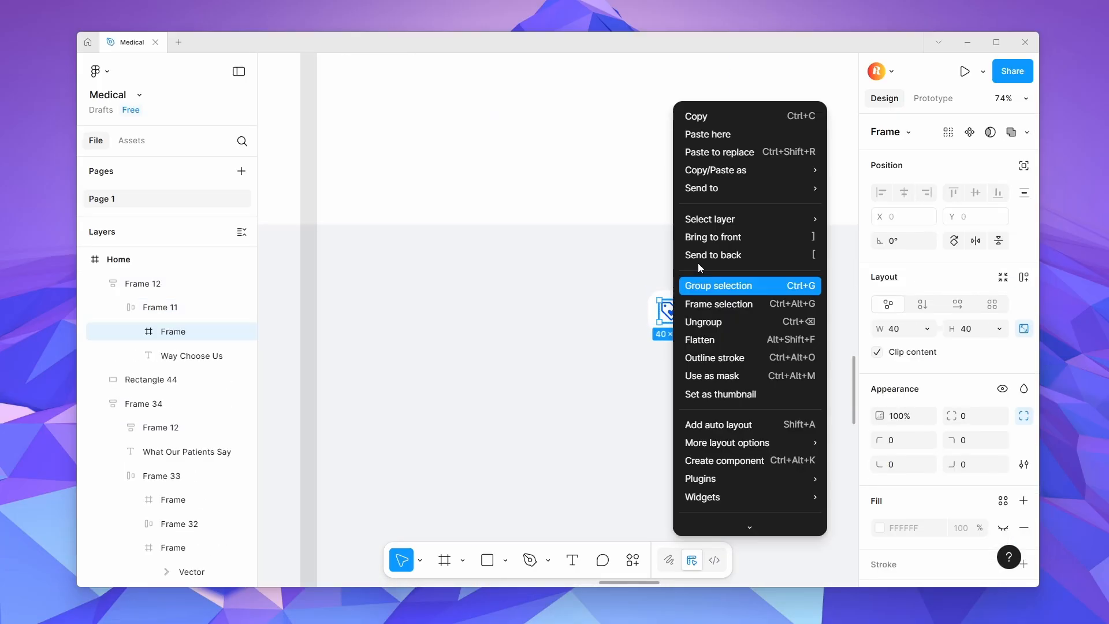
left_click(734, 156)
Change the tag's text to FAq and centre the tag horizontally on the page with a centred constraint.
scroll(649, 316, "down", 4)
scroll(458, 322, "up", 2)
scroll(461, 325, "down", 4)
left_click(733, 314)
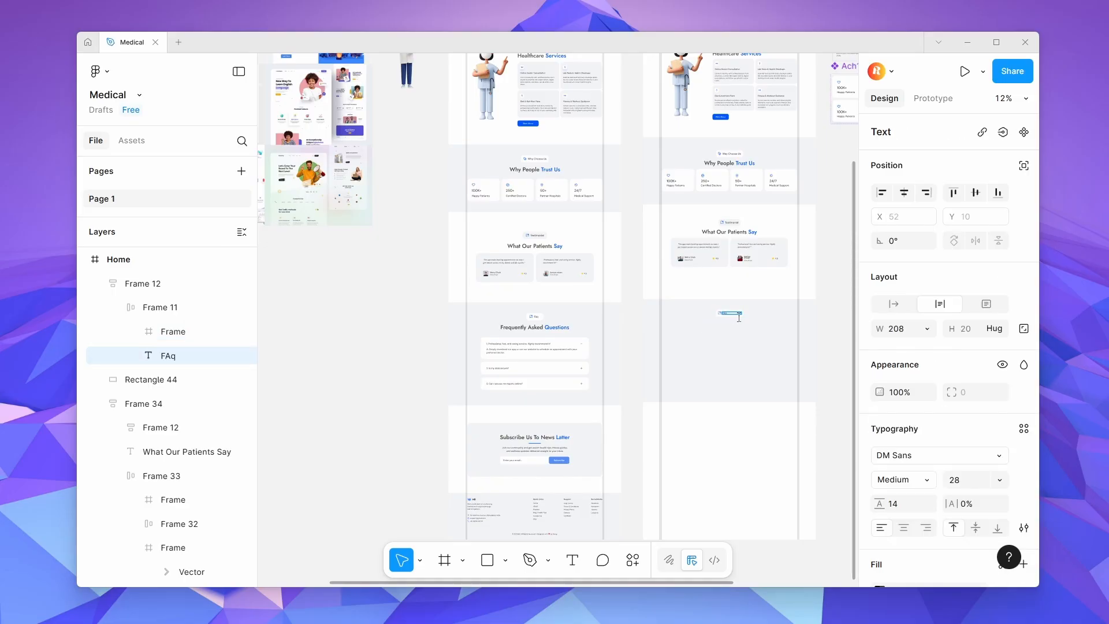
left_click(771, 305)
scroll(773, 303, "up", 4)
double_click(688, 337)
left_click(612, 342)
left_click(633, 337)
key("alt+h")
Place a copy of the reference Frequently Asked Questions heading below the FAq tag in the new section.
scroll(687, 327, "down", 4)
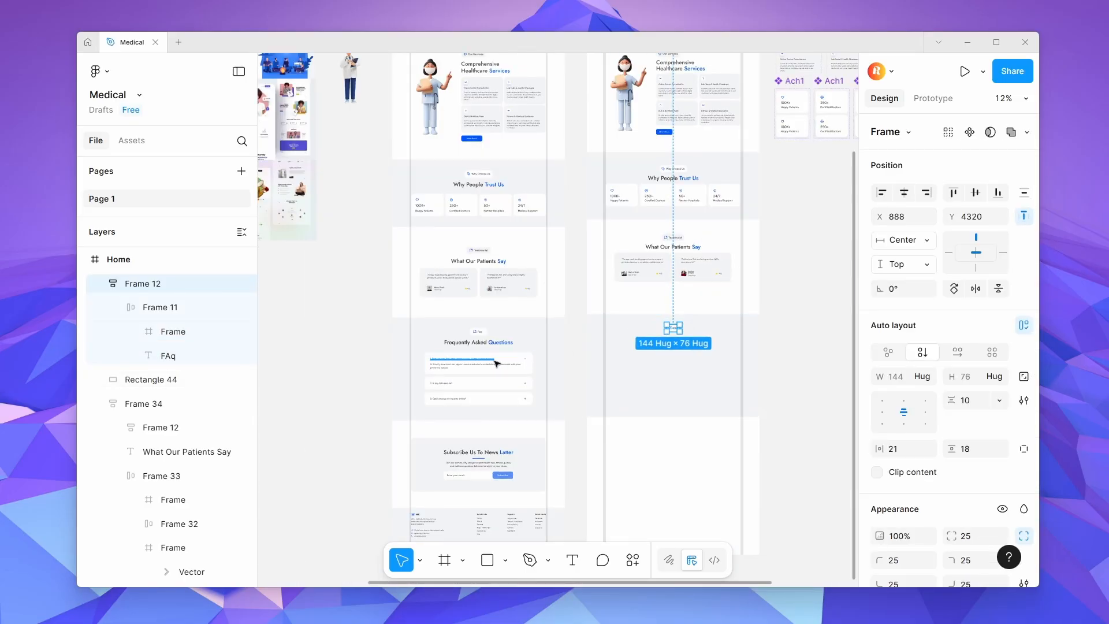
left_click_drag(500, 343, 695, 343)
scroll(662, 358, "up", 1)
Draw a rectangle of about 1195 × 173 below the heading at X 363, Y 4601, and set its width to 1200.
left_click(473, 383)
left_click(477, 371)
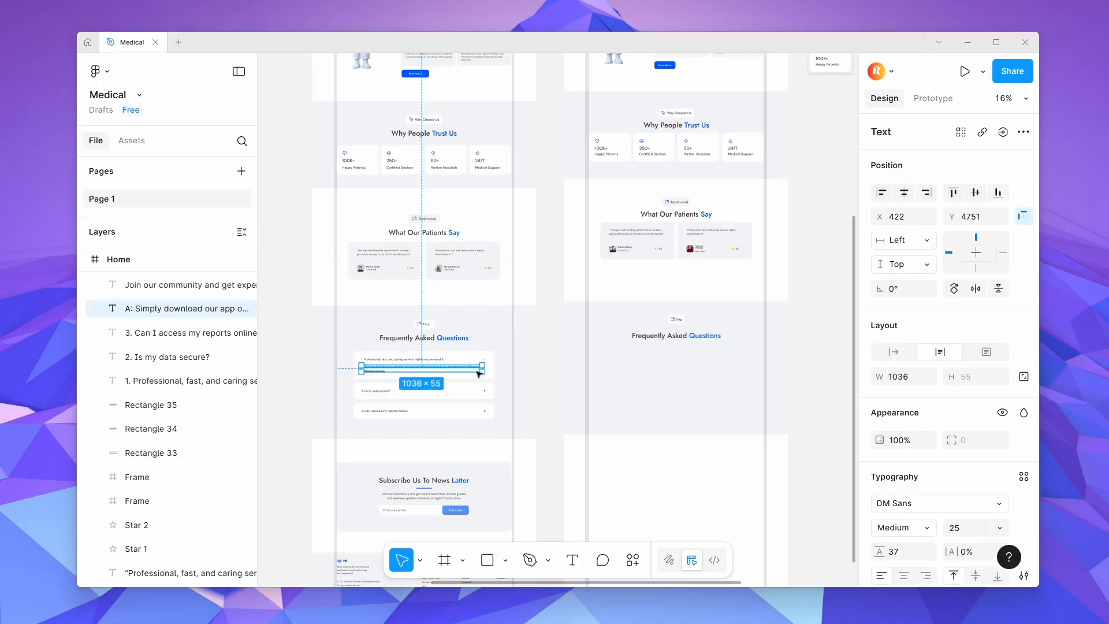
left_click(477, 375)
scroll(422, 396, "up", 3)
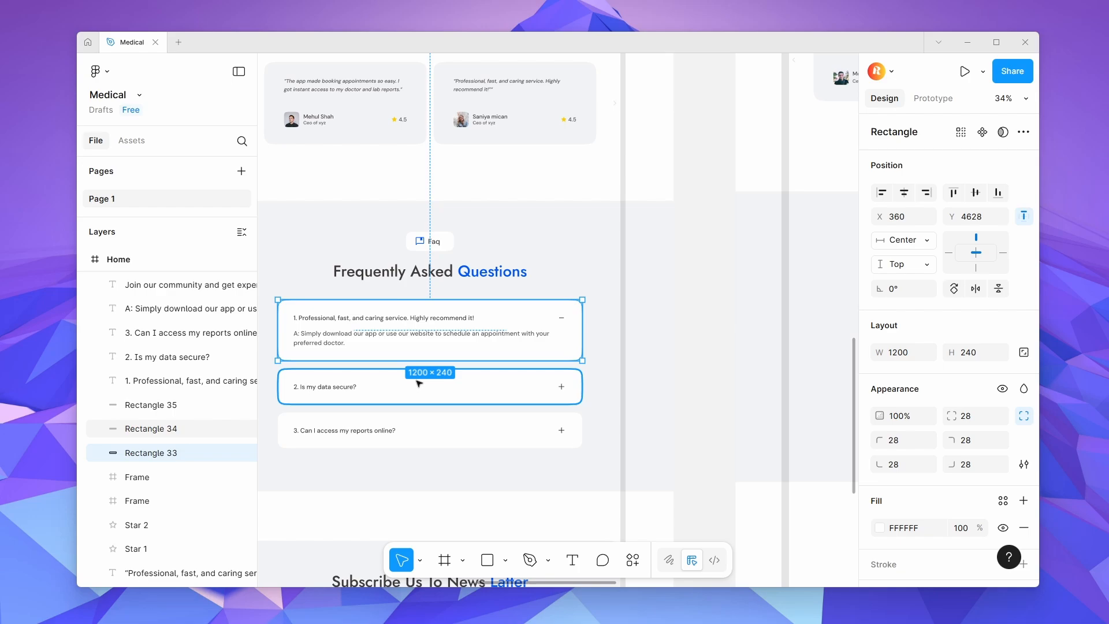
scroll(451, 359, "down", 5)
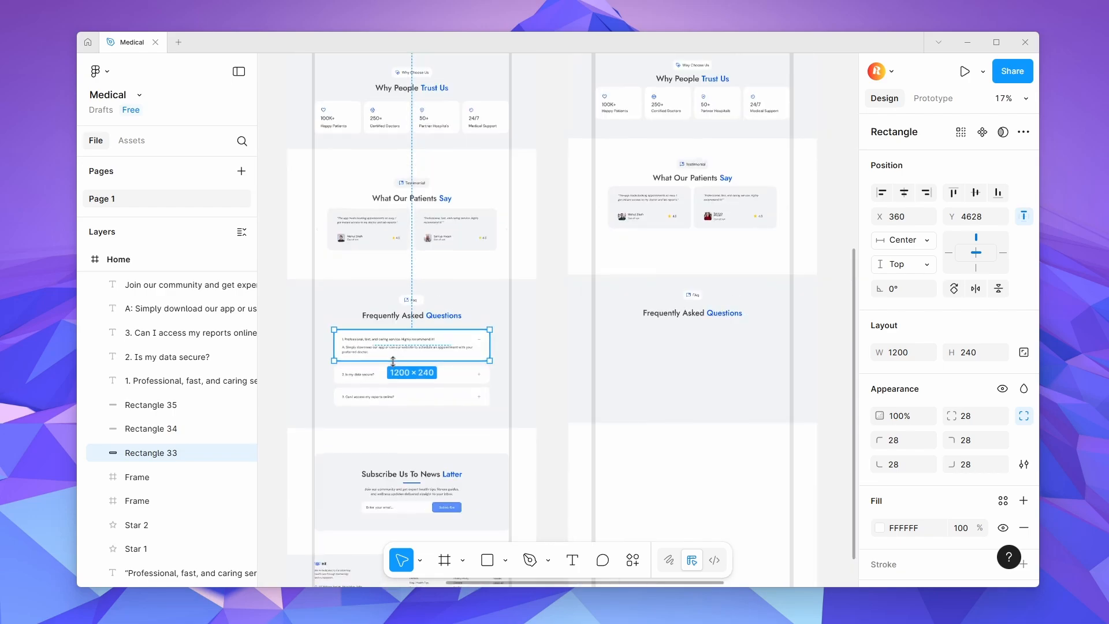
scroll(547, 359, "up", 5)
key("r")
left_click_drag(515, 310, 773, 348)
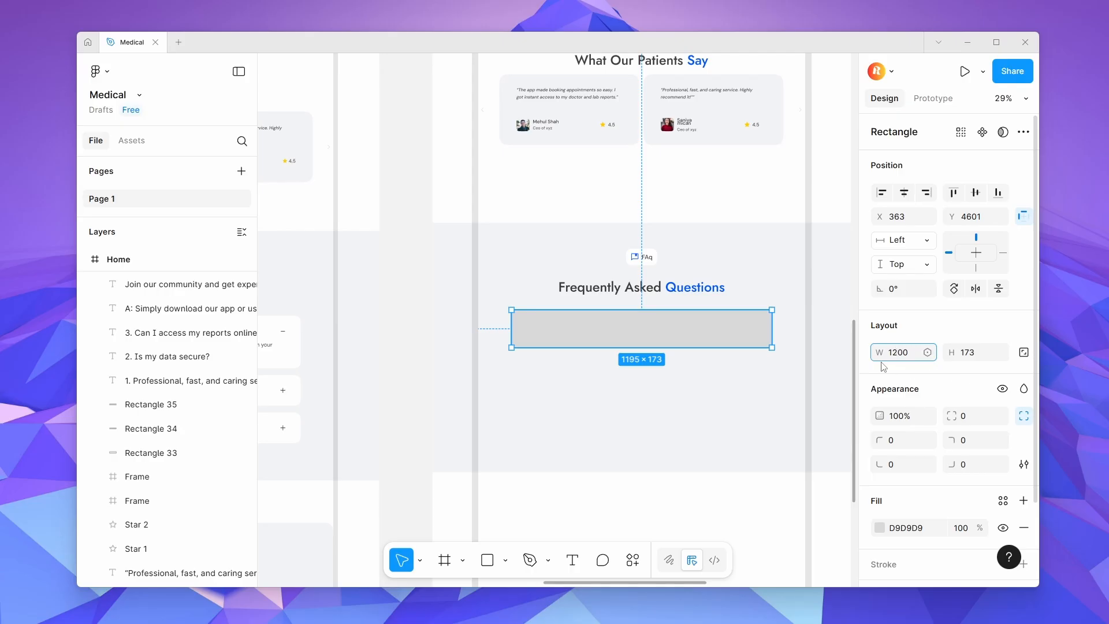
Set the card rectangle's height to 240, as in the reference card, and fill it with FFFFFF.
scroll(694, 361, "down", 5)
left_click(537, 357)
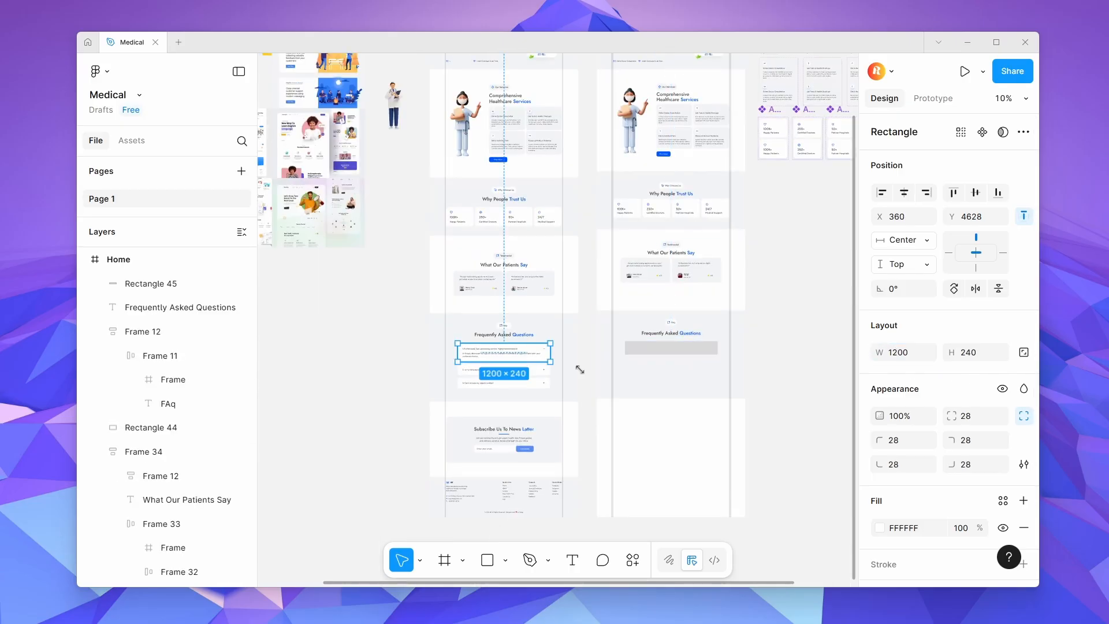
left_click(663, 349)
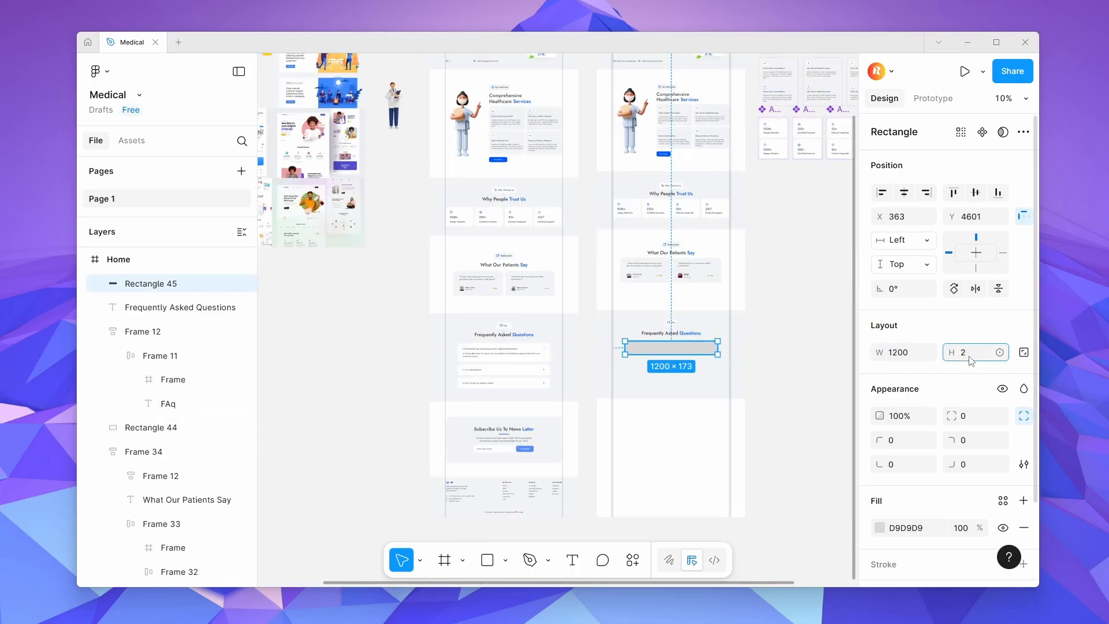
key("Return")
scroll(890, 404, "down", 2)
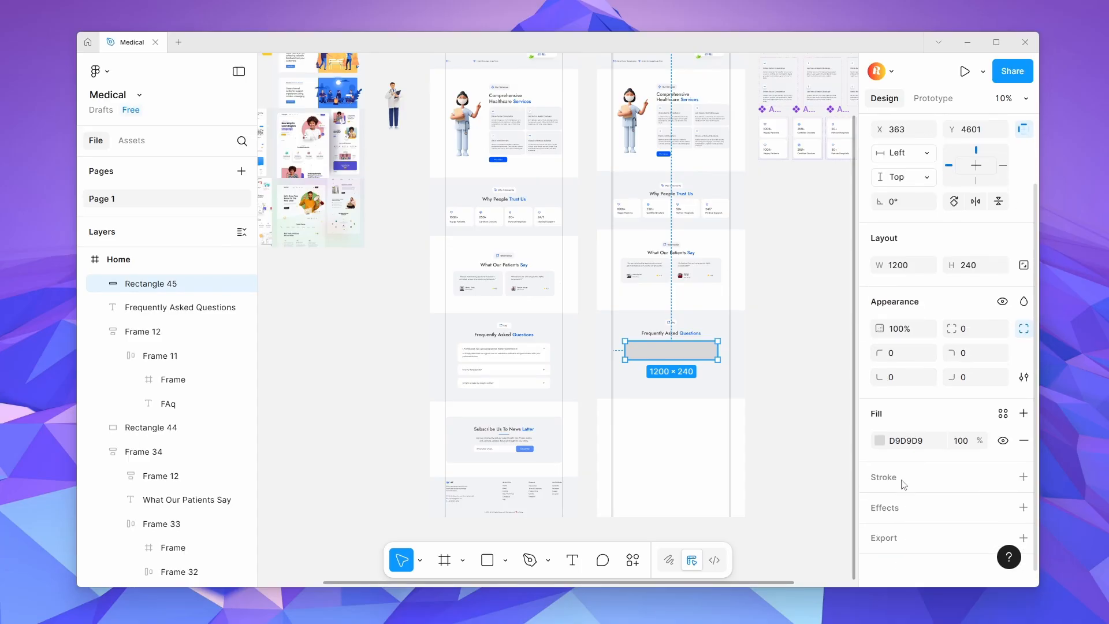
left_click(881, 437)
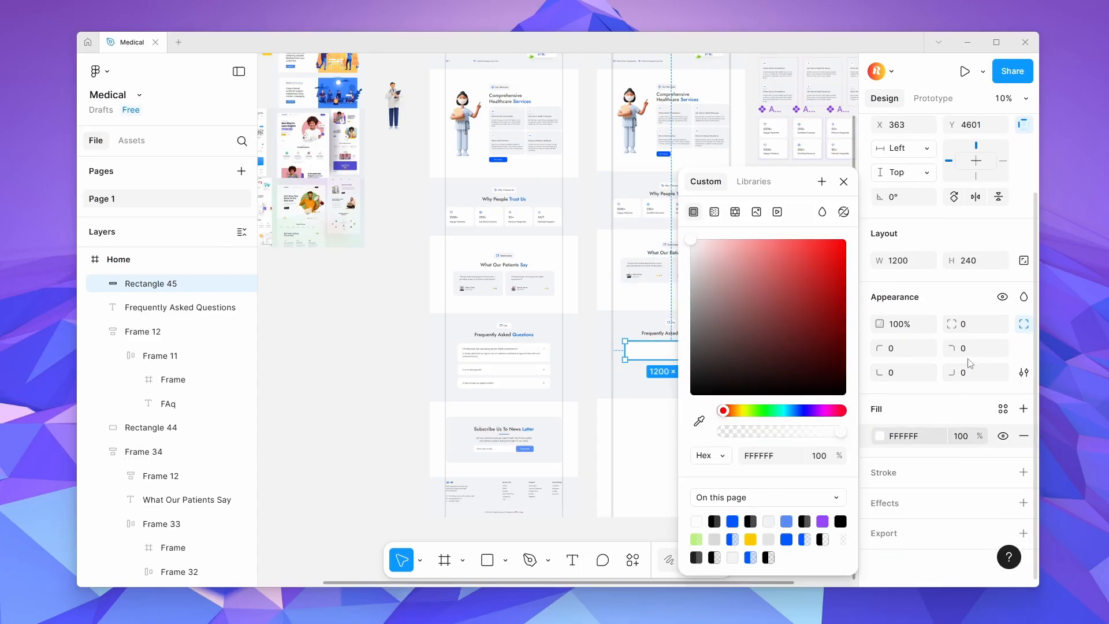
Give the card rectangle a corner radius of 28 with 100% corner smoothing.
left_click(520, 353)
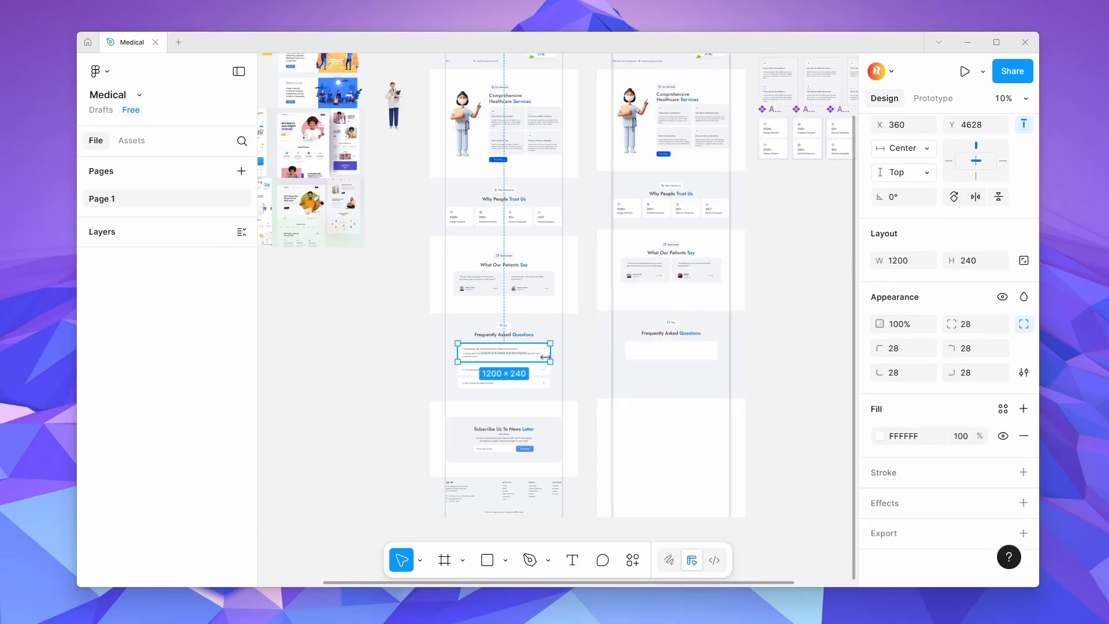
left_click(716, 353)
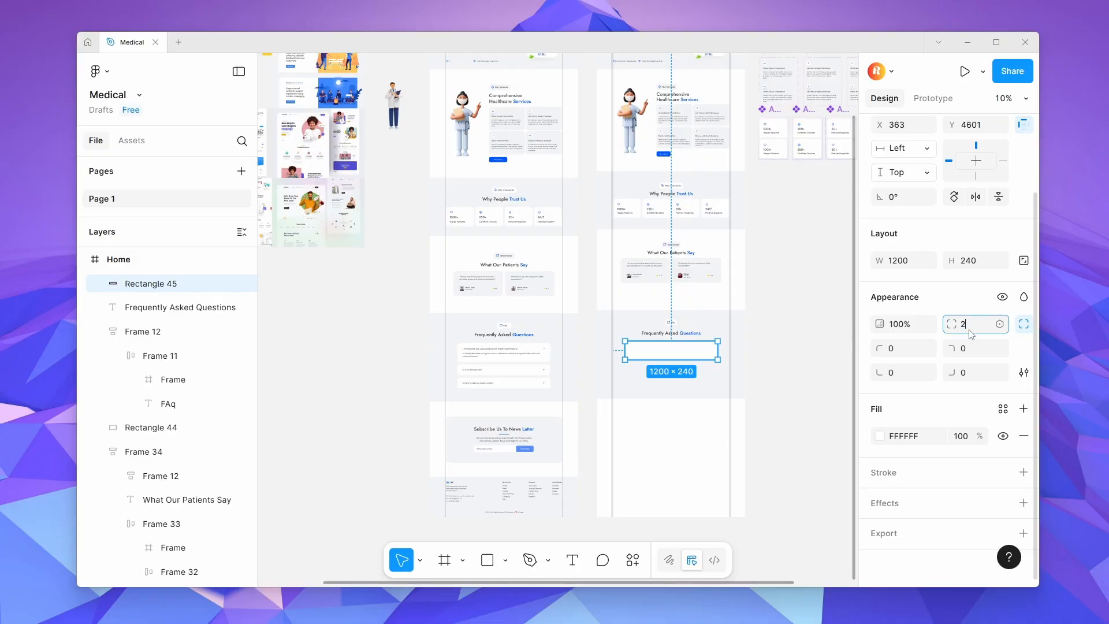
left_click(970, 330)
type("28")
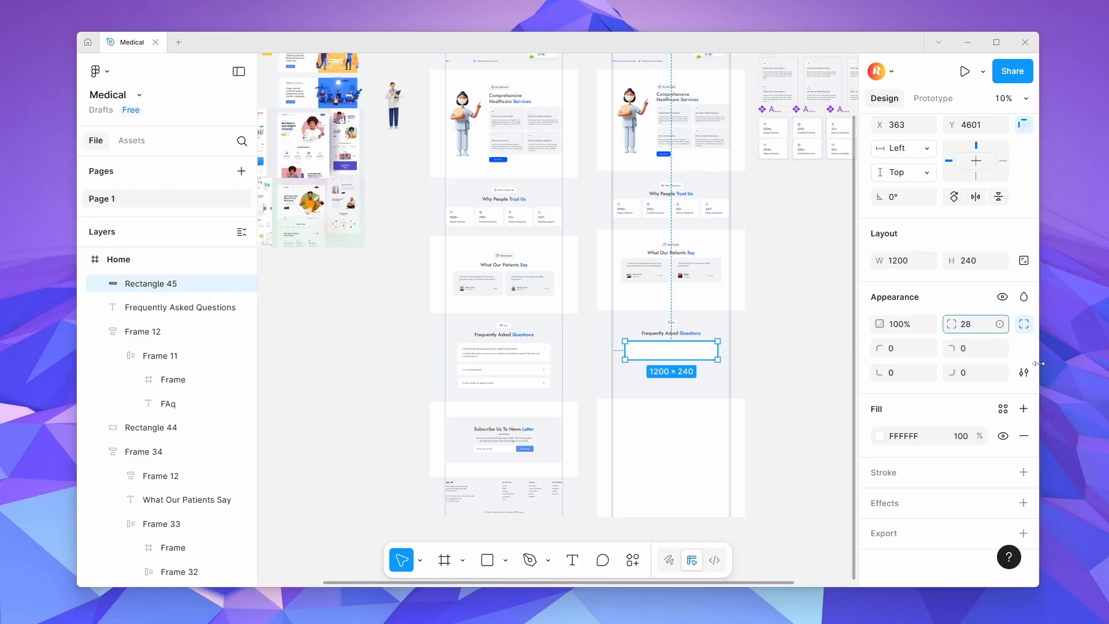
left_click(1024, 372)
left_click_drag(702, 408, 923, 402)
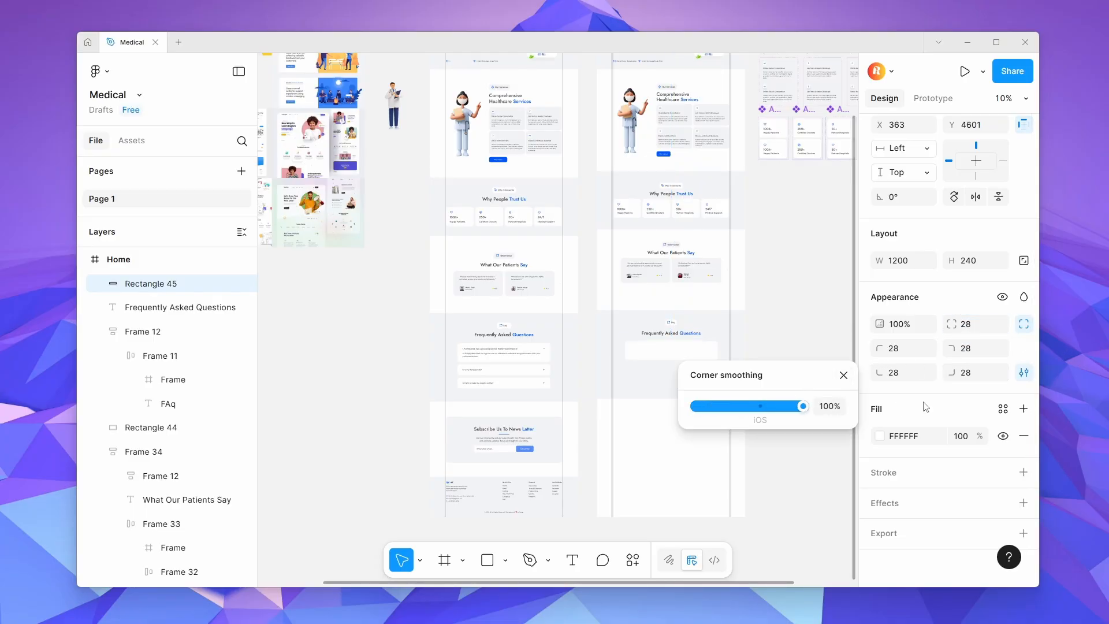
left_click(863, 464)
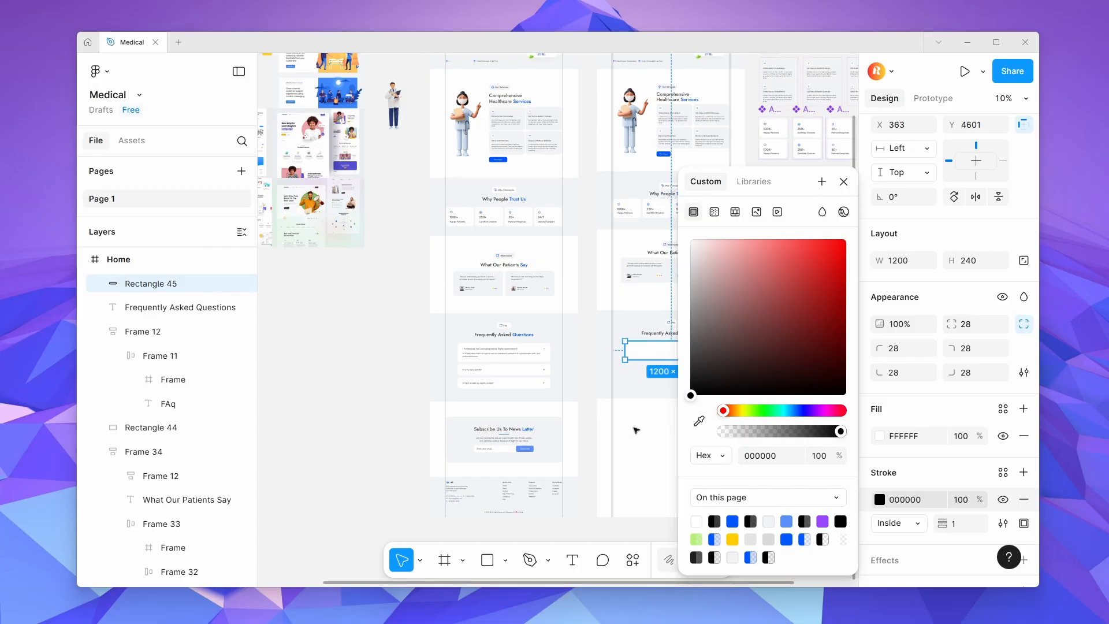
left_click(636, 430)
scroll(696, 351, "up", 3)
left_click(696, 351)
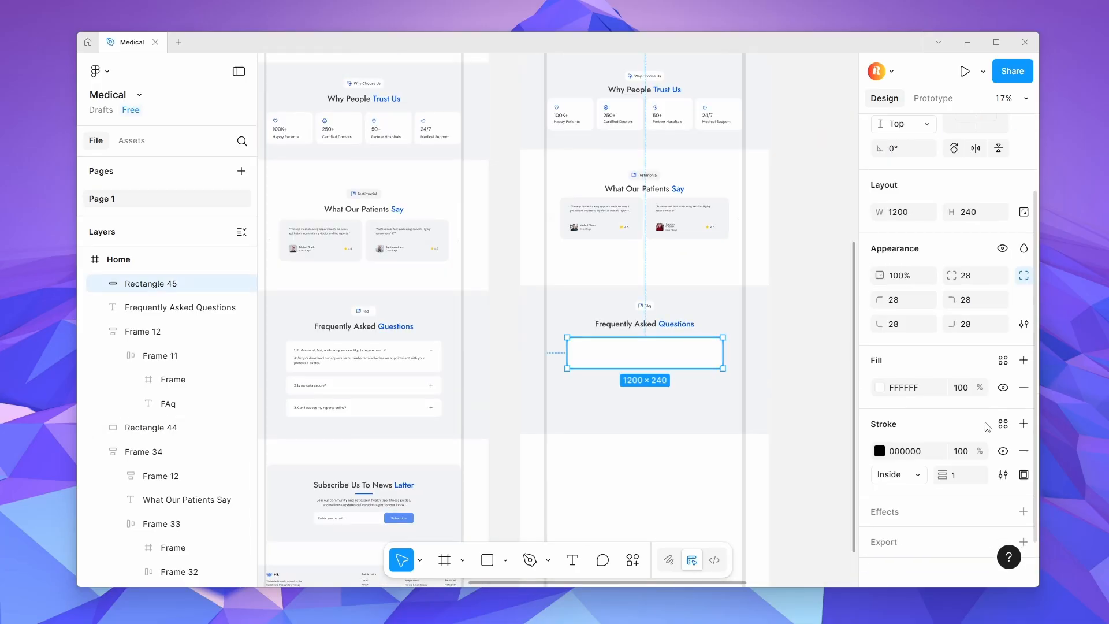
key("ctrl+z")
Copy the reference question "1. Professional, fast, and caring service. Highly recommend it!" into the new card at X 430, Y 4663.
scroll(695, 417, "down", 3)
scroll(696, 417, "up", 3)
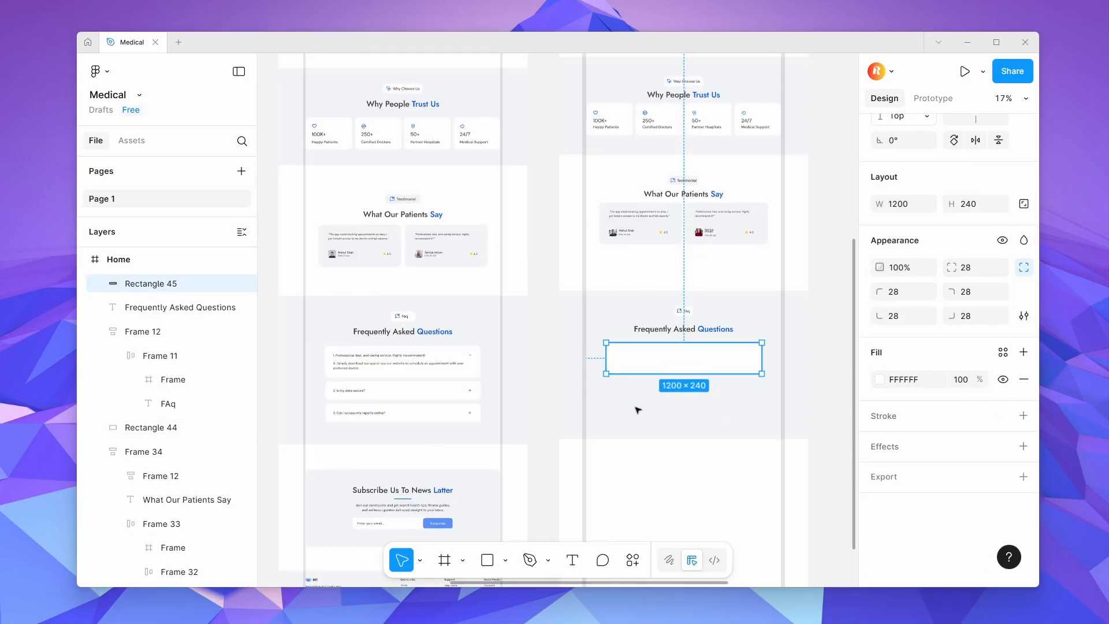
scroll(306, 357, "up", 4)
double_click(376, 354)
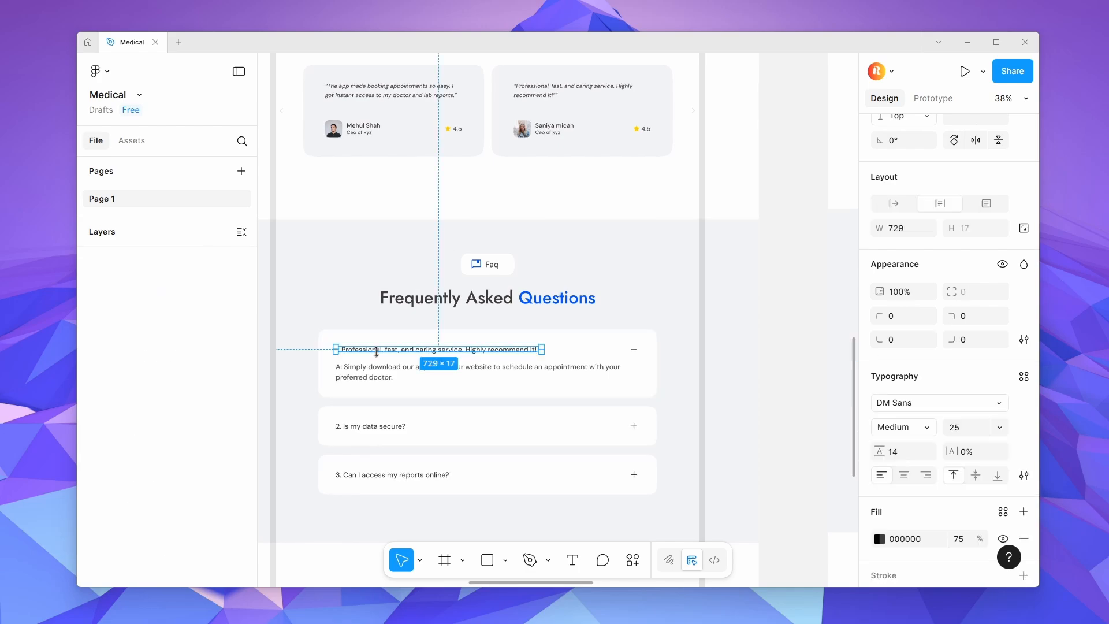
key("ctrl+c")
scroll(376, 352, "down", 5)
left_click(585, 361)
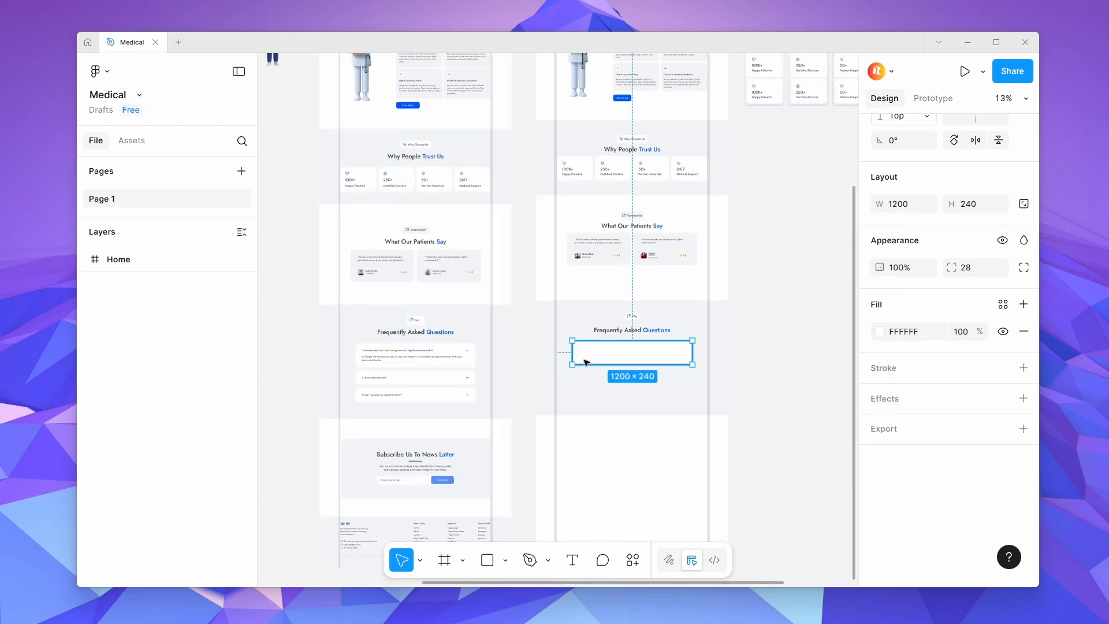
key("ctrl+v")
scroll(619, 343, "up", 5)
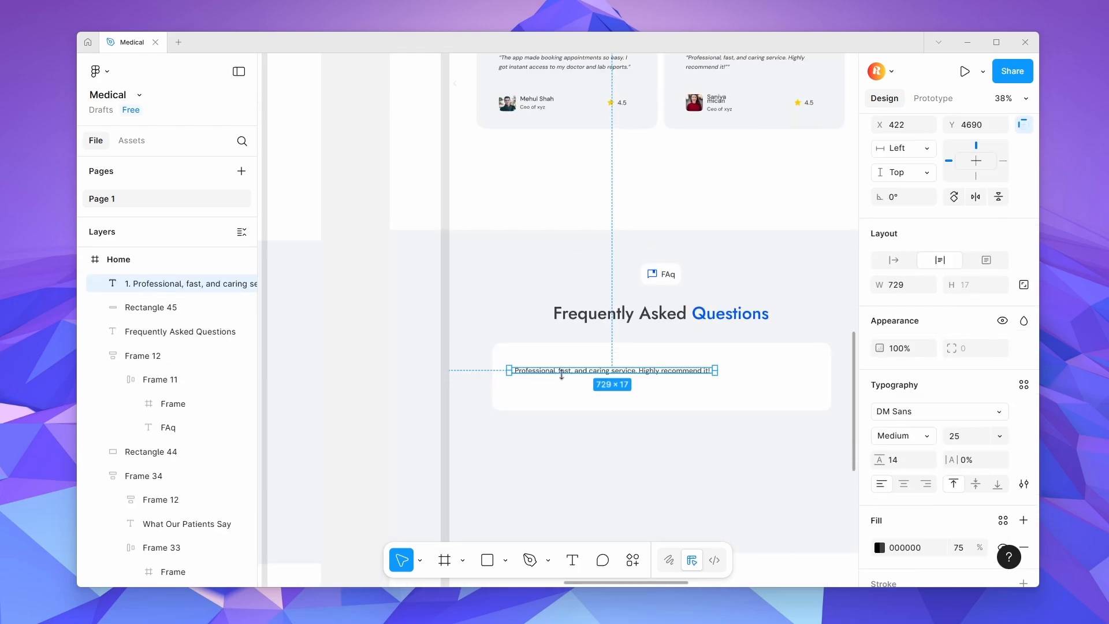
double_click(564, 373)
key("Escape")
left_click_drag(566, 373, 567, 365)
Copy the minus icon from the first reference FAQ card into the new card at X 1468, Y 4652.
scroll(566, 364, "down", 5)
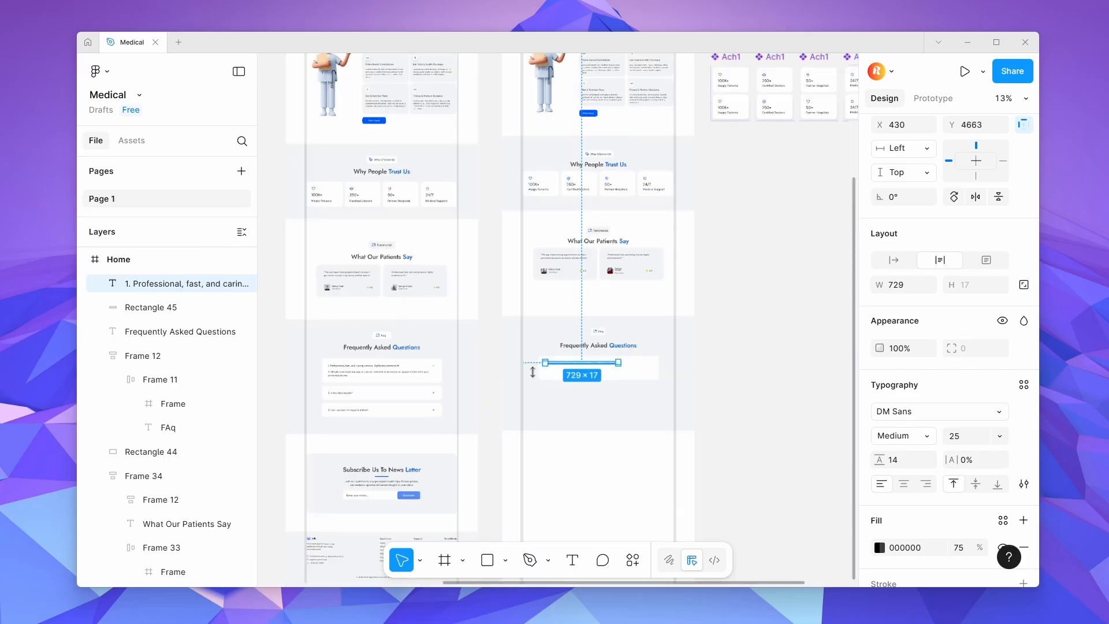
scroll(444, 373, "up", 4)
left_click(430, 360)
scroll(430, 359, "down", 5)
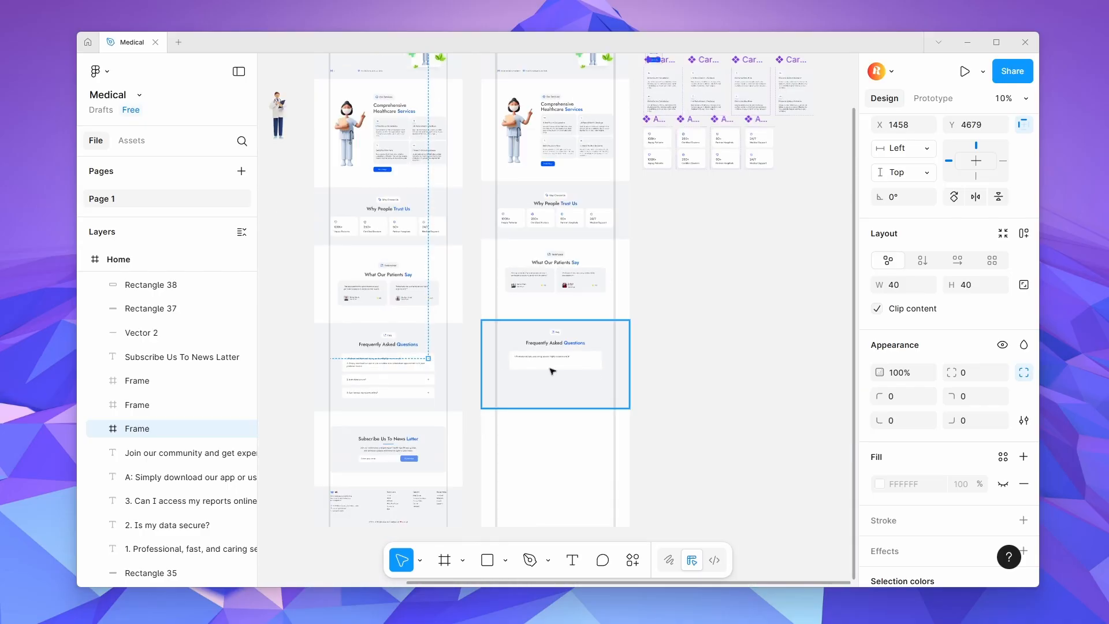
left_click(594, 377)
left_click(599, 357)
scroll(598, 357, "up", 5)
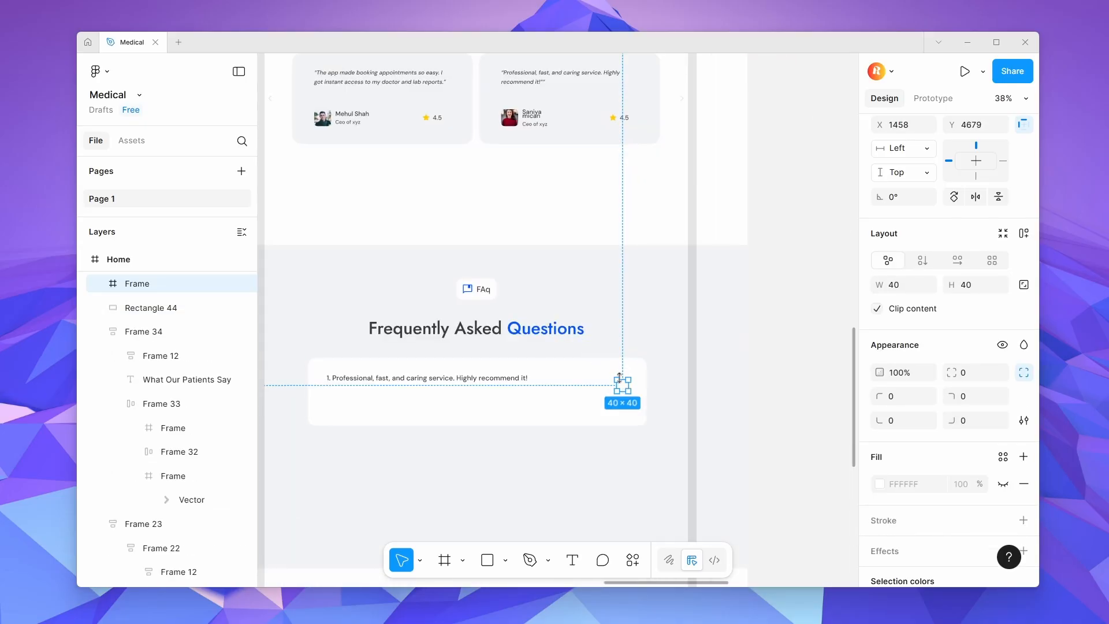
scroll(626, 386, "up", 4)
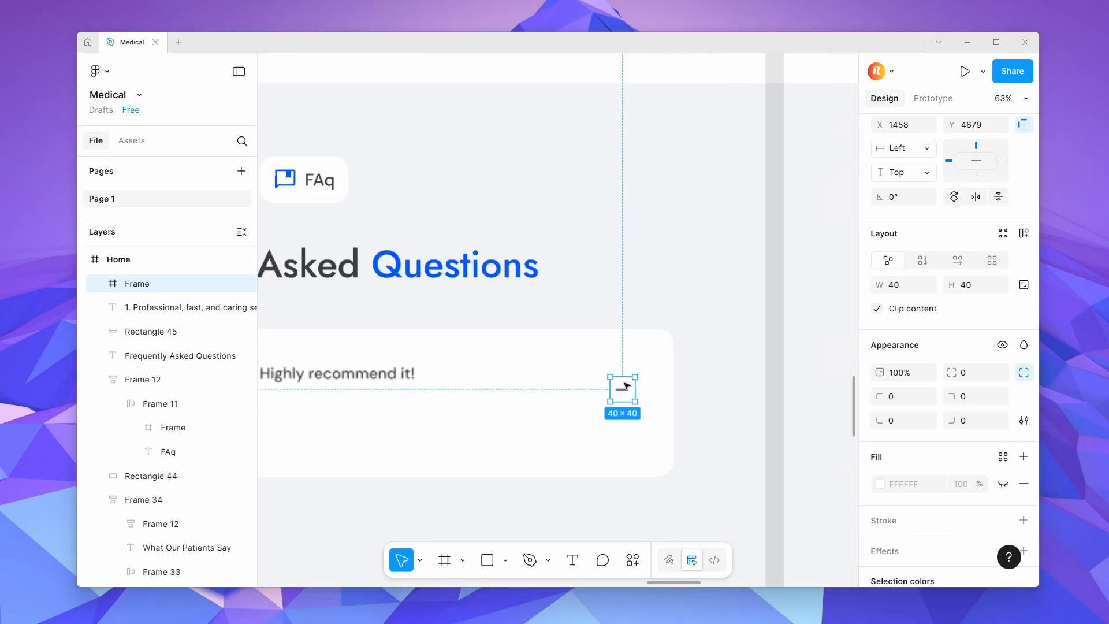
mouse_move(624, 386)
left_mouse_down()
mouse_move(631, 371)
mouse_move(635, 390)
left_mouse_up()
Copy the reference answer starting "A: Simply download our app" into the new card below the question, at X 430, Y 4719.
scroll(629, 372, "down", 4)
scroll(632, 382, "down", 2)
scroll(635, 390, "down", 2)
scroll(475, 401, "up", 5)
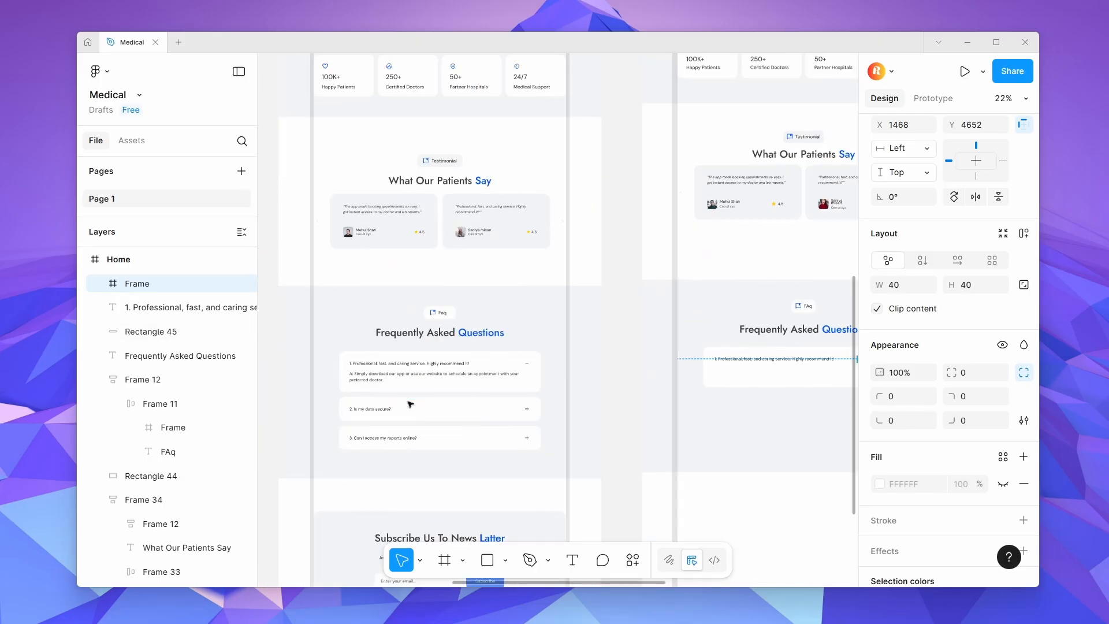
left_click(406, 372)
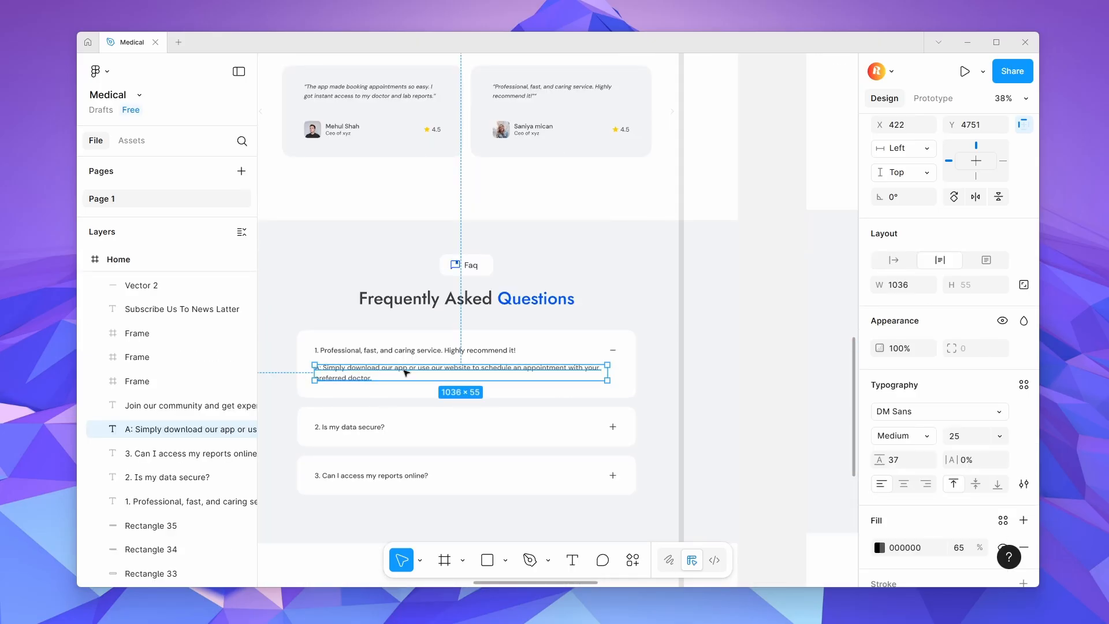
scroll(406, 373, "down", 5)
left_click(559, 394)
left_click(565, 370)
scroll(567, 371, "up", 8)
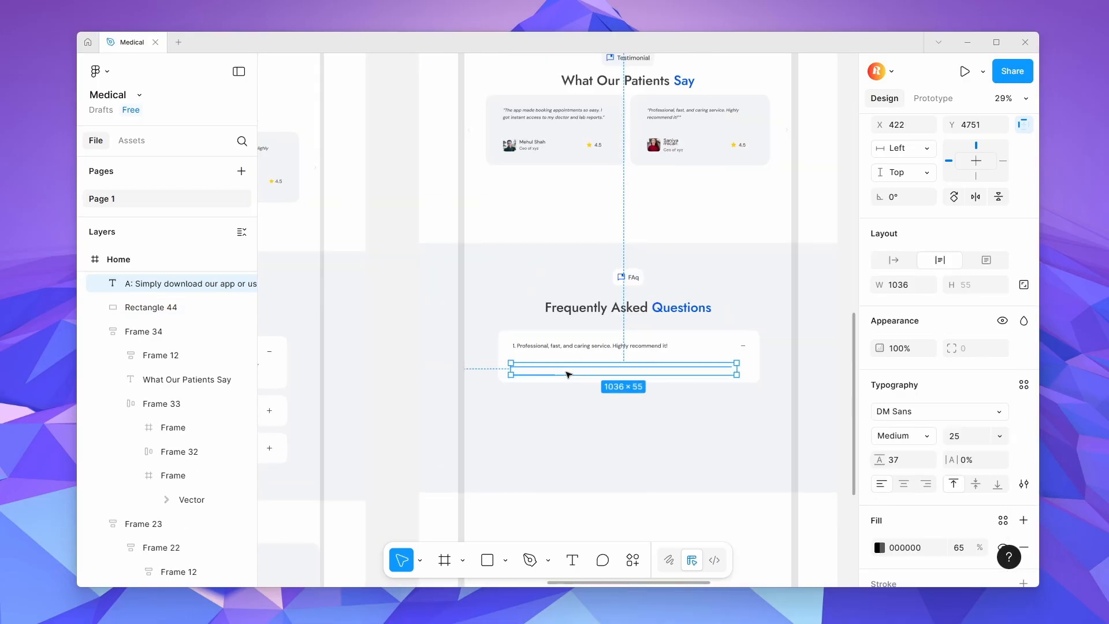
left_click_drag(571, 357, 572, 357)
key("alt")
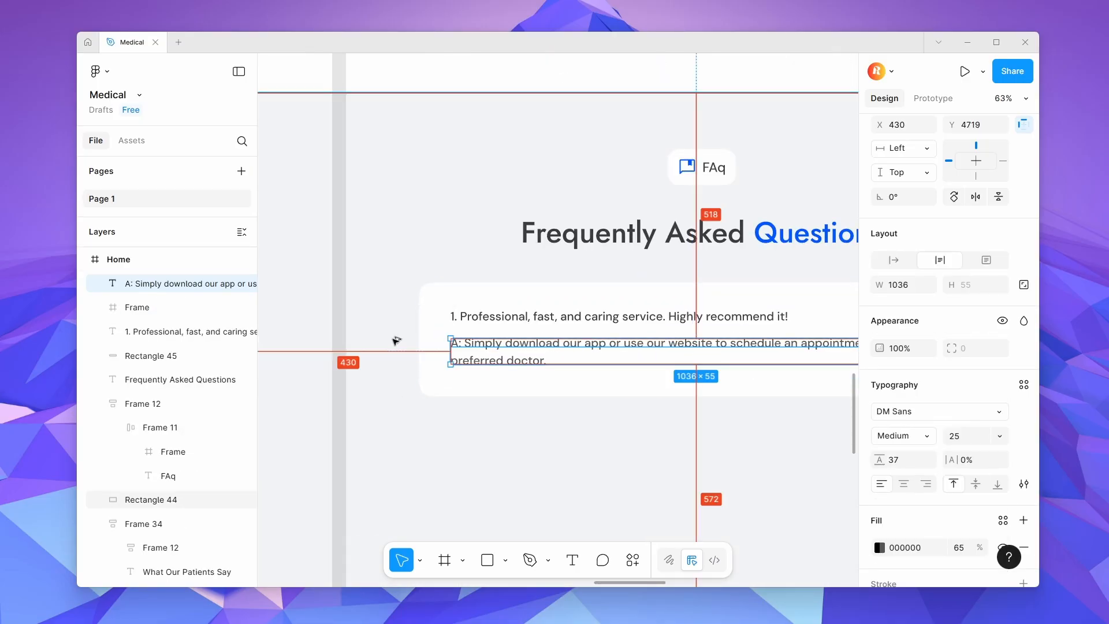
Shift the question and answer texts together to X 411 and the minus icon to X 1472.
scroll(518, 317, "down", 3)
scroll(526, 319, "down", 4)
scroll(577, 254, "up", 3)
left_click(575, 317, "shift")
left_click_drag(660, 331, 654, 331)
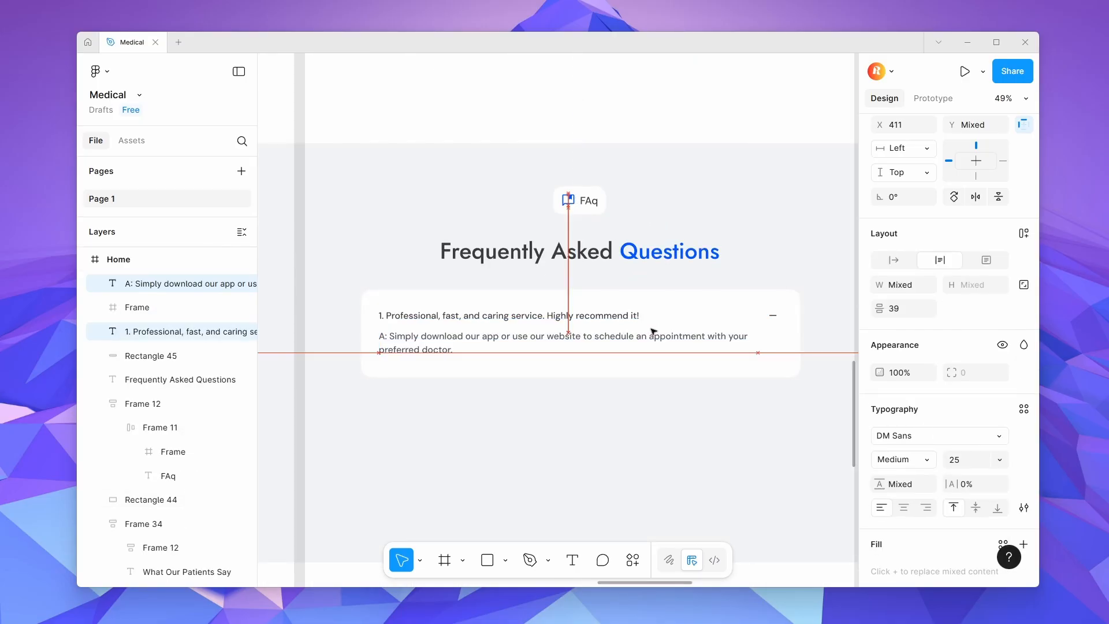
left_click(773, 315)
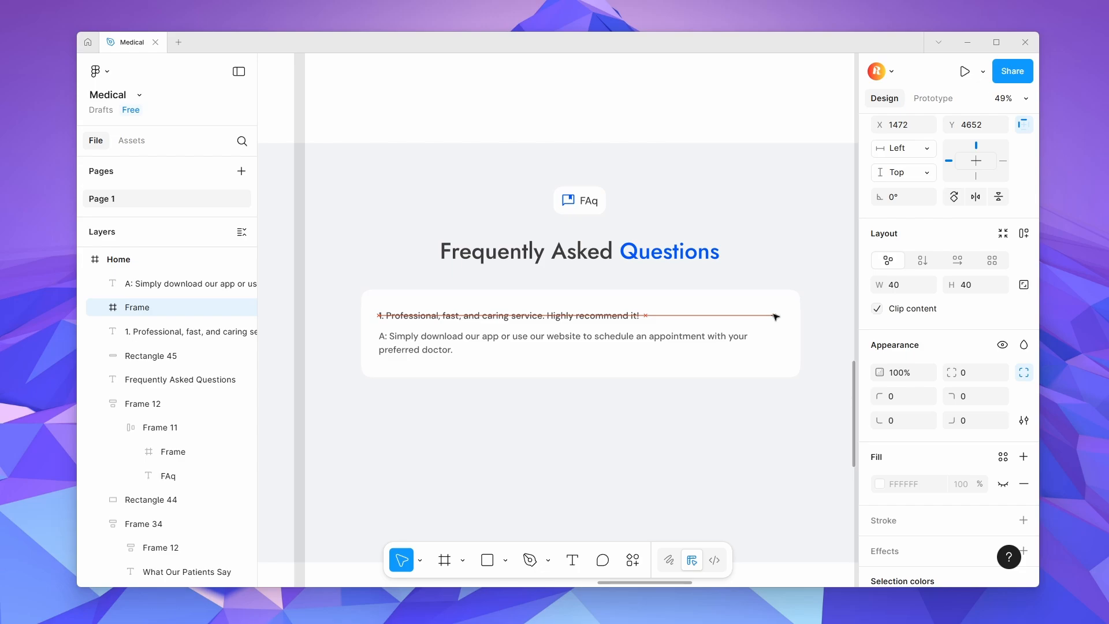
Duplicate the card rectangle with its question, answer and minus icon onto the empty canvas to the right of the page frame.
left_click(469, 315)
scroll(468, 312, "down", 2)
left_click(701, 354)
scroll(538, 318, "up", 1)
left_click_drag(743, 388, 782, 324)
left_click(627, 258, "shift")
scroll(612, 272, "right", 3)
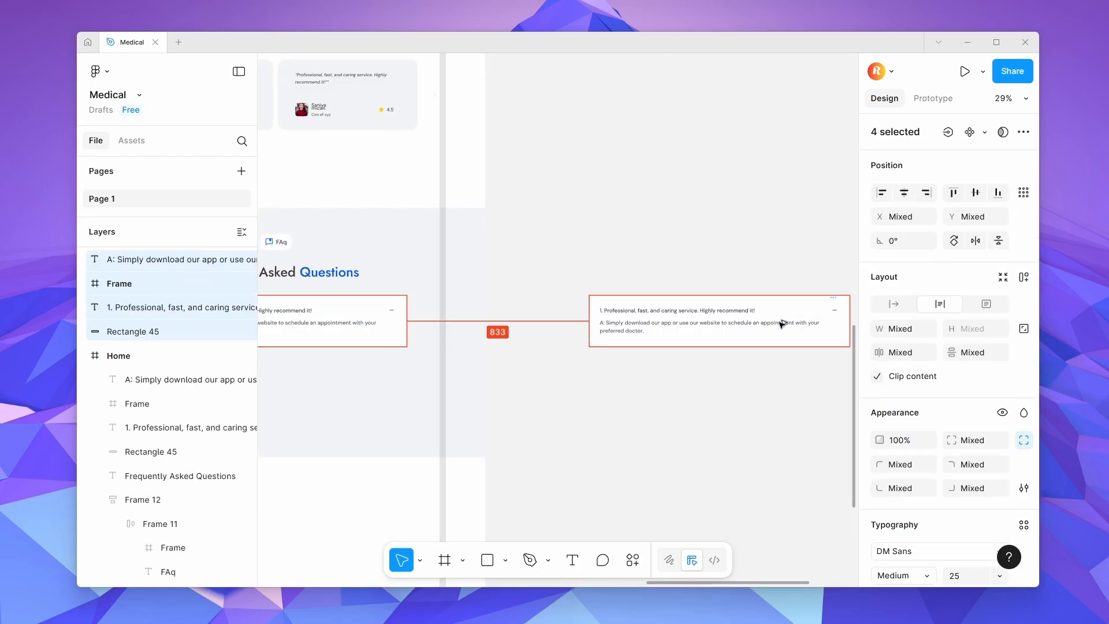
scroll(635, 332, "down", 3)
scroll(566, 346, "up", 3)
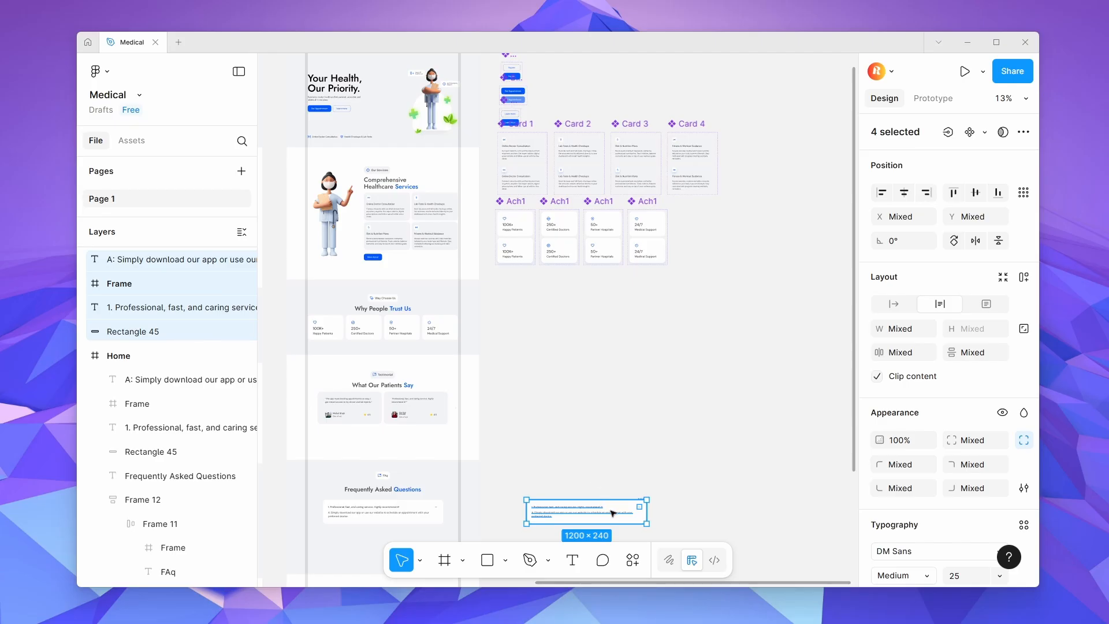
Move the duplicated FAQ card up on the empty canvas, directly below the Ach1 components.
left_click_drag(613, 513, 583, 288)
left_click(609, 362)
scroll(357, 401, "down", 3)
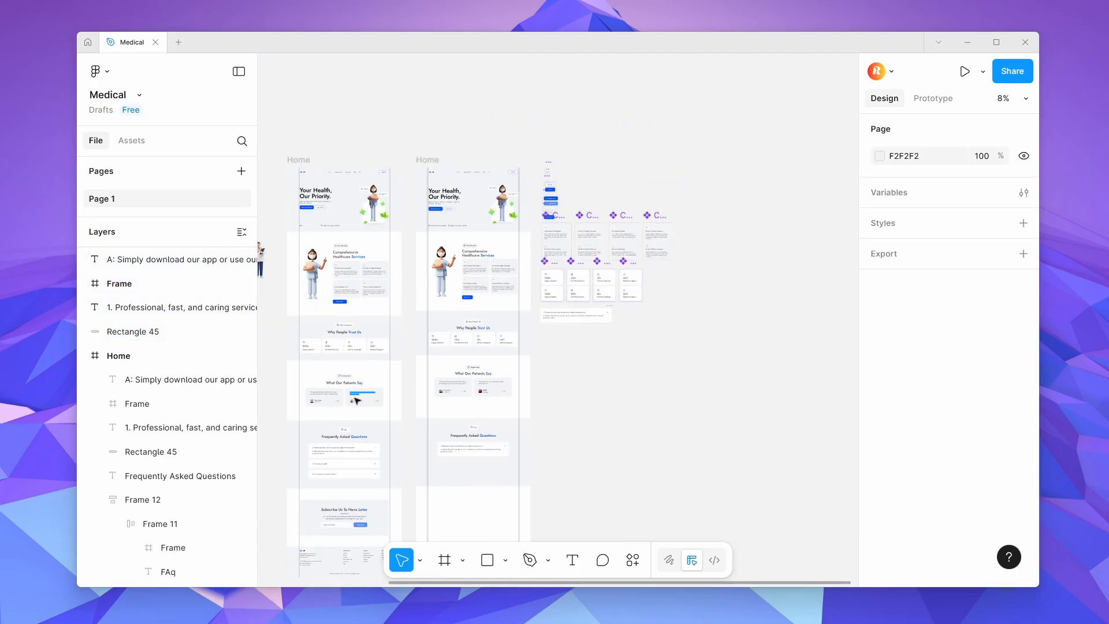
Turn the Min icon frame beside the duplicated card into a component and add a second variant to it.
scroll(377, 473, "up", 5)
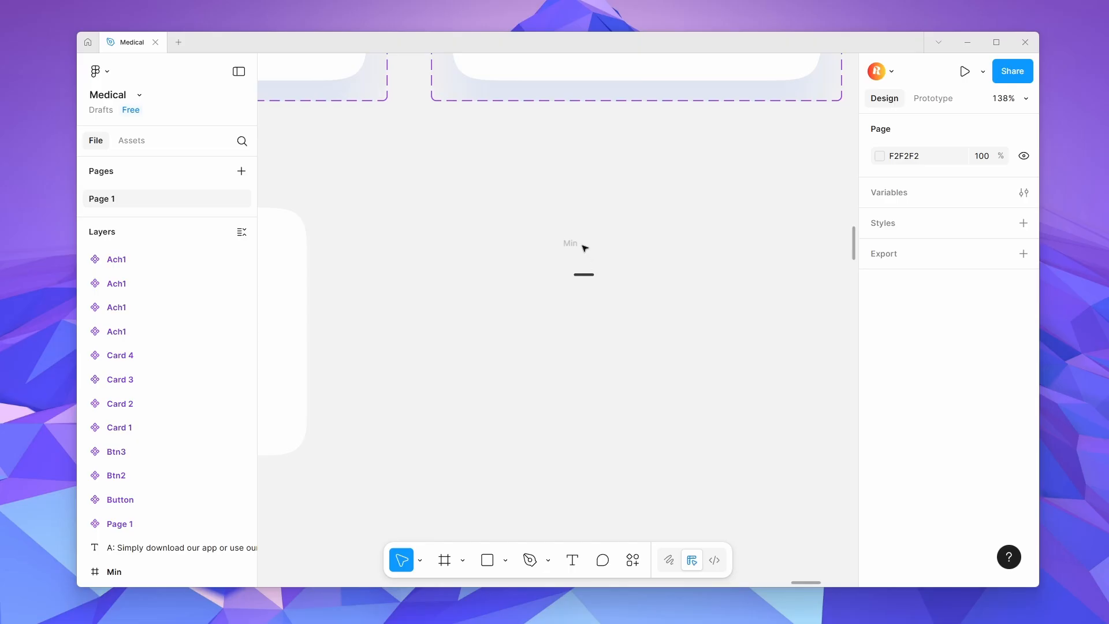
left_click(584, 249)
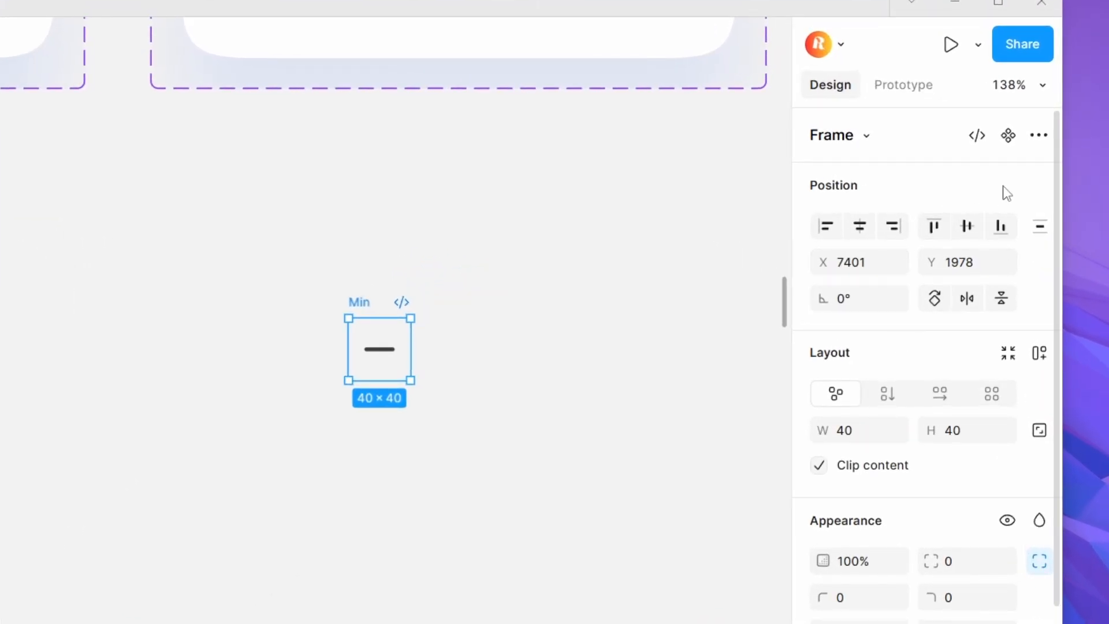
left_click(1008, 136)
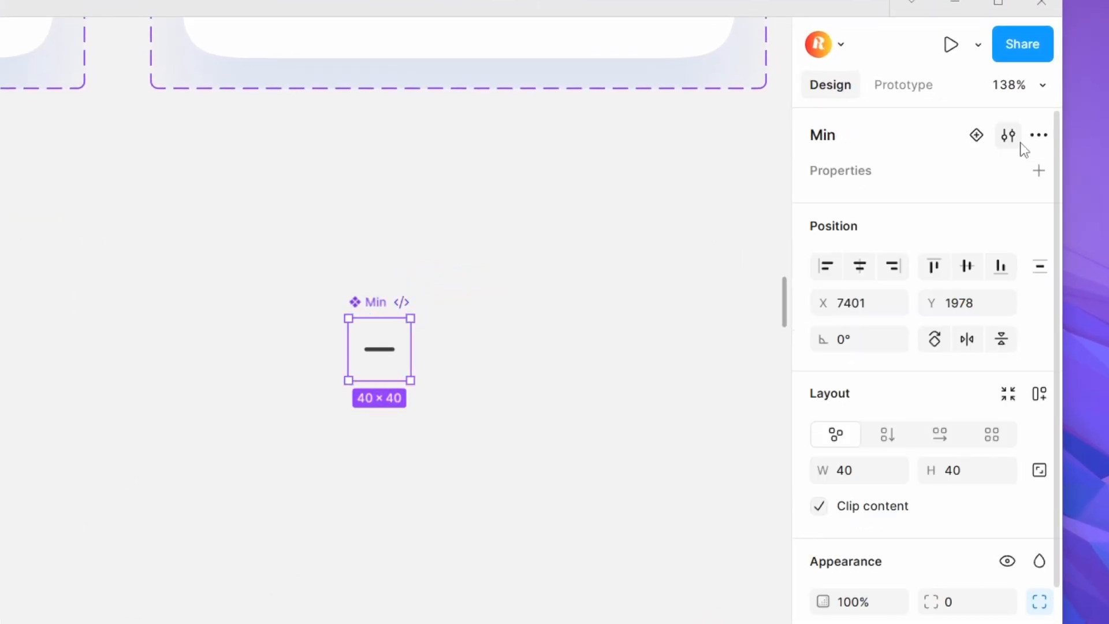
left_click(988, 135)
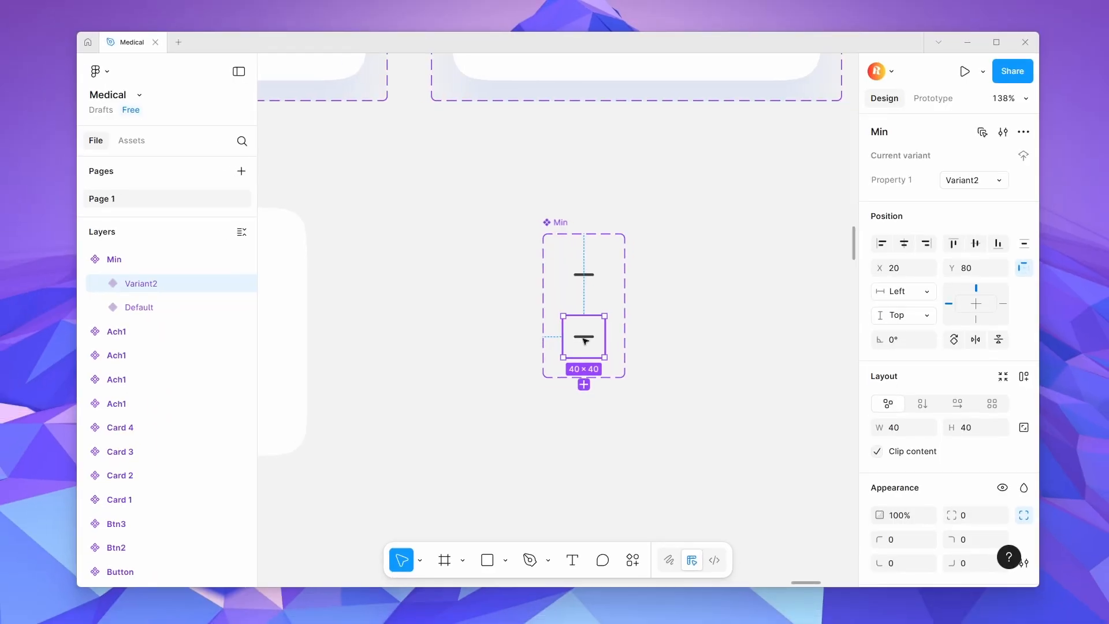
Form a cross in the second Min variant by rotating its line to -45° and adding a duplicate rotated to -135°.
double_click(584, 340)
scroll(584, 338, "up", 10)
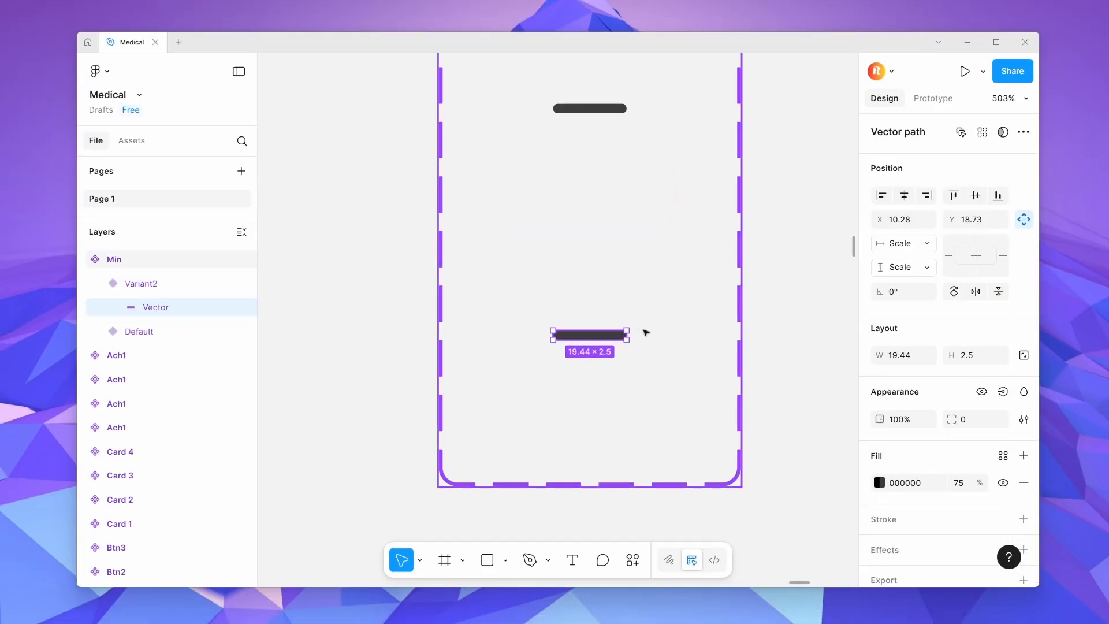
scroll(635, 328, "up", 3)
left_click_drag(630, 327, 636, 370)
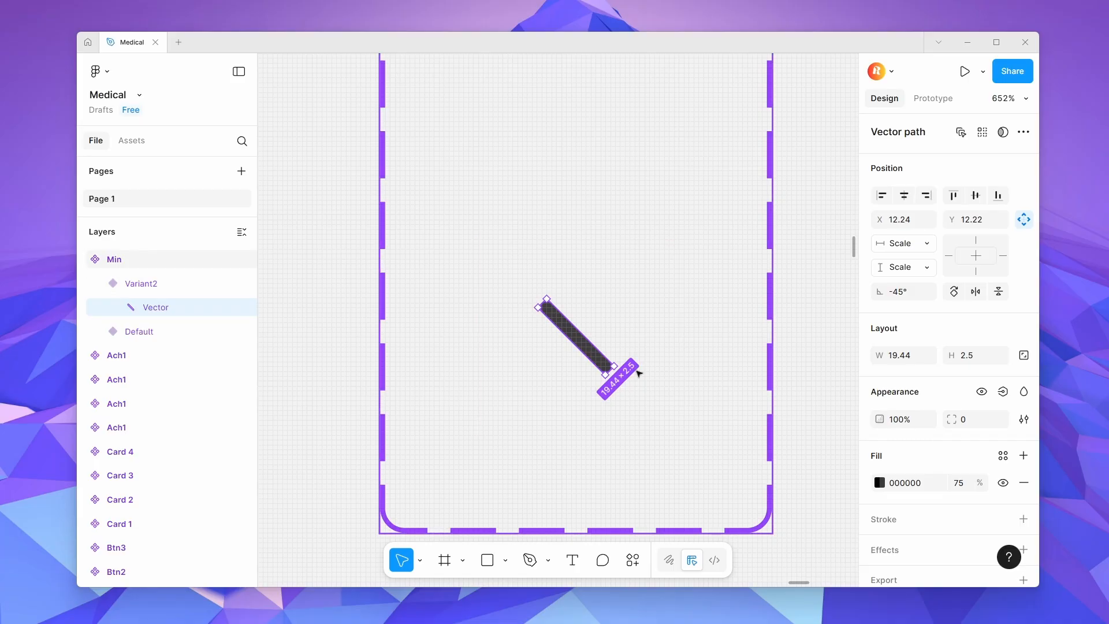
key("ctrl+d")
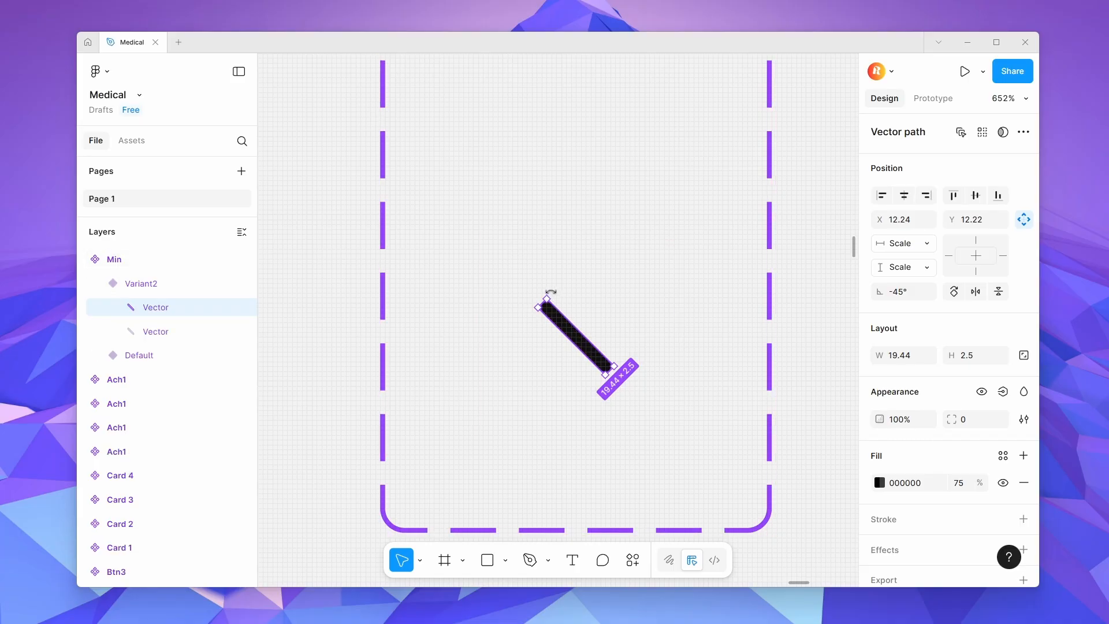
left_click_drag(550, 292, 636, 308)
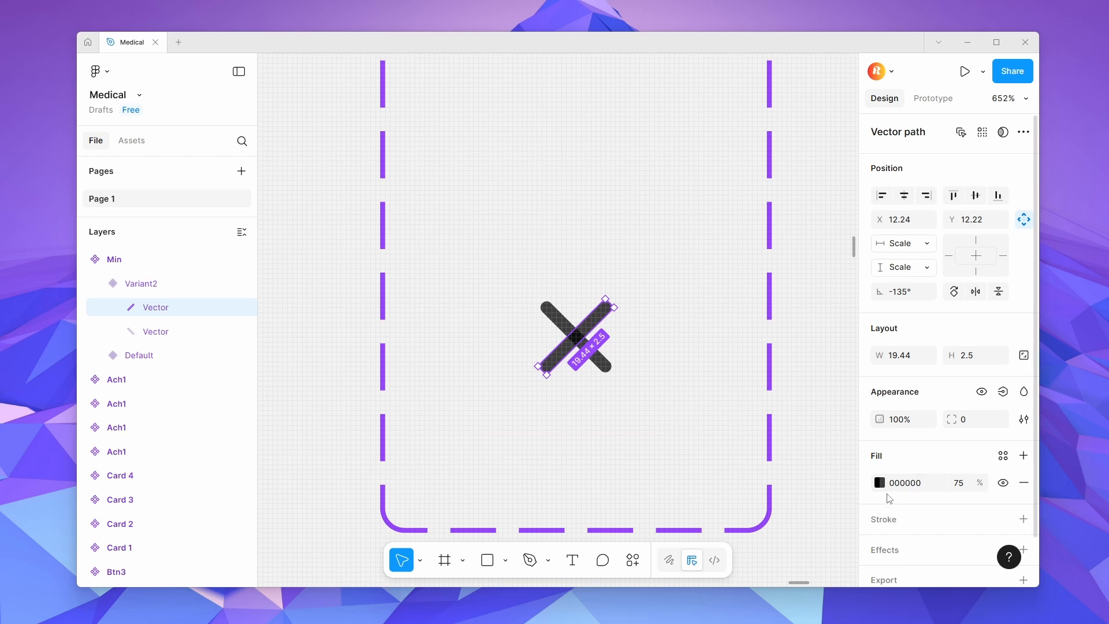
Recolor both strokes of the cross with the sampled solid grey 3D3D3D at 100% opacity.
left_click(880, 483)
left_click(699, 420)
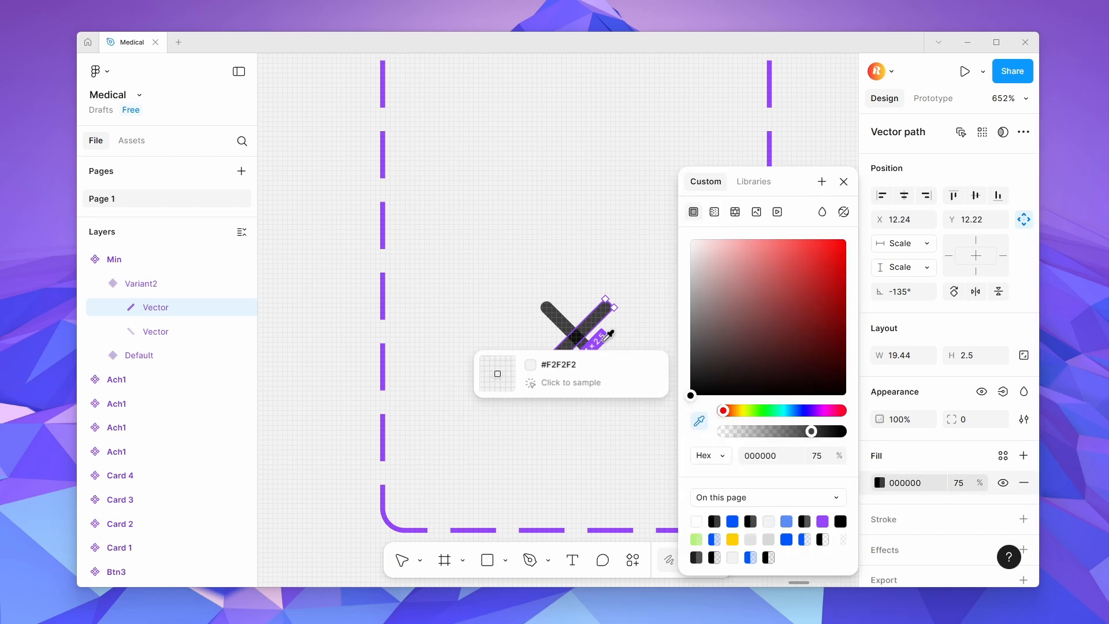
scroll(578, 324, "up", 5)
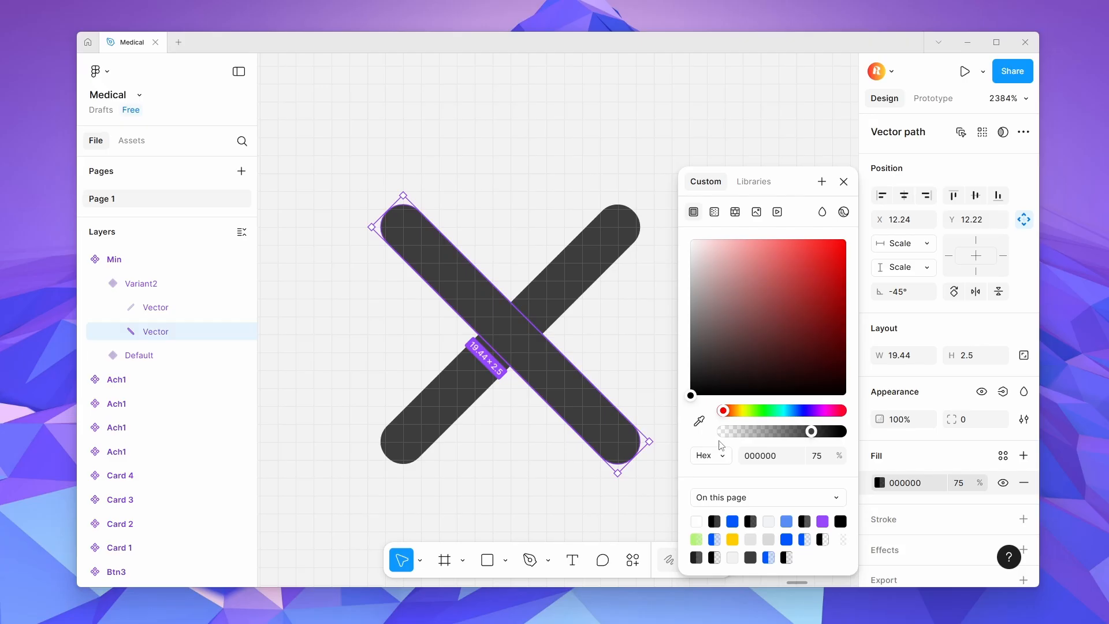
left_click(699, 420)
left_click(555, 314)
scroll(556, 314, "down", 8)
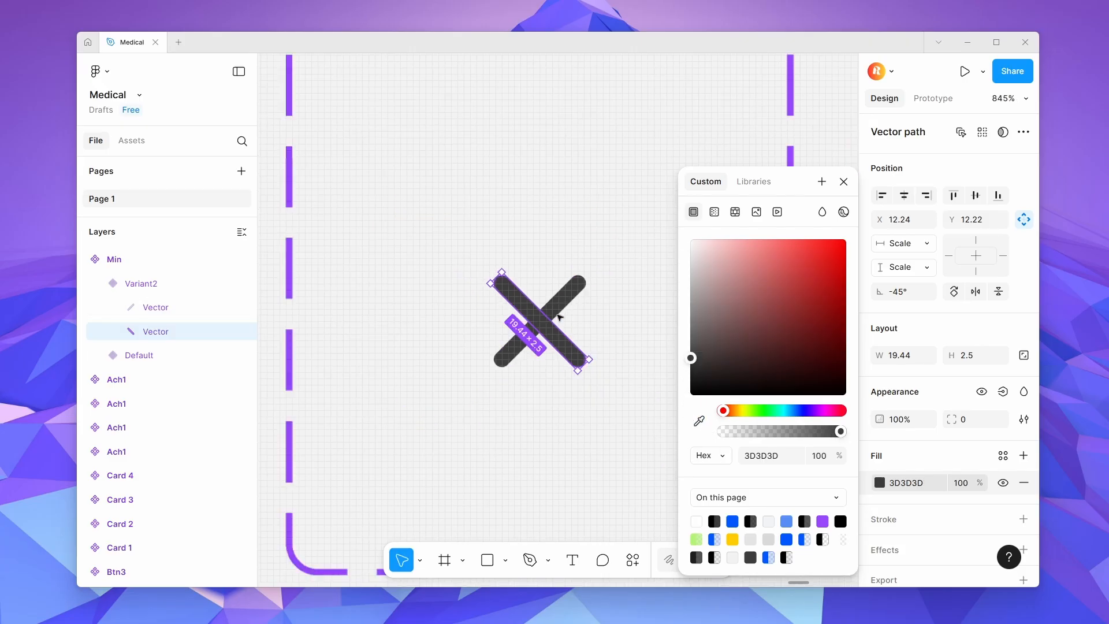
left_click(560, 412)
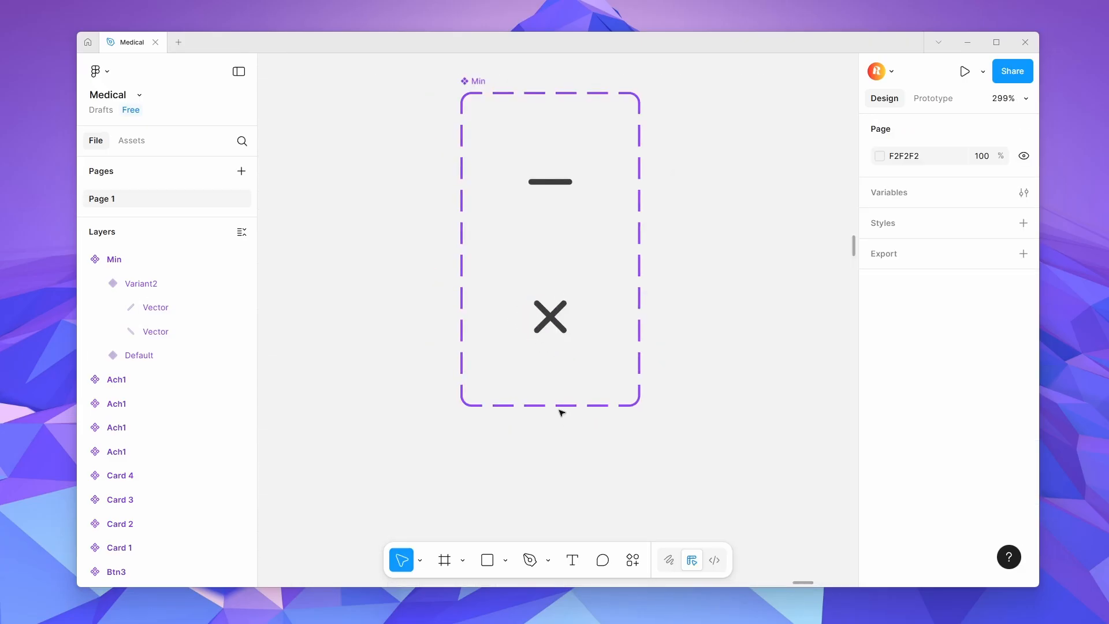
Add an On click interaction from the Default minus variant to Variant2, using Smart animate with Ease out and 300ms.
left_click(548, 179)
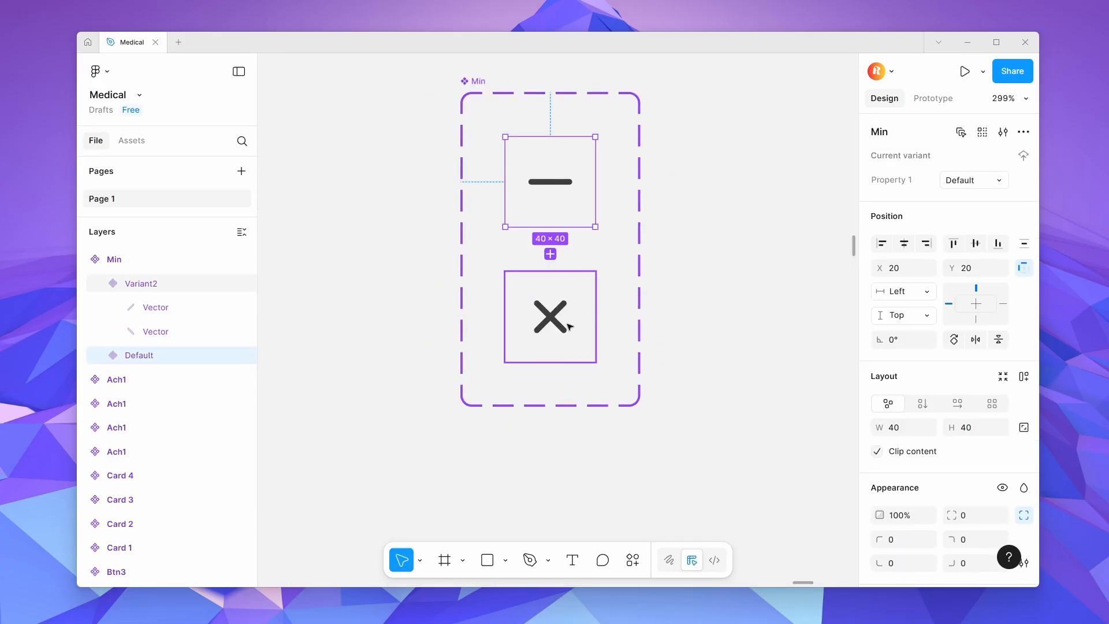
left_click(570, 327)
left_click(550, 163)
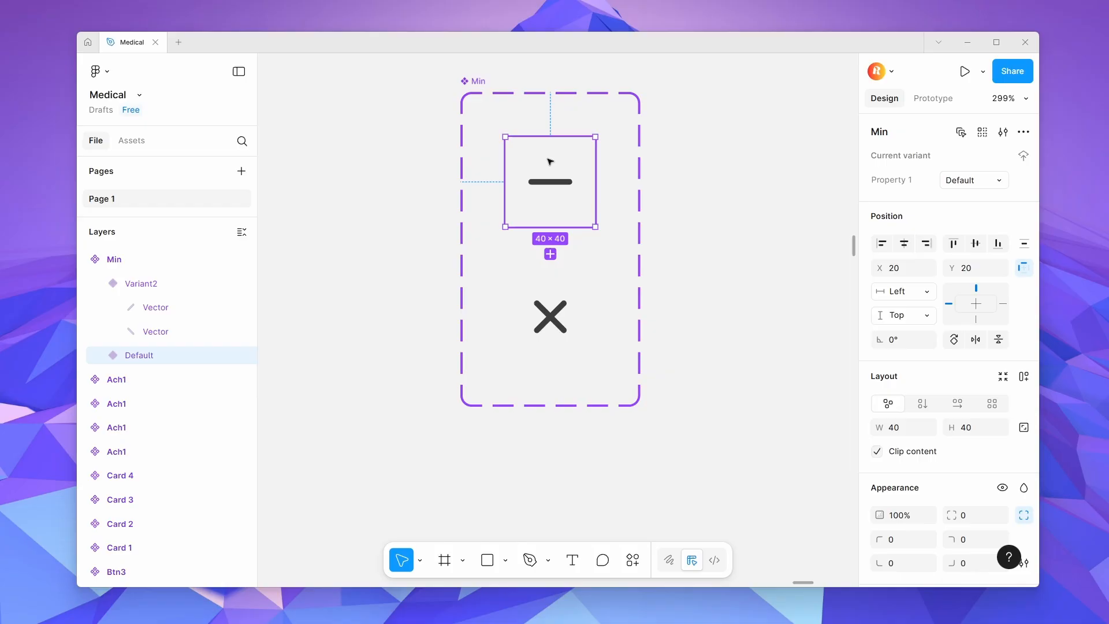
left_click(953, 96)
left_click_drag(553, 231, 559, 289)
left_click(579, 349)
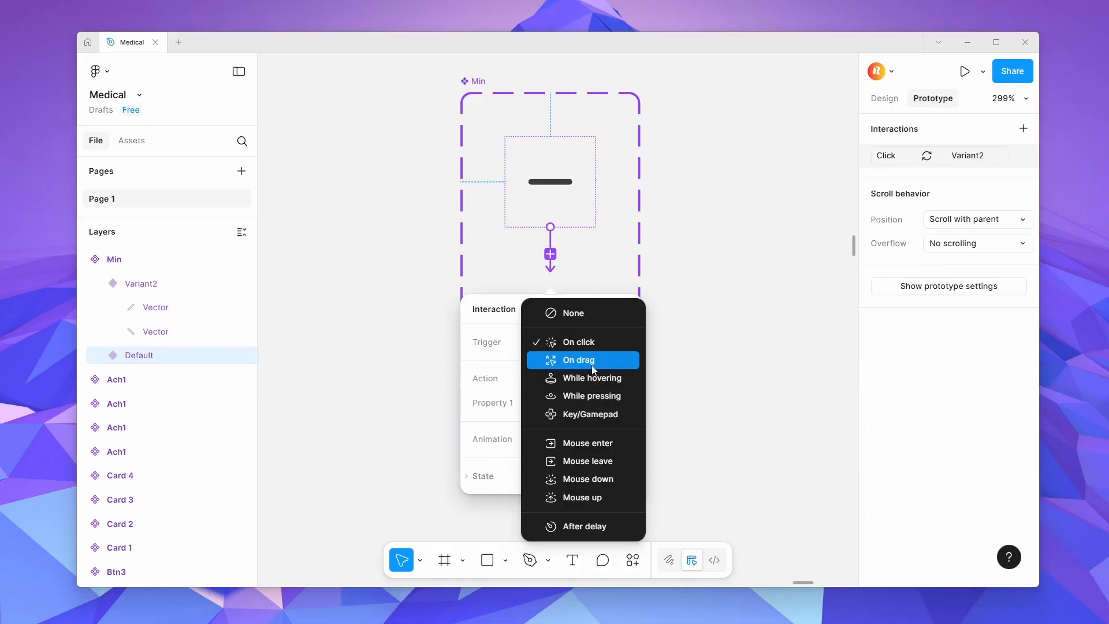
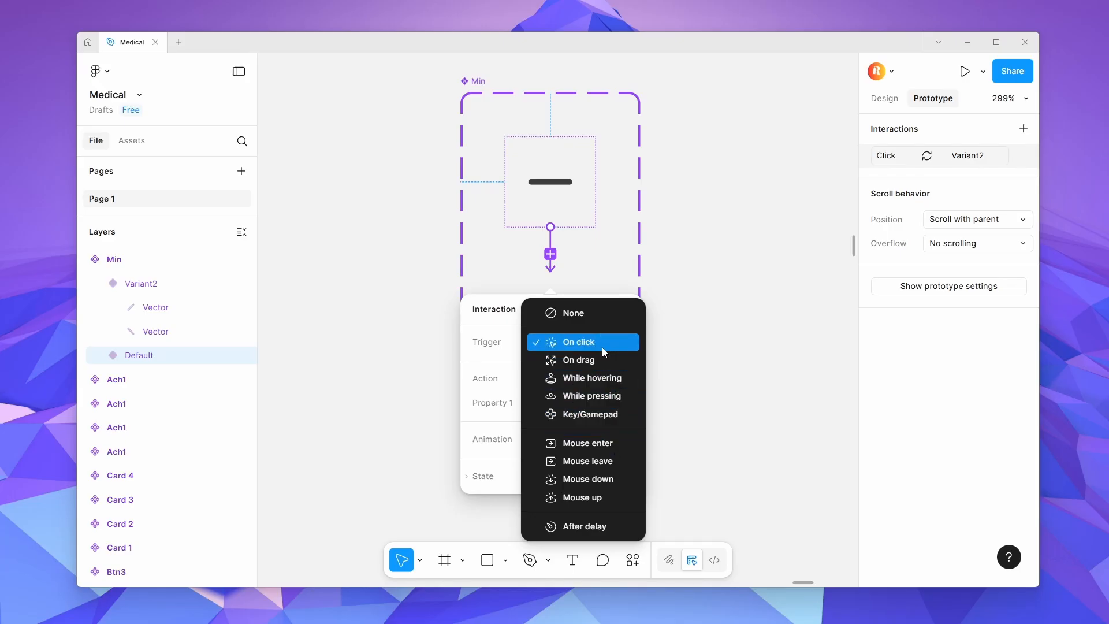
left_click(600, 343)
left_click(582, 405)
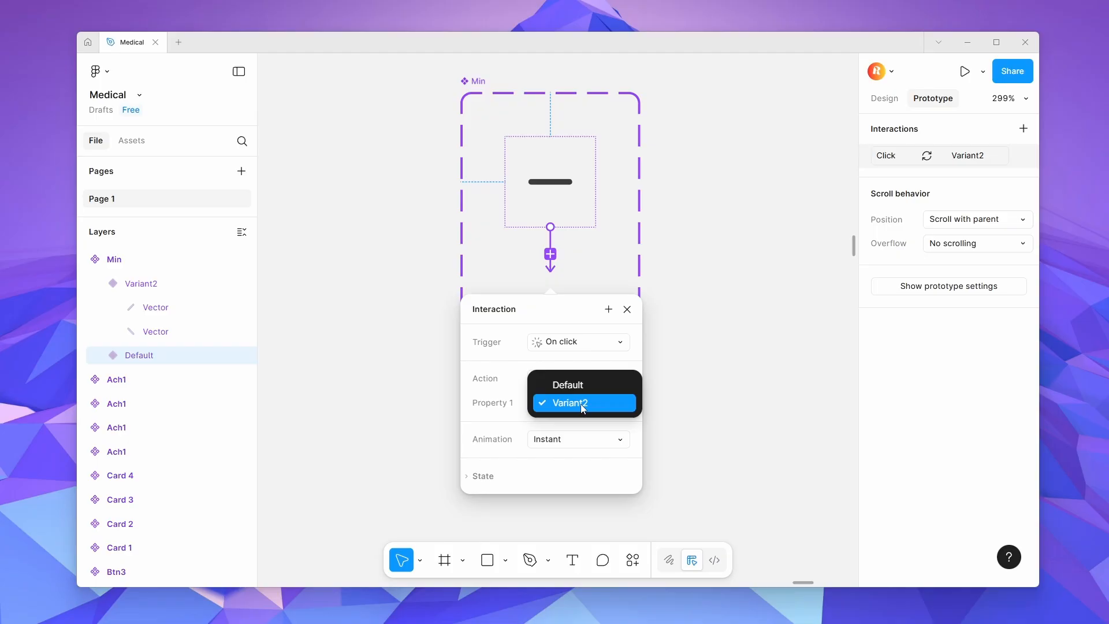
left_click(664, 380)
left_click(583, 438)
left_click(587, 475)
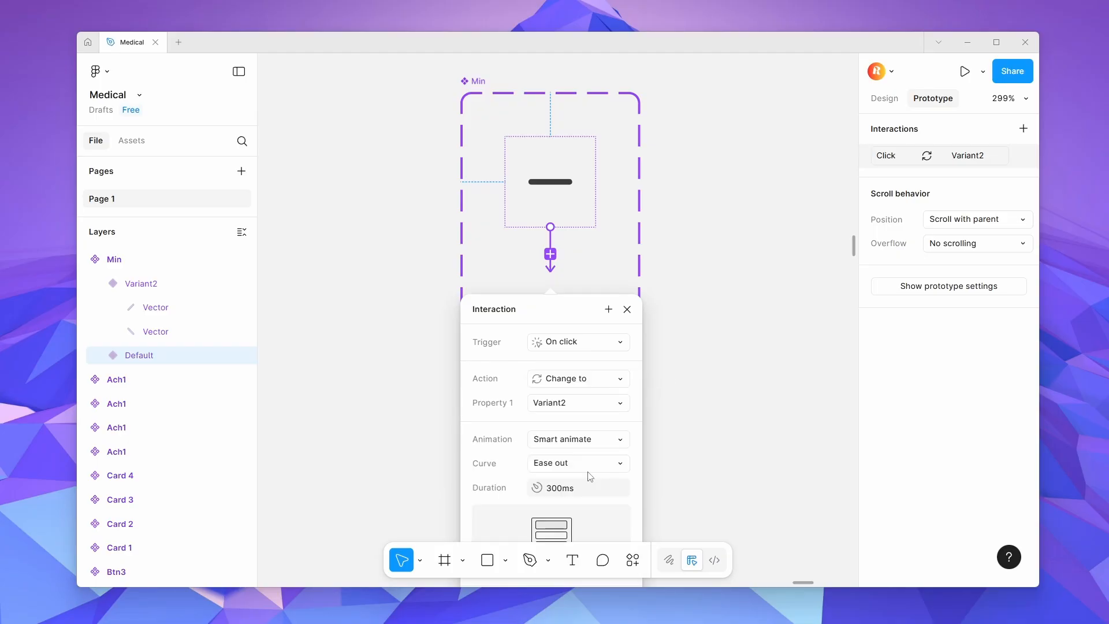
scroll(593, 460, "down", 3)
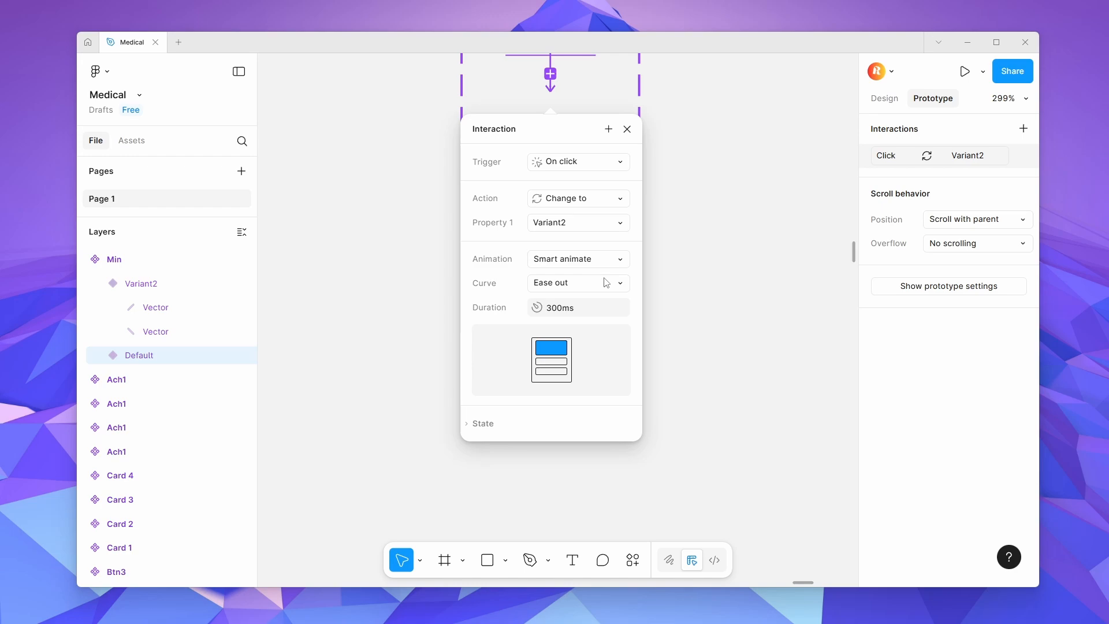
left_click(627, 129)
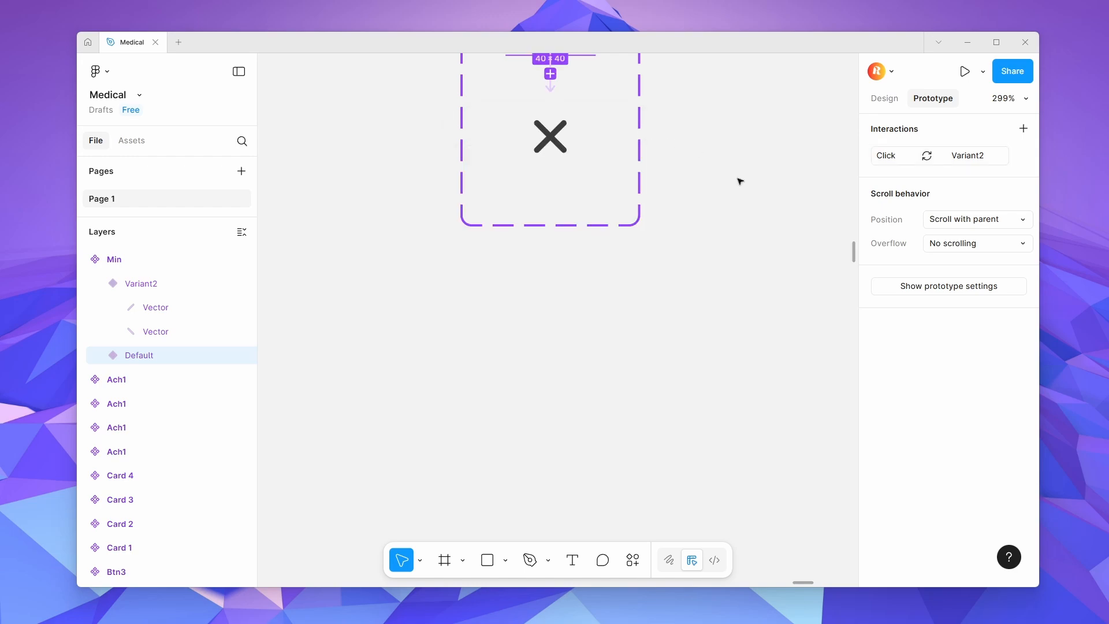
Add a return click interaction from the cross variant to the Default minus variant.
scroll(665, 205, "down", 5)
scroll(624, 193, "up", 5)
left_click(628, 456)
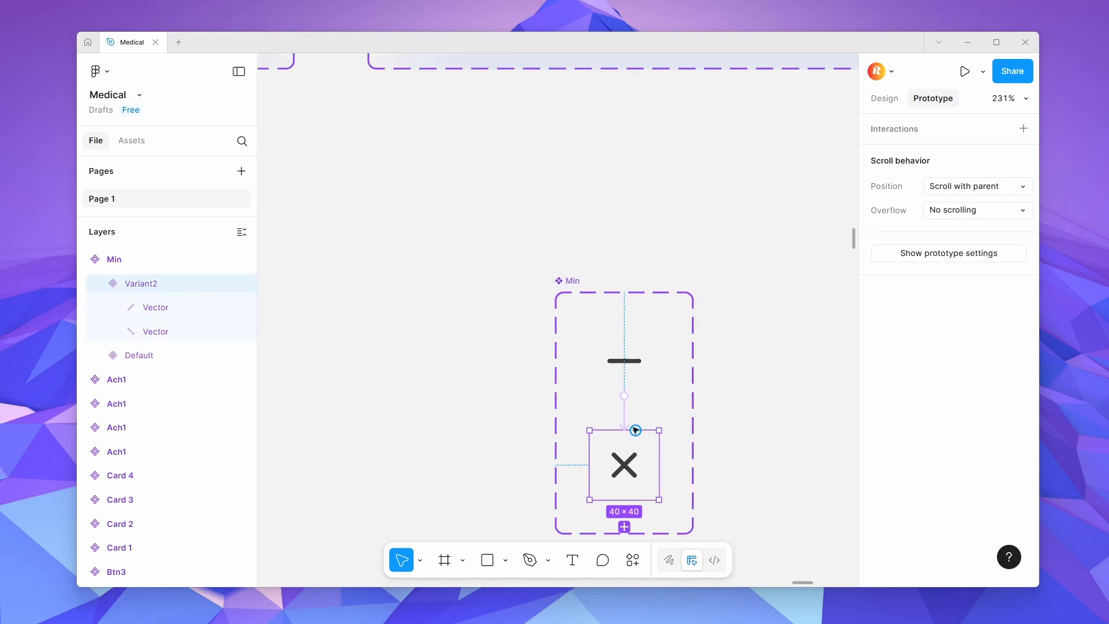
left_click_drag(636, 431, 630, 379)
scroll(713, 383, "down", 3)
left_click(701, 253)
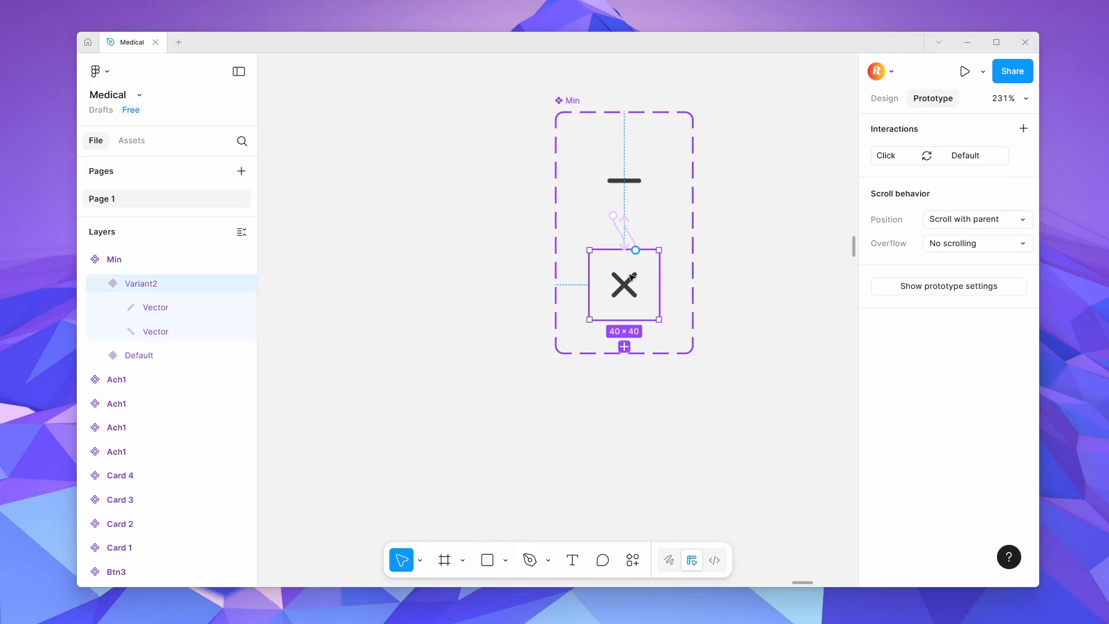
Place an instance of the Default Min icon in the upper-right corner of the duplicated FAQ card.
left_click(884, 98)
scroll(719, 184, "down", 5)
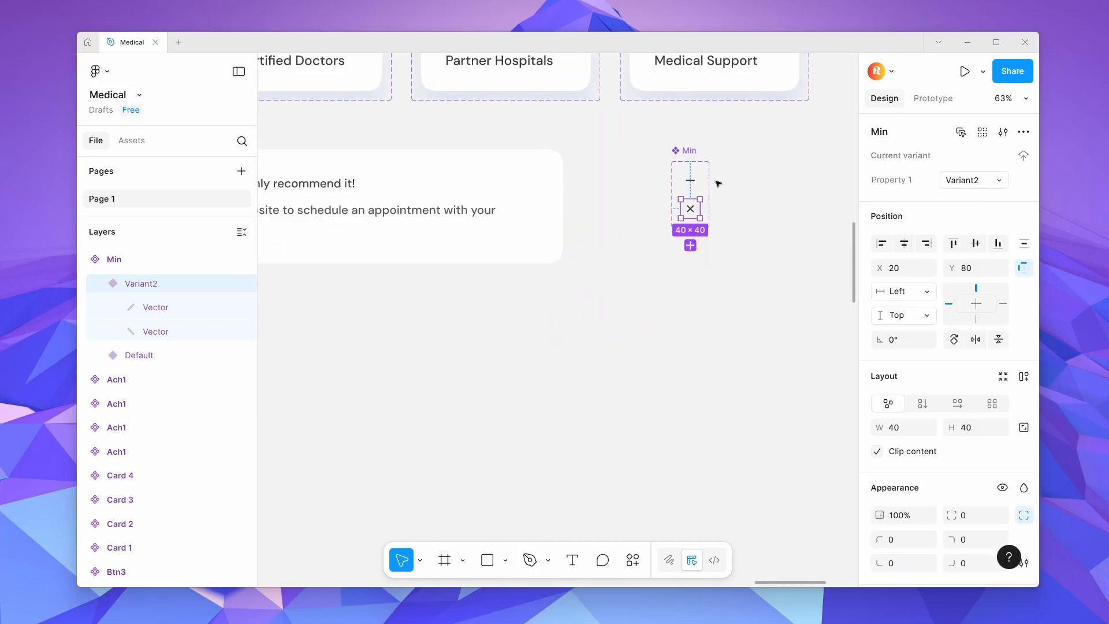
left_click(718, 183)
left_click(690, 180)
scroll(582, 209, "up", 3)
left_click_drag(616, 212, 498, 148)
Nudge the Min instance to X 7063, Y 1983, leaving 50 px to the card's top and right edges.
key("alt")
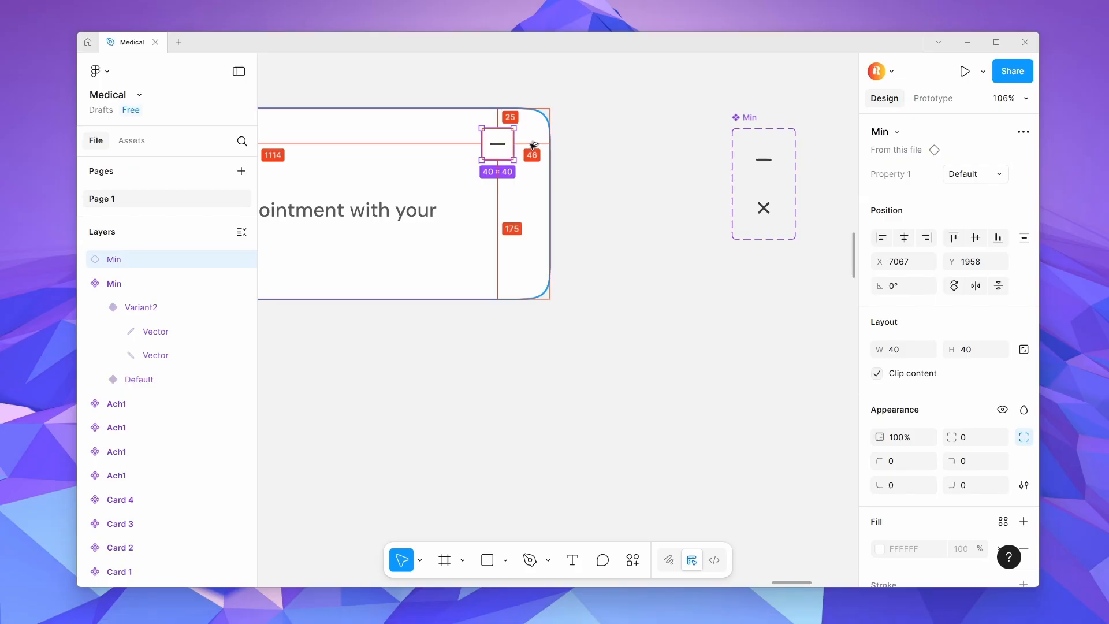
scroll(485, 127, "up", 3)
key("alt")
key("Down")
key("Down")
key("Down")
key("Down")
key("Down")
key("Down")
key("Down")
key("Down")
key("Down")
key("Down")
key("Down")
key("Down")
key("Down")
key("Down")
key("Down")
key("Down")
key("Down")
key("Down")
key("Down")
key("Down")
key("Down")
key("alt")
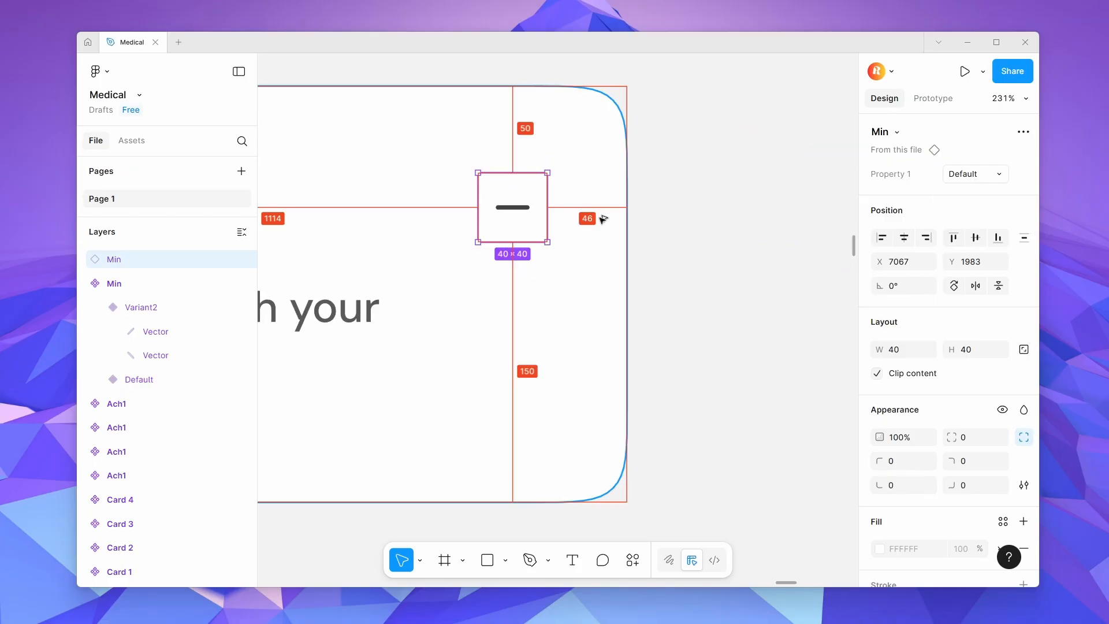
key("shift+Left")
key("alt")
key("Right")
key("Right")
key("Right")
key("Right")
key("Right")
key("Right")
Group the duplicated card's question and answer texts into a vertical auto layout frame named Q&a.
scroll(602, 224, "down", 8)
scroll(524, 225, "down", 5)
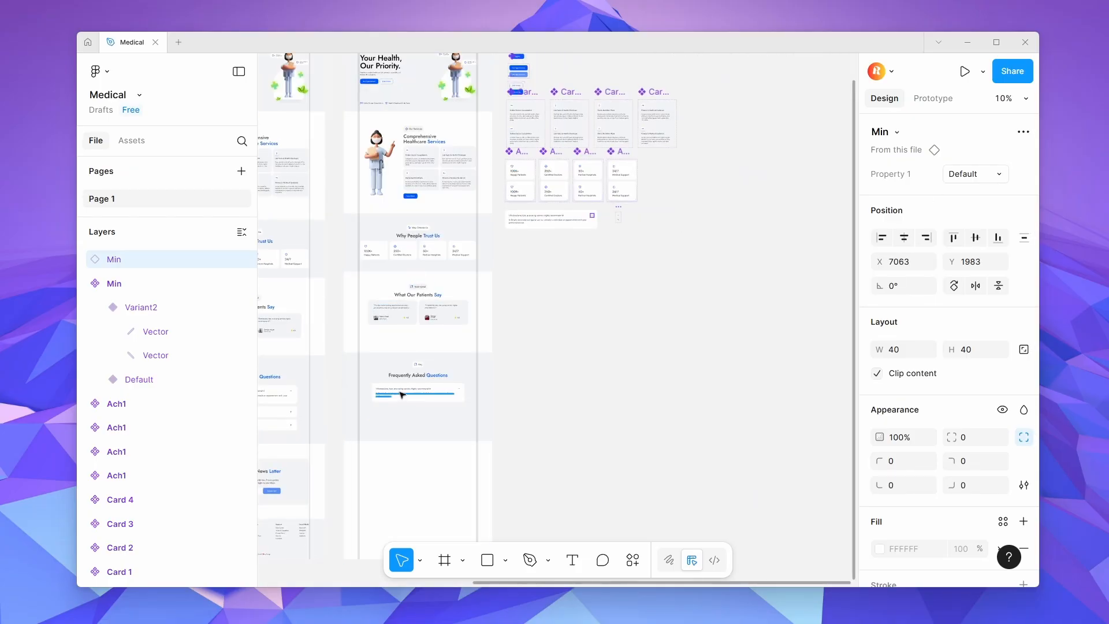
left_click(401, 396)
scroll(401, 396, "down", 3)
scroll(444, 273, "up", 8)
left_click(612, 274)
left_click(771, 278, "shift")
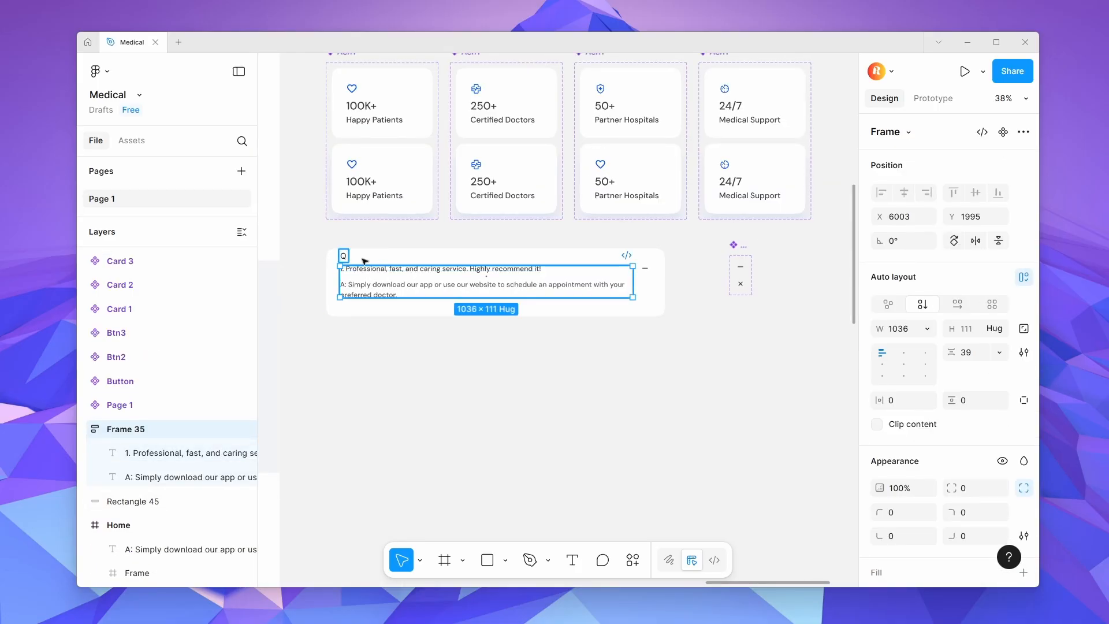
left_click(456, 344)
left_click(345, 255)
Combine Q&a and the Min instance in a horizontal, top-aligned auto layout 1100 px wide with a 24 gap, and set the Q&a spacing to 40.
scroll(648, 275, "up", 3)
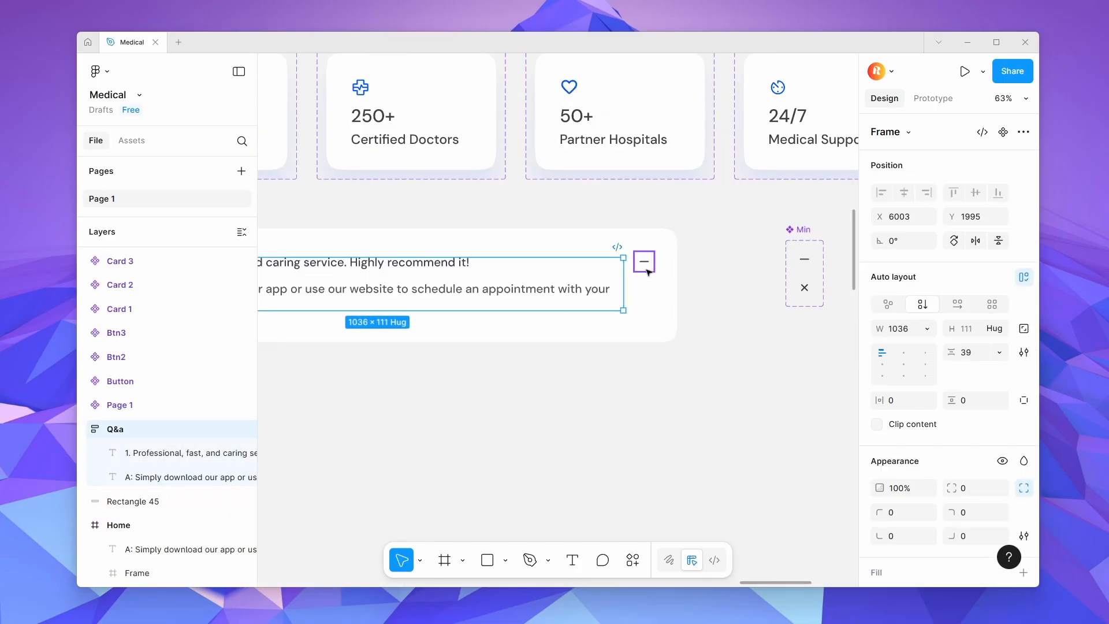
left_click(648, 272, "shift")
key("shift+a")
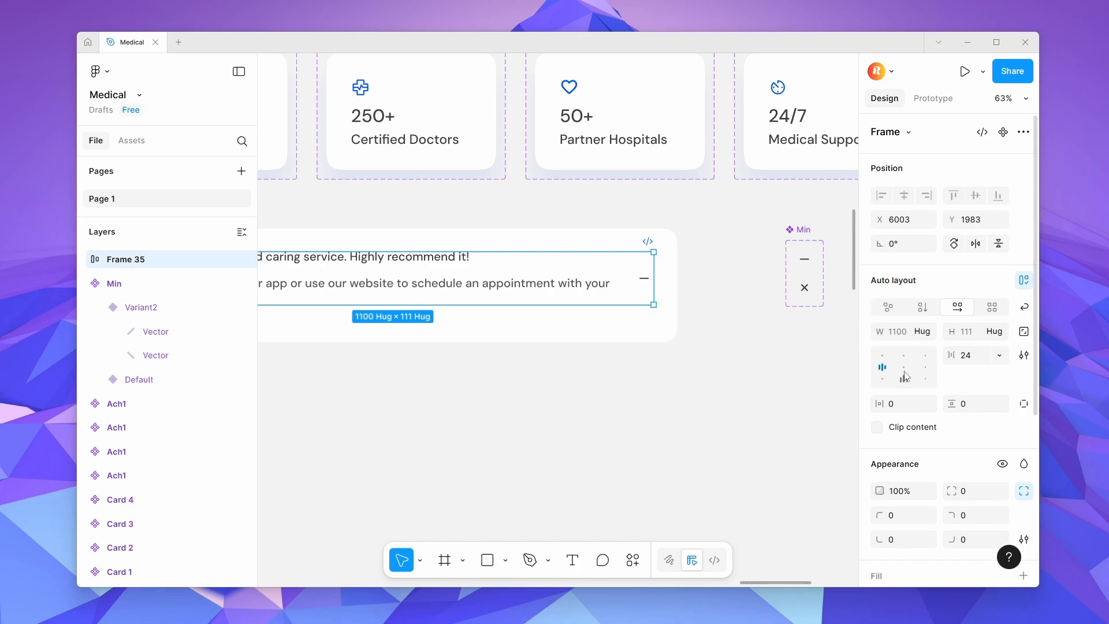
scroll(711, 355, "down", 5)
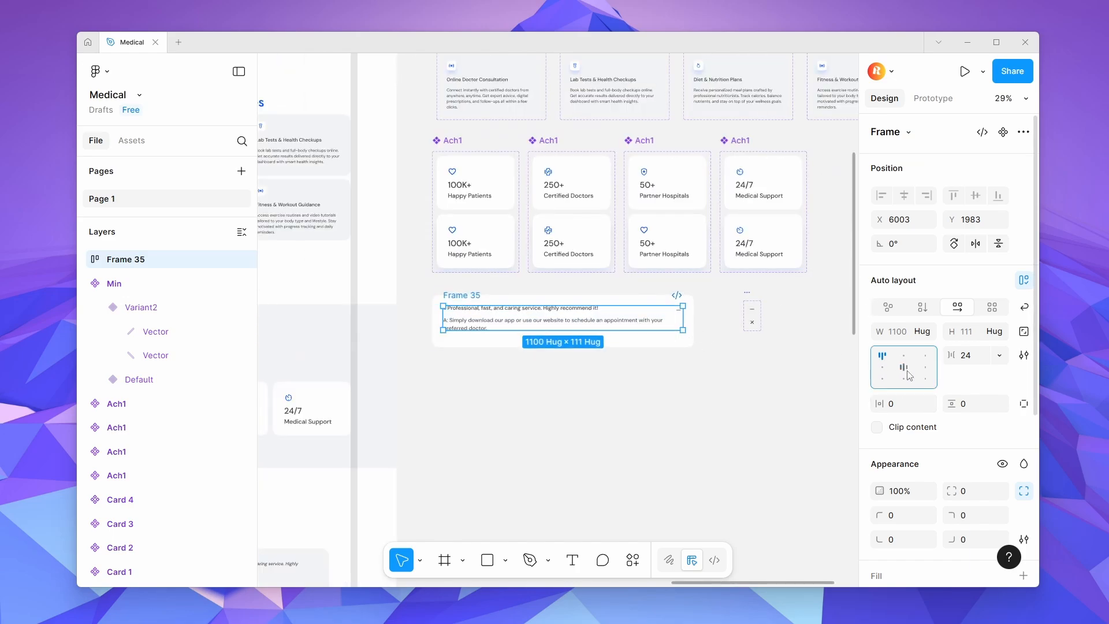
left_click(924, 333)
left_click(887, 313)
scroll(619, 317, "up", 3)
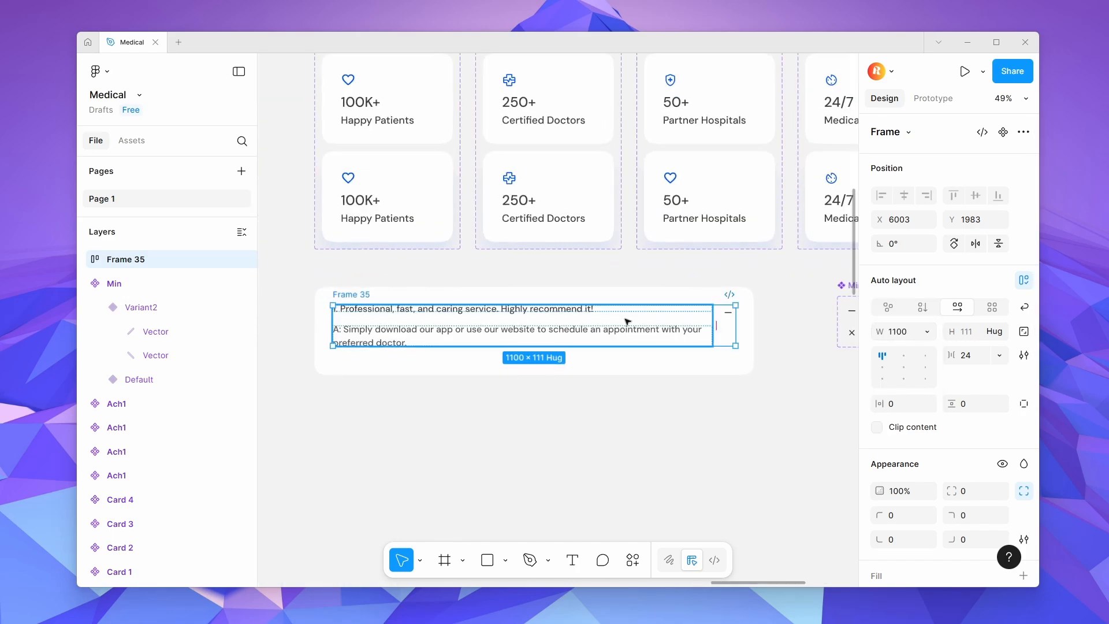
left_click_drag(628, 321, 629, 326)
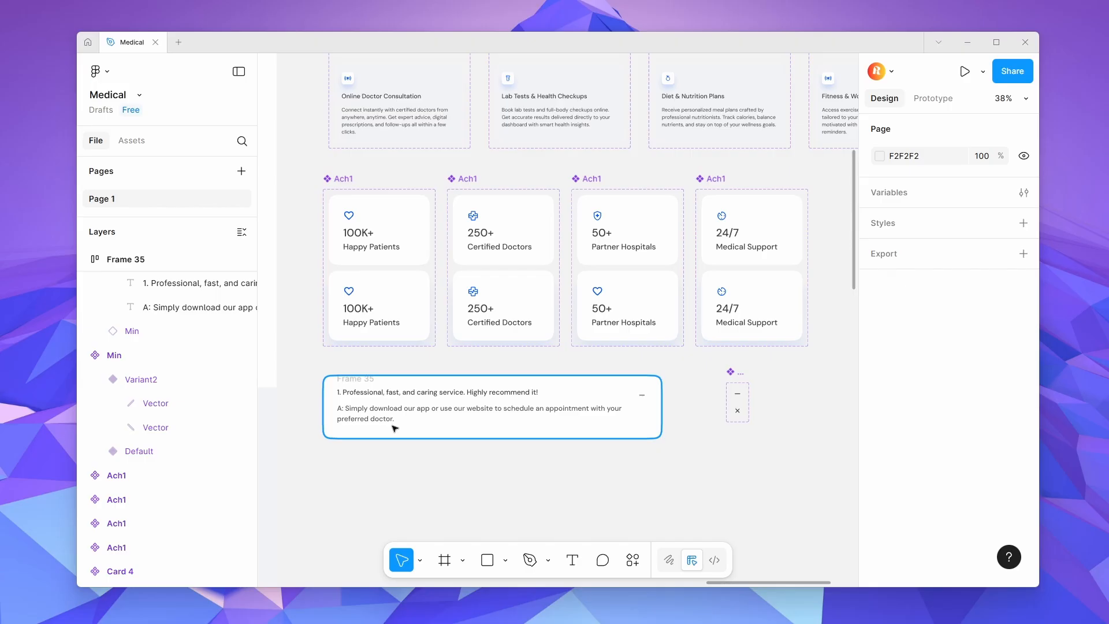
Wrap the FAQ card's content and background in a vertical auto layout frame and name it Q1.
left_click(406, 400, "ctrl")
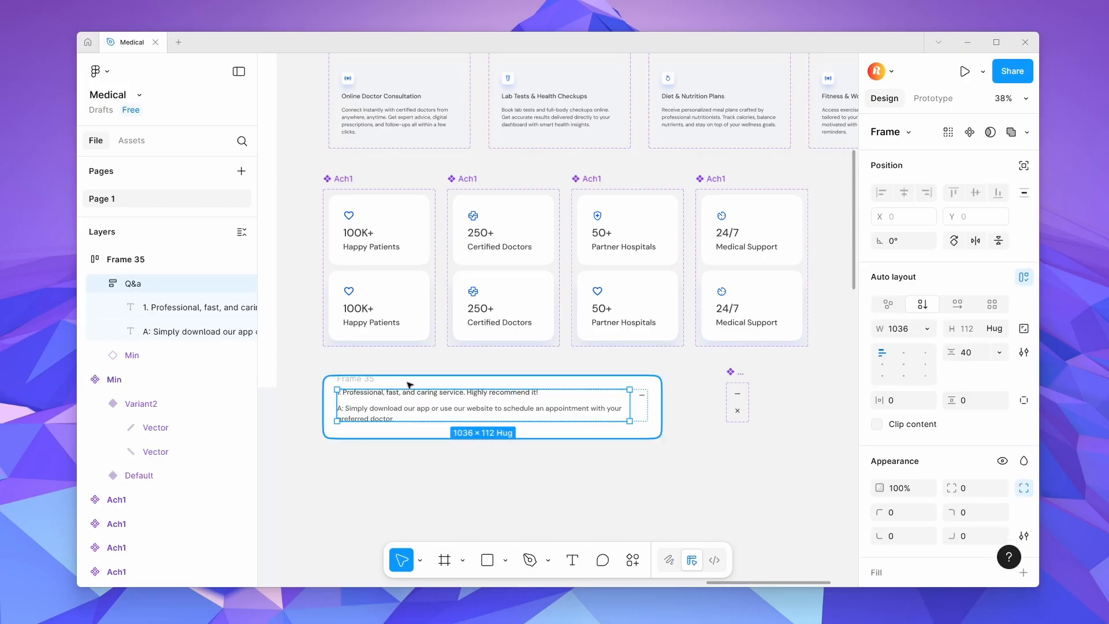
left_click(410, 385, "shift")
key("shift+a")
key("ctrl+z")
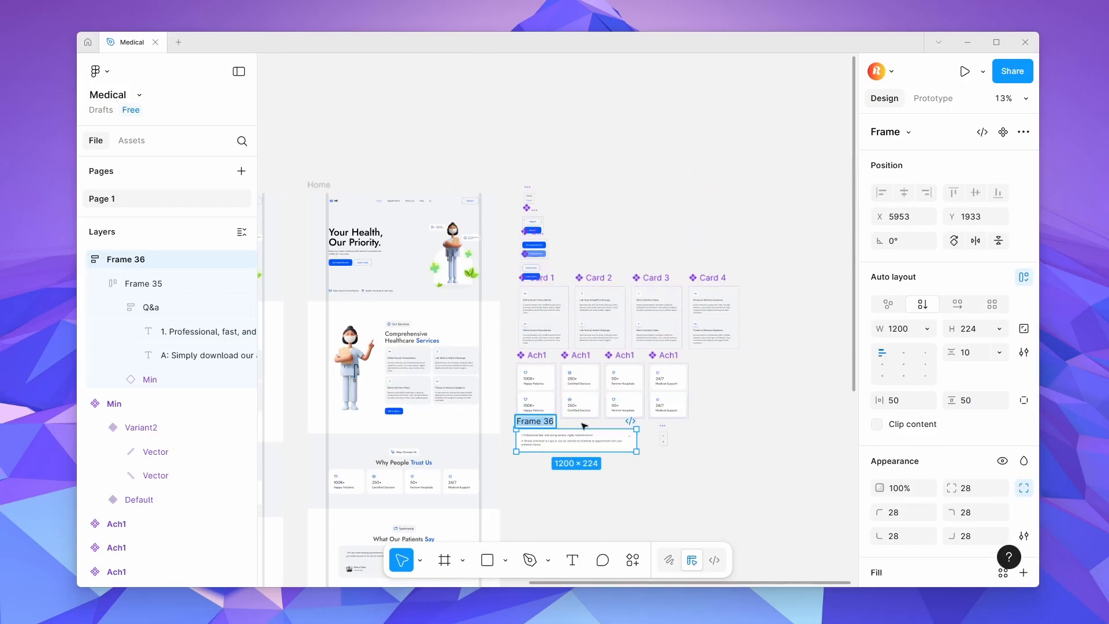
left_click(583, 489)
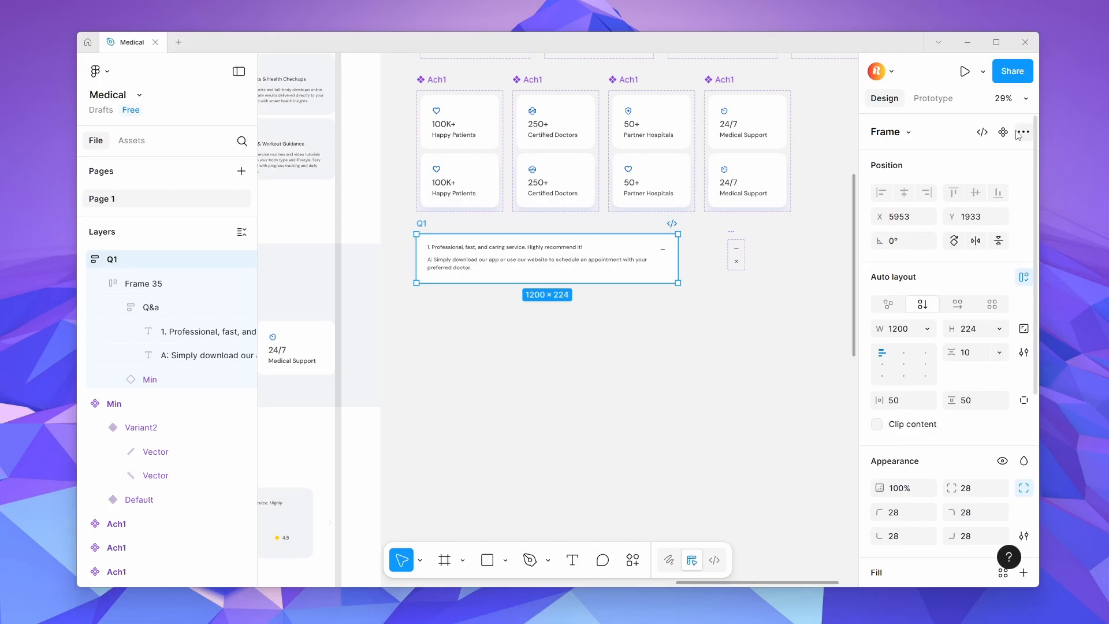
Turn Q1 into a component, add a second variant, and switch that variant's Min icon to Variant2.
left_click(1004, 132)
left_click(982, 132)
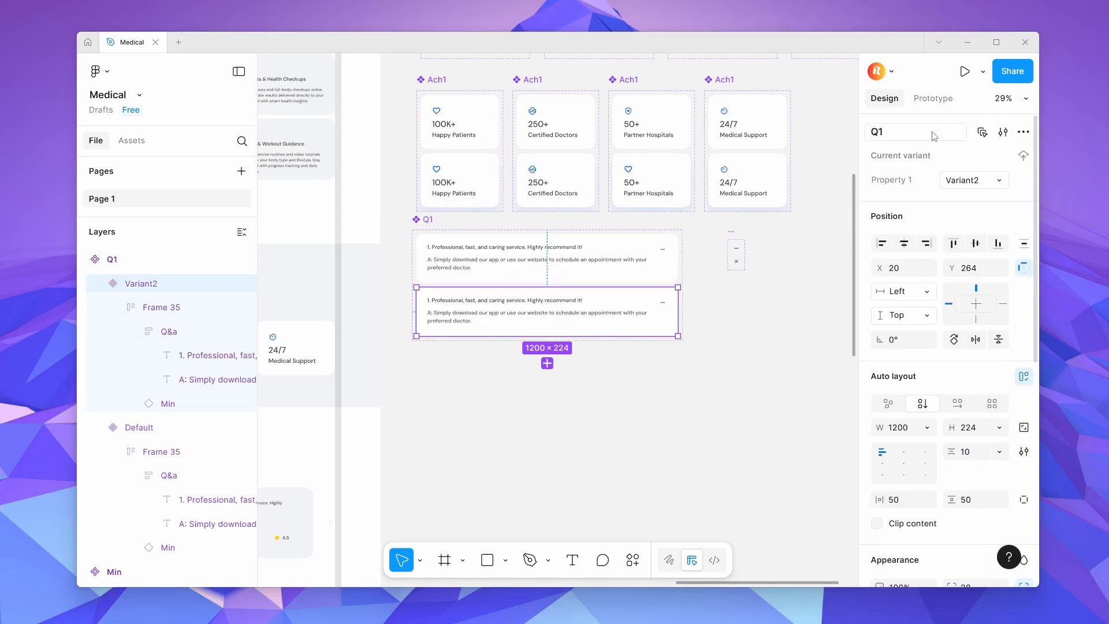
scroll(667, 300, "up", 2)
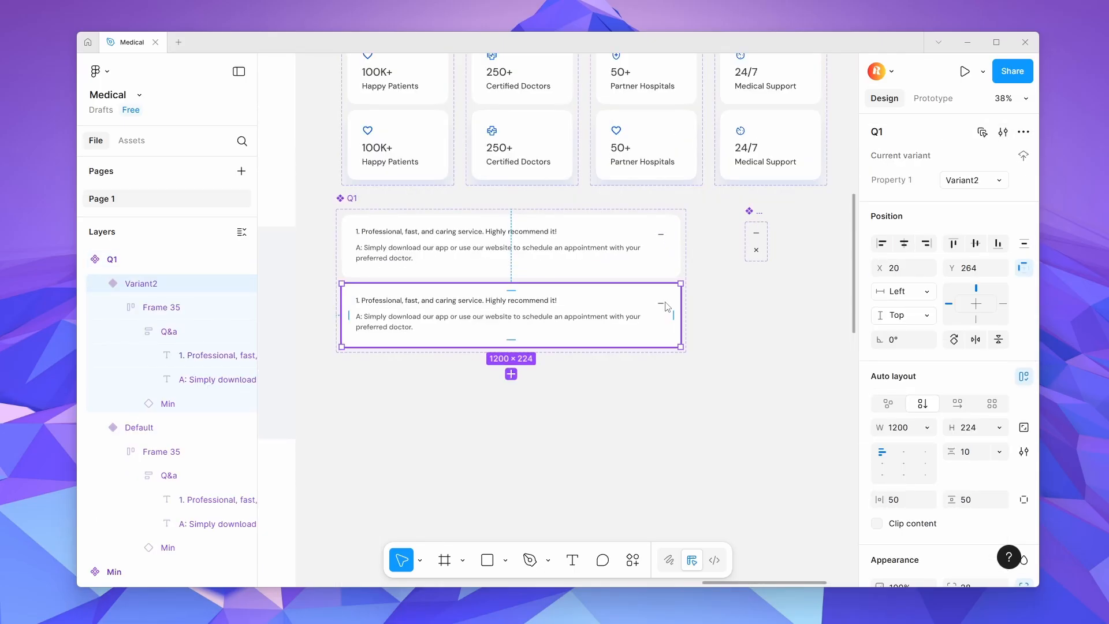
double_click(666, 305)
scroll(662, 302, "up", 4)
left_click(661, 303)
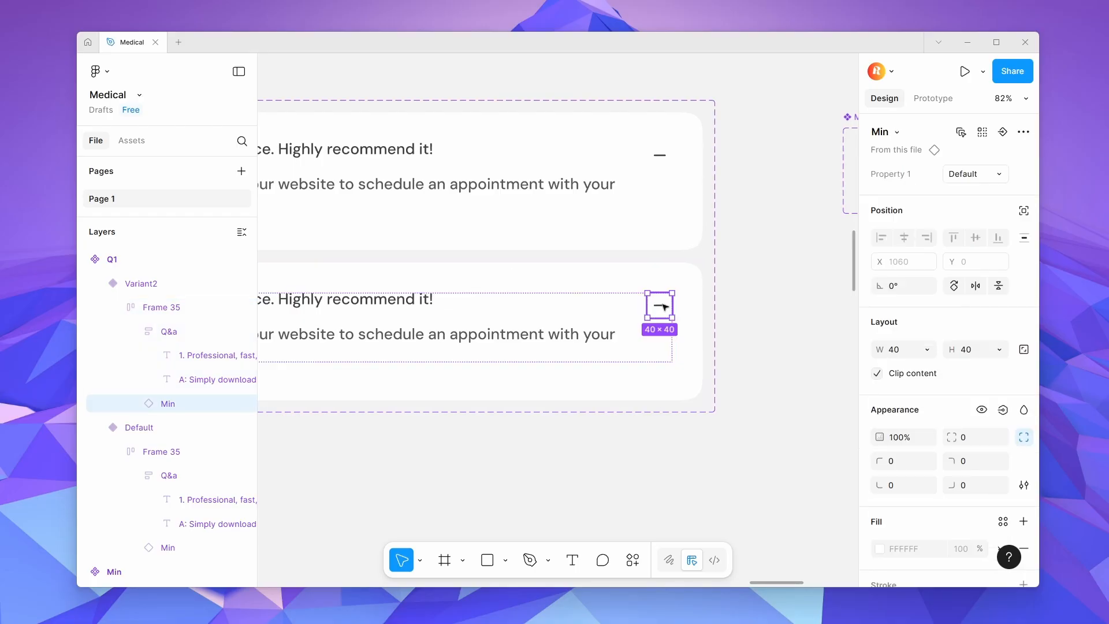
left_click(975, 174)
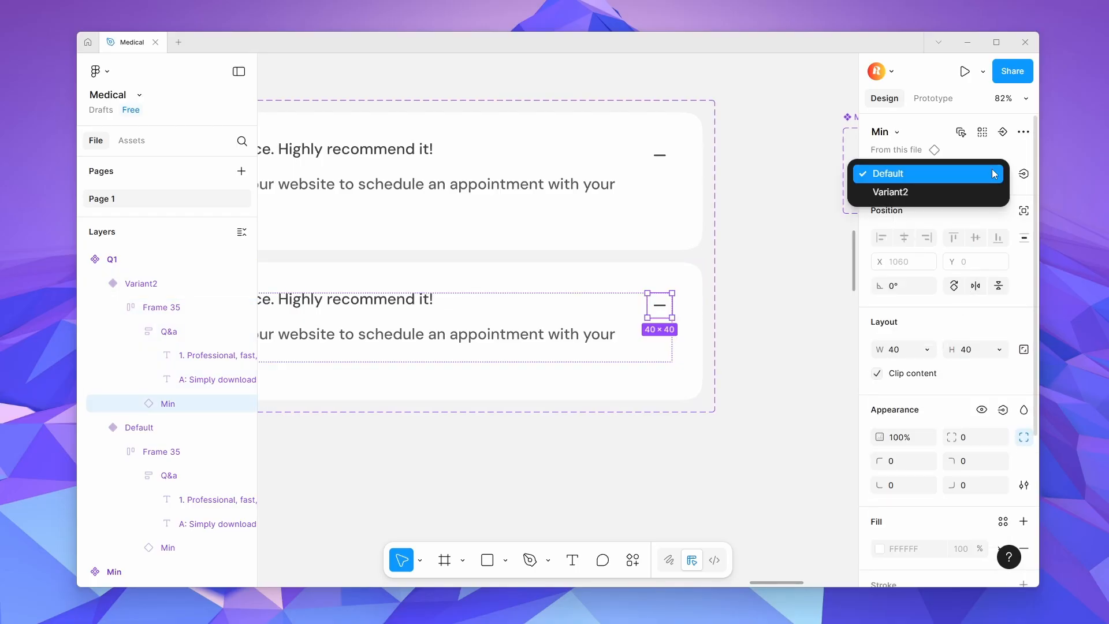
left_click(964, 190)
Rename the icon component's variants: Min for the minus icon and Max for the cross icon.
scroll(527, 274, "down", 4)
left_click(685, 219)
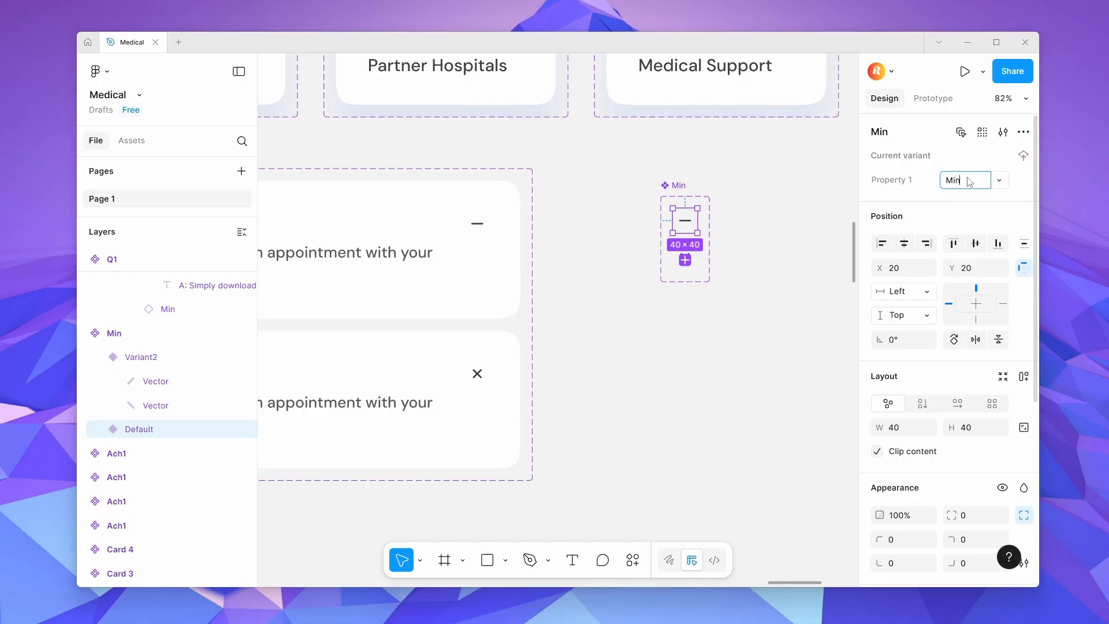
left_click(706, 294)
left_click(686, 258)
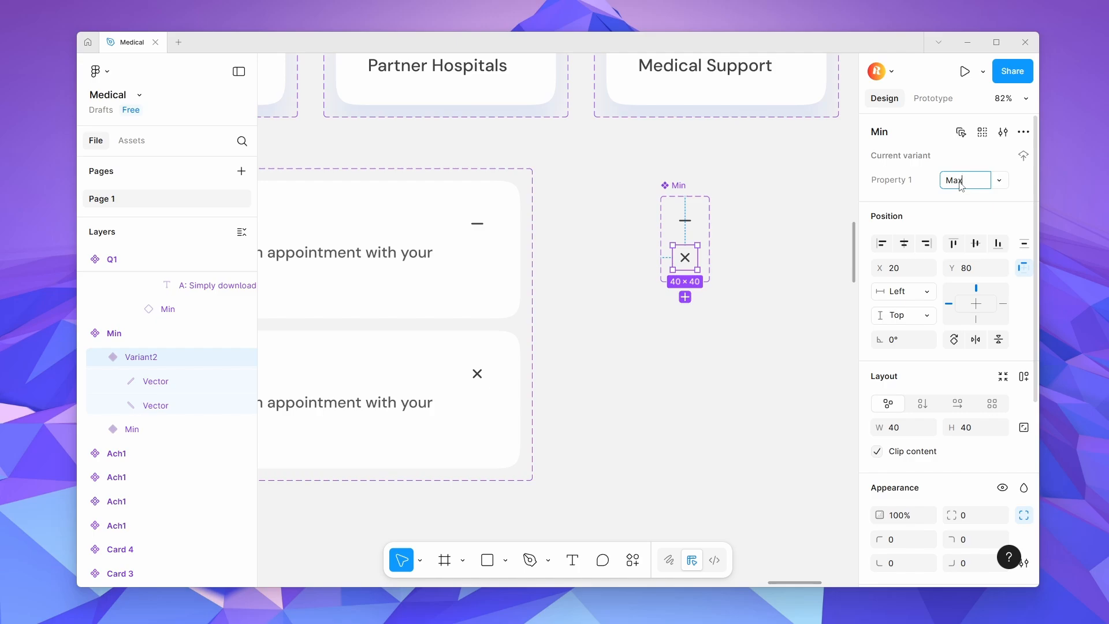
left_click(709, 407)
Set the width of both Q1 variants to hug contents.
scroll(708, 407, "down", 5)
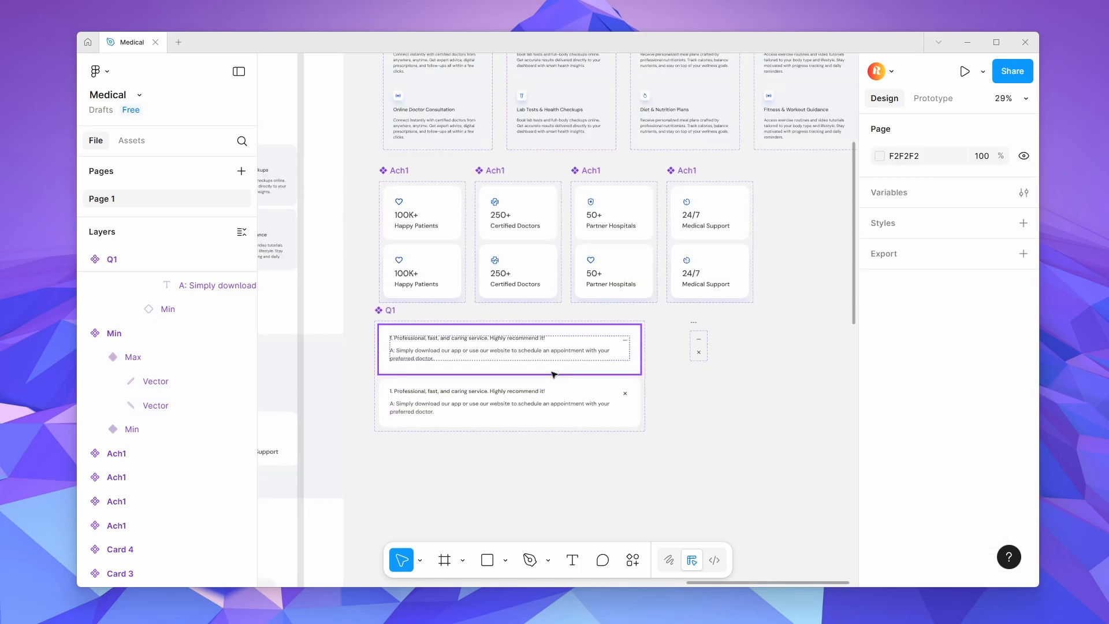
left_click(569, 417)
left_click(537, 365)
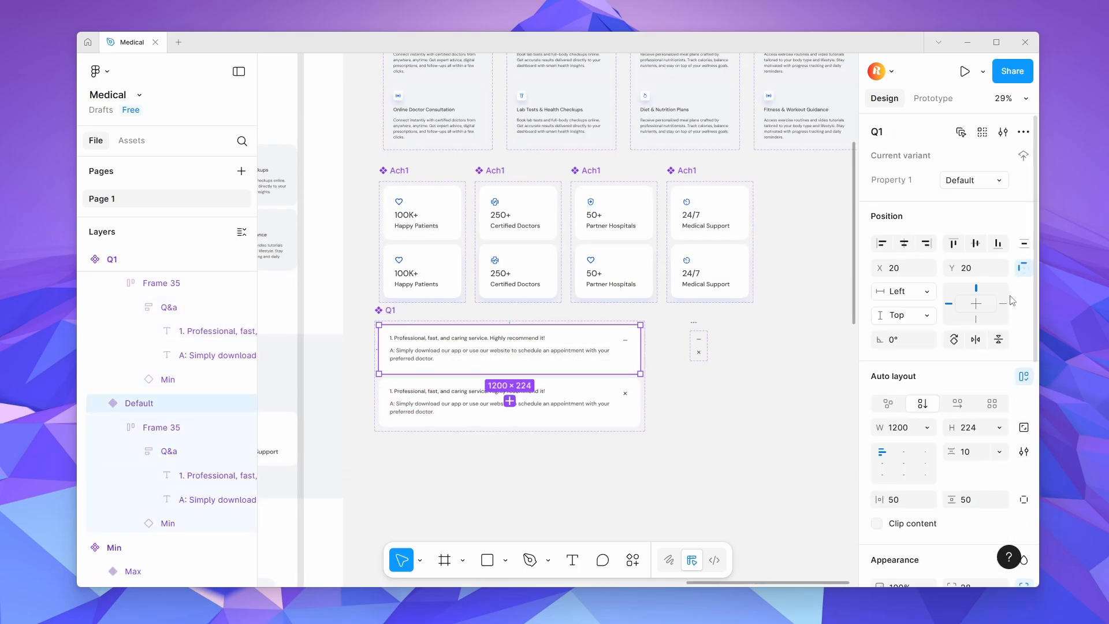
left_click(927, 428)
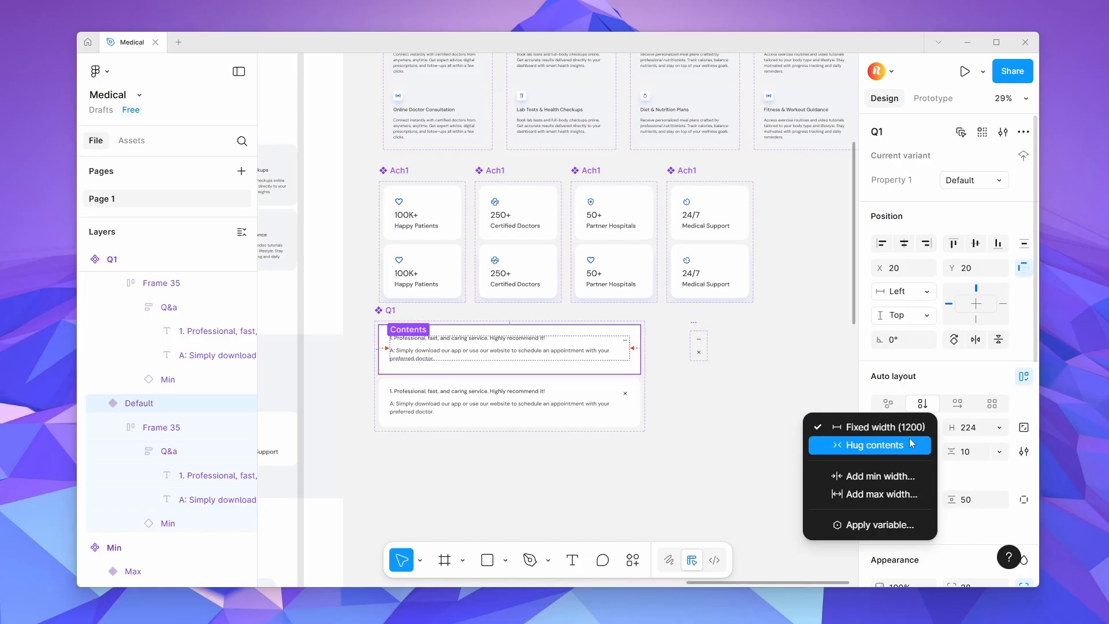
left_click(909, 443)
left_click(609, 394)
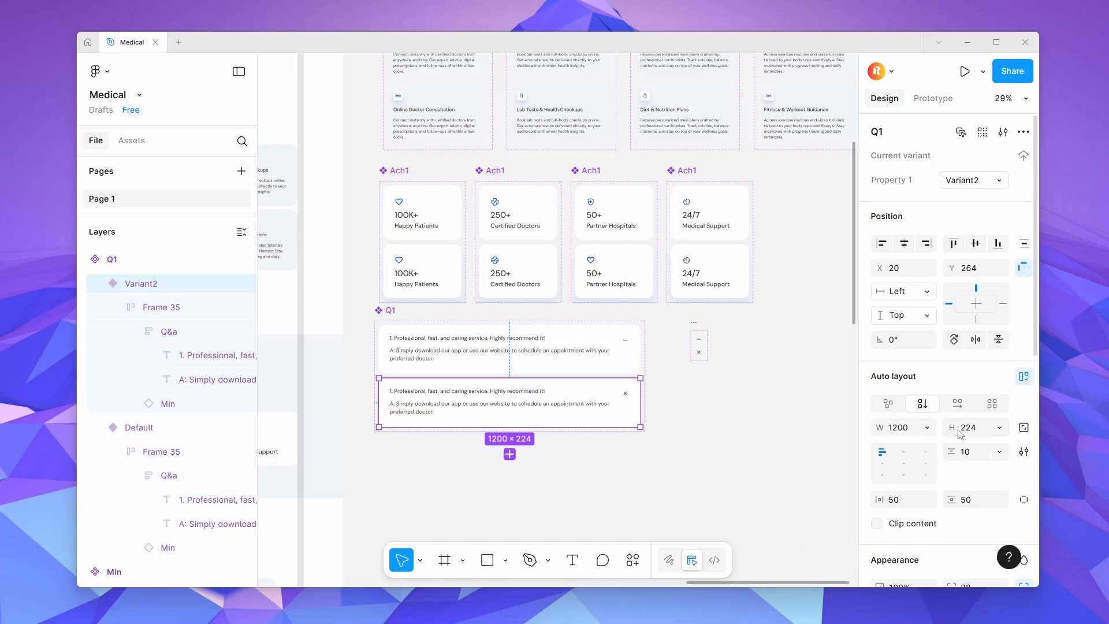
left_click(927, 428)
left_click(907, 445)
left_click(648, 439)
Set the height of both Q1 variants to hug contents.
scroll(648, 439, "up", 2)
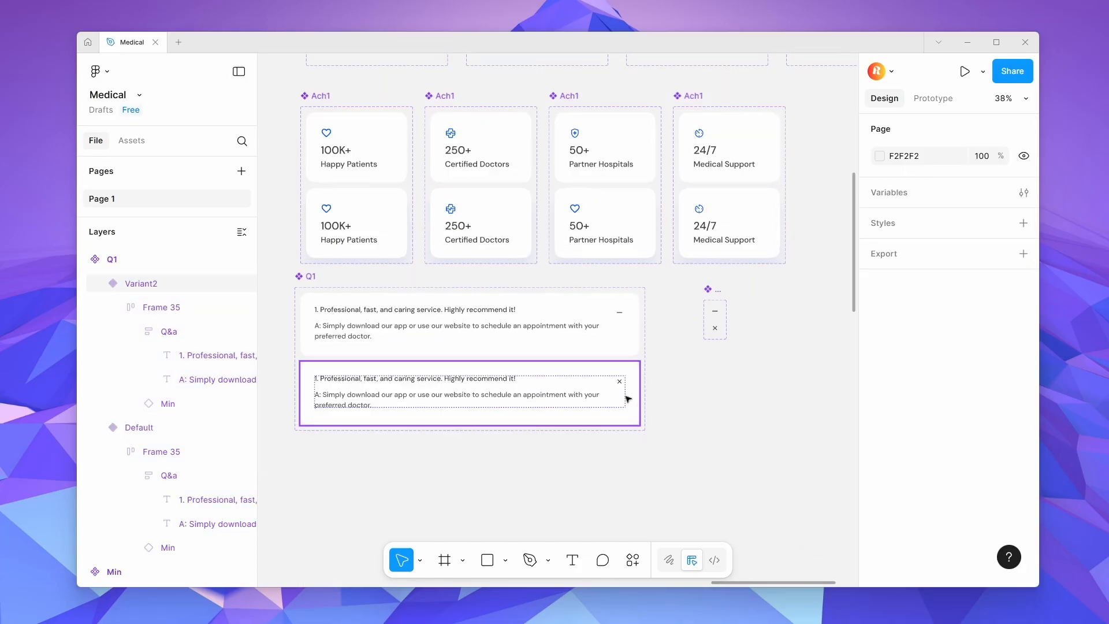
left_click(633, 362)
left_click(999, 428)
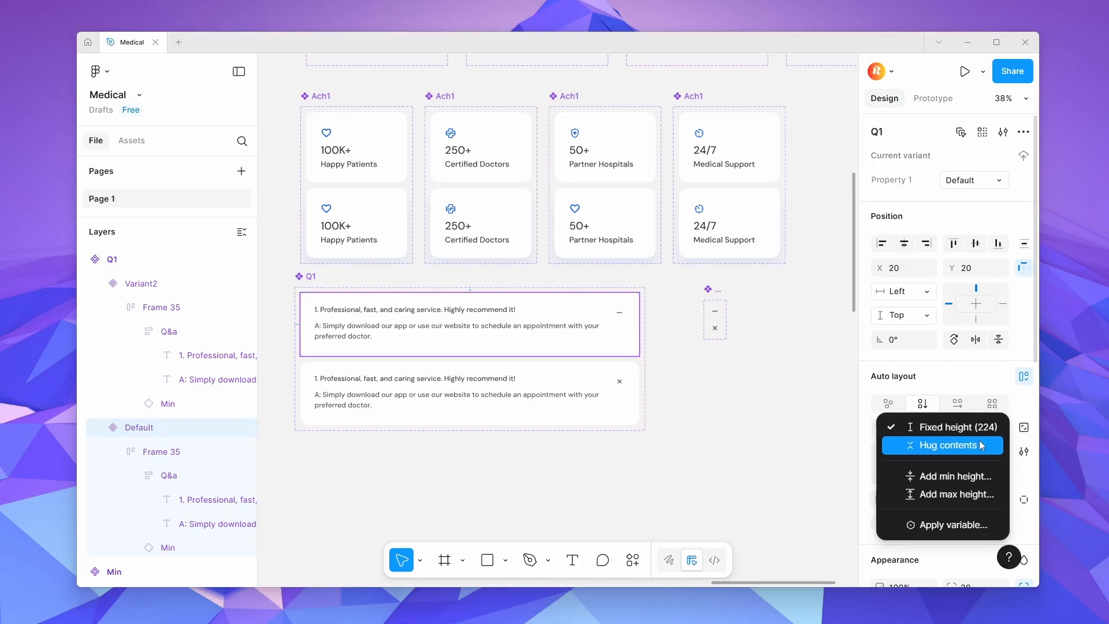
left_click(947, 443)
left_click(587, 415)
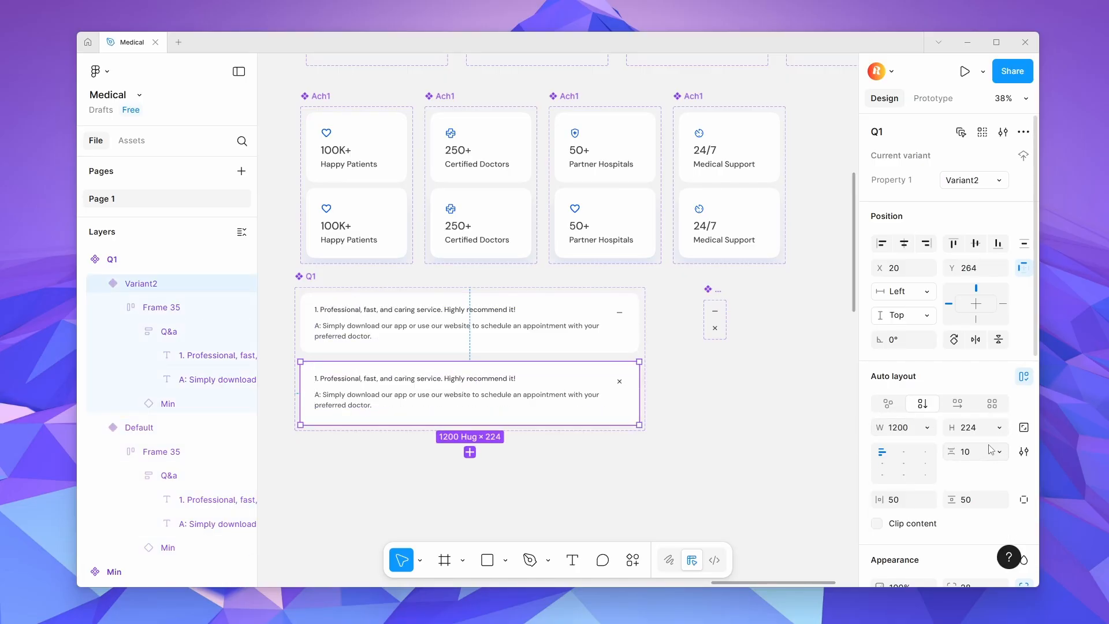
left_click(999, 428)
left_click(976, 445)
left_click(688, 427)
Delete the answer text from the second Q1 variant and vertically center the remaining question and icon.
double_click(532, 408)
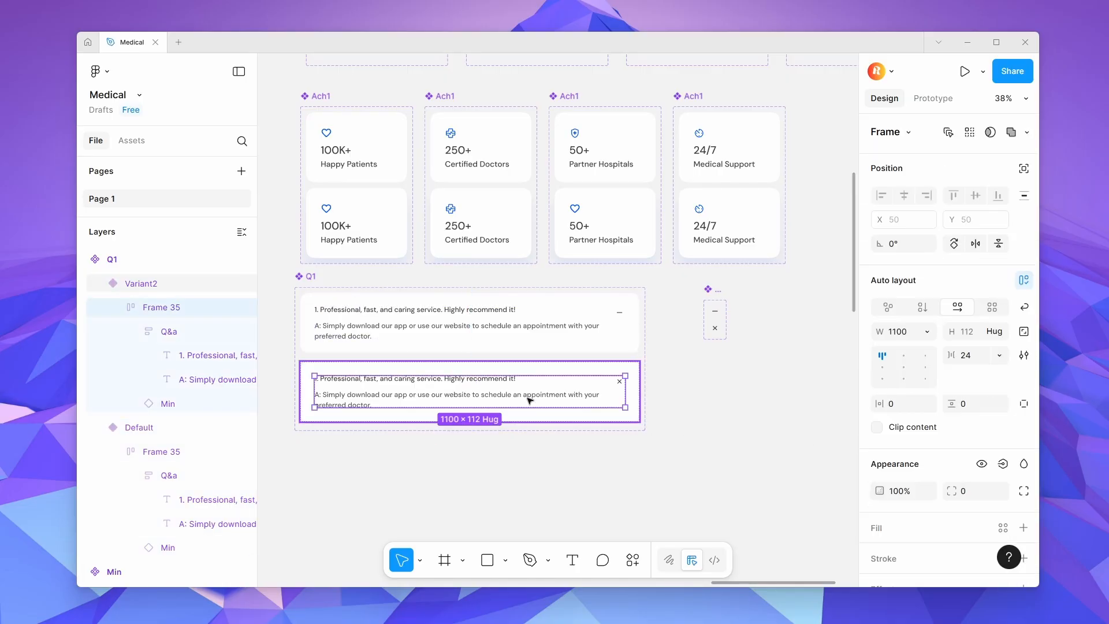
double_click(530, 403)
double_click(530, 398)
key("Delete")
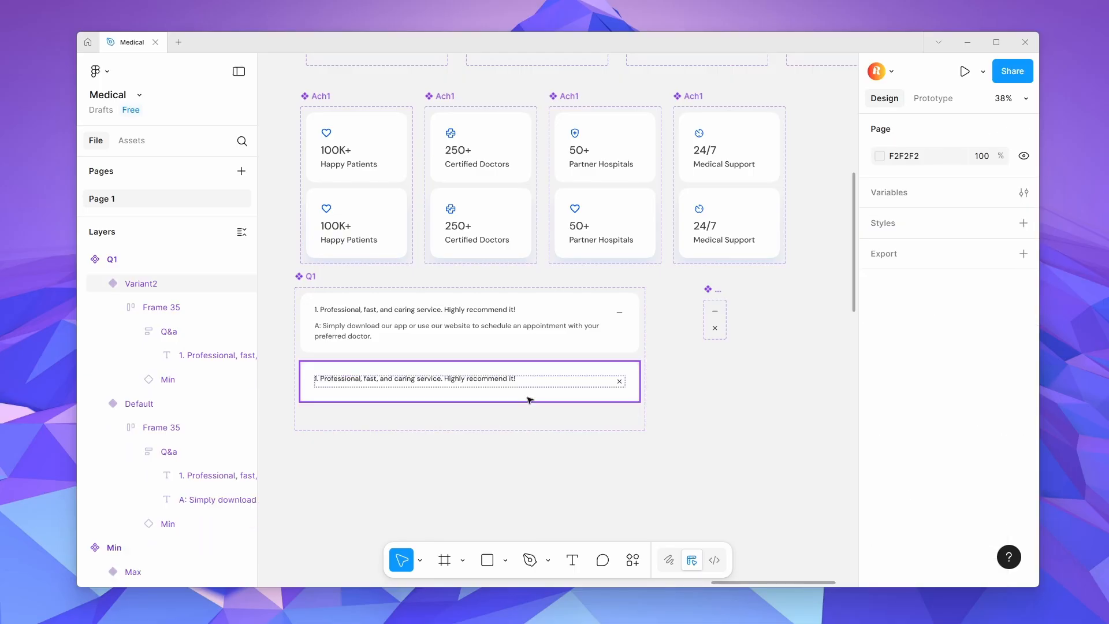
left_click(481, 386)
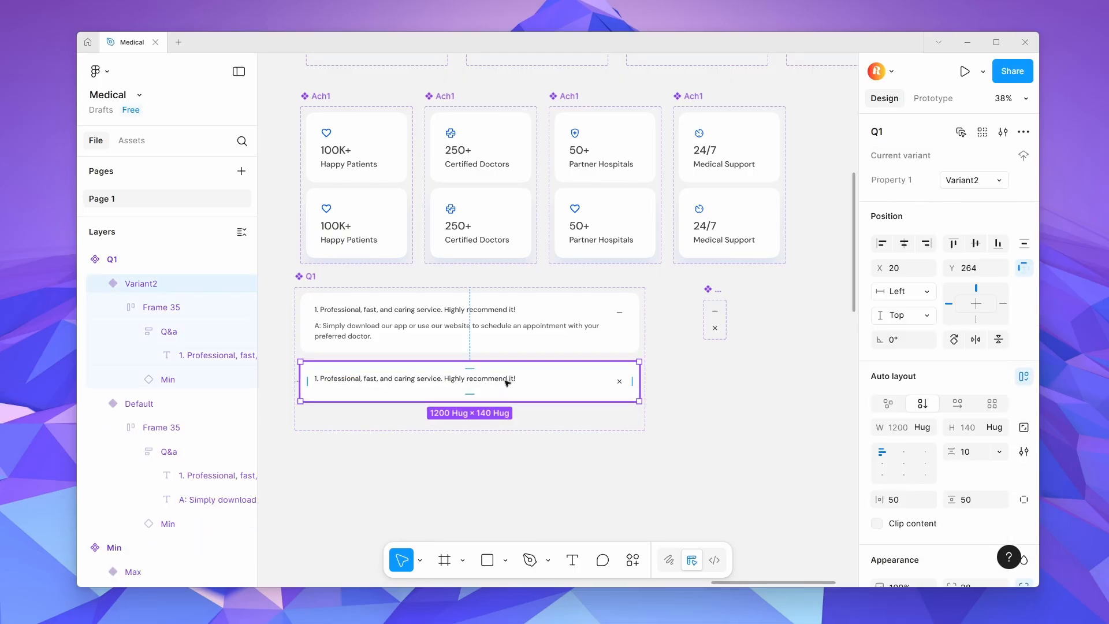
double_click(482, 386)
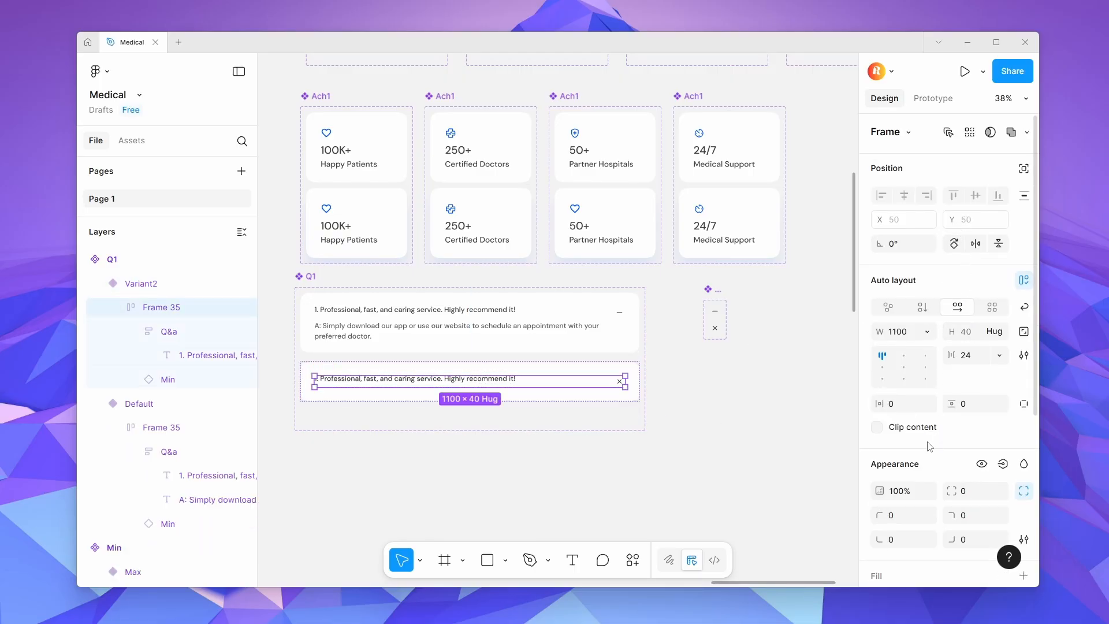
left_click(565, 486)
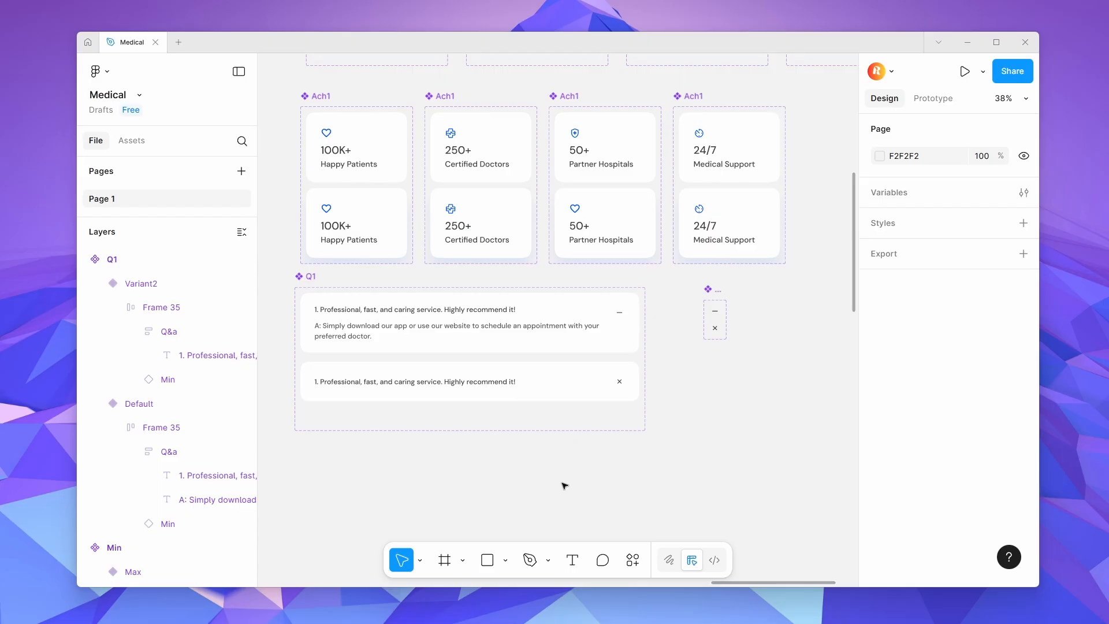
double_click(513, 316)
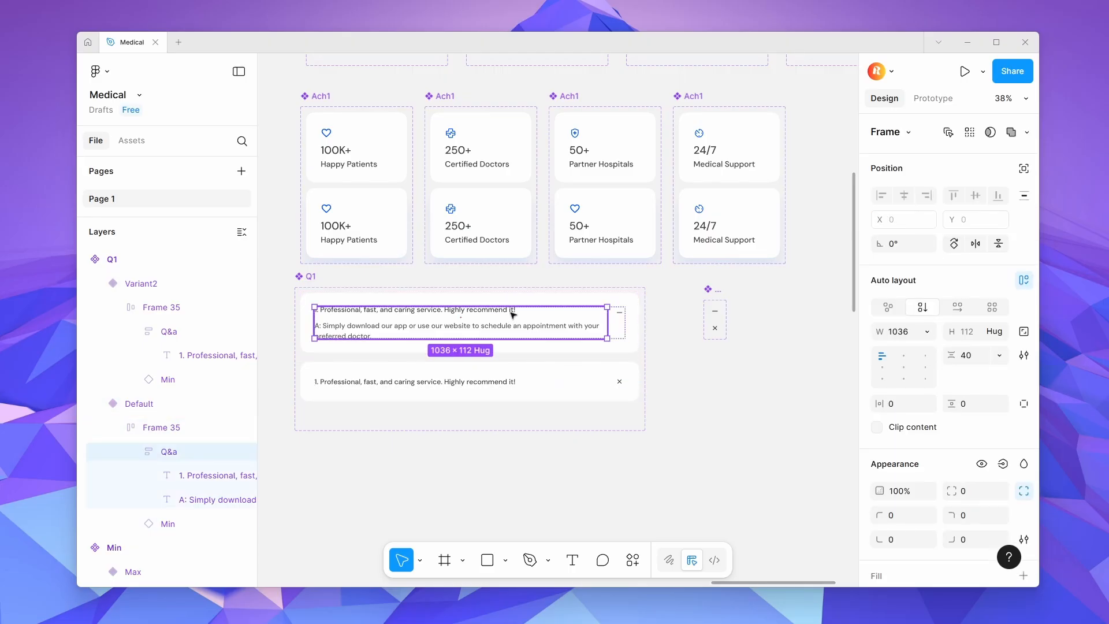
double_click(512, 315)
left_click(542, 317)
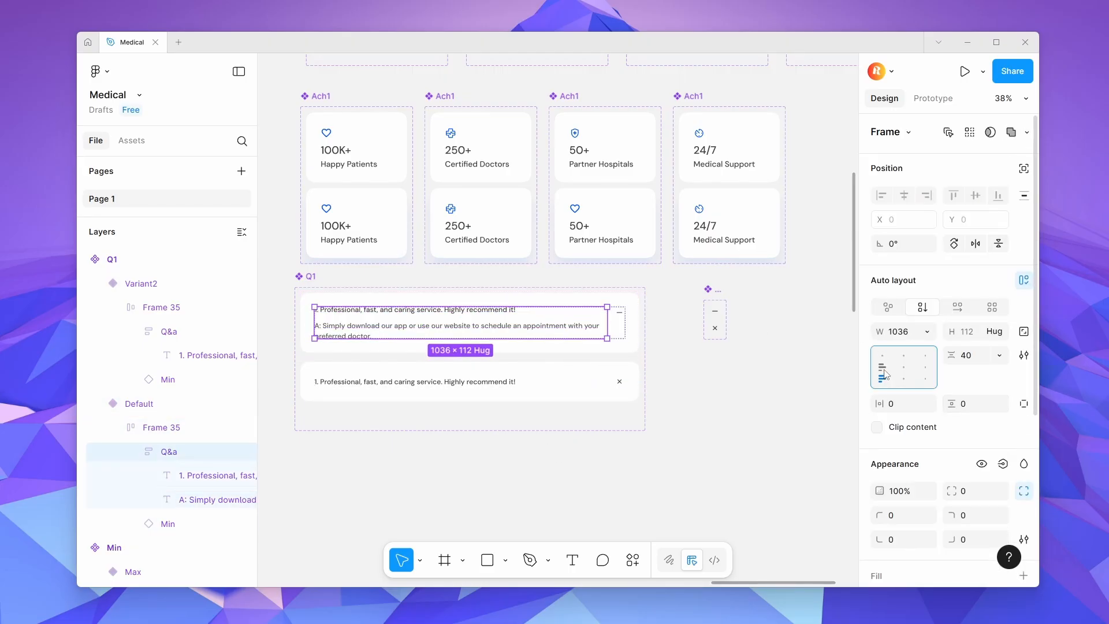
left_click(726, 396)
left_click(518, 389)
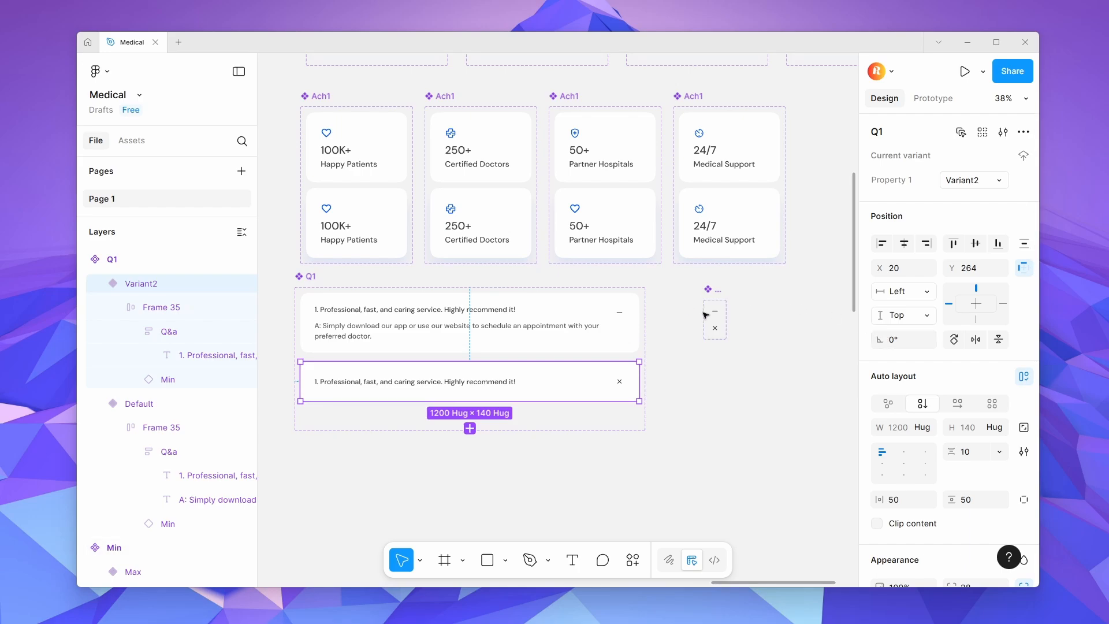
Place an instance of Q1's Default variant below the component set and delete the old FAQ card from the Home frame.
scroll(706, 314, "down", 6)
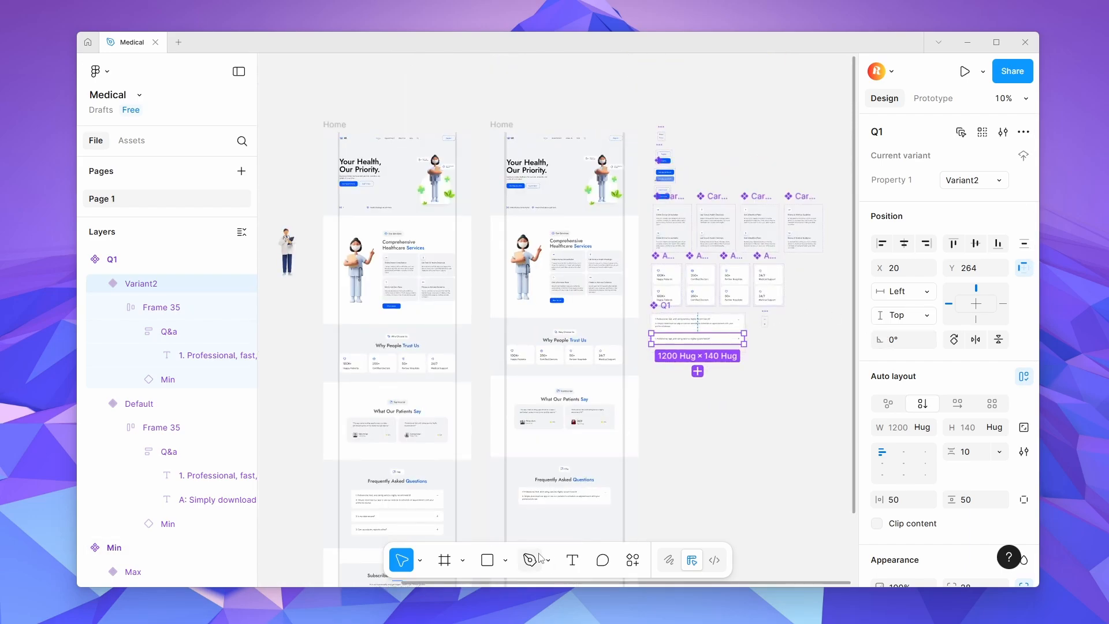
left_click(576, 501)
left_click(704, 337)
left_click(711, 324)
left_click_drag(711, 324, 712, 466)
left_click(559, 499)
key("Delete")
Move the Q1 instance under the Frequently Asked Questions heading and center it horizontally in the Home frame.
scroll(559, 500, "down", 3)
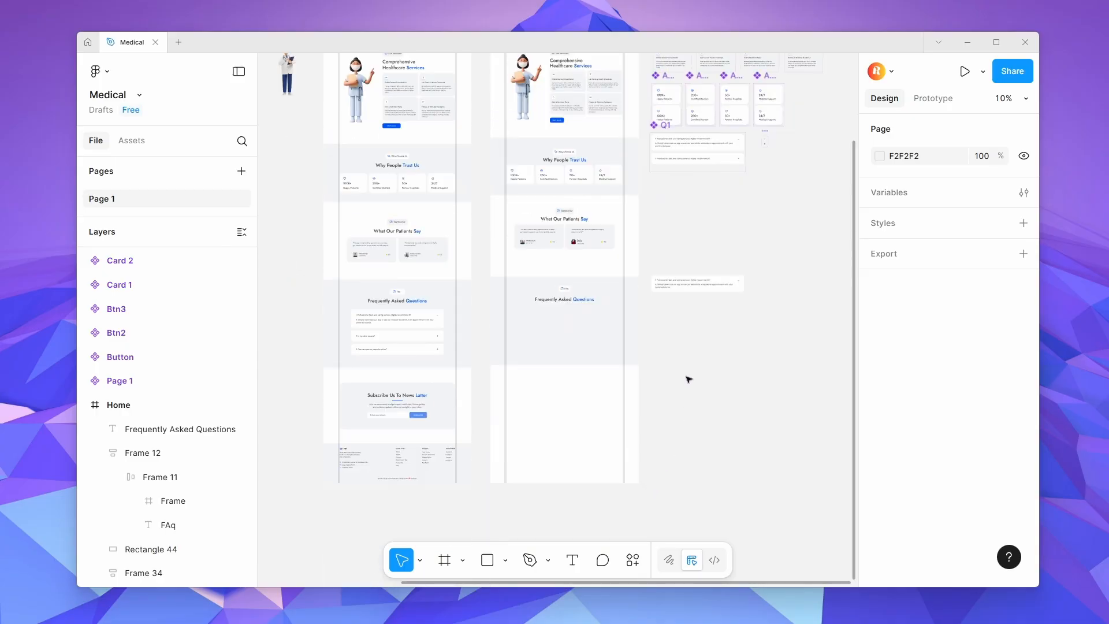
left_click_drag(706, 287, 590, 317)
scroll(562, 316, "up", 3)
left_click(905, 239)
left_click(721, 348)
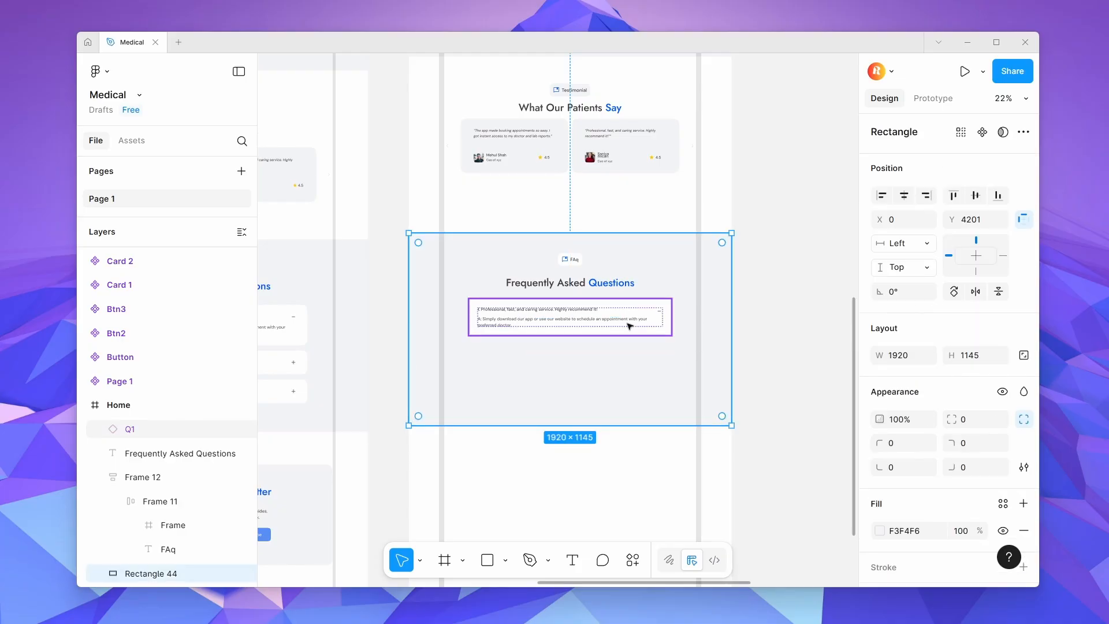
left_click(630, 322)
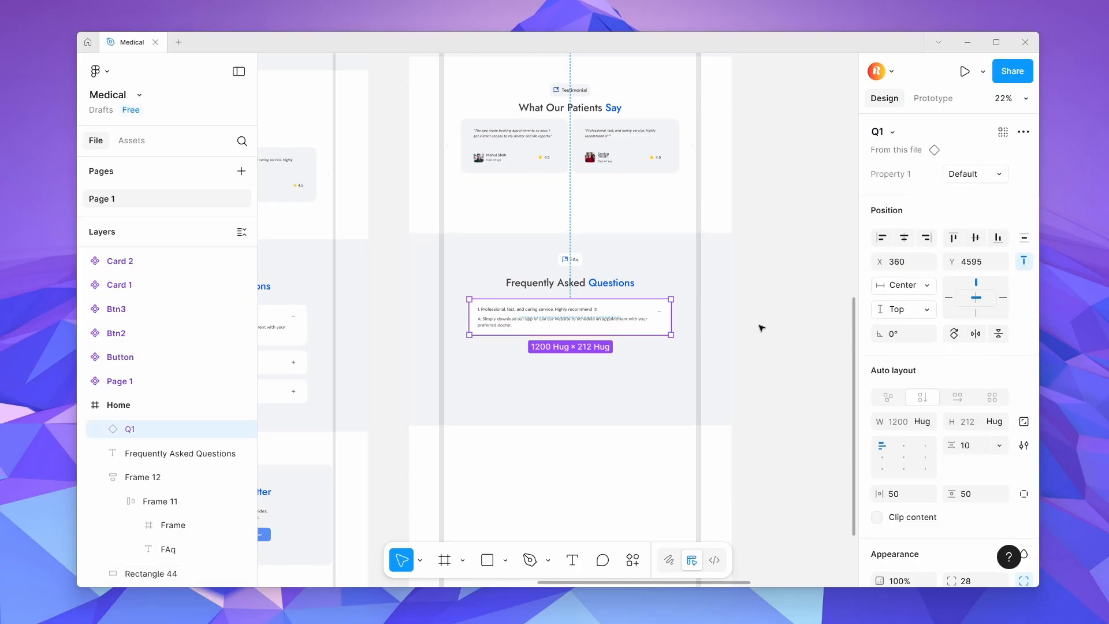
Present the Home page prototype in full screen and scale it to fit width.
key("Escape")
left_click(933, 98)
left_click(964, 71)
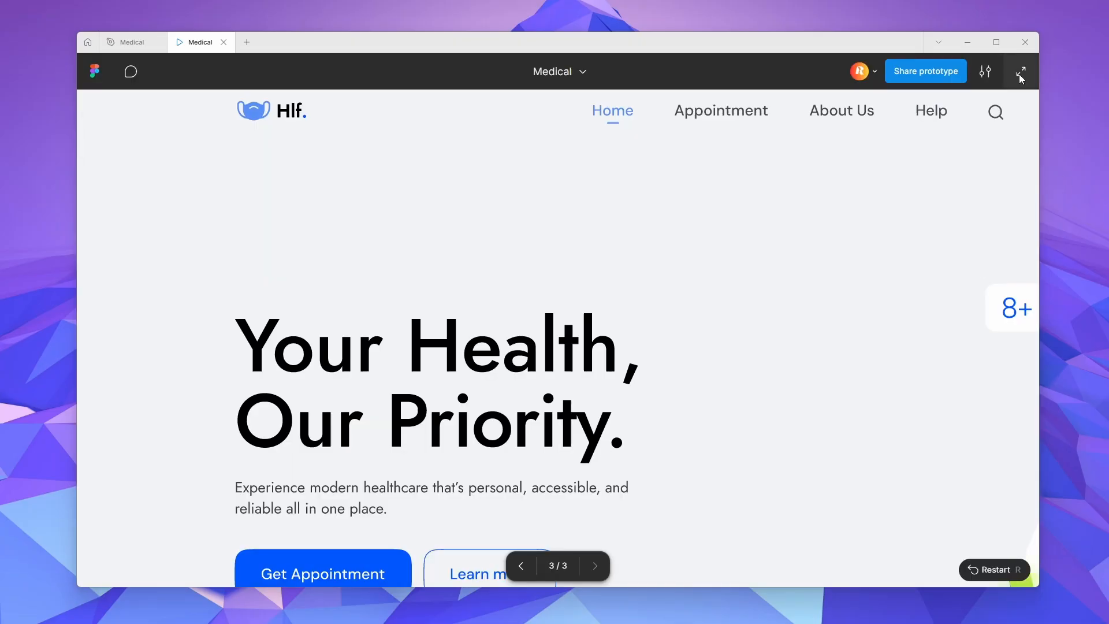
left_click(995, 70)
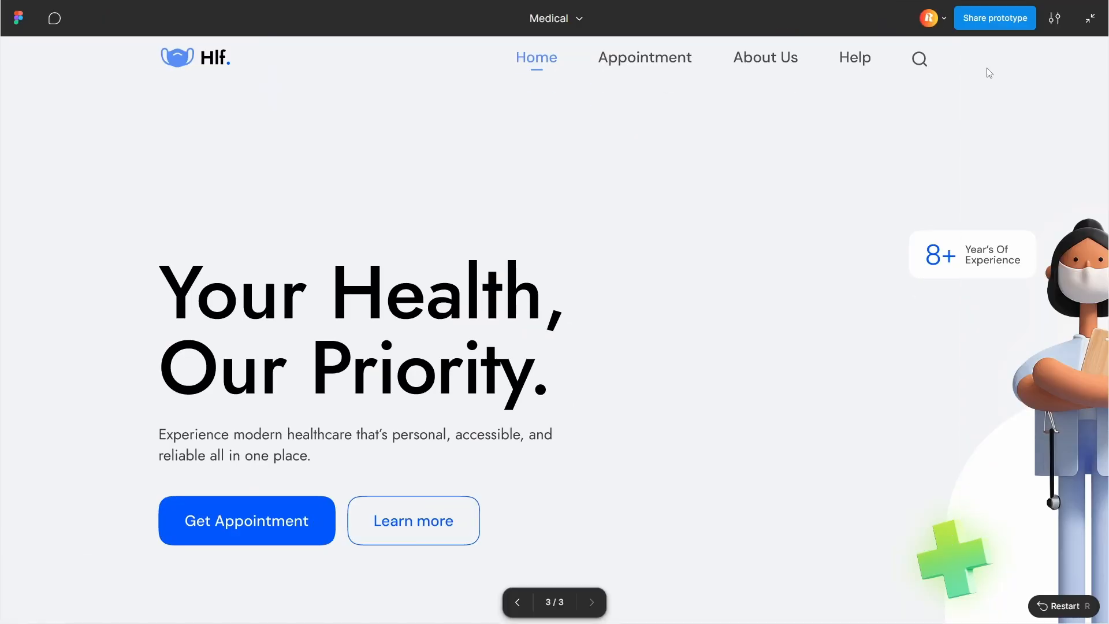
left_click(1048, 22)
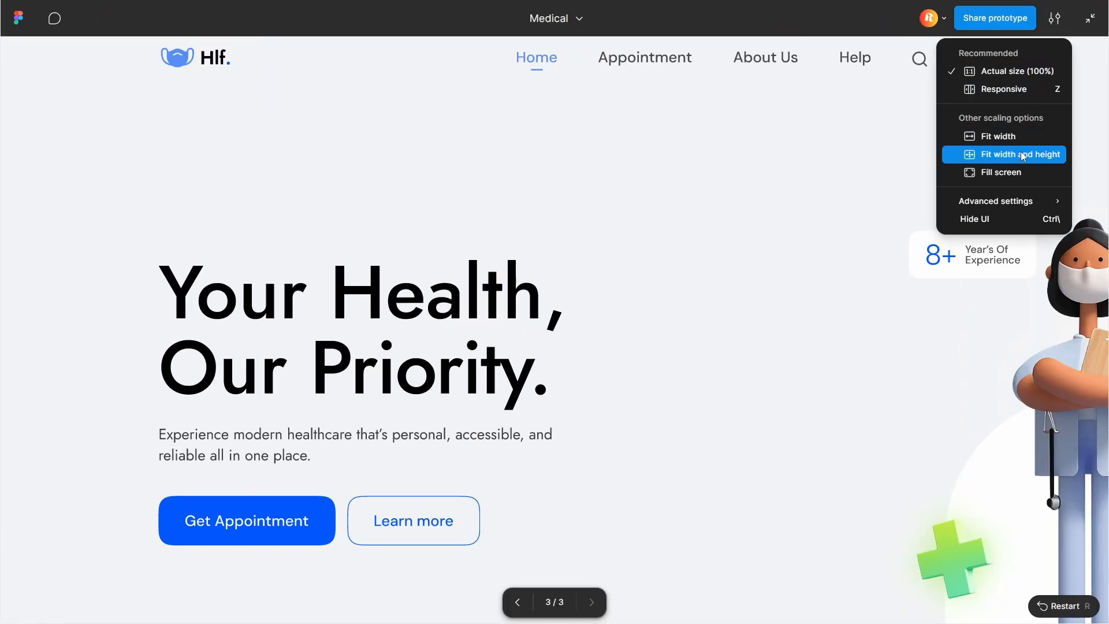
left_click(1018, 134)
Review the Home page prototype from the hero section through services, statistics and testimonials down to the FAQ section.
scroll(615, 294, "down", 10)
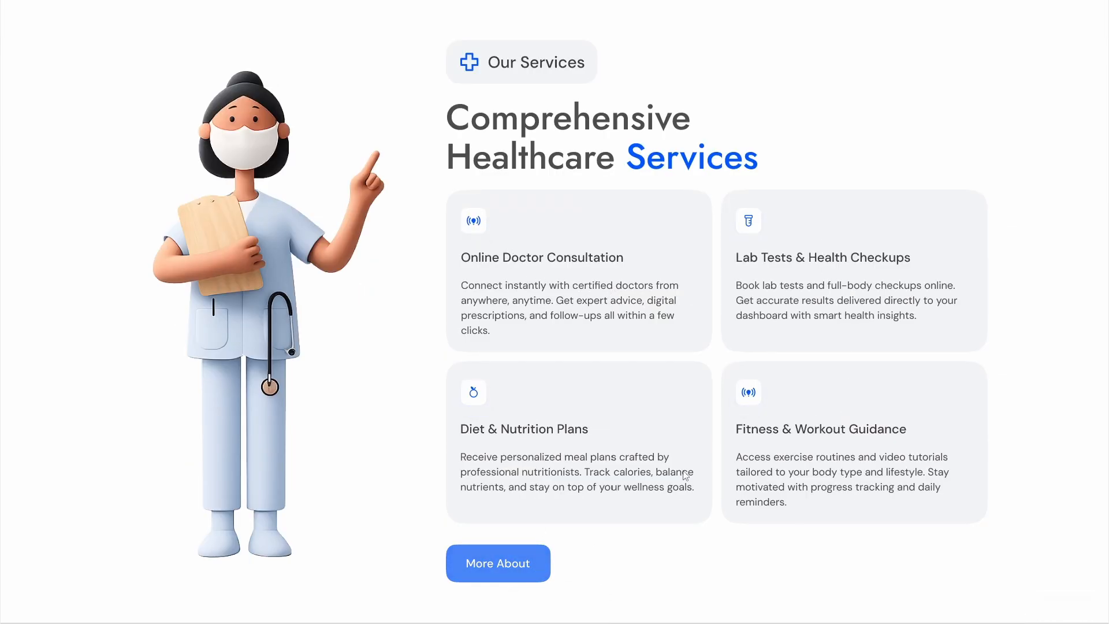
scroll(688, 421, "down", 10)
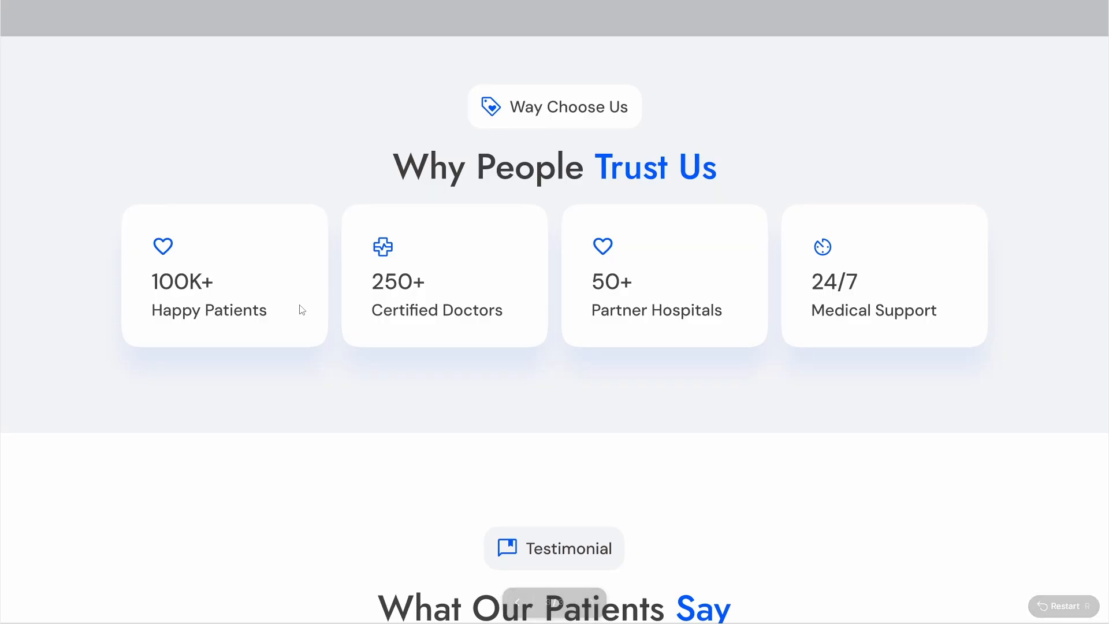
scroll(422, 370, "down", 4)
scroll(428, 366, "up", 4)
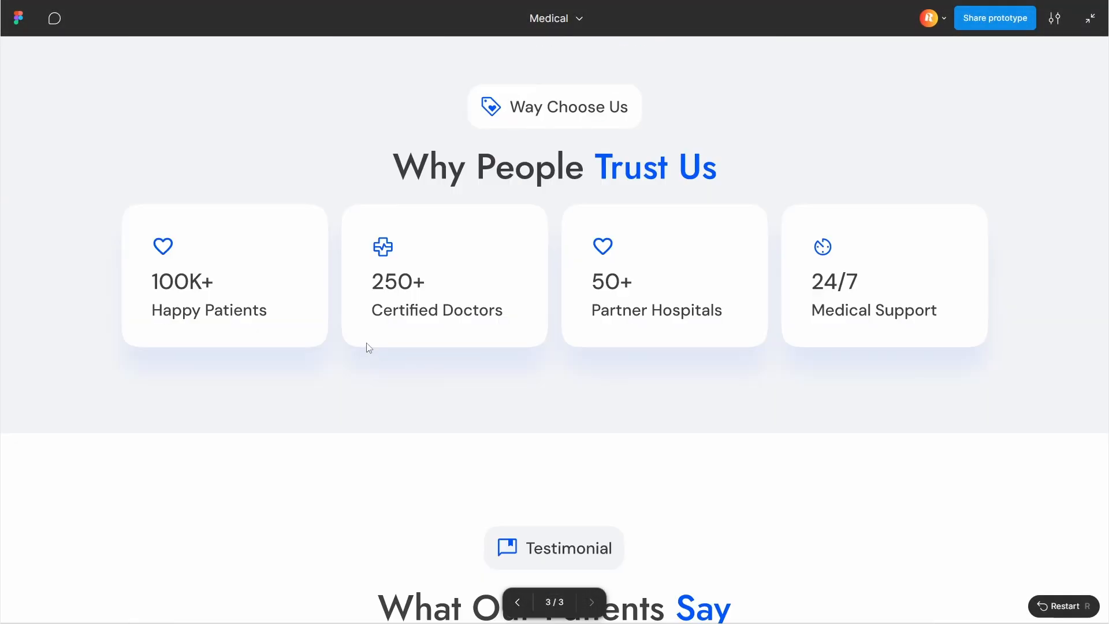
scroll(367, 347, "down", 4)
scroll(460, 319, "up", 2)
scroll(565, 294, "down", 5)
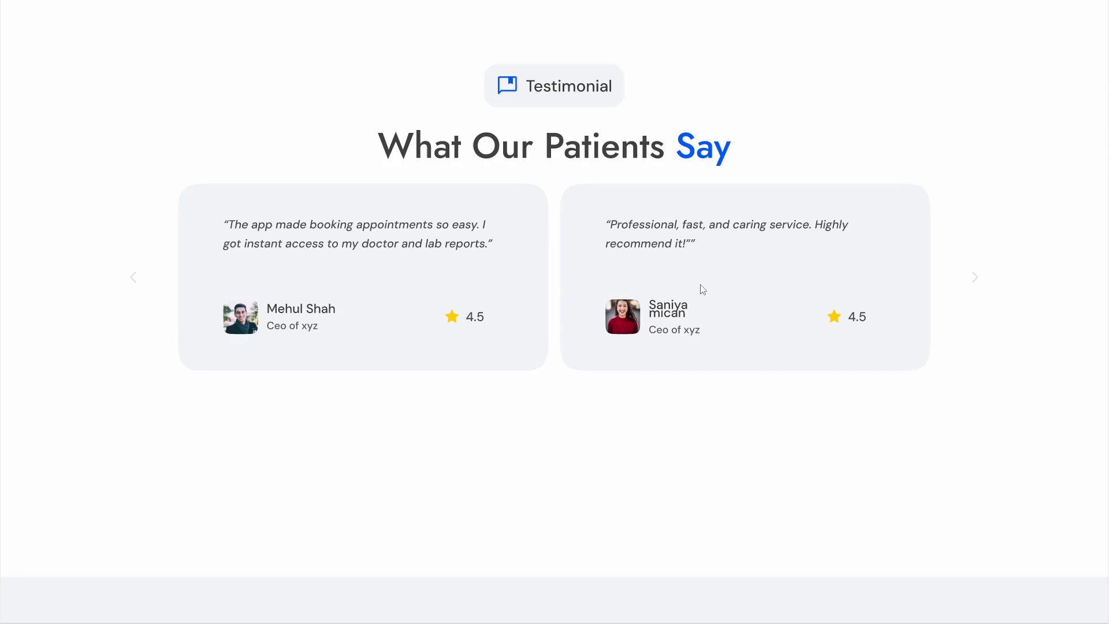
scroll(701, 290, "down", 2)
scroll(701, 291, "up", 2)
scroll(641, 341, "down", 10)
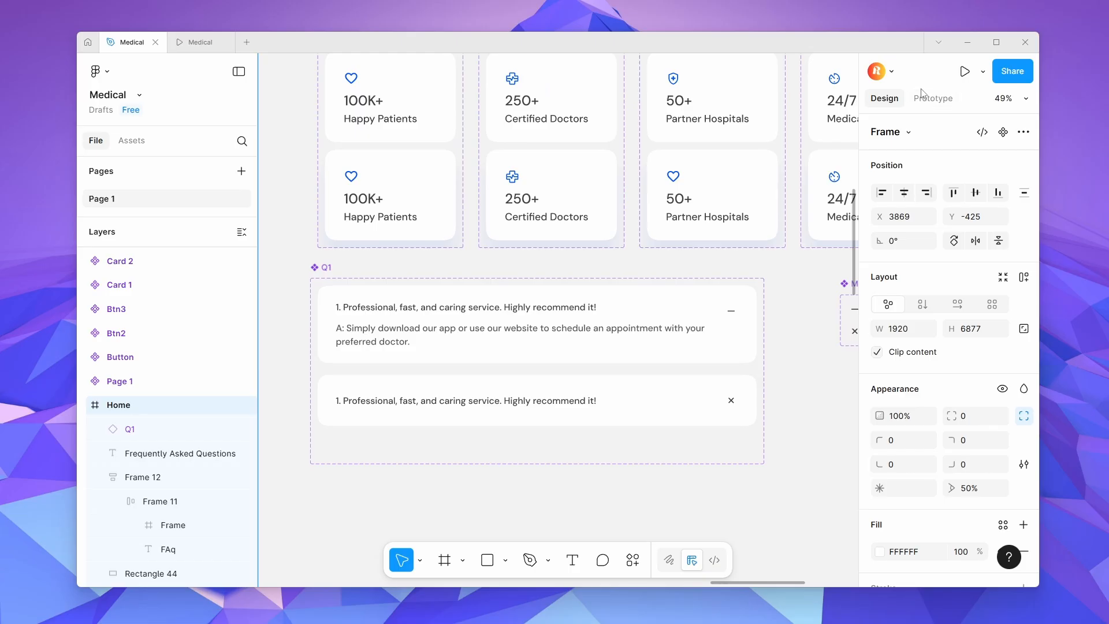
left_click(924, 97)
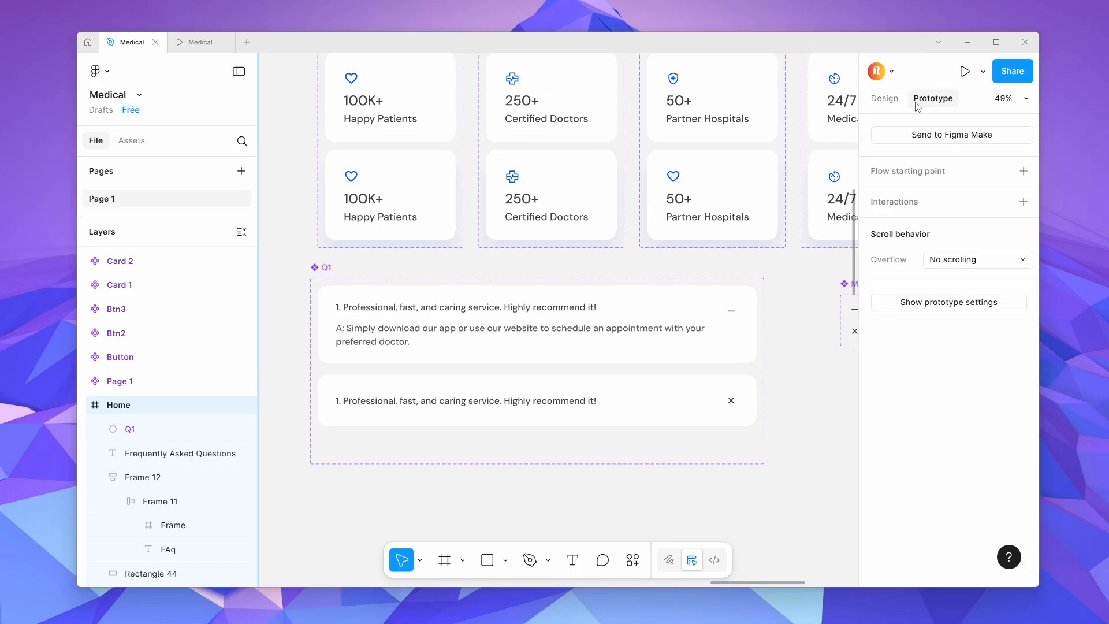
left_click(524, 360)
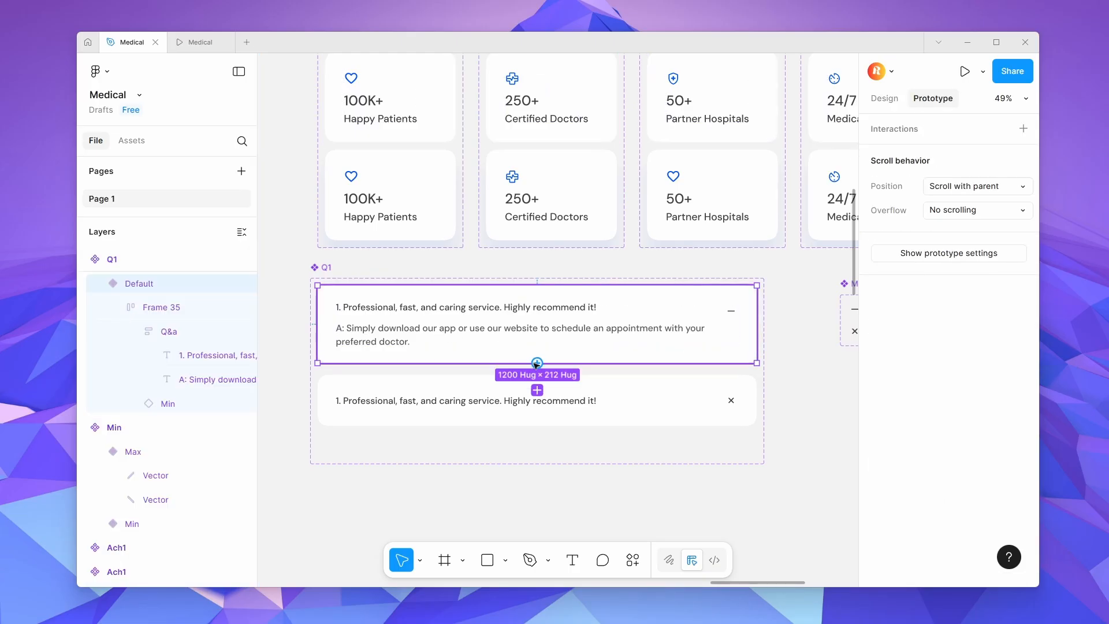
left_click_drag(537, 362, 564, 386)
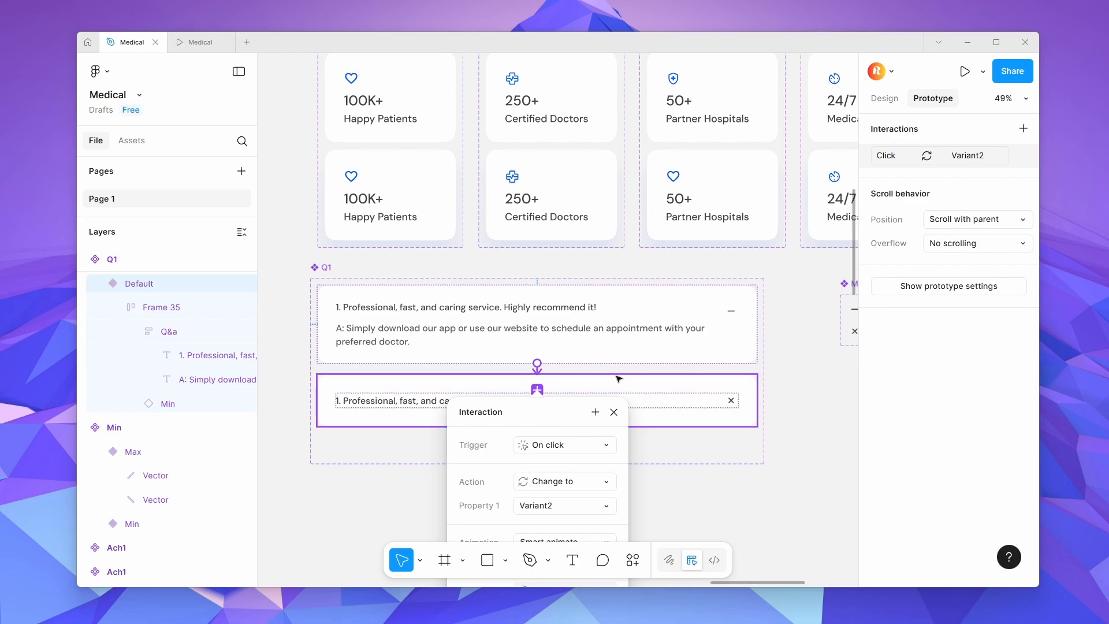
key("ctrl+z")
Link the minus icon in Q1's Default variant to Variant2 and Variant2's close icon back to Default, using on-click Change to interactions.
double_click(735, 312)
double_click(735, 312)
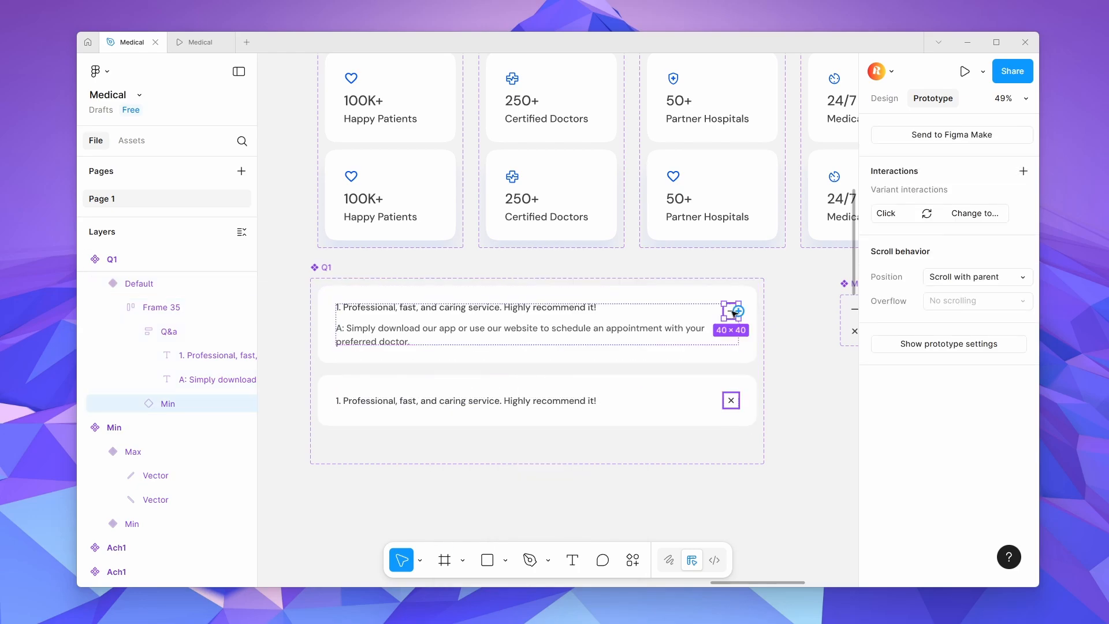
left_click_drag(738, 312, 719, 391)
double_click(732, 399)
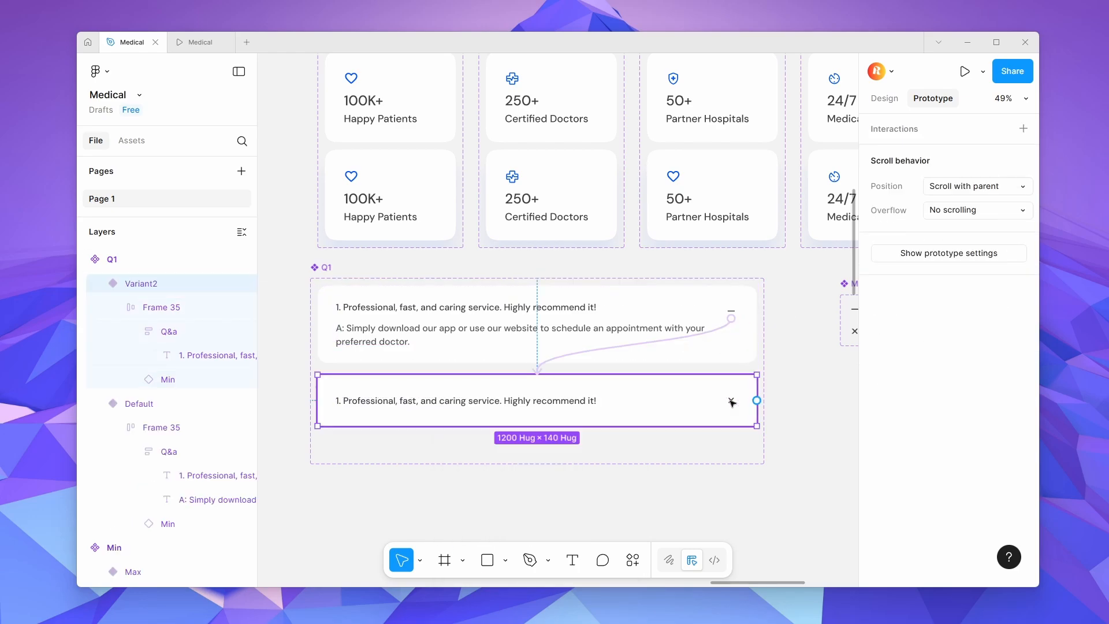
double_click(731, 400)
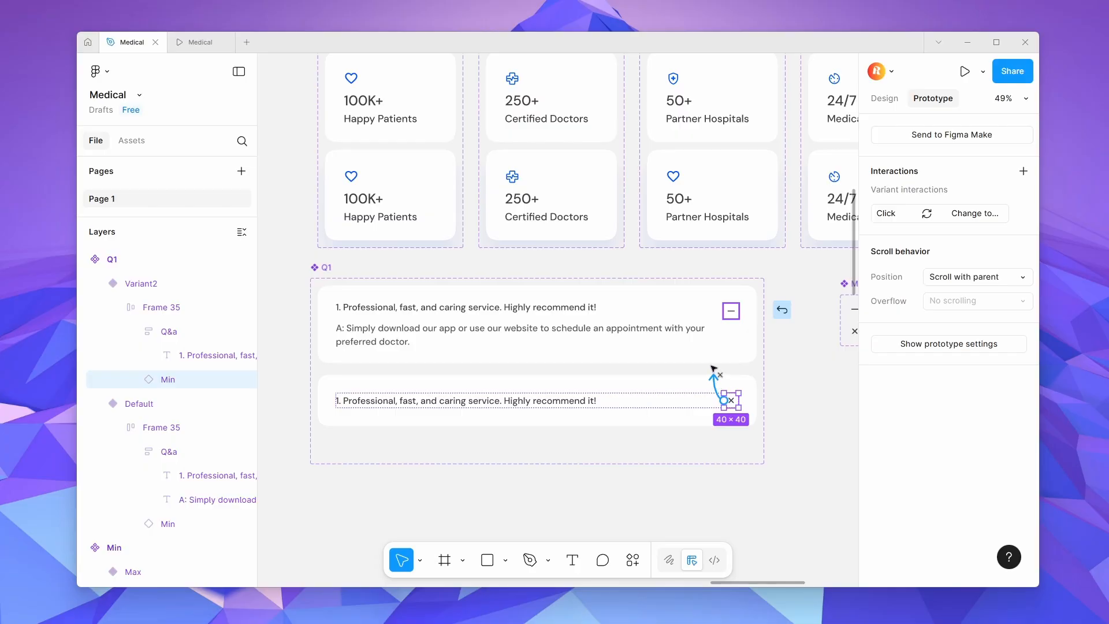
left_click_drag(714, 368, 710, 353)
left_click(731, 312)
left_click(608, 350)
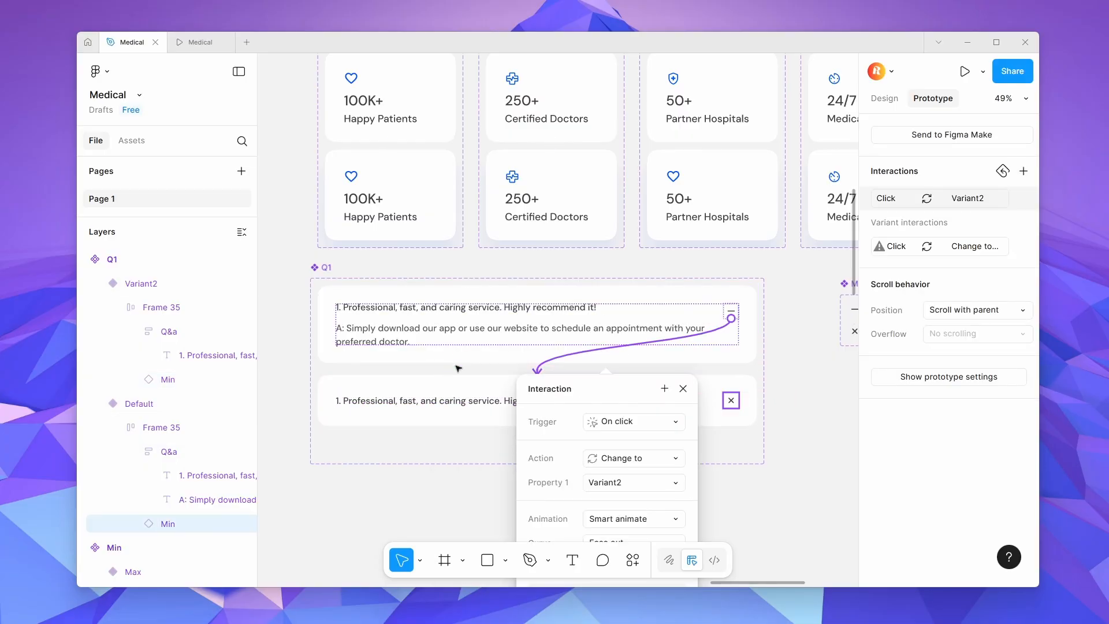
Add prototype connections from the whole Default variant to Variant2 and from Variant2 back to Default.
left_click(489, 357)
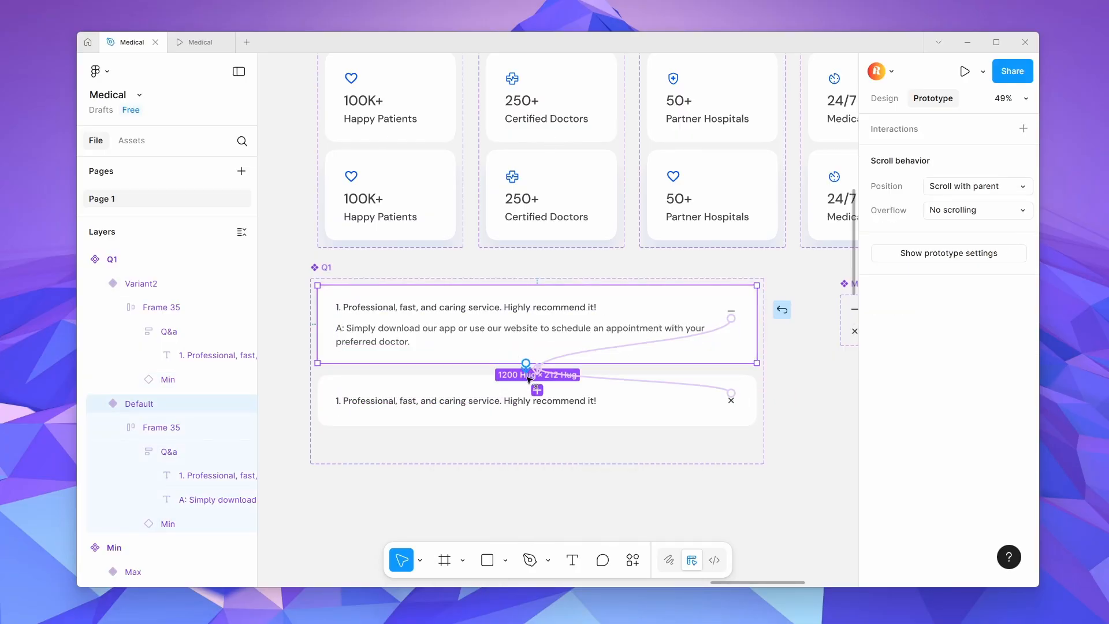
left_click_drag(528, 379, 537, 346)
left_click(487, 386)
left_click(743, 478)
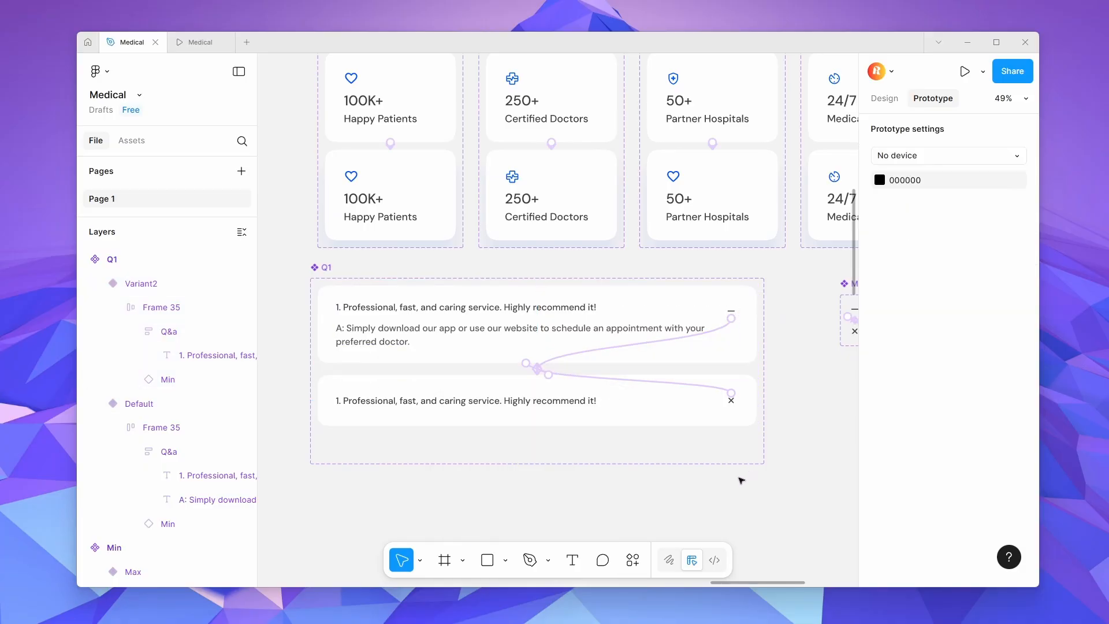
Switch to the running prototype and test the FAQ card by collapsing and expanding it several times.
left_click(203, 50)
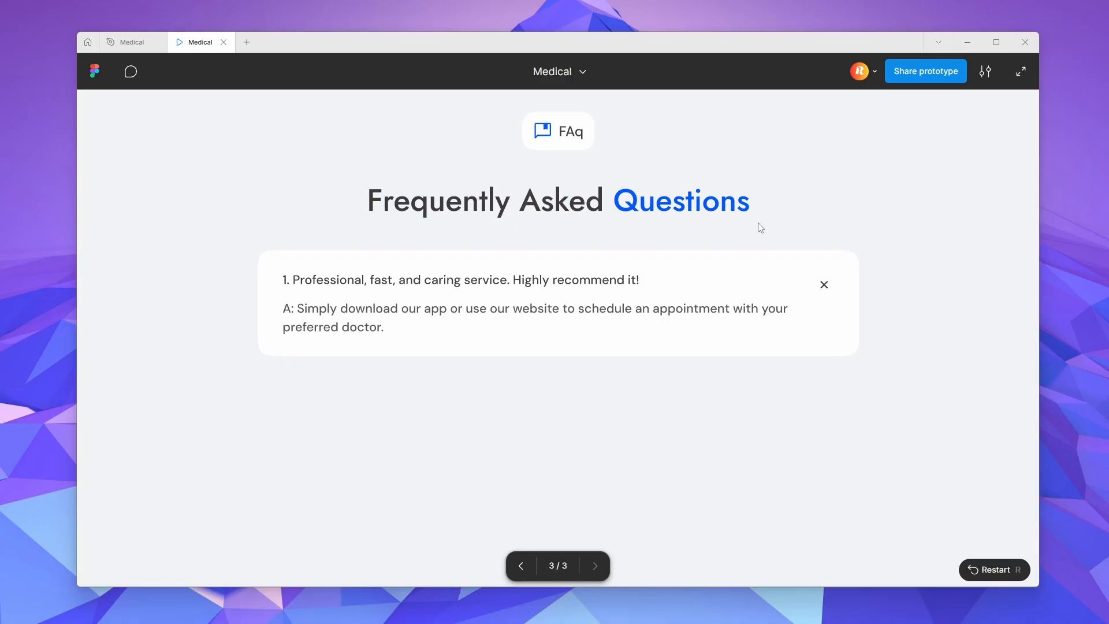
left_click(825, 286)
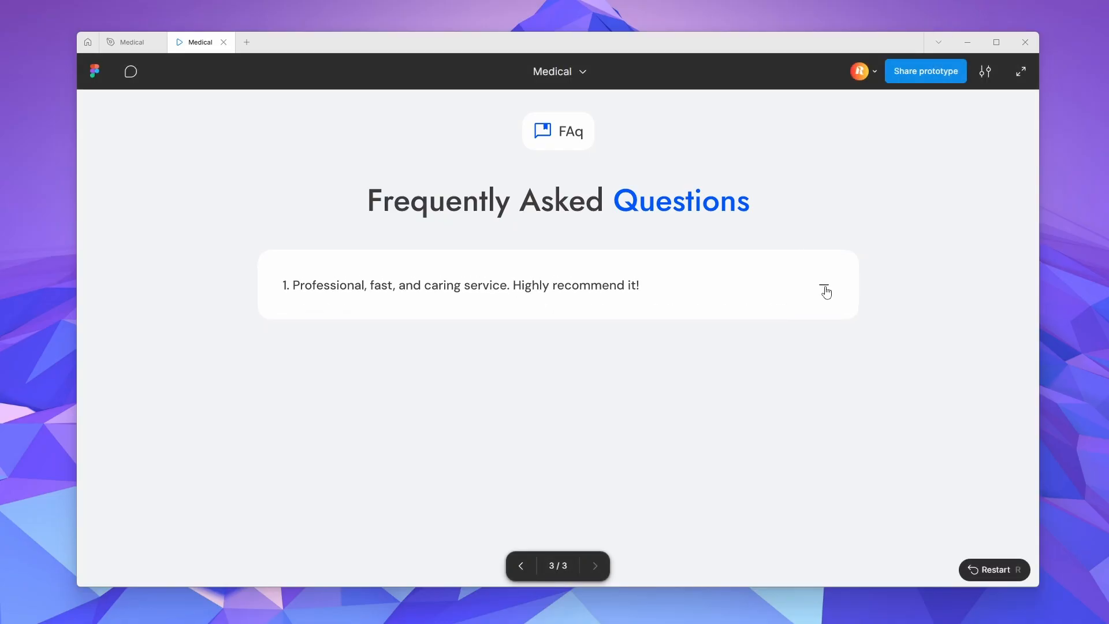
left_click(826, 288)
left_click(825, 288)
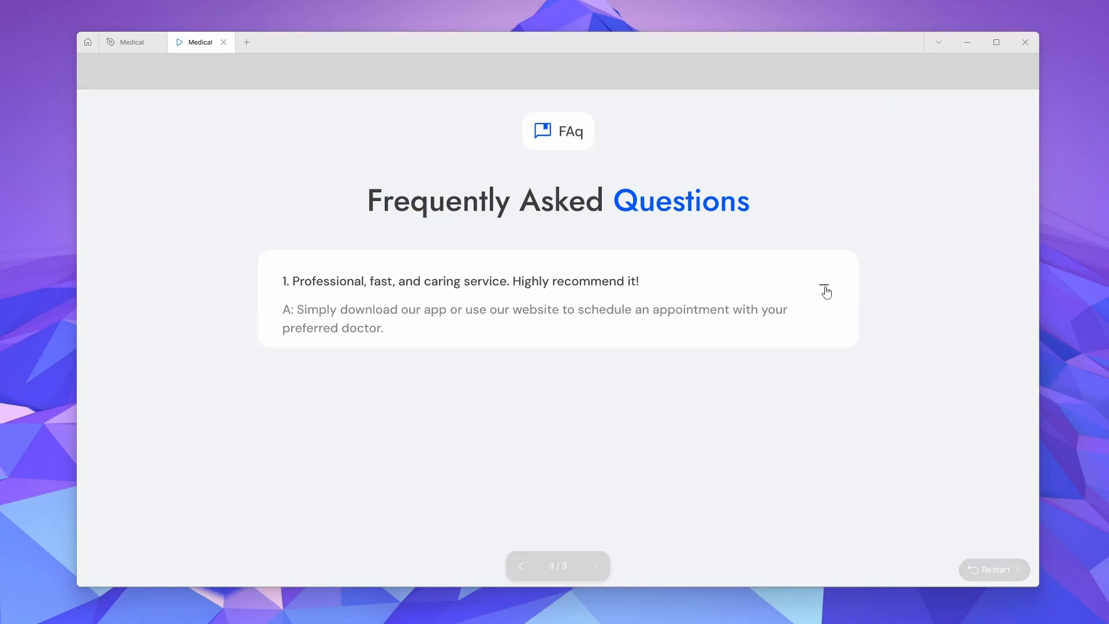
left_click(825, 288)
left_click(826, 289)
left_click(826, 289)
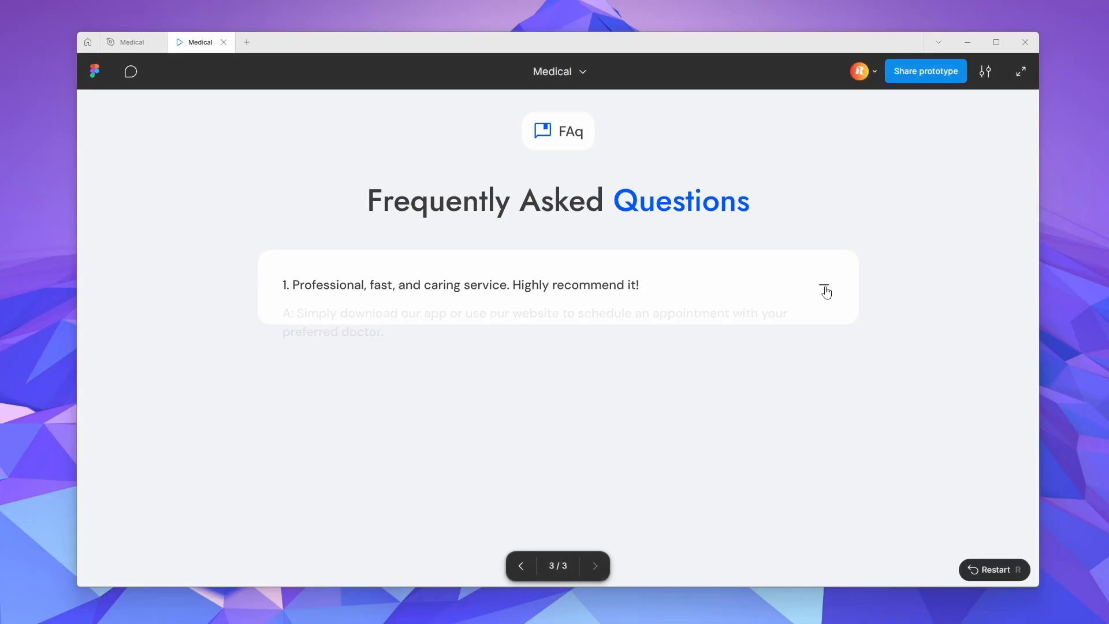
left_click(825, 289)
left_click(826, 289)
Return to the design file, duplicate the Q1 instance directly below the first in Home, and switch the copy to Variant2.
key("ctrl+shift+Tab")
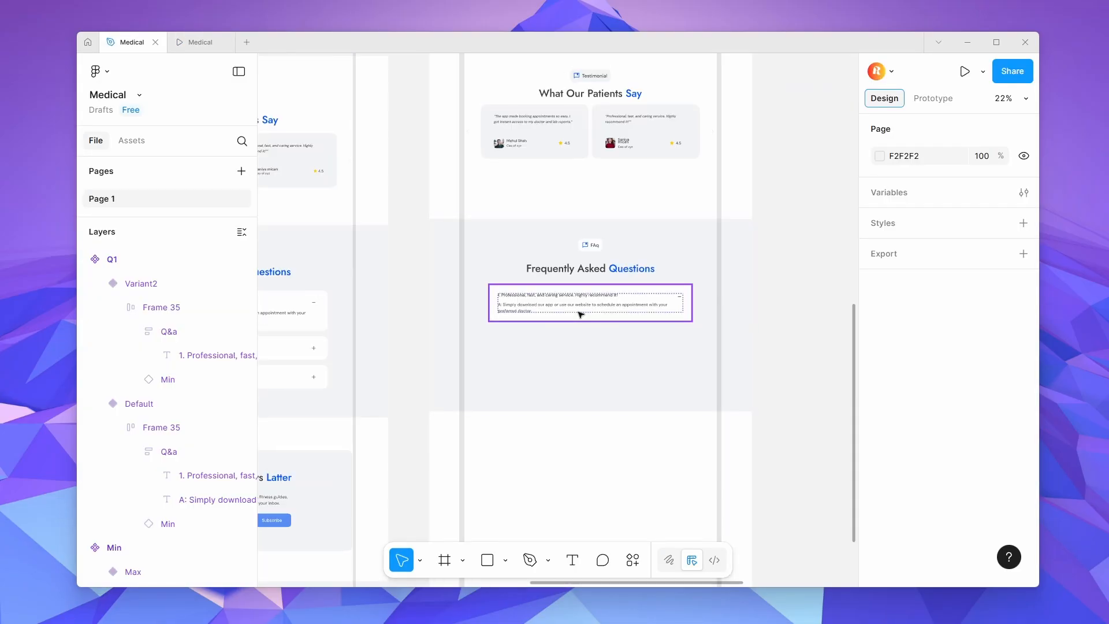
left_click_drag(589, 310, 588, 358)
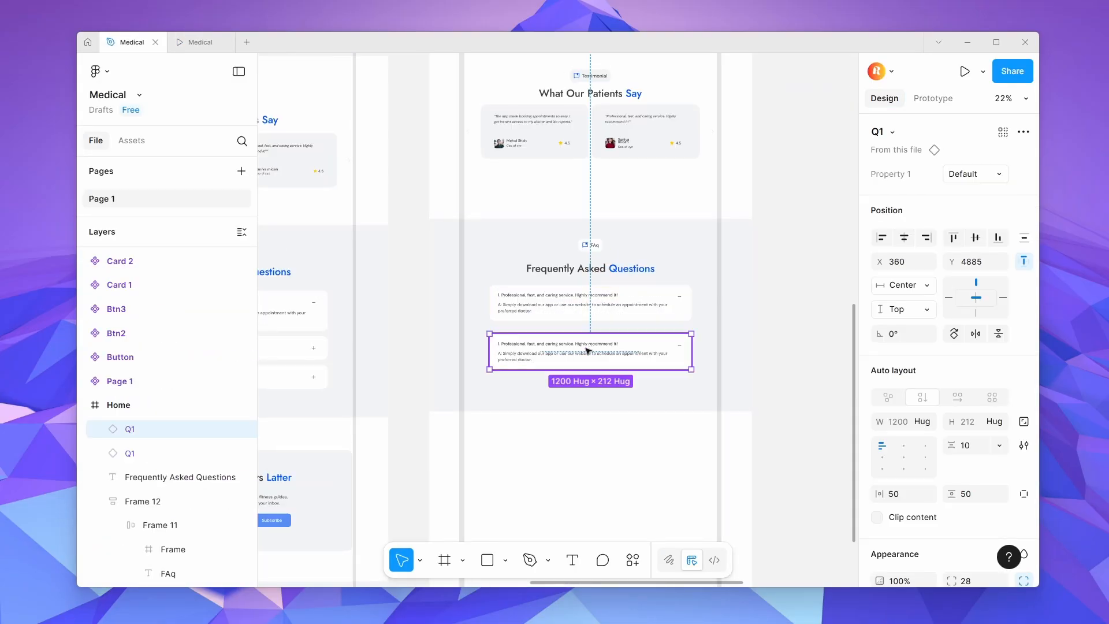
left_click(976, 174)
left_click(978, 193)
Rename the collapsed variant of the Q1 component set as Ans.
scroll(636, 341, "down", 2)
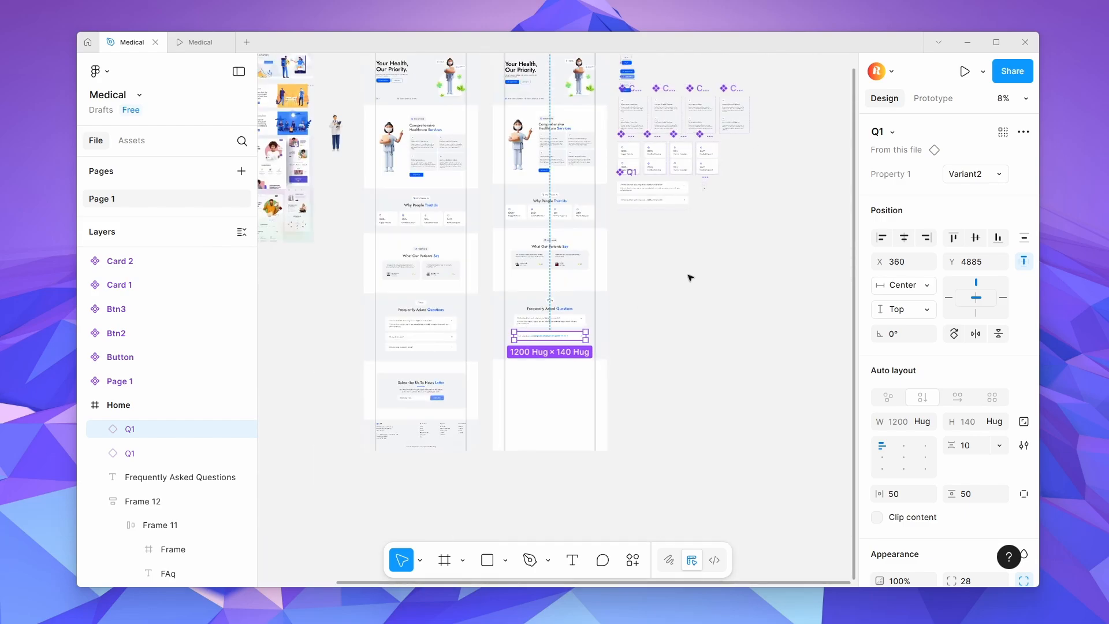
scroll(678, 189, "up", 3)
left_click(650, 211)
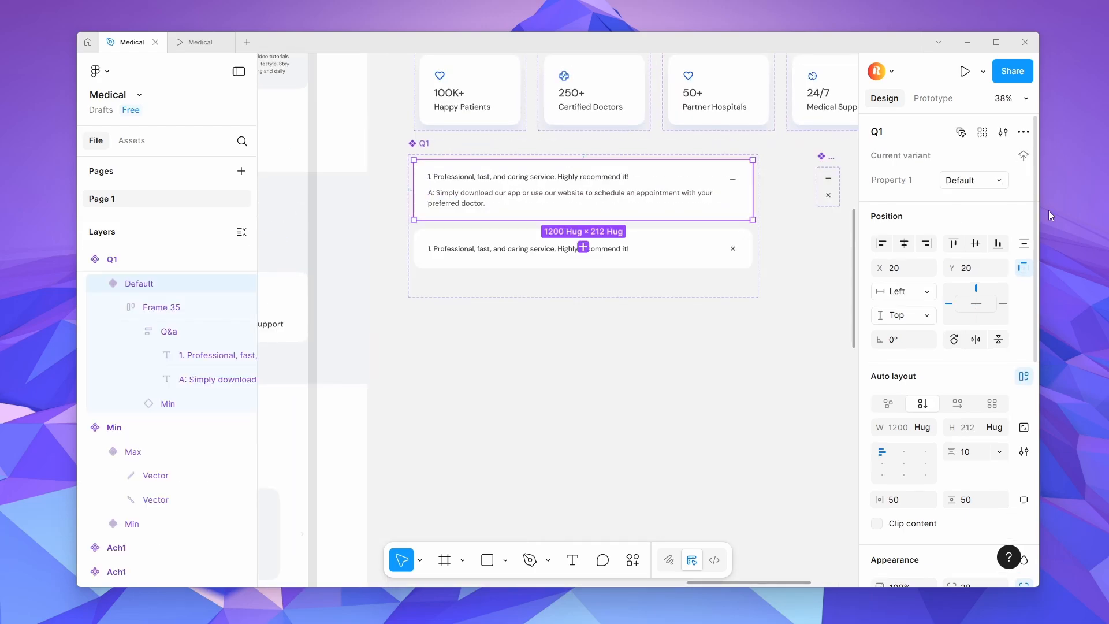
left_click(988, 184)
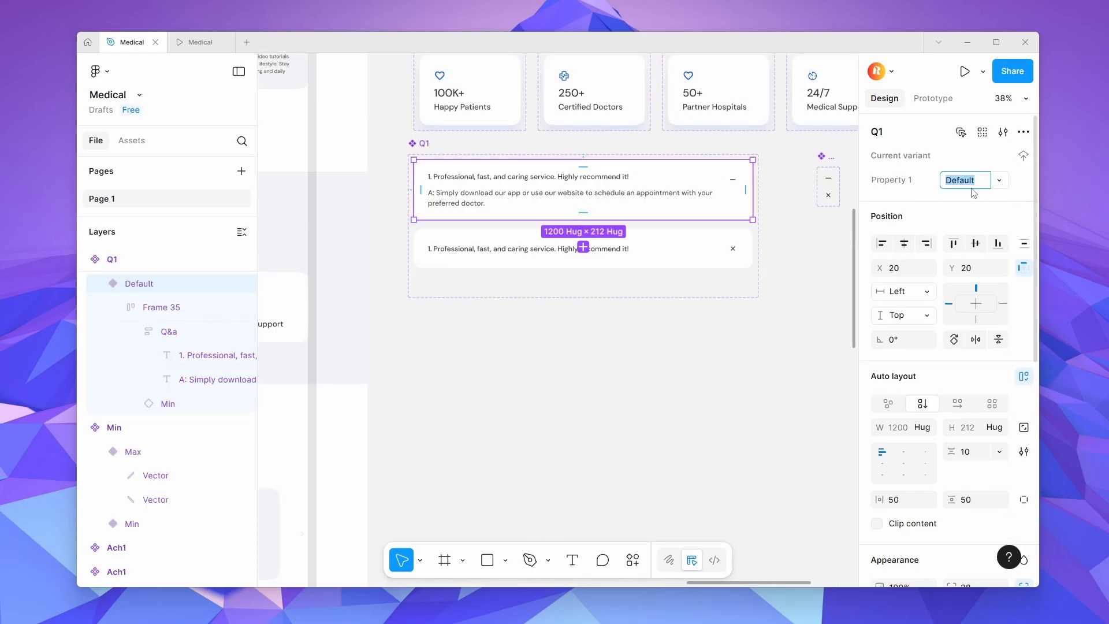
left_click(628, 249)
left_click(948, 182)
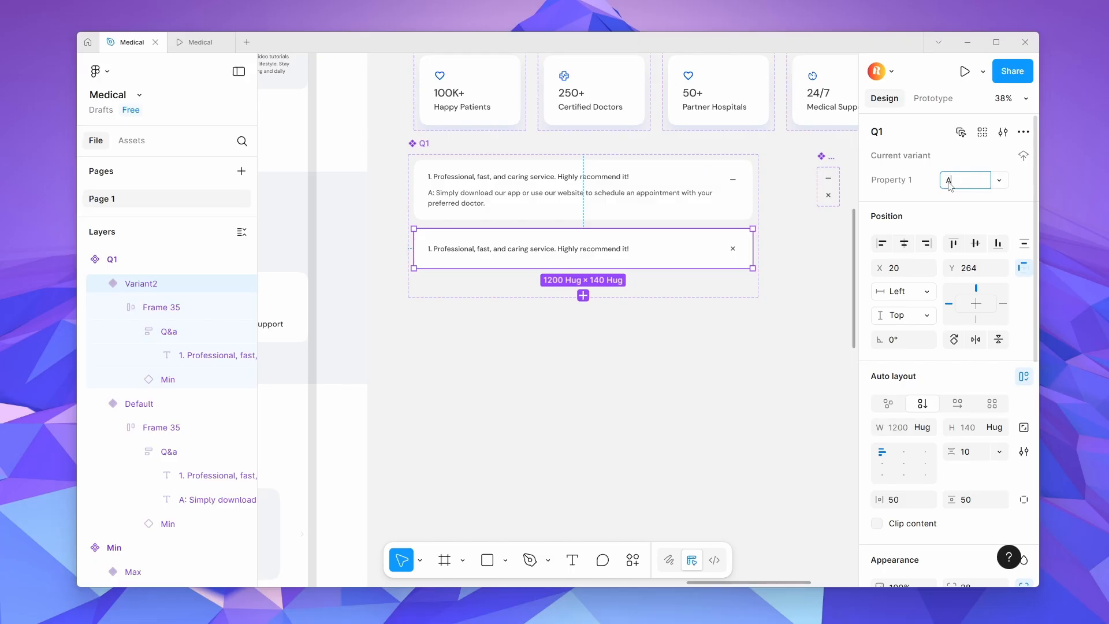
type("Ans")
left_click(699, 376)
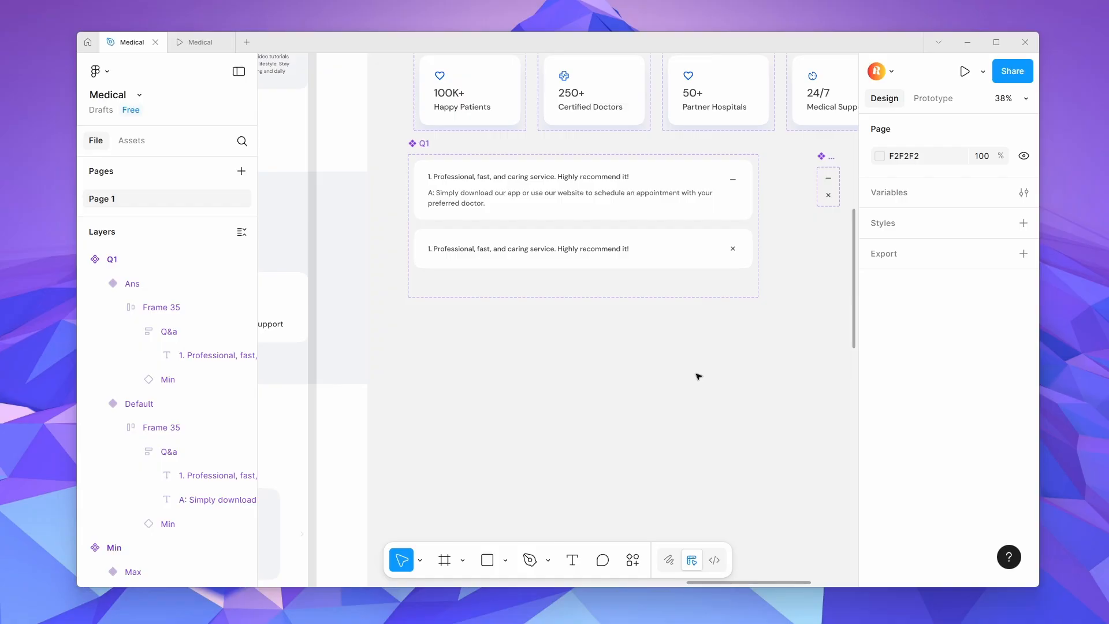
Rename the collapsed variant of the Q1 component set as Question.
left_click(549, 245)
left_click(952, 181)
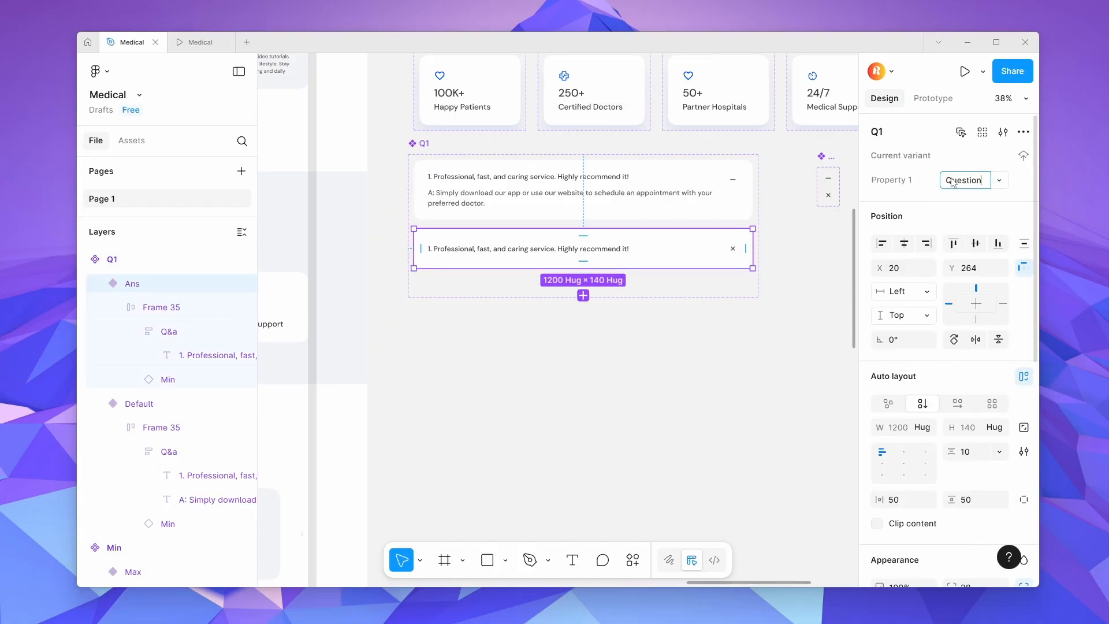
left_click(731, 313)
Replace the question text of the second FAQ card in the Home frame with "2. Is my data secure?".
scroll(731, 314, "down", 5)
scroll(730, 313, "down", 2)
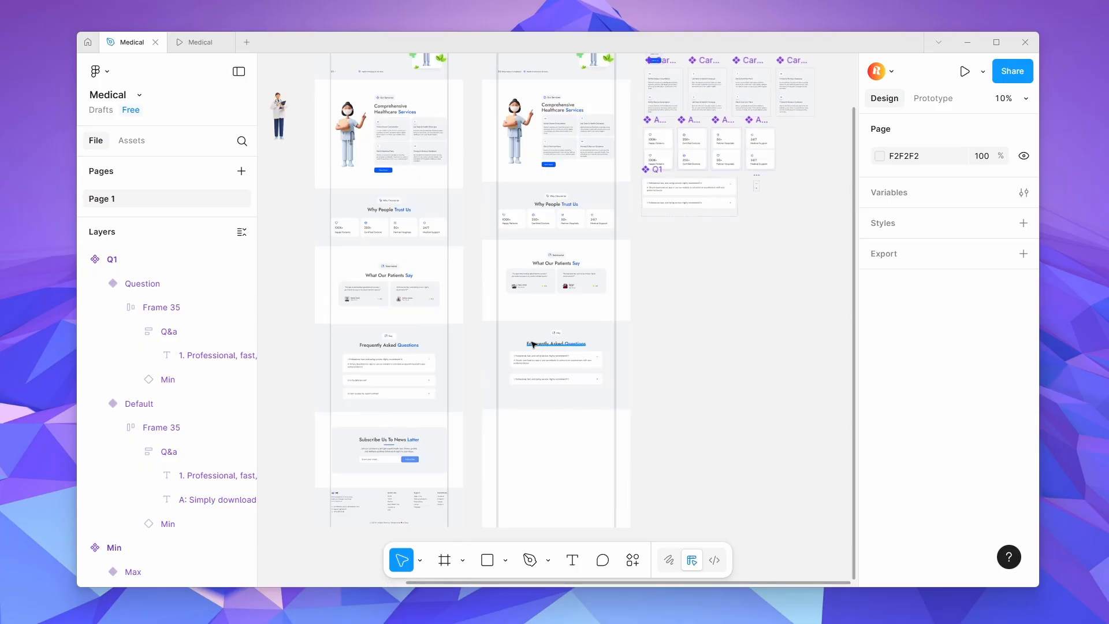
scroll(523, 379, "up", 3)
double_click(523, 378)
left_click(589, 416)
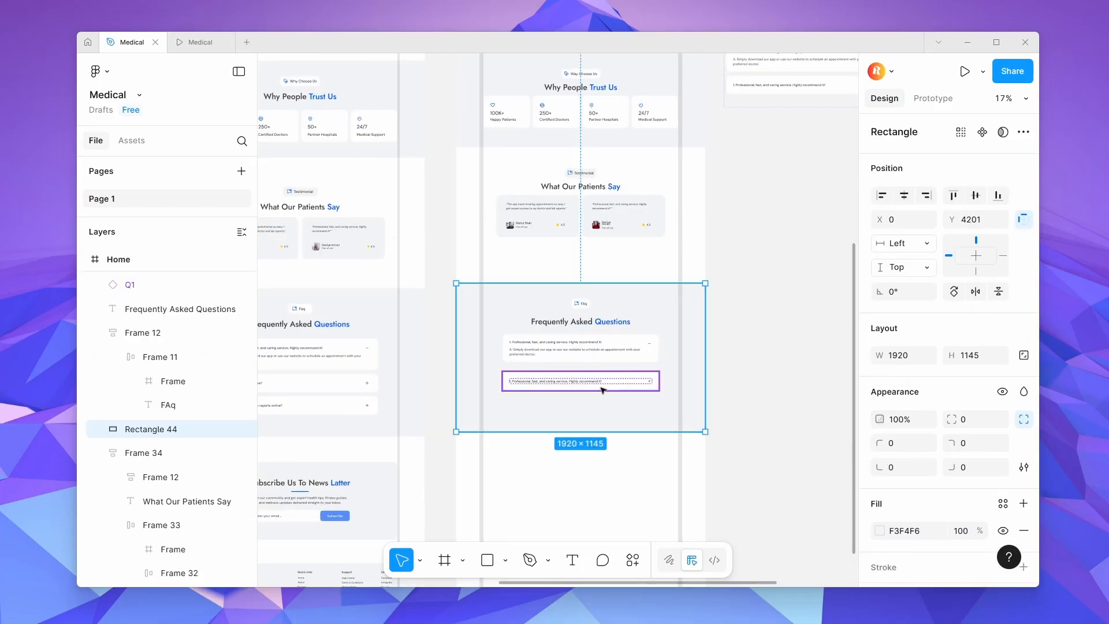
double_click(586, 387)
double_click(586, 383)
double_click(585, 382)
double_click(585, 382)
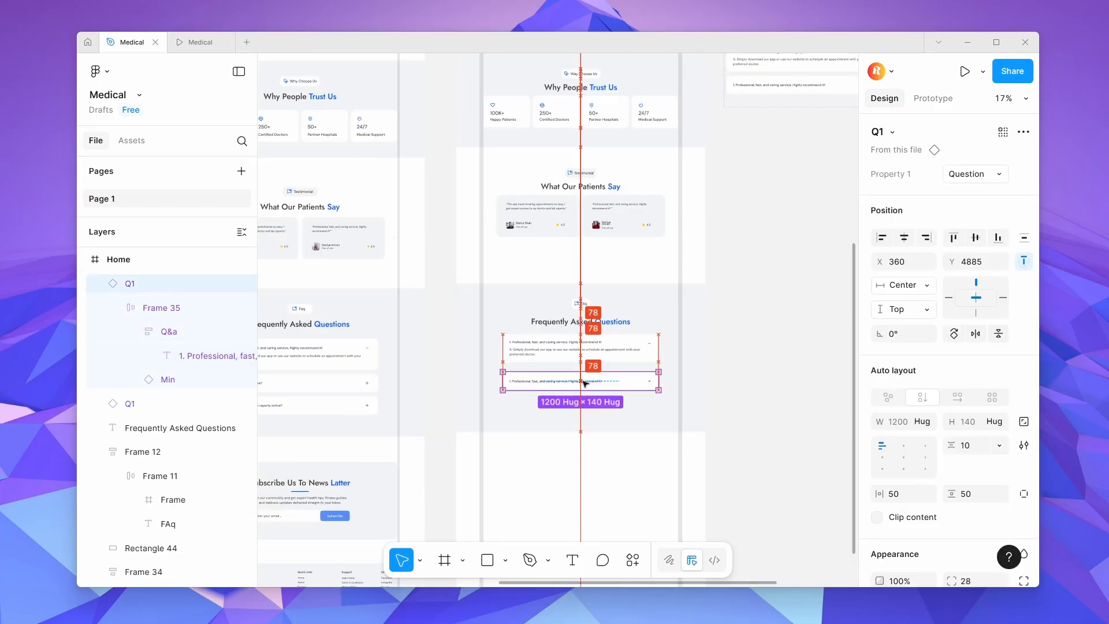
double_click(585, 382)
double_click(585, 382)
Duplicate the collapsed FAQ card below the second one and change its question to "3. Can I access my reports online?".
scroll(585, 382, "up", 6)
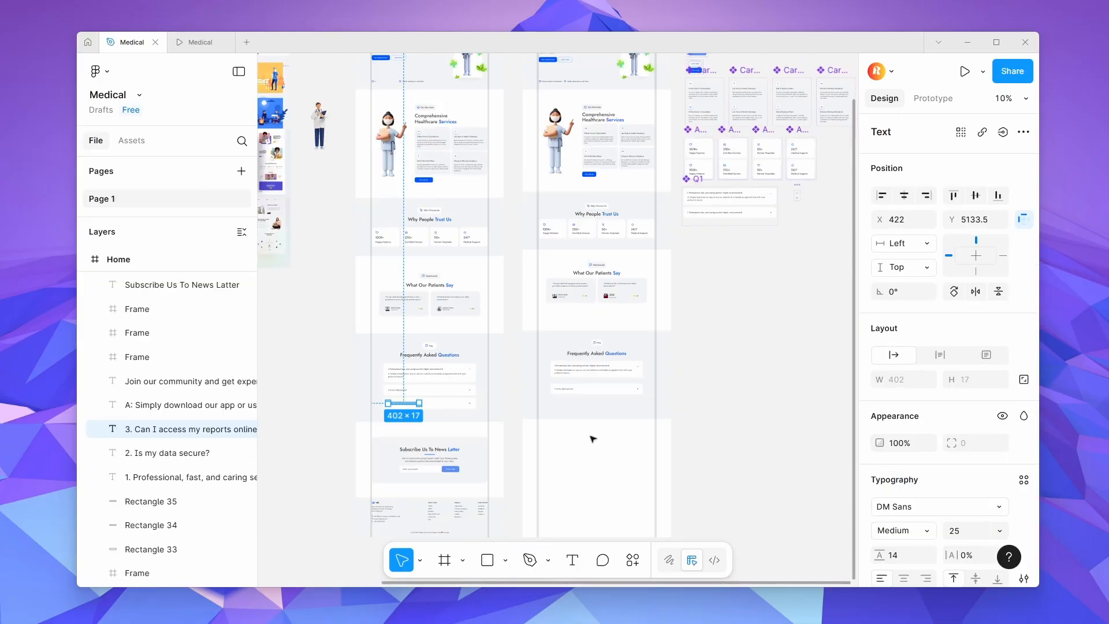
left_click(601, 421)
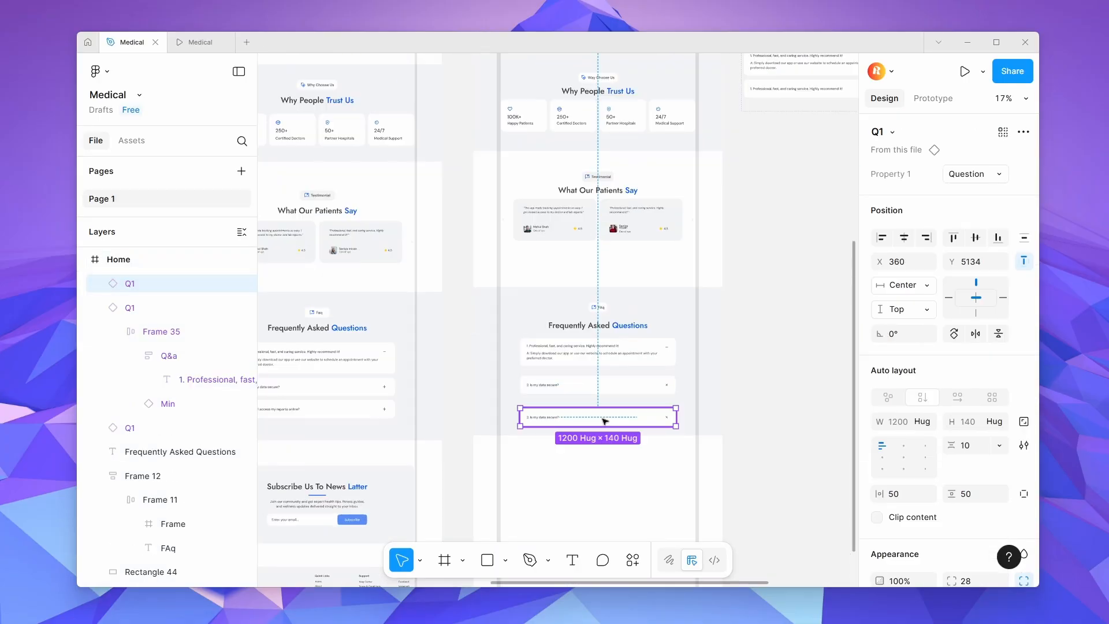
scroll(601, 420, "up", 3)
double_click(509, 417)
type("3. Can I access my reports online?")
Combine the three FAQ cards in a vertical auto layout with a gap of 24.
left_click(588, 412)
left_click(588, 412, "shift")
left_click(616, 348, "shift")
left_click(640, 293, "shift")
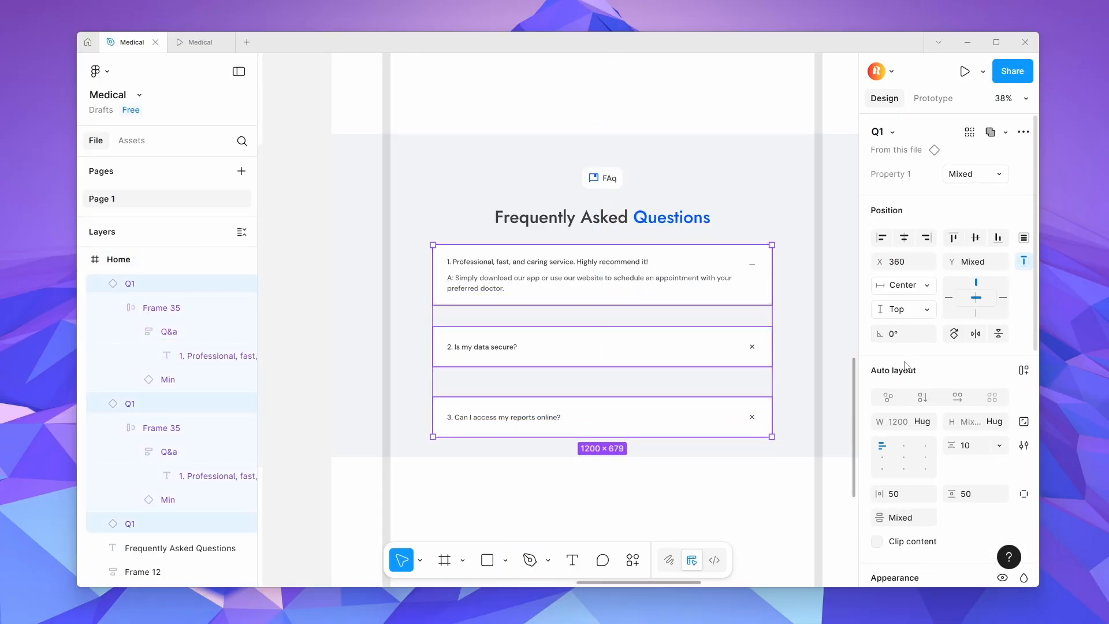
key("shift+a")
left_click_drag(951, 404, 846, 397)
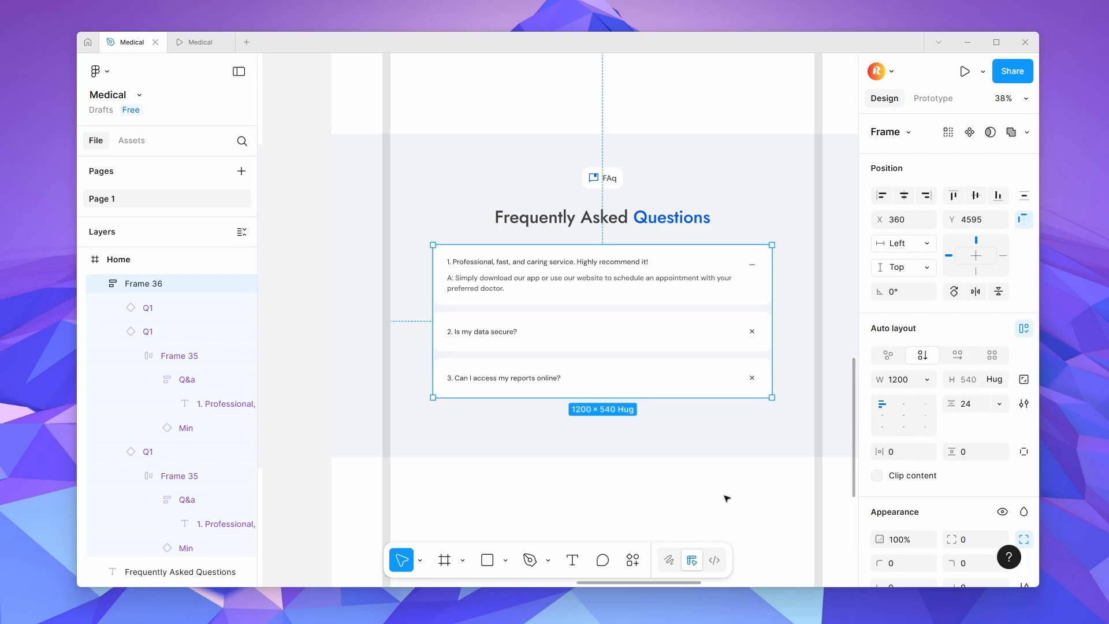
Wrap the FAq badge, the Frequently Asked Questions heading and the card list in one vertical auto layout frame.
left_click(659, 191, "shift")
left_click(641, 218, "shift")
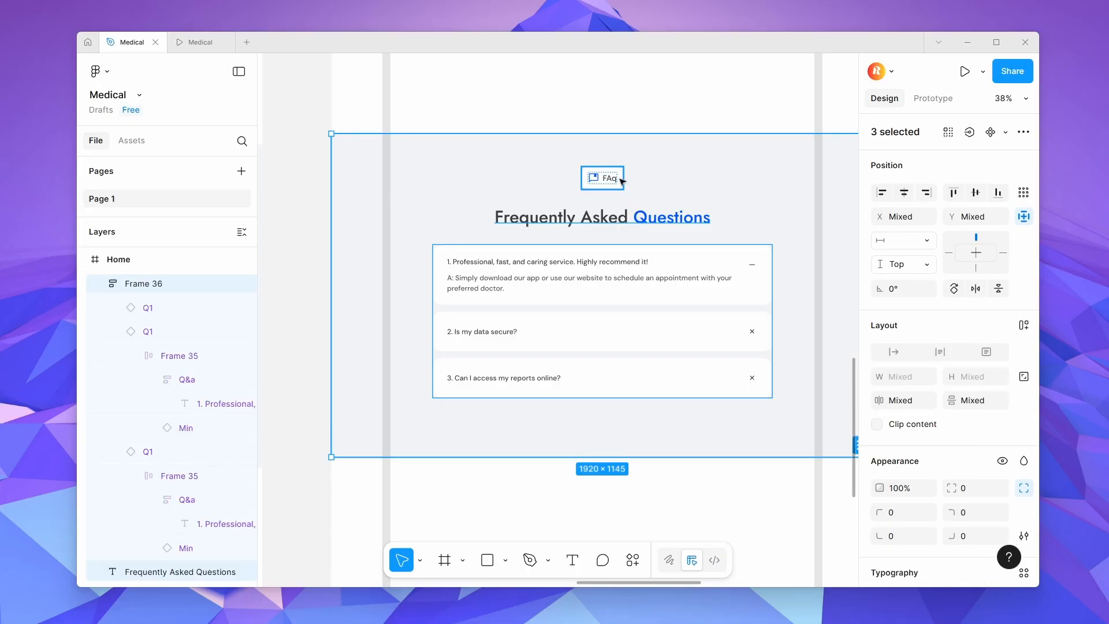
left_click(621, 178, "shift")
key("shift+a")
left_click(802, 201, "shift")
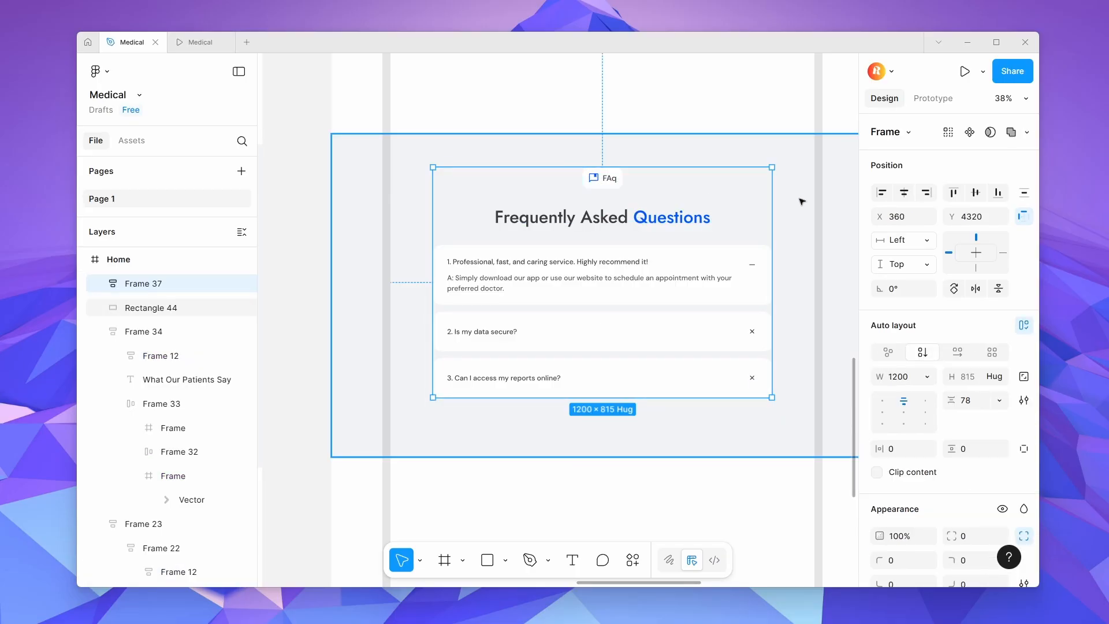
Wrap the FAQ content and its background rectangle in an auto layout frame with centred alignment and hug-contents height.
key("shift+a")
left_click(904, 412)
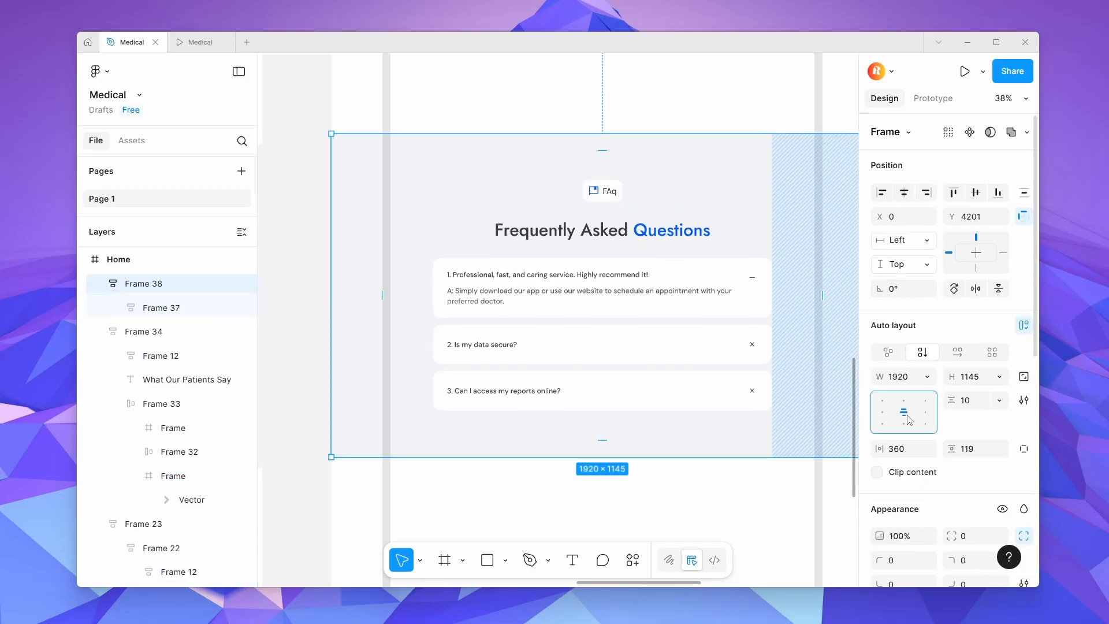
left_click(999, 377)
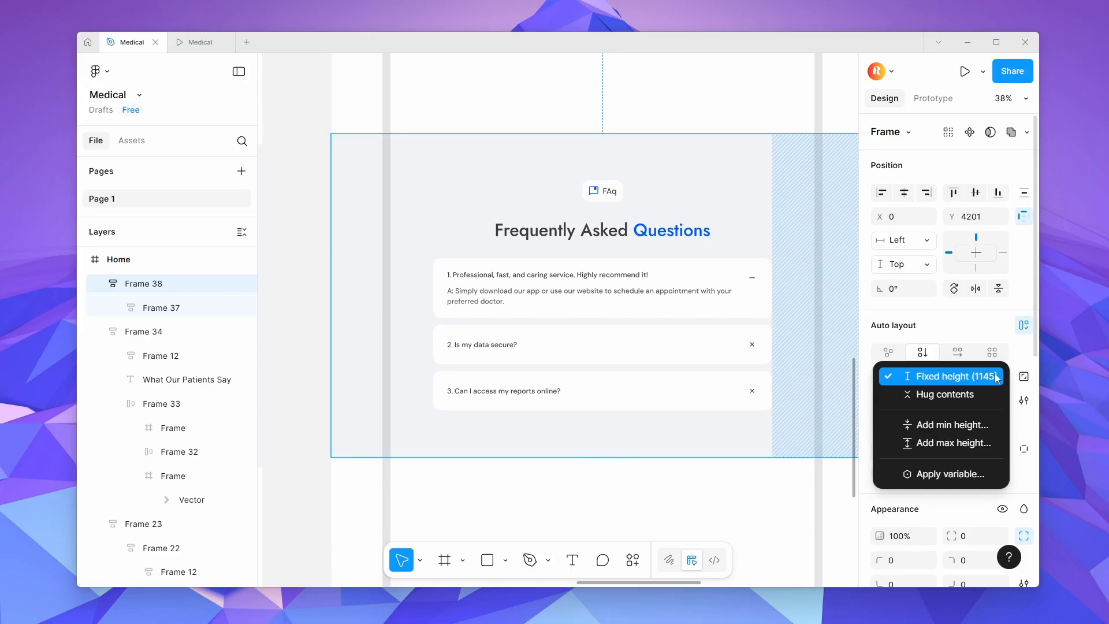
left_click(959, 394)
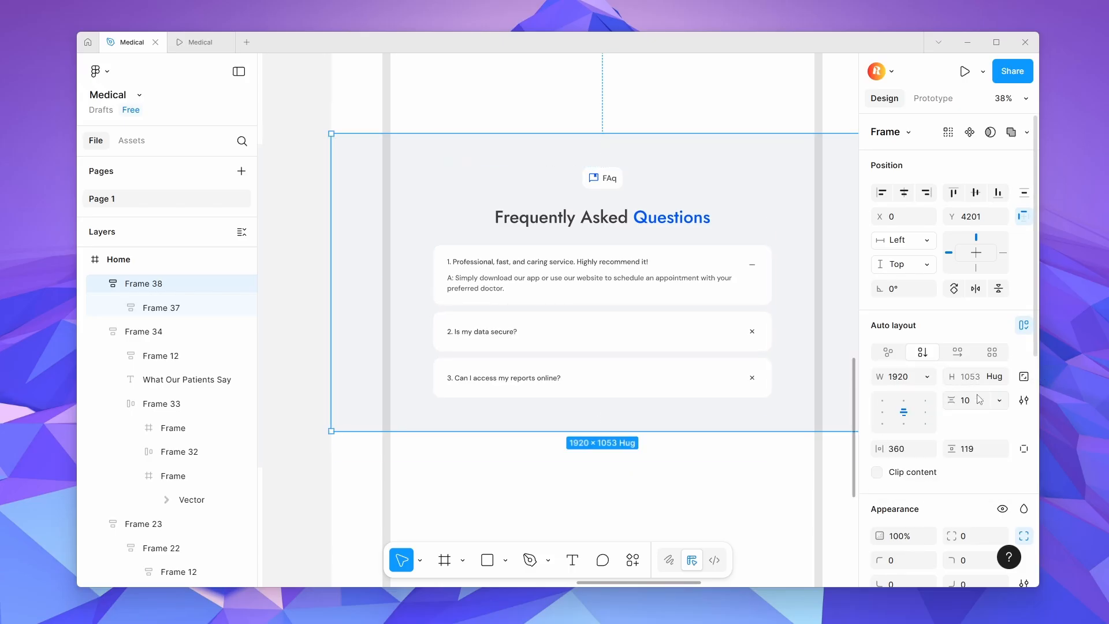
Set the gap between the FAq badge, the heading and the card list to 44.
key("Escape")
key("Return")
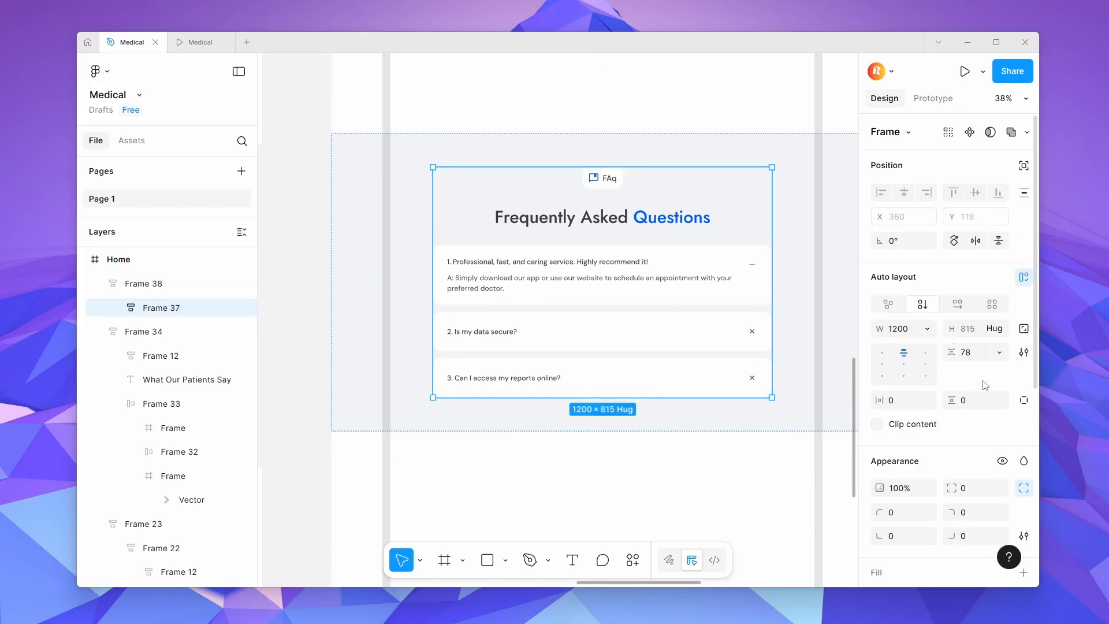
left_click(980, 359)
key("Down")
key("Down")
key("Down")
key("Down")
type("44")
key("Return")
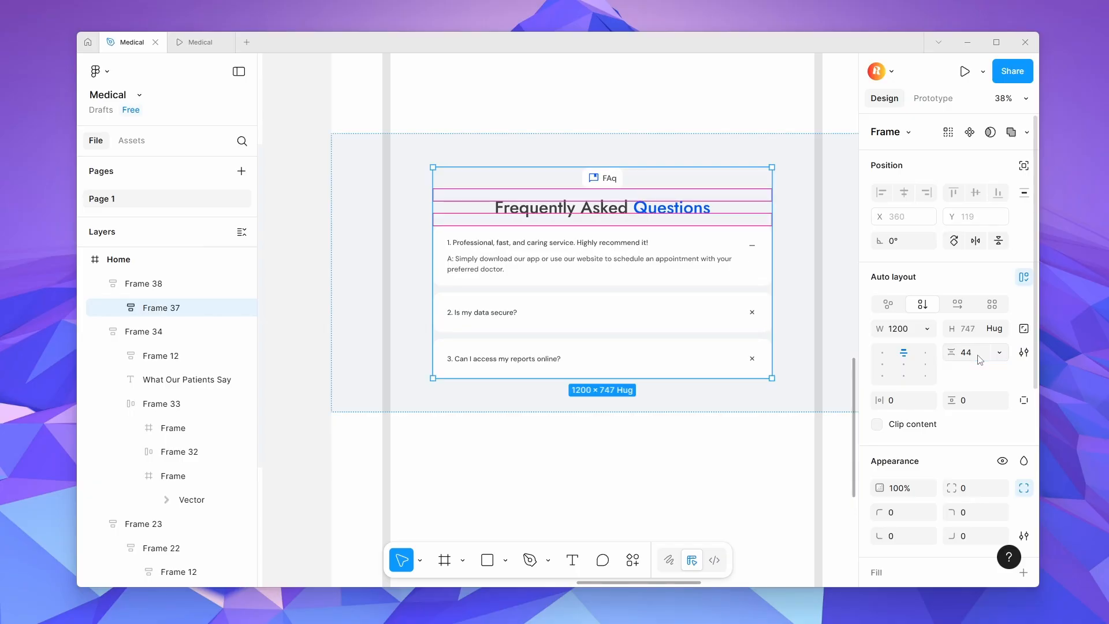
Set the gap between the three FAQ cards to 20.
left_click(707, 407)
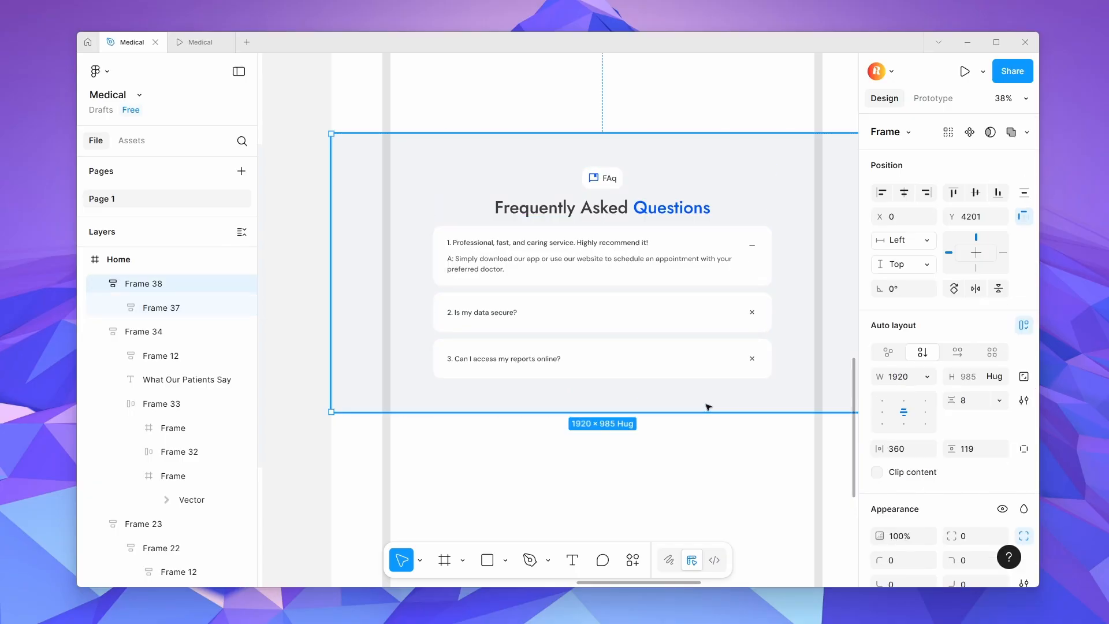
left_click(674, 374)
left_click(674, 374)
left_click(974, 350)
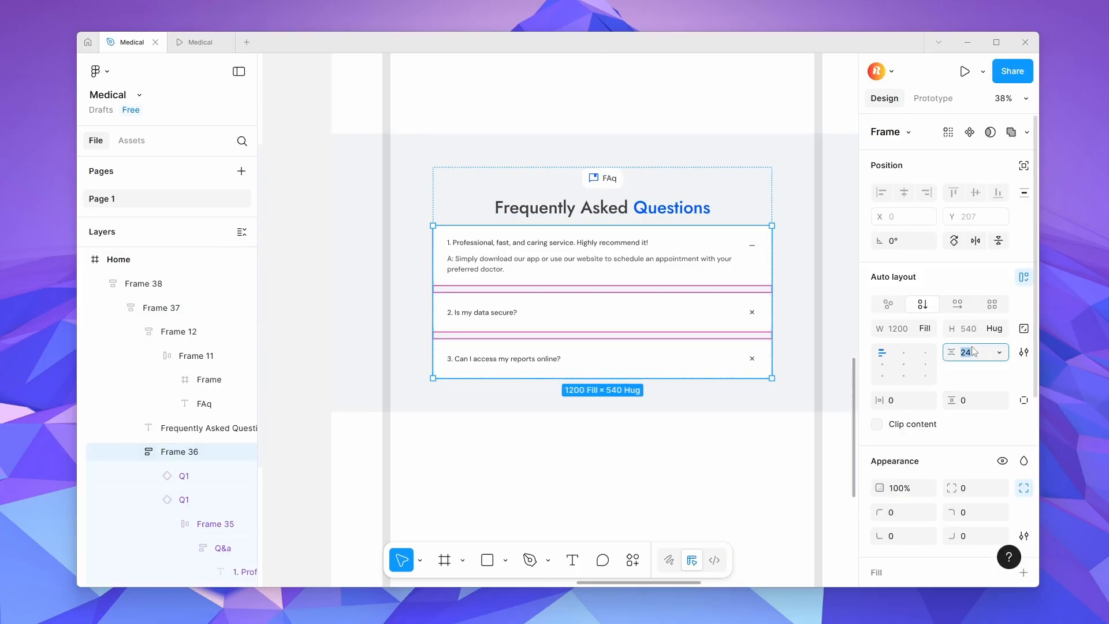
type("20")
key("Return")
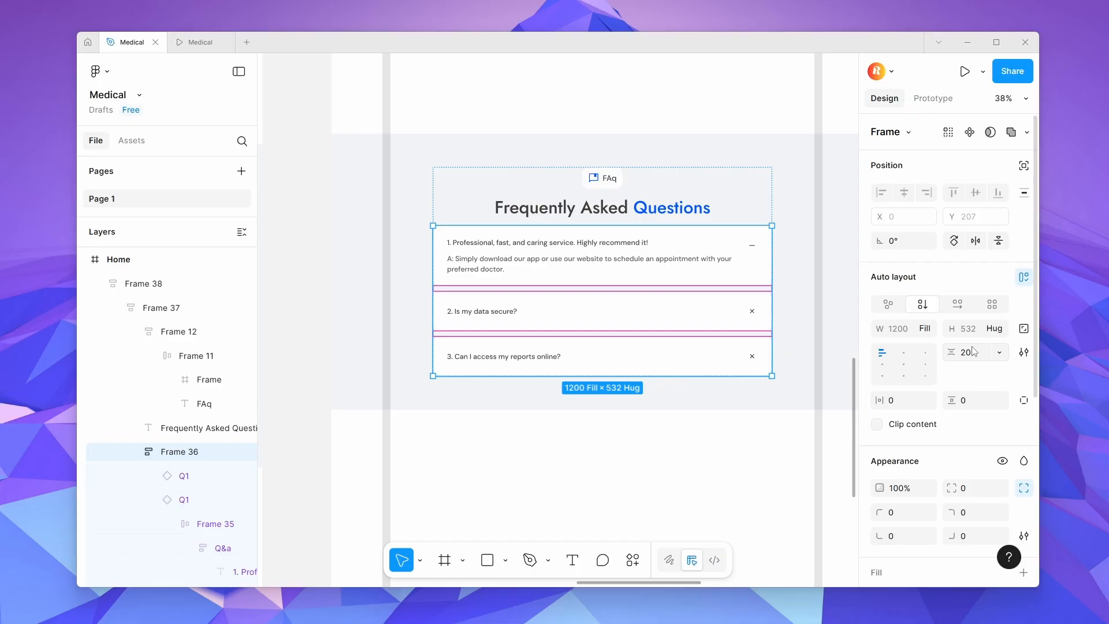
Compare the FAQ section with the reference and set the gap between the three cards to 24.
left_click(619, 427)
scroll(619, 430, "down", 6)
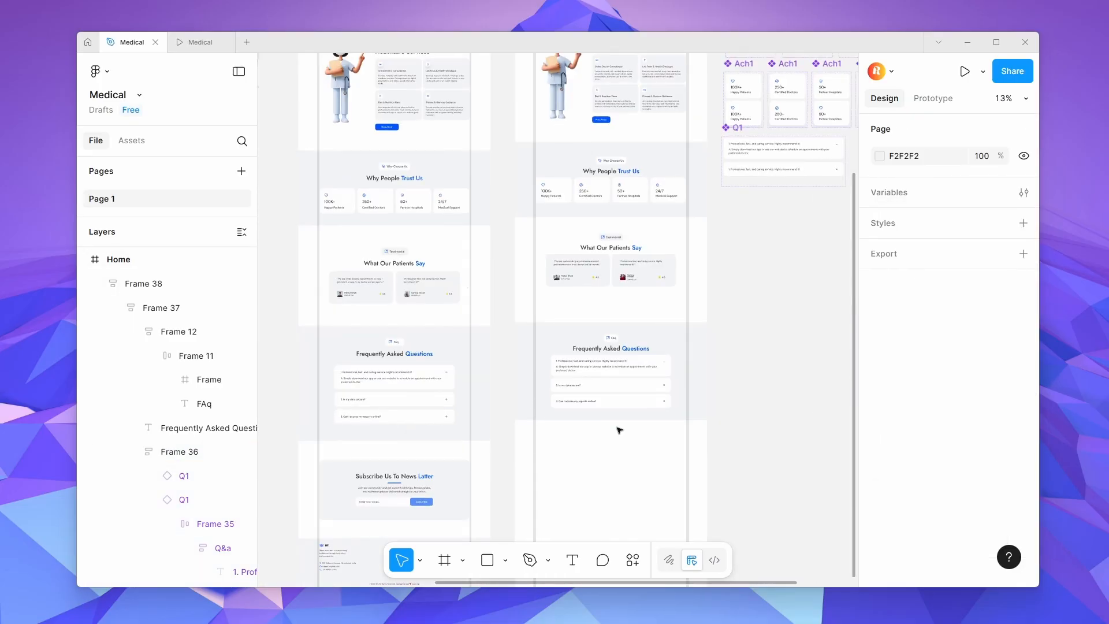
scroll(619, 430, "up", 4)
left_click(632, 401)
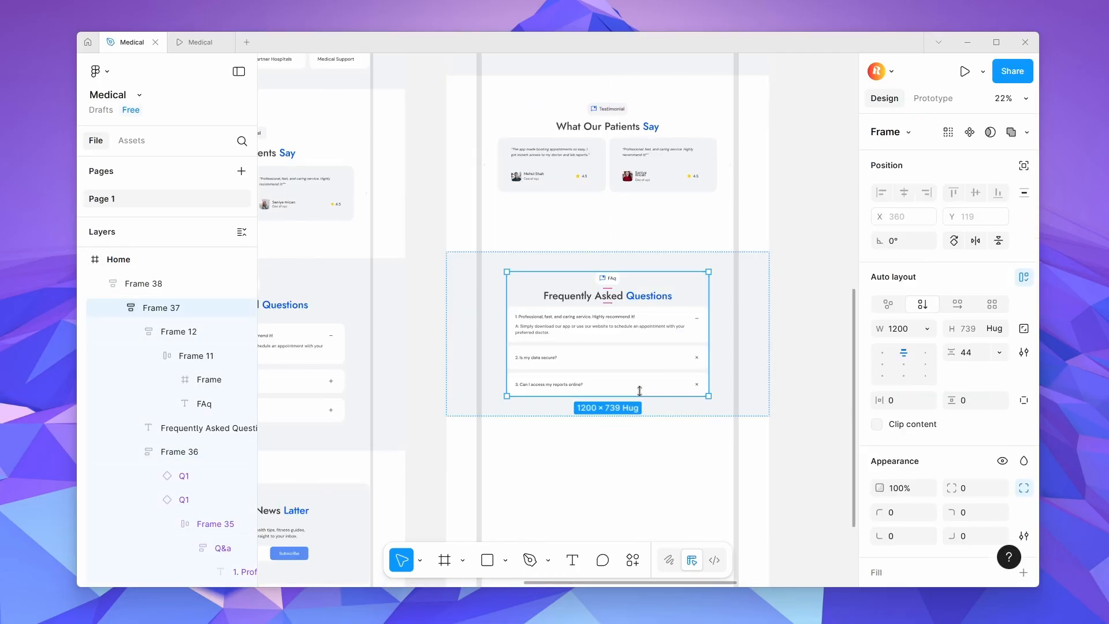
double_click(631, 401)
key("Escape")
double_click(670, 360)
double_click(670, 360)
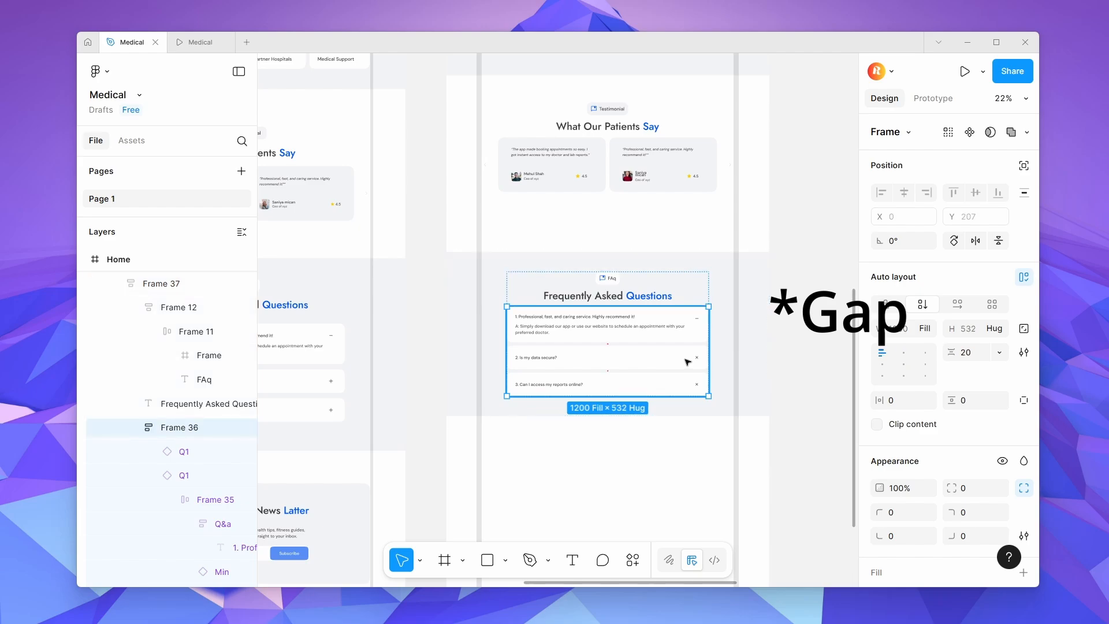
left_click(988, 353)
type("24")
key("Return")
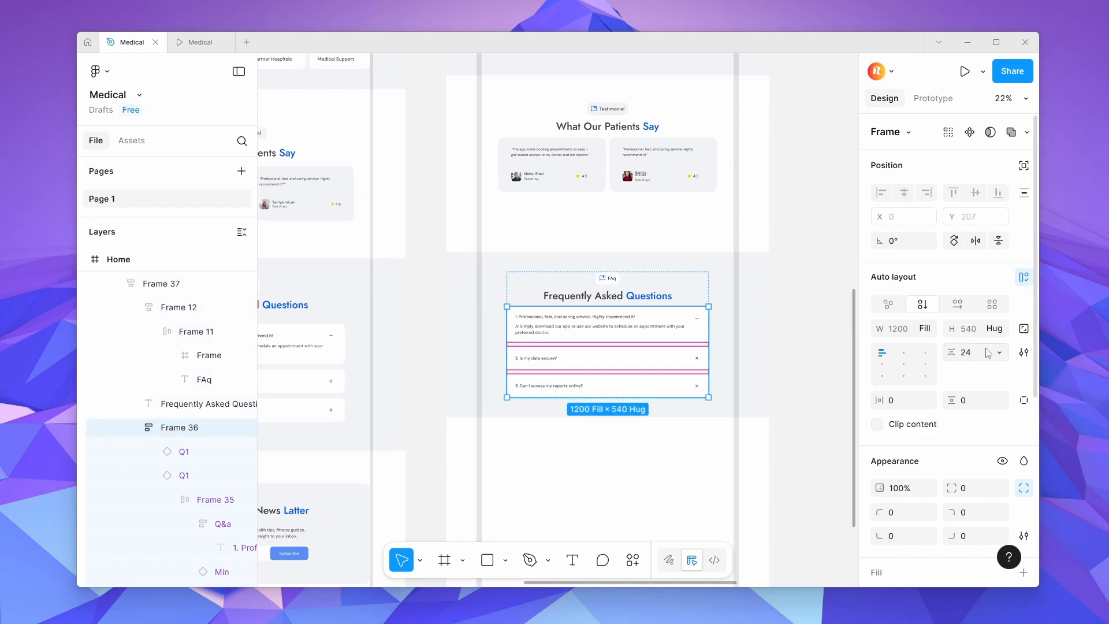
left_click(764, 459)
Draw a 1500 × 600 rectangle below the FAQ section, spanning the layout guides, to match the reference newsletter card.
scroll(763, 459, "down", 5)
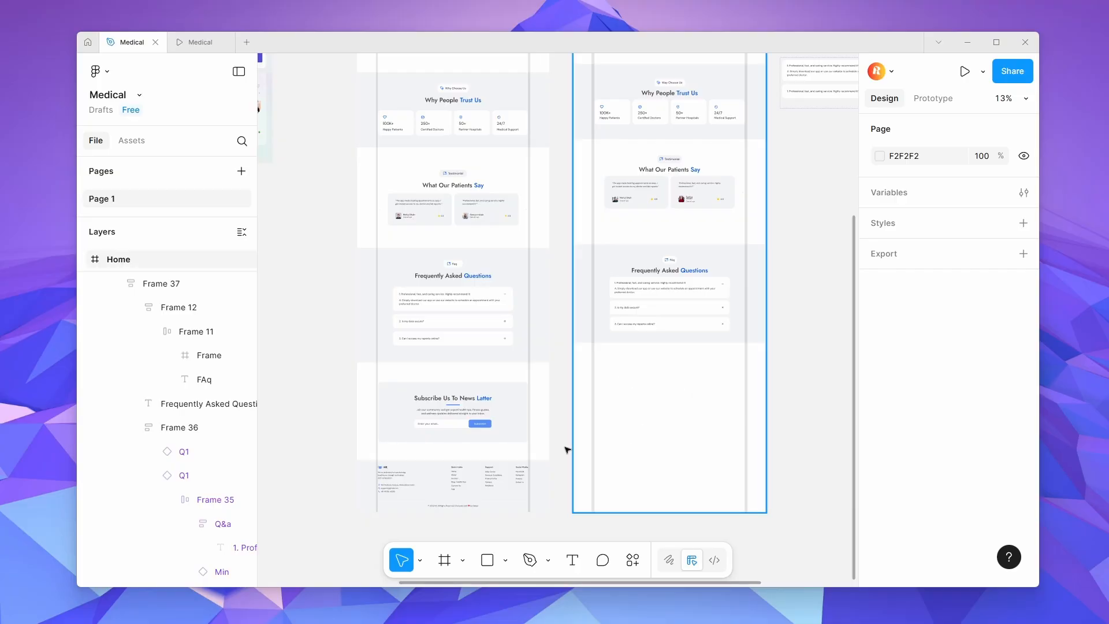
scroll(466, 419, "up", 5)
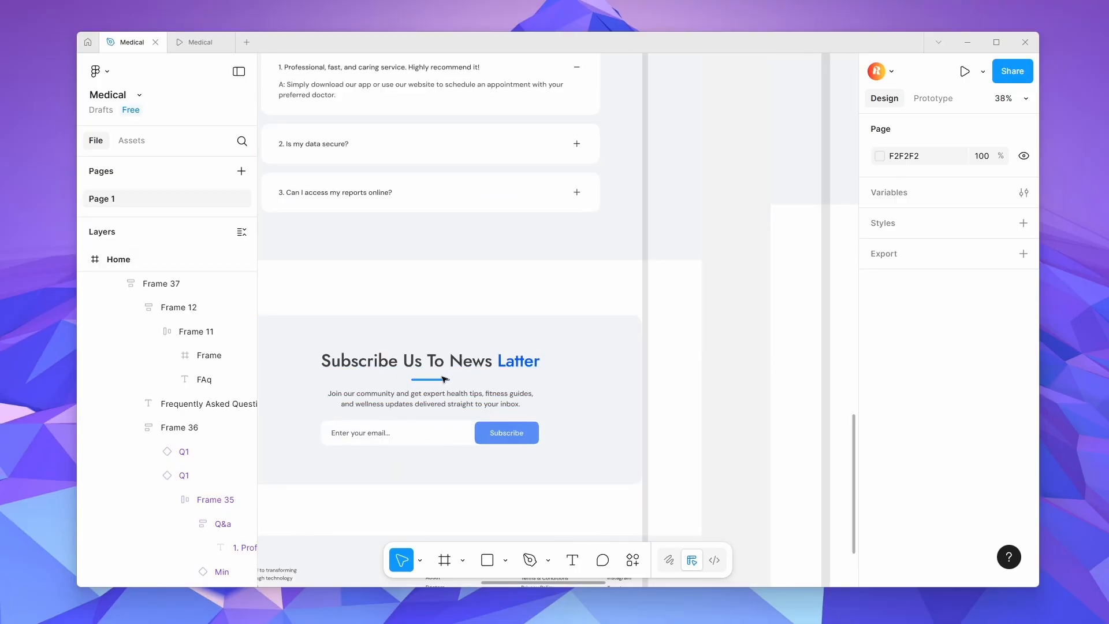
scroll(444, 379, "down", 4)
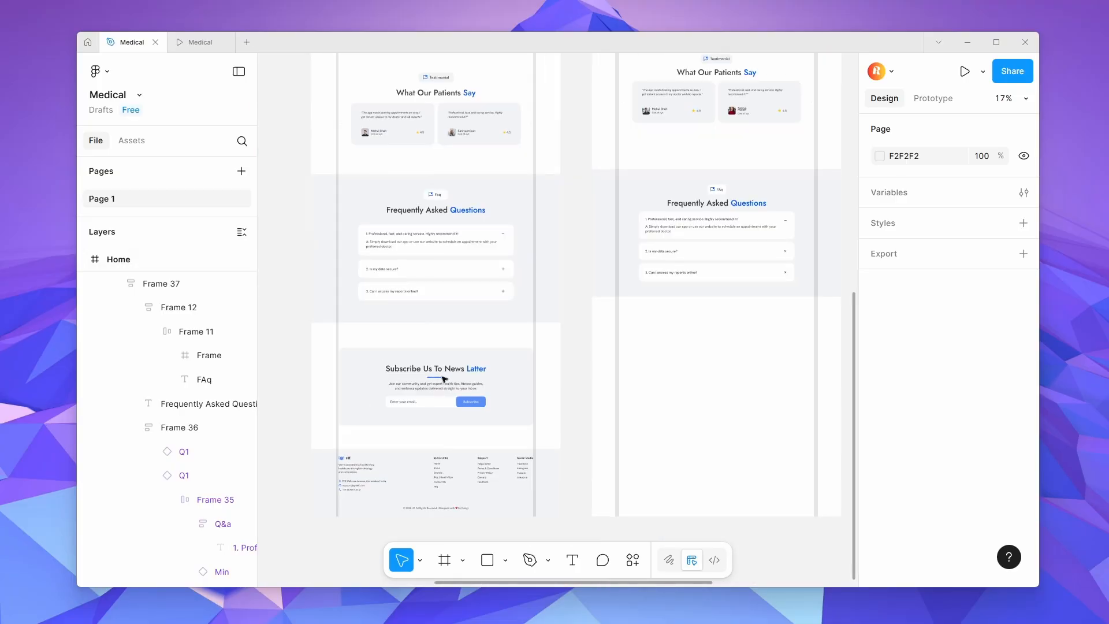
left_click(513, 395)
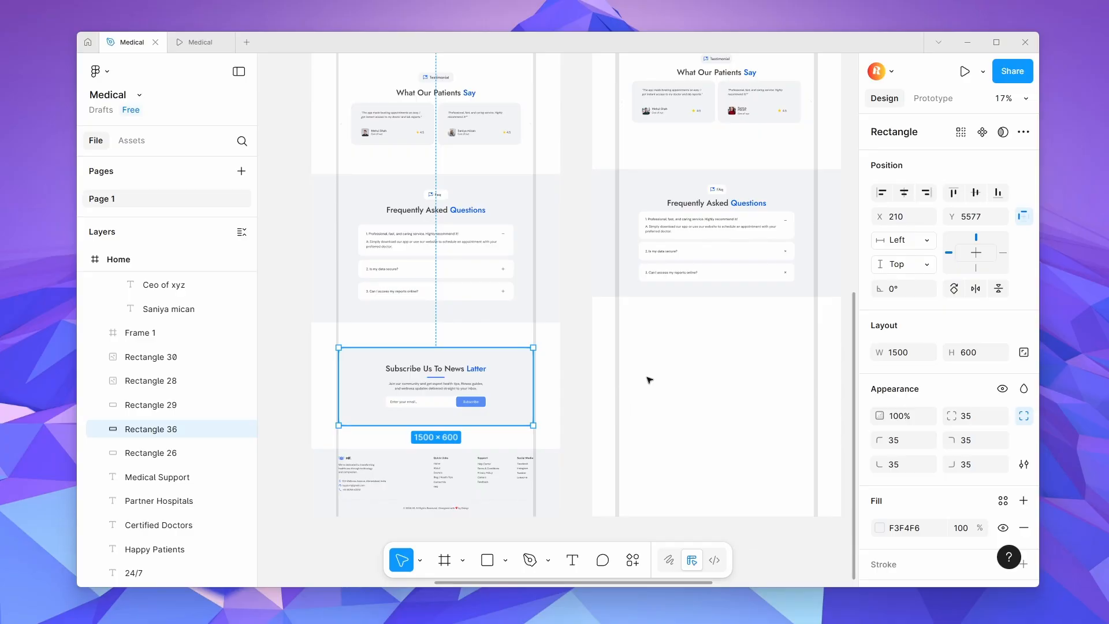
key("r")
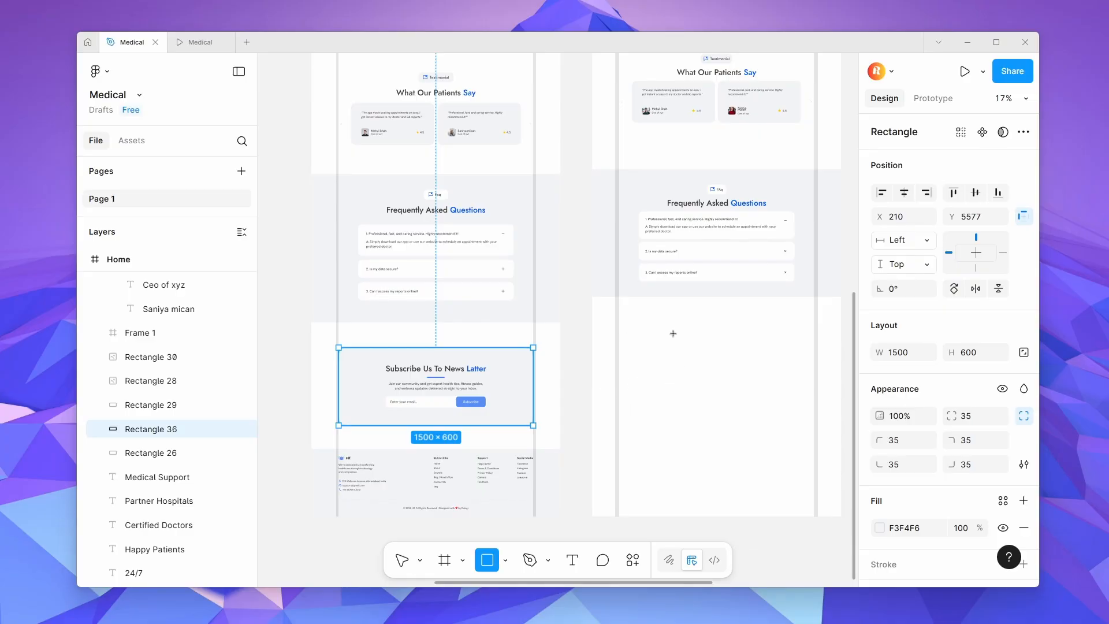
left_click_drag(619, 332, 814, 366)
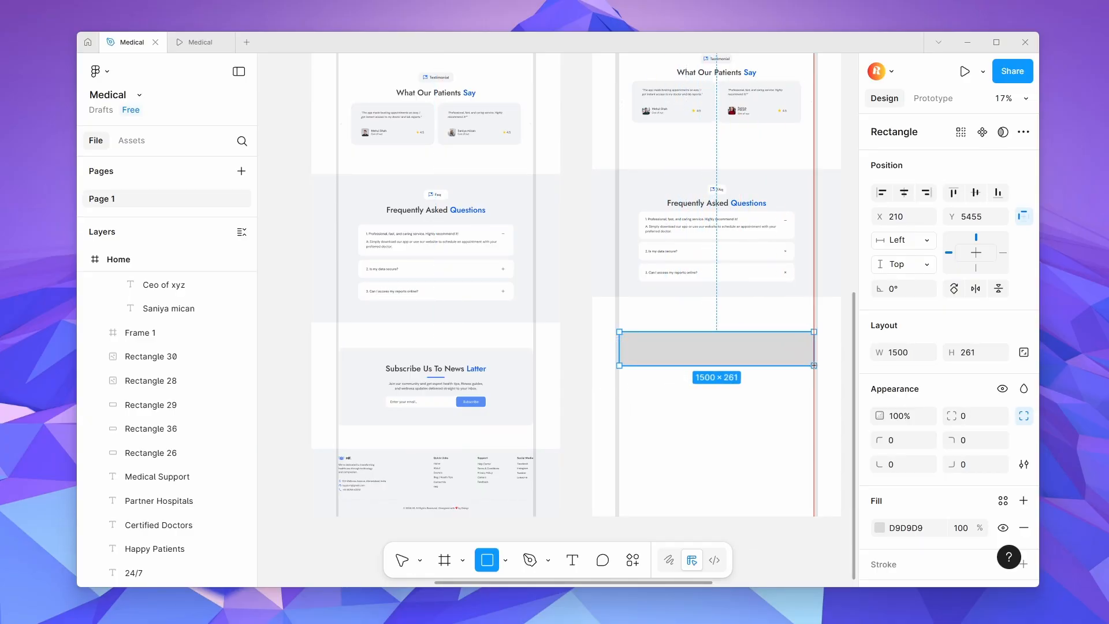
left_click(981, 354)
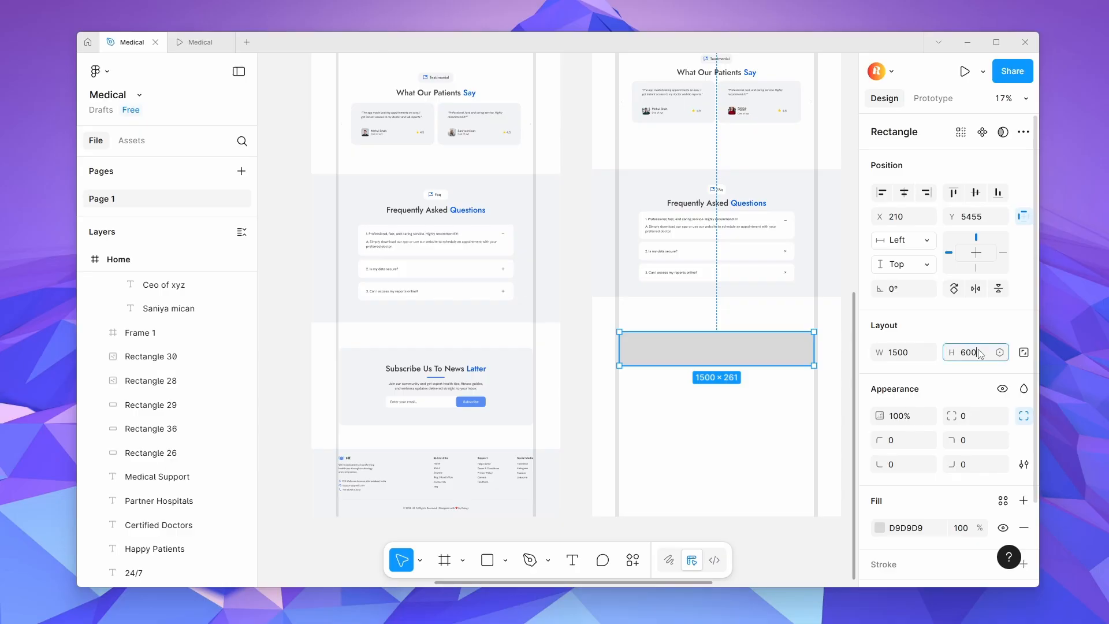
key("Return")
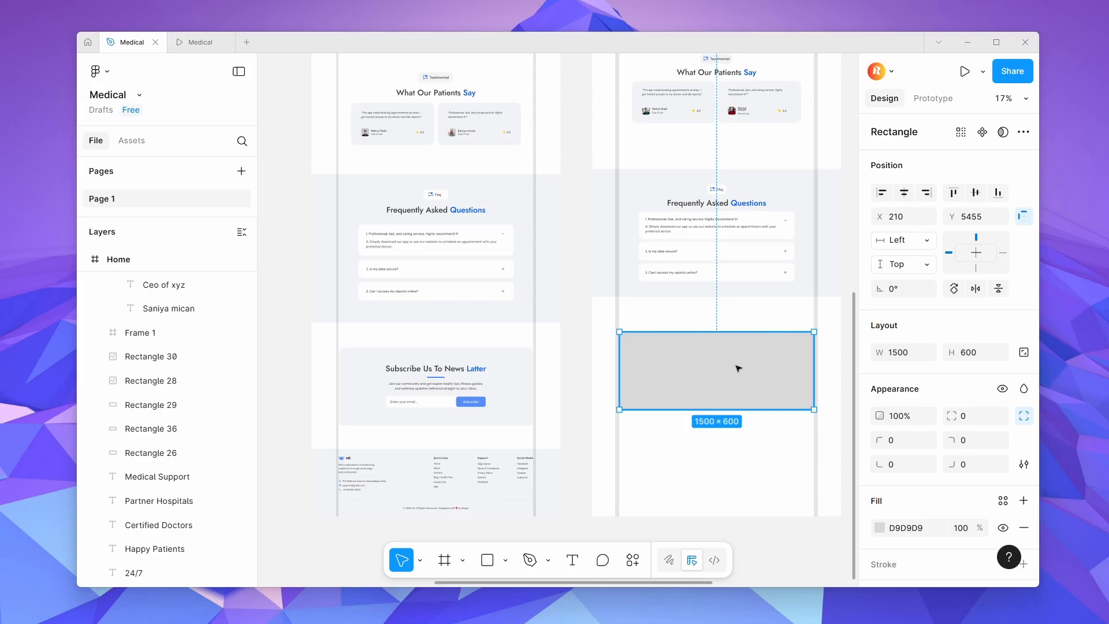
Give the newsletter rectangle a corner radius of 35 and corner smoothing of 100%.
left_click(522, 383)
left_click(622, 381)
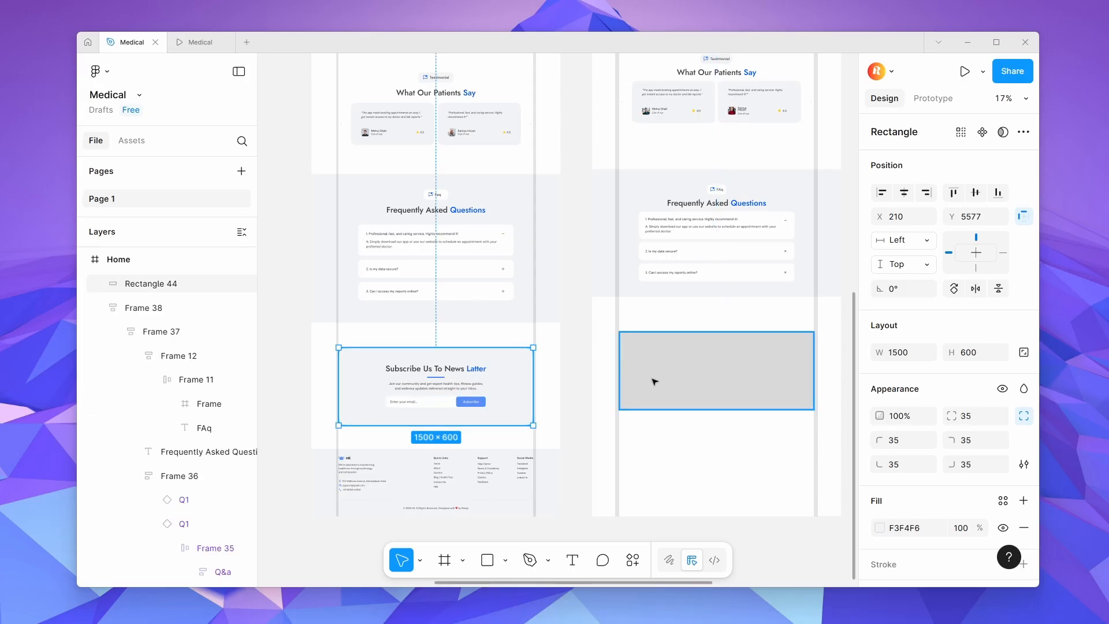
left_click(975, 418)
type("35")
left_click(746, 454)
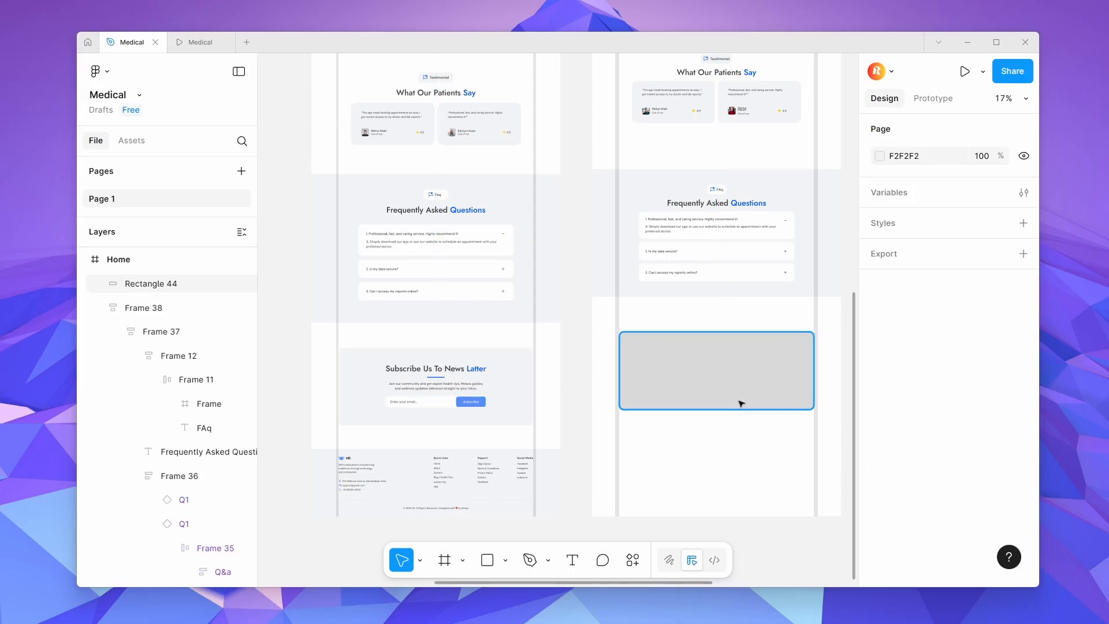
left_click(738, 400)
left_click(1023, 464)
left_click(800, 498)
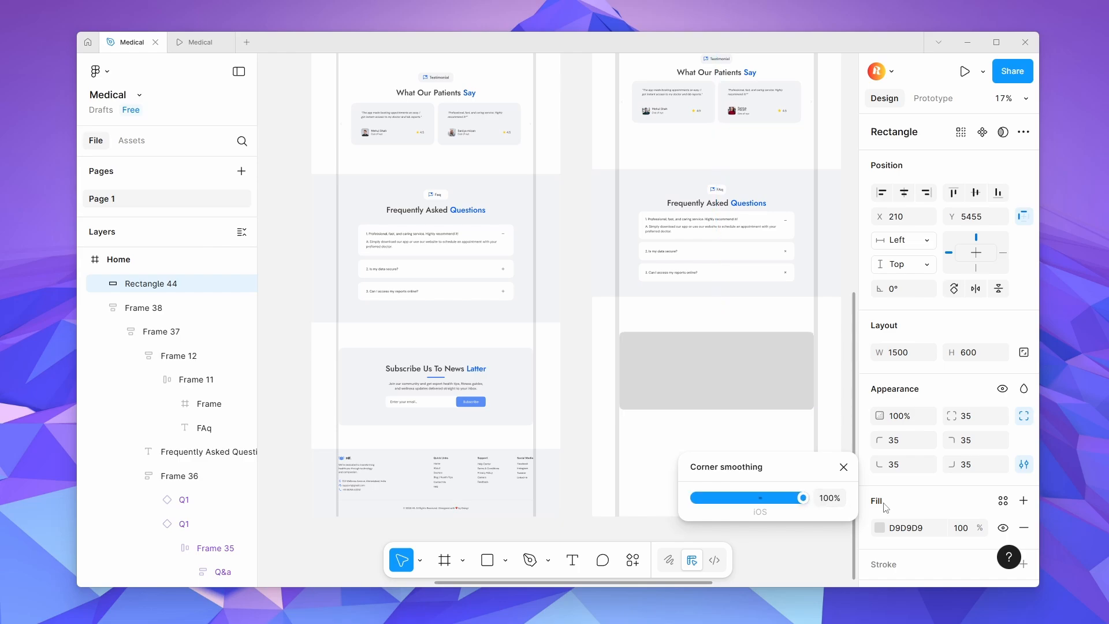
Fill the newsletter rectangle with the light grey section colour sampled from the canvas.
left_click(880, 527)
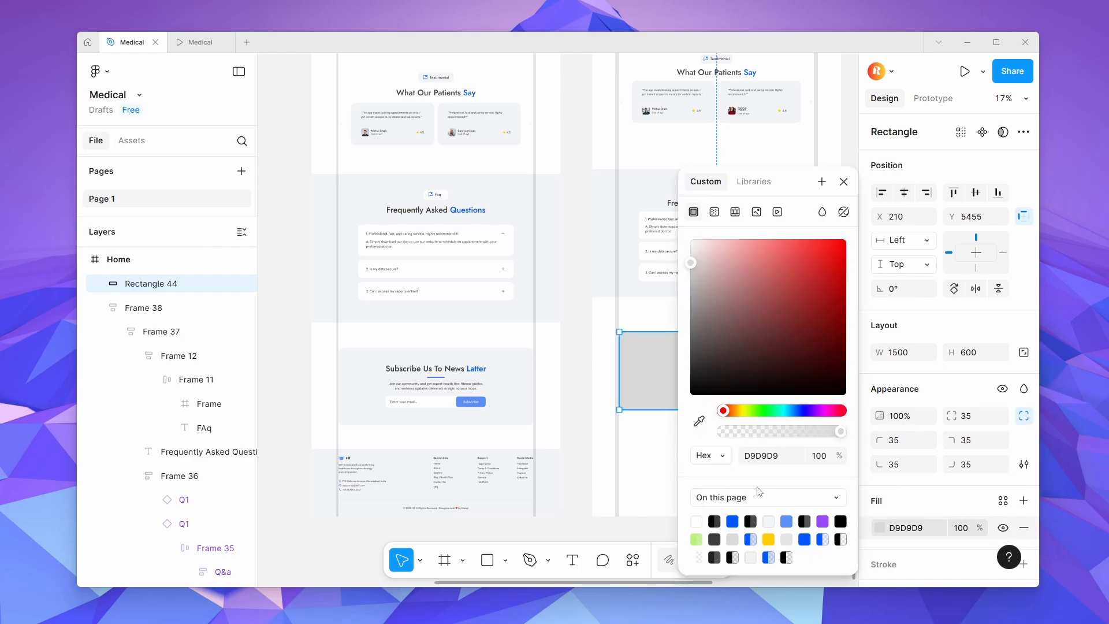
left_click(699, 422)
left_click(589, 389)
key("Escape")
key("Escape")
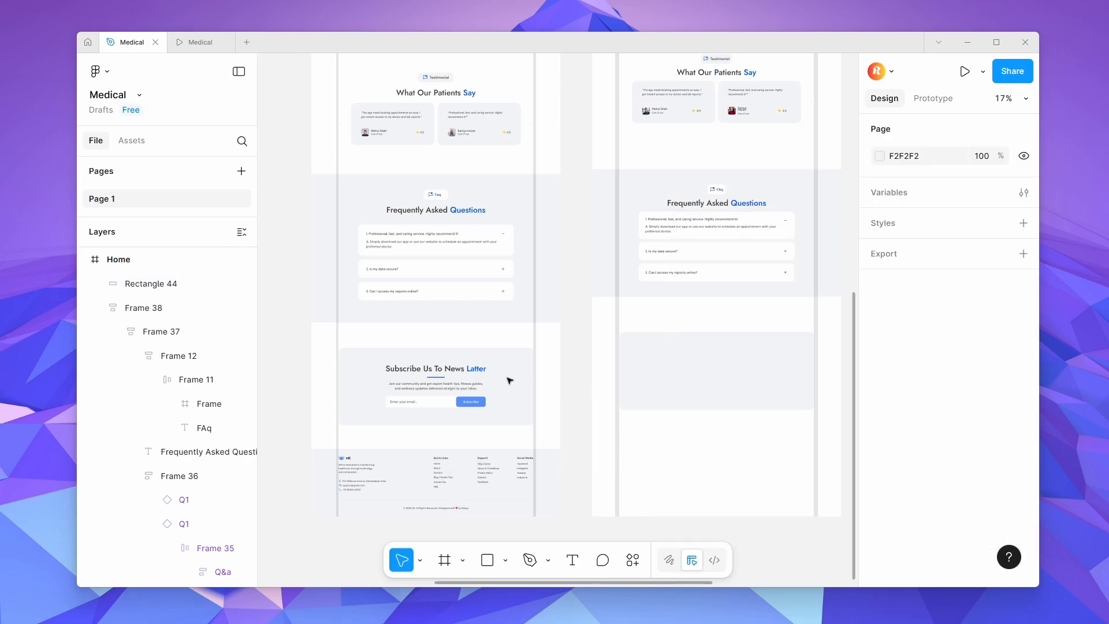
Copy the FAQ heading onto the newsletter rectangle and replace its text with the reference's "Subscribe Us To News Latter".
double_click(354, 329)
key("ctrl+c")
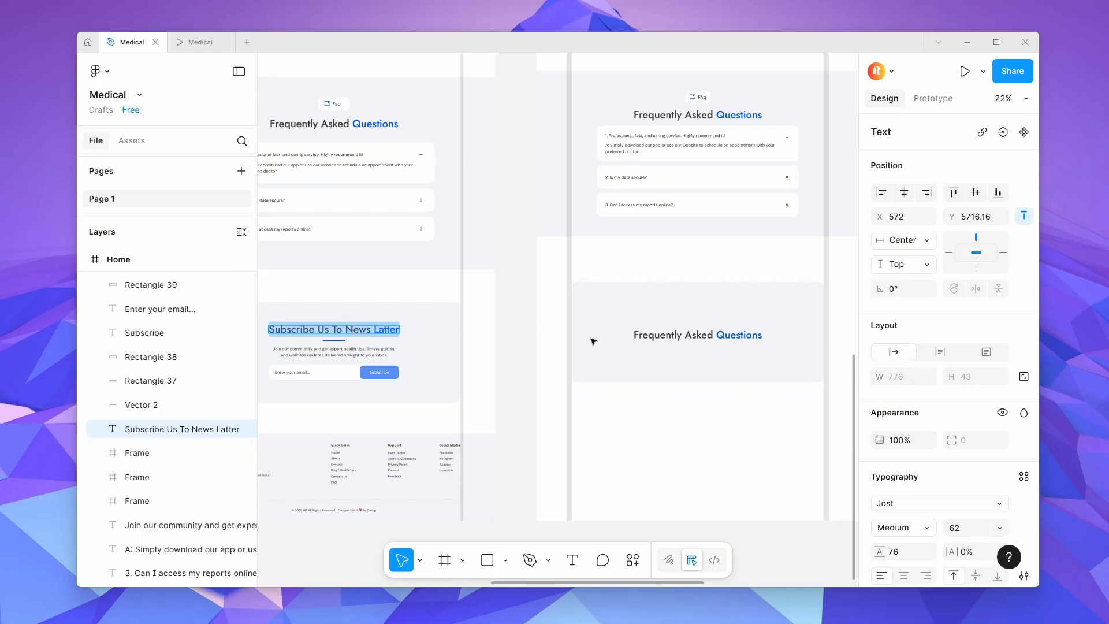
left_click(697, 336)
double_click(697, 336)
key("ctrl+v")
key("Escape")
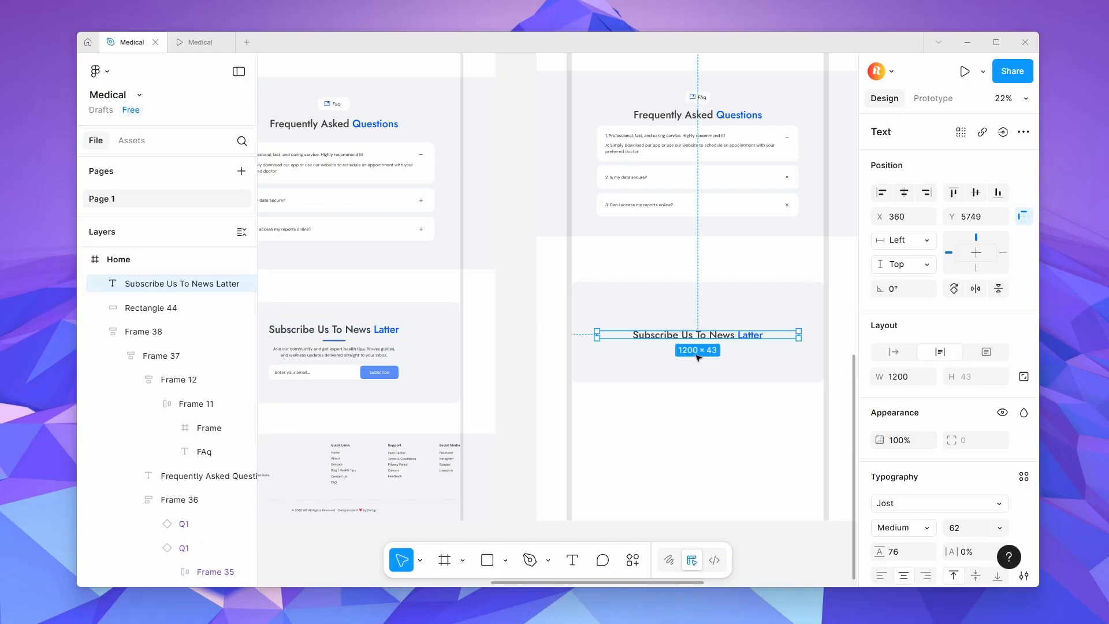
Fit the newsletter heading's box to its text, centre it horizontally and move it near the card's upper edge.
double_click(799, 336)
left_click(904, 193)
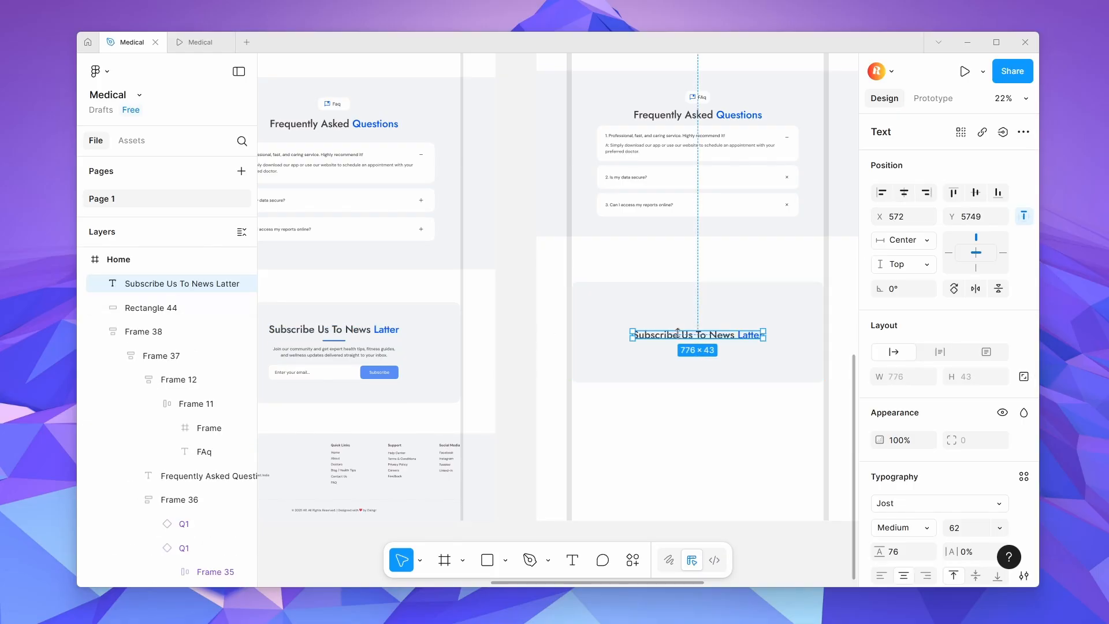
left_click_drag(688, 335, 696, 303)
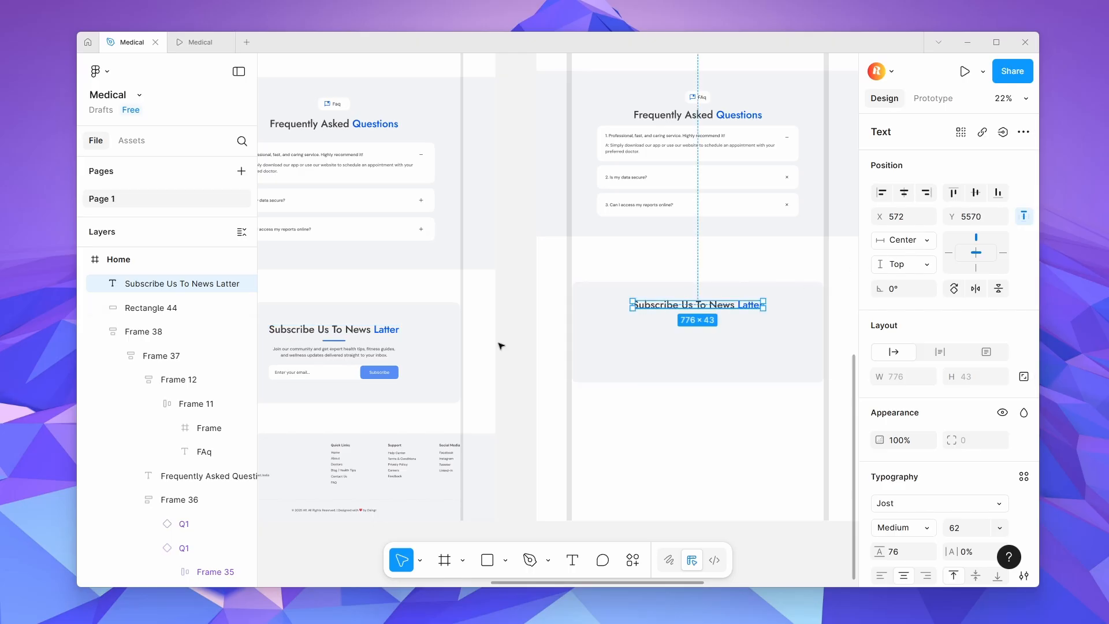
Draw a horizontal line about 170 long beneath the newsletter heading with the Pen tool.
left_click(343, 341)
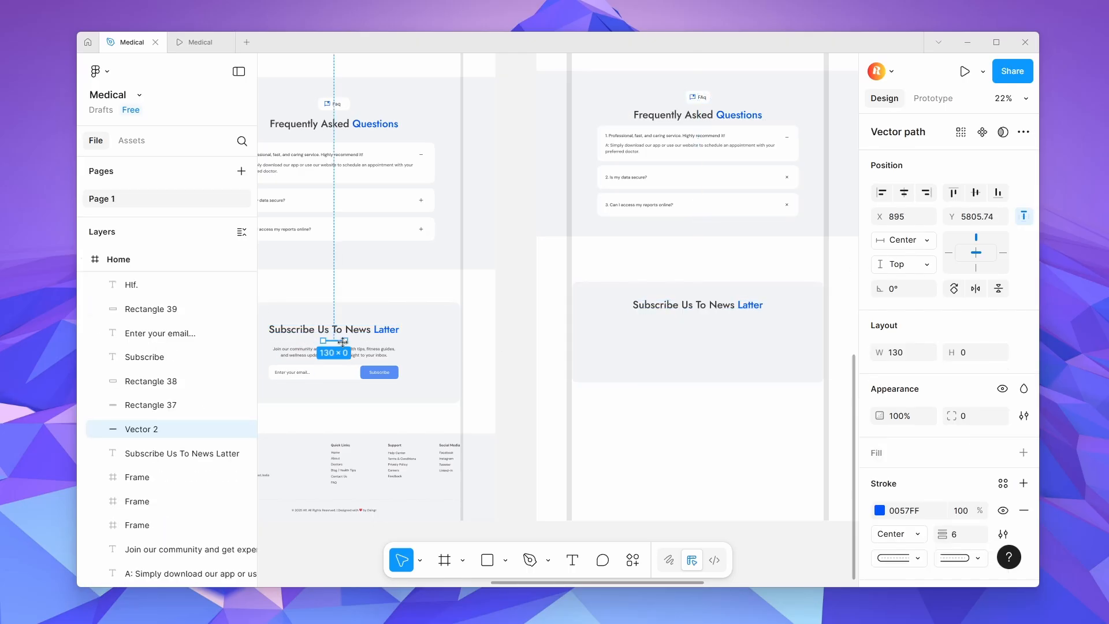
key("p")
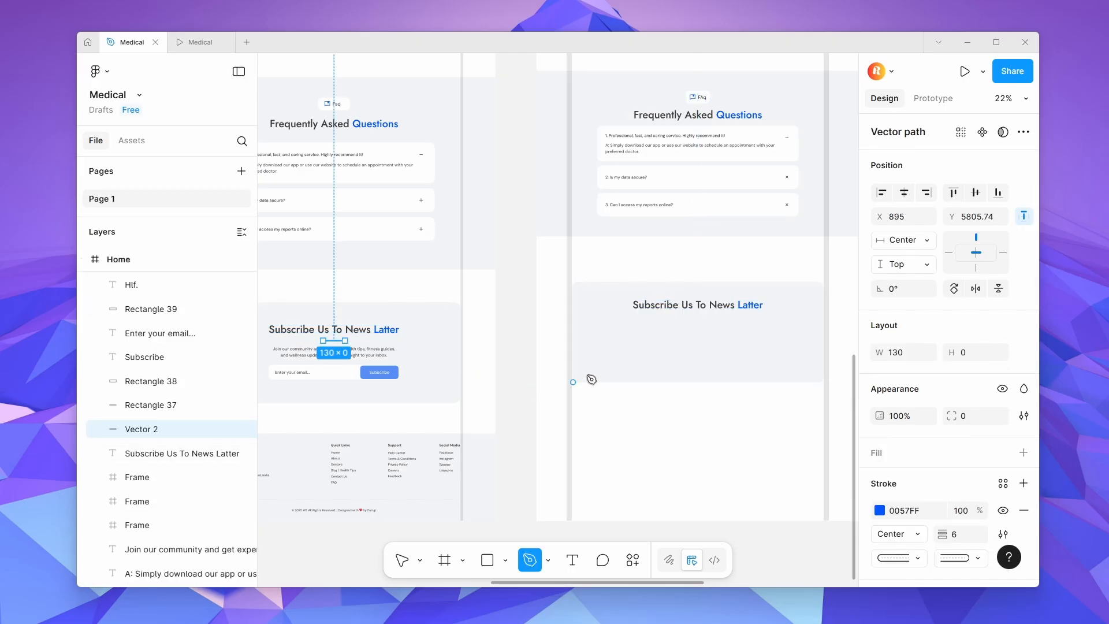
left_click(670, 319)
left_click(699, 319)
key("Escape")
key("Escape")
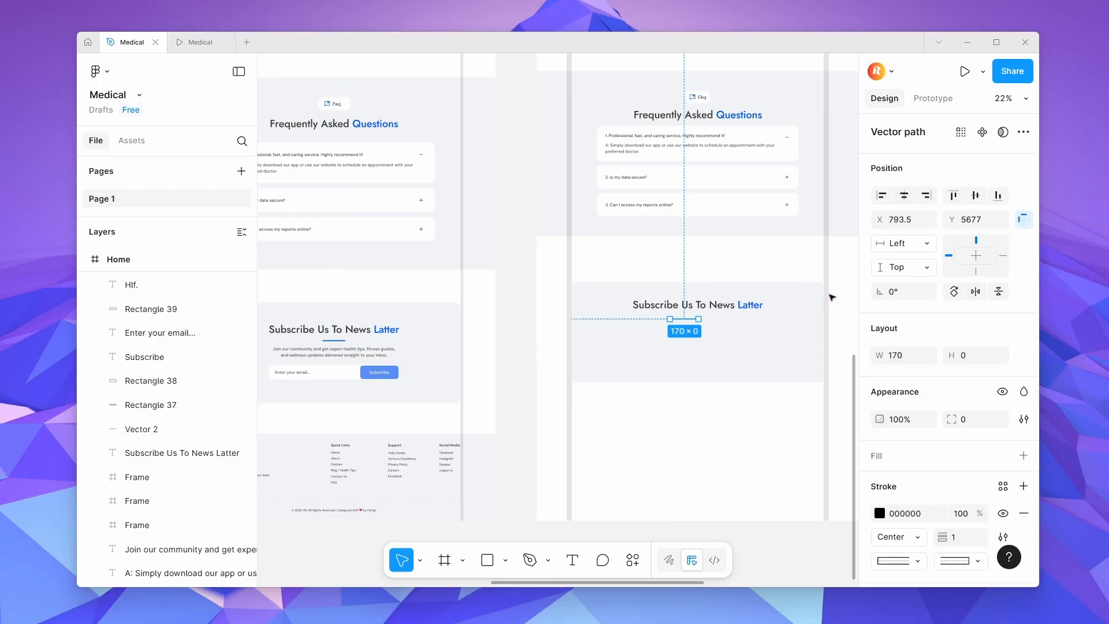
Set the width of the line beneath the newsletter heading to 130.
left_click(905, 356)
type("1")
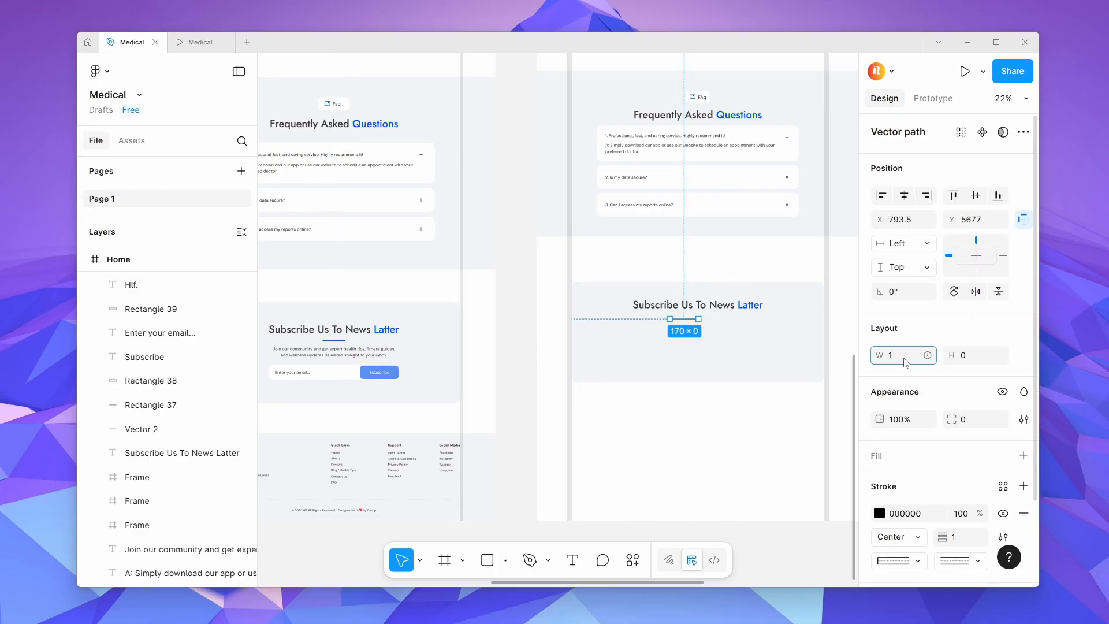
type("30")
key("Return")
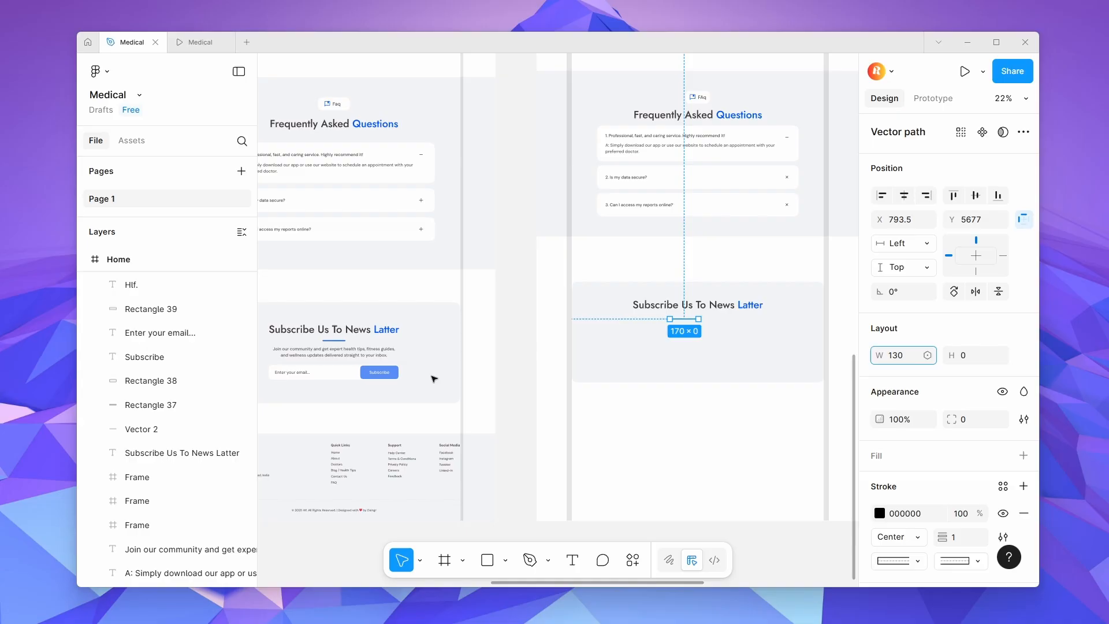
left_click(338, 342)
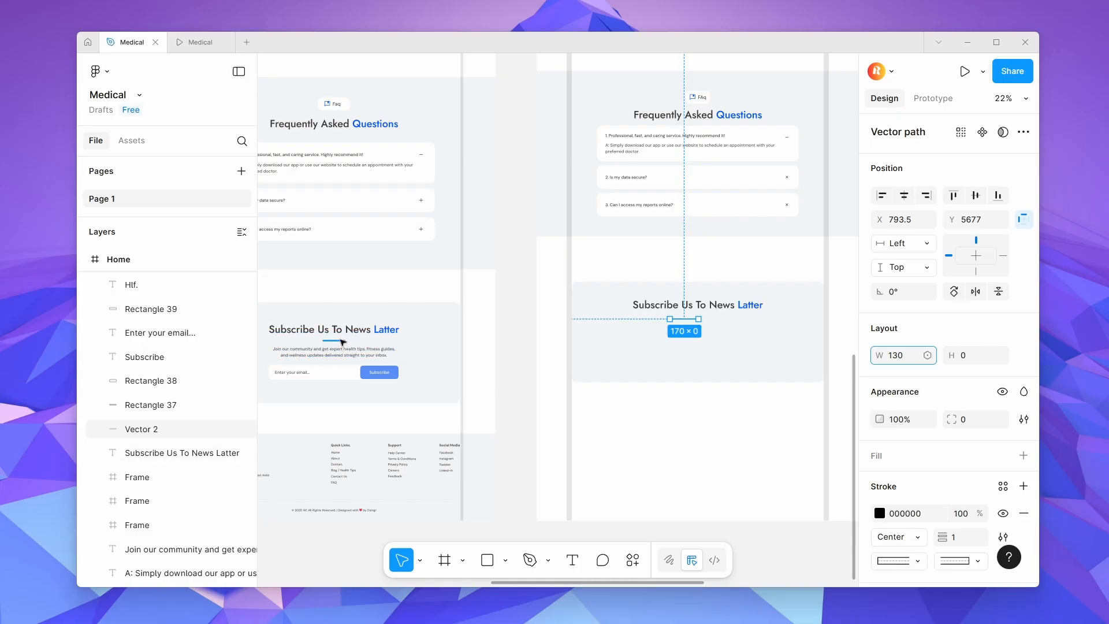
Set the stroke weight of the line beneath the newsletter heading to 6 and give it a round end cap.
left_click(681, 319)
scroll(970, 456, "down", 2)
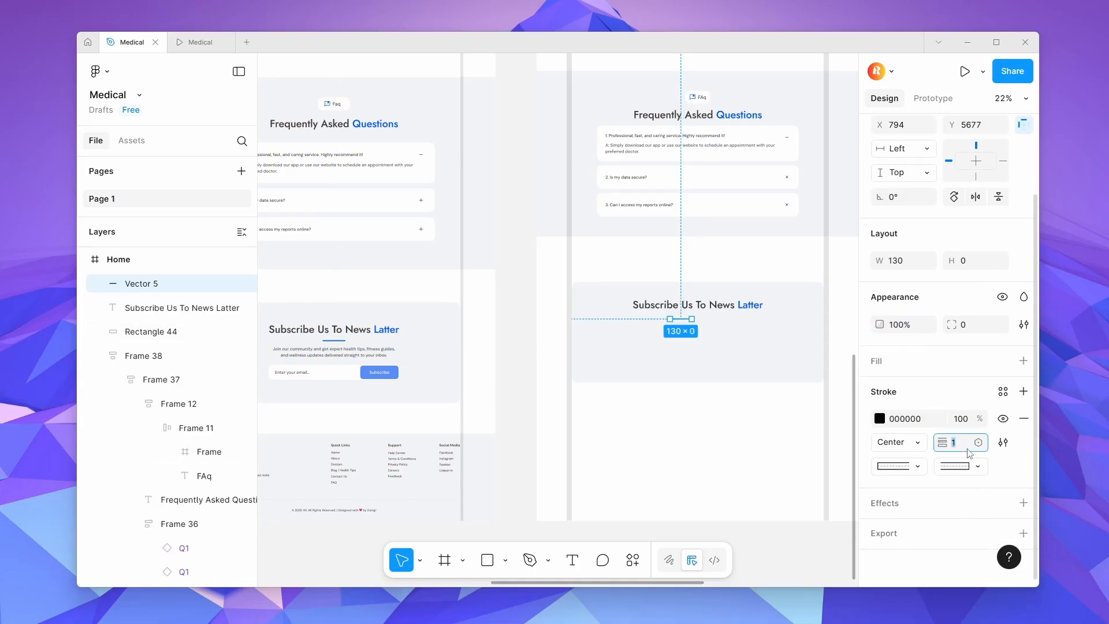
type("6")
left_click(908, 465)
left_click(913, 480)
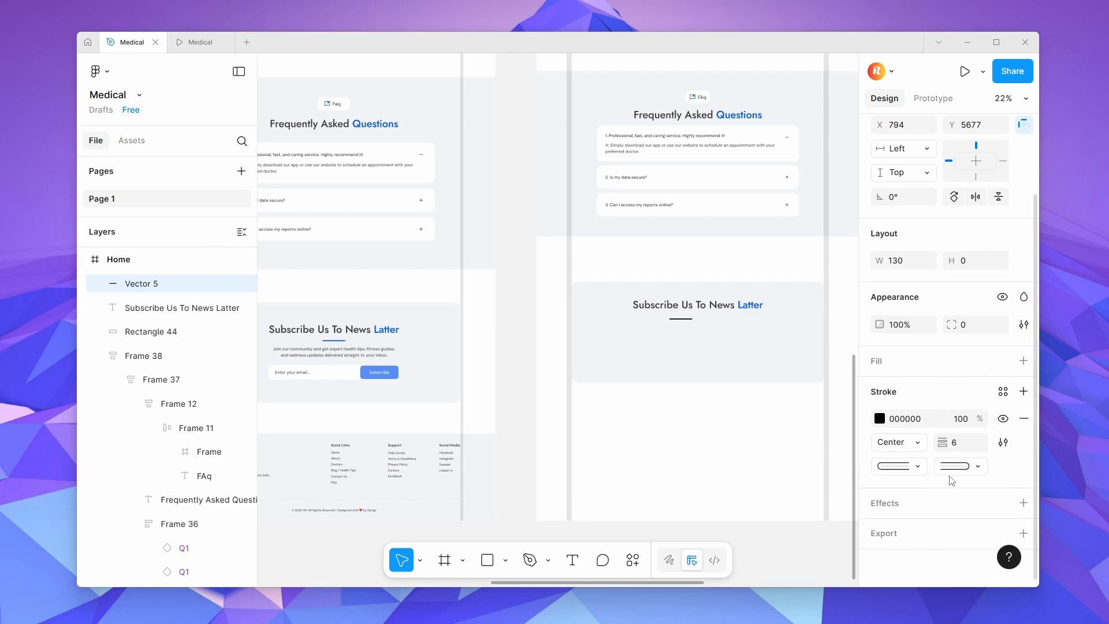
Colour the line beneath the newsletter heading blue 0057FF and centre it horizontally on the page.
left_click(879, 418)
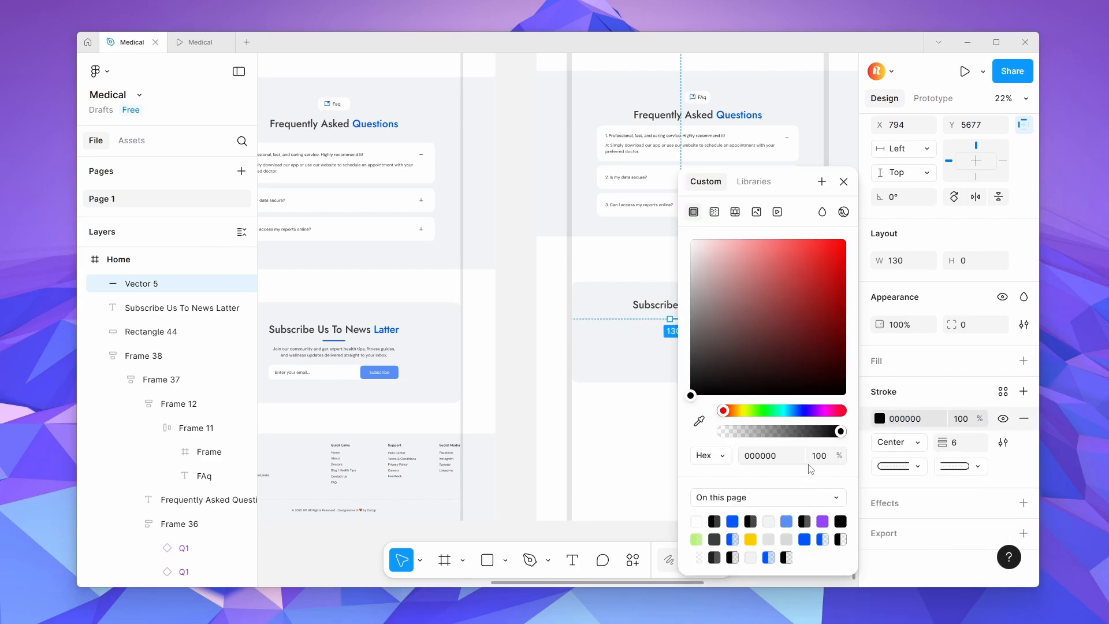
left_click(735, 520)
left_click(552, 401)
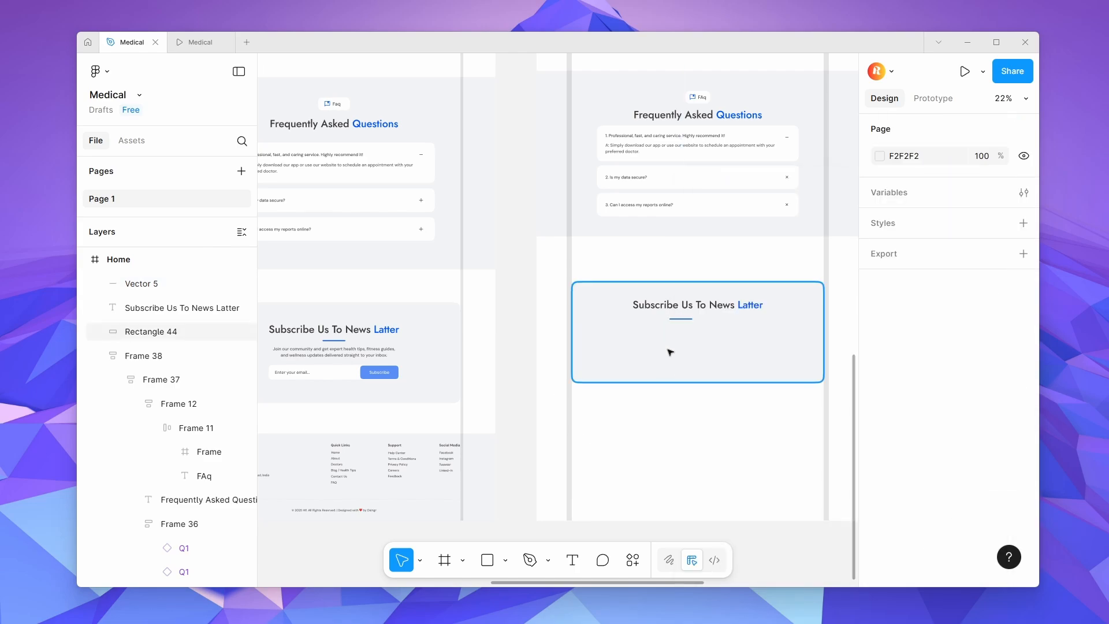
left_click(685, 319)
left_click(904, 192)
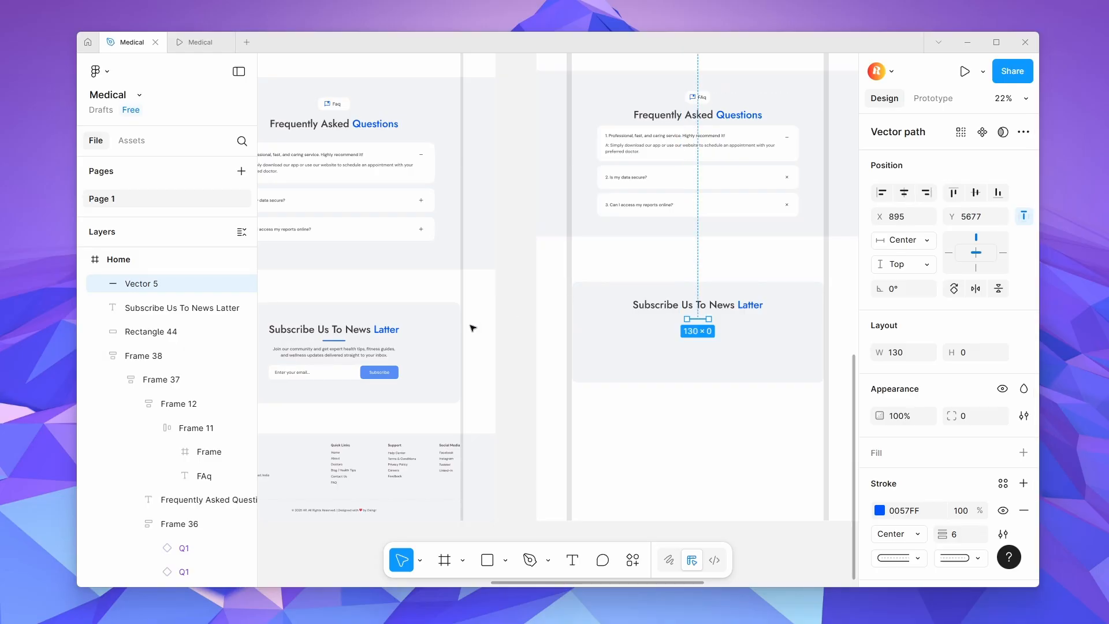
Copy the reference's "Join our community" description into the newsletter card beneath the blue line.
left_click(357, 354)
left_click(640, 371)
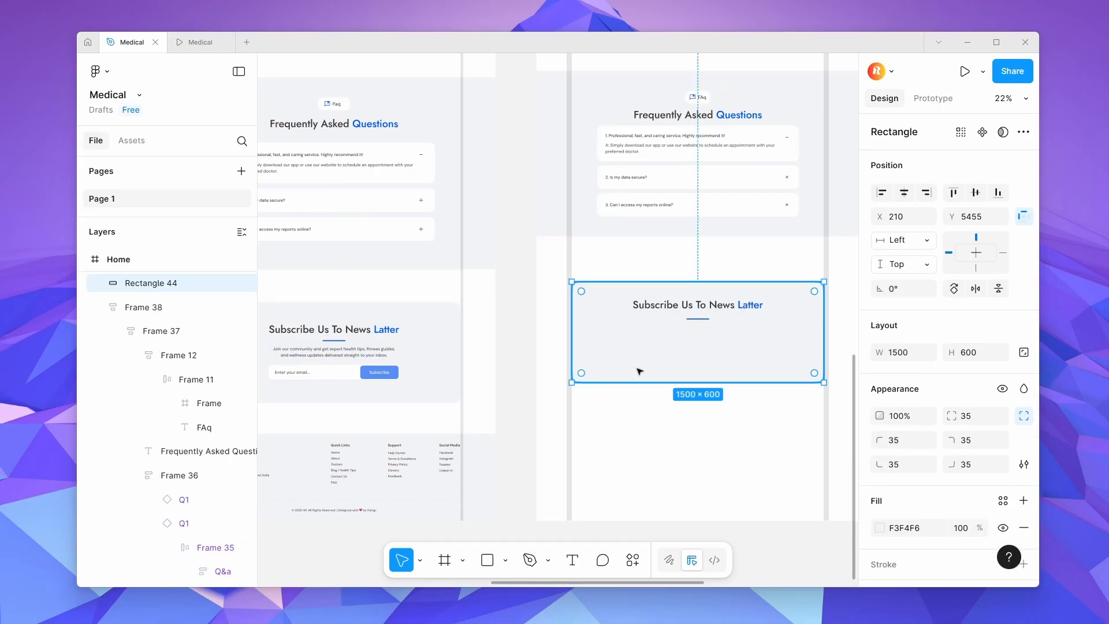
key("ctrl+v")
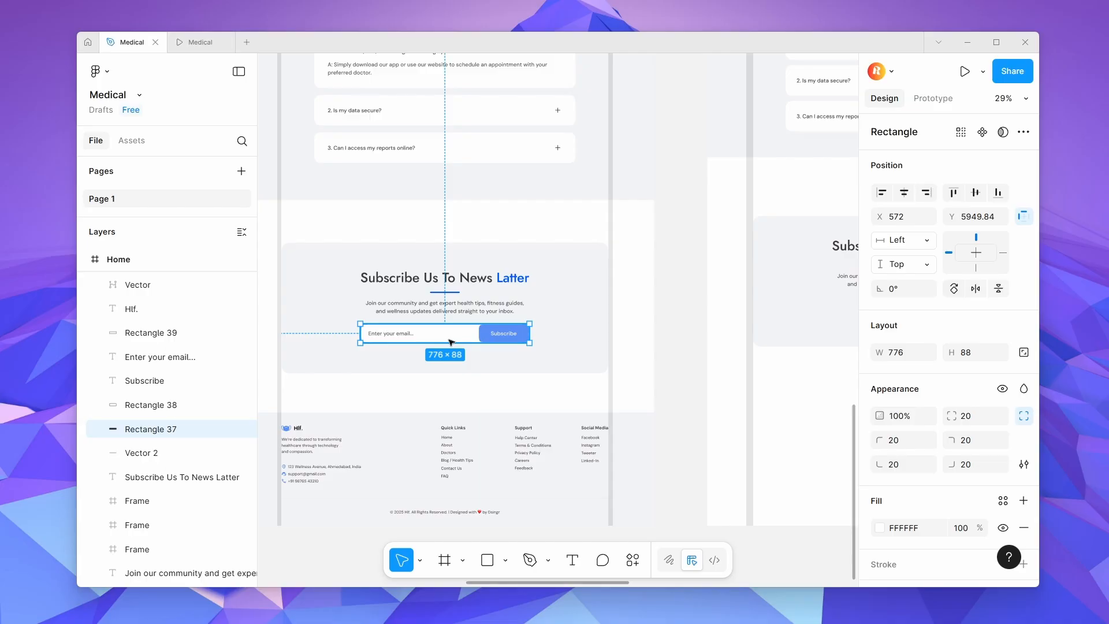
Draw a rectangle about 786 by 55 beneath the newsletter description for the email field.
scroll(452, 341, "down", 5)
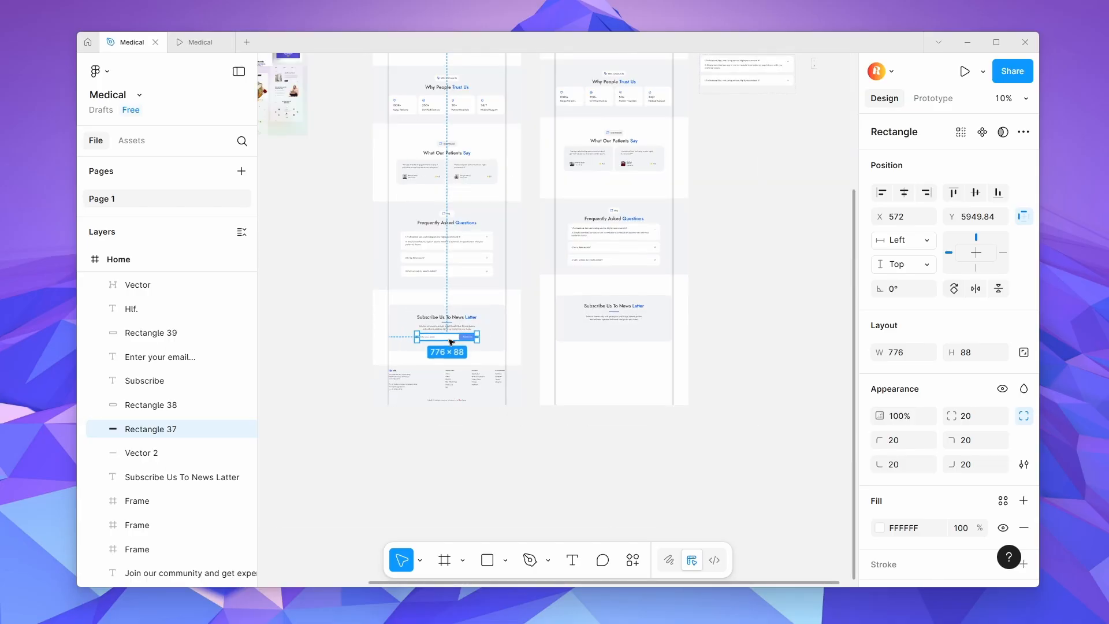
key("r")
scroll(606, 315, "up", 5)
left_click_drag(554, 345, 725, 358)
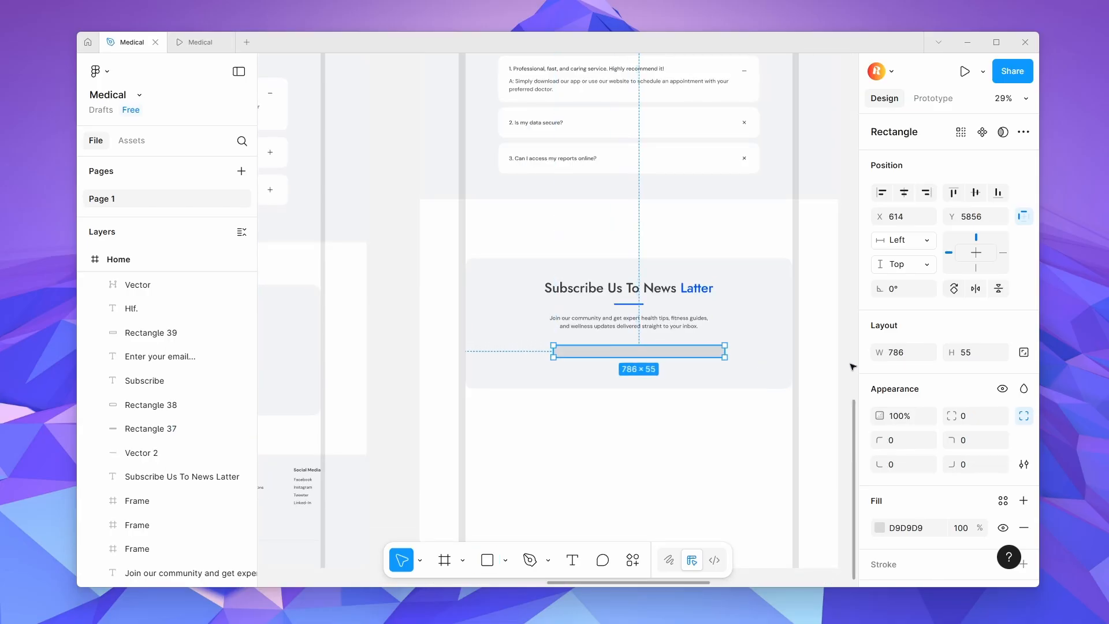
Set the email field rectangle's size to 776 by 88.
left_click(897, 353)
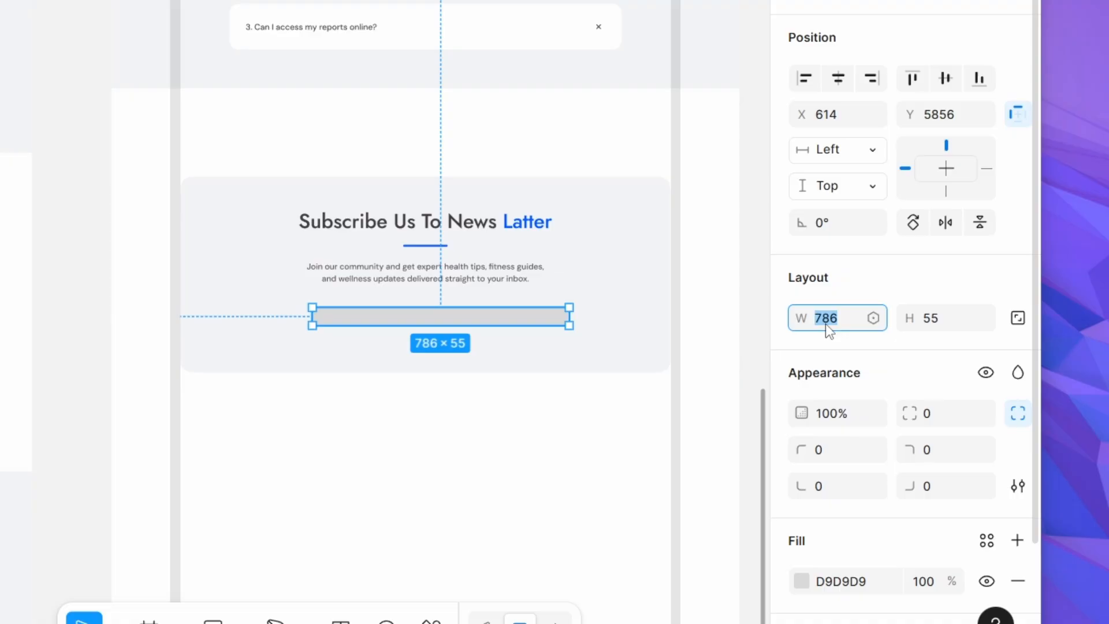
type("776")
left_click(931, 321)
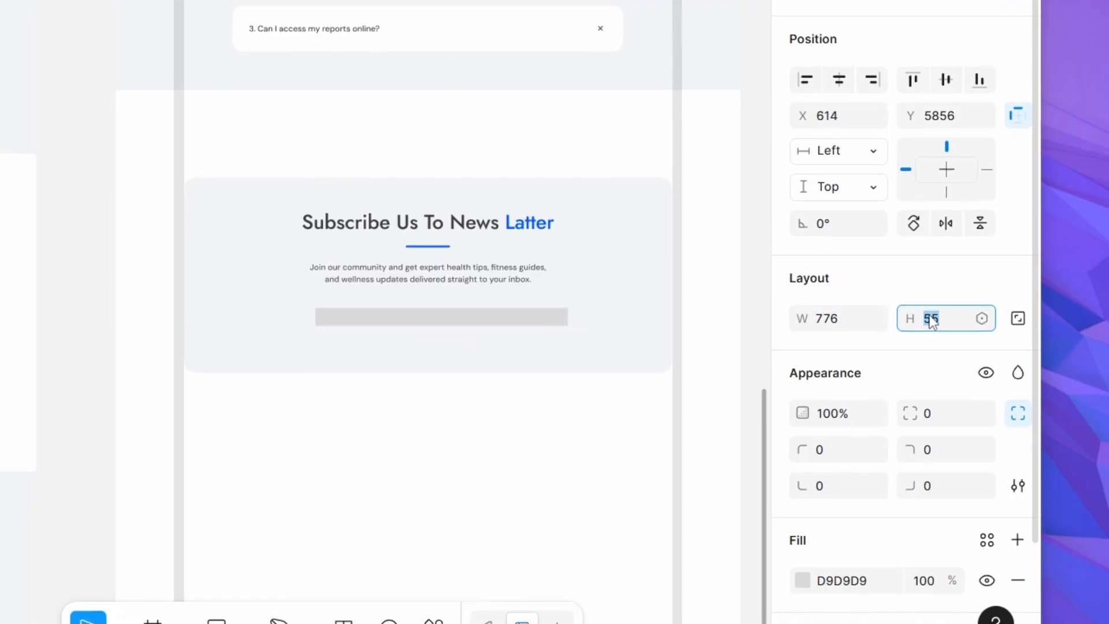
type("88")
key("Return")
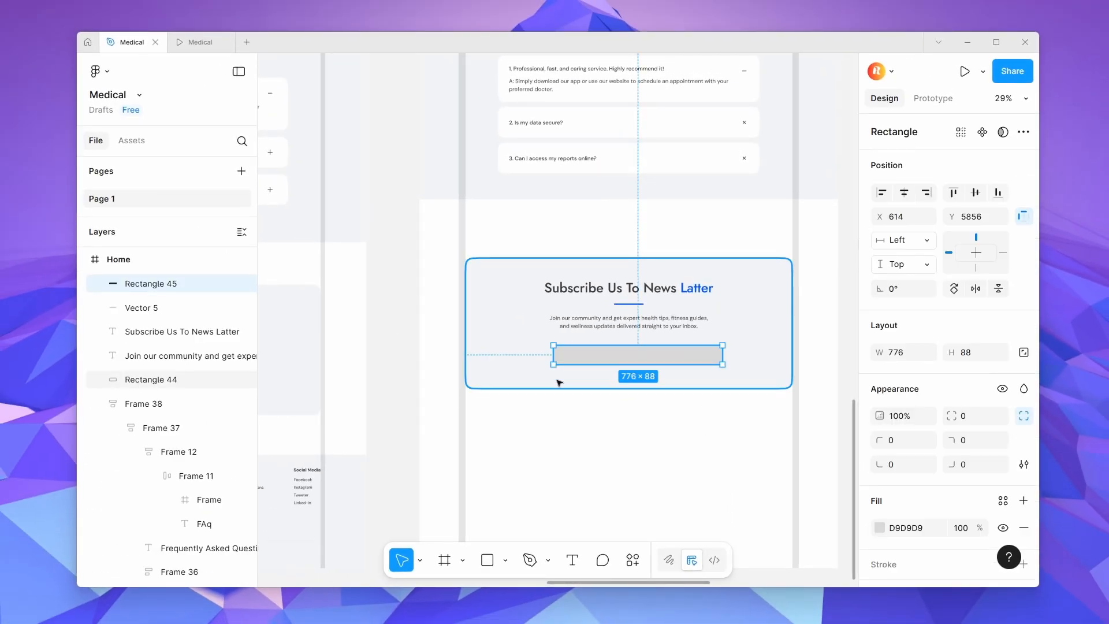
Give the email field rectangle a corner radius of 20 with 100% corner smoothing, matching the reference.
scroll(559, 382, "down", 3)
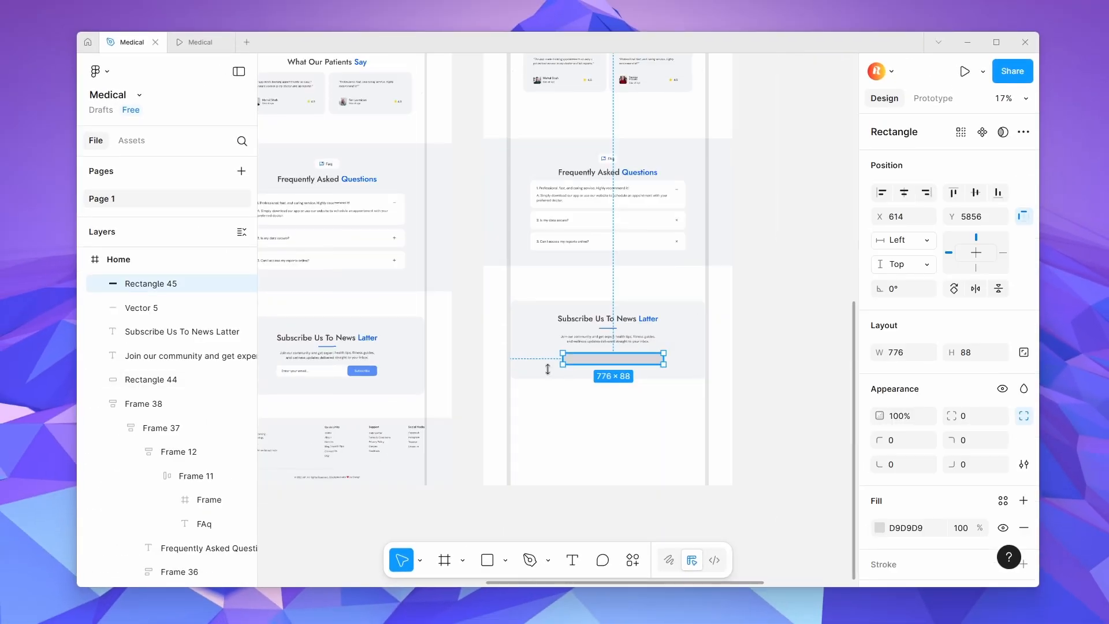
left_click(307, 370)
left_click(653, 358)
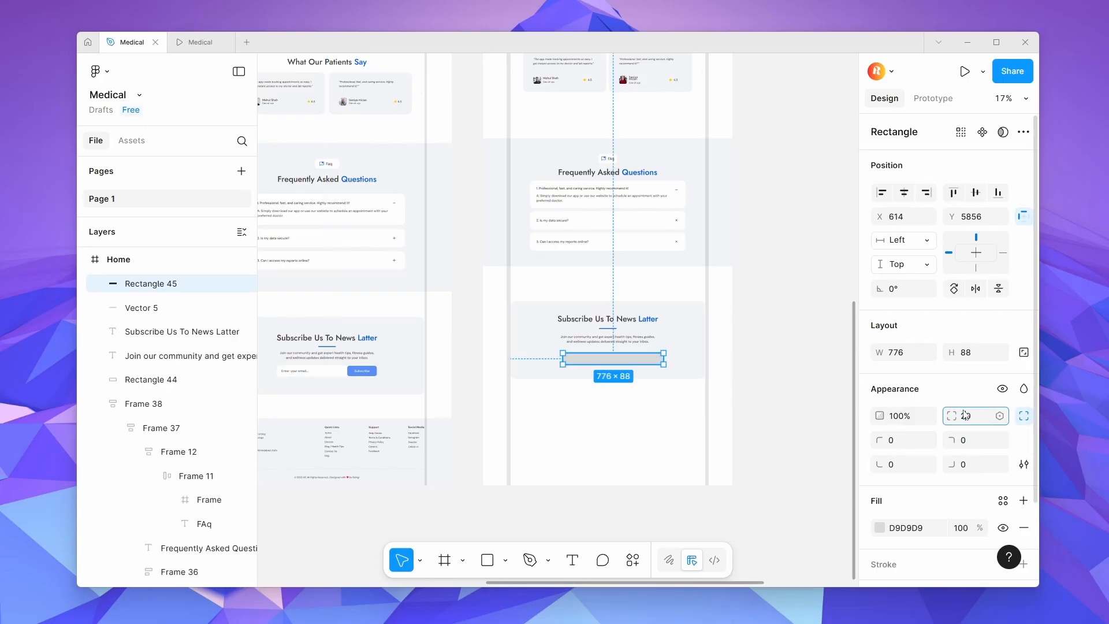
left_click(1023, 464)
left_click_drag(801, 497, 847, 499)
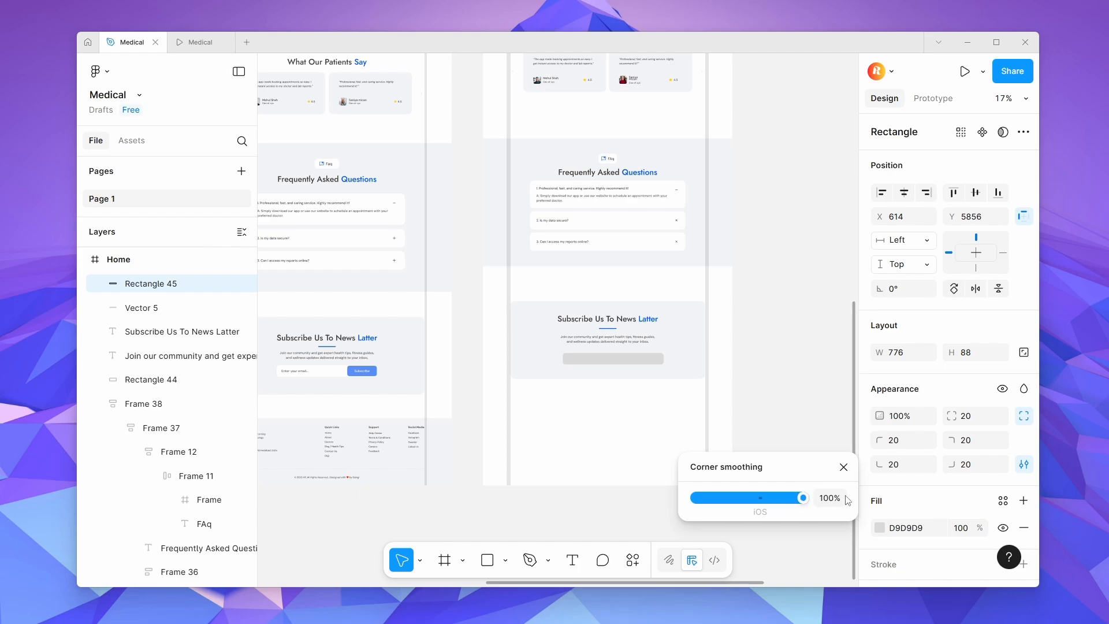
left_click(525, 465)
Change the email field rectangle's fill to white FFFFFF.
left_click(624, 361)
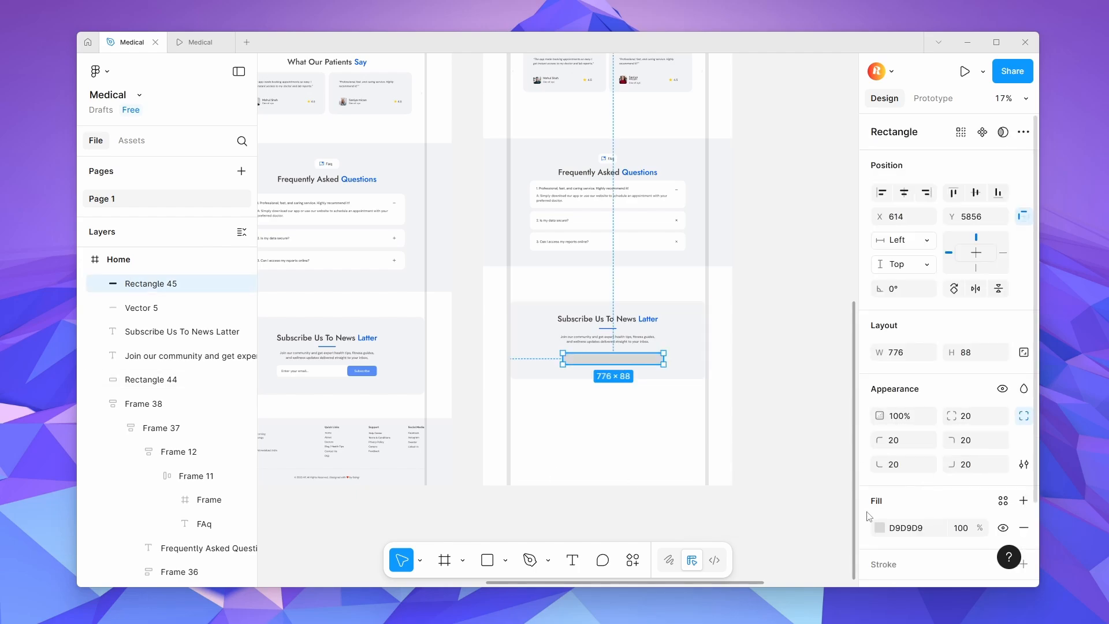
left_click(879, 528)
left_click_drag(738, 341, 544, 248)
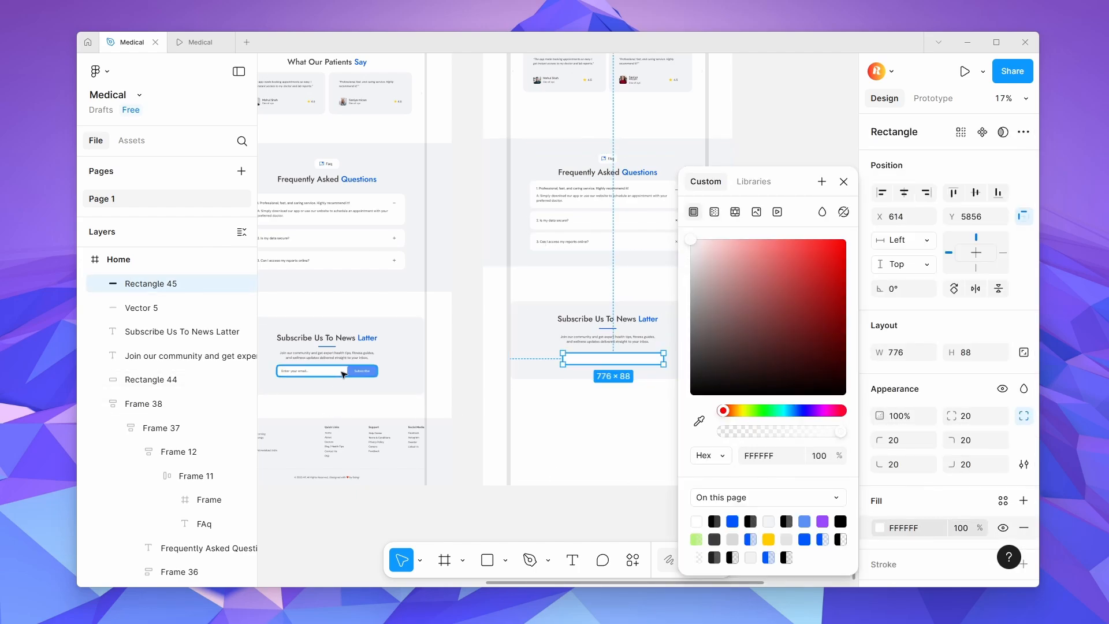
Add the placeholder text "Enter your email..." inside the white email field, in the reference placeholder's DM Sans Medium 25 style.
left_click(306, 373)
scroll(301, 373, "up", 5)
scroll(301, 373, "down", 3)
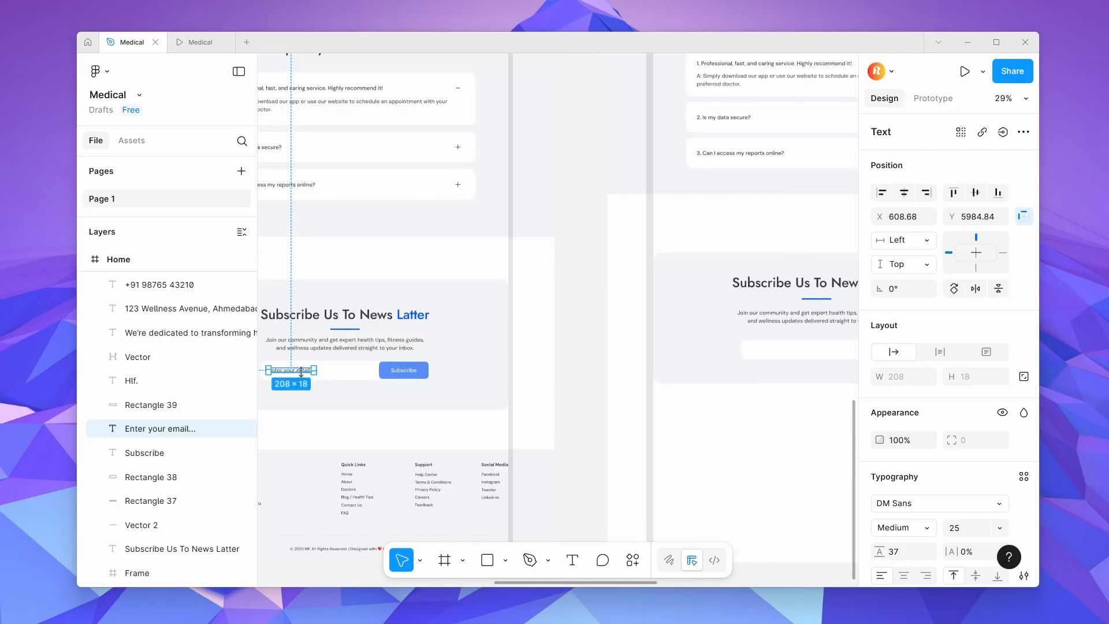
scroll(301, 373, "down", 2)
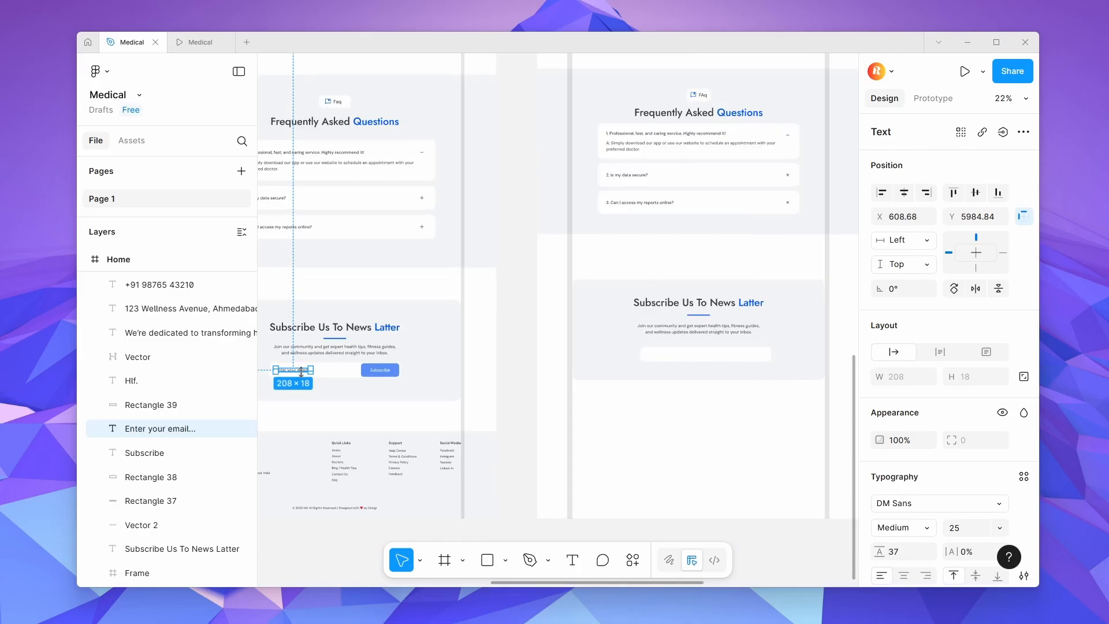
scroll(668, 354, "up", 5)
key("t")
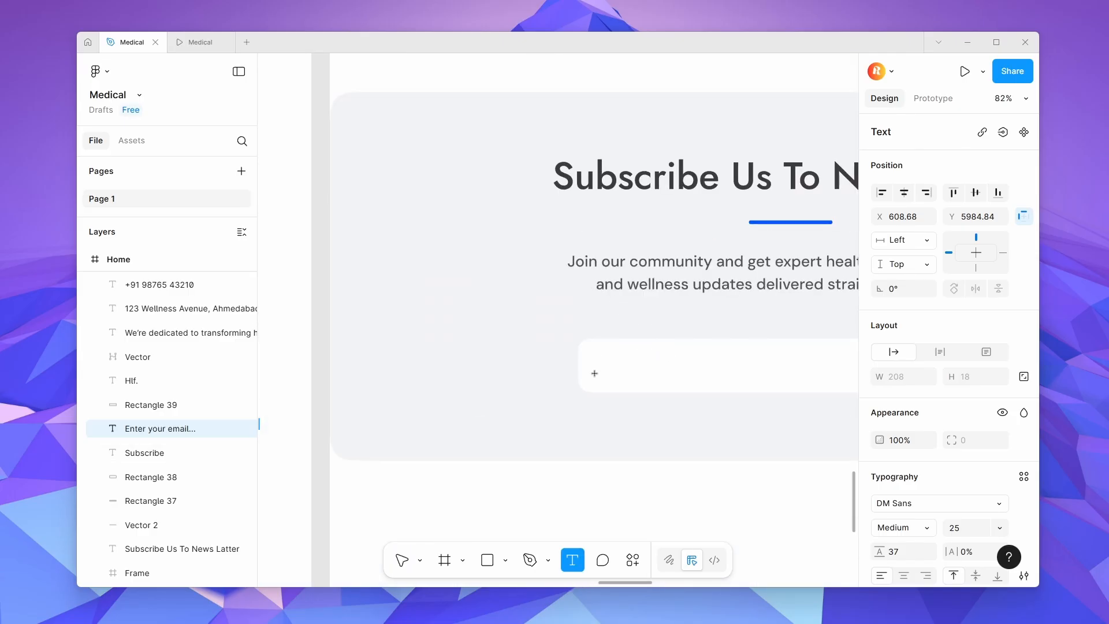
left_click(596, 375)
type("Enter your email...")
key("Escape")
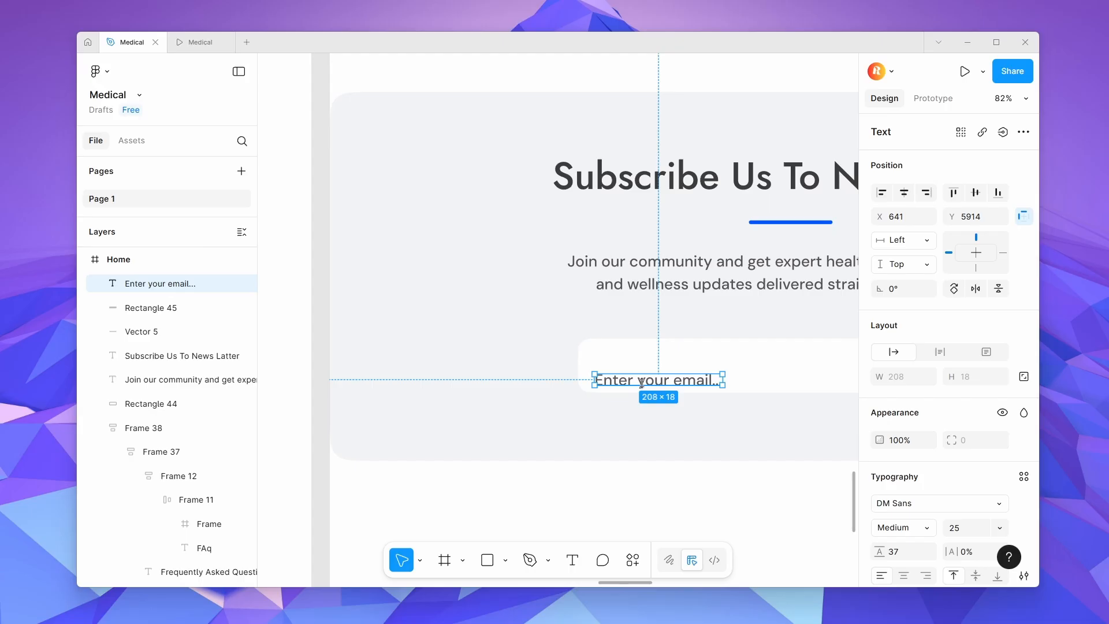
Move the placeholder text up and slightly inward so it sits vertically centred in the email field, keeping line height 37.
left_click_drag(645, 380, 653, 368)
scroll(930, 397, "down", 4)
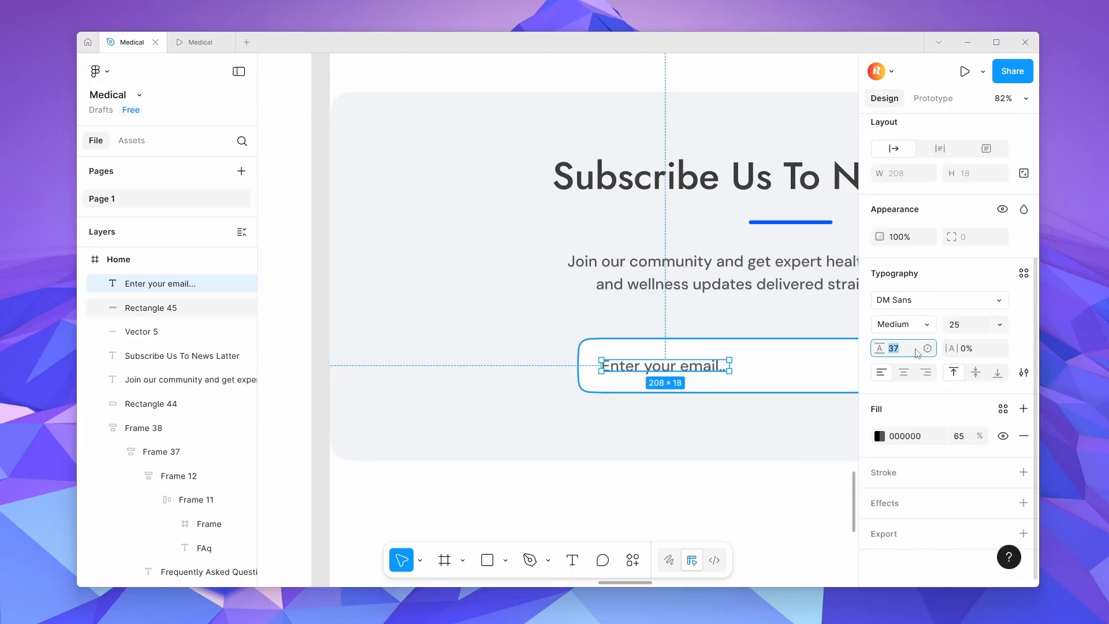
key("Return")
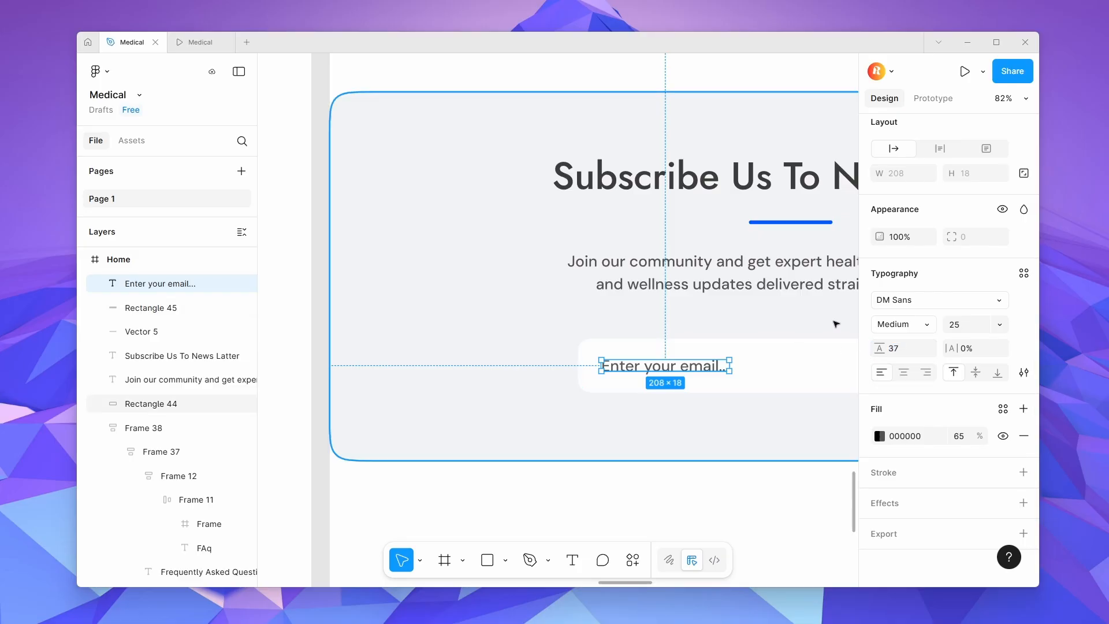
scroll(578, 395, "down", 2)
scroll(578, 395, "down", 3)
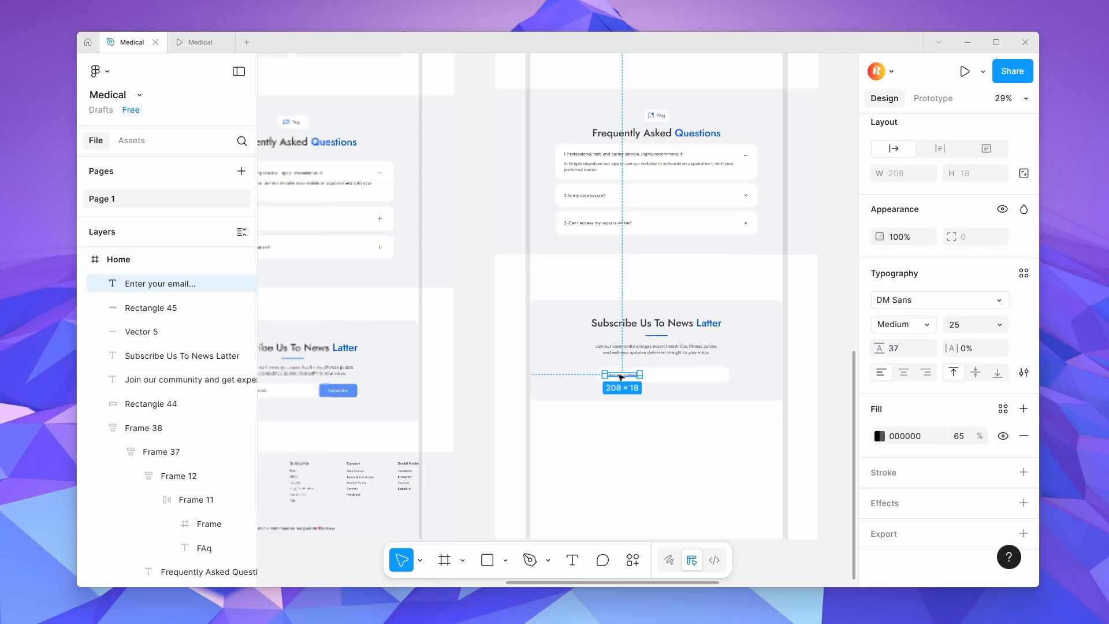
scroll(448, 387, "down", 4)
scroll(594, 312, "up", 4)
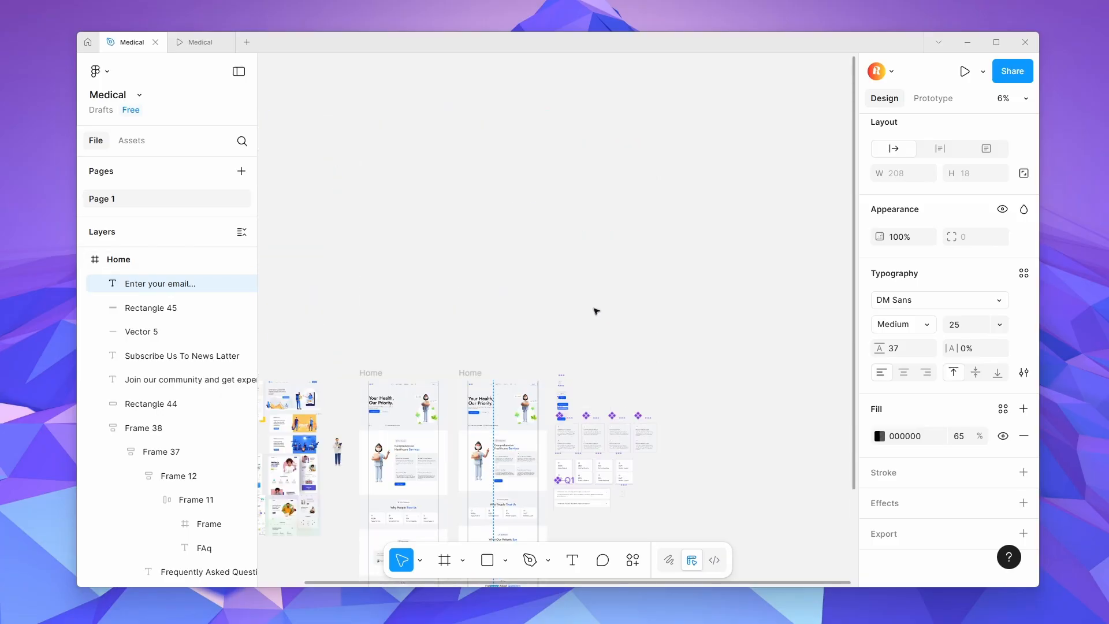
scroll(587, 394, "up", 5)
scroll(513, 429, "down", 3)
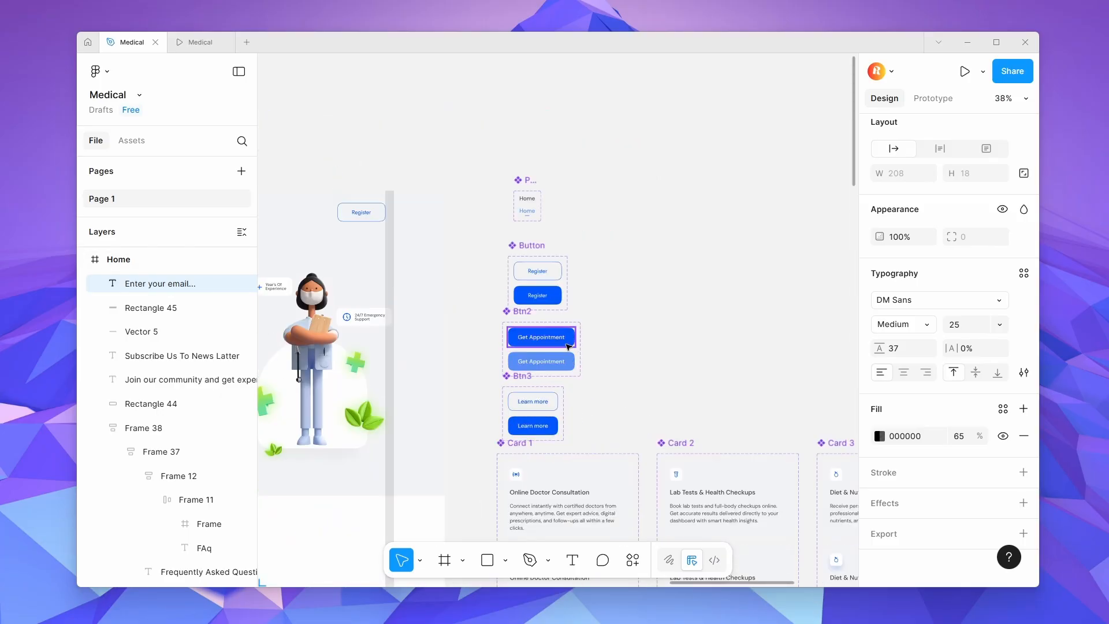
left_click(520, 319)
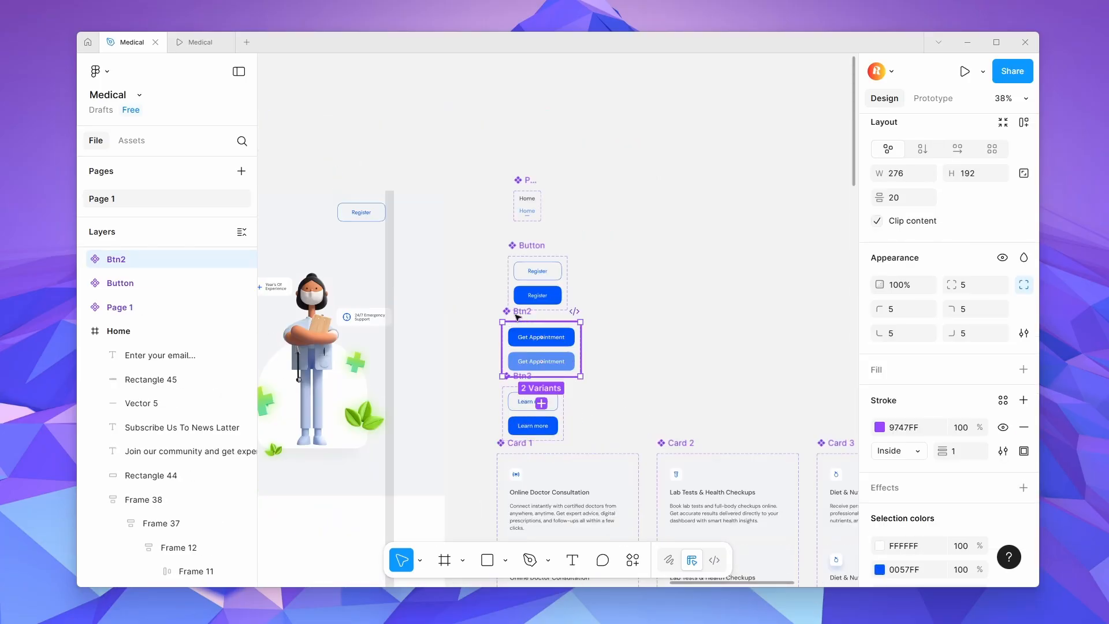
left_click_drag(543, 312, 768, 309)
scroll(728, 312, "down", 5)
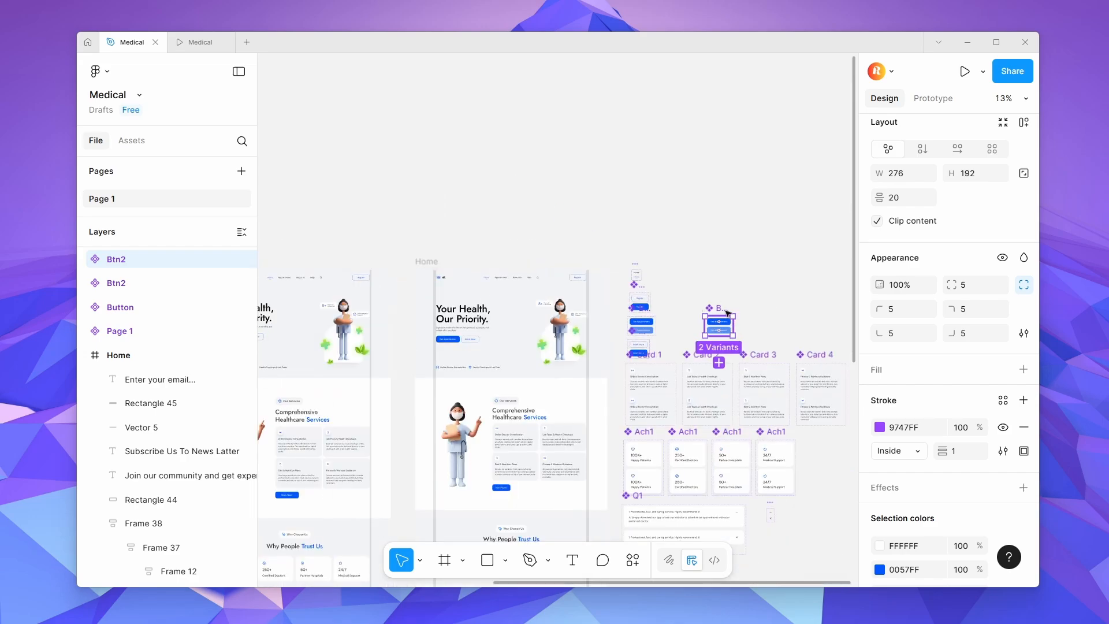
key("ctrl+z")
Place a copy of the light-blue Btn2 variant in the email field of the newsletter card.
double_click(645, 332)
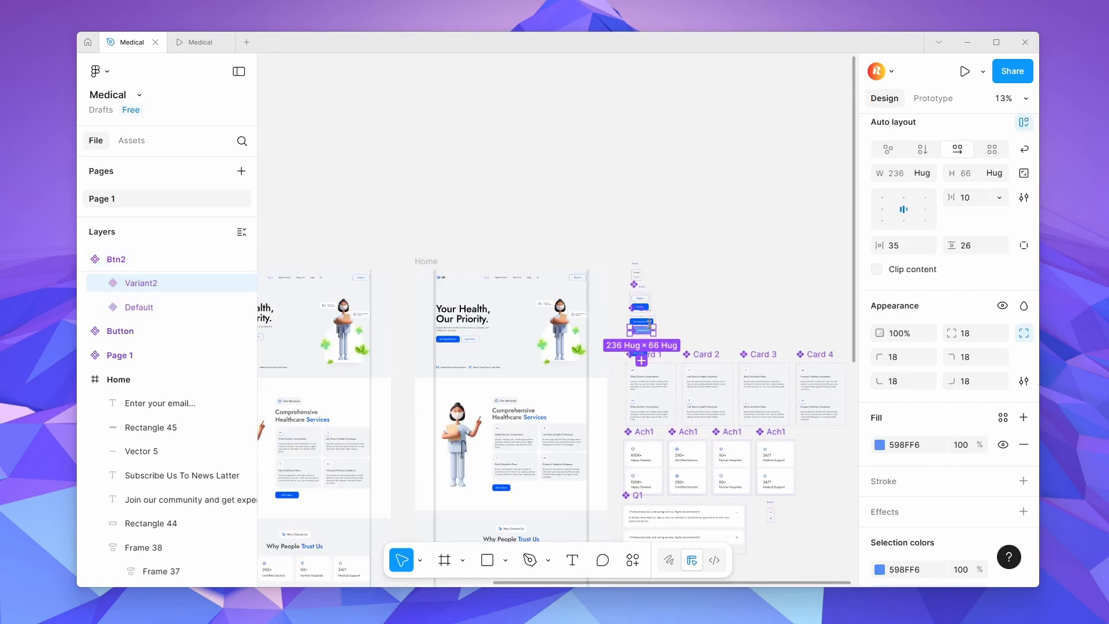
left_click_drag(645, 333, 579, 456)
scroll(541, 447, "up", 6)
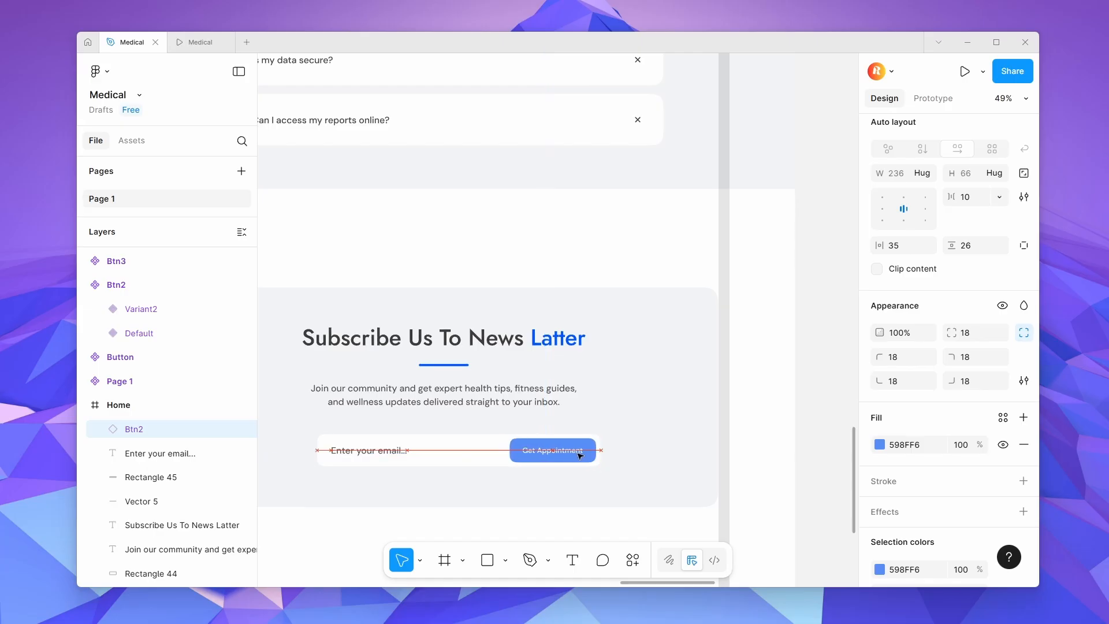
Change the button's label to "Subscribe" and move the button to the right end of the email field.
scroll(579, 455, "up", 4)
double_click(571, 452)
double_click(571, 449)
type("Subscribe")
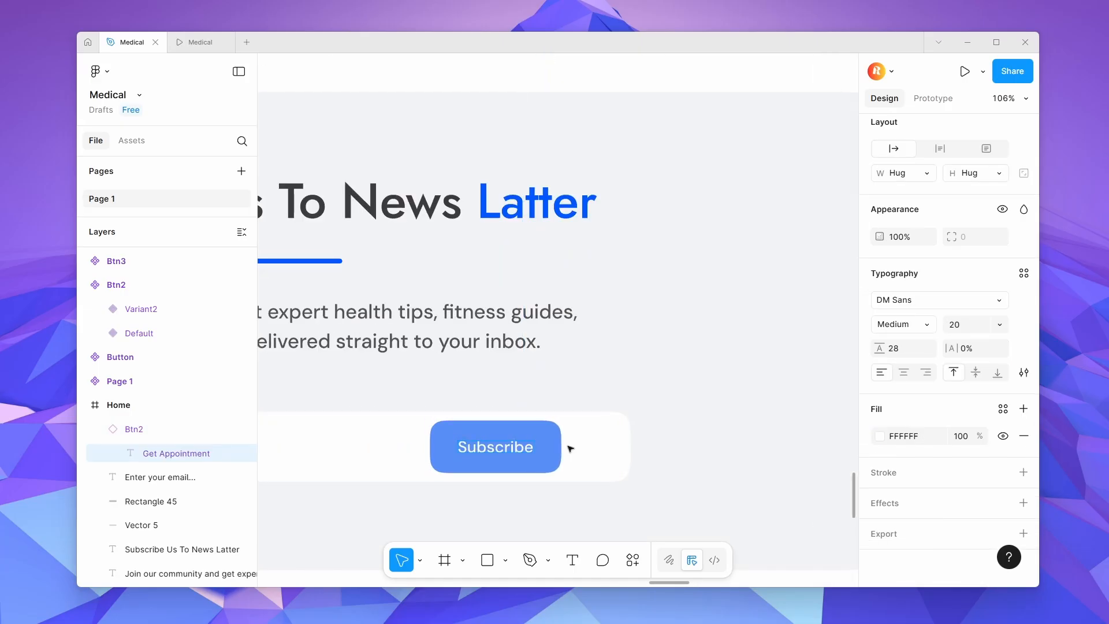
left_click(715, 485)
left_click(484, 448)
left_click_drag(484, 448, 546, 449)
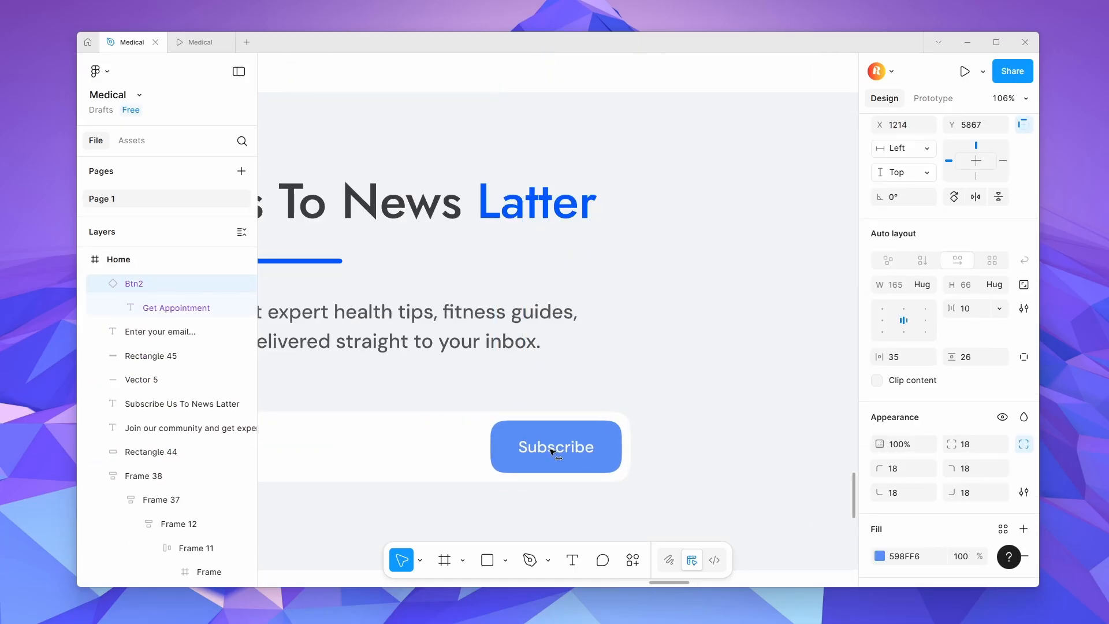
Wrap the placeholder text and Subscribe button in an auto layout, and wrap that together with the white field rectangle.
scroll(725, 459, "down", 5)
left_click(498, 455, "shift")
key("shift+a")
left_click(600, 455, "shift")
key("shift+a")
Wrap the newsletter heading, line, description and email field in a centred vertical auto layout, and auto-layout that with the card background.
left_click(520, 412, "shift")
left_click(570, 389, "shift")
left_click(578, 367, "shift")
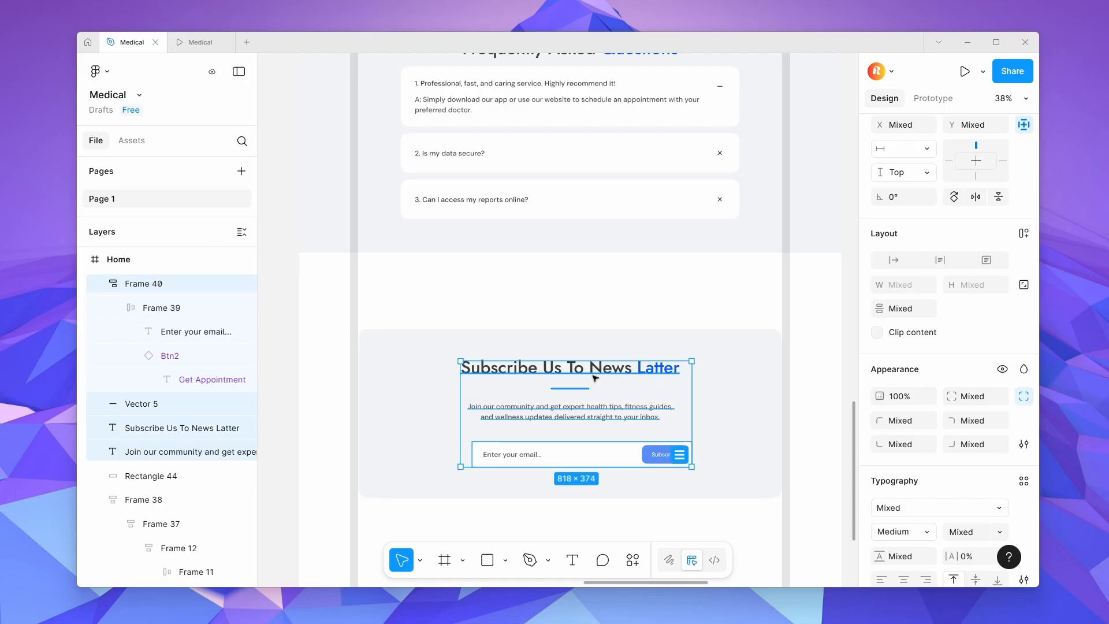
key("shift+a")
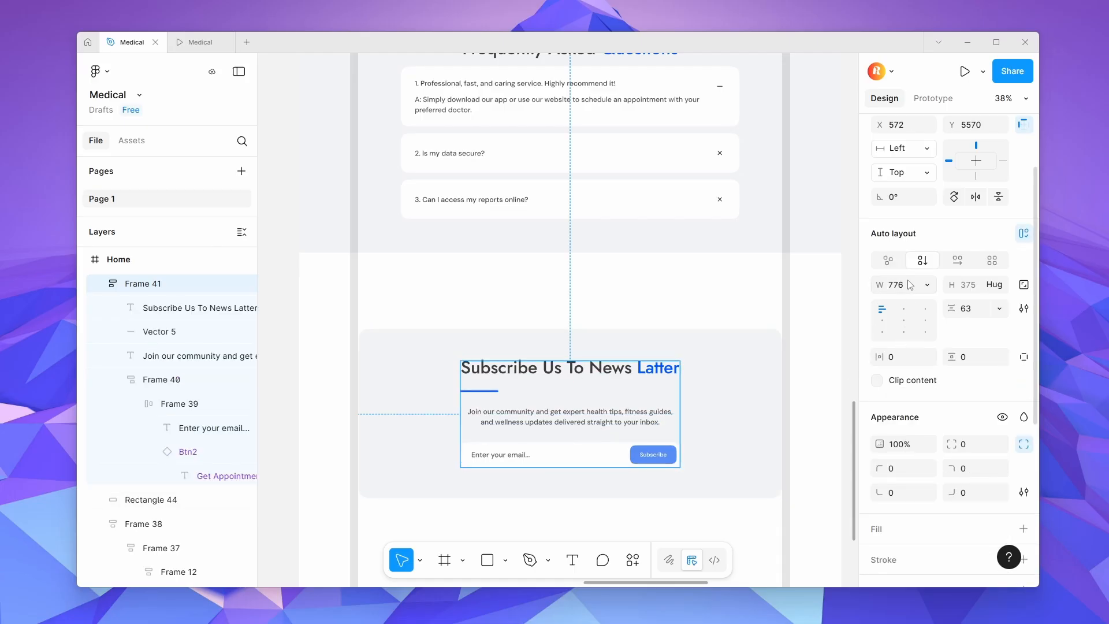
left_click(904, 320)
left_click(702, 416, "shift")
key("shift+a")
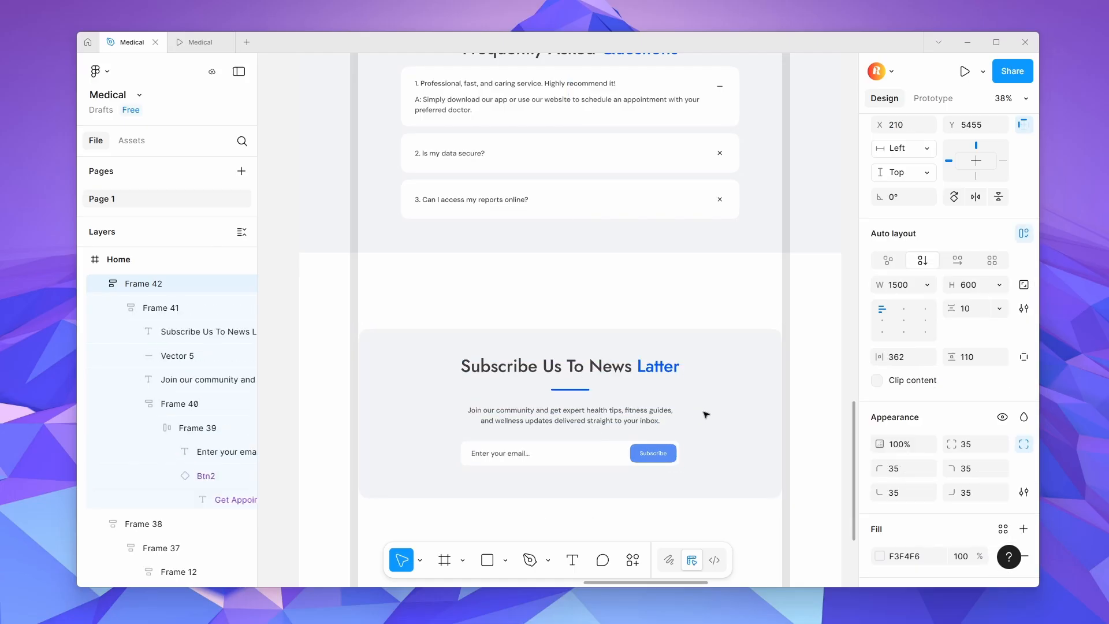
Draw a 1920 px wide footer rectangle below the newsletter section, down to the page's lower edge, and set its height to 520.
scroll(653, 370, "down", 5)
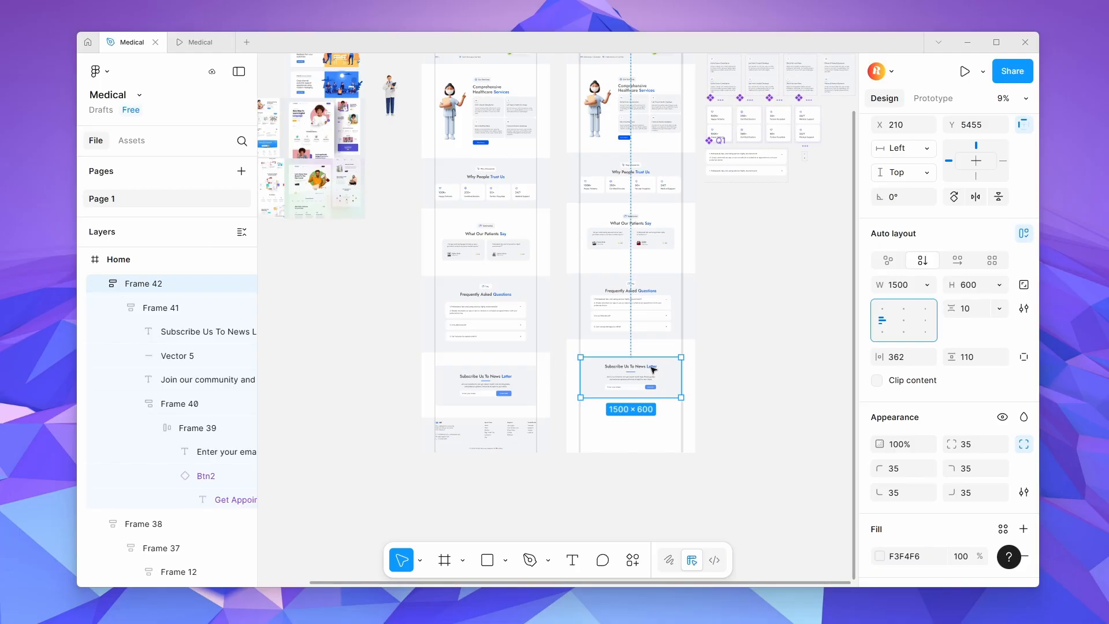
key("alt+Tab")
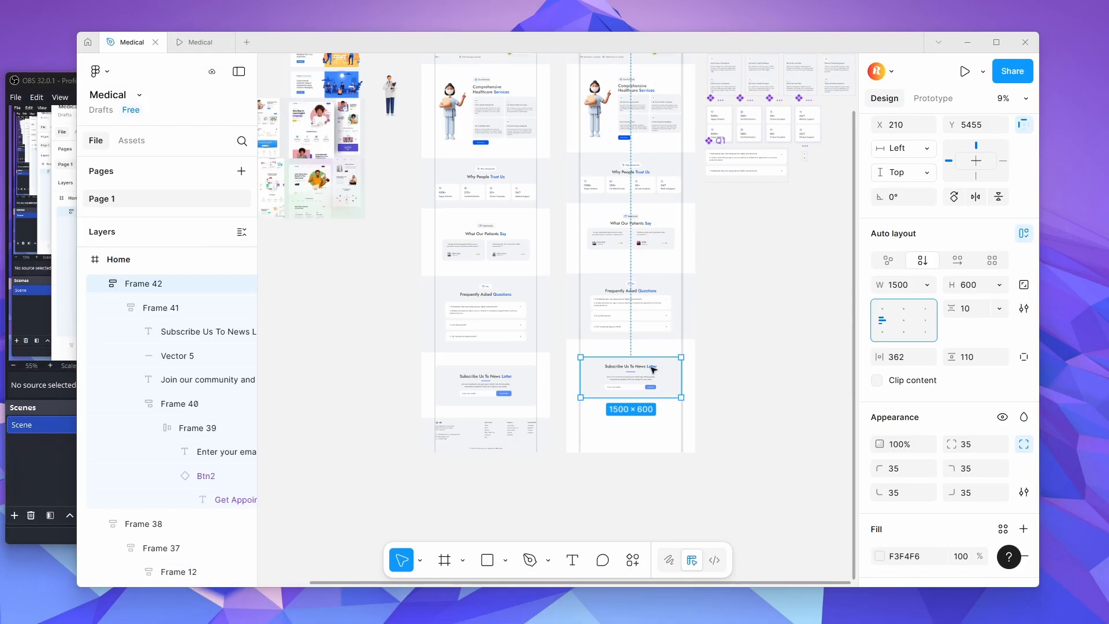
scroll(472, 445, "up", 3)
left_click(474, 439)
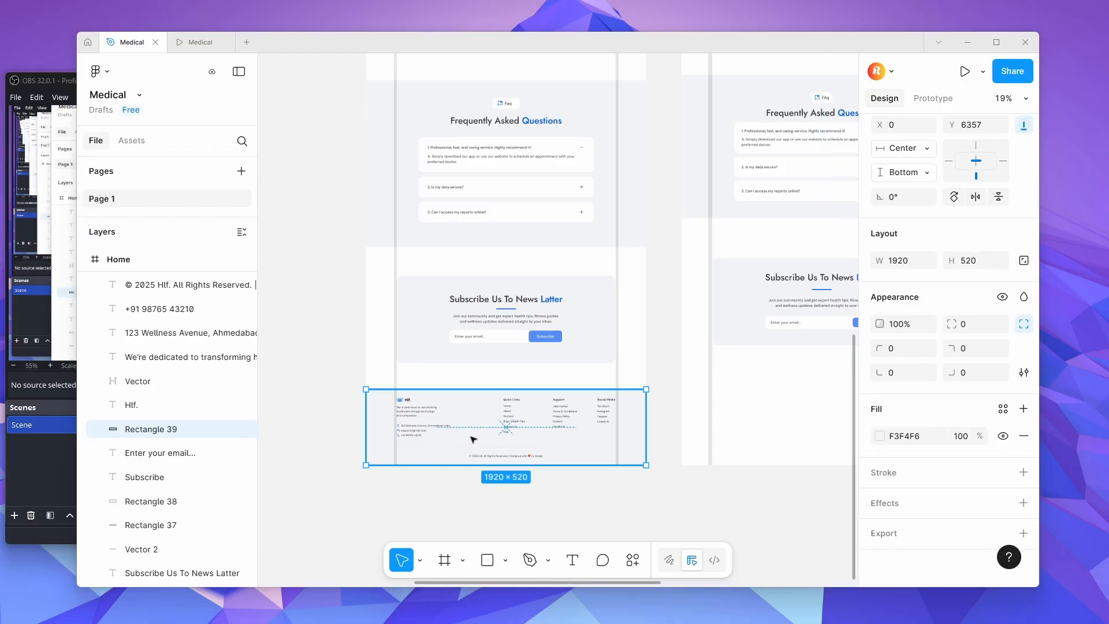
key("r")
left_click_drag(687, 399, 479, 390)
left_click_drag(473, 376, 754, 457)
left_click(984, 264)
type("2")
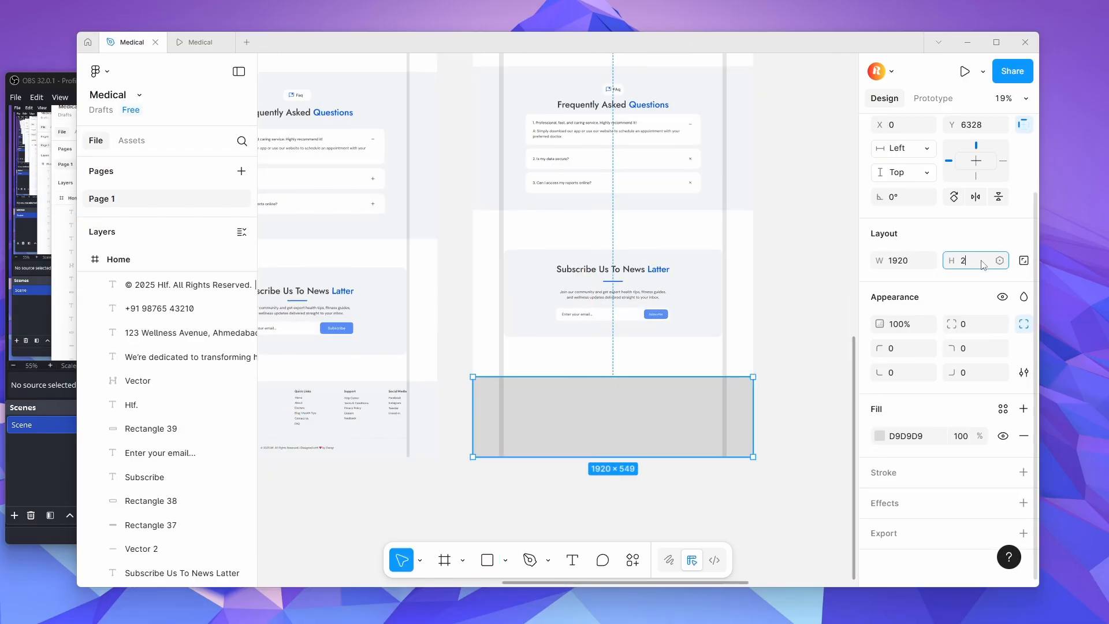
type("20")
key("Return")
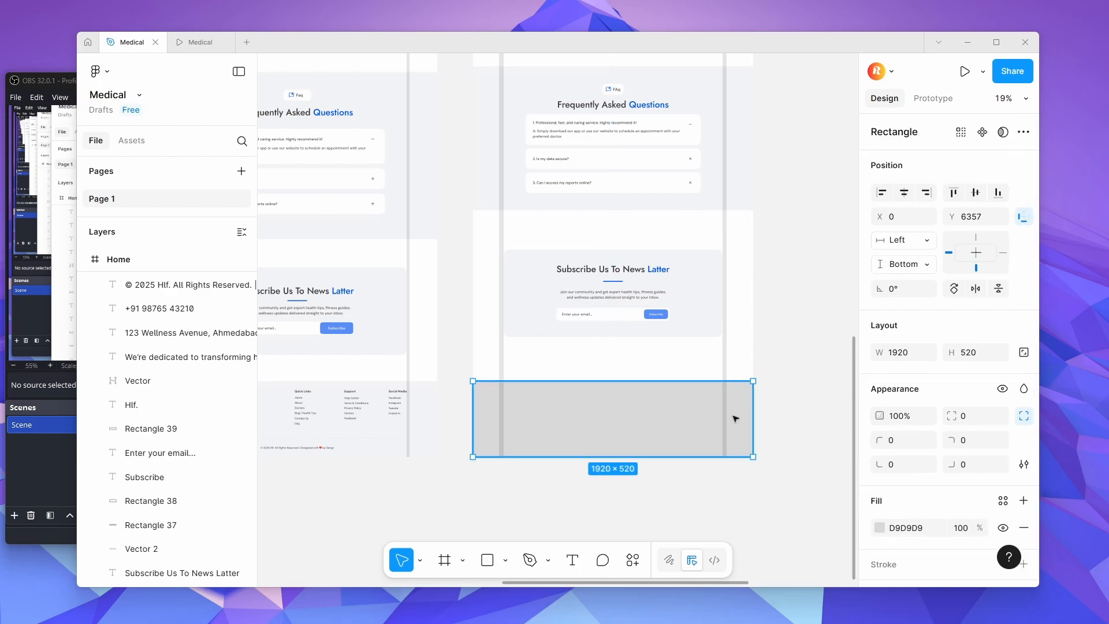
Fill the footer rectangle with the light grey F3F4F6 sampled from the page.
left_click(879, 528)
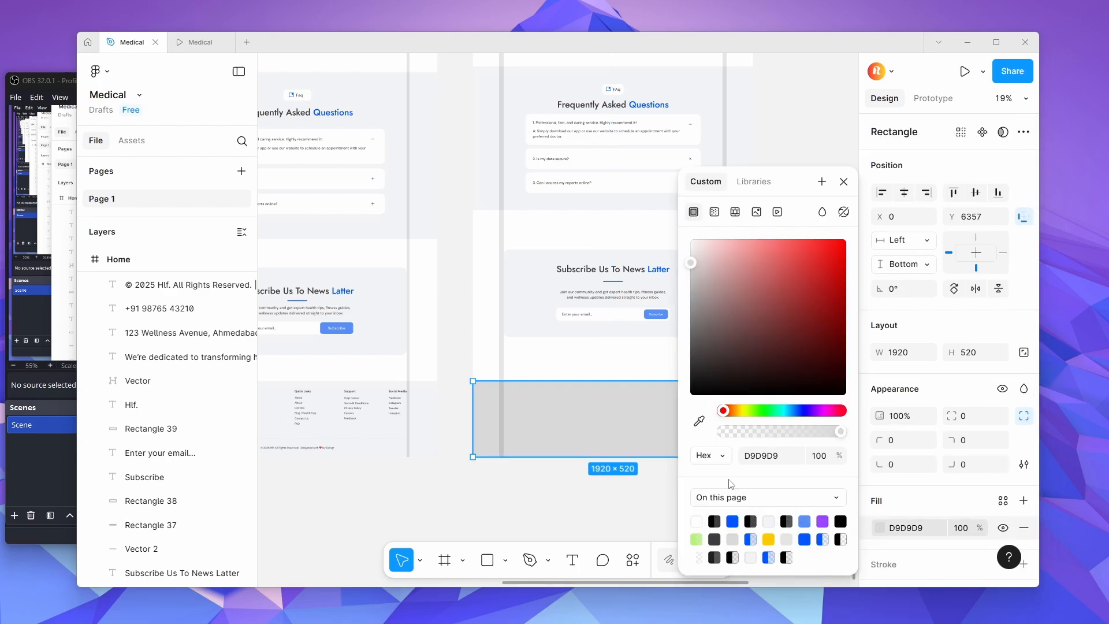
left_click(700, 422)
left_click(511, 290)
left_click(518, 490)
scroll(518, 490, "down", 3)
scroll(400, 470, "up", 3)
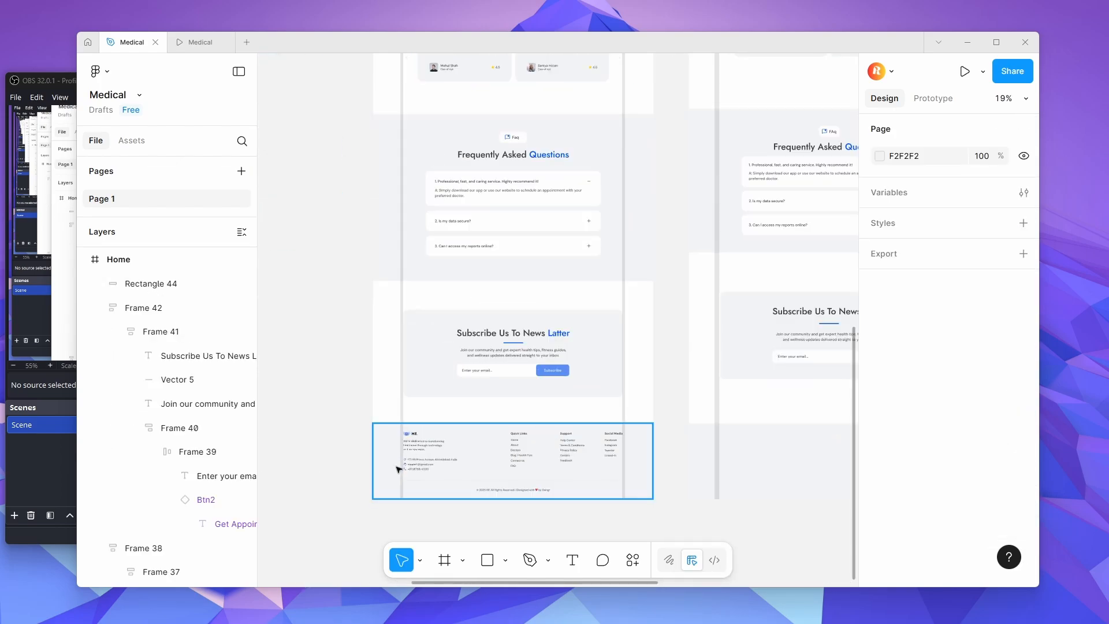
Copy the Hlf. logo from the page header into the footer's upper left area at X 210, Y 6421.
scroll(399, 469, "up", 3)
scroll(545, 322, "down", 6)
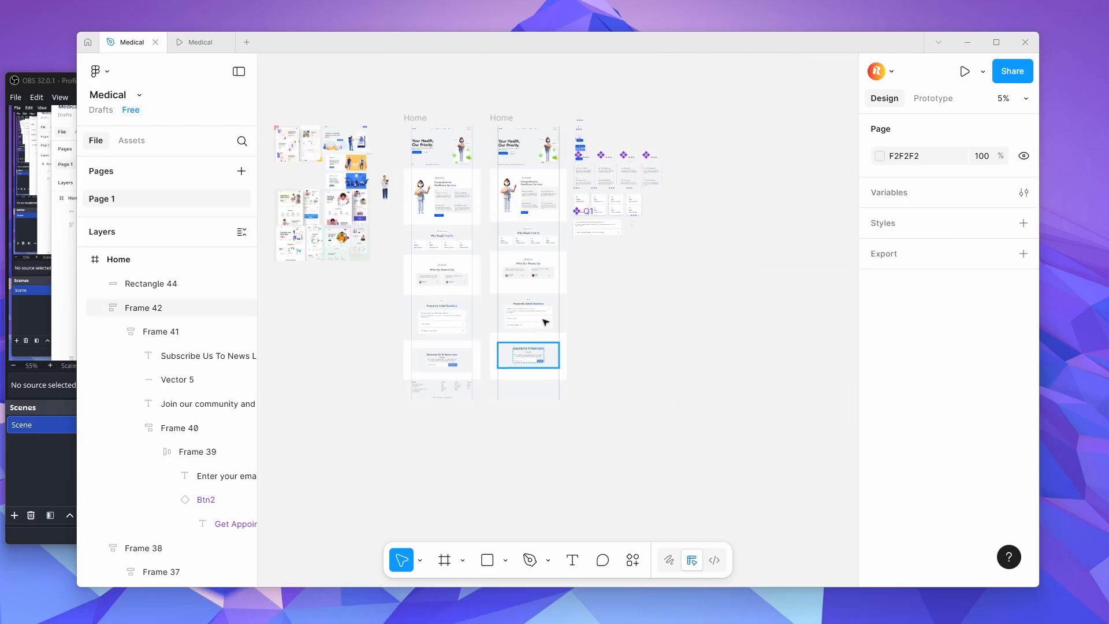
scroll(546, 322, "up", 5)
scroll(520, 455, "up", 3)
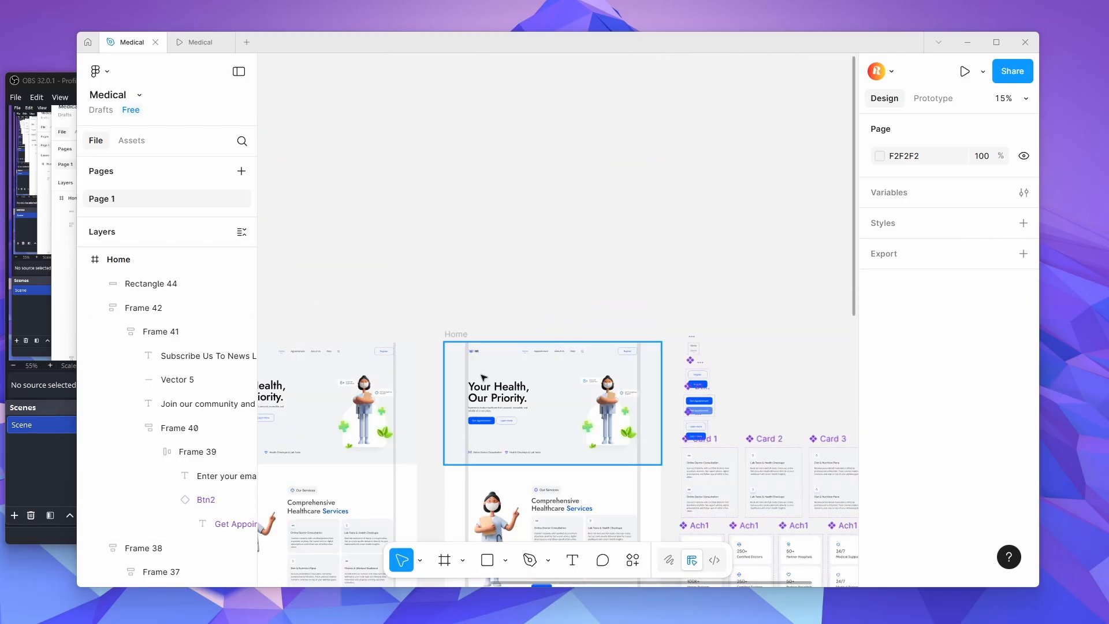
left_click(482, 355)
scroll(471, 372, "up", 2)
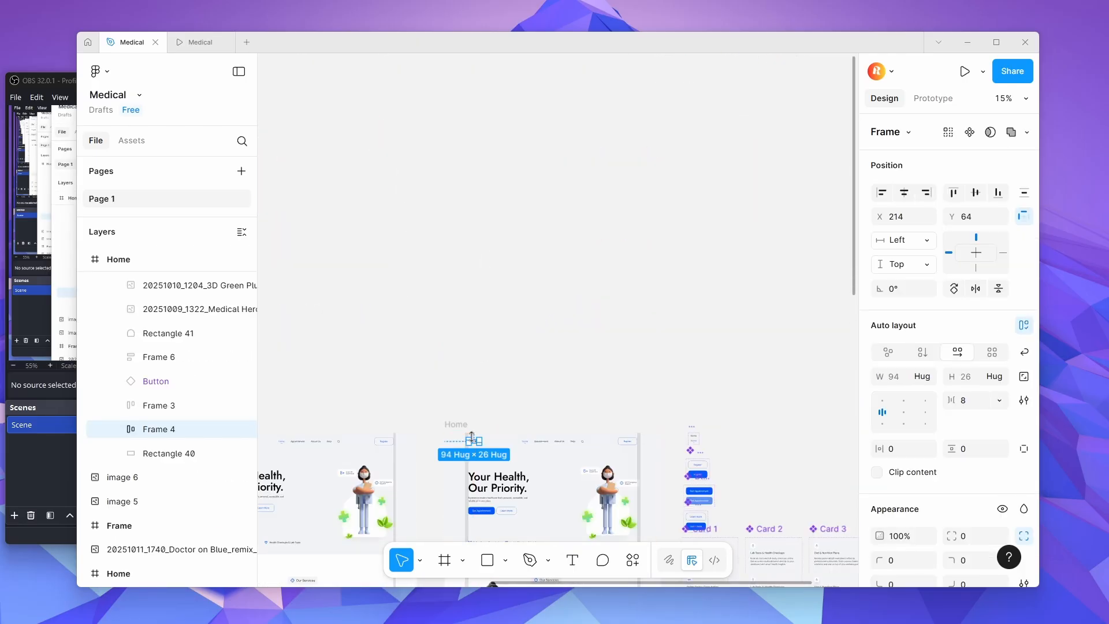
left_click_drag(474, 440, 526, 335)
scroll(502, 461, "down", 4)
scroll(498, 461, "down", 10)
scroll(484, 333, "up", 5)
scroll(513, 329, "down", 6)
scroll(495, 330, "up", 8)
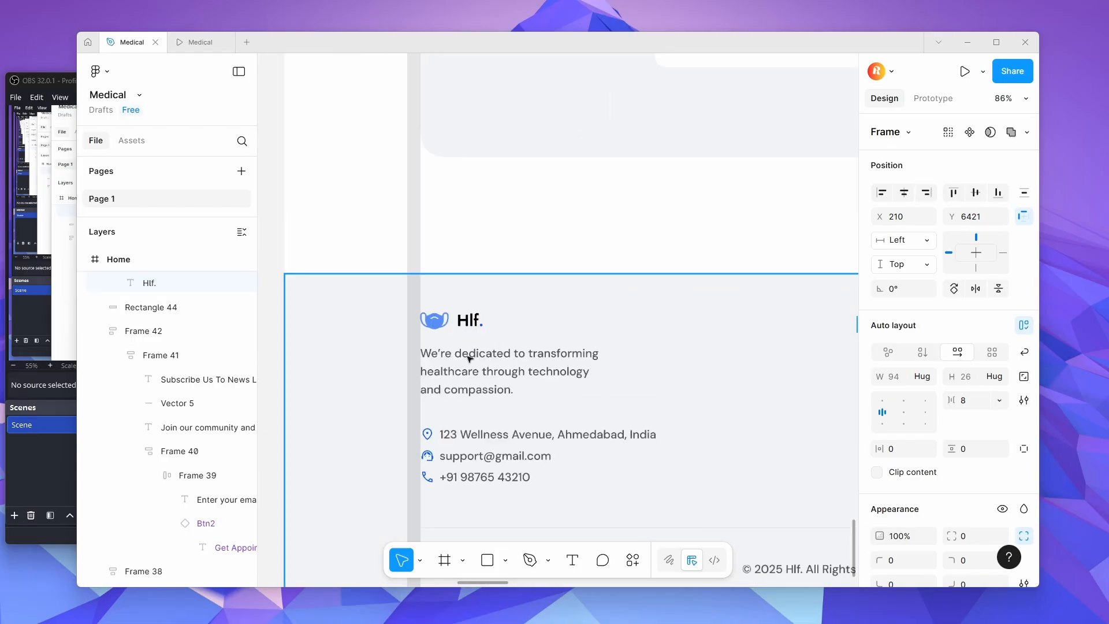
Copy the "We're dedicated to transforming healthcare" paragraph from the reference footer and paste it under the new footer's logo.
left_click(470, 373)
scroll(471, 373, "down", 8)
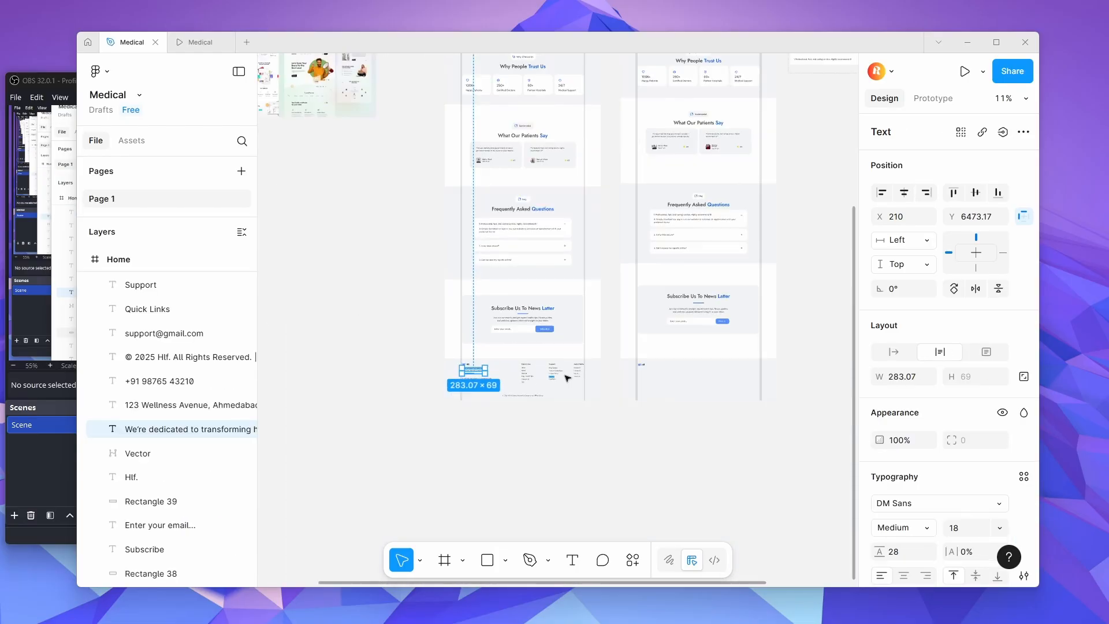
scroll(699, 407, "up", 5)
left_click(699, 393)
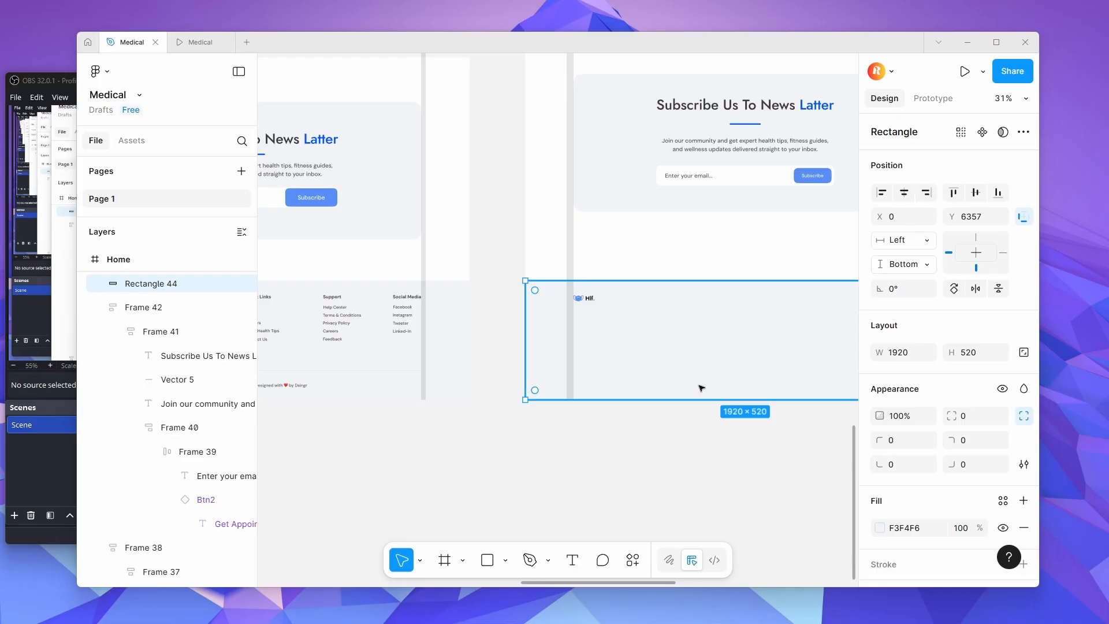
key("ctrl+v")
scroll(647, 345, "up", 3)
scroll(556, 206, "down", 1)
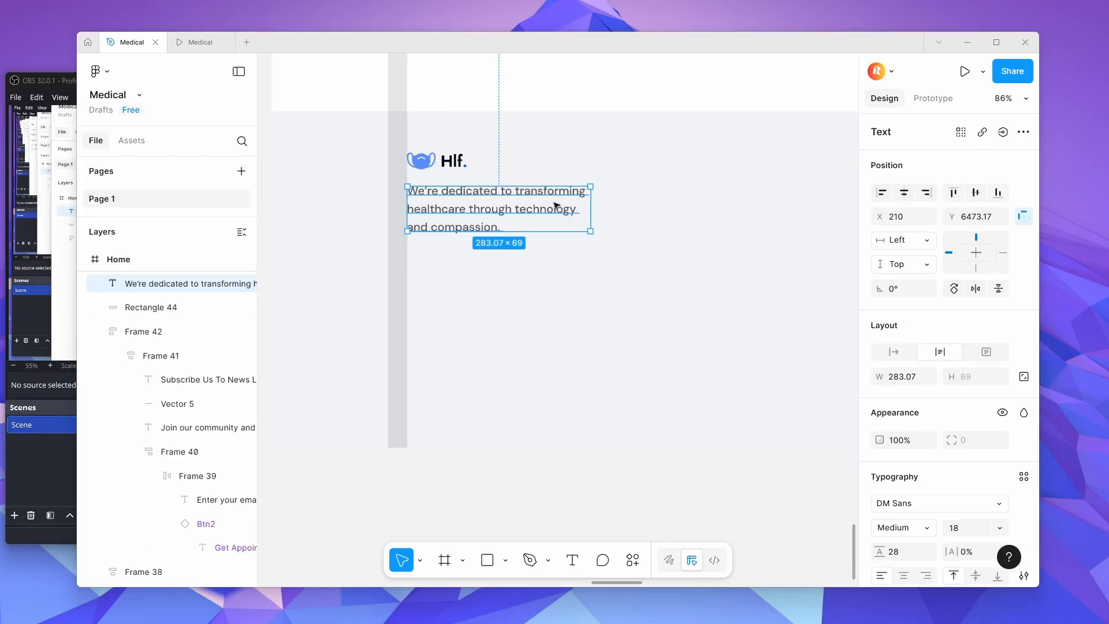
Copy the "Quick Links" heading from the reference footer and paste it into the new footer.
scroll(554, 205, "down", 6)
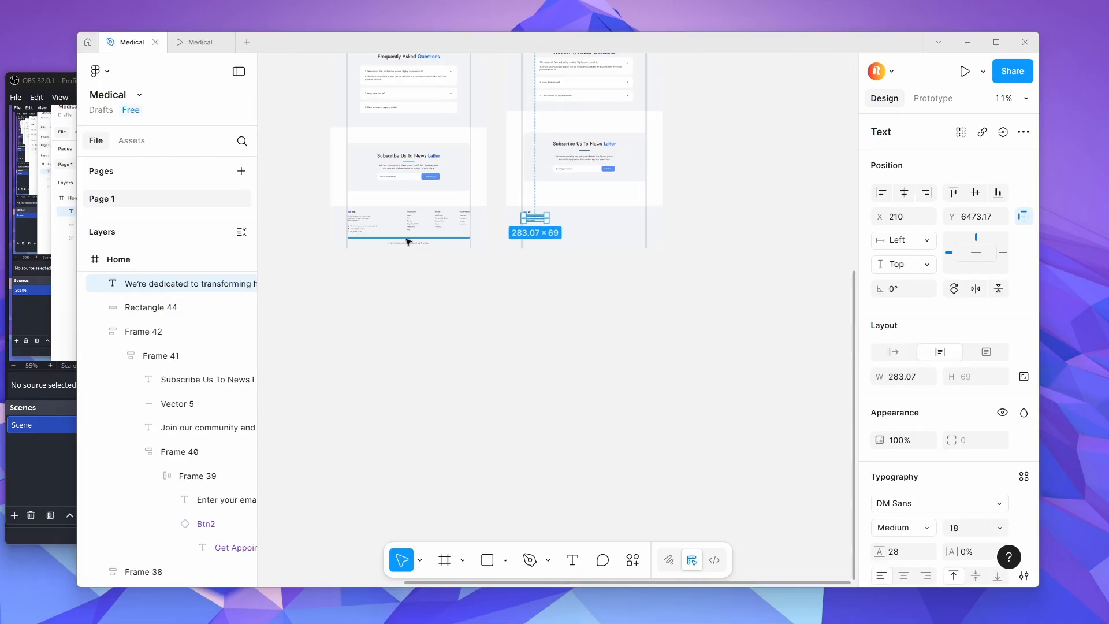
scroll(409, 242, "up", 3)
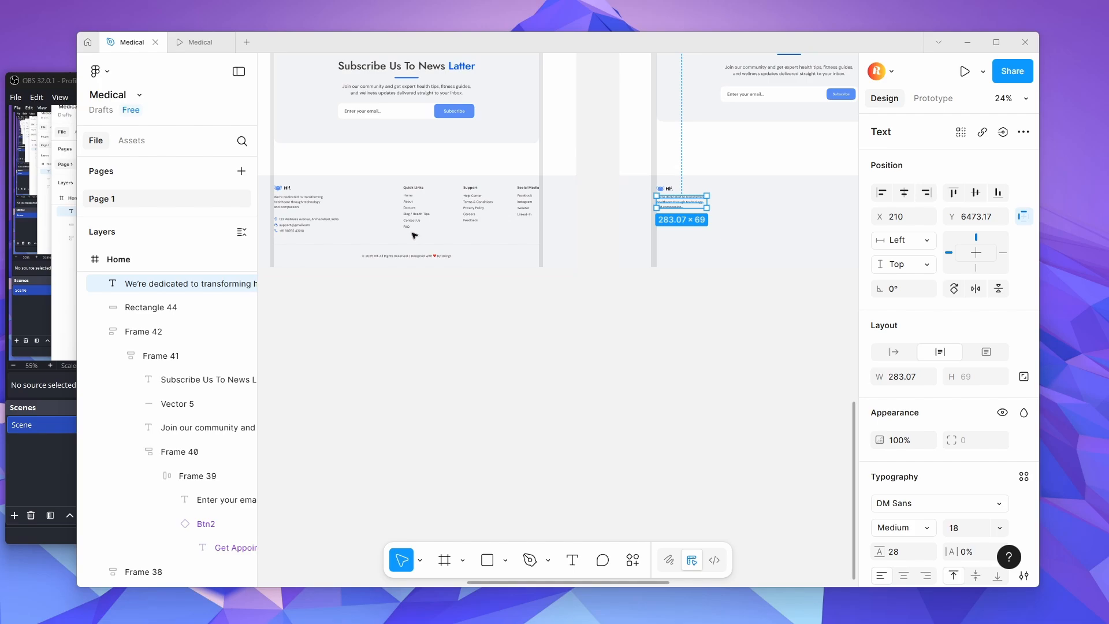
scroll(422, 195, "up", 3)
left_click(418, 189)
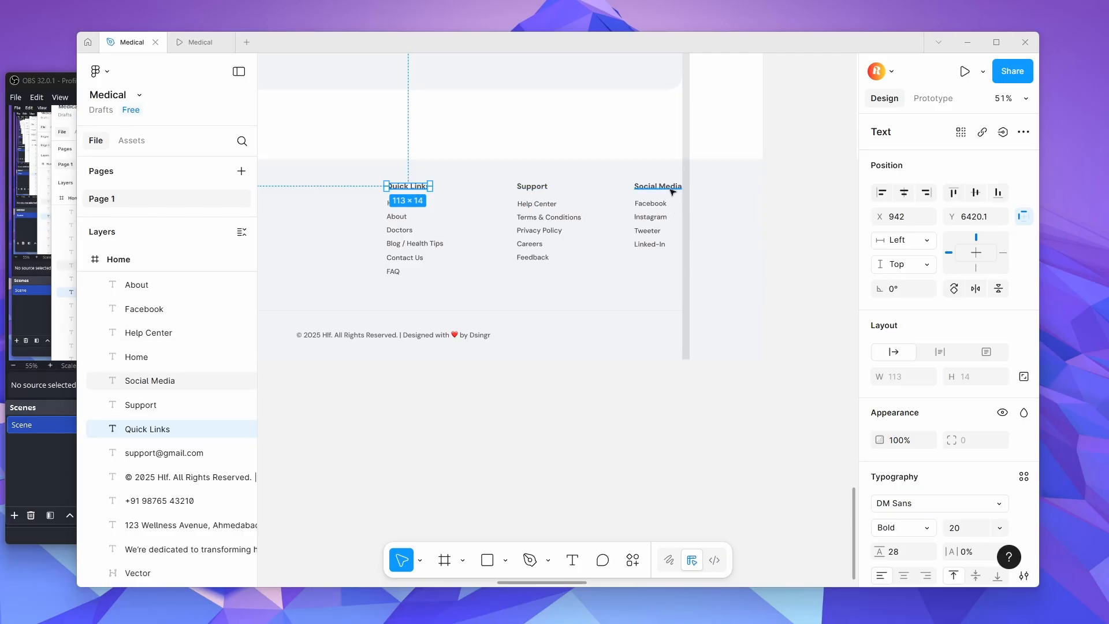
left_click(601, 410)
scroll(601, 410, "down", 3)
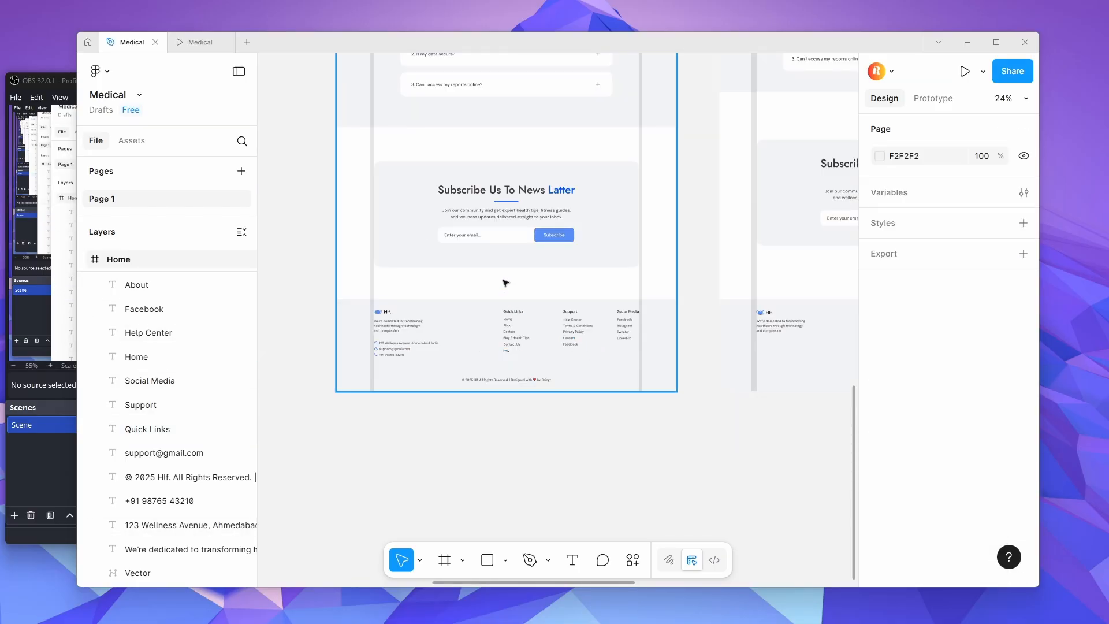
left_click(508, 312)
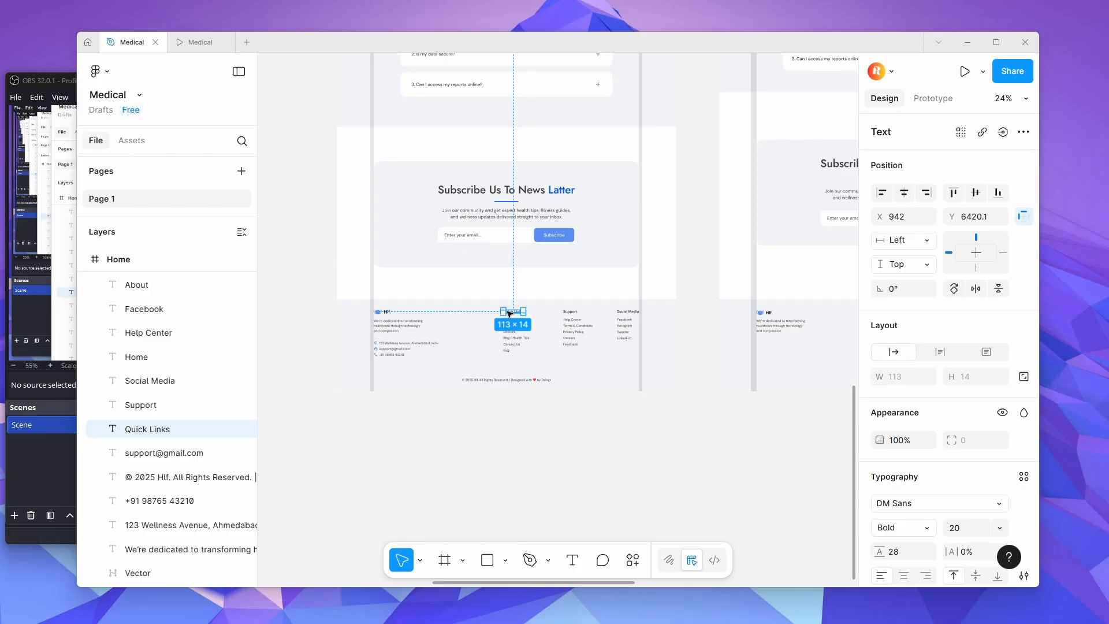
scroll(510, 313, "down", 5)
scroll(649, 349, "up", 4)
left_click(454, 258)
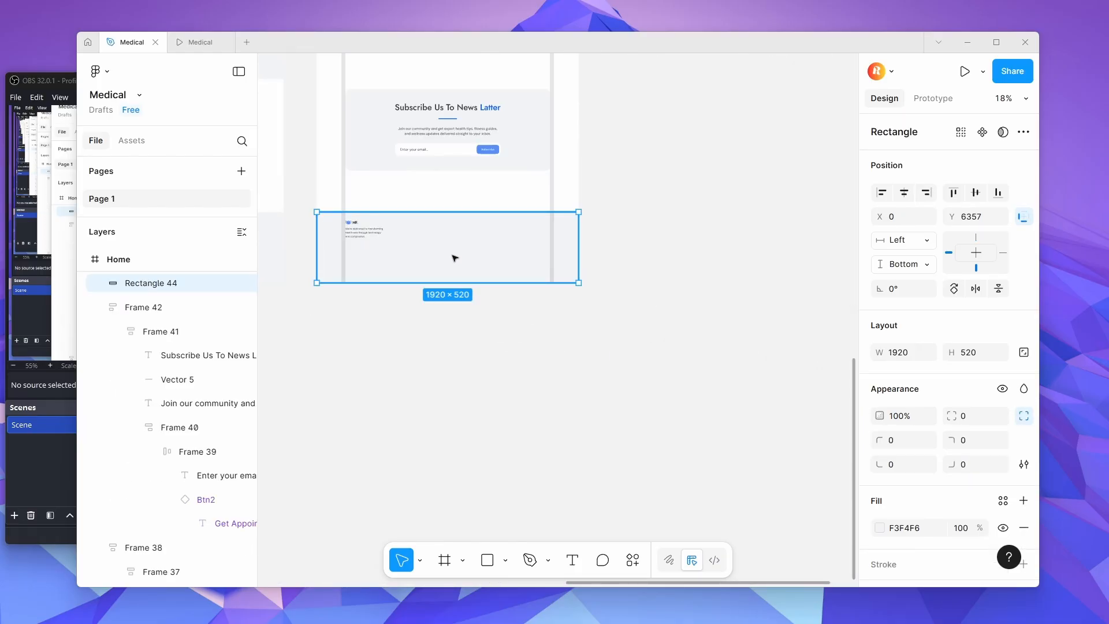
key("ctrl+v")
scroll(456, 255, "down", 4)
Copy the six links from Home to FAQ under Quick Links in the reference and paste them into the new footer.
scroll(405, 254, "up", 8)
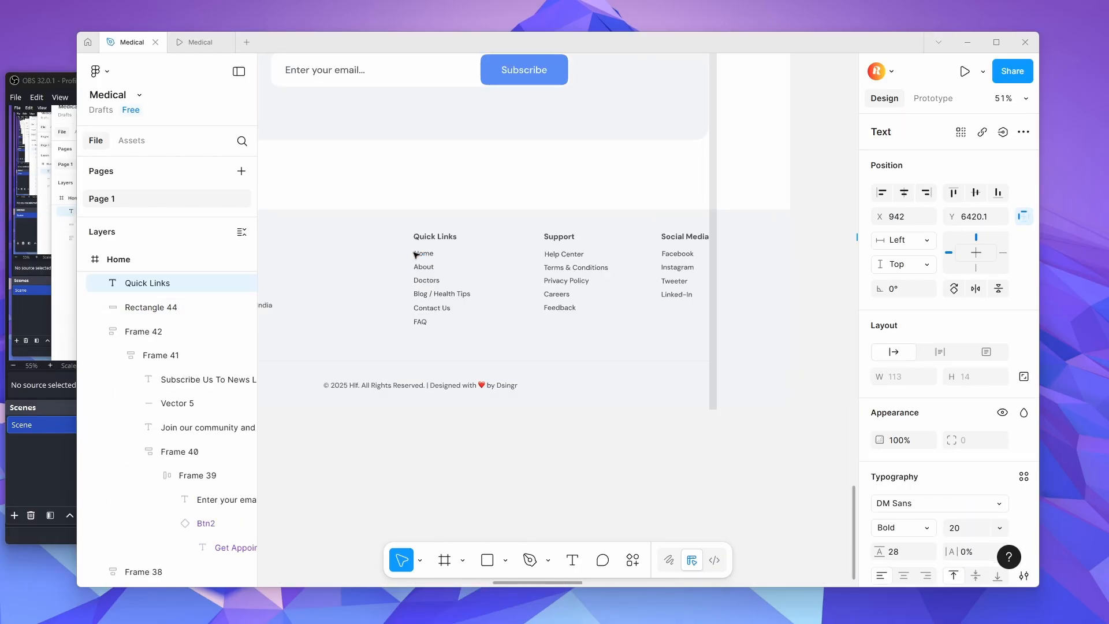
left_click(418, 254)
scroll(425, 261, "up", 5)
left_click(418, 258, "shift")
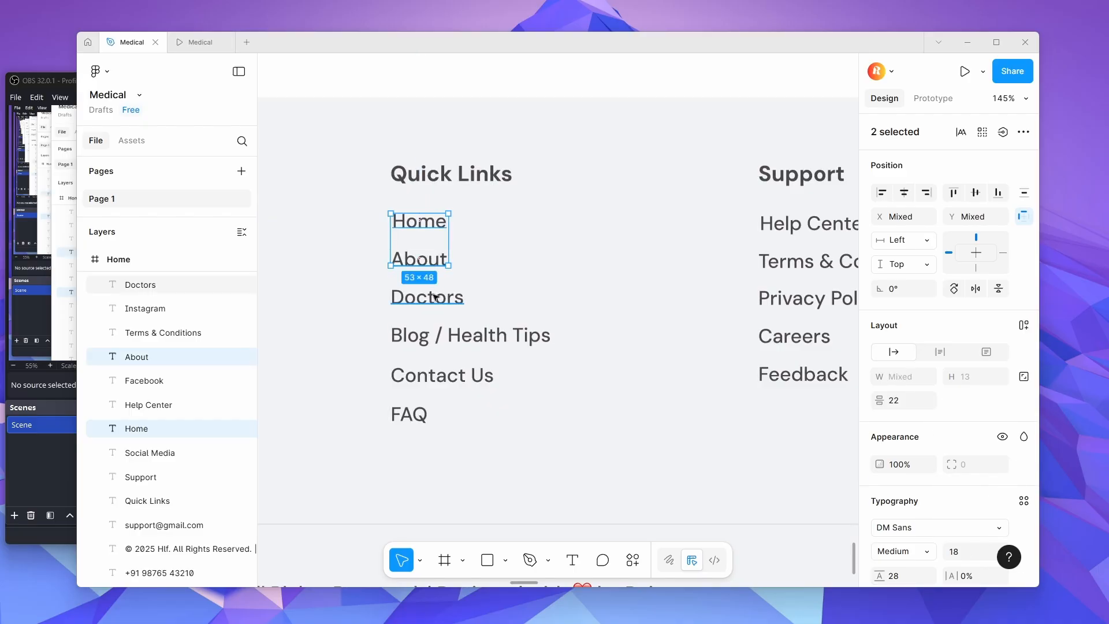
left_click(427, 296, "shift")
left_click(440, 339, "shift")
left_click(442, 375, "shift")
left_click(409, 414, "shift")
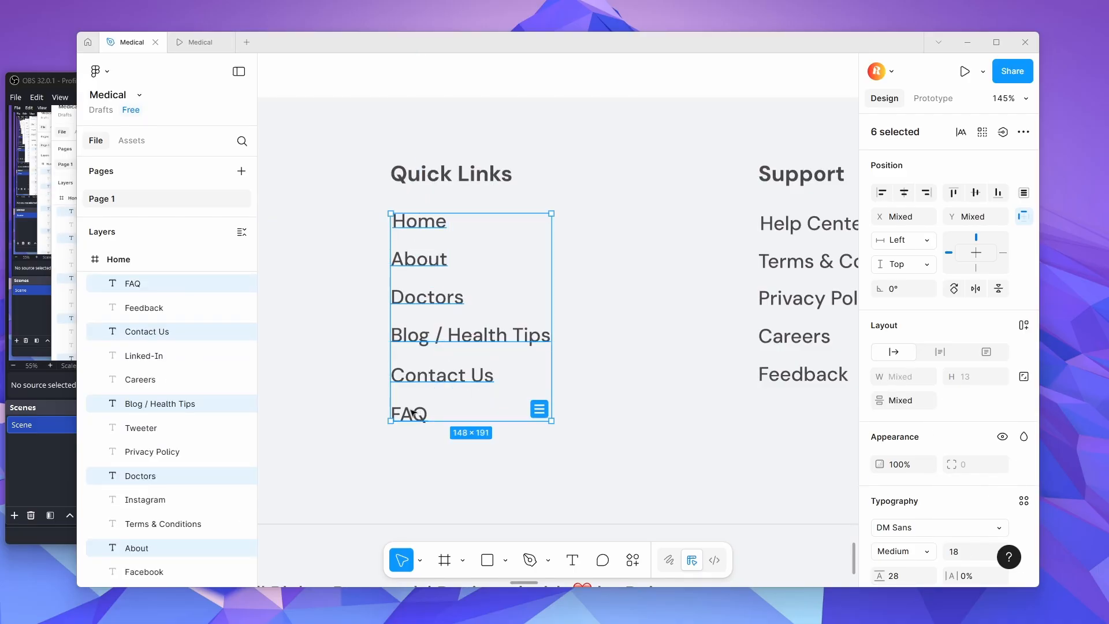
scroll(450, 407, "down", 5)
scroll(495, 402, "down", 3)
left_click(709, 397)
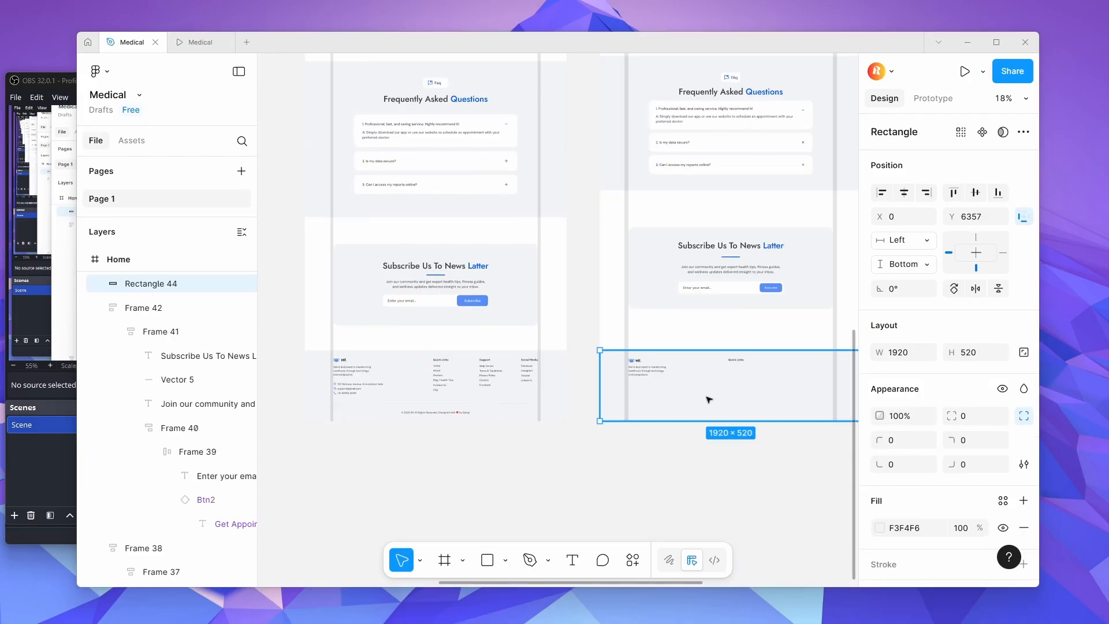
key("ctrl+v")
Wrap the six links in a vertical auto layout, and wrap that together with the Quick Links heading in another.
scroll(688, 382, "down", 3)
scroll(695, 375, "up", 5)
left_click(763, 376)
left_click_drag(765, 376, 512, 293)
scroll(967, 306, "down", 4)
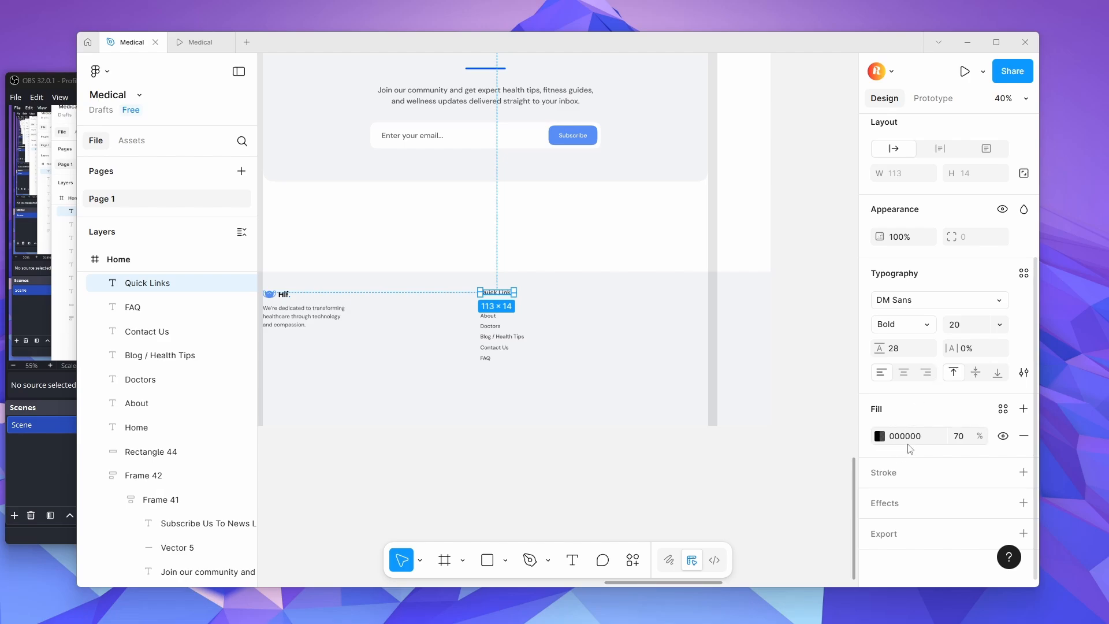
key("Tab")
key("Tab")
key("Tab")
key("Tab")
key("Tab")
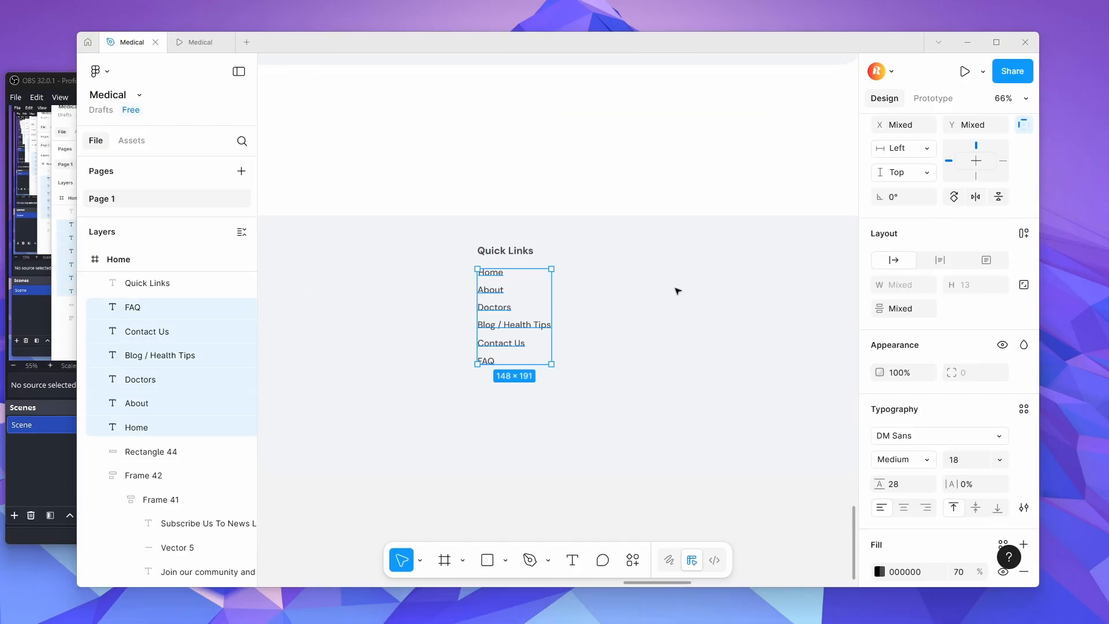
key("shift+a")
left_click(504, 251, "shift")
key("shift+a")
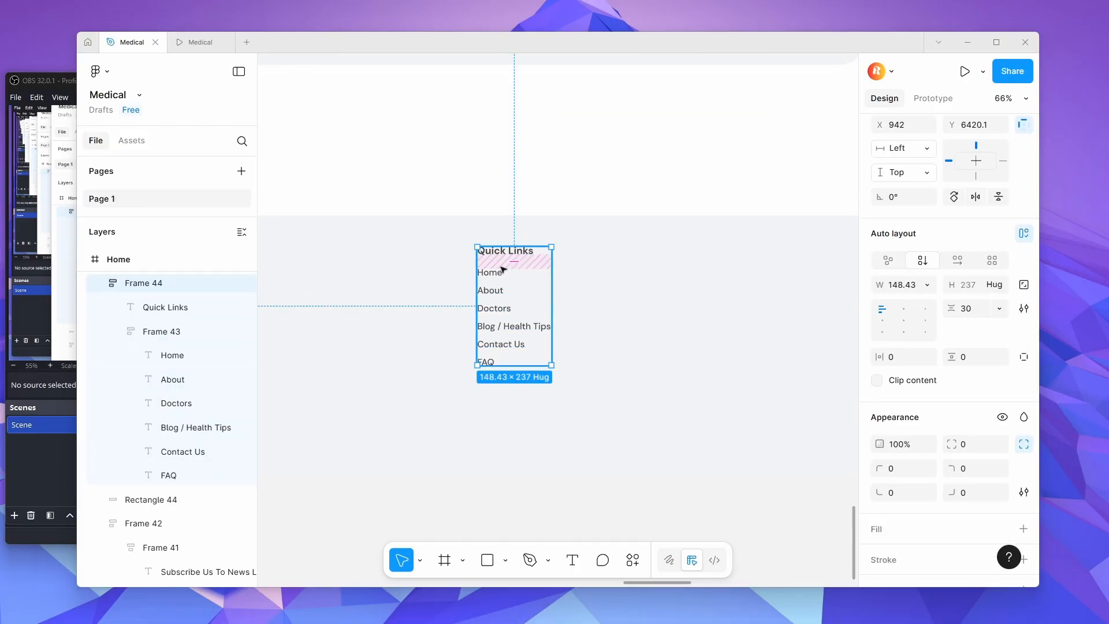
Transfer the Support and Social Media headings and their links from the reference footer to the new footer.
scroll(494, 300, "down", 5)
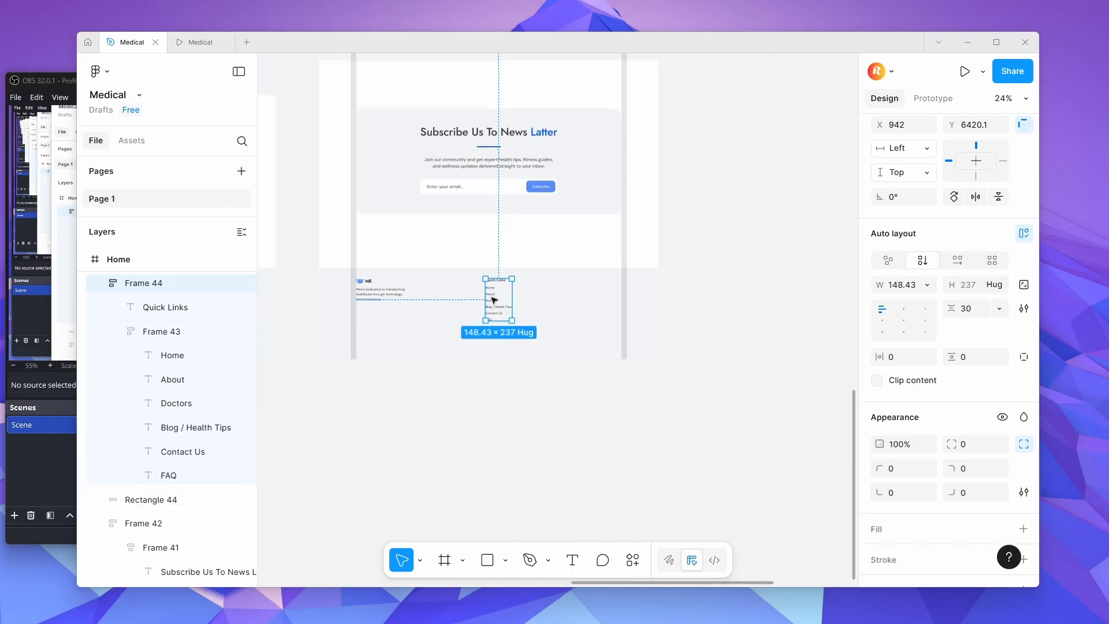
scroll(333, 272, "up", 7)
left_click(330, 272)
left_click(339, 300, "shift")
left_click(352, 323, "shift")
left_click(346, 345, "shift")
left_click(332, 368, "shift")
left_click(335, 390, "shift")
key("ctrl+x")
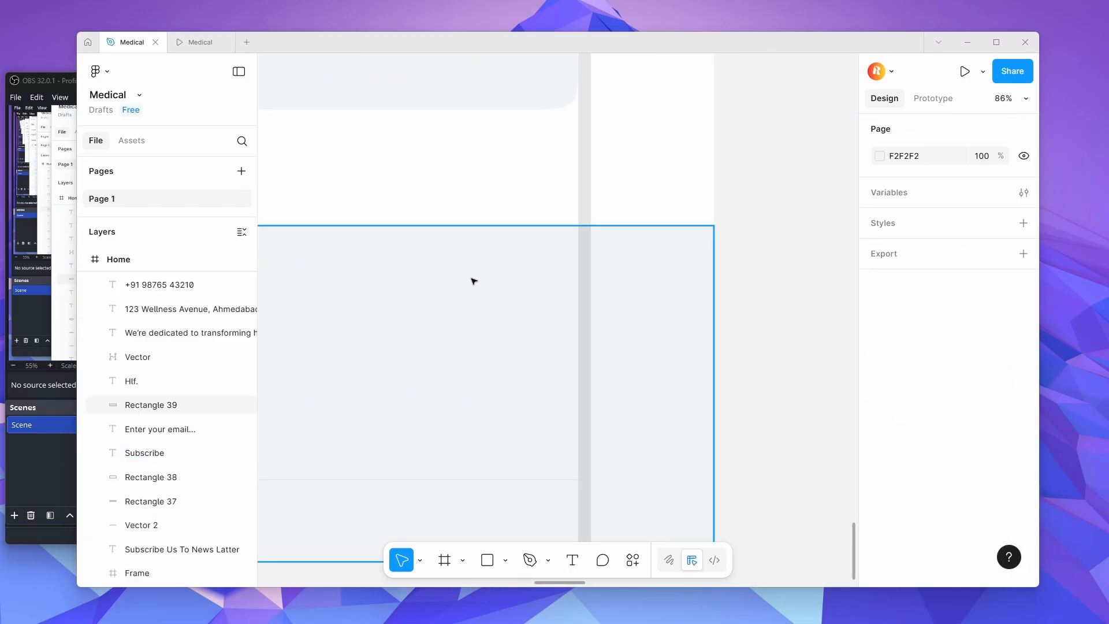
scroll(474, 281, "down", 8)
left_click(622, 297)
key("ctrl+v")
Wrap the Social Media links in a vertical auto layout, and wrap that together with the Social Media heading.
scroll(627, 298, "up", 7)
left_click(595, 240)
left_click(607, 262, "shift")
key("shift+a")
key("shift+a")
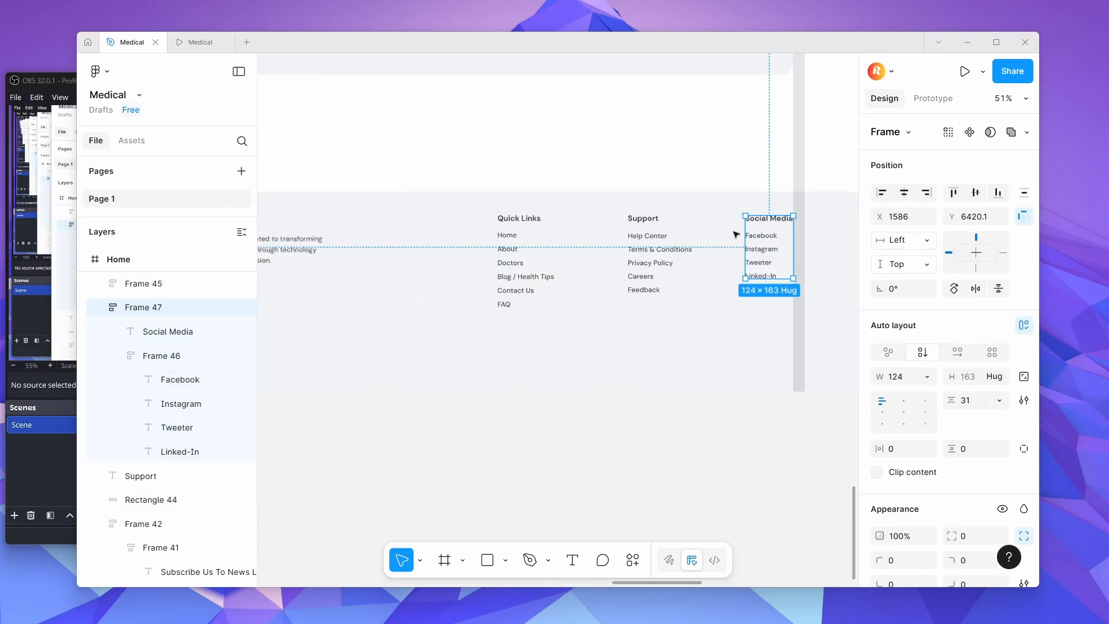
Auto-layout the Support heading with its links, and wrap the Quick Links, Support and Social Media columns in a horizontal auto layout.
scroll(732, 231, "down", 2)
left_click(675, 225)
left_click(663, 222)
left_click(659, 245, "shift")
key("shift+a")
left_click(751, 240, "shift")
left_click(590, 240, "shift")
key("shift+a")
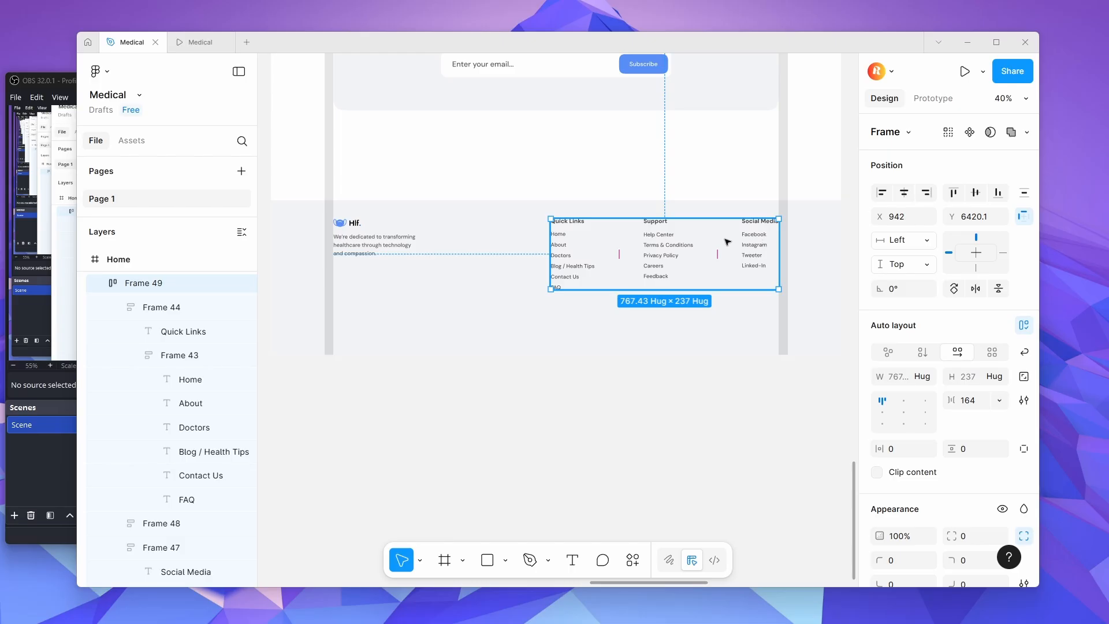
Wrap the footer's Hlf. logo and description paragraph in a vertical auto layout.
left_click(375, 242)
left_click(342, 223, "shift")
key("shift+a")
Copy the location pin icon from the reference footer and paste it into the new footer.
scroll(399, 242, "down", 8)
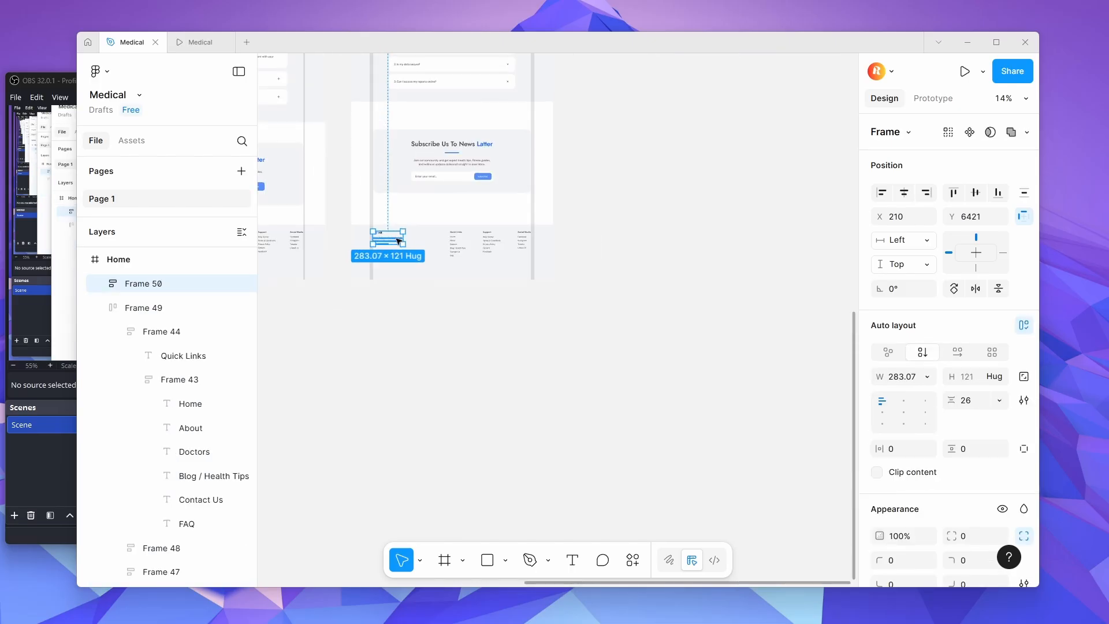
scroll(399, 242, "down", 4)
scroll(279, 250, "up", 6)
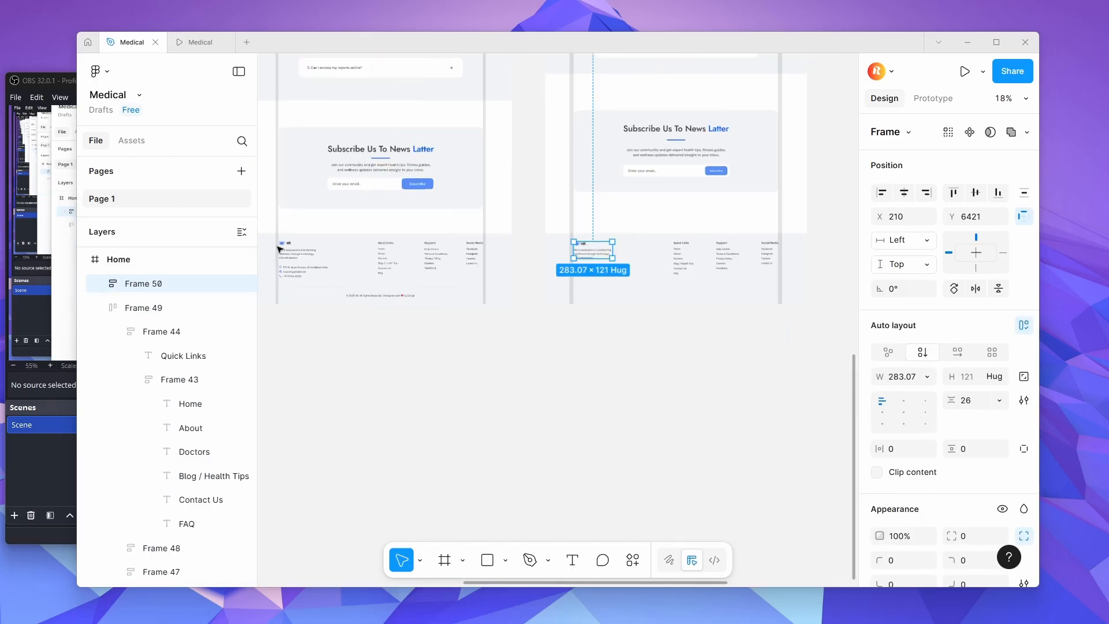
scroll(279, 249, "up", 15)
left_click(361, 266)
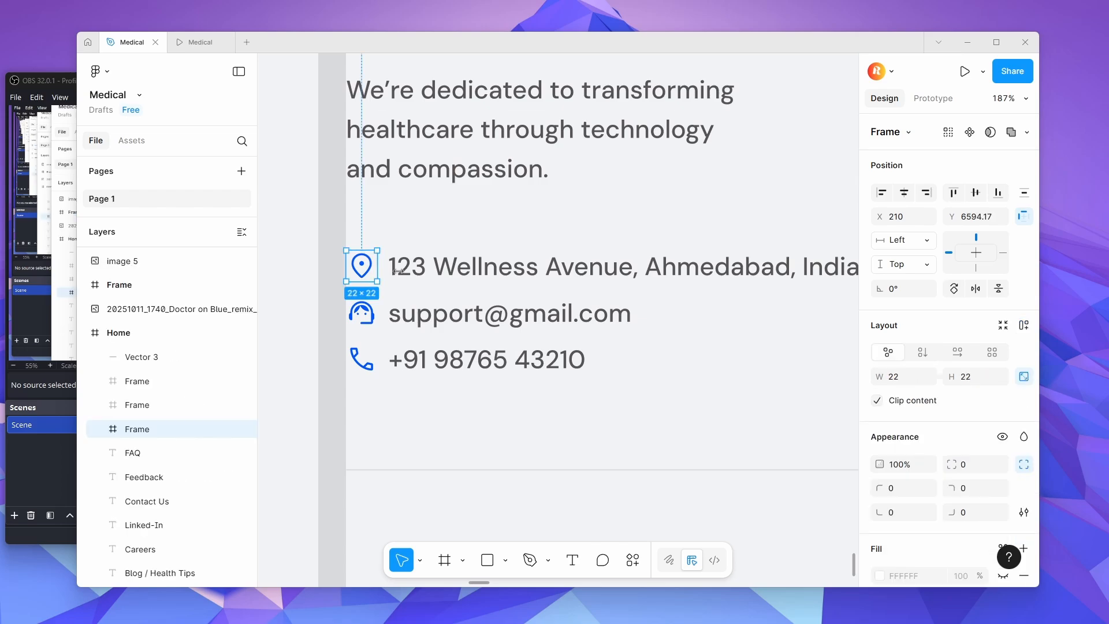
scroll(447, 269, "down", 7)
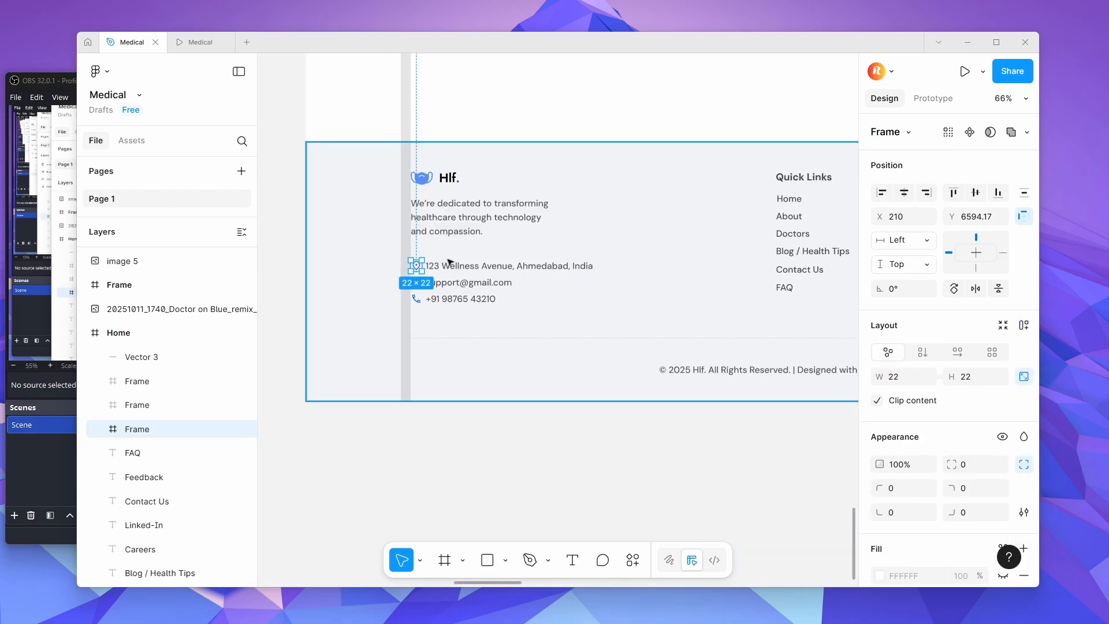
left_click(473, 266)
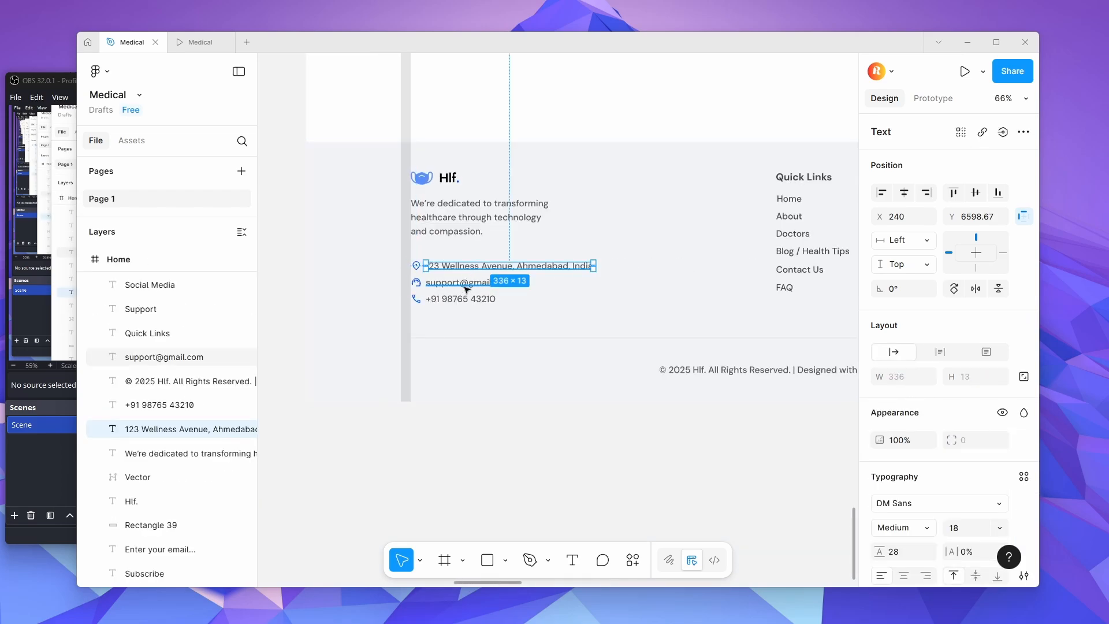
left_click(464, 284)
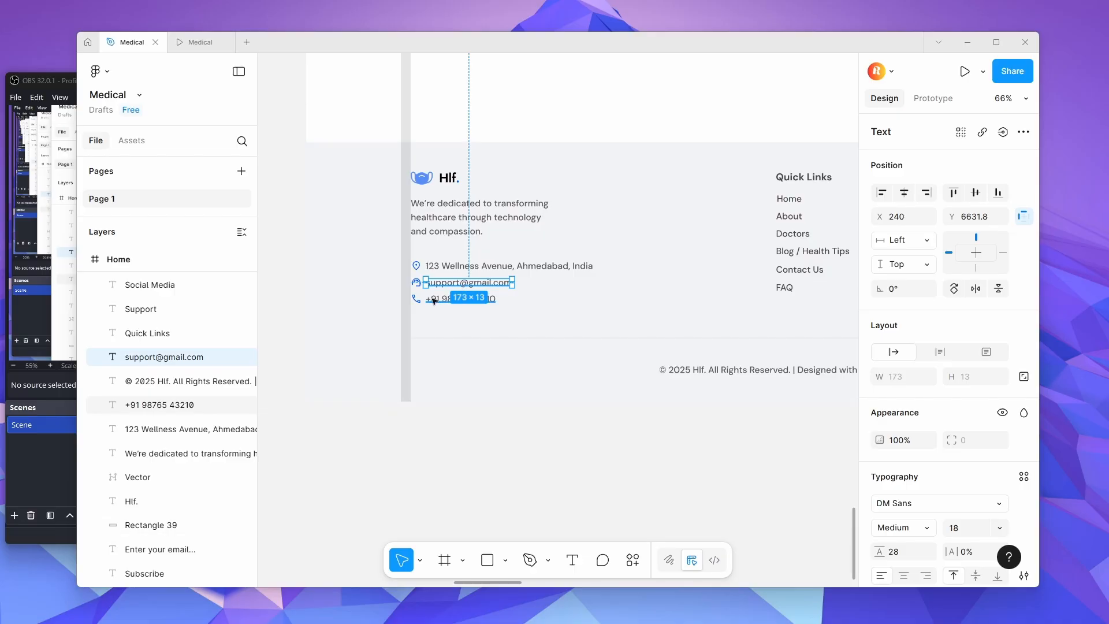
left_click(459, 326)
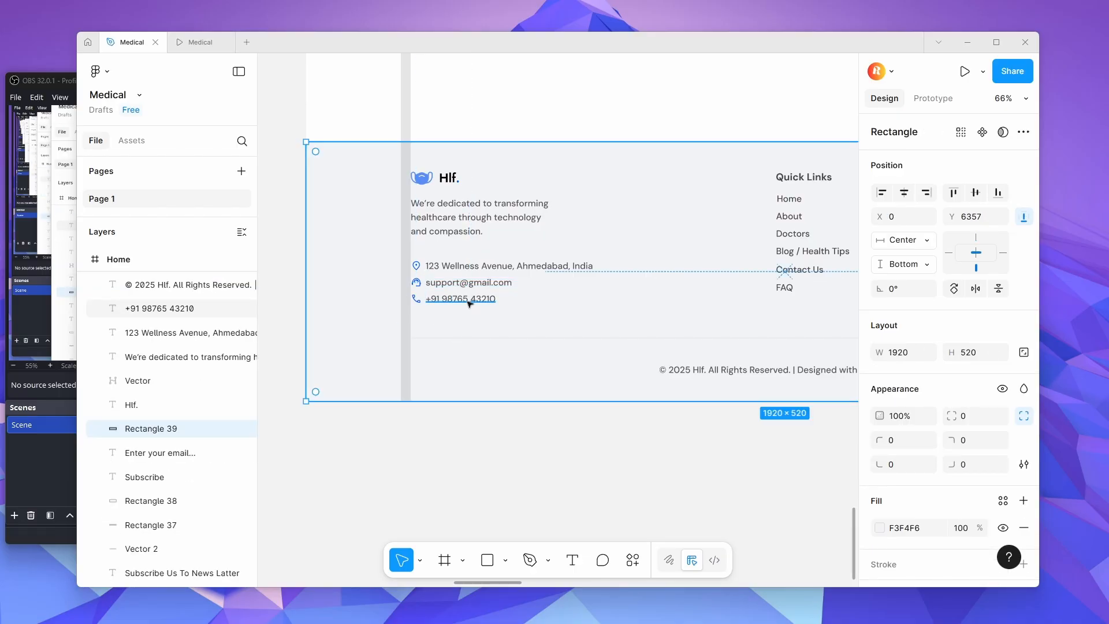
left_click(431, 266)
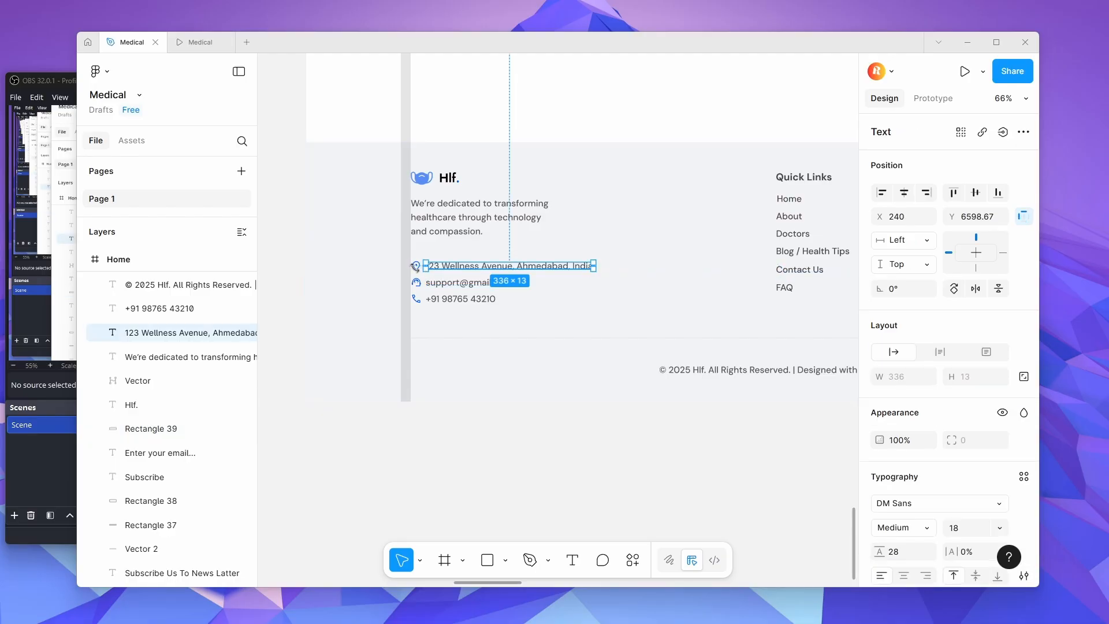
left_click(414, 266)
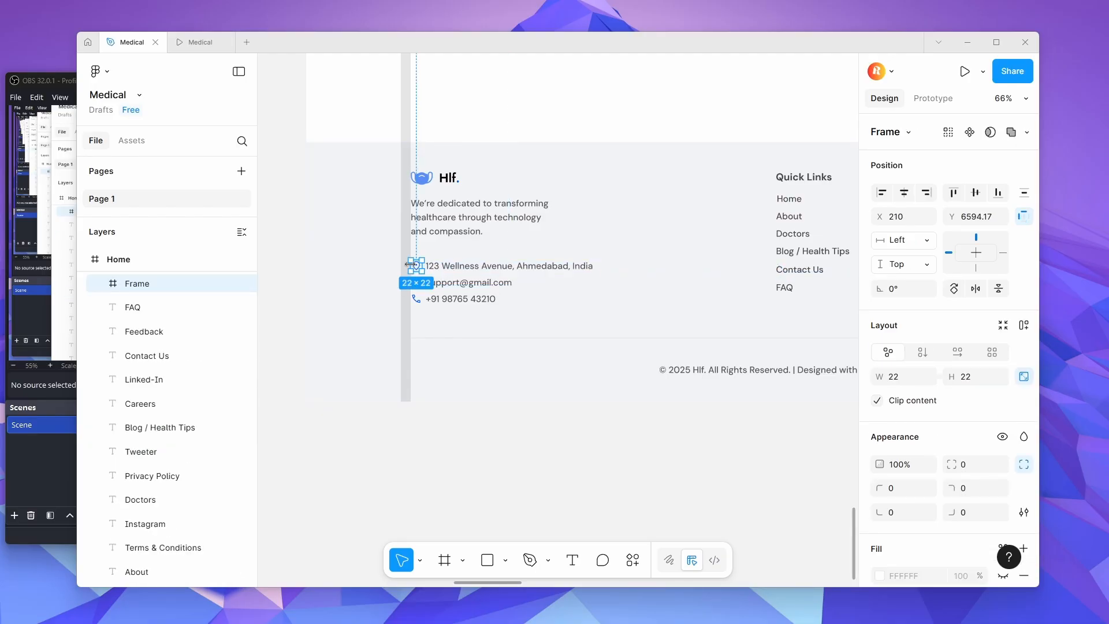
scroll(410, 264, "down", 4)
scroll(665, 265, "down", 2)
scroll(795, 285, "up", 5)
left_click(761, 284)
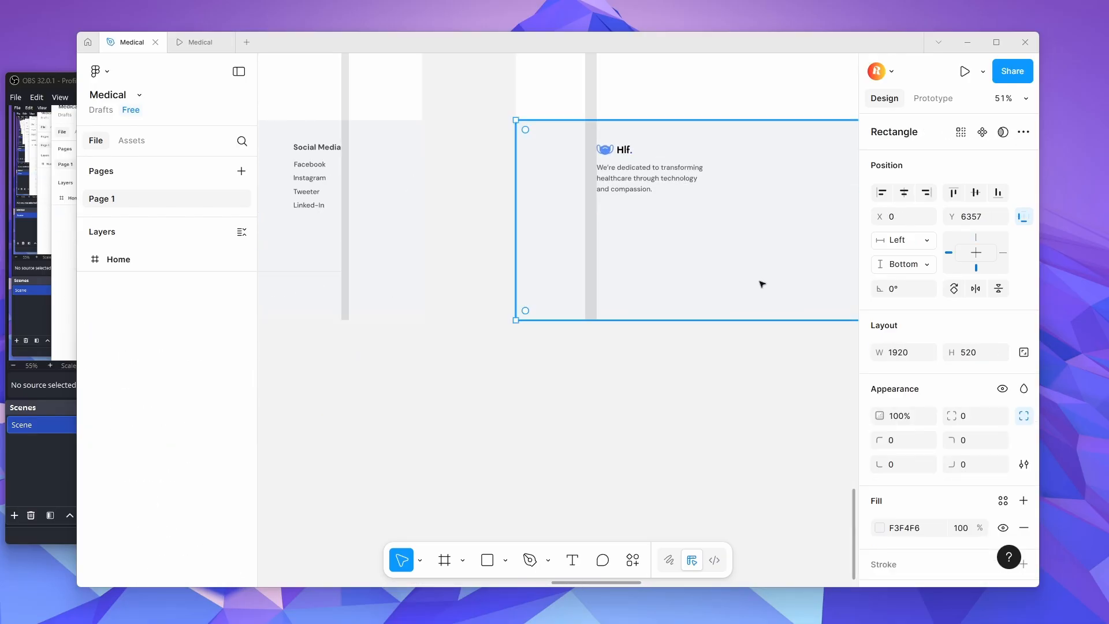
key("ctrl+v")
Copy the address text from the reference footer and paste it into the new footer beside the location icon.
scroll(761, 284, "down", 5)
scroll(411, 262, "up", 4)
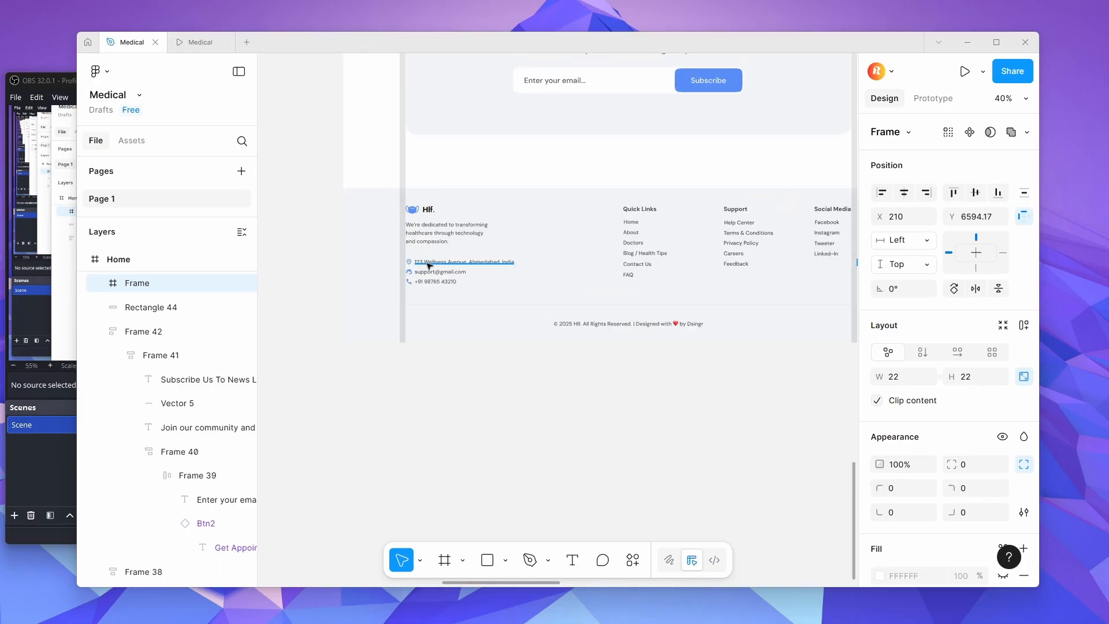
left_click(429, 264)
scroll(429, 264, "down", 6)
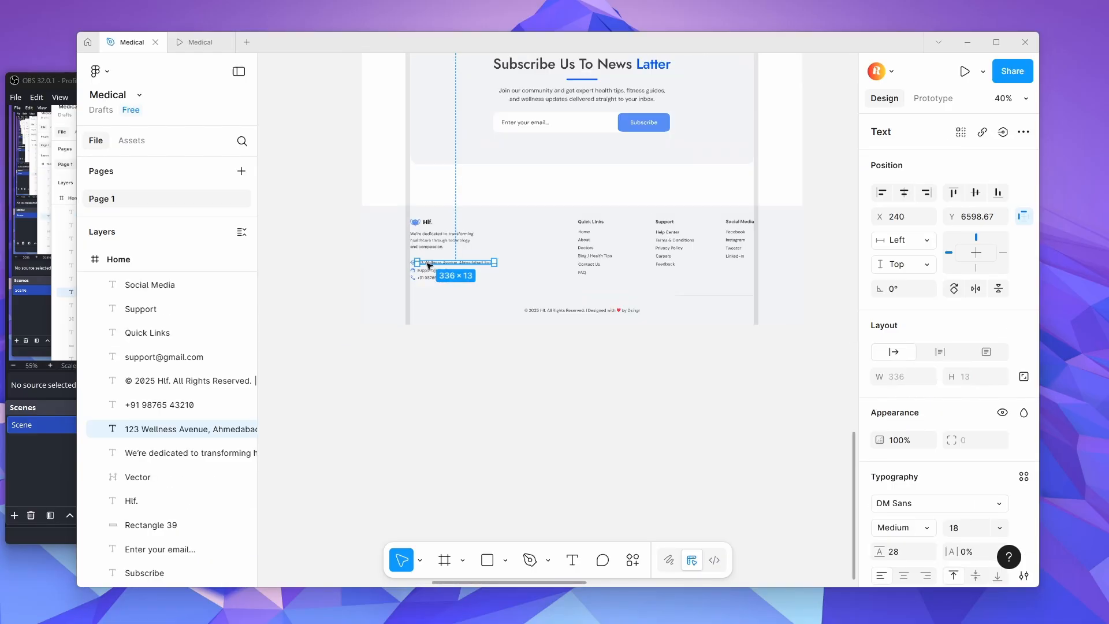
left_click(673, 278)
key("ctrl+v")
scroll(607, 262, "up", 10)
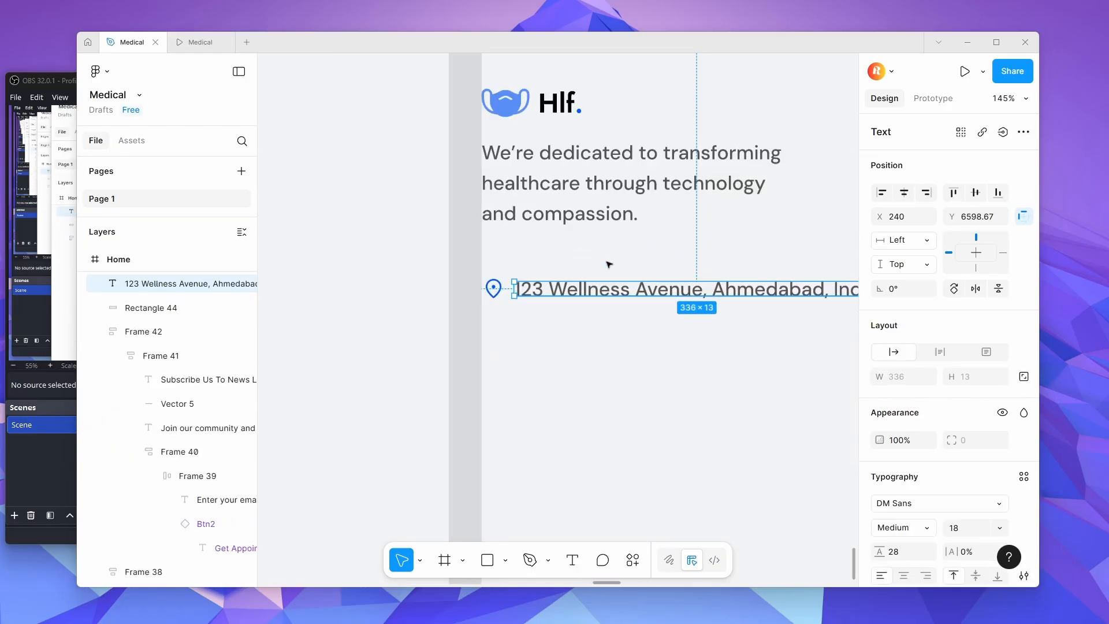
Widen the footer description paragraph and wrap the location icon with the address text in a horizontal auto layout.
scroll(489, 290, "down", 4)
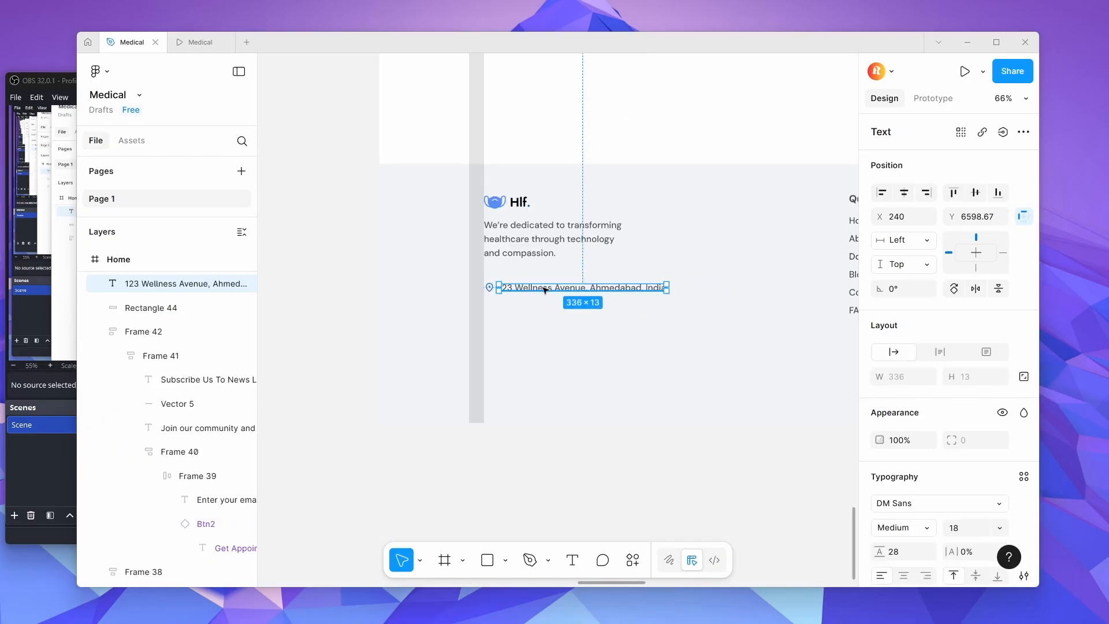
left_click(631, 225)
left_click(631, 224)
left_click(577, 288)
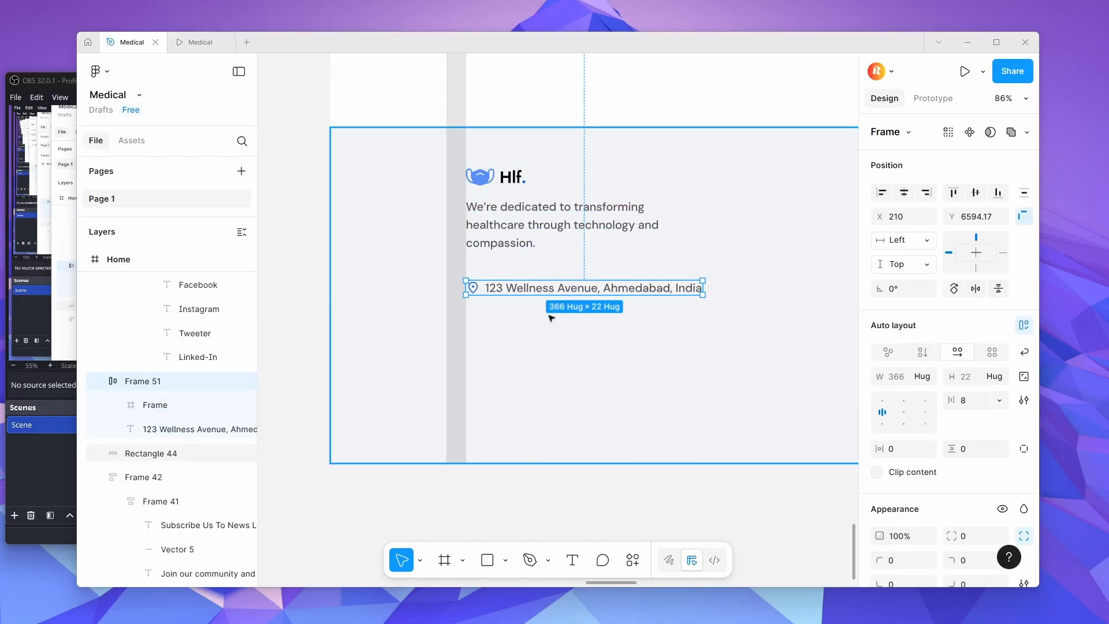
Duplicate the location contact row twice below the original to make three stacked contact rows.
scroll(587, 298, "down", 4)
scroll(501, 305, "down", 4)
scroll(304, 317, "up", 7)
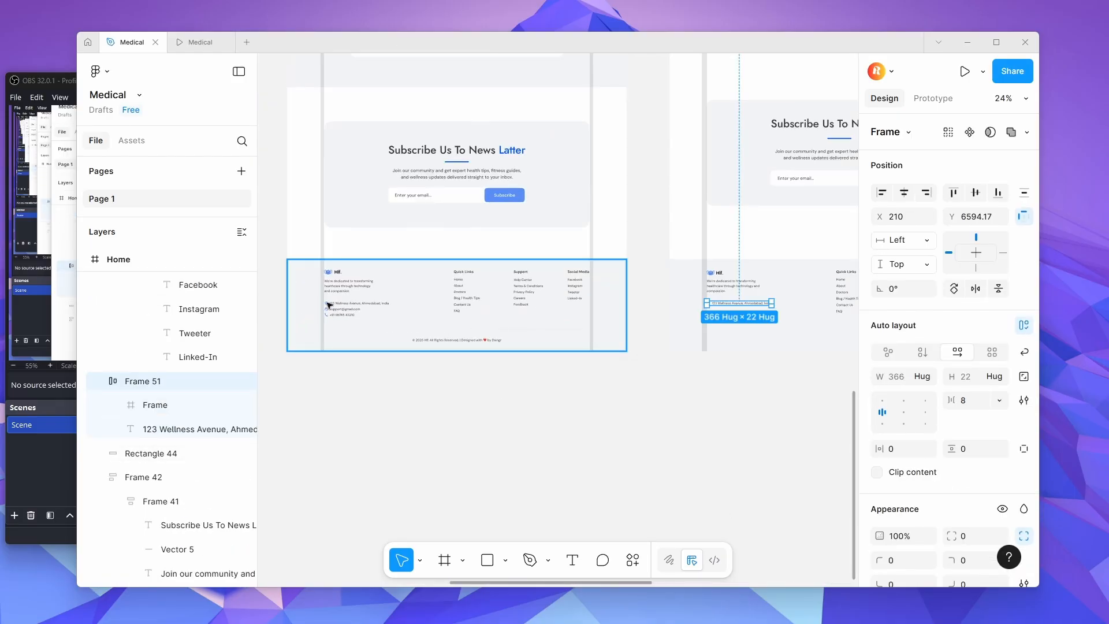
scroll(588, 302, "down", 3)
scroll(701, 309, "up", 3)
left_click_drag(701, 309, 703, 325)
key("ctrl+d")
Replace the icons in the two duplicated contact rows with the support and phone icons from the reference footer.
right_click(375, 328)
left_click(408, 116)
scroll(438, 250, "down", 4)
left_click(267, 247)
key("ctrl+c")
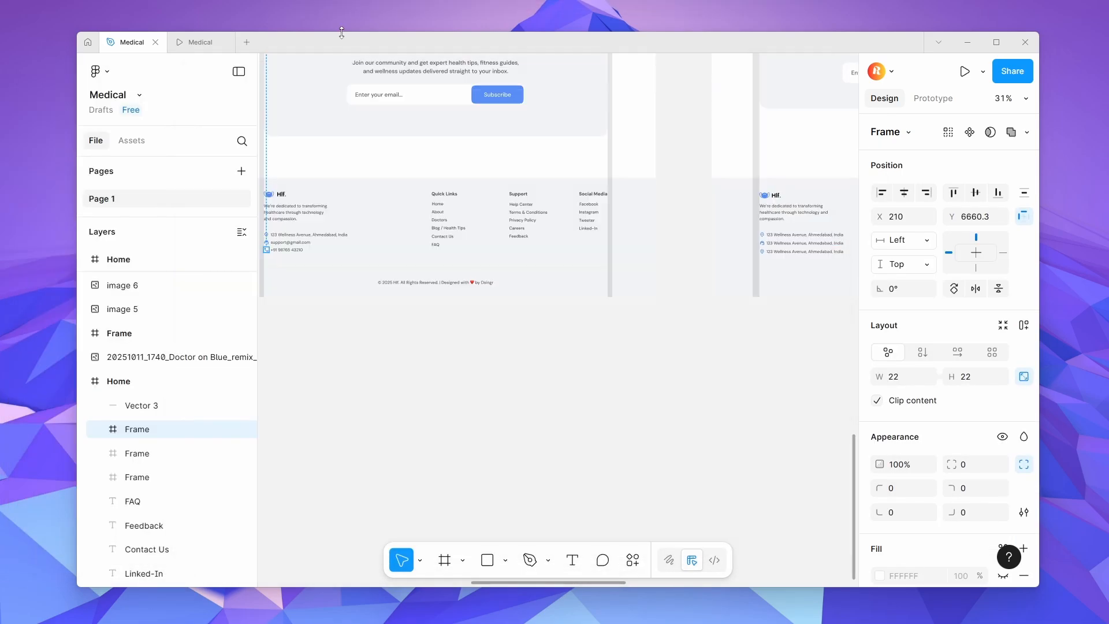
scroll(697, 231, "up", 6)
key("ctrl+shift+r")
scroll(697, 164, "down", 4)
left_click(345, 332)
key("ctrl+c")
right_click(502, 400)
left_click(547, 152)
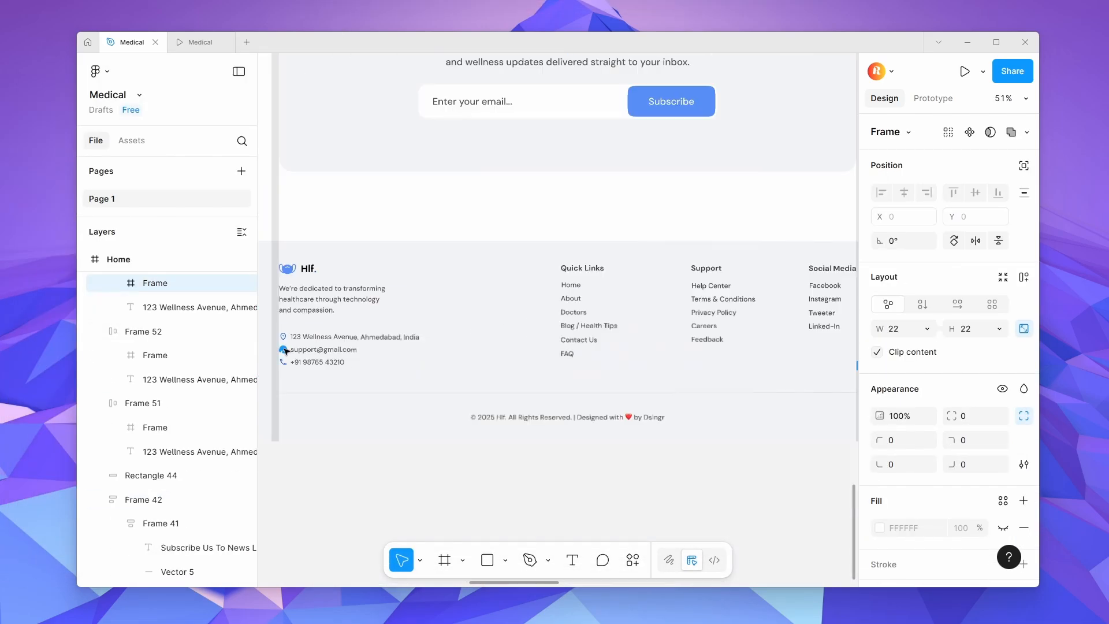
Replace the address text in the two duplicated rows with the reference footer's support e-mail and phone number texts.
scroll(571, 319, "up", 4)
double_click(570, 318)
scroll(571, 318, "down", 8)
left_click(267, 332)
key("ctrl+c")
key("ctrl+shift+r")
double_click(520, 425)
key("ctrl+shift+r")
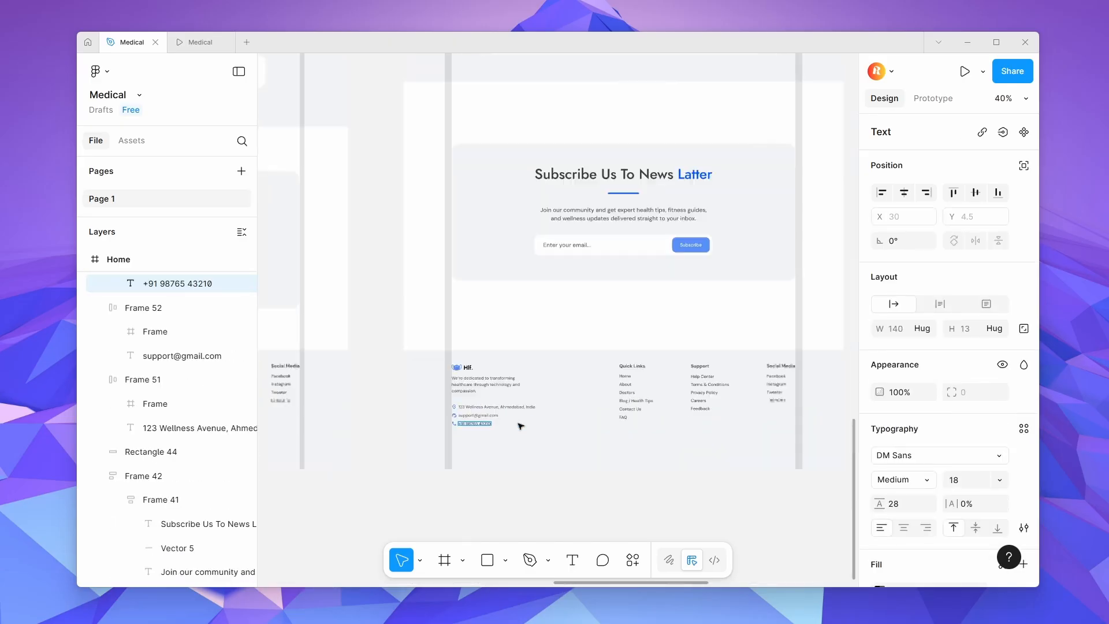
Copy the 1500 px divider line from the reference footer into the new footer.
scroll(519, 426, "down", 4)
left_click(454, 452)
left_click_drag(450, 449, 451, 451)
scroll(562, 451, "down", 2)
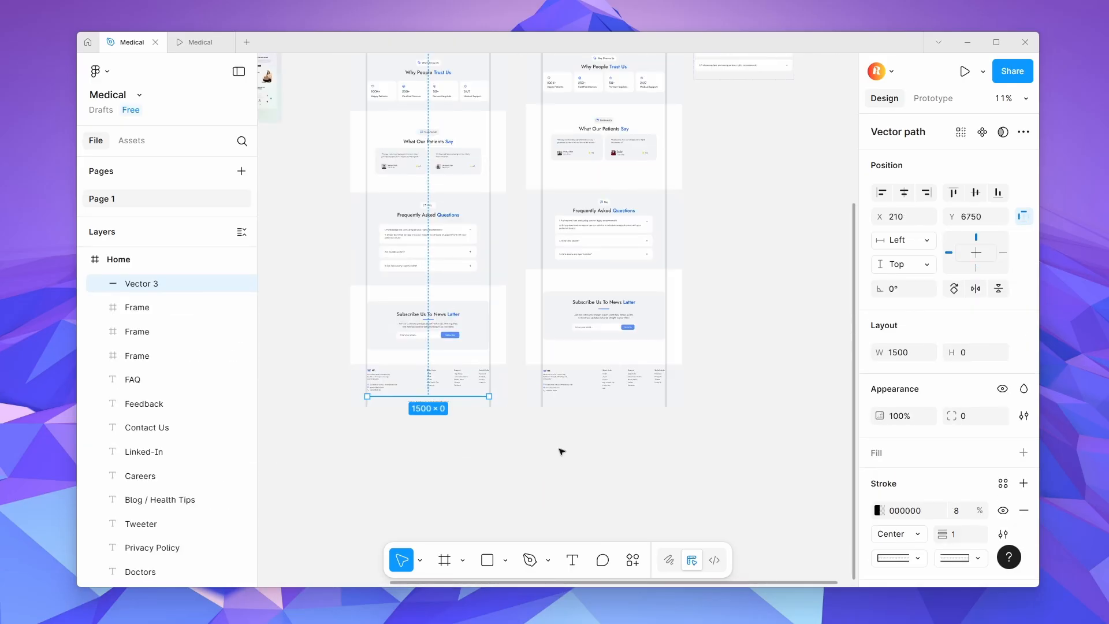
scroll(594, 257, "up", 4)
left_click(592, 242)
key("ctrl+v")
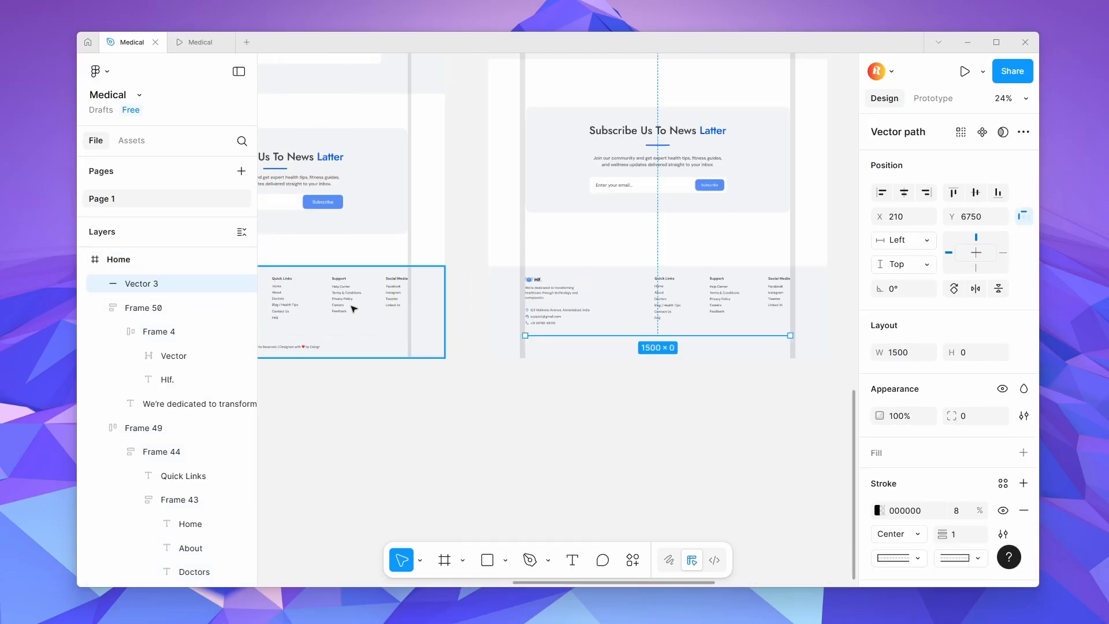
Copy the copyright line from the reference footer into the new footer below the divider.
left_click(316, 346)
left_click(584, 349)
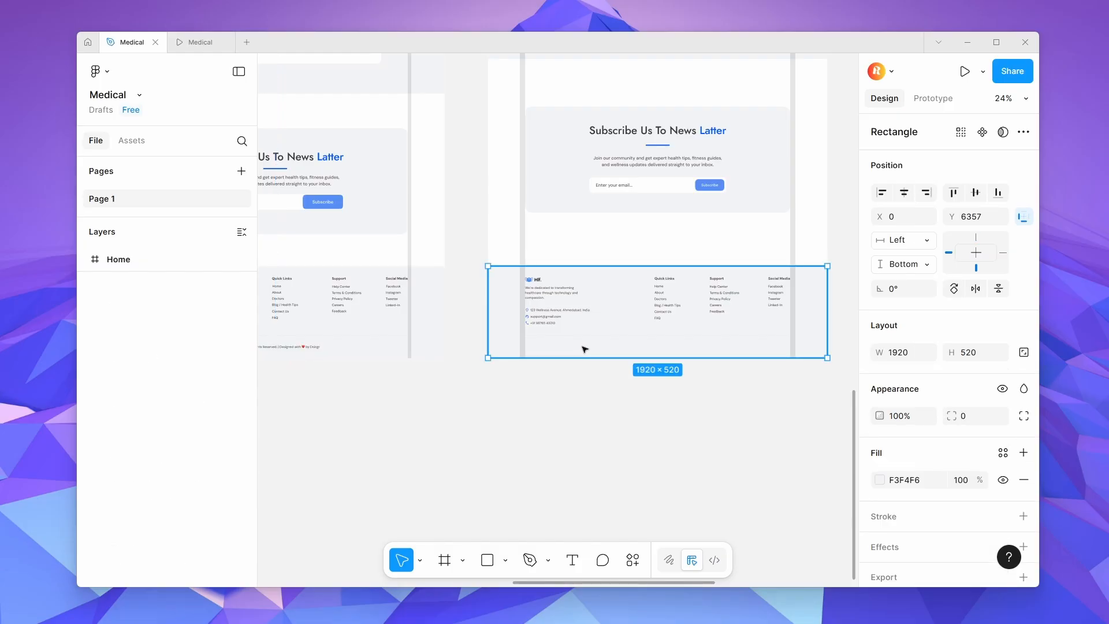
key("ctrl+v")
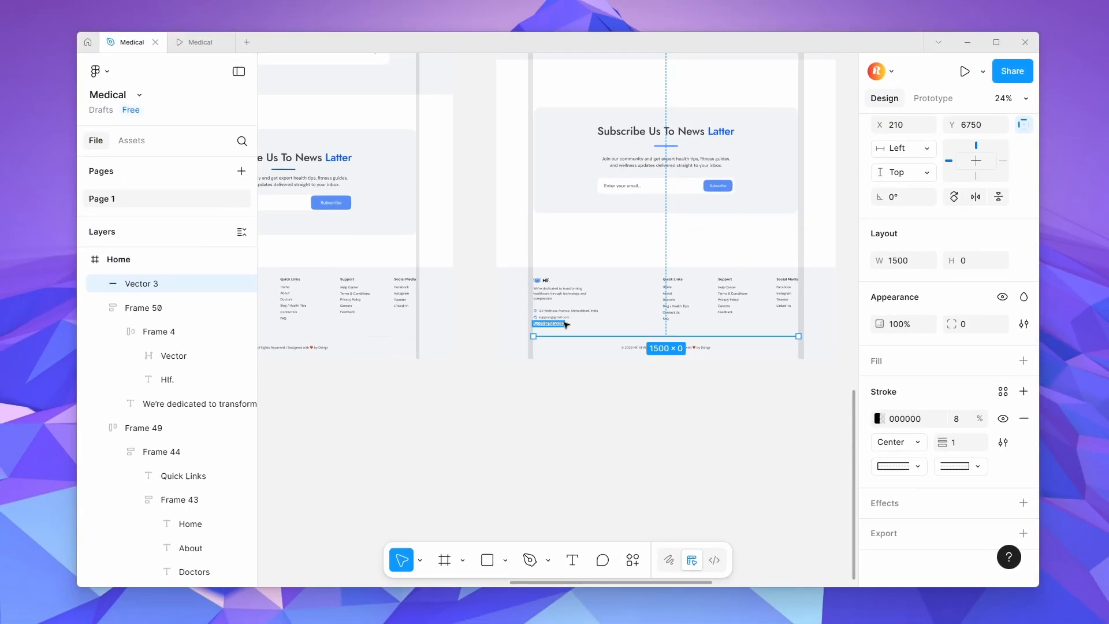
Wrap the address, e-mail and phone rows of the new footer in a vertical auto layout.
left_click(563, 322)
scroll(564, 324, "up", 5)
left_click(542, 311, "shift")
left_click(547, 290, "shift")
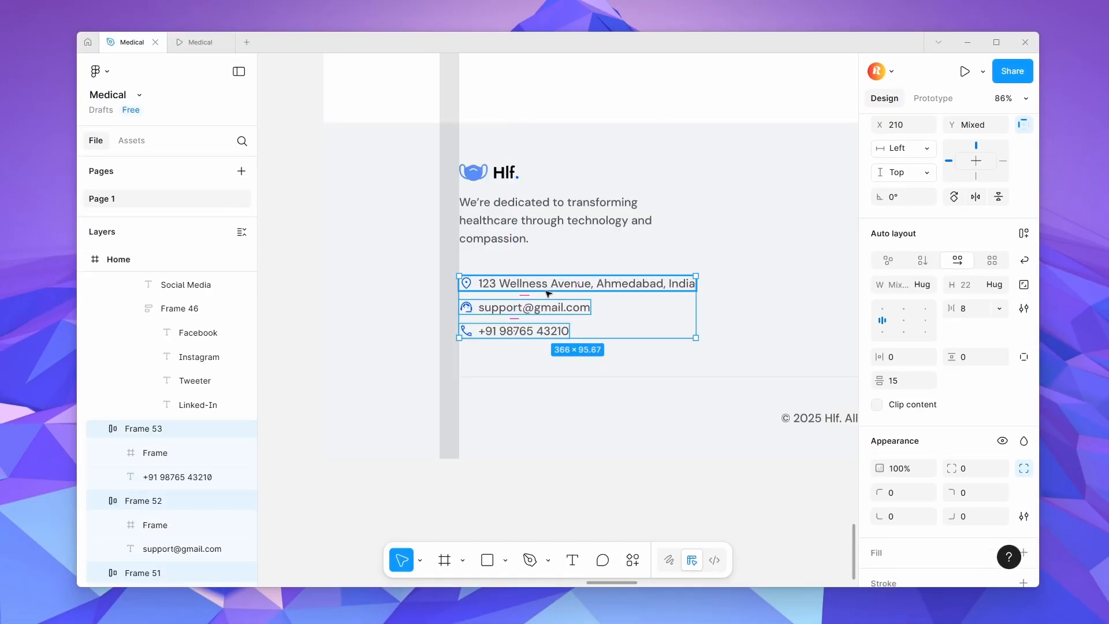
key("shift+a")
Auto-layout the contact rows with the logo and description block vertically, and wrap that with the link columns in a horizontal auto layout.
left_click(512, 224, "shift")
key("shift+a")
scroll(376, 241, "down", 4)
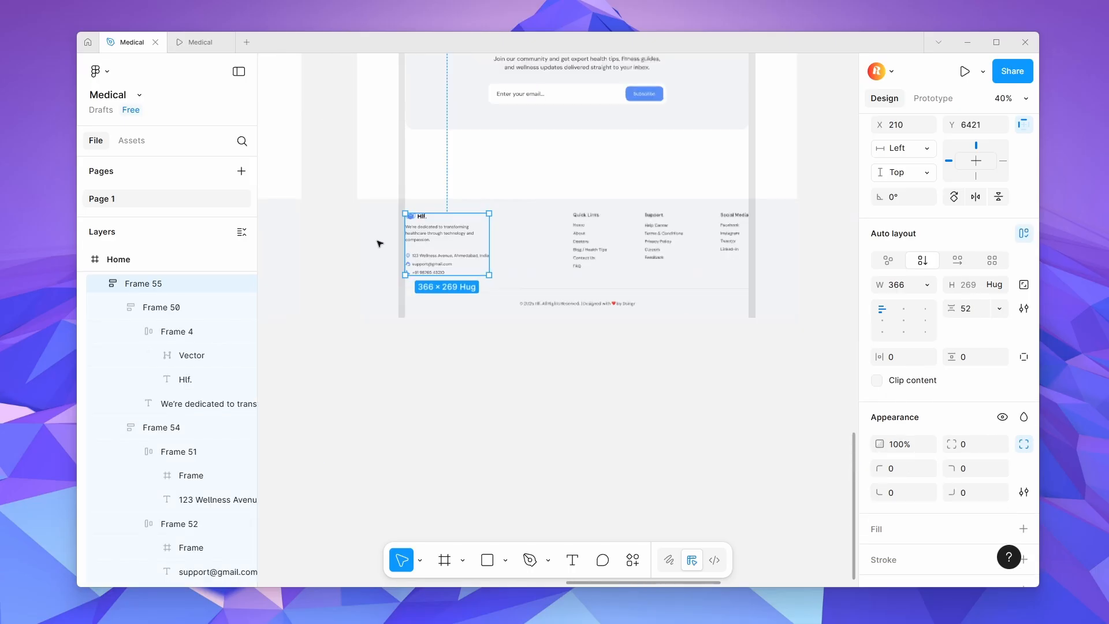
left_click(595, 234, "shift")
key("shift+a")
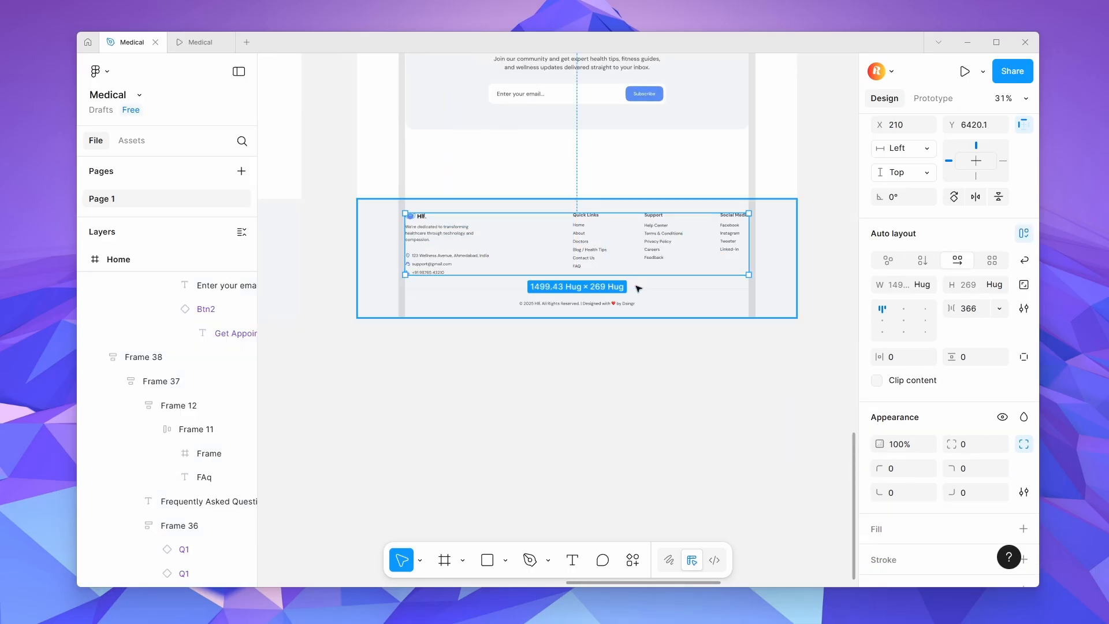
Stack the footer columns, divider and copyright line in a vertical auto layout, and wrap that with the 1920 × 520 background rectangle.
left_click(614, 298, "shift")
left_click(617, 302, "shift")
left_click(622, 283, "shift")
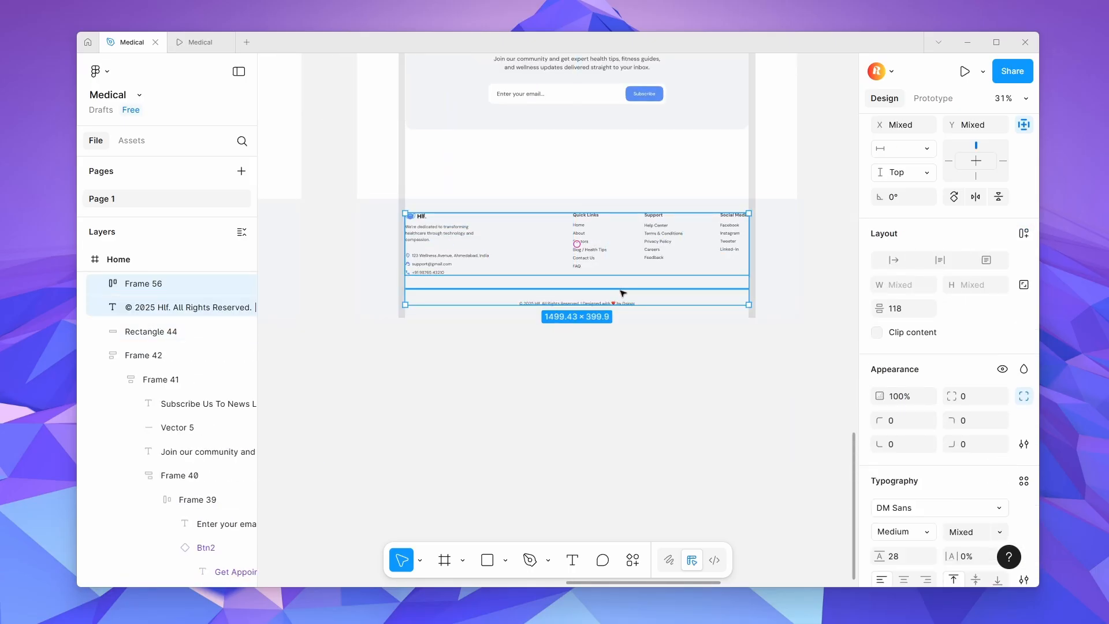
left_click(620, 289, "shift")
key("shift+a")
left_click(387, 267, "shift")
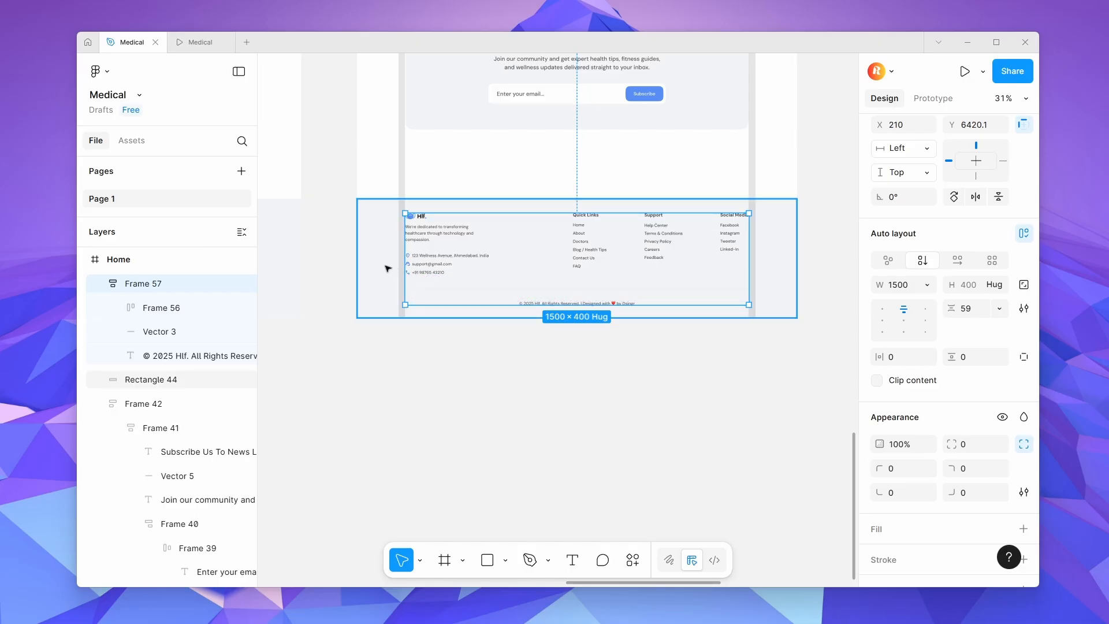
key("shift+a")
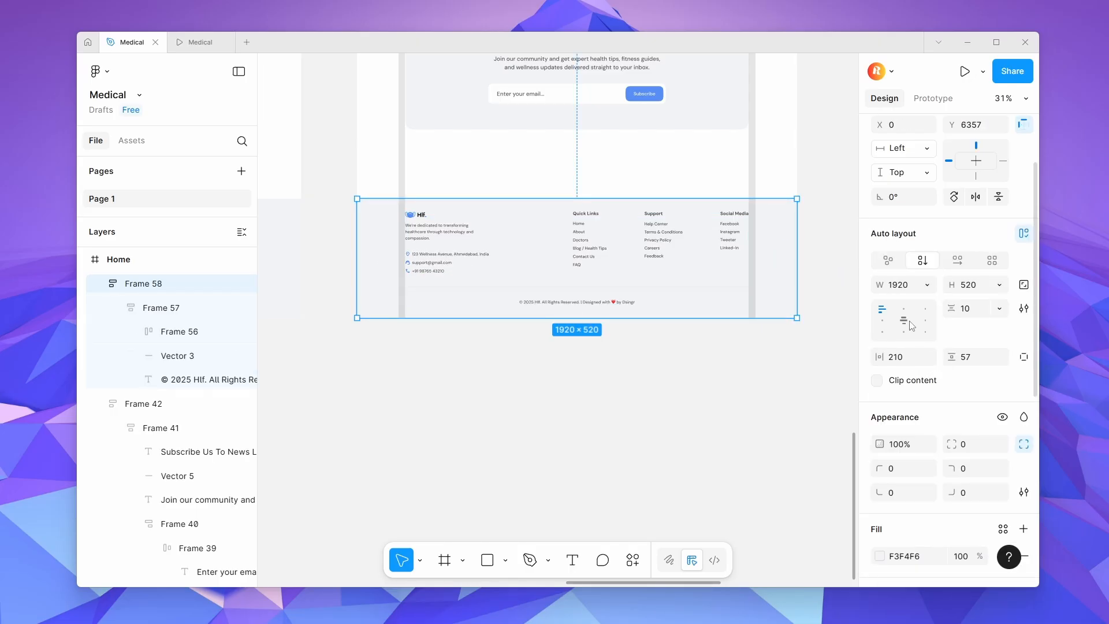
Select all sections of the new Home page and distribute their vertical spacing evenly.
scroll(639, 315, "down", 5)
left_click(661, 252, "shift")
scroll(621, 252, "left", 5)
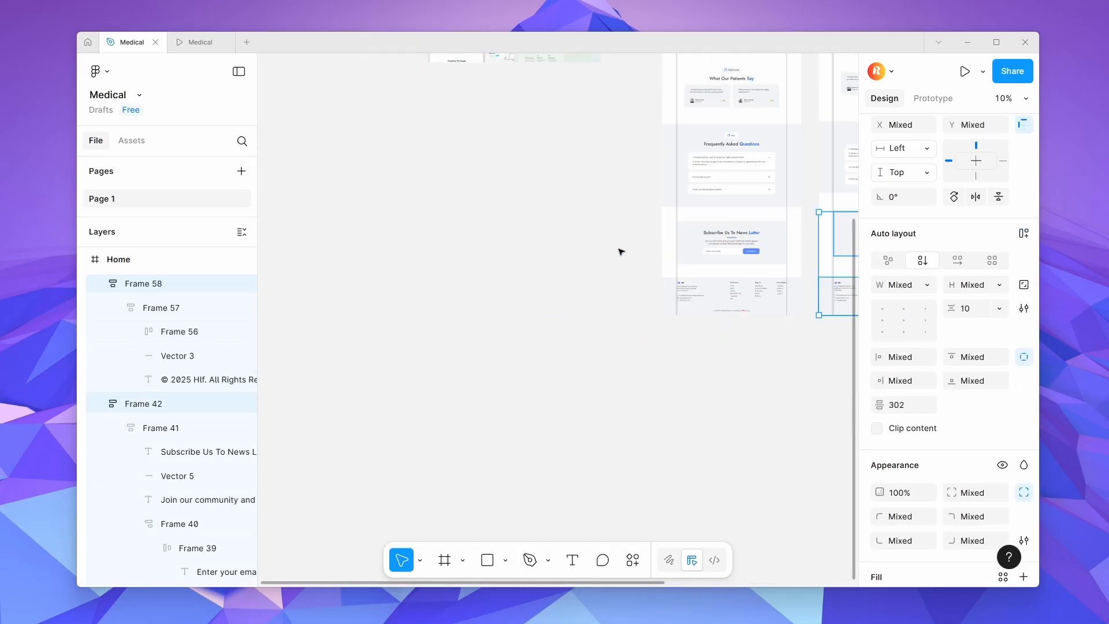
scroll(621, 251, "right", 5)
scroll(587, 312, "down", 3)
left_click(599, 525)
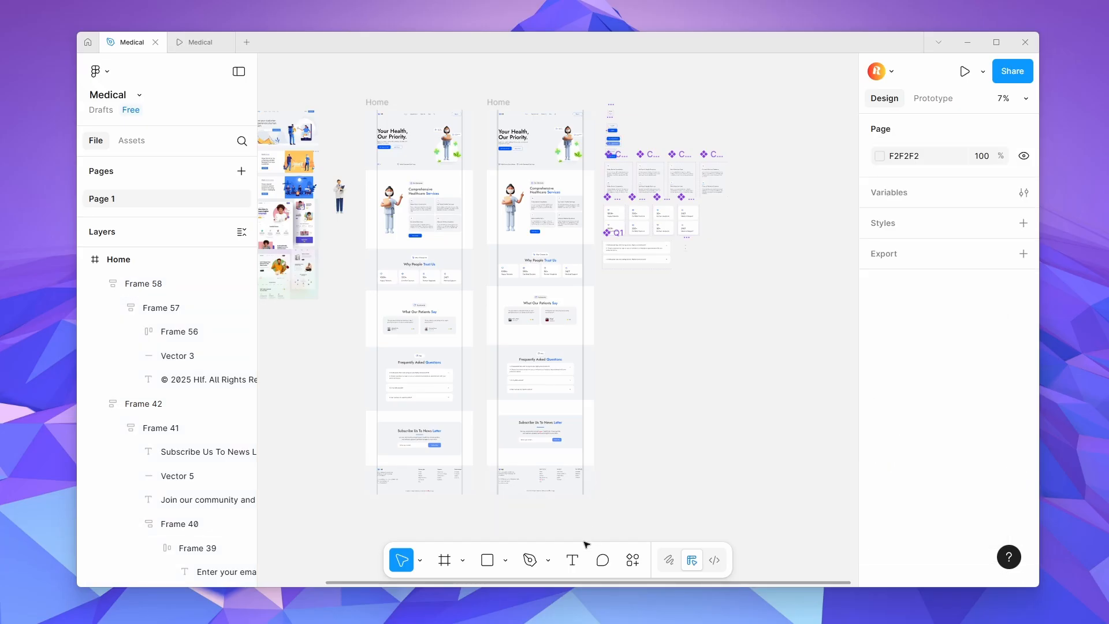
left_click_drag(531, 499, 549, 167)
left_click(1024, 192)
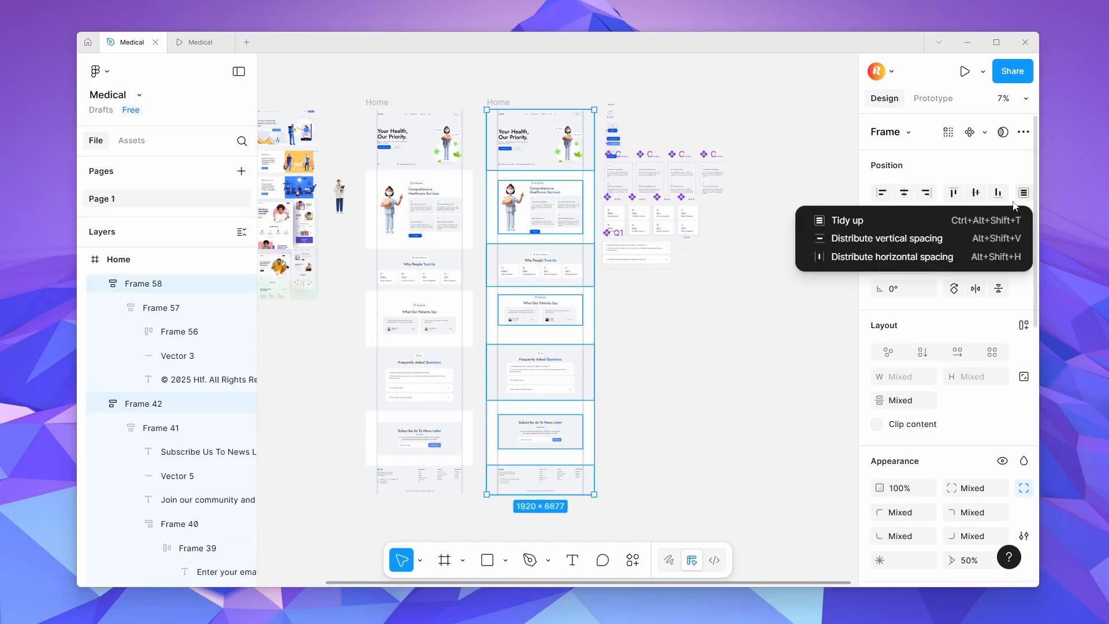
left_click(954, 237)
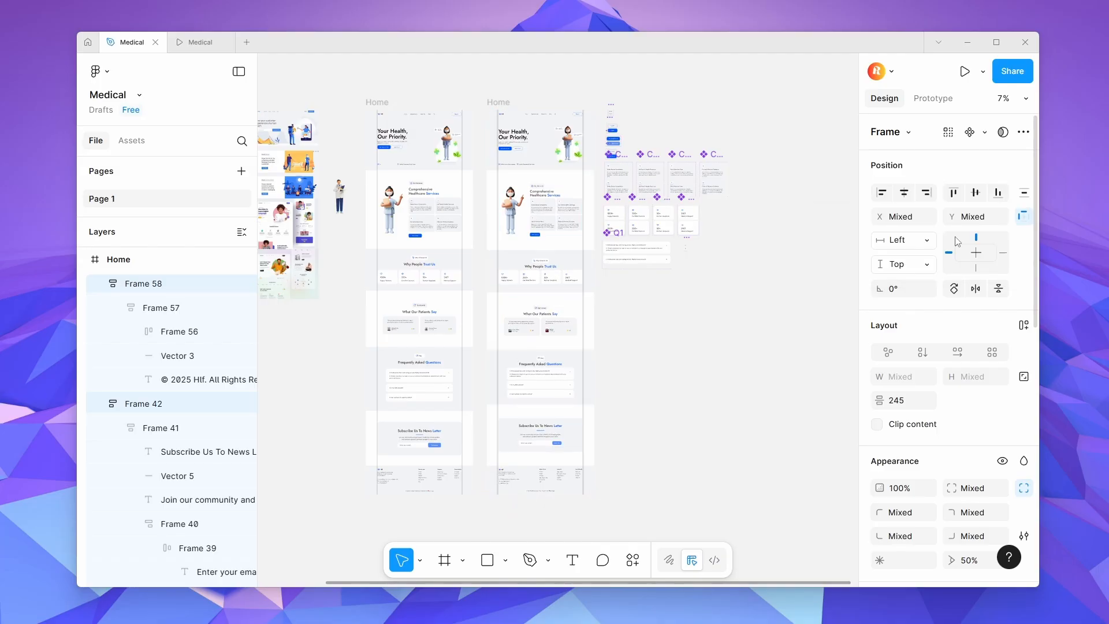
left_click(674, 405)
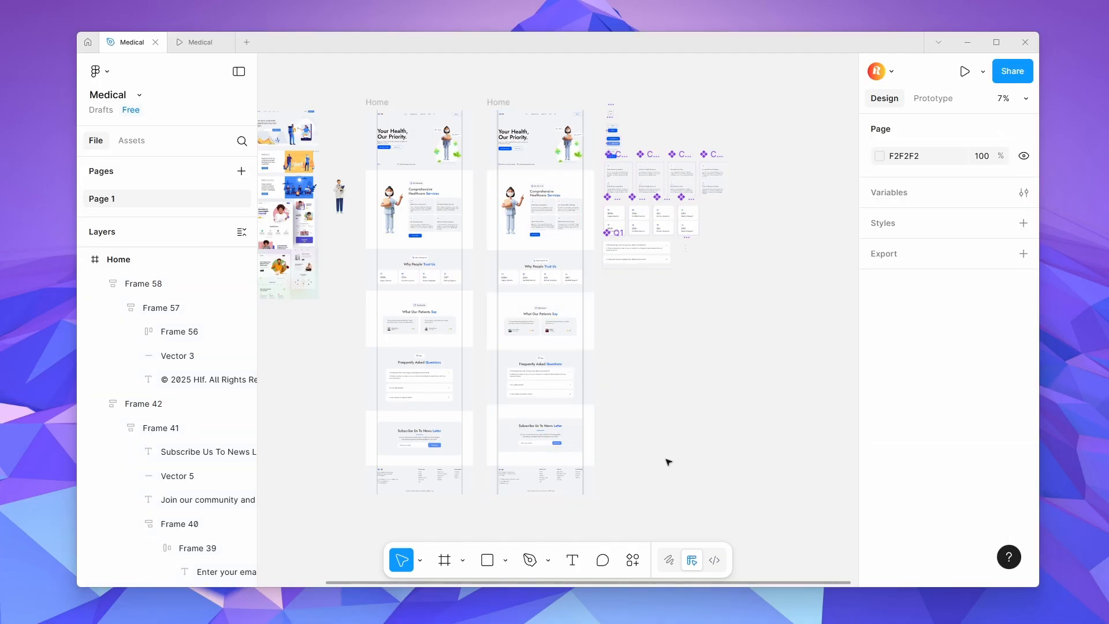